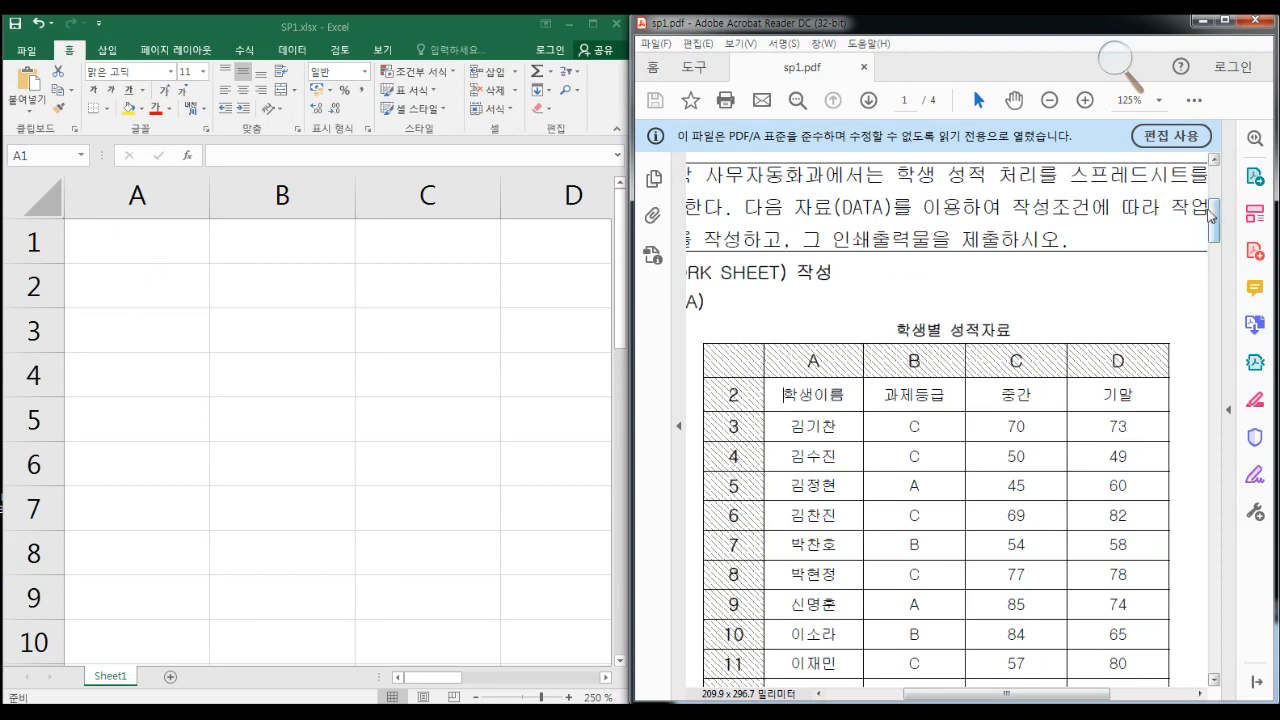
# Save the workbook as SP1.xlsx in the 1001 folder on drive D, replacing the existing file
pyautogui.moveTo(1210, 214)
pyautogui.mouseDown()
pyautogui.moveTo(1216, 190)
pyautogui.moveTo(1218, 236)
pyautogui.mouseUp()
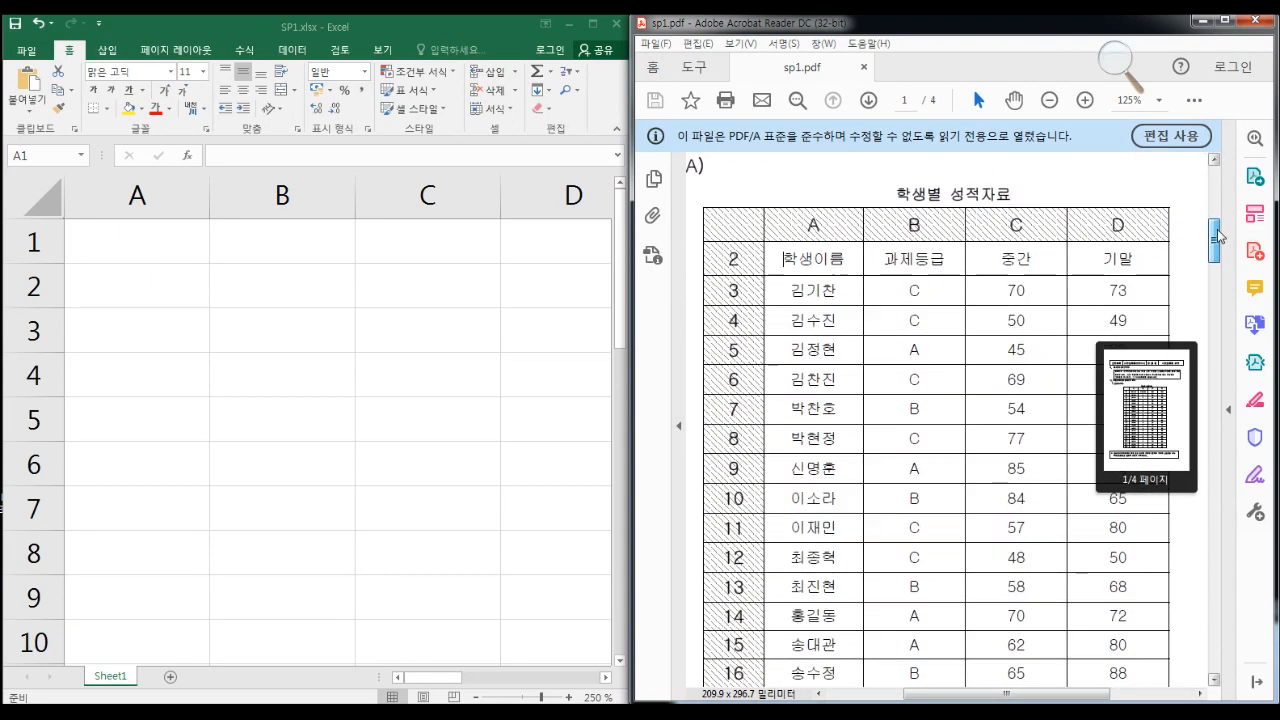
pyautogui.click(171, 251)
pyautogui.press('Return')
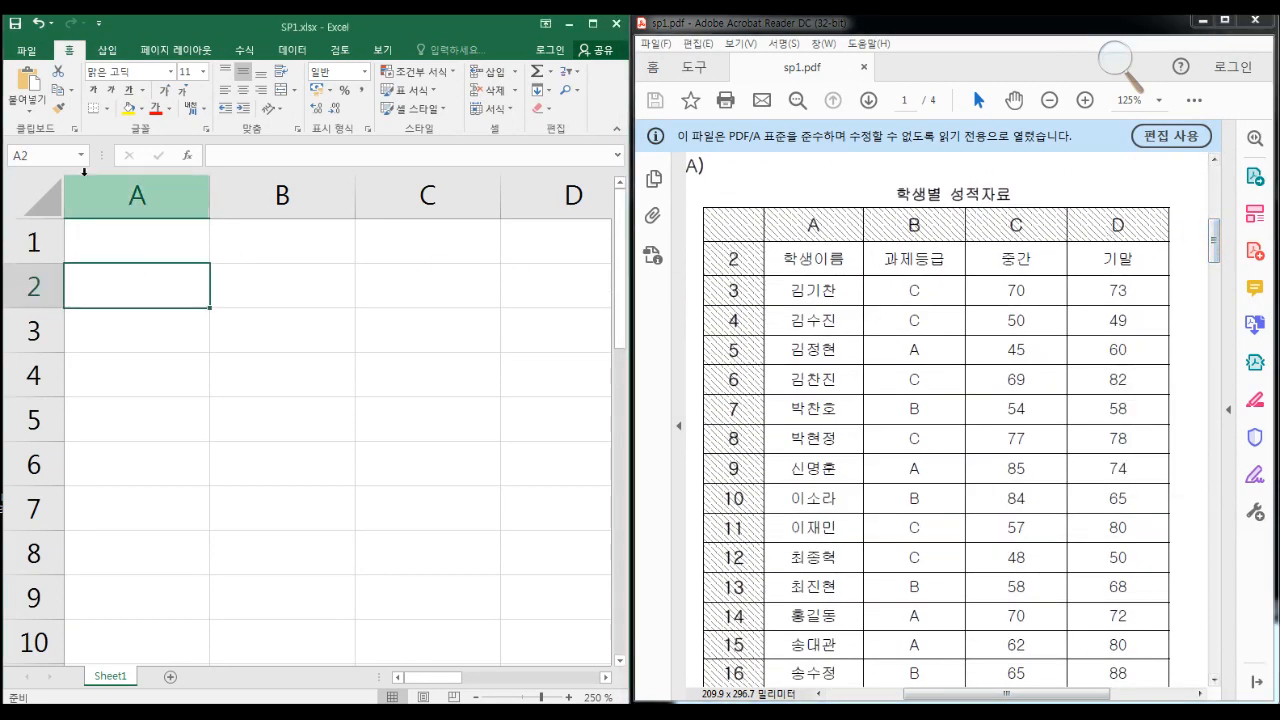
pyautogui.click(24, 49)
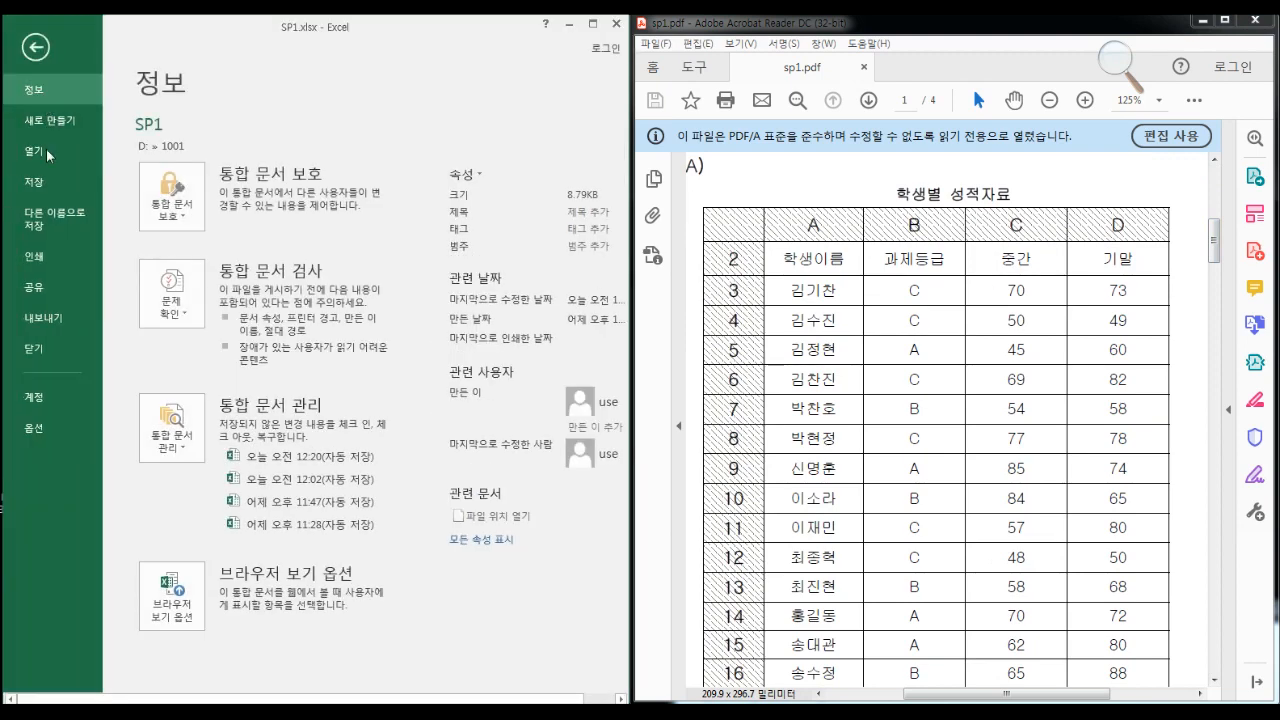
pyautogui.click(35, 222)
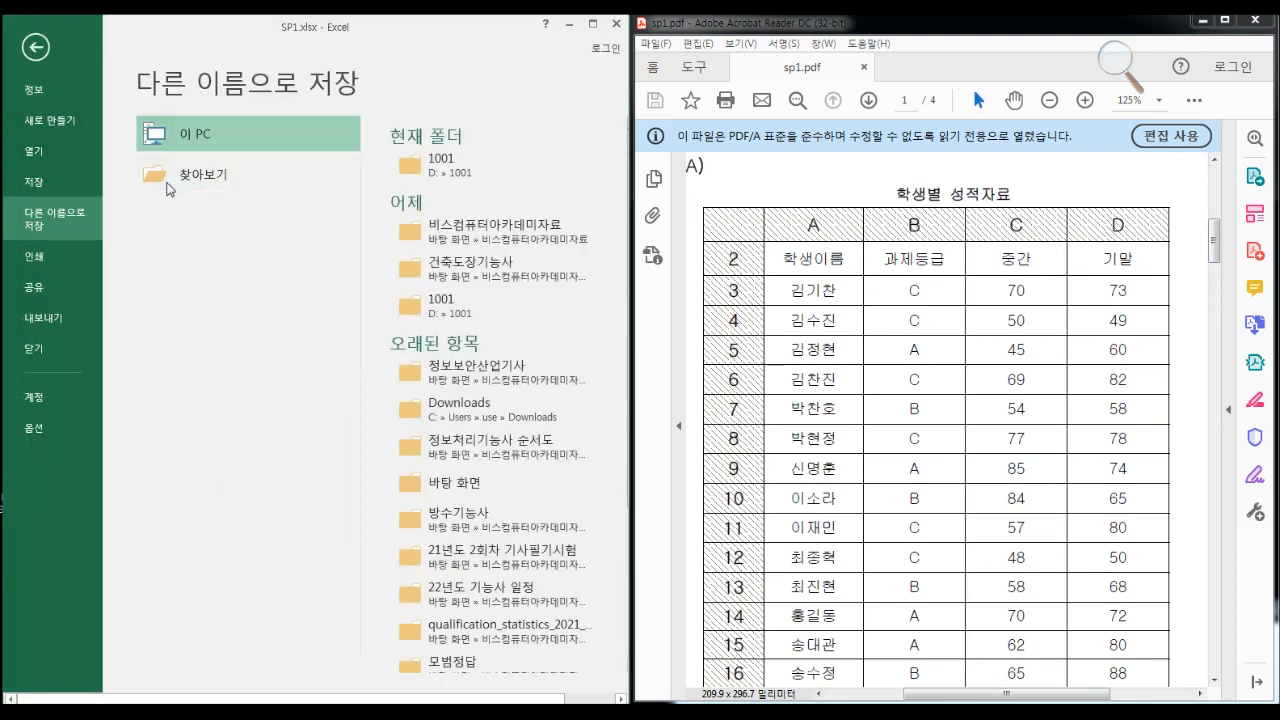
pyautogui.click(172, 175)
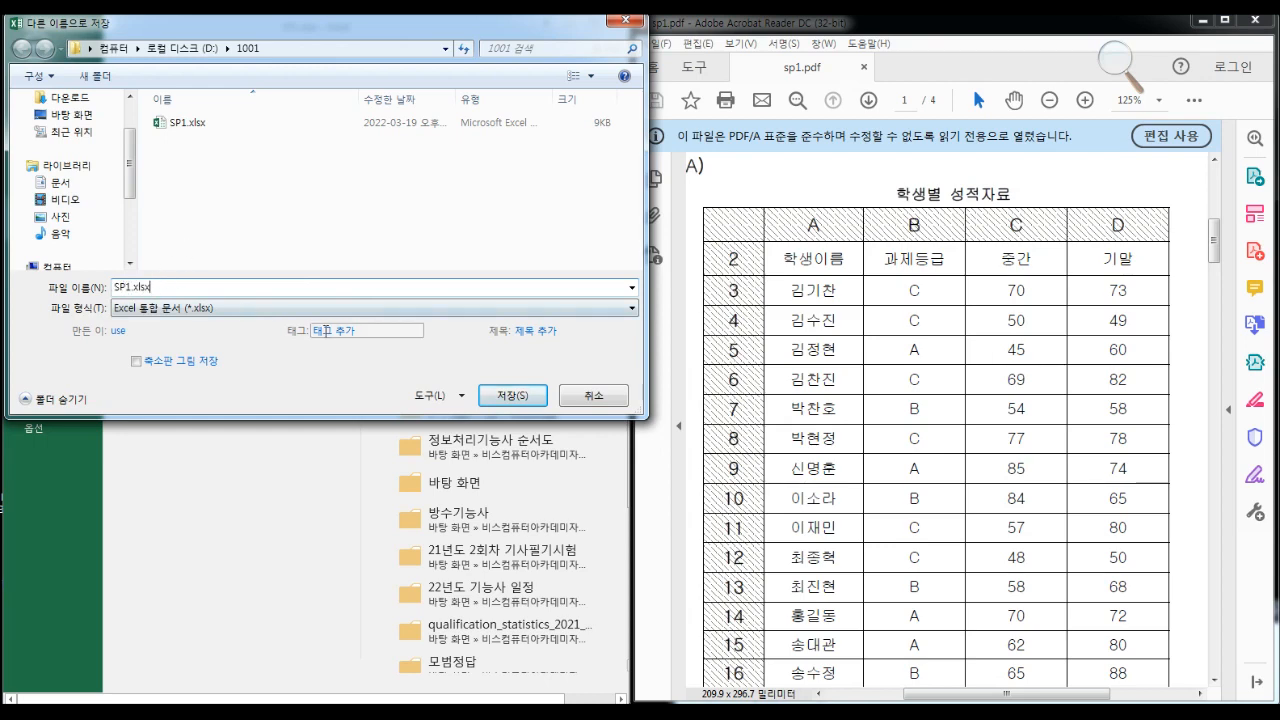
pyautogui.click(515, 396)
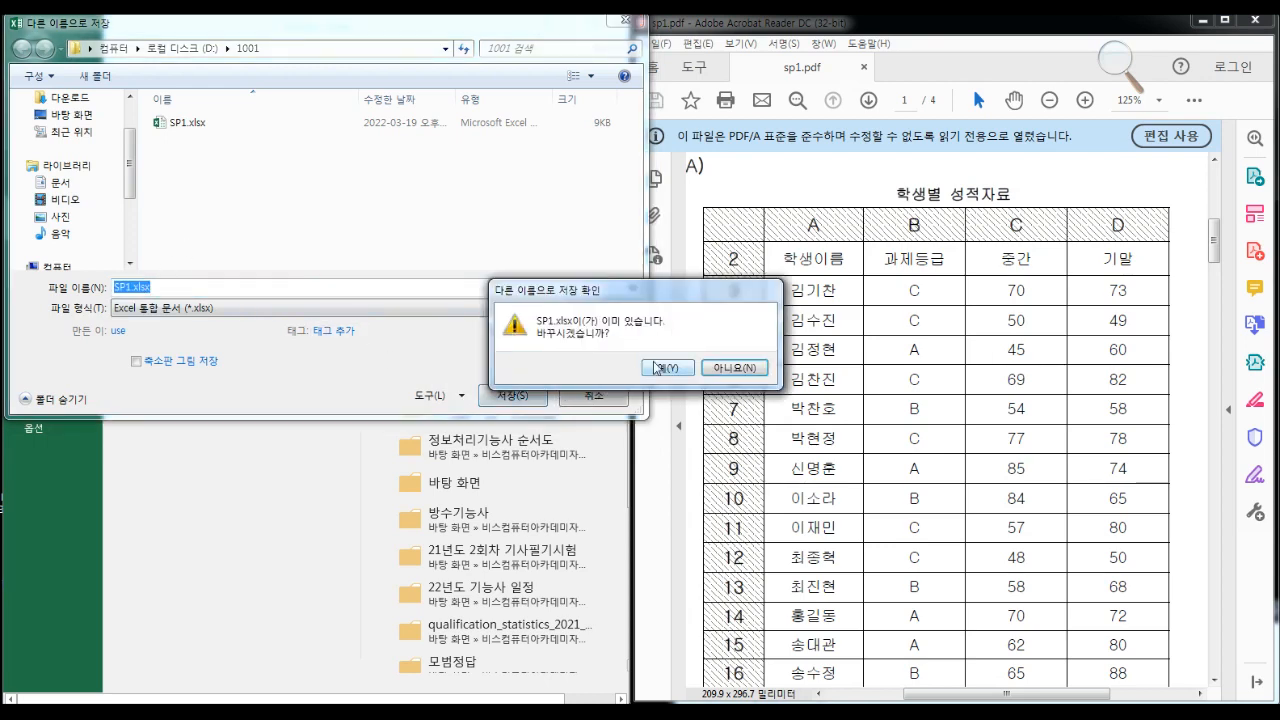
pyautogui.click(660, 368)
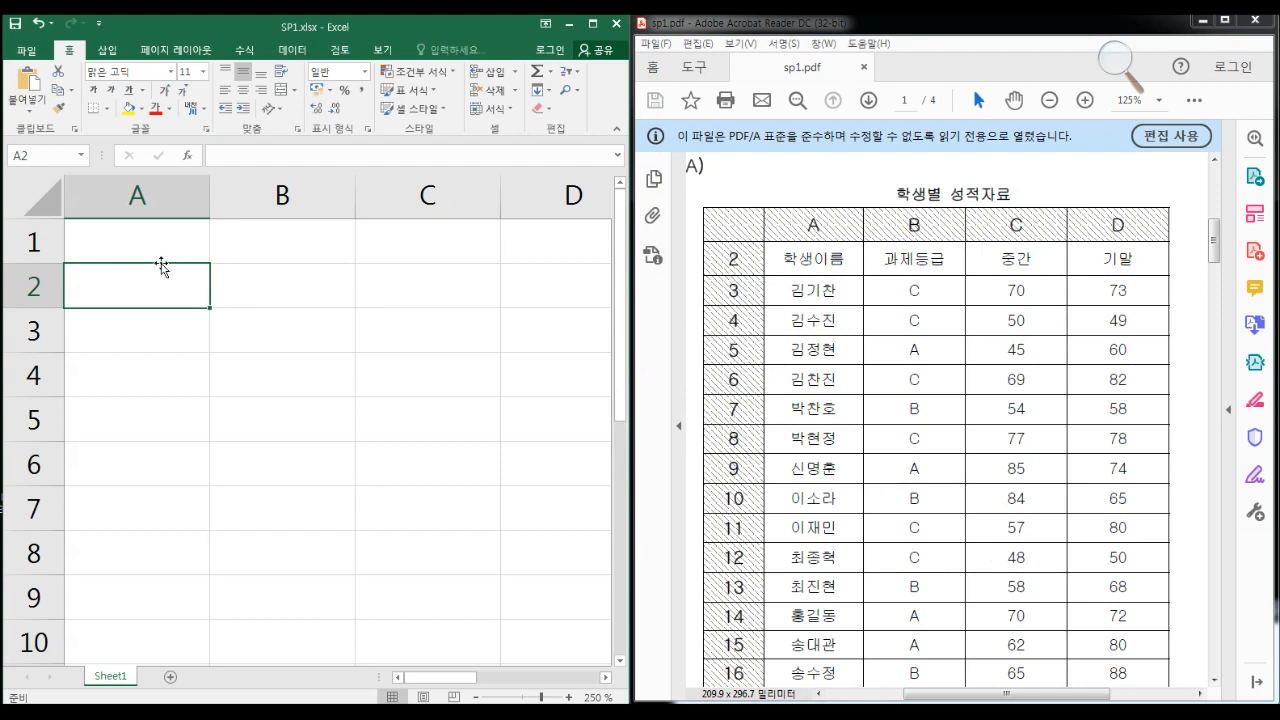
# Enter the column headings 학생이름, 과제등급, 중간 and 기말 in cells A2 to D2
pyautogui.click(137, 249)
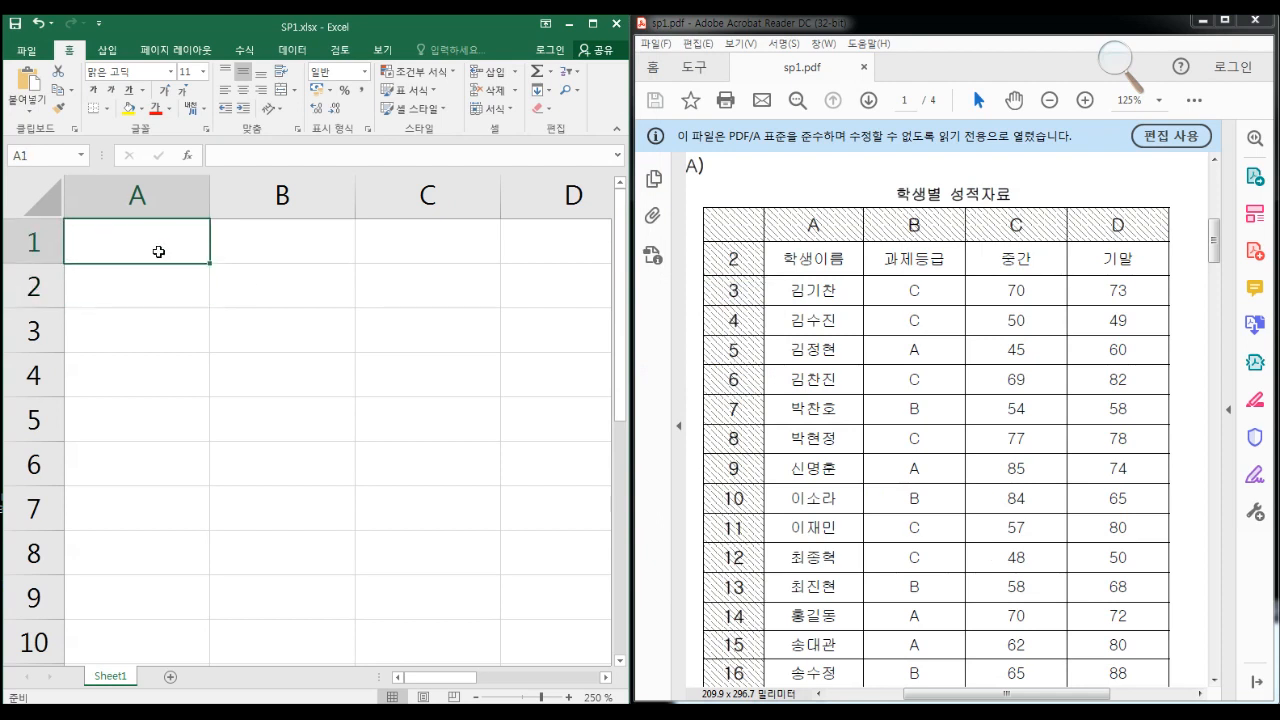
pyautogui.press('Return')
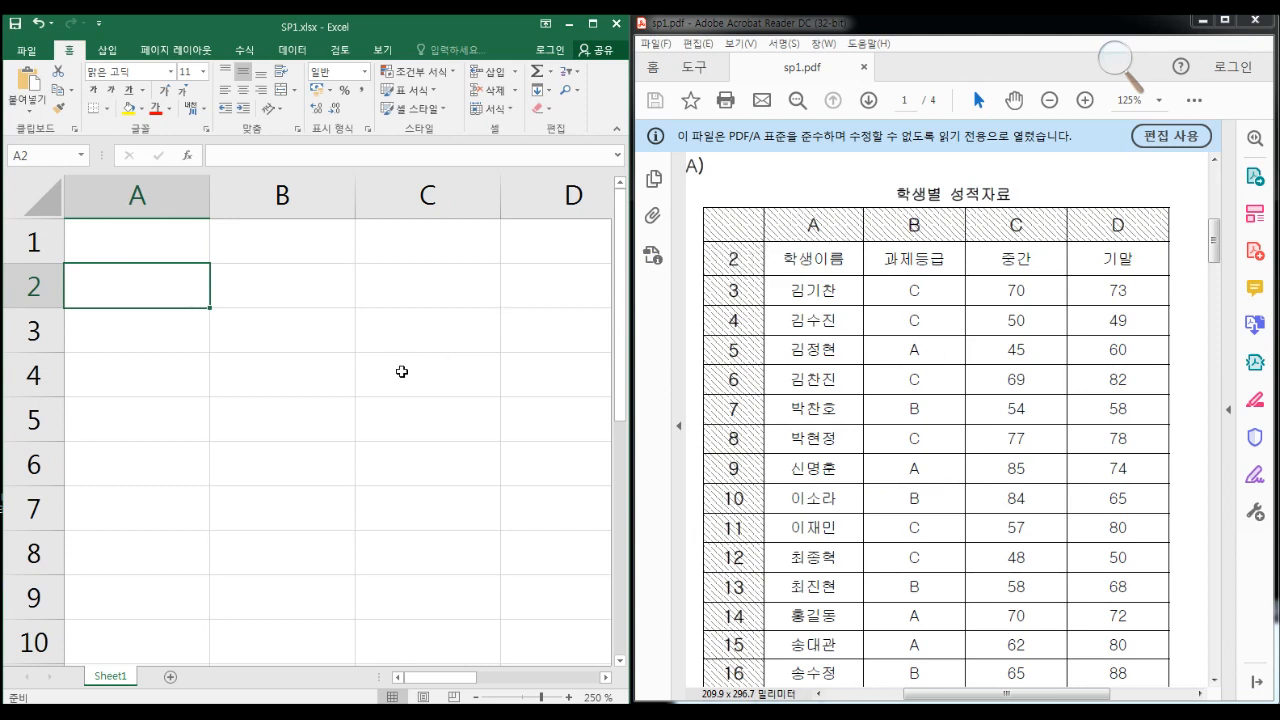
pyautogui.write('G')
pyautogui.write('학새')
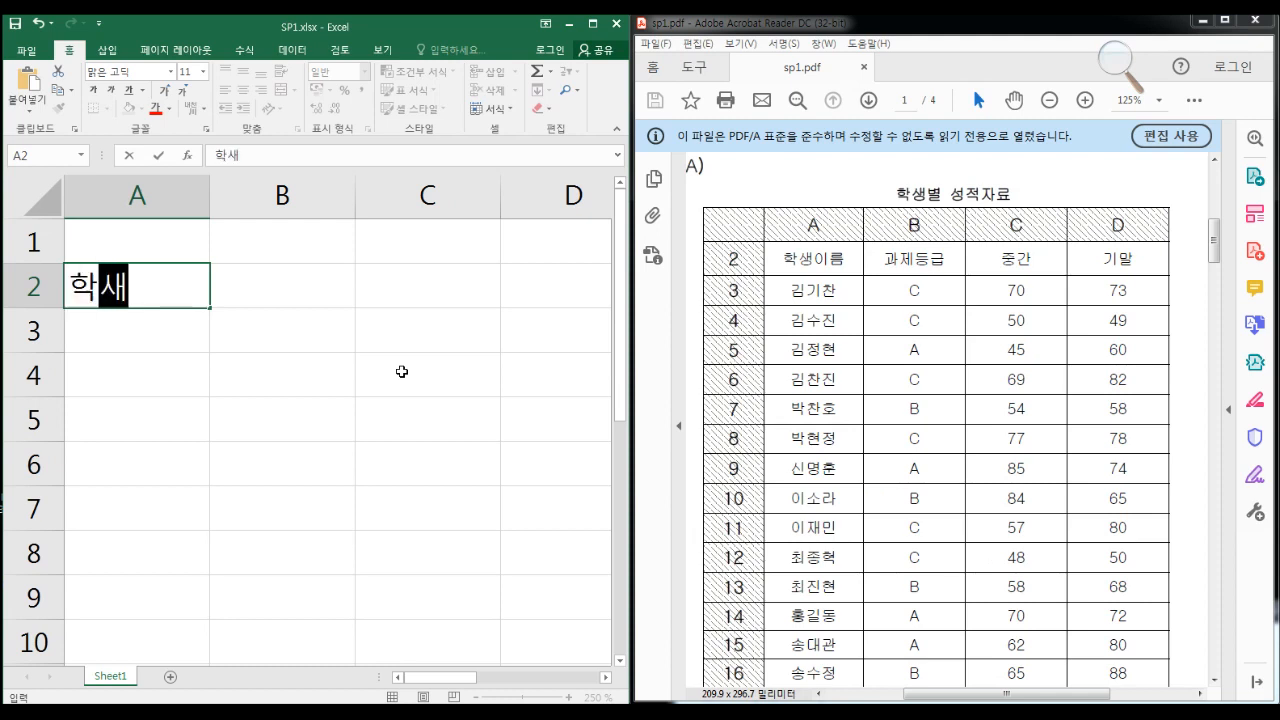
pyautogui.write('름')
pyautogui.press('Tab')
pyautogui.write('과제등급')
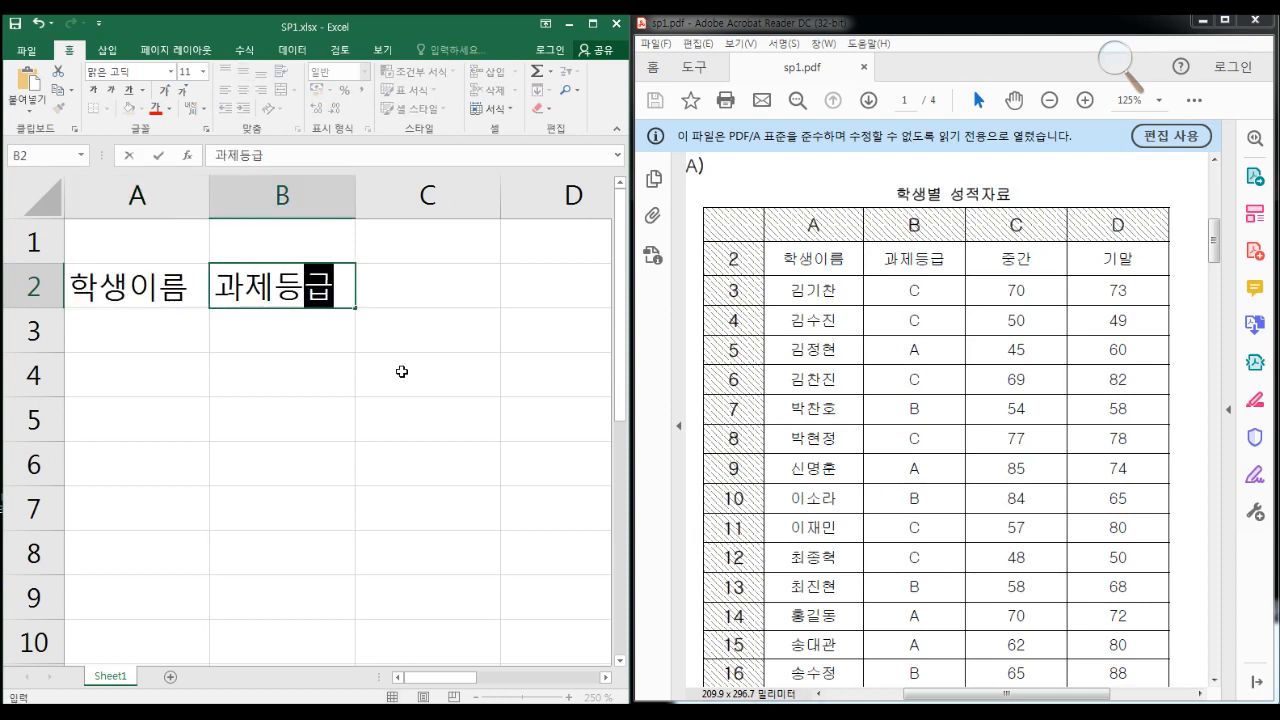
pyautogui.press('Tab')
pyautogui.write('중간')
pyautogui.press('Tab')
pyautogui.write('기말')
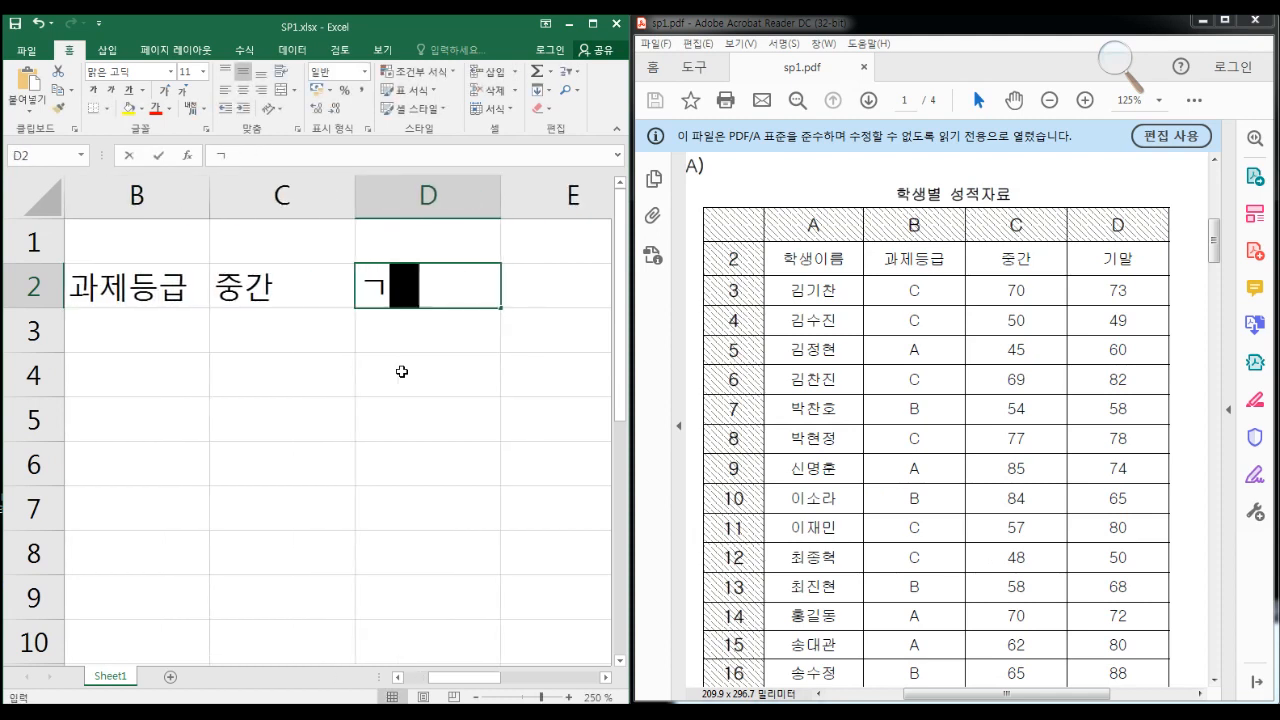
pyautogui.press('Return')
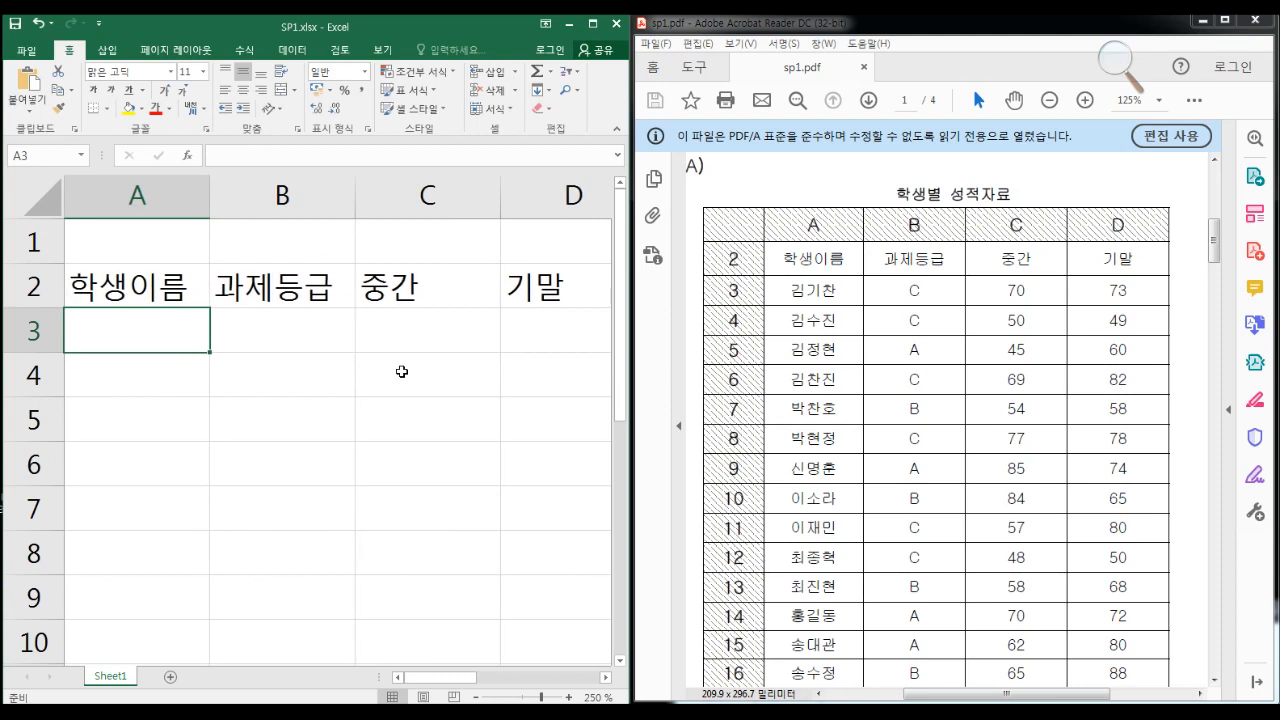
# Enter the first four student names from the PDF table in cells A3 to A6
pyautogui.write('기')
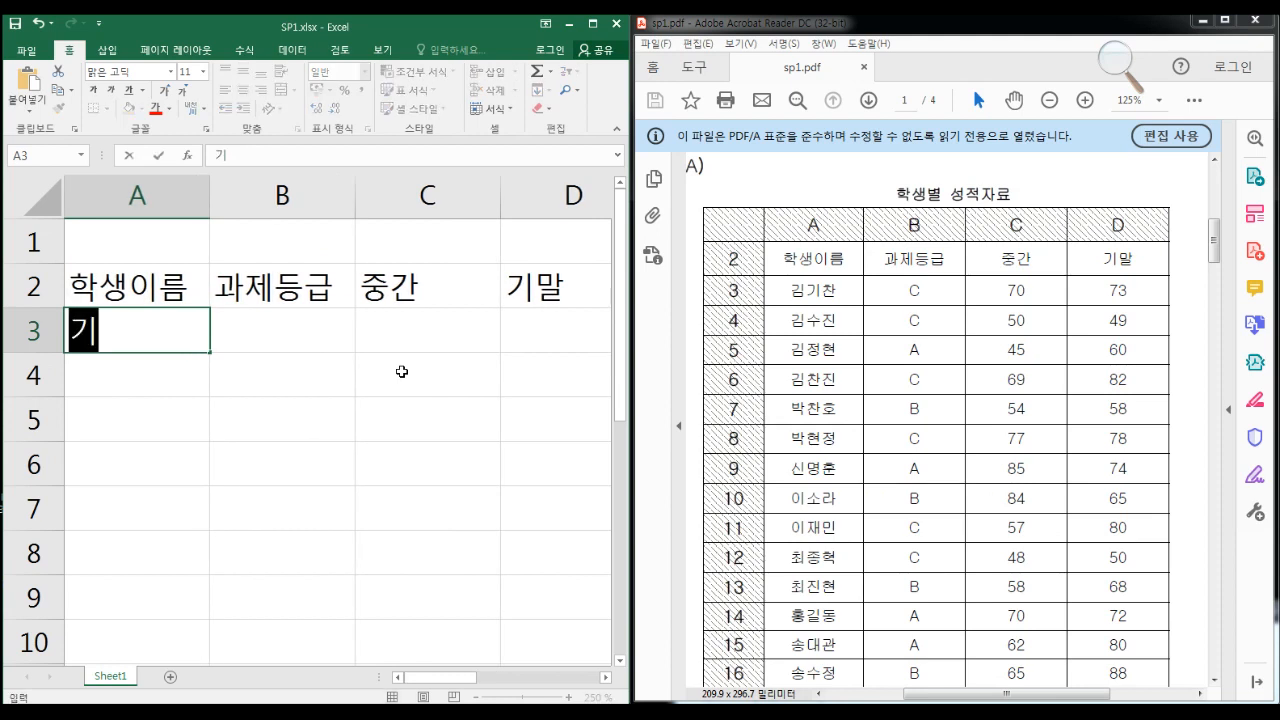
pyautogui.write('기찬')
pyautogui.press('Return')
pyautogui.write('기')
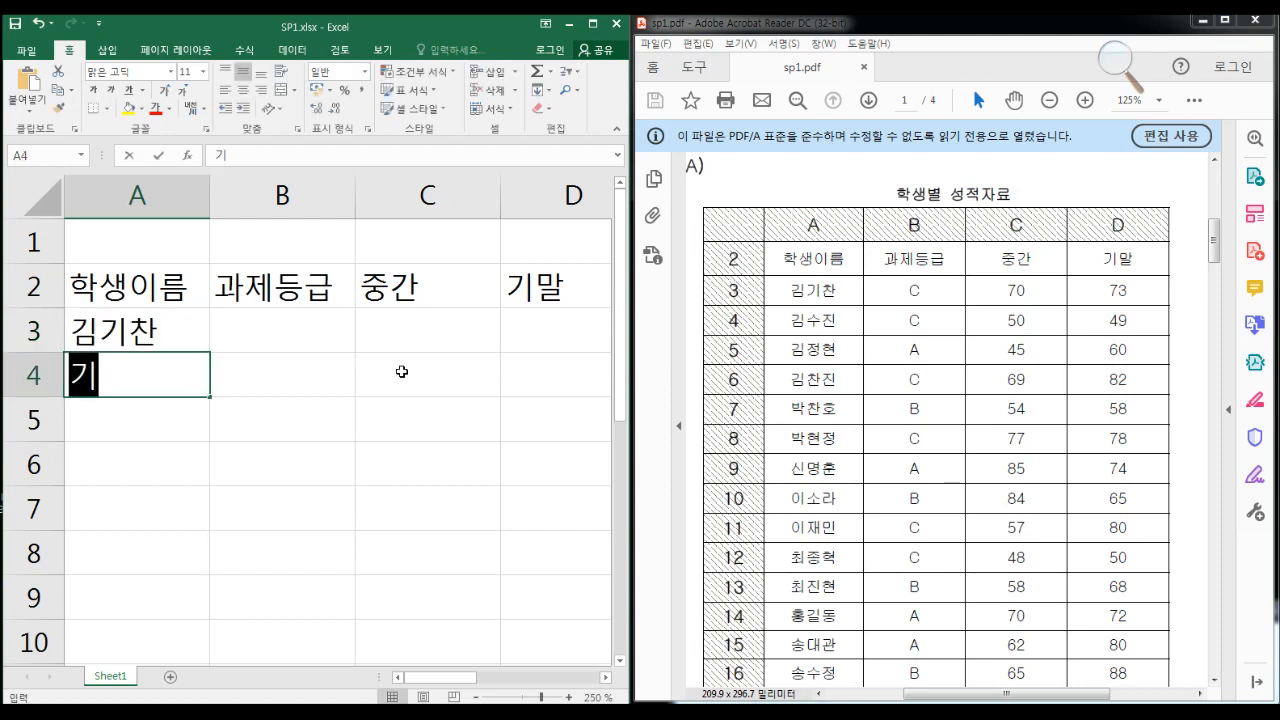
pyautogui.write('수진')
pyautogui.press('Return')
pyautogui.write('김정혀')
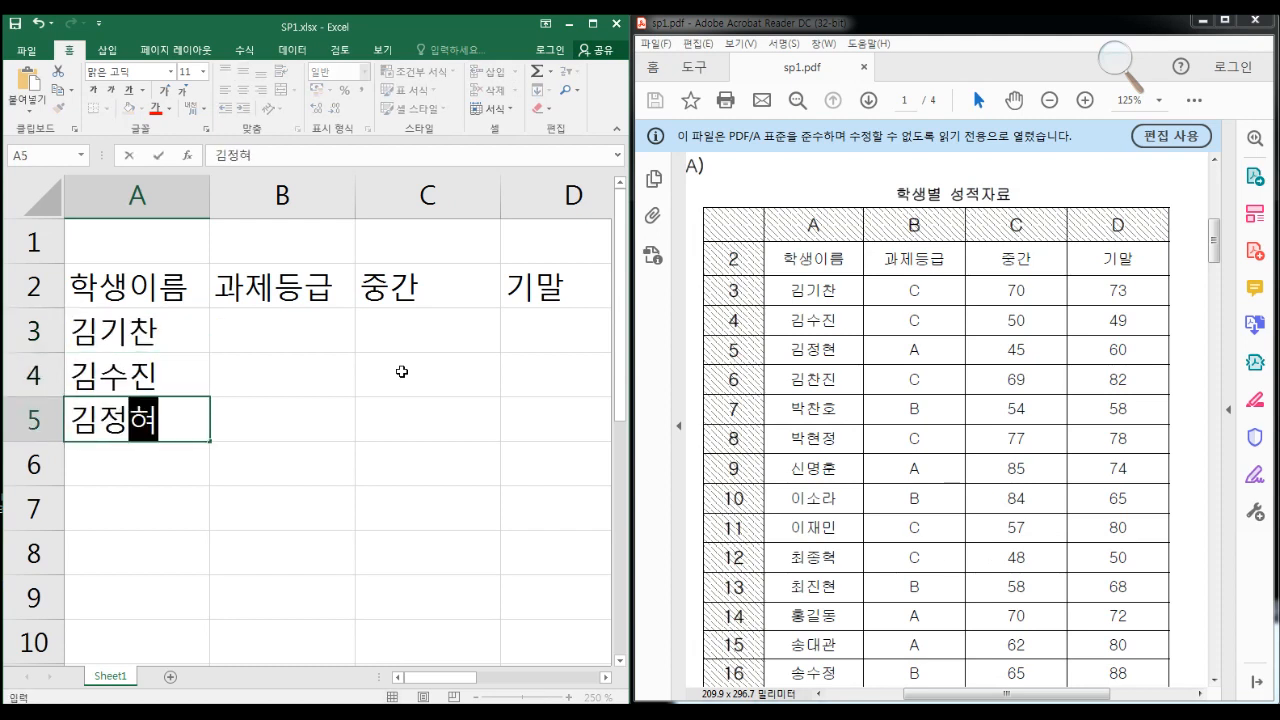
pyautogui.write('ㄴ')
pyautogui.press('Return')
pyautogui.write('김찬진')
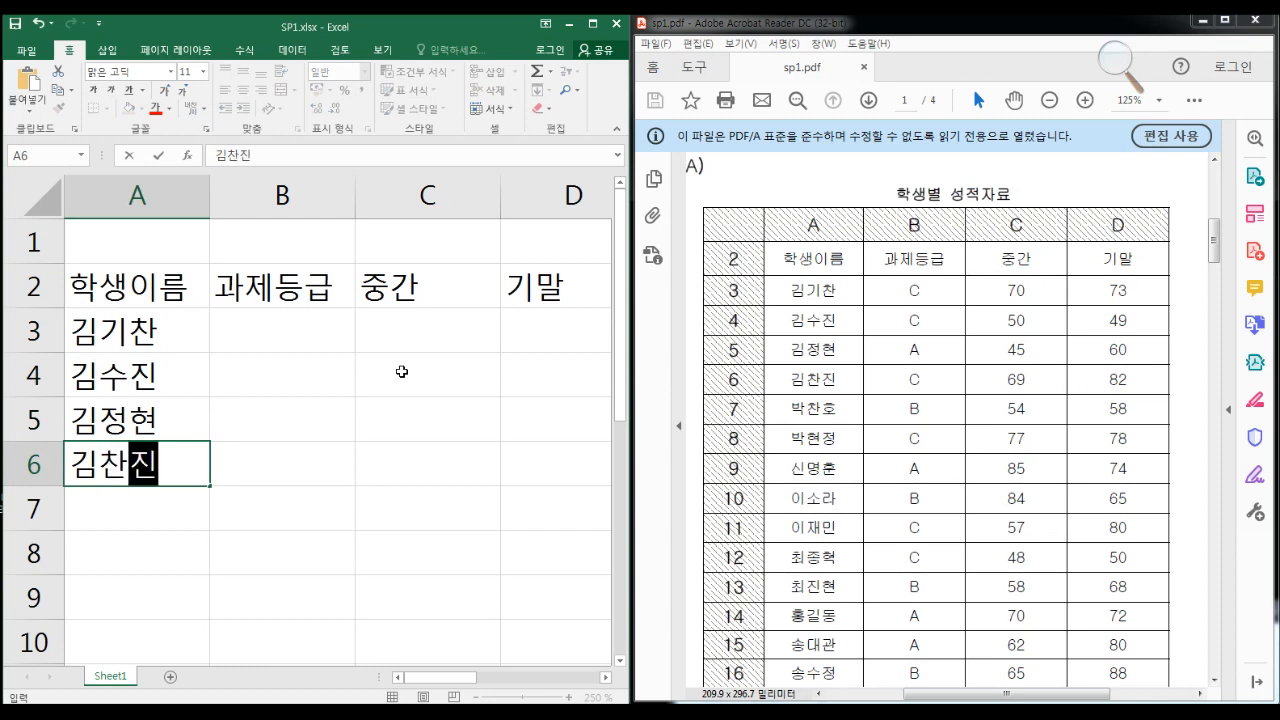
pyautogui.press('Return')
# Enter the student names of PDF table rows 7 to 11 in cells A7 to A11
pyautogui.write('박찬호')
pyautogui.press('Return')
pyautogui.write('박현정')
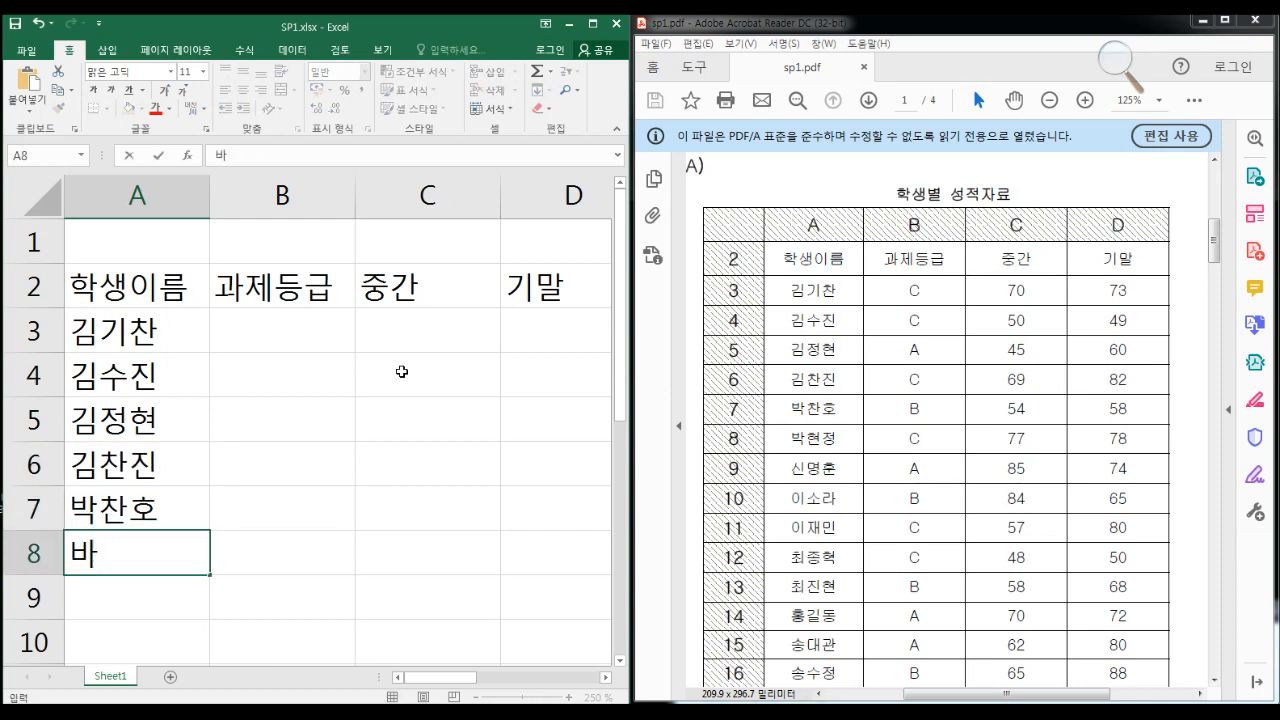
pyautogui.press('Return')
pyautogui.write('신명훈')
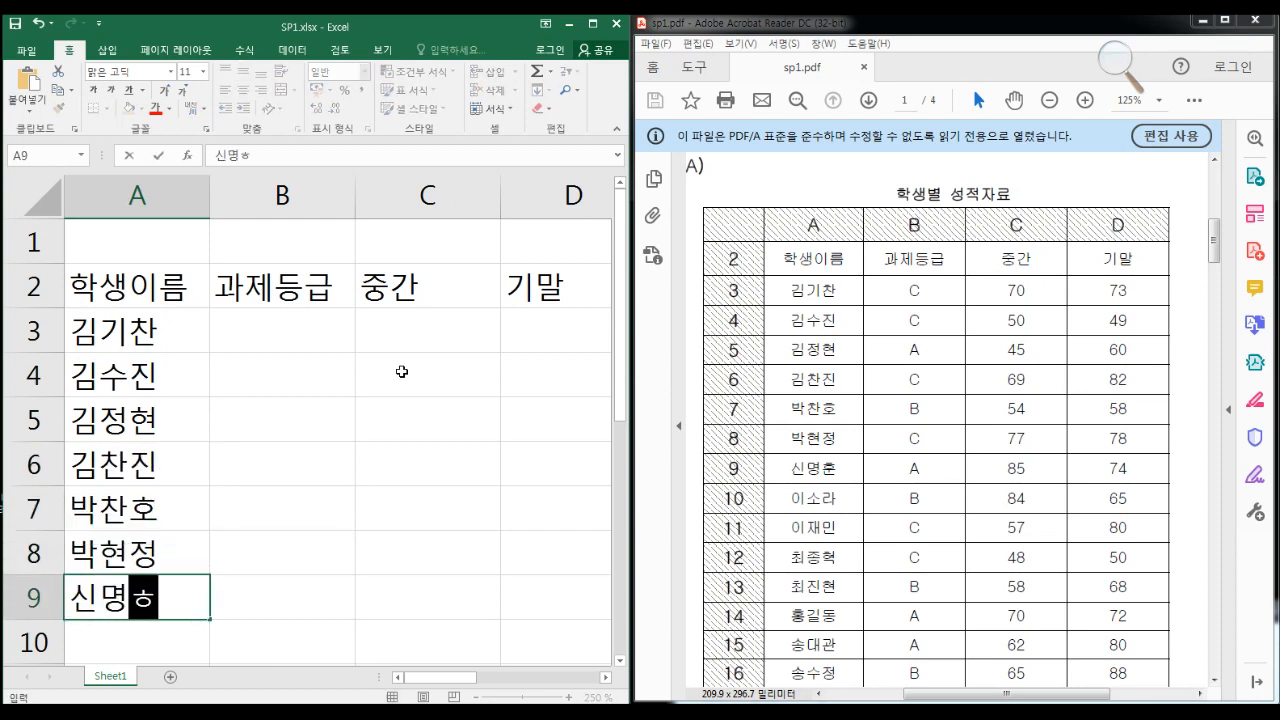
pyautogui.press('Return')
pyautogui.write('이소라')
pyautogui.press('Return')
pyautogui.write('이재민')
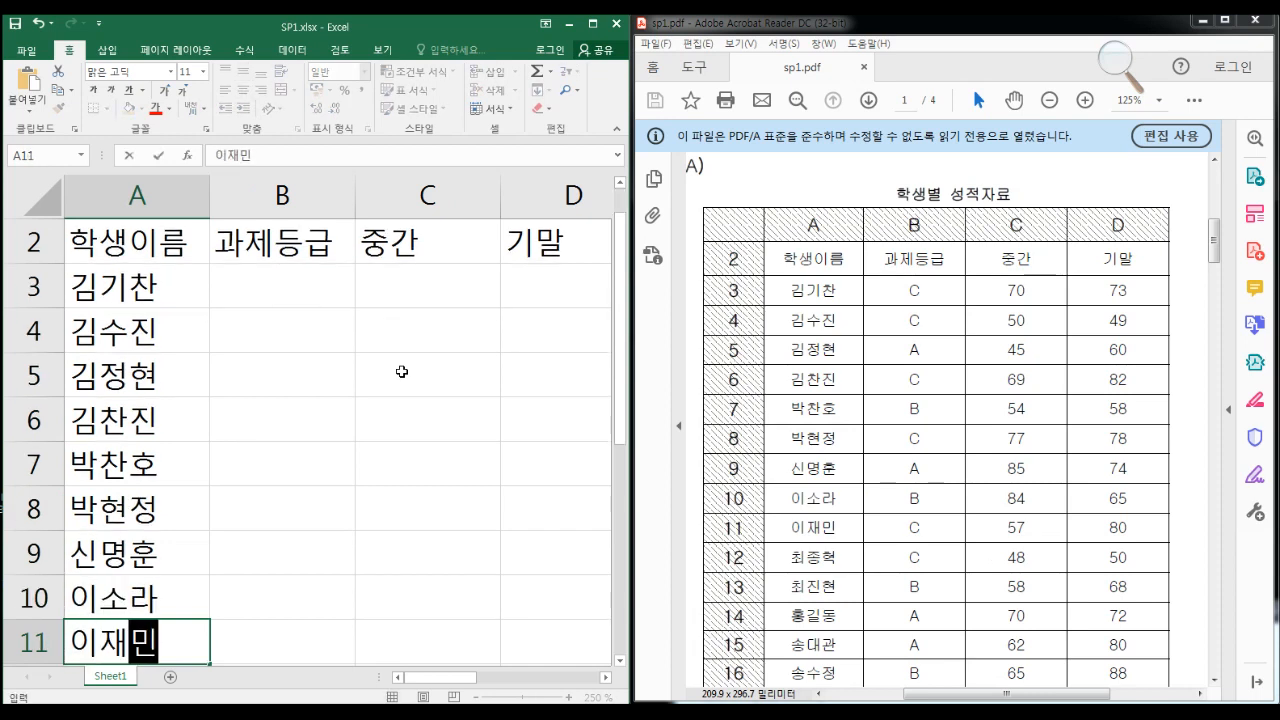
pyautogui.press('Return')
# Enter the student names of PDF table rows 12 to 16 in cells A12 to A16
pyautogui.write('최종혁')
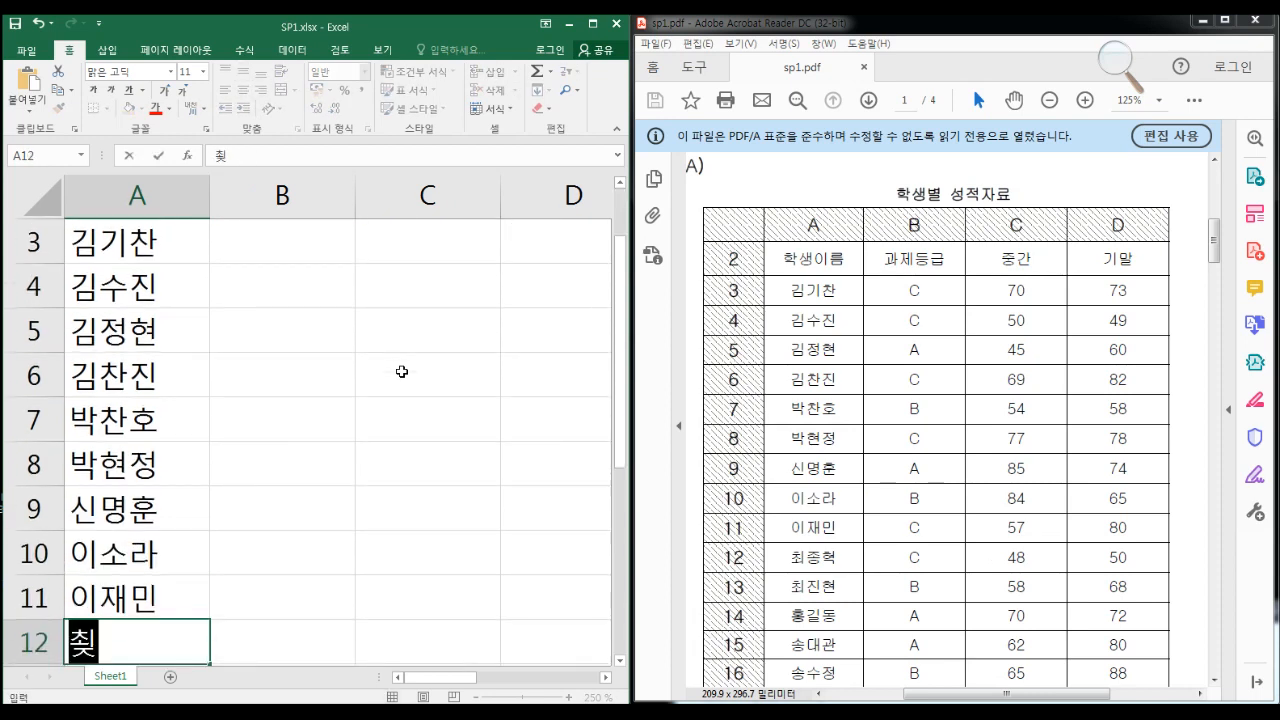
pyautogui.press('Return')
pyautogui.write('최진현')
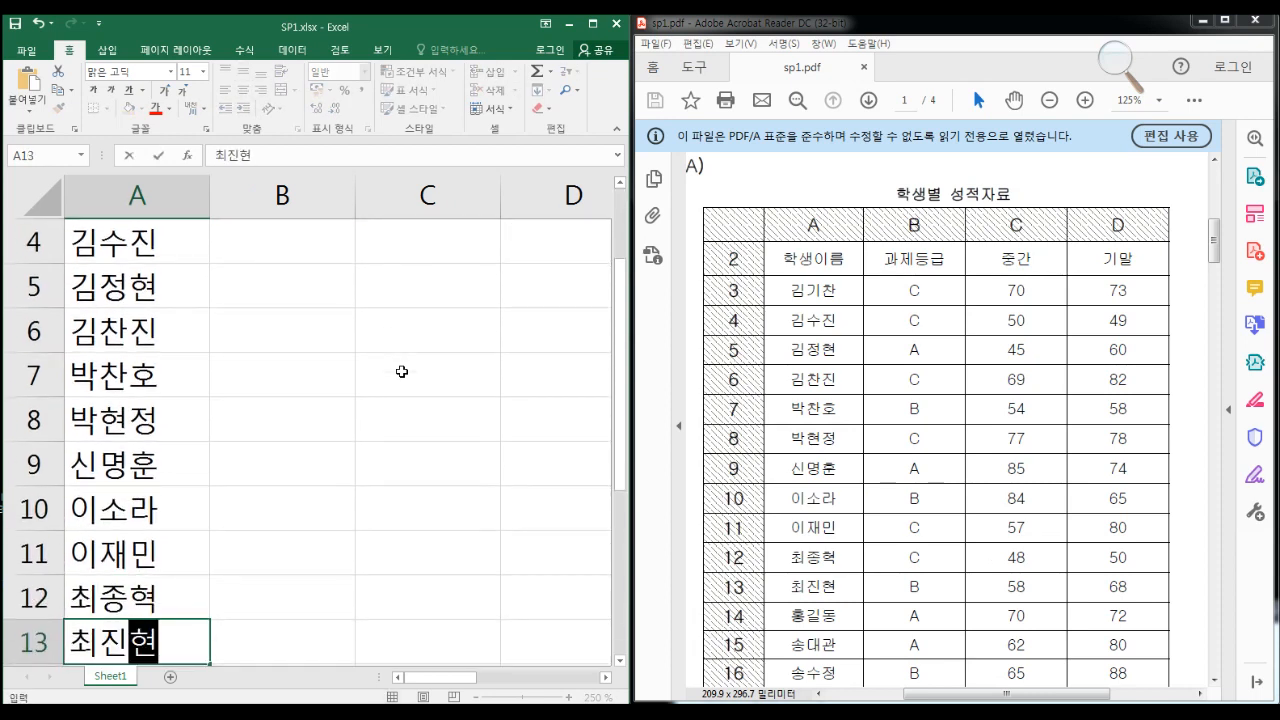
pyautogui.press('Return')
pyautogui.write('홍길동')
pyautogui.press('Return')
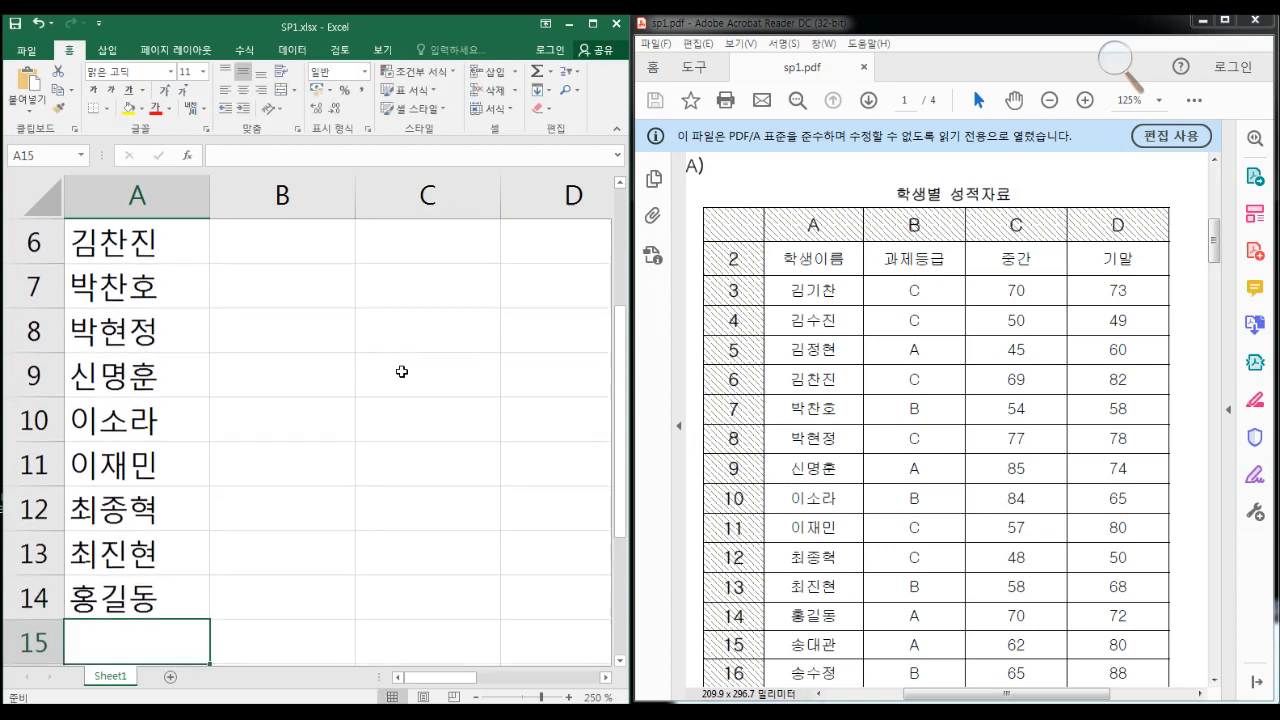
pyautogui.write('송대관')
pyautogui.press('Return')
pyautogui.write('송수정')
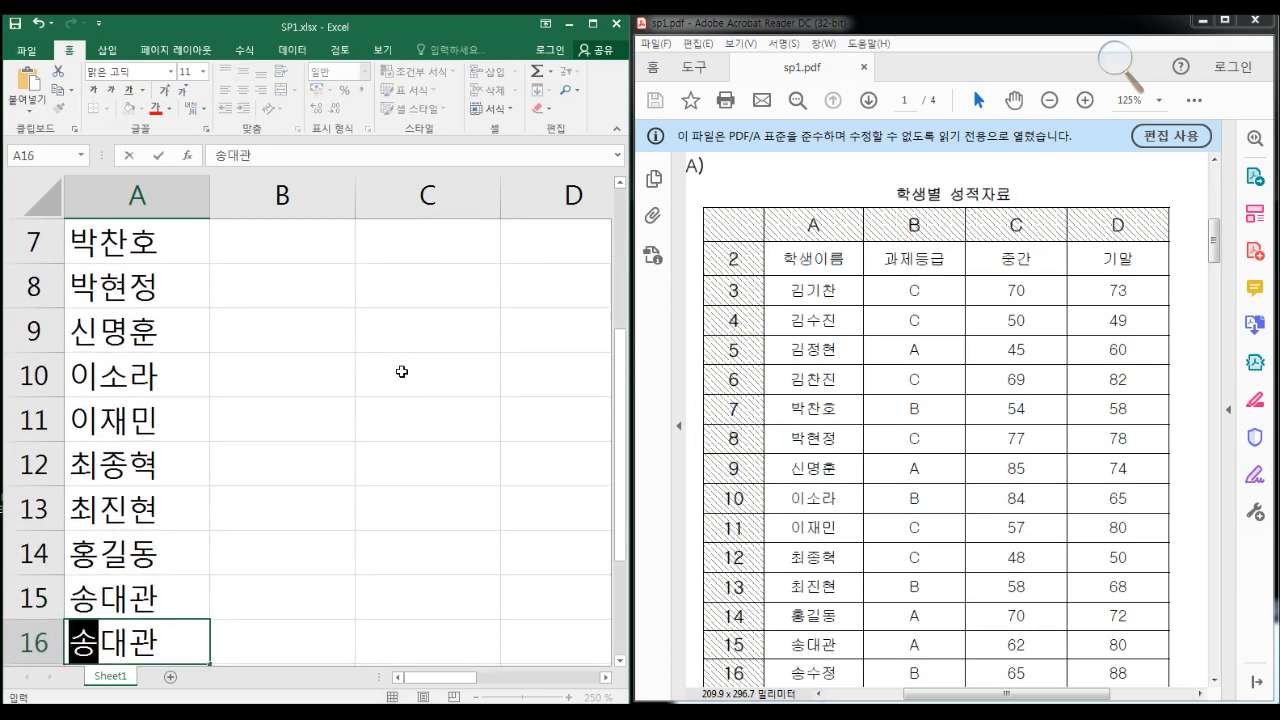
pyautogui.press('Return')
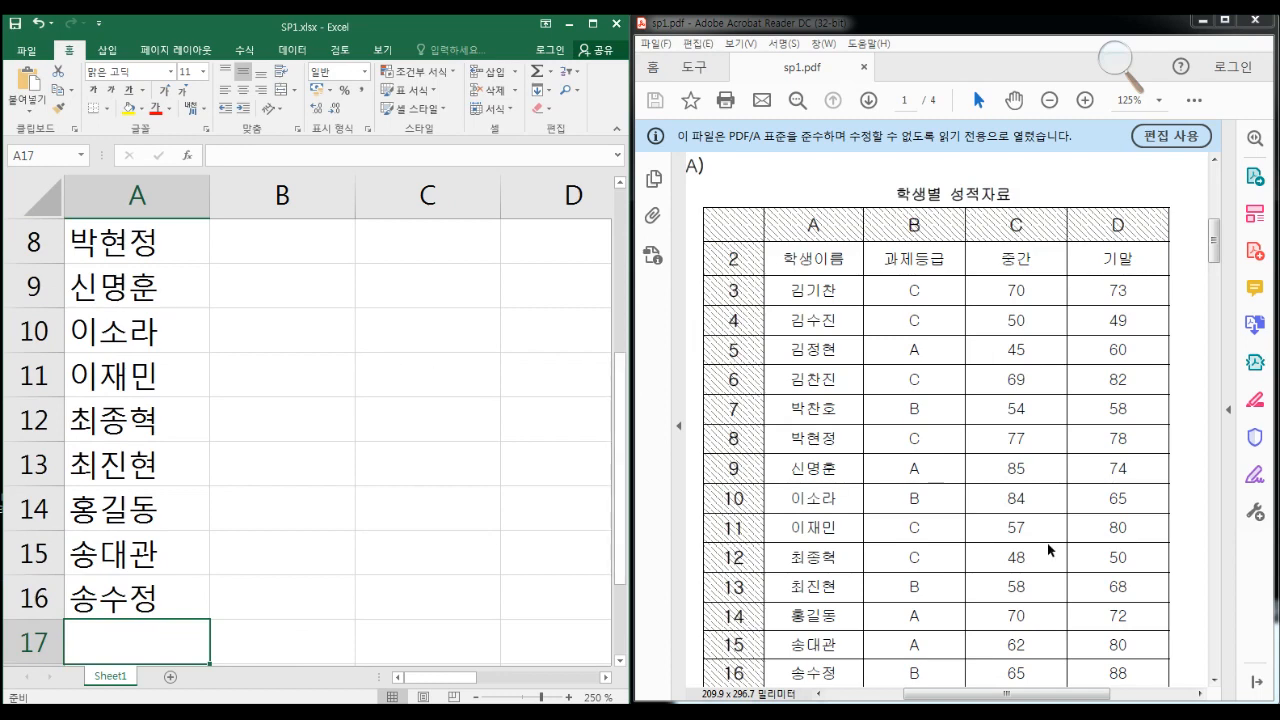
# Enter the remaining student names from the PDF table in cells A17 to A22
pyautogui.click(1214, 679)
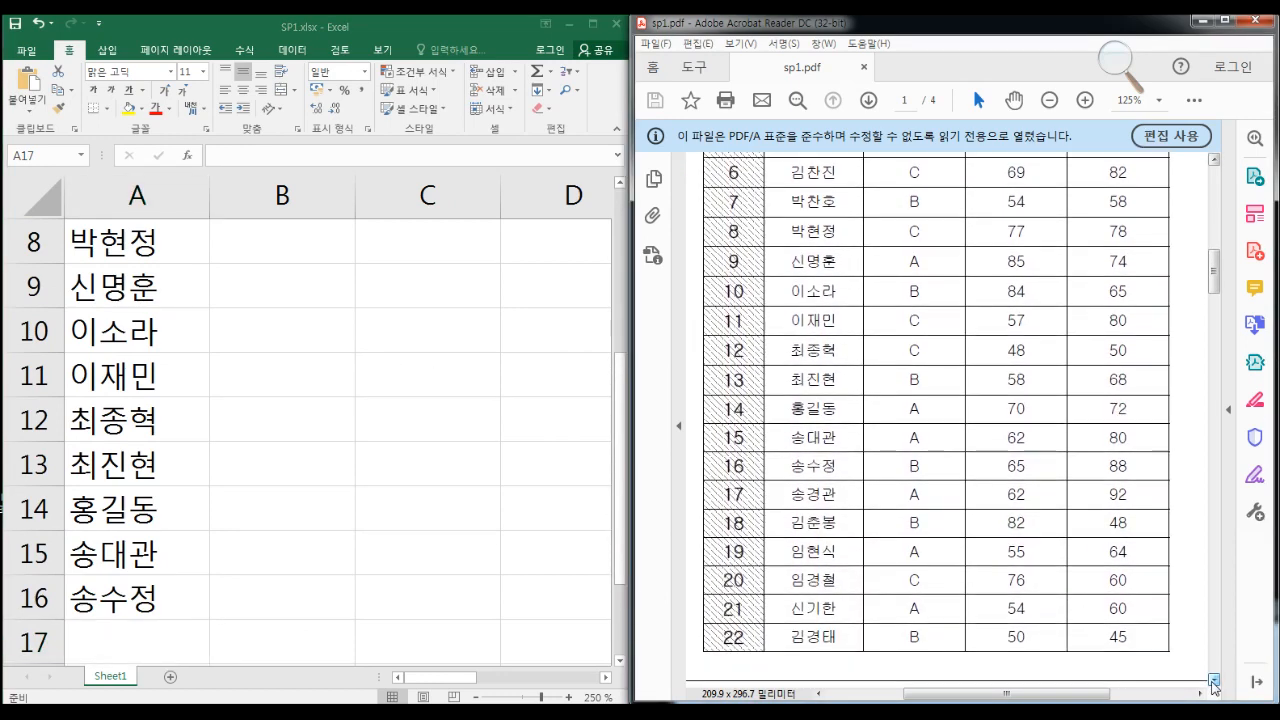
pyautogui.click(474, 543)
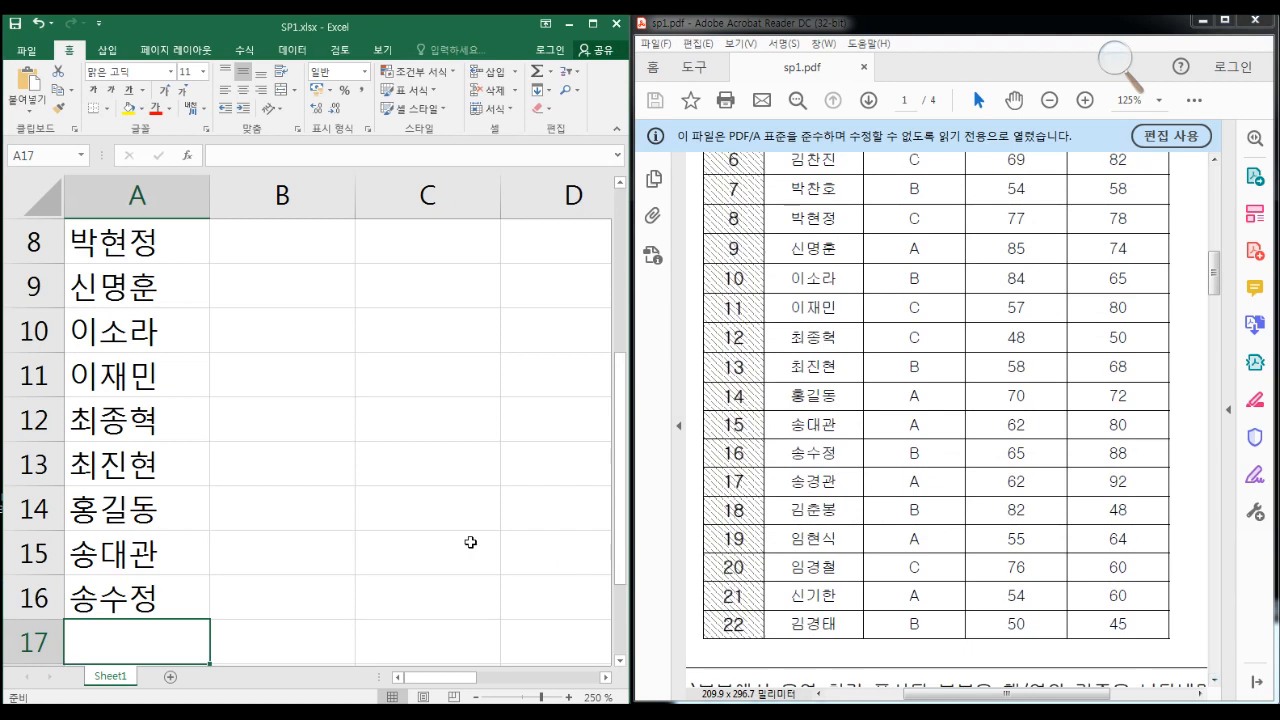
pyautogui.write('송경ㄱ')
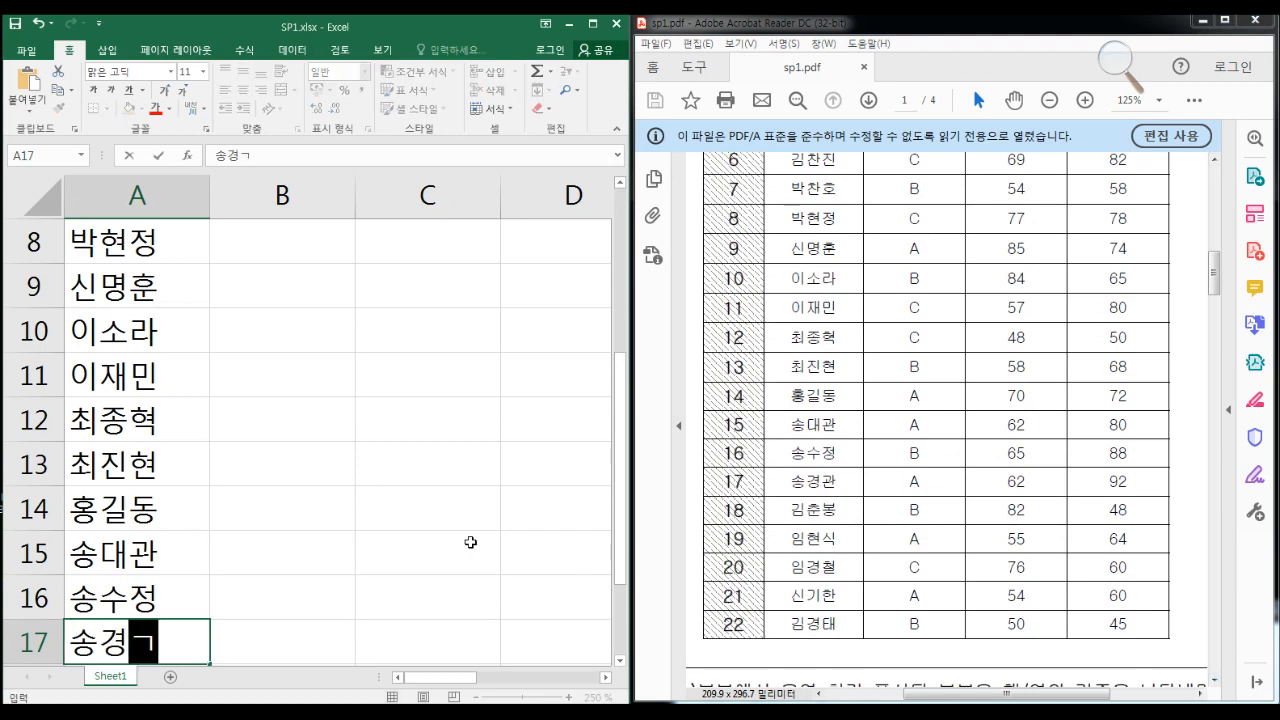
pyautogui.press('Return')
pyautogui.write('김춘봉')
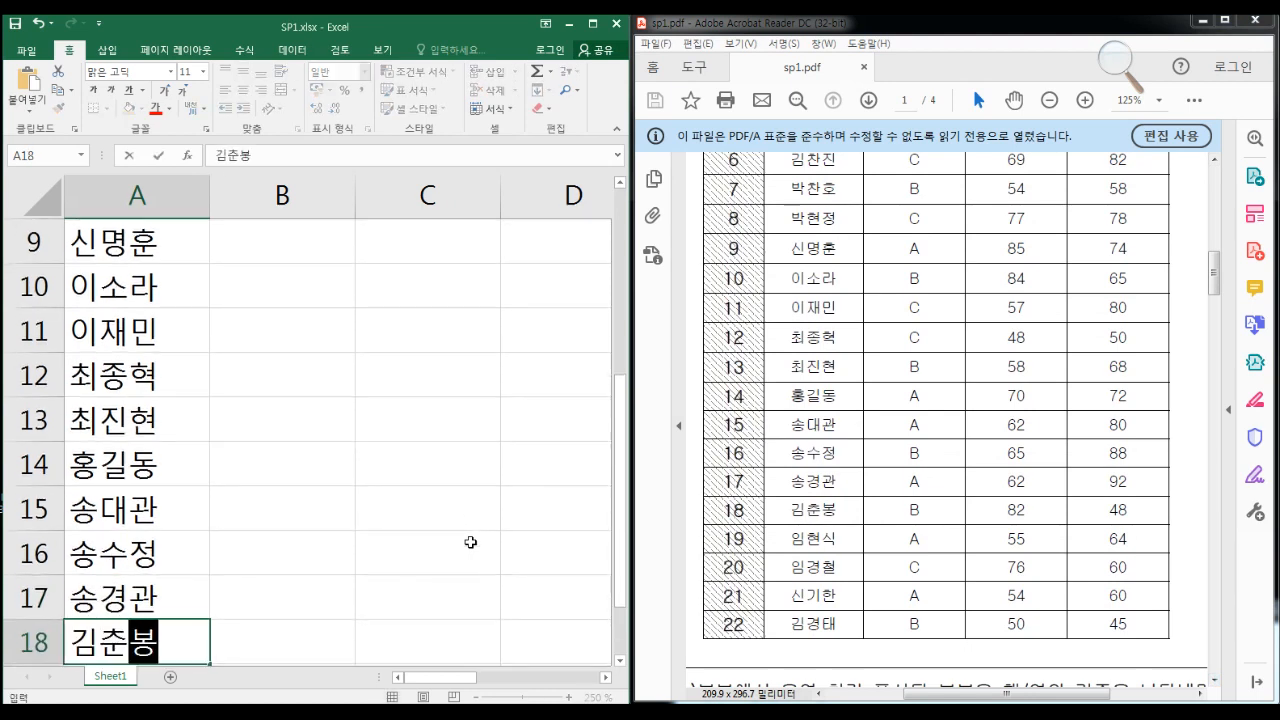
pyautogui.press('Return')
pyautogui.write('임현식')
pyautogui.press('Return')
pyautogui.write('임경')
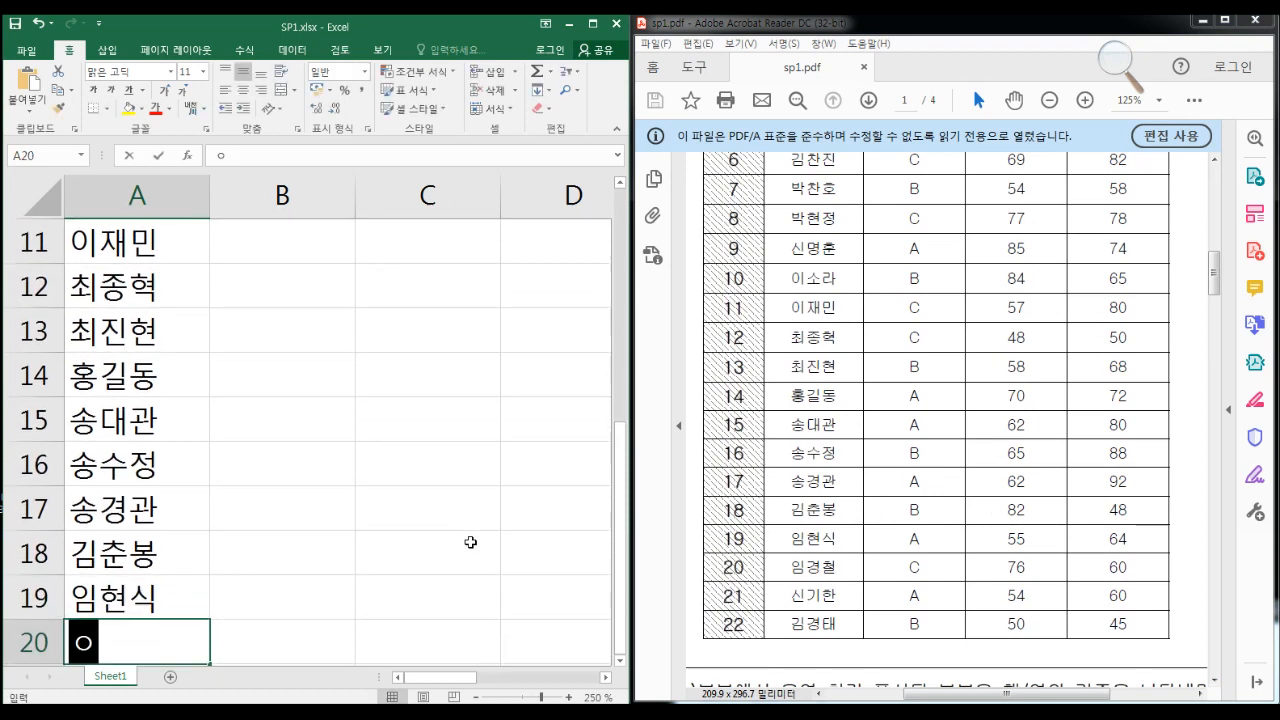
pyautogui.write('철')
pyautogui.press('Return')
pyautogui.write('신기한')
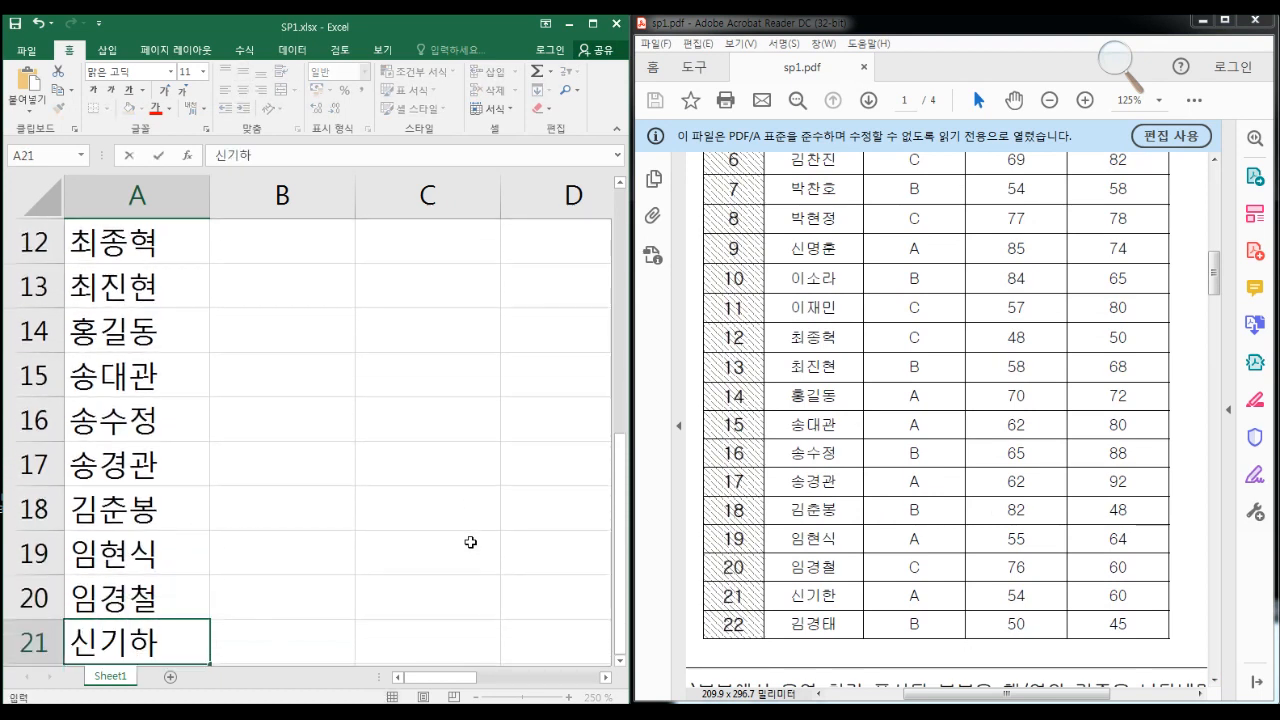
pyautogui.press('Return')
pyautogui.write('김경태')
pyautogui.press('Tab')
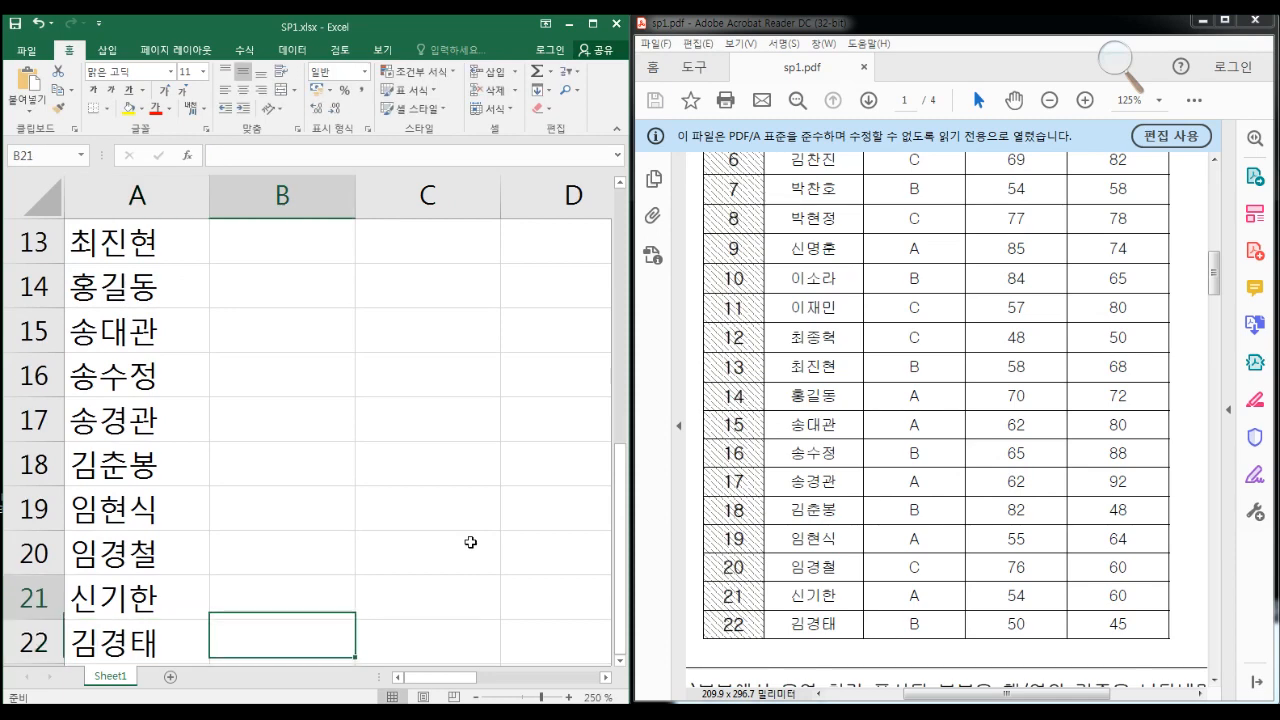
# Enter the assignment grades C, C and A in cells B3 to B5, following the PDF table
pyautogui.press('Up')
pyautogui.press('Up')
pyautogui.press('Up')
pyautogui.press('Up')
pyautogui.press('Up')
pyautogui.press('Up')
pyautogui.press('Up')
pyautogui.press('Up')
pyautogui.press('Up')
pyautogui.press('Up')
pyautogui.press('Up')
pyautogui.press('Up')
pyautogui.press('Up')
pyautogui.press('Up')
pyautogui.press('Up')
pyautogui.press('Up')
pyautogui.press('Up')
pyautogui.press('Up')
pyautogui.press('Up')
pyautogui.press('Up')
pyautogui.press('Up')
pyautogui.press('Down')
pyautogui.press('Down')
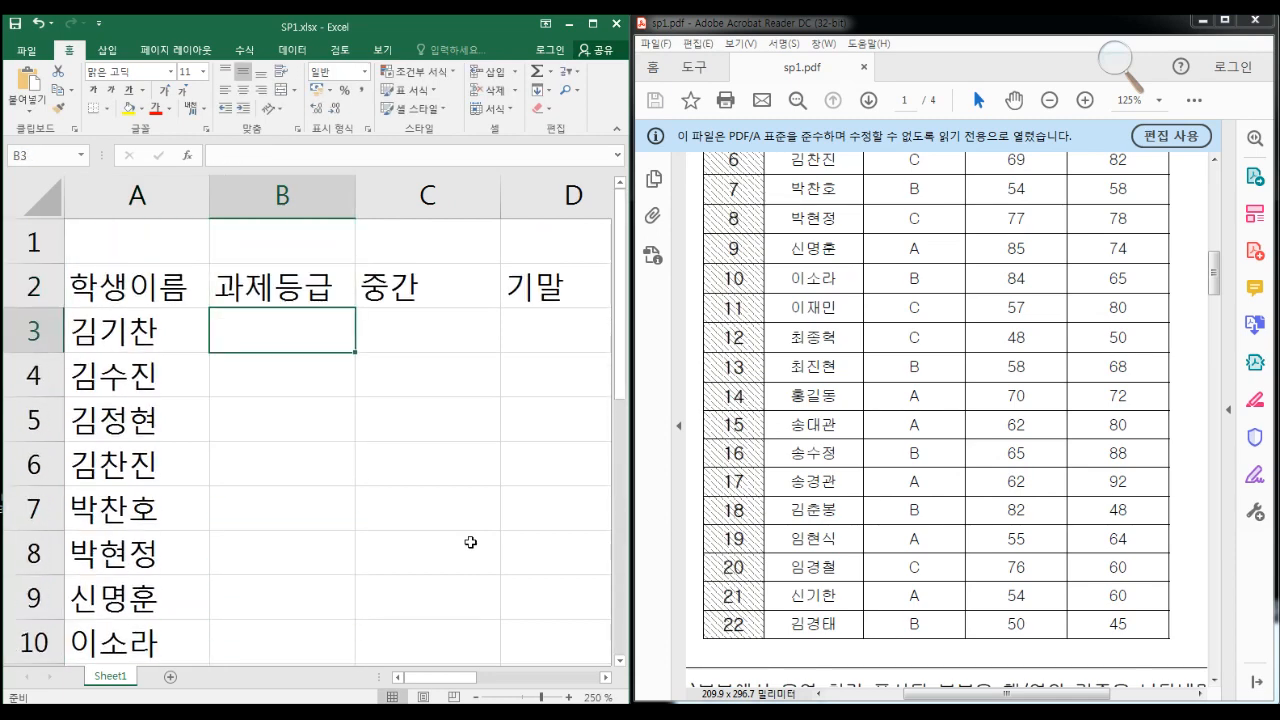
pyautogui.click(1214, 160)
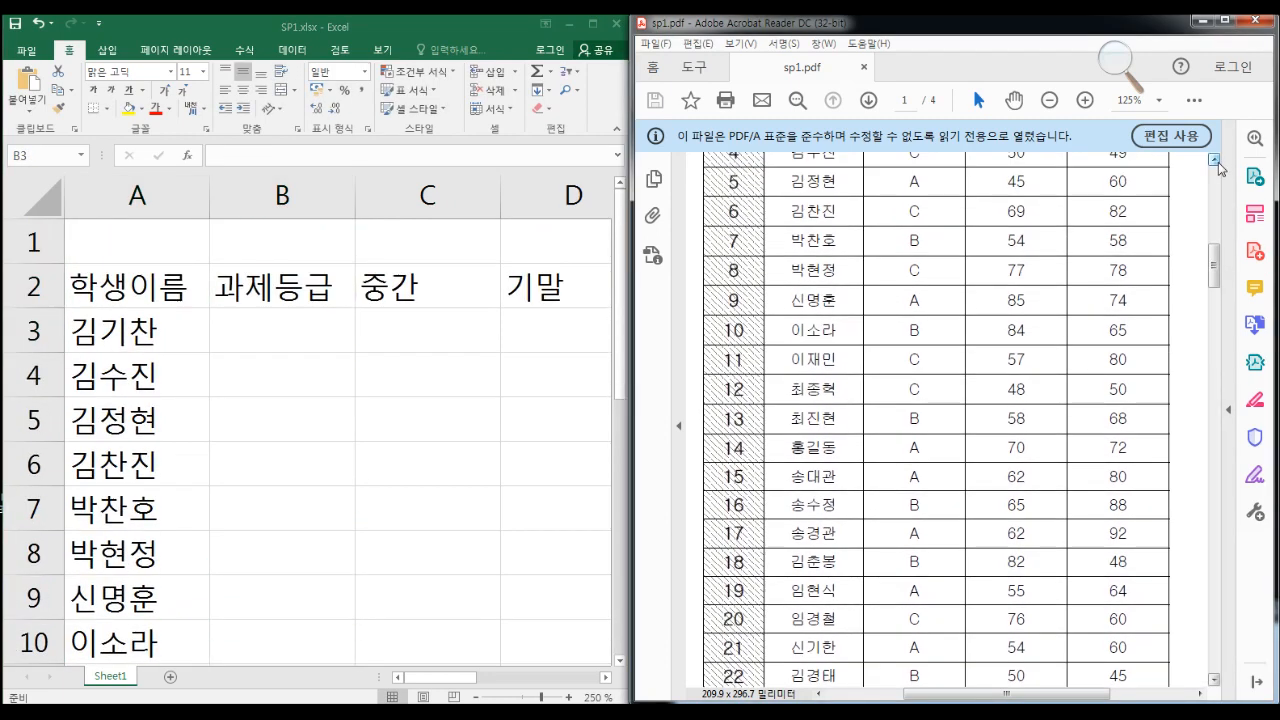
pyautogui.click(1215, 160)
pyautogui.hotkey('alt', 'Tab')
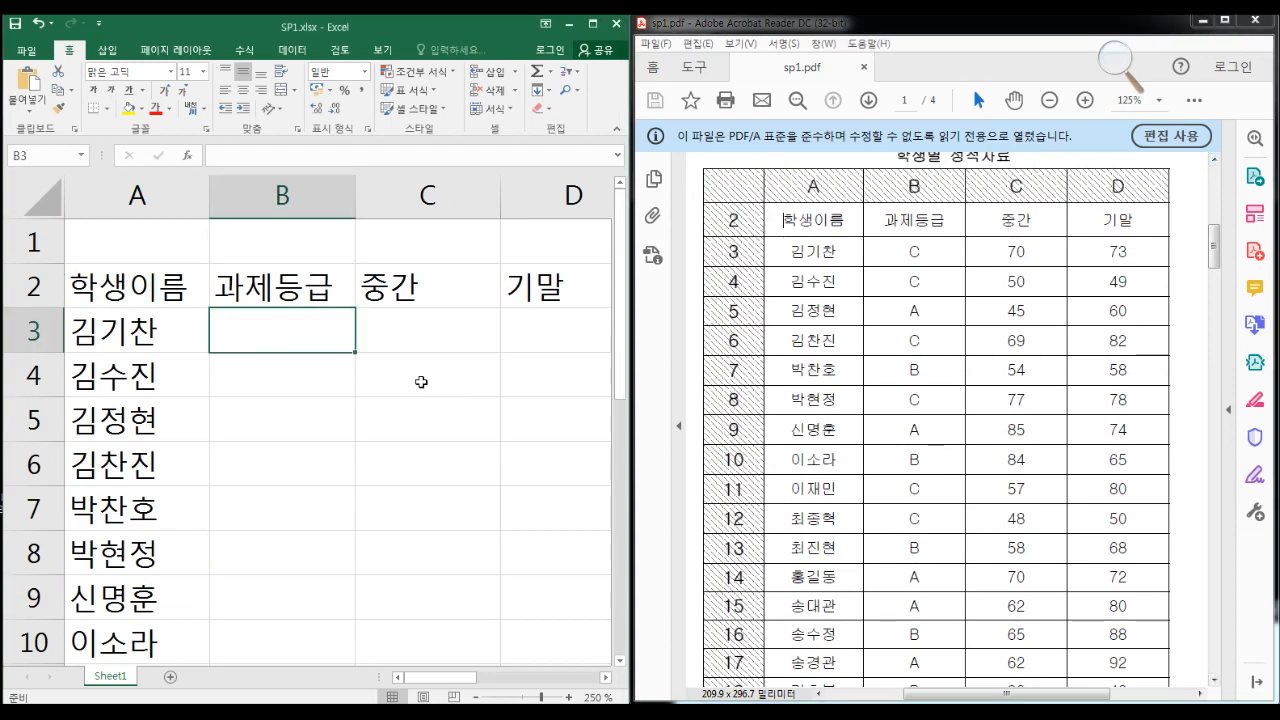
pyautogui.write('C')
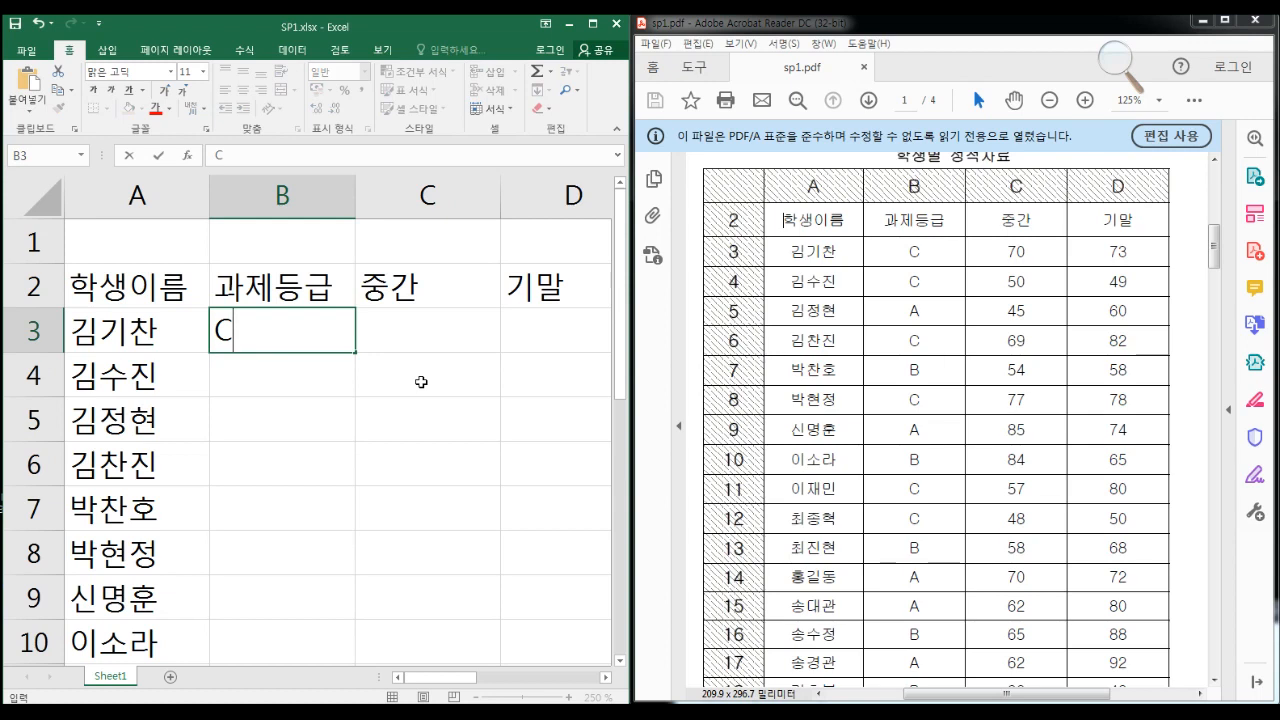
pyautogui.press('Return')
pyautogui.write('C')
pyautogui.press('Return')
pyautogui.write('A')
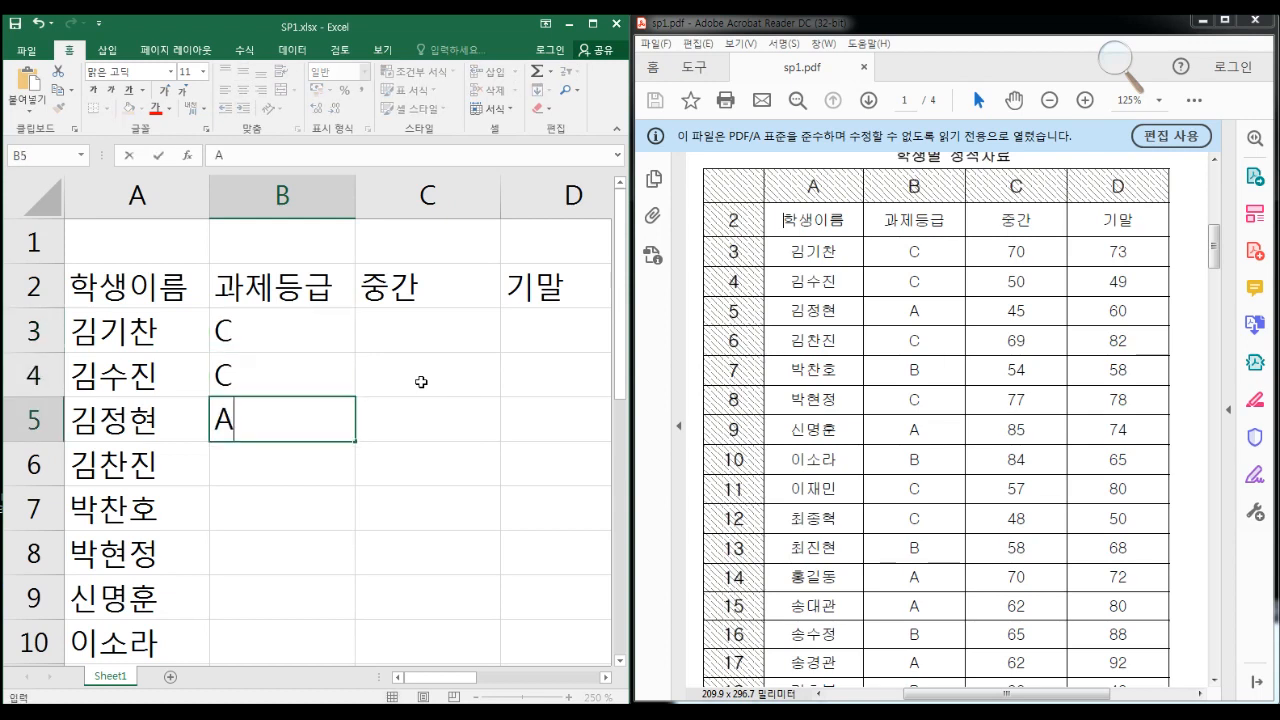
pyautogui.press('Return')
# Enter the assignment grades C, B and C in cells B6 to B8
pyautogui.write('C')
pyautogui.press('Return')
pyautogui.write('B')
pyautogui.press('Return')
pyautogui.write('C')
pyautogui.press('Return')
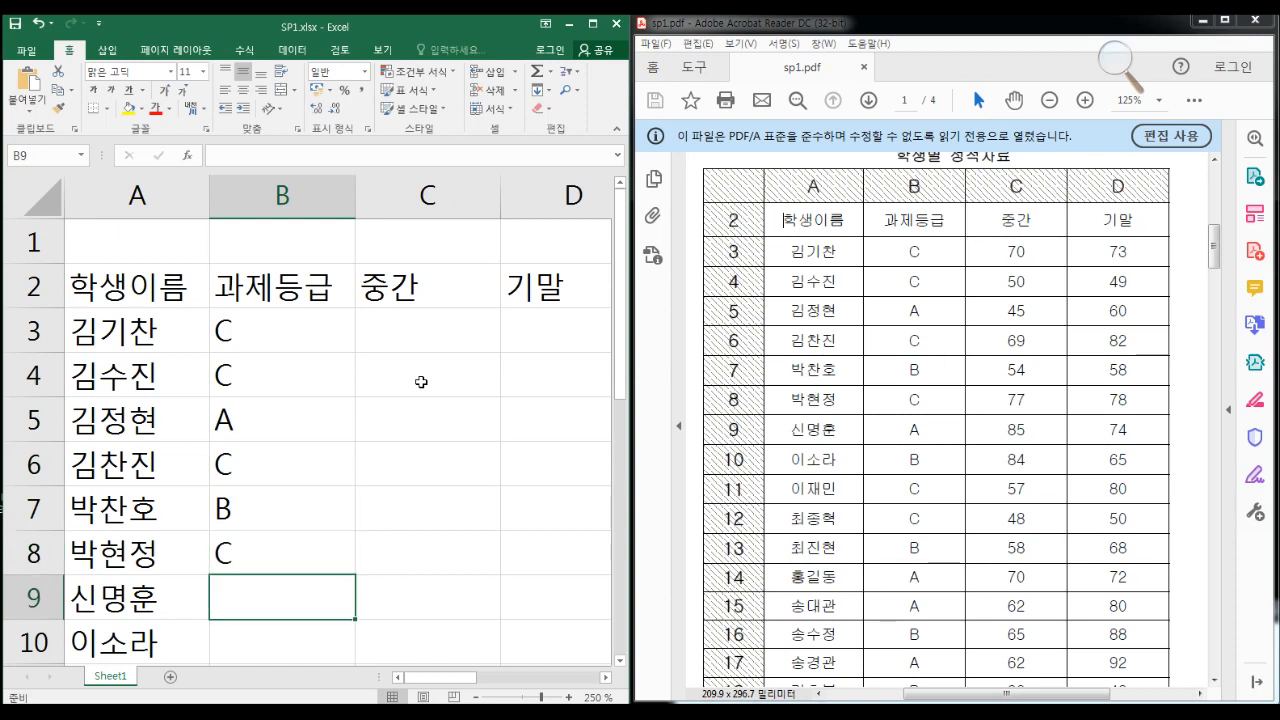
# Enter the assignment grades A, B, C and C in cells B9 to B12
pyautogui.write('A')
pyautogui.press('Return')
pyautogui.write('B')
pyautogui.press('Return')
pyautogui.write('C')
pyautogui.press('Return')
pyautogui.write('C')
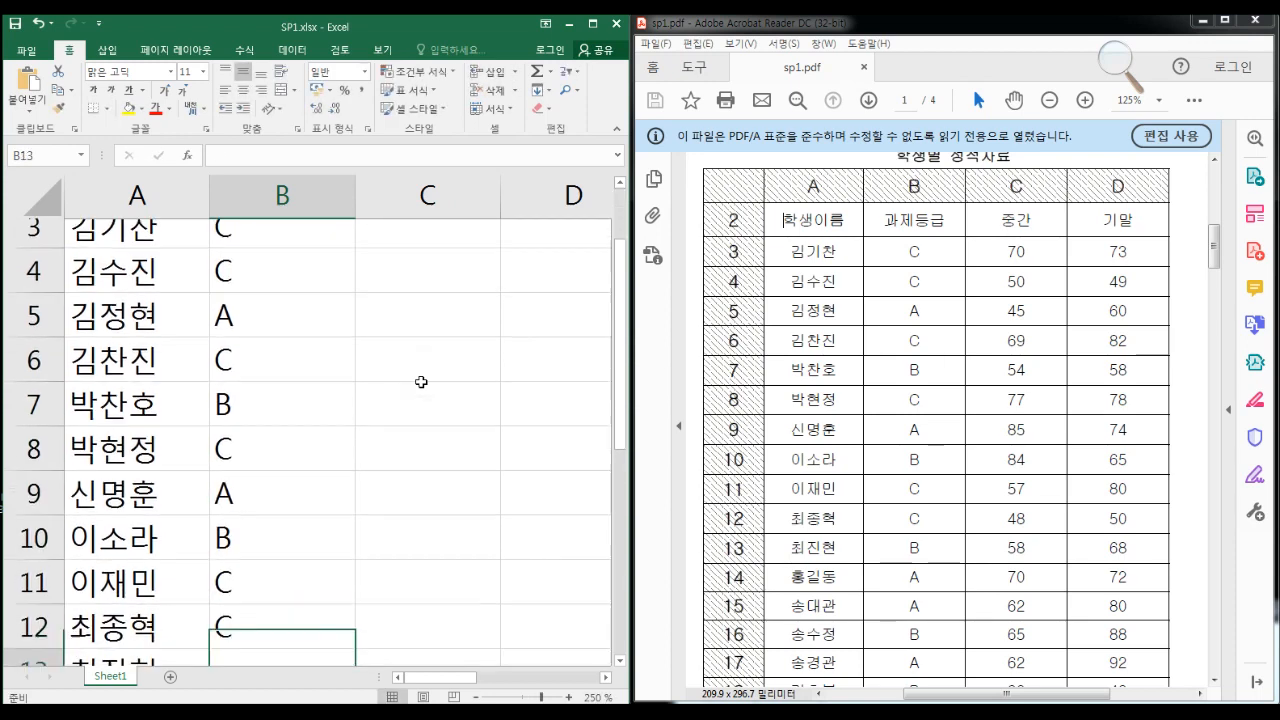
pyautogui.press('Return')
# Enter the assignment grades B, A, A, B and A in cells B13 to B17
pyautogui.write('B')
pyautogui.press('Return')
pyautogui.write('A')
pyautogui.press('Return')
pyautogui.write('A')
pyautogui.press('Return')
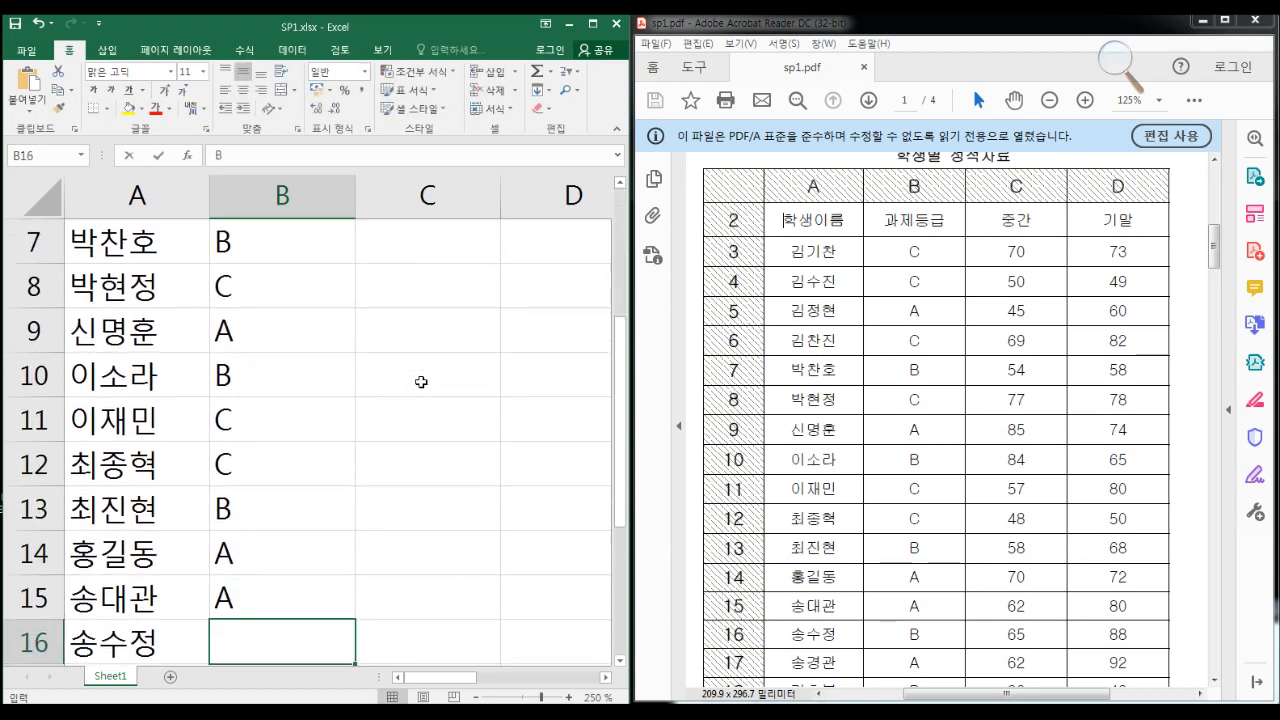
pyautogui.write('B')
pyautogui.press('Return')
pyautogui.write('A')
pyautogui.press('Return')
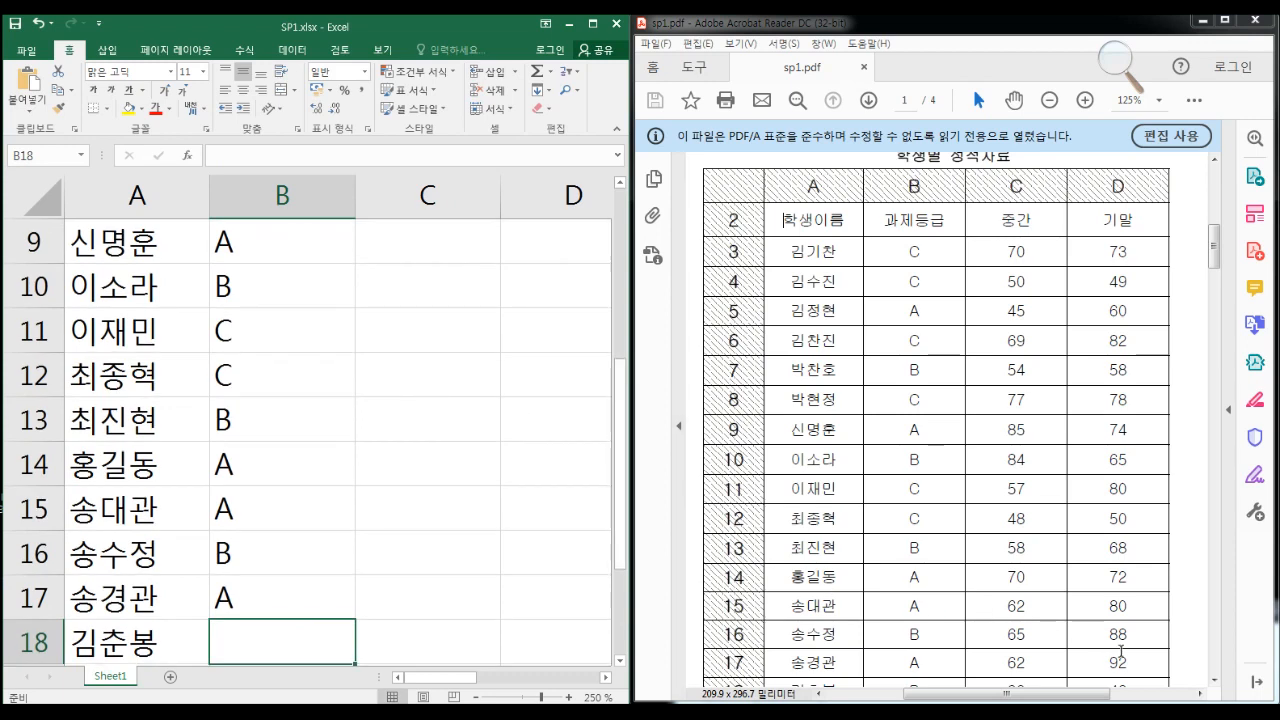
# Enter the remaining assignment grades B, A, C, A and B from the PDF table in cells B18 to B22
pyautogui.click(1214, 682)
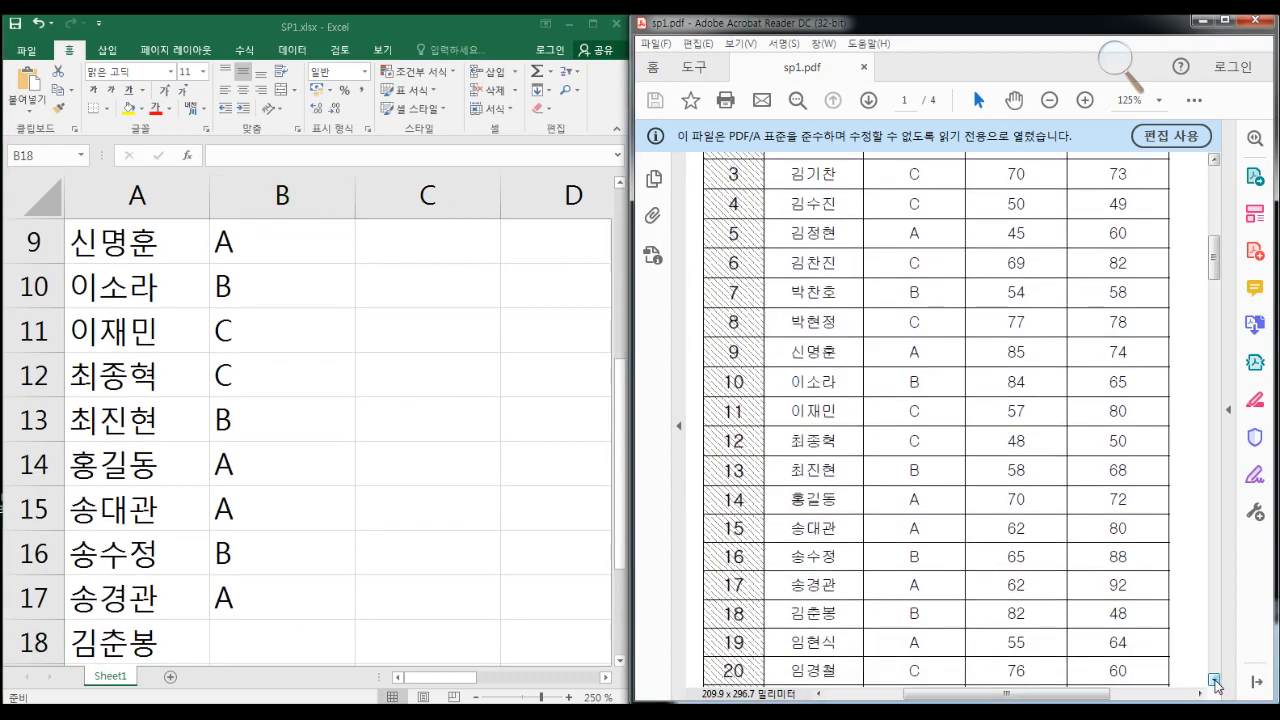
pyautogui.click(1215, 683)
pyautogui.click(373, 545)
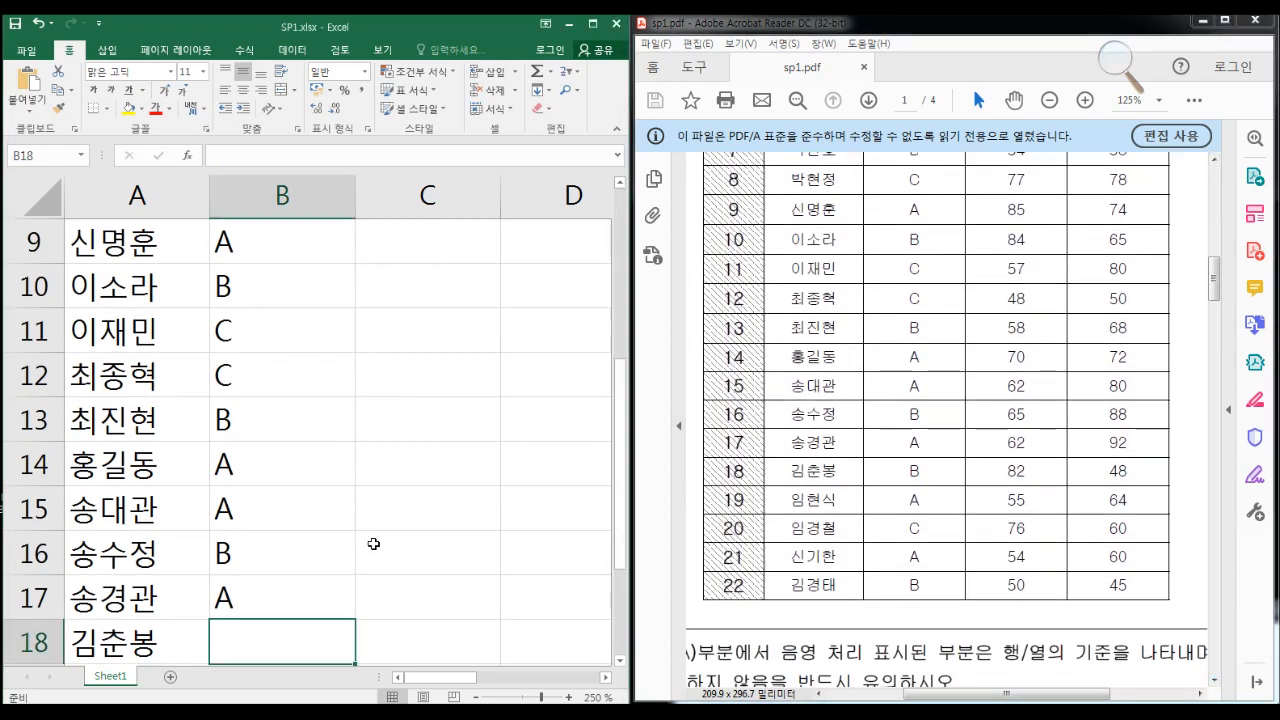
pyautogui.write('B')
pyautogui.press('Return')
pyautogui.write('A')
pyautogui.press('Return')
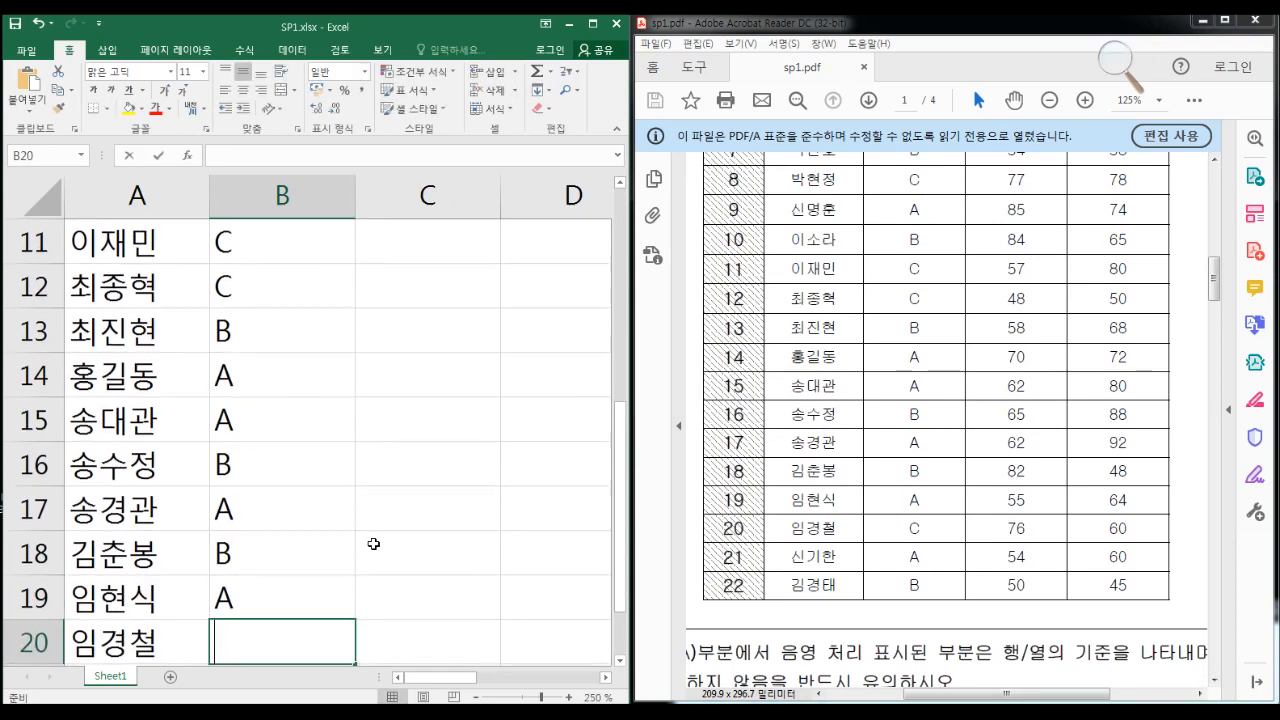
pyautogui.write('C')
pyautogui.press('Return')
pyautogui.write('A')
pyautogui.press('Return')
pyautogui.write('B')
pyautogui.press('Return')
# Enter the midterm (중간) scores 70, 50, 45 and 69 from the PDF table in cells C3 to C6
pyautogui.click(373, 545)
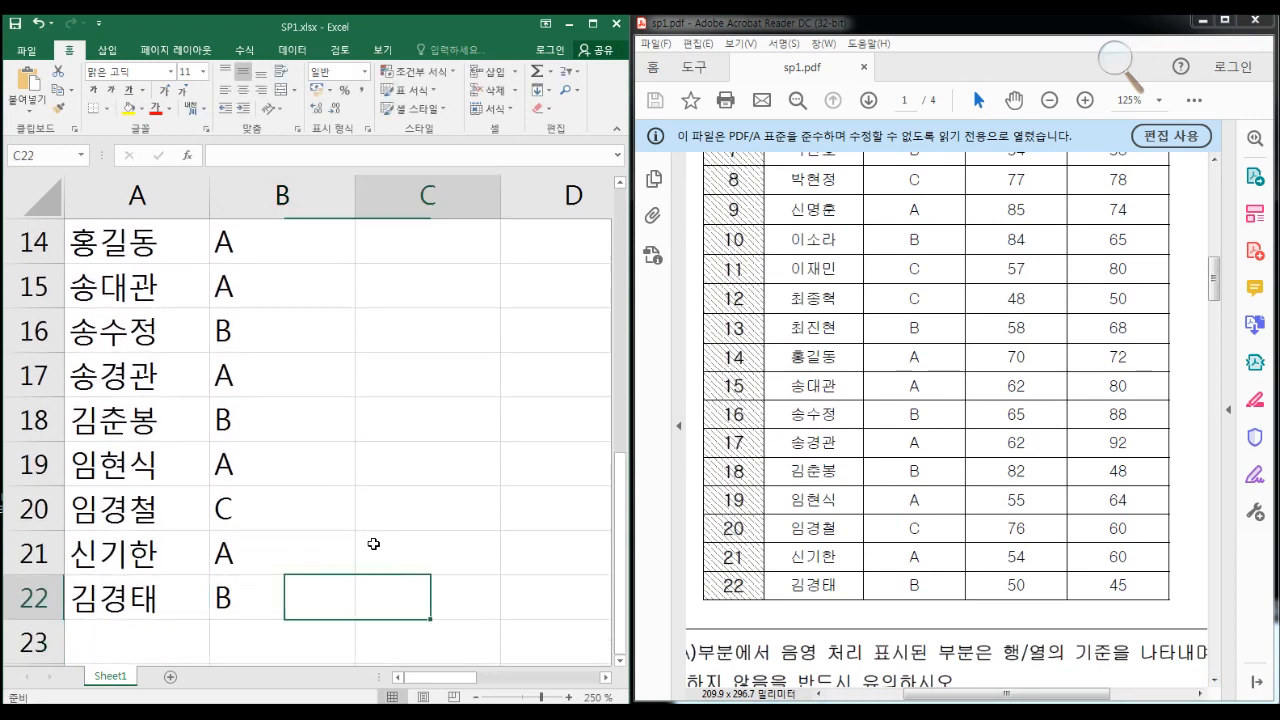
pyautogui.press('Up')
pyautogui.press('Up')
pyautogui.press('Up')
pyautogui.press('Up')
pyautogui.press('Up')
pyautogui.press('Up')
pyautogui.press('Up')
pyautogui.press('Up')
pyautogui.press('Up')
pyautogui.press('Up')
pyautogui.press('Up')
pyautogui.press('Up')
pyautogui.press('Up')
pyautogui.press('Up')
pyautogui.press('Up')
pyautogui.press('Up')
pyautogui.press('Up')
pyautogui.press('Up')
pyautogui.press('Up')
pyautogui.press('Up')
pyautogui.press('Down')
pyautogui.press('Down')
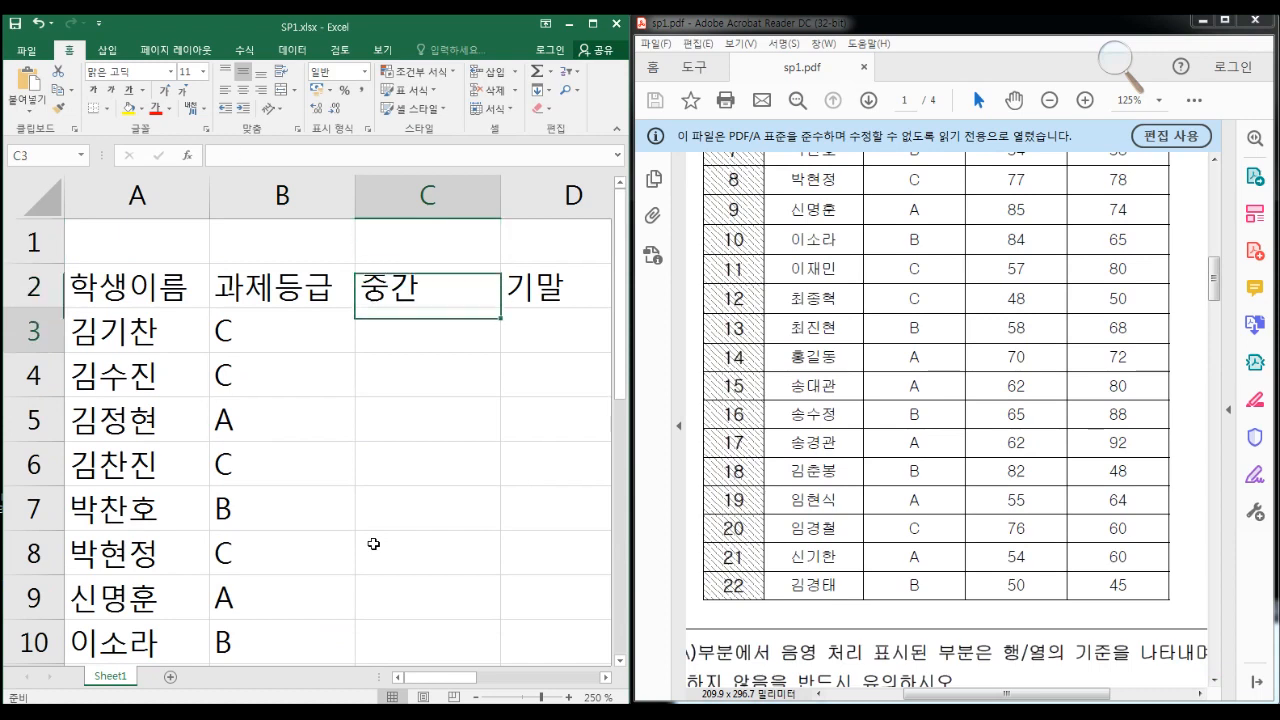
pyautogui.moveTo(1213, 277); pyautogui.dragTo(1213, 237)
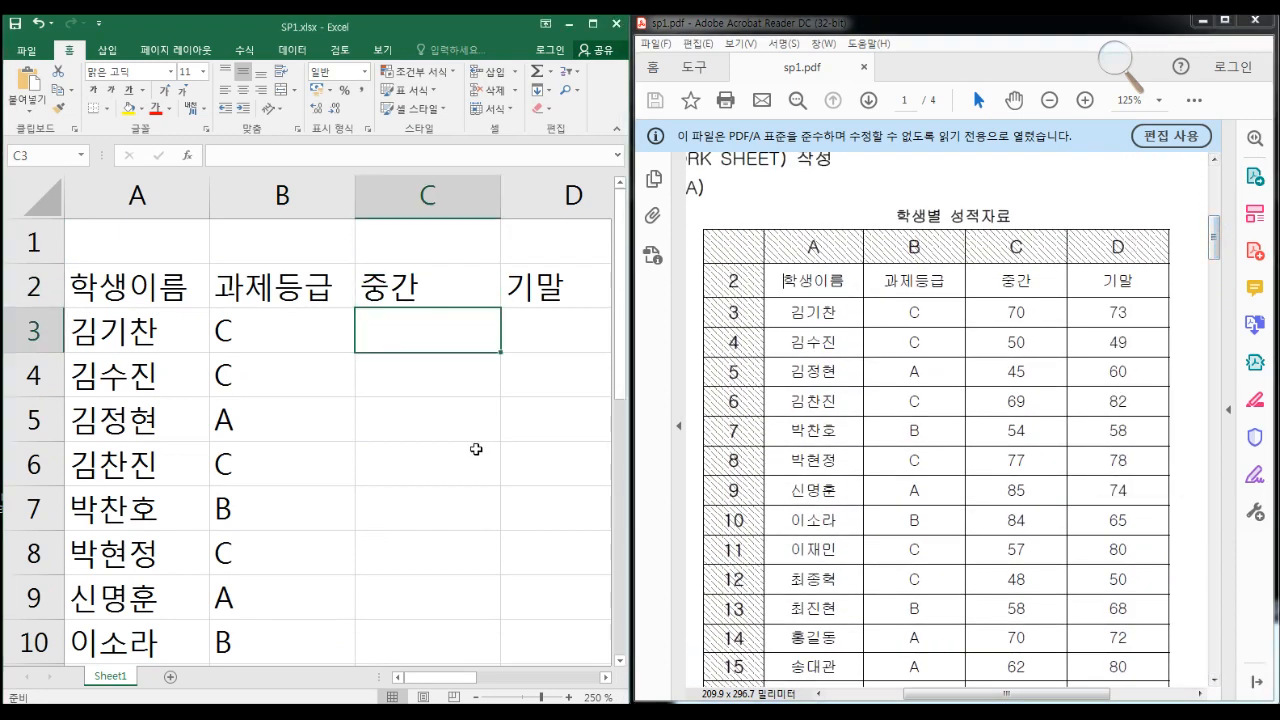
pyautogui.write('70')
pyautogui.press('Return')
pyautogui.write('50')
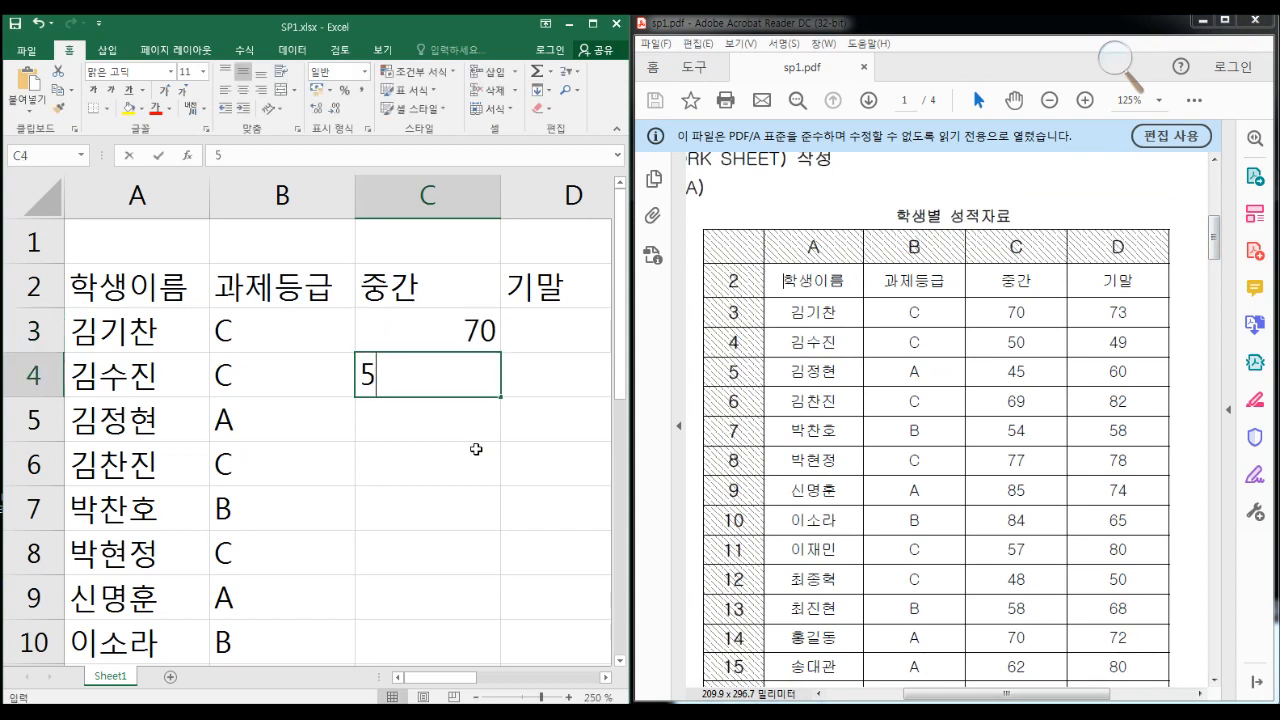
pyautogui.press('Return')
pyautogui.write('45')
pyautogui.press('Return')
pyautogui.write('69')
pyautogui.press('Return')
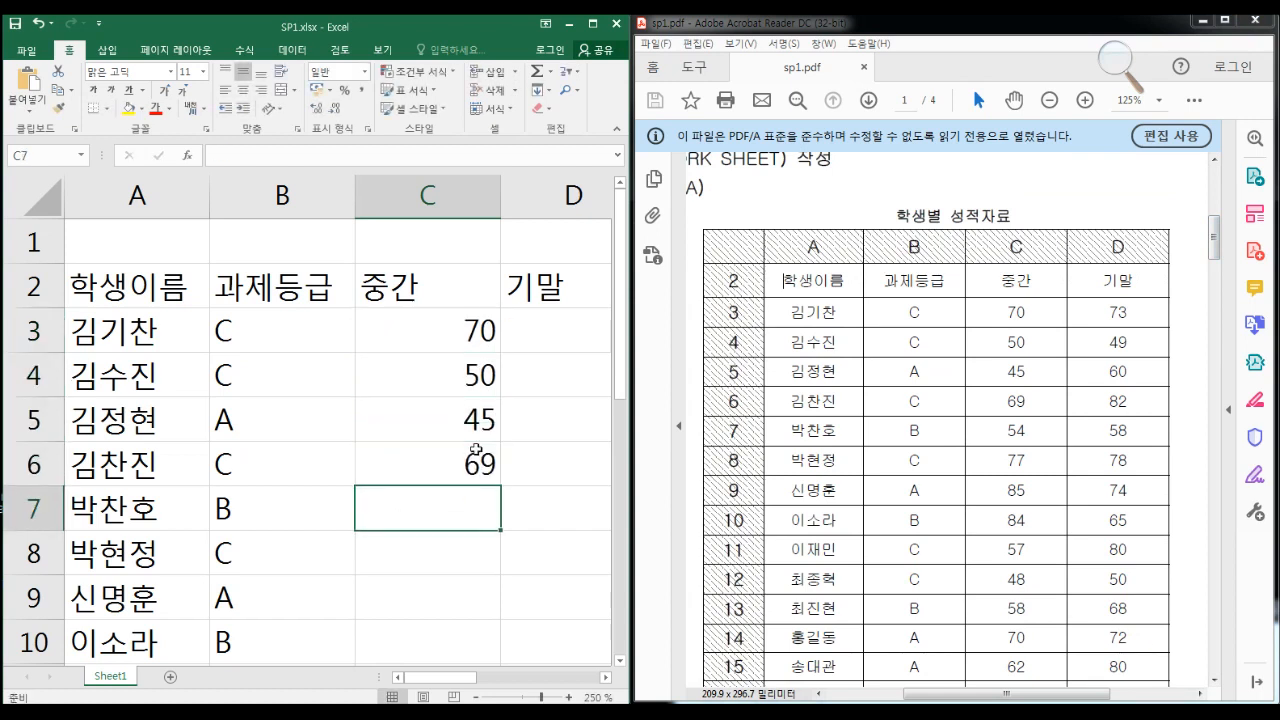
# Enter the midterm scores 54, 77, 85 and 84 in cells C7 to C10
pyautogui.write('54')
pyautogui.press('Return')
pyautogui.press('Return')
pyautogui.write('77')
pyautogui.press('Return')
pyautogui.write('85')
pyautogui.press('Return')
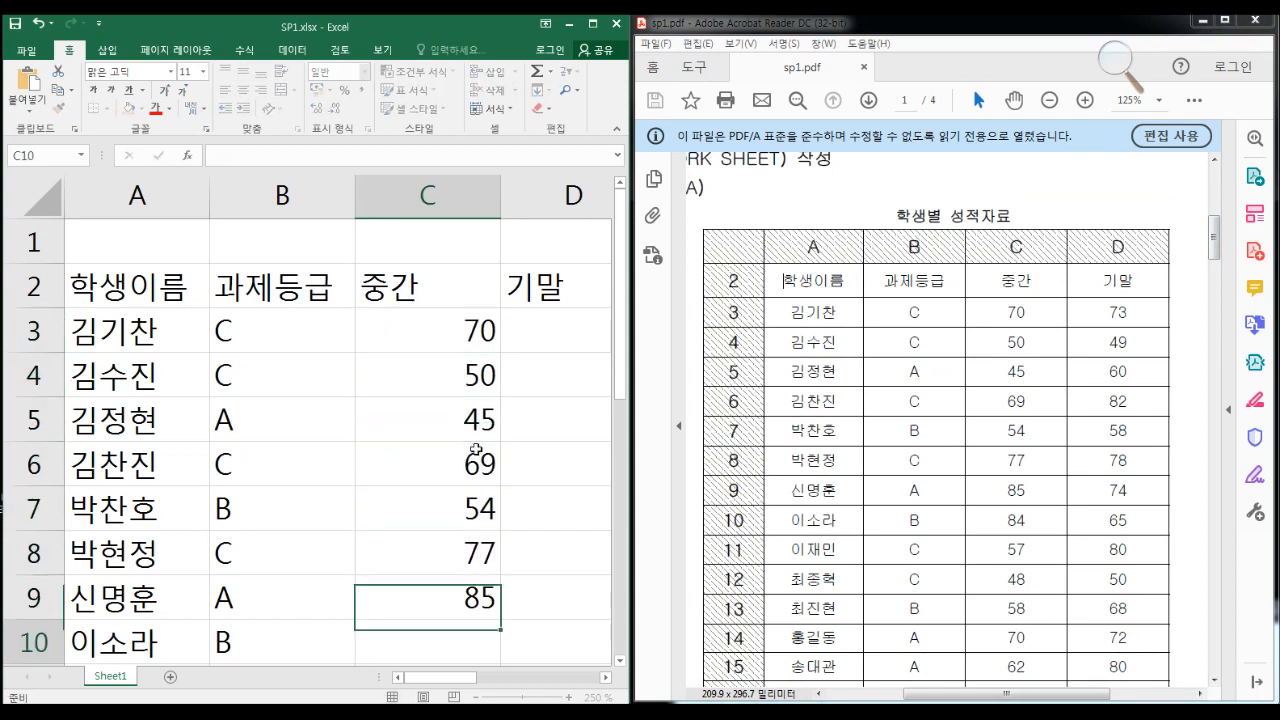
pyautogui.write('84')
pyautogui.press('Return')
# Enter the midterm scores 57, 48, 58, 70 and 62 in cells C11 to C15
pyautogui.write('57')
pyautogui.press('Return')
pyautogui.write('48')
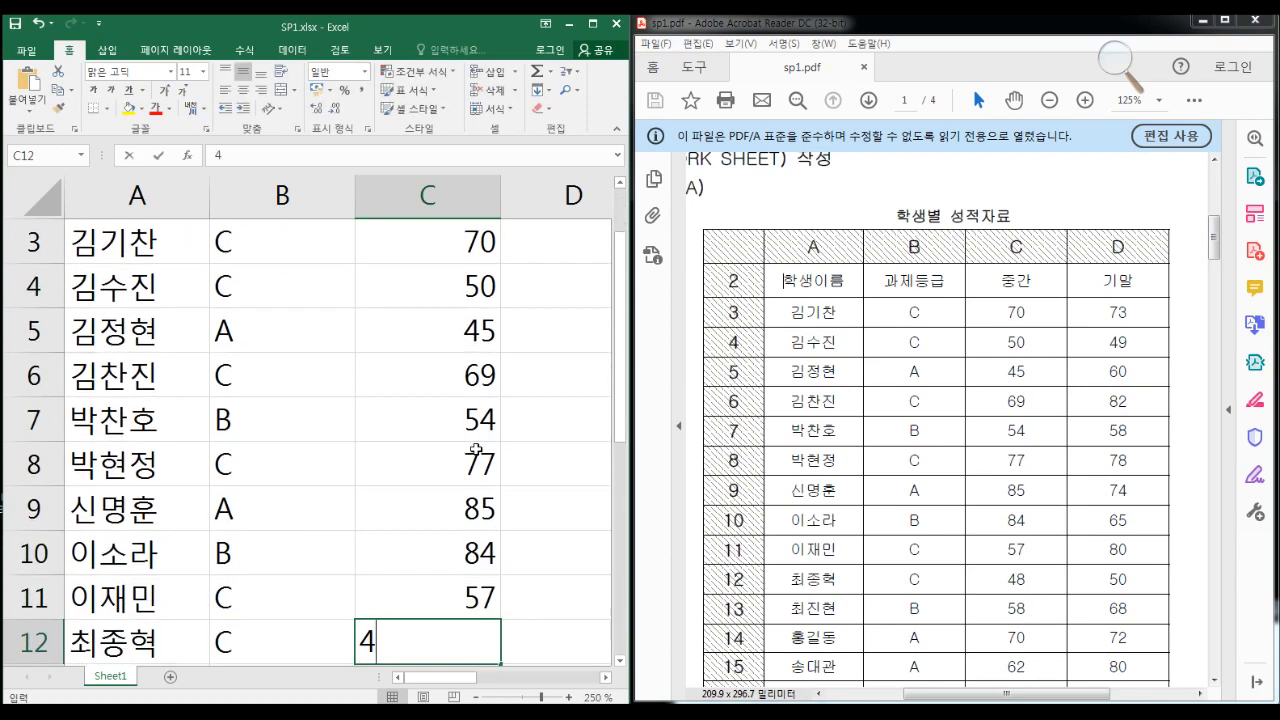
pyautogui.press('Return')
pyautogui.write('58')
pyautogui.press('Return')
pyautogui.write('70')
pyautogui.press('Return')
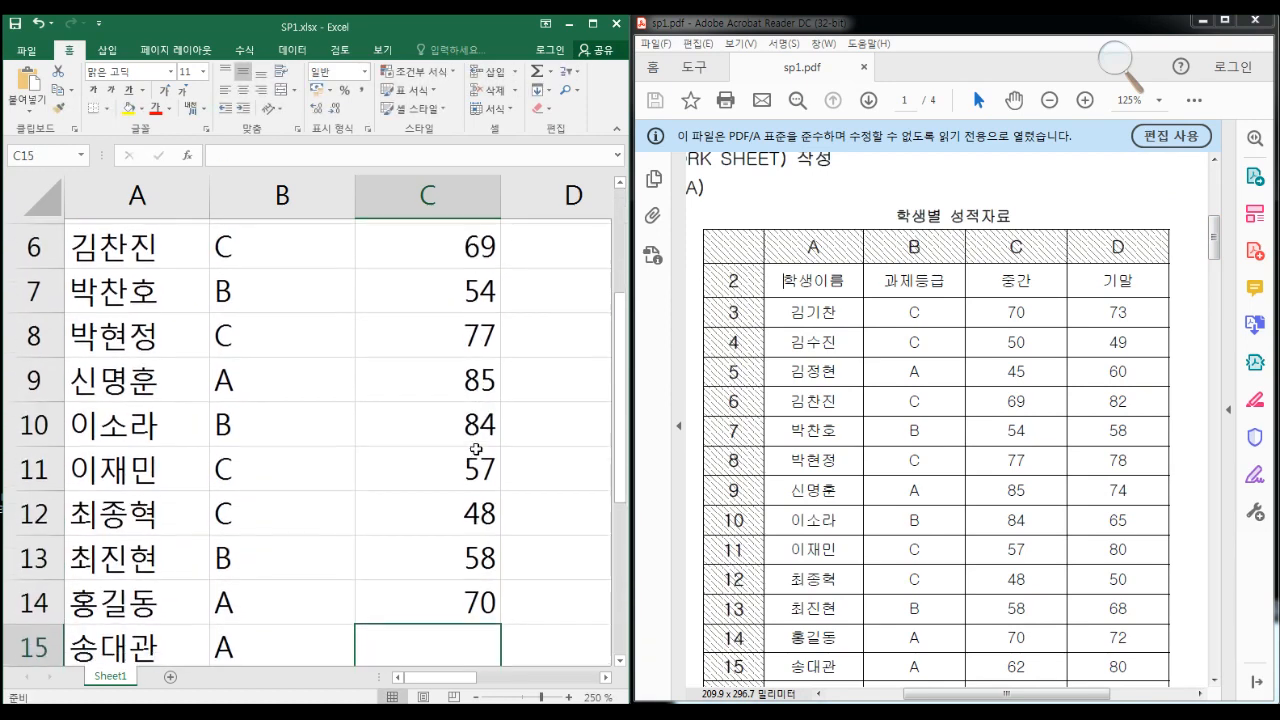
pyautogui.write('62')
pyautogui.press('Return')
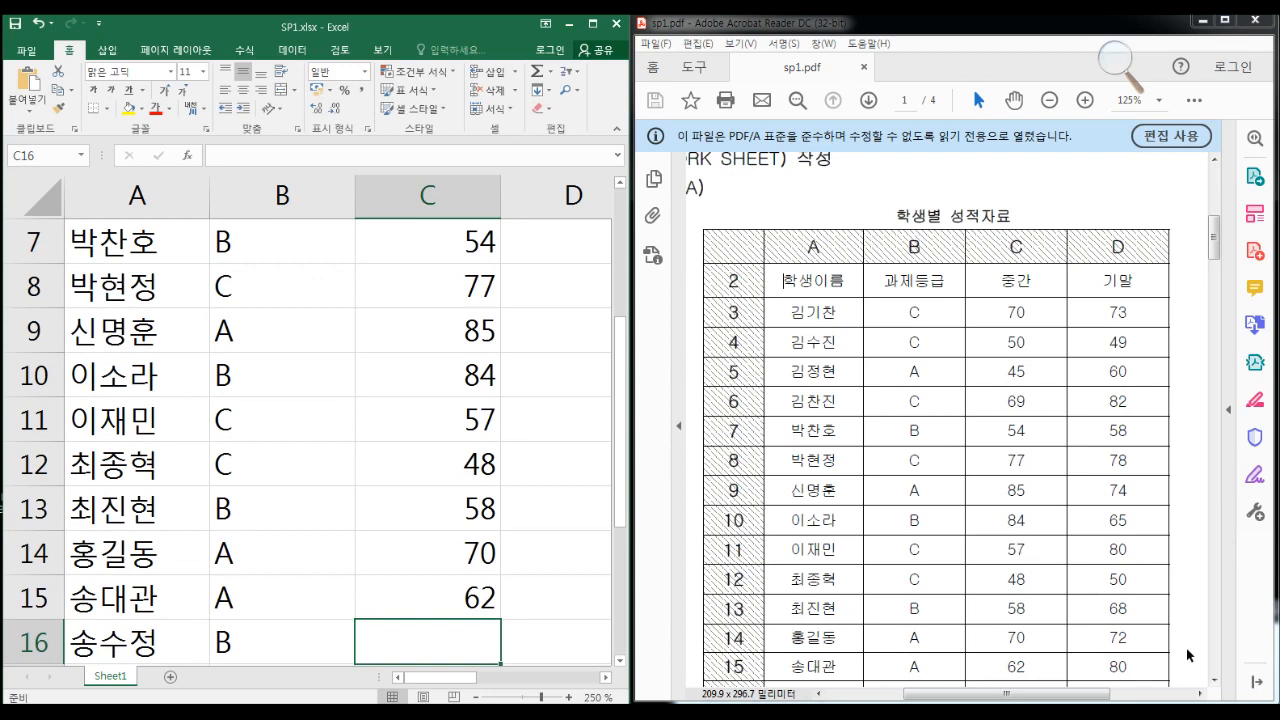
# Enter the midterm scores 65, 62 and 82 from PDF table rows 16 to 18 in cells C16 to C18
pyautogui.click(1215, 680)
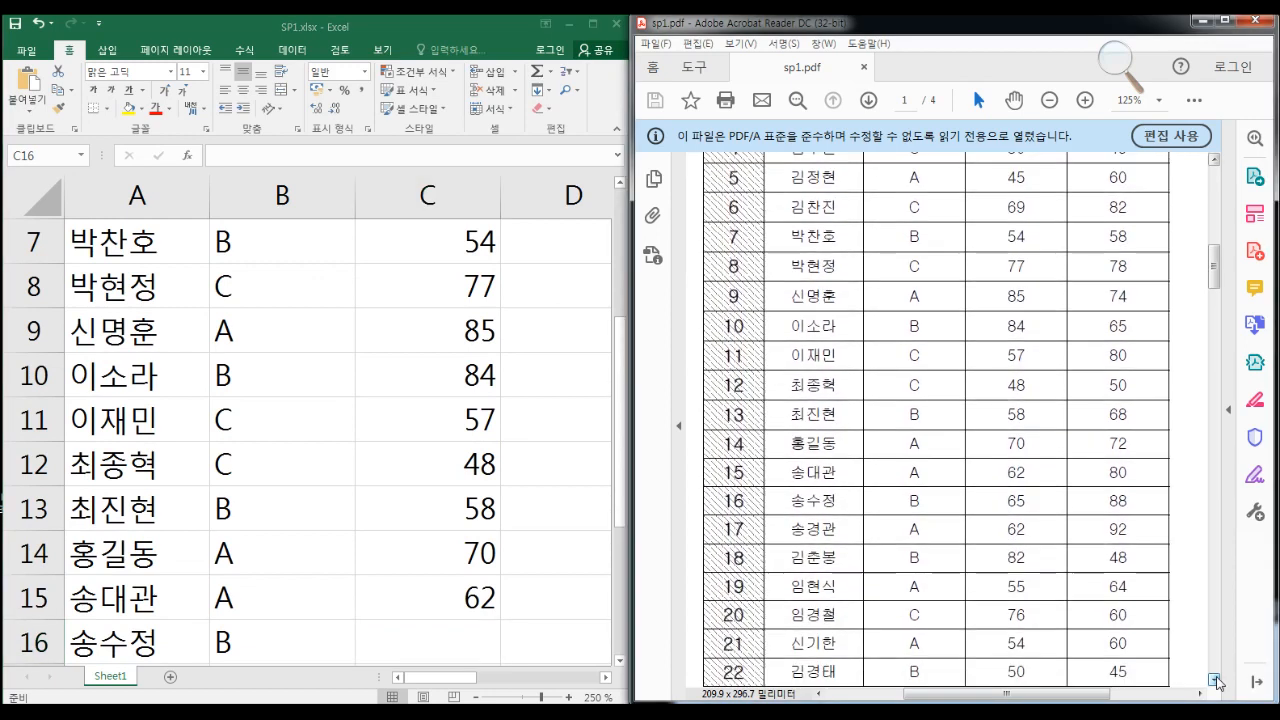
pyautogui.click(454, 516)
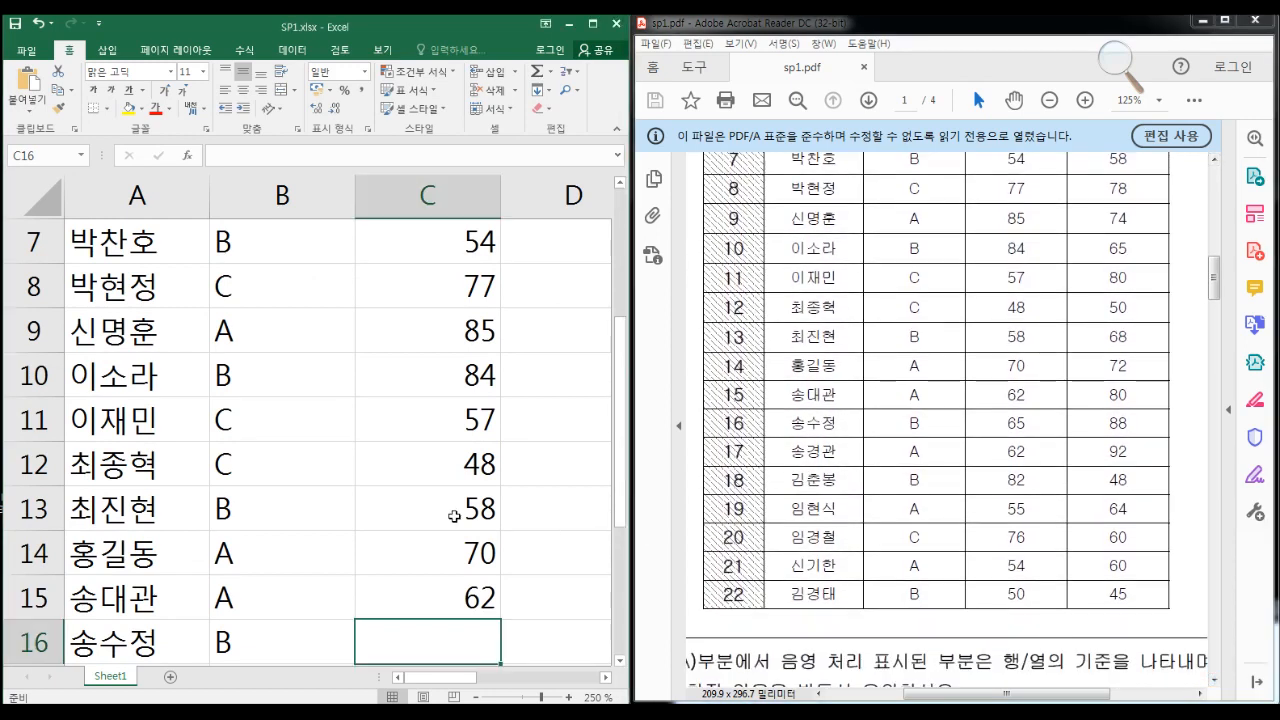
pyautogui.write('65')
pyautogui.press('Return')
pyautogui.write('62')
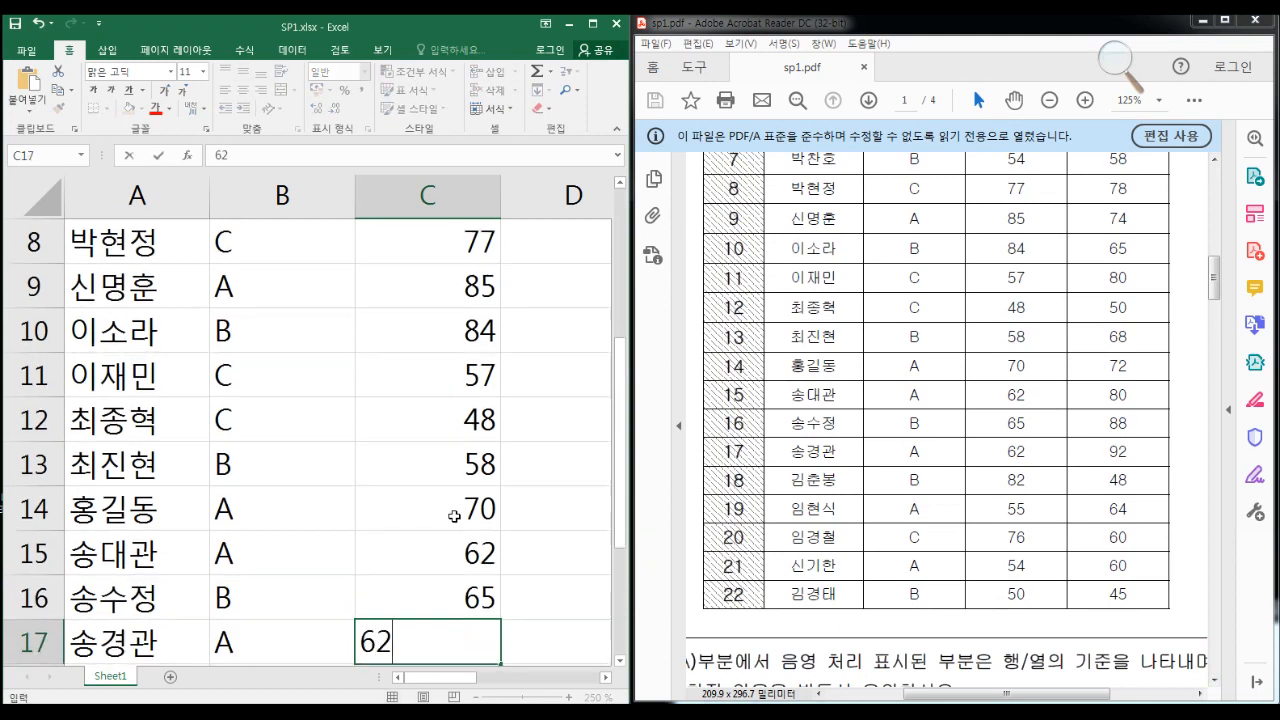
pyautogui.press('Return')
pyautogui.write('82')
pyautogui.press('Return')
# Enter the last midterm scores 55, 76, 54 and 50 in cells C19 to C22
pyautogui.write('55')
pyautogui.press('Return')
pyautogui.write('76')
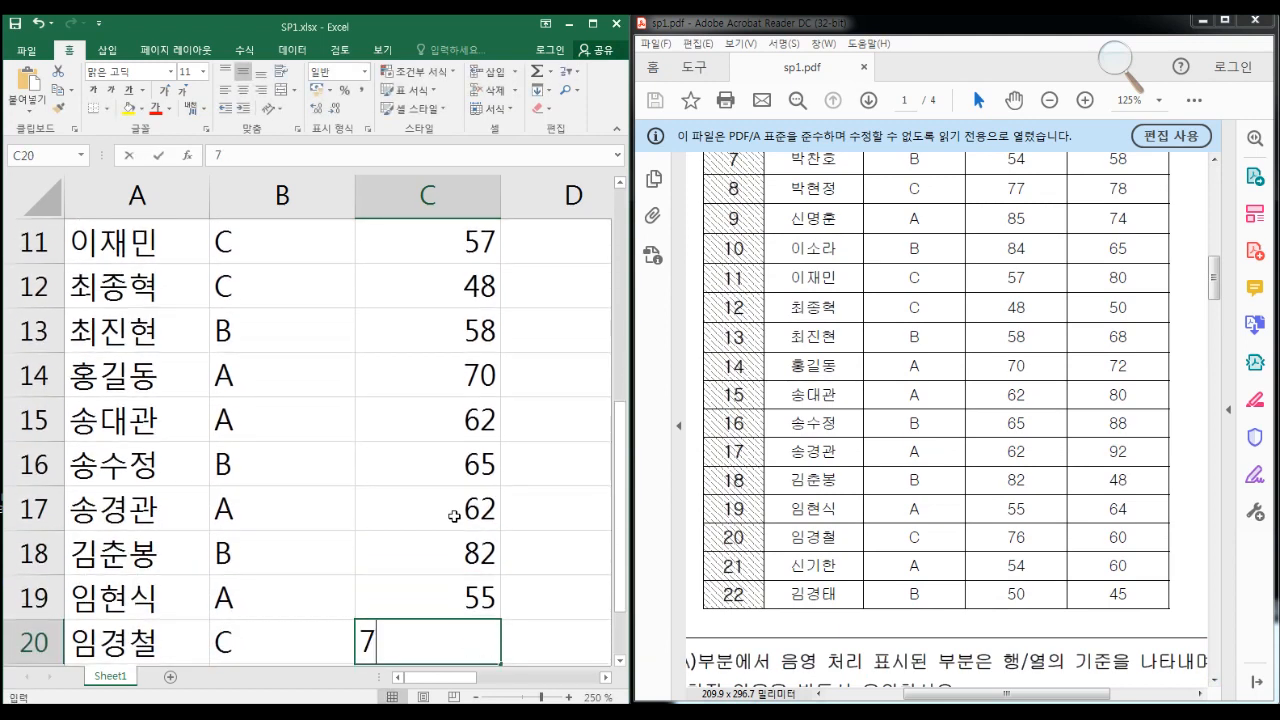
pyautogui.press('Return')
pyautogui.write('54')
pyautogui.press('Return')
pyautogui.write('50')
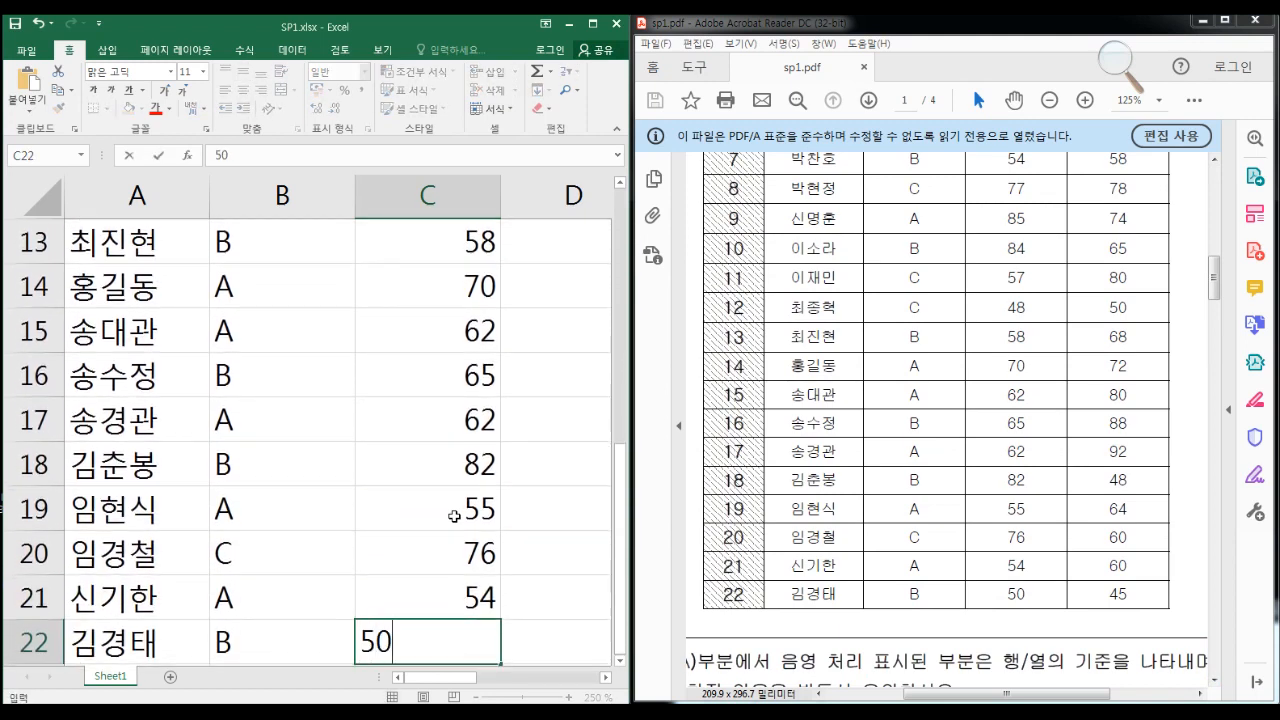
pyautogui.press('Tab')
# Enter the 기말 scores 73, 49, 60, 82 and 58 from the PDF table in cells D3 to D7
pyautogui.press('Up')
pyautogui.press('Up')
pyautogui.press('Up')
pyautogui.press('Up')
pyautogui.press('Up')
pyautogui.press('Up')
pyautogui.press('Up')
pyautogui.press('Up')
pyautogui.press('Up')
pyautogui.press('Up')
pyautogui.press('Up')
pyautogui.press('Up')
pyautogui.press('Up')
pyautogui.press('Up')
pyautogui.press('Up')
pyautogui.press('Up')
pyautogui.press('Up')
pyautogui.press('Up')
pyautogui.press('Up')
pyautogui.press('Up')
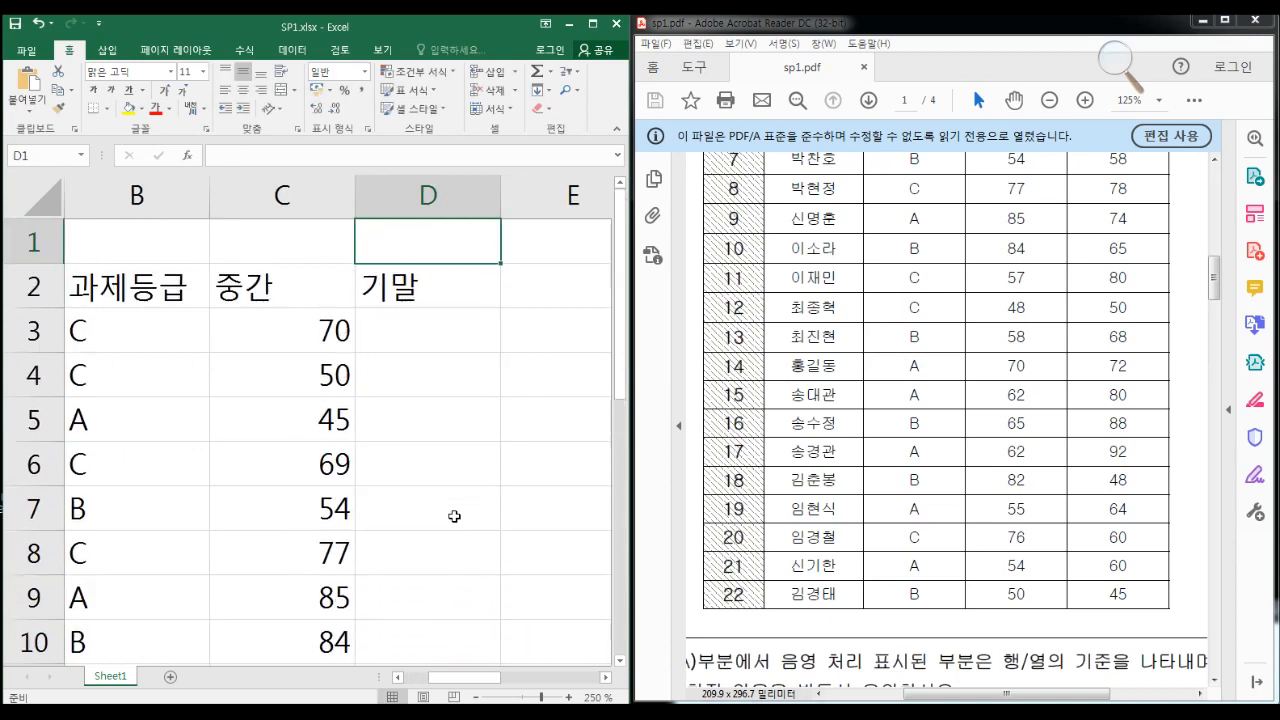
pyautogui.press('Down')
pyautogui.press('Down')
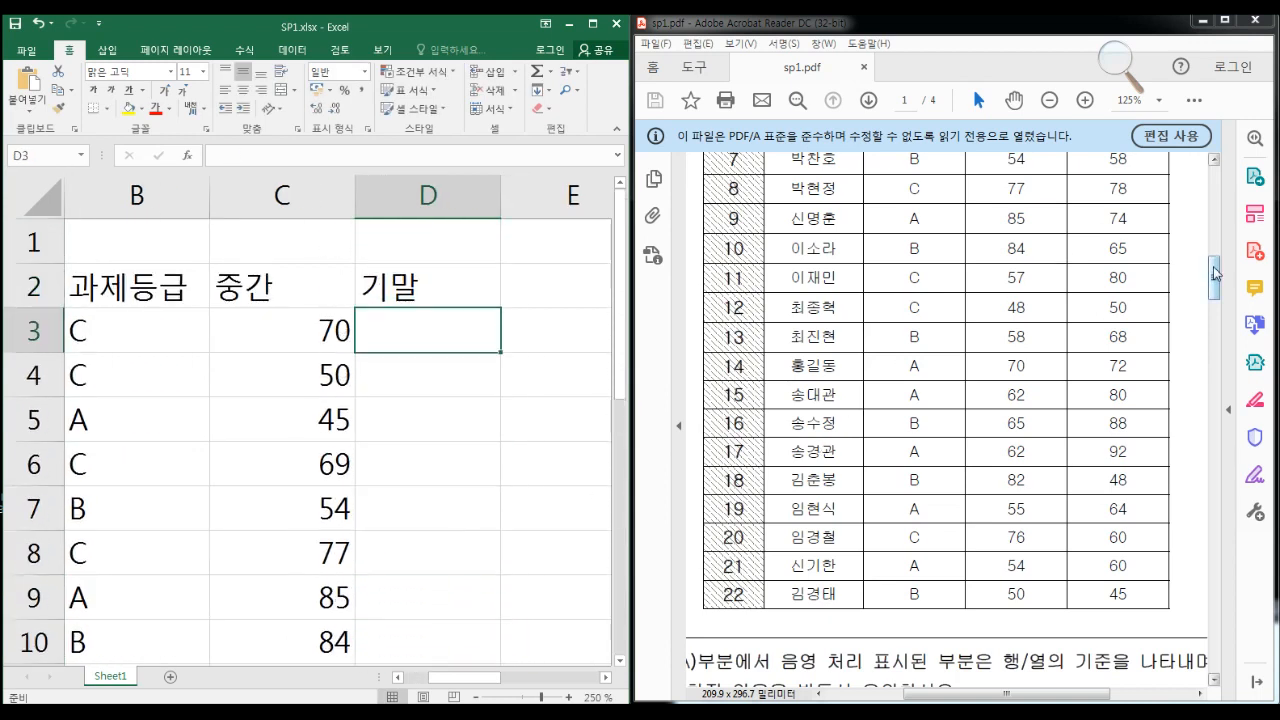
pyautogui.moveTo(1215, 273); pyautogui.dragTo(1215, 240)
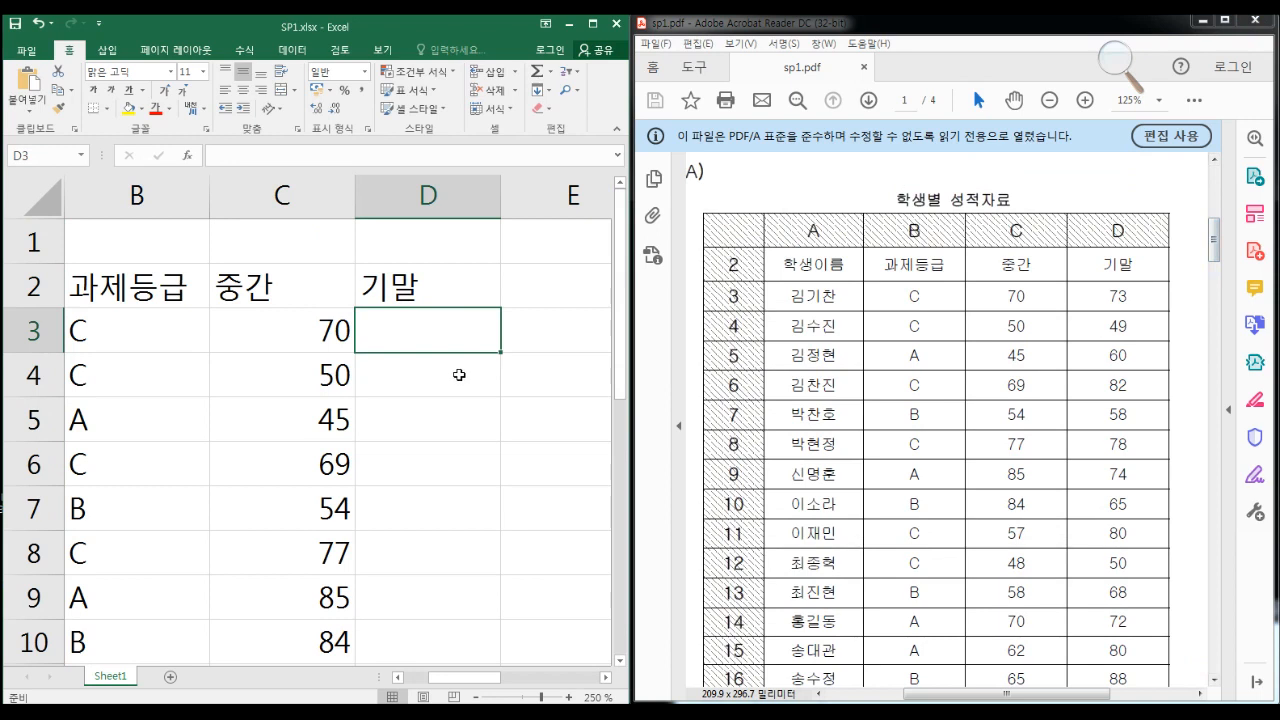
pyautogui.write('73')
pyautogui.press('Return')
pyautogui.write('49')
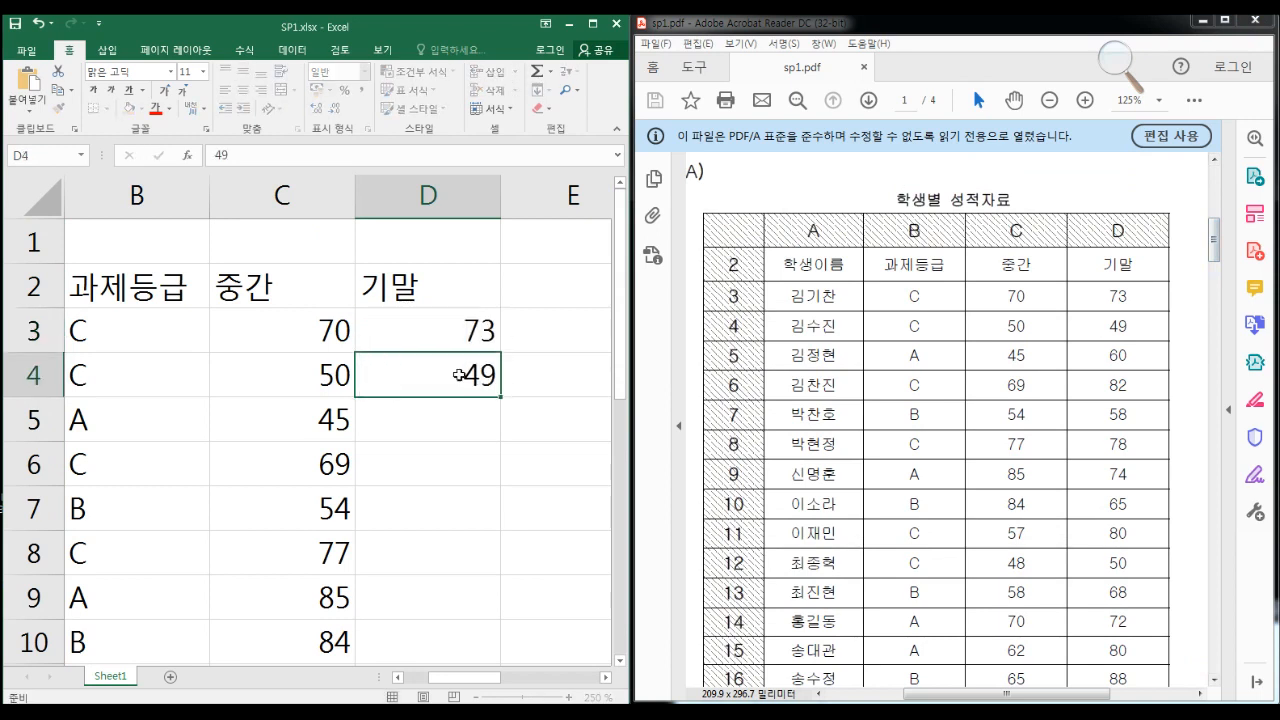
pyautogui.press('Return')
pyautogui.write('60')
pyautogui.press('Return')
pyautogui.write('82')
pyautogui.press('Return')
pyautogui.write('58')
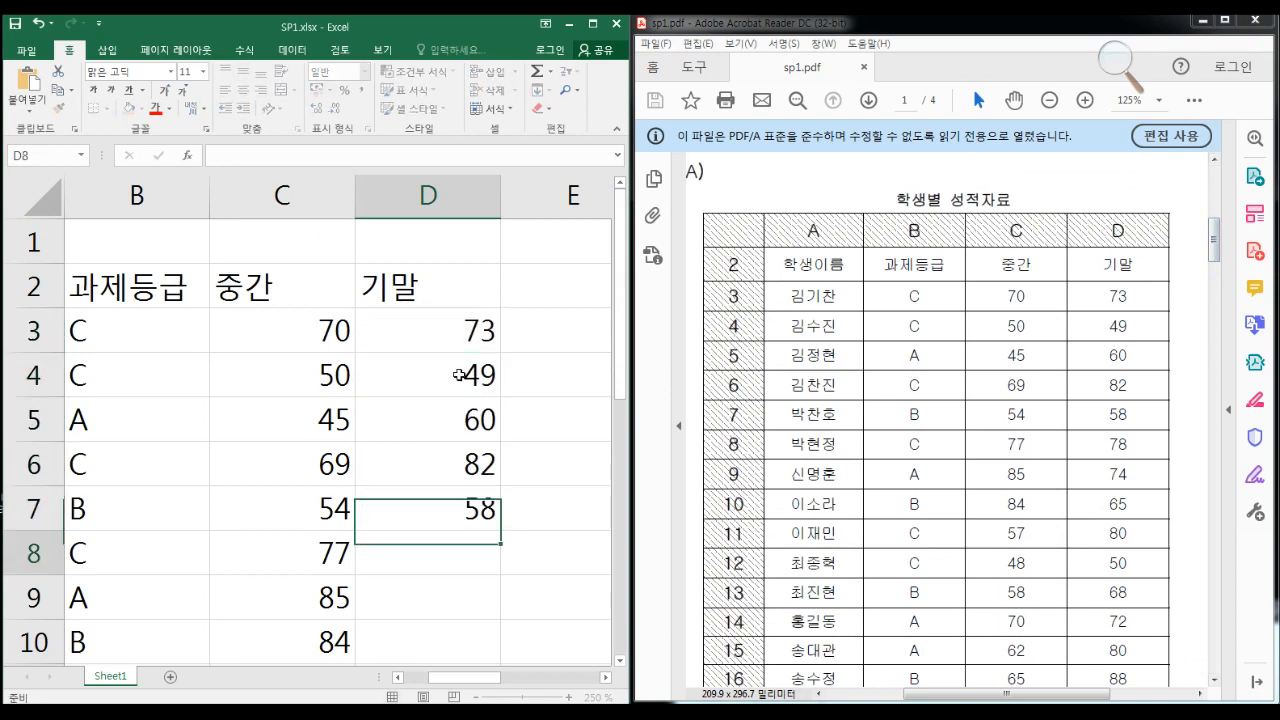
pyautogui.press('Return')
# Enter the 기말 scores 78, 74 and 65 in cells D8 to D10
pyautogui.write('78')
pyautogui.press('Return')
pyautogui.write('74')
pyautogui.press('Return')
pyautogui.write('65')
pyautogui.press('Return')
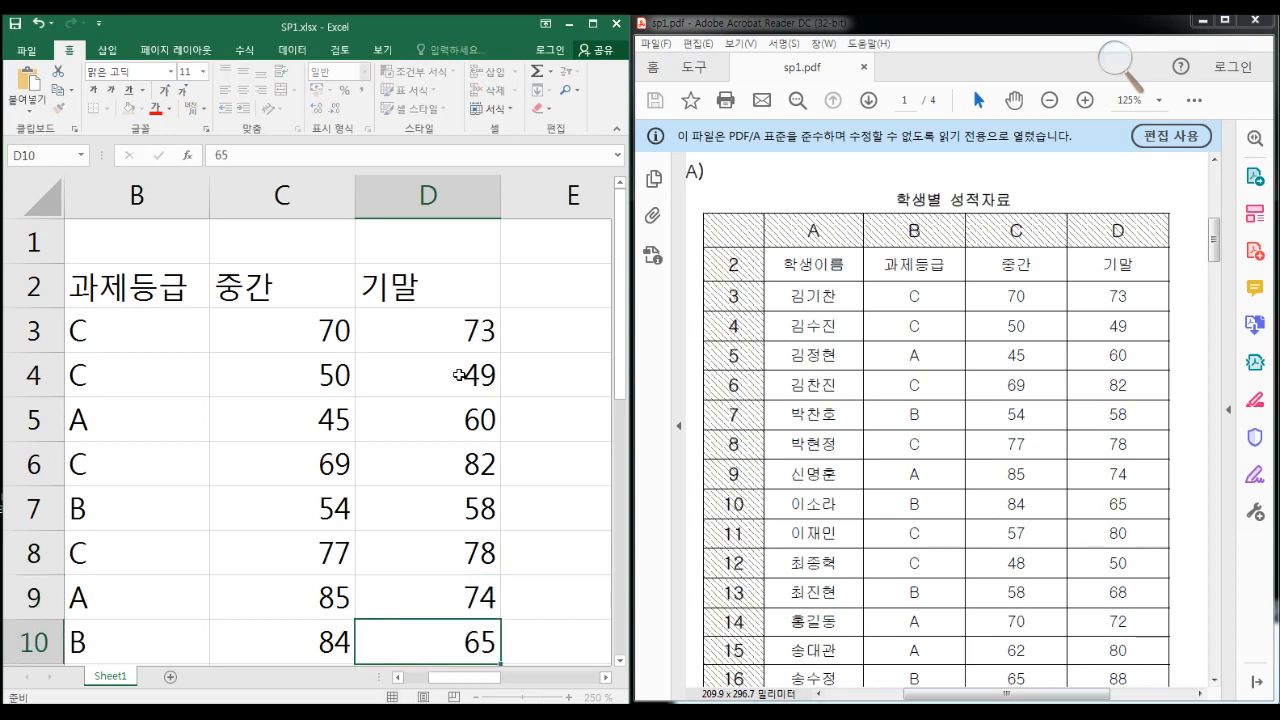
# Enter the 기말 scores 80, 50 and 68 in cells D11 to D13
pyautogui.write('80')
pyautogui.press('Return')
pyautogui.write('50')
pyautogui.press('Return')
pyautogui.write('68')
pyautogui.press('Return')
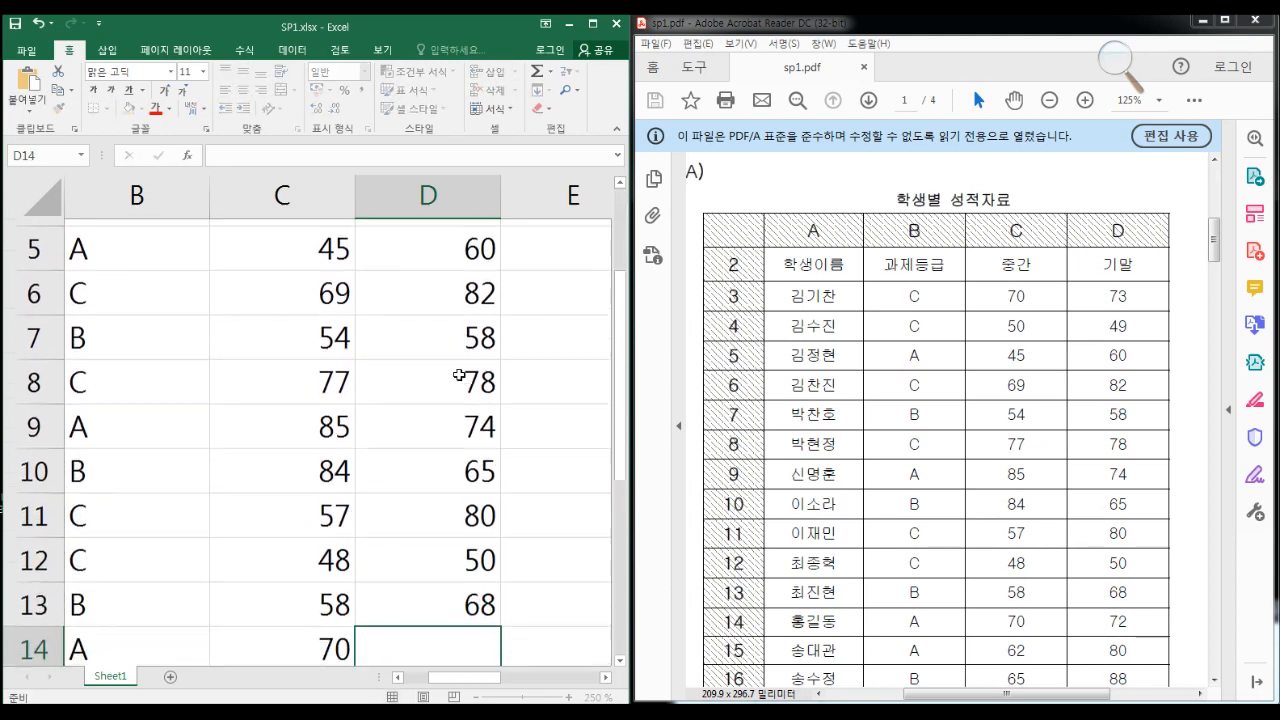
# Enter the 기말 scores 72, 80 and 88 in cells D14 to D16
pyautogui.write('72')
pyautogui.press('Return')
pyautogui.write('80')
pyautogui.press('Return')
pyautogui.write('88')
pyautogui.press('Return')
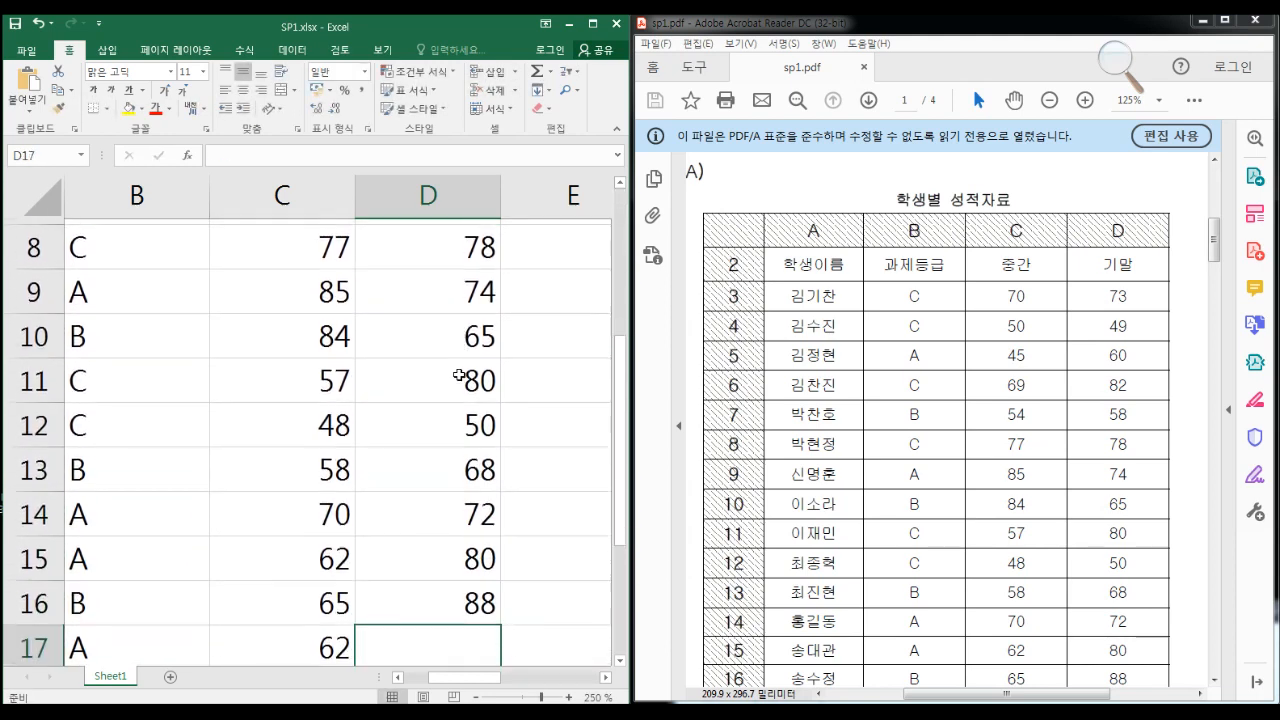
# Enter the 기말 scores 92, 48 and 64 from PDF table rows 17 to 19 in cells D17 to D19
pyautogui.click(1215, 680)
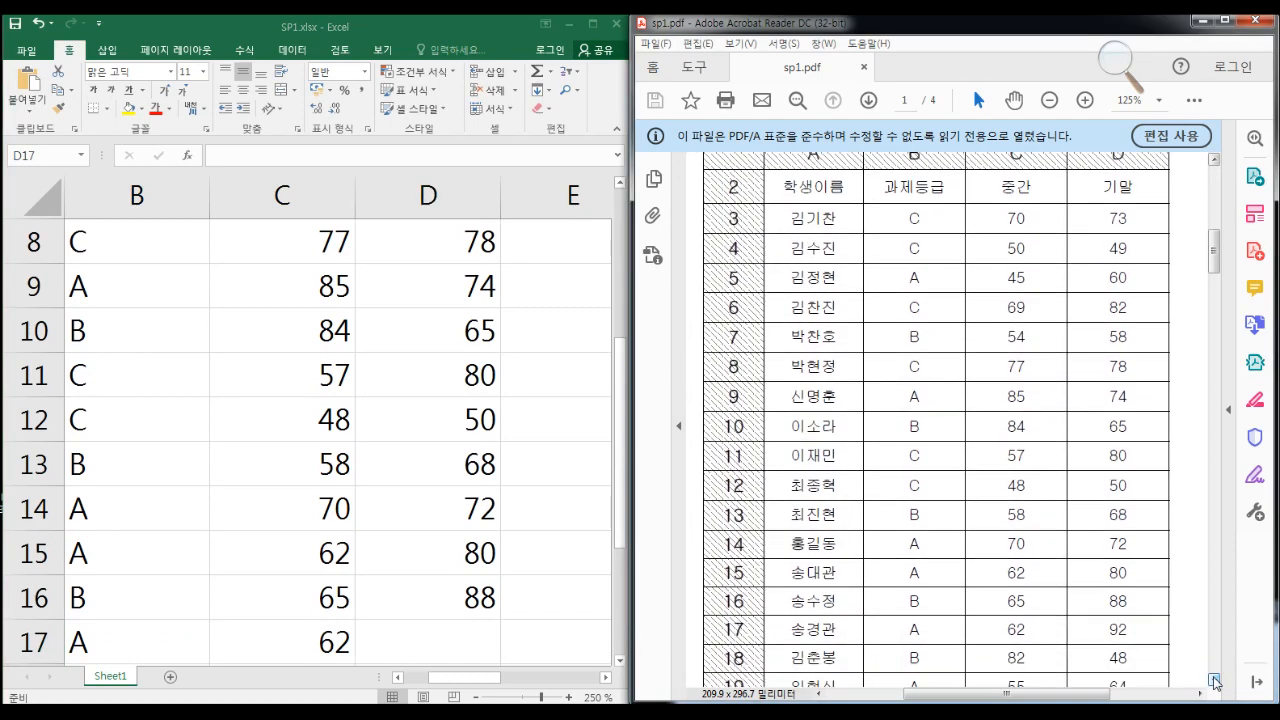
pyautogui.click(564, 511)
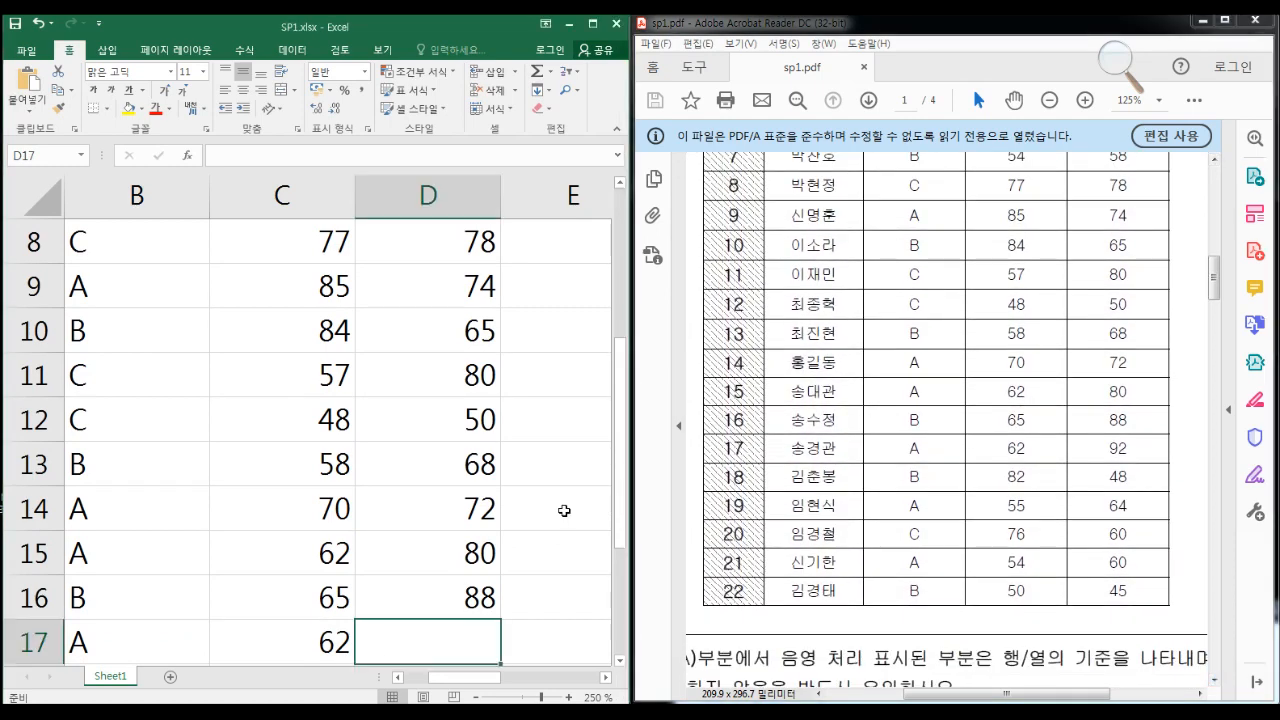
pyautogui.write('92')
pyautogui.press('Return')
pyautogui.write('48')
pyautogui.press('Return')
pyautogui.write('64')
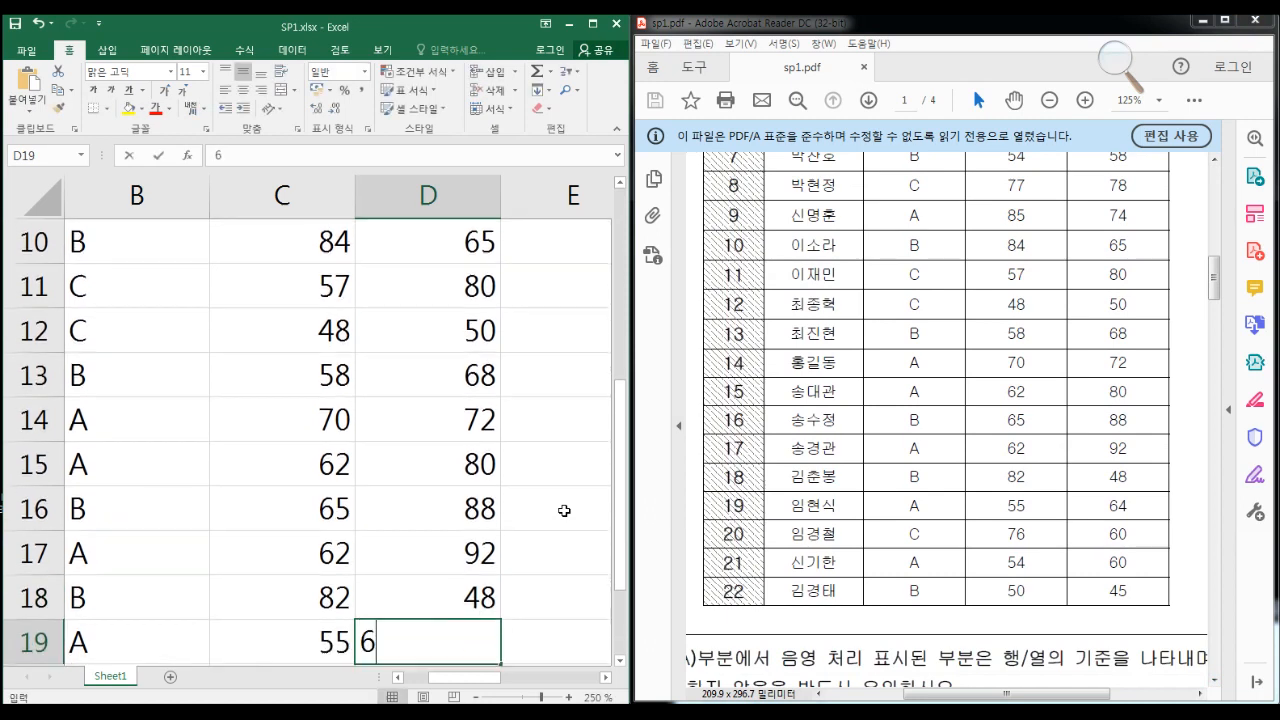
pyautogui.press('Return')
# Enter the last 기말 scores 60, 60 and 45 in cells D20 to D22
pyautogui.write('60')
pyautogui.press('Return')
pyautogui.write('60')
pyautogui.press('Return')
pyautogui.write('45')
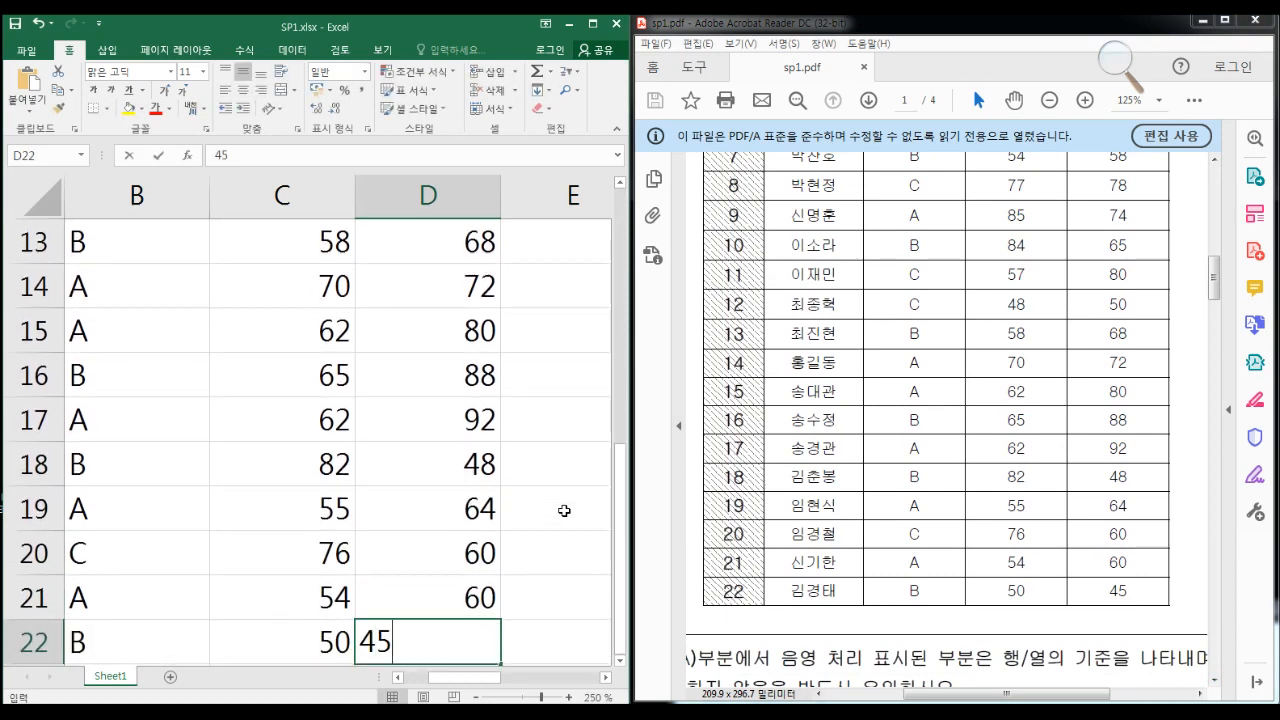
pyautogui.press('Return')
# Return to column A below the data and widen the worksheet window slightly so column D shows fully
pyautogui.press('Left')
pyautogui.press('Left')
pyautogui.press('Left')
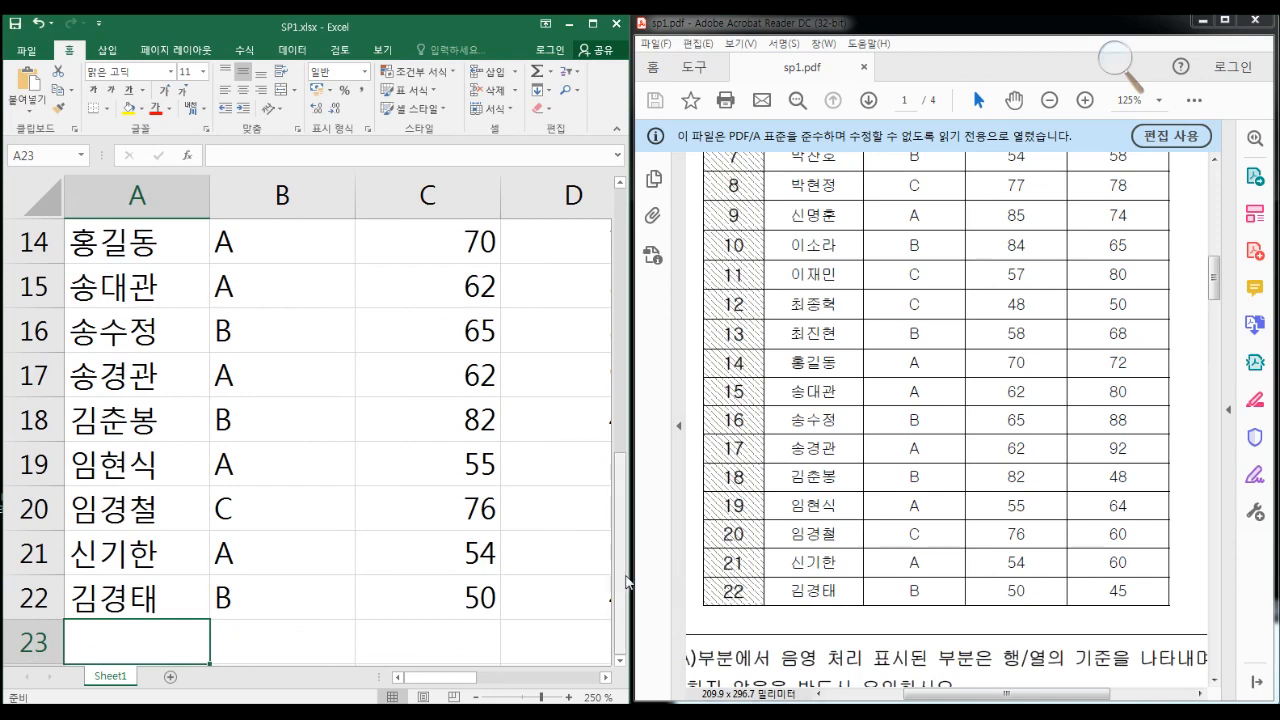
pyautogui.moveTo(632, 578); pyautogui.dragTo(660, 578)
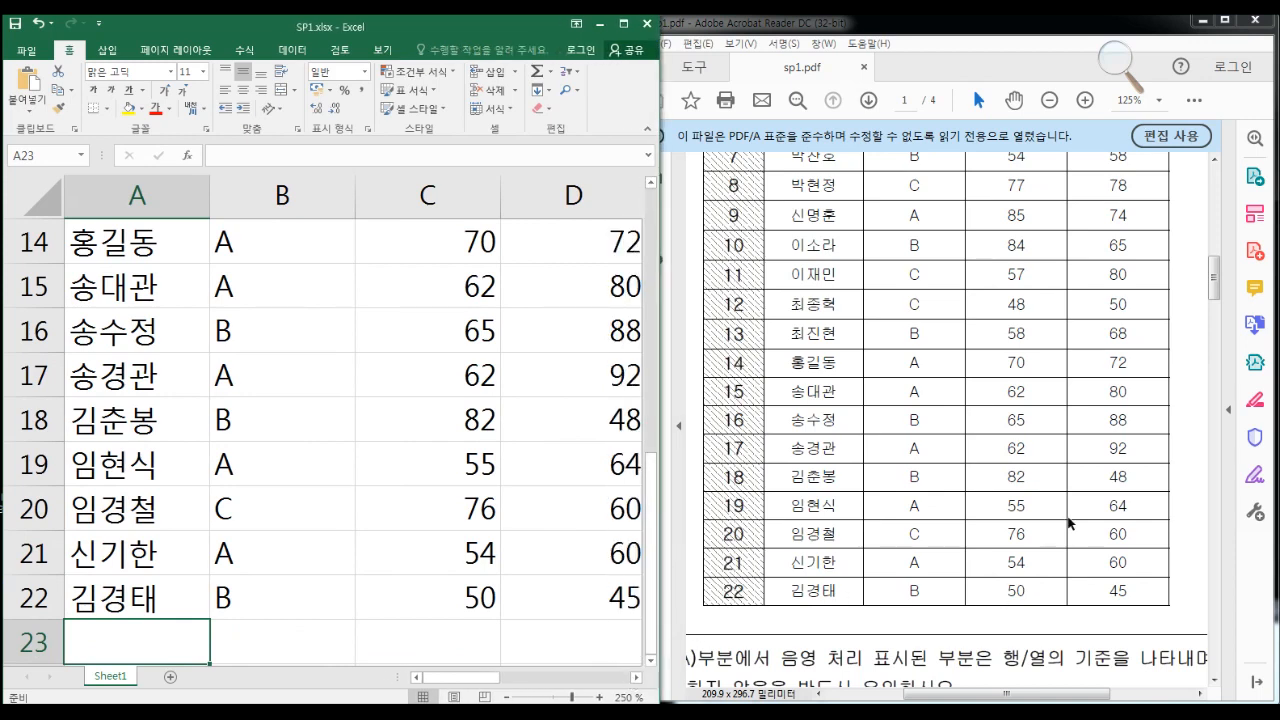
# Enter the headings 과제점수 and 총점 from the work table on PDF page 2 in cells E2 and F2
pyautogui.moveTo(1216, 296); pyautogui.dragTo(1208, 350)
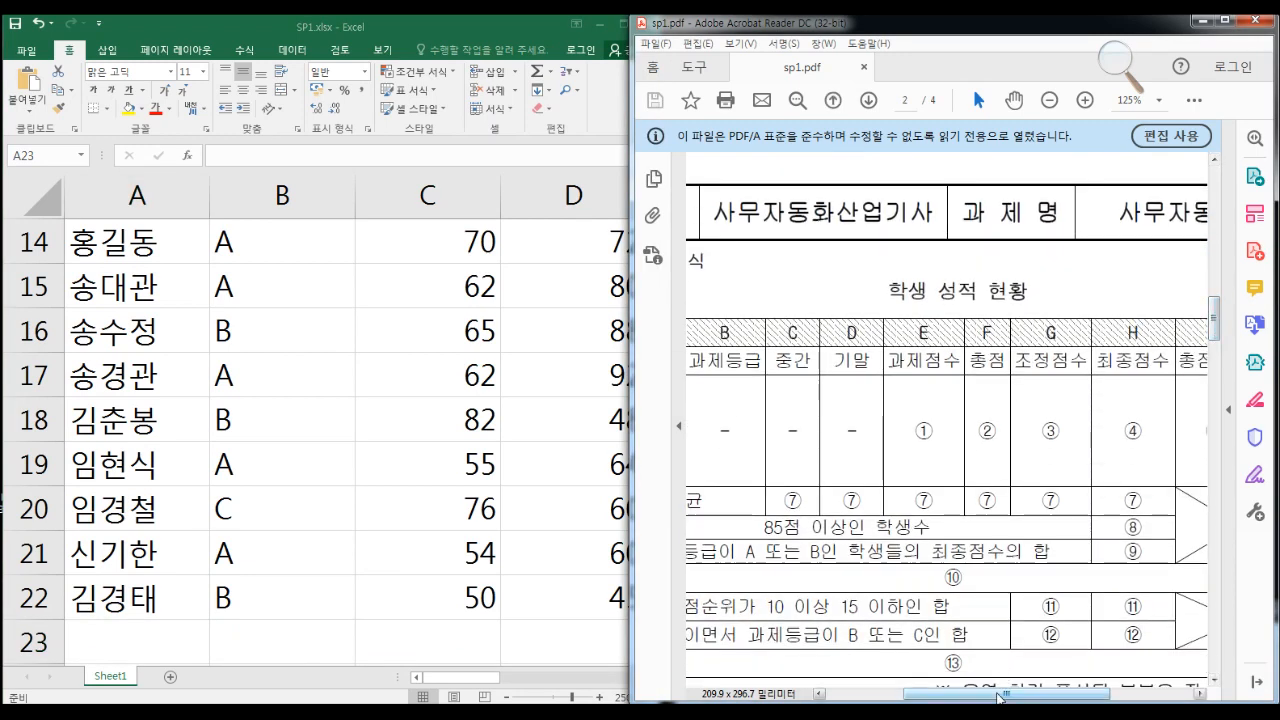
pyautogui.moveTo(1000, 697); pyautogui.dragTo(932, 697)
pyautogui.click(561, 475)
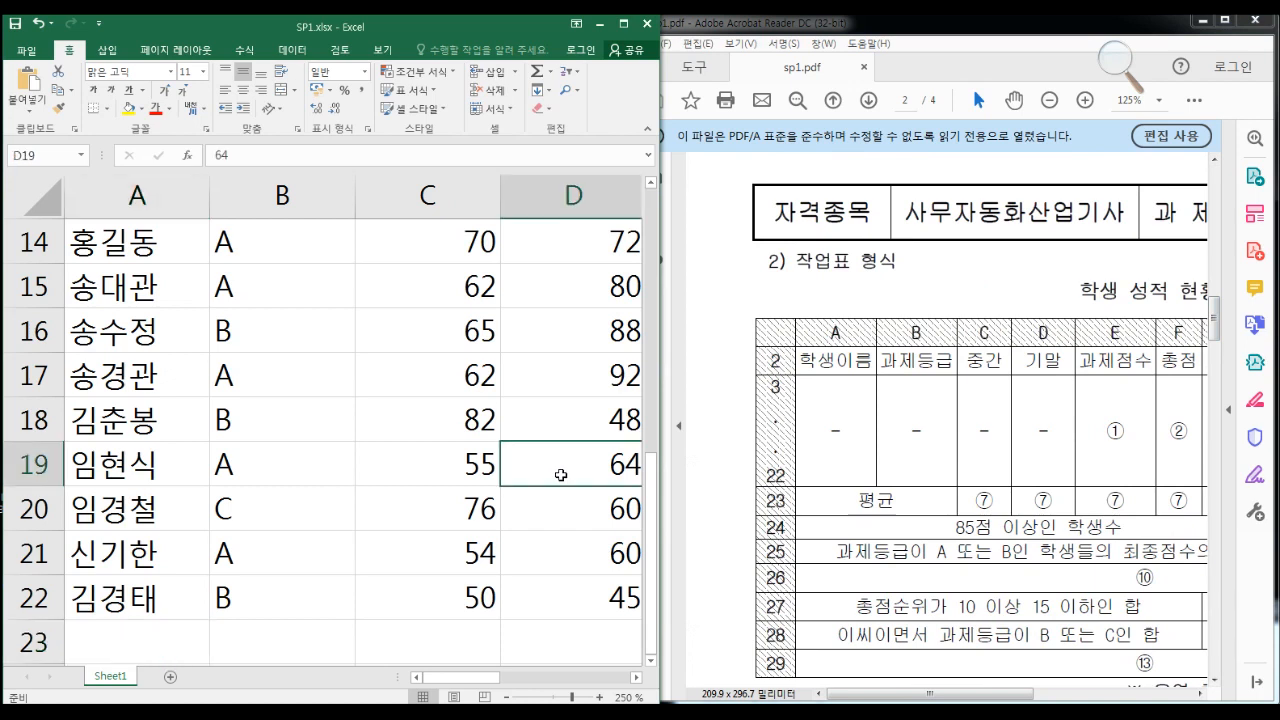
pyautogui.press('Right')
pyautogui.press('Up')
pyautogui.press('Up')
pyautogui.press('Up')
pyautogui.press('Up')
pyautogui.press('Up')
pyautogui.press('Up')
pyautogui.press('Up')
pyautogui.press('Up')
pyautogui.press('Up')
pyautogui.press('Up')
pyautogui.press('Up')
pyautogui.press('Up')
pyautogui.press('Up')
pyautogui.press('Up')
pyautogui.press('Up')
pyautogui.press('Up')
pyautogui.press('Up')
pyautogui.press('Up')
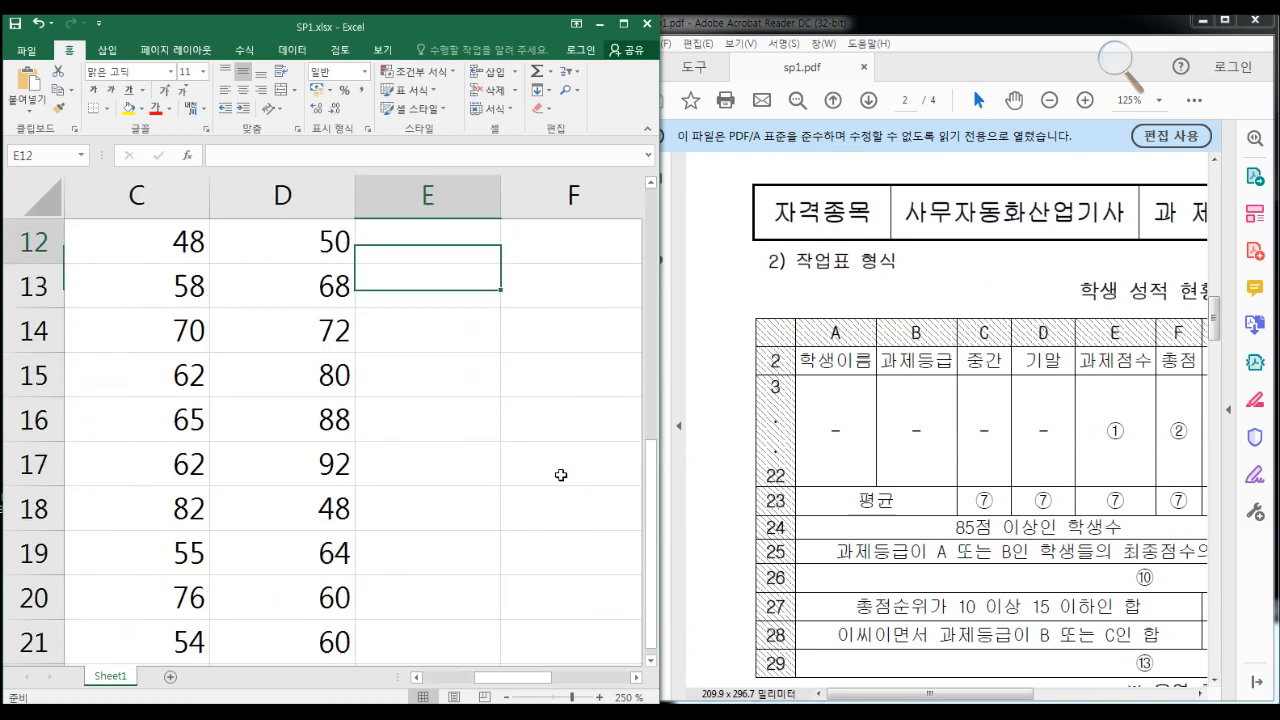
pyautogui.press('Down')
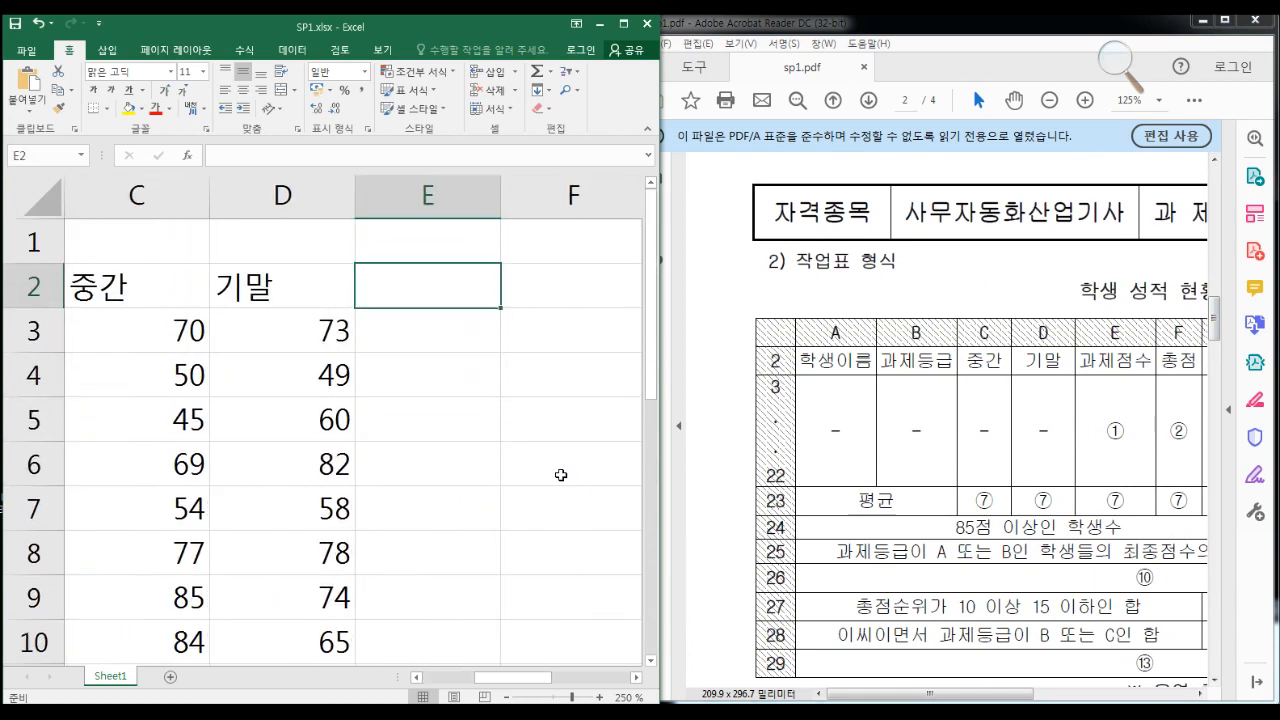
pyautogui.write('R')
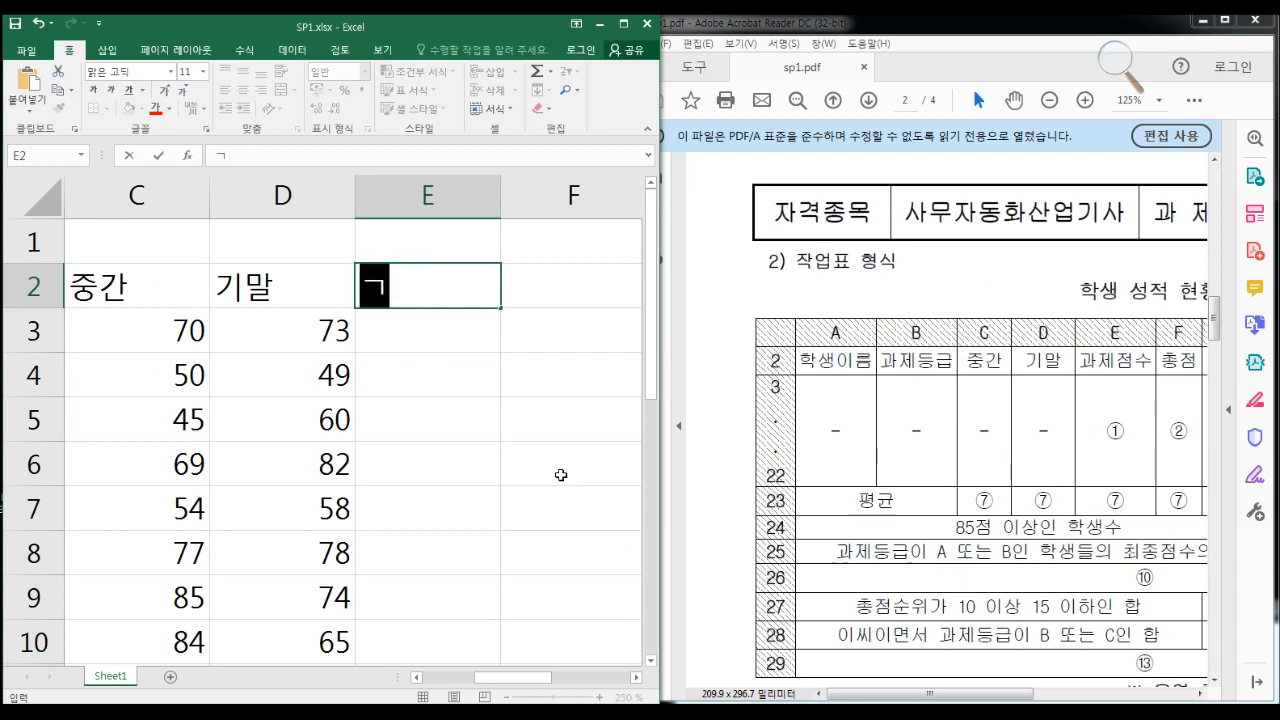
pyautogui.write('제점ㅅ')
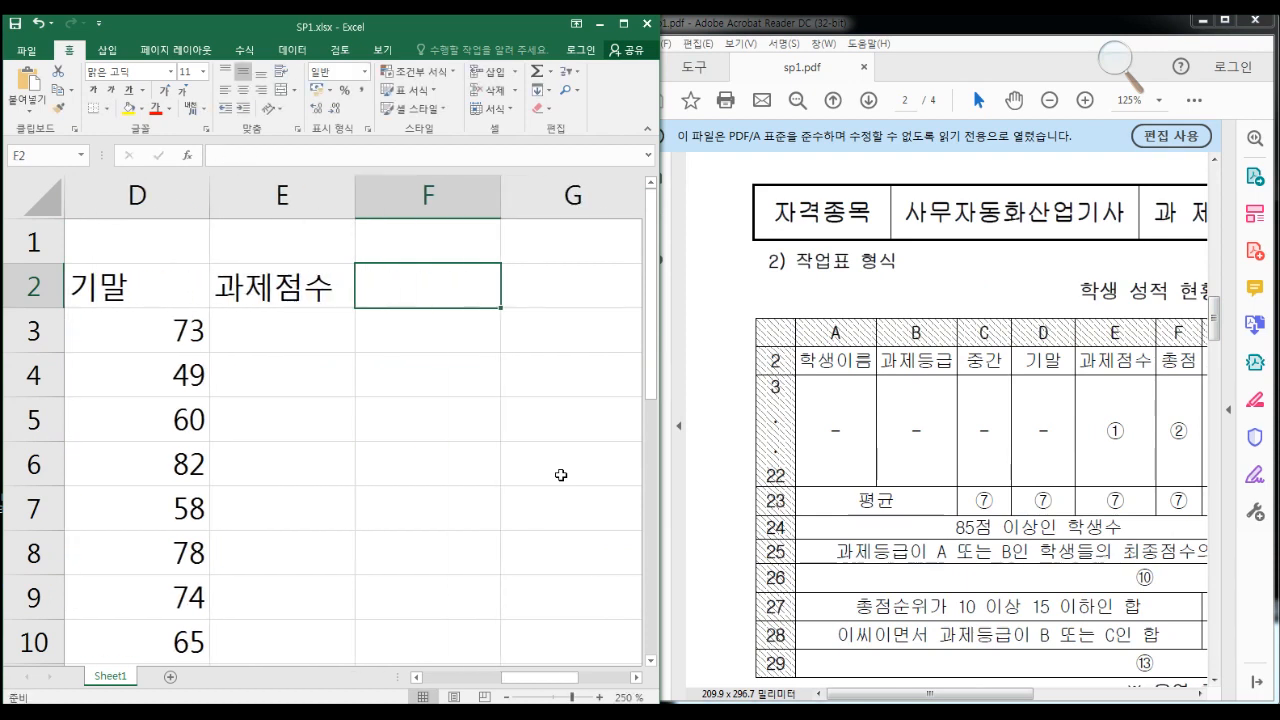
pyautogui.write('총점')
pyautogui.press('Tab')
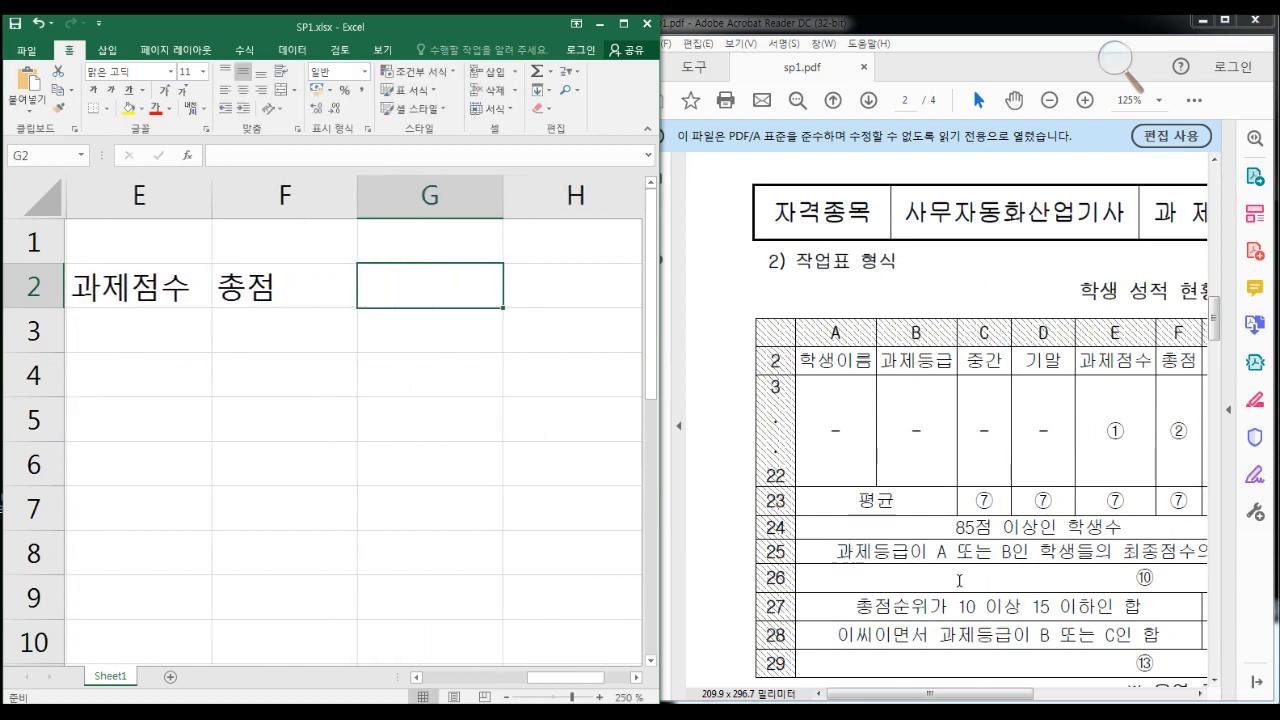
# Enter the PDF work table's headings 조정점수 and 최종점수 in cells G2 and H2
pyautogui.click(1199, 694)
pyautogui.click(1200, 695)
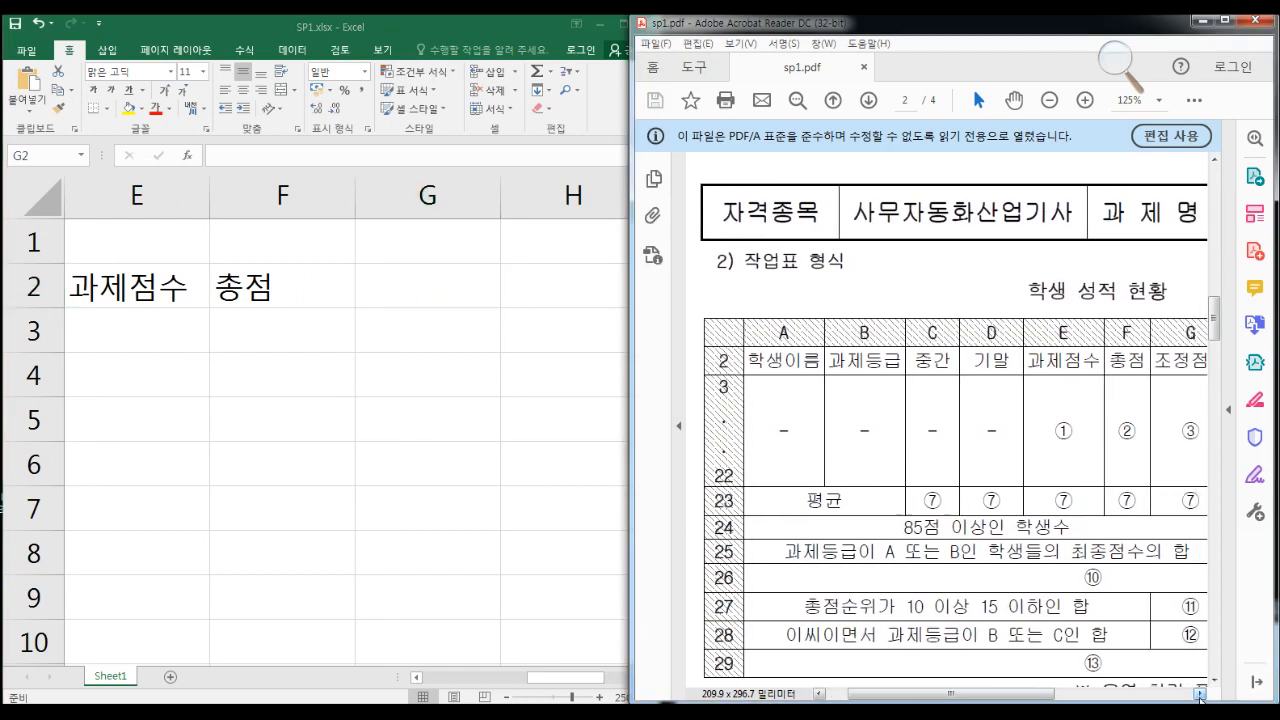
pyautogui.click(434, 332)
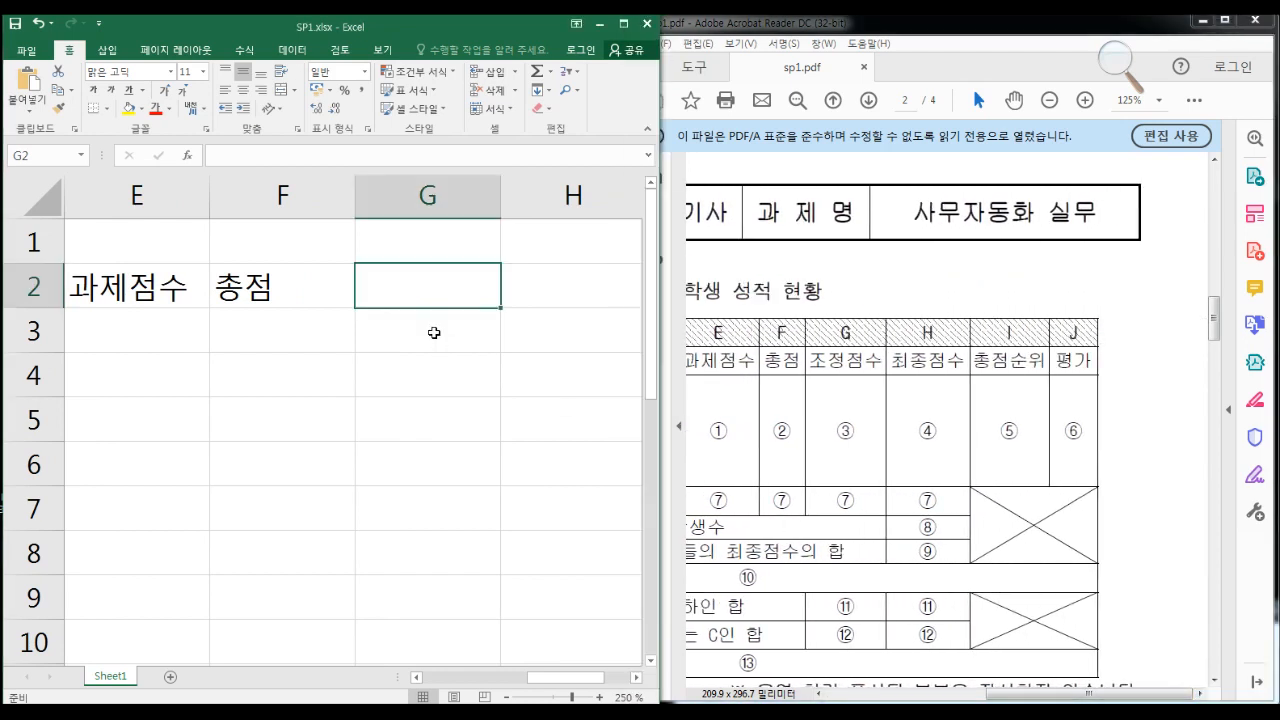
pyautogui.write('조정점수')
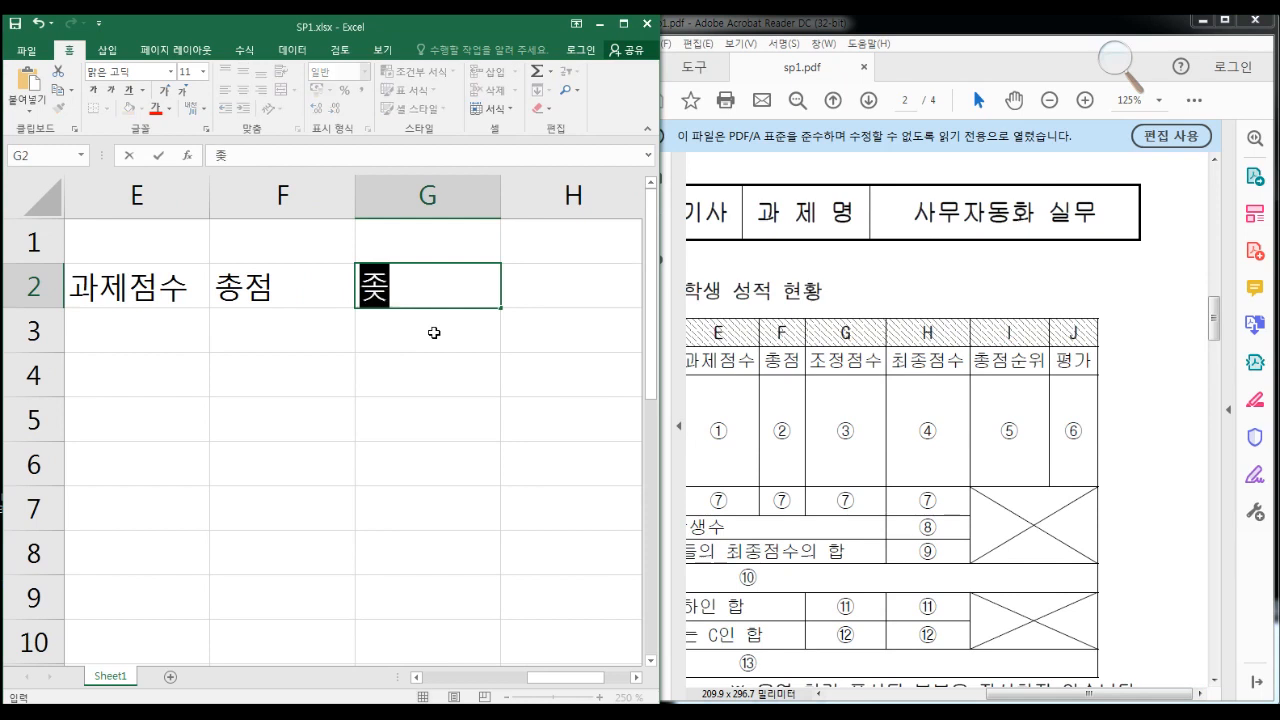
pyautogui.press('Tab')
pyautogui.write('최')
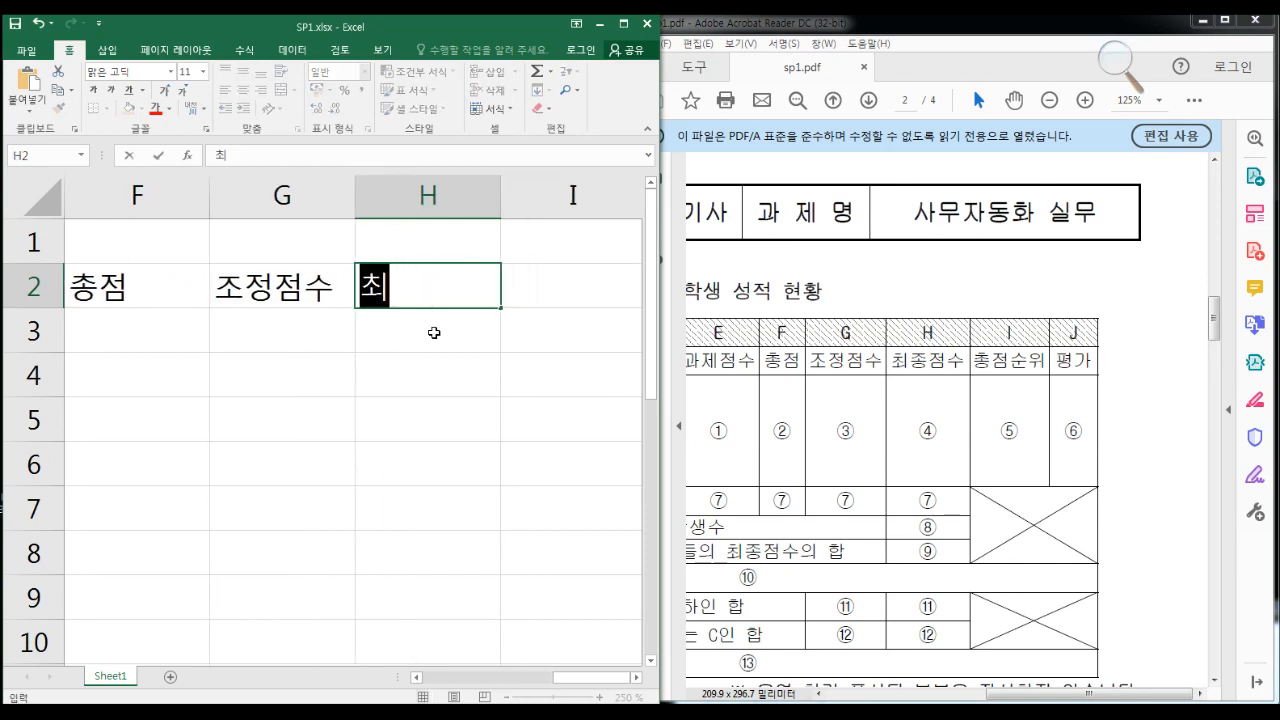
pyautogui.write('종점ㅅㅜ')
pyautogui.press('Tab')
# Enter the headings 총점순위 and 평가 in cells I2 and J2
pyautogui.write('총')
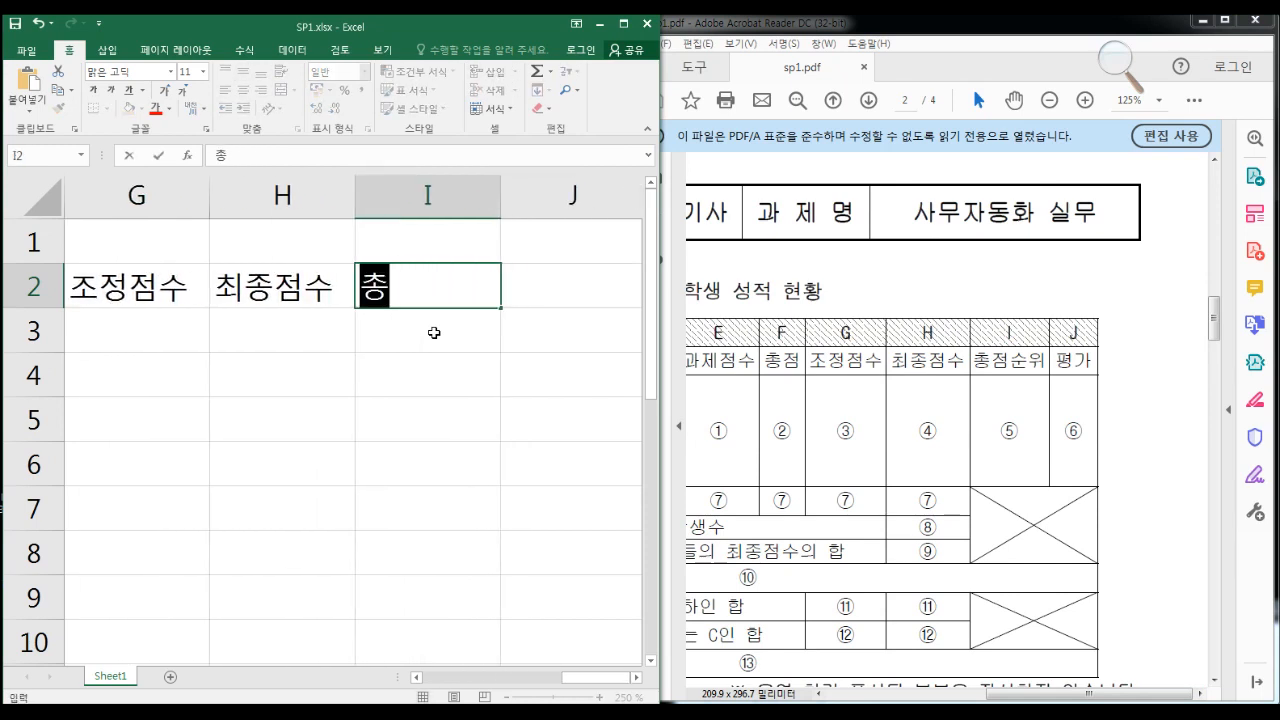
pyautogui.write('점순우ㅣ')
pyautogui.press('Tab')
pyautogui.write('평가')
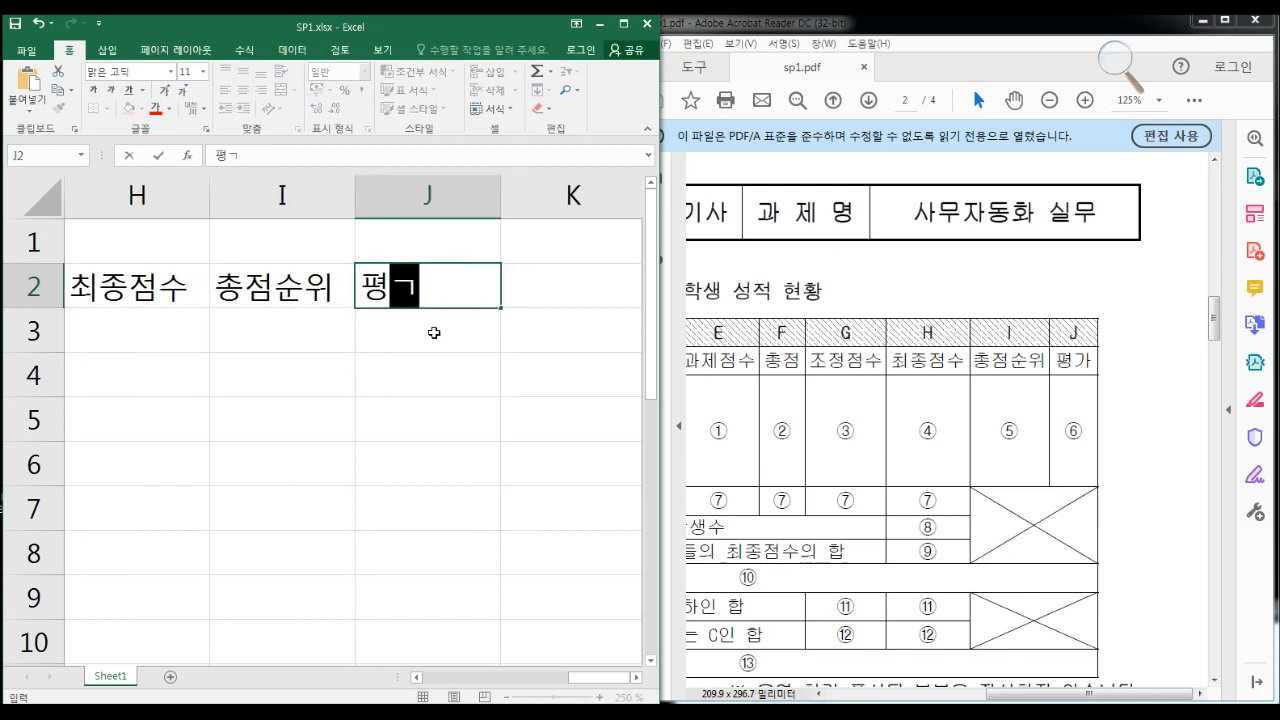
pyautogui.press('Return')
# Compare the 과제점수 column in the worksheet with the numbered calculation items in the PDF work table
pyautogui.press('Left')
pyautogui.press('Left')
pyautogui.press('Left')
pyautogui.press('Left')
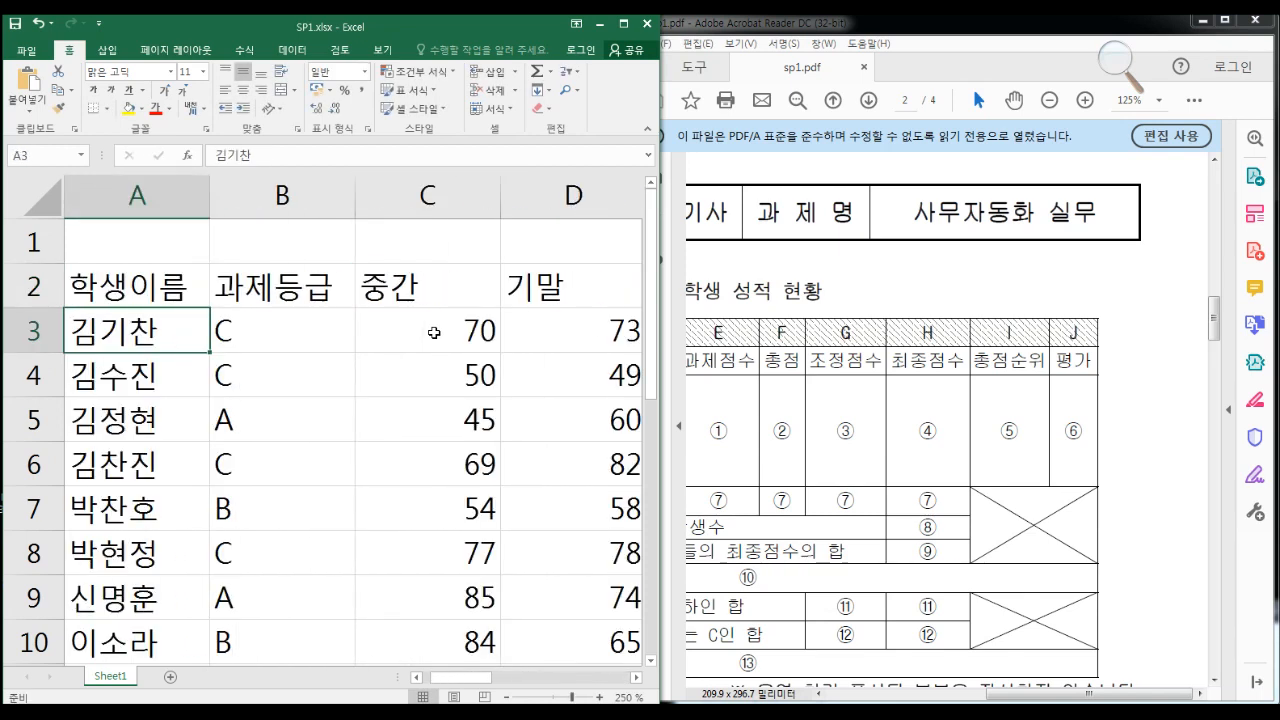
pyautogui.press('Right')
pyautogui.press('Right')
pyautogui.press('Right')
pyautogui.press('Right')
pyautogui.press('Right')
pyautogui.press('Left')
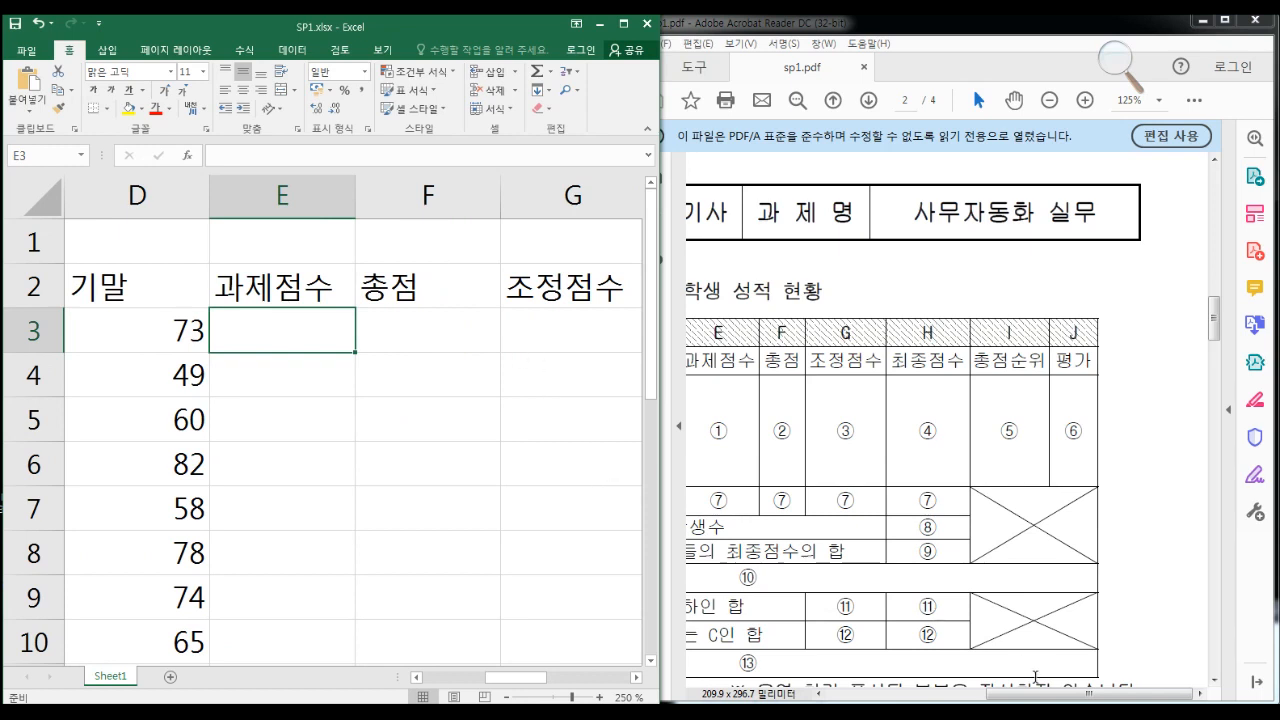
pyautogui.moveTo(1042, 694); pyautogui.dragTo(962, 694)
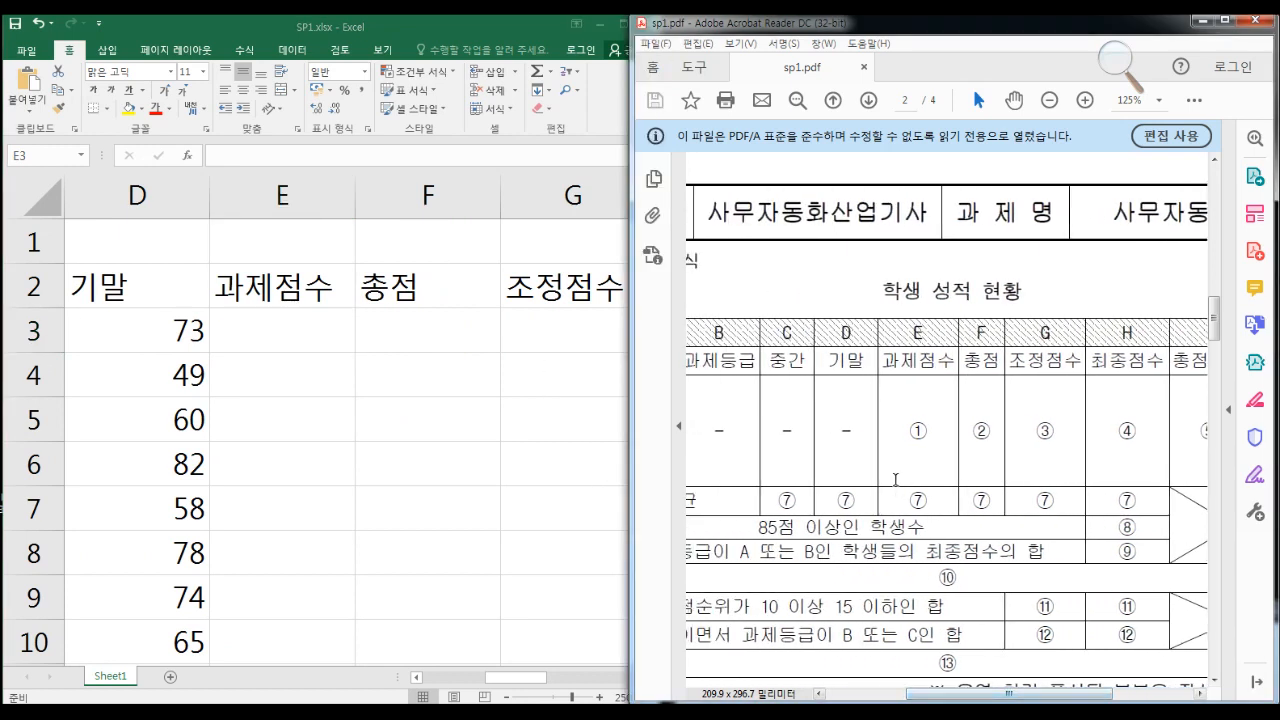
pyautogui.moveTo(905, 434); pyautogui.dragTo(928, 432)
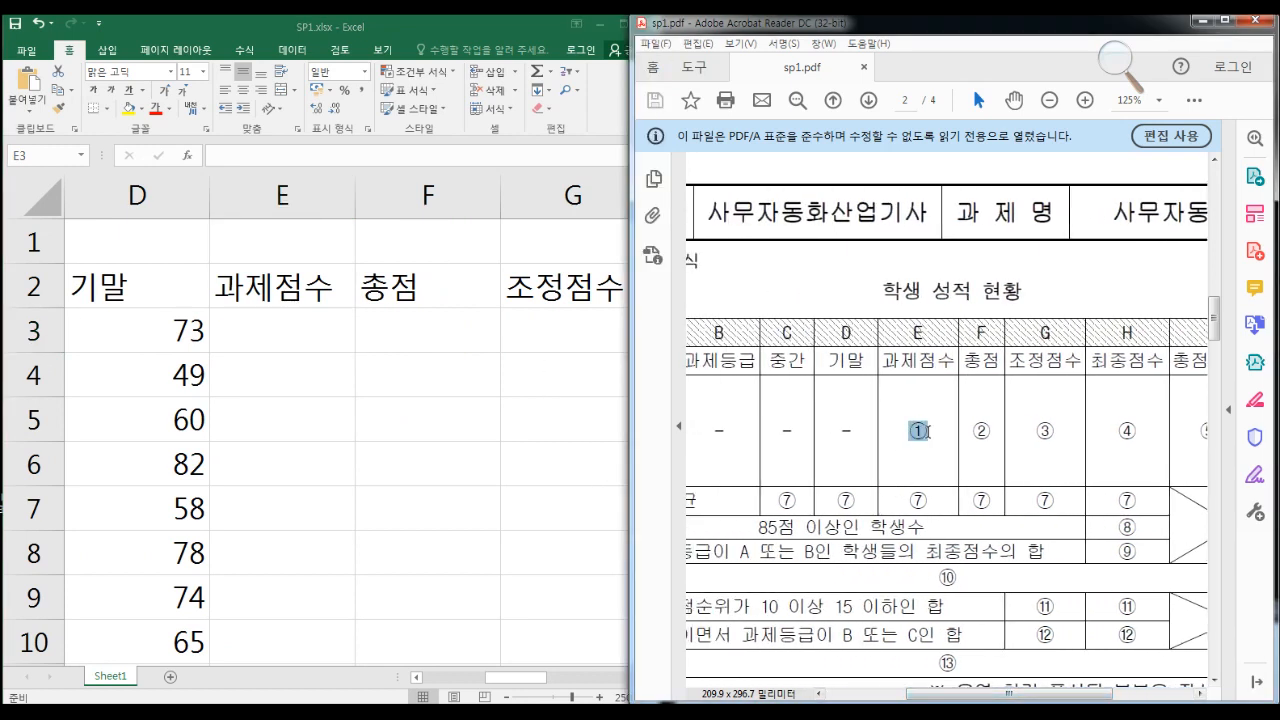
pyautogui.click(978, 431)
# Enter the row label 평균 in cell A23, below the last student, following the PDF work table
pyautogui.moveTo(1008, 693); pyautogui.dragTo(957, 696)
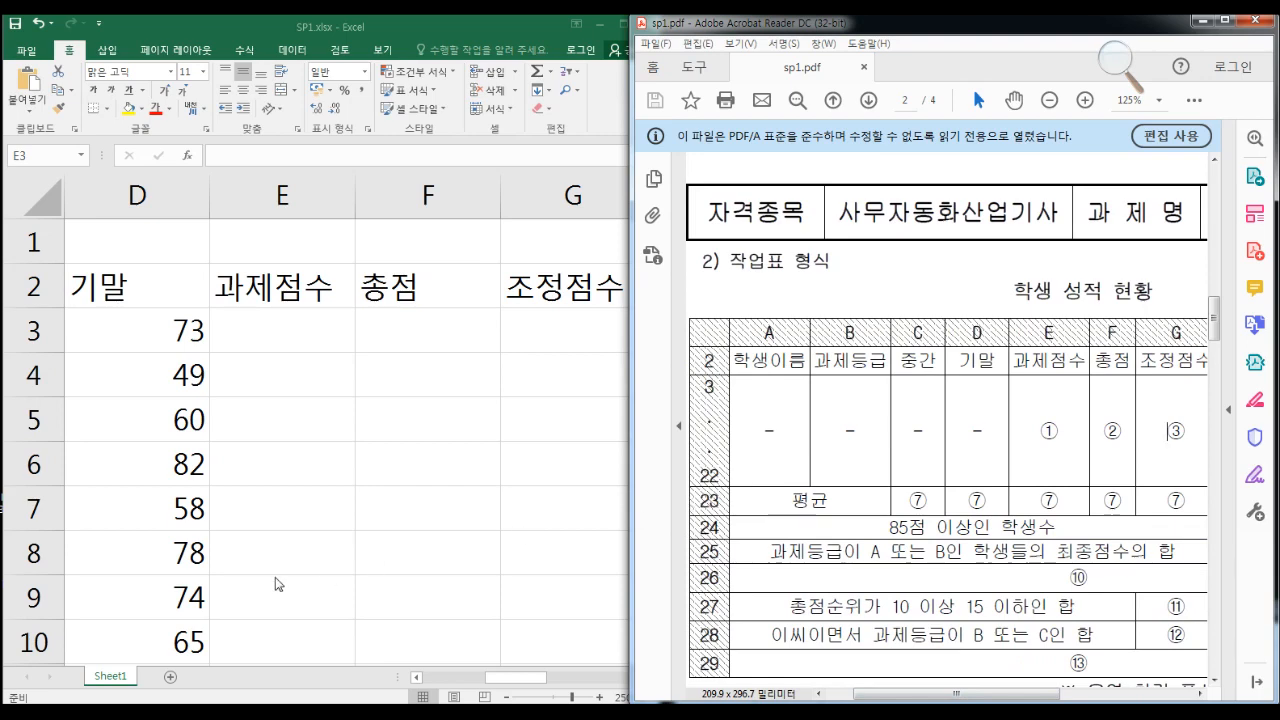
pyautogui.click(168, 592)
pyautogui.press('Left')
pyautogui.press('Left')
pyautogui.press('Left')
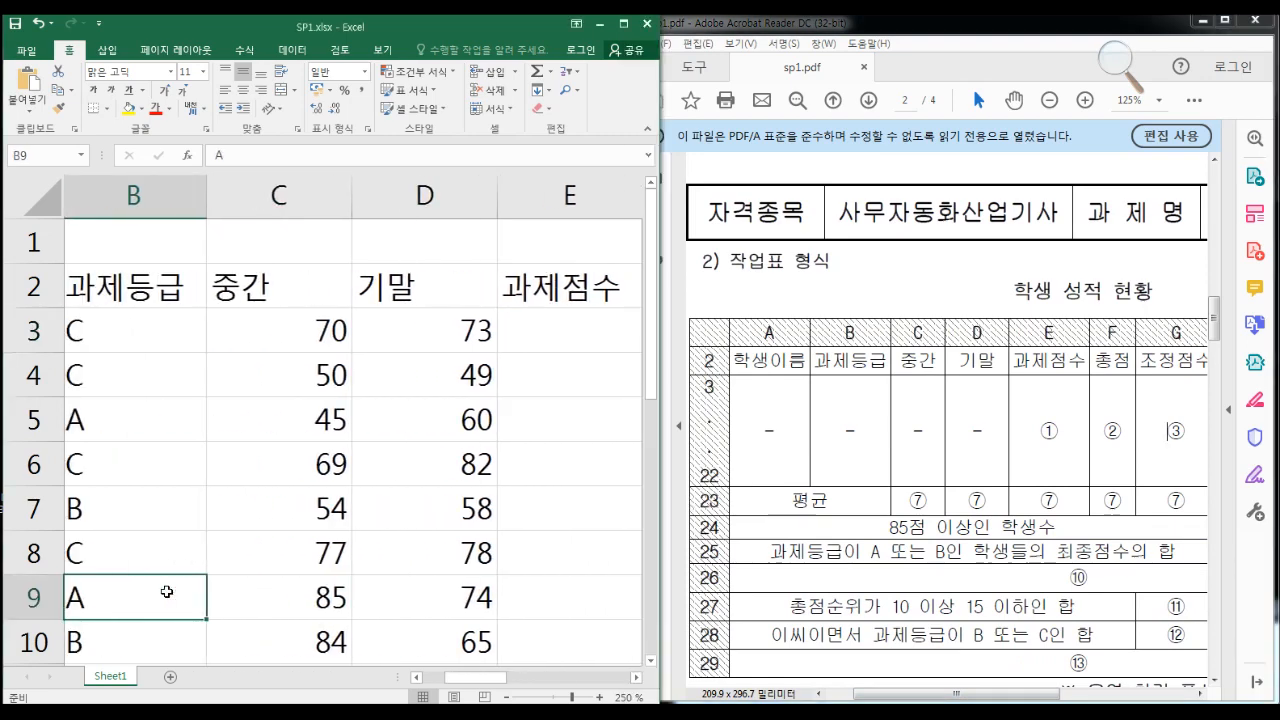
pyautogui.press('Down')
pyautogui.press('Down')
pyautogui.press('Down')
pyautogui.press('Down')
pyautogui.press('Down')
pyautogui.press('Down')
pyautogui.press('Down')
pyautogui.press('Down')
pyautogui.press('Down')
pyautogui.press('Down')
pyautogui.press('Down')
pyautogui.press('Down')
pyautogui.press('Down')
pyautogui.press('Down')
pyautogui.press('Down')
pyautogui.press('Down')
pyautogui.press('Down')
pyautogui.press('Down')
pyautogui.press('Down')
pyautogui.press('Up')
pyautogui.press('Up')
pyautogui.press('Up')
pyautogui.press('Up')
pyautogui.press('Up')
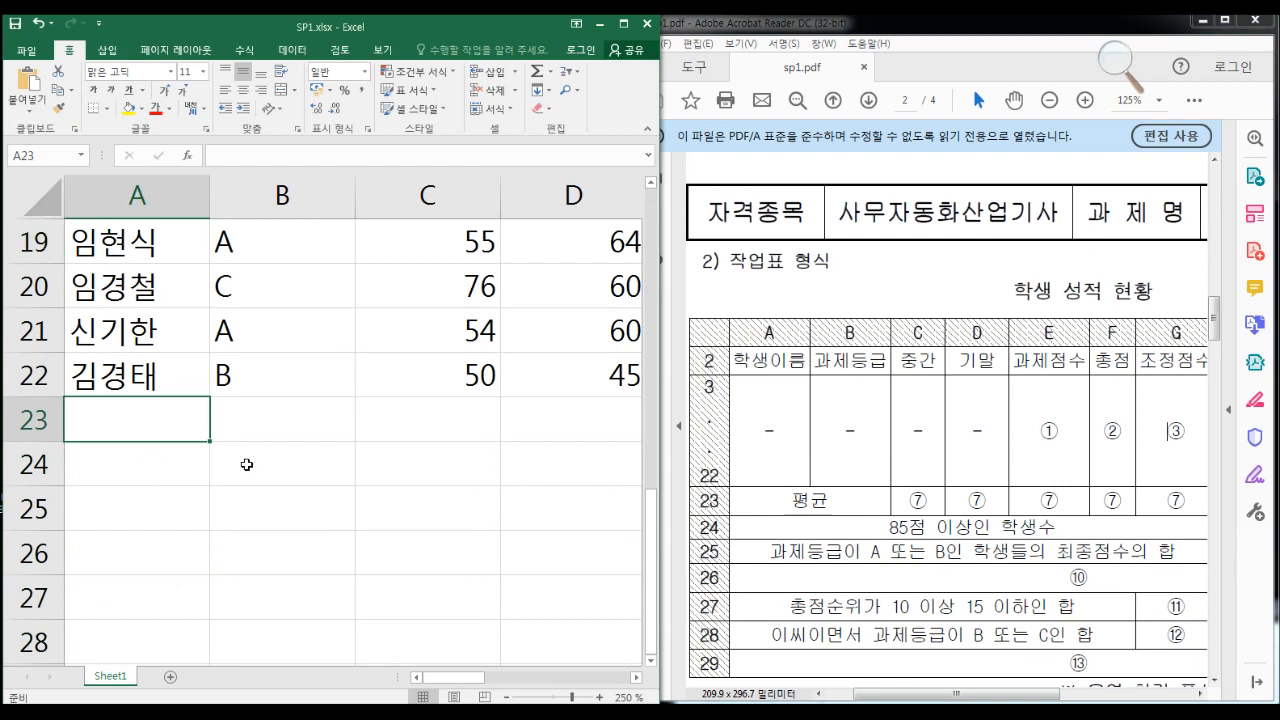
pyautogui.write('평균')
pyautogui.press('Tab')
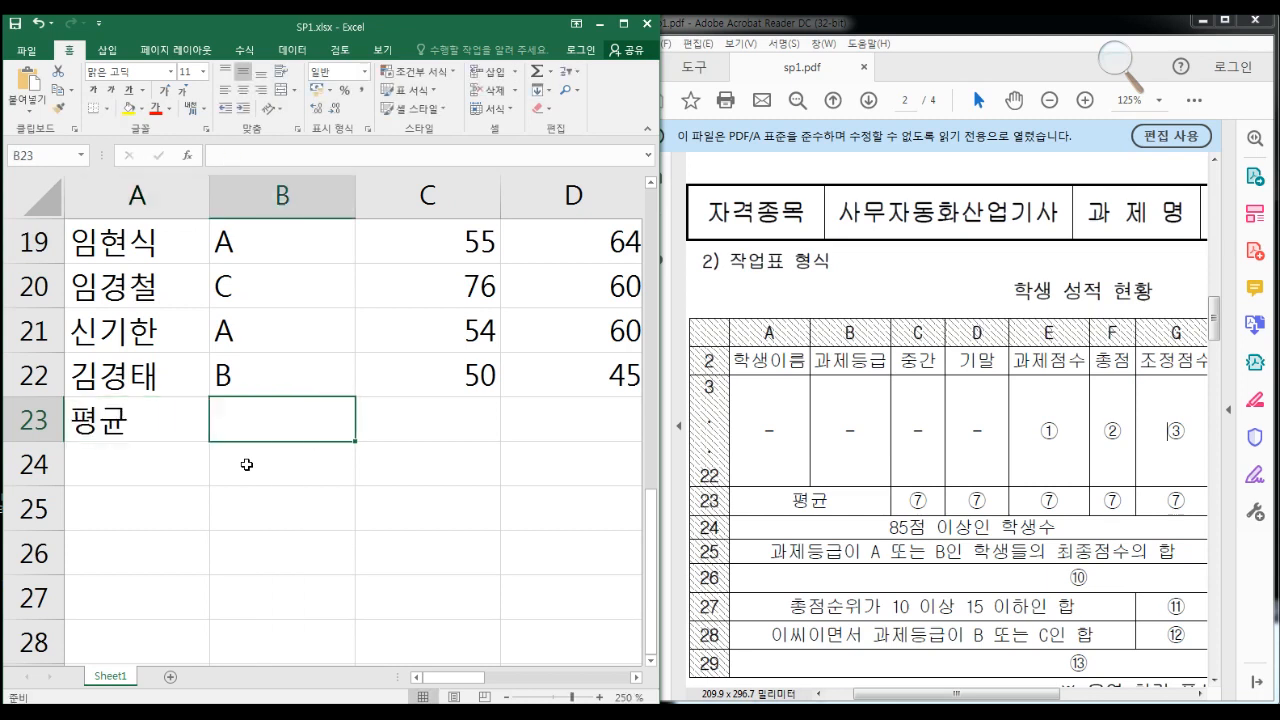
# Merge and center the 평균 label across cells A23:B23
pyautogui.press('Left')
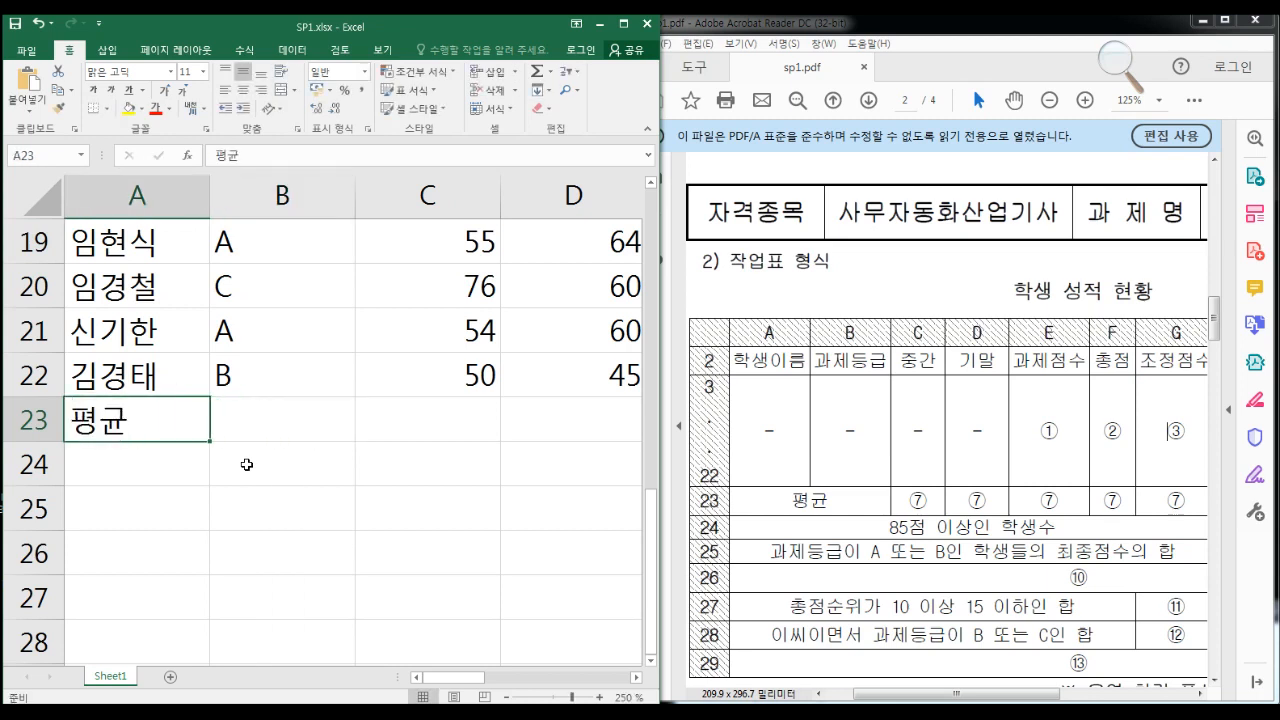
pyautogui.hotkey('shift', 'Right')
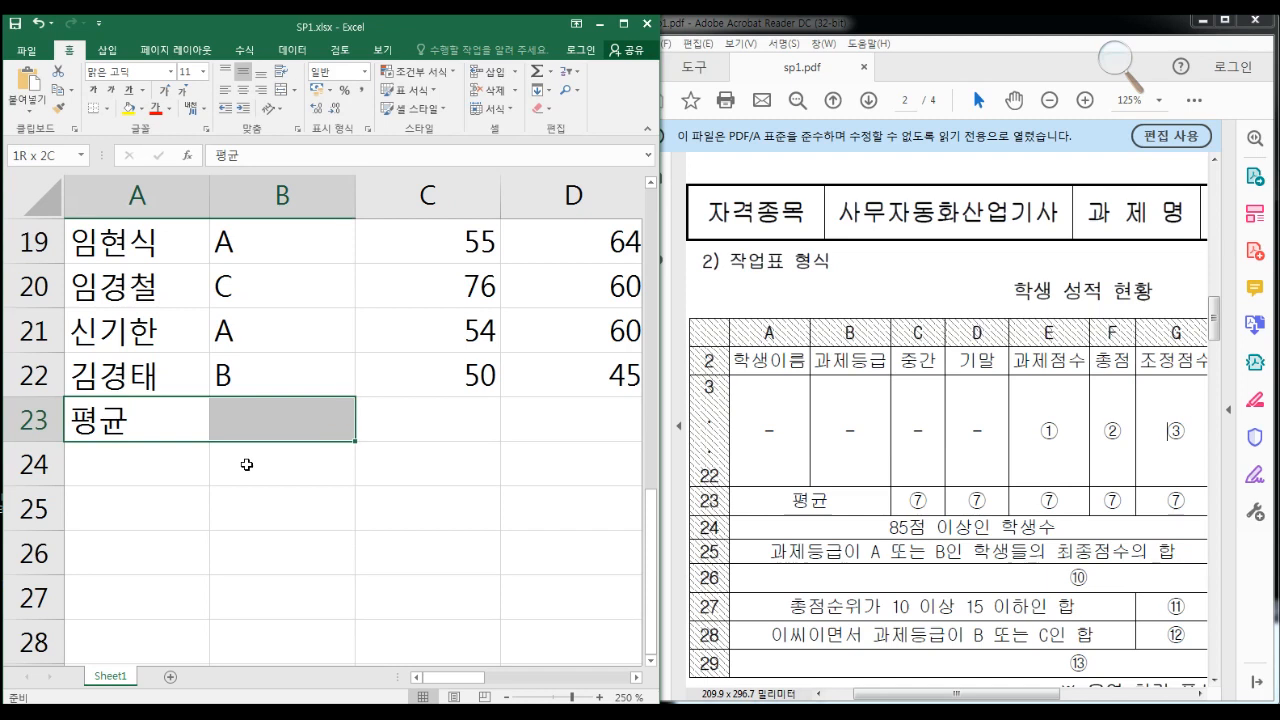
pyautogui.click(281, 89)
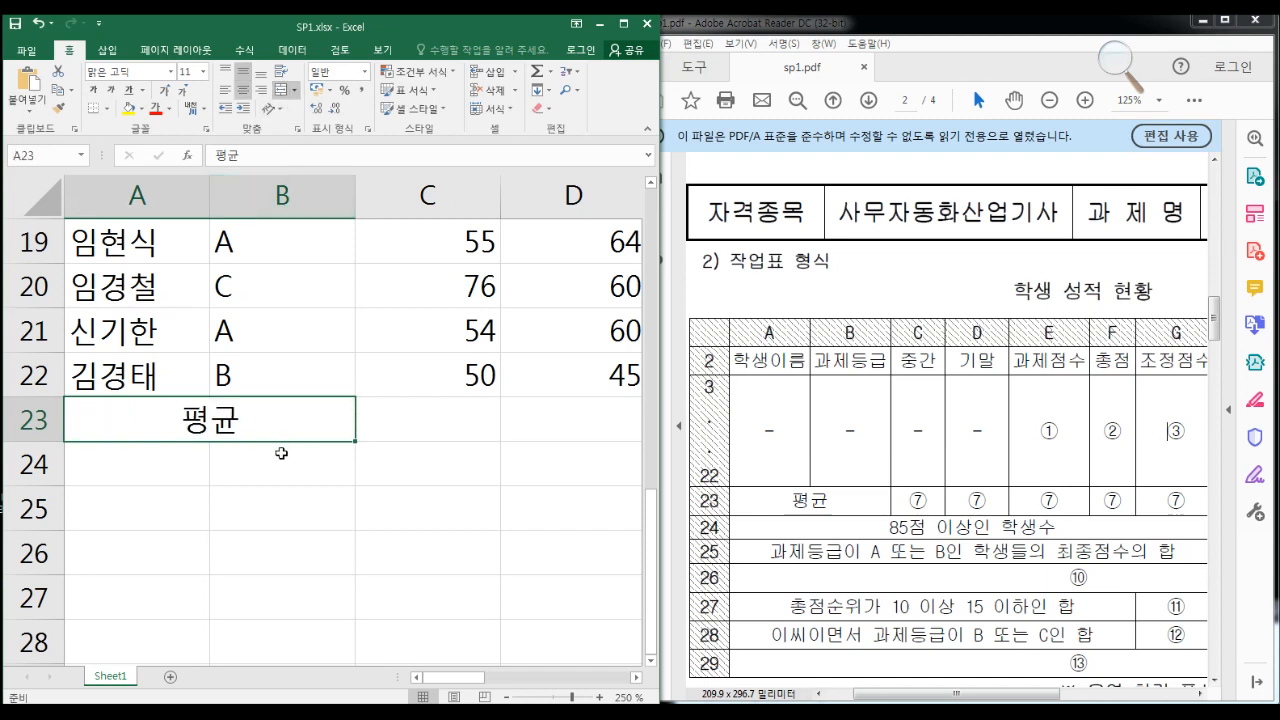
# Enter the row label 85점 이상인 학생수 in cell A24
pyautogui.click(179, 465)
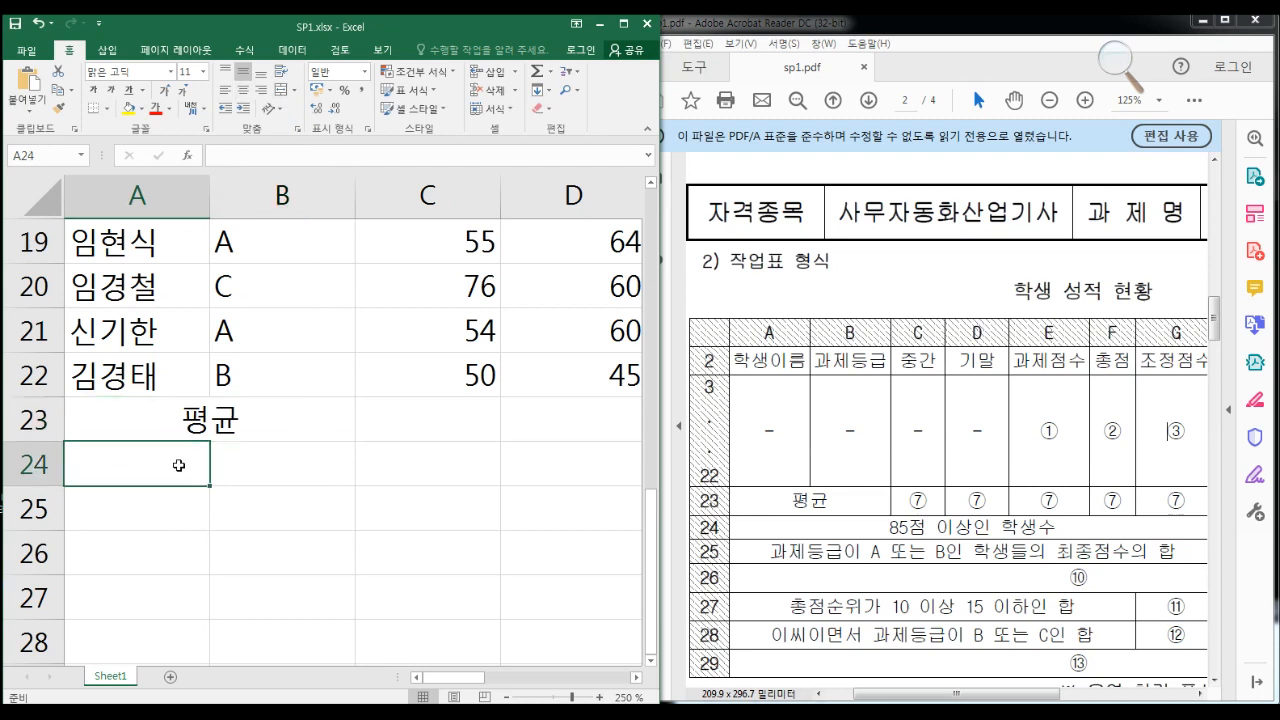
pyautogui.write('85점')
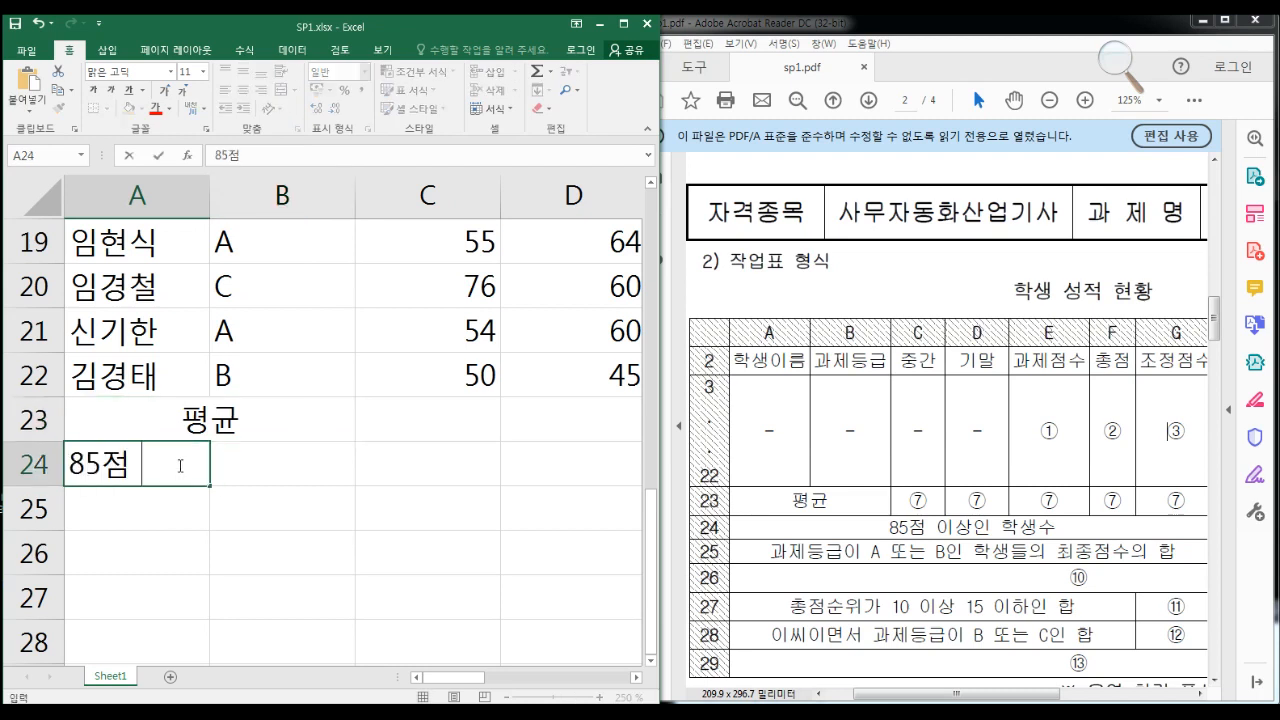
pyautogui.write(' 이상인 학생수')
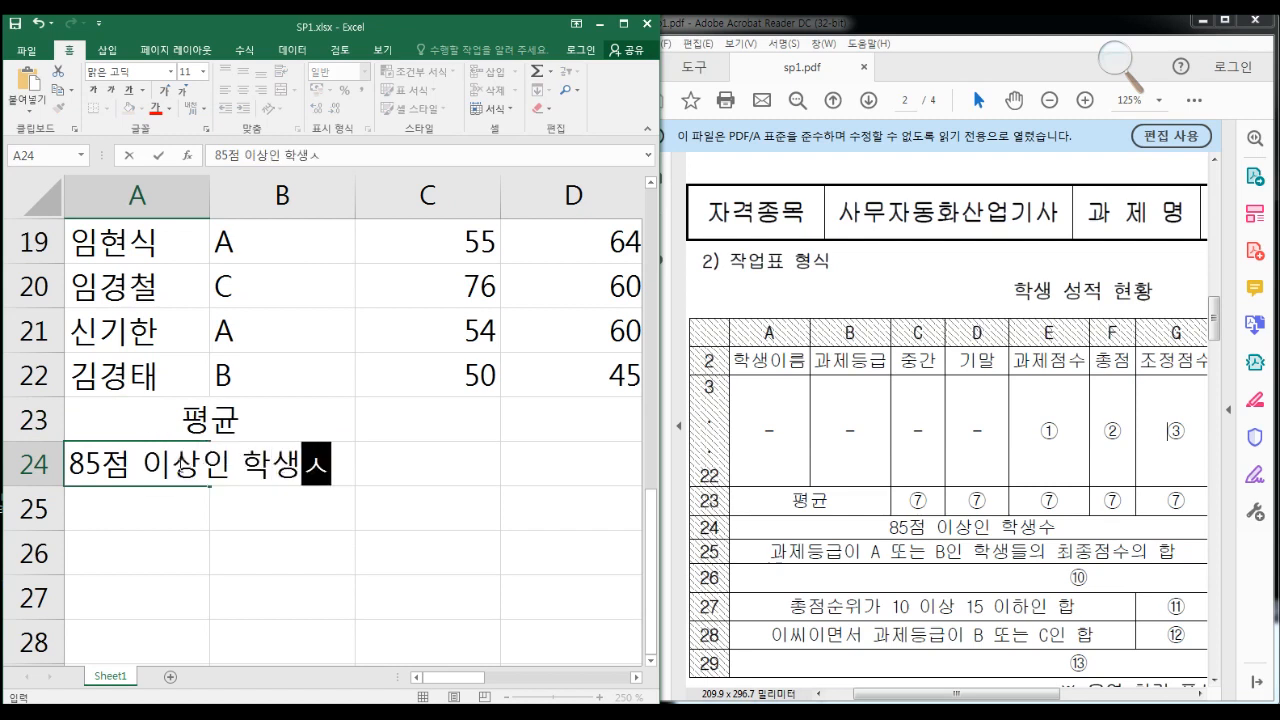
pyautogui.press('Return')
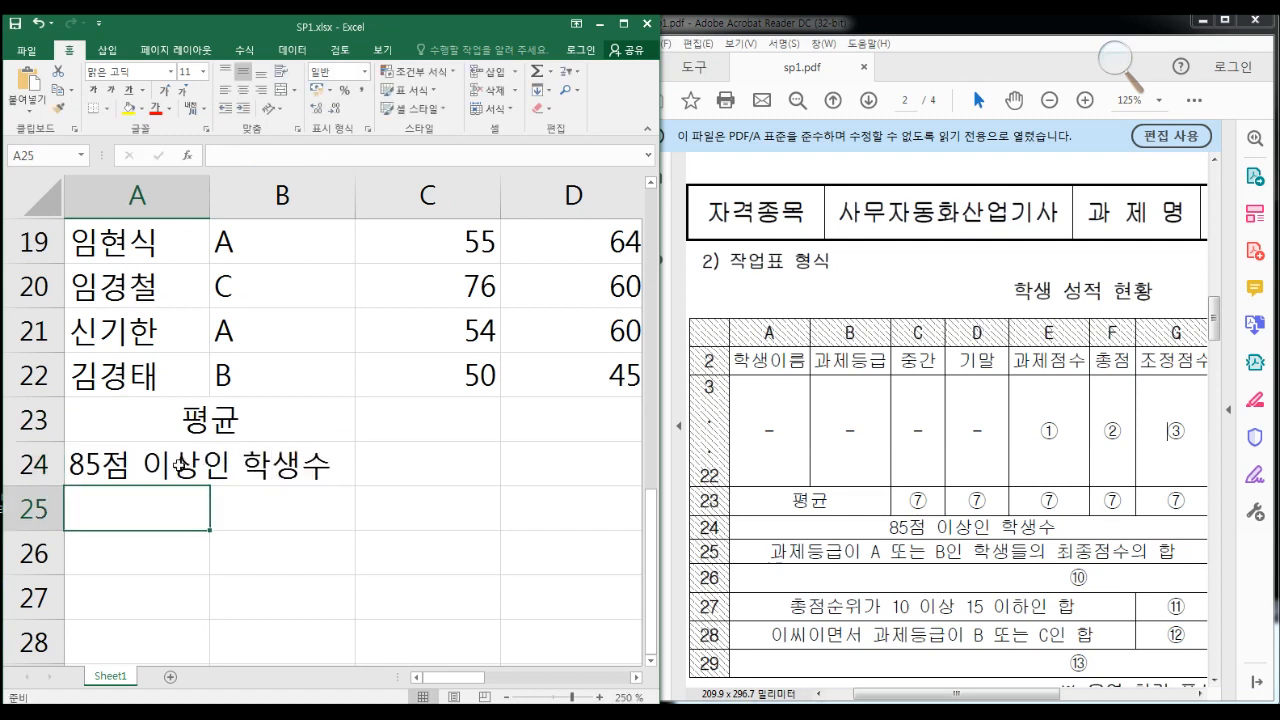
# Merge and center the 85점 이상인 학생수 label across cells A24:G24, following the PDF work table
pyautogui.click(178, 464)
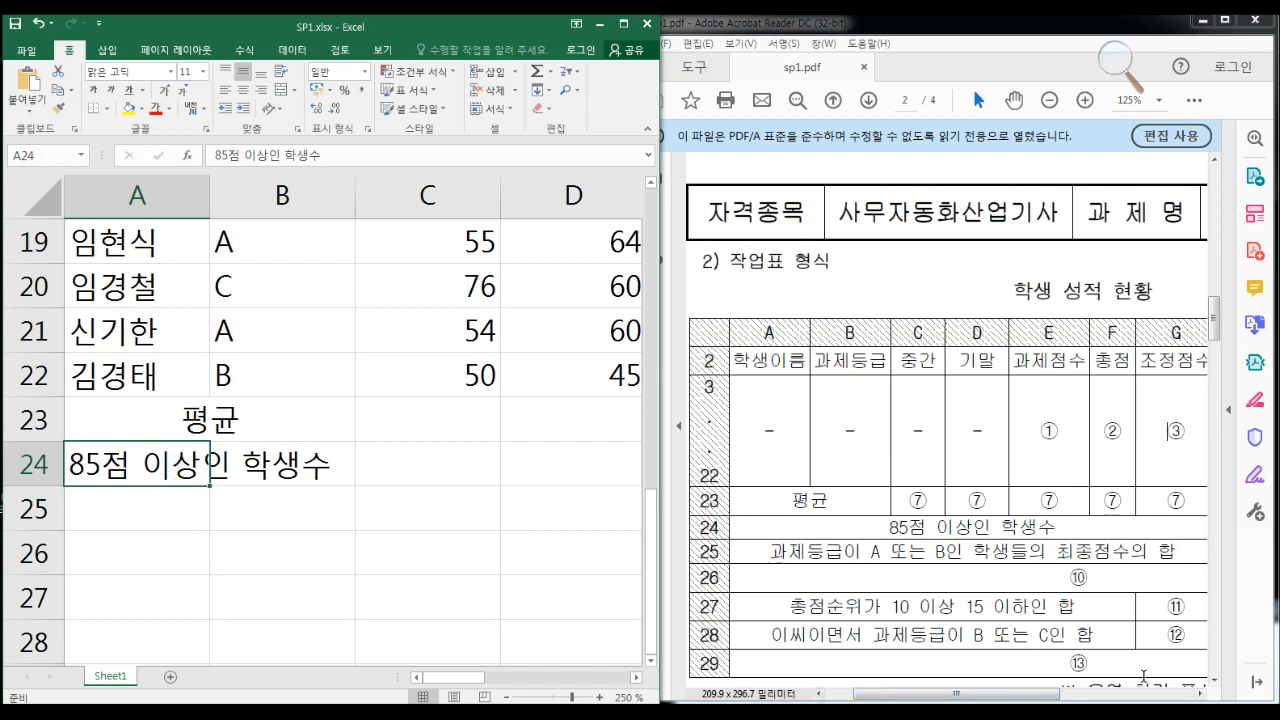
pyautogui.click(1204, 697)
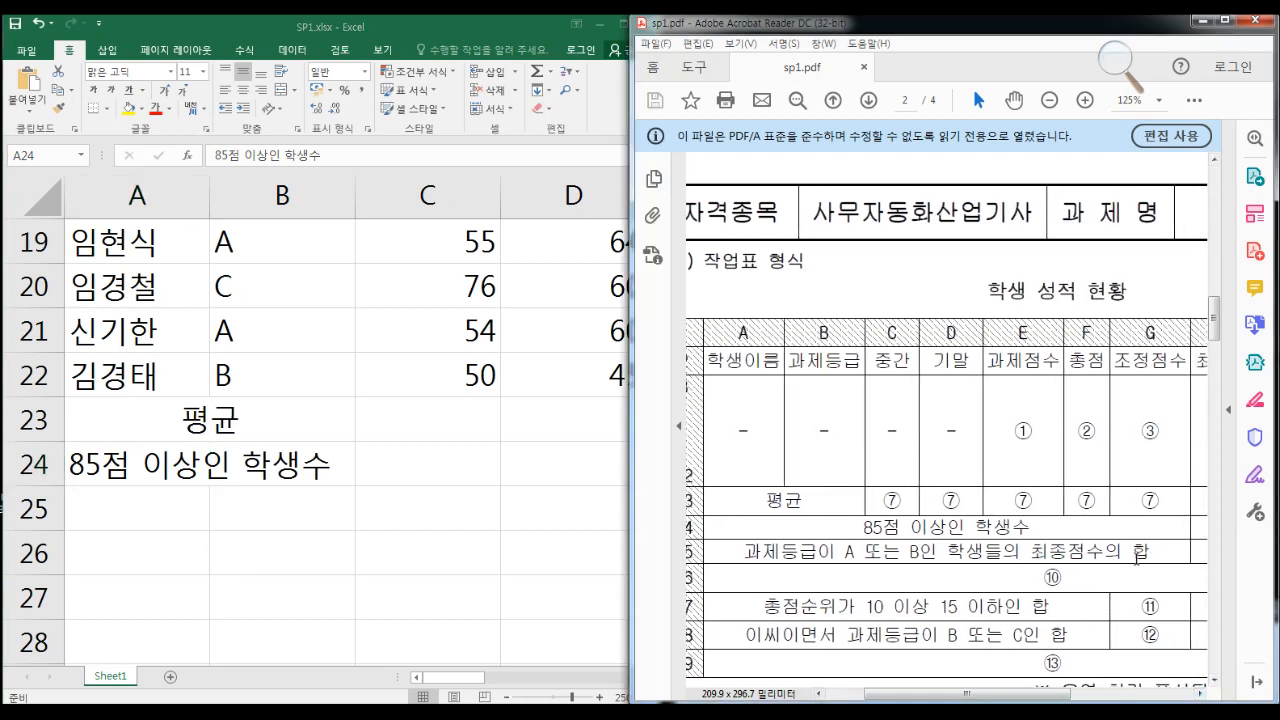
pyautogui.hotkey('alt', 'Tab')
pyautogui.hotkey('shift', 'Right')
pyautogui.hotkey('shift', 'Right')
pyautogui.hotkey('shift', 'Right')
pyautogui.hotkey('shift', 'Right')
pyautogui.hotkey('shift', 'Right')
pyautogui.hotkey('shift', 'Right')
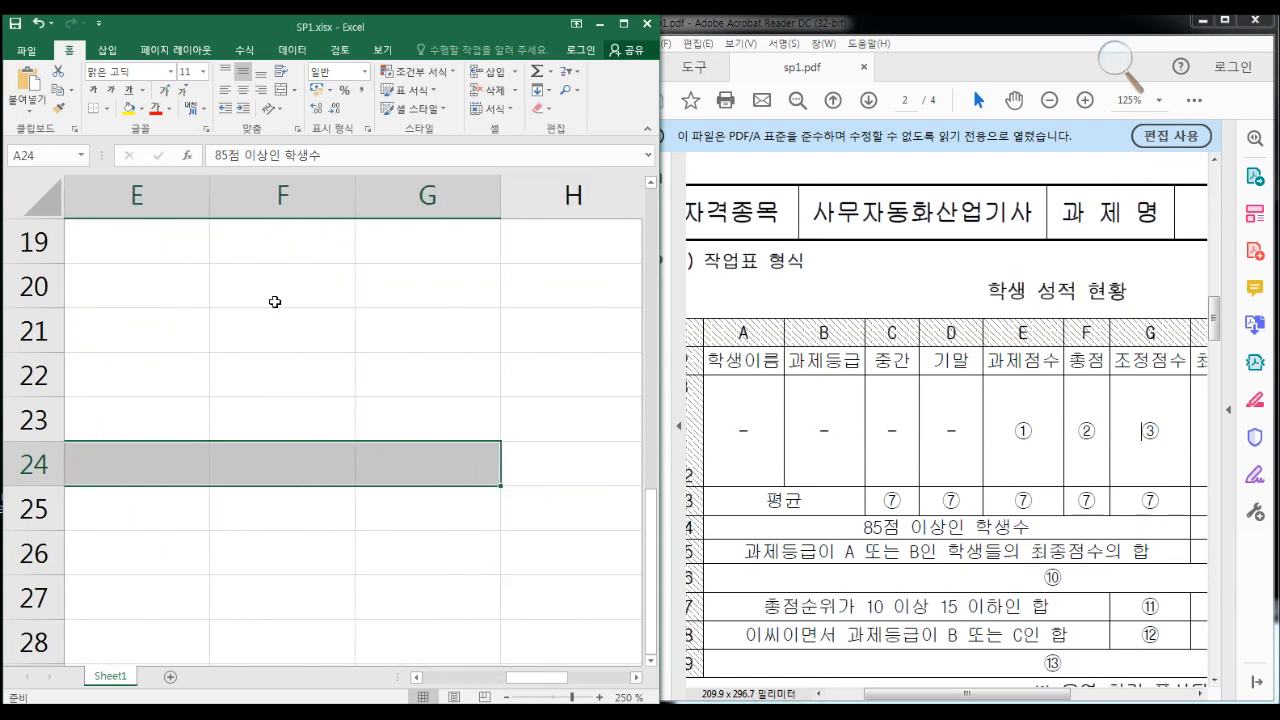
pyautogui.click(281, 89)
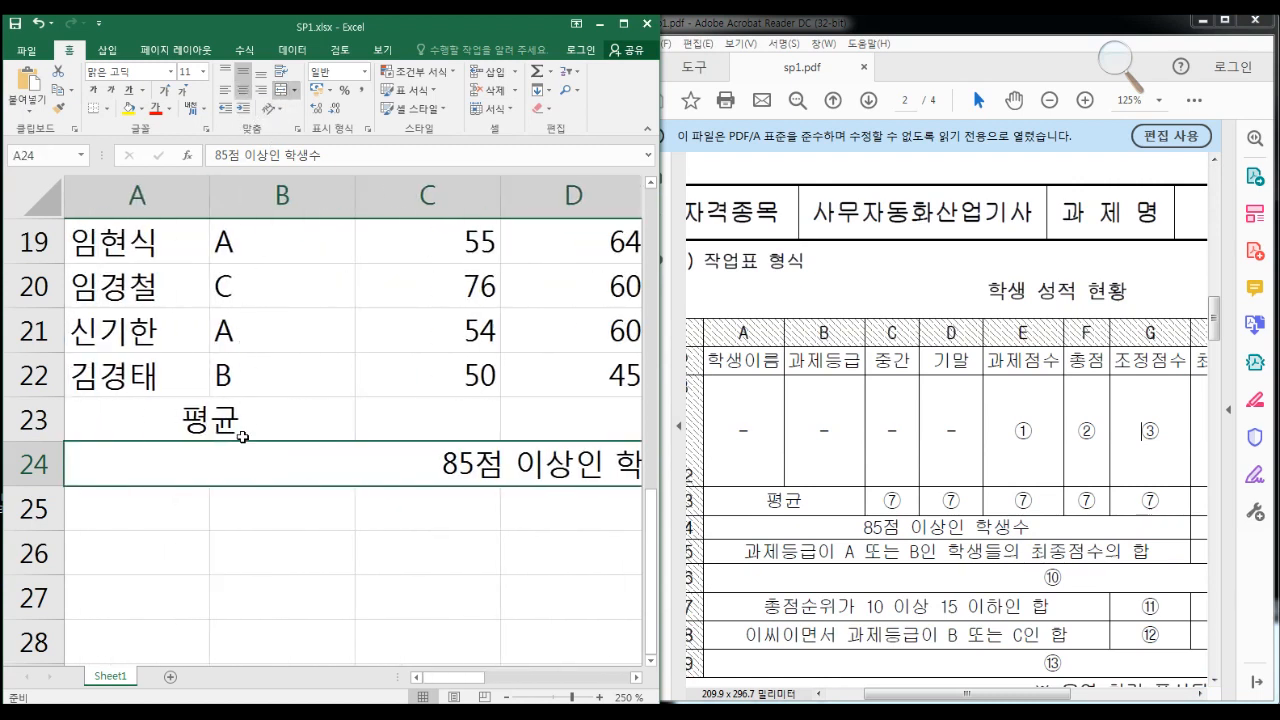
# Move to cell A25 and widen the PDF window toward the worksheet, keeping the work table's row numbers in view
pyautogui.press('Down')
pyautogui.press('Left')
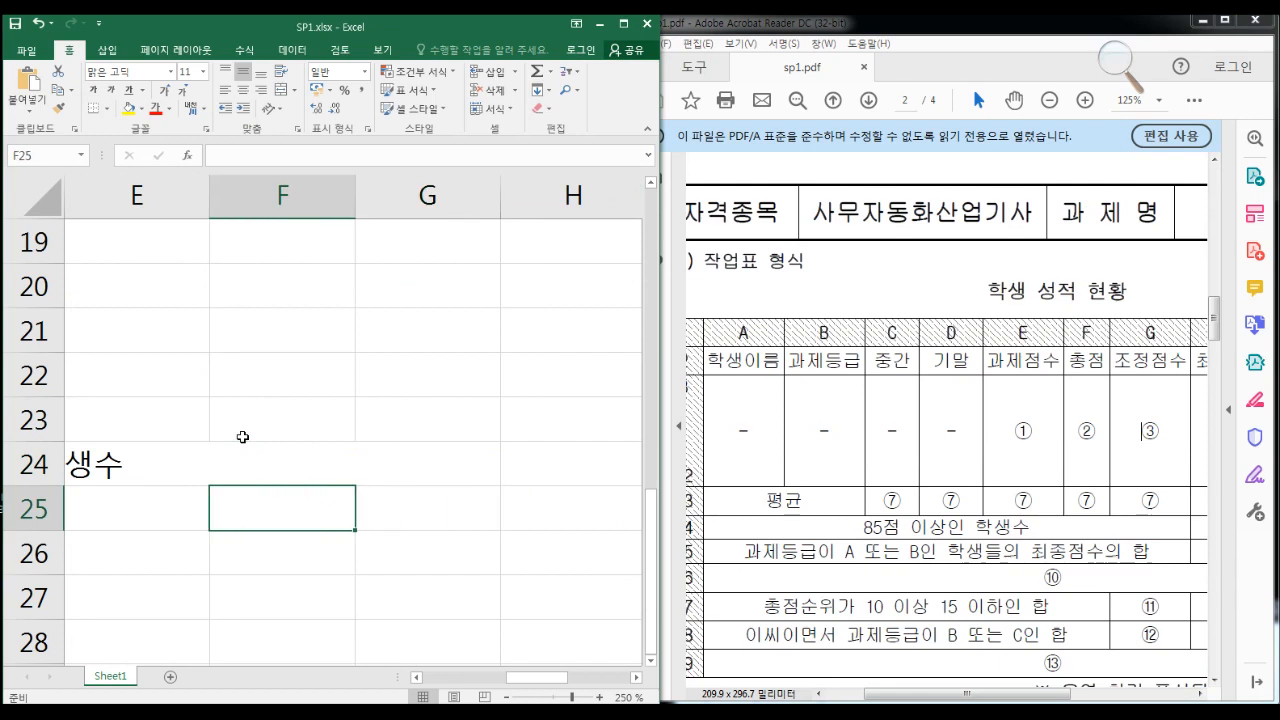
pyautogui.press('Home')
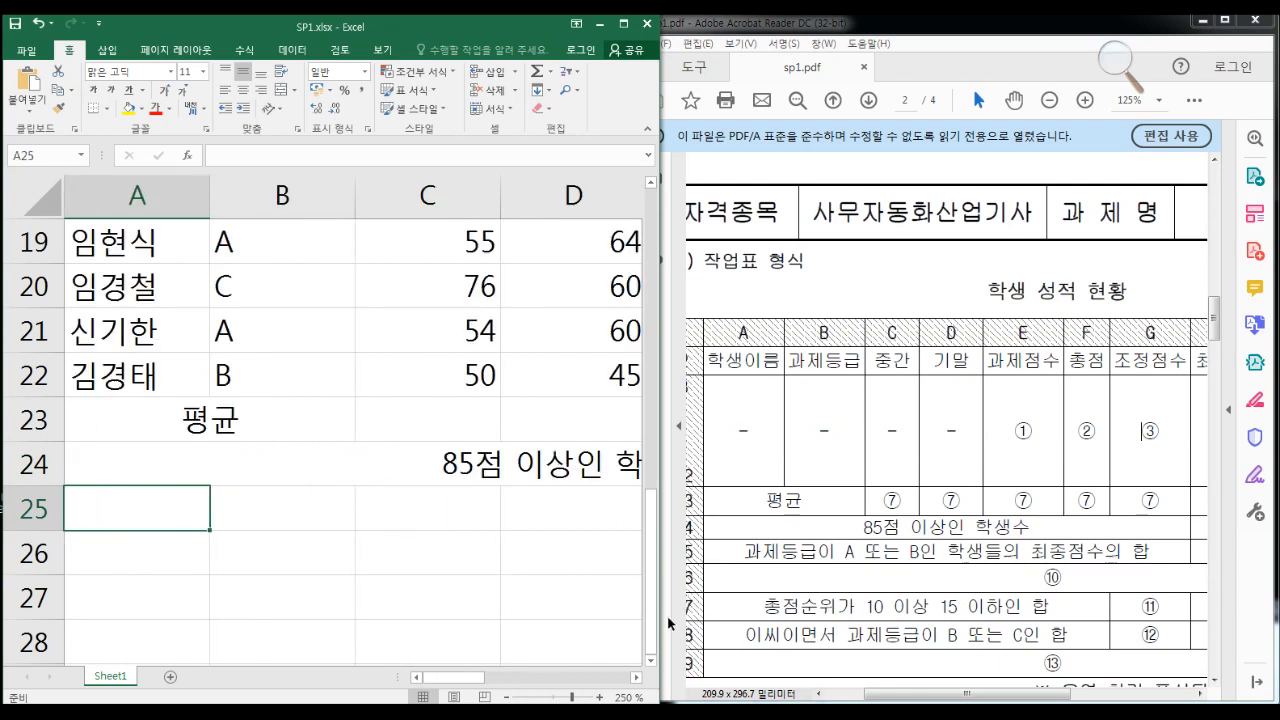
pyautogui.moveTo(663, 621); pyautogui.dragTo(614, 627)
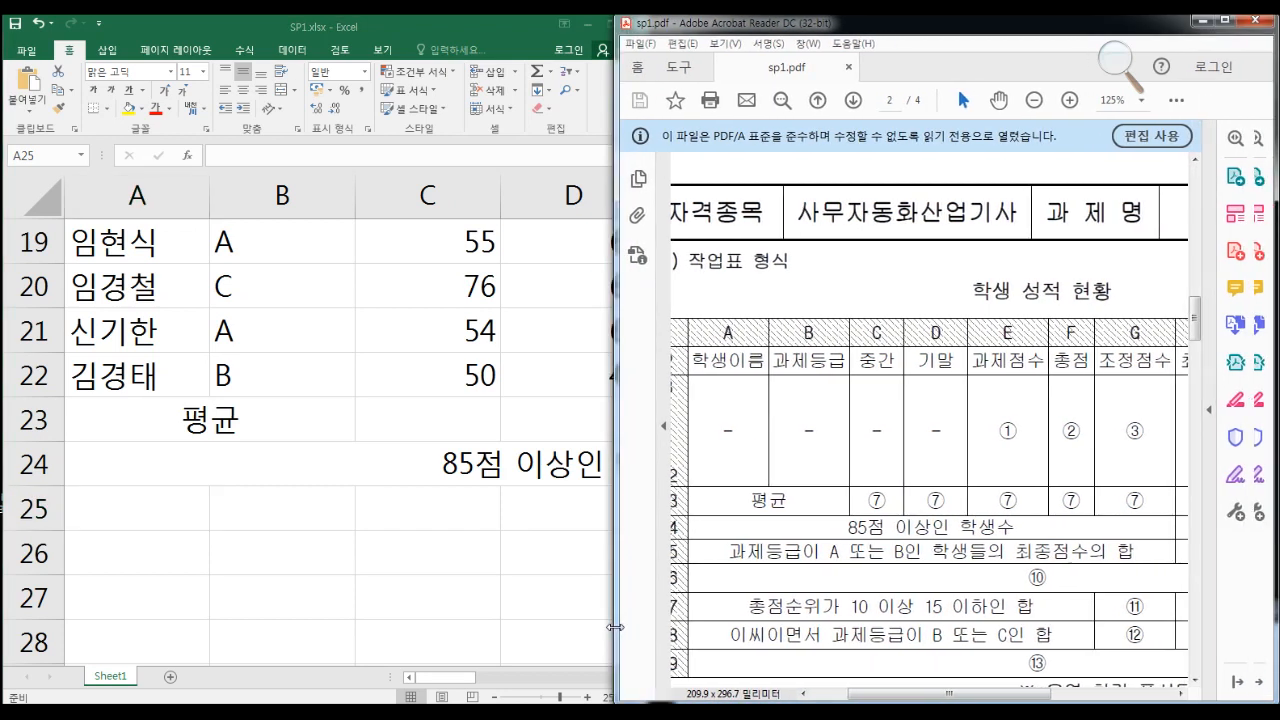
pyautogui.click(803, 697)
pyautogui.click(803, 697)
pyautogui.click(803, 697)
pyautogui.click(335, 543)
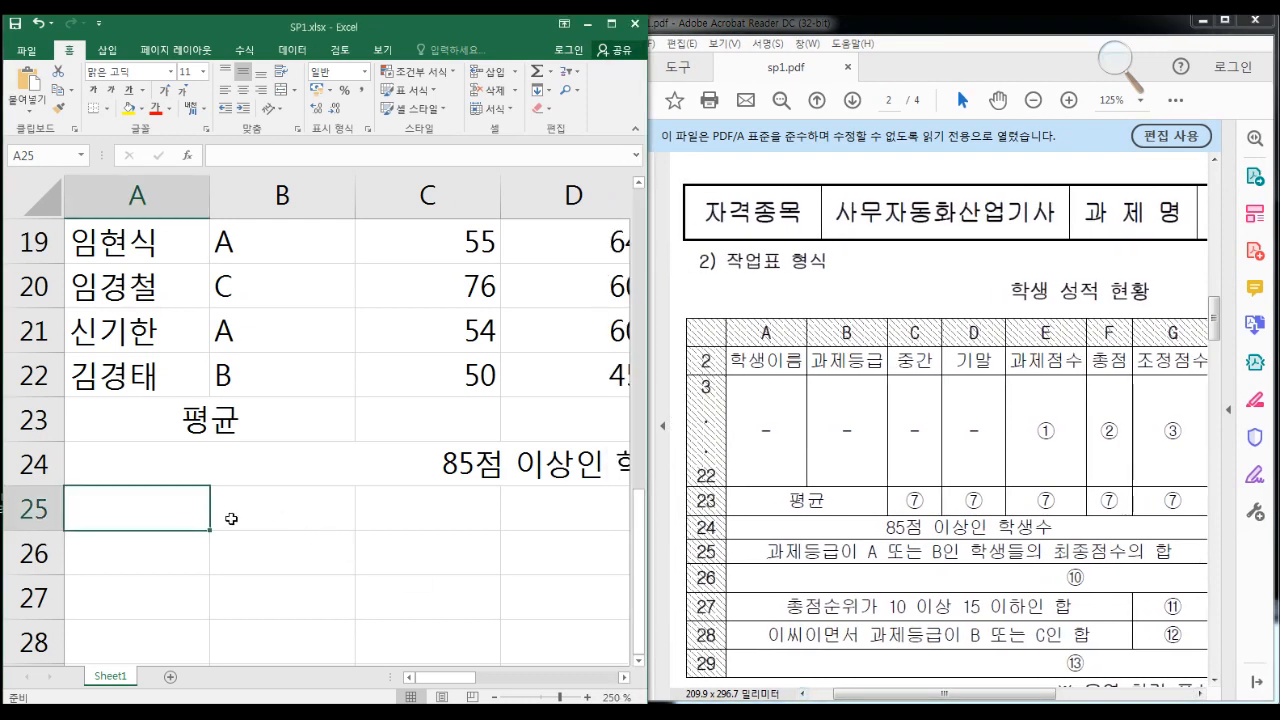
# Enter the row label 과제등급이 A 또는 B인 학생들의 최종점수의 합 in cell A25
pyautogui.write('과제등')
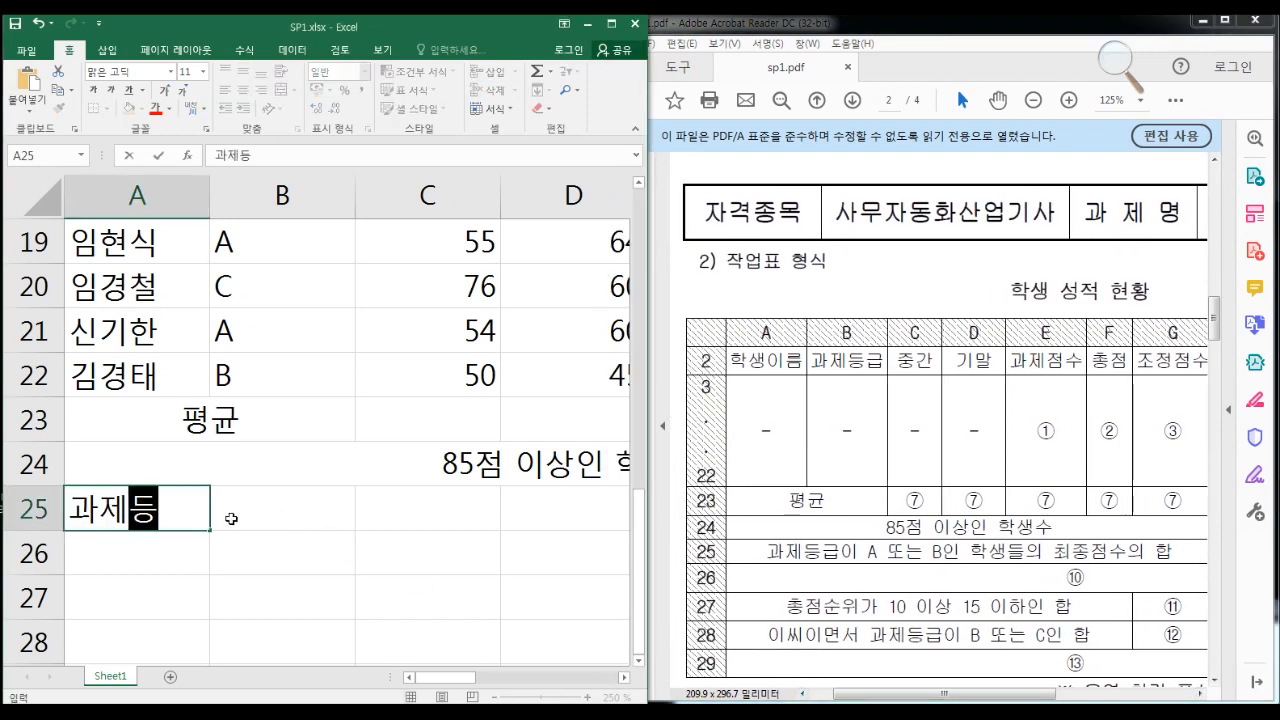
pyautogui.write('급이 A 또는 ')
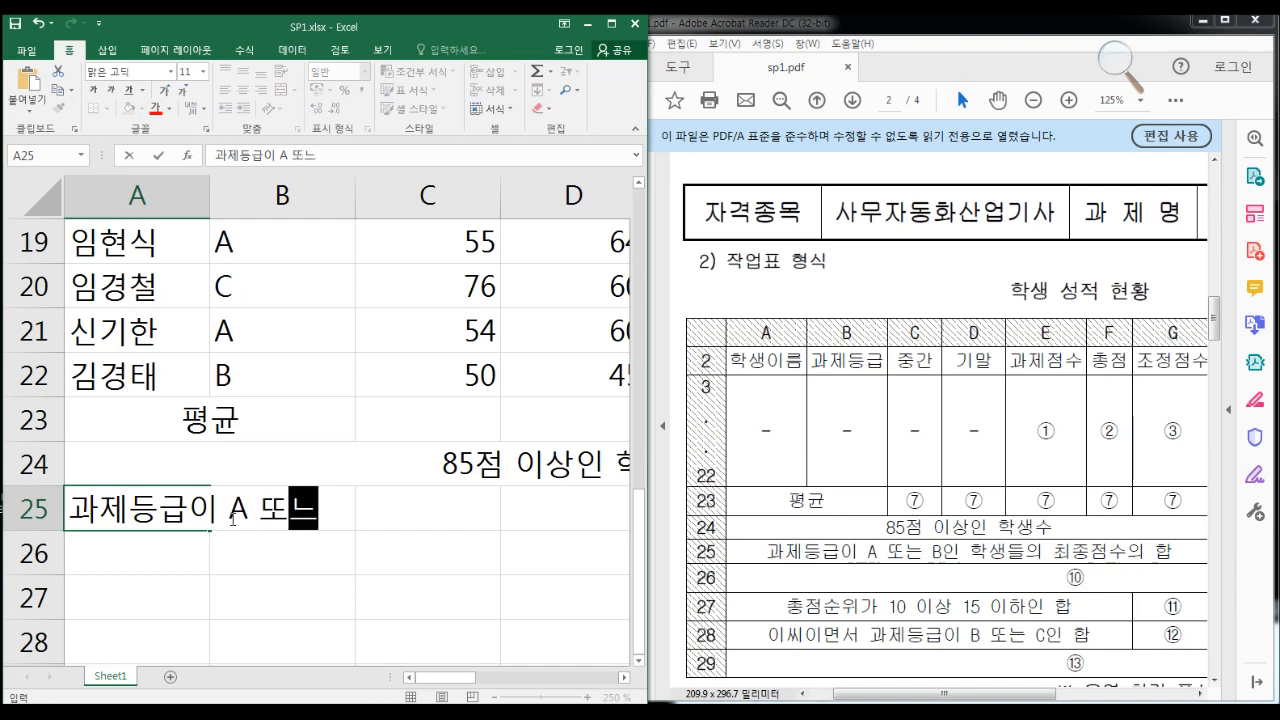
pyautogui.write('B인')
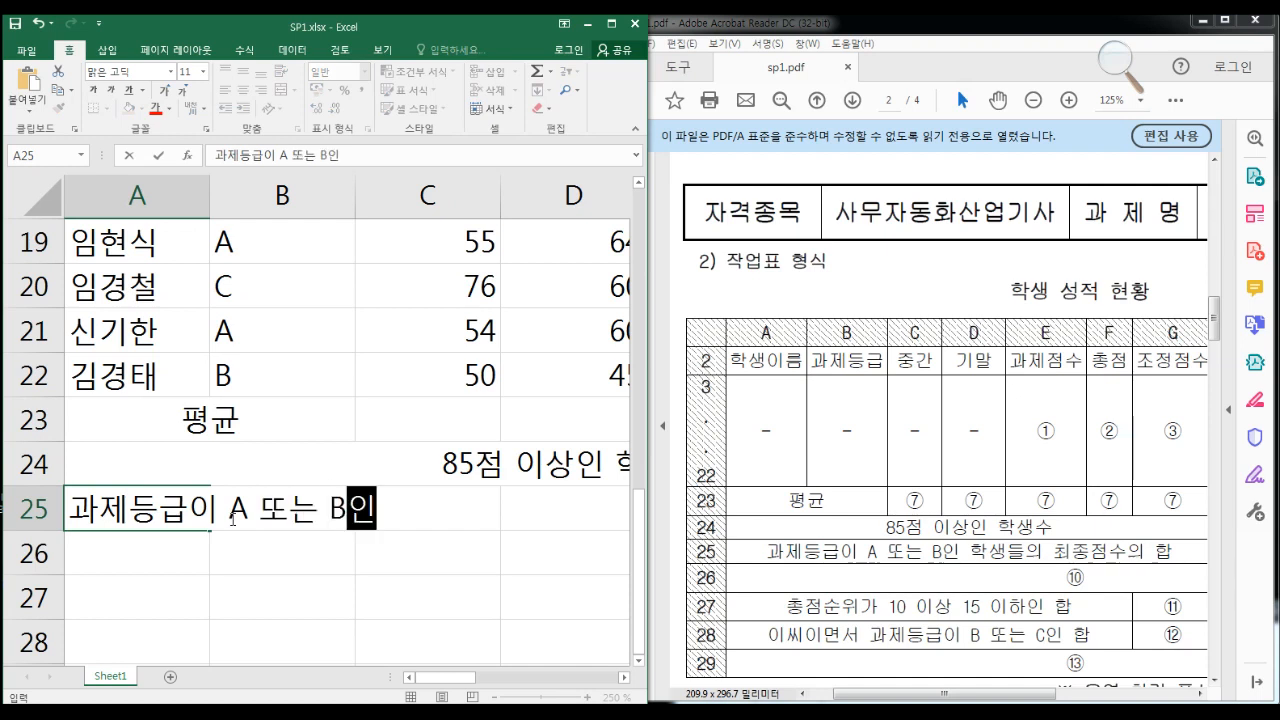
pyautogui.write(' 학생들의 ')
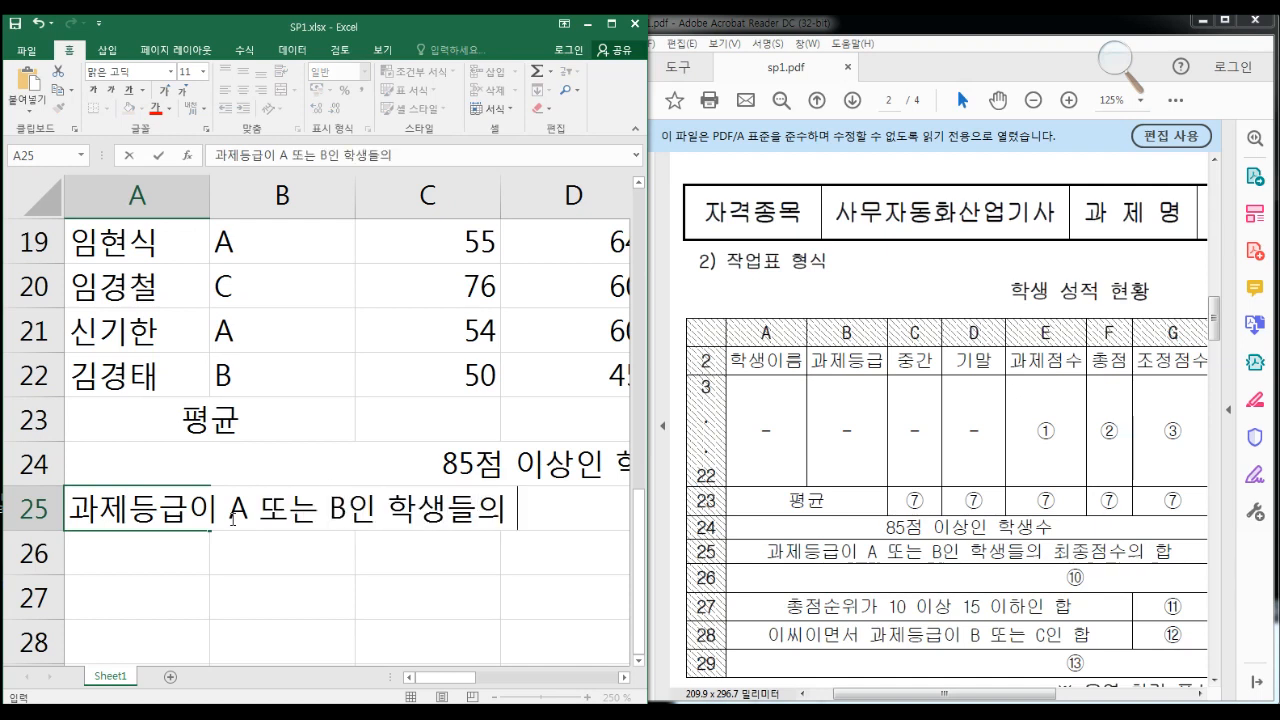
pyautogui.write('최종저점수의 합')
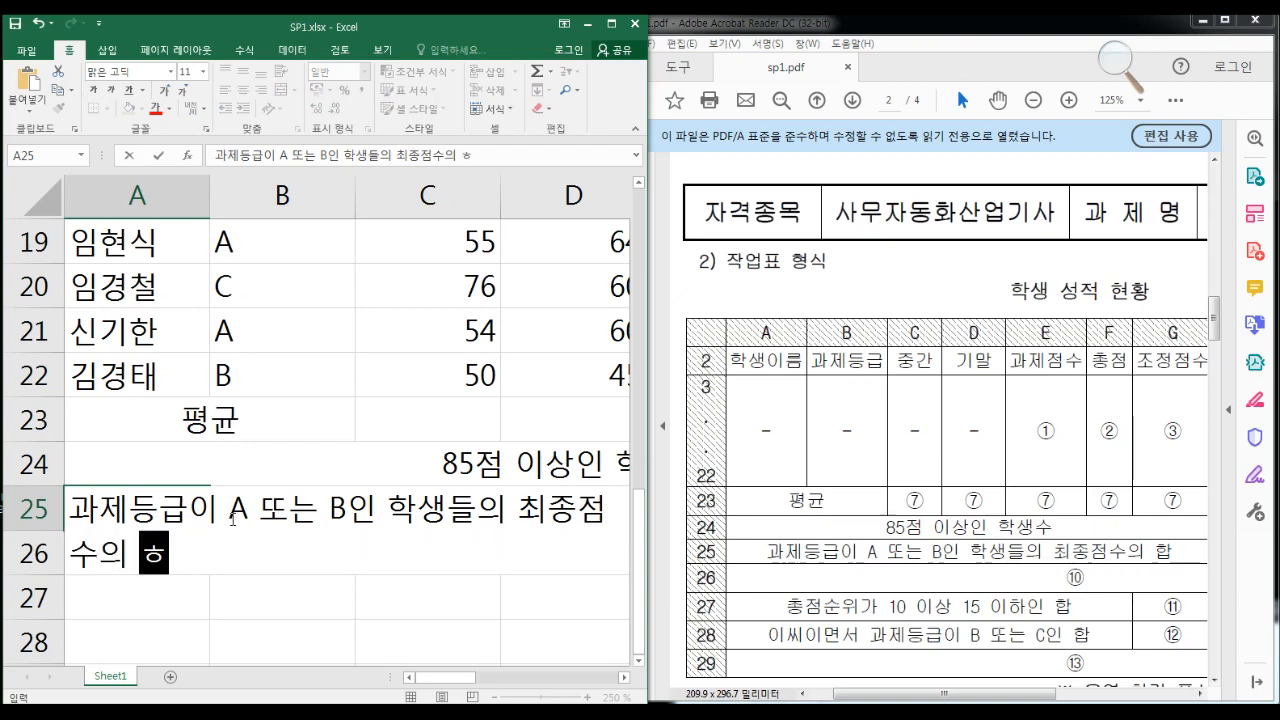
pyautogui.press('Return')
# Merge and center the A25 label across cells A25:G25, following the PDF work table
pyautogui.press('Up')
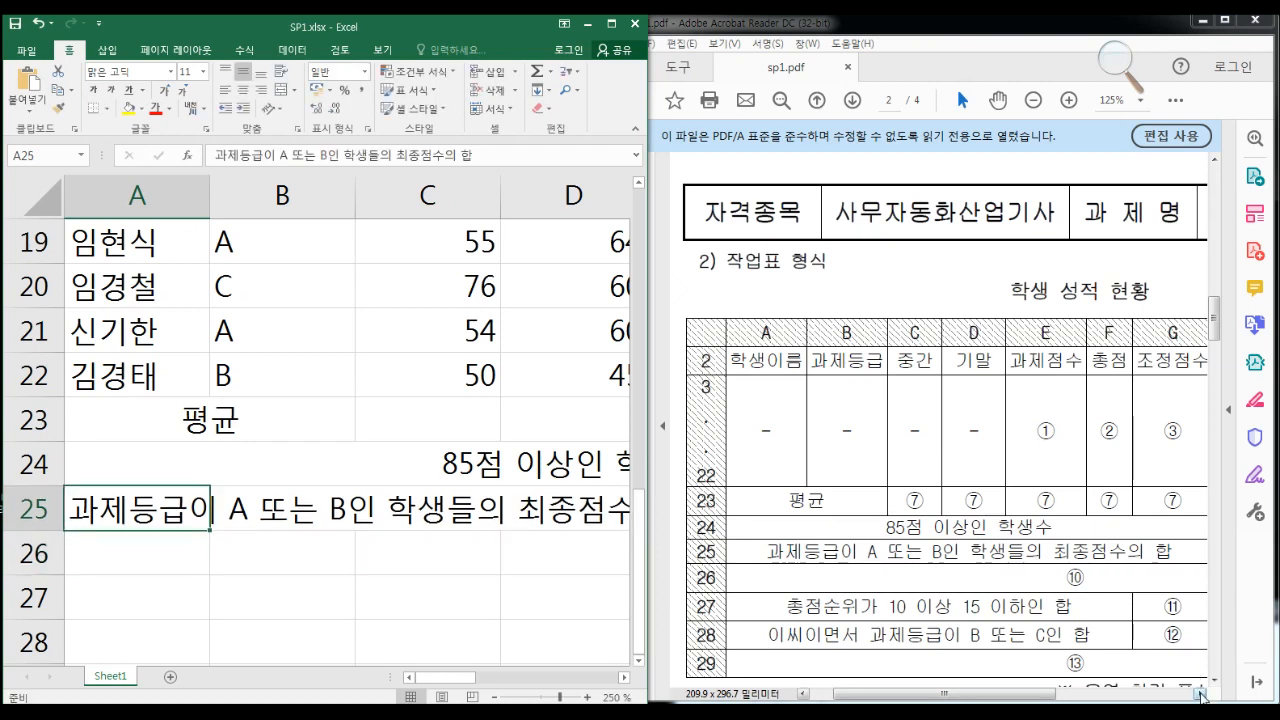
pyautogui.click(1201, 695)
pyautogui.click(395, 513)
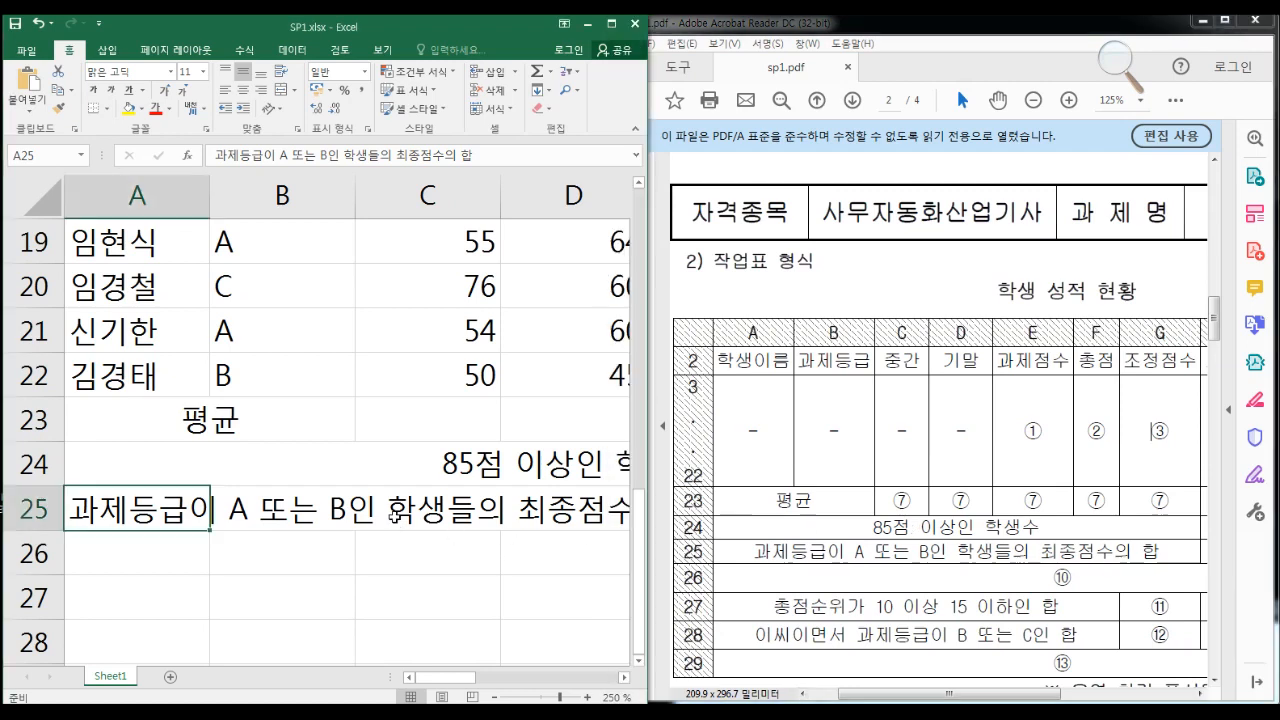
pyautogui.hotkey('shift', 'Right')
pyautogui.hotkey('shift', 'Right')
pyautogui.hotkey('shift', 'Right')
pyautogui.hotkey('shift', 'Right')
pyautogui.hotkey('shift', 'Right')
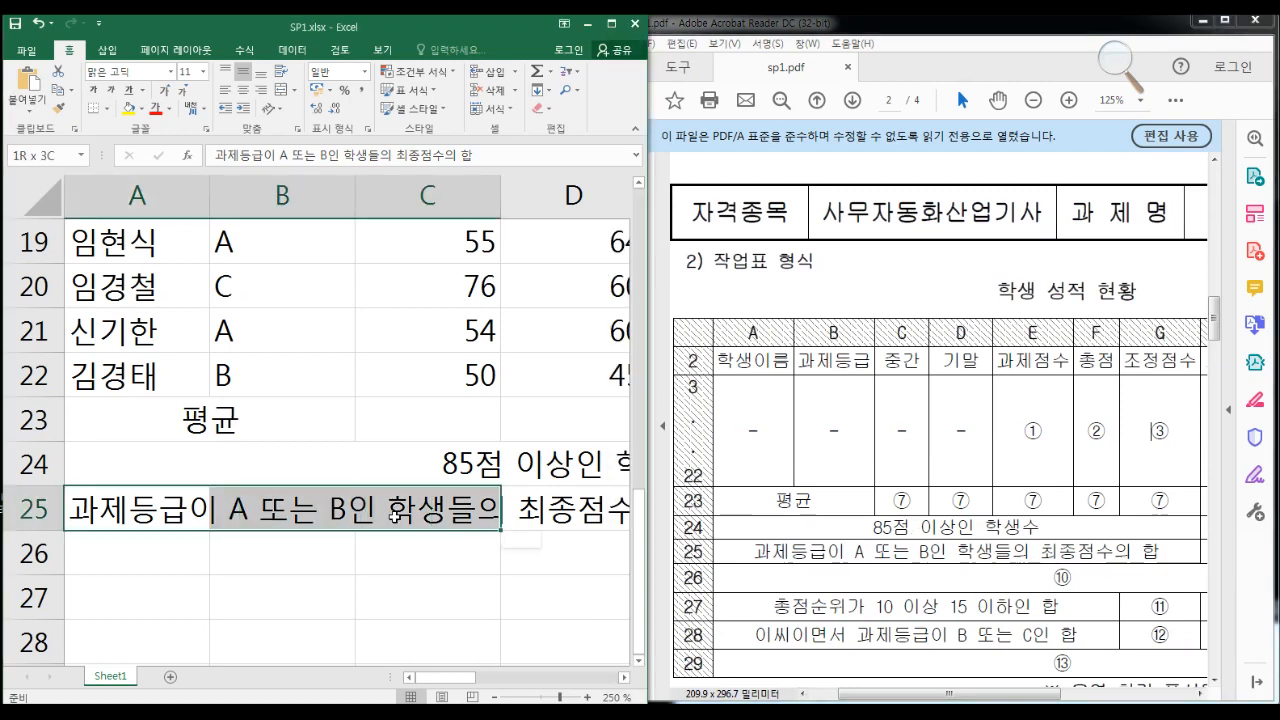
pyautogui.hotkey('shift', 'Right')
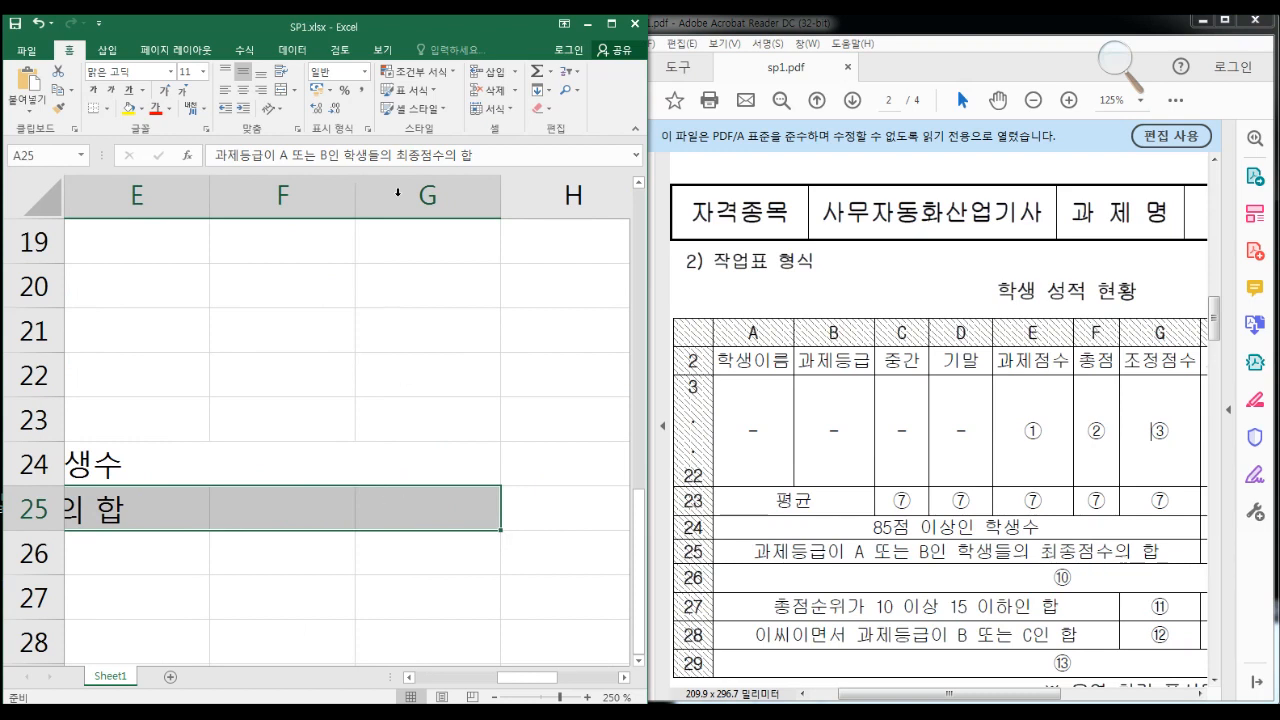
pyautogui.click(281, 91)
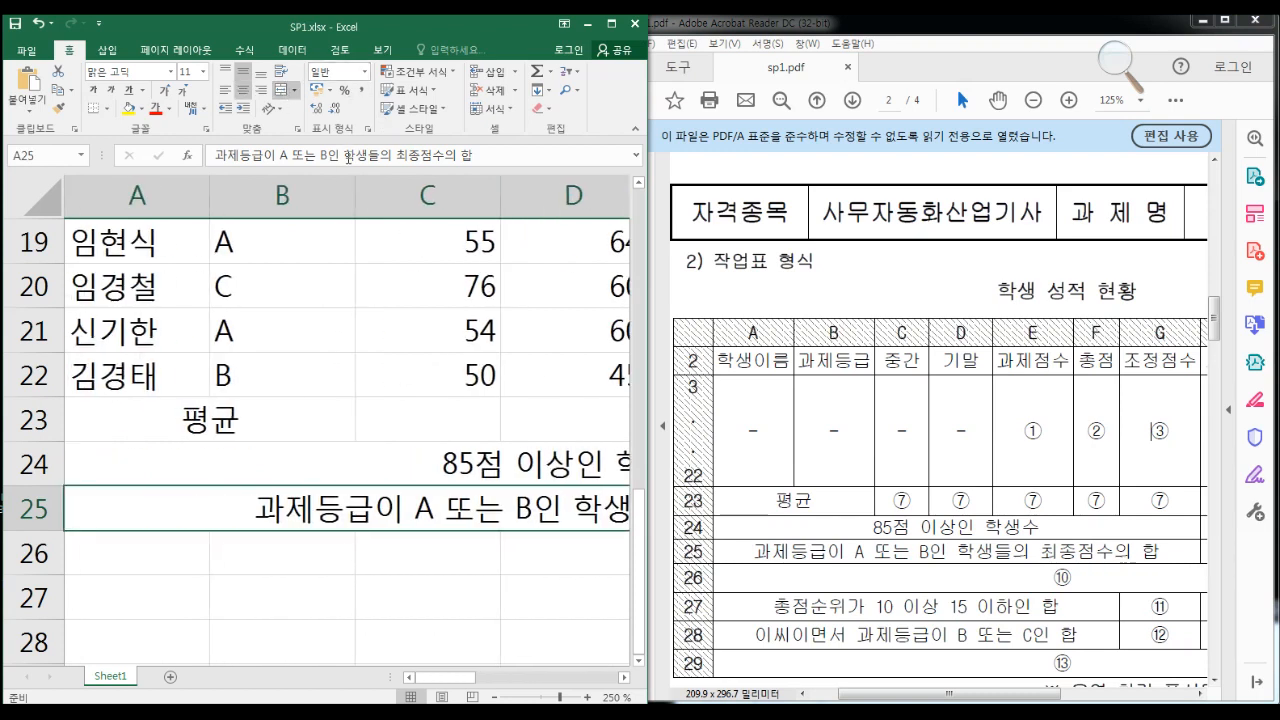
# Merge and center the empty cells A26:J26 for item ⑩ of the PDF work table
pyautogui.press('Return')
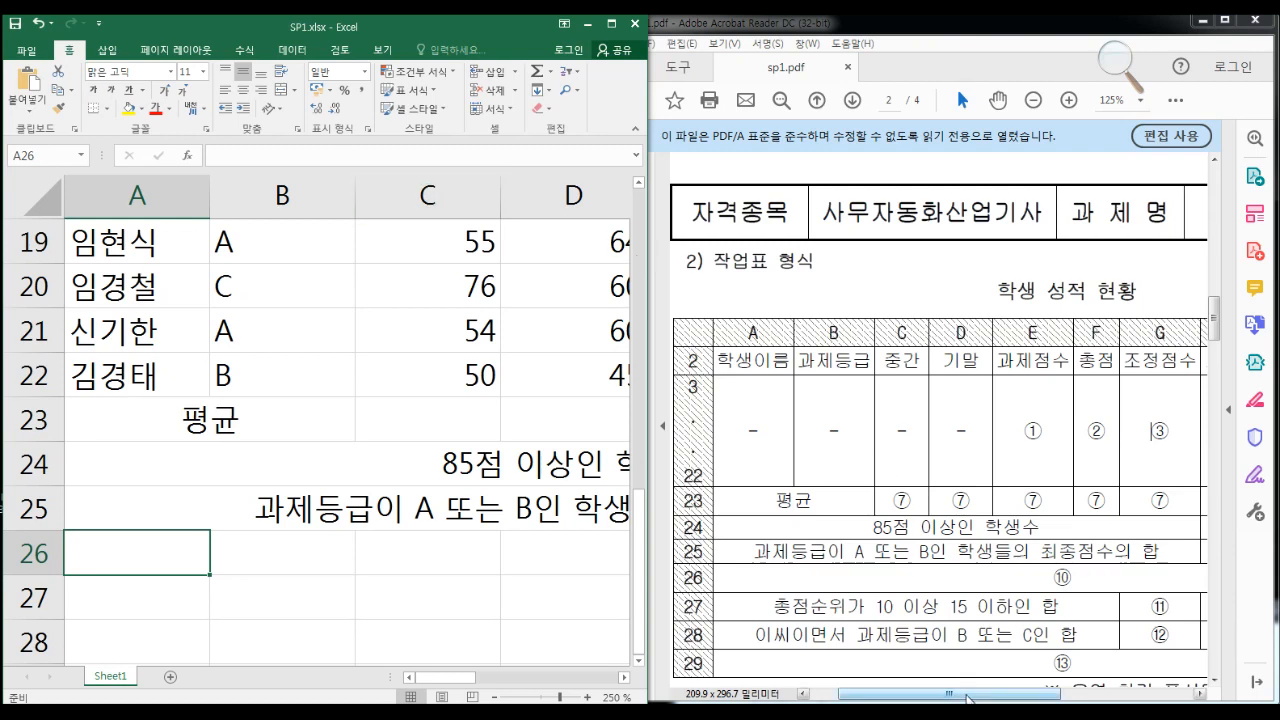
pyautogui.moveTo(966, 693); pyautogui.dragTo(877, 685)
pyautogui.click(442, 543)
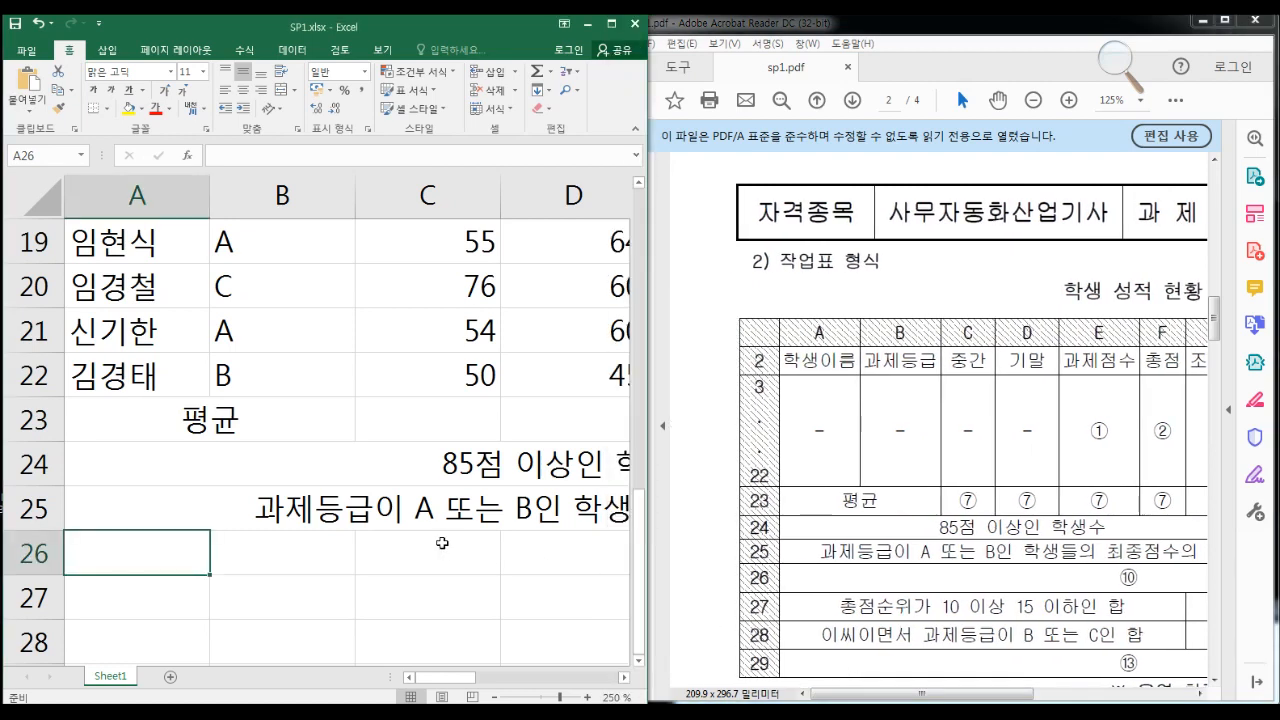
pyautogui.moveTo(442, 543)
pyautogui.mouseDown()
pyautogui.moveTo(500, 570)
pyautogui.moveTo(440, 540)
pyautogui.mouseUp()
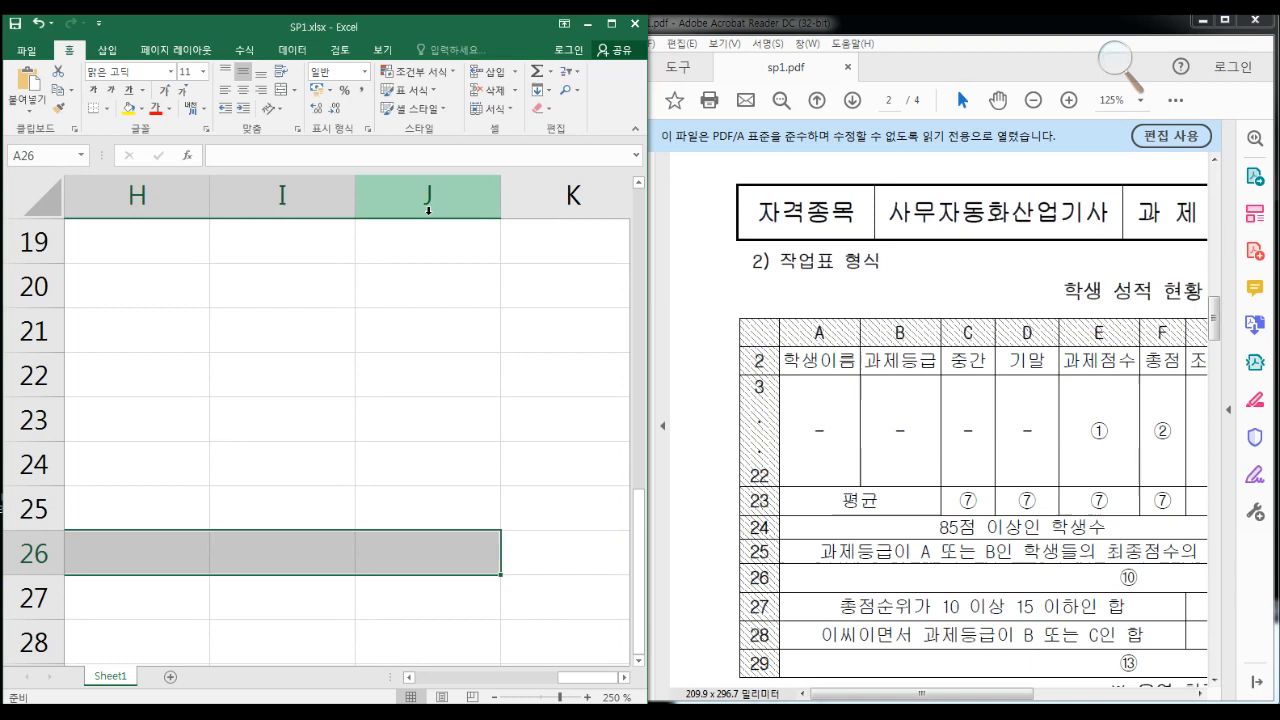
pyautogui.click(282, 90)
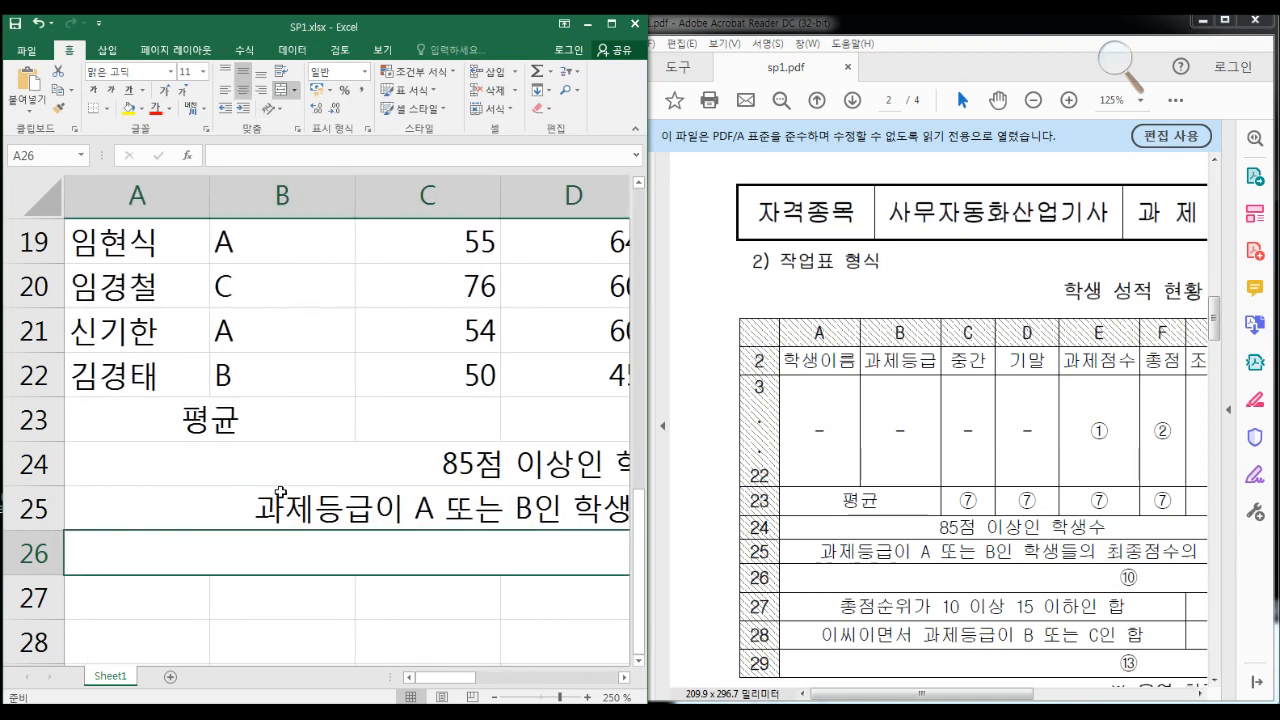
# Enter the row label 총점순위가 10 이상 15 이하인 합 in cell A27
pyautogui.press('Return')
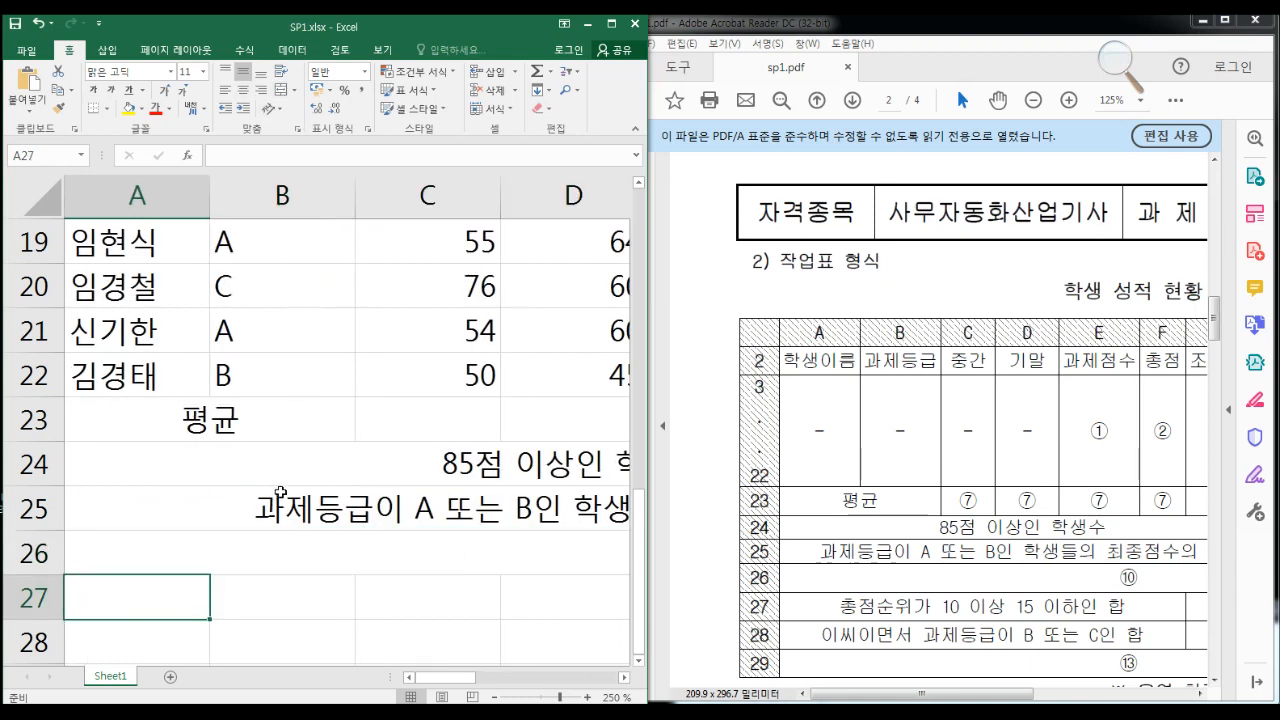
pyautogui.write('총')
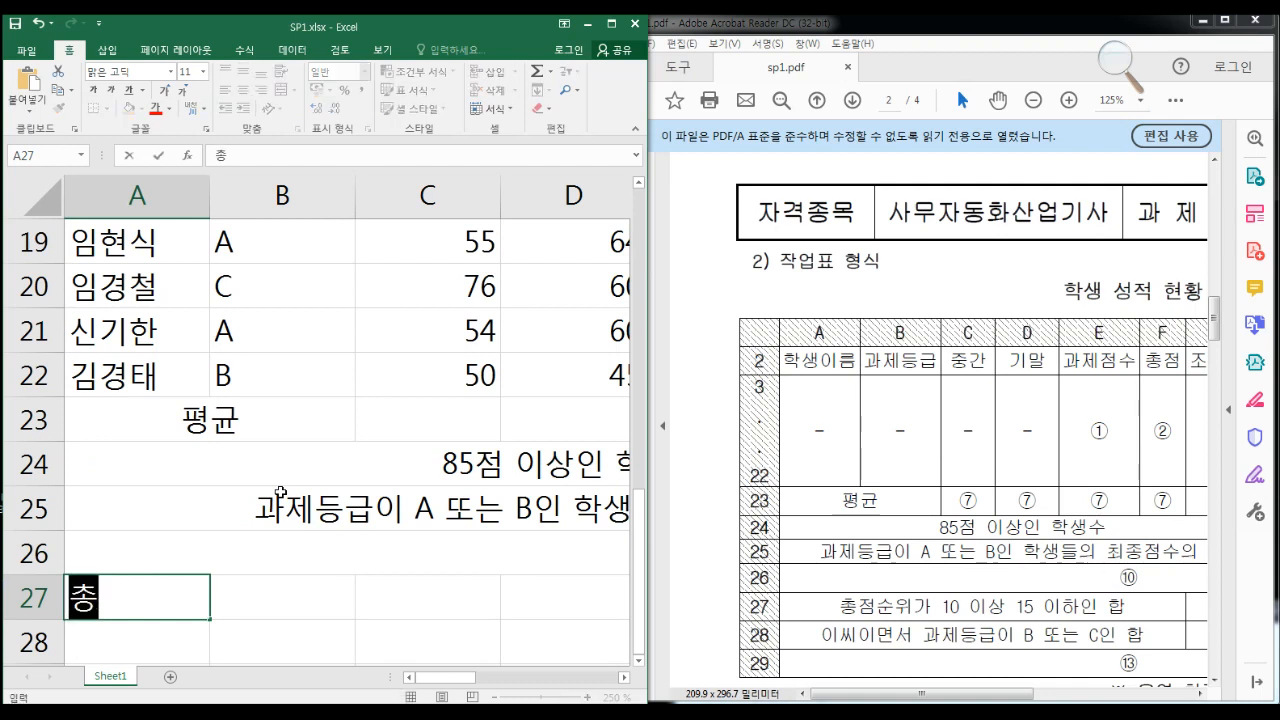
pyautogui.write('점순위가 10')
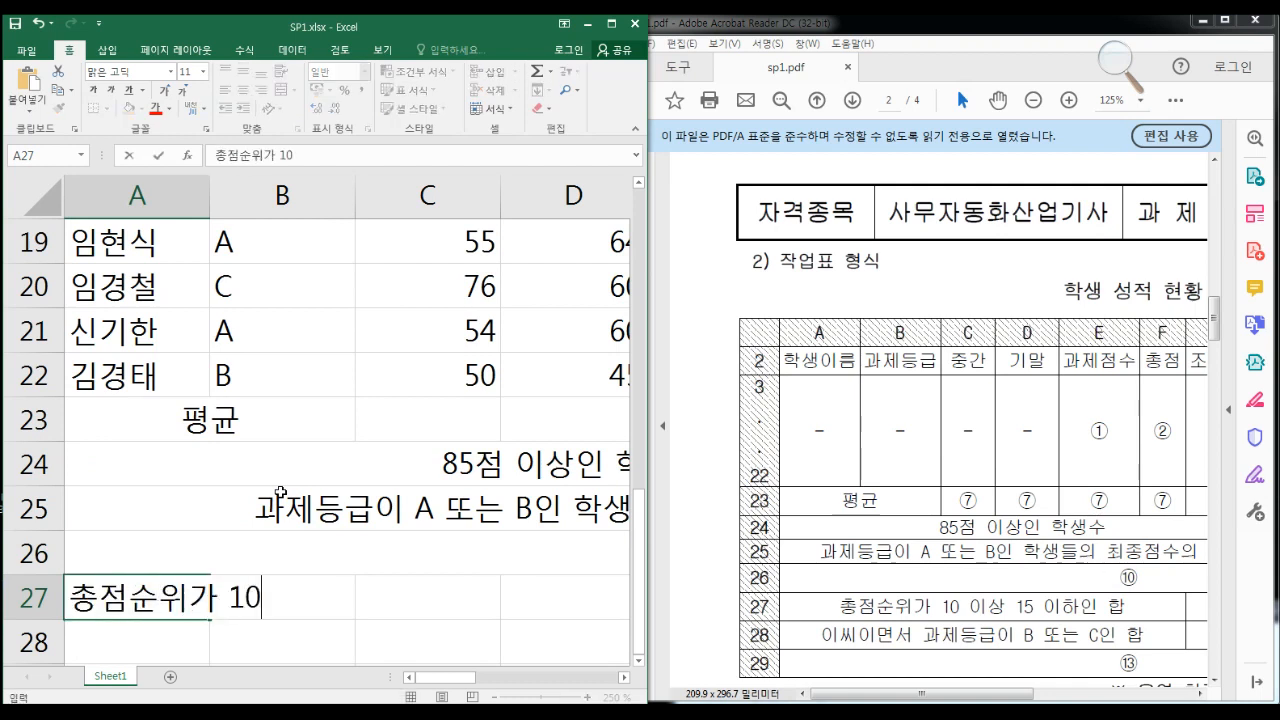
pyautogui.write(' 이상 15 이하인 합')
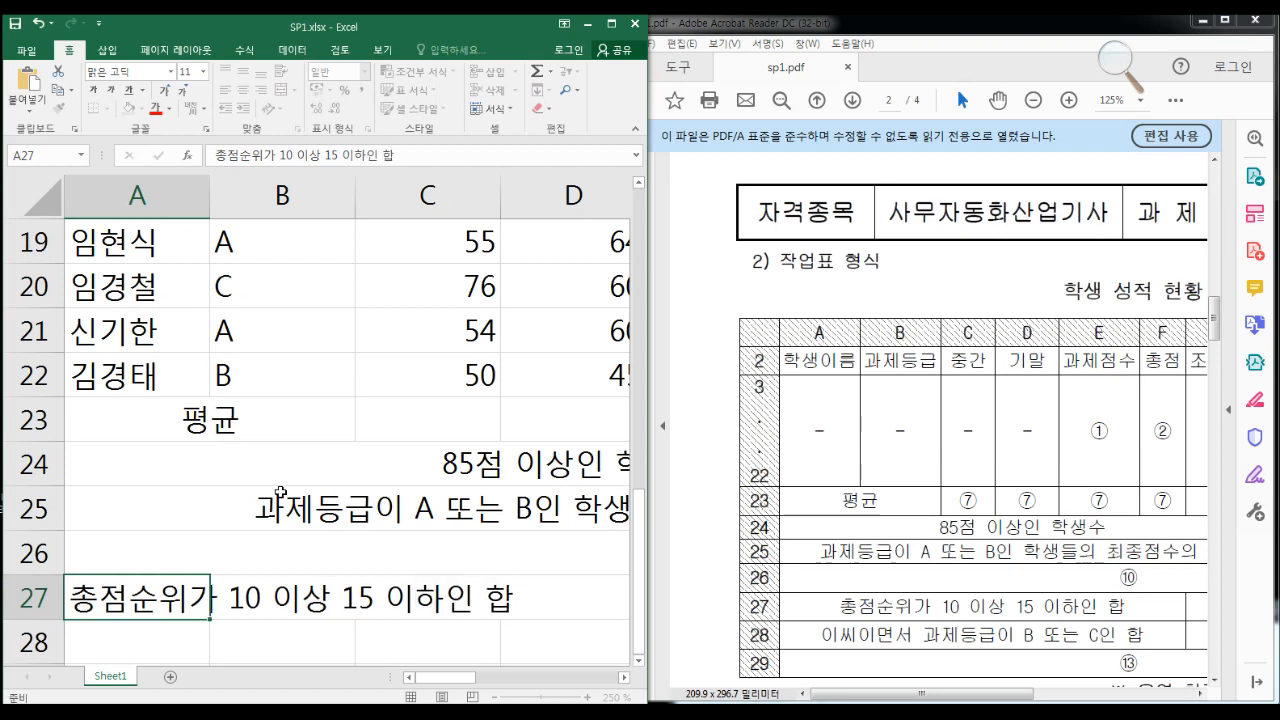
pyautogui.press('Return')
# Merge and center the A27 label across cells A27:F27, following the PDF work table
pyautogui.press('Up')
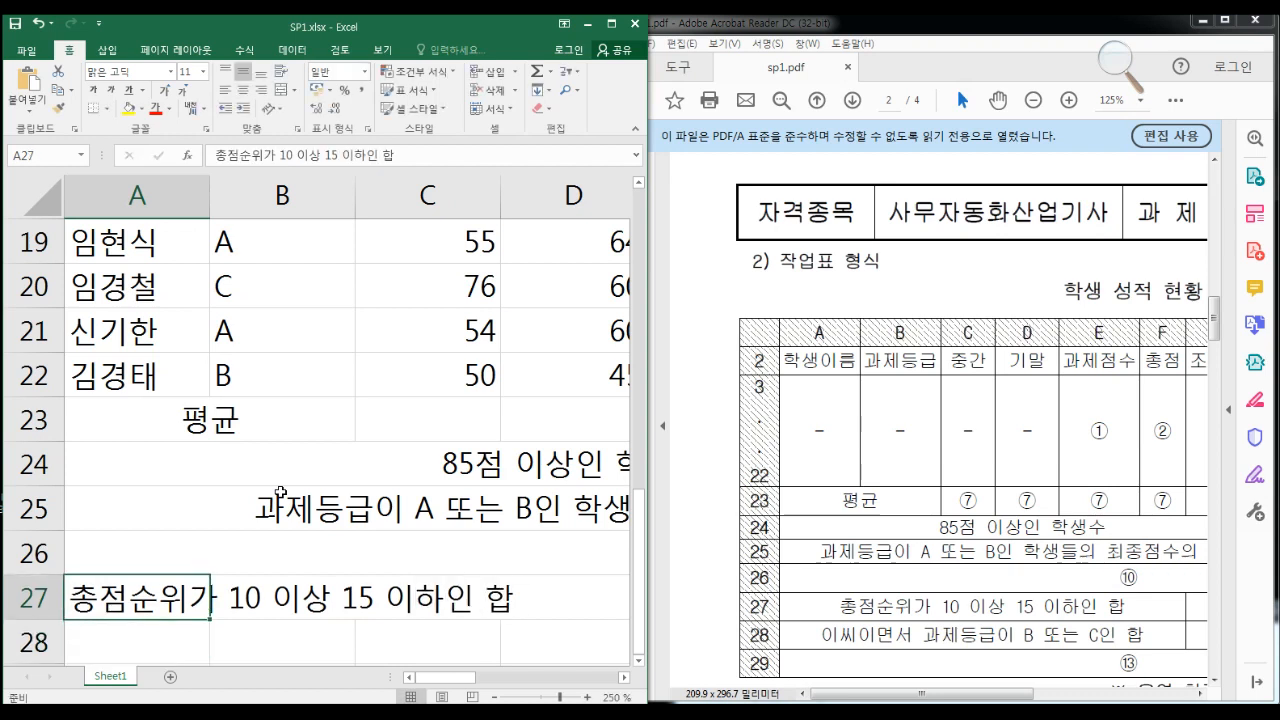
pyautogui.hotkey('shift', 'Right')
pyautogui.hotkey('shift', 'Right')
pyautogui.hotkey('shift', 'Right')
pyautogui.hotkey('shift', 'Right')
pyautogui.hotkey('shift', 'Right')
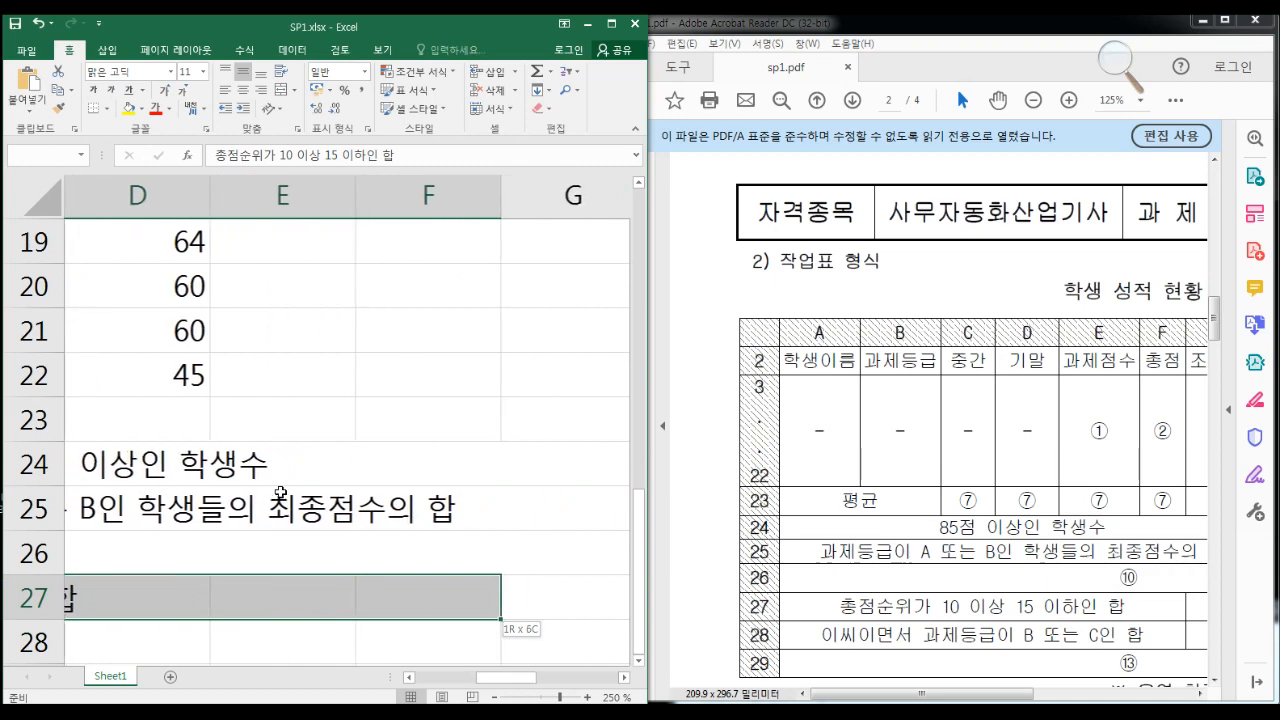
pyautogui.click(283, 89)
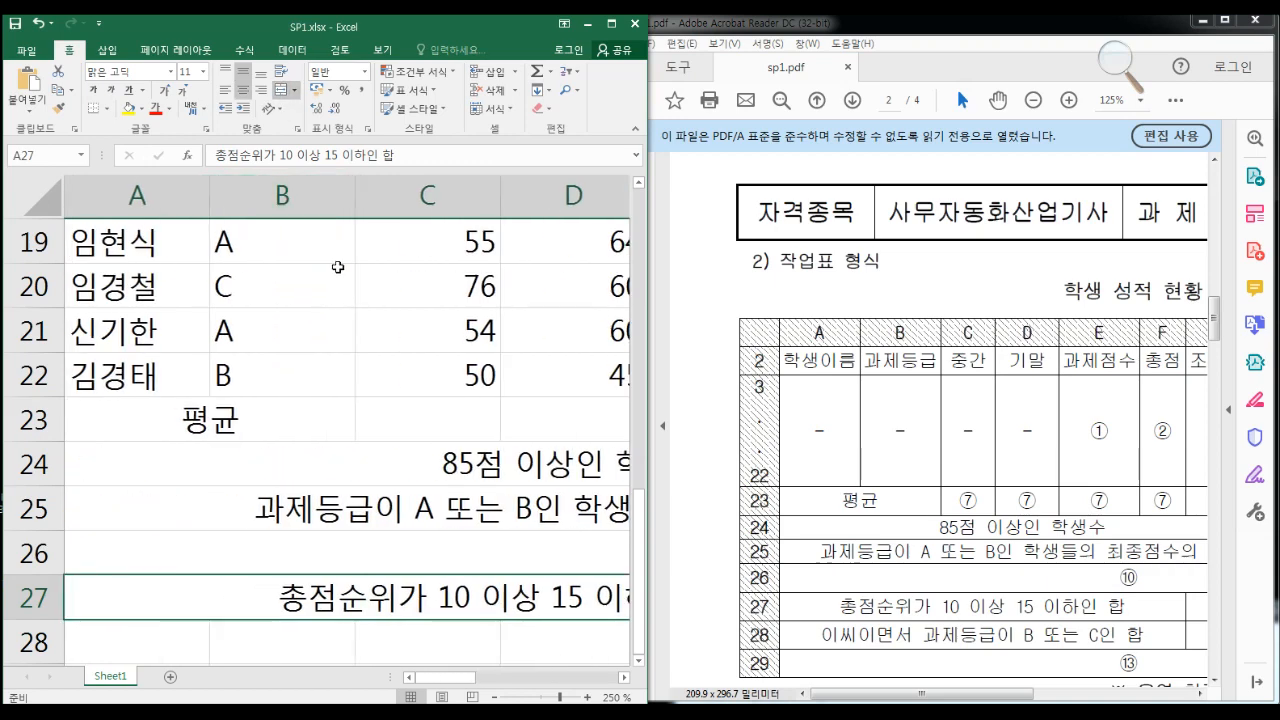
# Enter the row label 이씨이면서 과제등급이 B 또는 C인 합 in cell A28
pyautogui.press('Down')
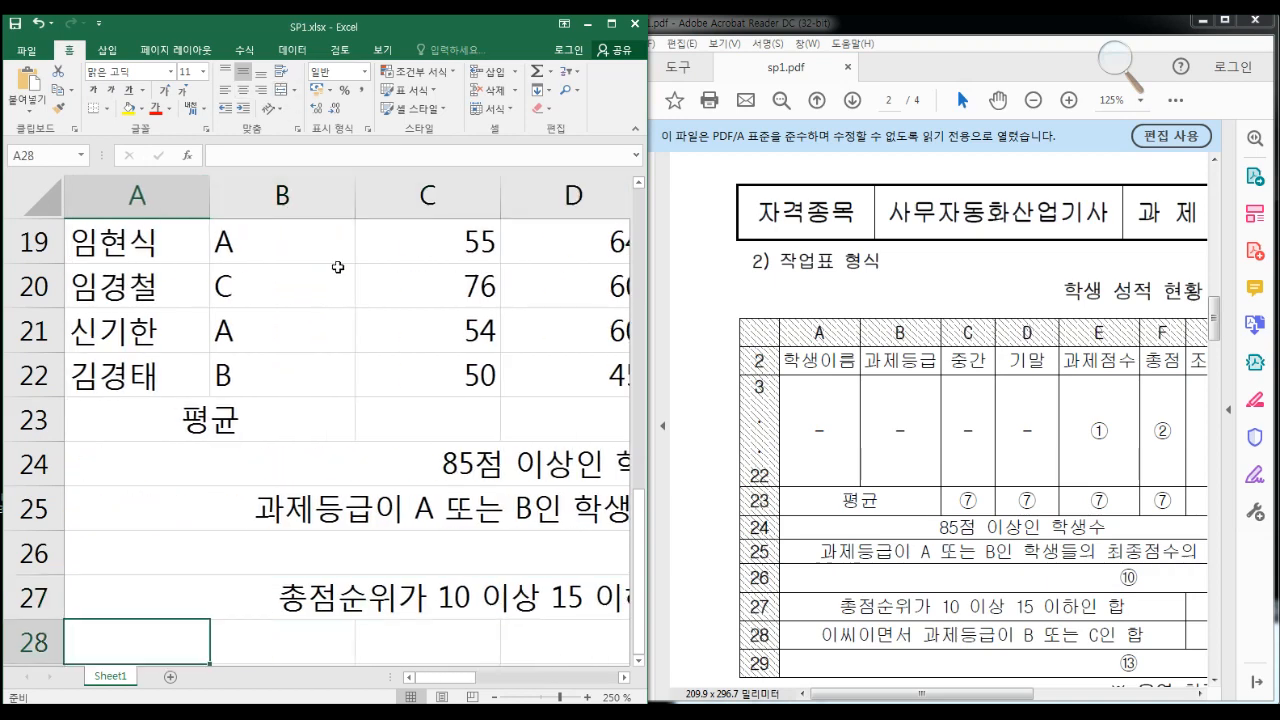
pyautogui.write('이씨이')
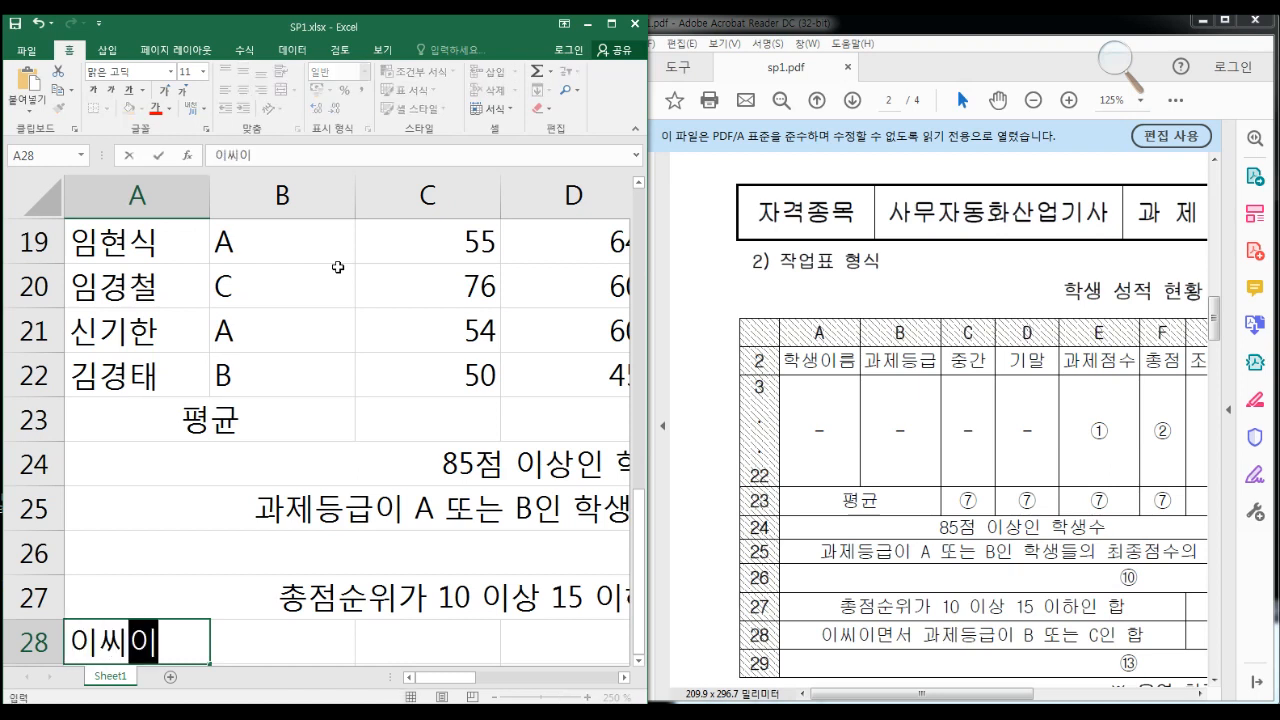
pyautogui.write('면서 과제드윽ㅂ')
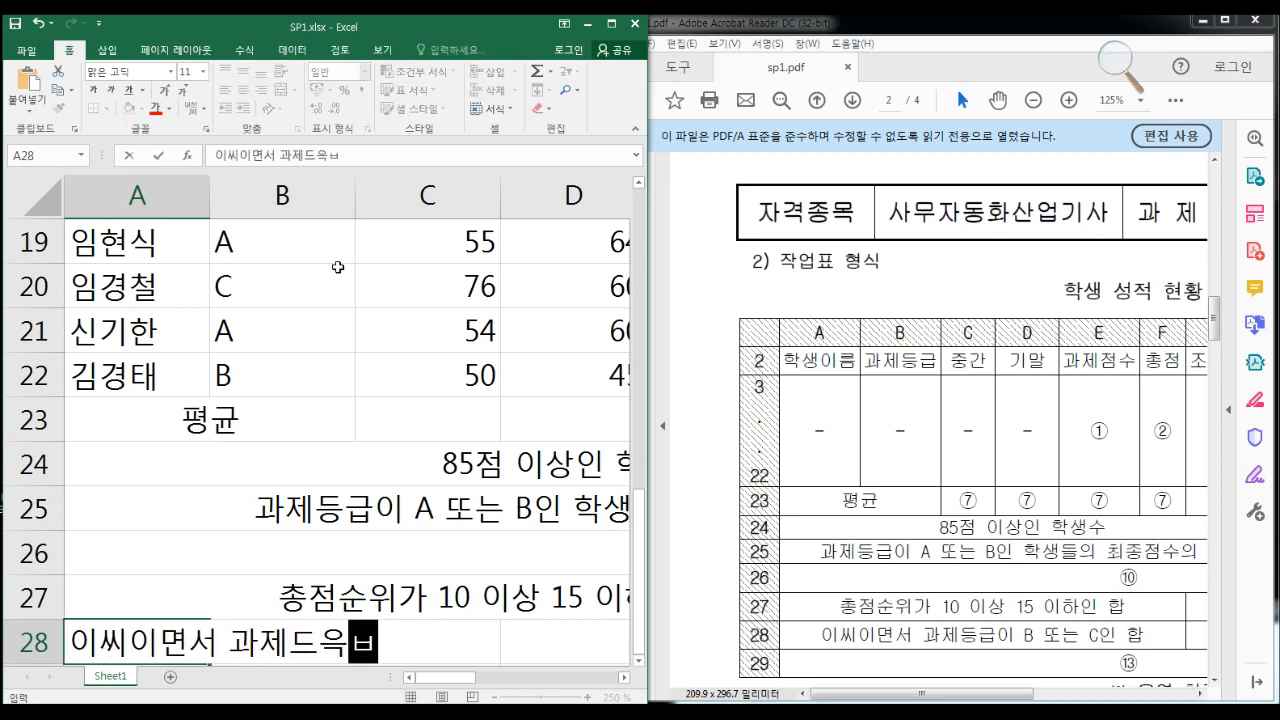
pyautogui.press('BackSpace')
pyautogui.press('BackSpace')
pyautogui.press('BackSpace')
pyautogui.write('등급이 ')
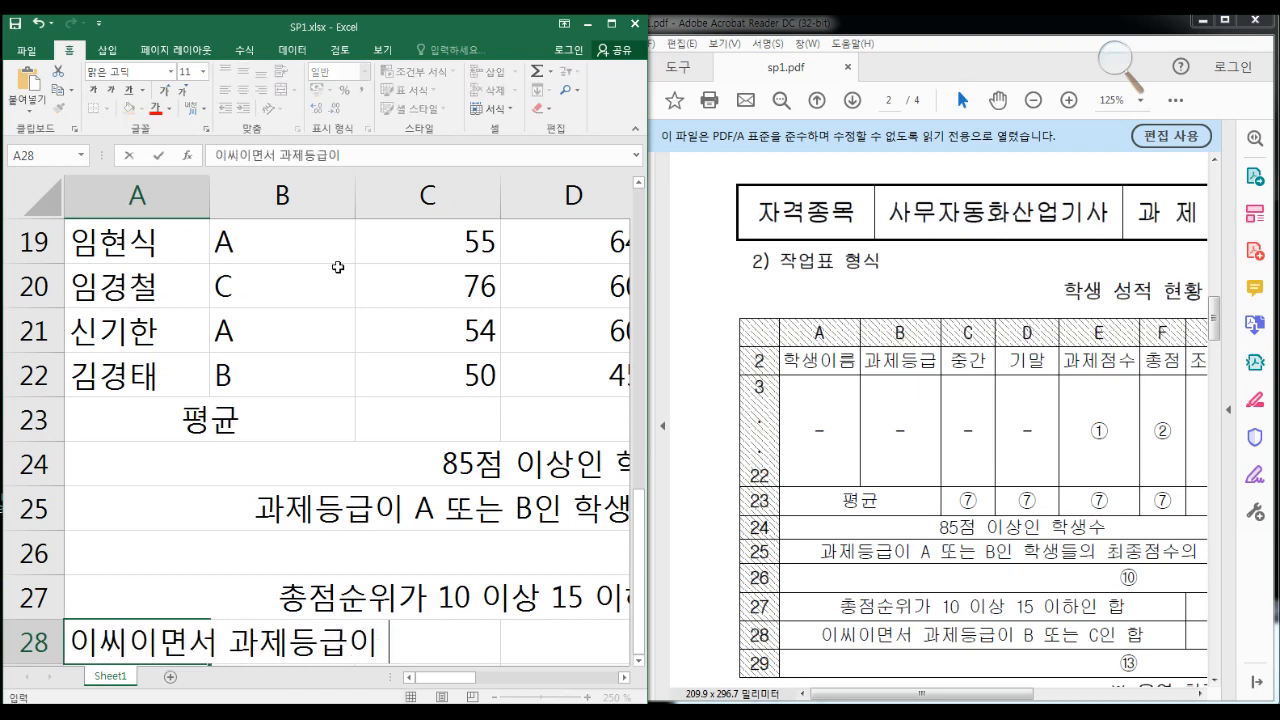
pyautogui.write('B 또느는 ㅊ')
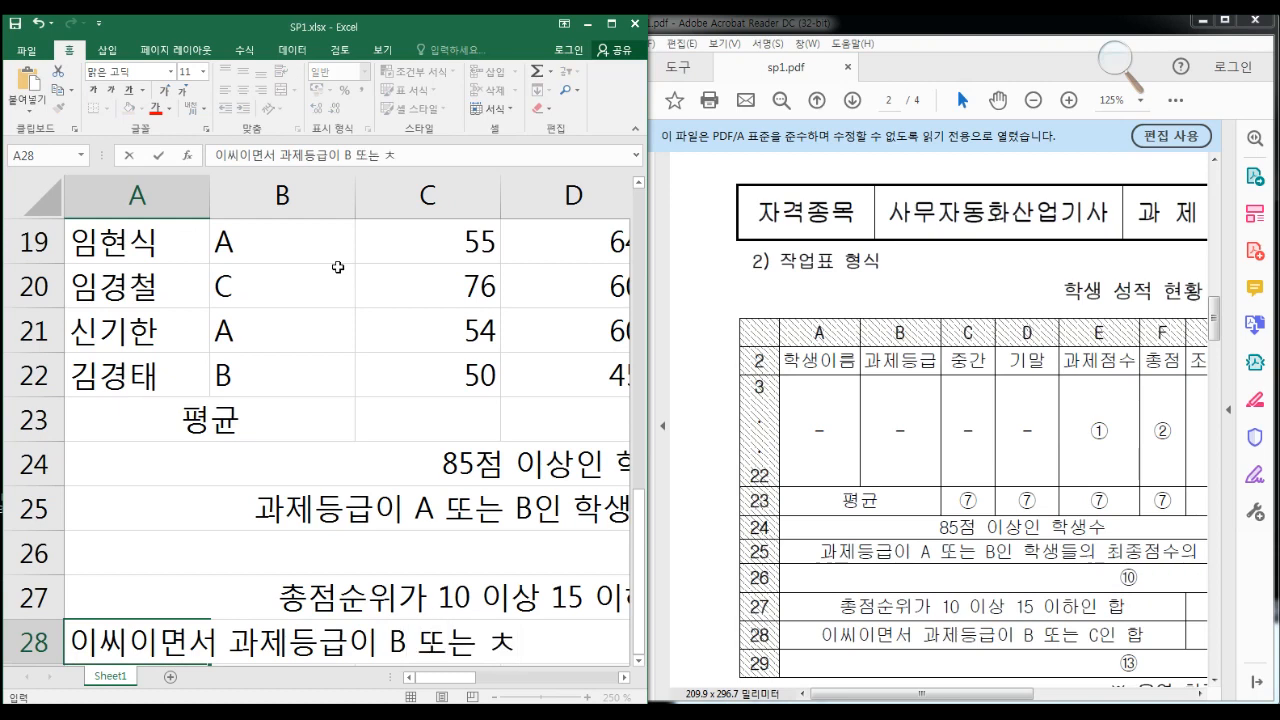
pyautogui.press('BackSpace')
pyautogui.write('C인 합')
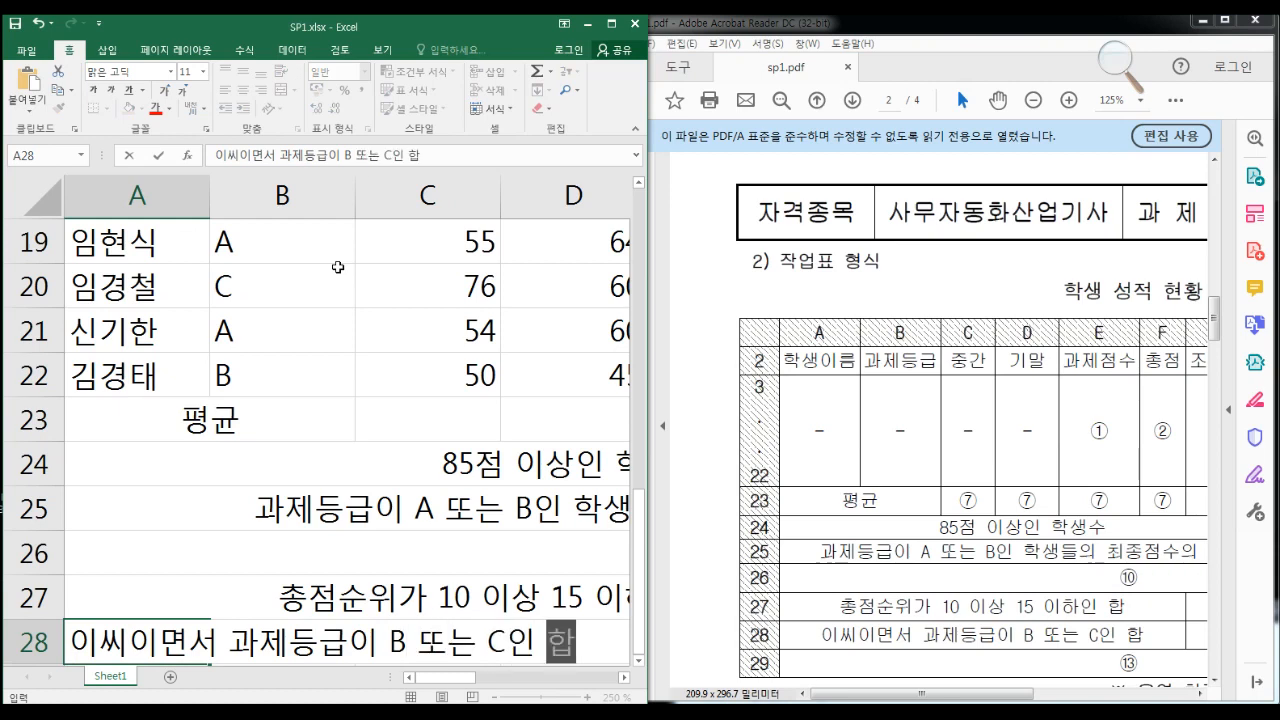
pyautogui.press('Right')
pyautogui.press('Left')
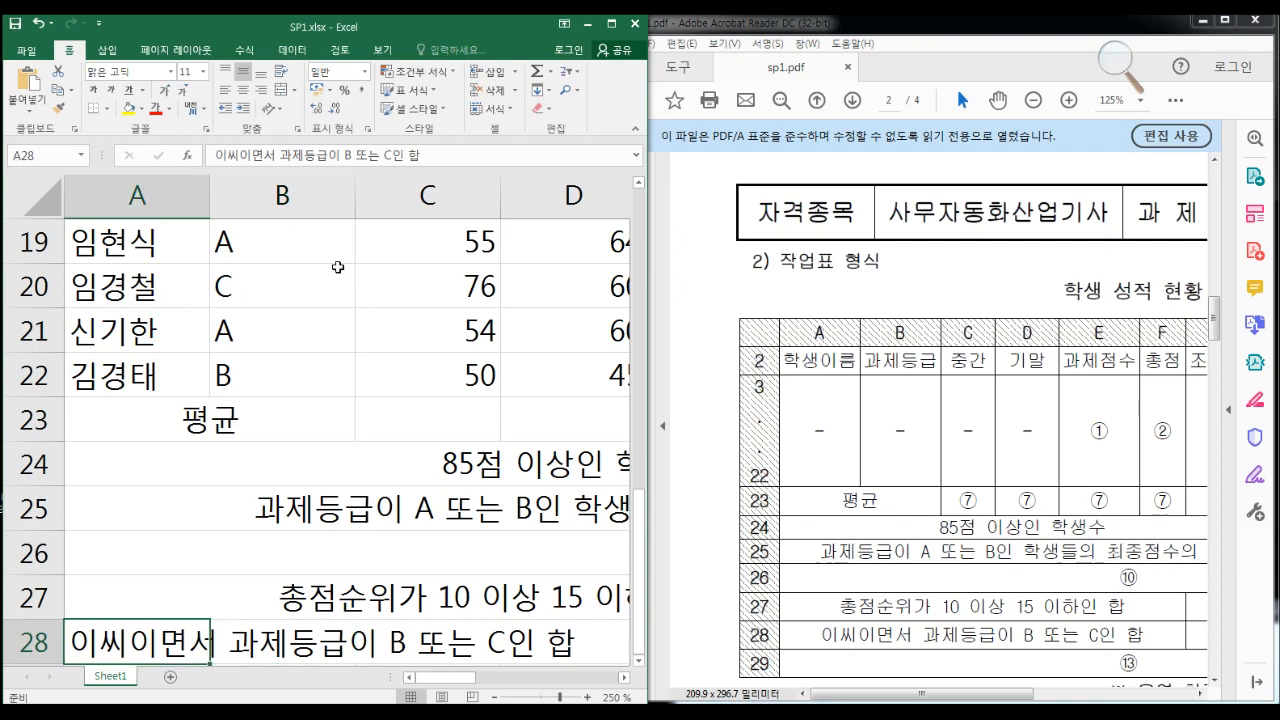
# Merge and center the A28 label across cells A28:F28
pyautogui.hotkey('shift', 'Right')
pyautogui.hotkey('shift', 'Right')
pyautogui.hotkey('shift', 'Right')
pyautogui.hotkey('shift', 'Right')
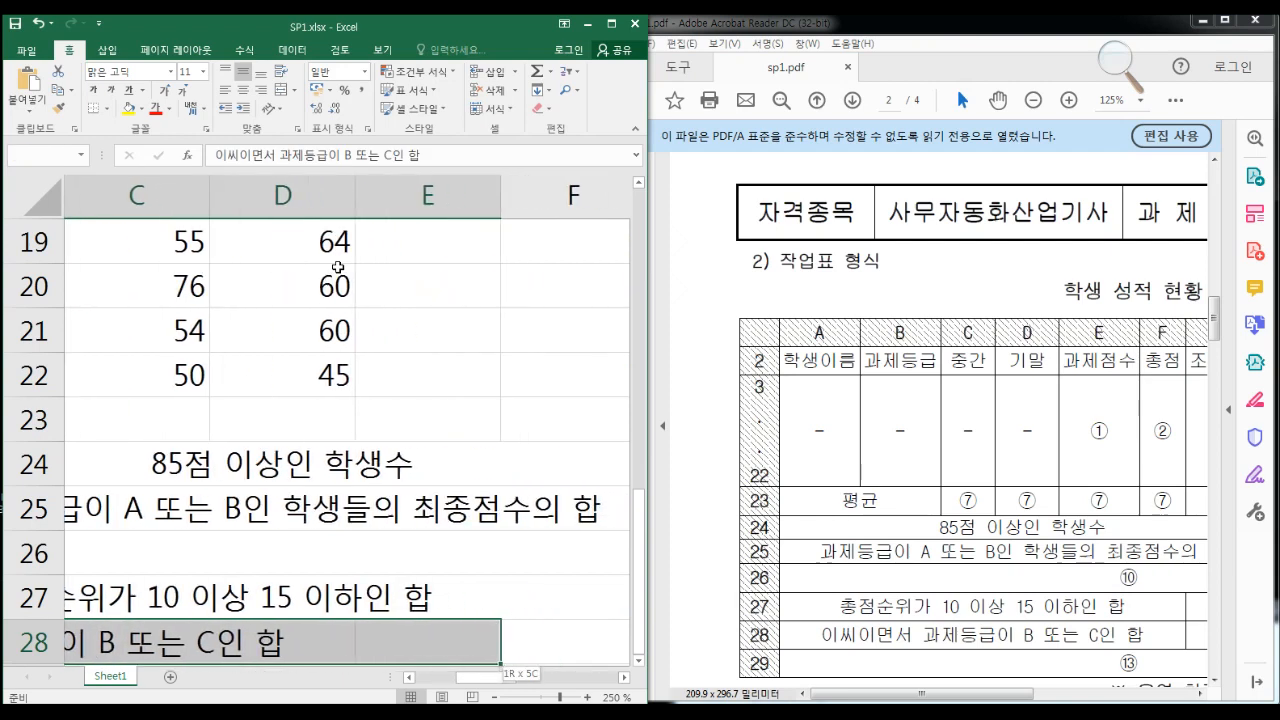
pyautogui.hotkey('shift', 'Right')
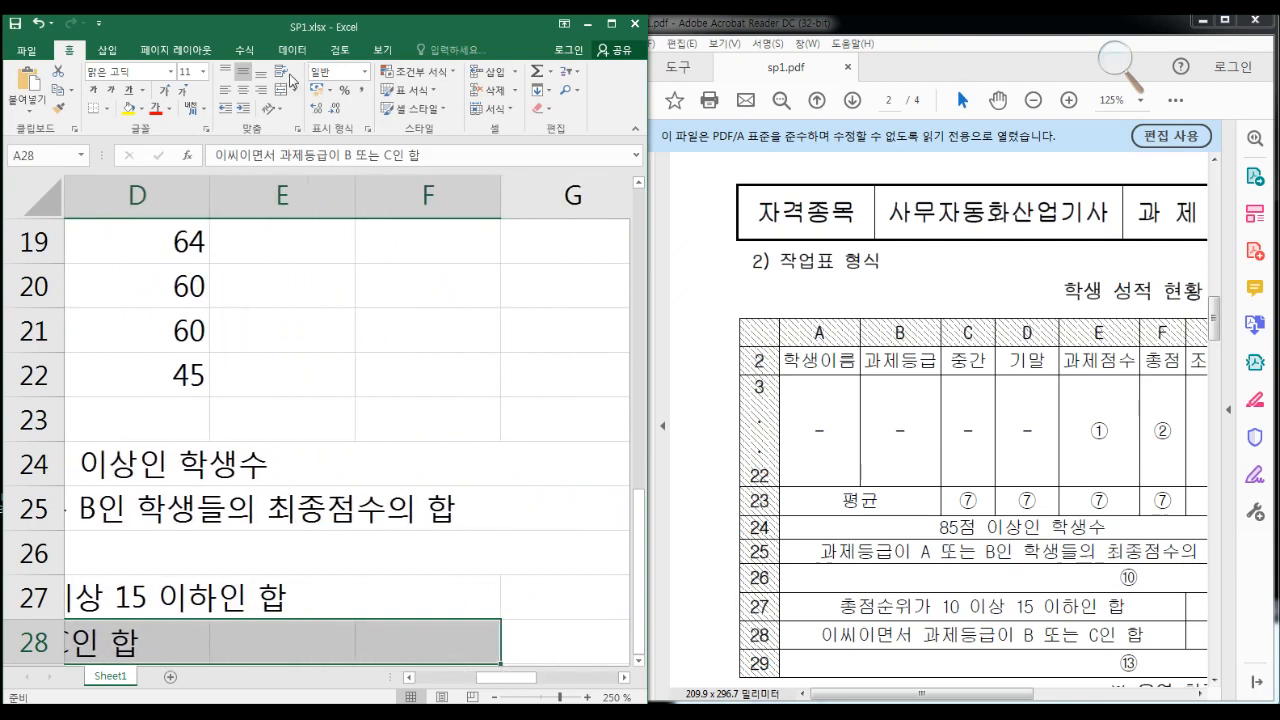
pyautogui.click(282, 89)
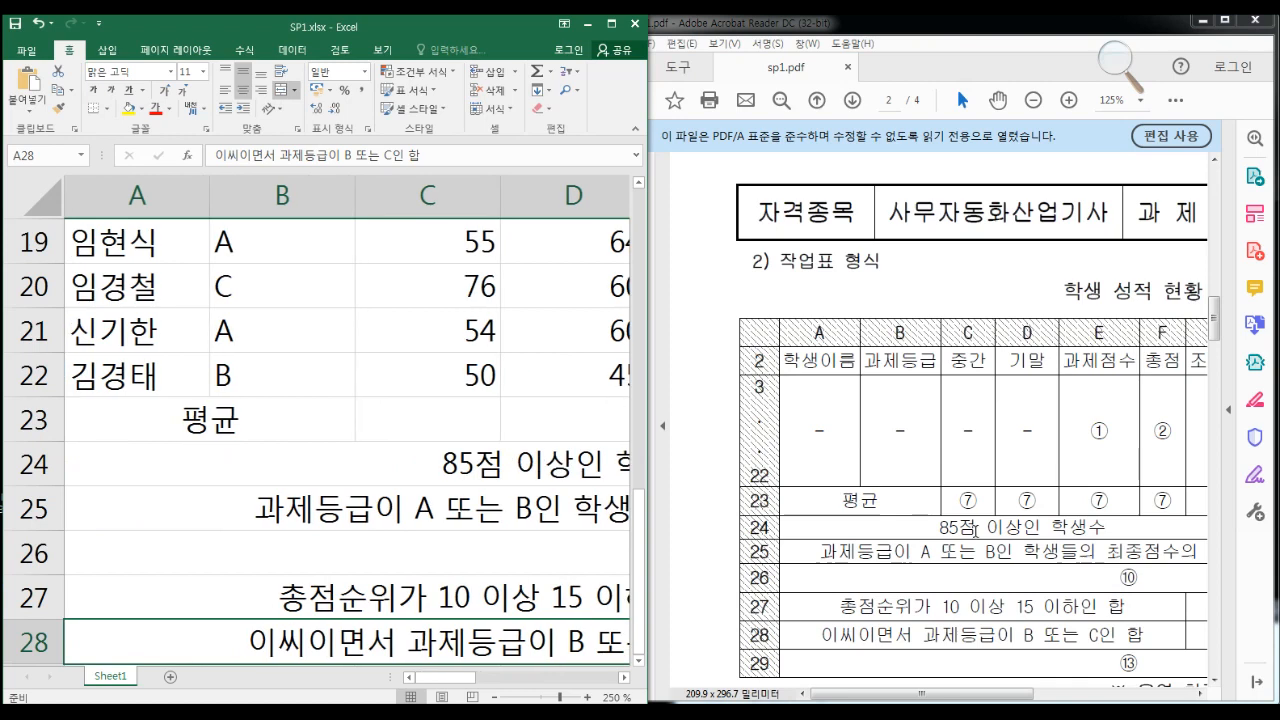
# Copy the empty merged row A26 to A29 for item ⑬ of the PDF work table
pyautogui.click(1214, 680)
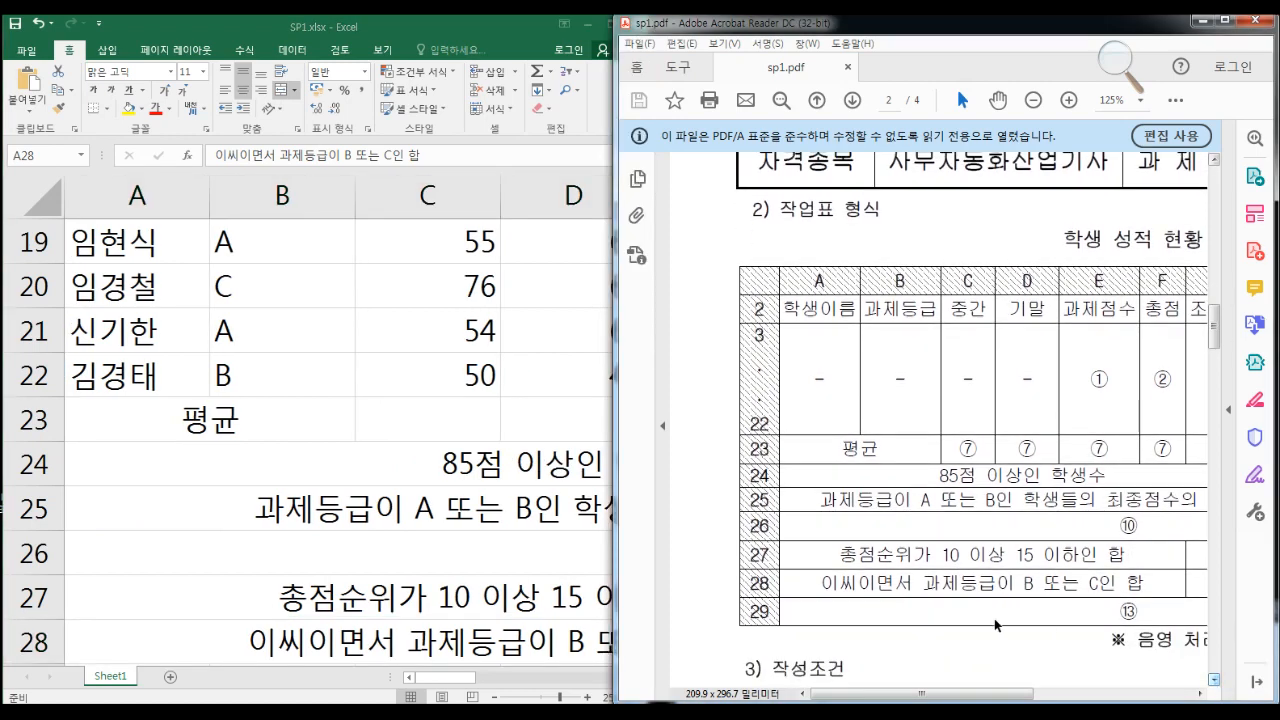
pyautogui.click(244, 562)
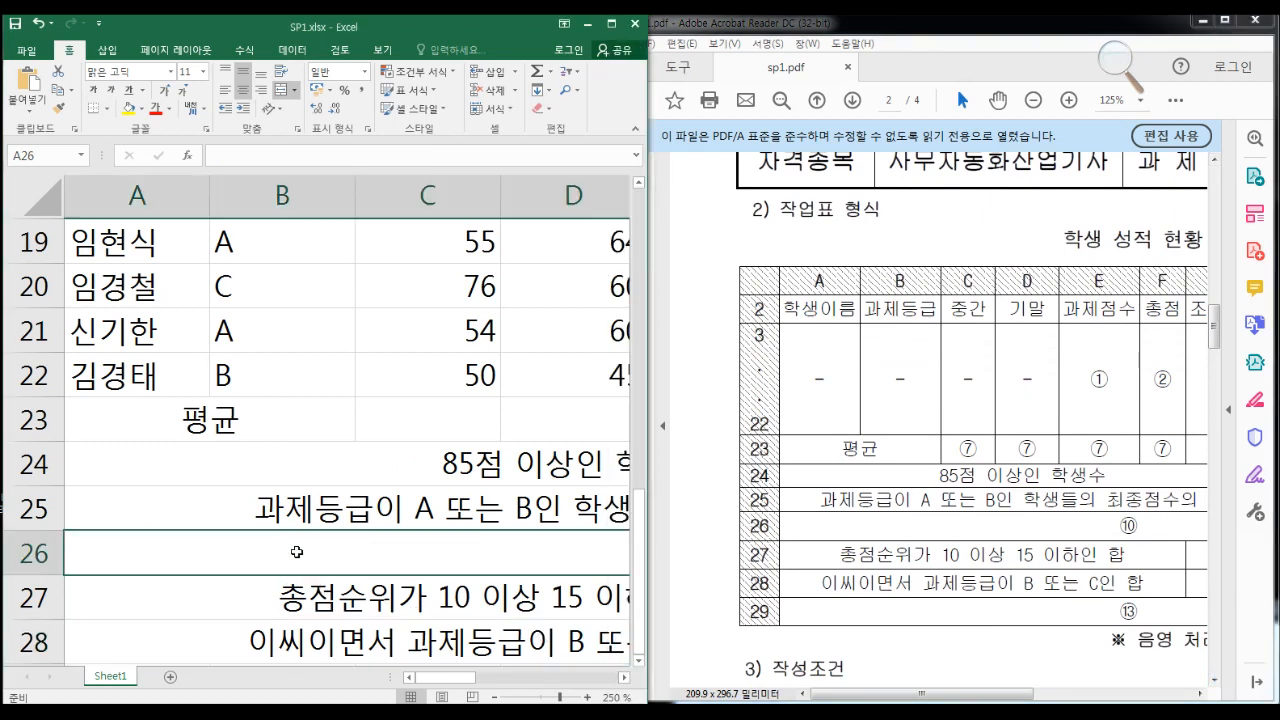
pyautogui.hotkey('ctrl', 'c')
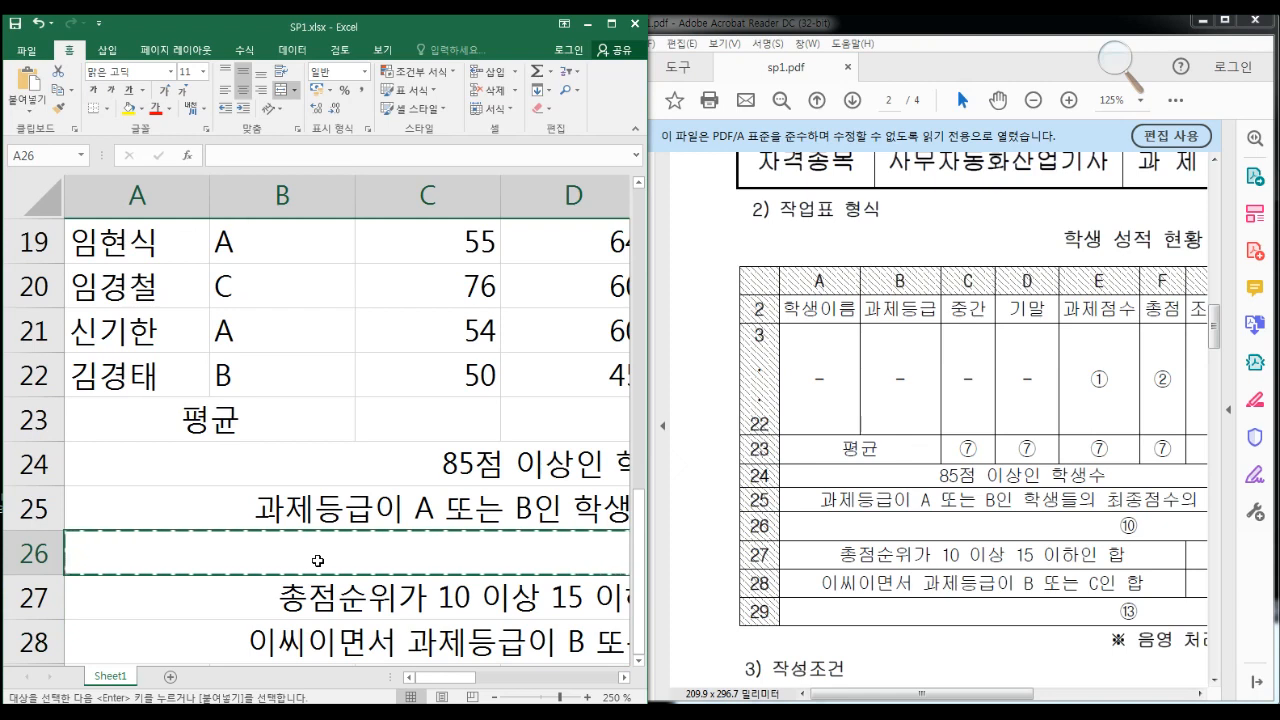
pyautogui.press('Down')
pyautogui.press('Down')
pyautogui.press('Down')
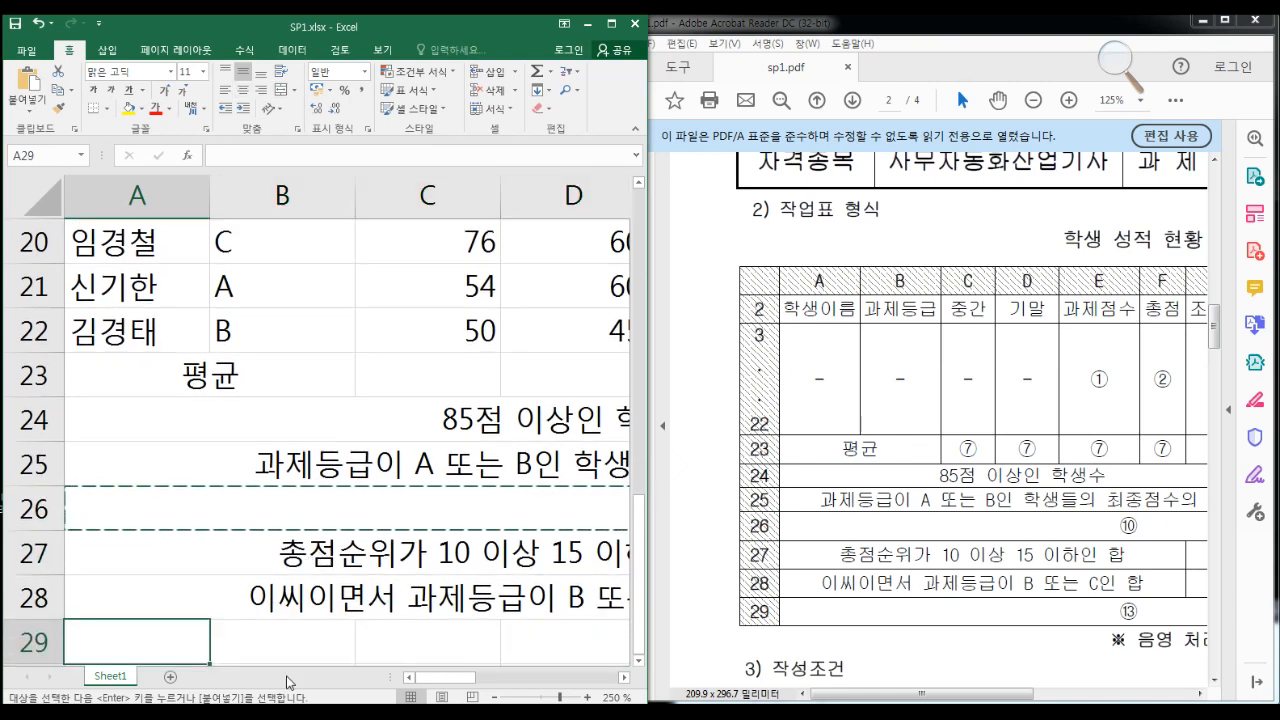
pyautogui.hotkey('ctrl', 'v')
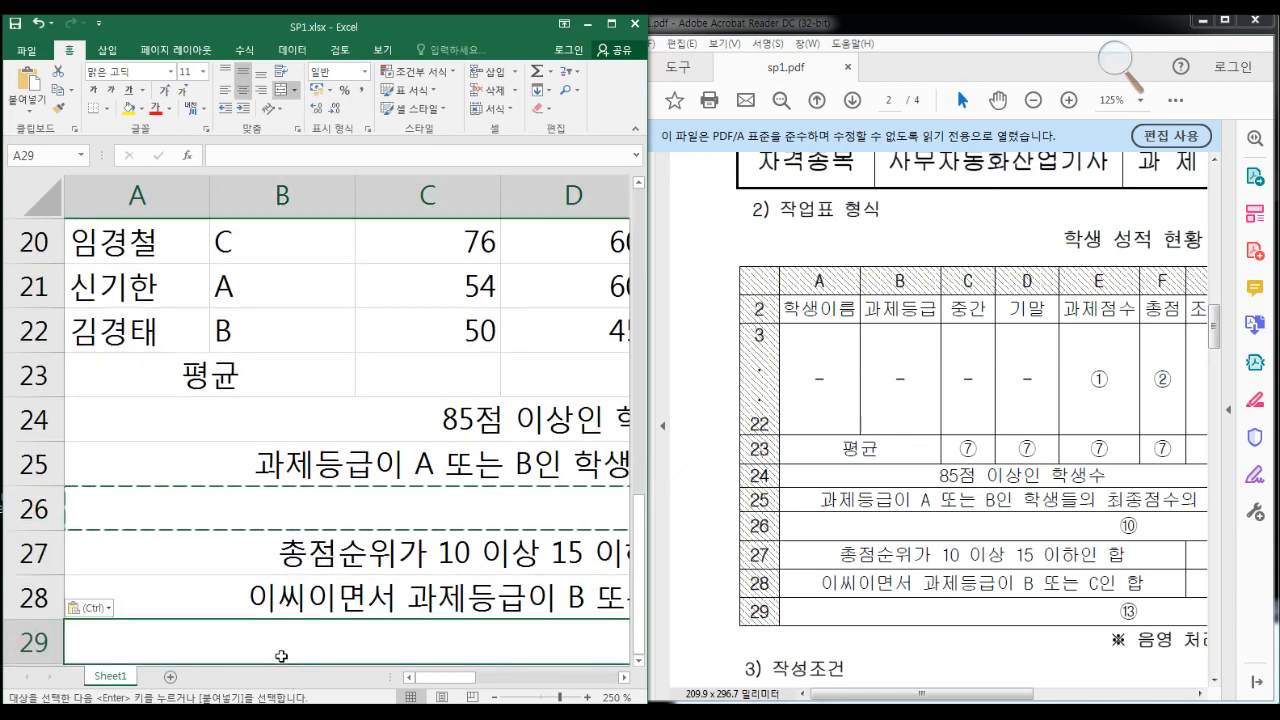
pyautogui.press('Escape')
pyautogui.moveTo(447, 679); pyautogui.dragTo(325, 686)
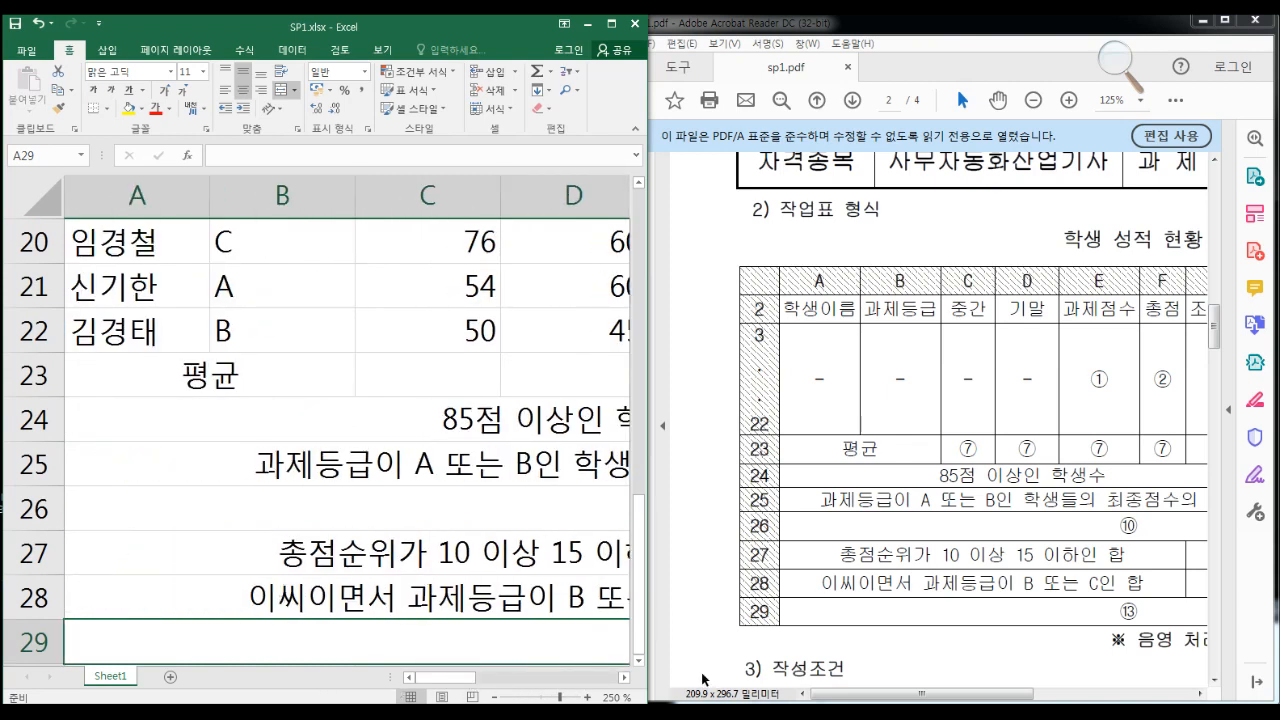
# Check the PDF's formatting conditions and work table title, and enter the title 학생 성적 현황 in cell A1
pyautogui.moveTo(1214, 682); pyautogui.dragTo(1215, 684)
pyautogui.click(1214, 679)
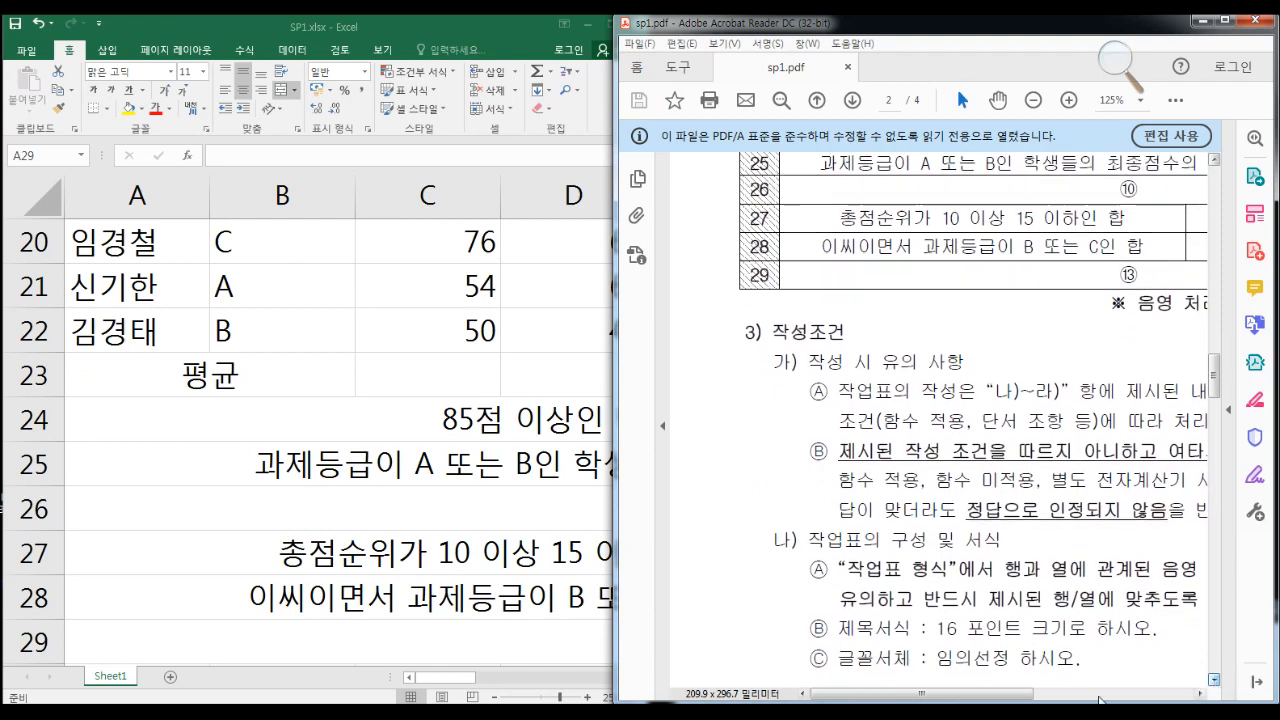
pyautogui.moveTo(999, 699); pyautogui.dragTo(1037, 700)
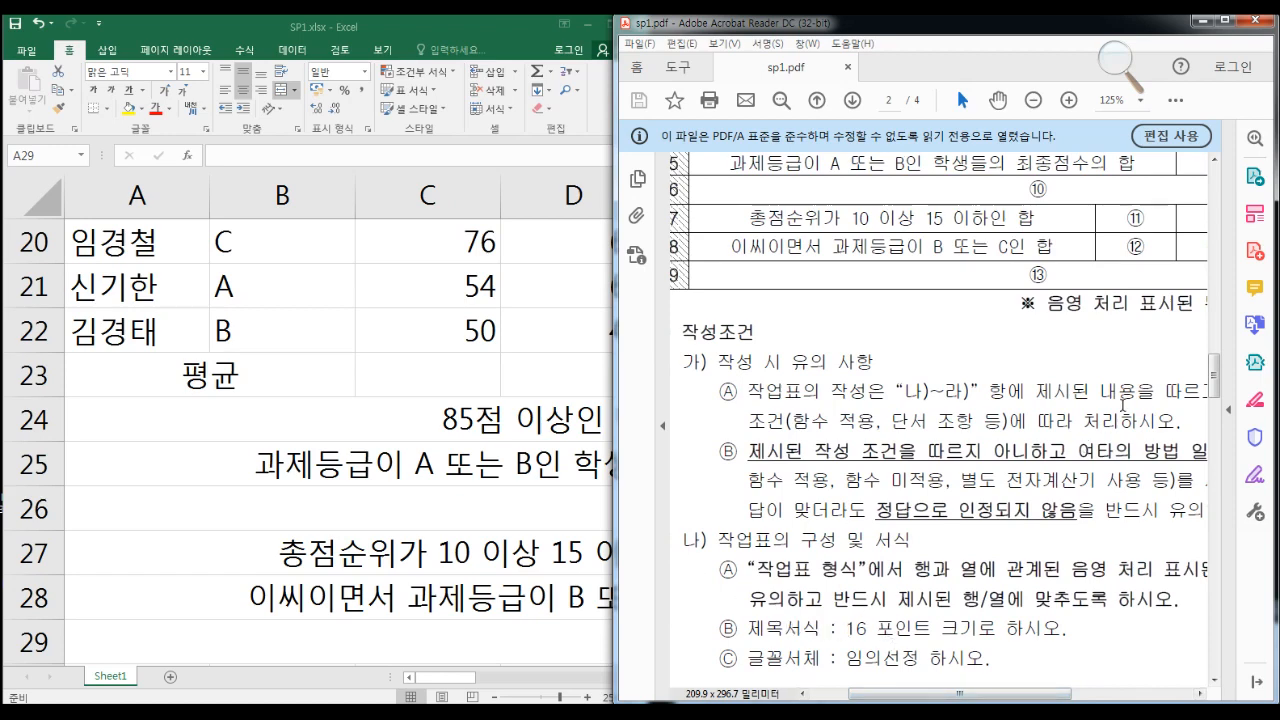
pyautogui.moveTo(1215, 372); pyautogui.dragTo(1217, 327)
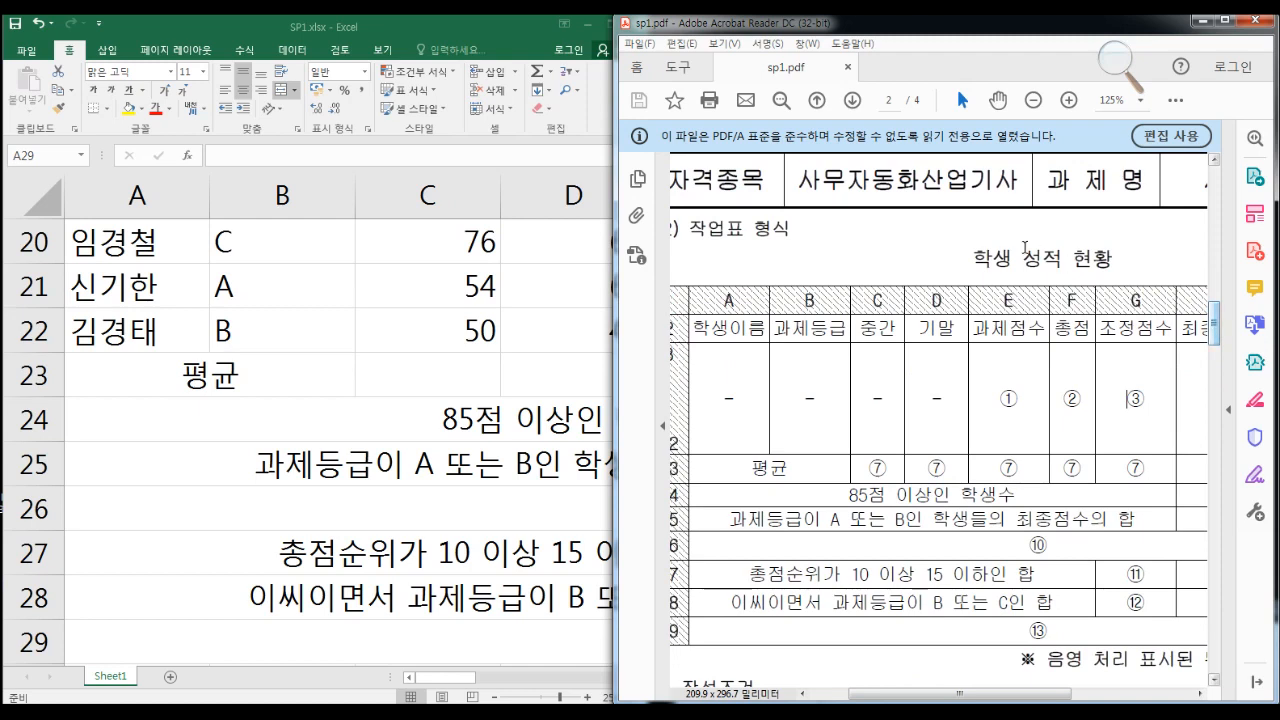
pyautogui.click(455, 676)
pyautogui.moveTo(640, 575); pyautogui.dragTo(630, 235)
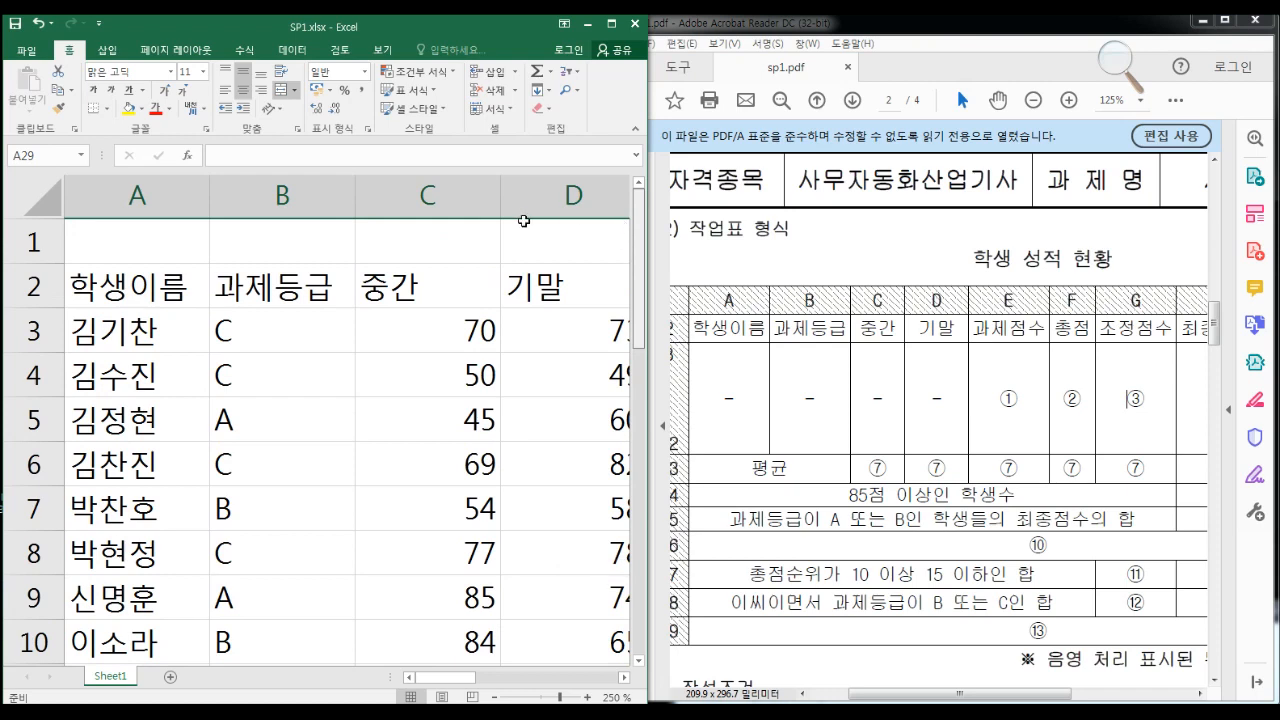
pyautogui.click(160, 251)
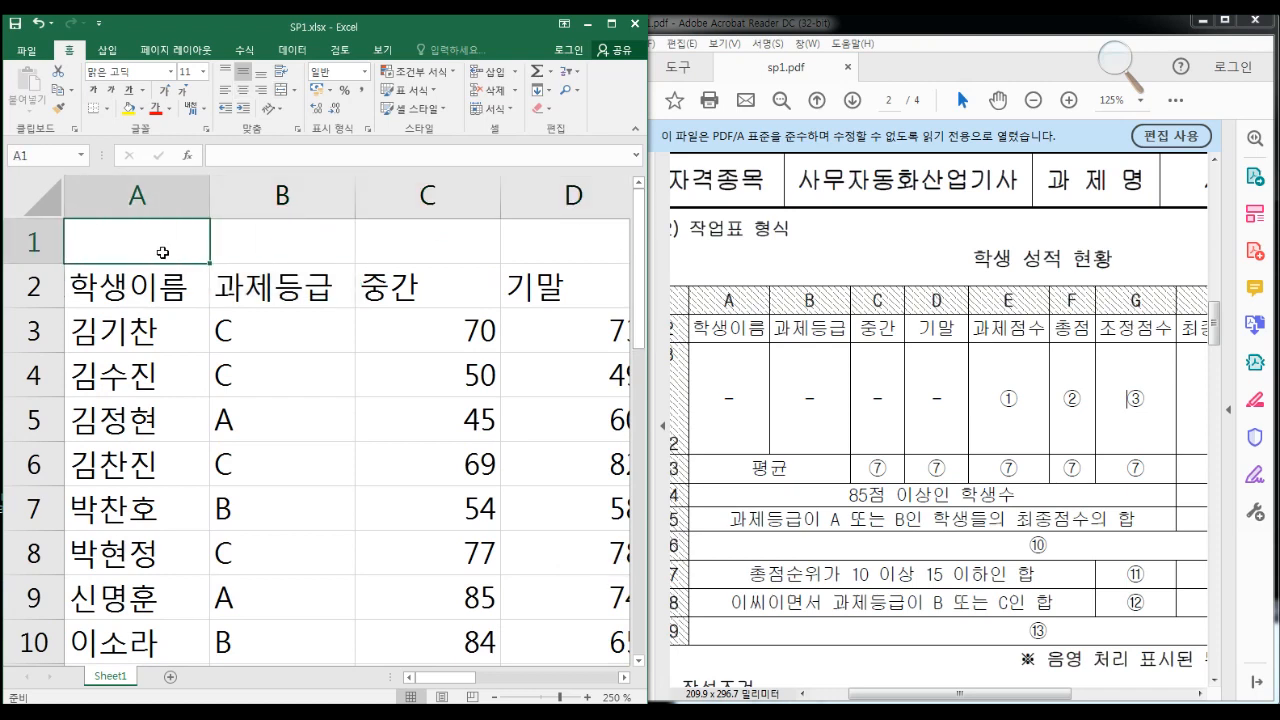
pyautogui.write('학생 성적')
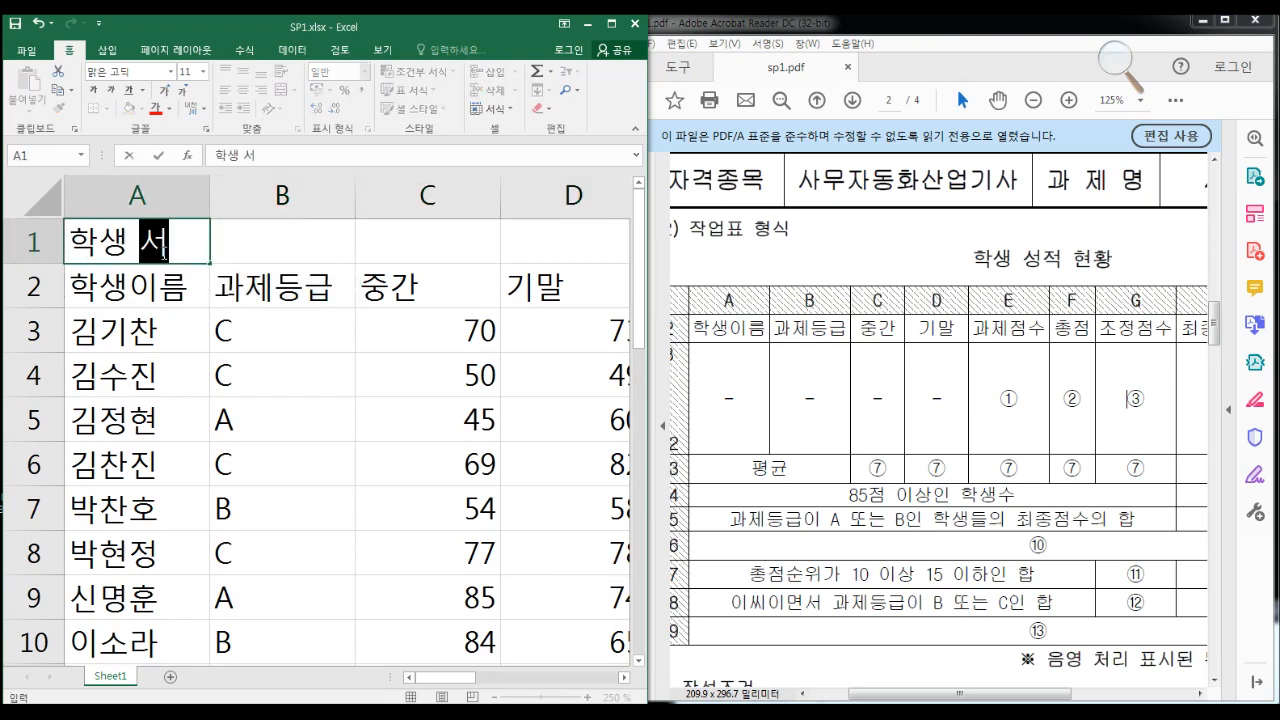
pyautogui.write(' 현황')
pyautogui.press('Return')
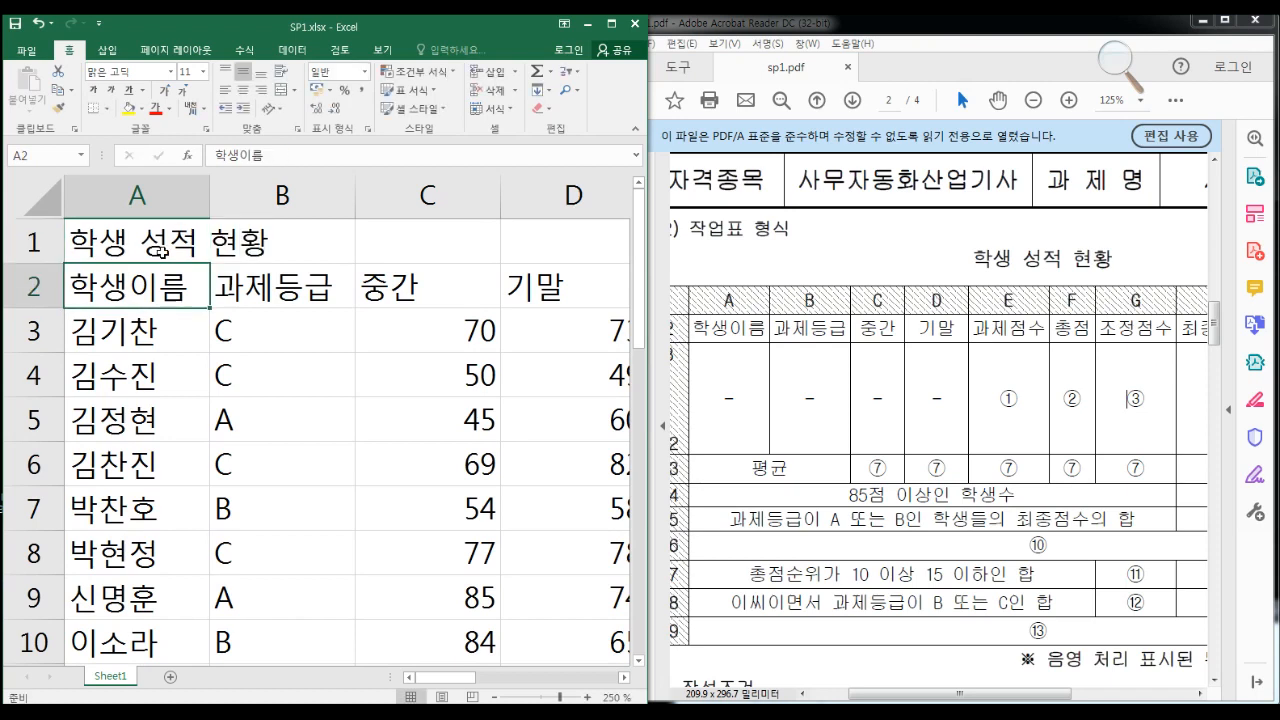
# Merge and center the title across cells A1:J1
pyautogui.click(160, 251)
pyautogui.hotkey('shift', 'Right')
pyautogui.hotkey('shift', 'Right')
pyautogui.hotkey('shift', 'Right')
pyautogui.hotkey('shift', 'Right')
pyautogui.hotkey('shift', 'Right')
pyautogui.hotkey('shift', 'Right')
pyautogui.hotkey('shift', 'Right')
pyautogui.hotkey('shift', 'Right')
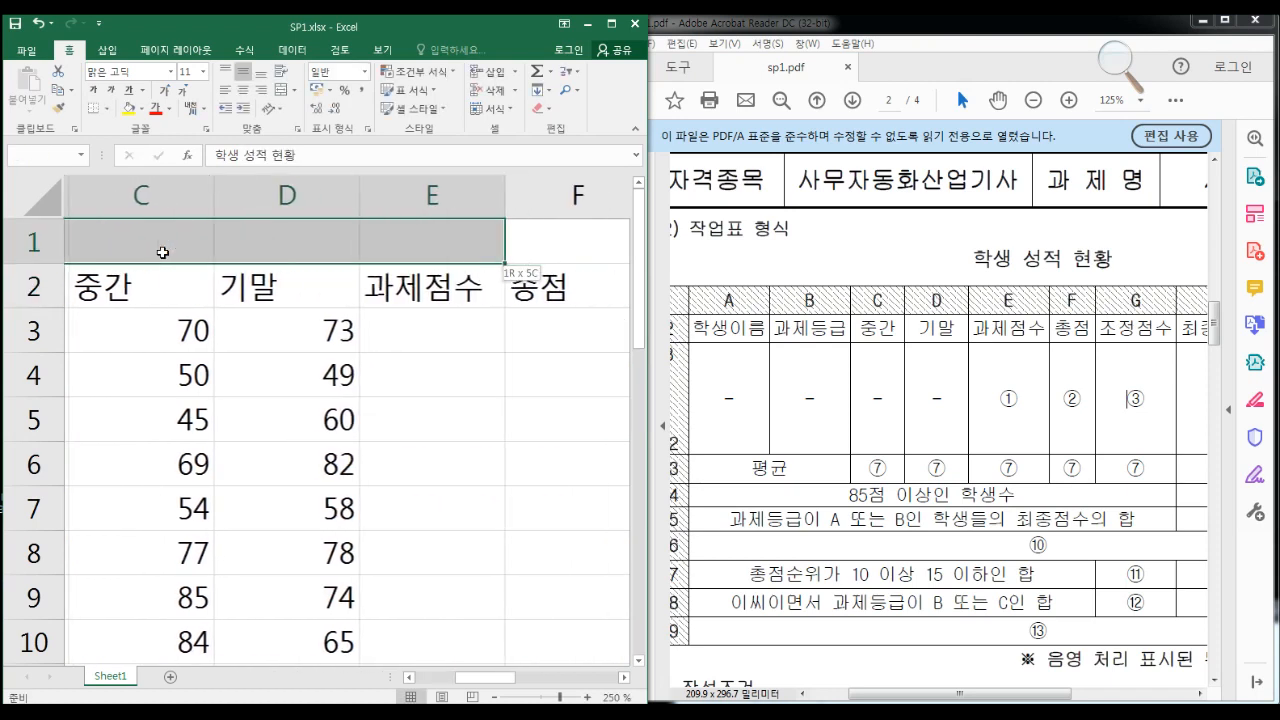
pyautogui.hotkey('shift', 'Right')
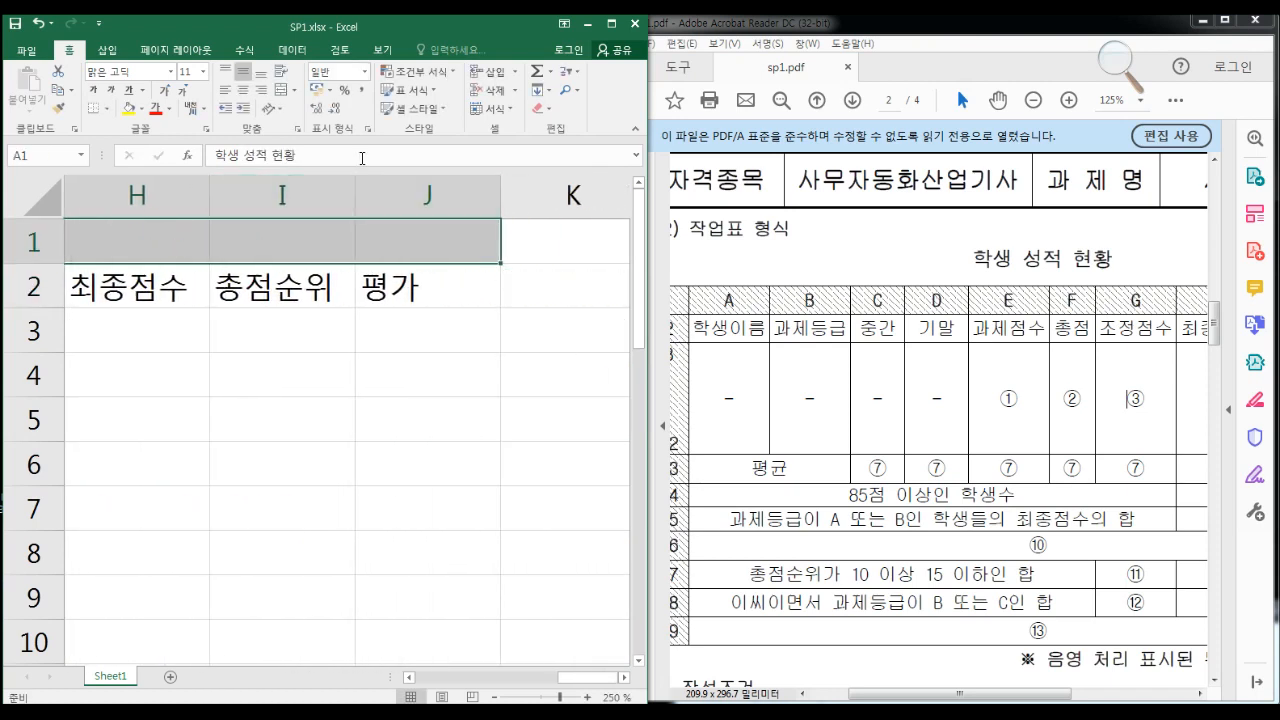
pyautogui.click(282, 95)
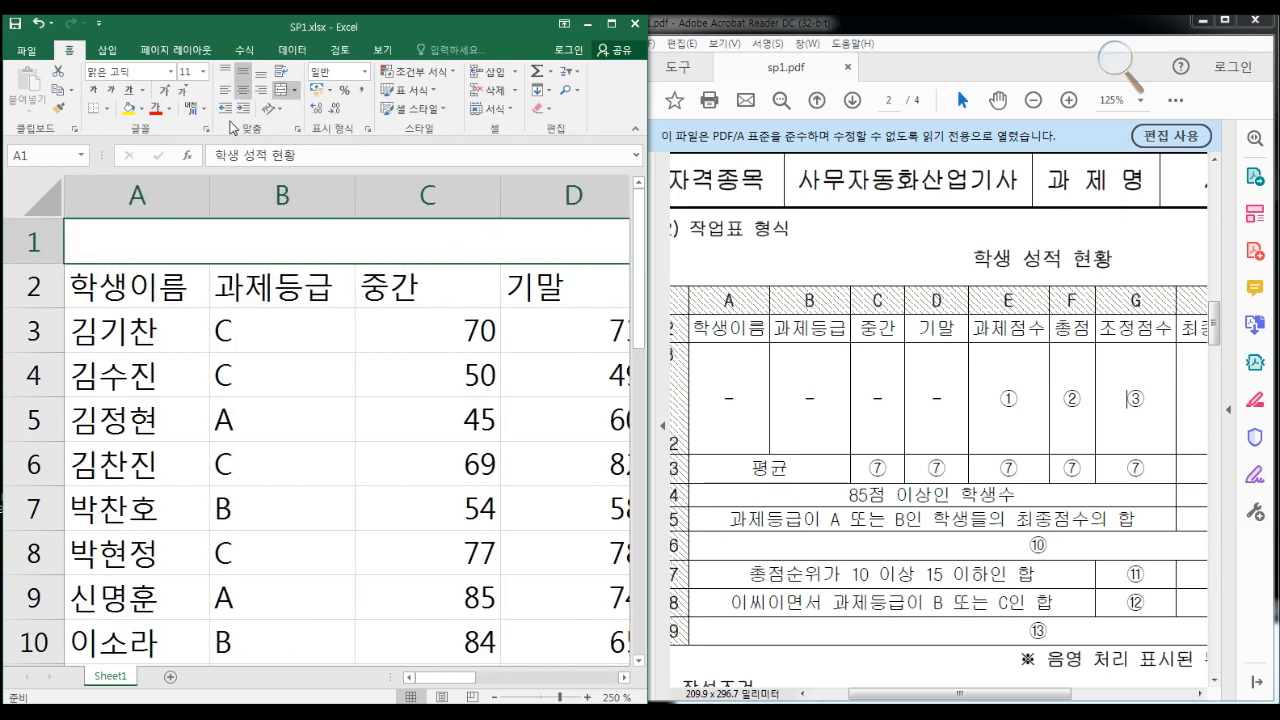
# Set the title's font size to 16 and check how it looks across the merged row 1
pyautogui.click(197, 72)
pyautogui.write('16')
pyautogui.press('Return')
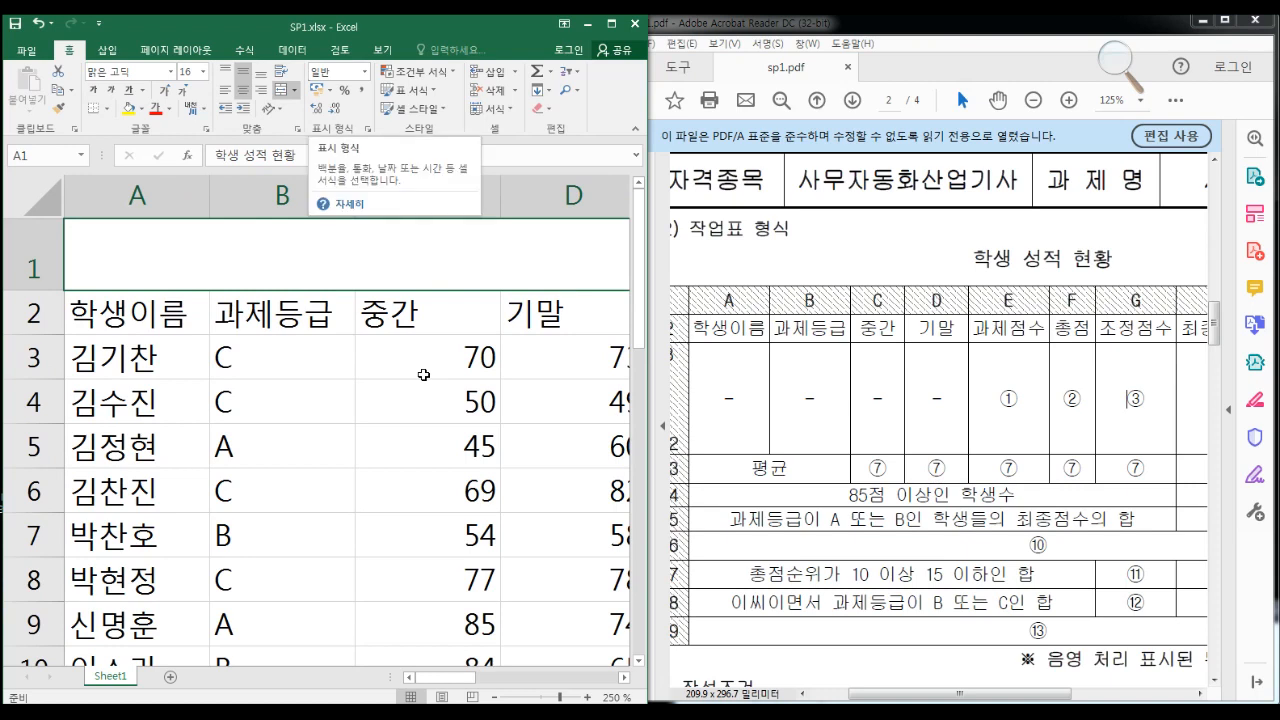
pyautogui.click(625, 678)
pyautogui.click(625, 678)
pyautogui.click(625, 678)
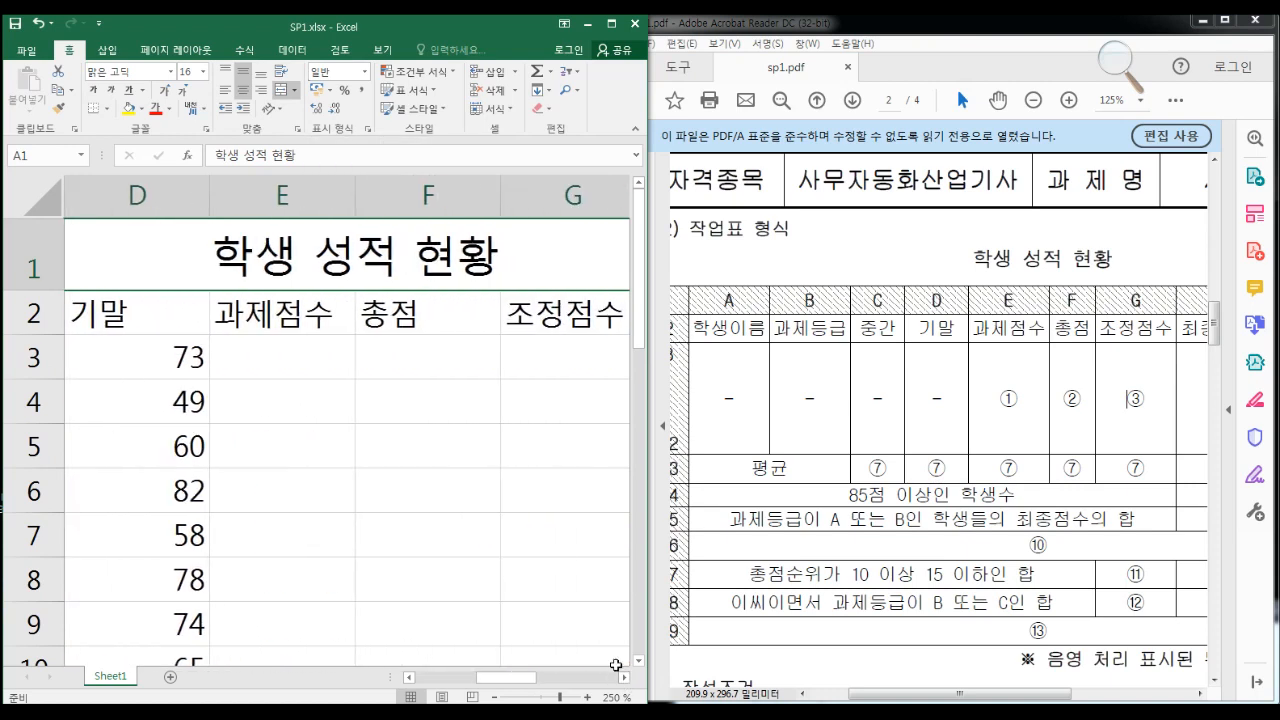
pyautogui.moveTo(493, 678); pyautogui.dragTo(362, 681)
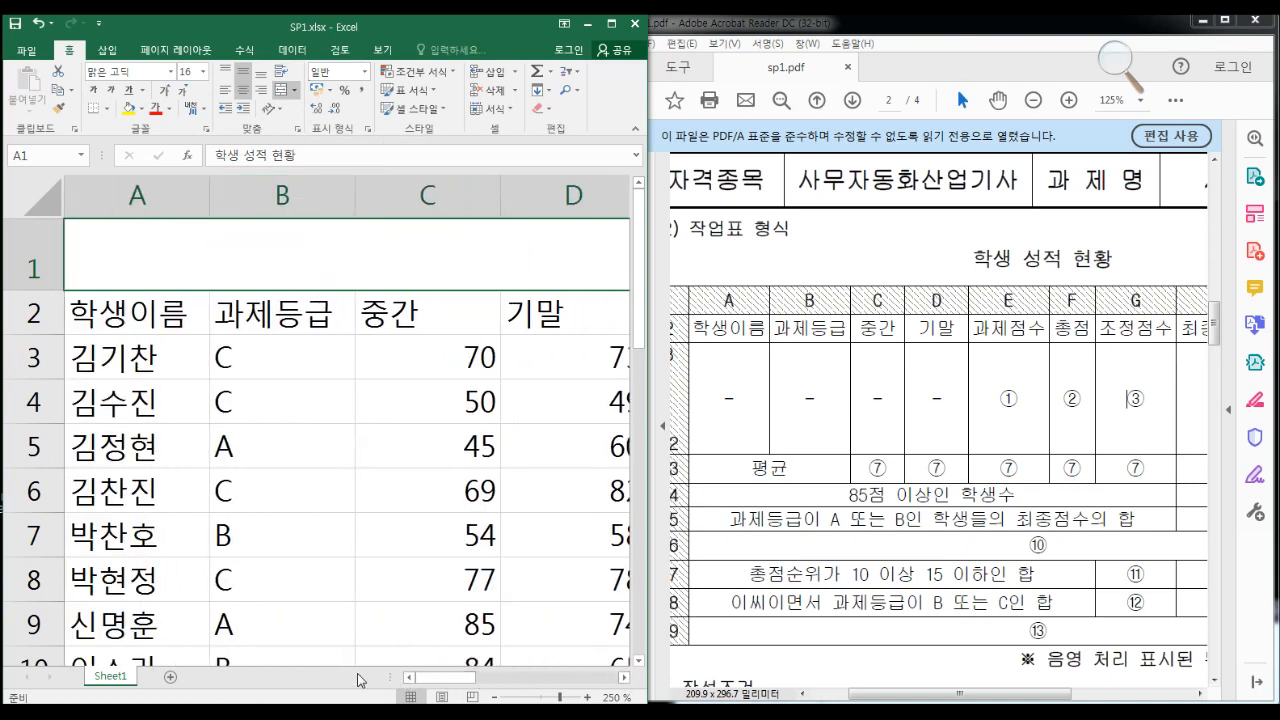
# Bring up the calculation rules for the circled-number cells on page 3 of the PDF and widen its window to show full lines
pyautogui.click(1212, 682)
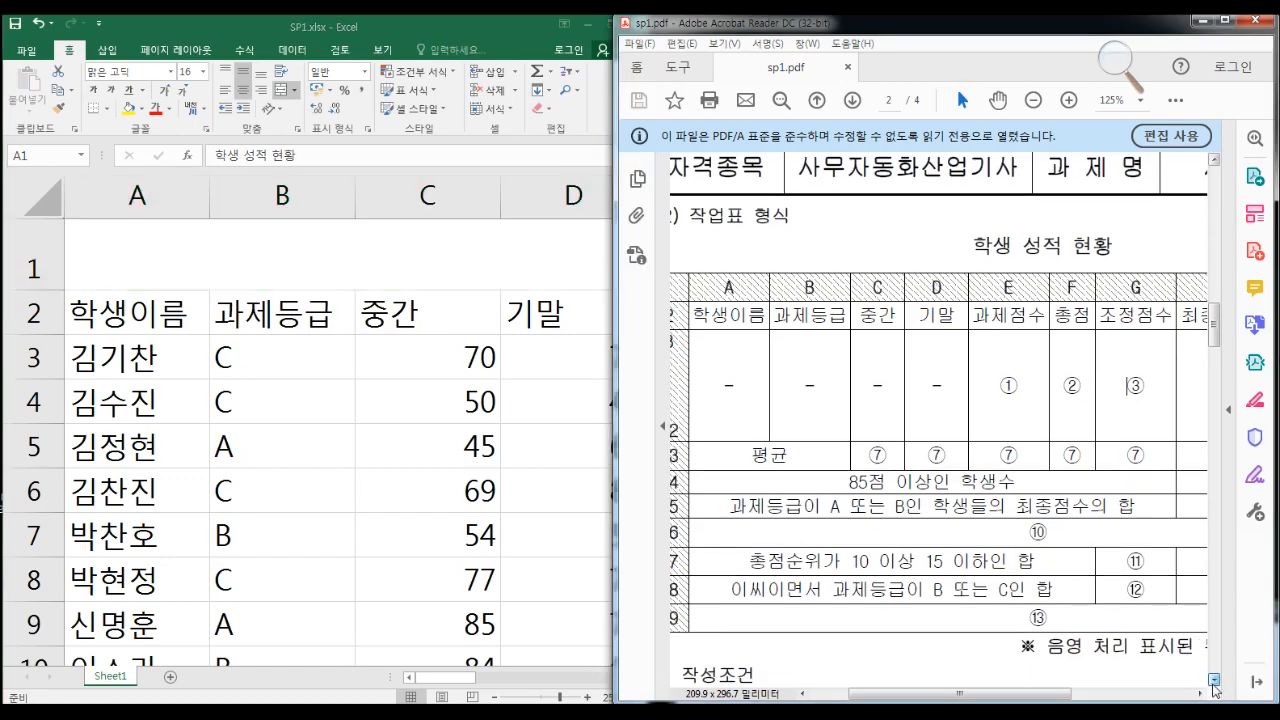
pyautogui.moveTo(1215, 690); pyautogui.dragTo(1215, 690)
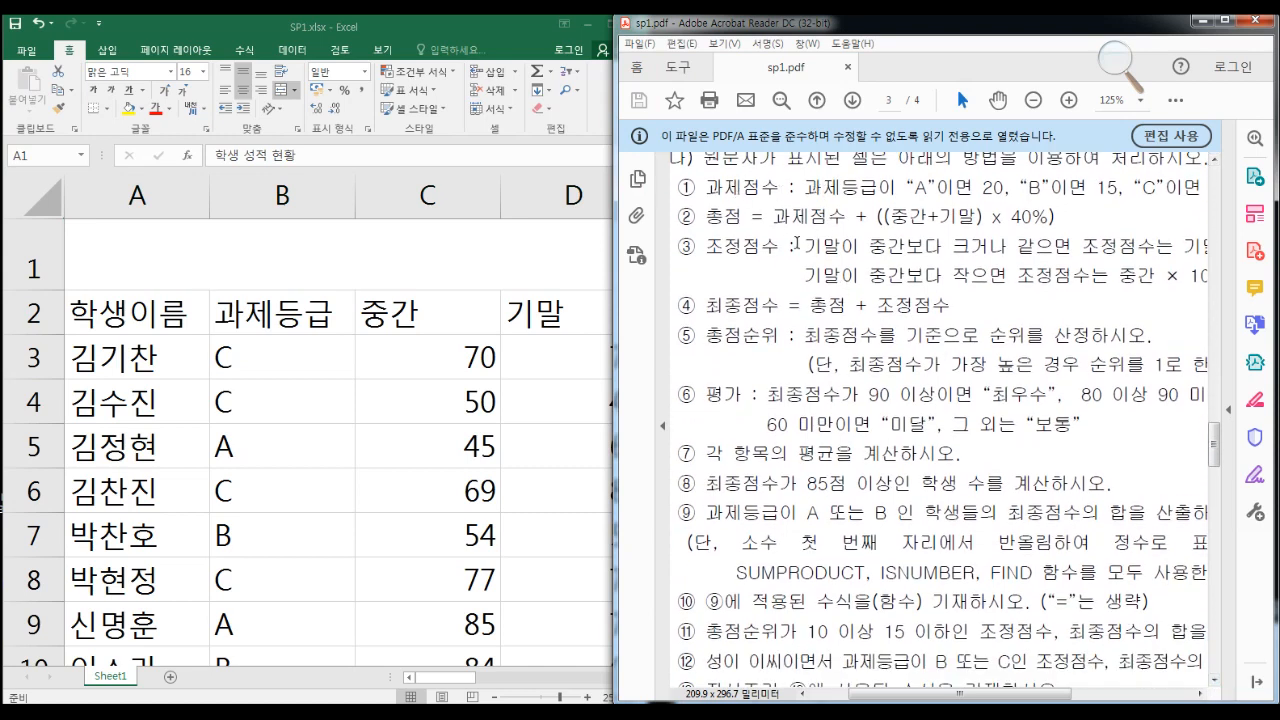
pyautogui.moveTo(614, 305); pyautogui.dragTo(356, 323)
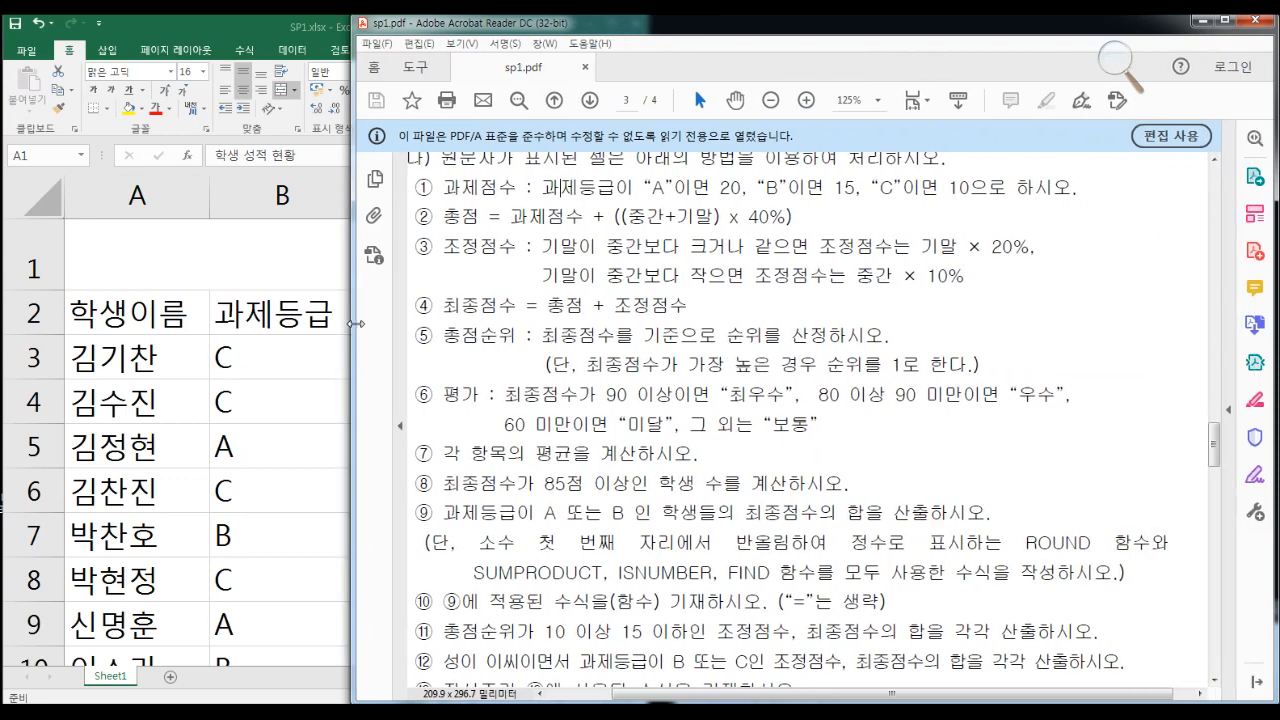
# Review the PDF's first calculation rule for 과제점수, going through the scores for grades A, B and C
pyautogui.moveTo(1215, 452); pyautogui.dragTo(1216, 420)
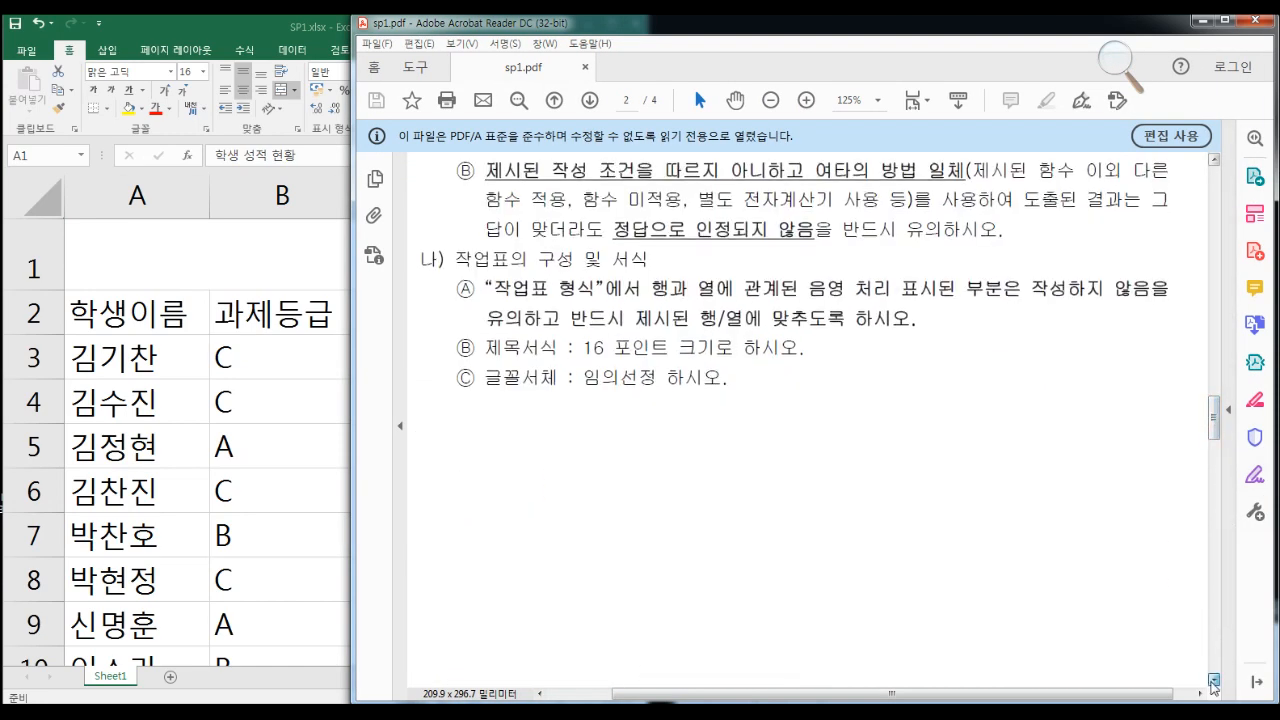
pyautogui.click(1215, 685)
pyautogui.moveTo(541, 330); pyautogui.dragTo(748, 330)
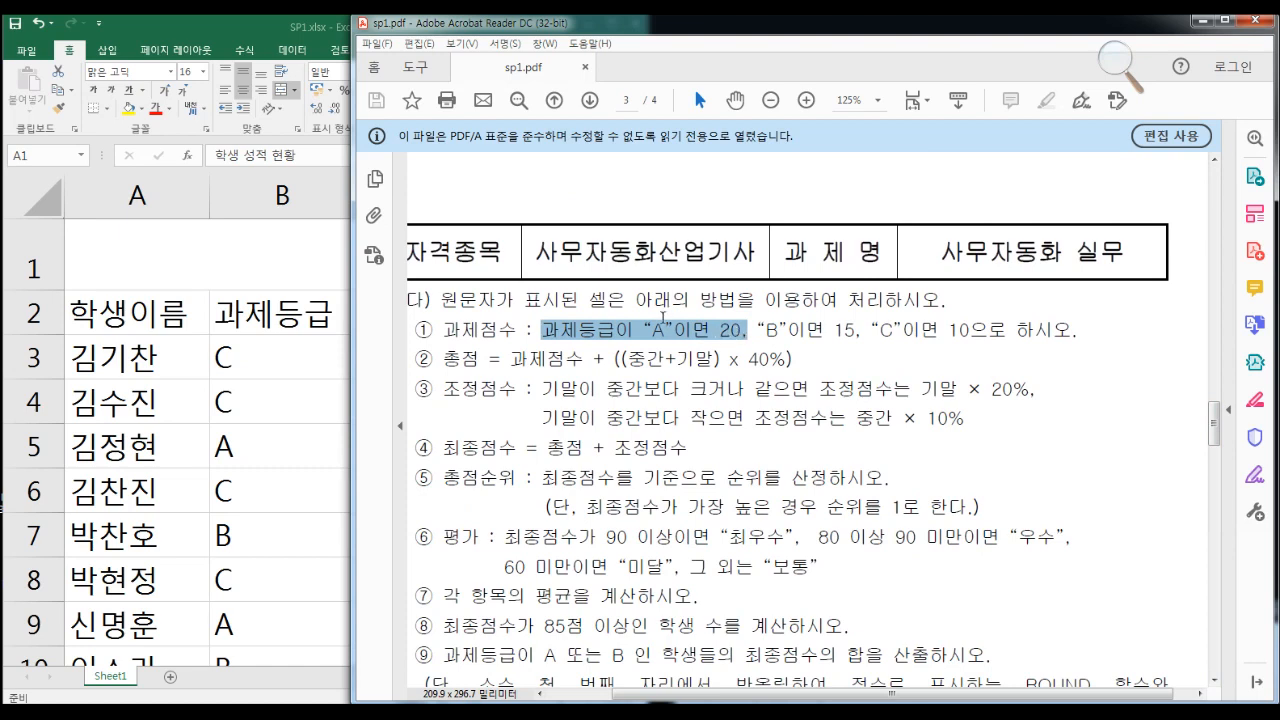
pyautogui.click(766, 338)
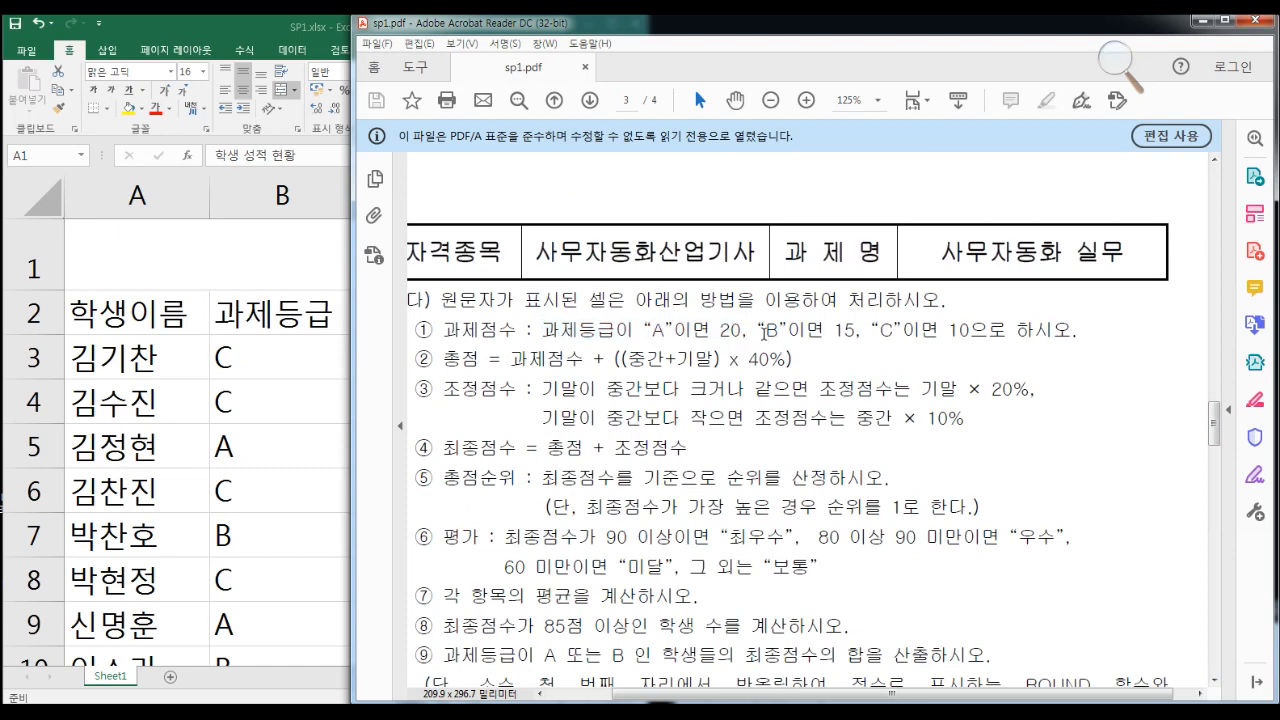
pyautogui.moveTo(760, 331); pyautogui.dragTo(957, 329)
pyautogui.click(862, 333)
pyautogui.click(974, 329)
# Switch to Excel and begin the formula =IF() in the first 과제점수 cell, E3
pyautogui.click(317, 398)
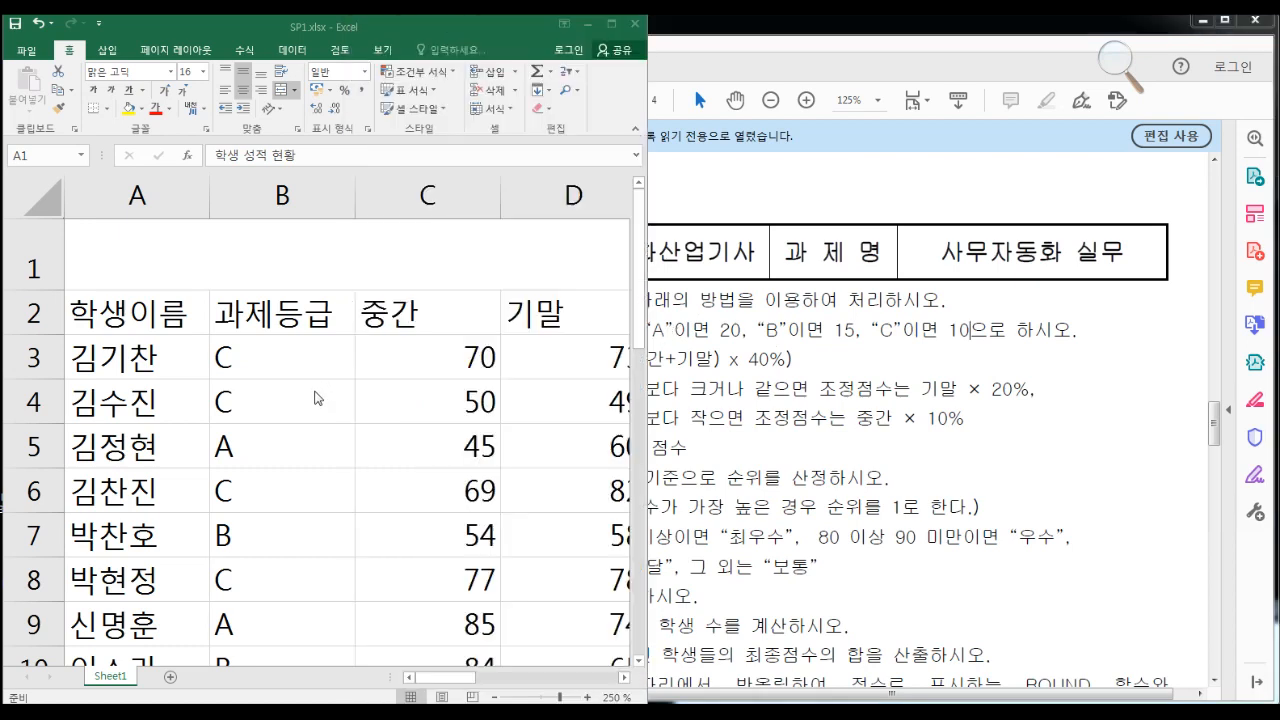
pyautogui.click(623, 678)
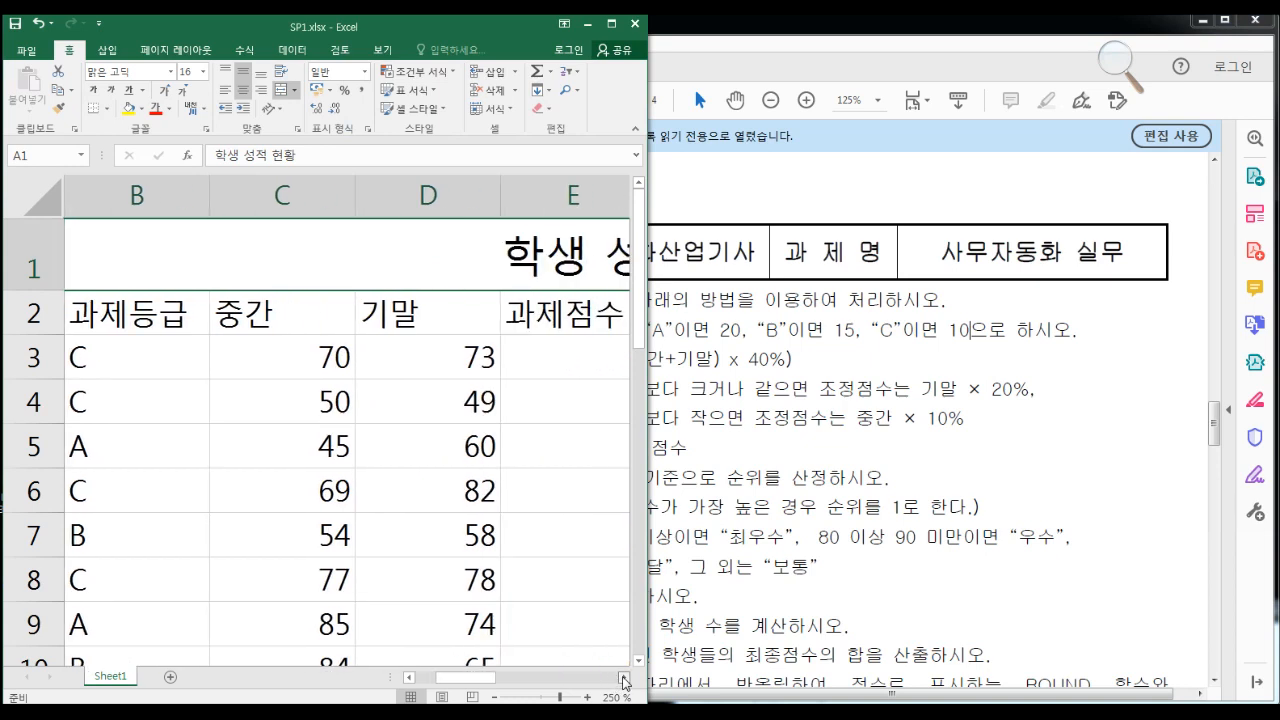
pyautogui.click(623, 678)
pyautogui.click(623, 678)
pyautogui.click(328, 360)
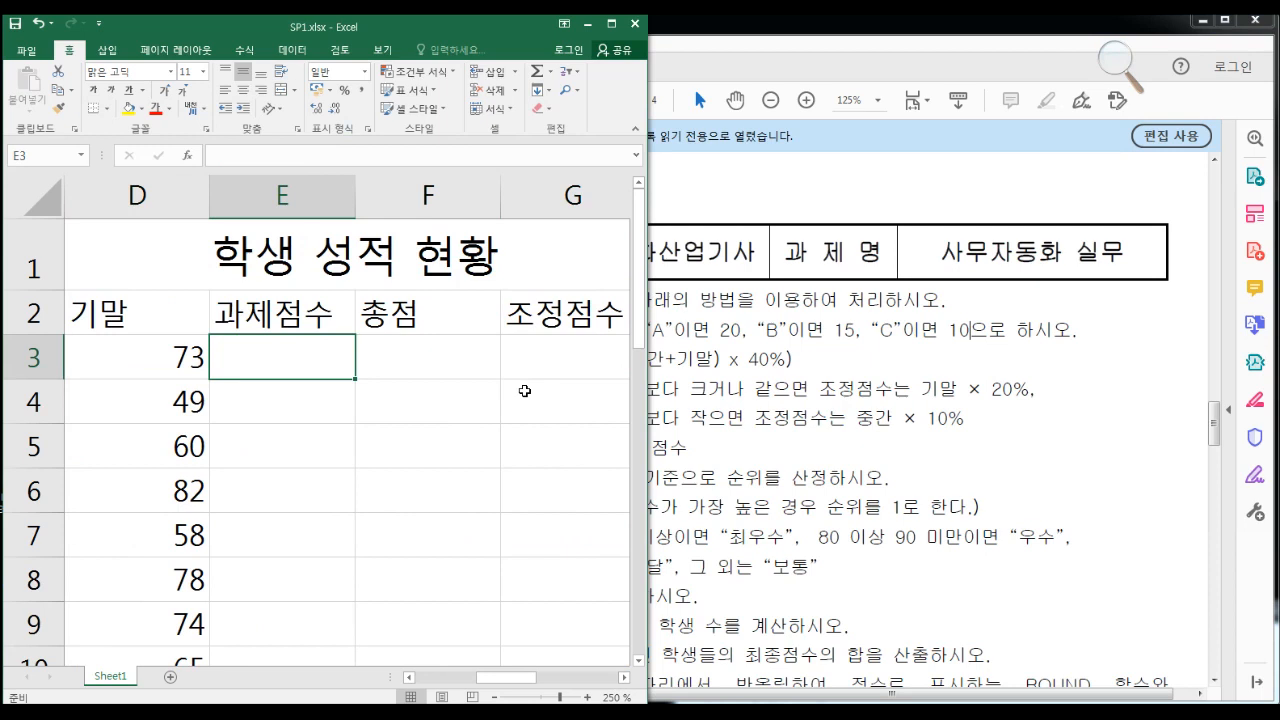
pyautogui.write('=')
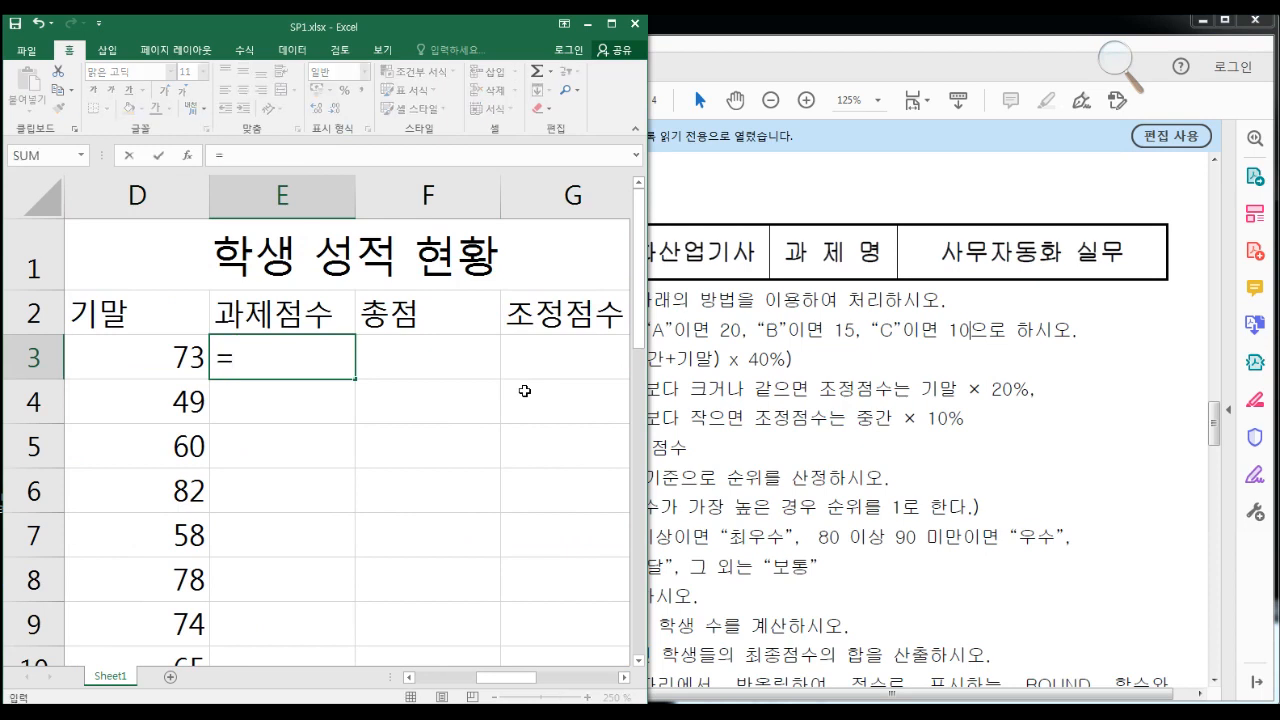
pyautogui.write('IF')
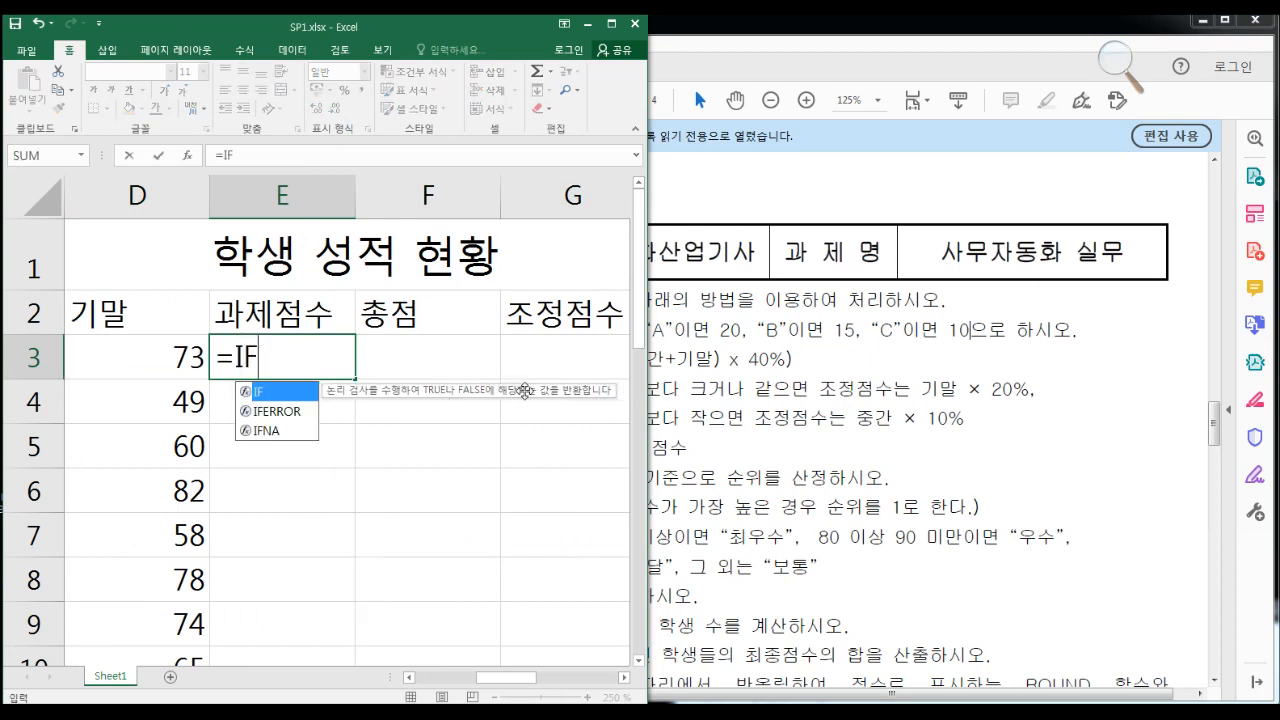
pyautogui.write('()')
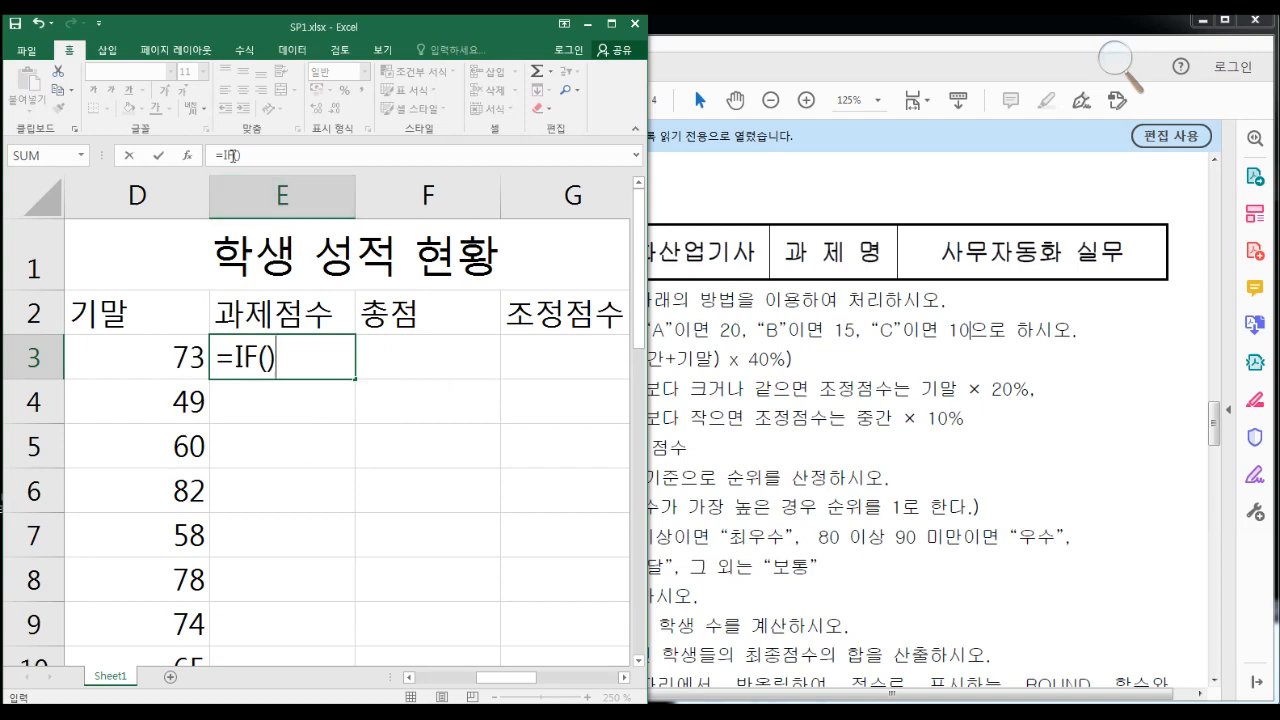
# Open the IF function's arguments dialog, place it over the PDF clear of the table, and make Logical_test active
pyautogui.click(186, 158)
pyautogui.moveTo(519, 291); pyautogui.dragTo(954, 376)
pyautogui.click(943, 445)
pyautogui.click(934, 471)
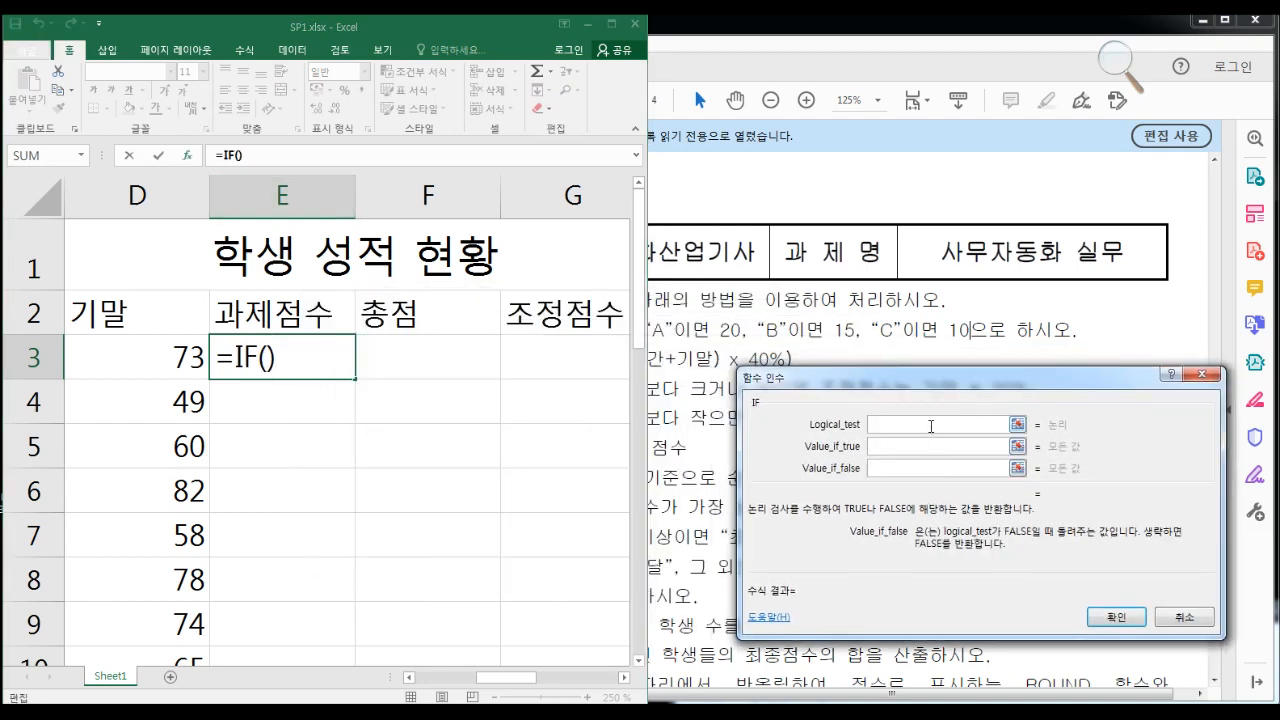
pyautogui.click(931, 427)
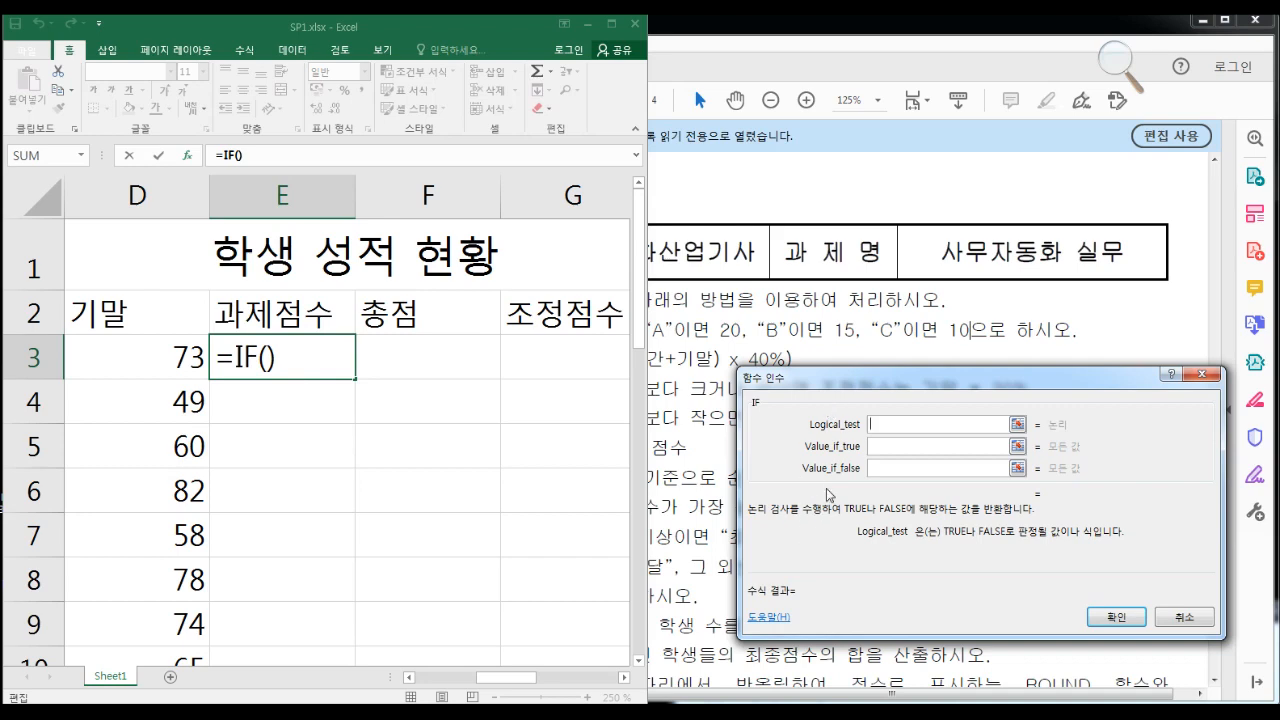
# Magnify the screen to 200%, return to Excel, and move the IF arguments dialog close to cell E3
pyautogui.press('super+plus')
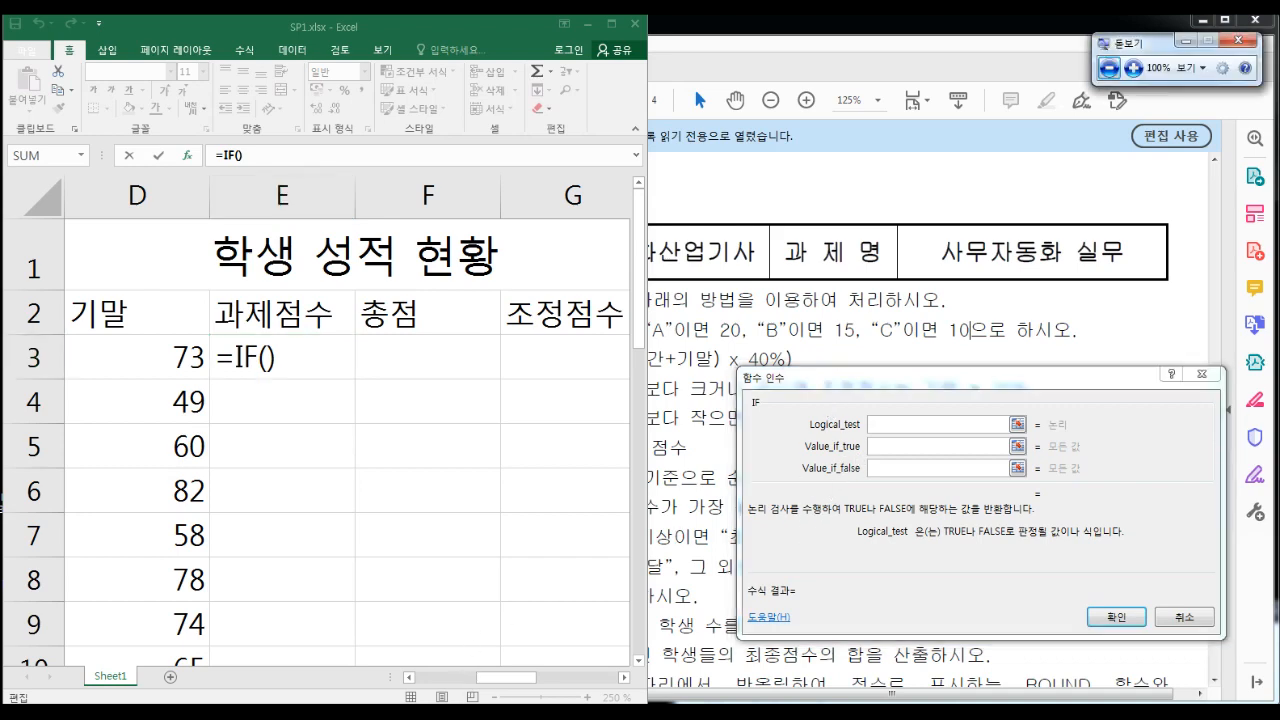
pyautogui.press('super+plus')
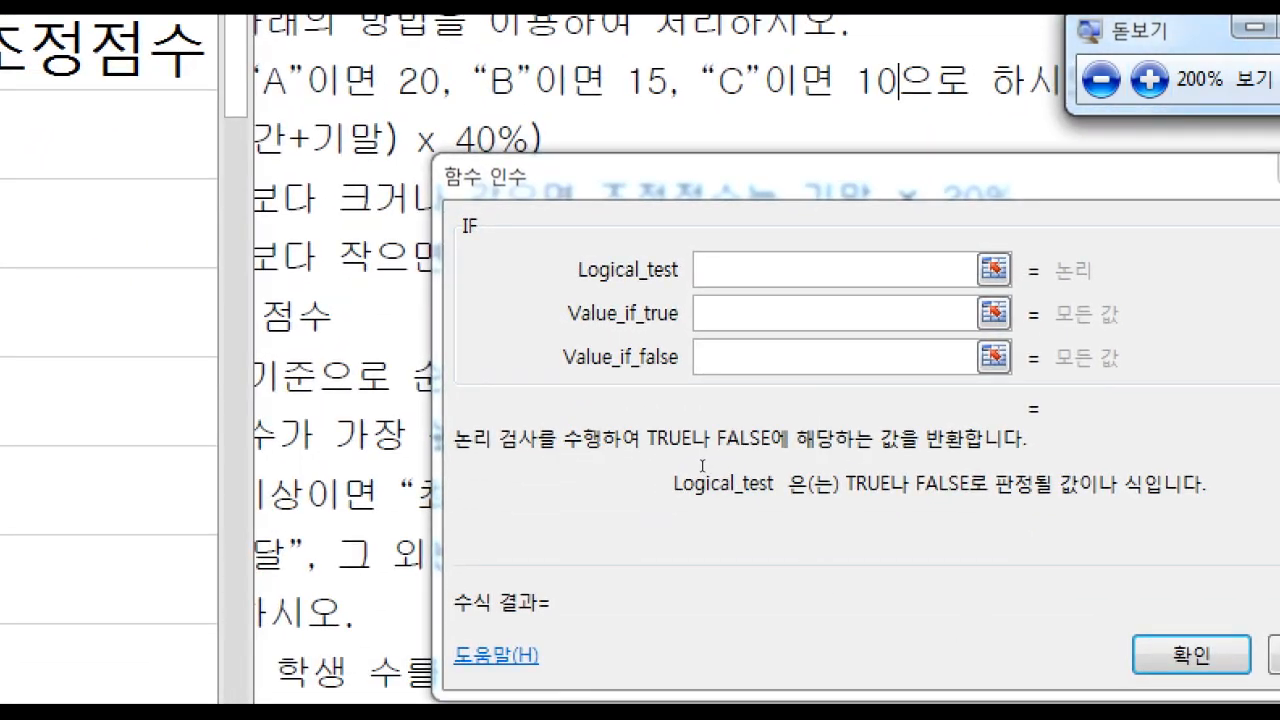
pyautogui.hotkey('alt', 'Tab')
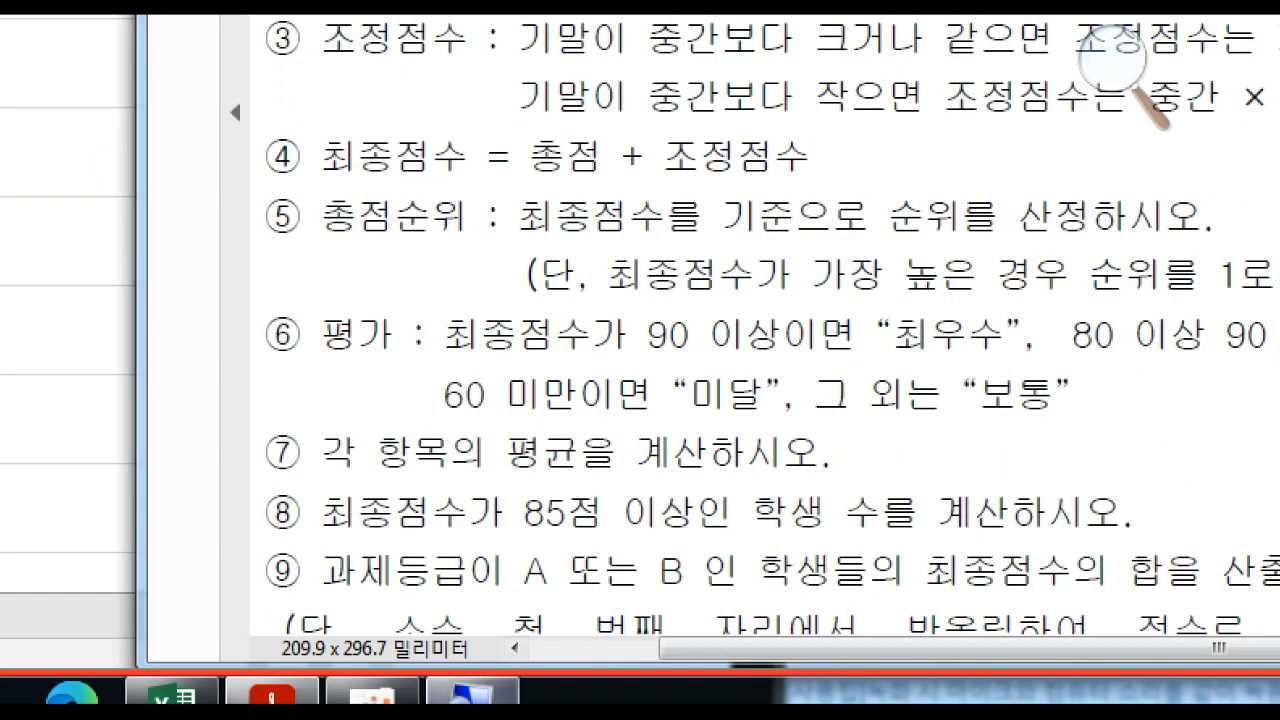
pyautogui.click(172, 692)
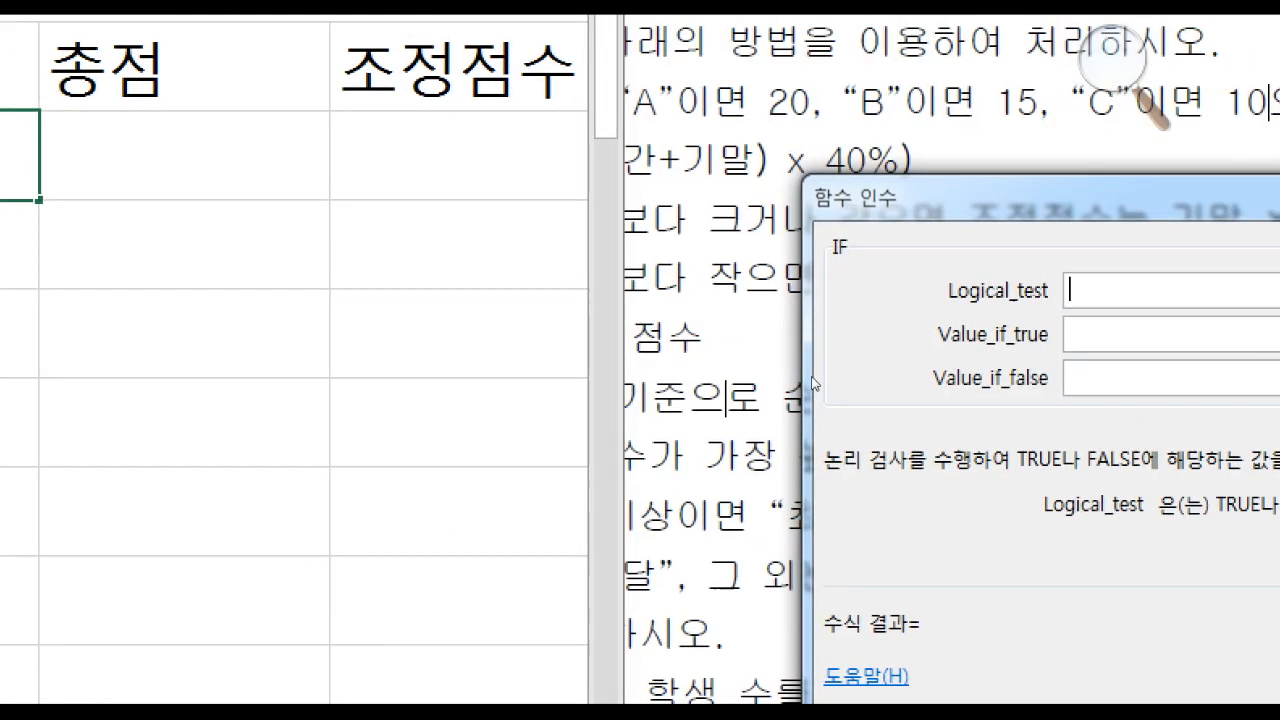
pyautogui.moveTo(814, 380); pyautogui.dragTo(332, 386)
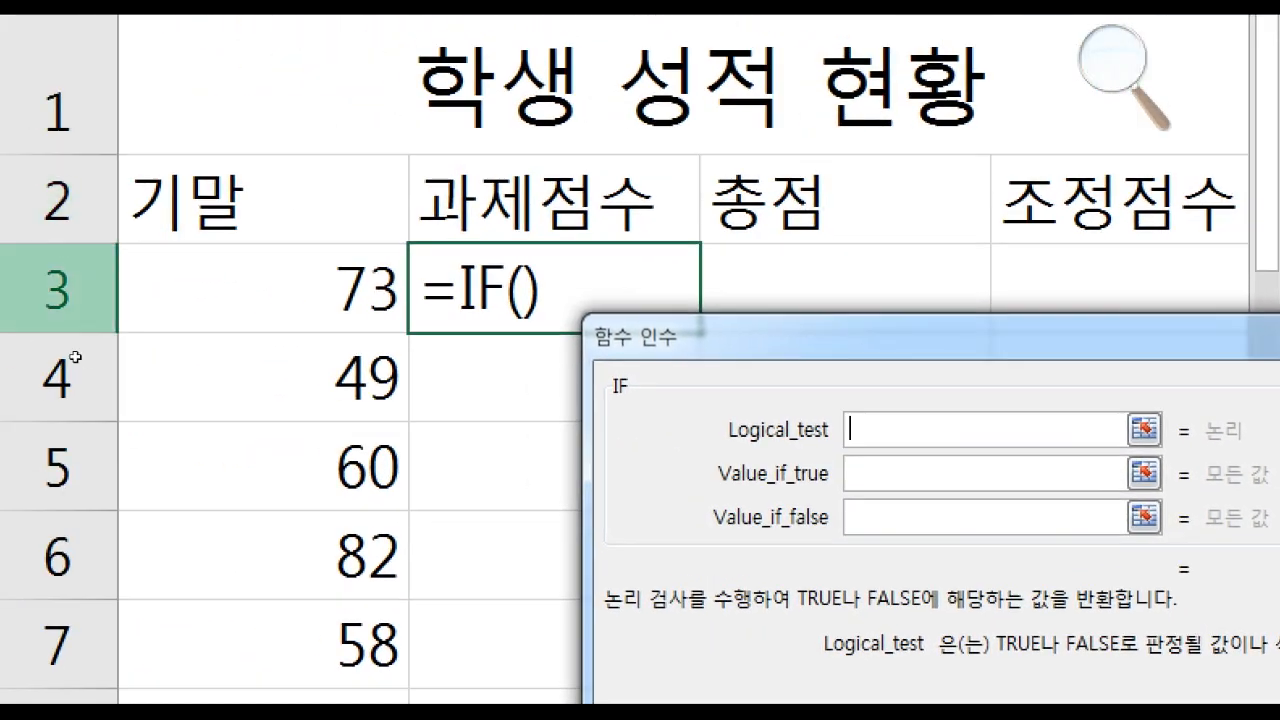
# Set the IF function's logical test to B3="A" and its value if true to 20
pyautogui.click(146, 325)
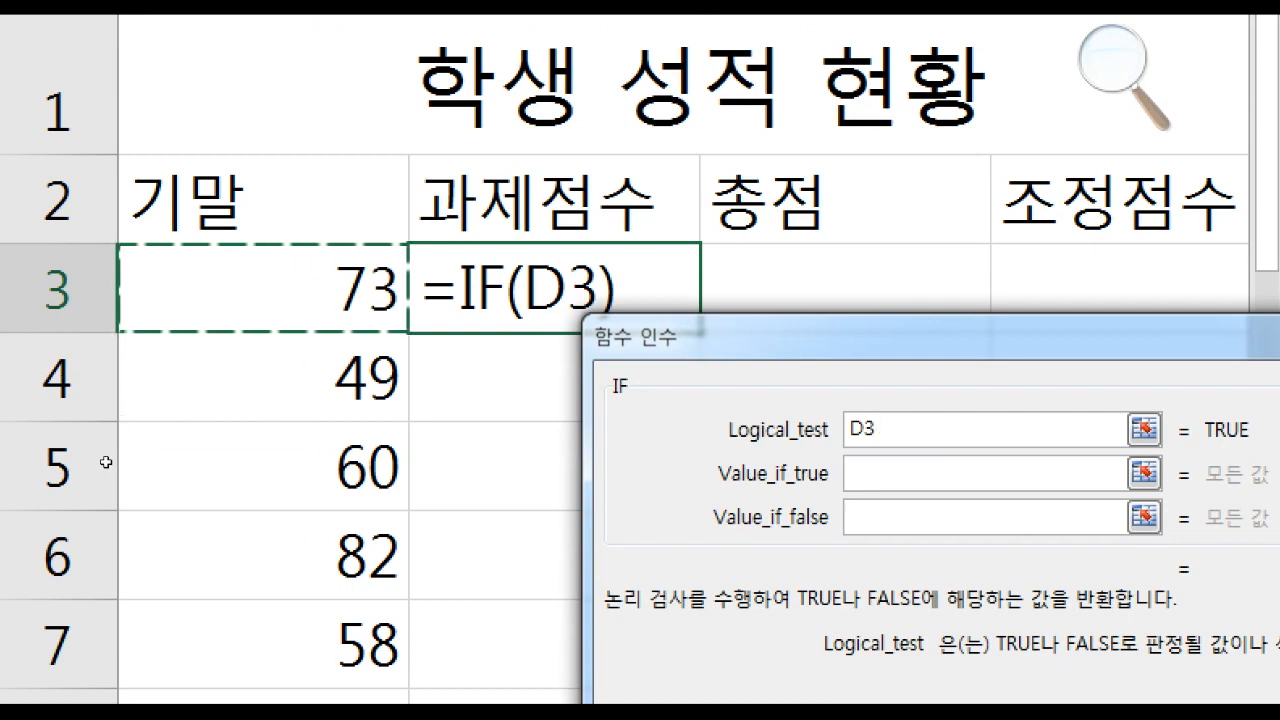
pyautogui.press('Left')
pyautogui.press('Left')
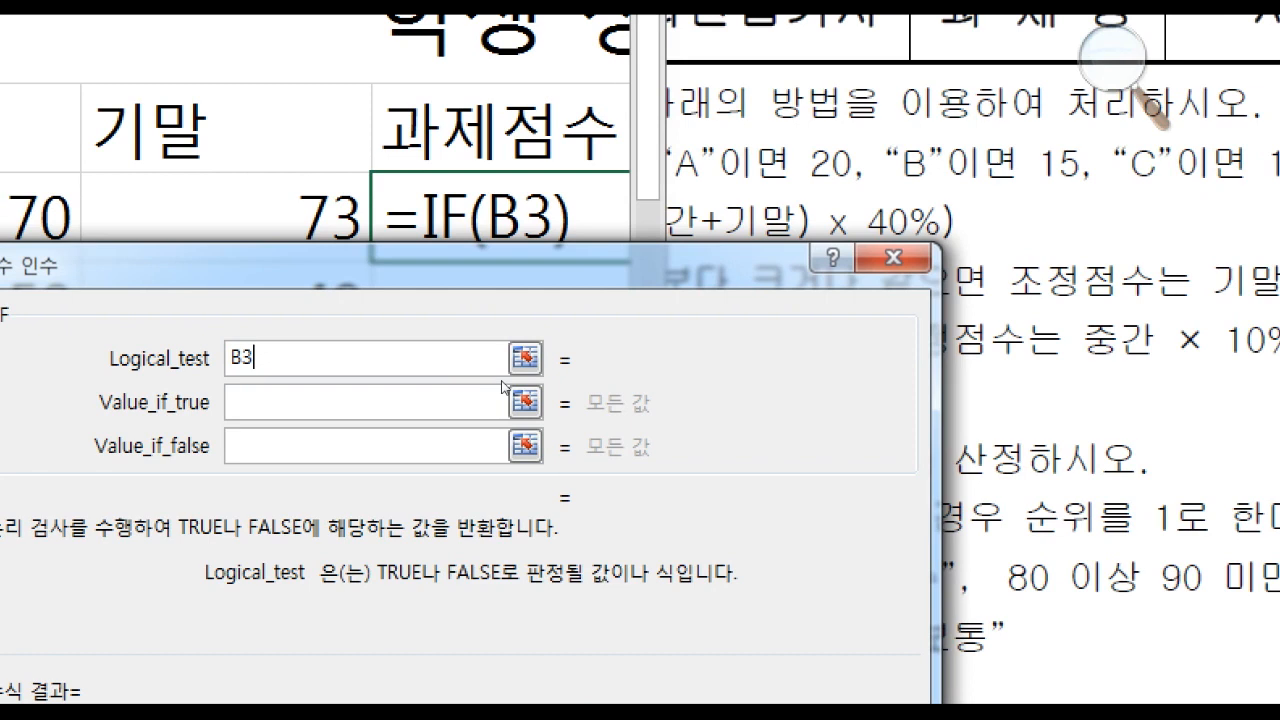
pyautogui.write('=')
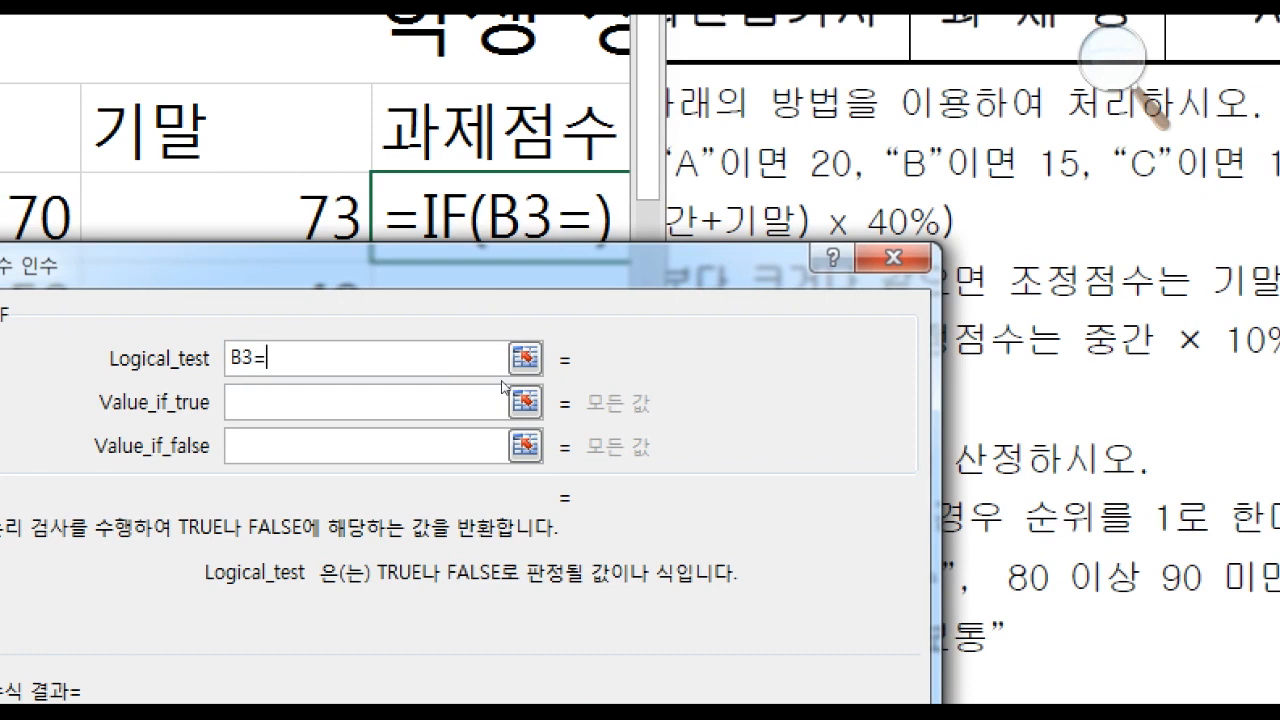
pyautogui.write('"A')
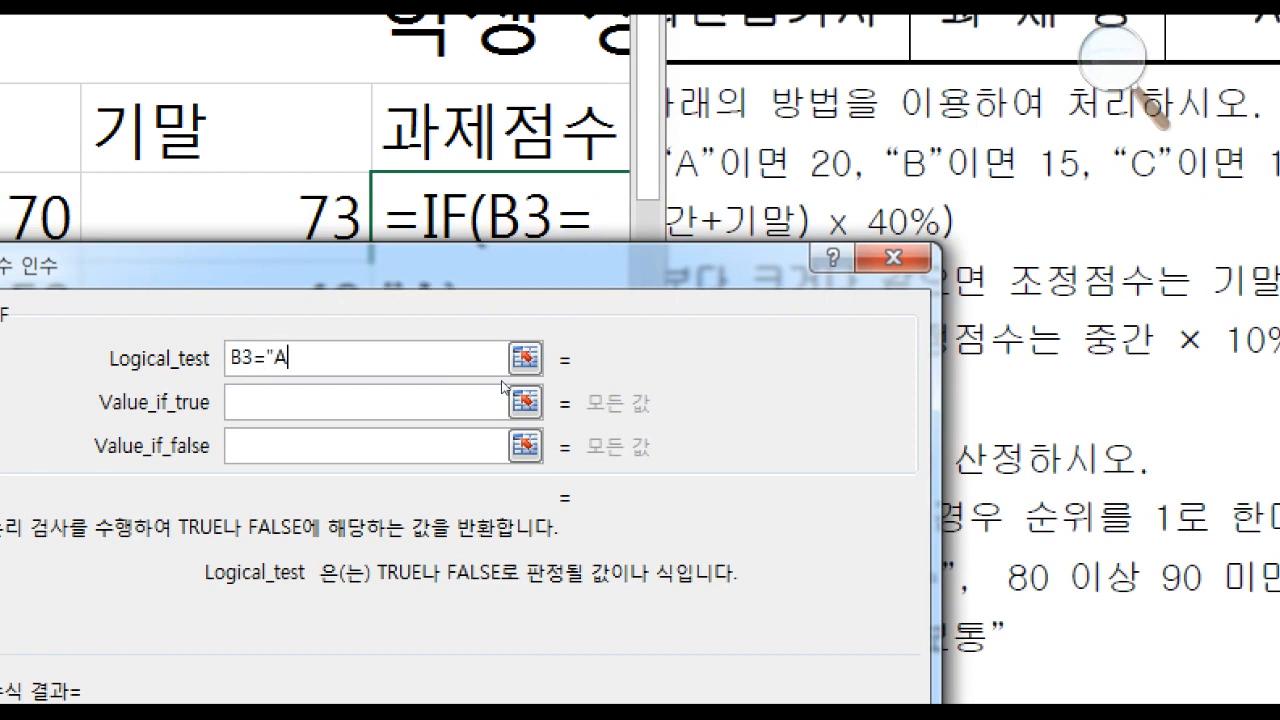
pyautogui.write('"')
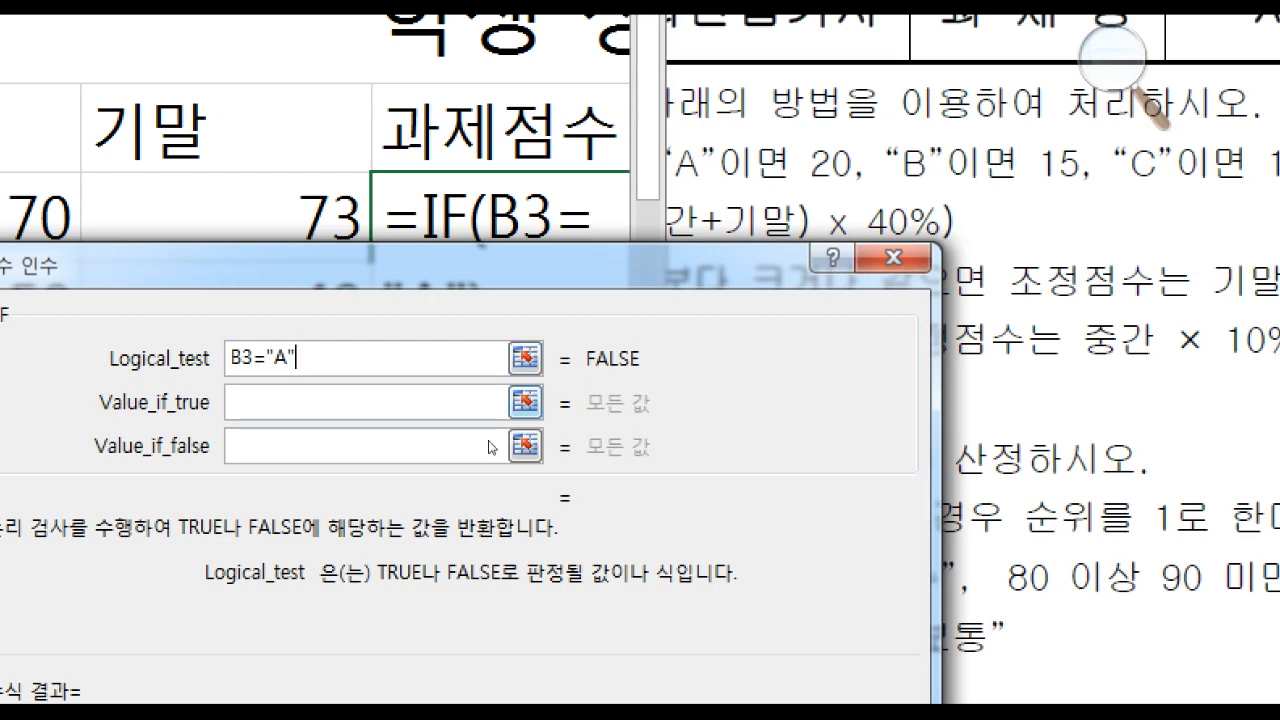
pyautogui.press('Tab')
pyautogui.write('20')
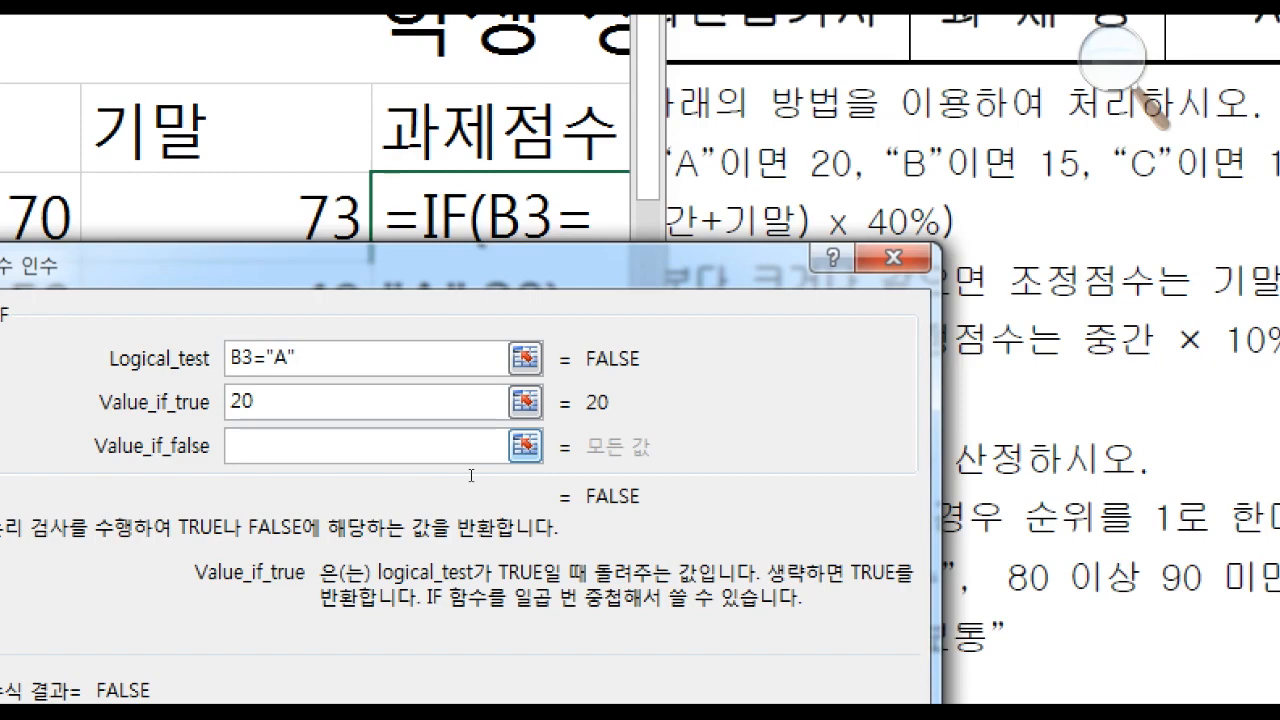
# Nest a second IF() as the value if false and bring up the nested function's arguments
pyautogui.press('Tab')
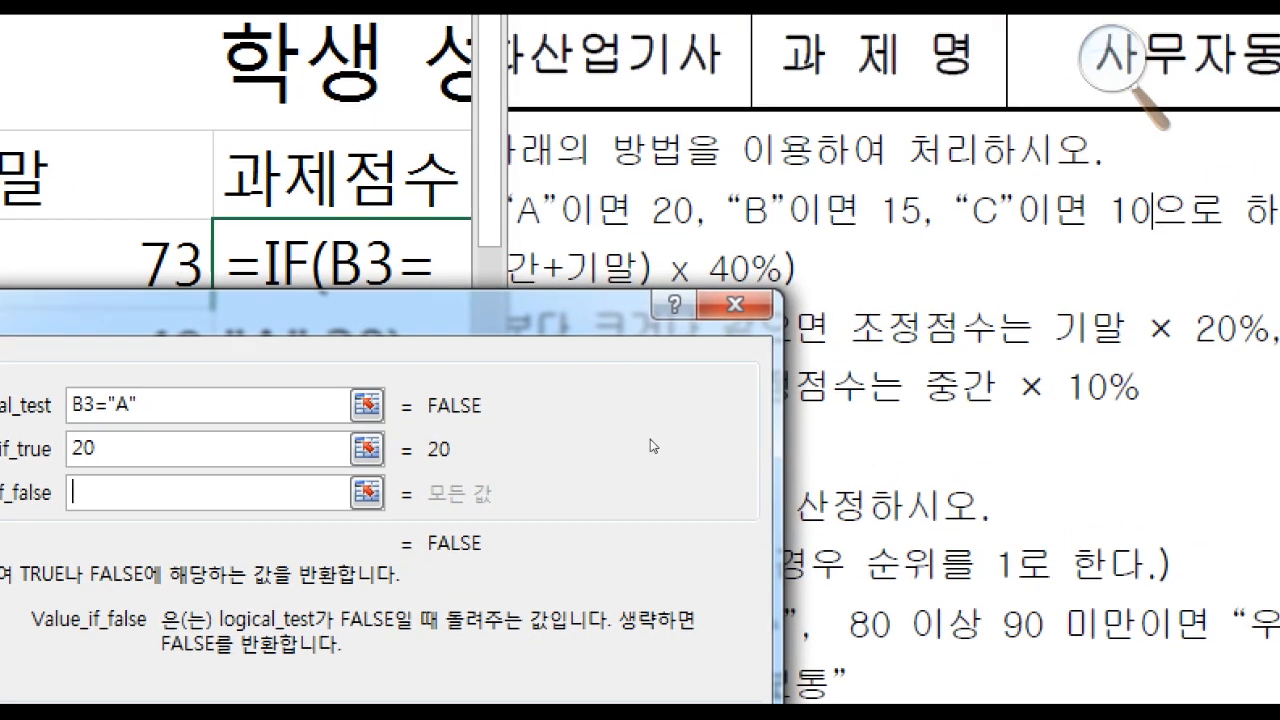
pyautogui.write('IF')
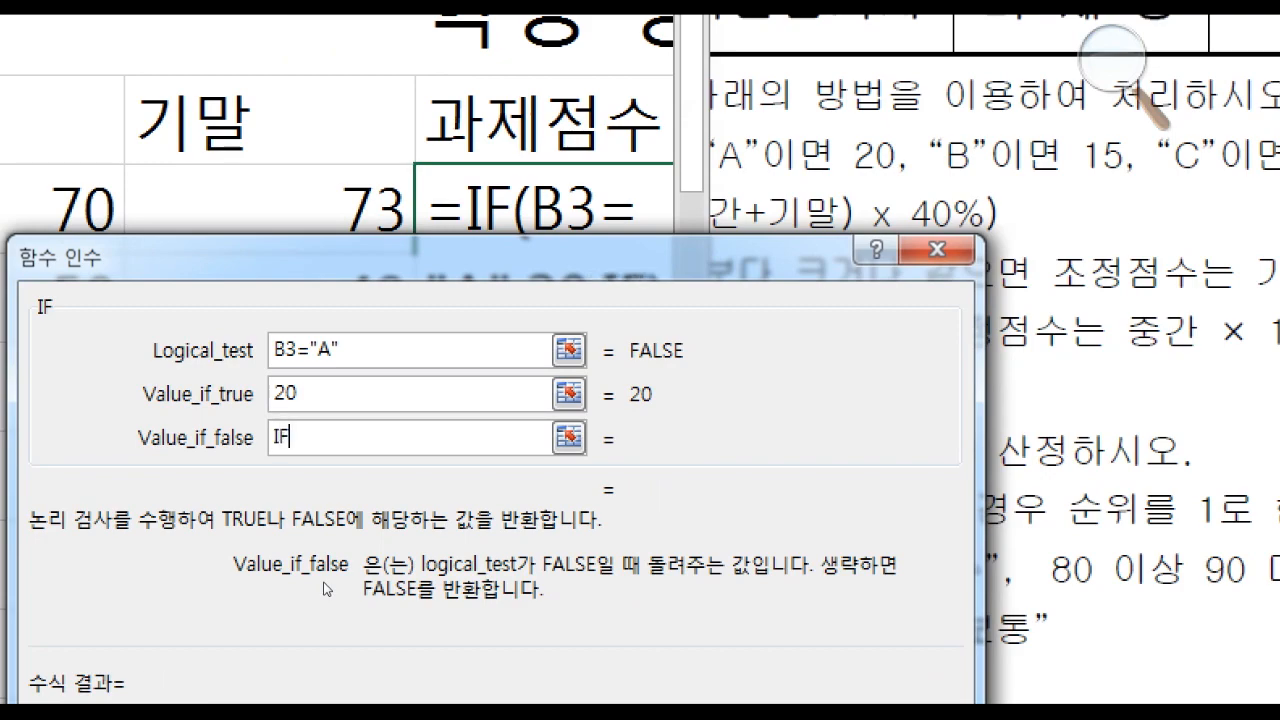
pyautogui.write('()')
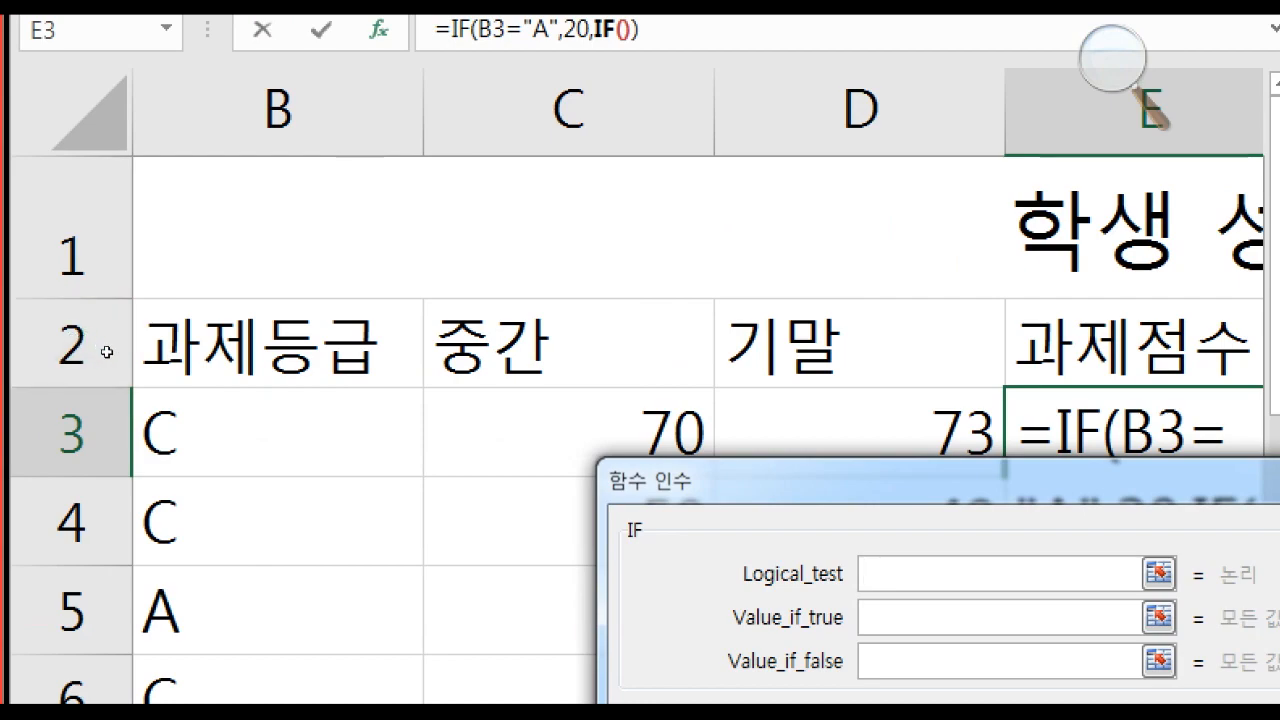
# Set the nested IF to test B3="B" with 15 if true and 10 if false, and confirm the formula
pyautogui.click(313, 426)
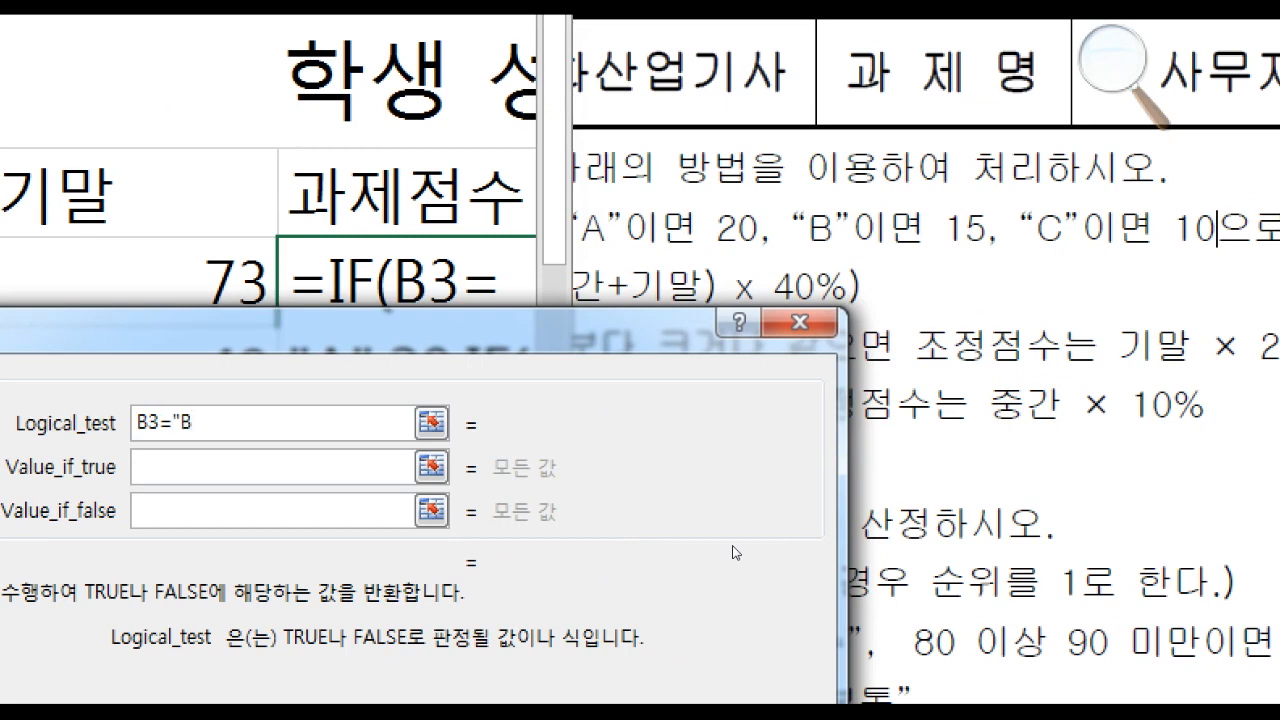
pyautogui.write('"')
pyautogui.press('Tab')
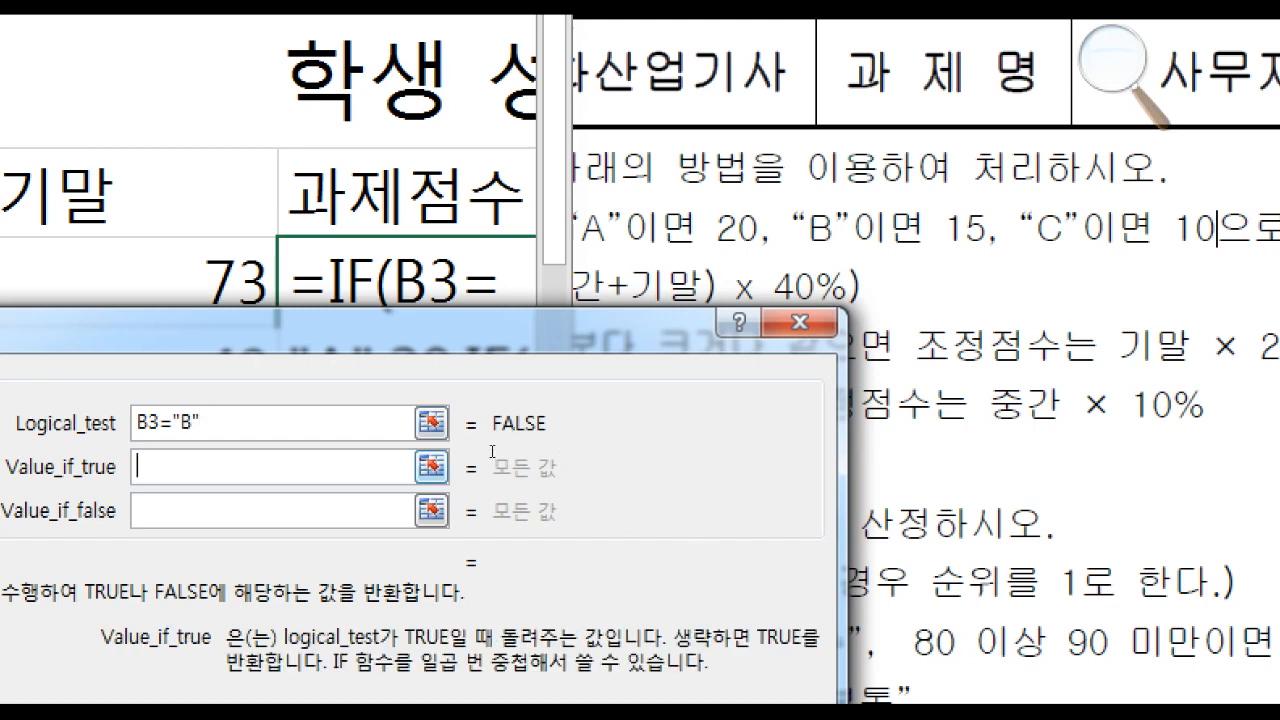
pyautogui.write('15')
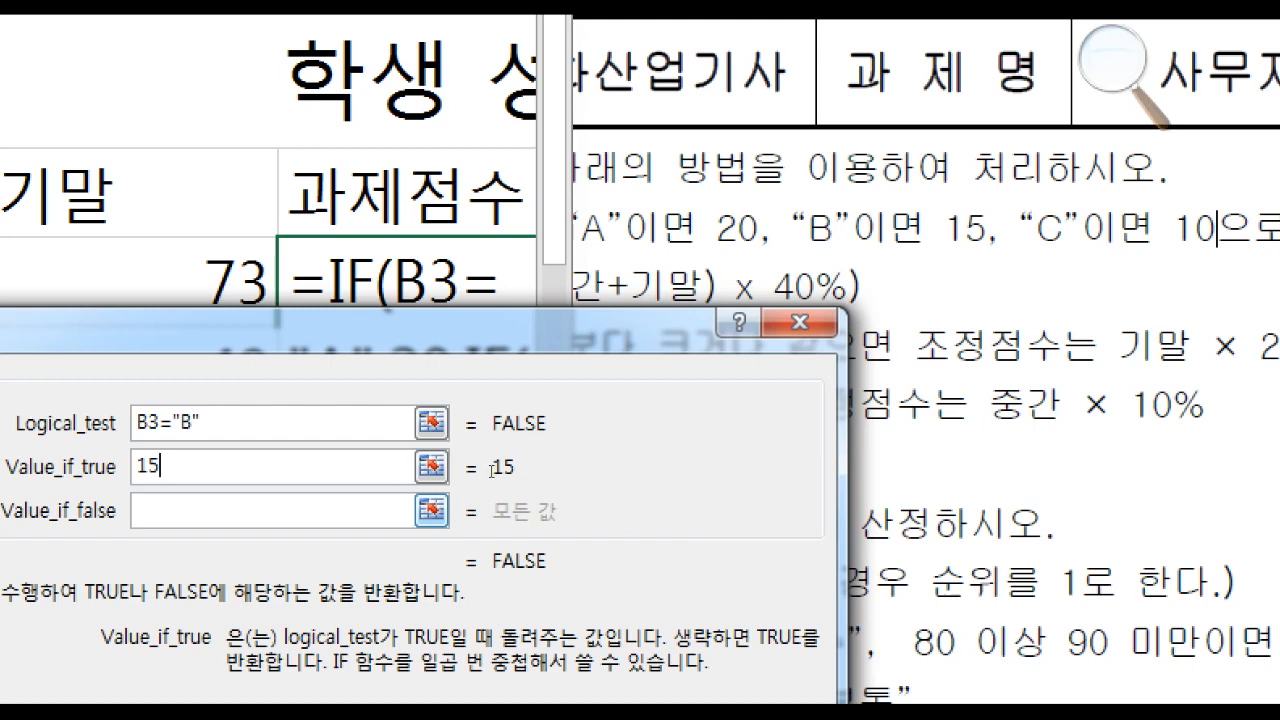
pyautogui.press('Tab')
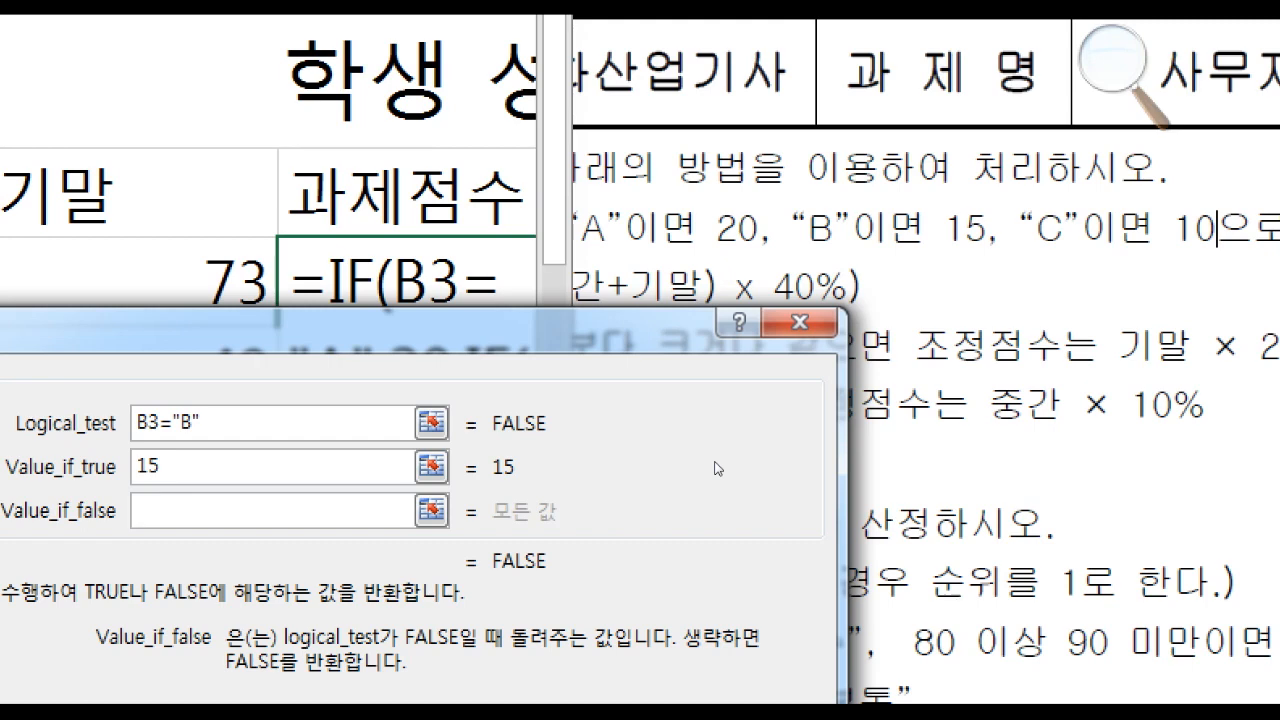
pyautogui.write('10')
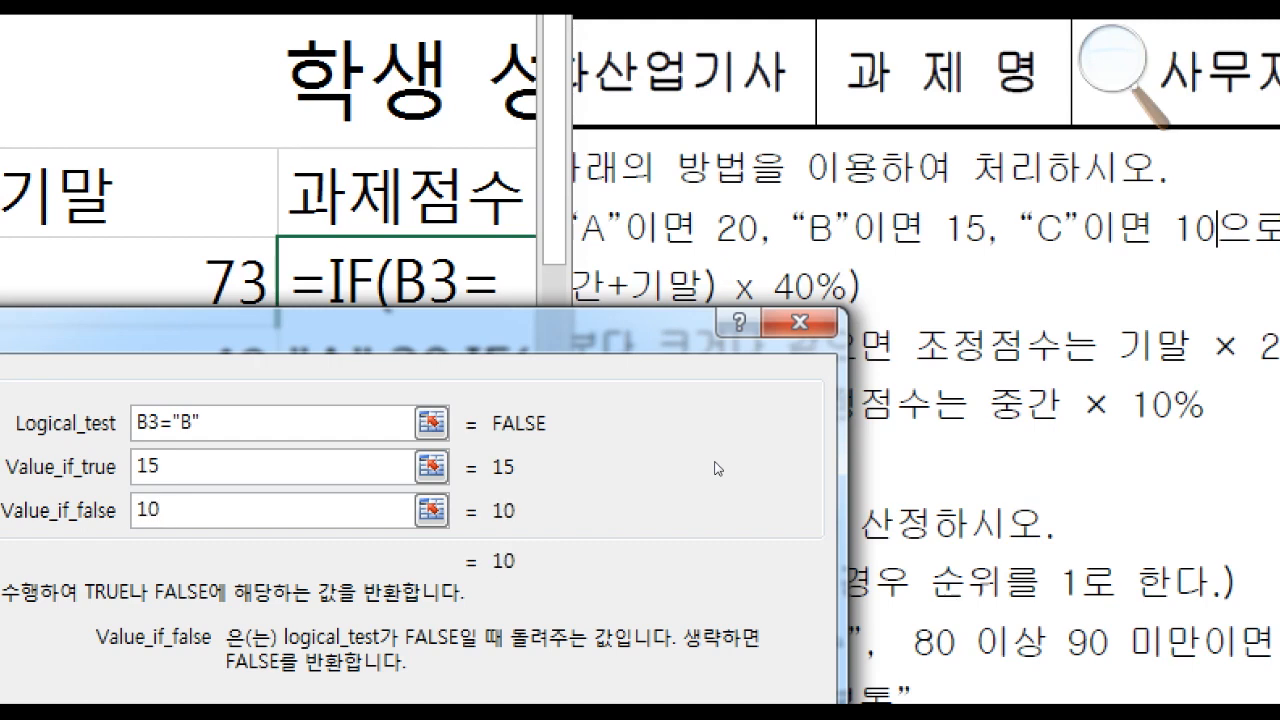
pyautogui.moveTo(704, 433); pyautogui.dragTo(869, 379)
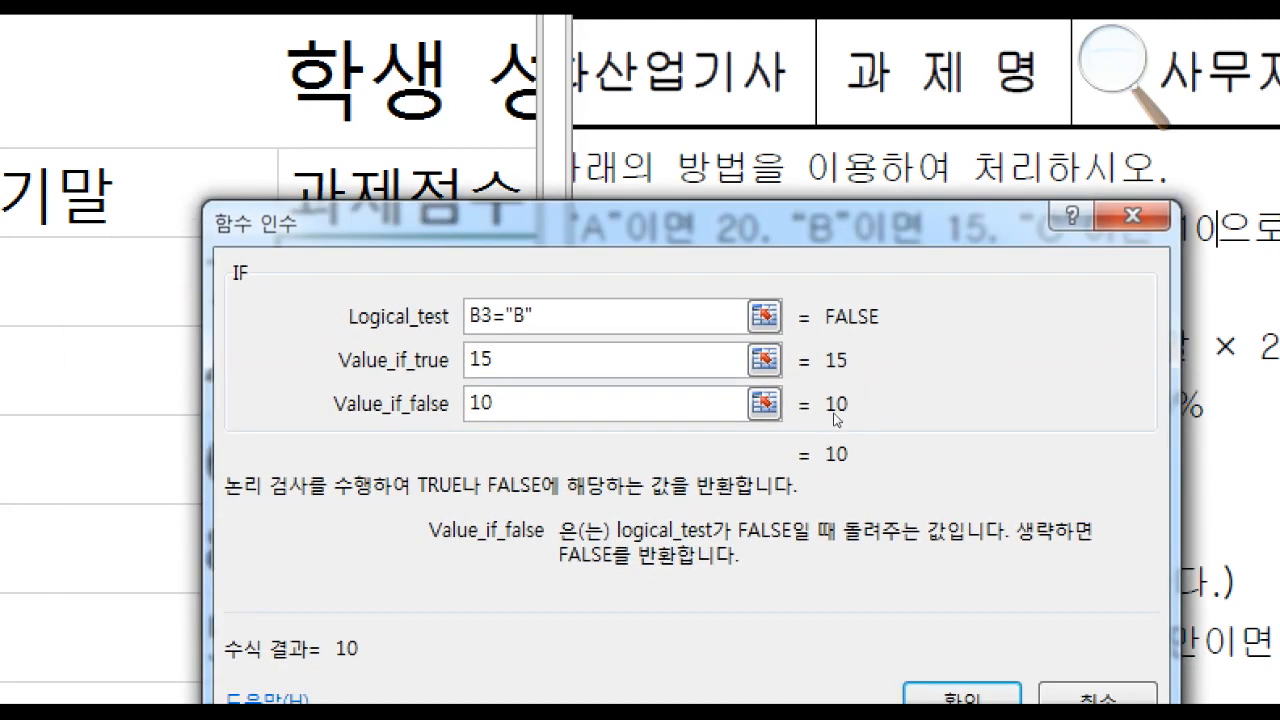
pyautogui.press('Return')
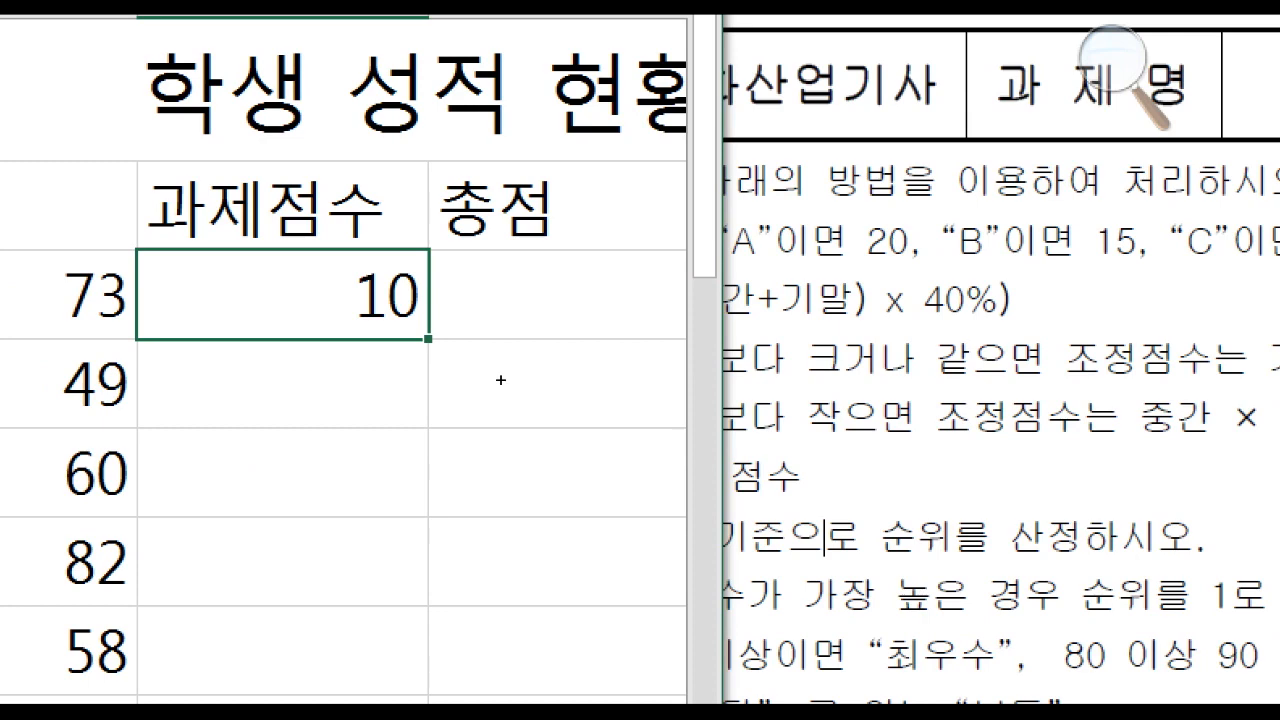
# Fill the 과제점수 formula from E3 down to E22 and go to the merged 평균 label in row 23
pyautogui.moveTo(500, 380); pyautogui.dragTo(476, 400)
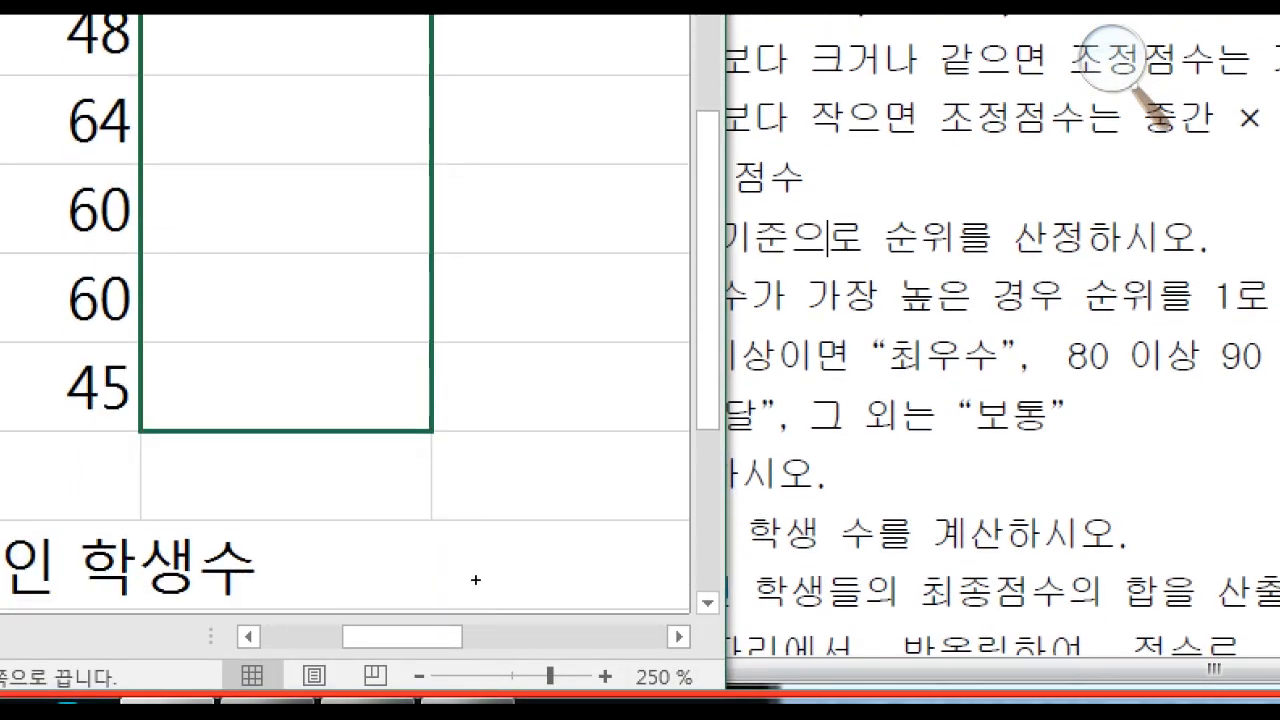
pyautogui.moveTo(476, 580); pyautogui.dragTo(476, 580)
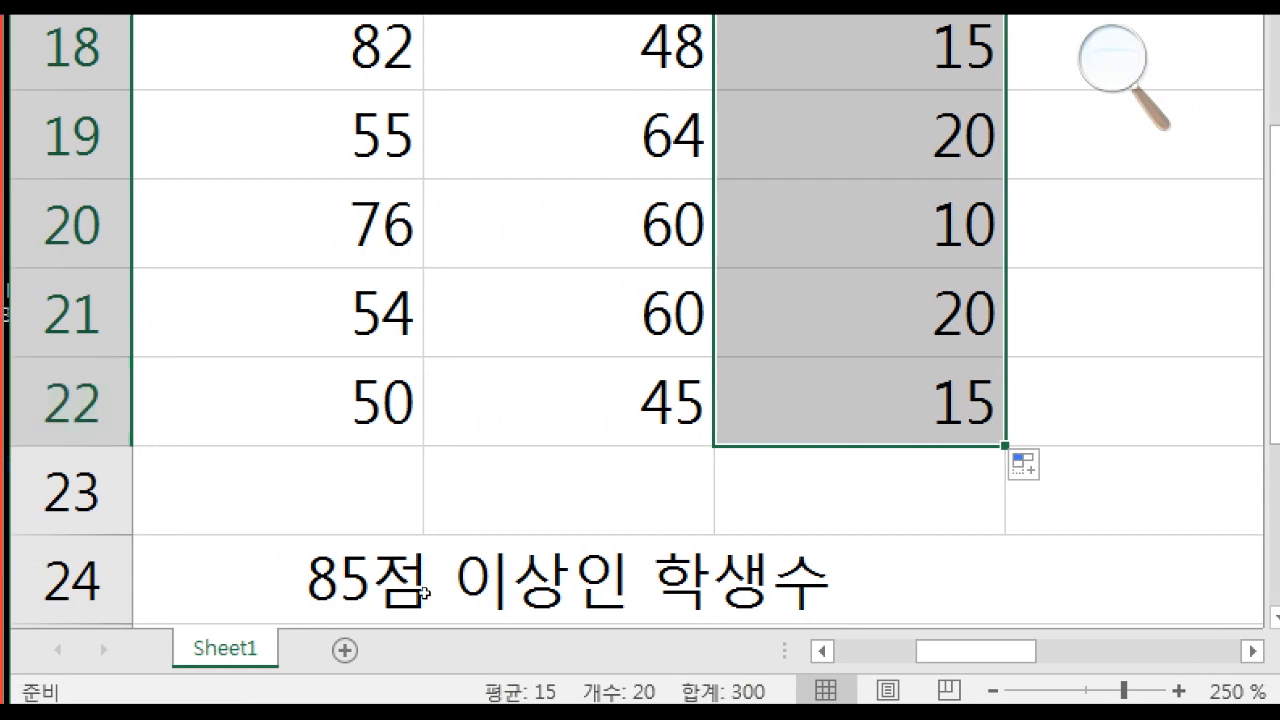
pyautogui.press('Down')
pyautogui.press('Left')
pyautogui.press('Left')
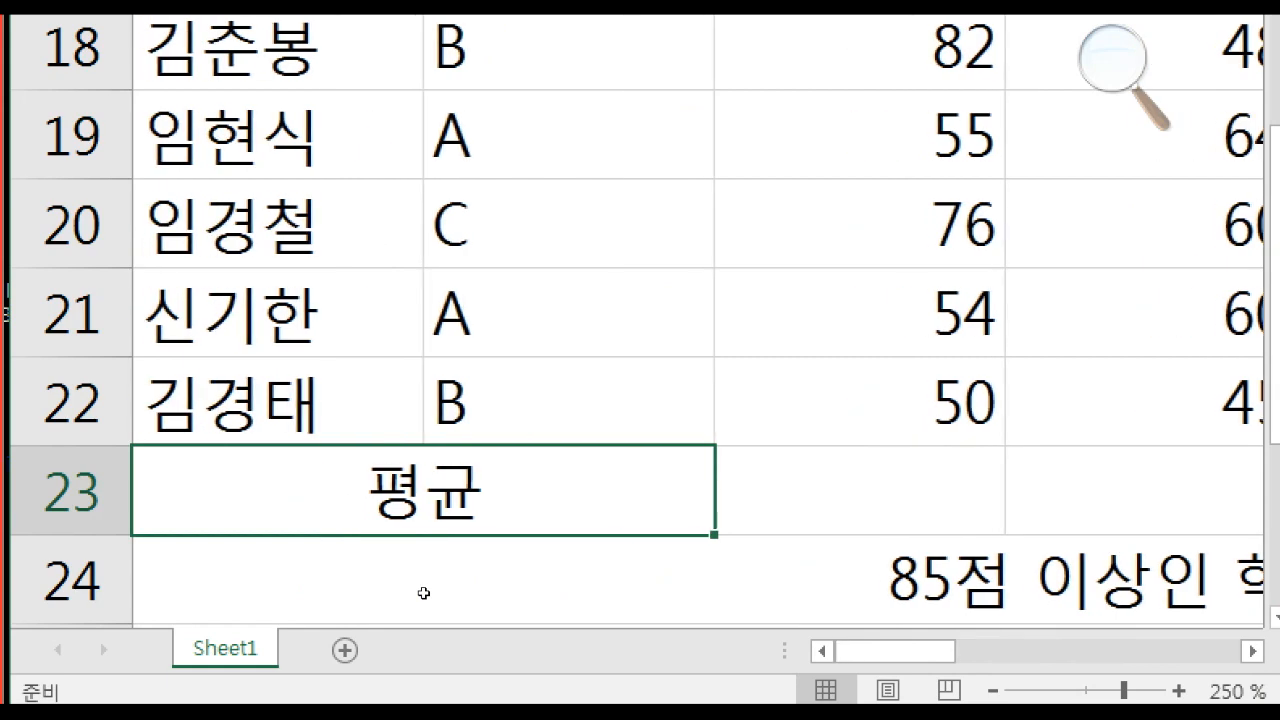
# Go from the 평균 row up to the first empty 총점 cell, F3
pyautogui.press('Right')
pyautogui.press('Right')
pyautogui.press('Right')
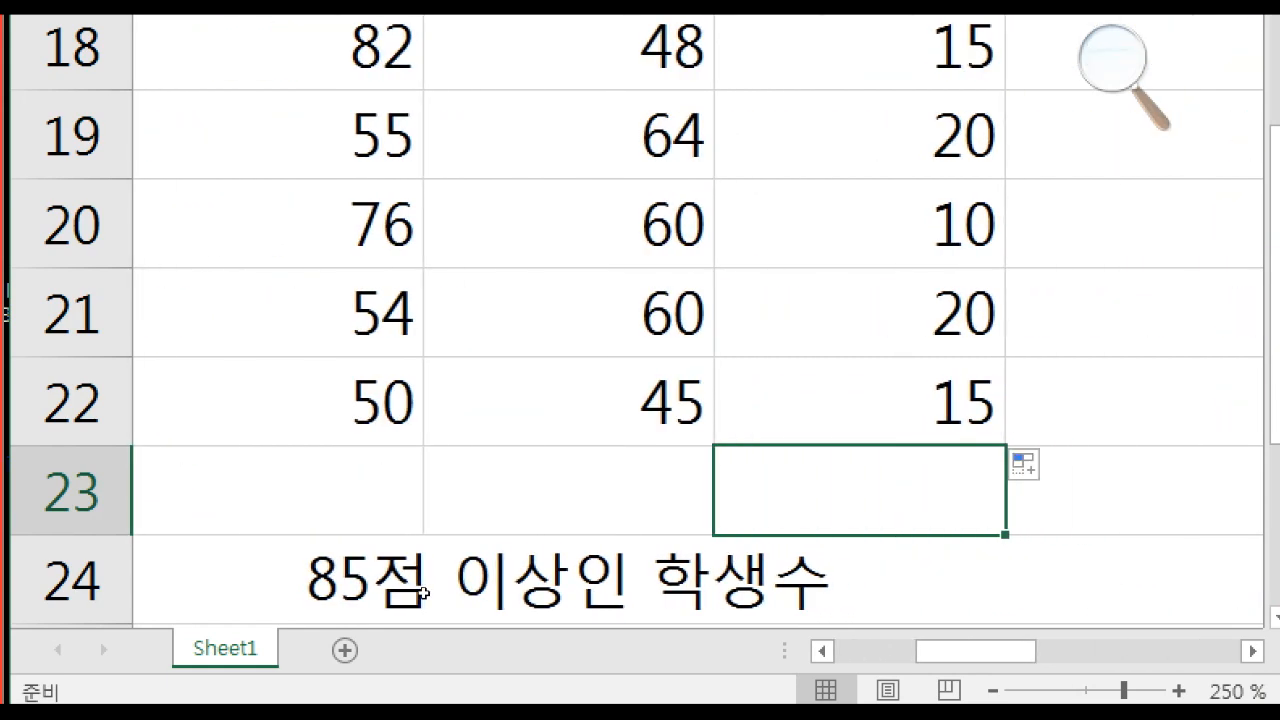
pyautogui.press('Right')
pyautogui.press('Left')
pyautogui.hscroll(-1, 424, 593)
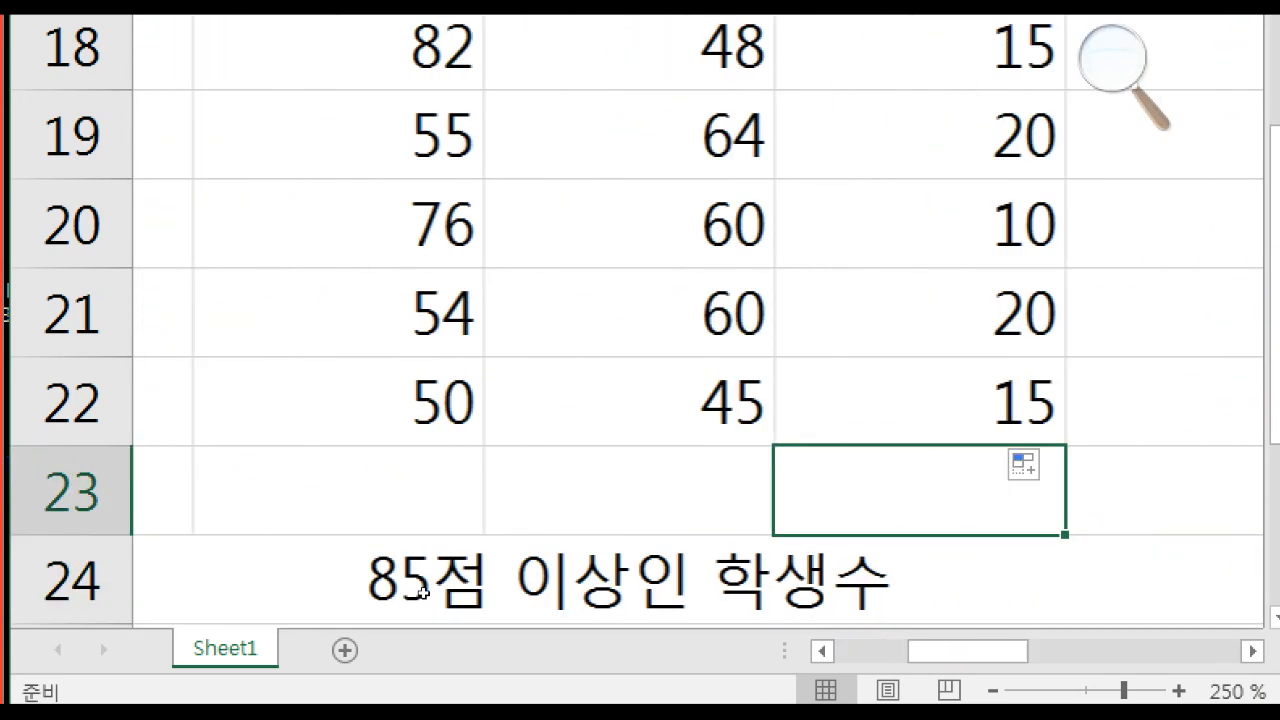
pyautogui.press('Left')
pyautogui.press('Right')
pyautogui.press('Up')
pyautogui.press('Right')
pyautogui.press('Up')
pyautogui.press('Up')
pyautogui.press('Up')
pyautogui.press('Up')
pyautogui.press('Up')
pyautogui.press('Up')
pyautogui.press('Up')
pyautogui.press('Up')
pyautogui.press('Up')
pyautogui.press('Up')
pyautogui.press('Up')
pyautogui.press('Up')
pyautogui.press('Up')
pyautogui.press('Up')
pyautogui.press('Up')
pyautogui.press('Up')
pyautogui.press('Up')
pyautogui.press('Up')
pyautogui.press('Up')
pyautogui.press('Up')
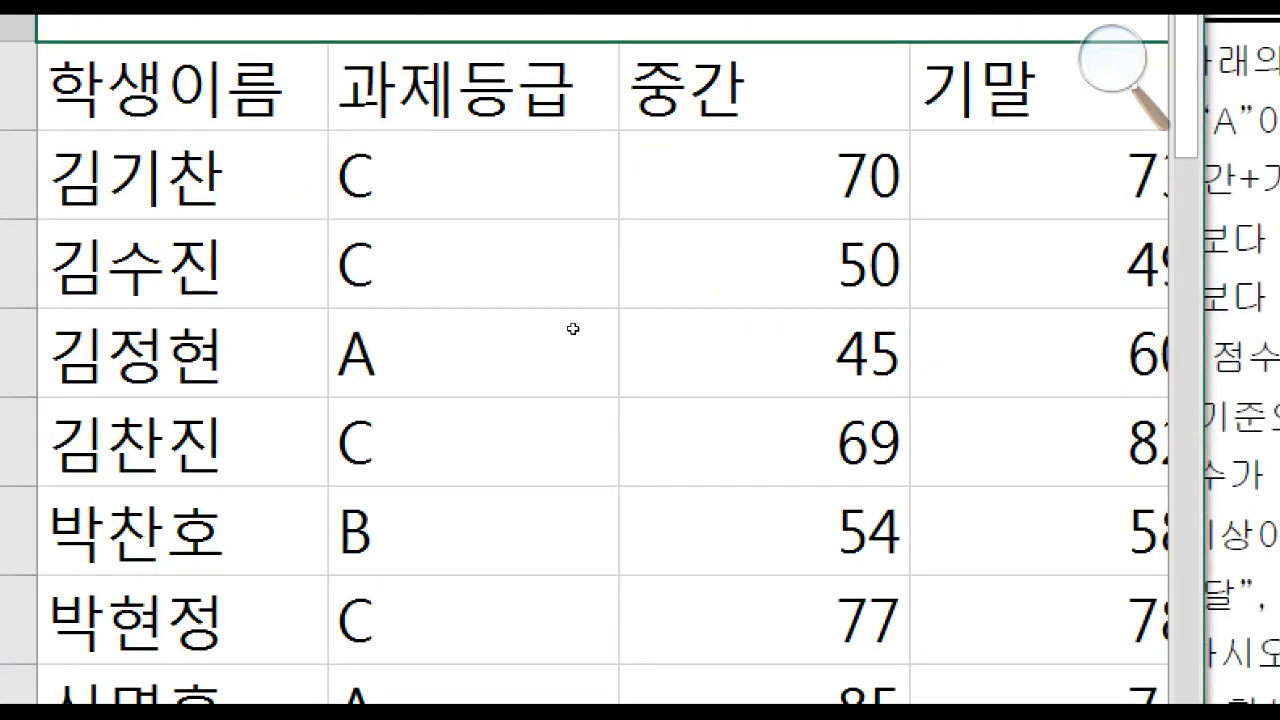
pyautogui.press('Down')
pyautogui.press('Down')
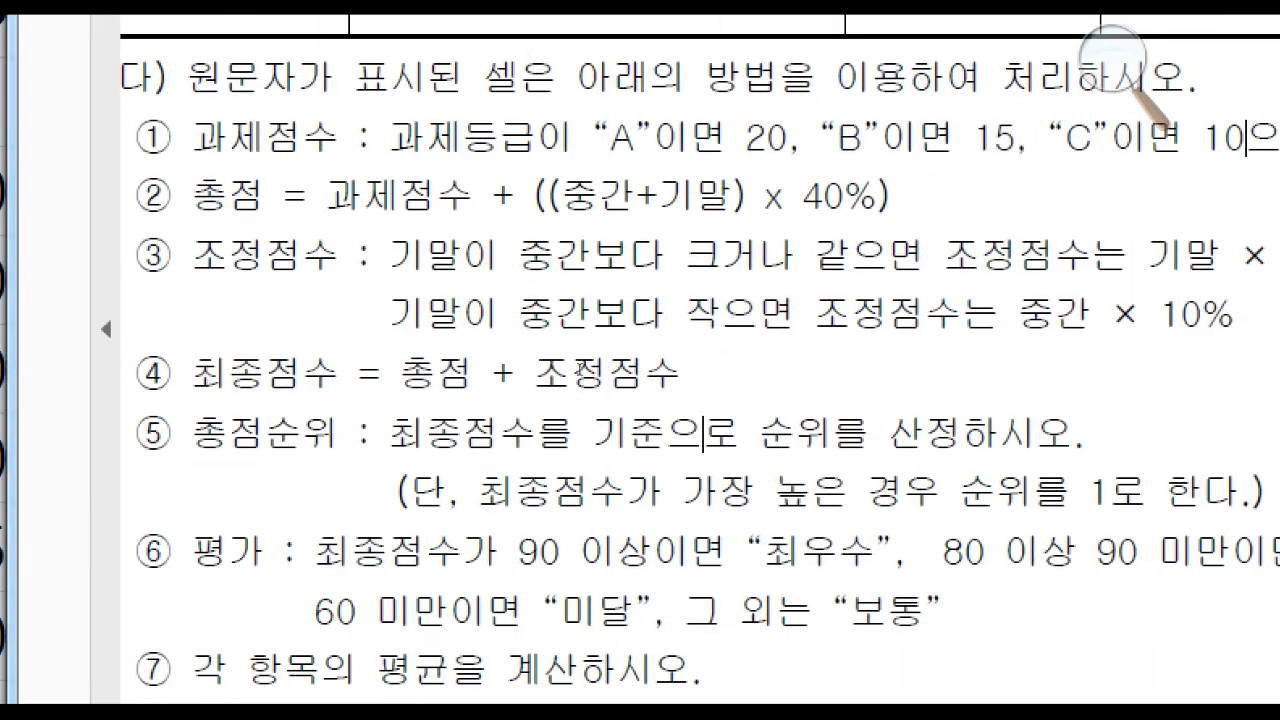
# Check the 총점 calculation rule in the exam PDF and return to cell F3 in the workbook
pyautogui.moveTo(420, 359); pyautogui.dragTo(603, 370)
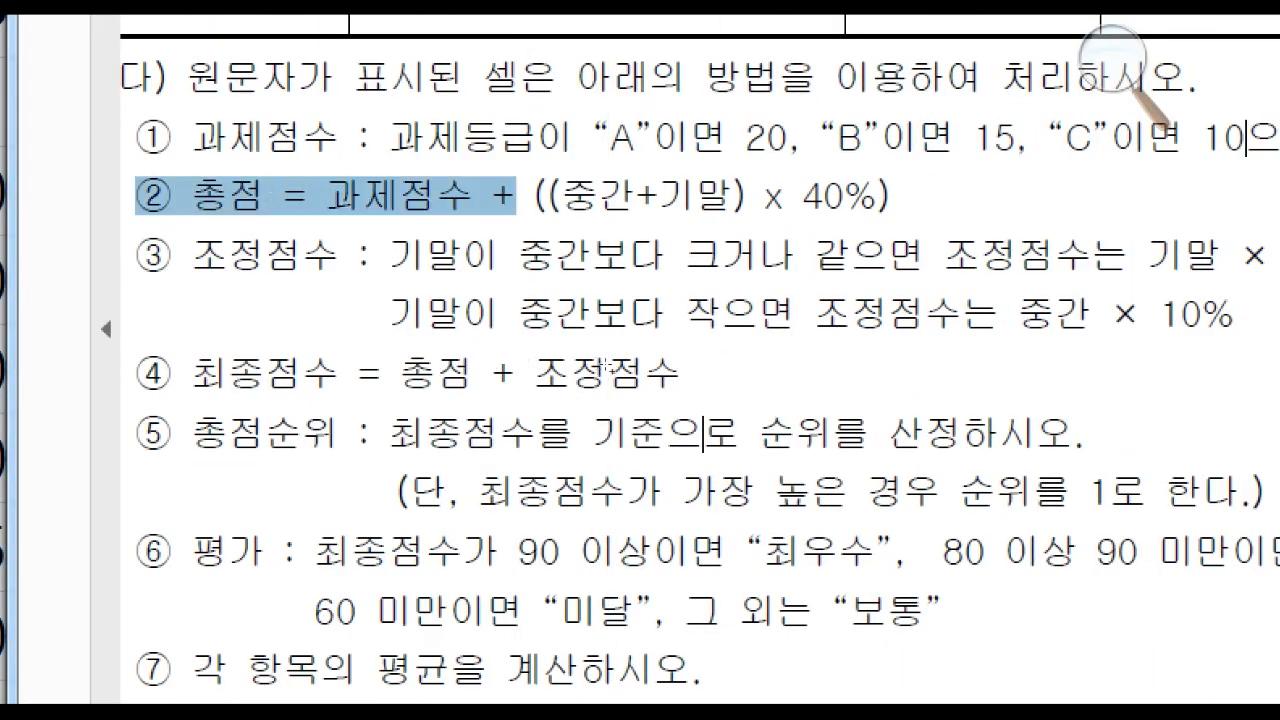
pyautogui.click(574, 366)
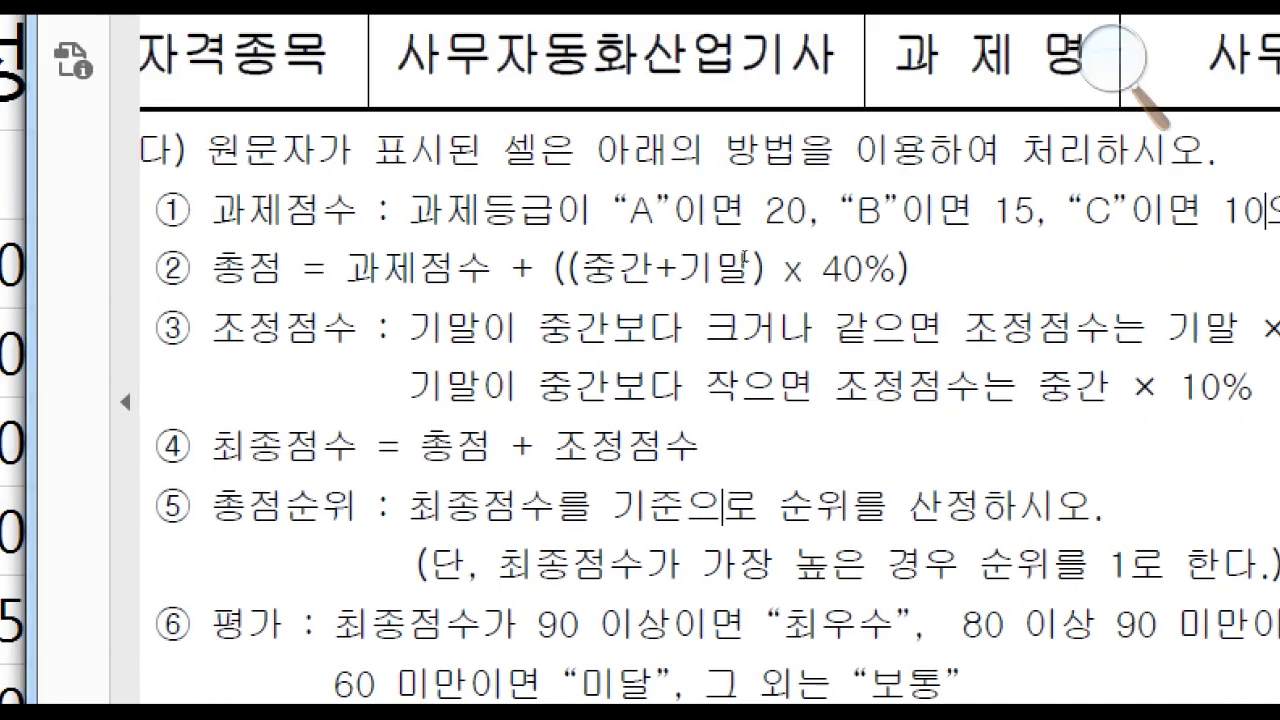
pyautogui.hotkey('alt', 'Tab')
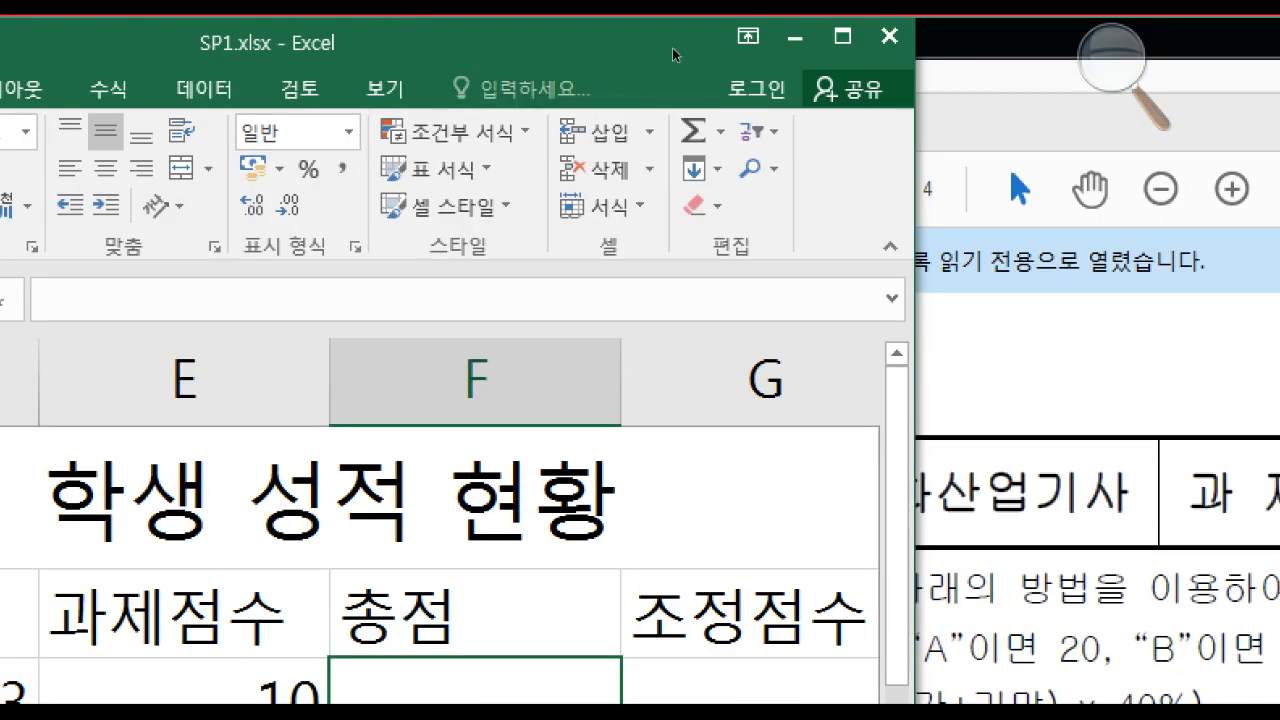
pyautogui.hotkey('alt', 'Tab')
pyautogui.moveTo(350, 250); pyautogui.dragTo(563, 267)
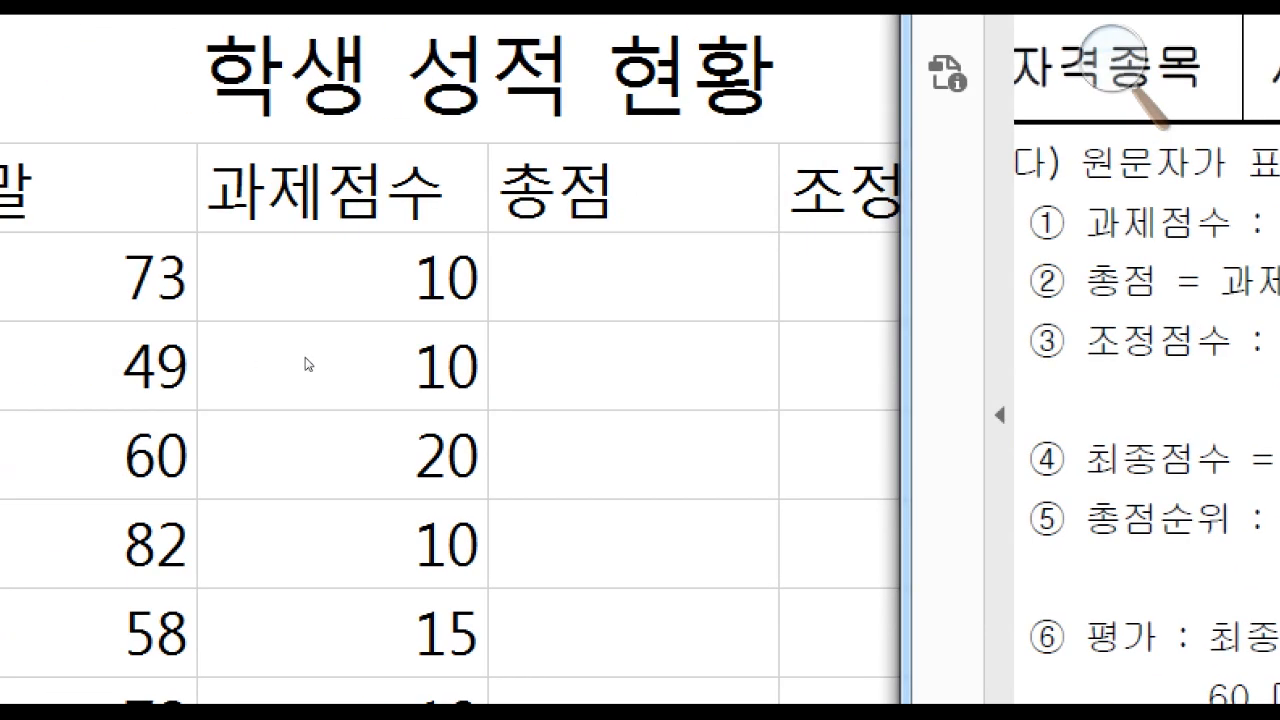
pyautogui.click(456, 345)
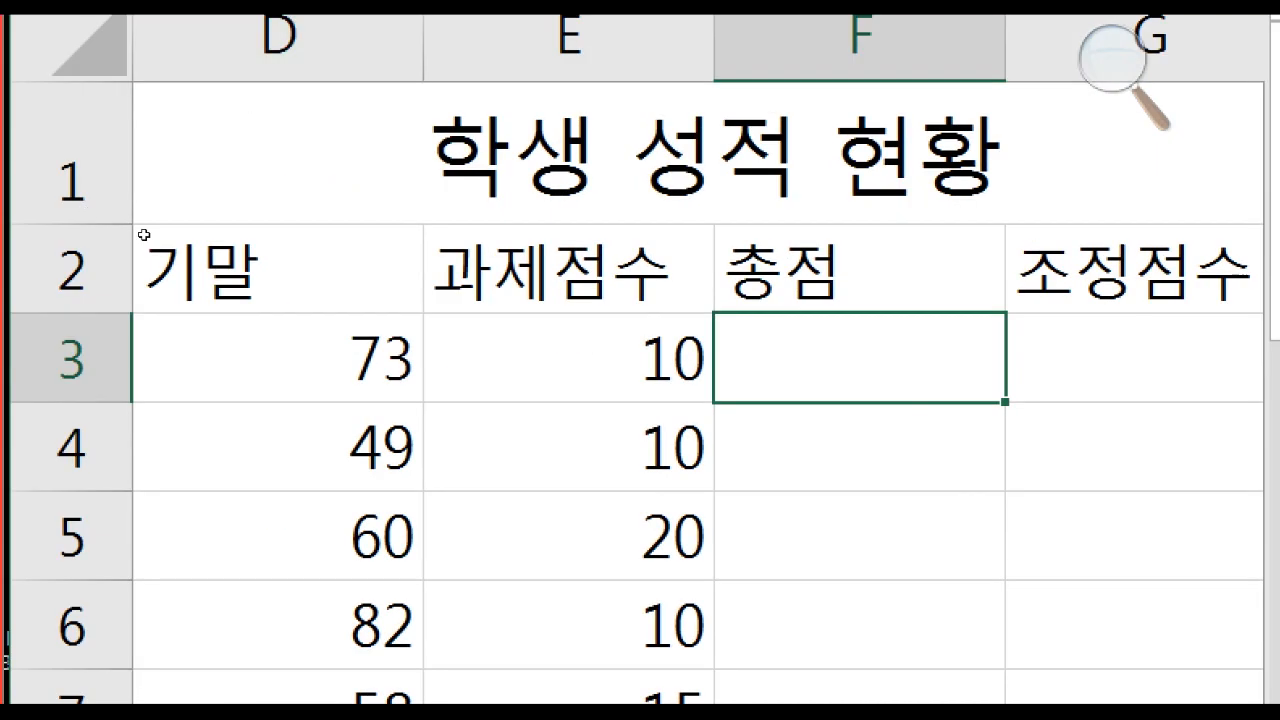
# Build the 총점 formula in F3 as far as =E3+((C3+D3, referencing the 과제점수, 중간 and 기말 cells
pyautogui.write('=')
pyautogui.press('Left')
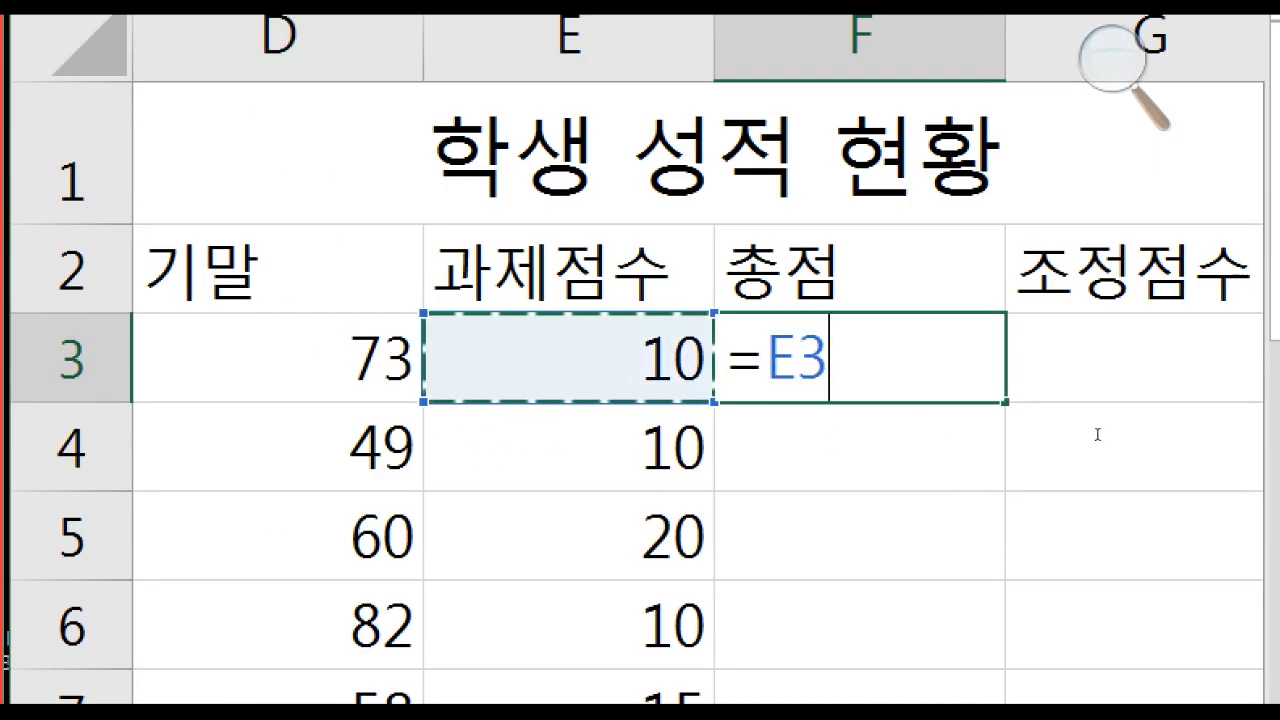
pyautogui.write('+')
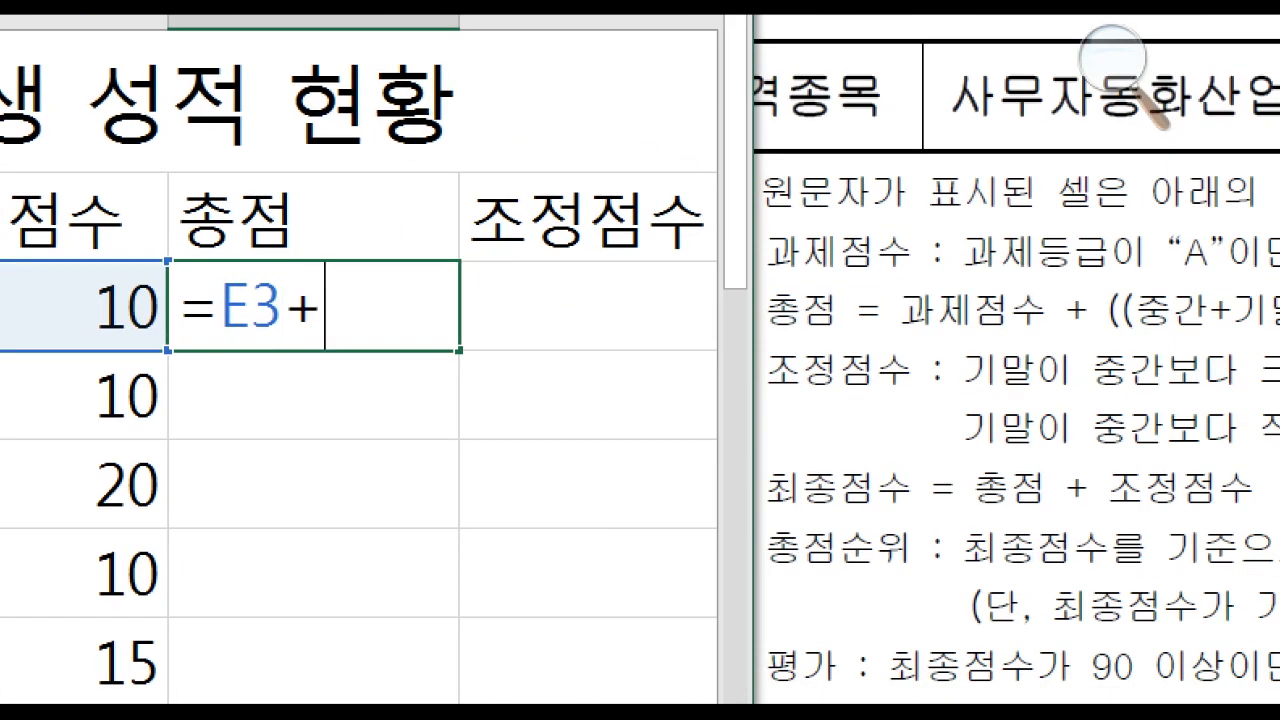
pyautogui.write('((')
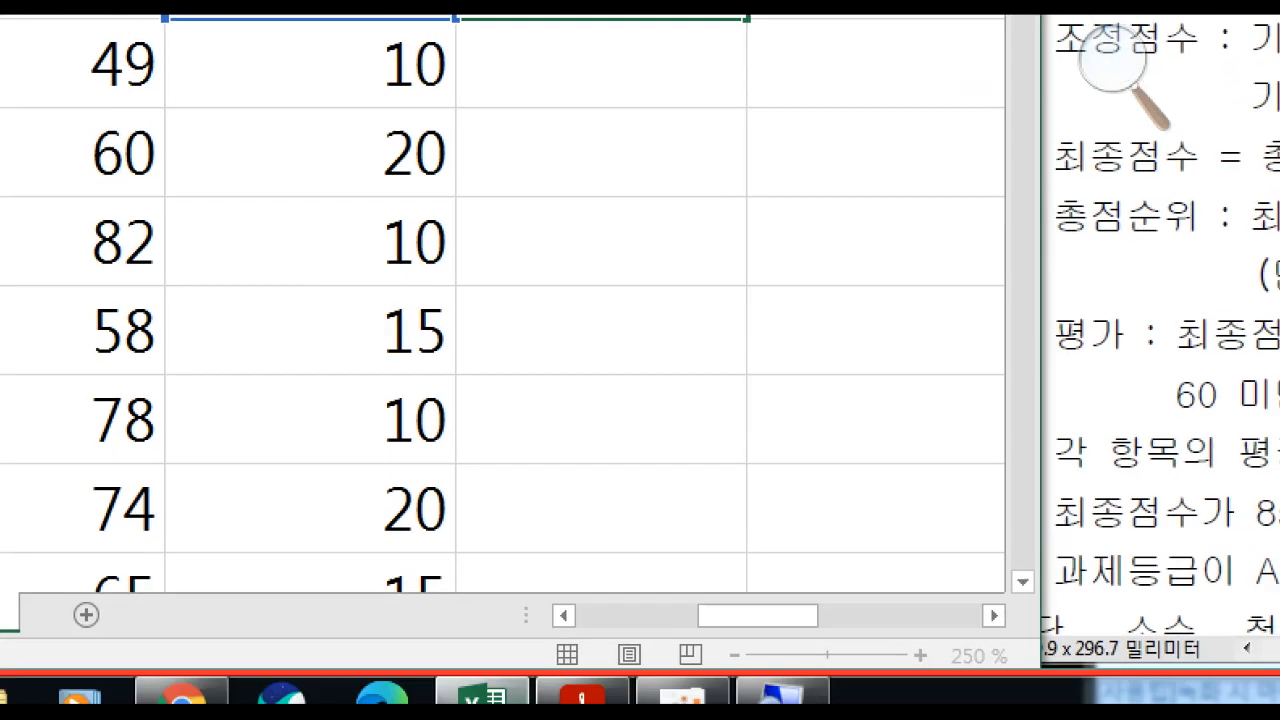
pyautogui.click(564, 615)
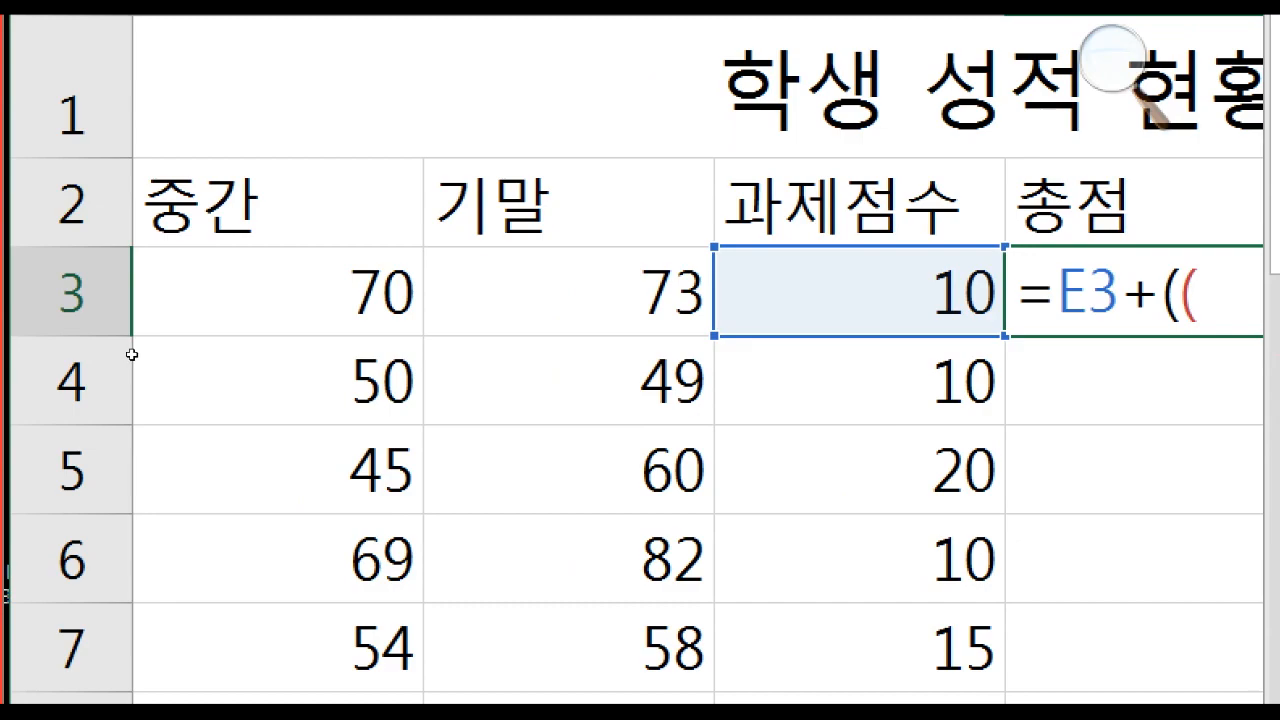
pyautogui.click(134, 354)
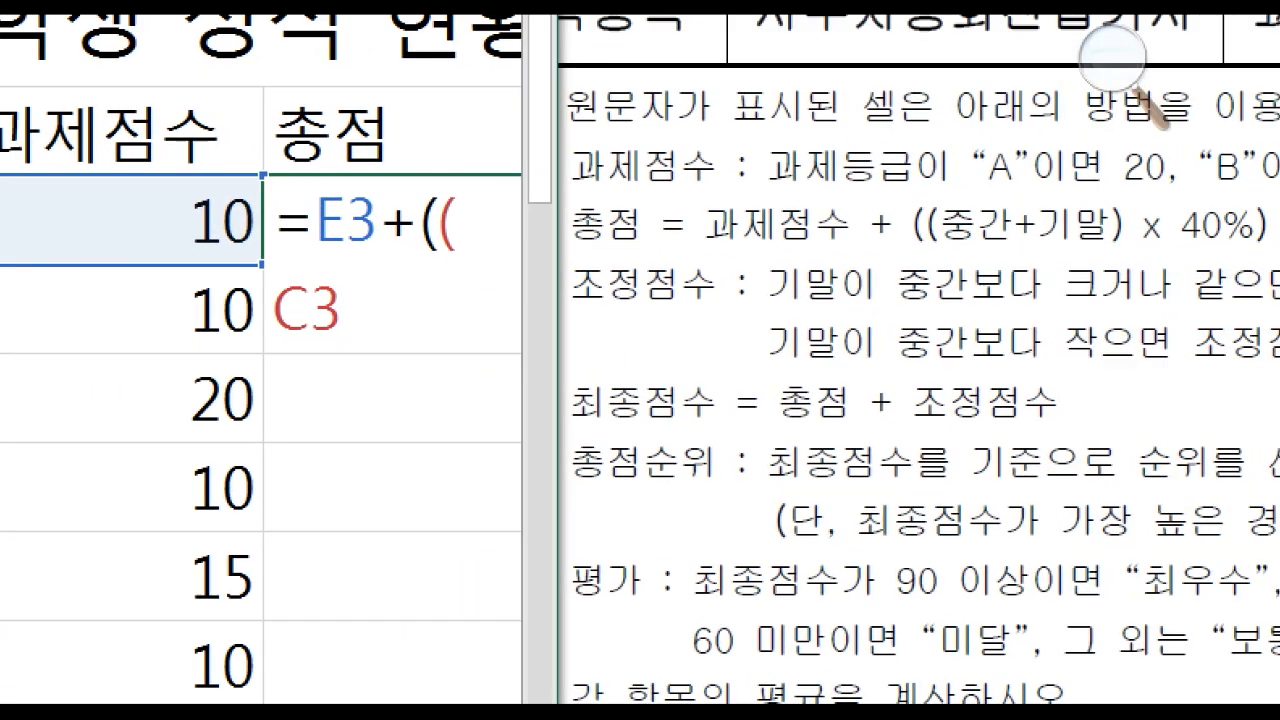
pyautogui.write('+')
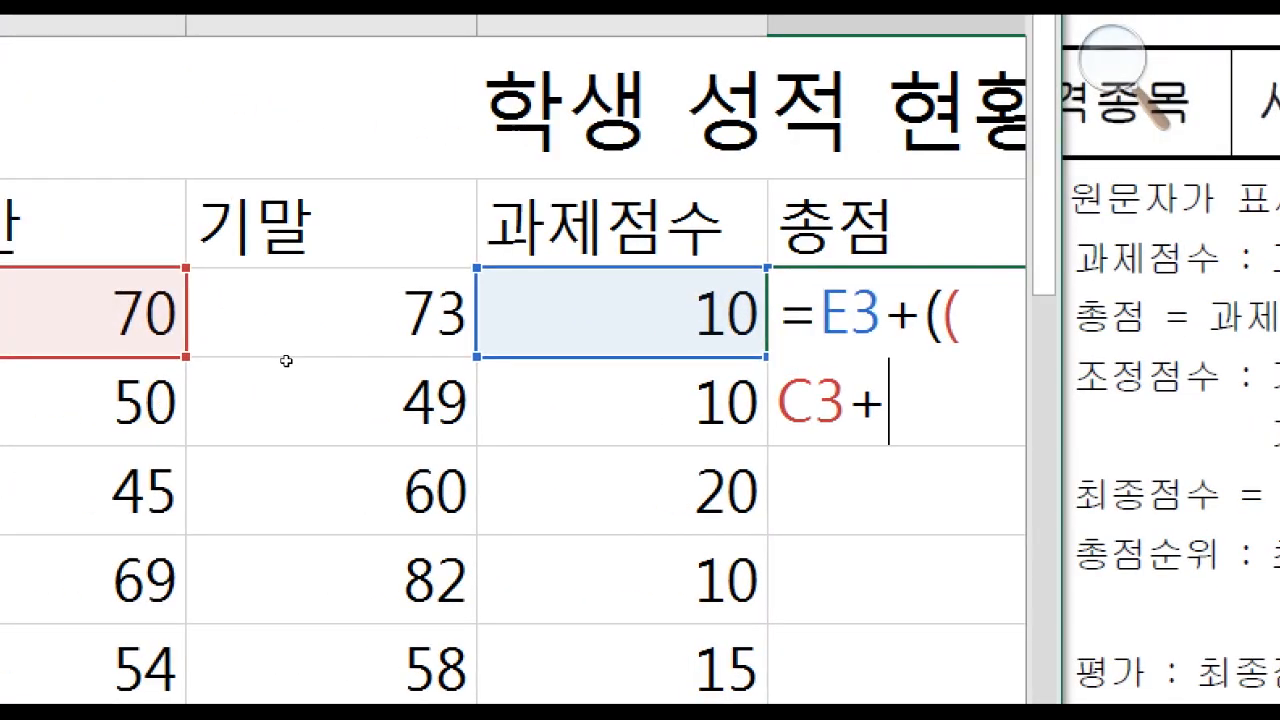
pyautogui.click(285, 340)
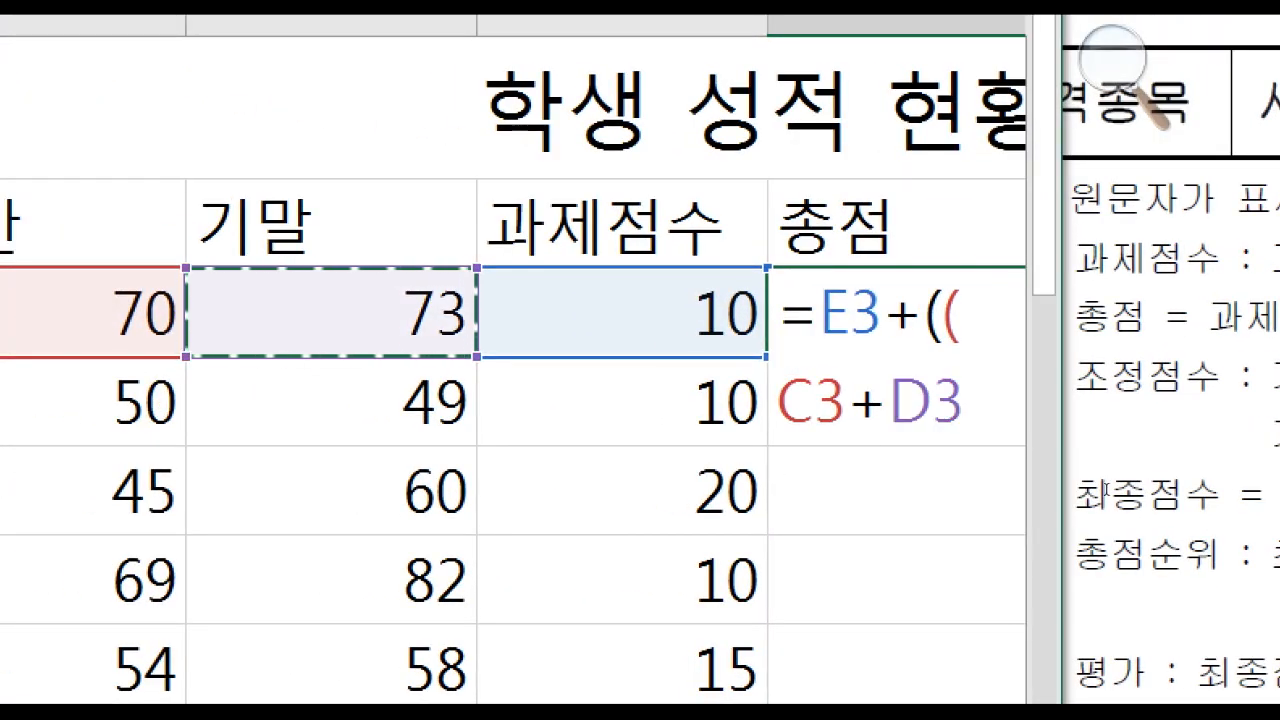
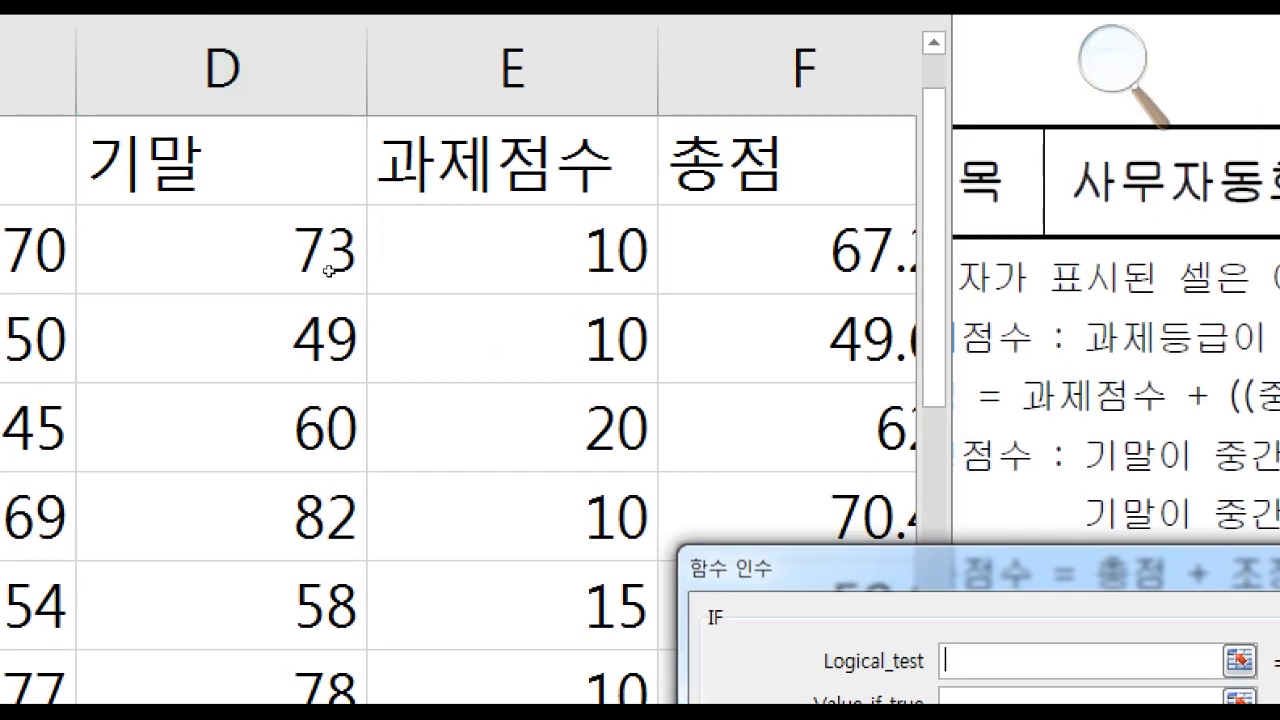
# Set the 조정점수 IF function's logical test to D3>=C3 and its value if true to D3*20/100
pyautogui.click(308, 276)
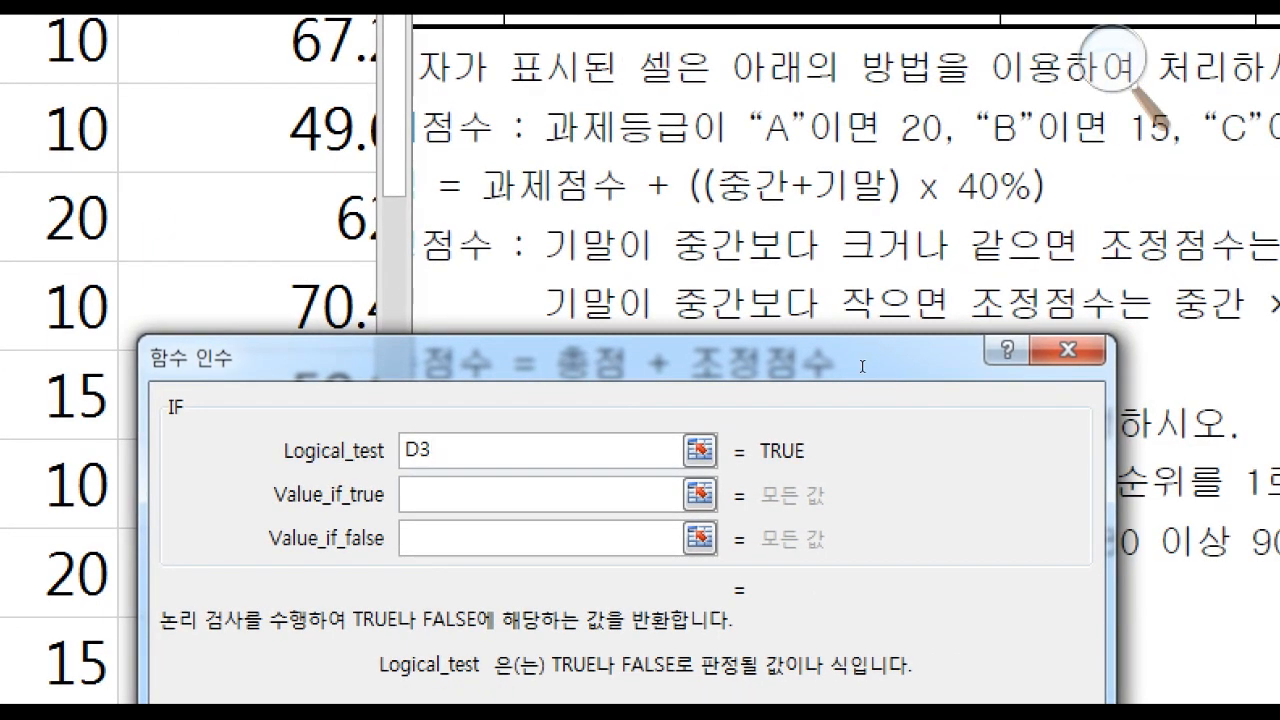
pyautogui.write('>=')
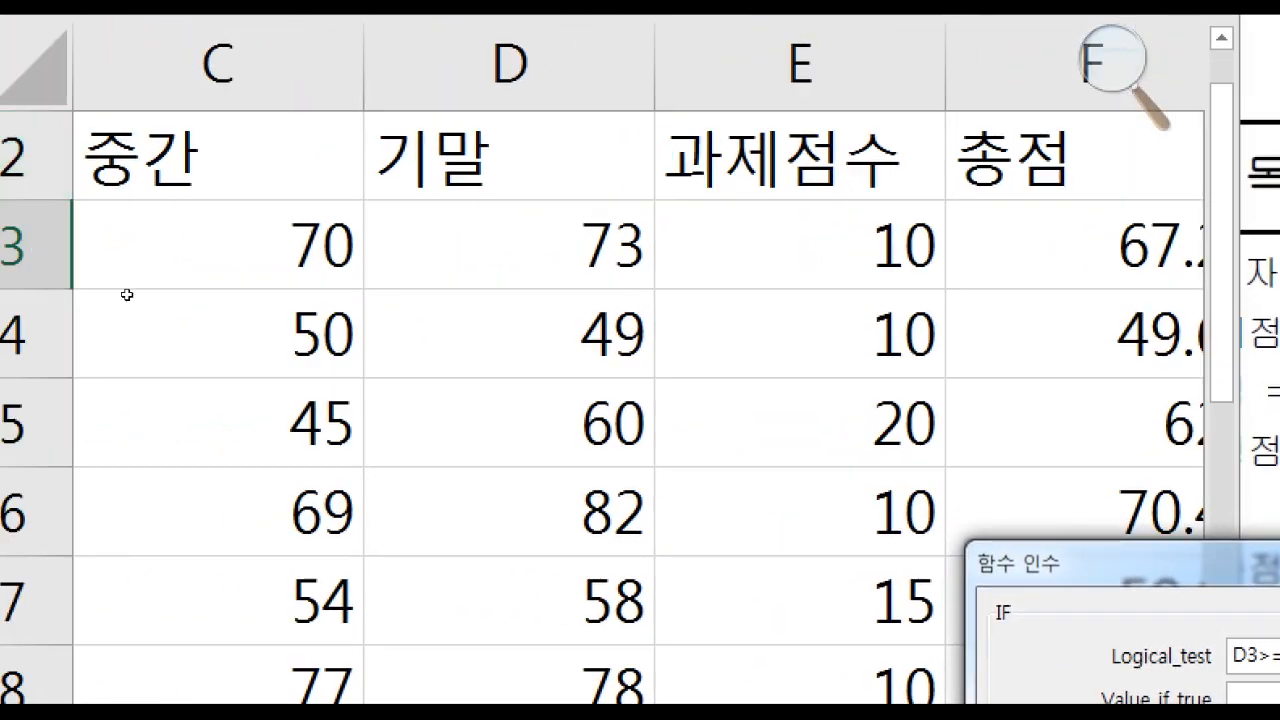
pyautogui.click(127, 294)
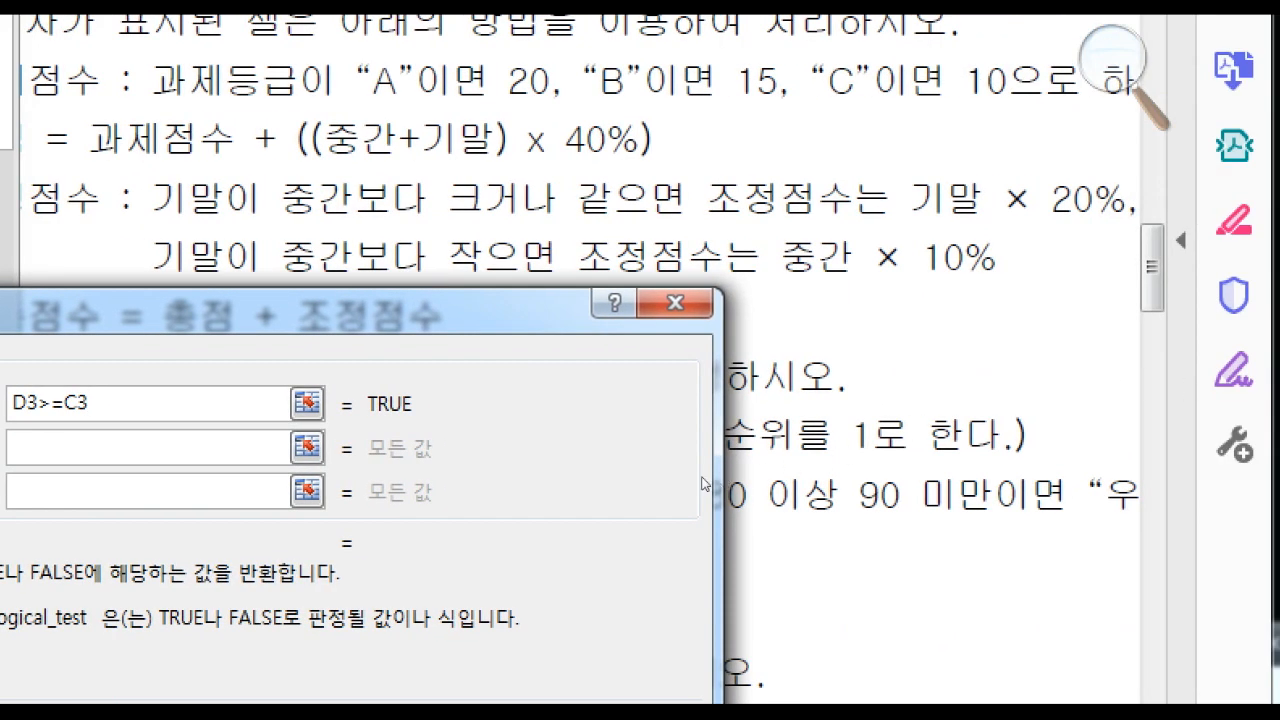
pyautogui.press('Tab')
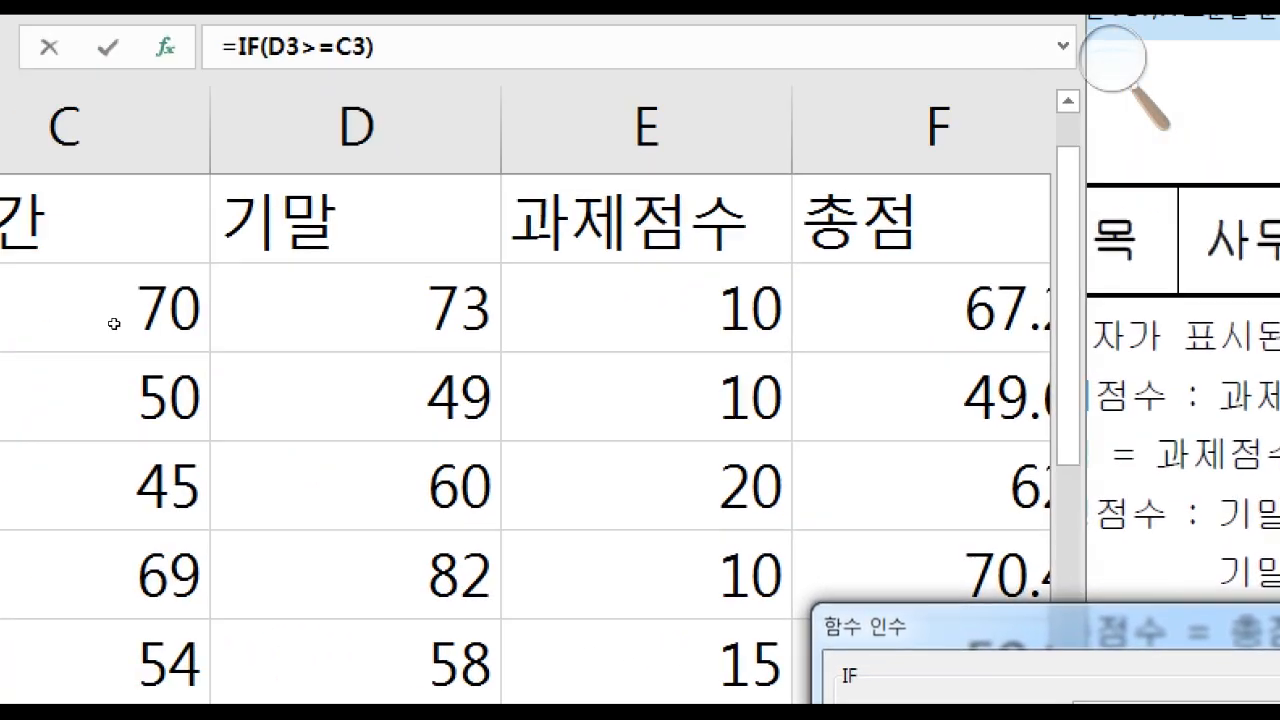
pyautogui.click(249, 285)
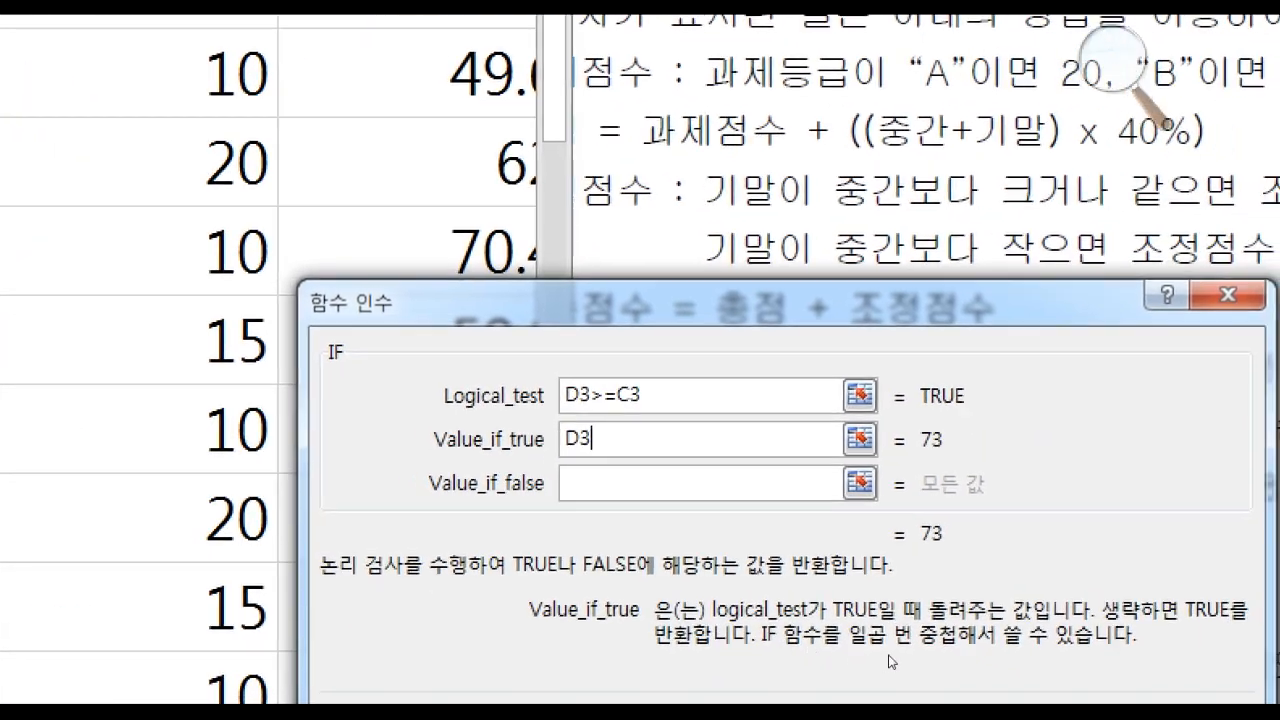
pyautogui.write('*20/100')
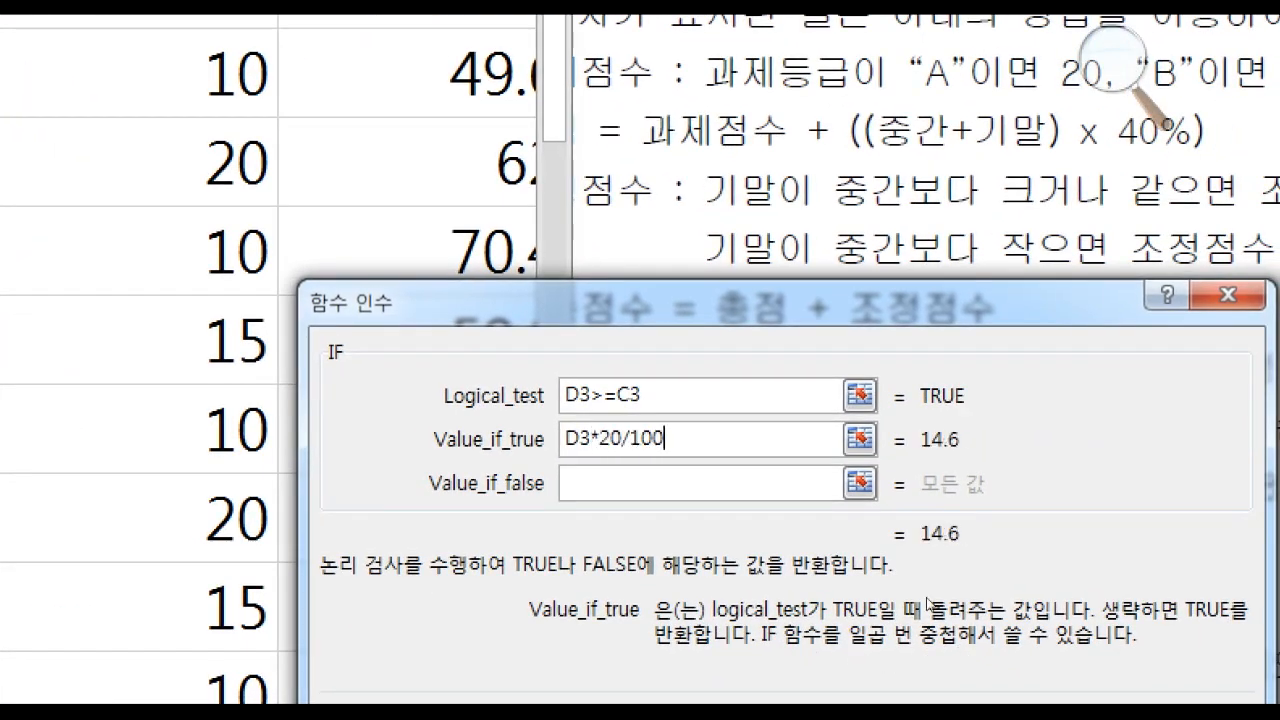
# Set the IF function's value if false to C3*10/100 and confirm the 조정점수 formula
pyautogui.press('Tab')
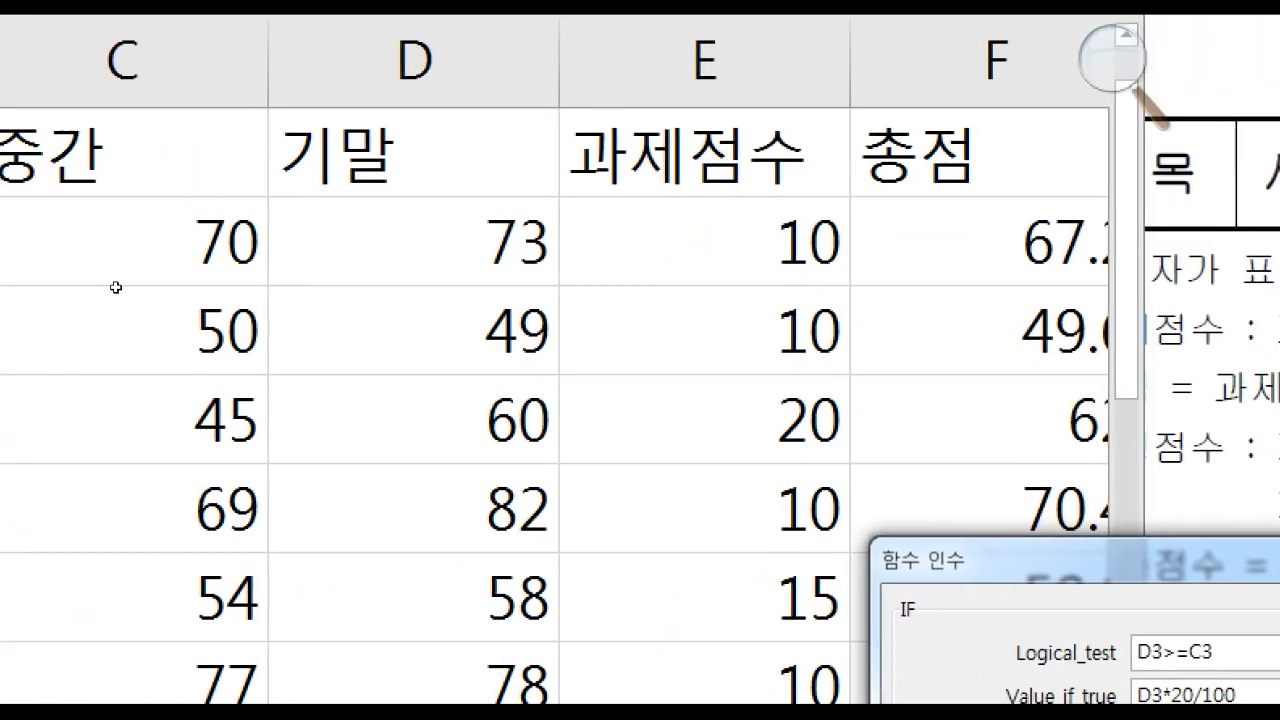
pyautogui.click(116, 285)
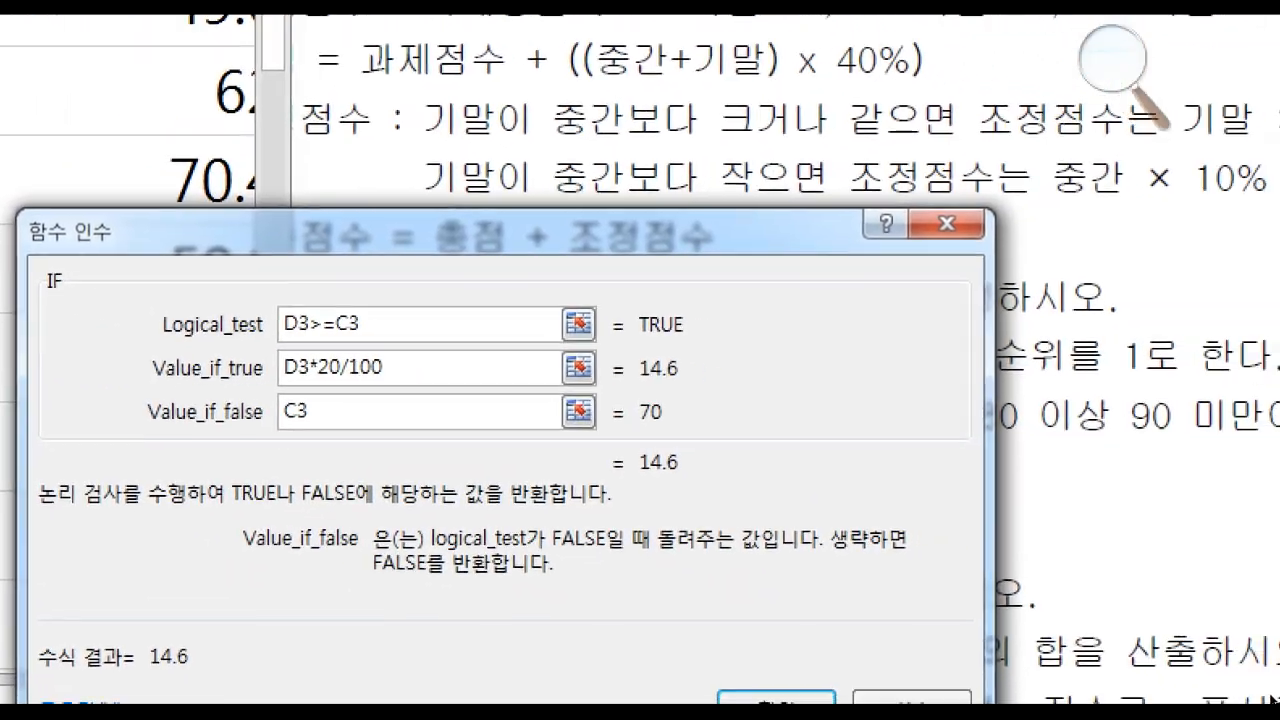
pyautogui.write('*')
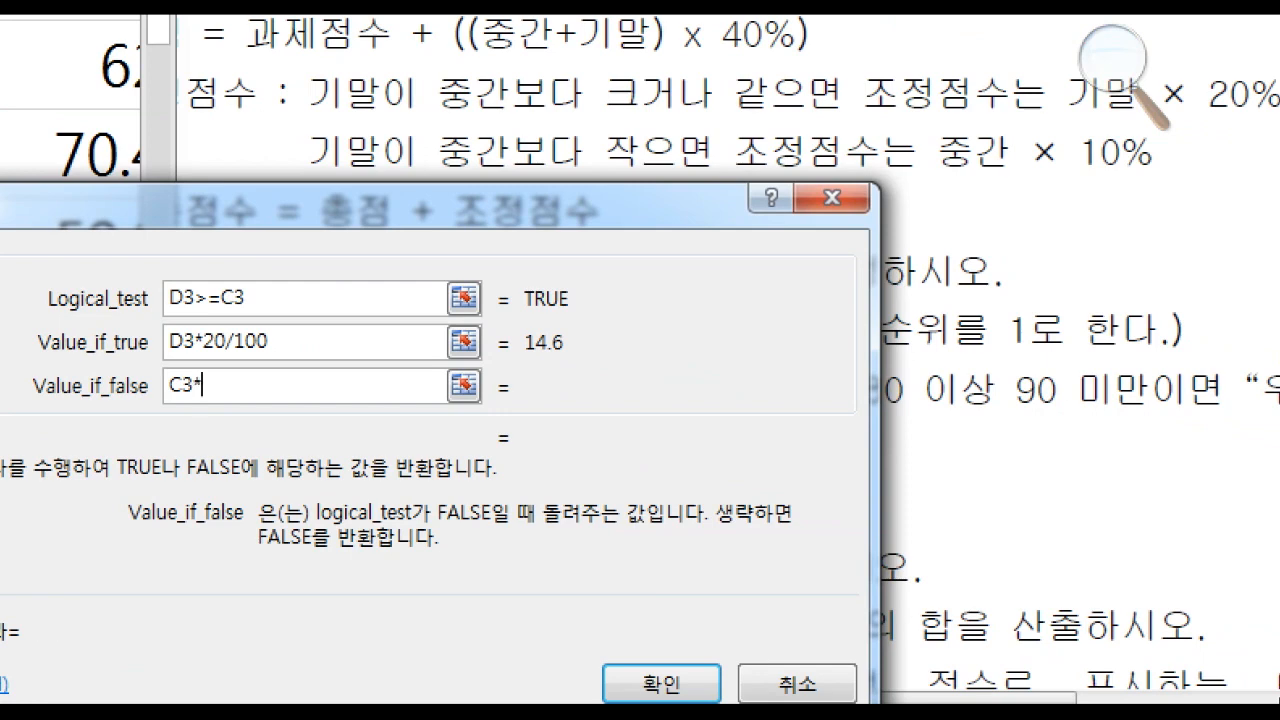
pyautogui.write('10/100')
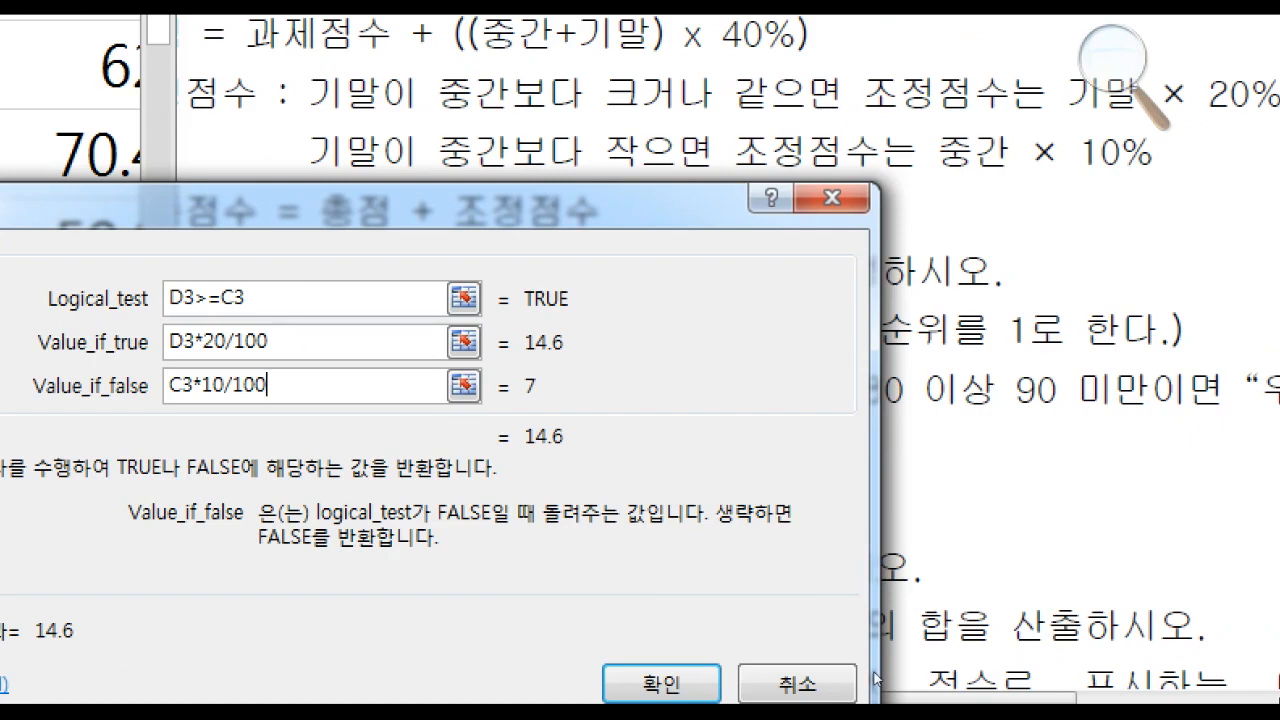
pyautogui.click(661, 684)
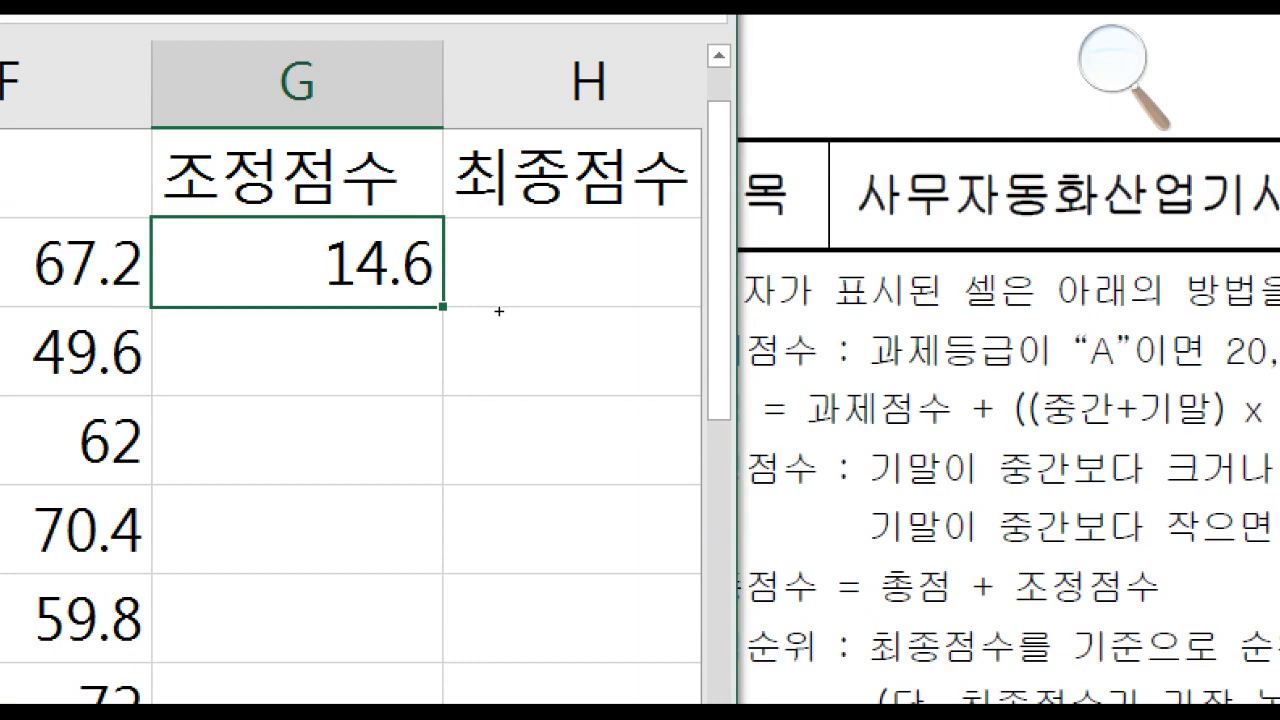
# Fill the 조정점수 formula from G3 down the student rows and go to the first 최종점수 cell, H3
pyautogui.moveTo(498, 311); pyautogui.dragTo(471, 523)
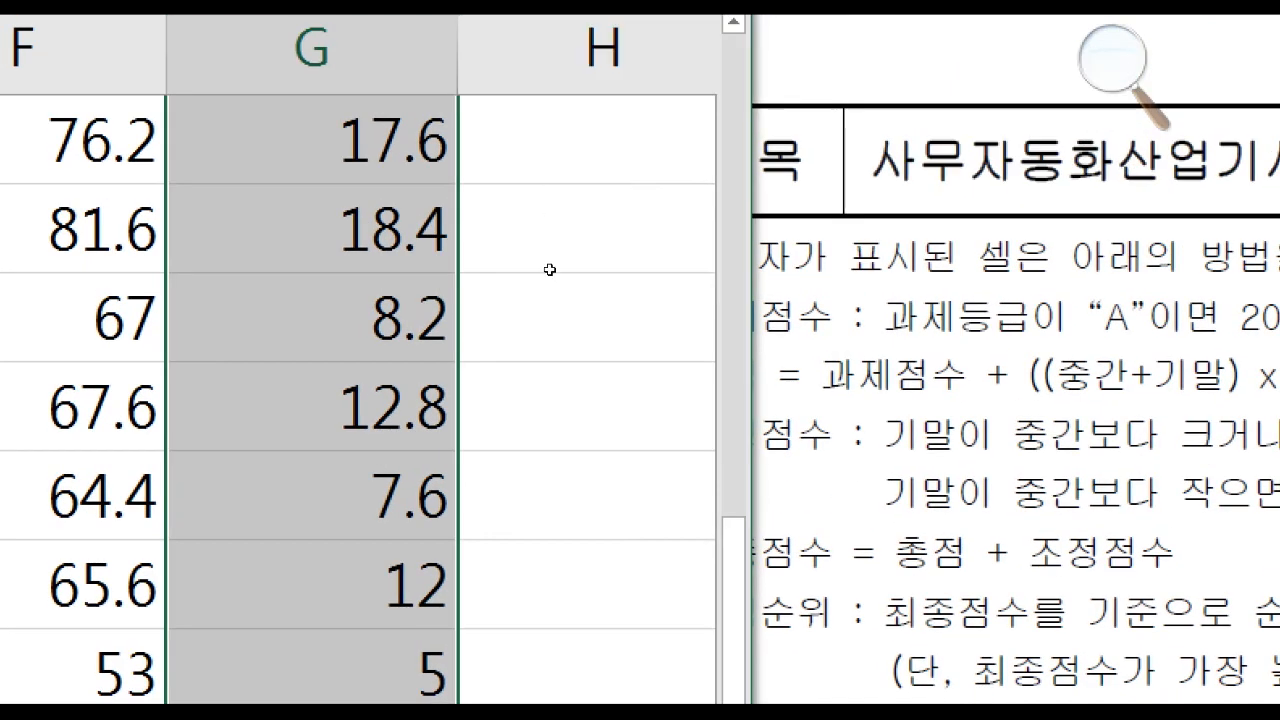
pyautogui.click(549, 268)
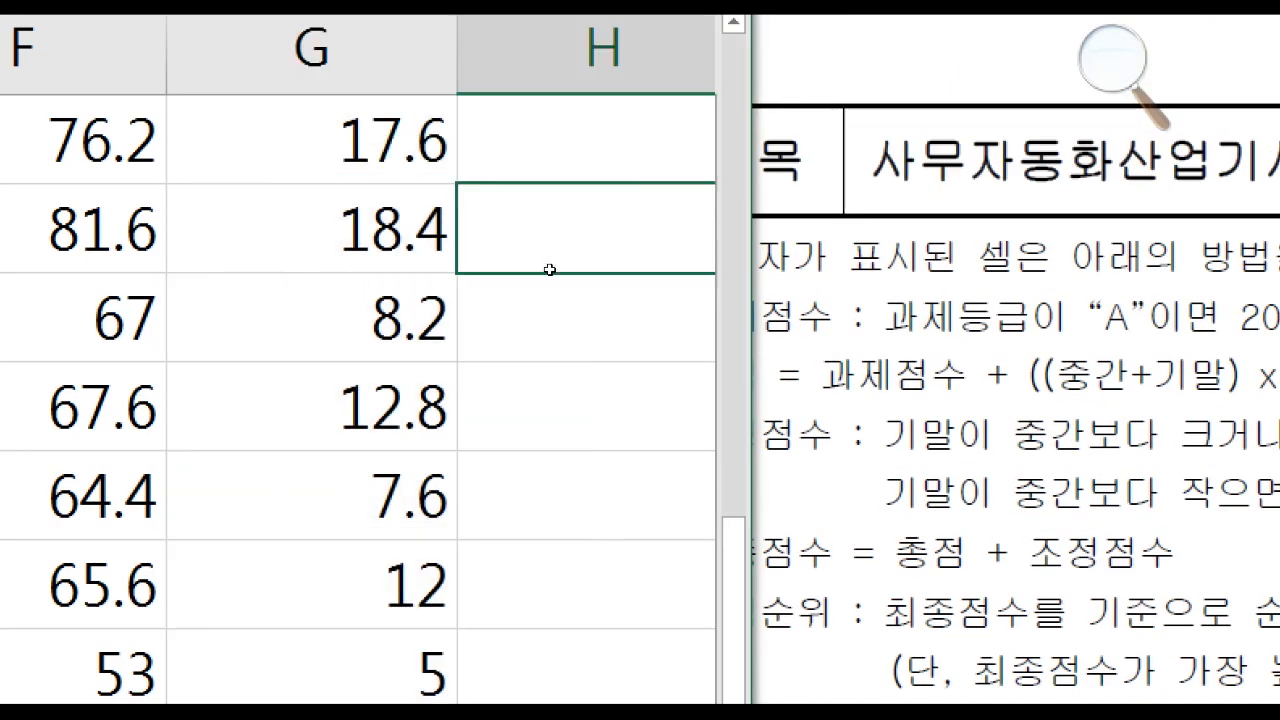
pyautogui.press('Up')
pyautogui.press('Up')
pyautogui.press('Up')
pyautogui.press('Up')
pyautogui.press('Up')
pyautogui.press('Up')
pyautogui.press('Up')
pyautogui.press('Up')
pyautogui.press('Up')
pyautogui.press('Up')
pyautogui.press('Up')
pyautogui.press('Up')
pyautogui.press('Up')
pyautogui.press('Up')
pyautogui.press('Up')
pyautogui.press('Up')
pyautogui.press('Up')
pyautogui.press('Up')
pyautogui.press('Up')
pyautogui.press('Up')
pyautogui.press('Up')
pyautogui.press('Down')
pyautogui.press('Down')
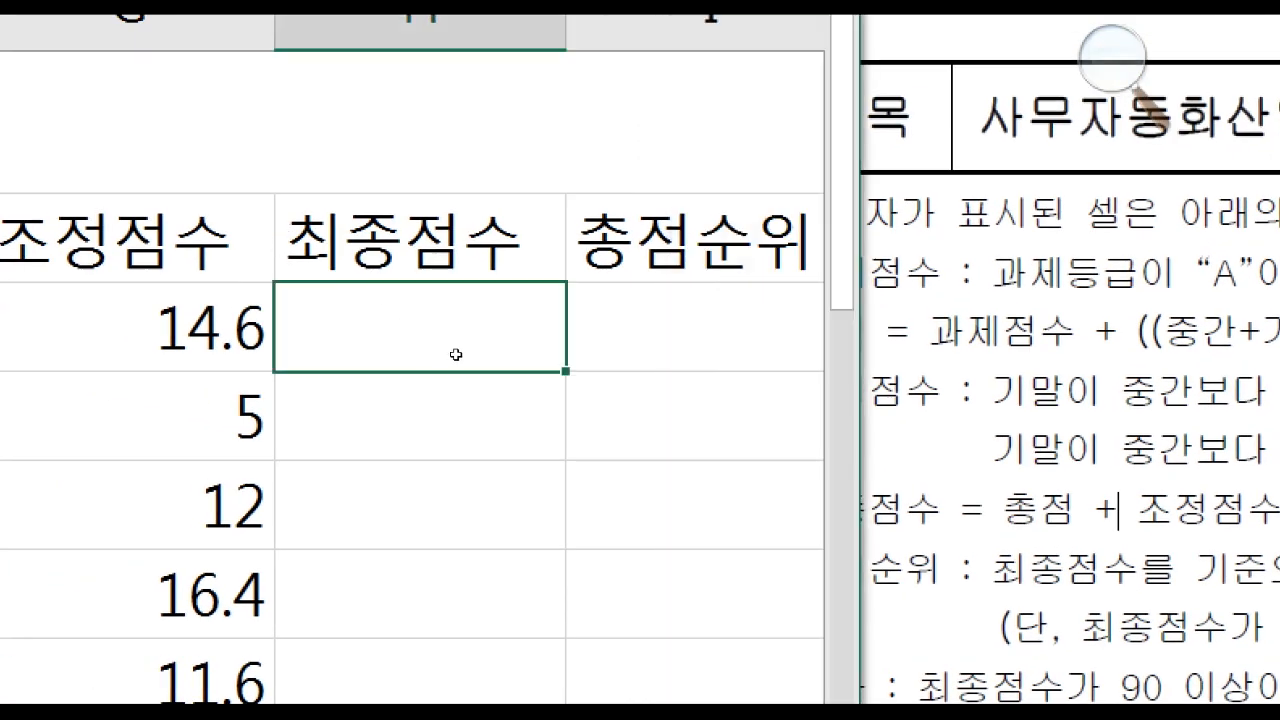
# Enter the 최종점수 formula =F3+G3 in H3 and reselect that cell
pyautogui.write('=')
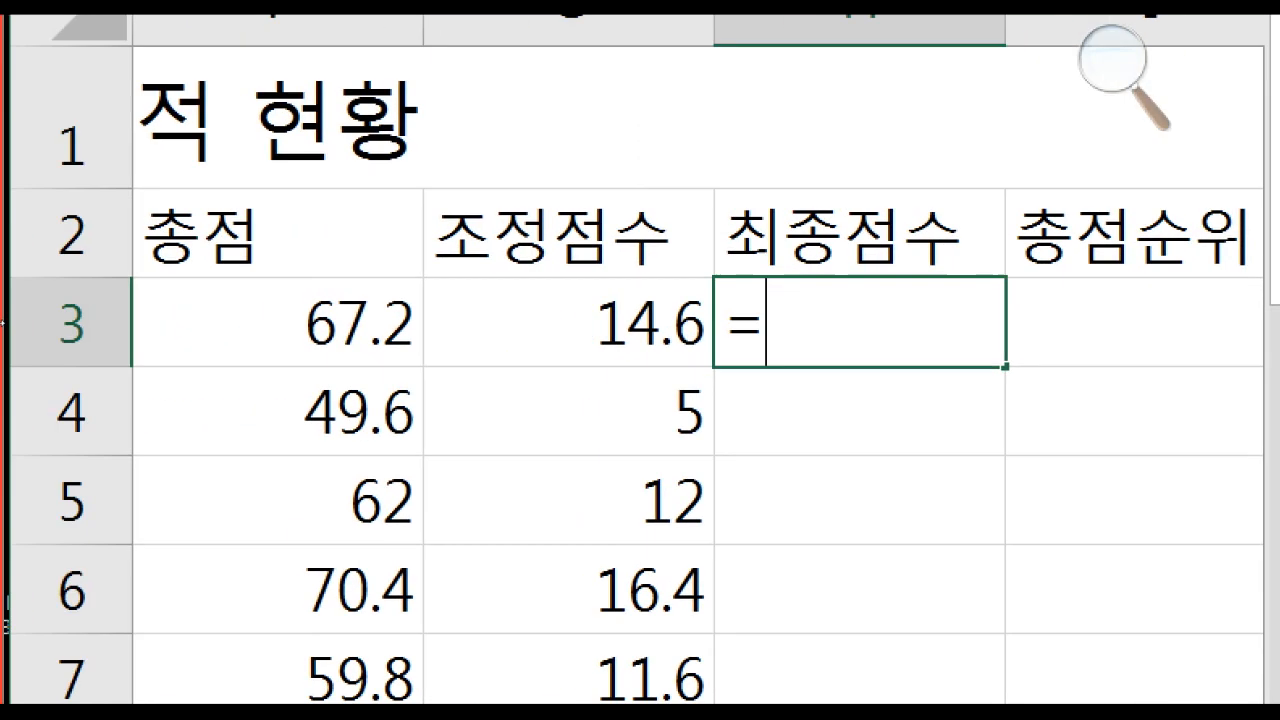
pyautogui.click(134, 351)
pyautogui.write('+')
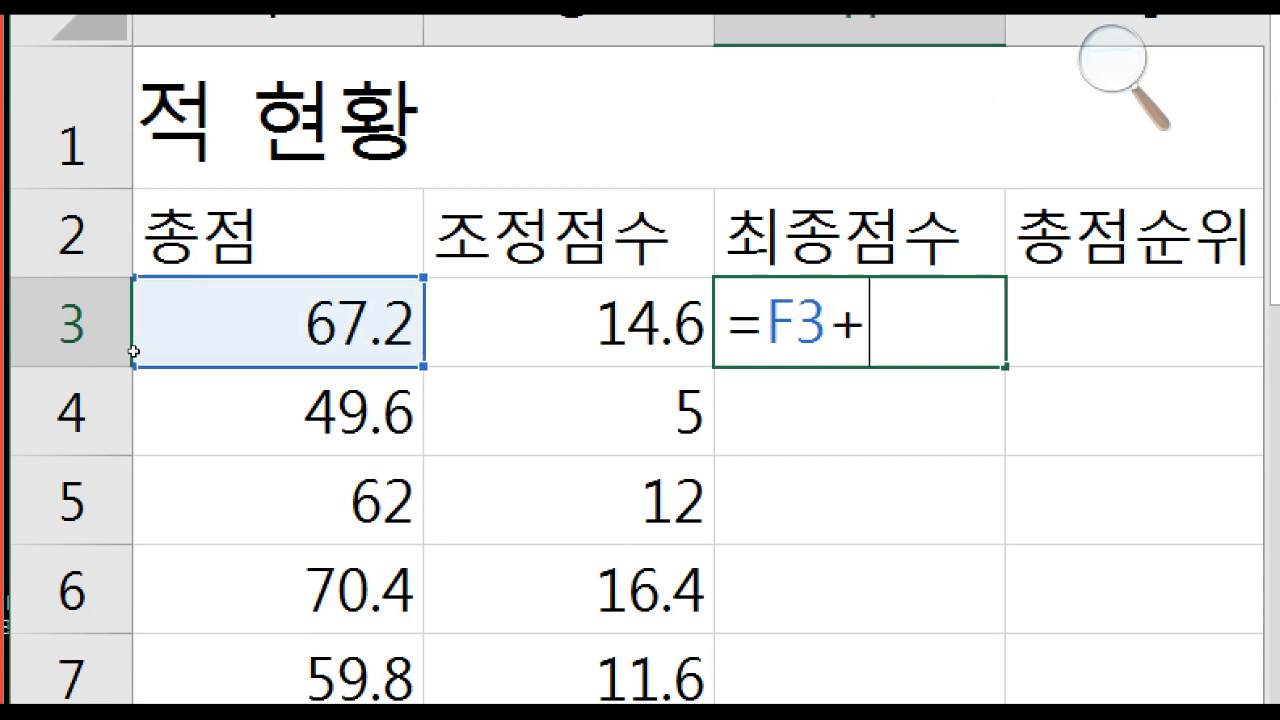
pyautogui.press('Left')
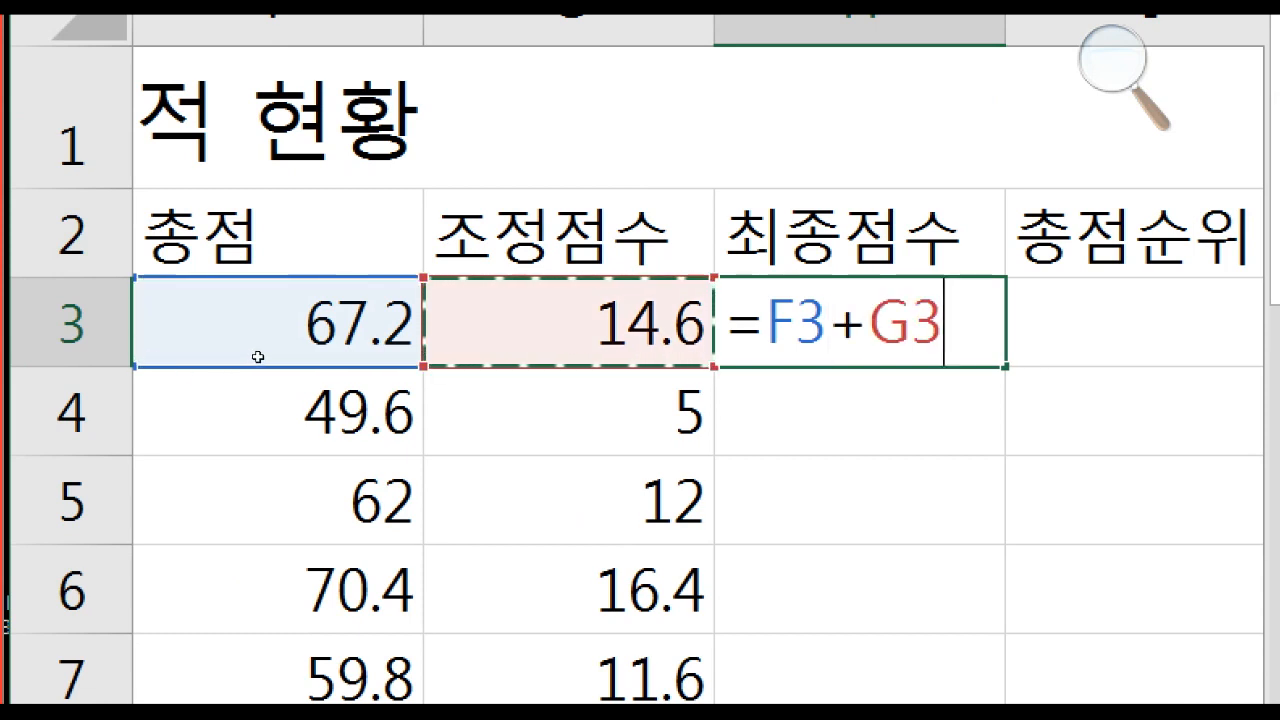
pyautogui.press('Return')
pyautogui.press('Up')
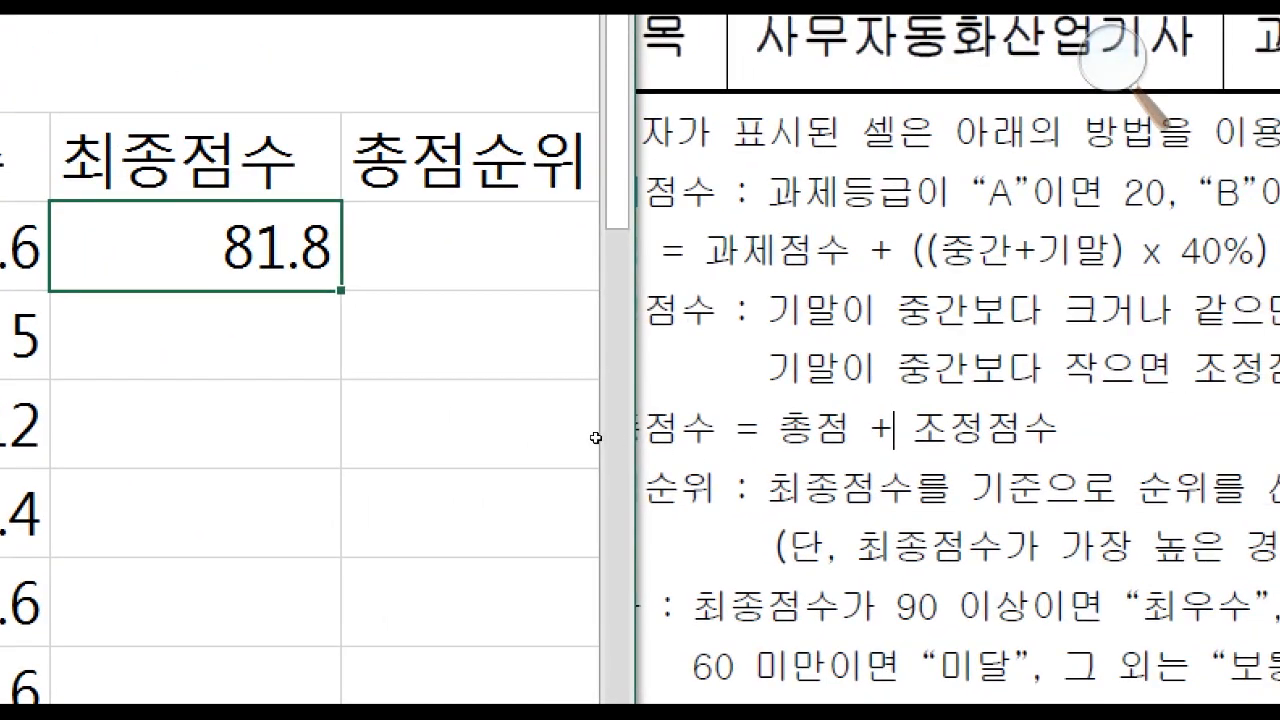
# Fill the 최종점수 formula from H3 down the student rows and go to the first 총점순위 cell, I3
pyautogui.moveTo(500, 382); pyautogui.dragTo(466, 574)
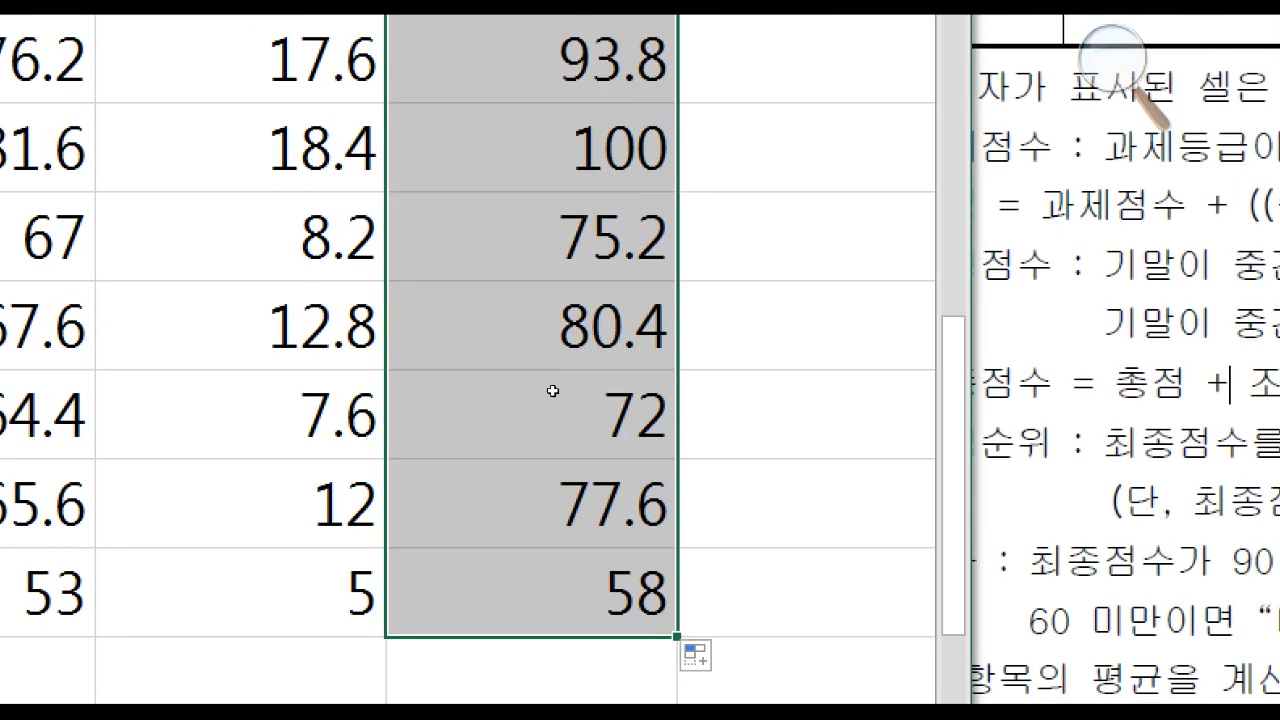
pyautogui.click(553, 391)
pyautogui.press('Up')
pyautogui.press('Up')
pyautogui.press('Up')
pyautogui.press('Up')
pyautogui.press('Up')
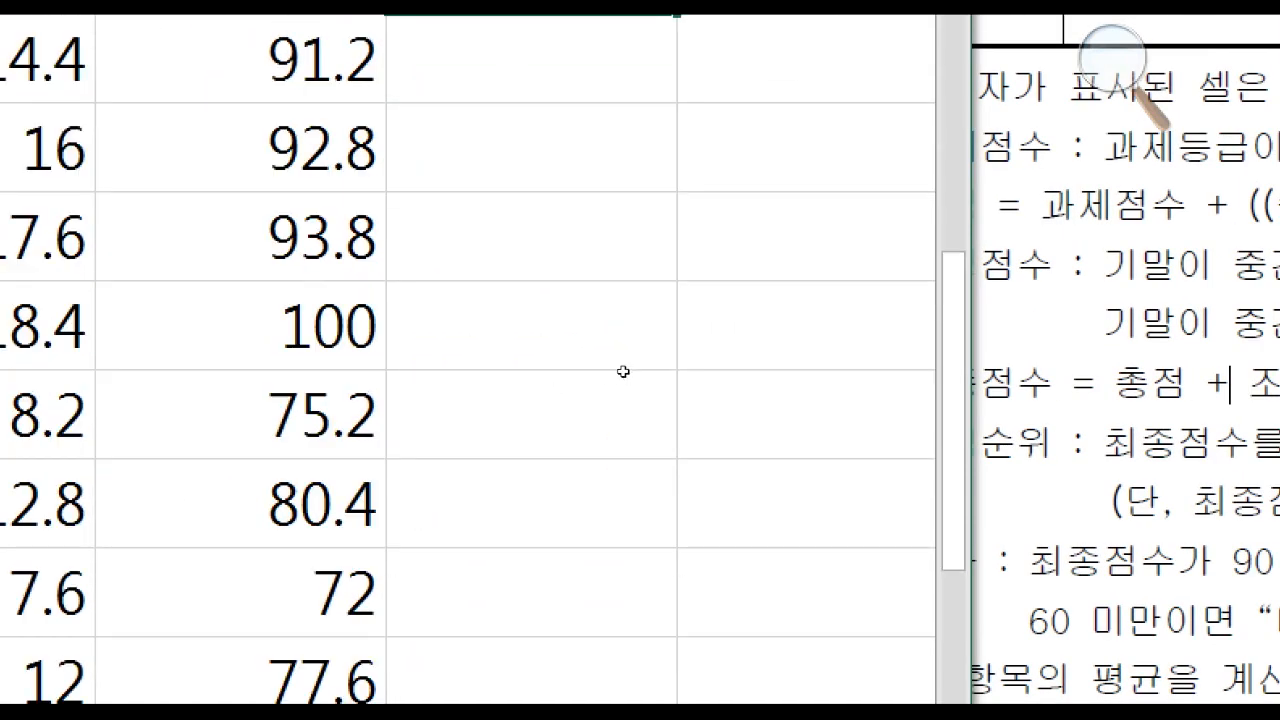
pyautogui.scroll(5, 626, 375)
pyautogui.click(420, 361)
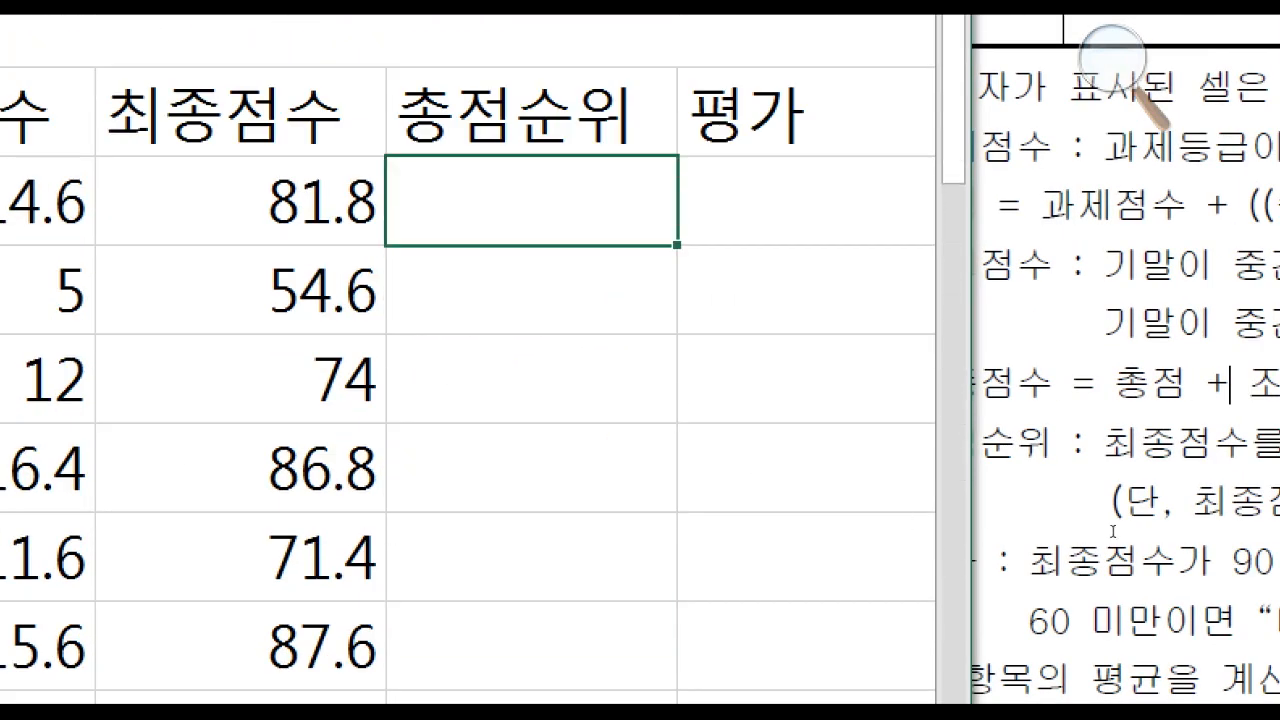
# Start a RANK function in I3 and set its Number argument to H3, keeping the arguments dialog clear of the 최종점수 column
pyautogui.click(1130, 477)
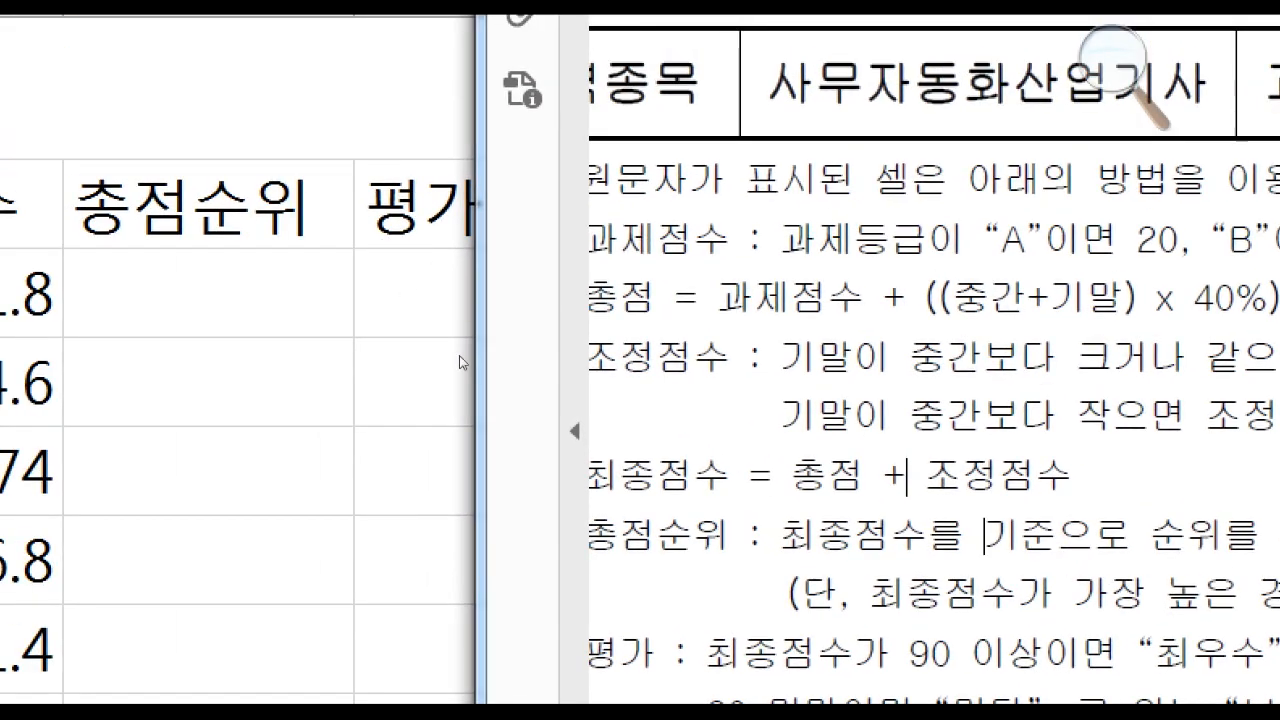
pyautogui.click(456, 358)
pyautogui.write('=')
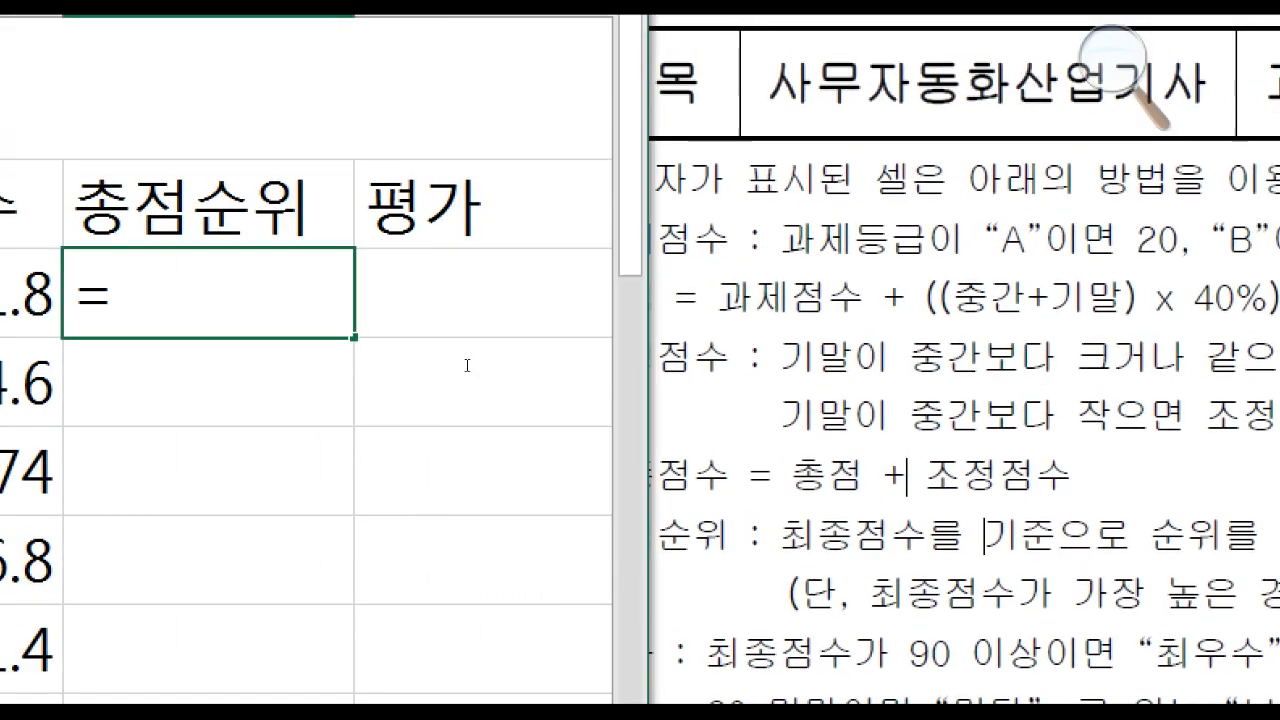
pyautogui.write('ㄱ')
pyautogui.press('BackSpace')
pyautogui.press('Hangul')
pyautogui.write('RANK')
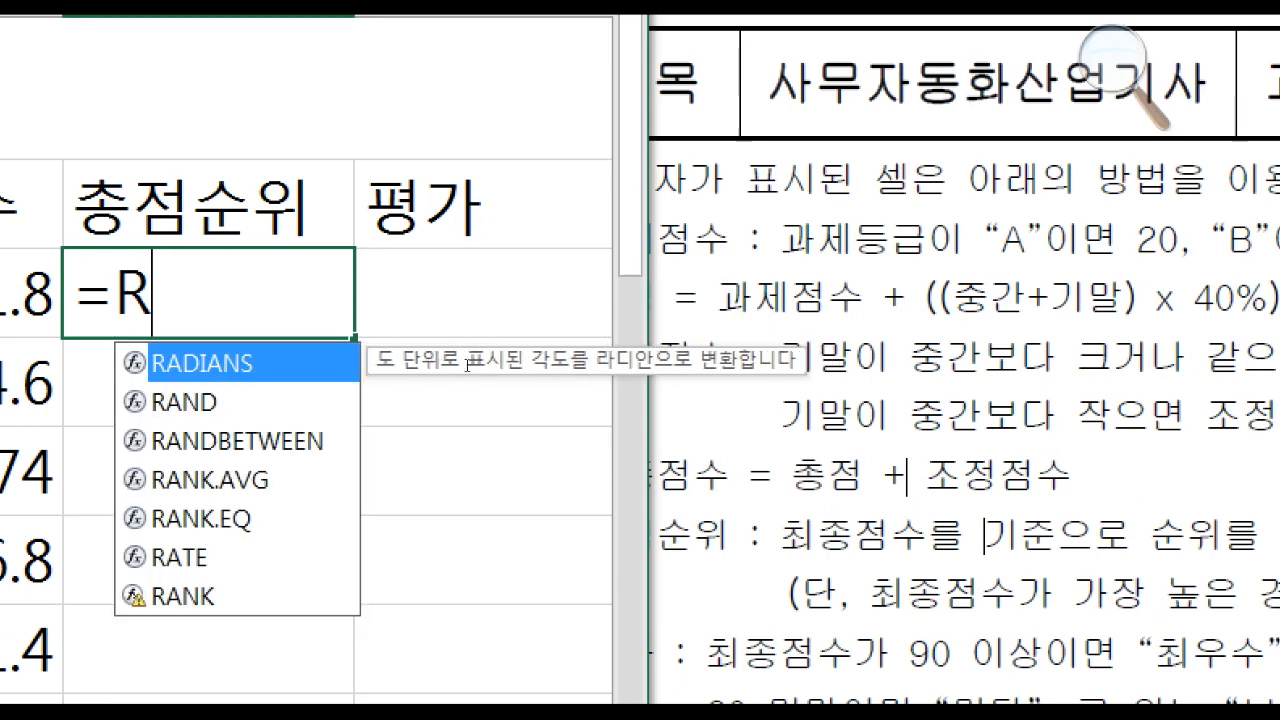
pyautogui.write('()')
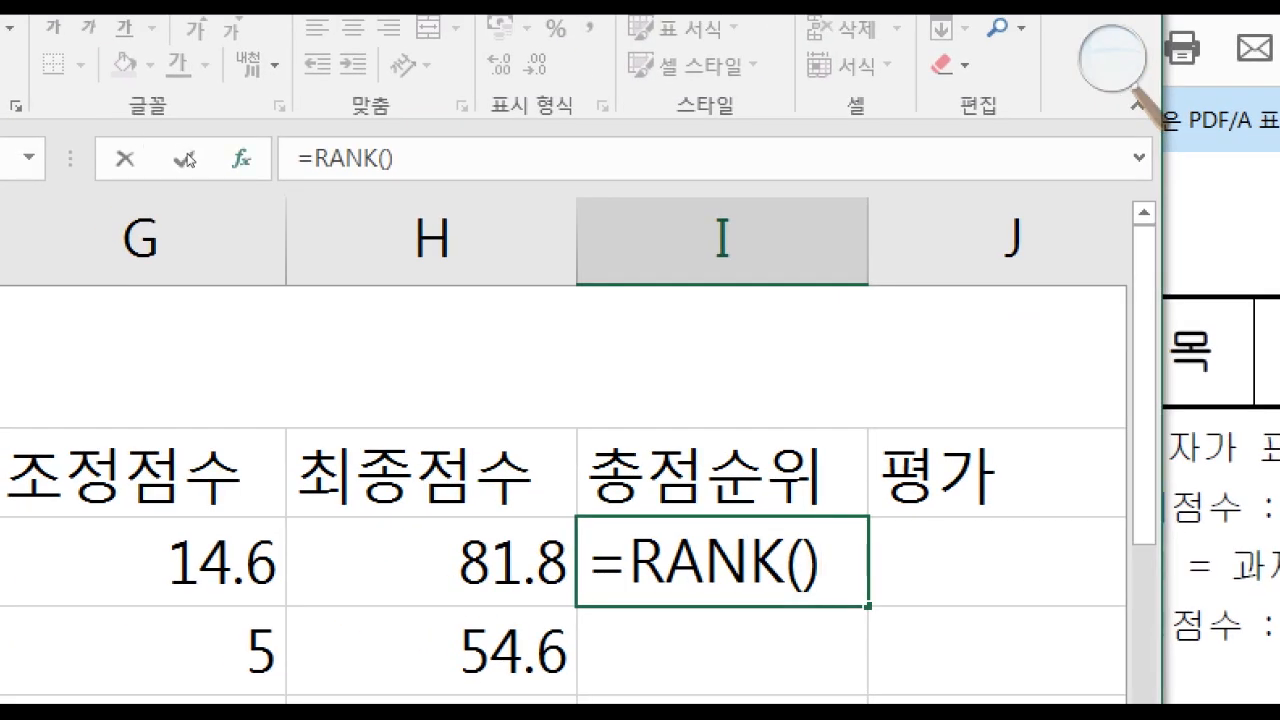
pyautogui.click(238, 160)
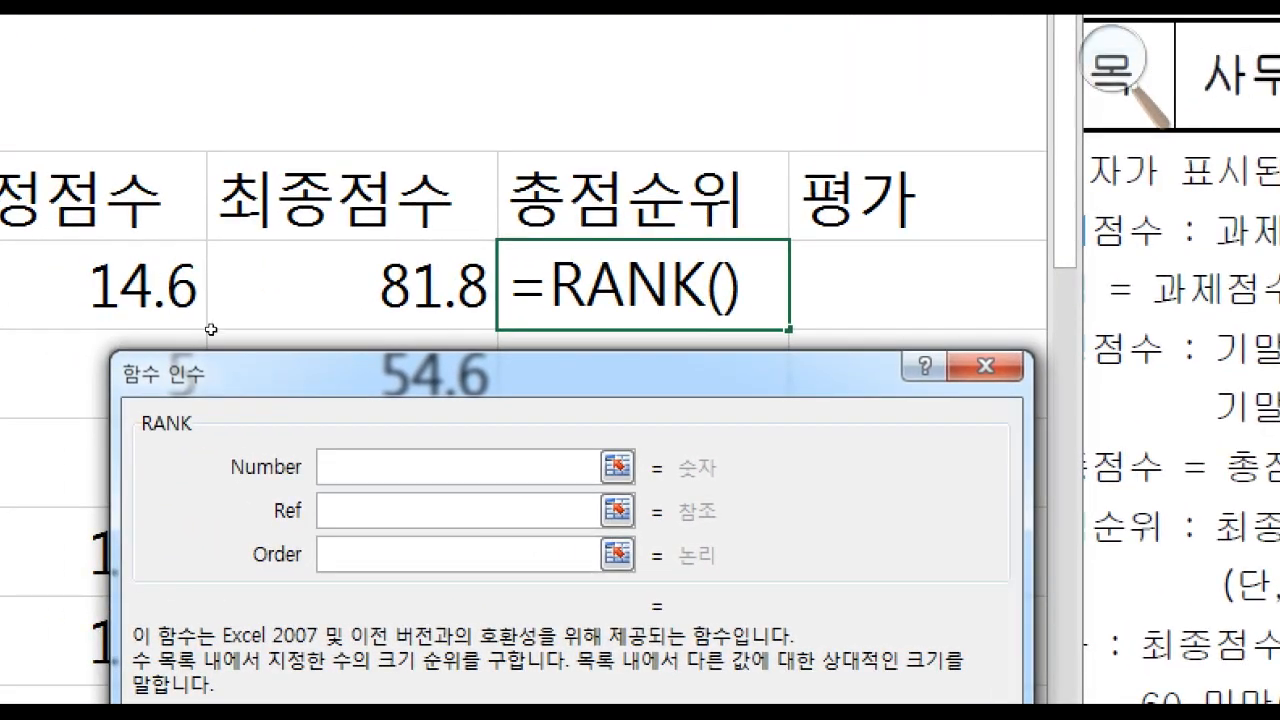
pyautogui.click(212, 324)
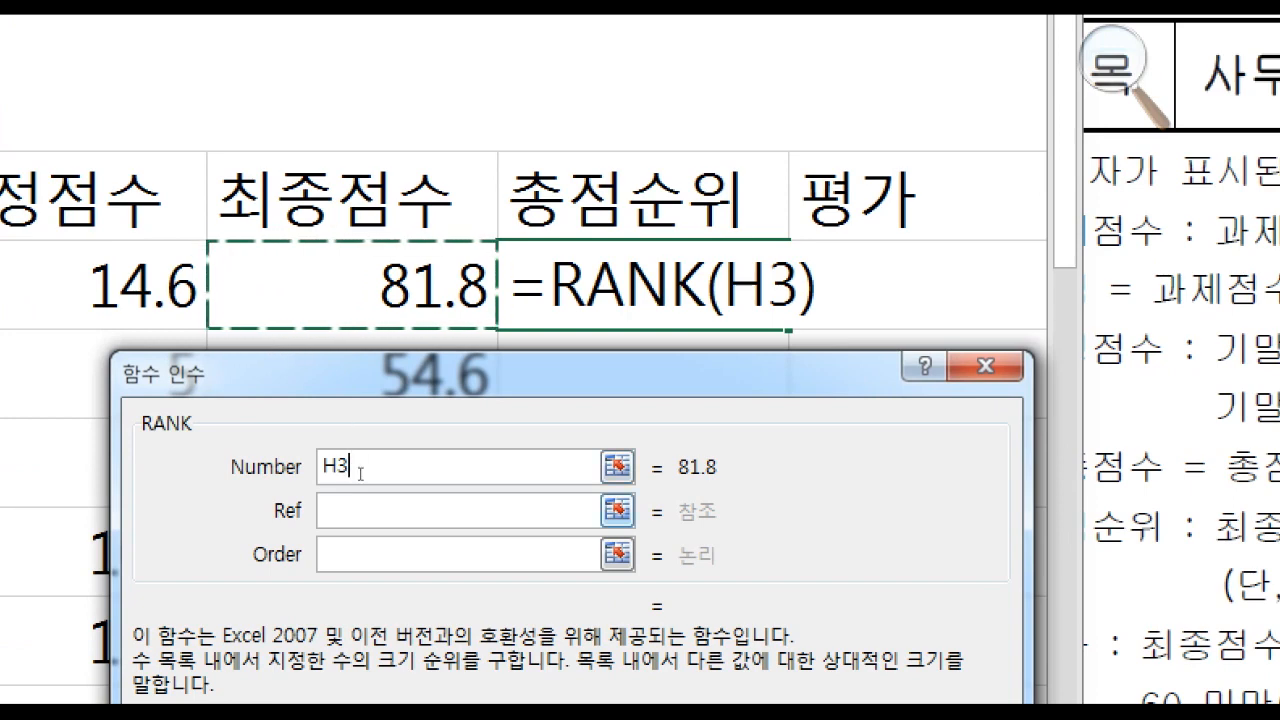
pyautogui.press('Tab')
pyautogui.moveTo(364, 414); pyautogui.dragTo(585, 361)
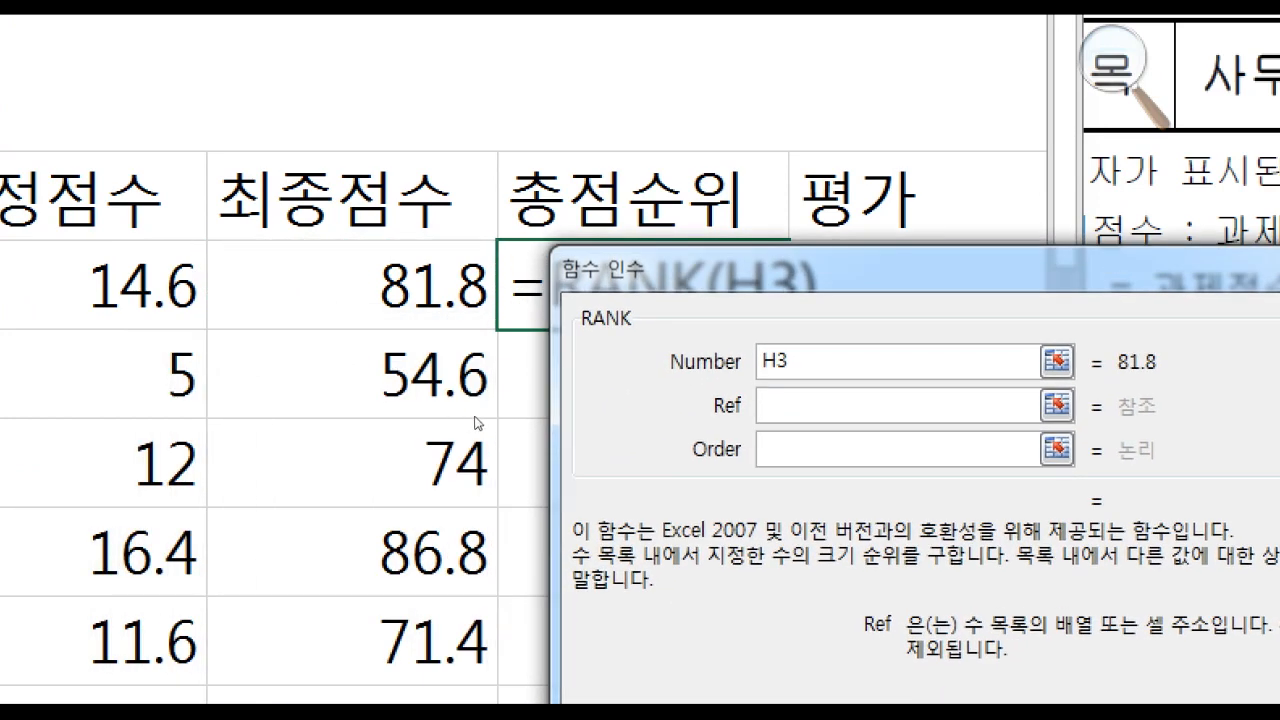
pyautogui.write('경')
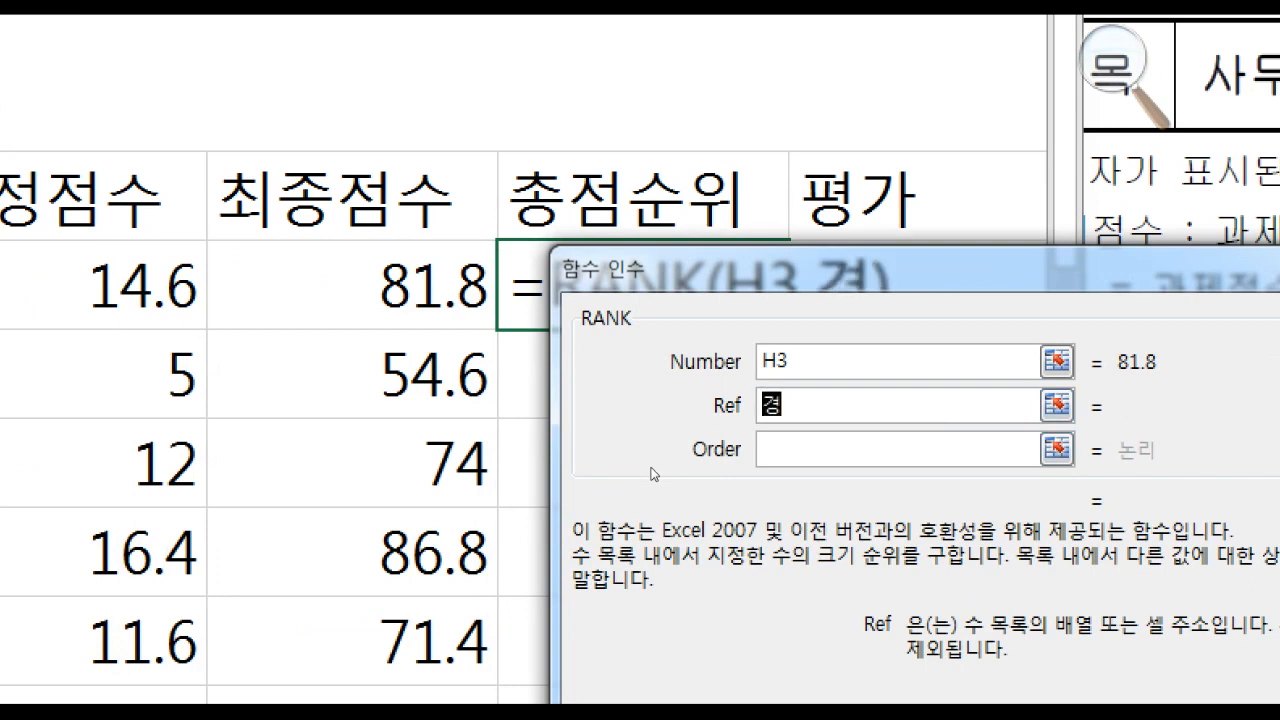
pyautogui.write('쟁대상전ㅊ')
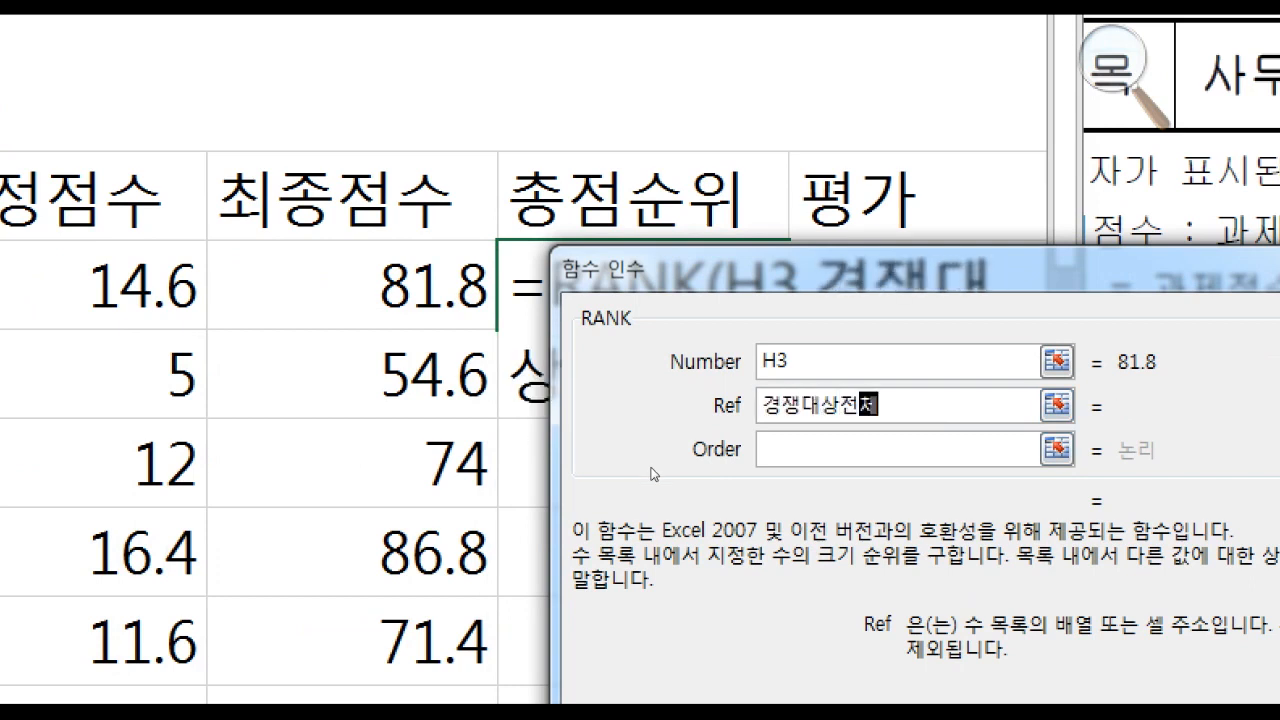
pyautogui.press('BackSpace')
pyautogui.press('BackSpace')
pyautogui.press('BackSpace')
pyautogui.press('BackSpace')
pyautogui.press('BackSpace')
pyautogui.press('BackSpace')
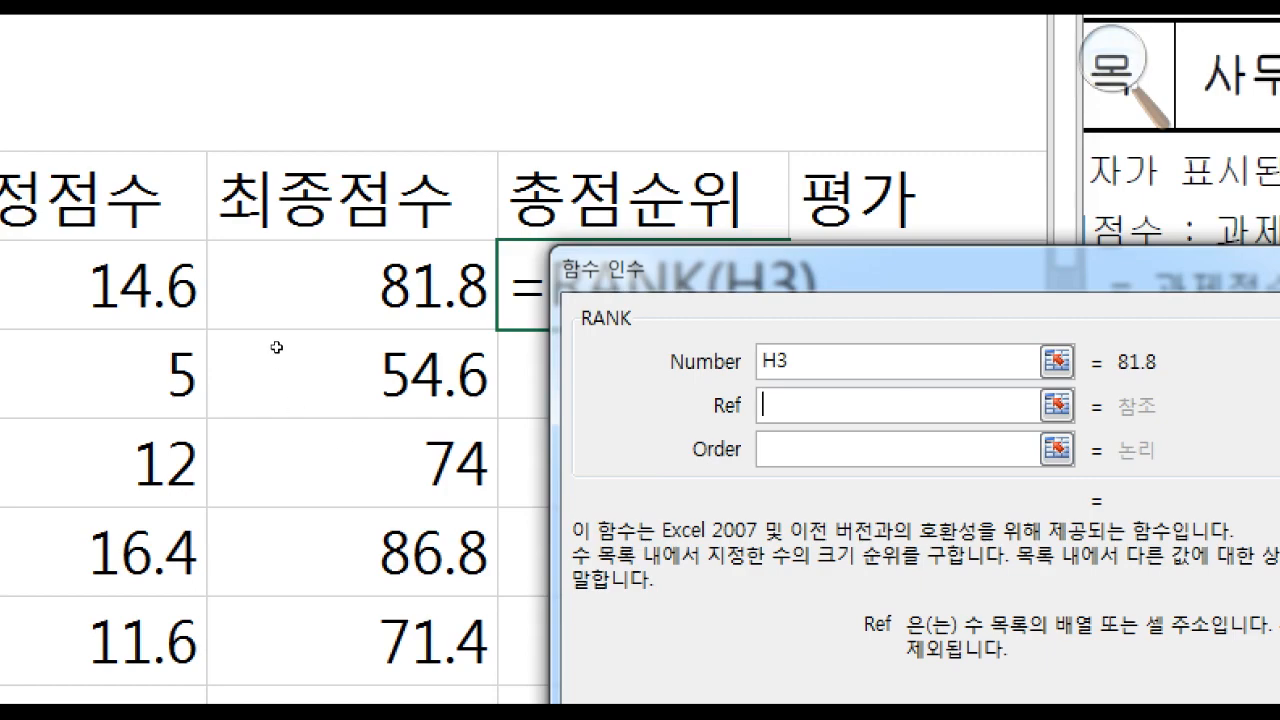
# Set the RANK function's Ref to the absolute range $H$3:$H$22, leave Order empty and confirm the formula
pyautogui.moveTo(278, 285); pyautogui.dragTo(280, 552)
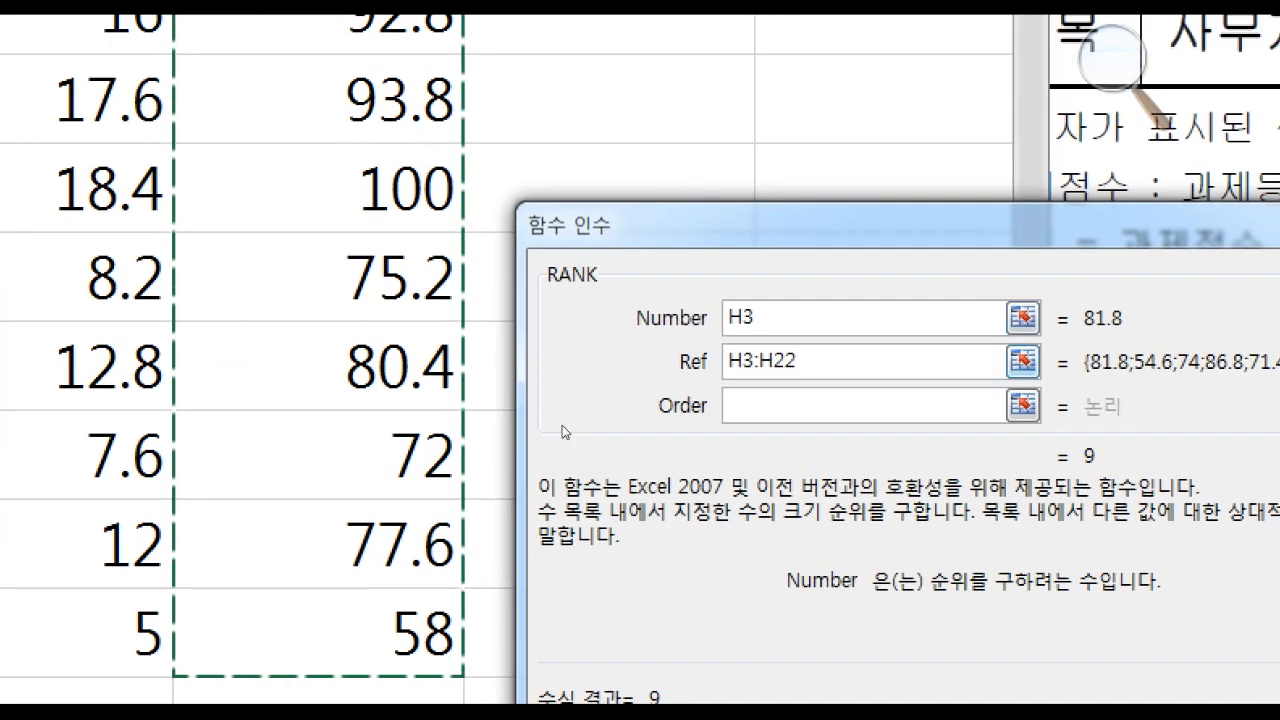
pyautogui.press('F4')
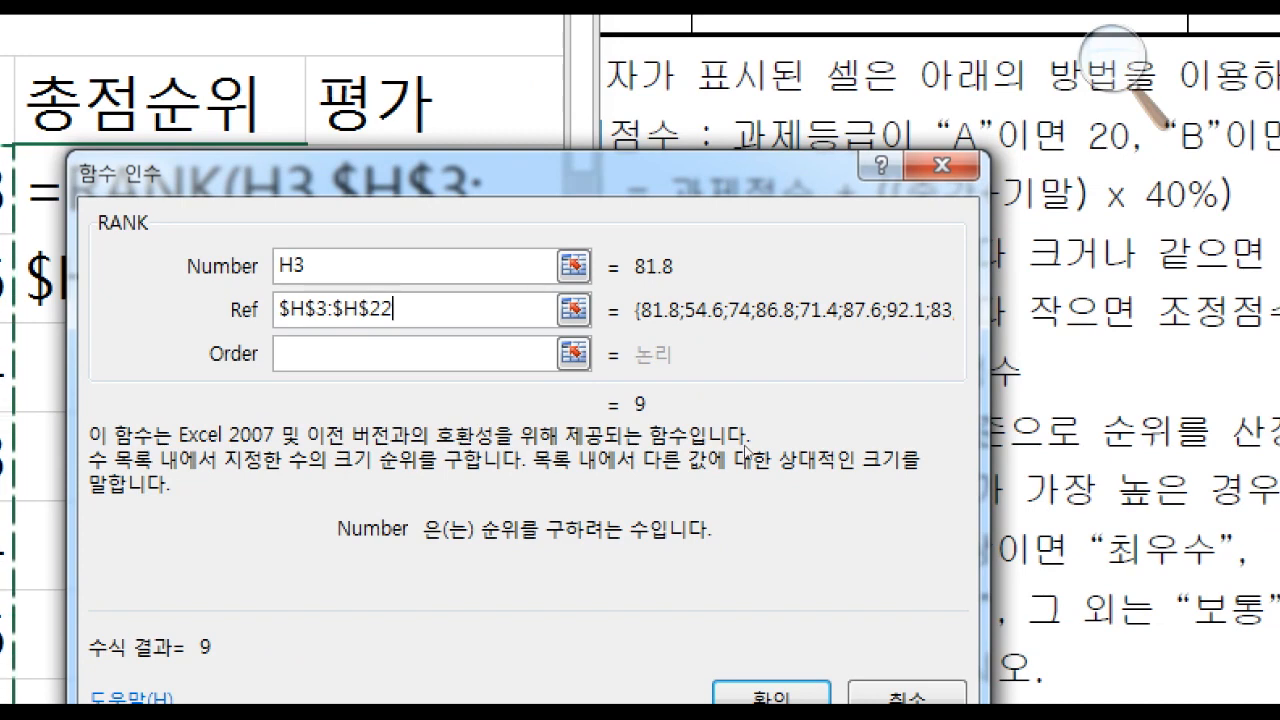
pyautogui.press('Tab')
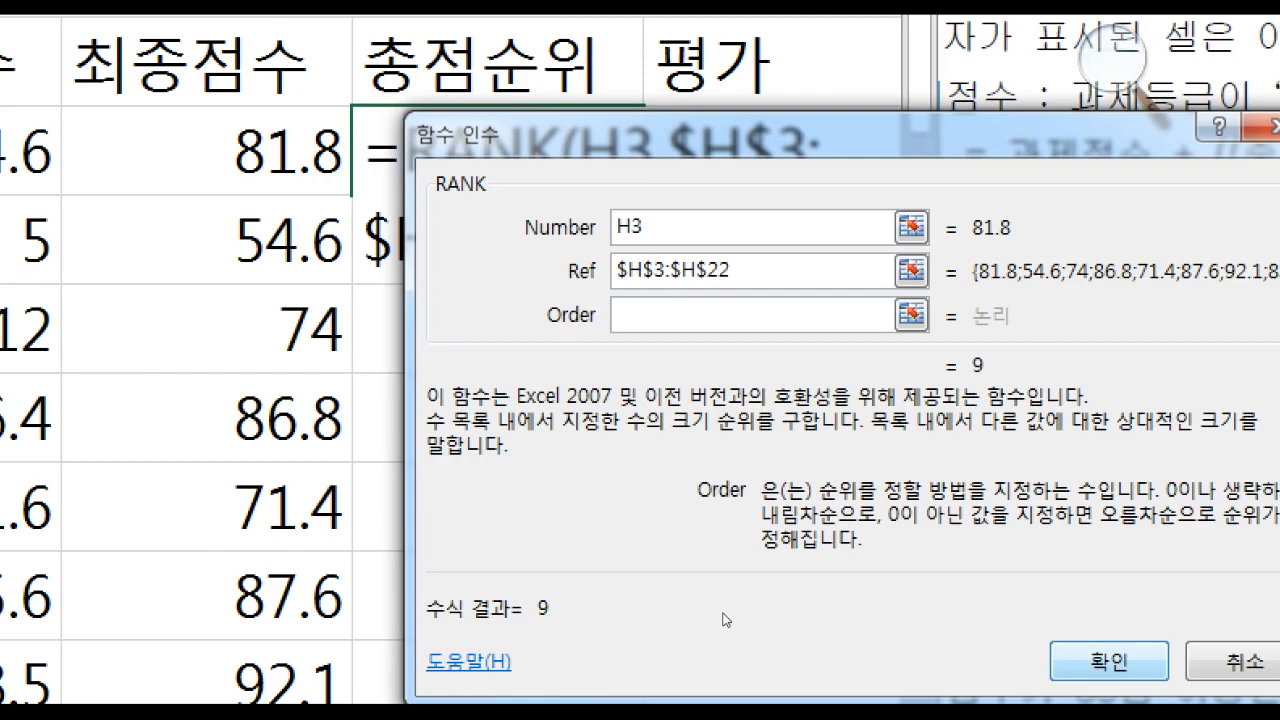
pyautogui.click(601, 661)
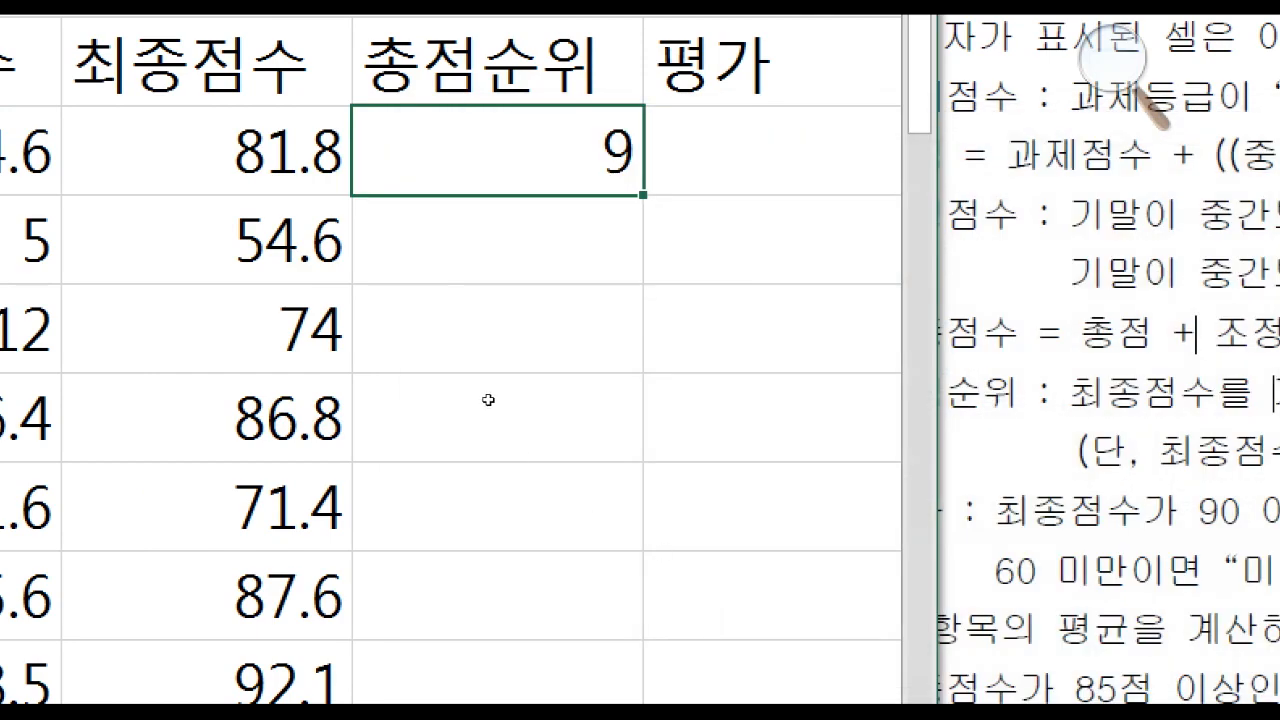
# Fill the 총점순위 formula from I3 down the student rows and return to the head of the 평가 column
pyautogui.moveTo(501, 382); pyautogui.dragTo(466, 578)
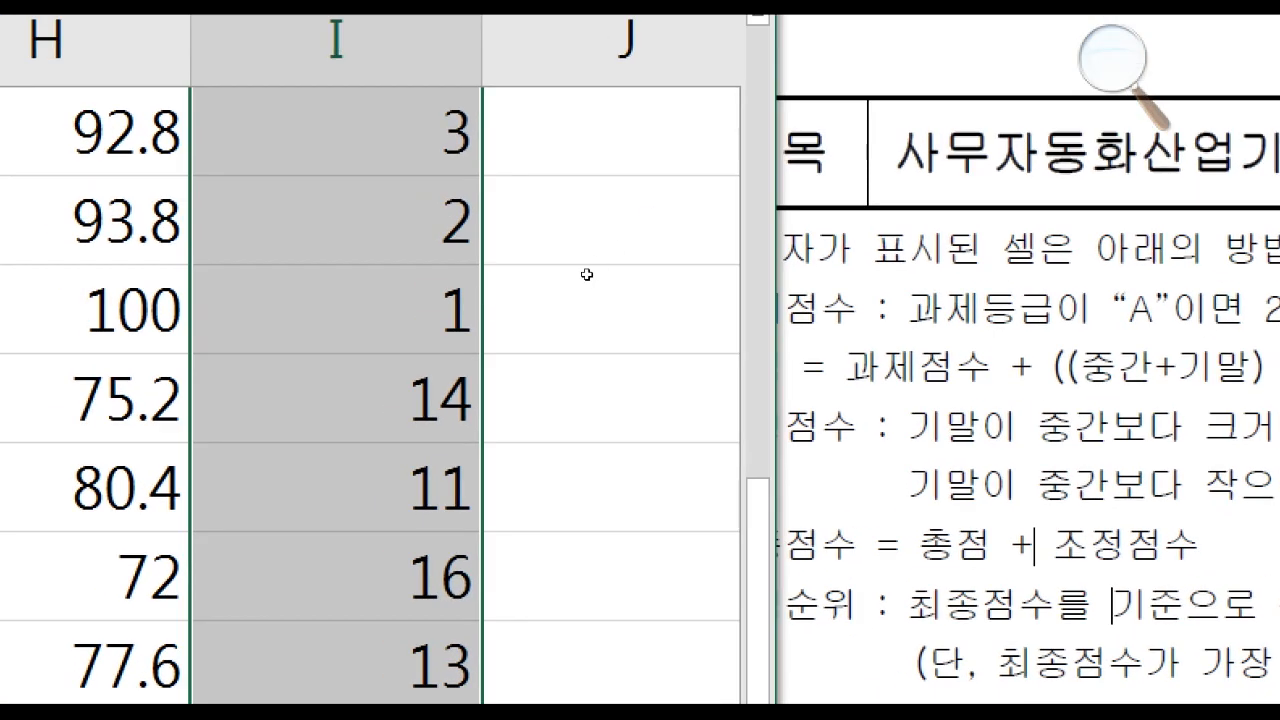
pyautogui.click(561, 302)
pyautogui.press('Up')
pyautogui.press('Up')
pyautogui.press('Up')
pyautogui.press('Up')
pyautogui.press('Up')
pyautogui.press('Up')
pyautogui.press('Up')
pyautogui.press('Up')
pyautogui.press('Up')
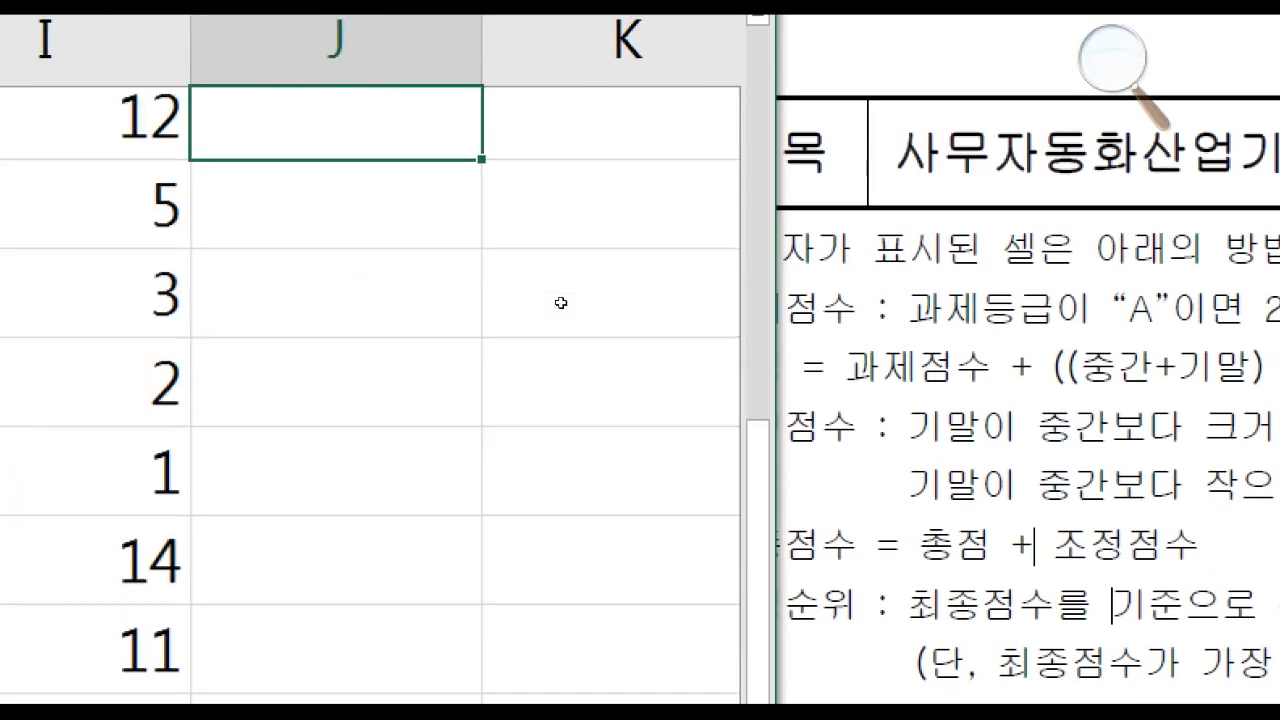
pyautogui.press('Up')
pyautogui.press('Up')
pyautogui.press('Up')
pyautogui.press('Up')
pyautogui.press('Up')
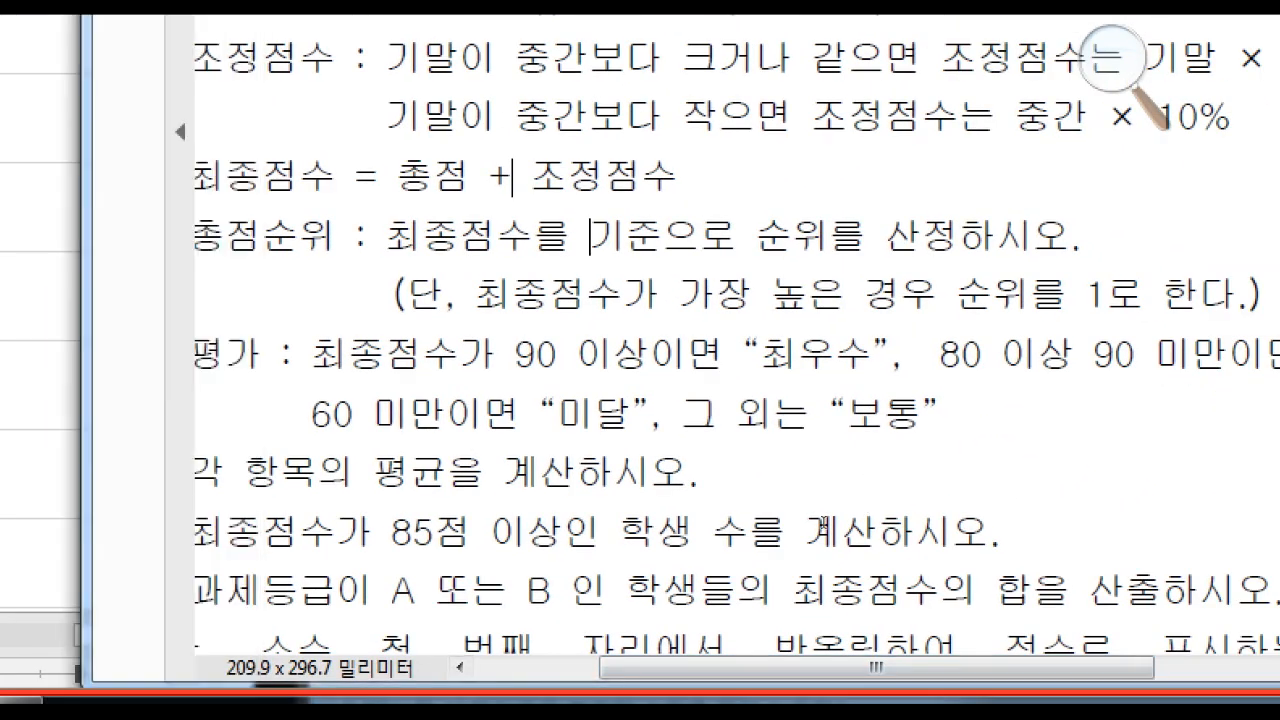
# Check the 평가 rule in the exam PDF and start an IF function with its arguments dialog in J3
pyautogui.moveTo(857, 676); pyautogui.dragTo(850, 676)
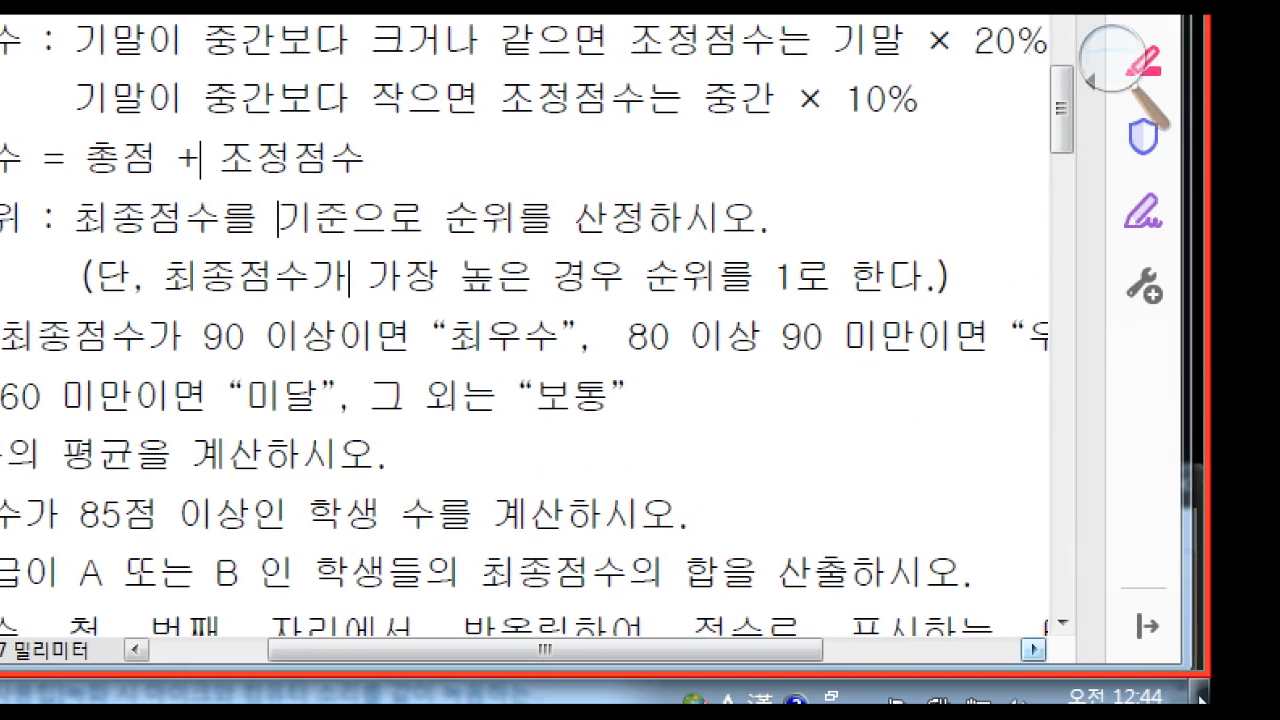
pyautogui.click(1034, 650)
pyautogui.click(1034, 650)
pyautogui.click(1034, 650)
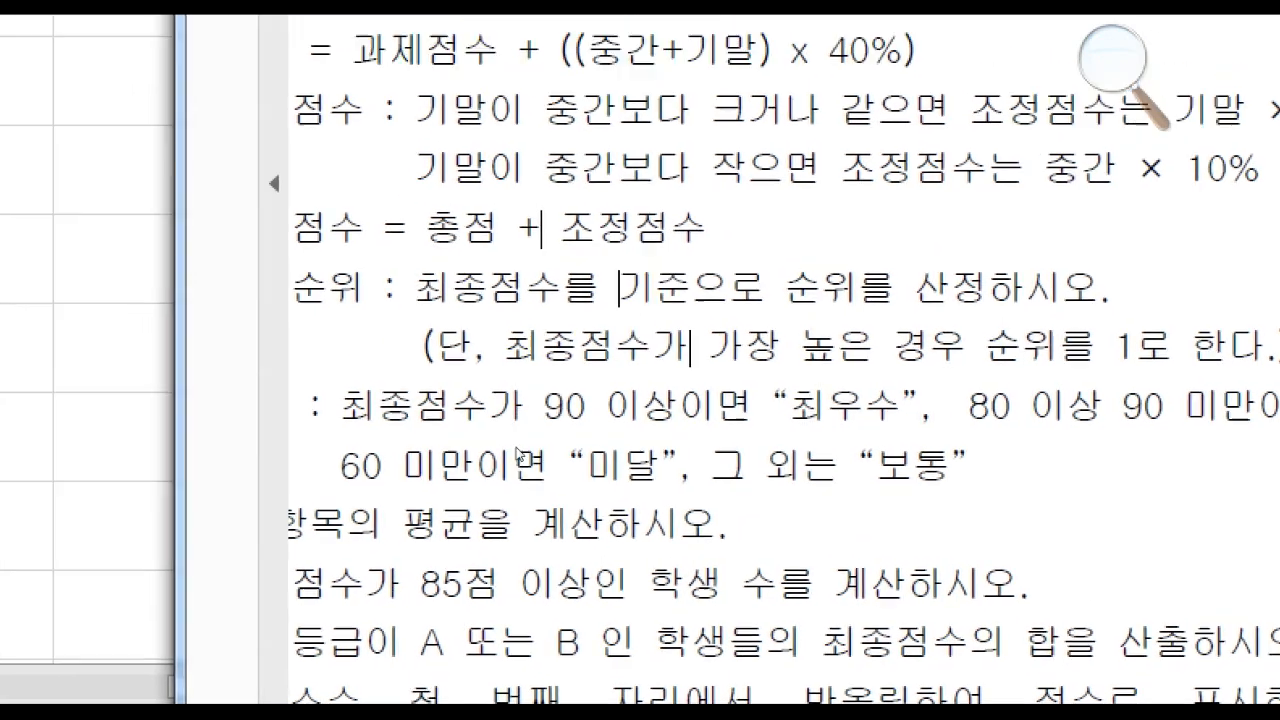
pyautogui.click(430, 322)
pyautogui.press('Down')
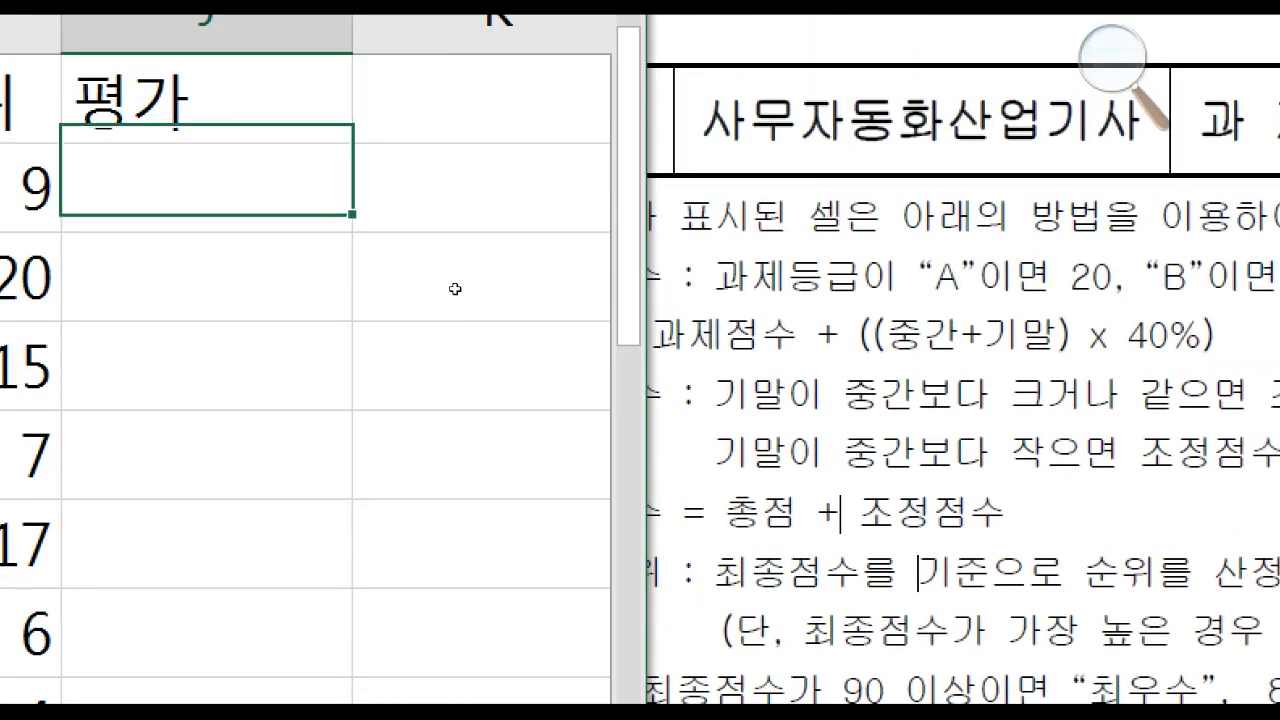
pyautogui.write('=')
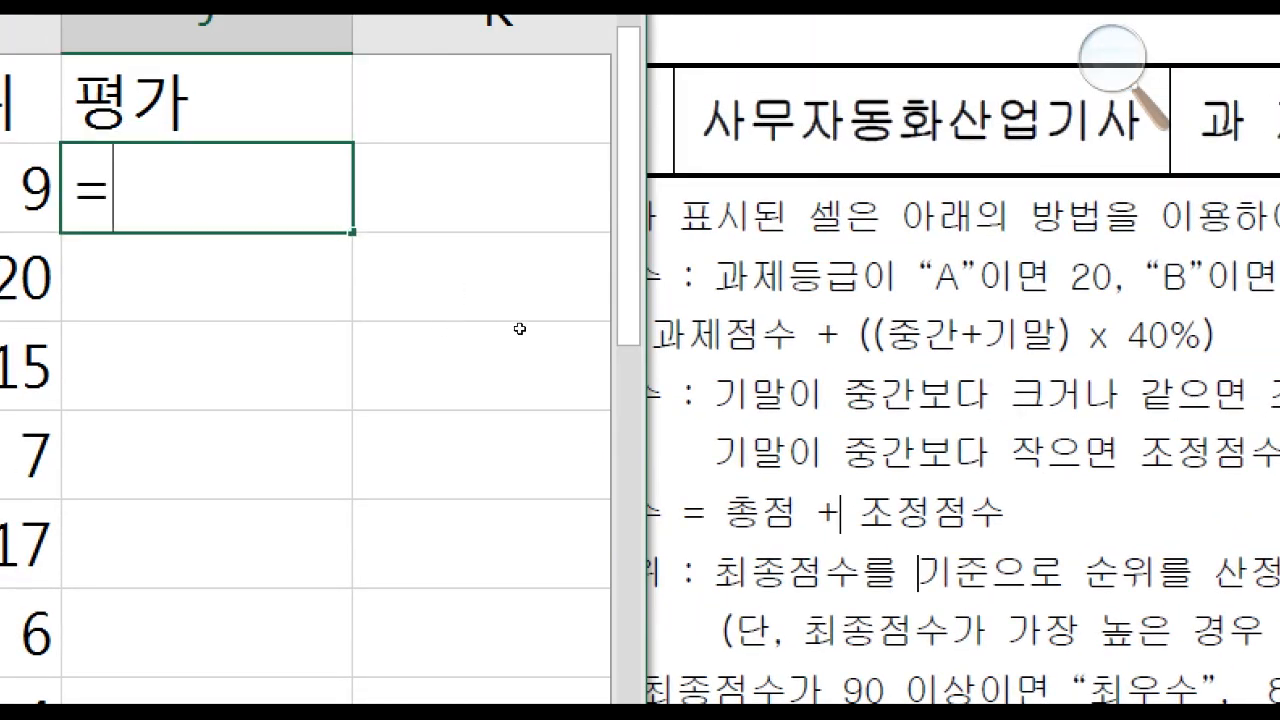
pyautogui.write('IF()')
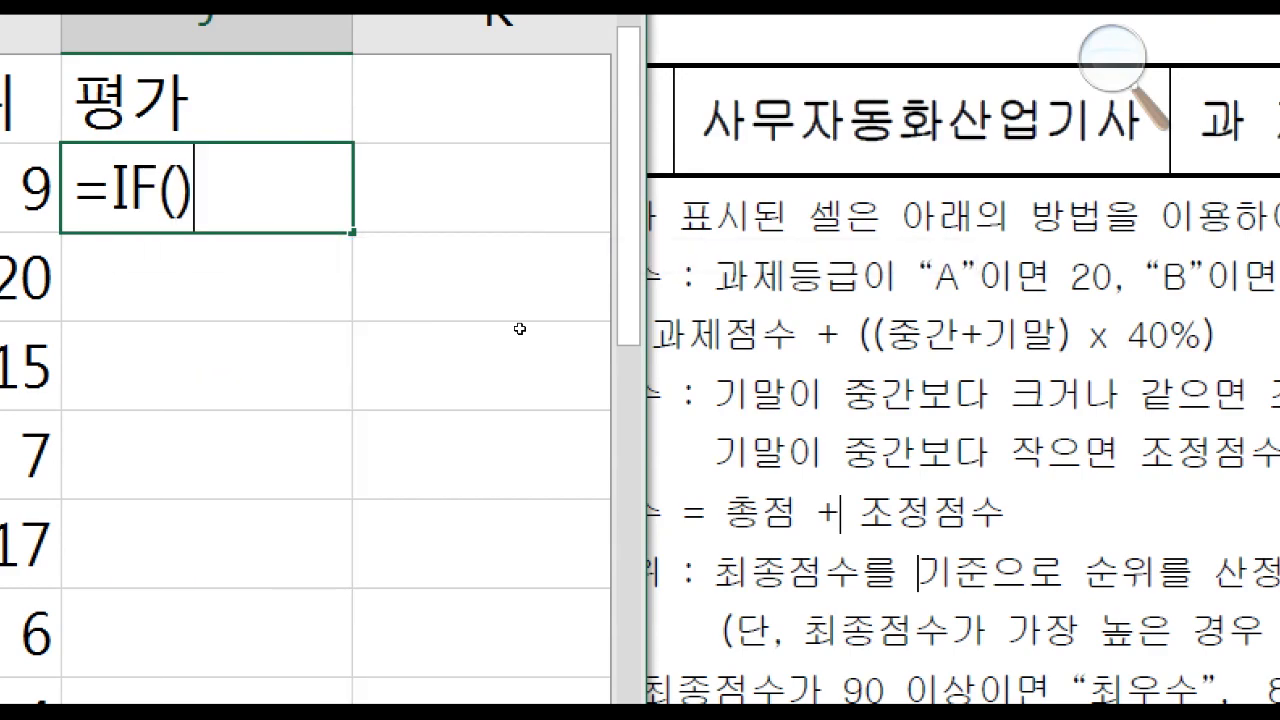
pyautogui.hotkey('ctrl', 'a')
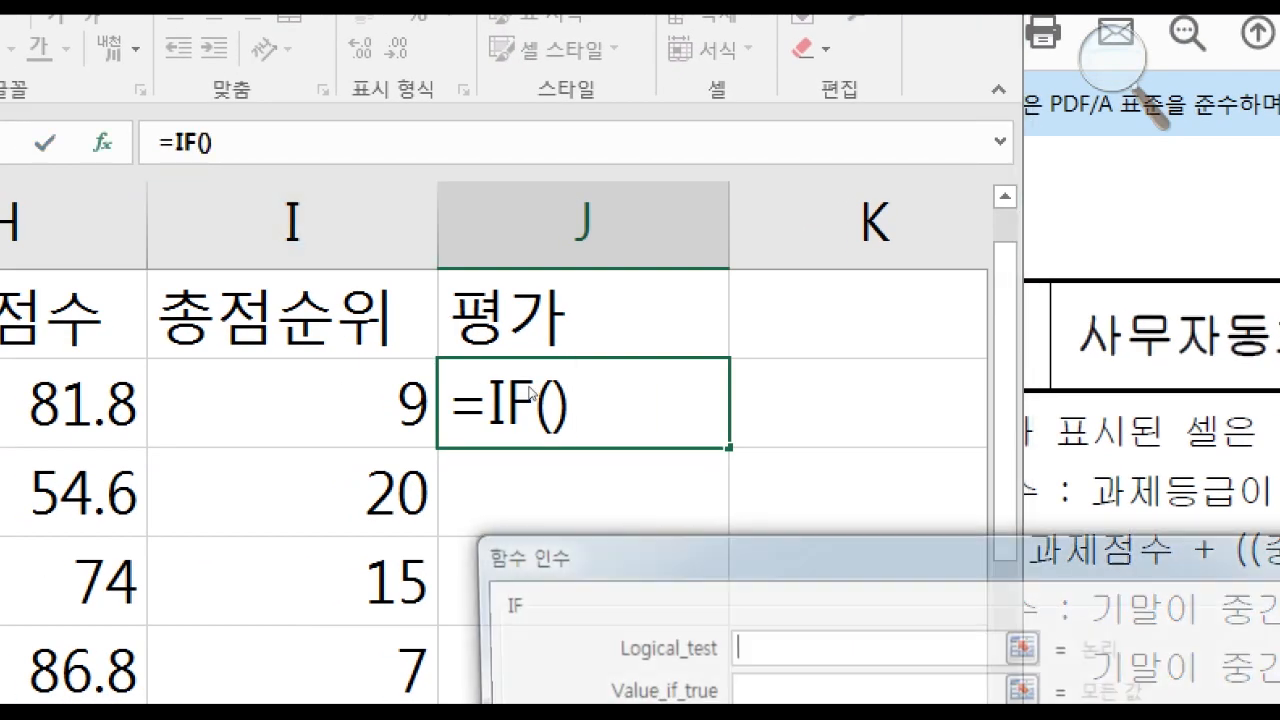
pyautogui.moveTo(764, 424); pyautogui.dragTo(540, 403)
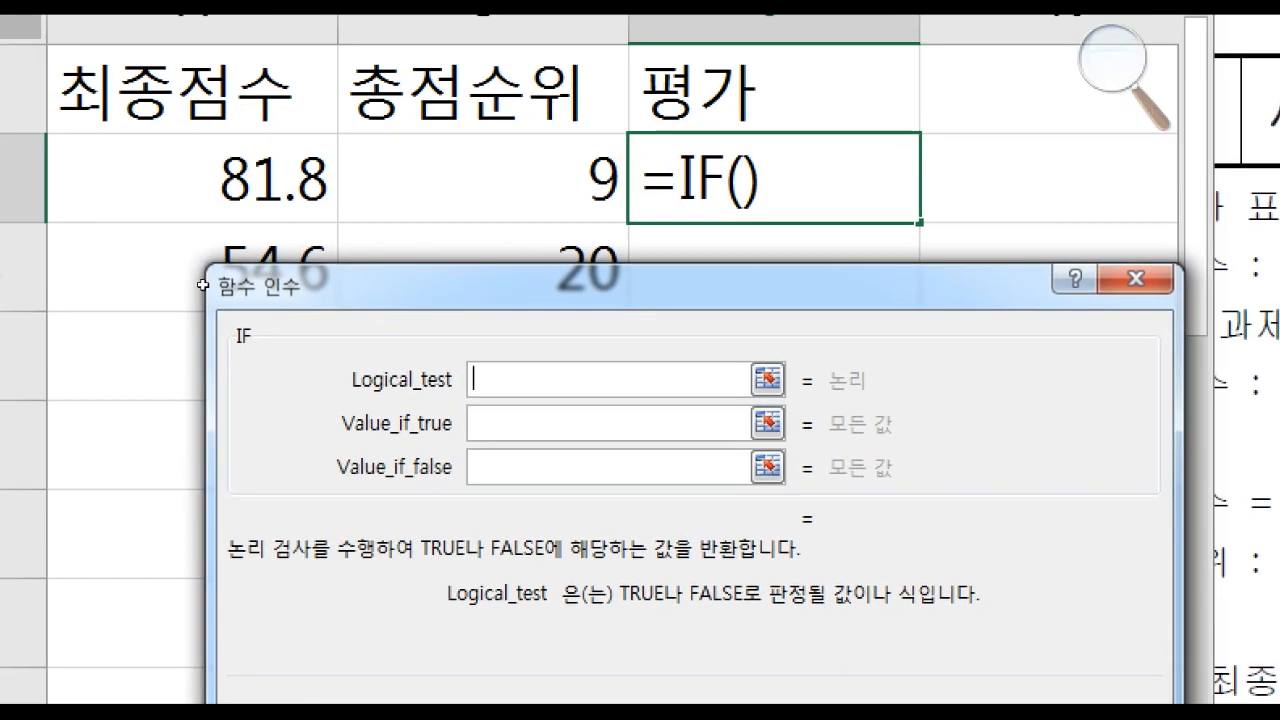
# Set the 평가 IF function's logical test to H3>=90 and its value if true to "최우수"
pyautogui.click(200, 178)
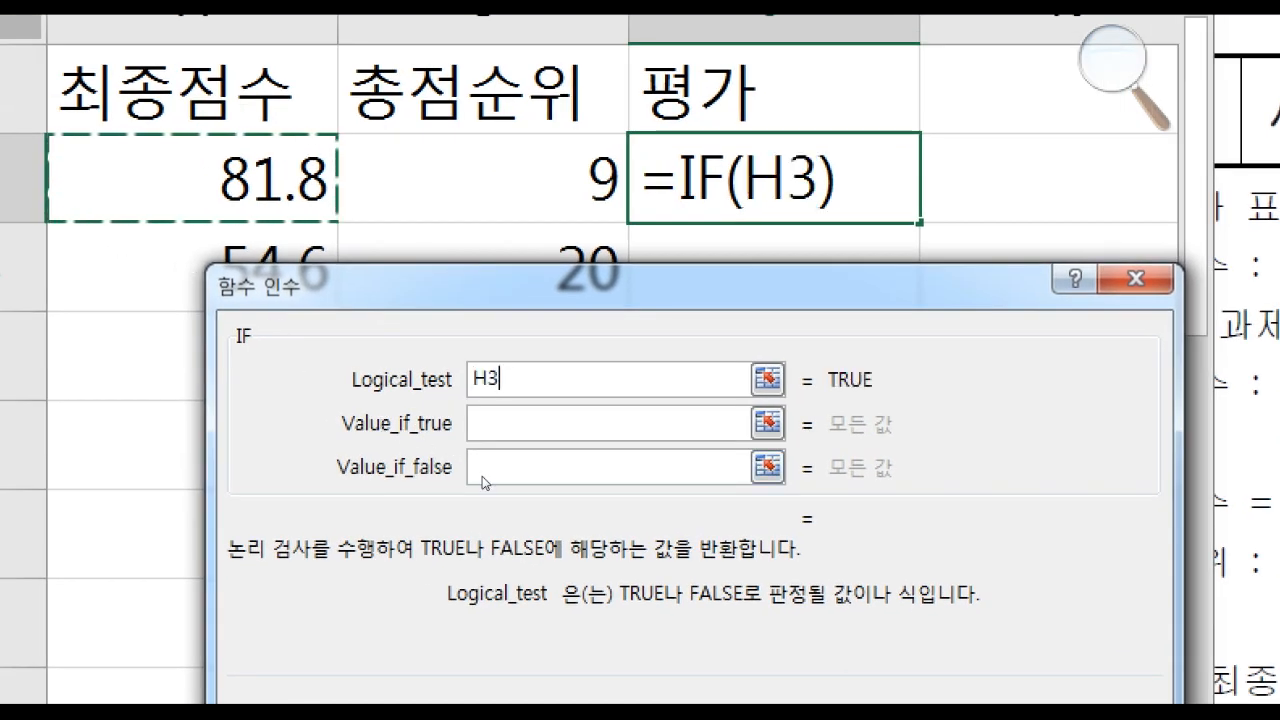
pyautogui.write('>=90')
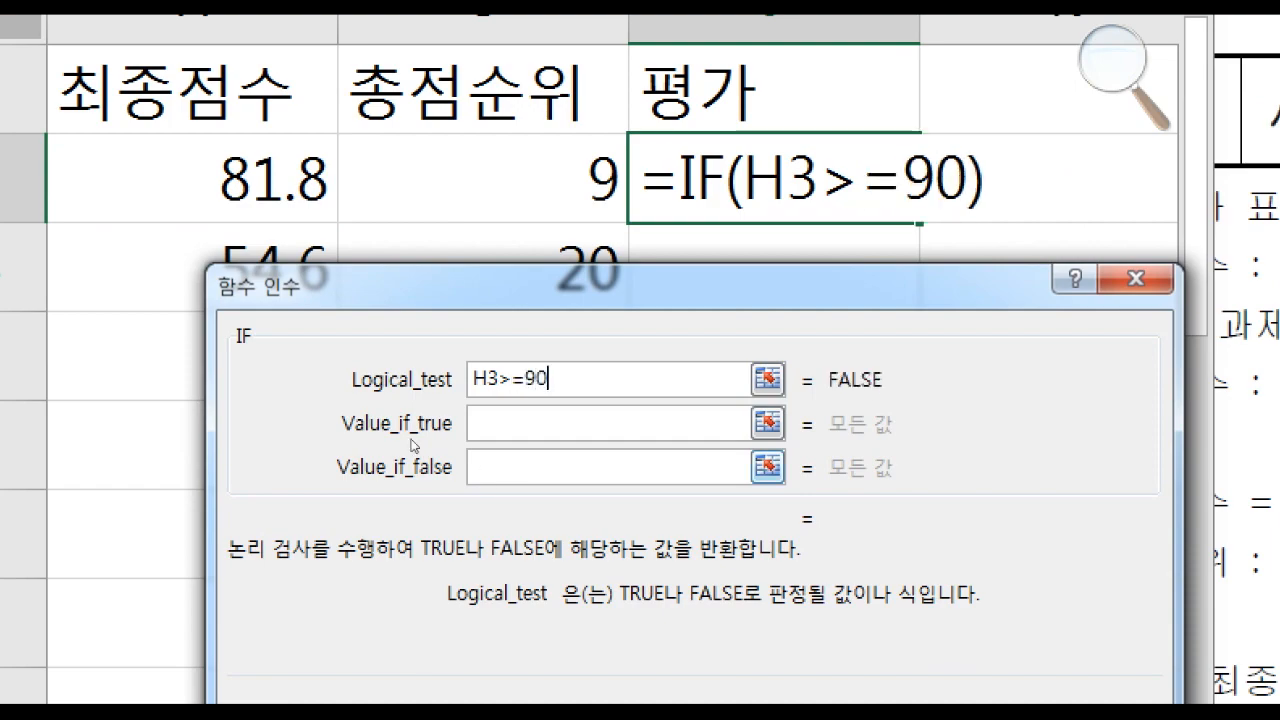
pyautogui.press('Tab')
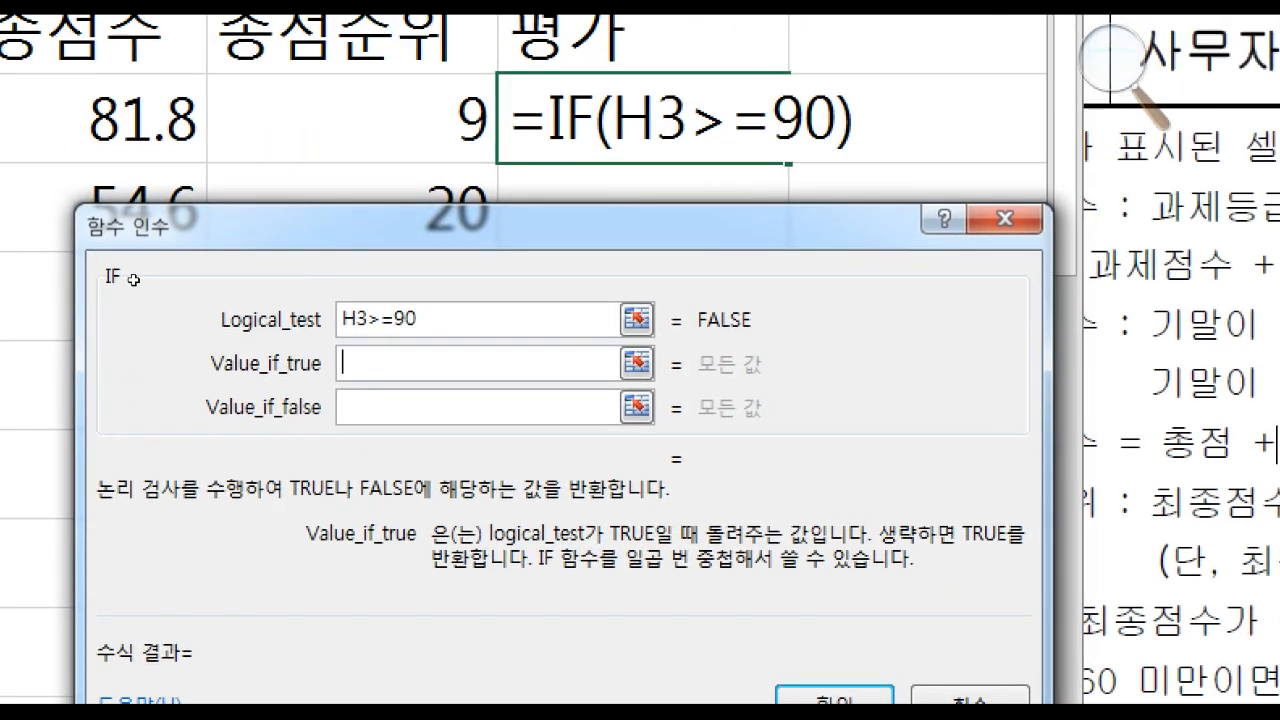
pyautogui.press('Tab')
pyautogui.write('최우수')
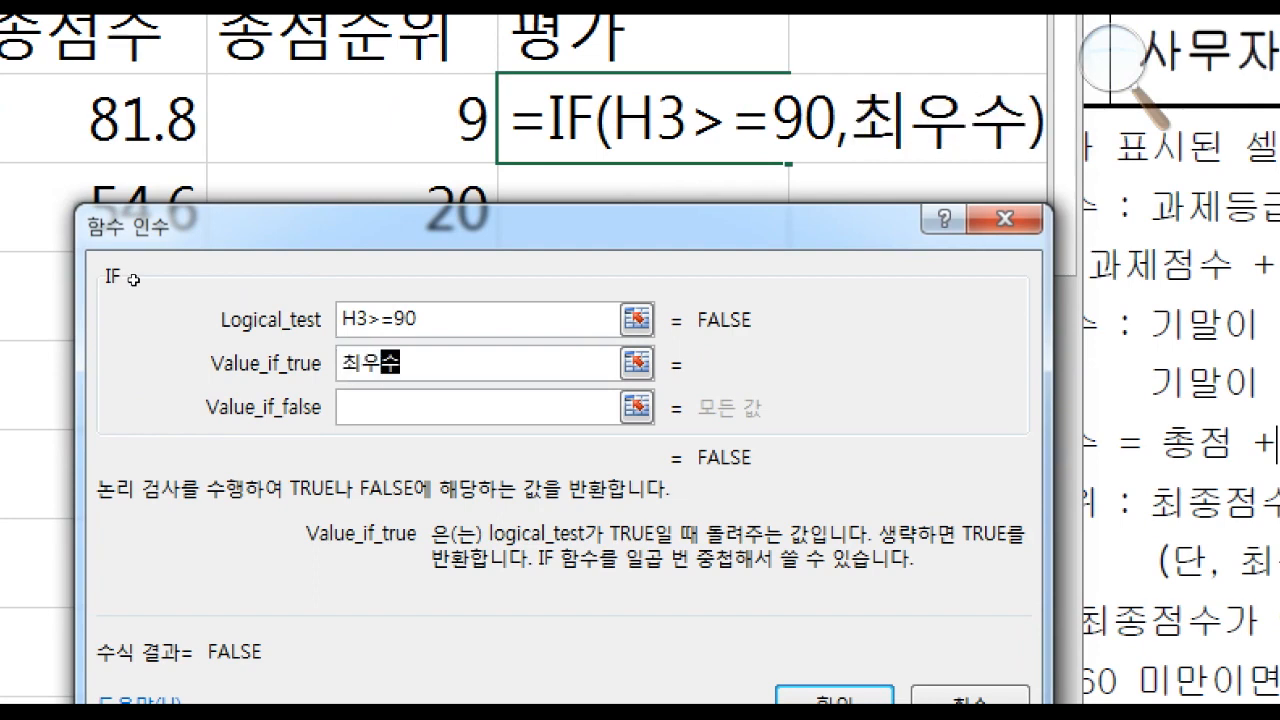
pyautogui.press('Tab')
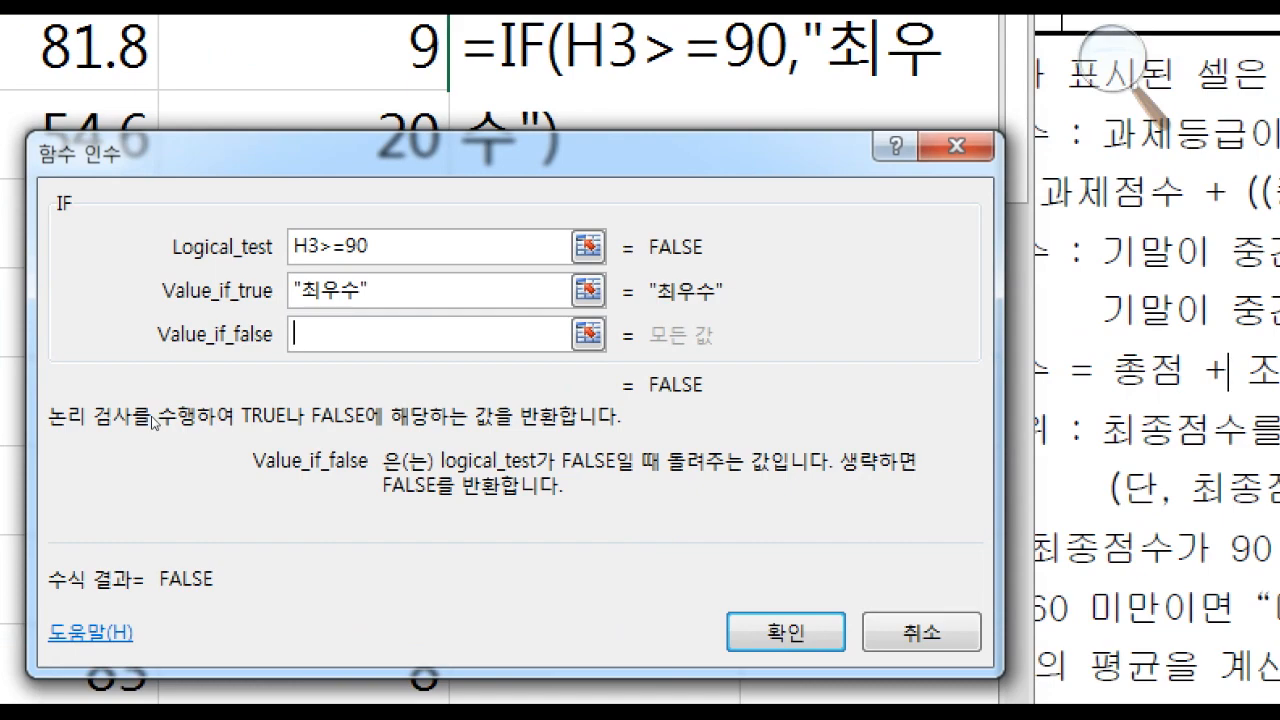
# Nest a second IF function as the value if false, with logical test H3>=80 and value if true 우수
pyautogui.write('F()')
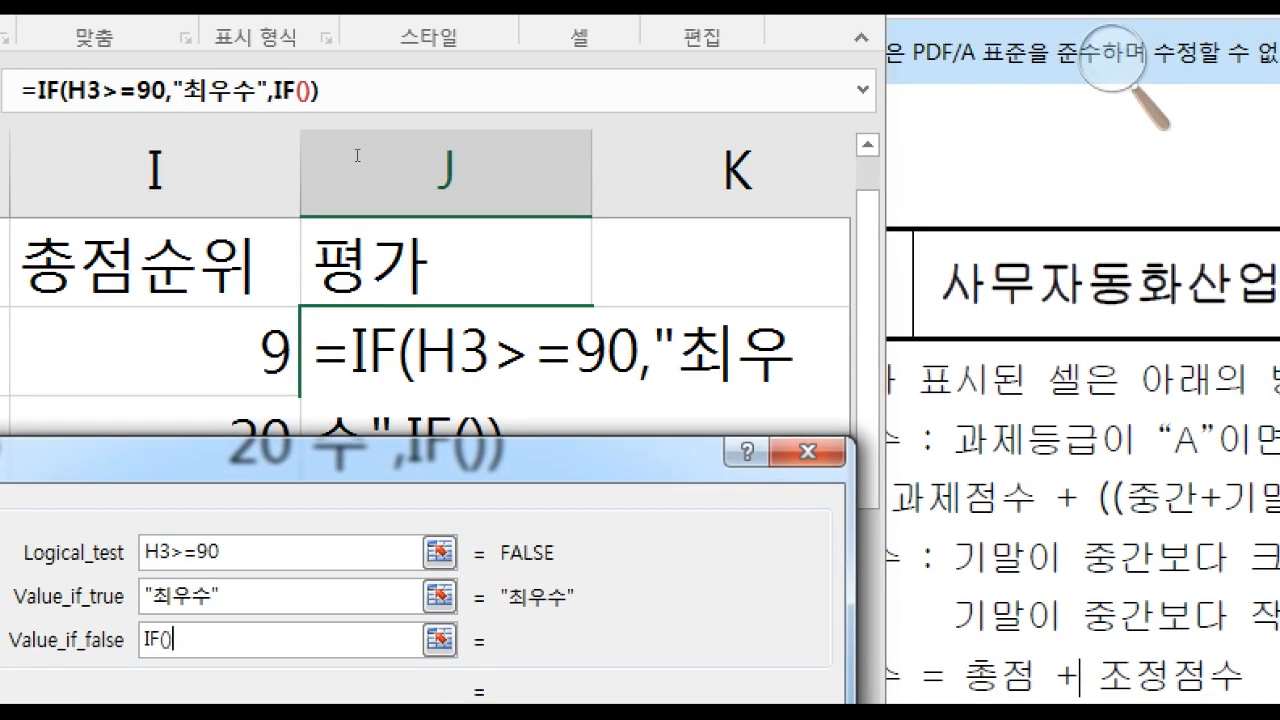
pyautogui.click(304, 91)
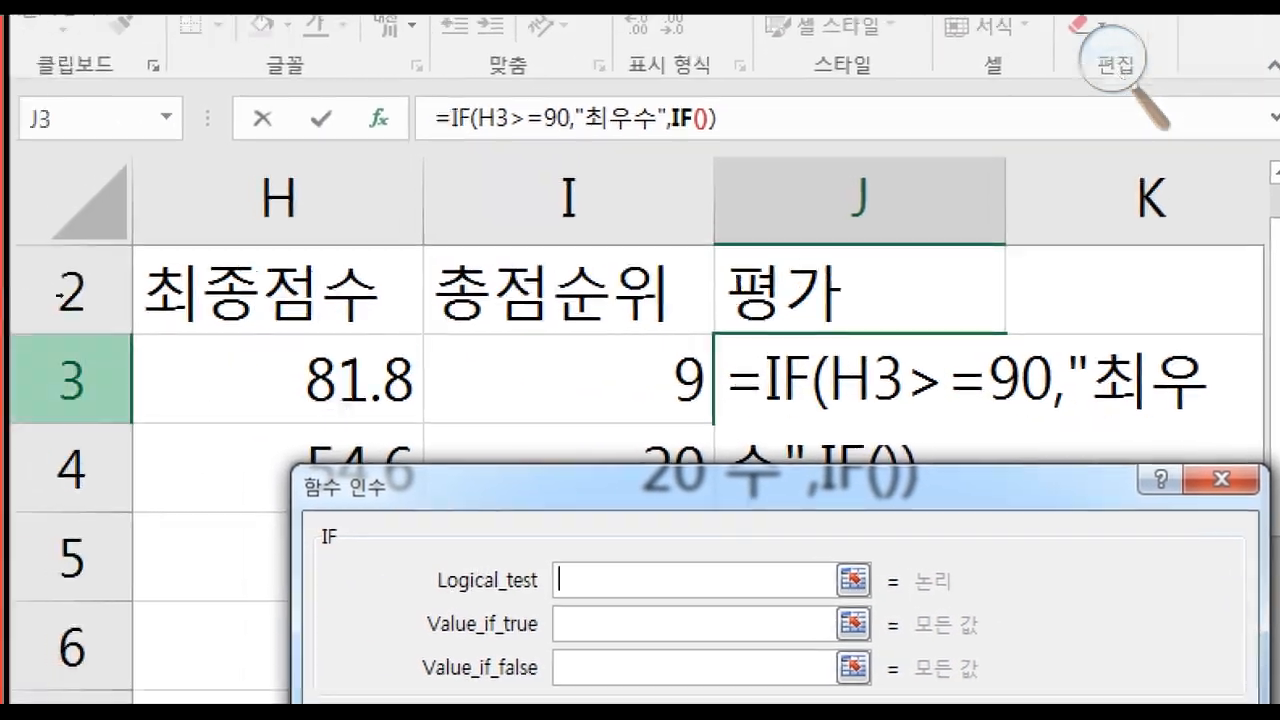
pyautogui.click(277, 378)
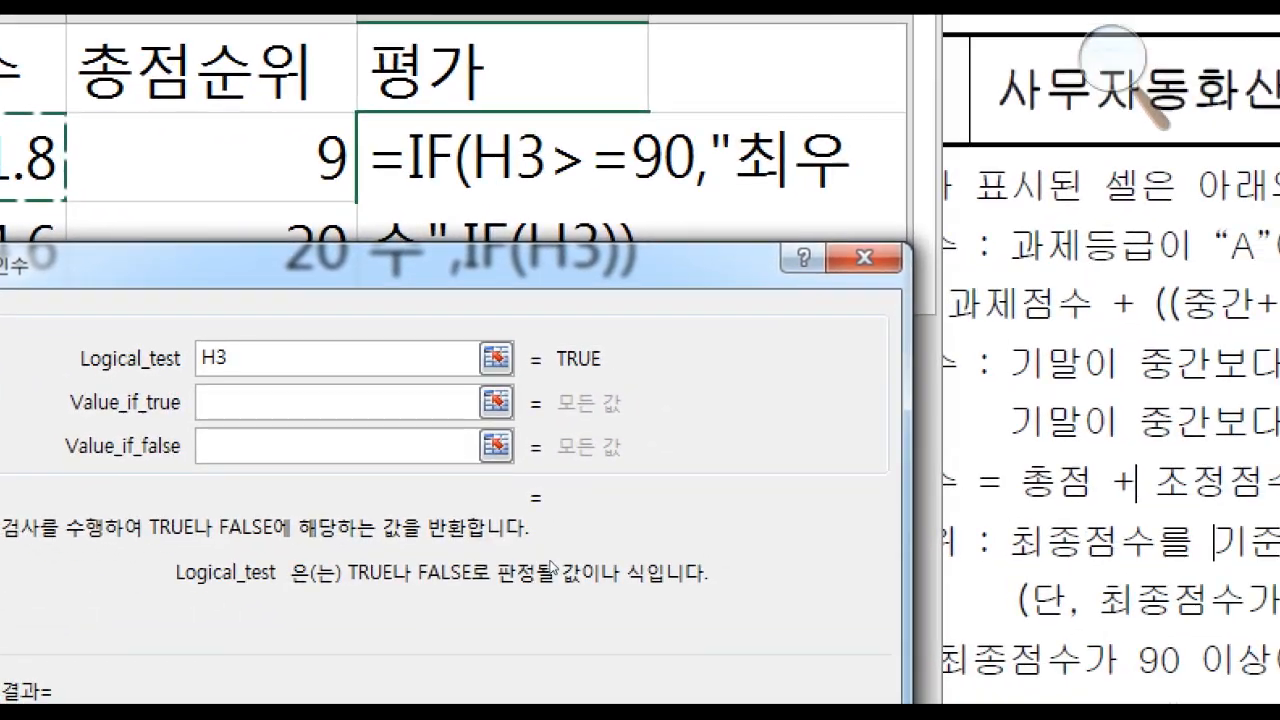
pyautogui.write('>')
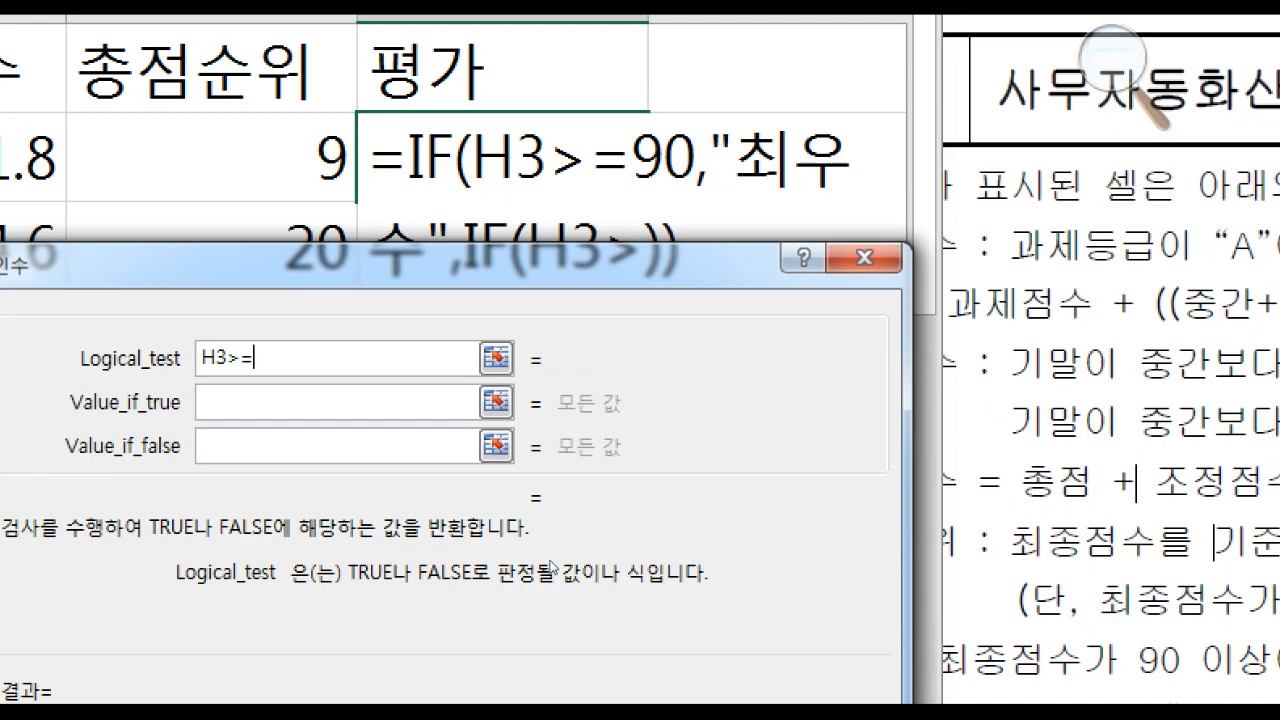
pyautogui.write('=80')
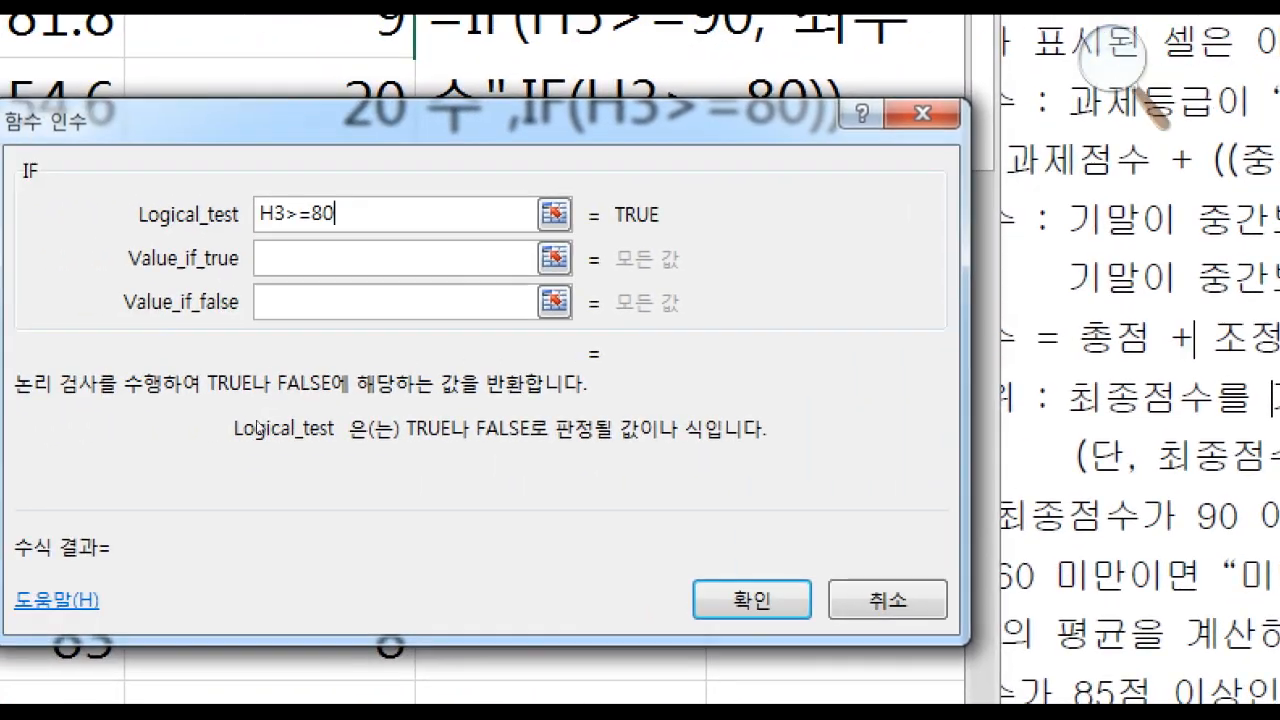
pyautogui.press('Tab')
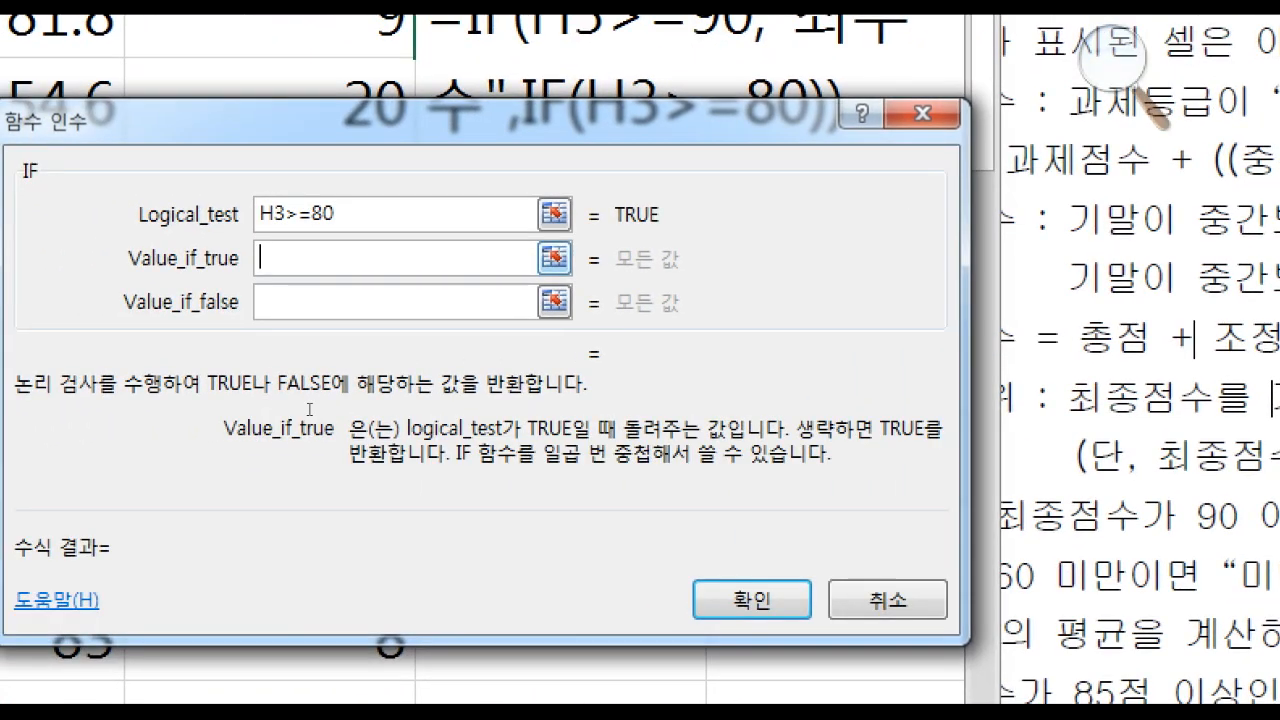
pyautogui.write('우수')
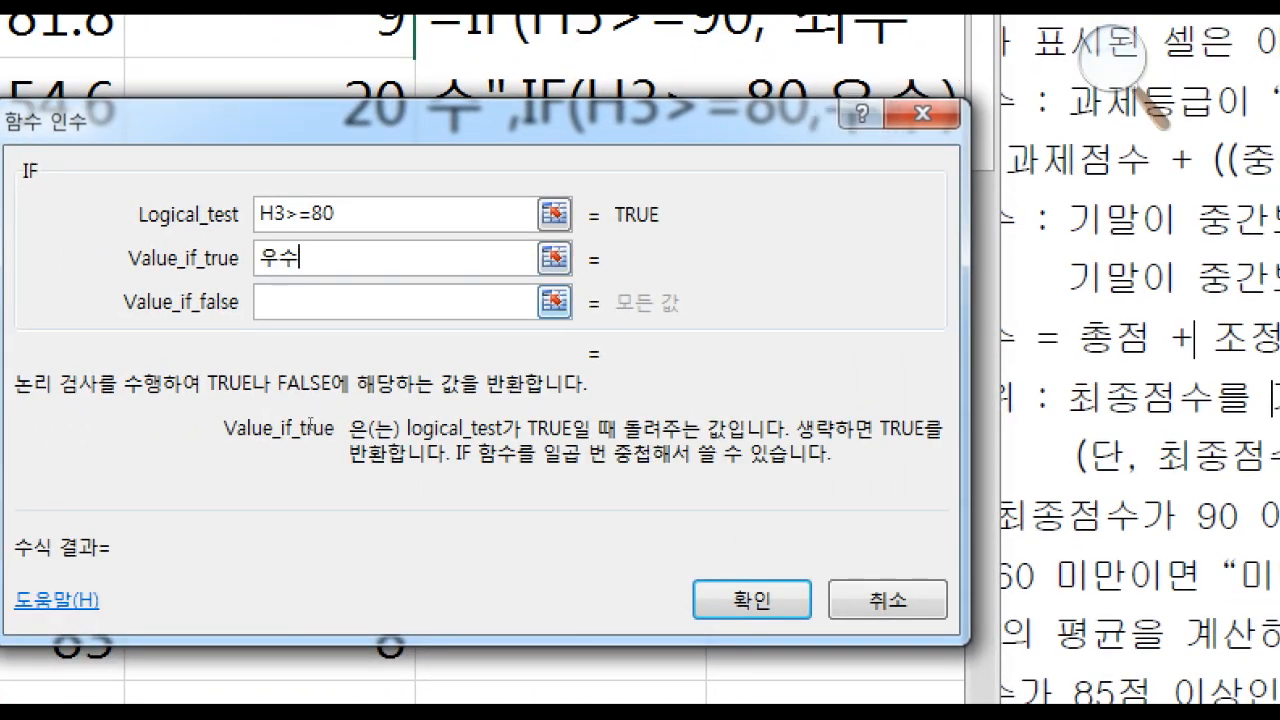
# For H3>=80, return "우수" when true, nest another IF() as the false value, and open the nested function's arguments
pyautogui.press('Tab')
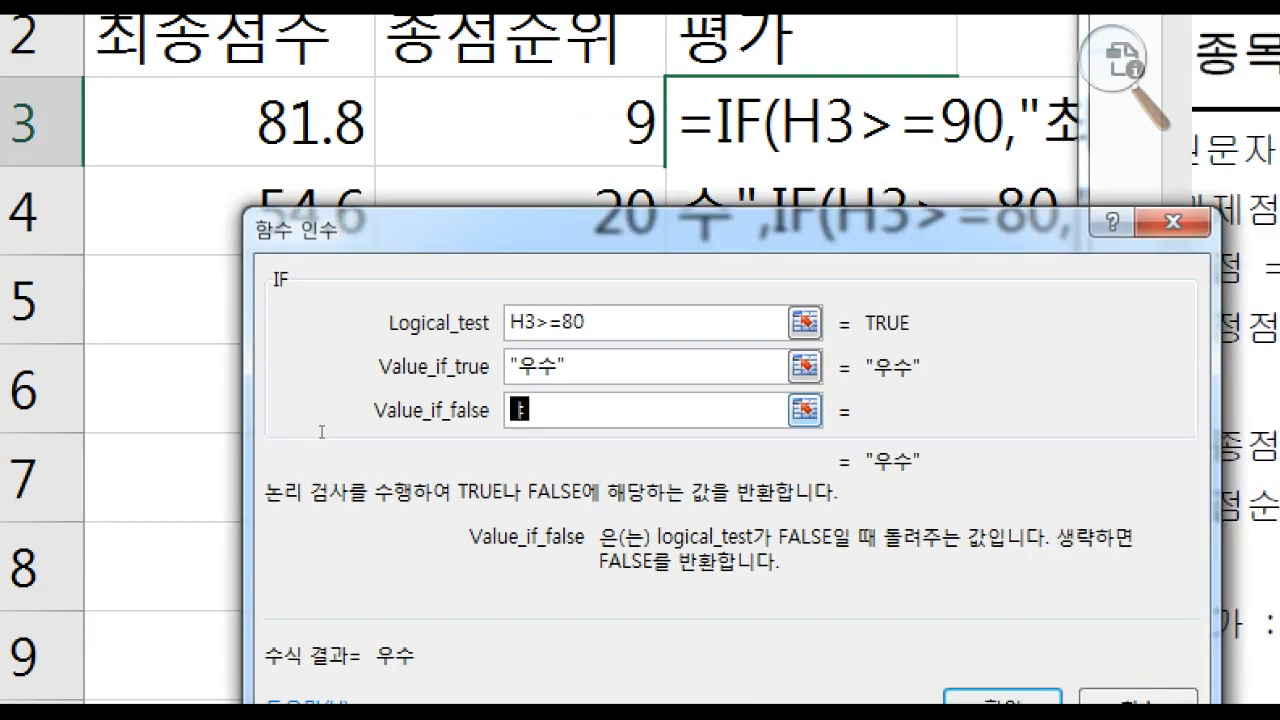
pyautogui.write('IF()')
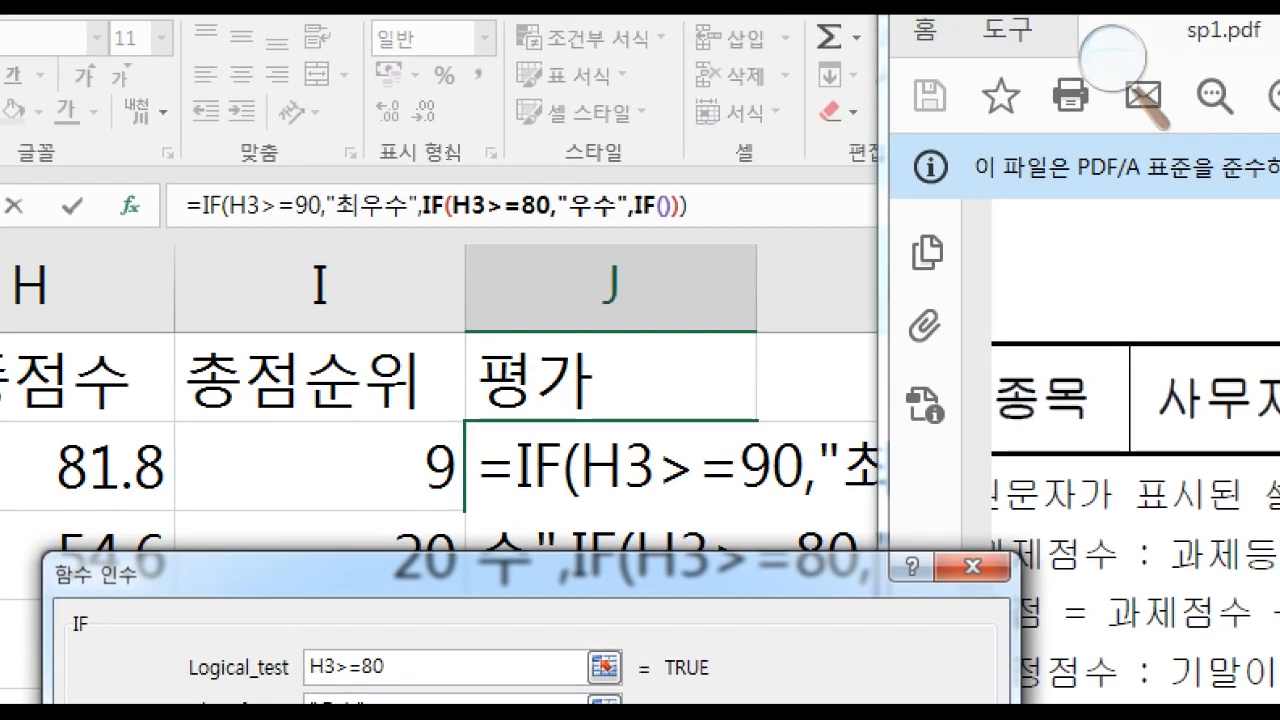
pyautogui.click(631, 206)
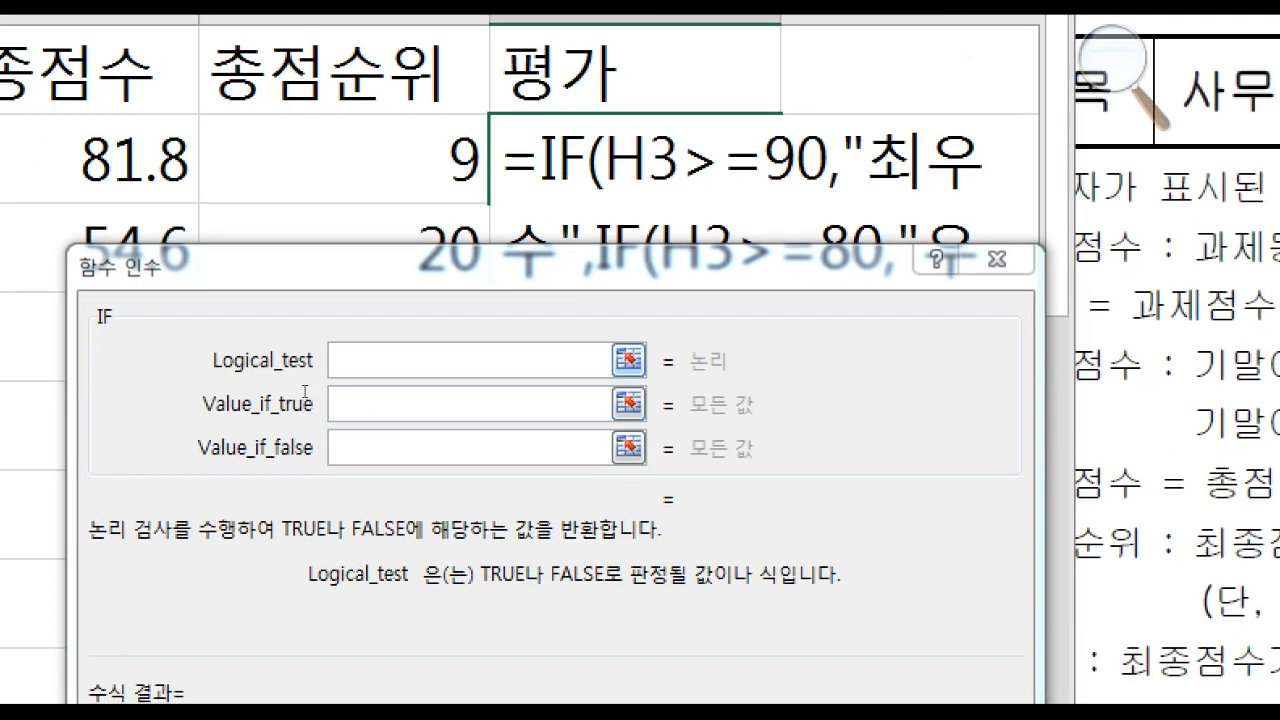
# Set the innermost IF to test H3<60 and return "미달" when true
pyautogui.click(282, 689)
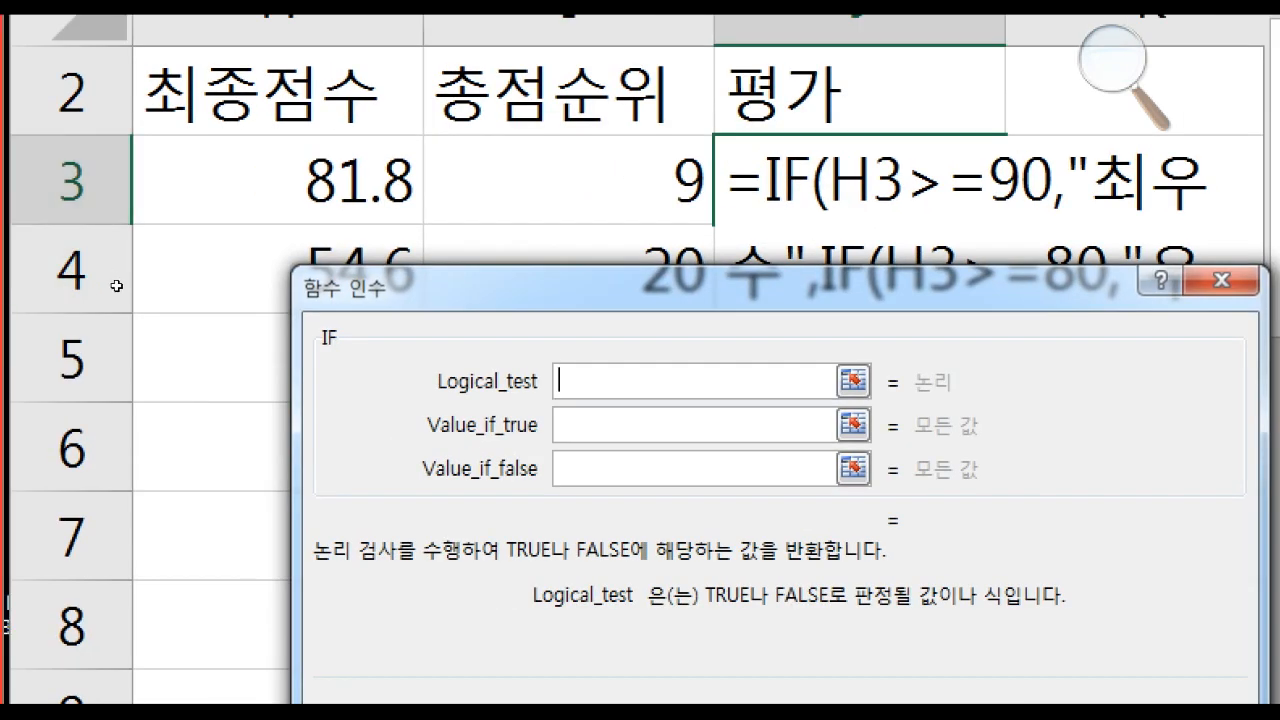
pyautogui.click(230, 195)
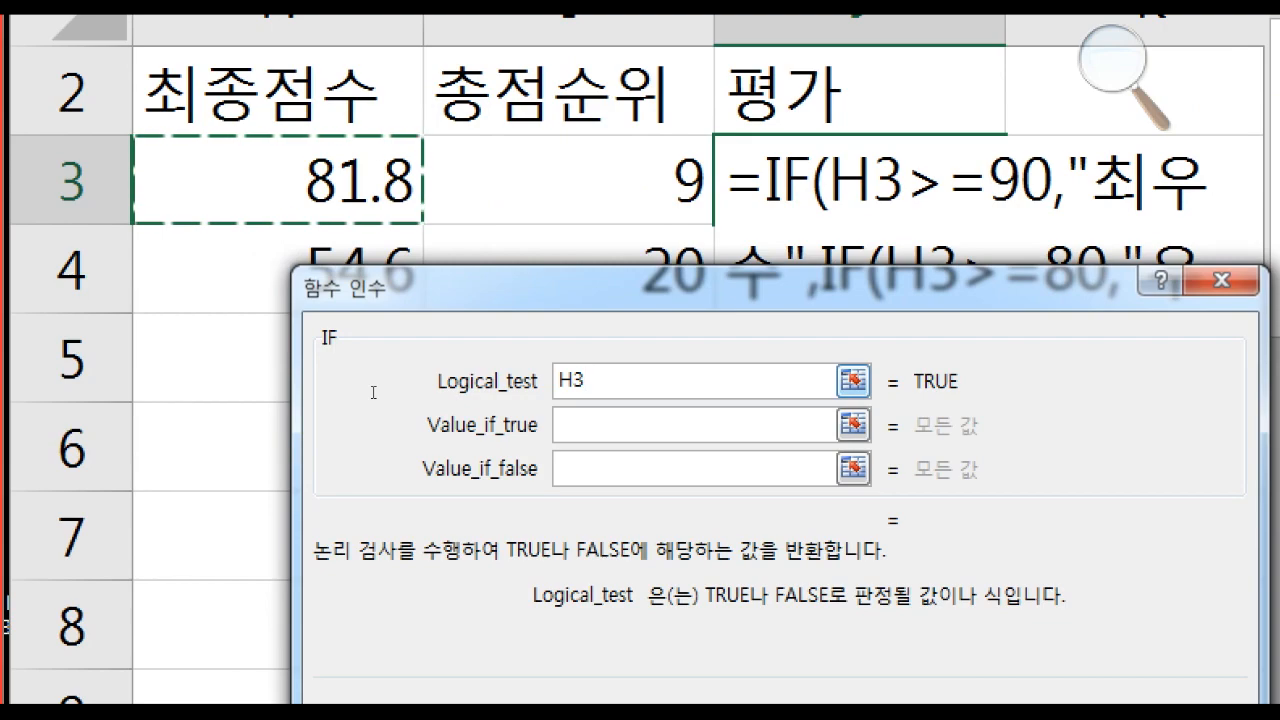
pyautogui.write('<')
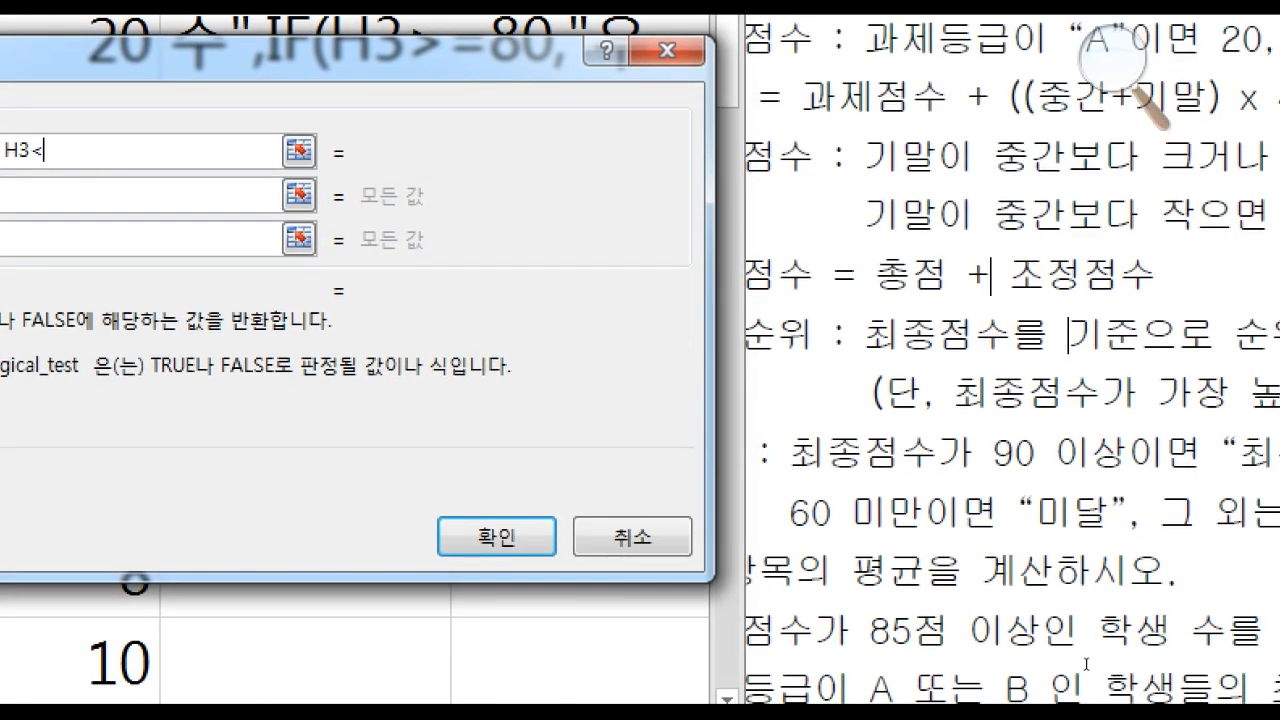
pyautogui.write('60')
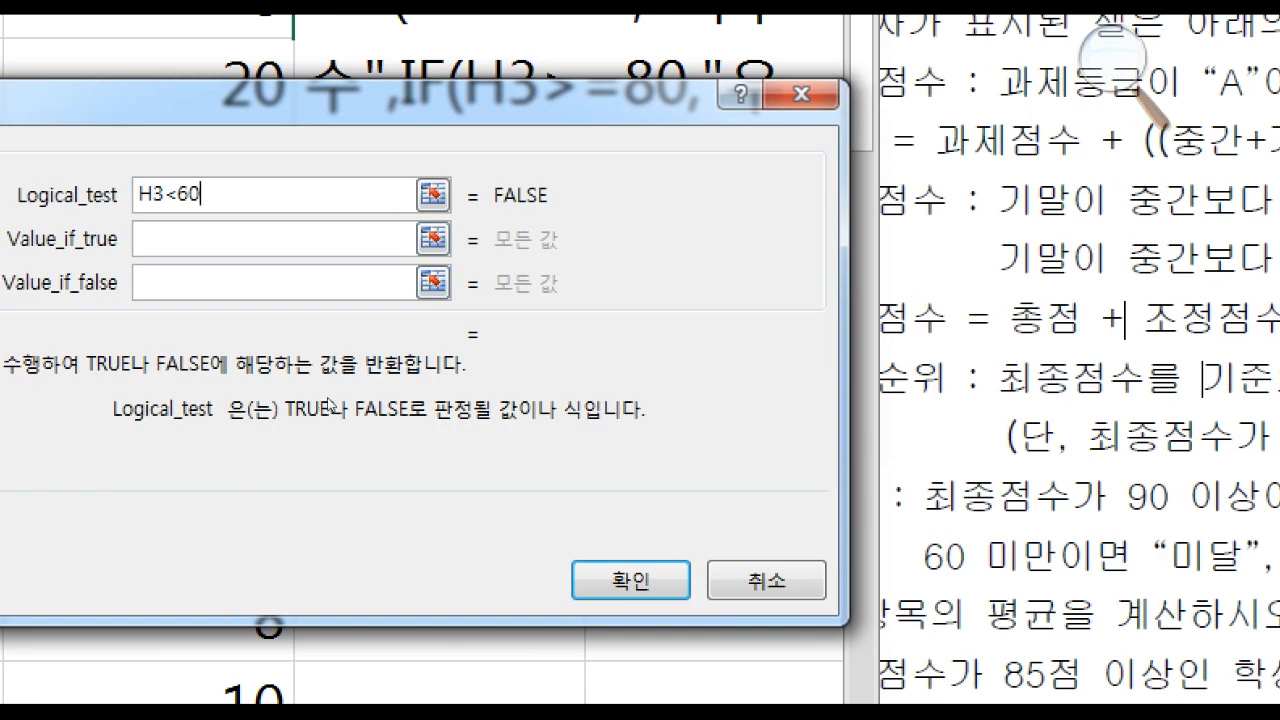
pyautogui.press('Tab')
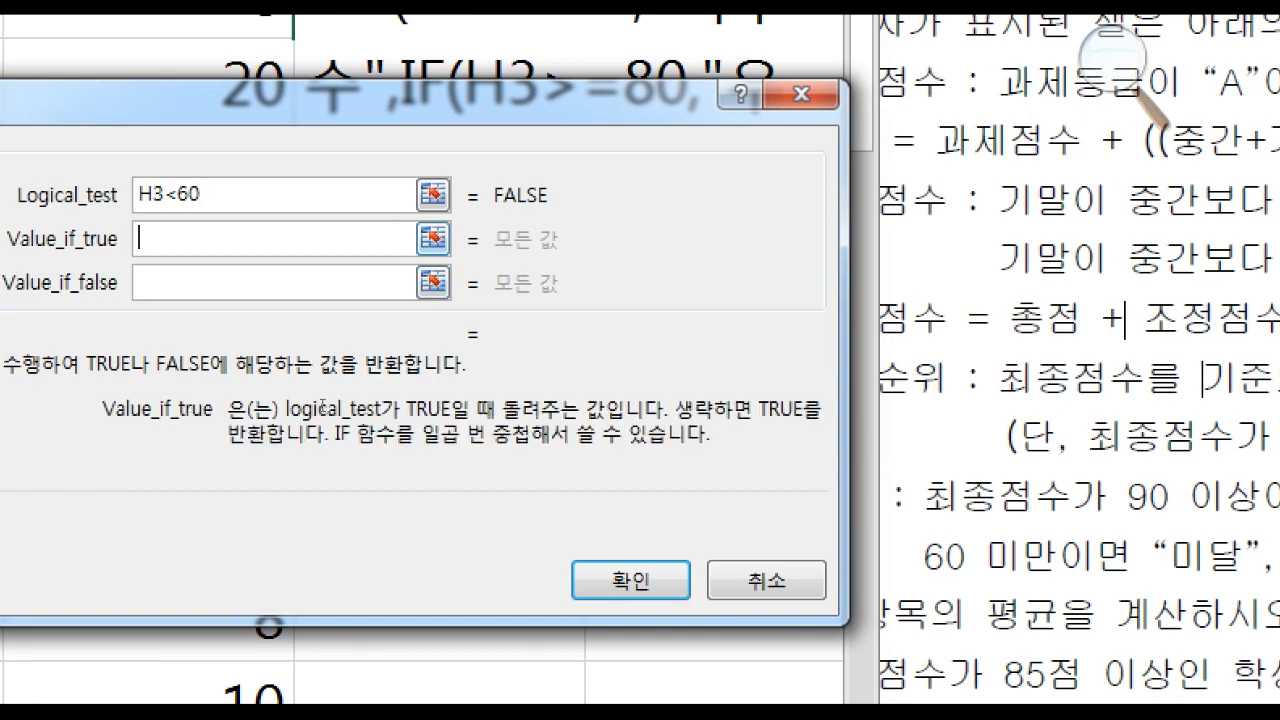
pyautogui.write('미달')
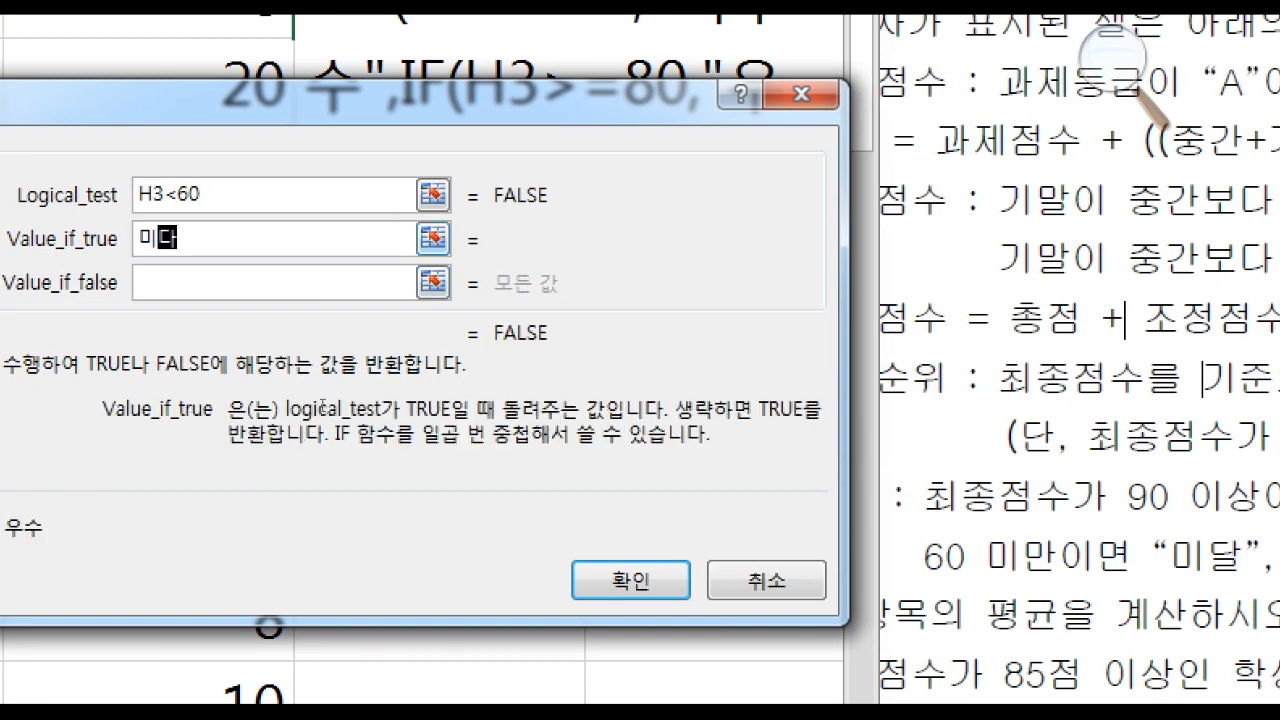
# Return "보통" as the innermost IF's false value and fill the finished 평가 formula down to row 22
pyautogui.press('Tab')
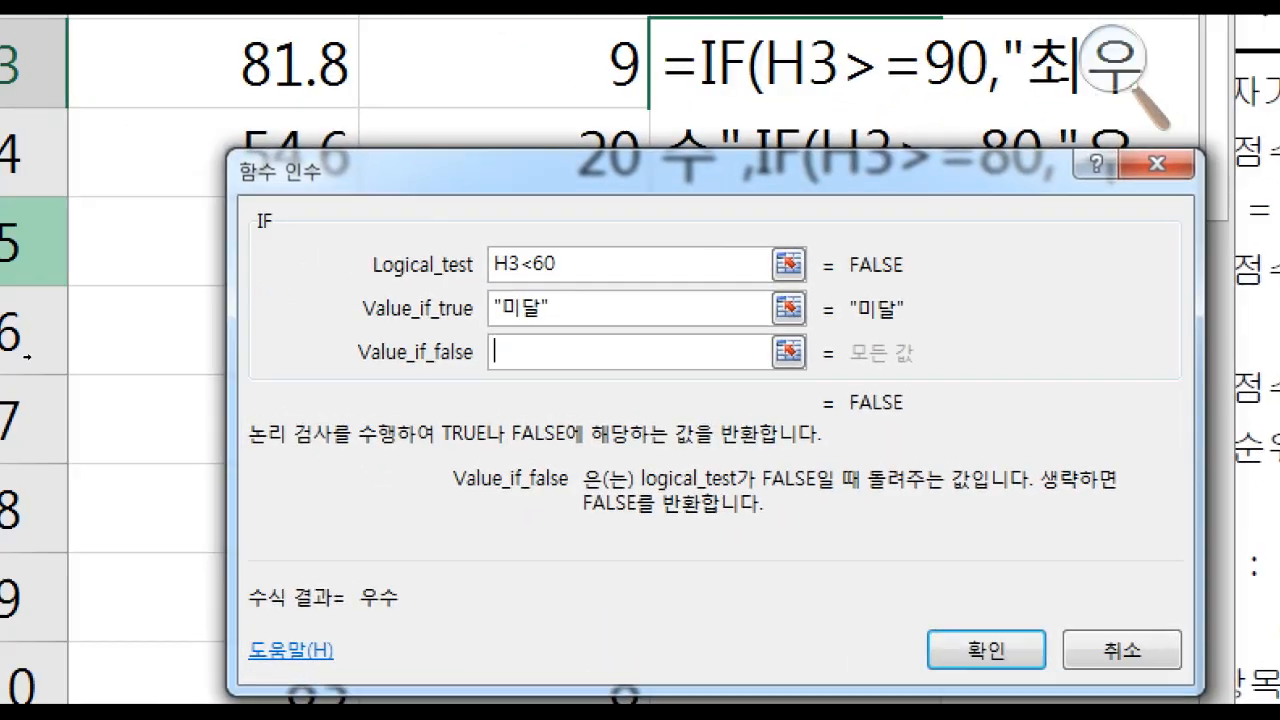
pyautogui.write('보통')
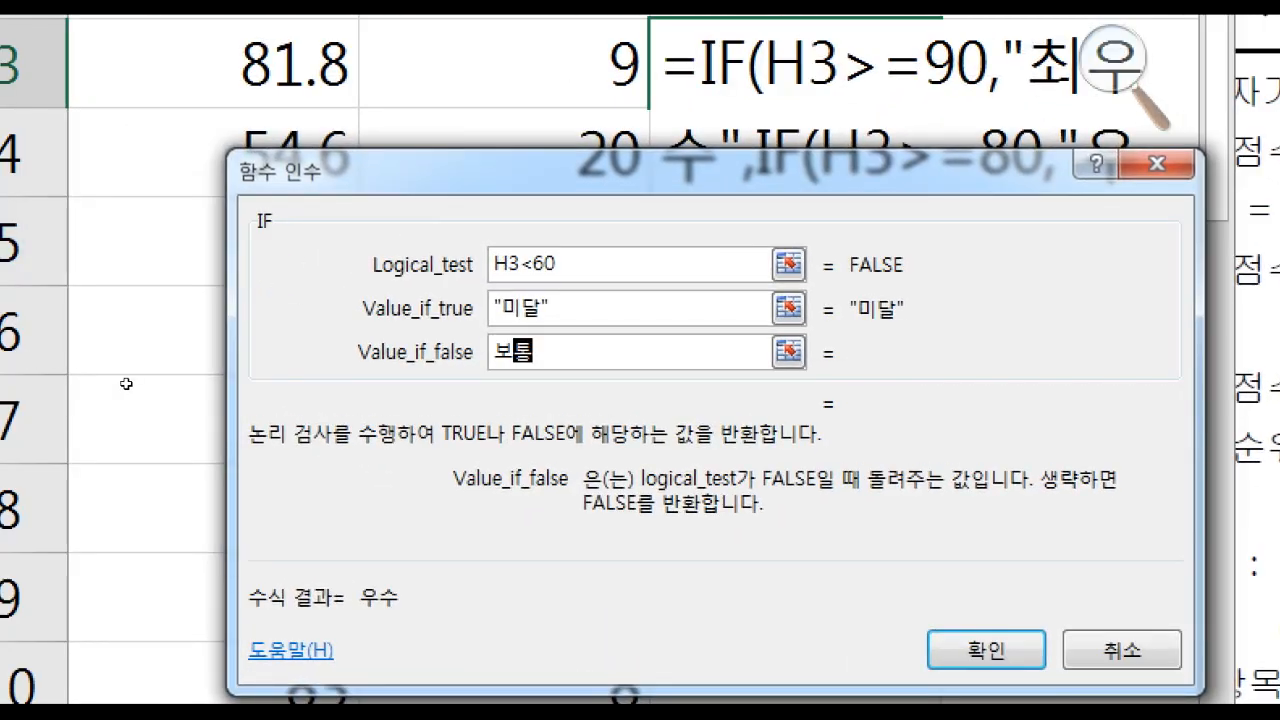
pyautogui.press('Tab')
pyautogui.hotkey('shift', 'Tab')
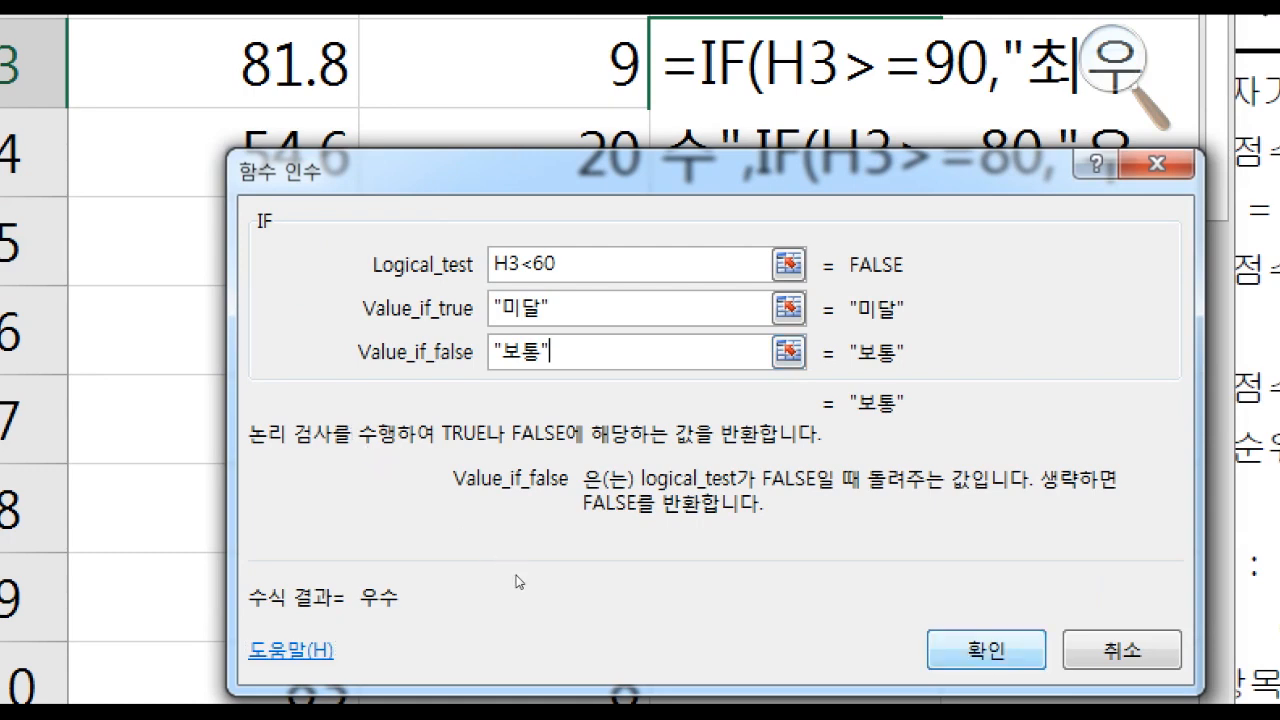
pyautogui.press('Return')
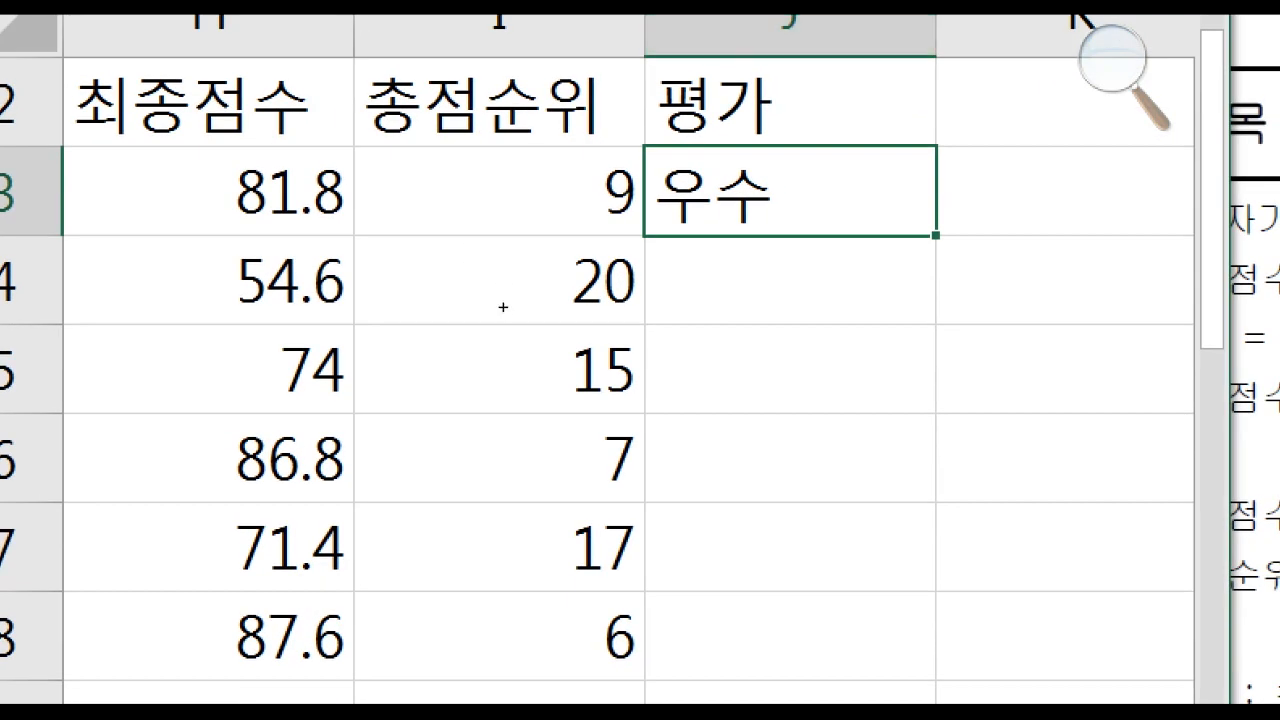
pyautogui.moveTo(502, 309); pyautogui.dragTo(477, 559)
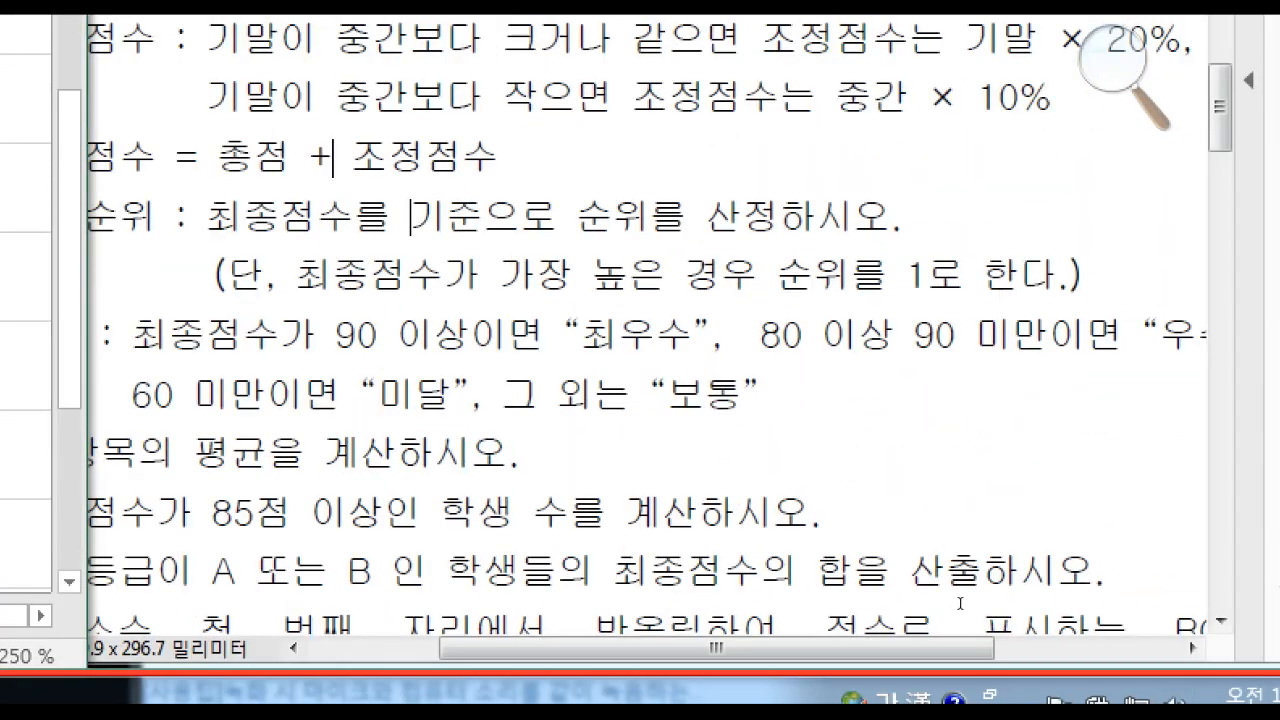
# Check the average task in the PDF, enter =AVERAGE() in C23 of the 평균 row and open its arguments
pyautogui.moveTo(972, 648); pyautogui.dragTo(888, 690)
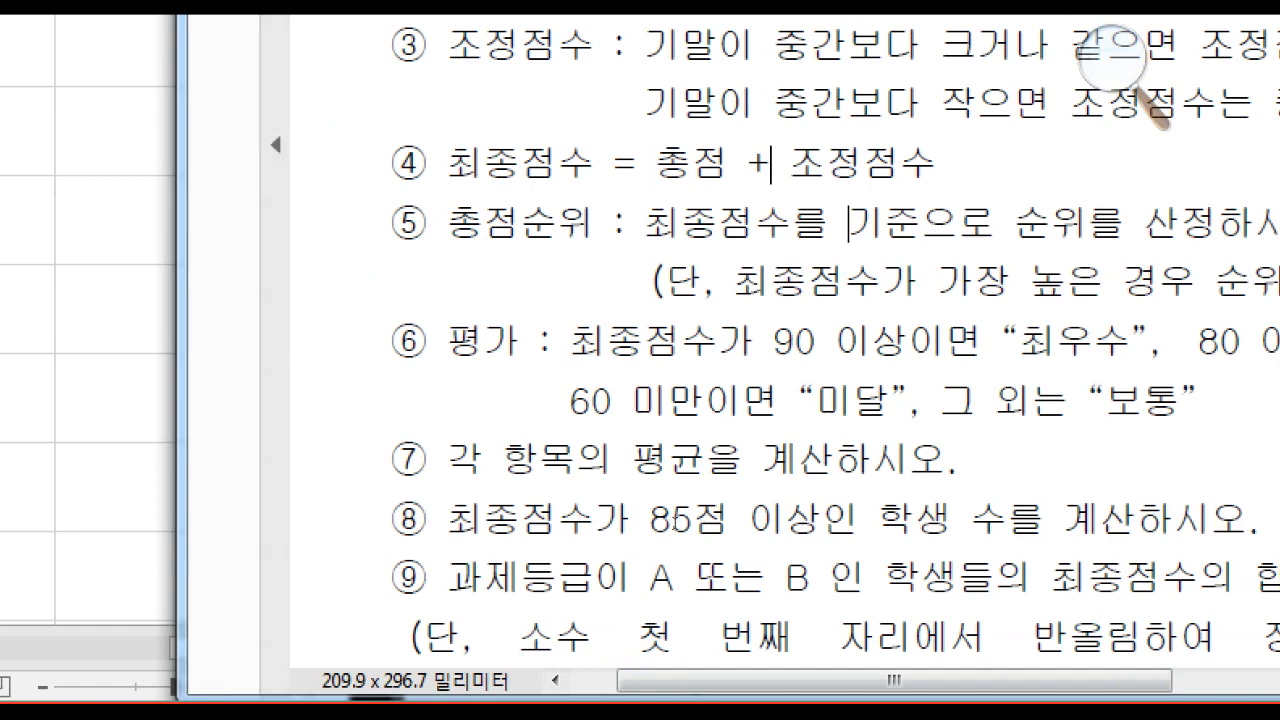
pyautogui.moveTo(700, 584); pyautogui.dragTo(872, 588)
pyautogui.click(792, 585)
pyautogui.moveTo(690, 591); pyautogui.dragTo(910, 590)
pyautogui.click(930, 596)
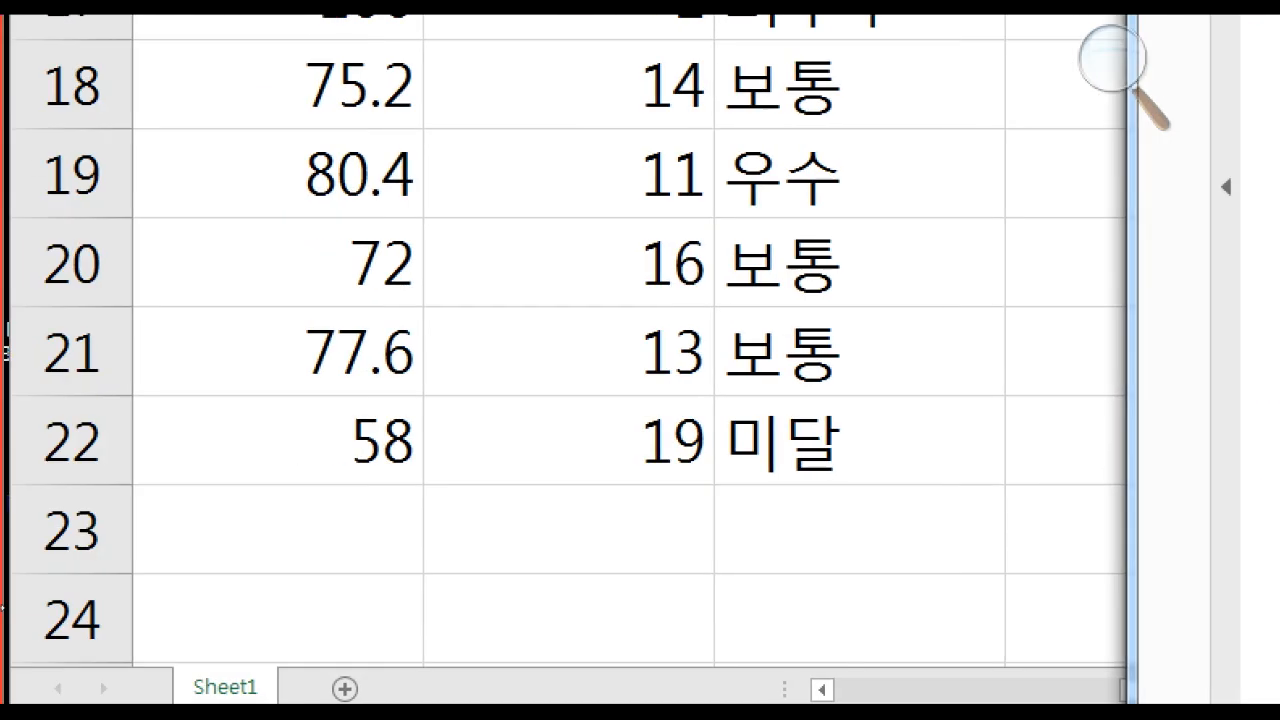
pyautogui.click(186, 588)
pyautogui.press('Left')
pyautogui.press('Left')
pyautogui.press('Right')
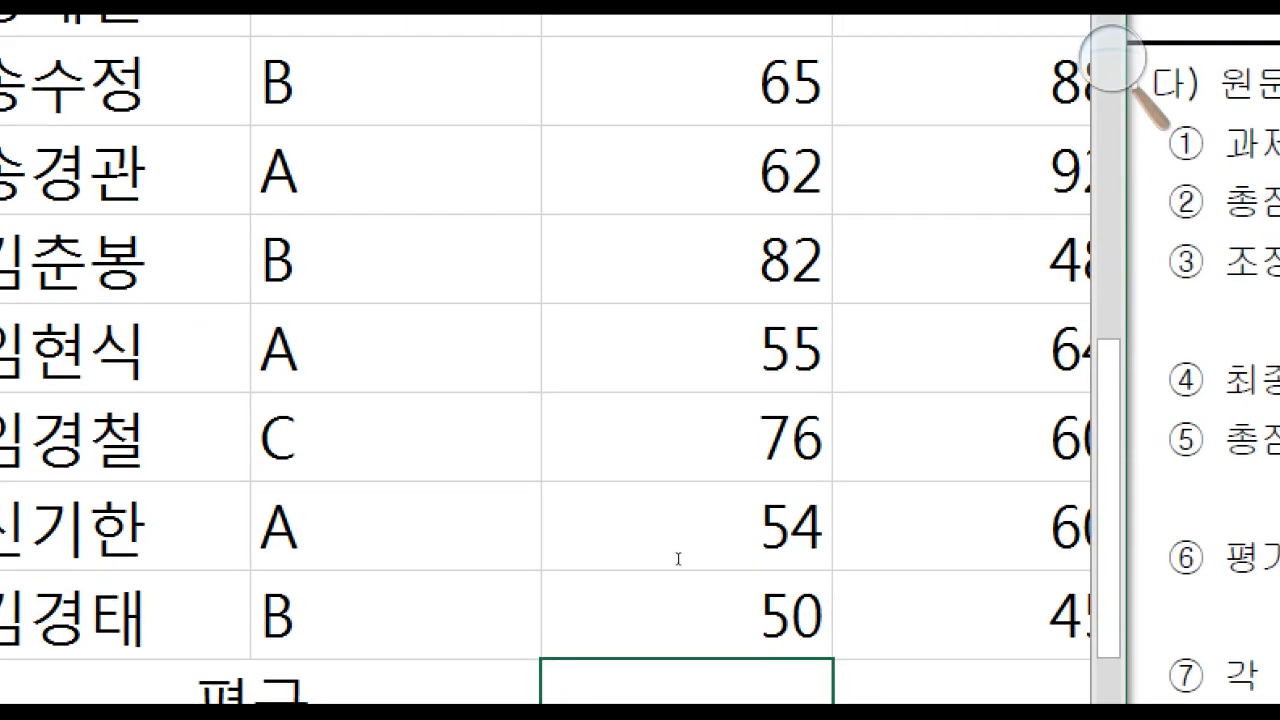
pyautogui.write('=')
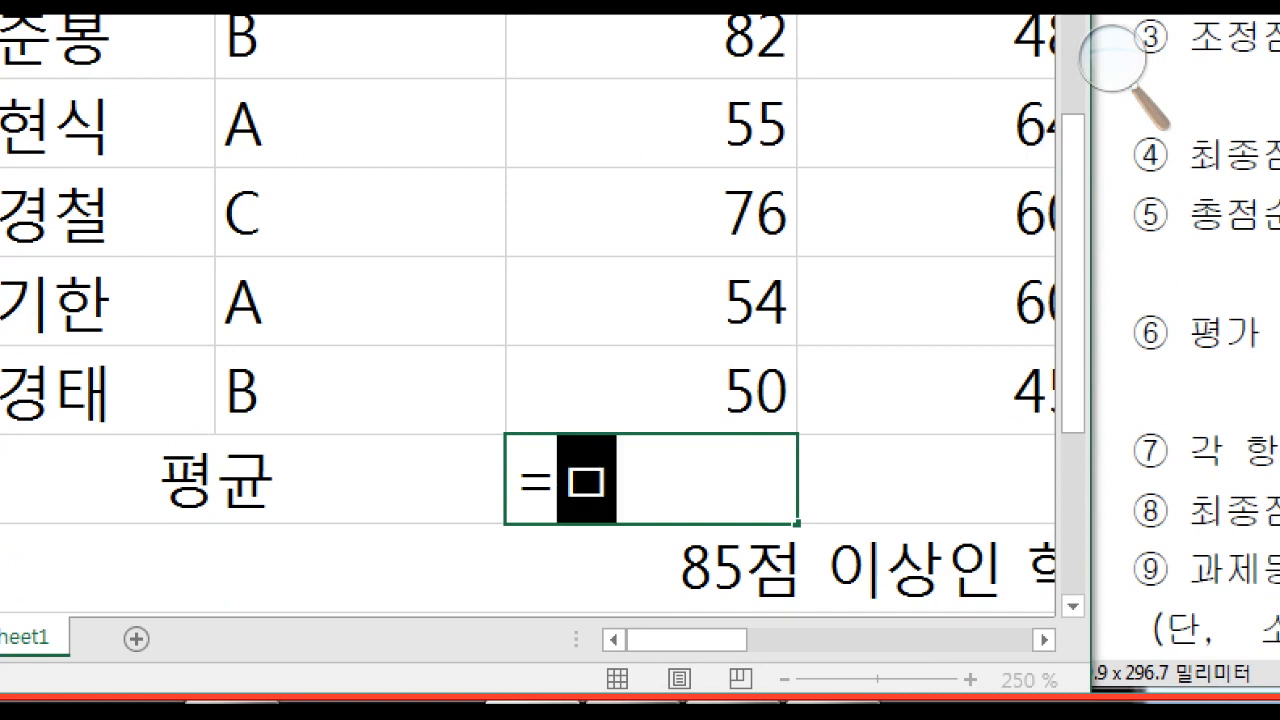
pyautogui.write('AVERAGE')
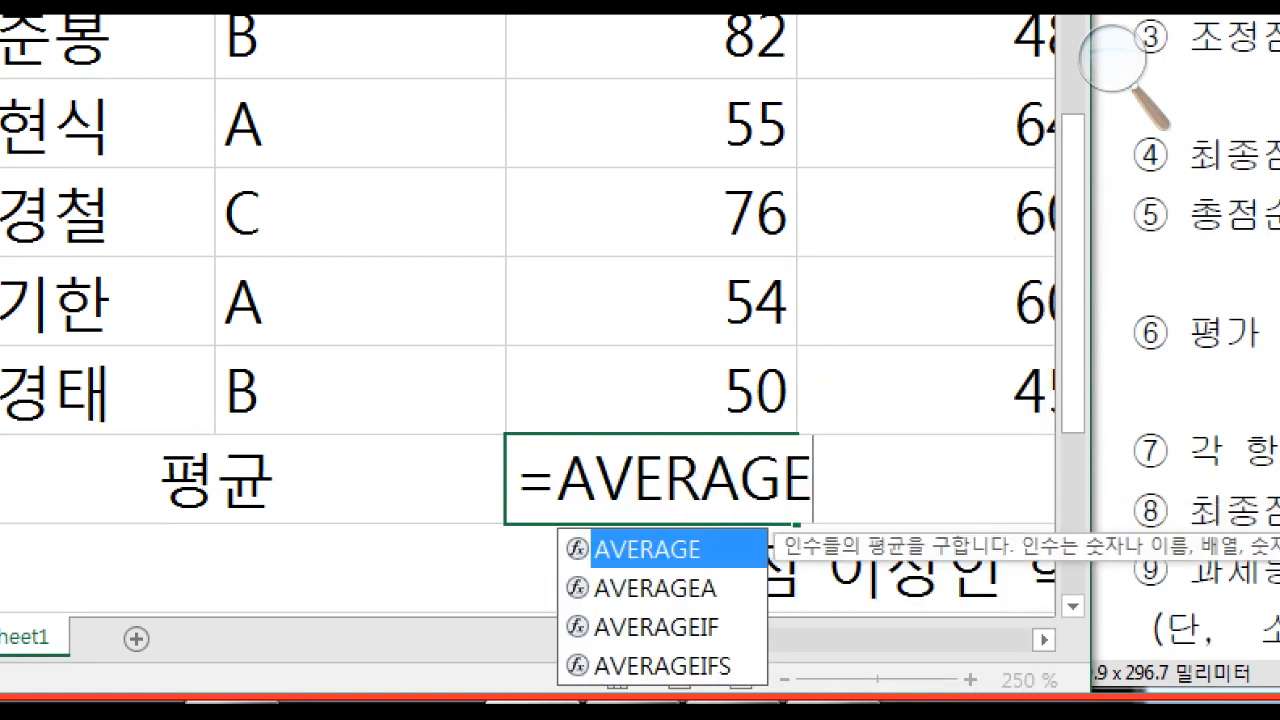
pyautogui.write('()')
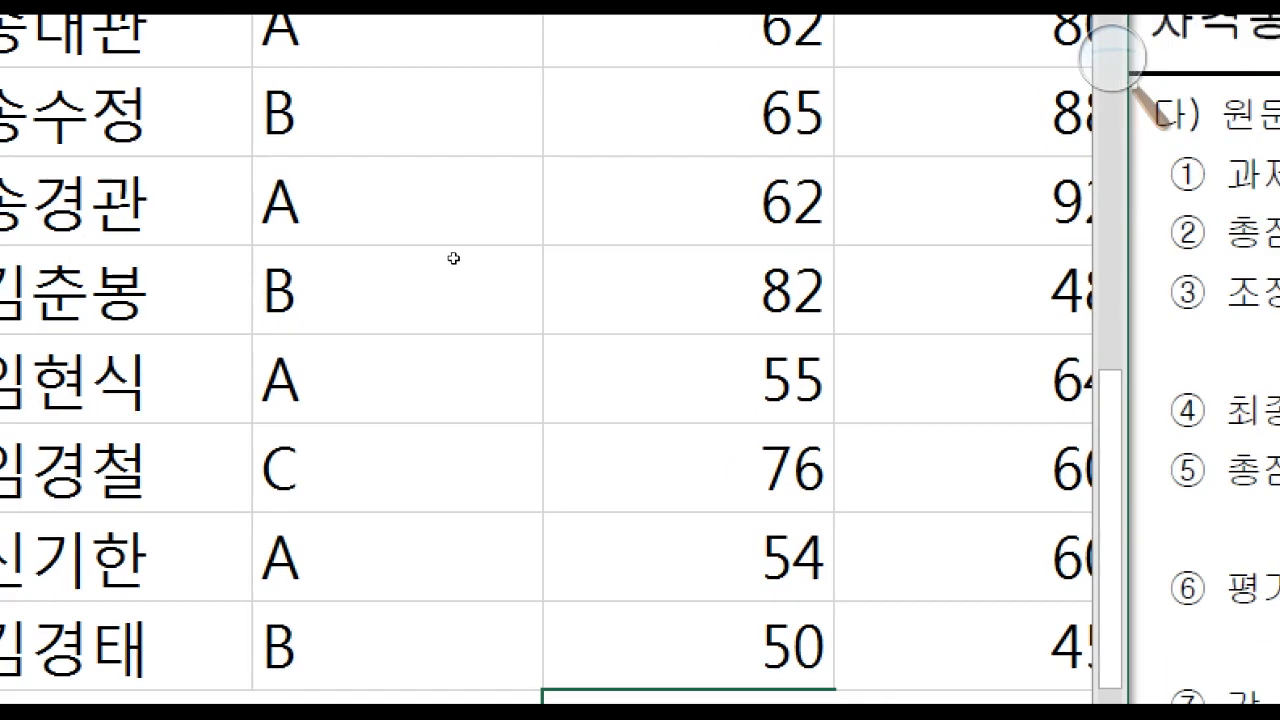
pyautogui.hotkey('ctrl', 'a')
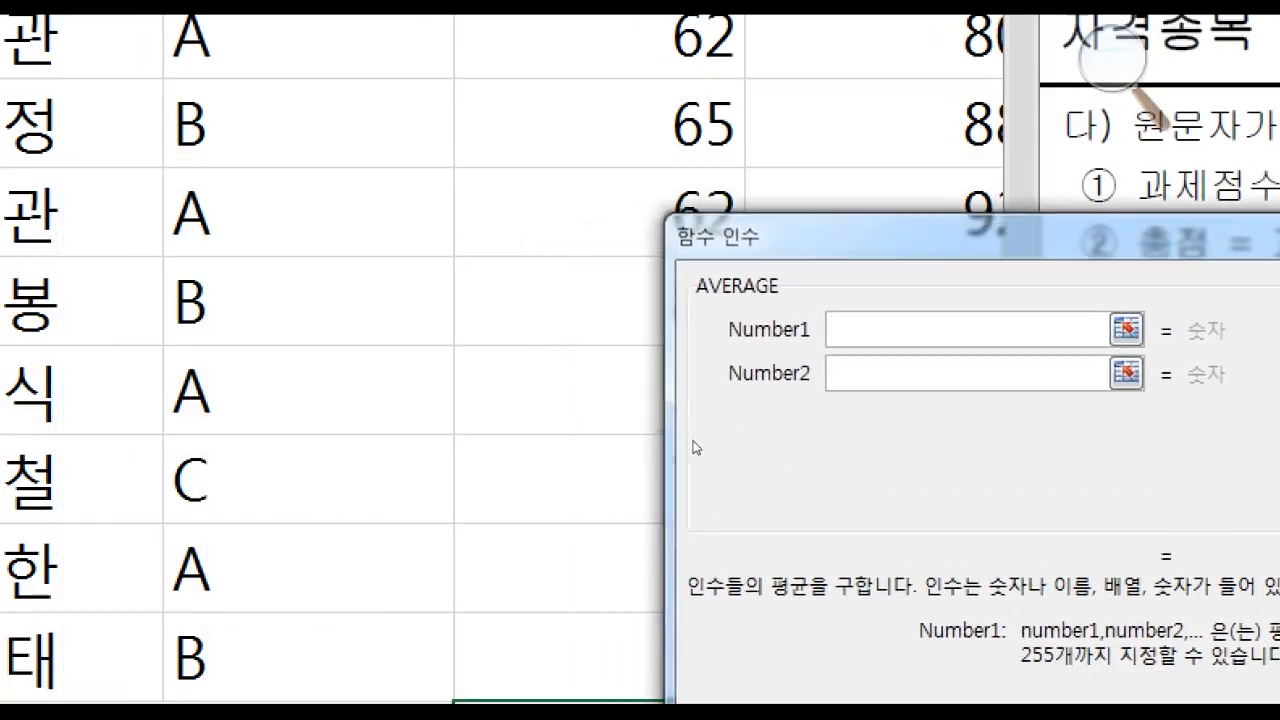
# Set the first AVERAGE argument to the scores in C3:C22
pyautogui.moveTo(696, 448); pyautogui.dragTo(751, 436)
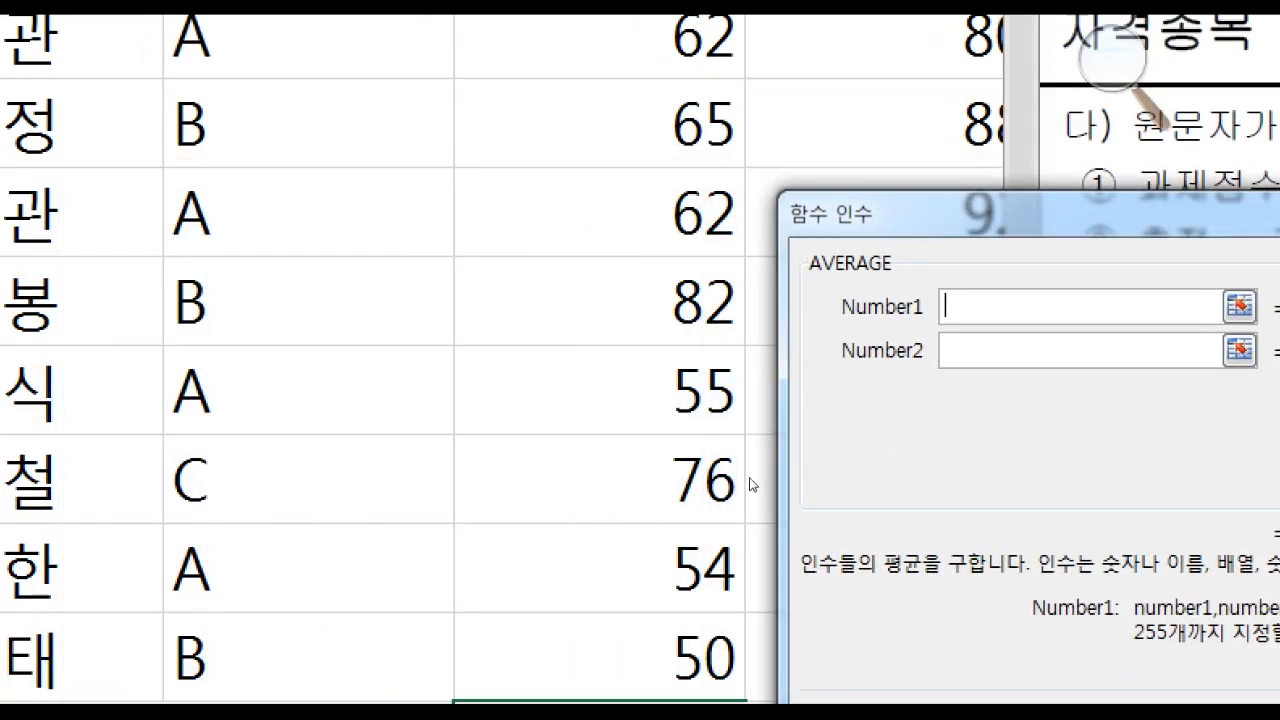
pyautogui.click(460, 553)
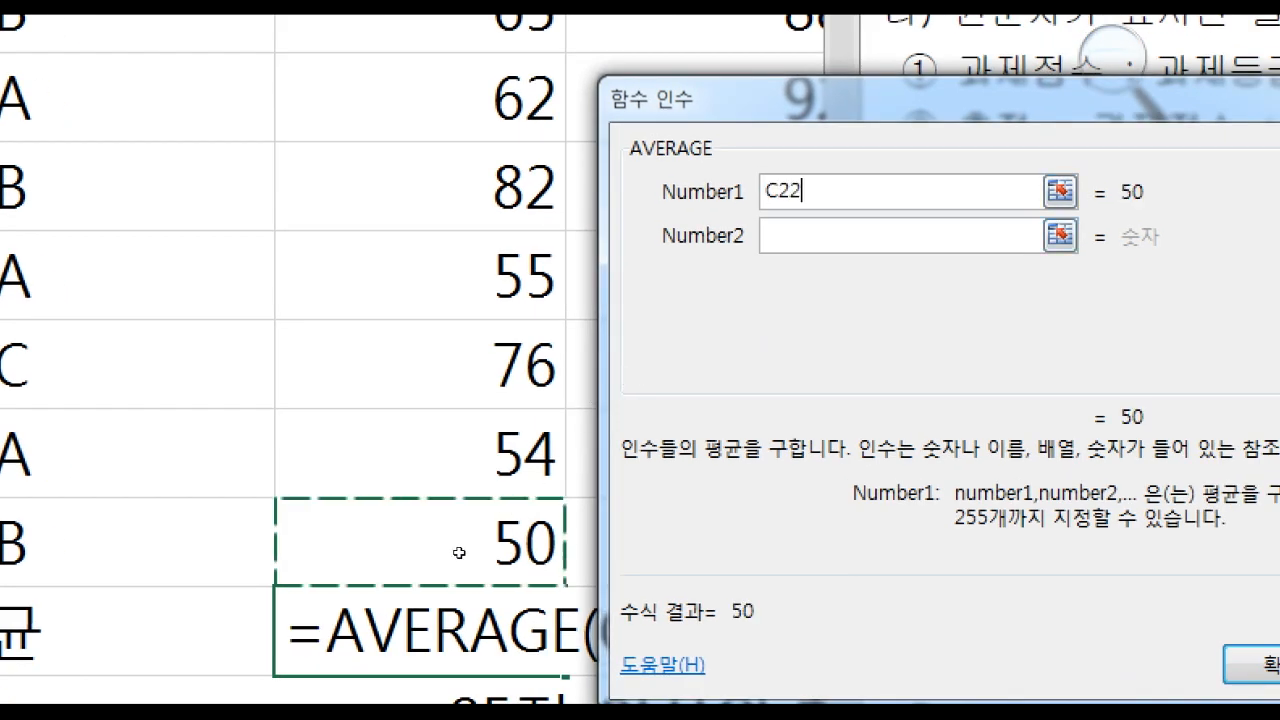
pyautogui.hotkey('shift', 'Up')
pyautogui.hotkey('shift', 'Up')
pyautogui.hotkey('shift', 'Up')
pyautogui.hotkey('shift', 'Up')
pyautogui.hotkey('shift', 'Up')
pyautogui.hotkey('shift', 'Up')
pyautogui.hotkey('shift', 'Up')
pyautogui.hotkey('shift', 'Up')
pyautogui.hotkey('shift', 'Up')
pyautogui.hotkey('shift', 'Up')
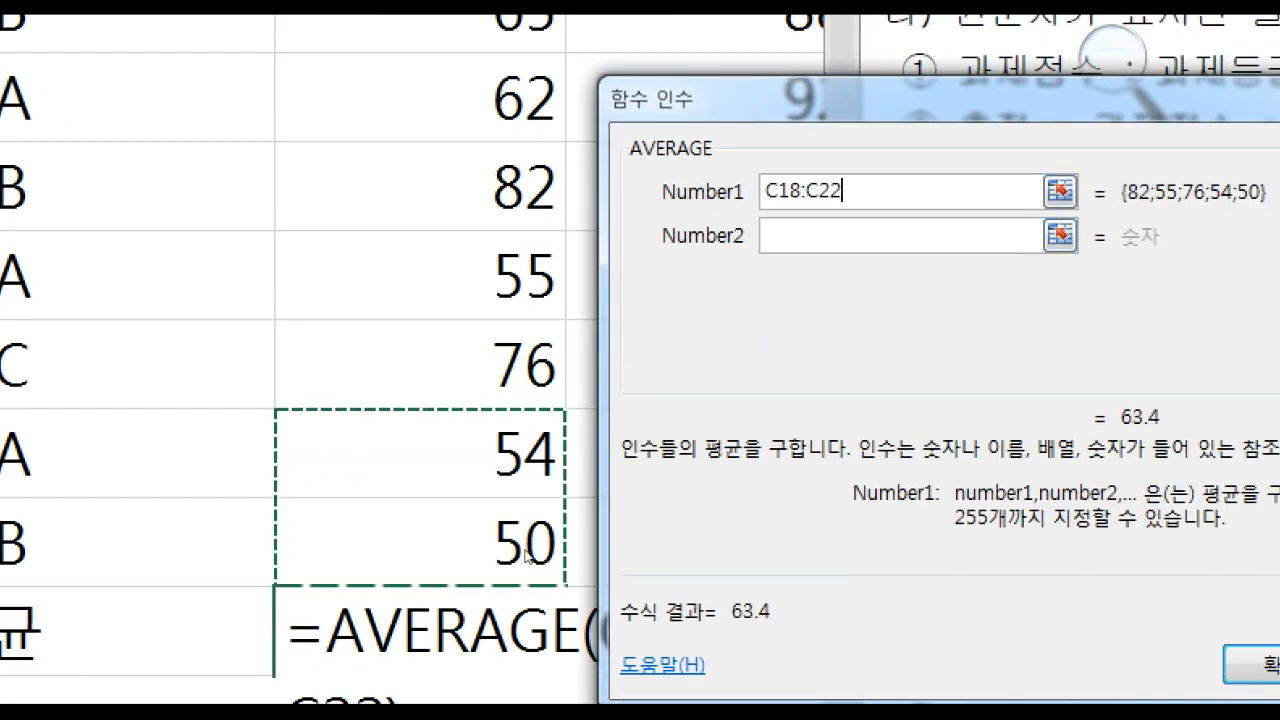
pyautogui.hotkey('shift', 'Up')
pyautogui.hotkey('shift', 'Up')
pyautogui.hotkey('shift', 'Up')
pyautogui.hotkey('shift', 'Up')
pyautogui.hotkey('shift', 'Up')
pyautogui.hotkey('shift', 'Up')
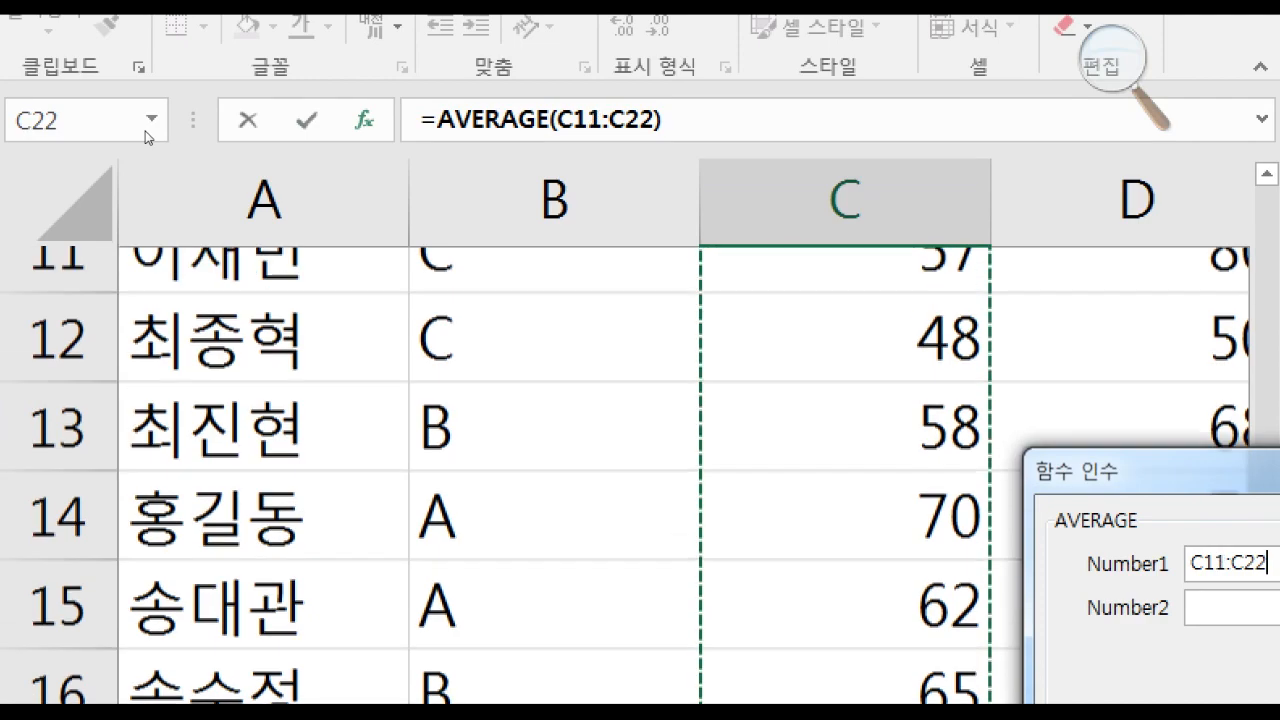
pyautogui.hotkey('shift', 'Up')
pyautogui.hotkey('shift', 'Up')
pyautogui.hotkey('shift', 'Up')
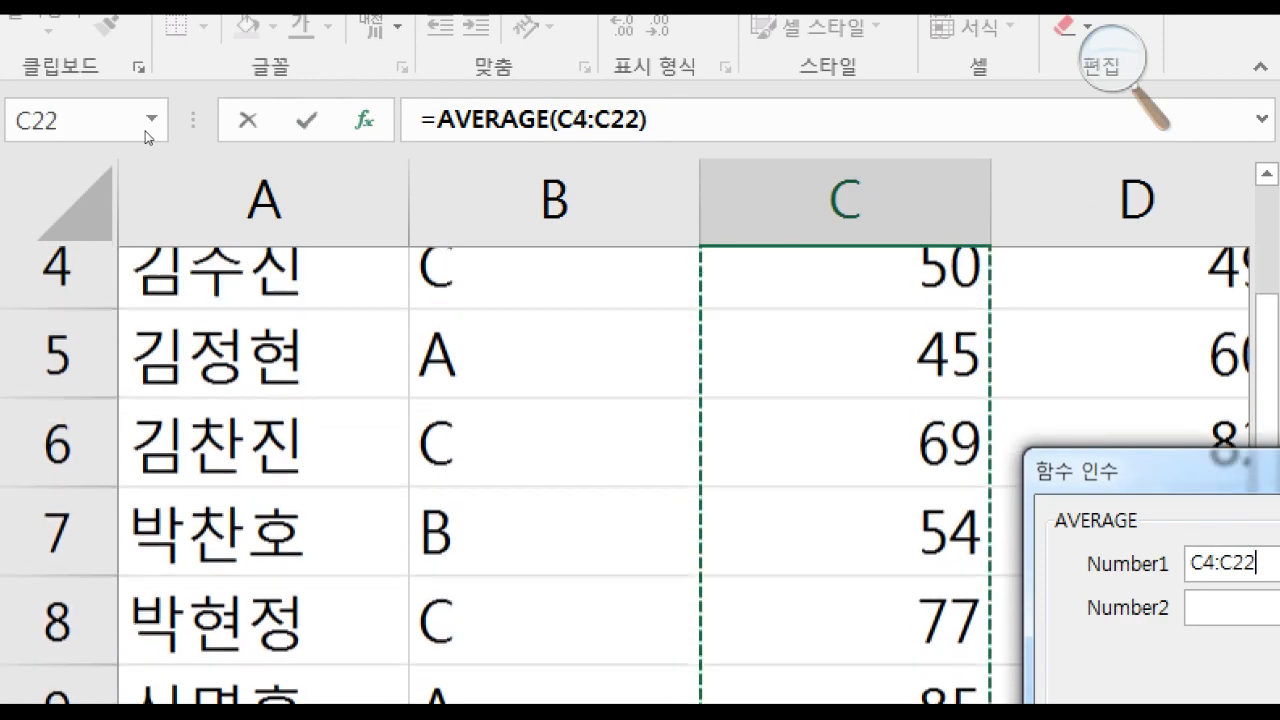
pyautogui.hotkey('shift', 'Up')
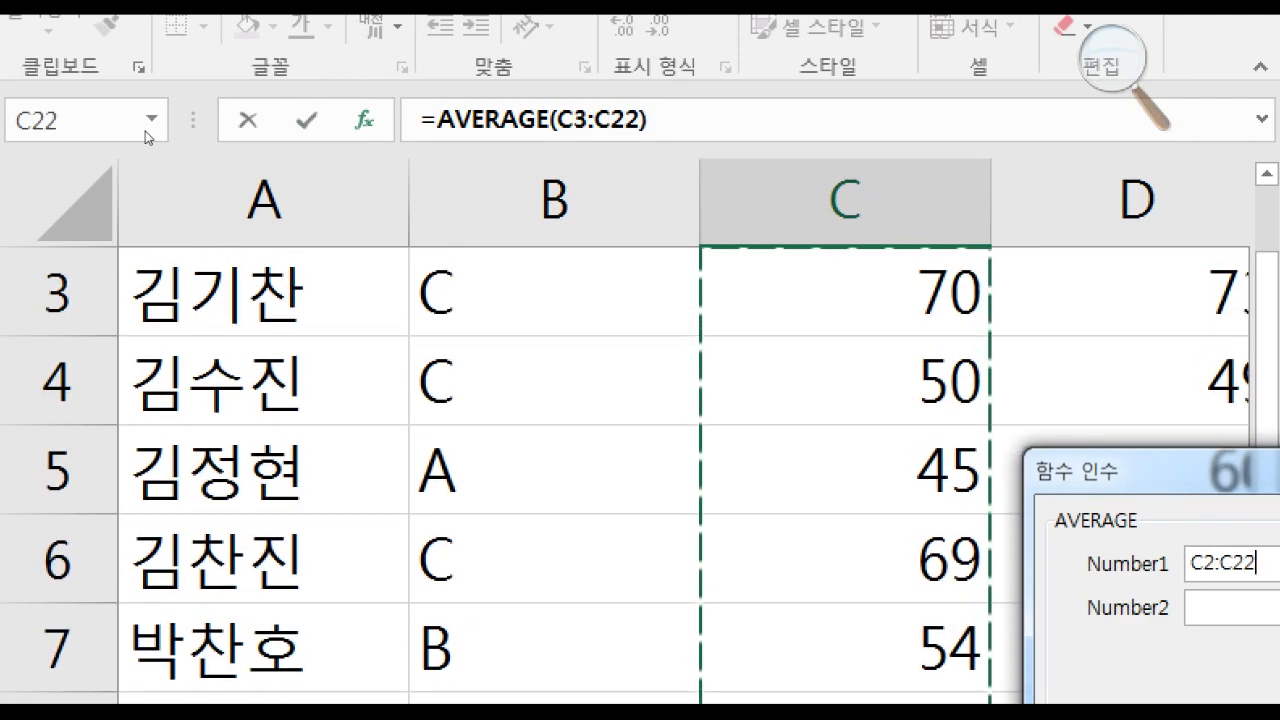
pyautogui.hotkey('shift', 'Down')
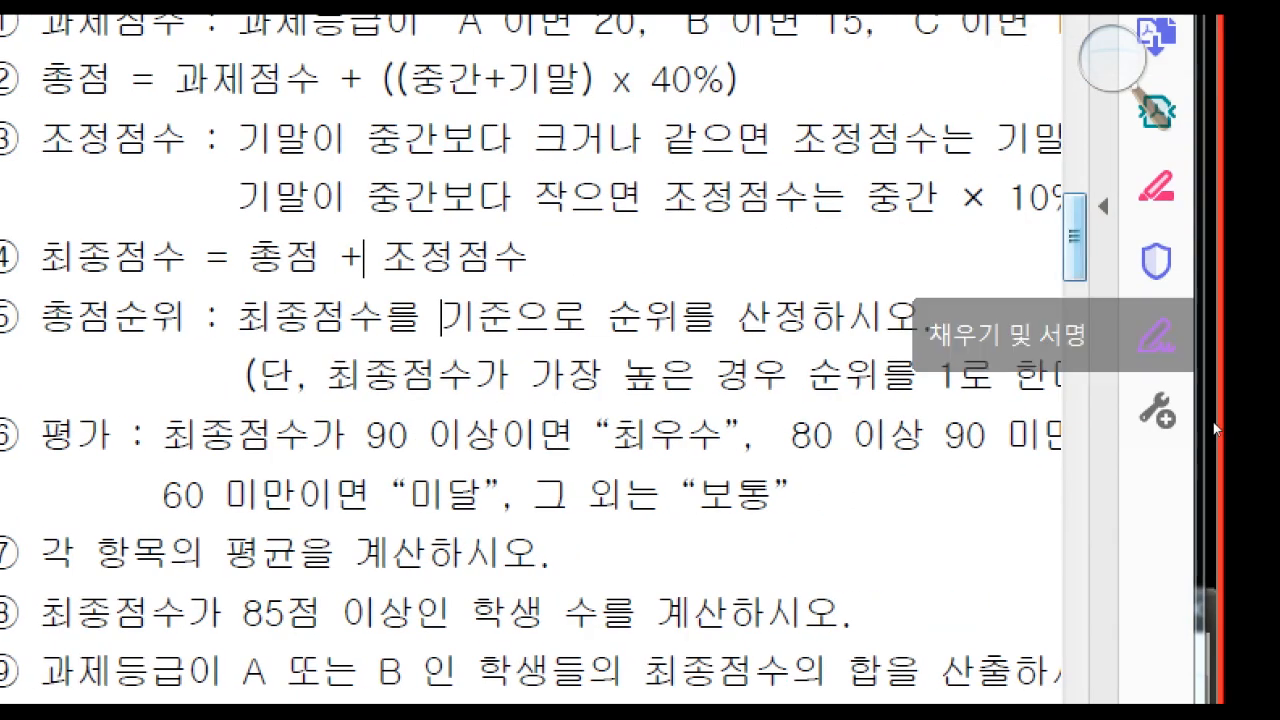
# Check the PDF's layout table for the average cells and fill the C23 average formula across through H23
pyautogui.moveTo(1215, 428); pyautogui.dragTo(1215, 336)
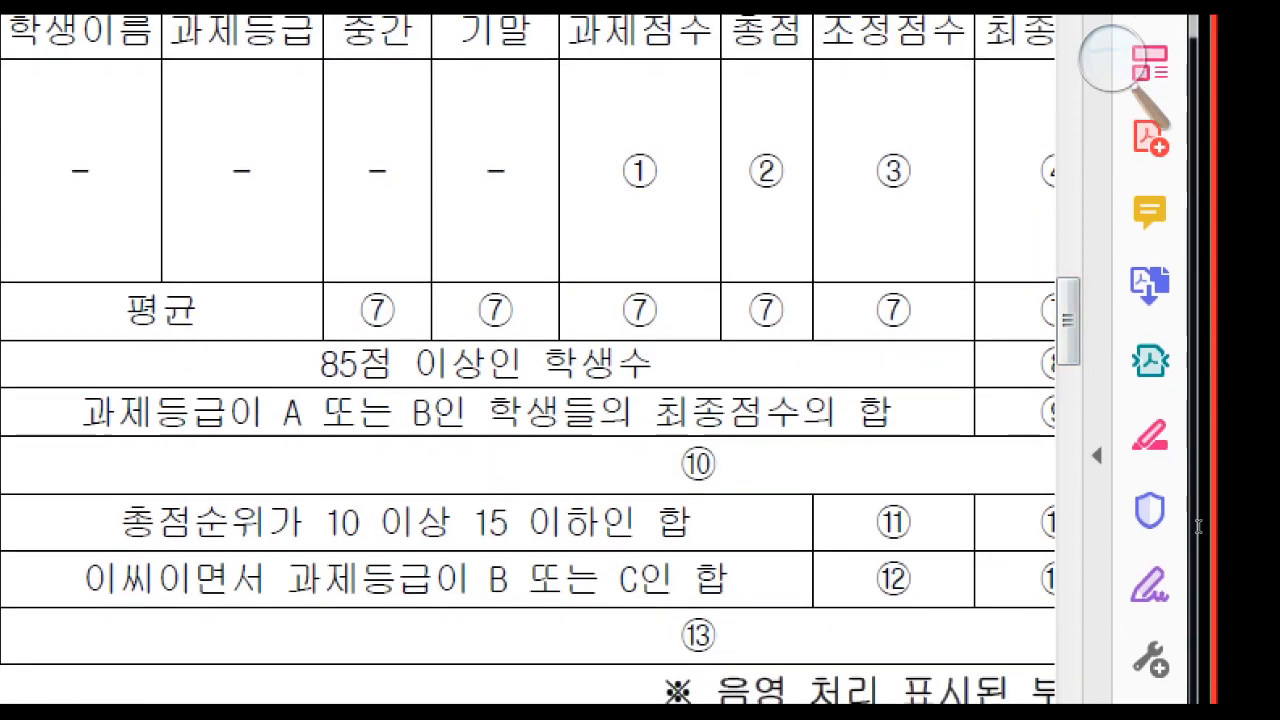
pyautogui.click(1197, 697)
pyautogui.click(1197, 697)
pyautogui.click(1197, 697)
pyautogui.click(1197, 697)
pyautogui.click(1197, 697)
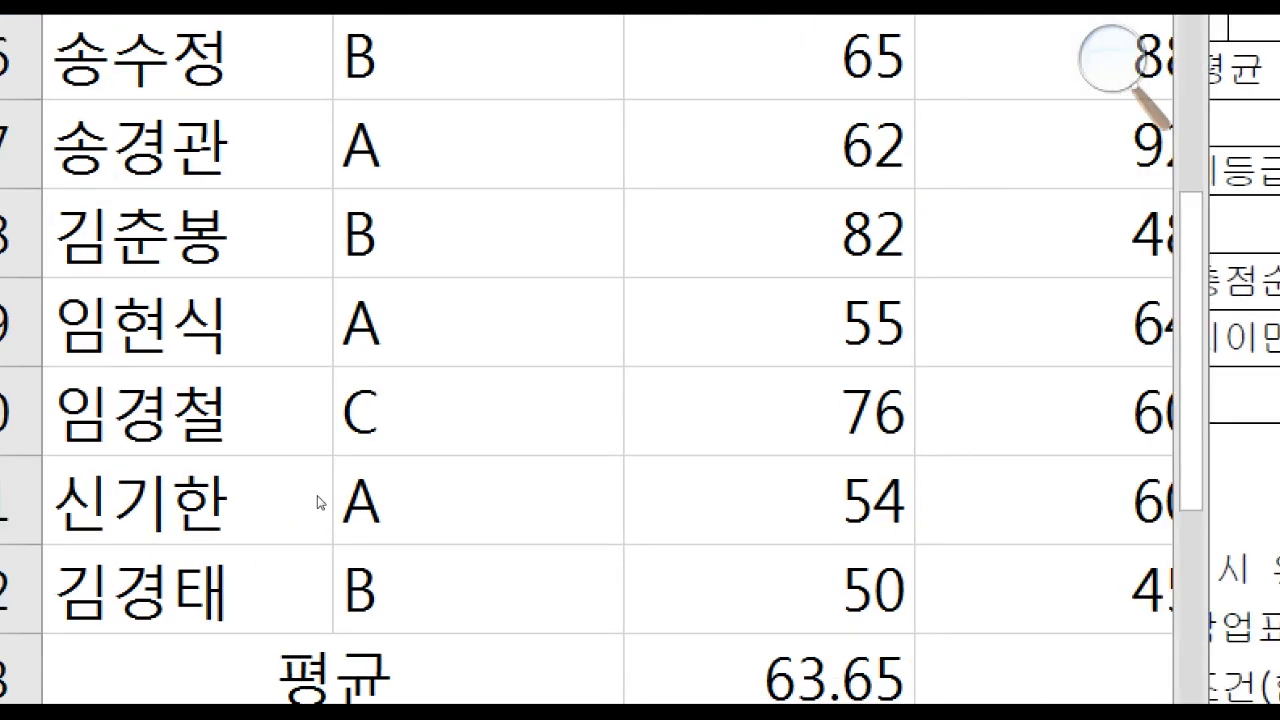
pyautogui.click(395, 548)
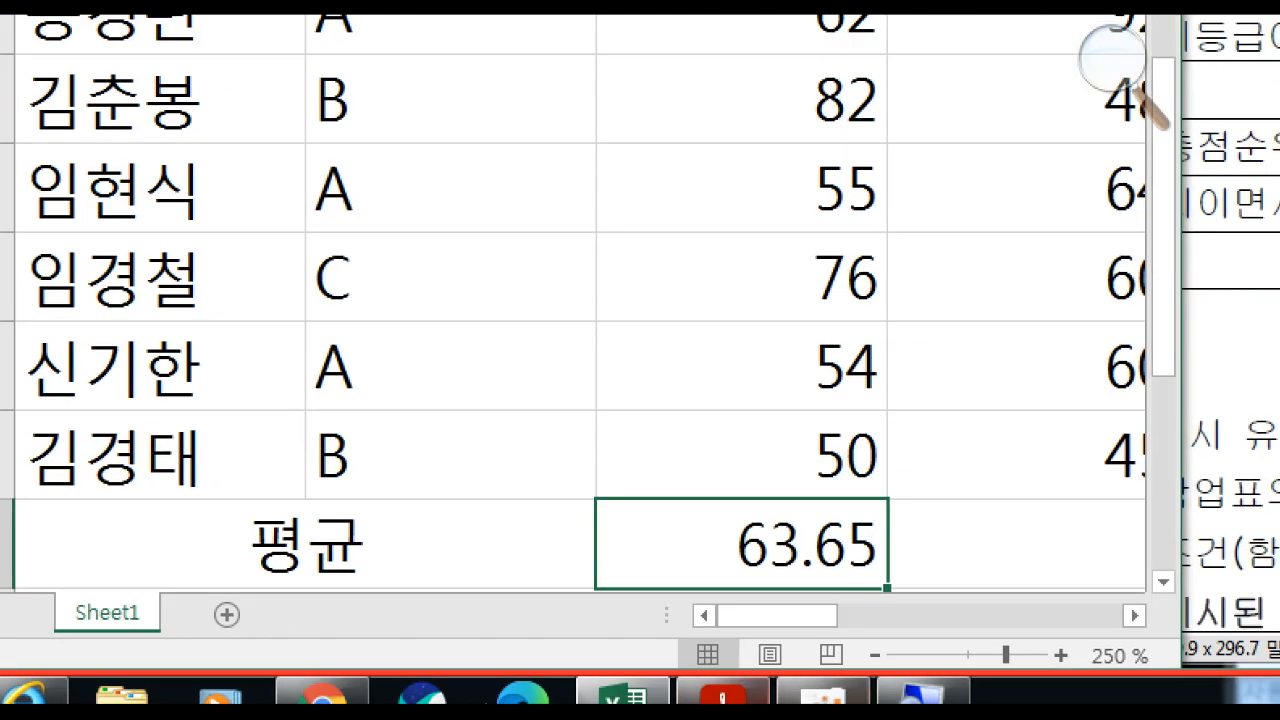
pyautogui.moveTo(887, 588); pyautogui.dragTo(1155, 565)
pyautogui.moveTo(497, 655); pyautogui.dragTo(585, 650)
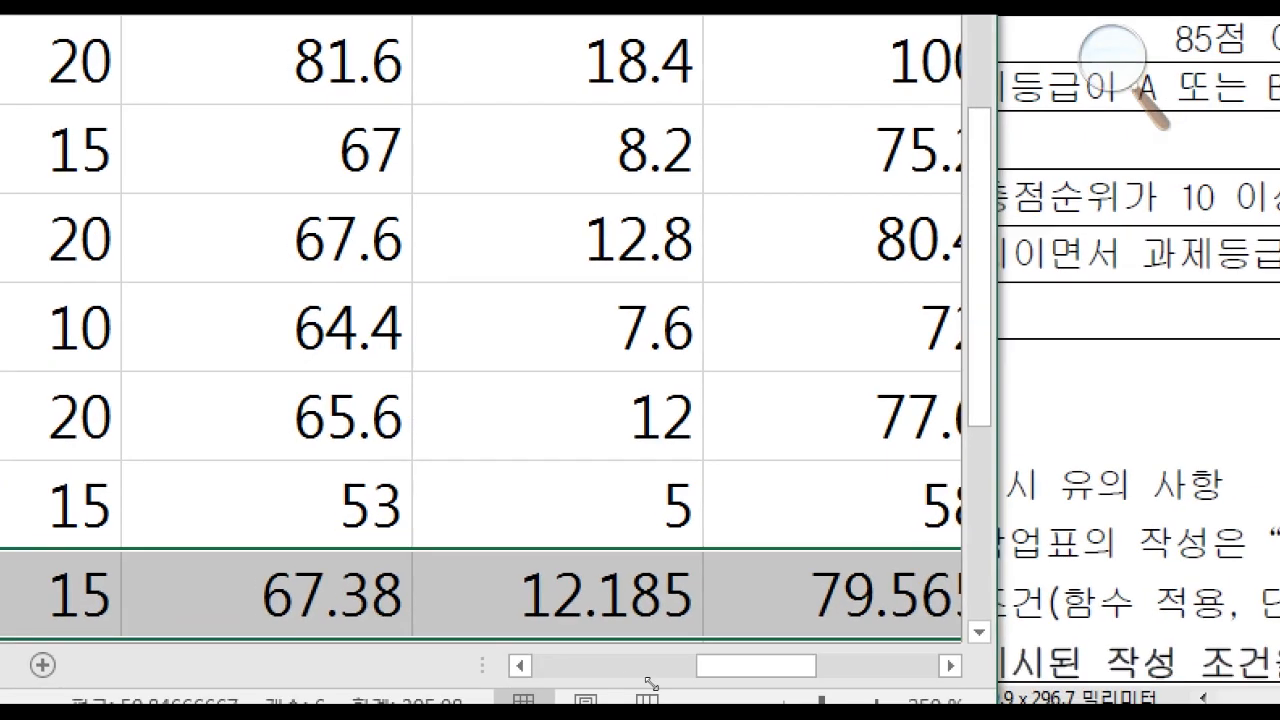
# Merge the empty cells I23:J25 beside the averages into one cell, as in the PDF's layout table
pyautogui.click(950, 666)
pyautogui.click(950, 666)
pyautogui.click(448, 636)
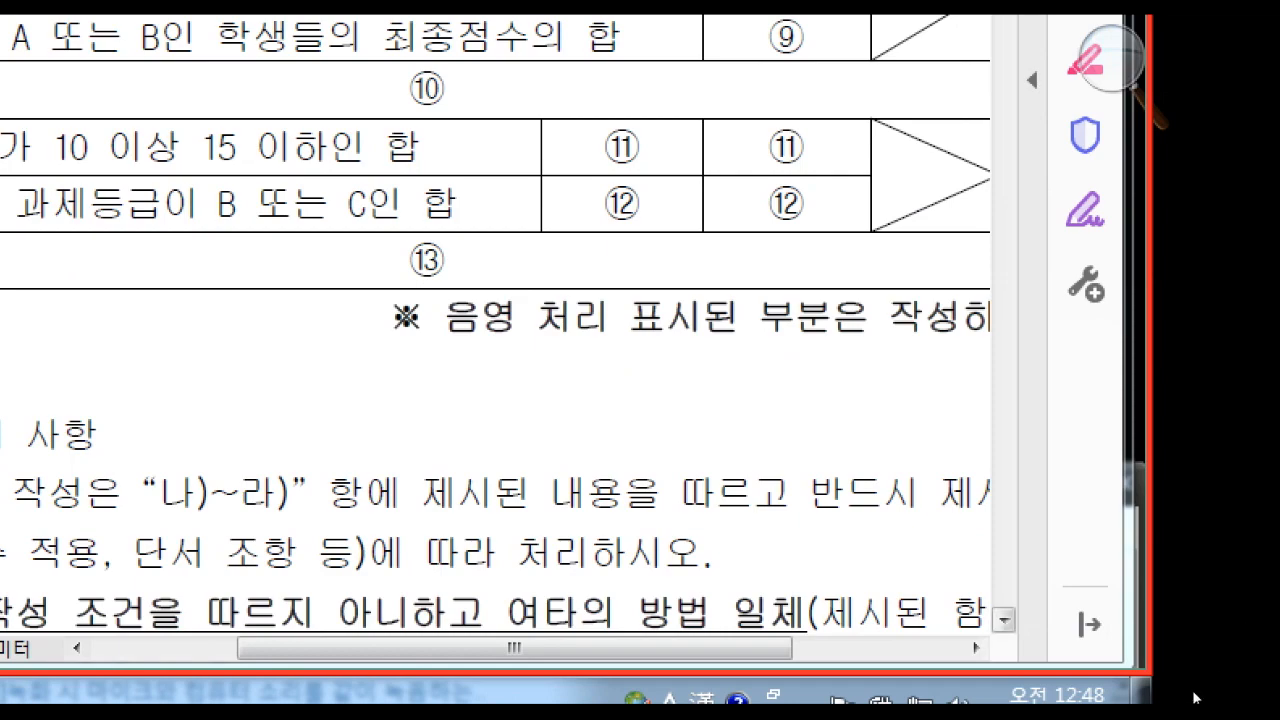
pyautogui.click(975, 648)
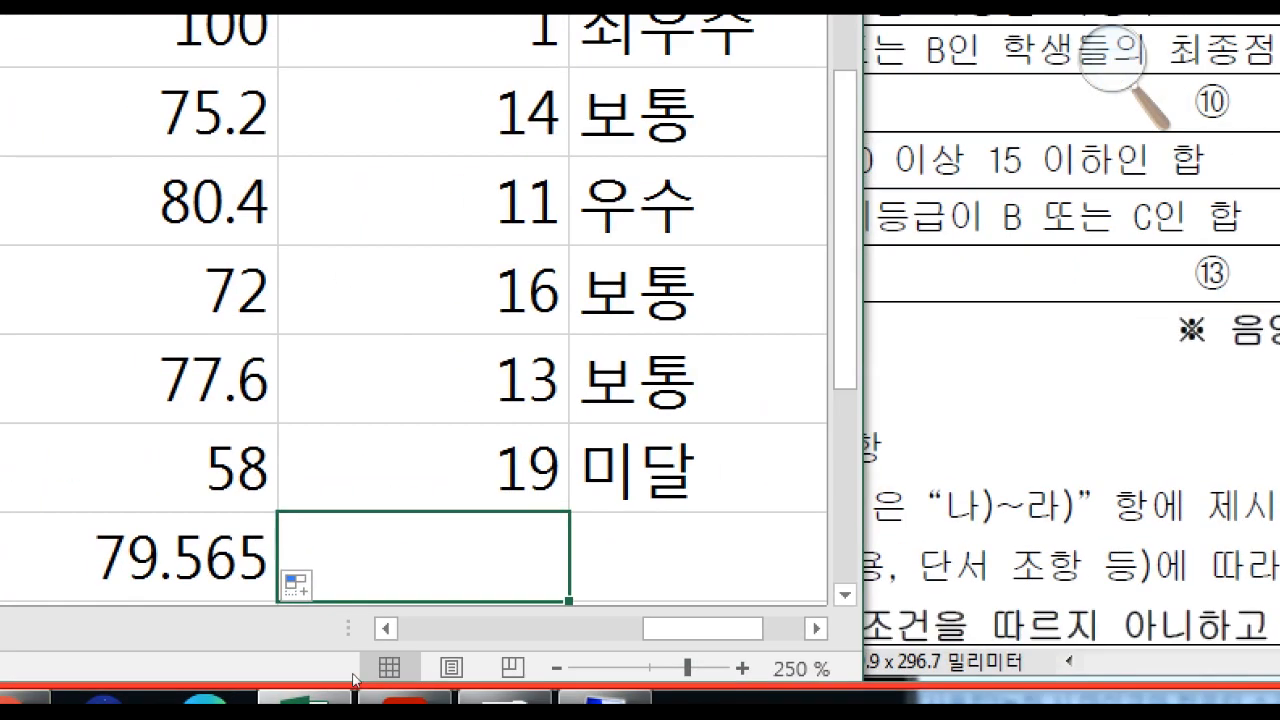
pyautogui.hotkey('shift', 'Down')
pyautogui.hotkey('shift', 'Down')
pyautogui.hotkey('shift', 'Right')
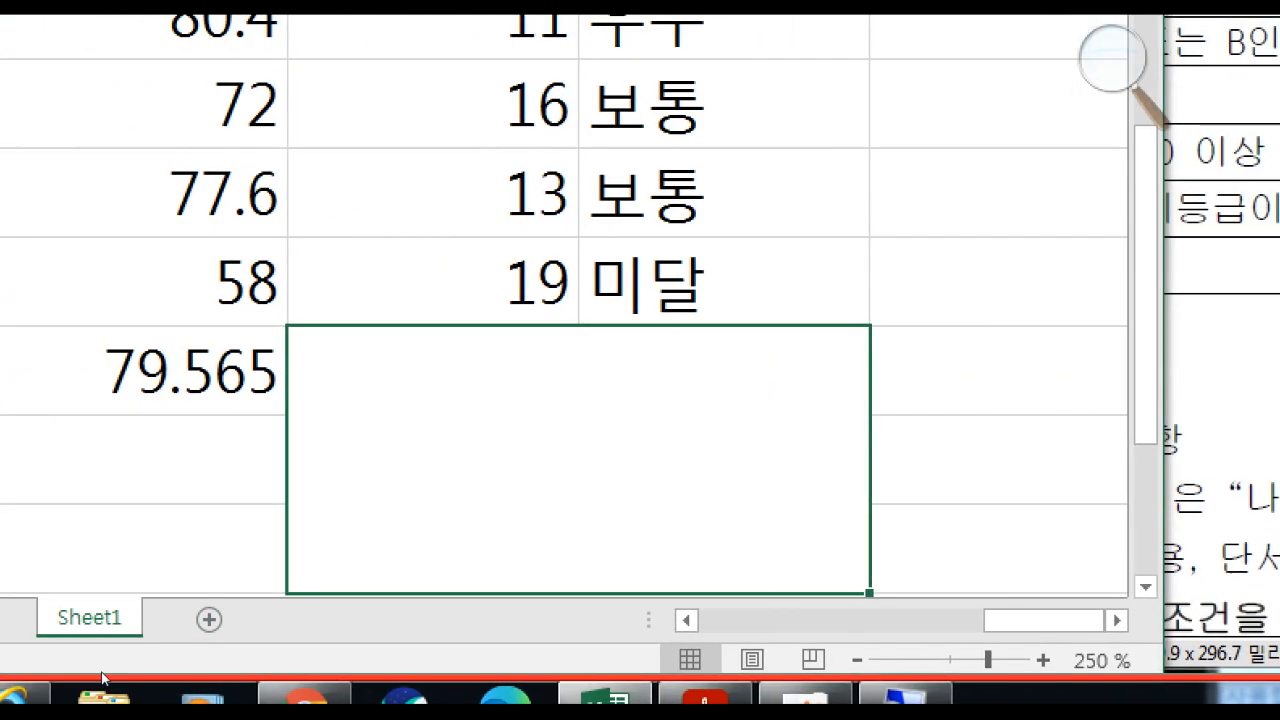
# Check the label in row 24 and read the PDF's task ⑧ on counting students with a final score of 85 or more
pyautogui.press('Left')
pyautogui.press('Left')
pyautogui.press('Down')
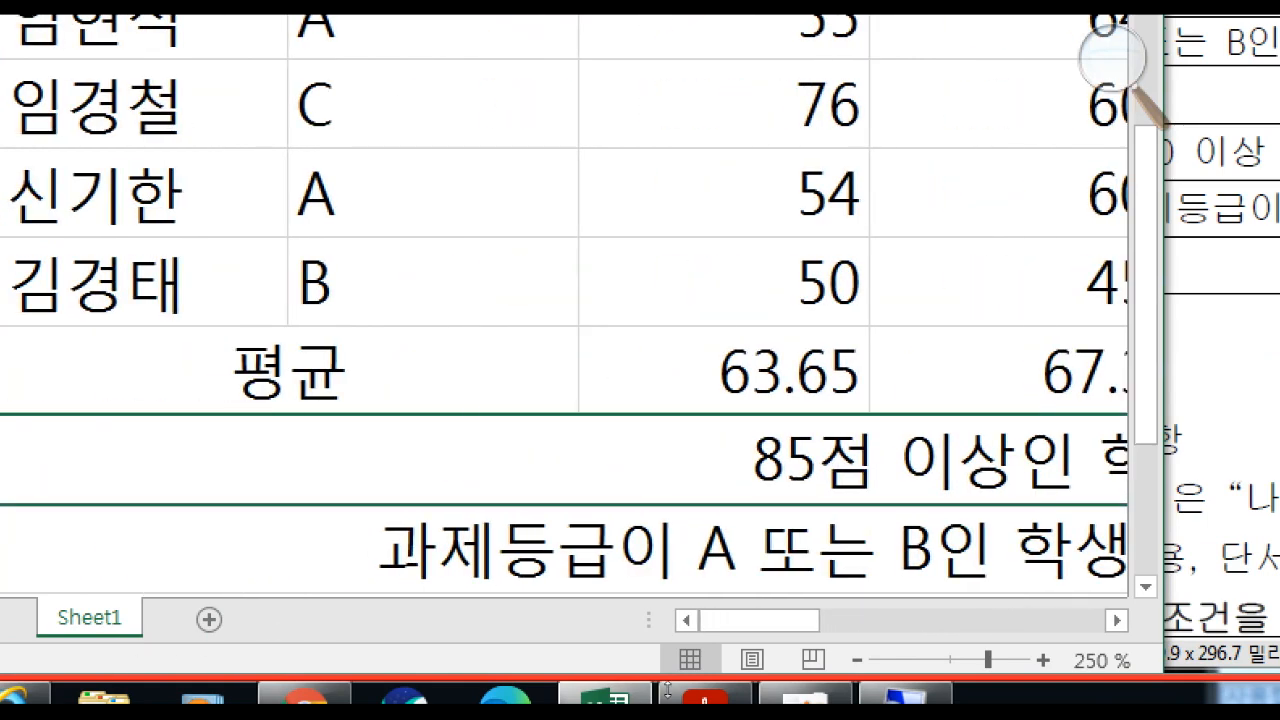
pyautogui.click(1117, 620)
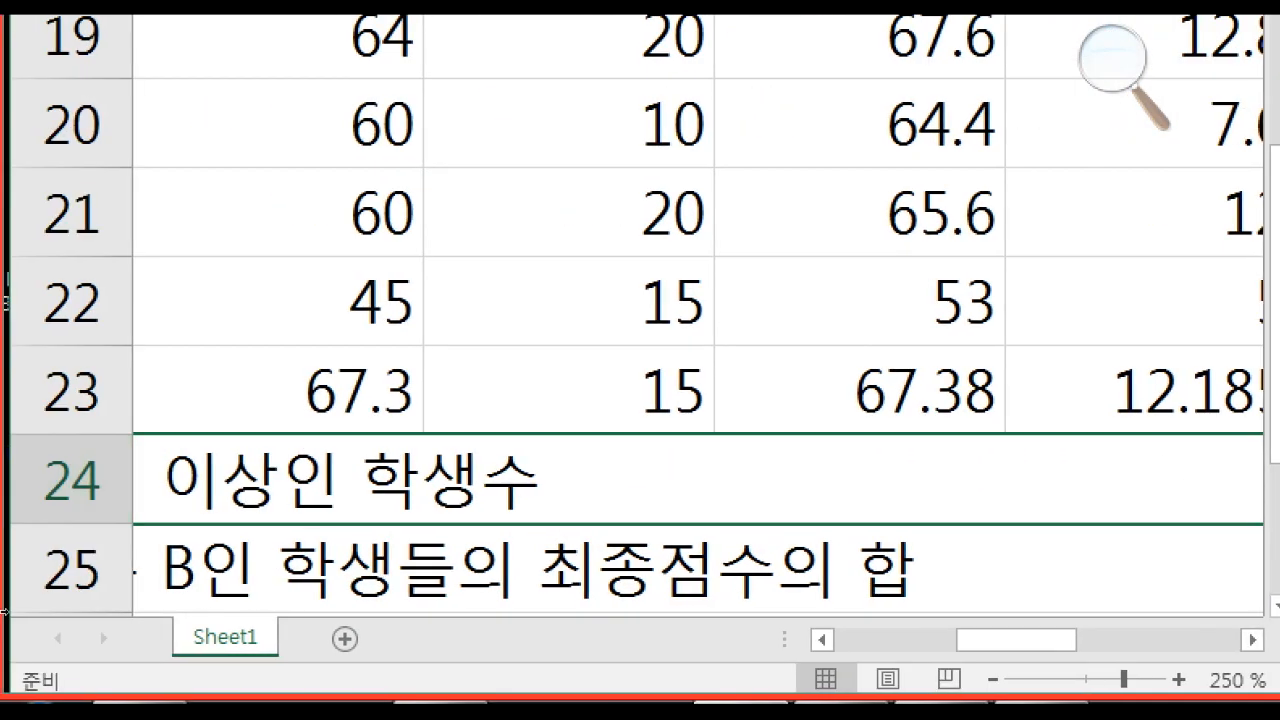
pyautogui.click(822, 639)
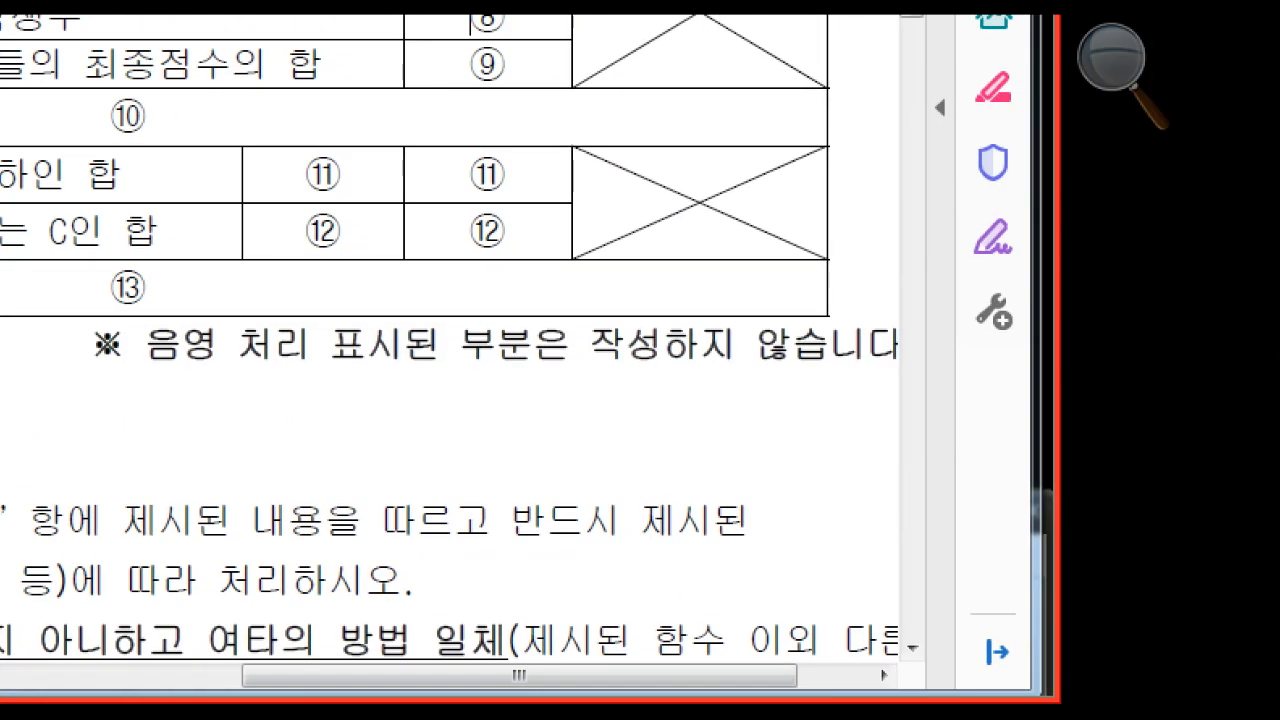
pyautogui.scroll(-5, 450, 350)
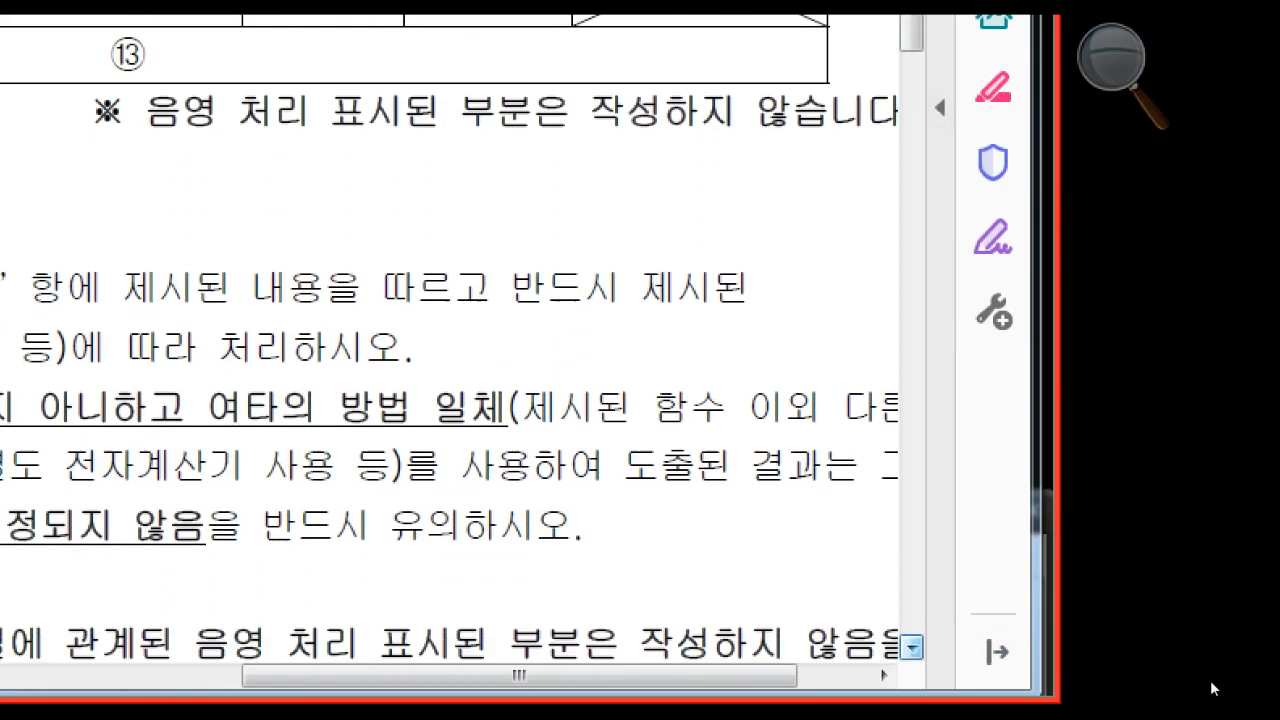
pyautogui.scroll(-8, 450, 350)
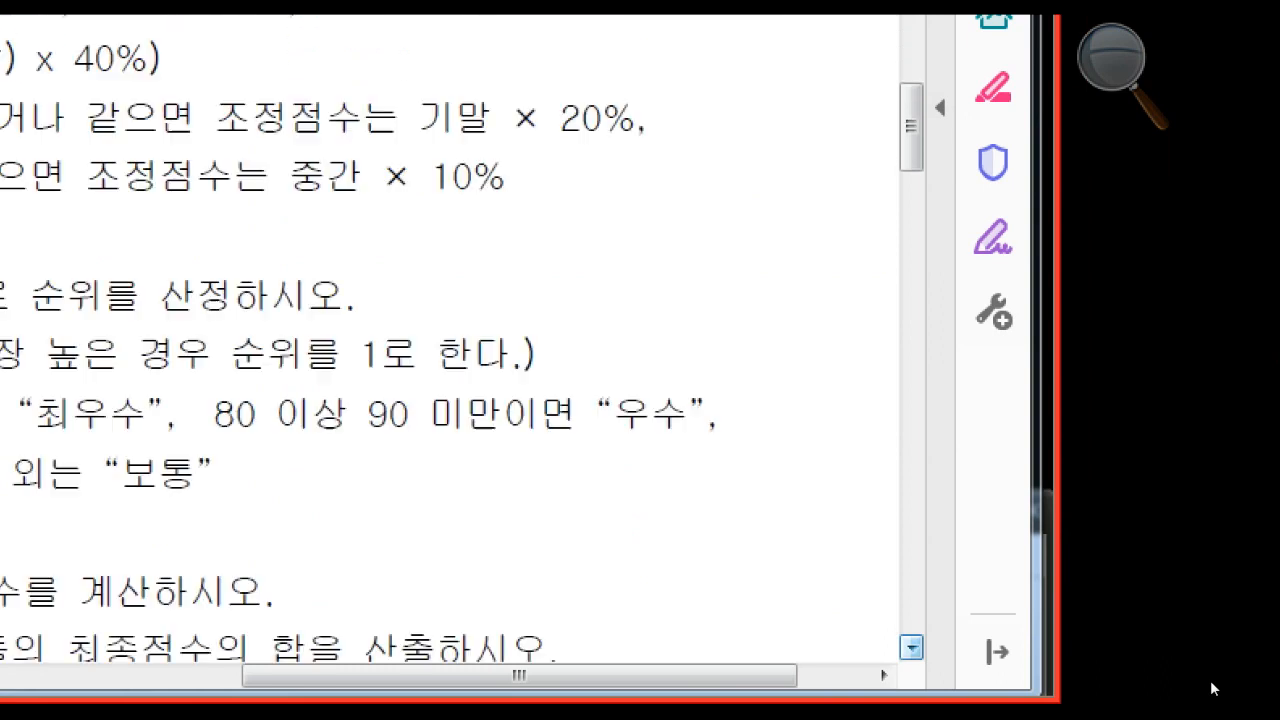
pyautogui.moveTo(520, 676); pyautogui.dragTo(274, 676)
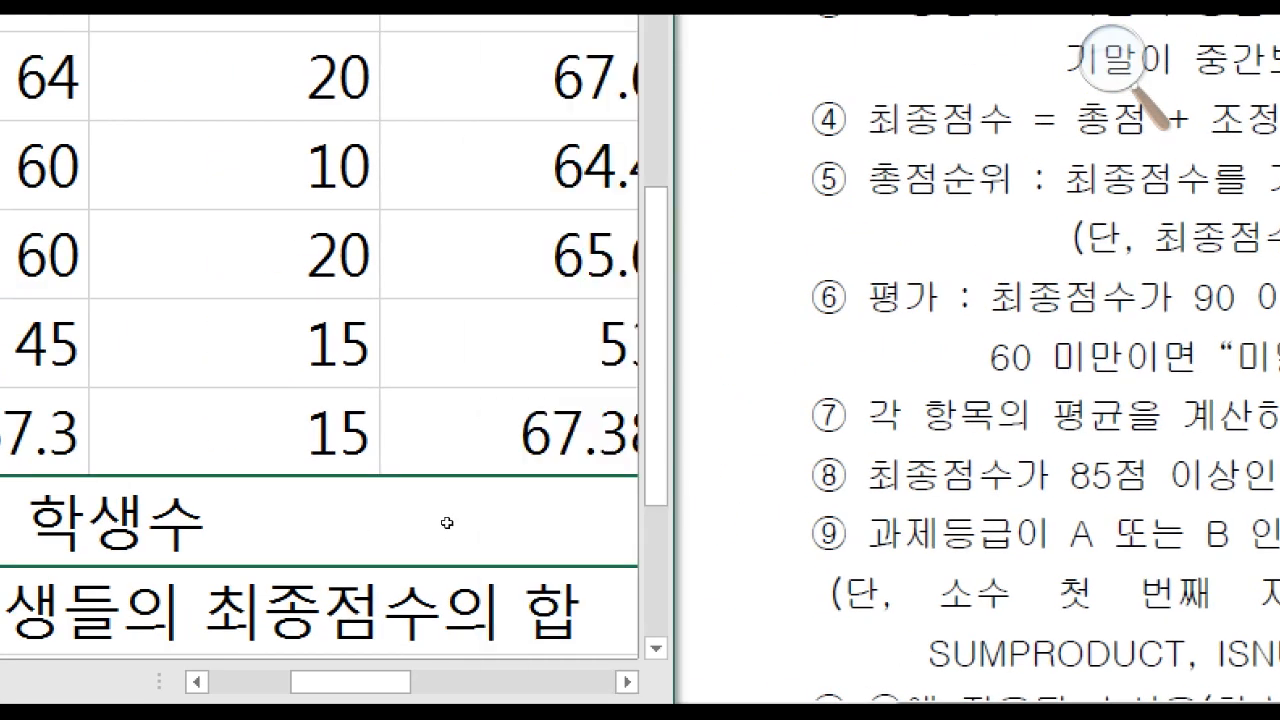
# Enter =COUNTIF() in H24, the result cell for the number of students scoring 85 or more, and open its arguments
pyautogui.press('Right')
pyautogui.write('=')
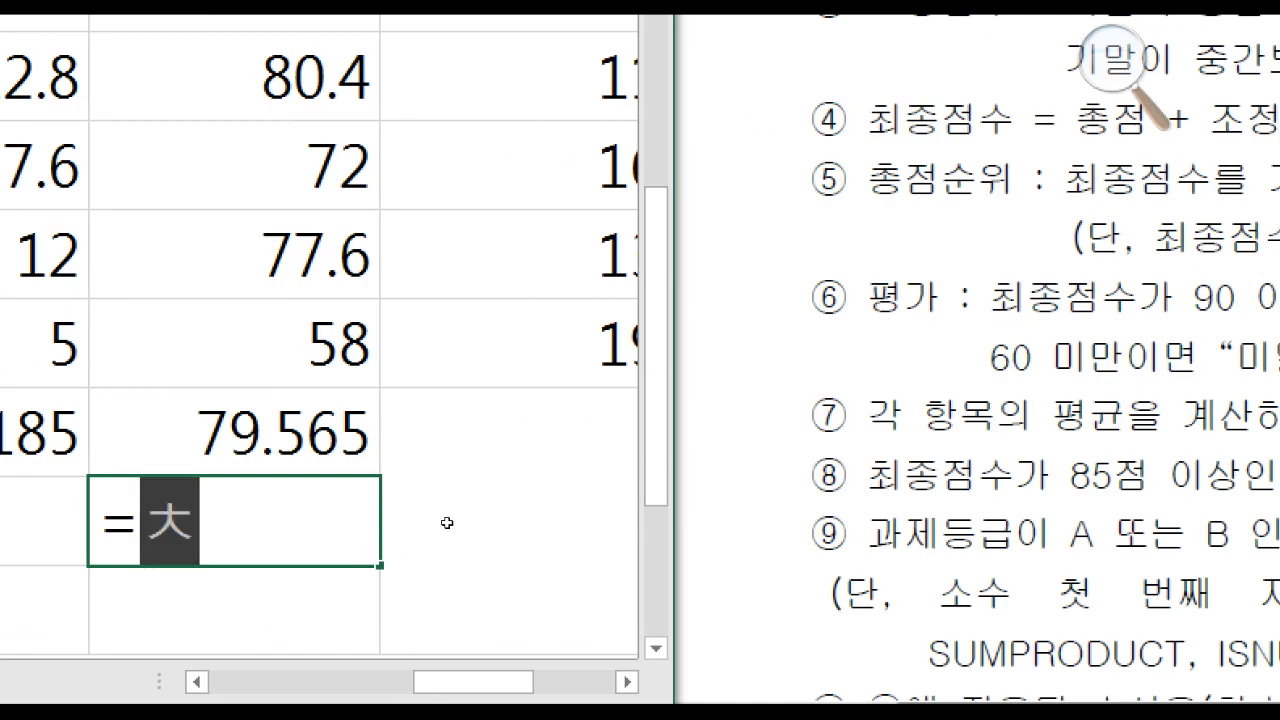
pyautogui.write('COUNTIF()')
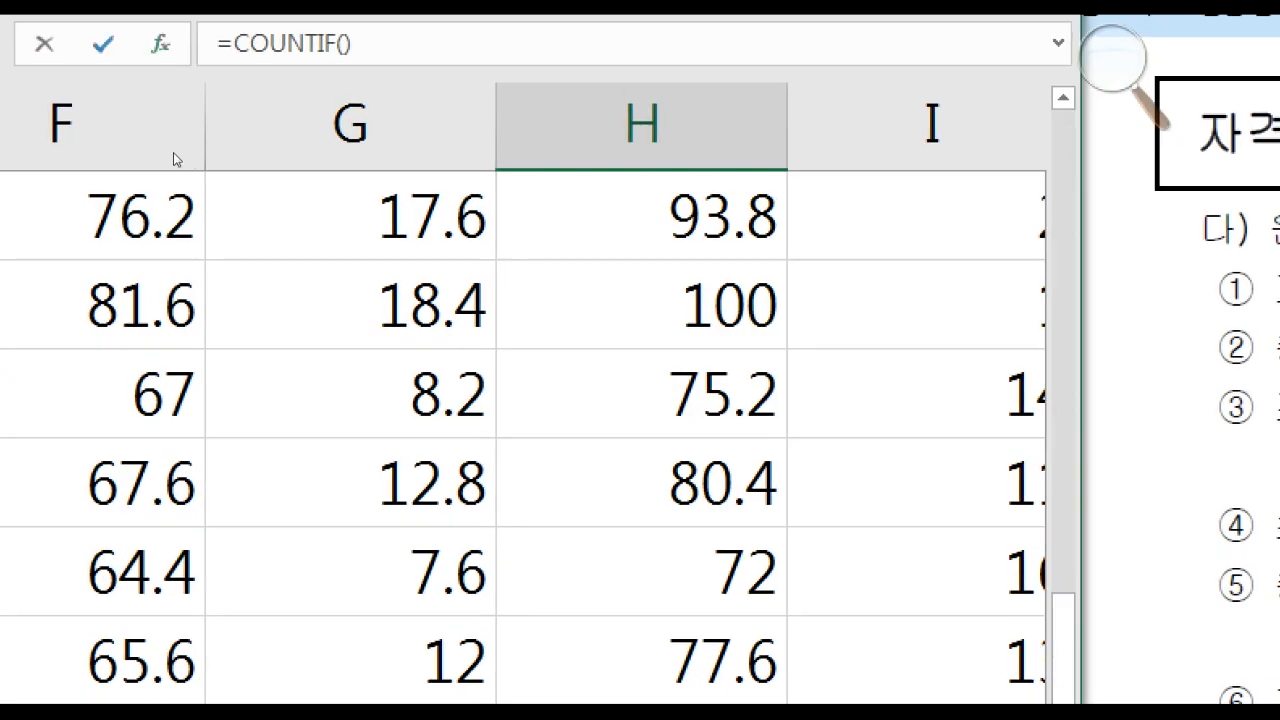
pyautogui.hotkey('ctrl', 'a')
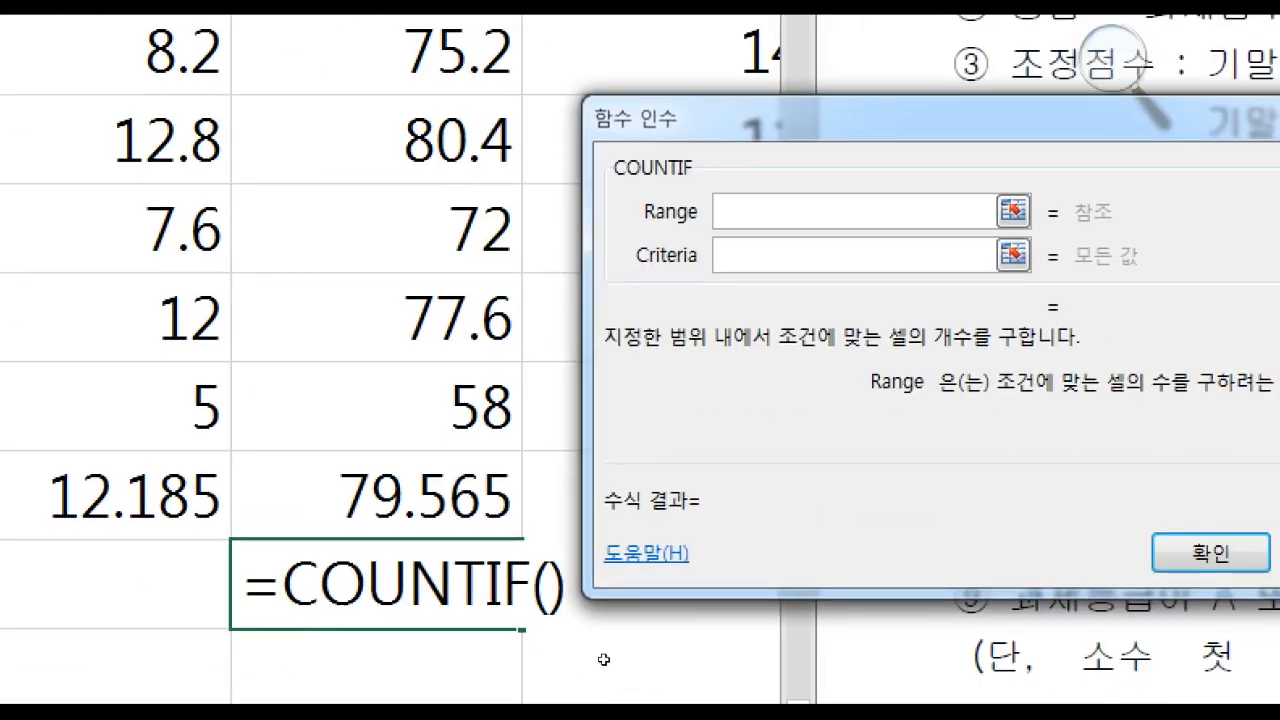
# Set the COUNTIF range to the final scores in H3:H22
pyautogui.moveTo(703, 475); pyautogui.dragTo(488, 528)
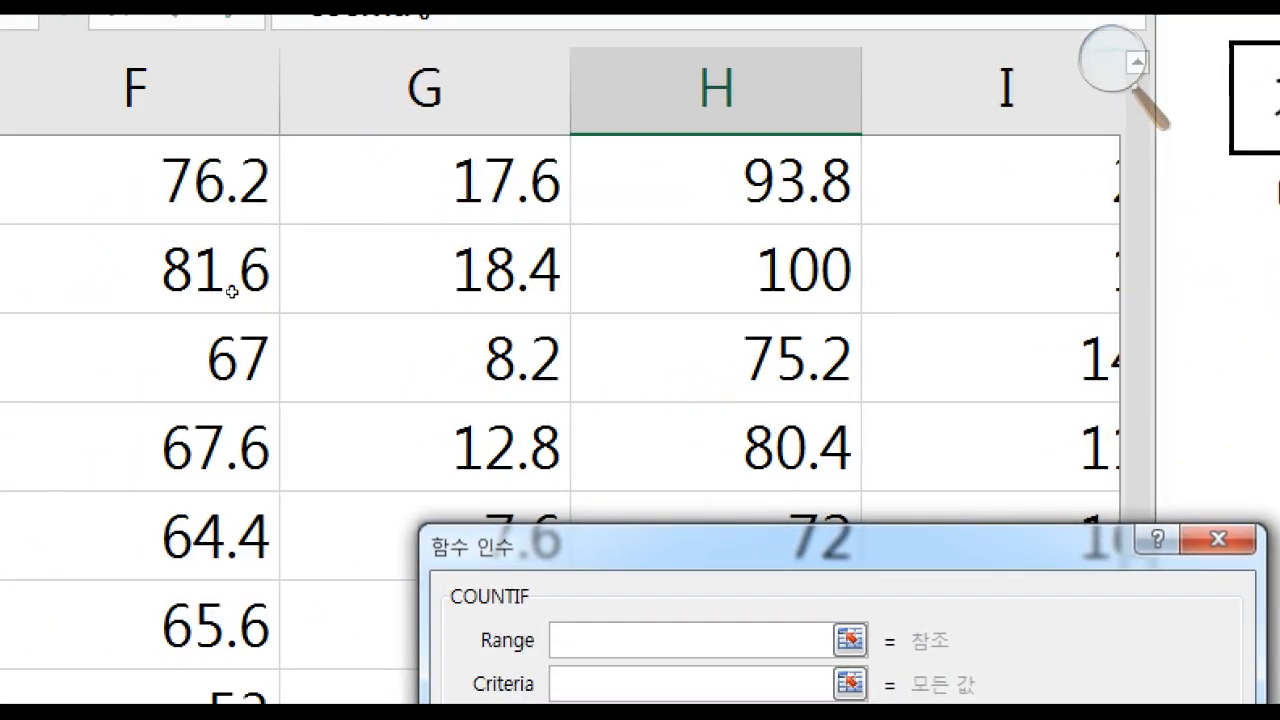
pyautogui.click(391, 317)
pyautogui.press('Up')
pyautogui.press('Up')
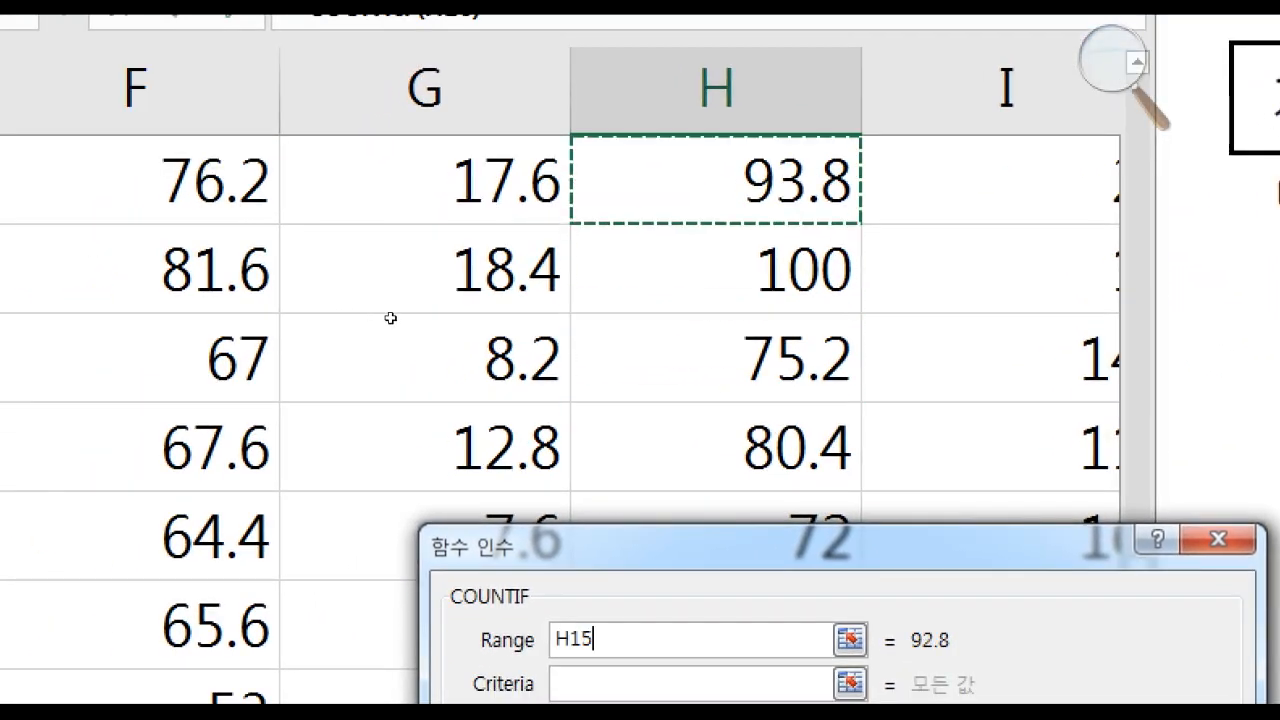
pyautogui.press('Up')
pyautogui.press('Up')
pyautogui.press('Up')
pyautogui.press('Up')
pyautogui.press('Up')
pyautogui.press('Up')
pyautogui.press('Up')
pyautogui.press('Up')
pyautogui.press('Up')
pyautogui.press('Up')
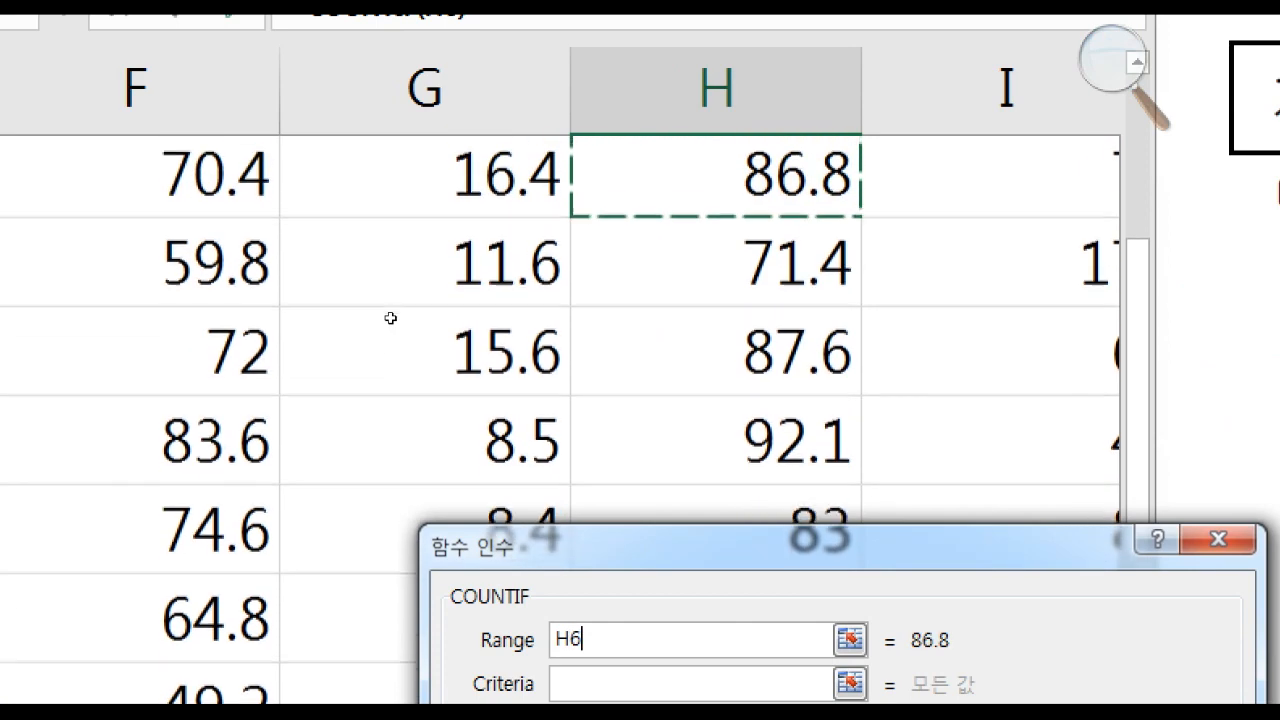
pyautogui.press('Up')
pyautogui.press('Up')
pyautogui.press('Up')
pyautogui.press('Up')
pyautogui.press('Down')
pyautogui.hotkey('shift', 'Down')
pyautogui.hotkey('shift', 'Down')
pyautogui.hotkey('shift', 'Down')
pyautogui.hotkey('shift', 'Down')
pyautogui.hotkey('shift', 'Down')
pyautogui.hotkey('shift', 'Down')
pyautogui.hotkey('shift', 'Down')
pyautogui.hotkey('shift', 'Down')
pyautogui.hotkey('shift', 'Down')
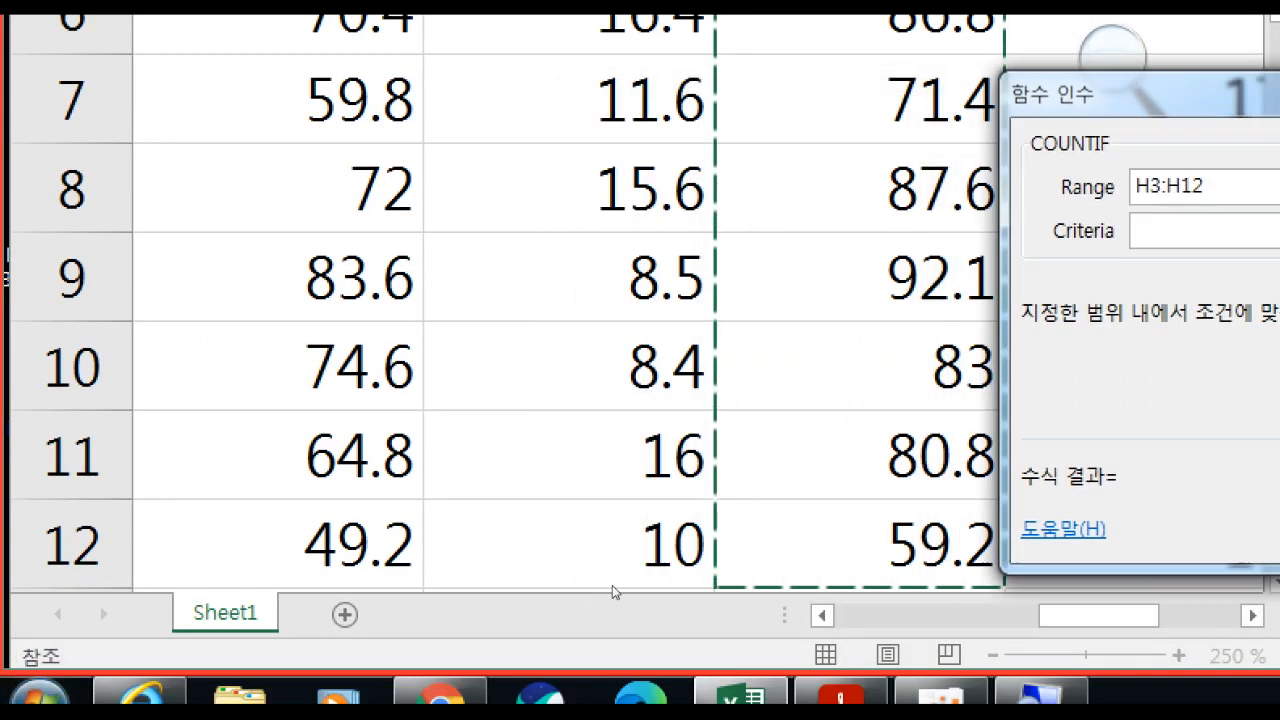
pyautogui.hotkey('shift', 'Down')
pyautogui.hotkey('shift', 'Down')
pyautogui.hotkey('shift', 'Down')
pyautogui.hotkey('shift', 'Down')
pyautogui.hotkey('shift', 'Down')
pyautogui.hotkey('shift', 'Down')
pyautogui.hotkey('shift', 'Down')
pyautogui.hotkey('shift', 'Down')
pyautogui.hotkey('shift', 'Down')
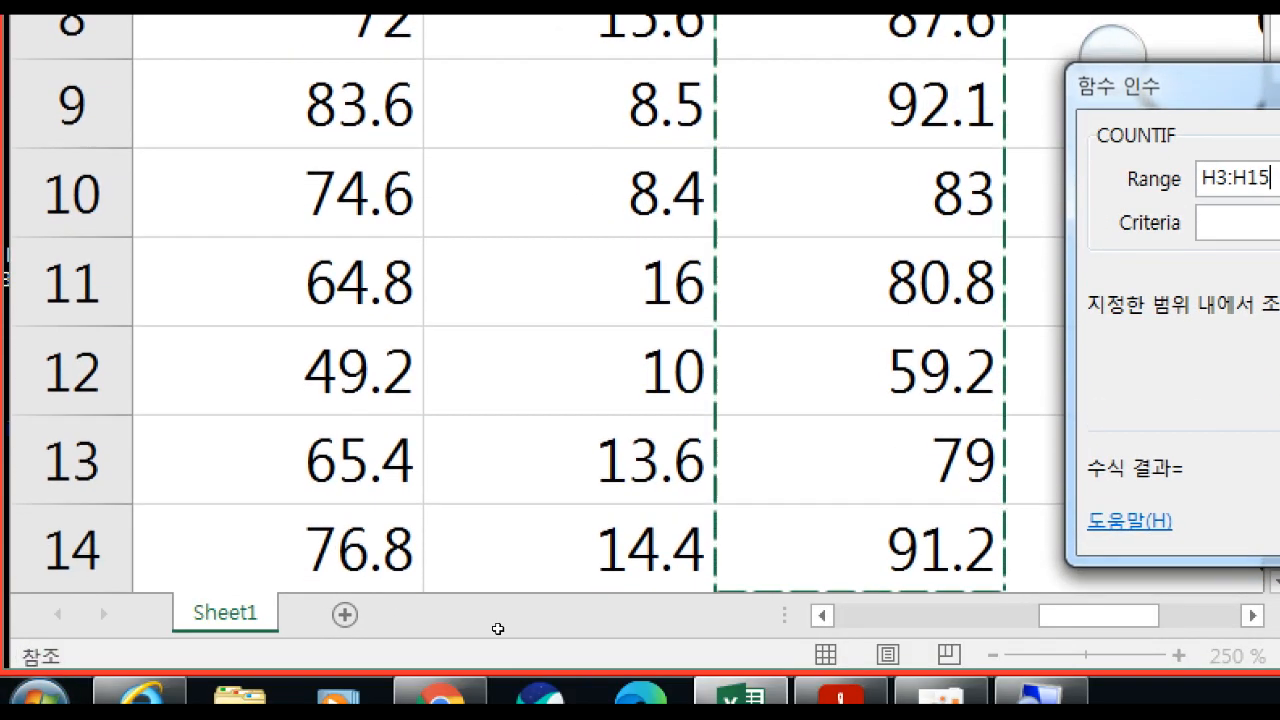
pyautogui.hotkey('shift', 'Down')
pyautogui.hotkey('shift', 'Down')
pyautogui.hotkey('shift', 'Down')
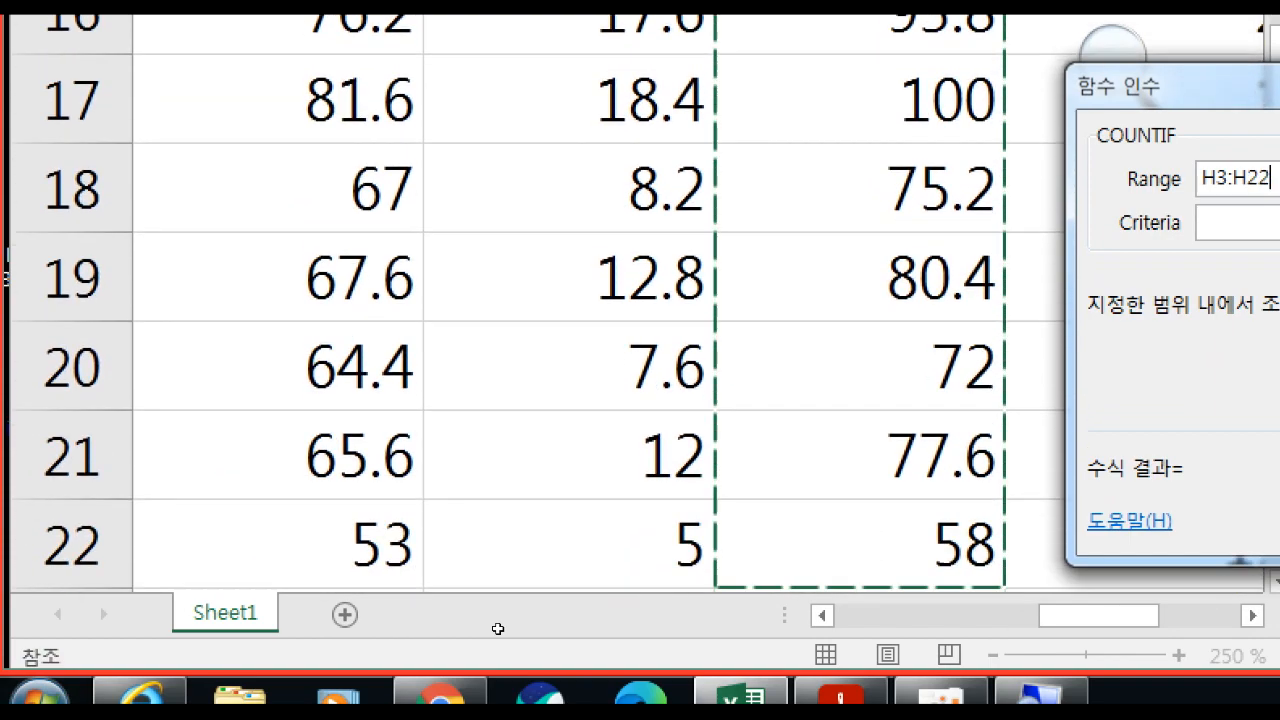
pyautogui.hotkey('shift', 'Up')
pyautogui.hotkey('shift', 'Up')
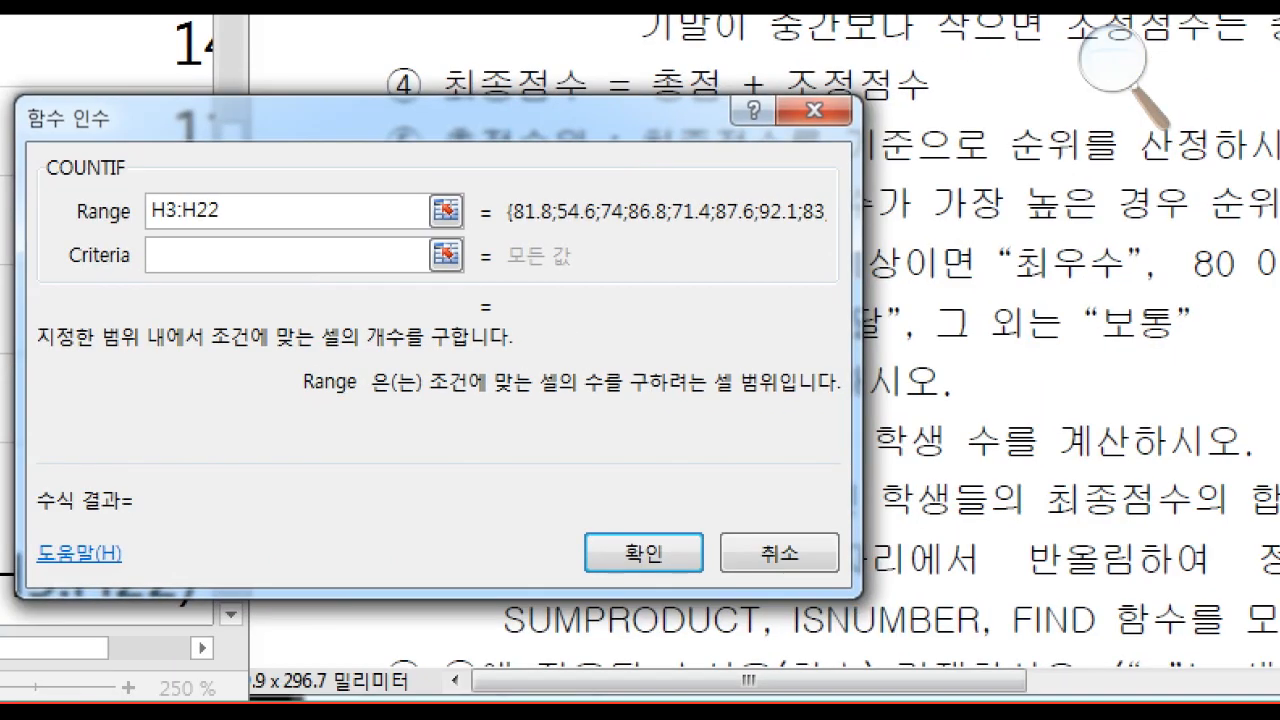
# Set the COUNTIF criteria to ">=85" and confirm the formula in H24
pyautogui.press('Tab')
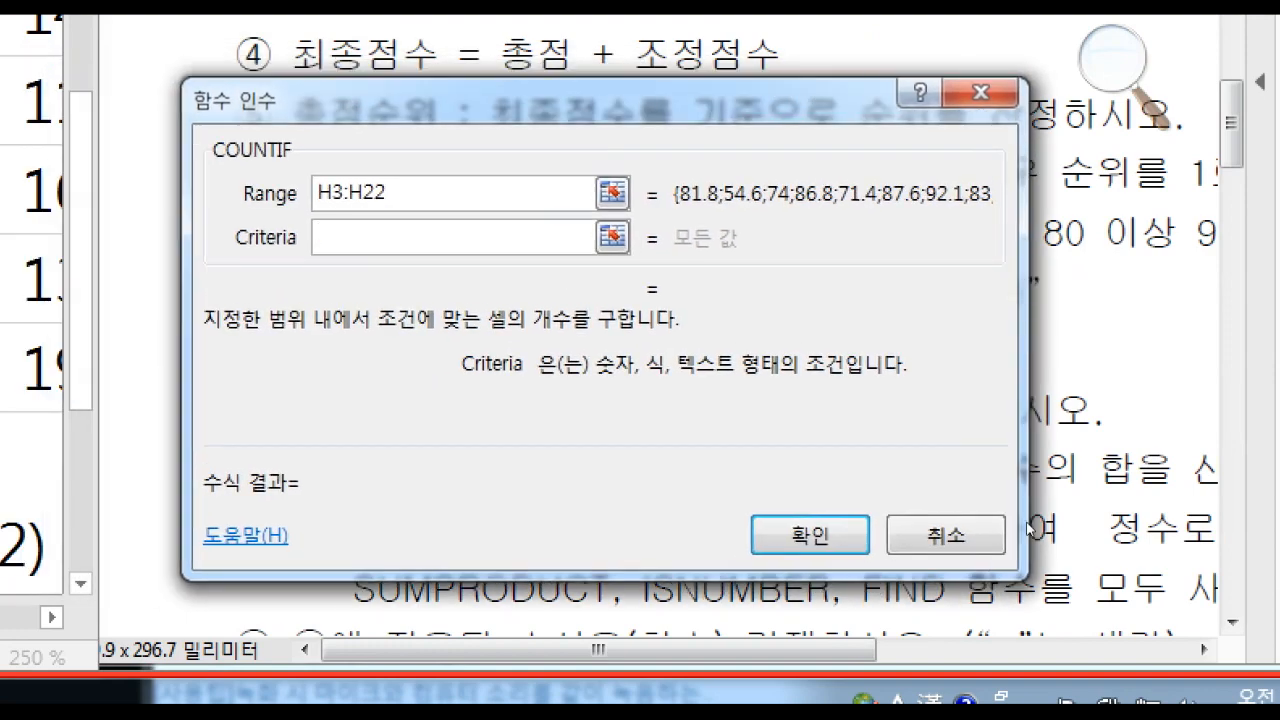
pyautogui.write('>=85')
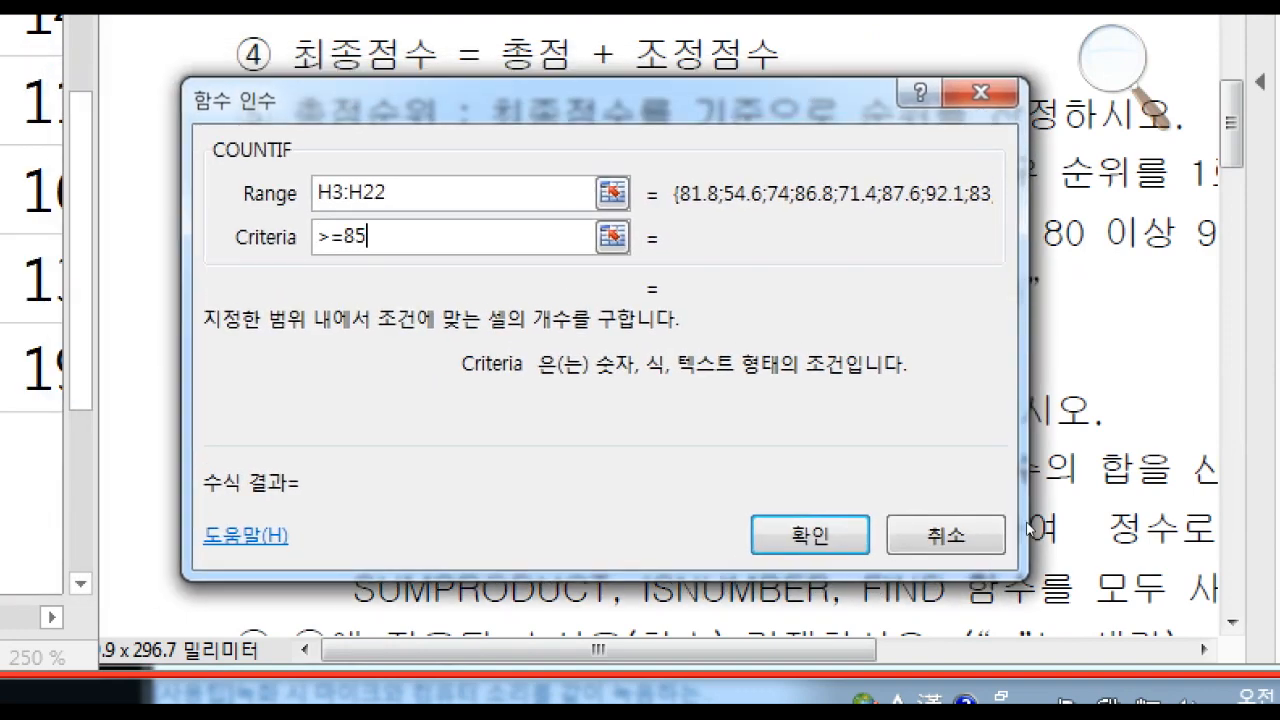
pyautogui.moveTo(990, 590); pyautogui.dragTo(1015, 480)
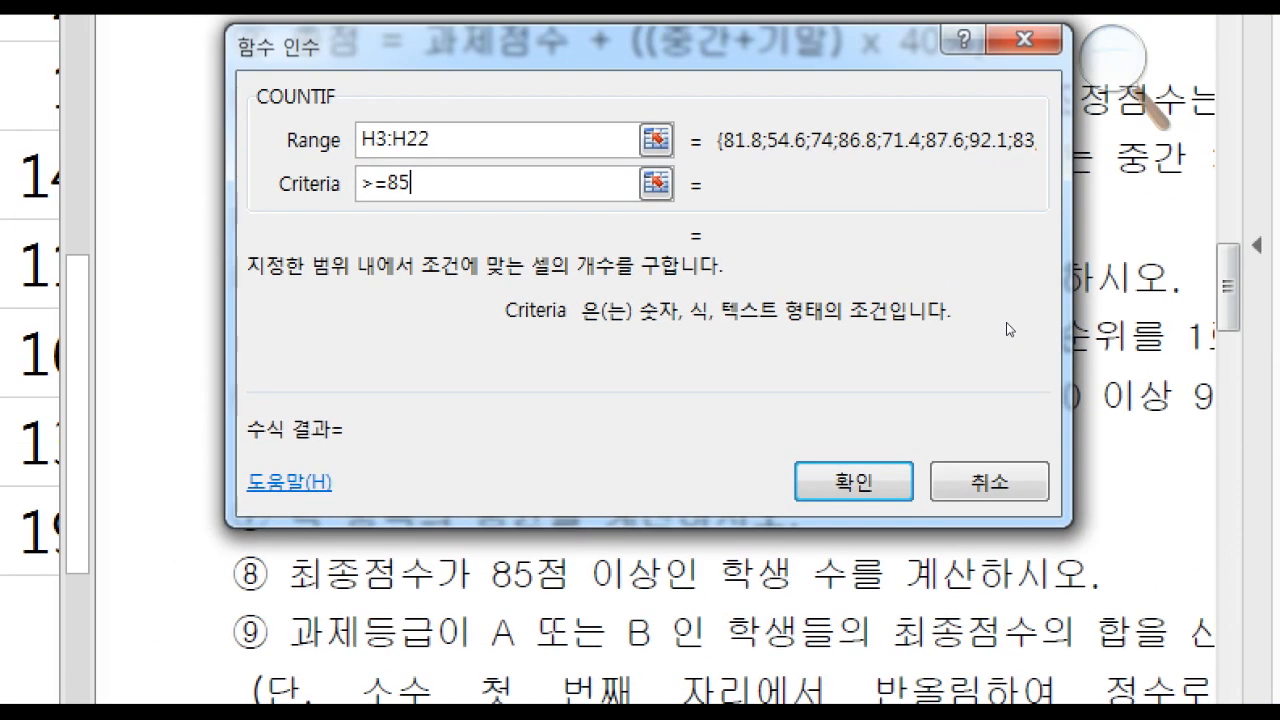
pyautogui.write('=85')
pyautogui.press('Tab')
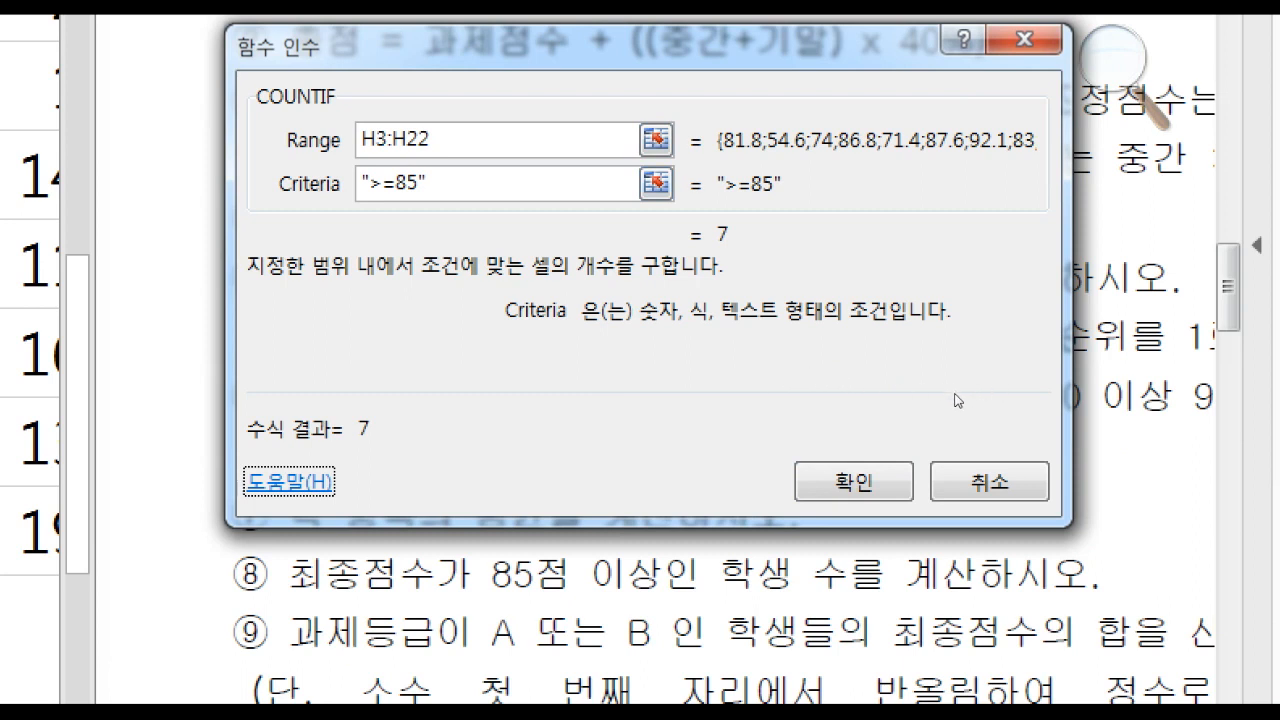
pyautogui.press('Tab')
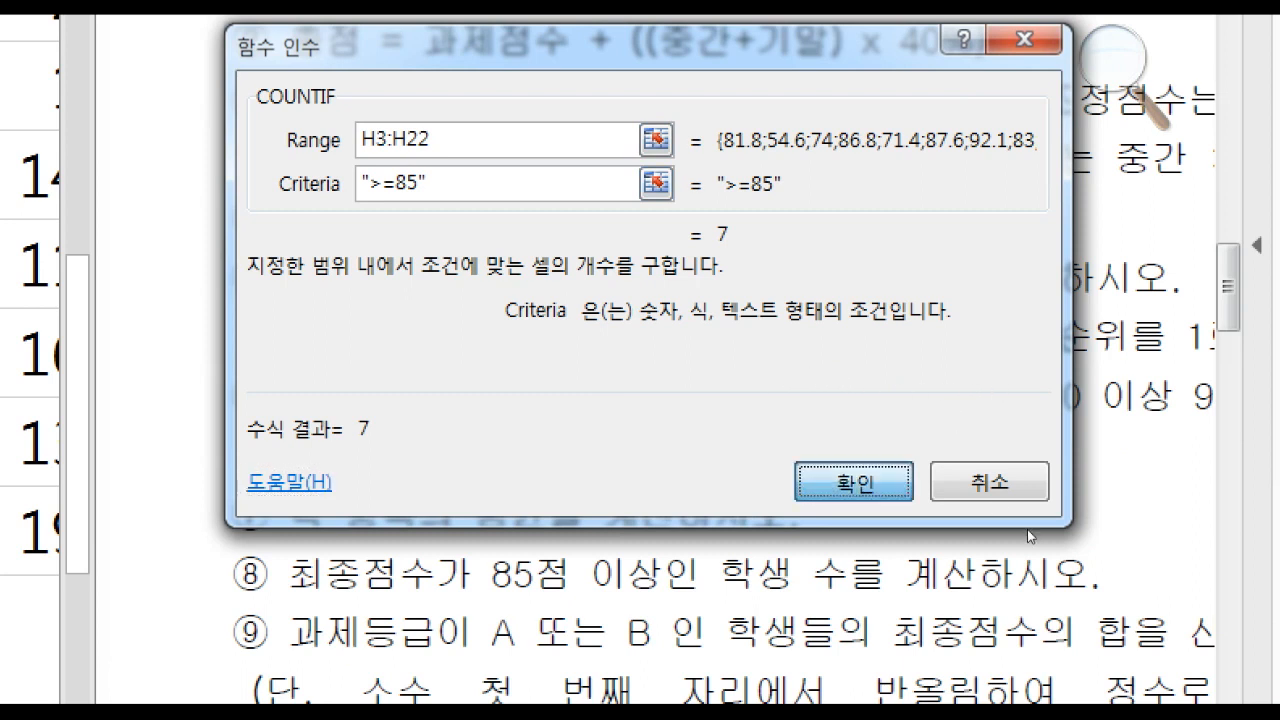
pyautogui.press('Return')
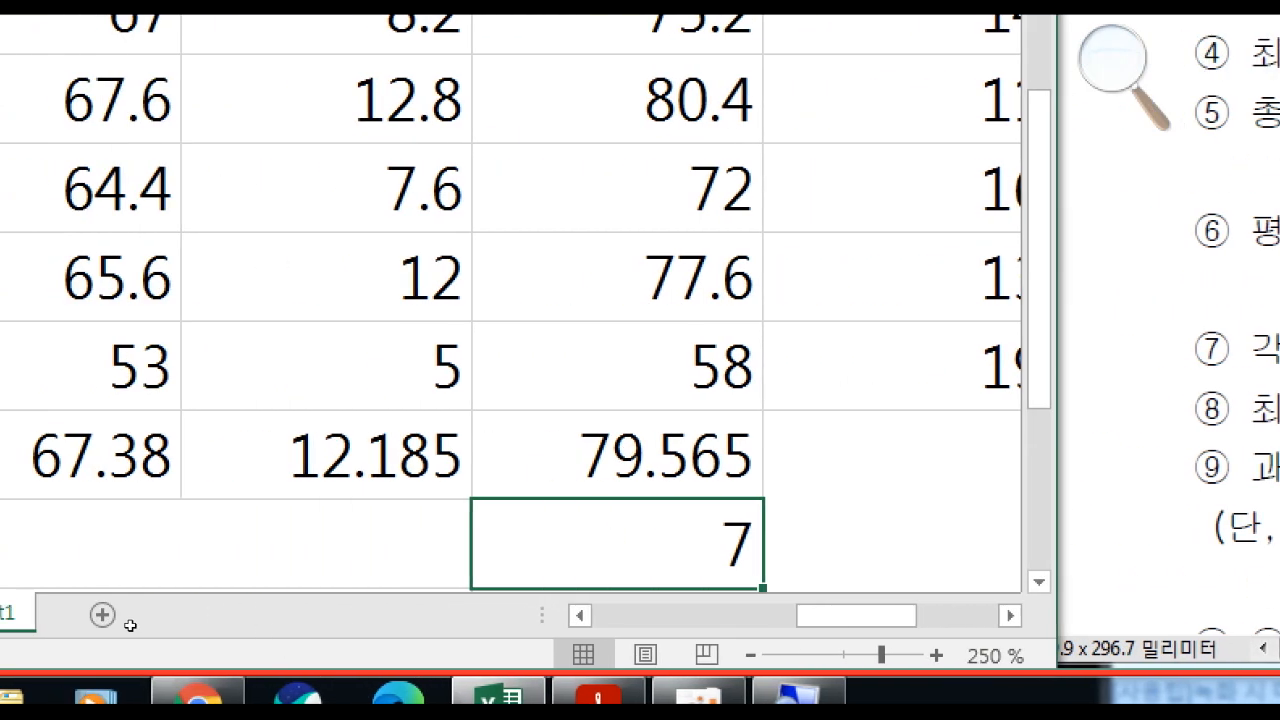
# Select H25 and examine the PDF's task ⑨ on summing final scores for assignment grades A or B, including its rounding rule and required functions
pyautogui.press('Down')
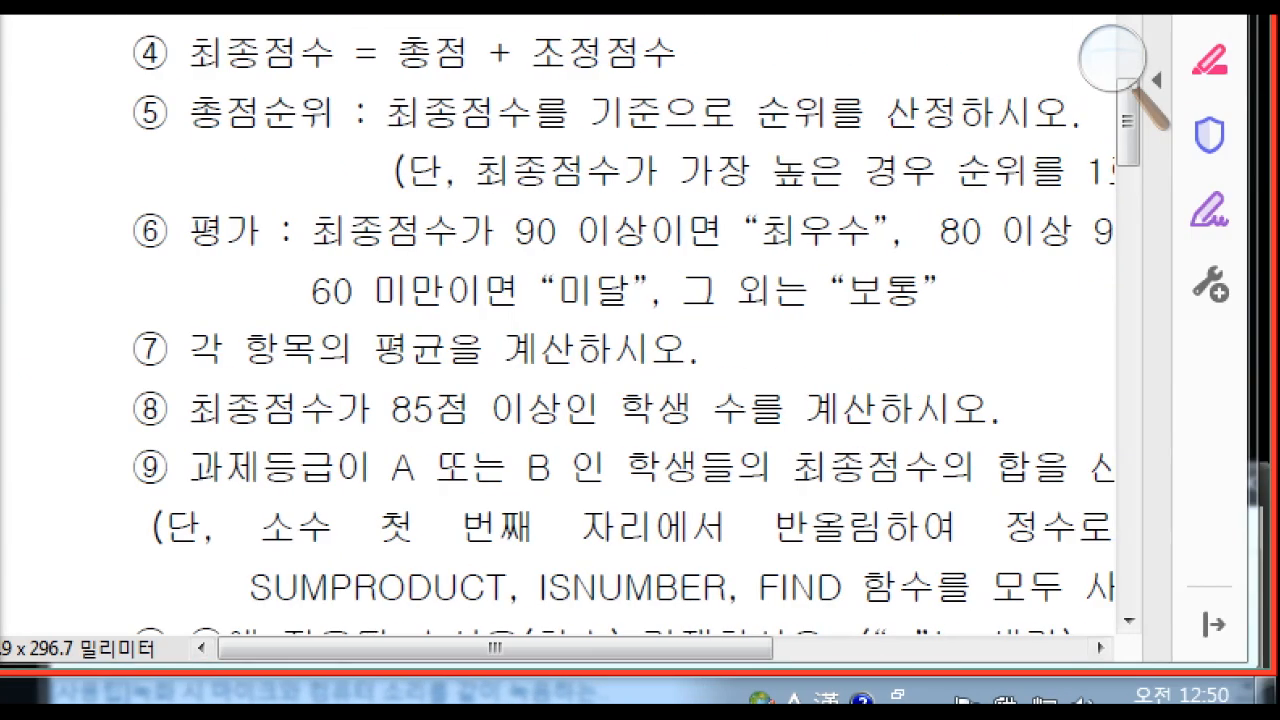
pyautogui.moveTo(748, 606); pyautogui.dragTo(1039, 605)
pyautogui.click(1077, 606)
pyautogui.moveTo(1031, 698)
pyautogui.mouseDown()
pyautogui.moveTo(1120, 696)
pyautogui.moveTo(1030, 692)
pyautogui.mouseUp()
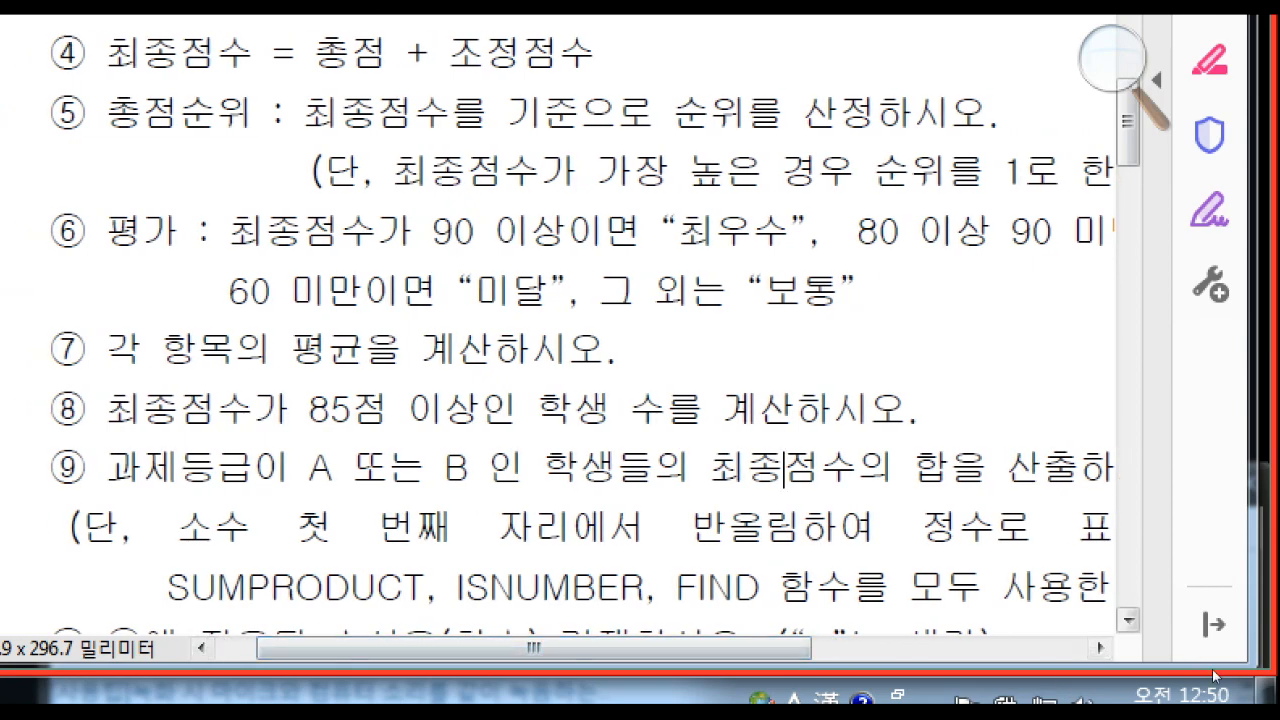
pyautogui.click(1127, 620)
pyautogui.moveTo(1013, 696); pyautogui.dragTo(1086, 697)
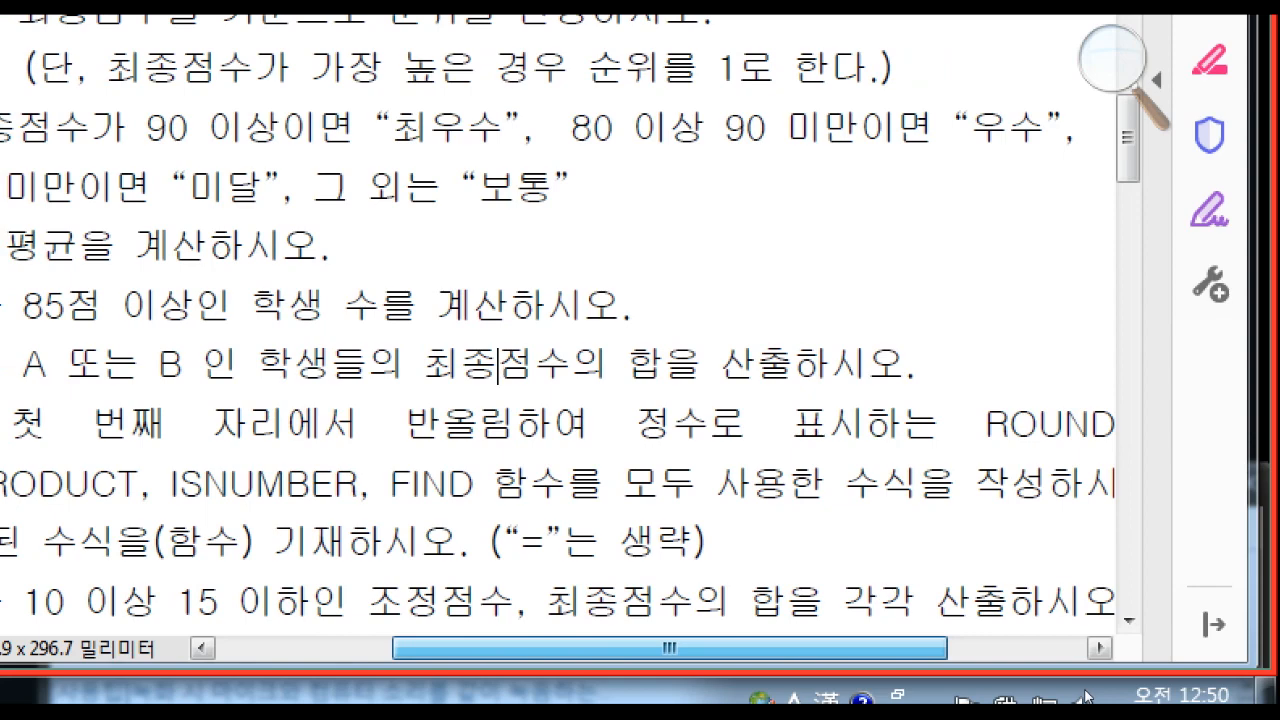
pyautogui.moveTo(1086, 697); pyautogui.dragTo(1062, 702)
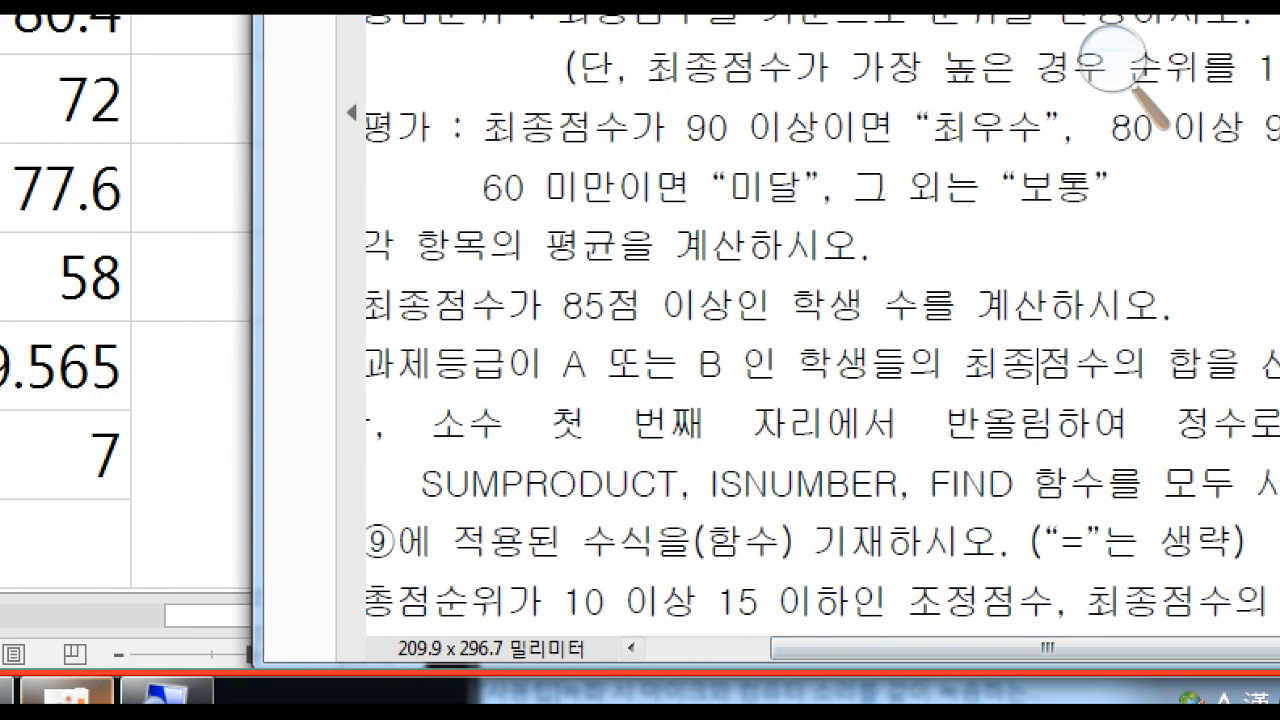
pyautogui.click(70, 693)
pyautogui.click(666, 610)
pyautogui.click(855, 475)
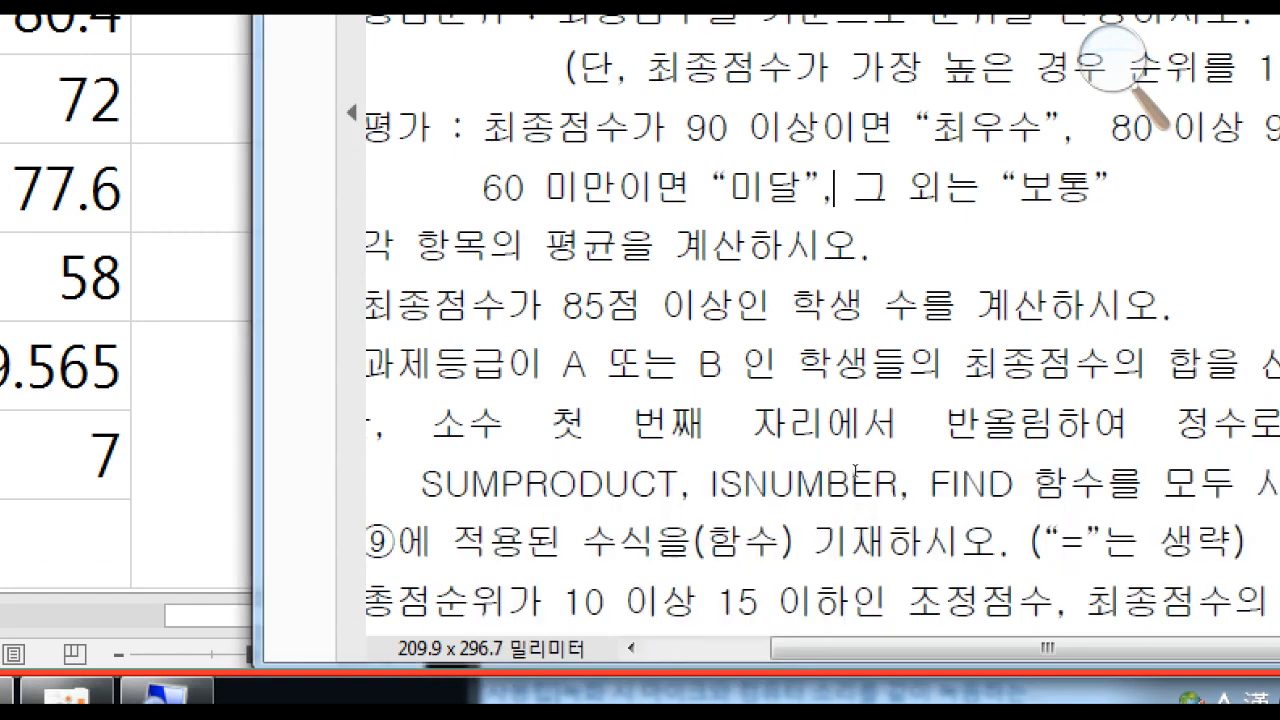
pyautogui.moveTo(882, 702)
pyautogui.mouseDown()
pyautogui.moveTo(858, 702)
pyautogui.moveTo(881, 692)
pyautogui.mouseUp()
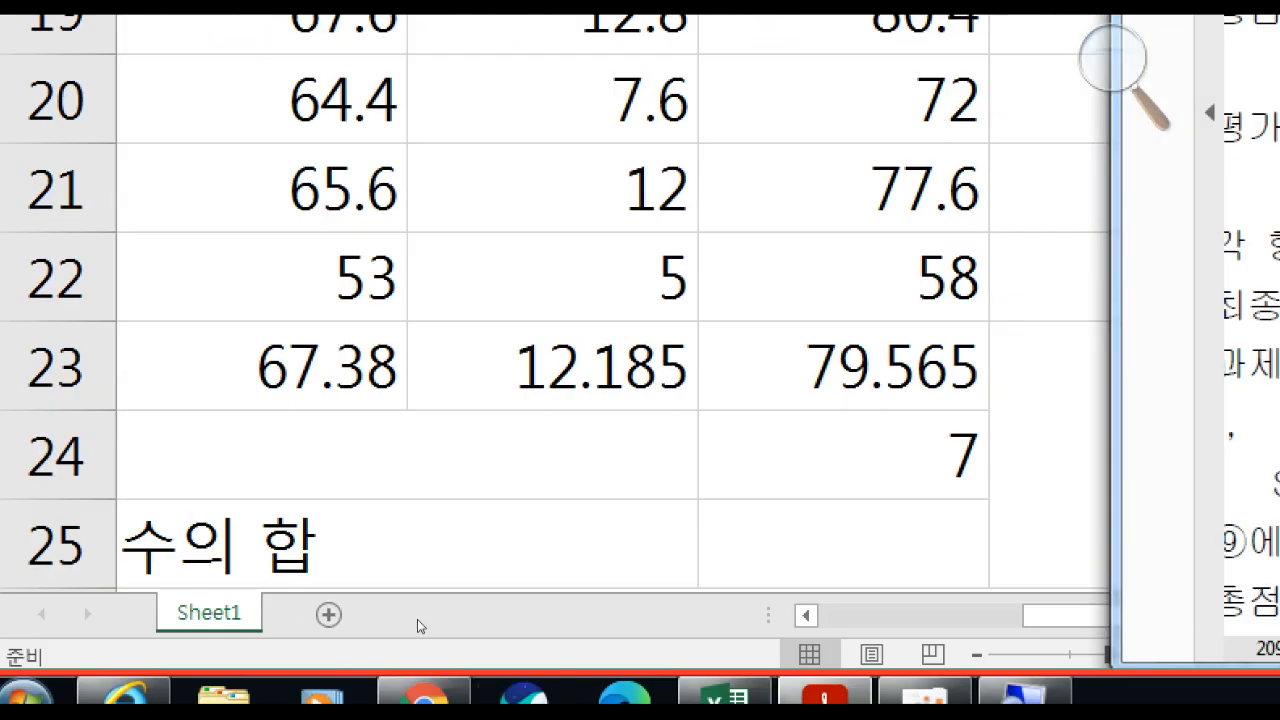
# Enter =FIND() in H25 as the innermost function of the grade A or B sum and open its arguments
pyautogui.click(420, 621)
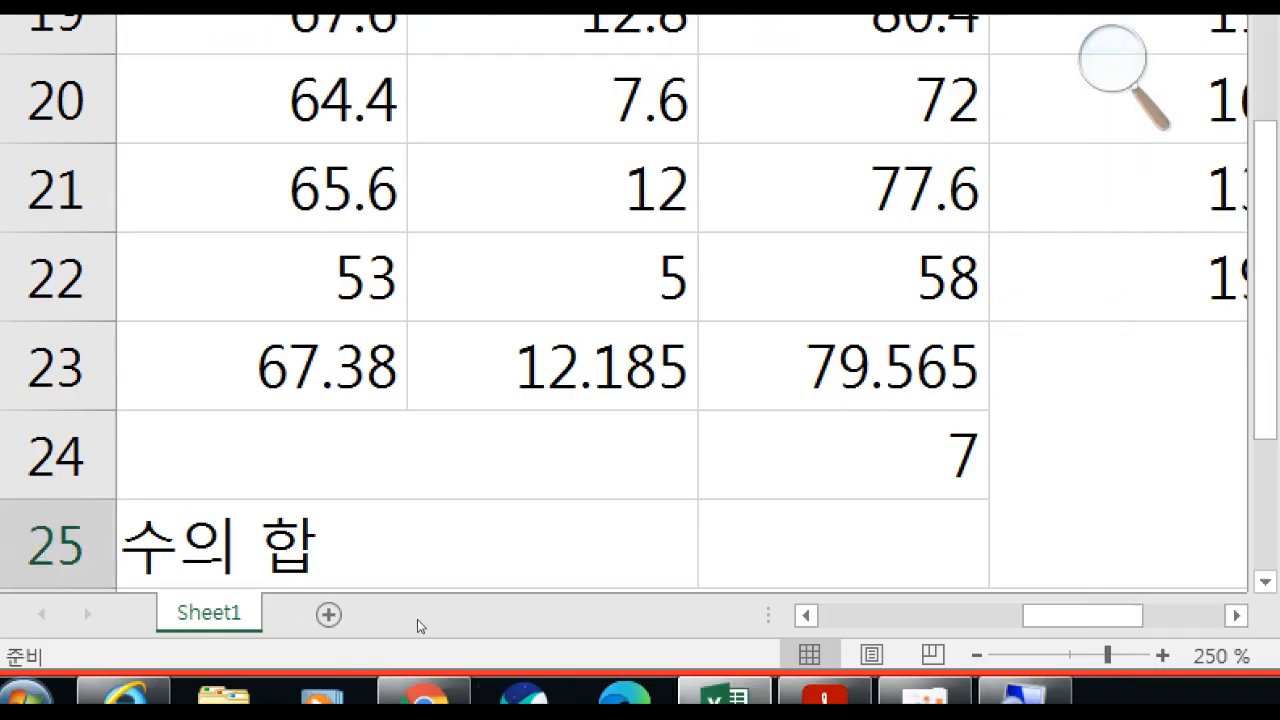
pyautogui.write('=ㄹ')
pyautogui.press('BackSpace')
pyautogui.write('FIND')
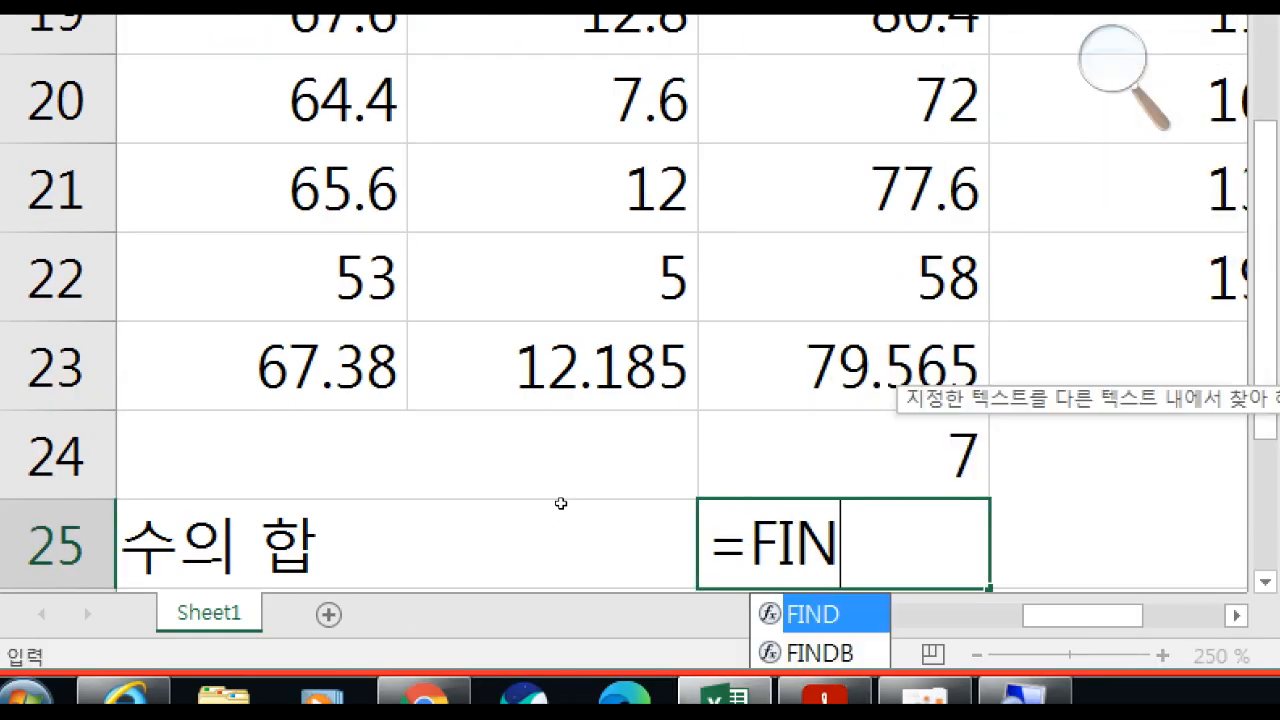
pyautogui.write('()')
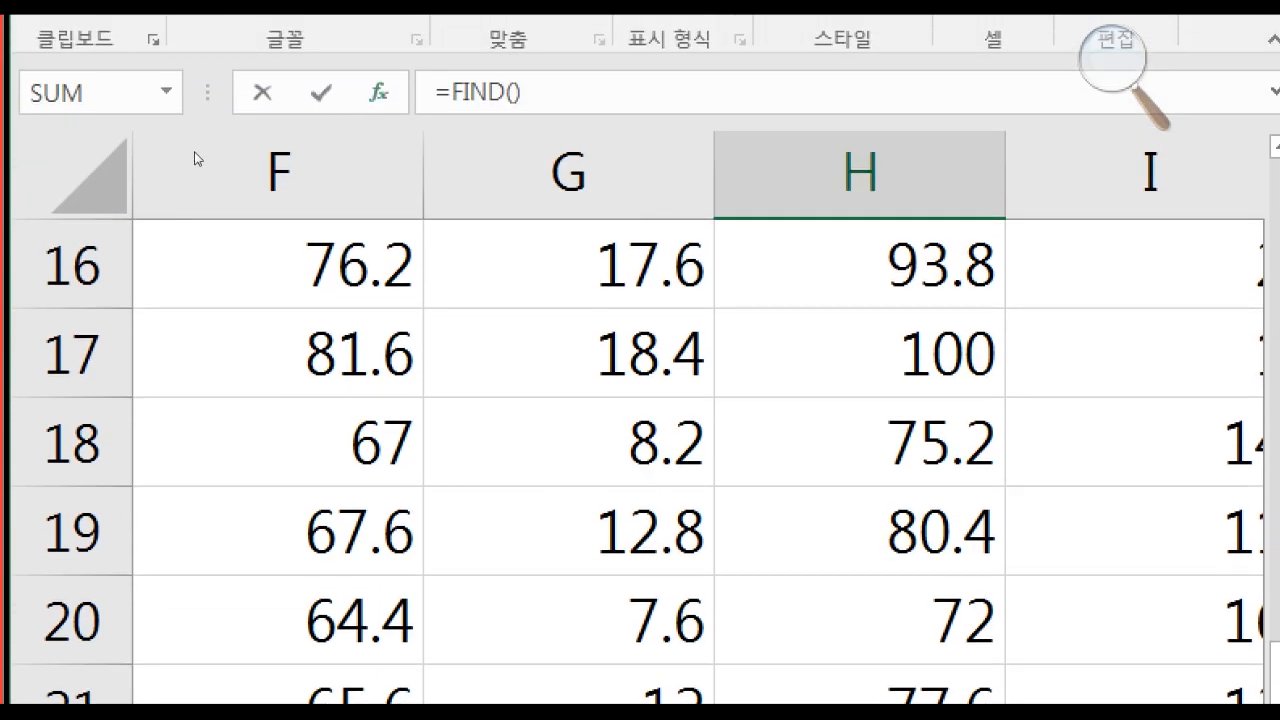
pyautogui.click(378, 92)
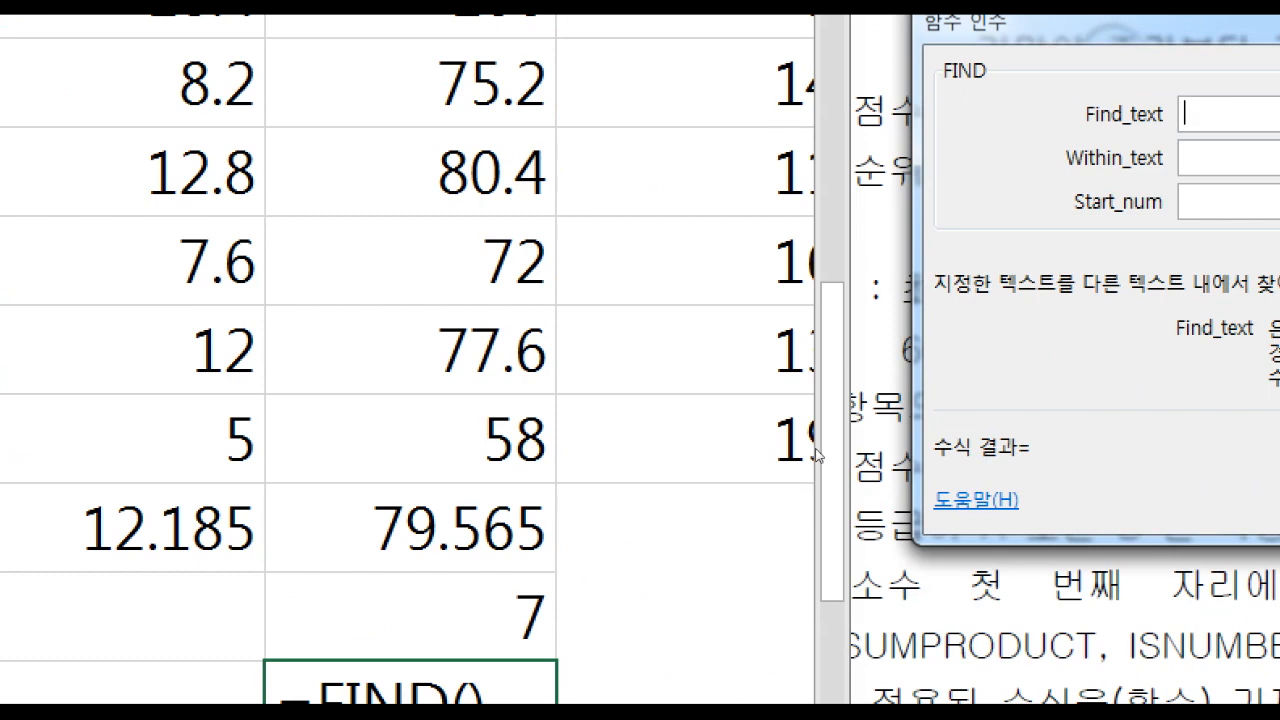
# Move the FIND arguments window clear of the PDF text and recheck the wording of task ⑨
pyautogui.moveTo(815, 449); pyautogui.dragTo(405, 482)
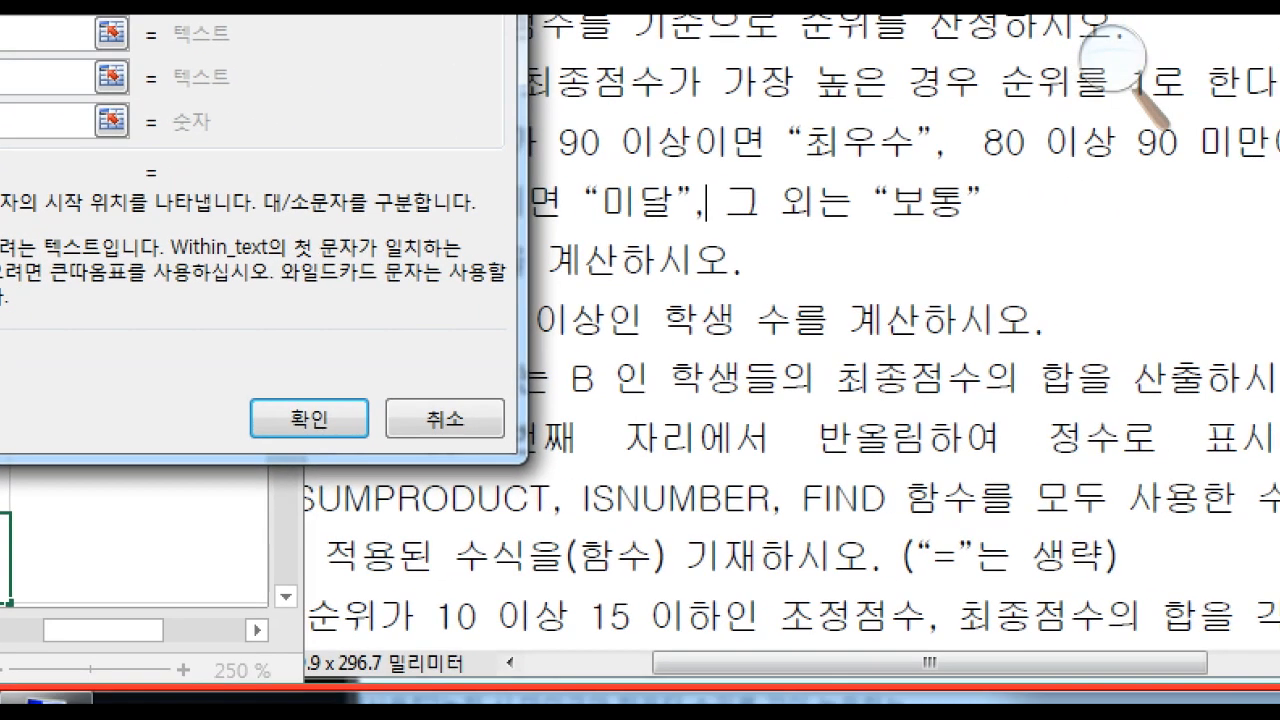
pyautogui.moveTo(709, 515); pyautogui.dragTo(587, 532)
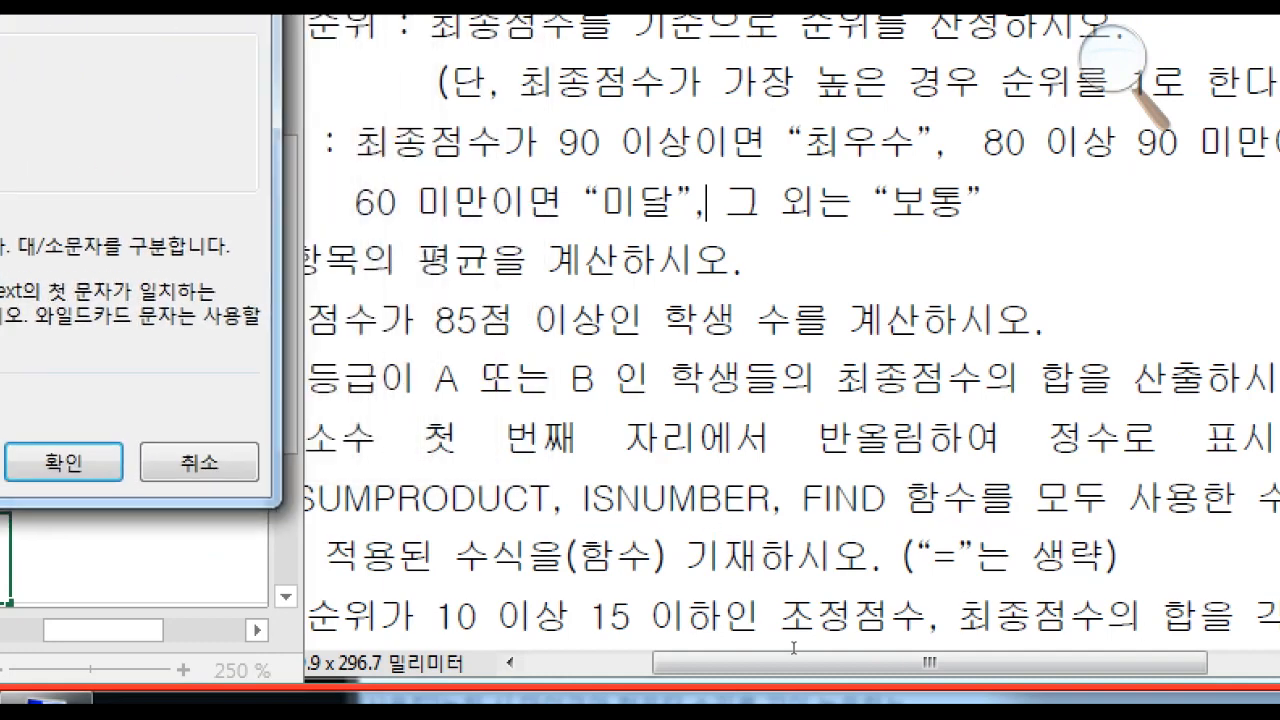
pyautogui.click(511, 662)
pyautogui.click(511, 662)
pyautogui.click(511, 662)
pyautogui.click(511, 662)
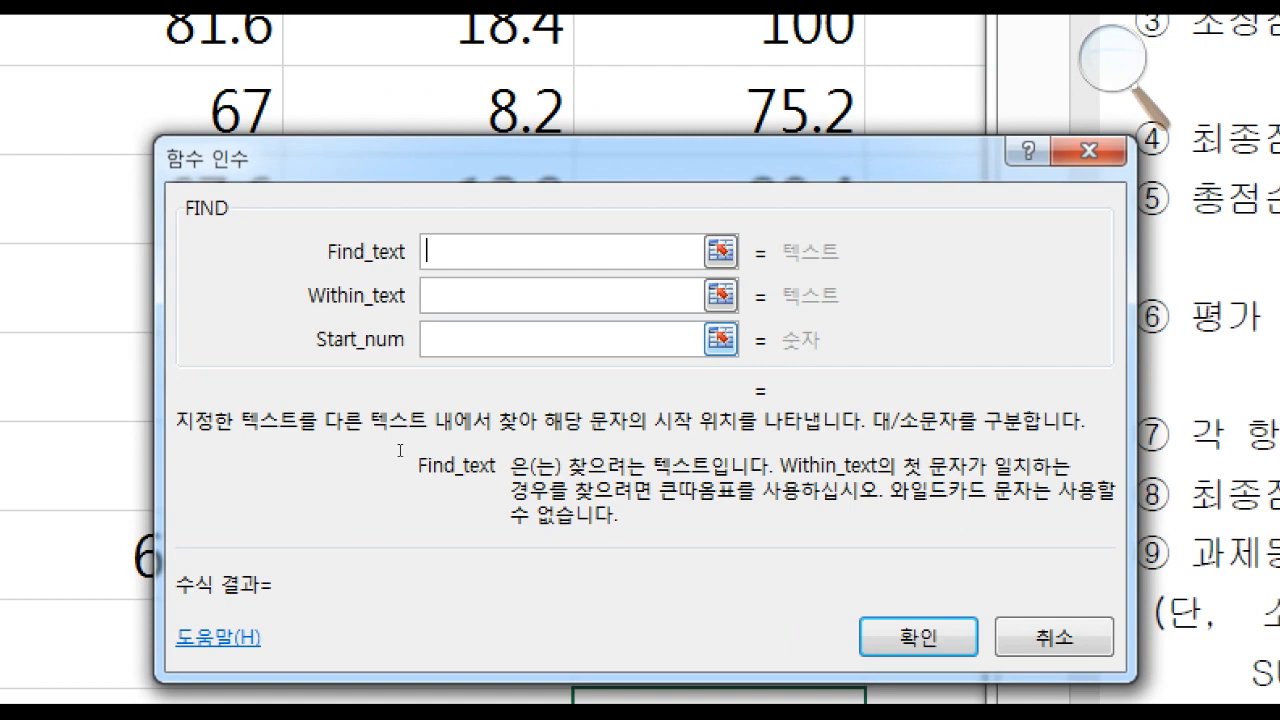
# Set the FIND search text to "A" and pick the last assignment grade, B22, as the start of Within_text
pyautogui.write('A')
pyautogui.press('Tab')
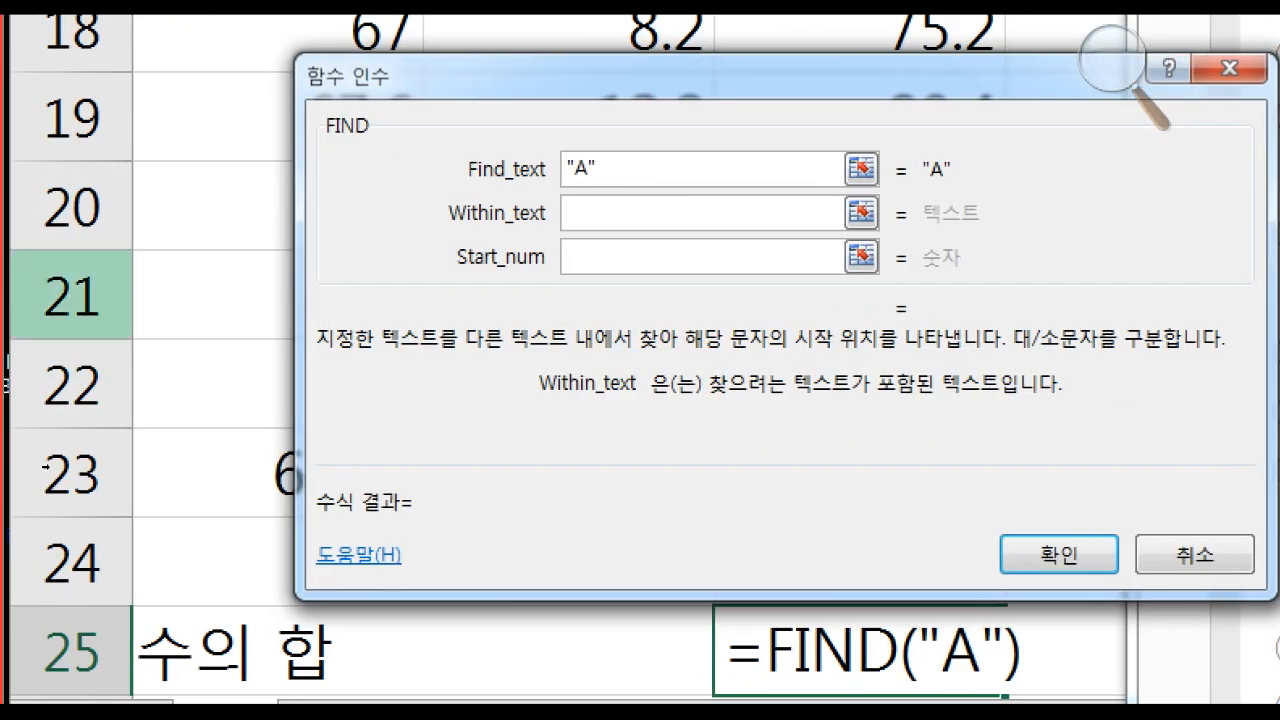
pyautogui.click(160, 405)
pyautogui.press('Left')
pyautogui.press('Left')
pyautogui.press('Left')
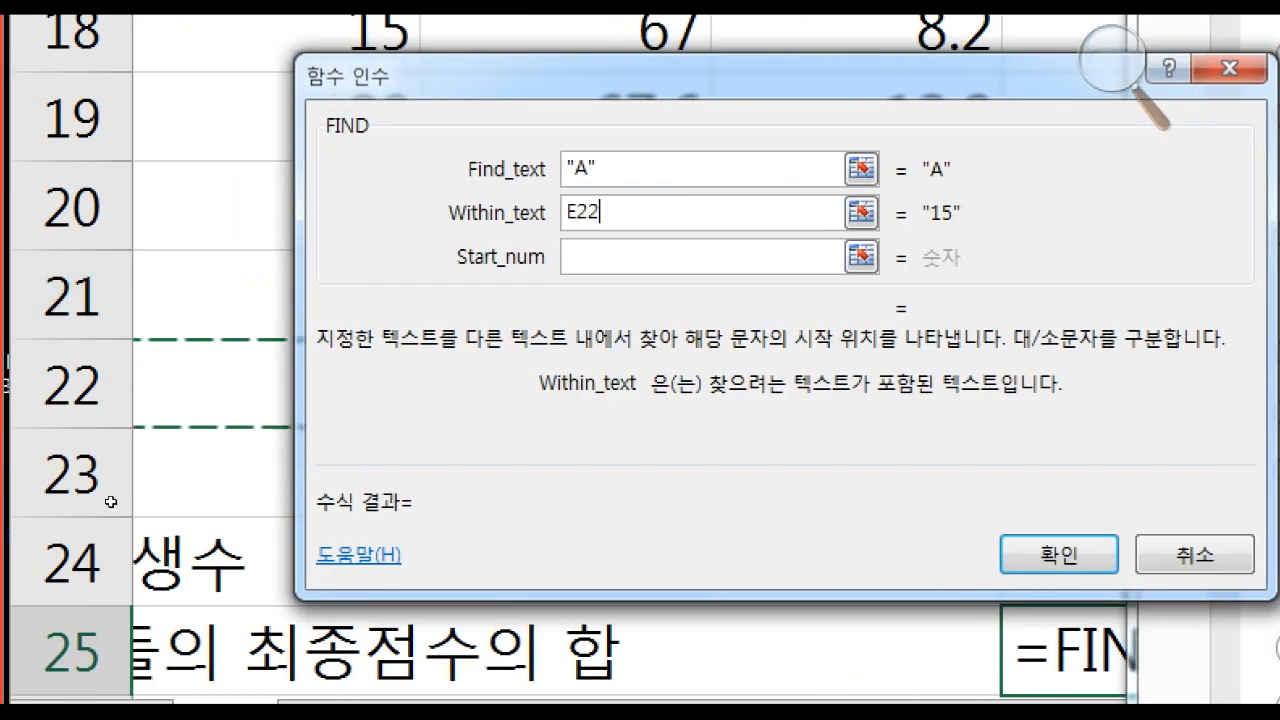
pyautogui.press('Left')
pyautogui.press('Left')
pyautogui.press('Right')
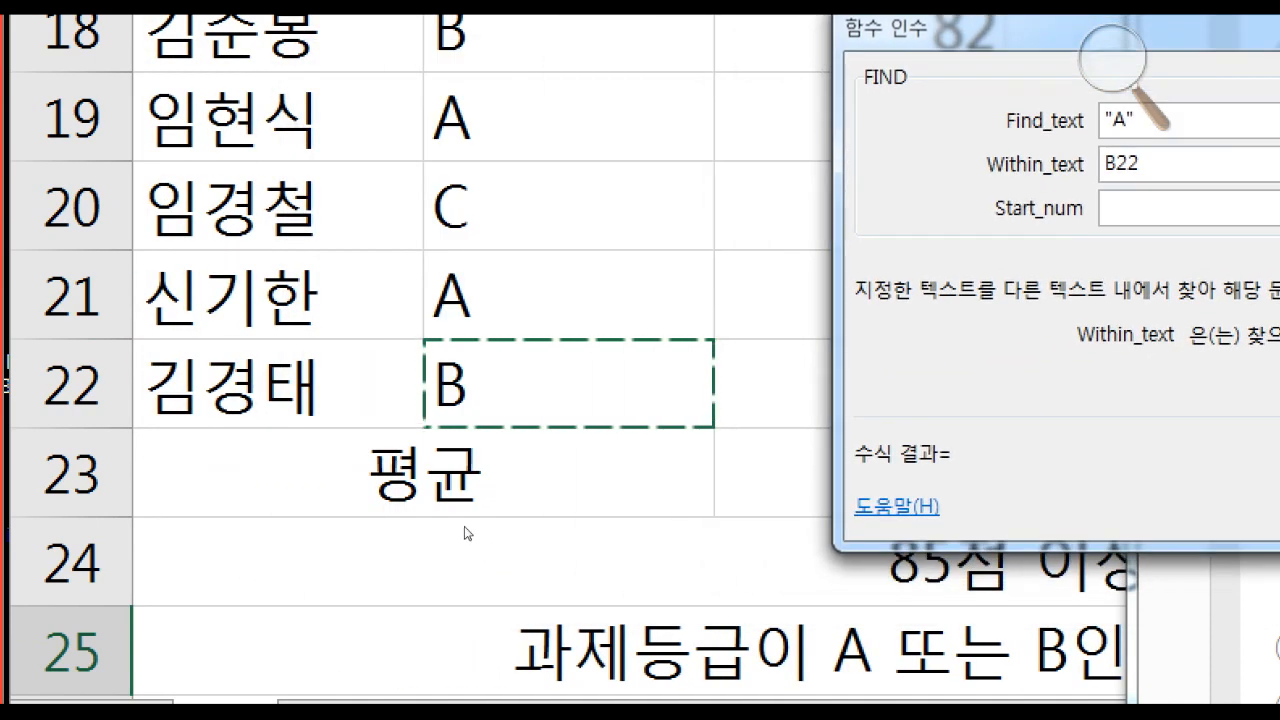
# Extend the Within_text range up the grade column to B3:B22 and set Start_num to 1
pyautogui.hotkey('shift', 'Up')
pyautogui.hotkey('shift', 'Up')
pyautogui.hotkey('shift', 'Up')
pyautogui.hotkey('shift', 'Up')
pyautogui.hotkey('shift', 'Up')
pyautogui.hotkey('shift', 'Up')
pyautogui.hotkey('shift', 'Up')
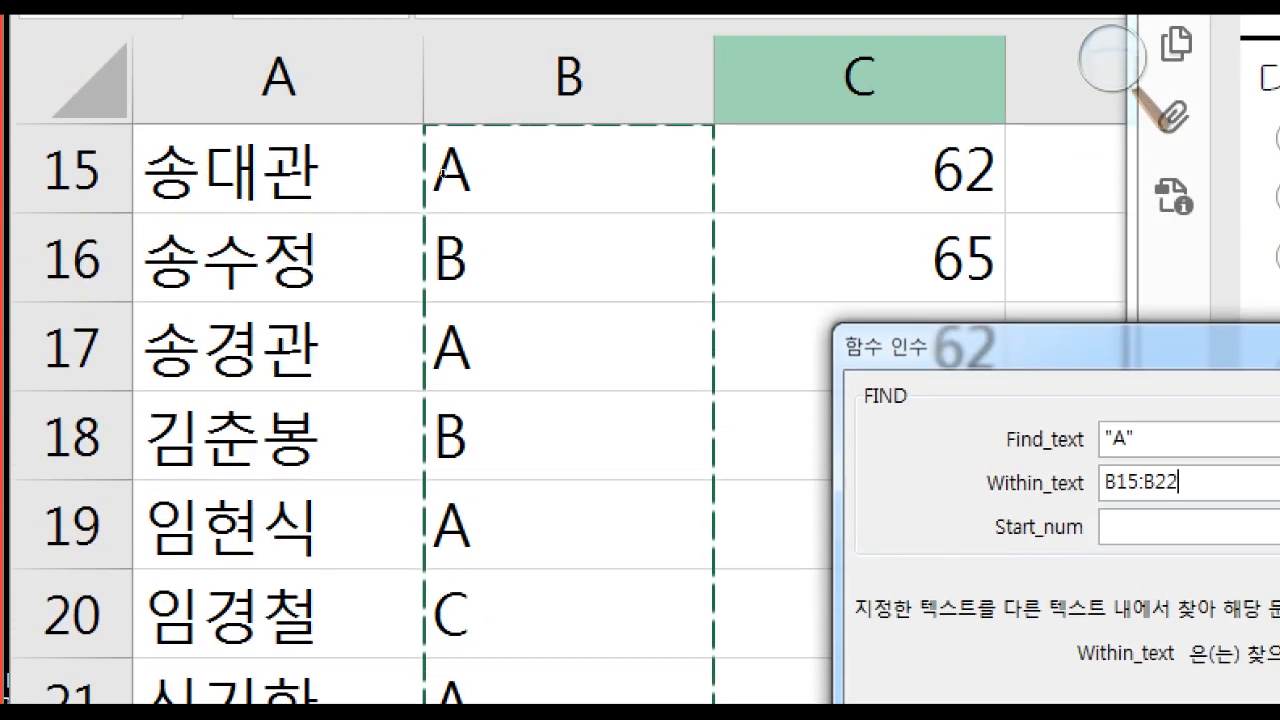
pyautogui.hotkey('shift', 'Up')
pyautogui.hotkey('shift', 'Up')
pyautogui.hotkey('shift', 'Up')
pyautogui.hotkey('shift', 'Up')
pyautogui.hotkey('shift', 'Up')
pyautogui.hotkey('shift', 'Up')
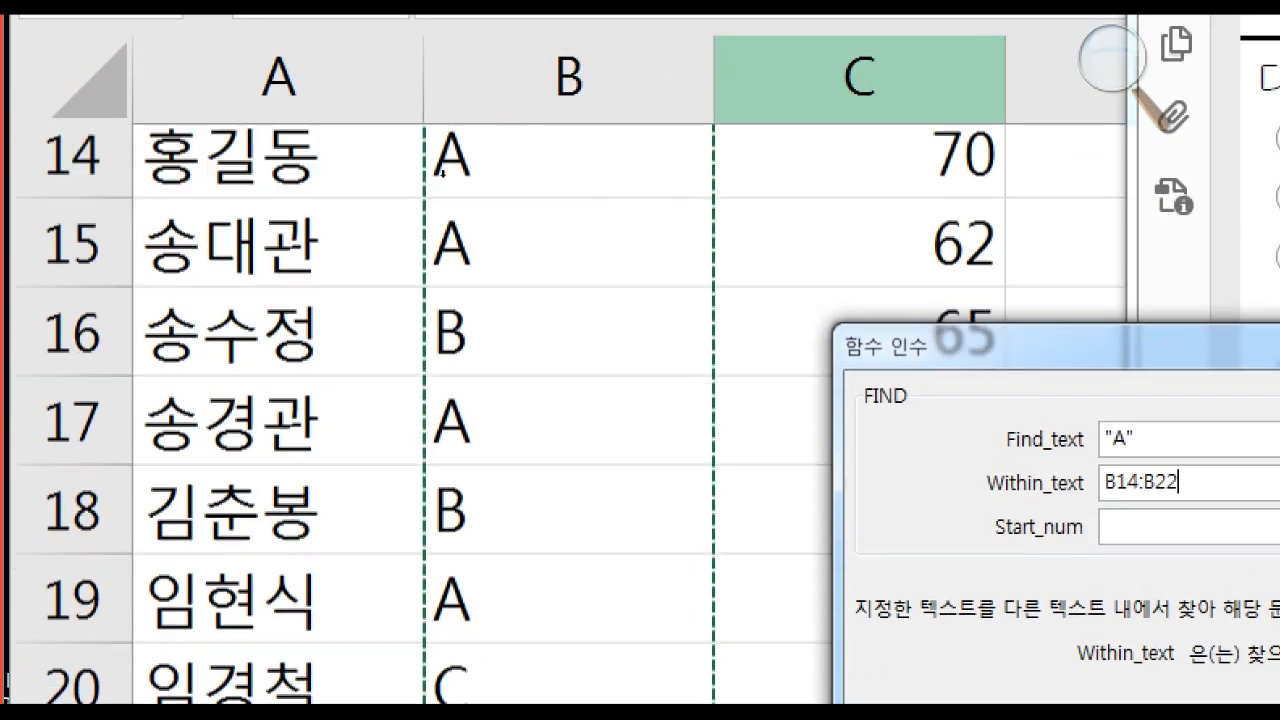
pyautogui.hotkey('shift', 'Up')
pyautogui.hotkey('shift', 'Up')
pyautogui.hotkey('shift', 'Up')
pyautogui.hotkey('shift', 'Up')
pyautogui.hotkey('shift', 'Up')
pyautogui.hotkey('shift', 'Up')
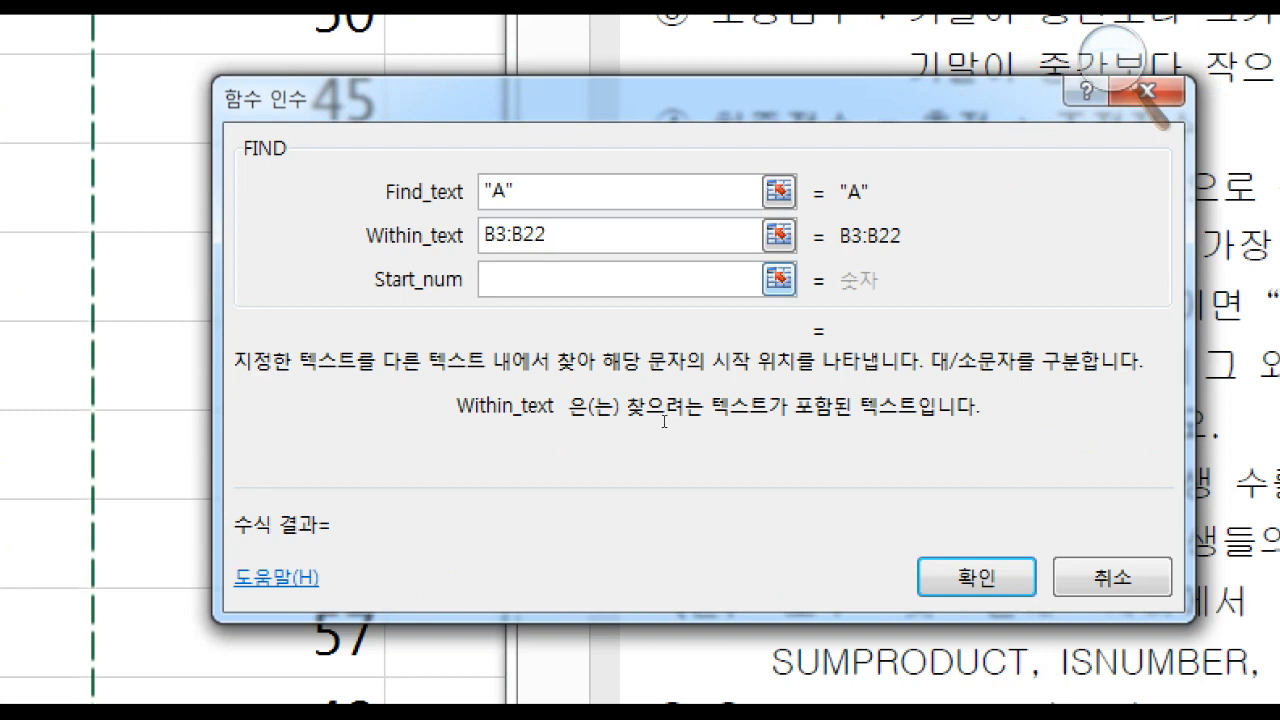
pyautogui.press('Tab')
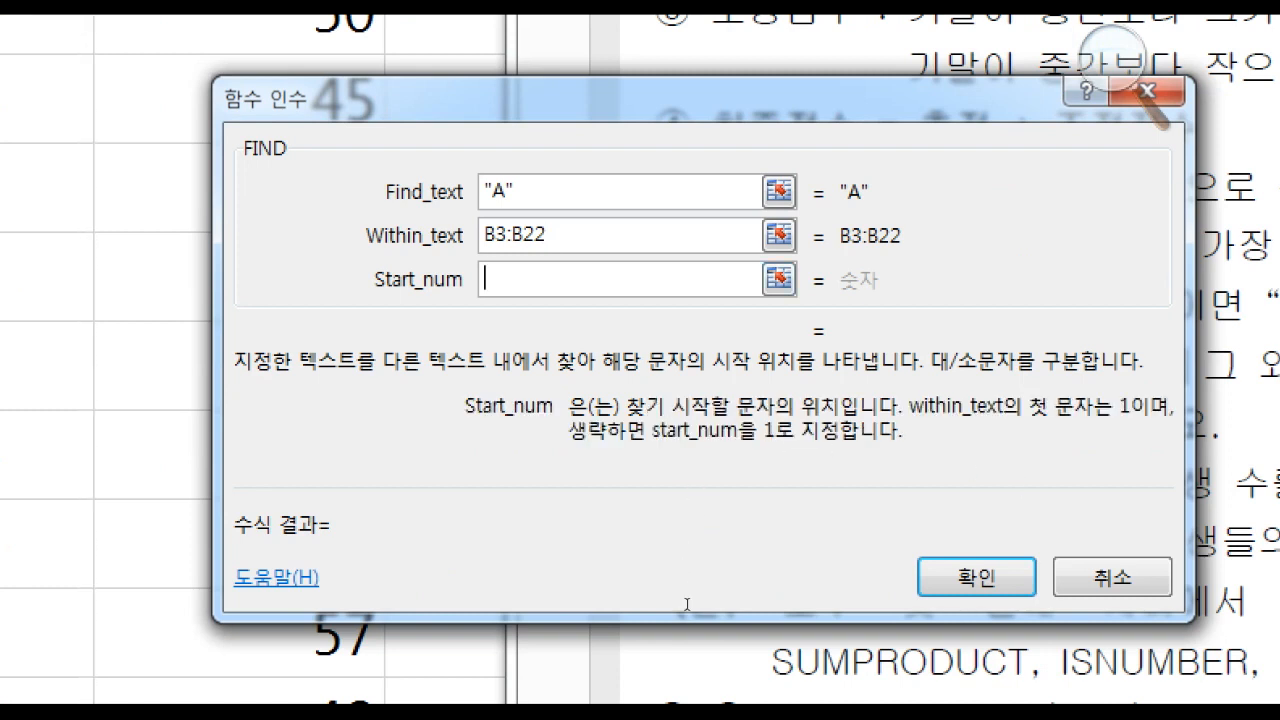
pyautogui.write('1')
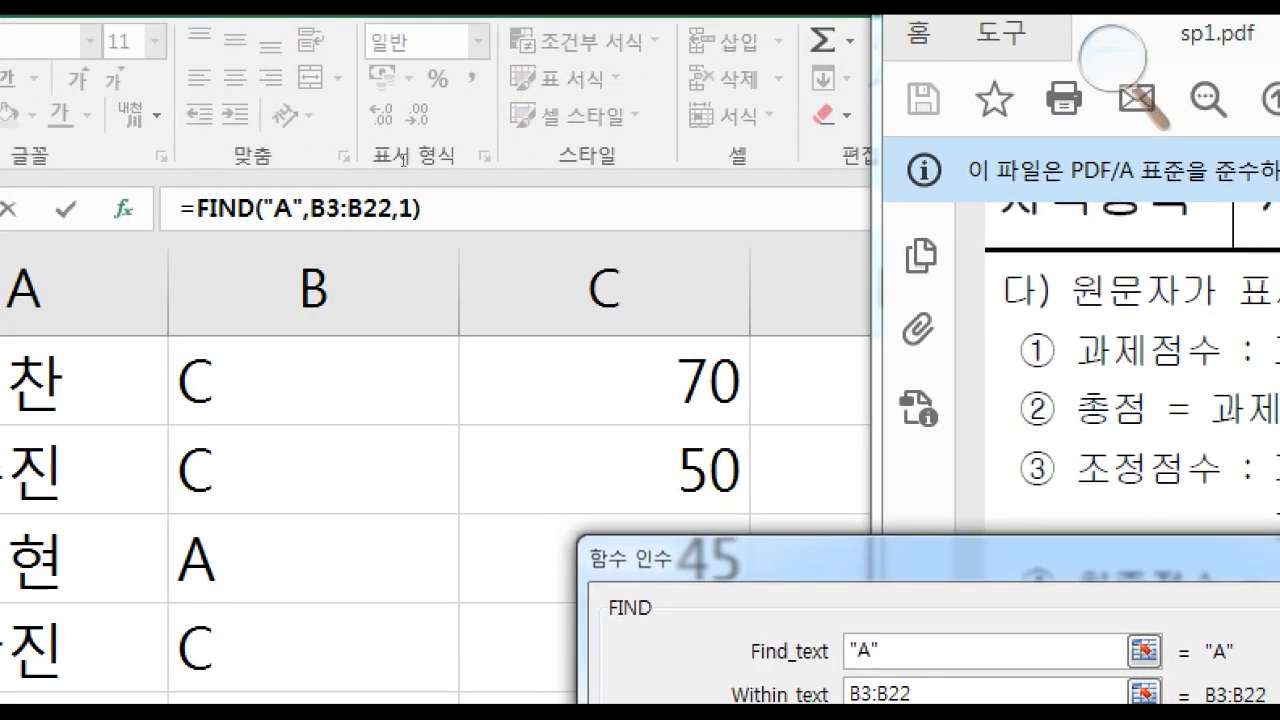
# Append +FIND() after the first FIND in the H25 formula and open the arguments of the new function
pyautogui.moveTo(636, 338); pyautogui.dragTo(423, 204)
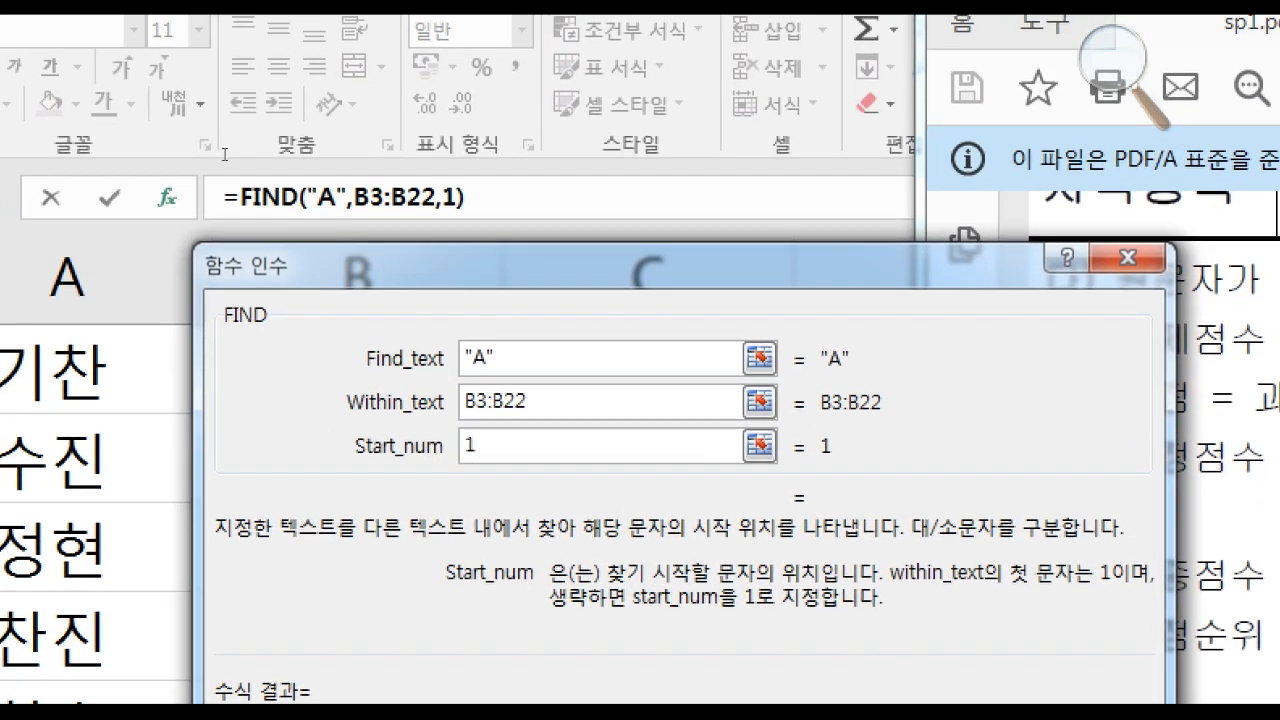
pyautogui.click(240, 197)
pyautogui.click(472, 197)
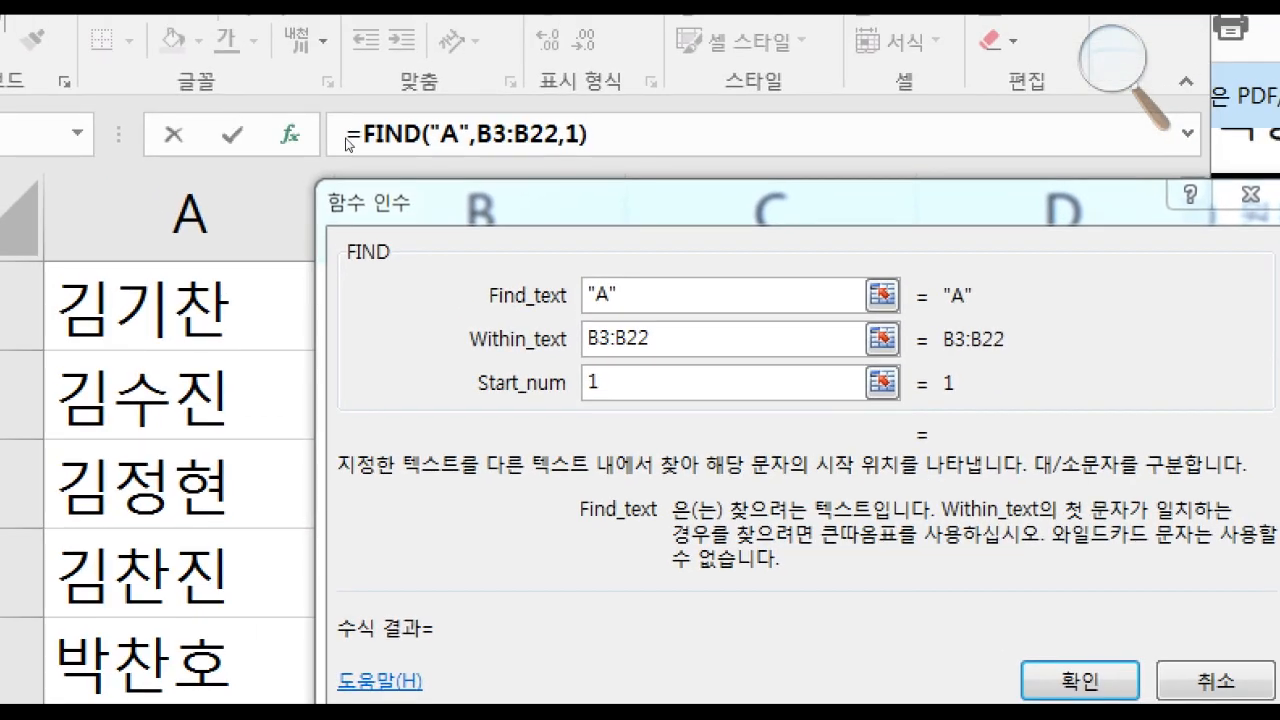
pyautogui.write('+')
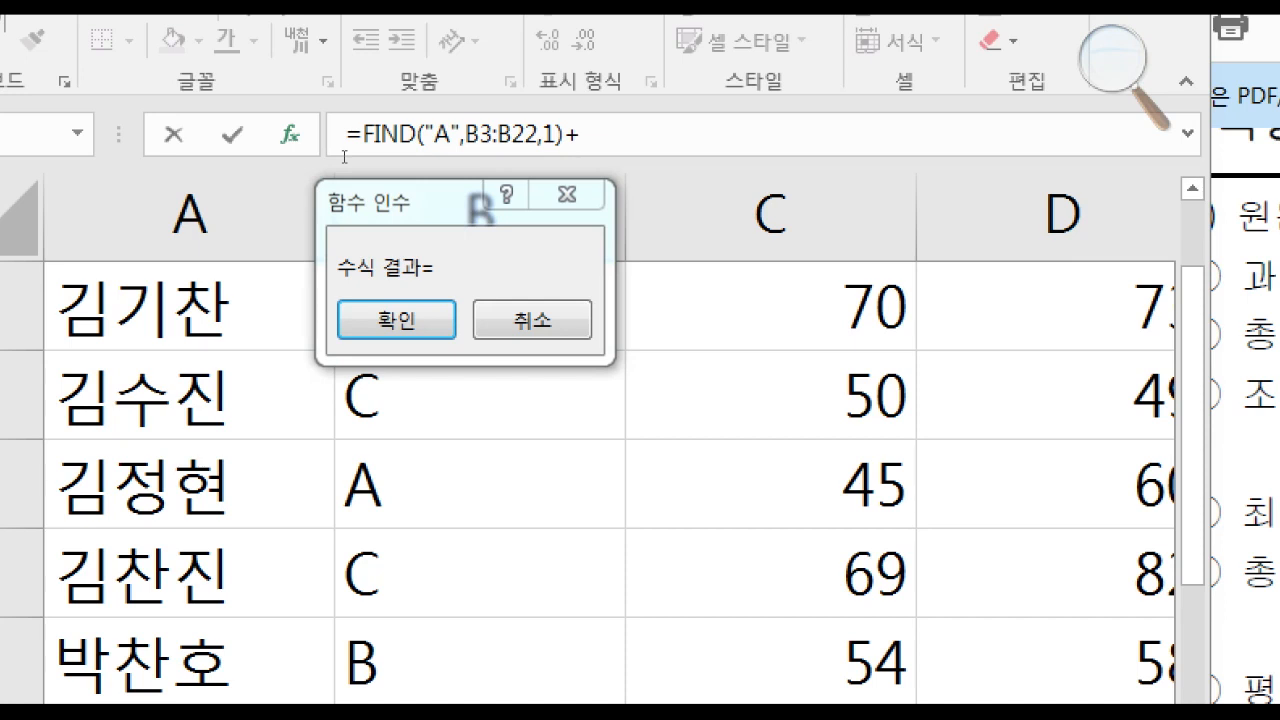
pyautogui.write('FIND')
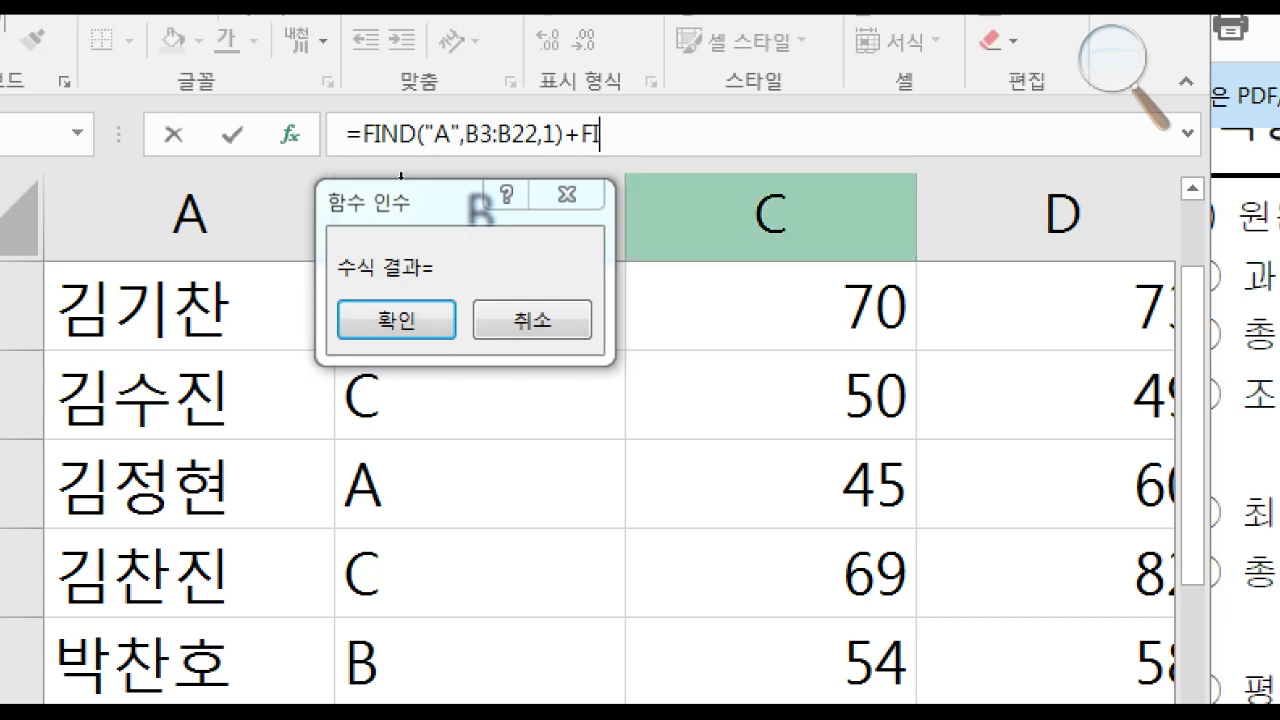
pyautogui.write('("')
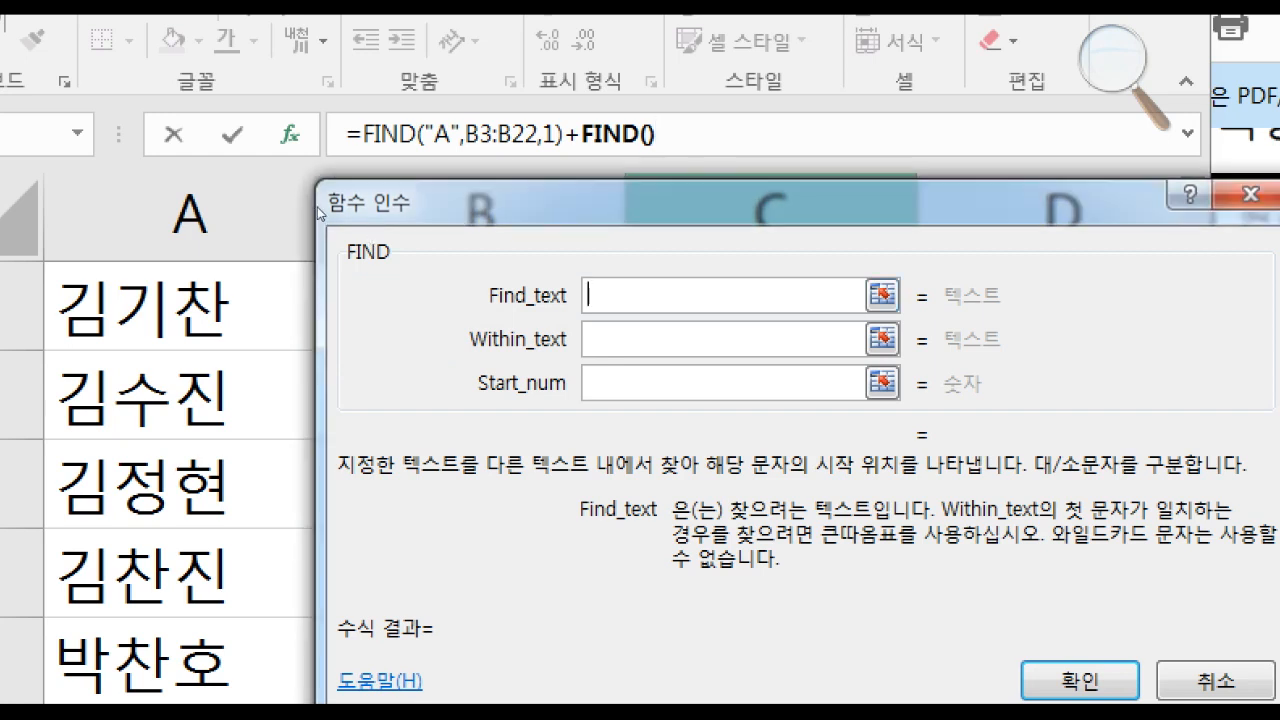
# Set the second FIND to look for "B" within B3:B22, starting at character 1
pyautogui.write('B')
pyautogui.press('Tab')
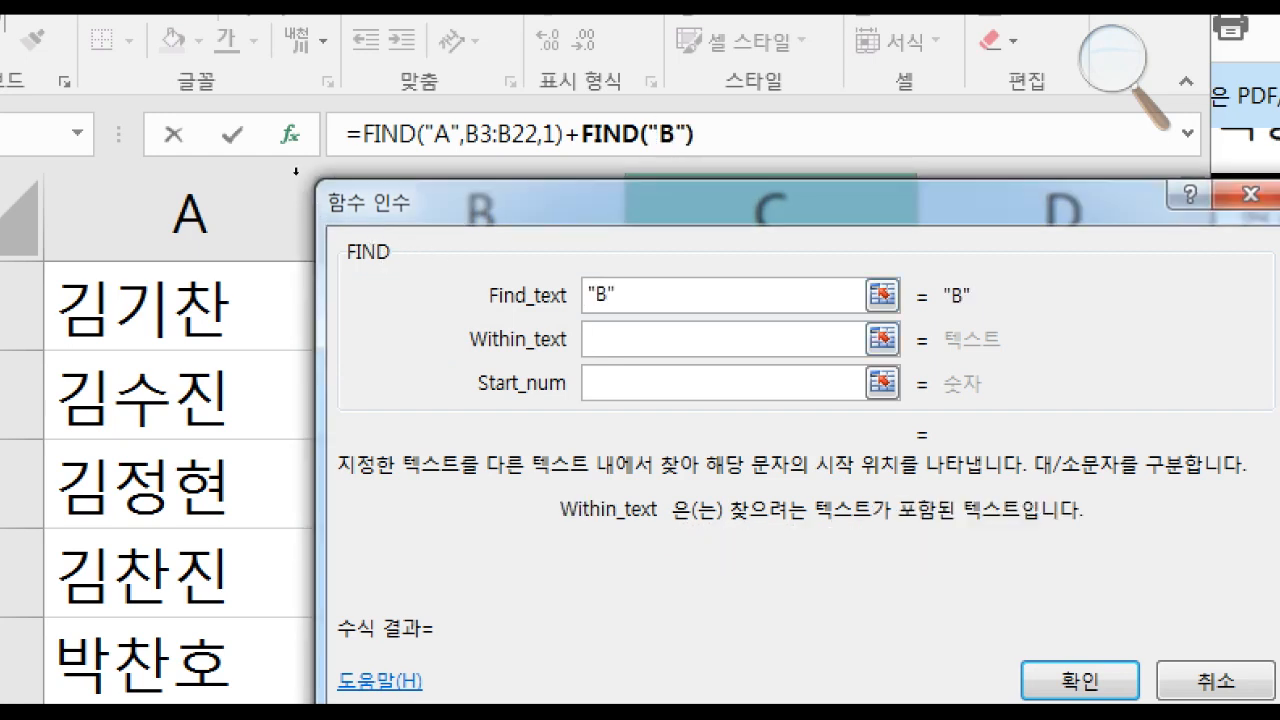
pyautogui.write('B3:B22')
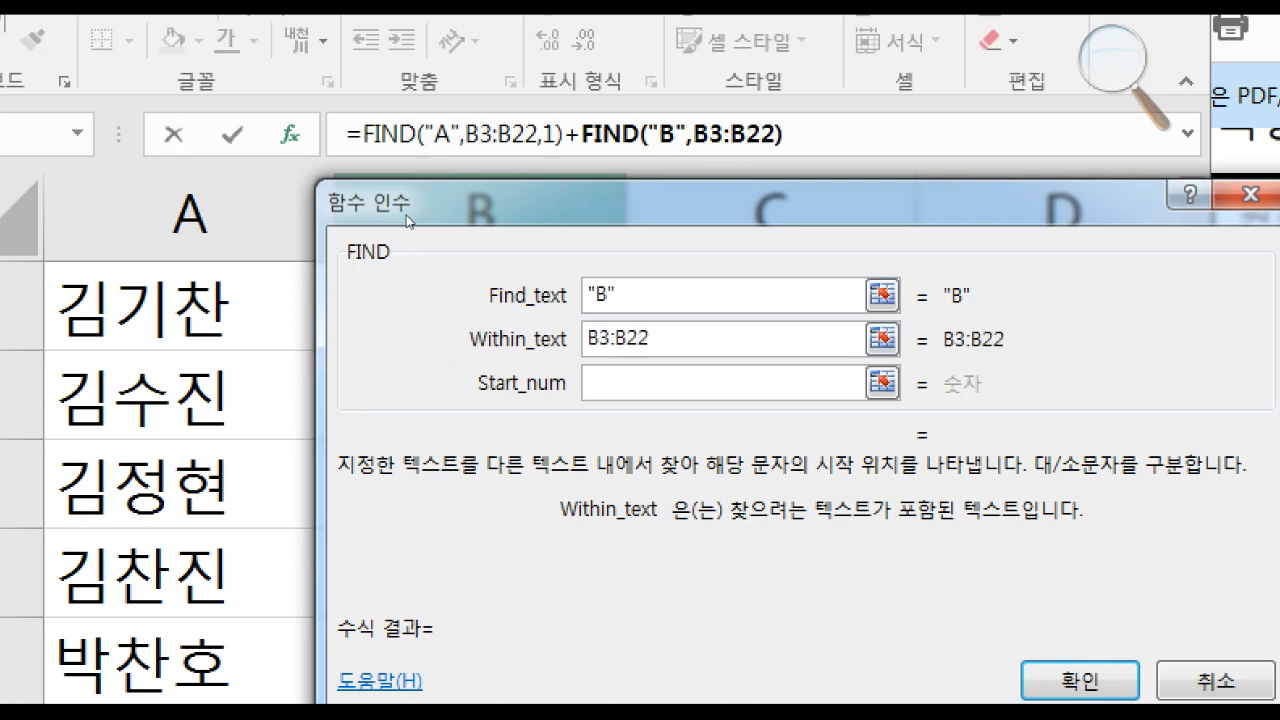
pyautogui.press('Tab')
pyautogui.write('1')
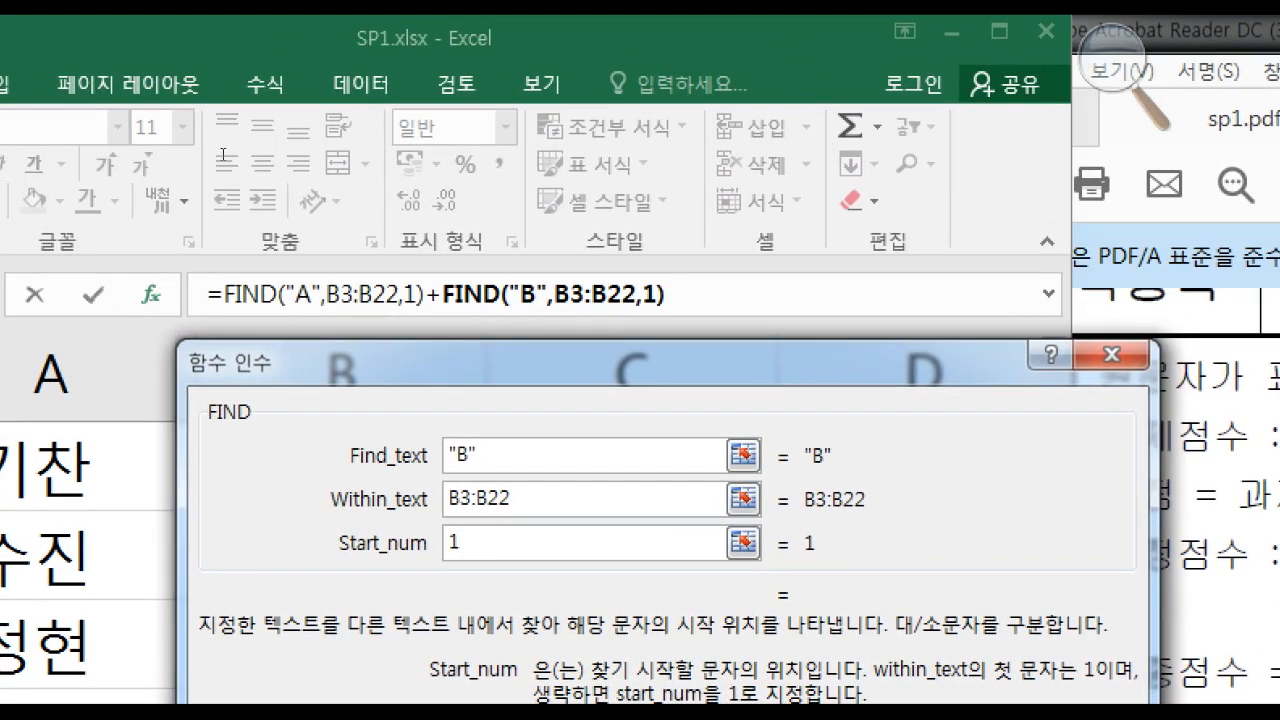
# Wrap the grade A FIND in ISNUMBER so the term reads ISNUMBER(FIND("A",B3:B22,1))
pyautogui.click(226, 294)
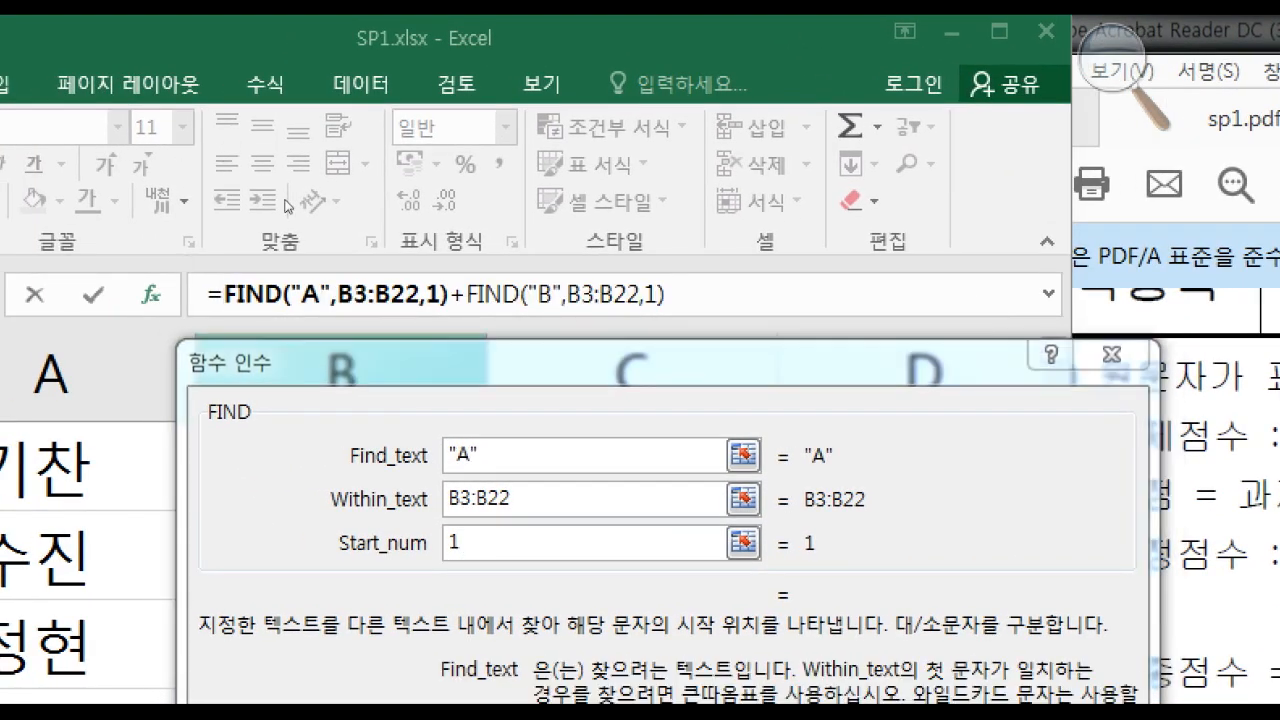
pyautogui.write('ISNUM')
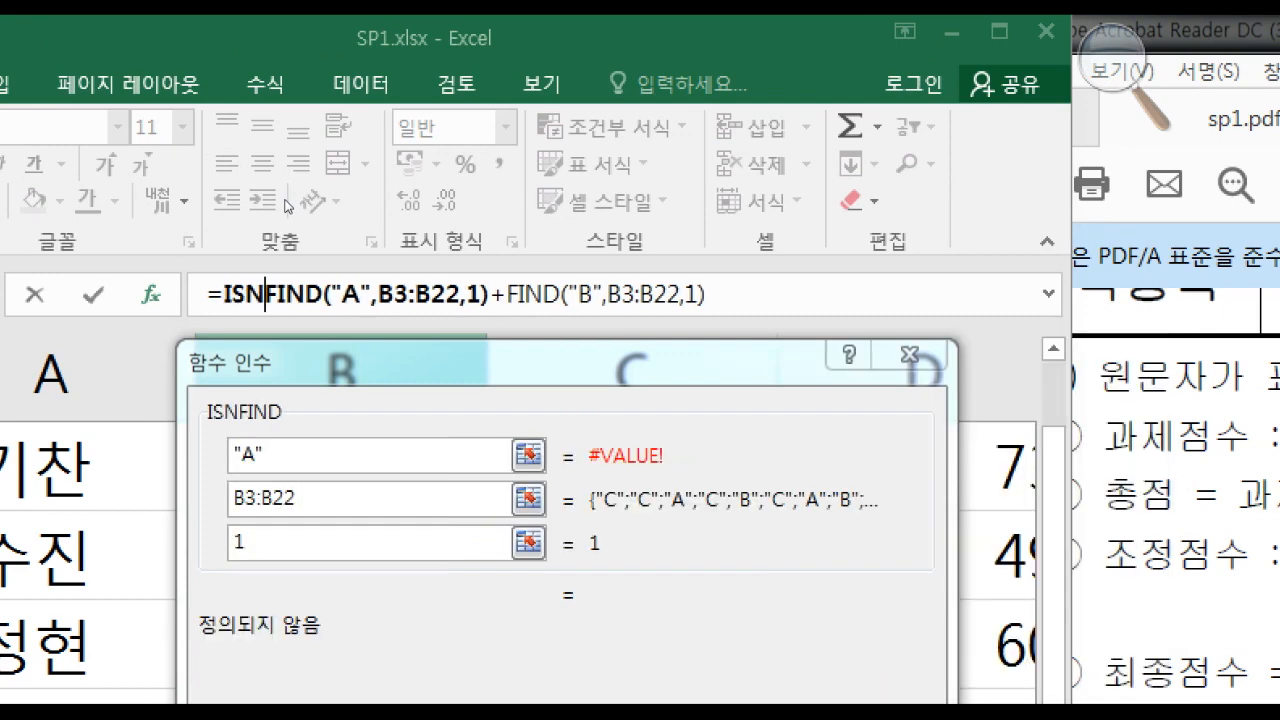
pyautogui.write('BER')
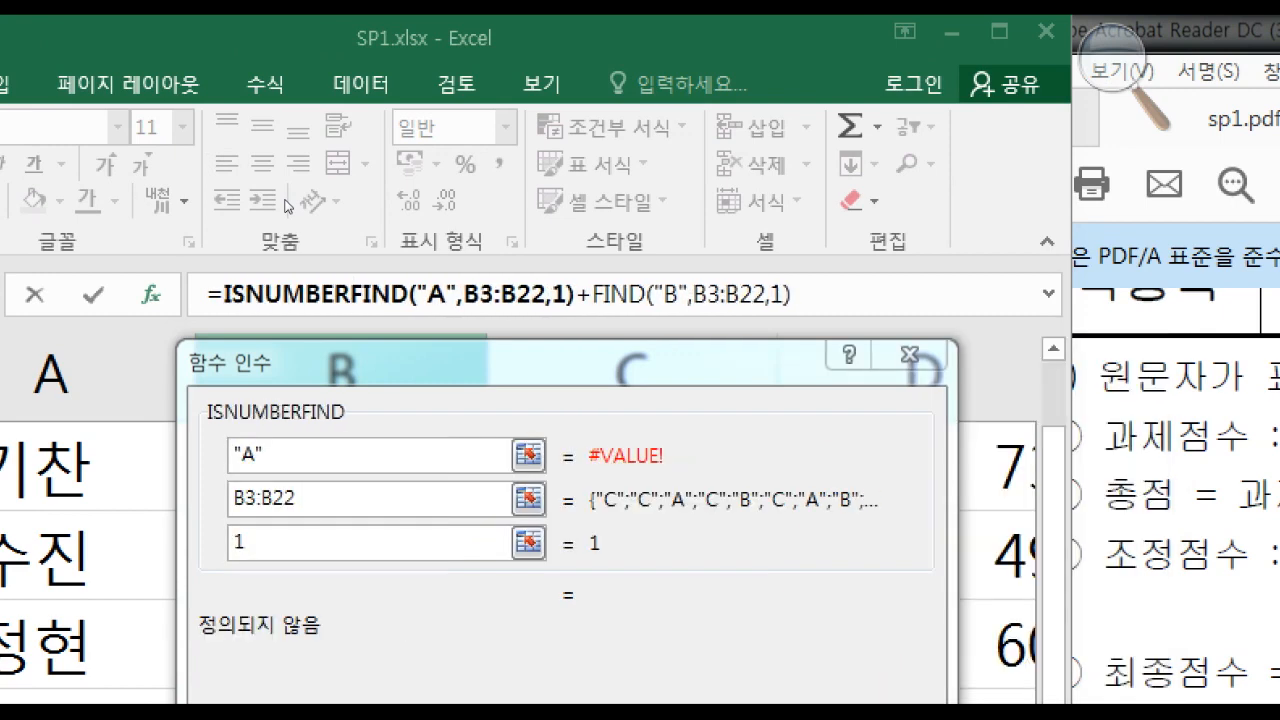
pyautogui.write('(')
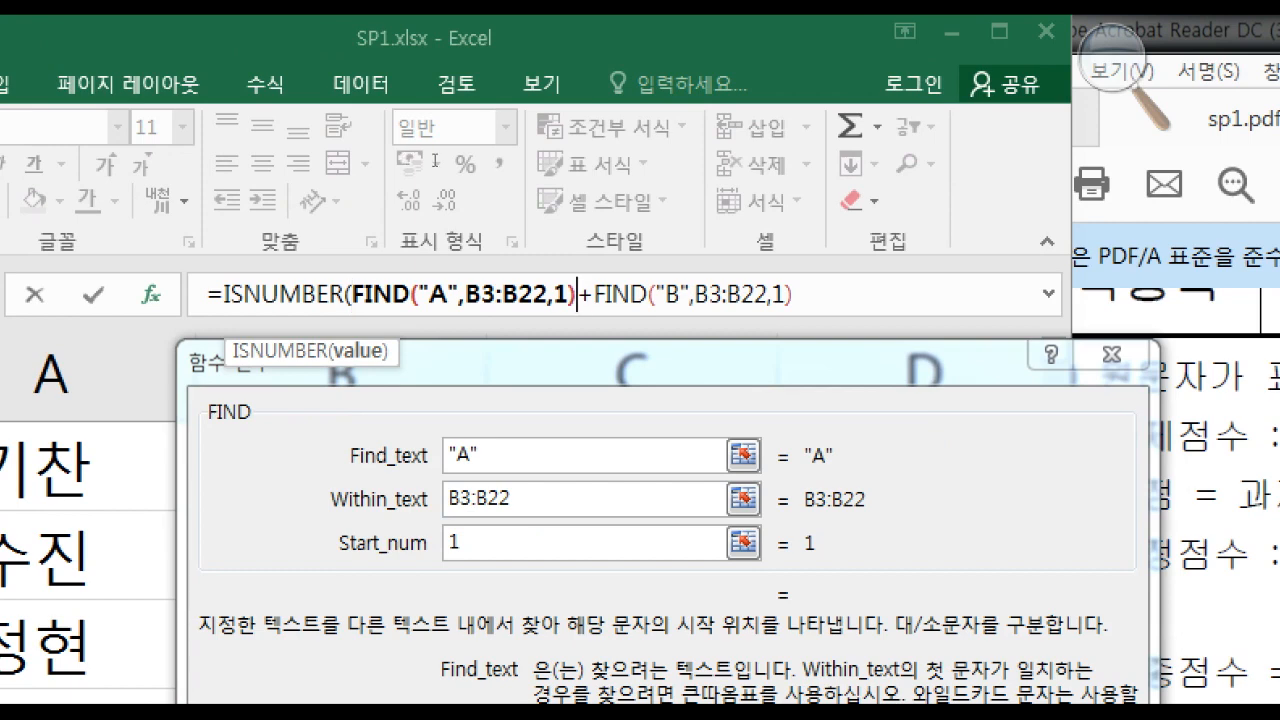
pyautogui.write(')')
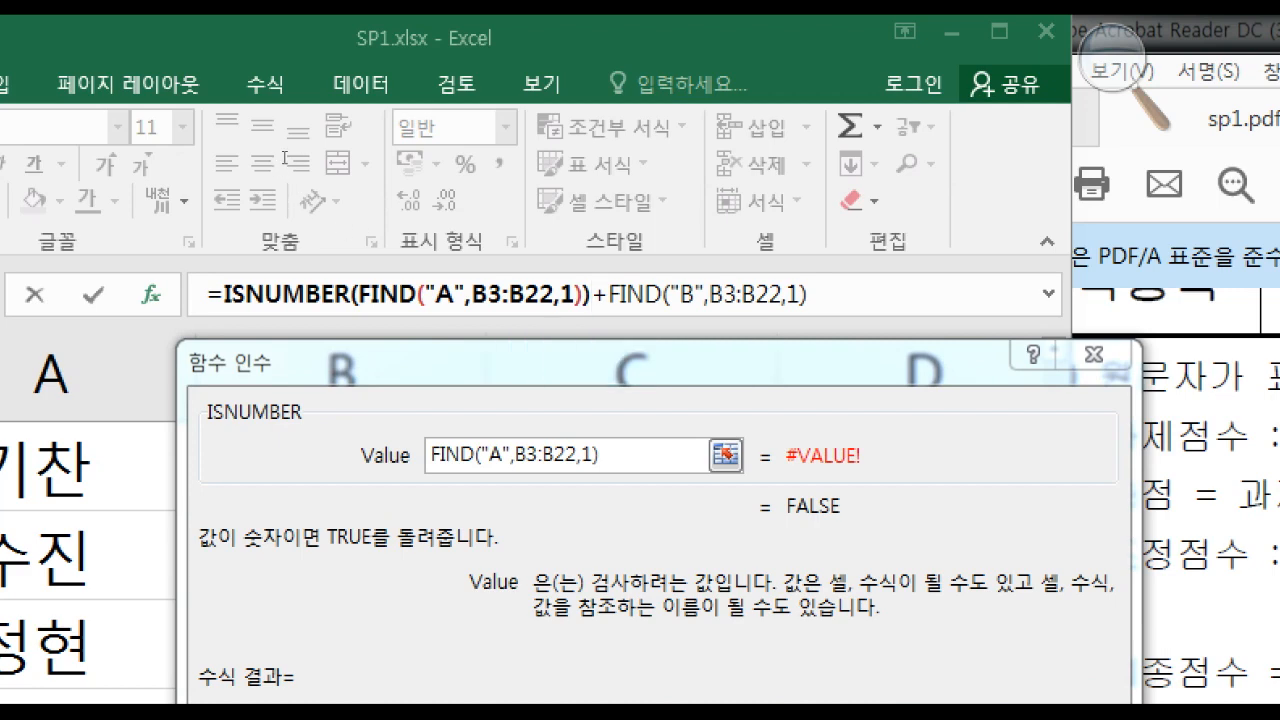
# Wrap the grade B FIND in ISNUMBER so the term reads ISNUMBER(FIND("B",B3:B22,1))
pyautogui.click(607, 294)
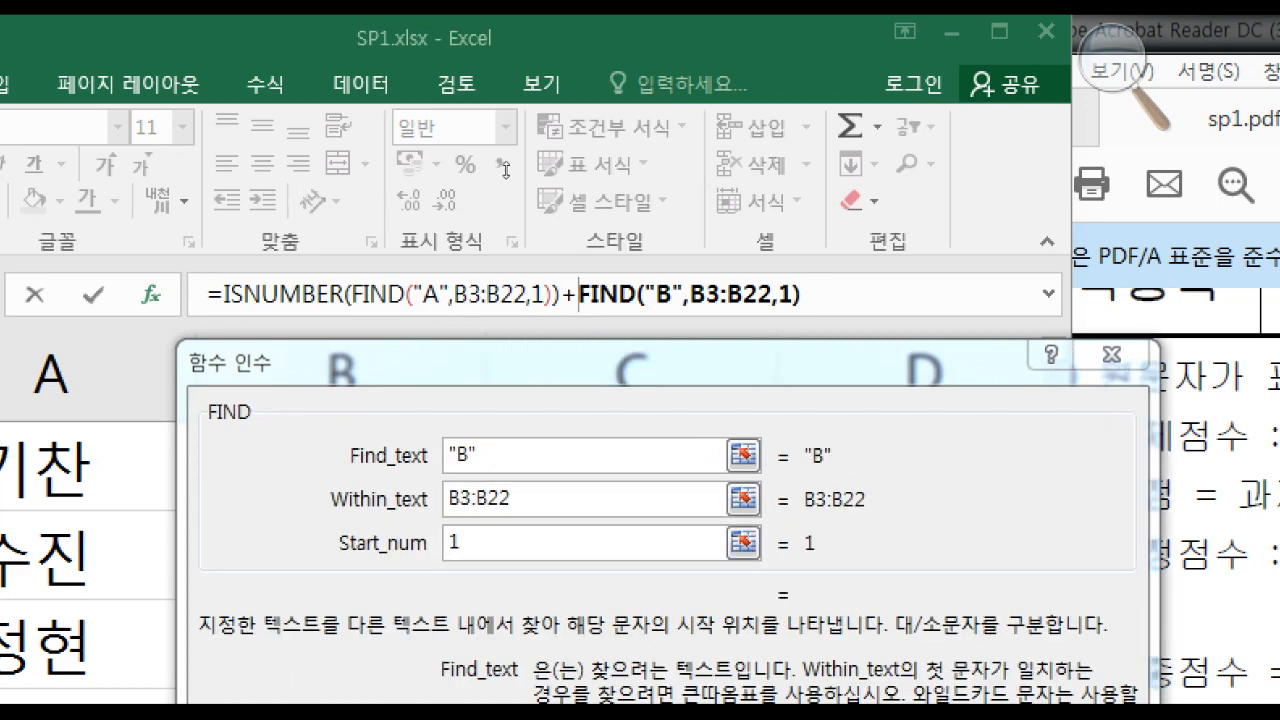
pyautogui.write('ISNUMBER(')
pyautogui.press('End')
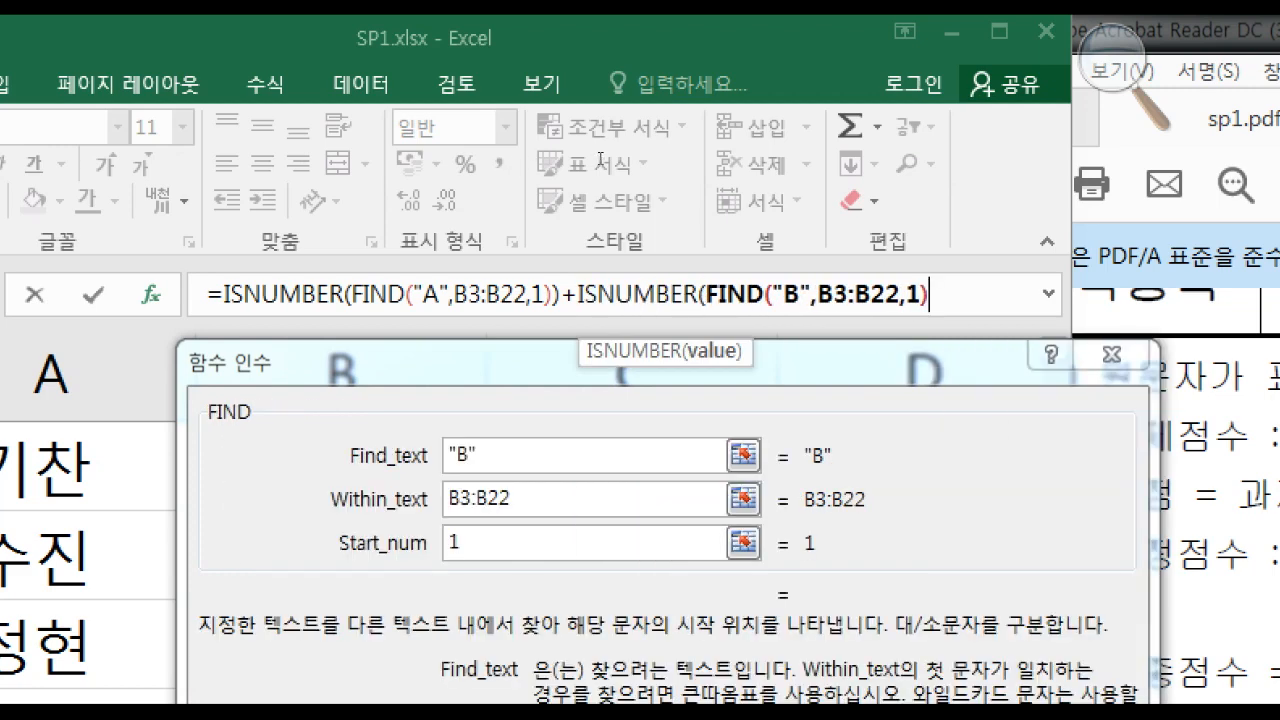
pyautogui.write(')')
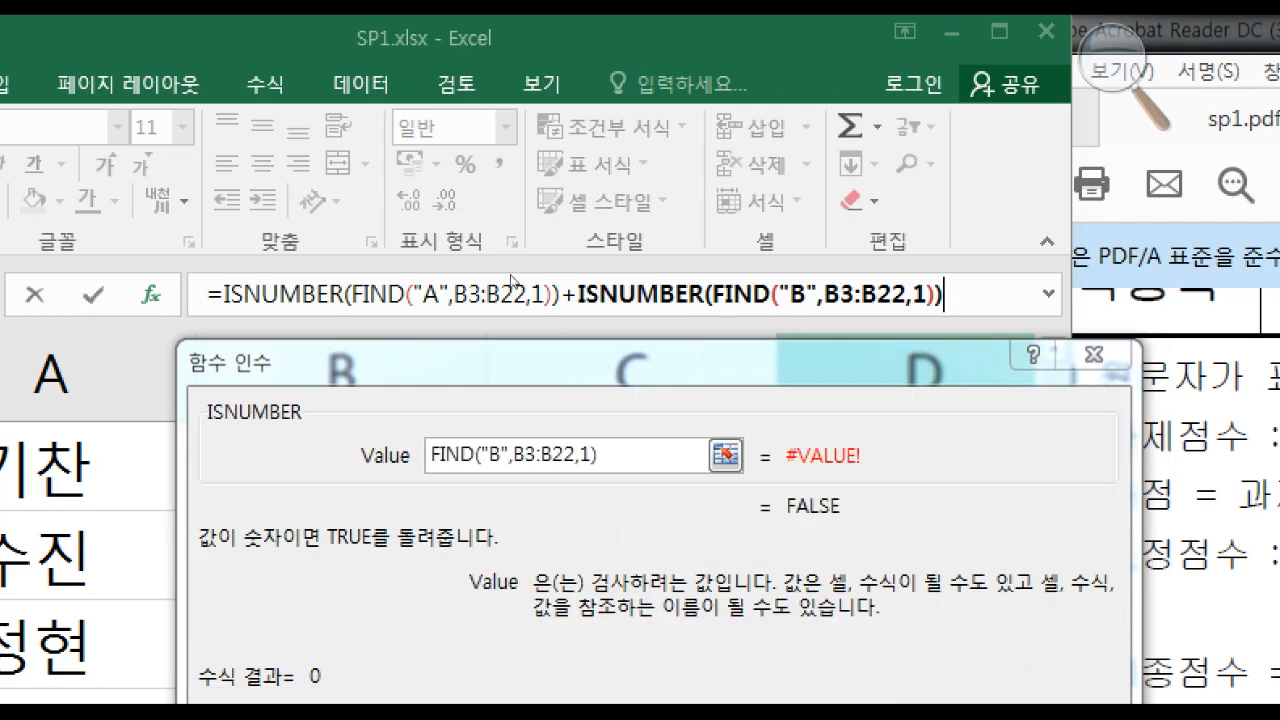
# Enclose the sum of both ISNUMBER terms in SUMPRODUCT( ) as its first array
pyautogui.click(223, 295)
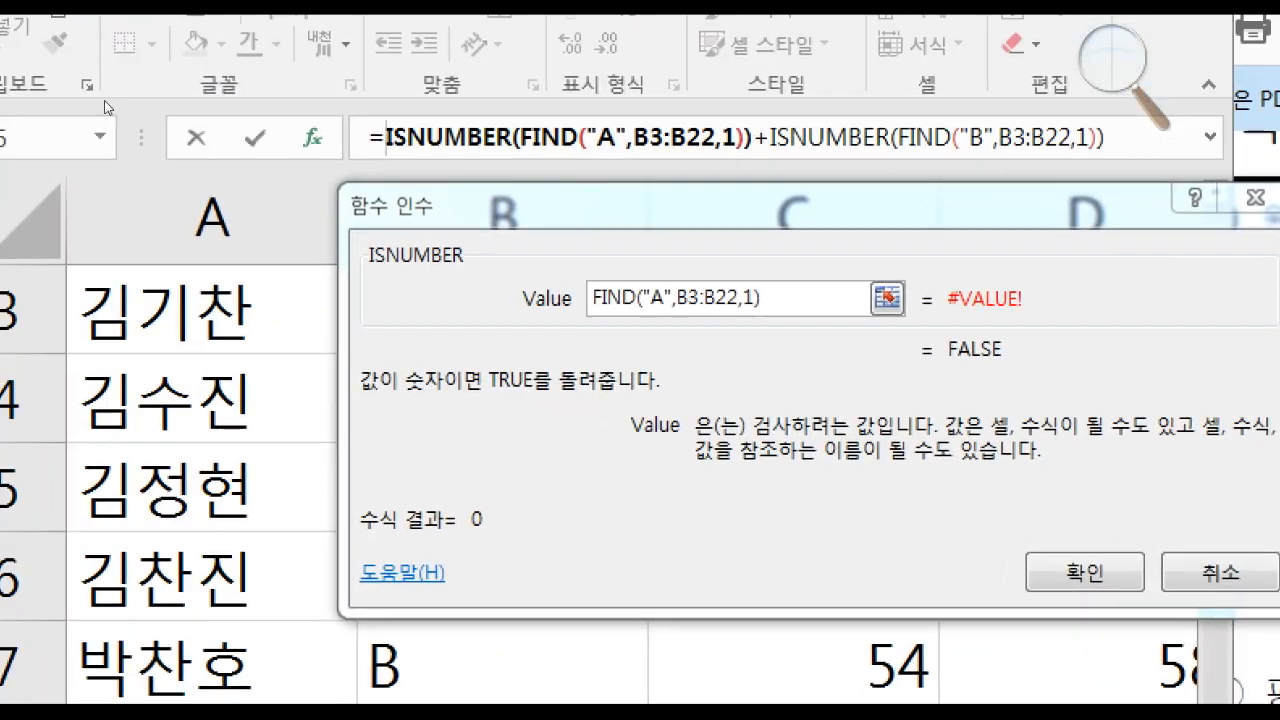
pyautogui.write('SUMPR')
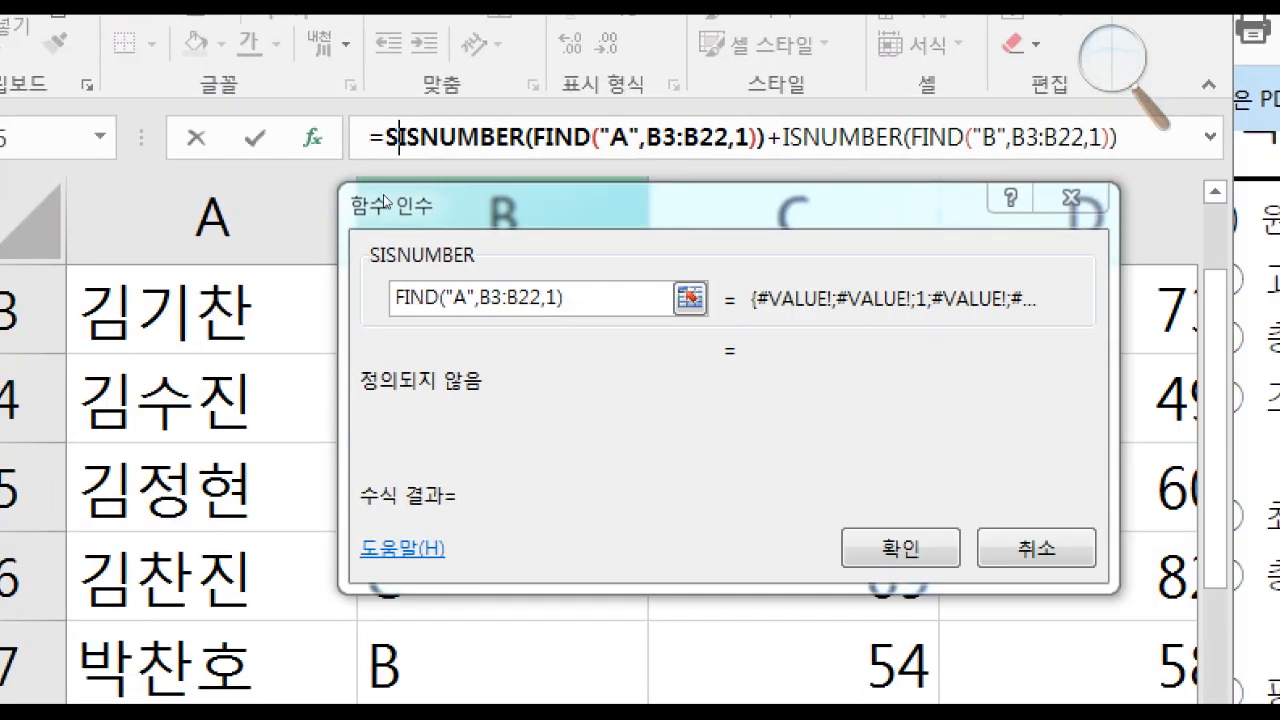
pyautogui.write('ODUCT')
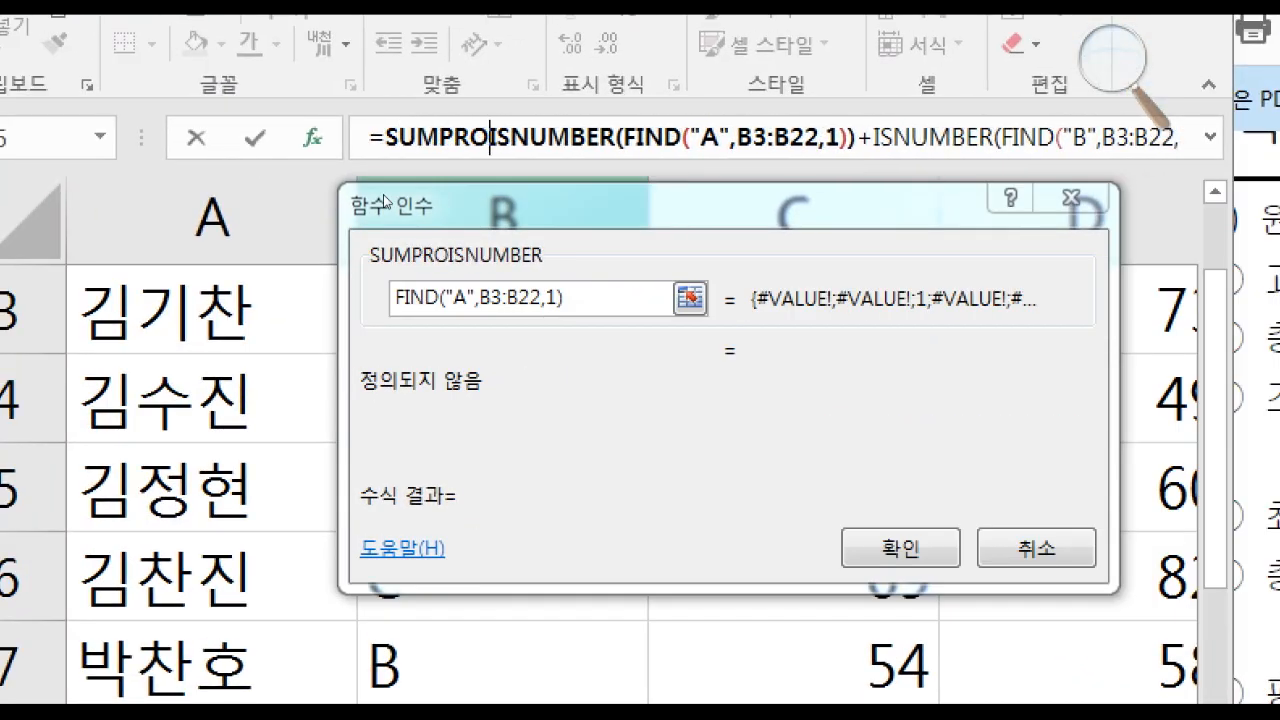
pyautogui.write('(')
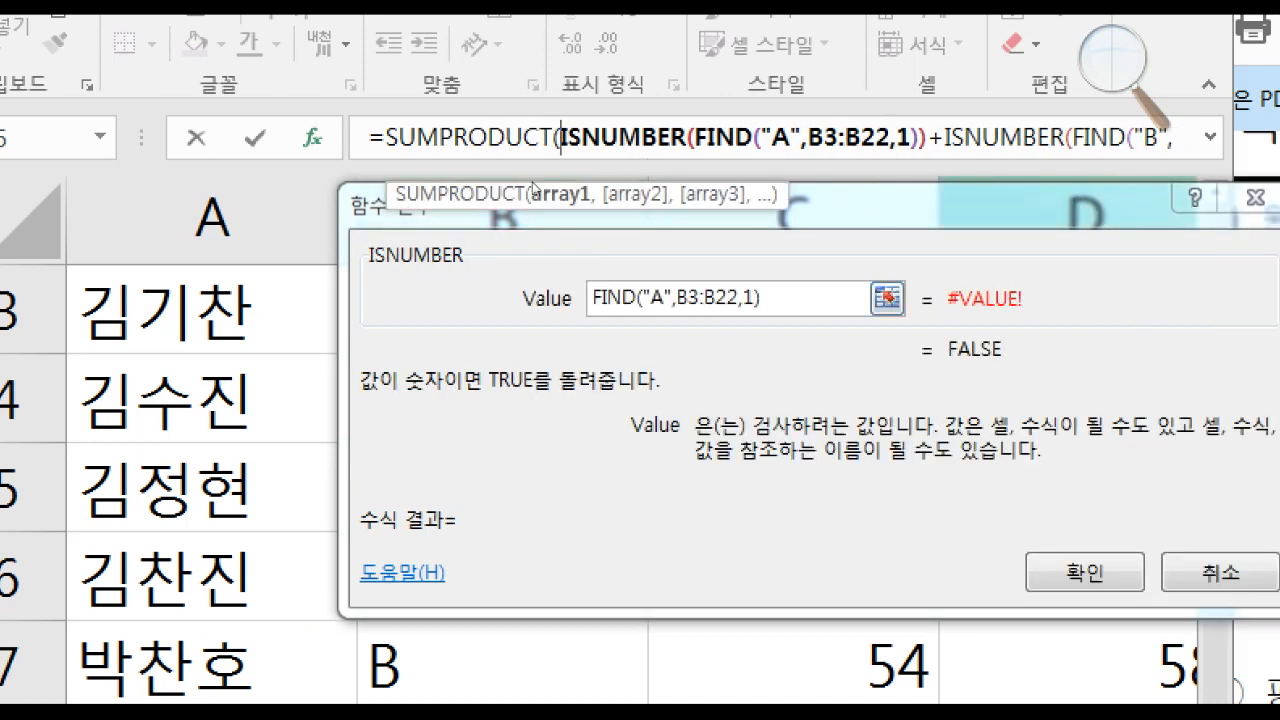
pyautogui.moveTo(594, 150); pyautogui.dragTo(650, 236)
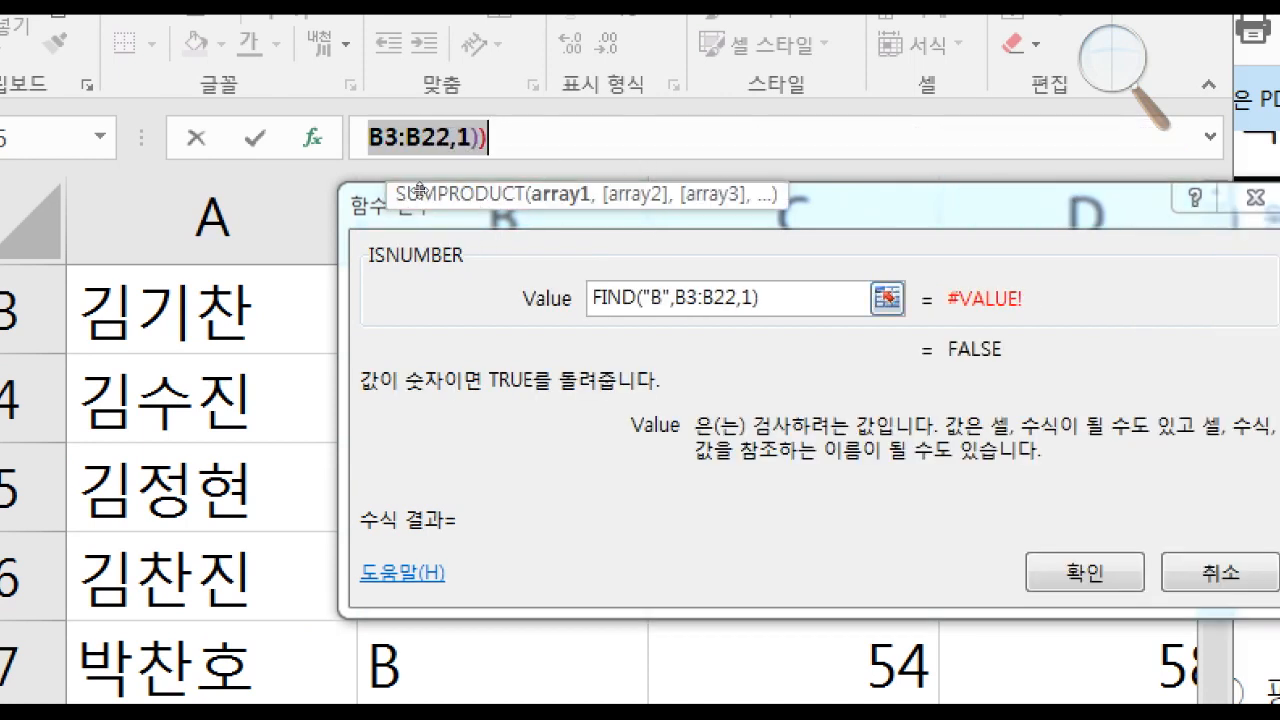
pyautogui.press('End')
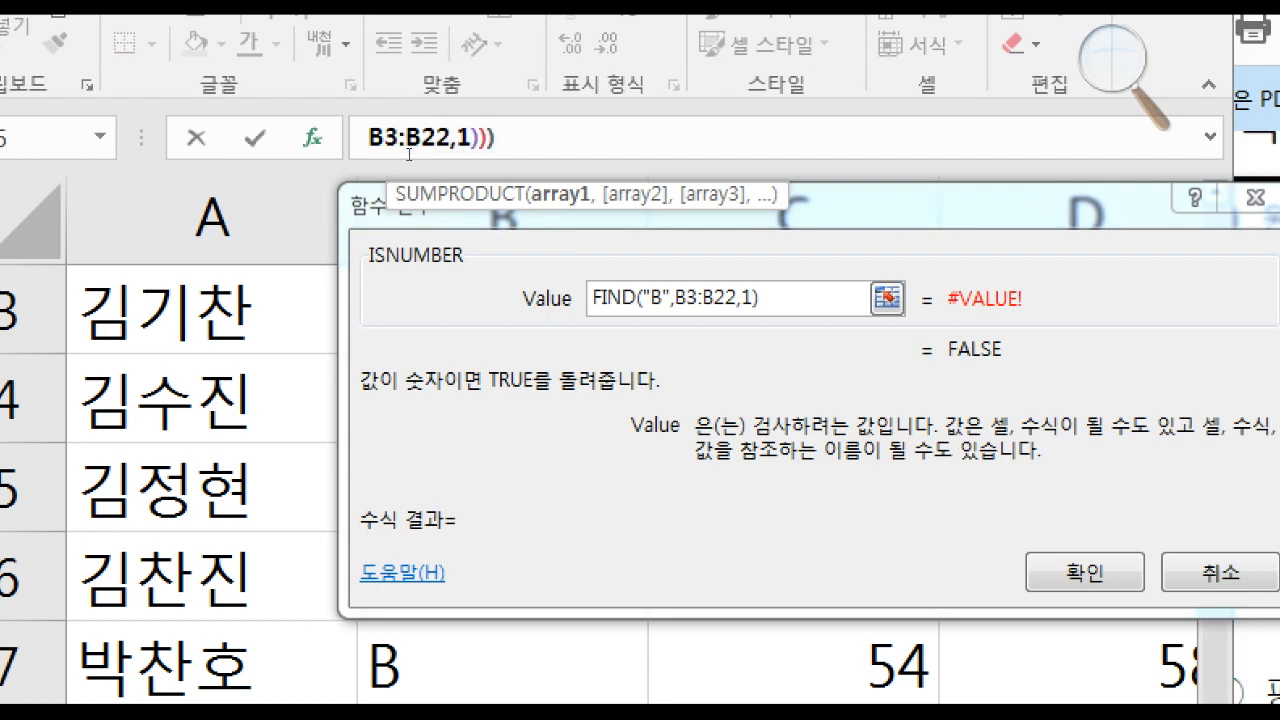
# Pick the first final score, H3, as the start of SUMPRODUCT's Array2
pyautogui.click(387, 255)
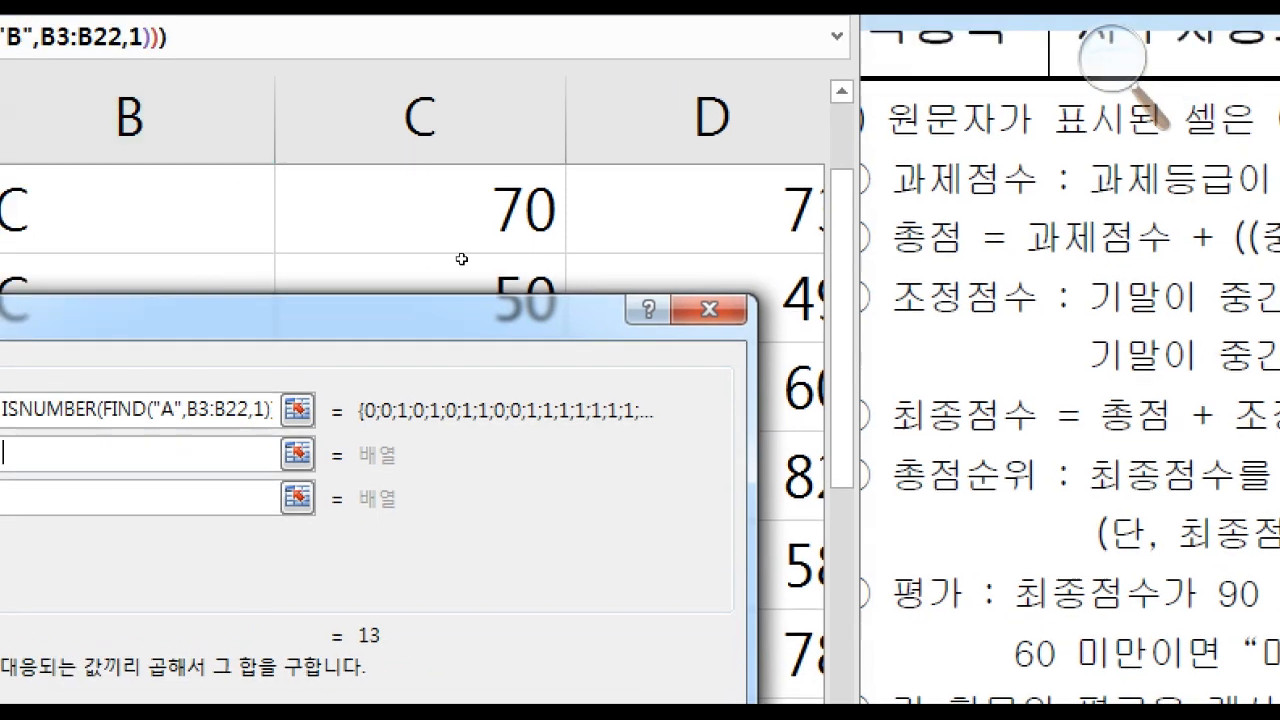
pyautogui.click(540, 243)
pyautogui.press('Right')
pyautogui.press('Up')
pyautogui.press('Up')
pyautogui.press('Down')
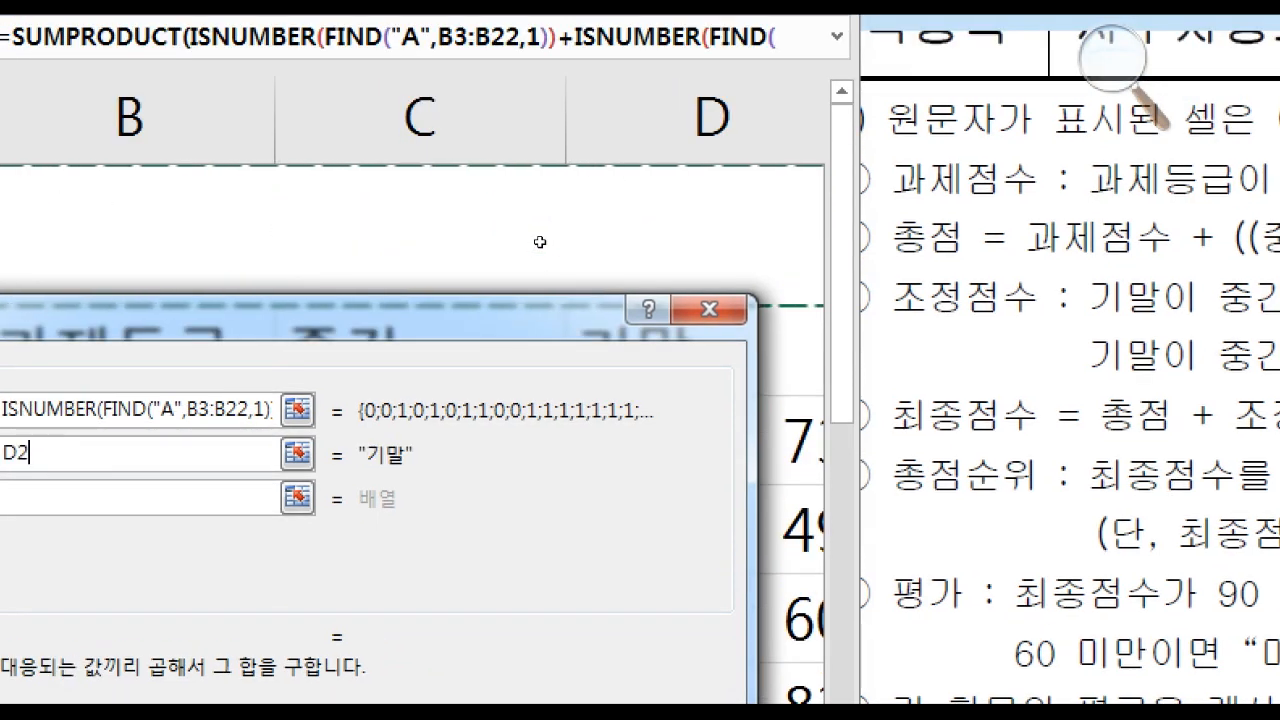
pyautogui.press('Right')
pyautogui.moveTo(515, 297); pyautogui.dragTo(565, 478)
pyautogui.press('Right')
pyautogui.press('Right')
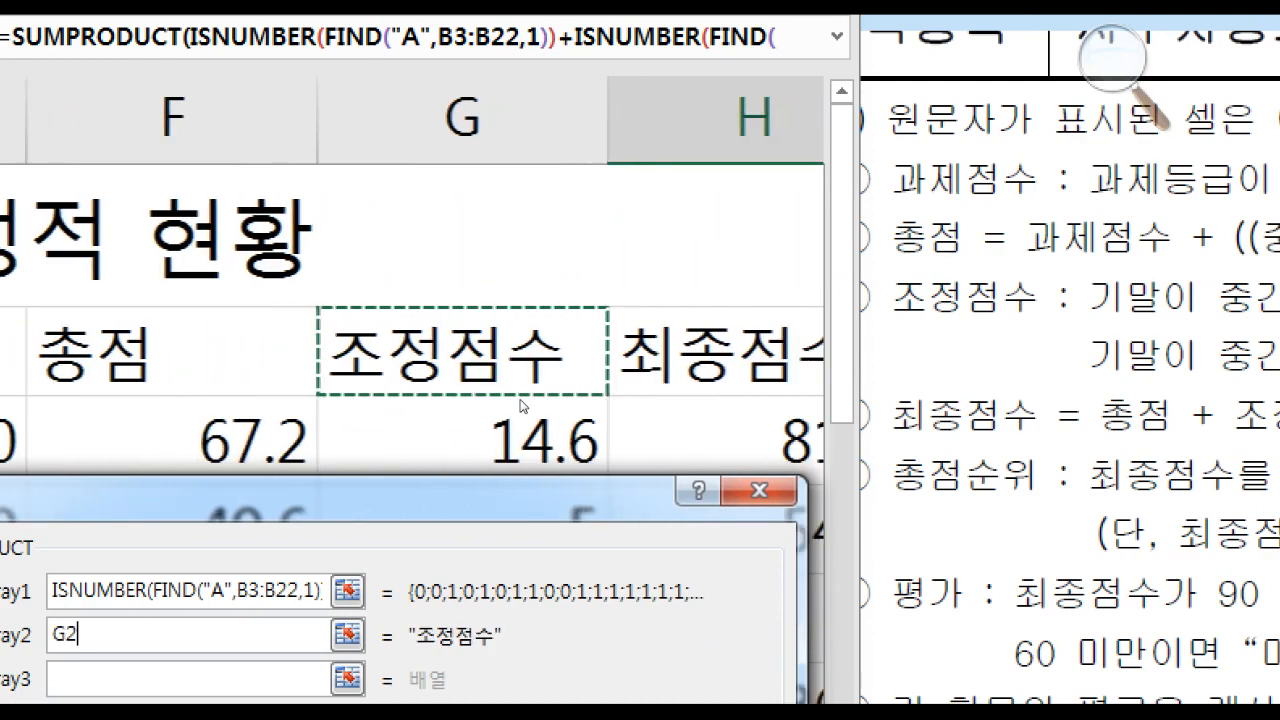
pyautogui.press('Right')
pyautogui.press('Down')
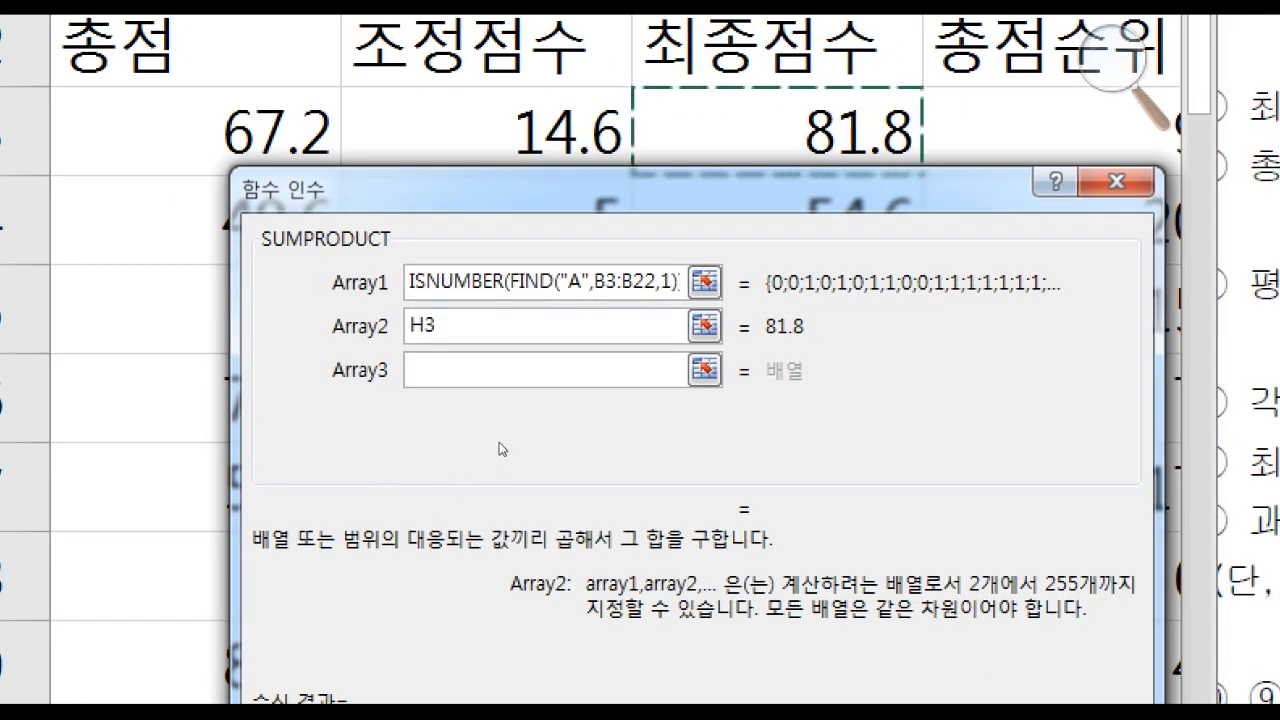
# Extend SUMPRODUCT's Array2 down the final score column to the range H3:H22
pyautogui.hotkey('shift', 'Down')
pyautogui.hotkey('shift', 'Down')
pyautogui.hotkey('shift', 'Down')
pyautogui.hotkey('shift', 'Down')
pyautogui.hotkey('shift', 'Down')
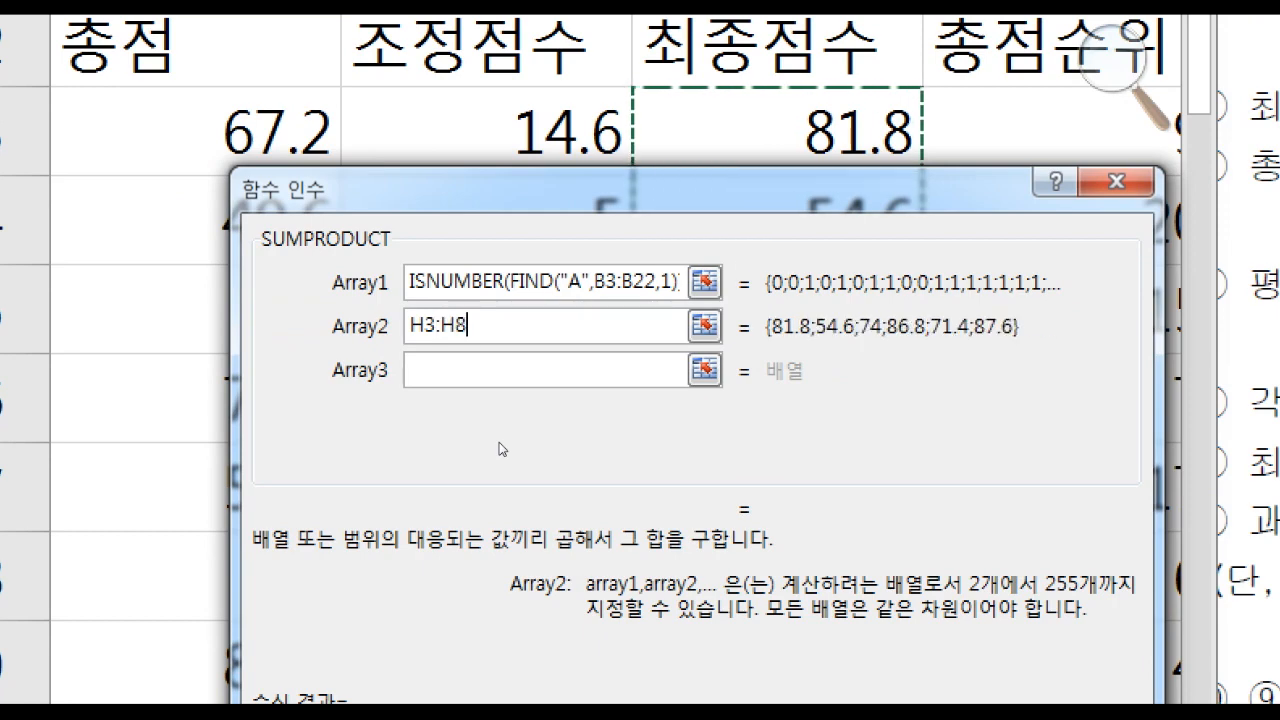
pyautogui.hotkey('shift', 'Down')
pyautogui.hotkey('shift', 'Down')
pyautogui.hotkey('shift', 'Down')
pyautogui.hotkey('shift', 'Down')
pyautogui.hotkey('shift', 'Down')
pyautogui.hotkey('shift', 'Down')
pyautogui.hotkey('shift', 'Down')
pyautogui.hotkey('shift', 'Down')
pyautogui.hotkey('shift', 'Down')
pyautogui.hotkey('shift', 'Down')
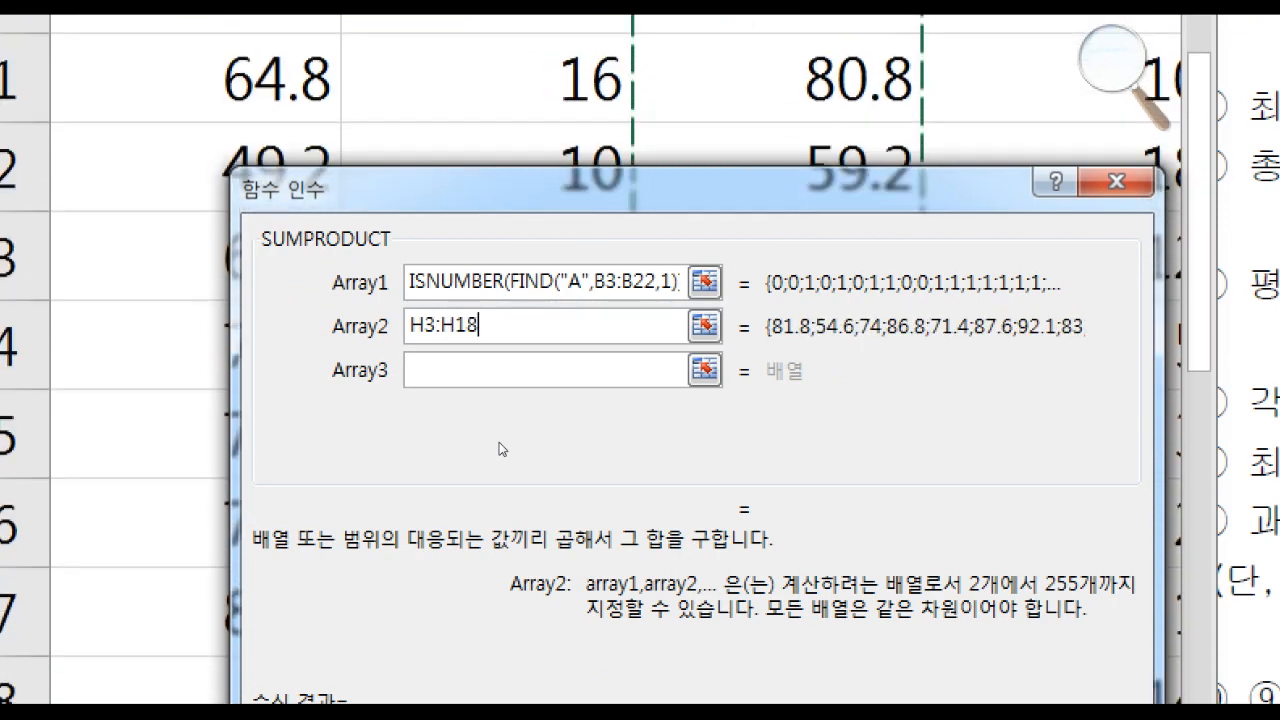
pyautogui.hotkey('shift', 'Down')
pyautogui.hotkey('shift', 'Down')
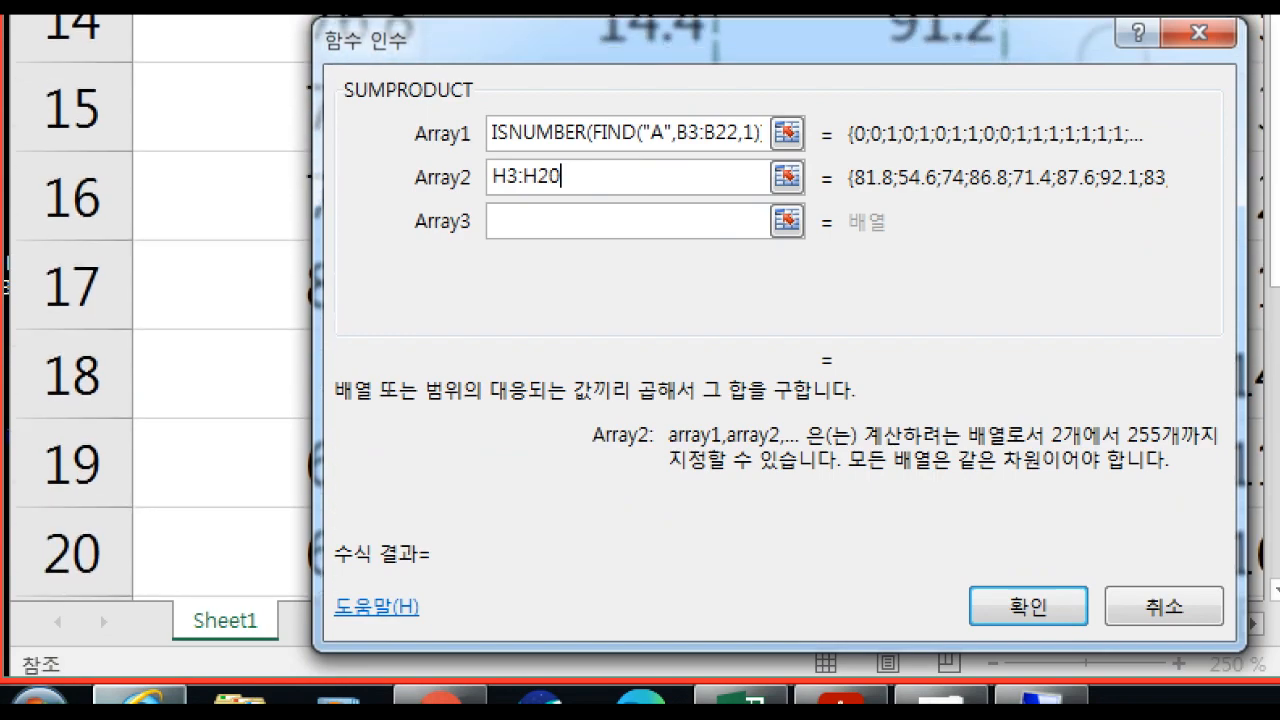
pyautogui.hotkey('shift', 'Down')
pyautogui.hotkey('shift', 'Down')
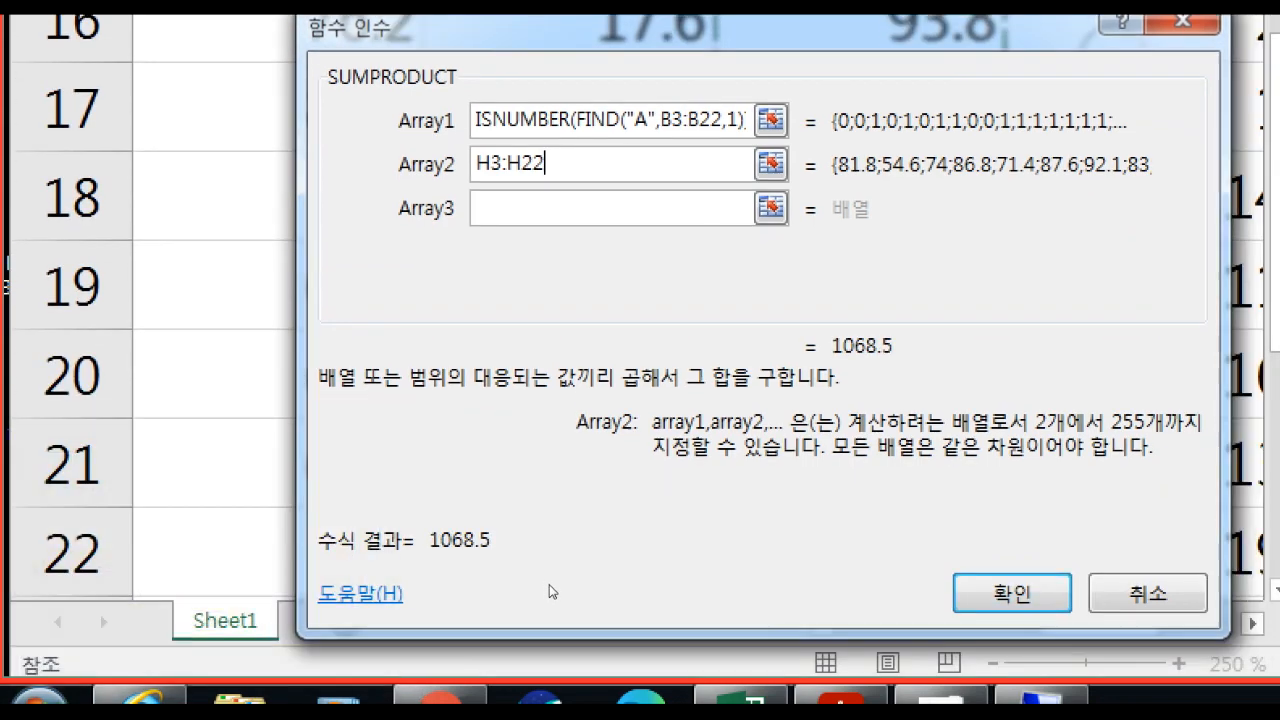
# Check the rounding condition in the PDF task and insert ROUND( directly before SUMPRODUCT in H25's formula
pyautogui.moveTo(549, 584); pyautogui.dragTo(444, 487)
pyautogui.scroll(-1, 637, 660)
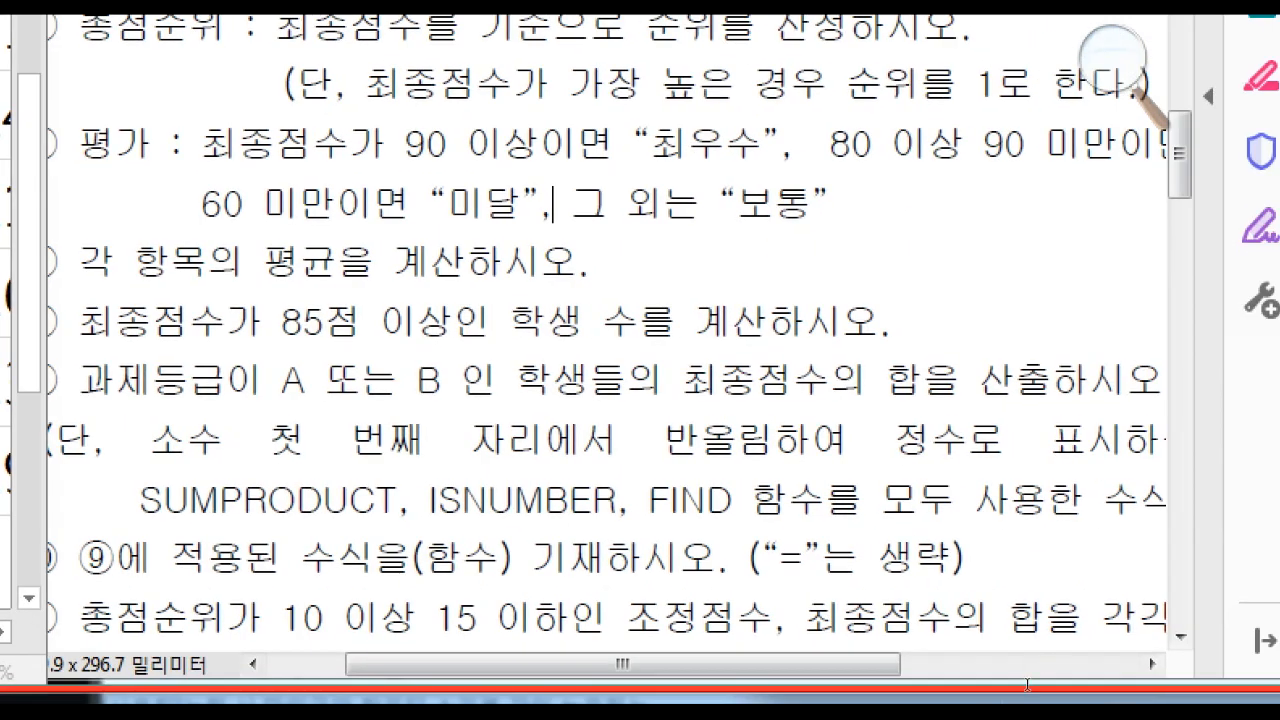
pyautogui.moveTo(1018, 700); pyautogui.dragTo(925, 700)
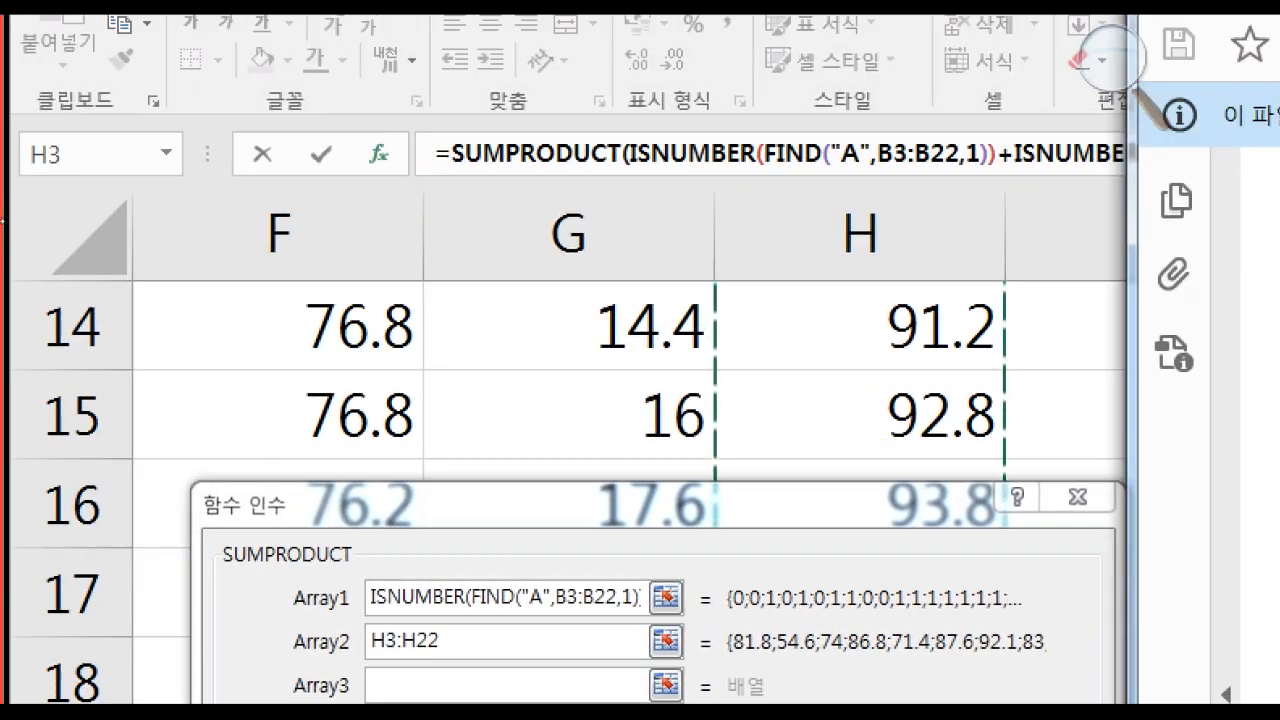
pyautogui.click(227, 155)
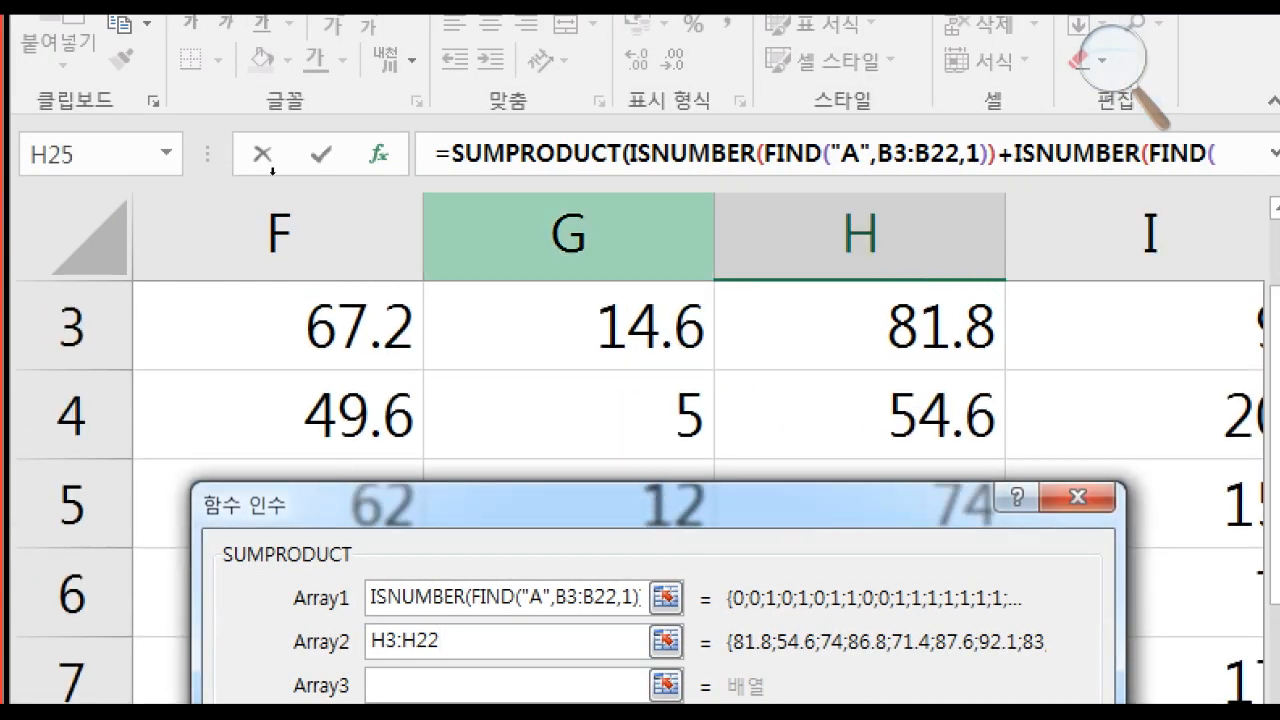
pyautogui.click(227, 157)
pyautogui.write('R')
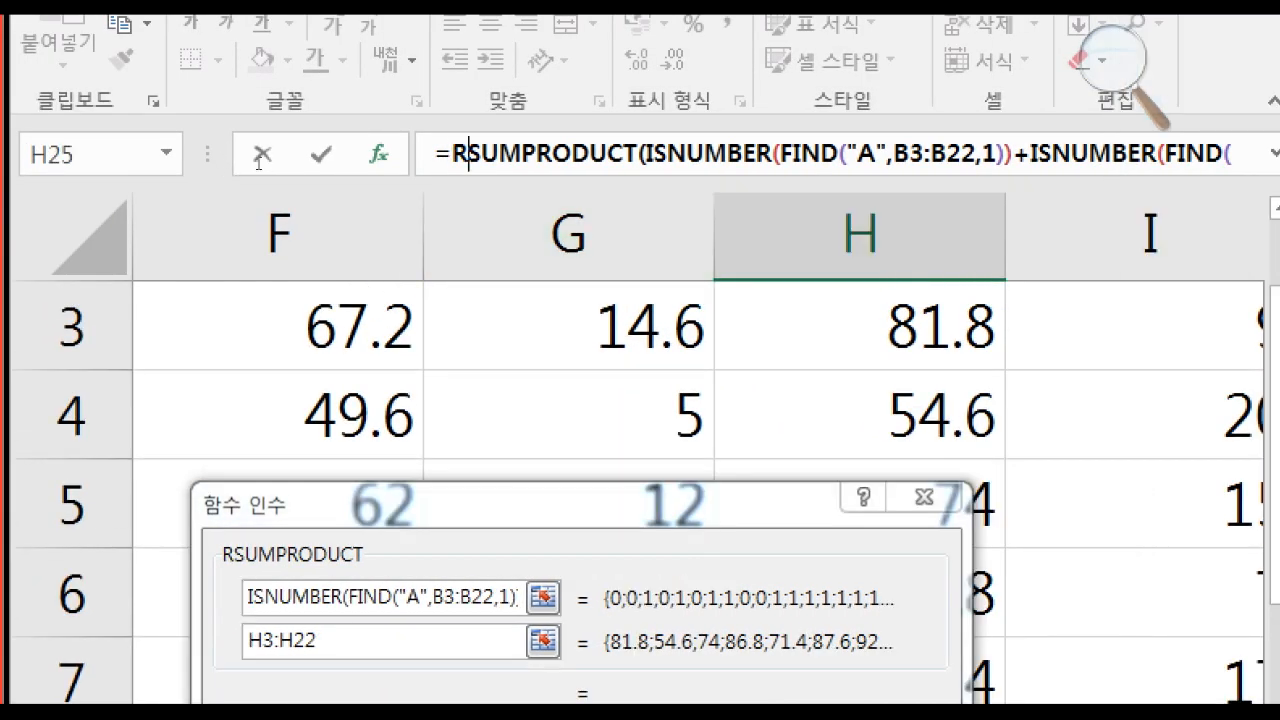
pyautogui.write('OUND')
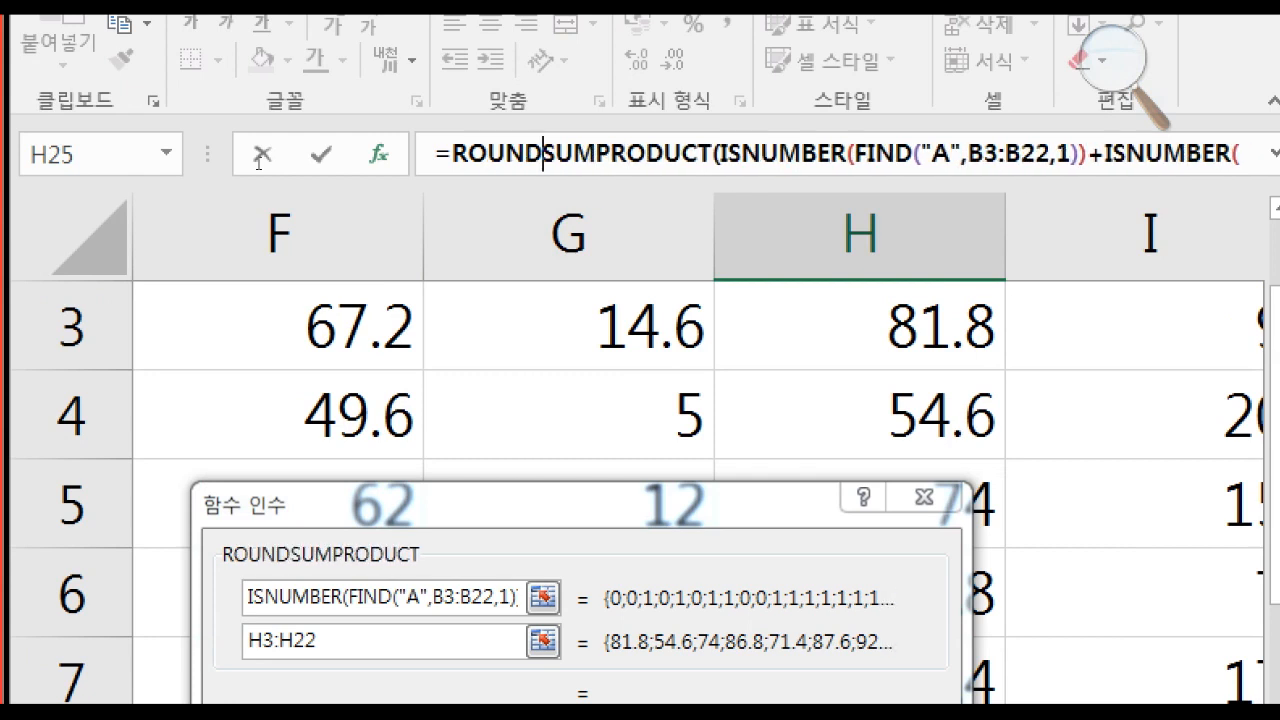
pyautogui.write('(')
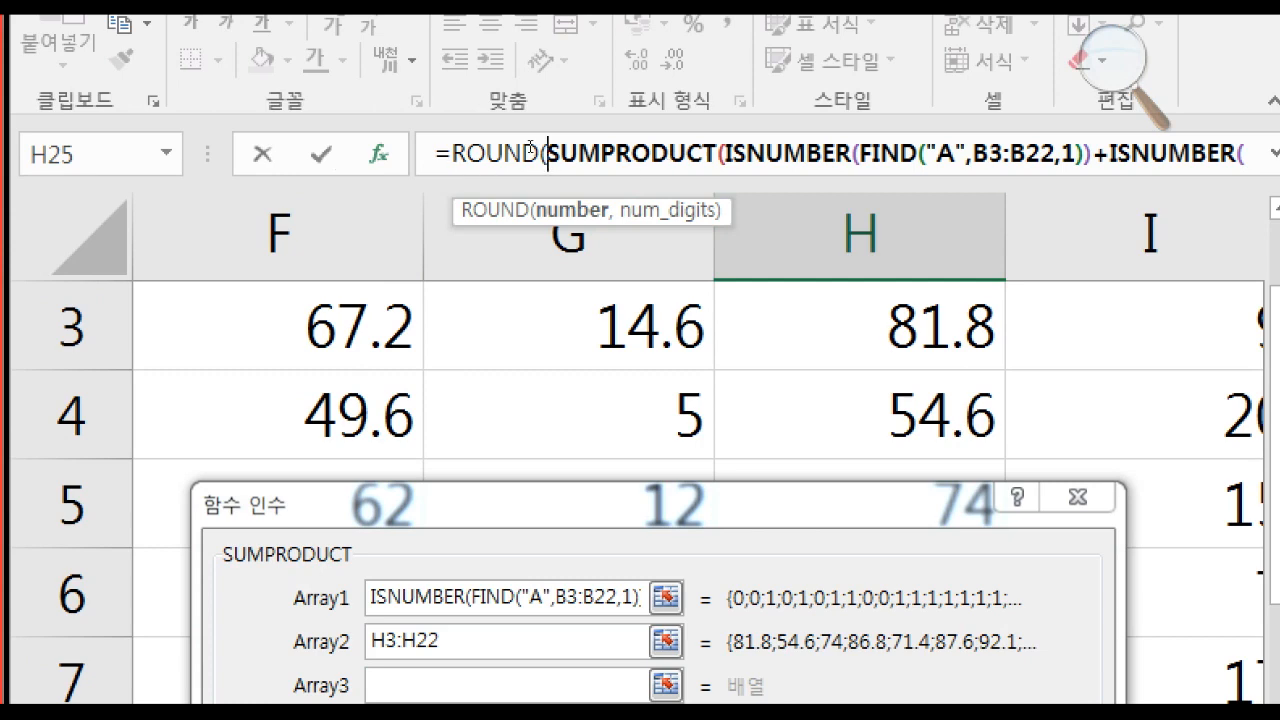
# Set ROUND's Num_digits argument to 0 and enter the completed formula in H25
pyautogui.press('End')
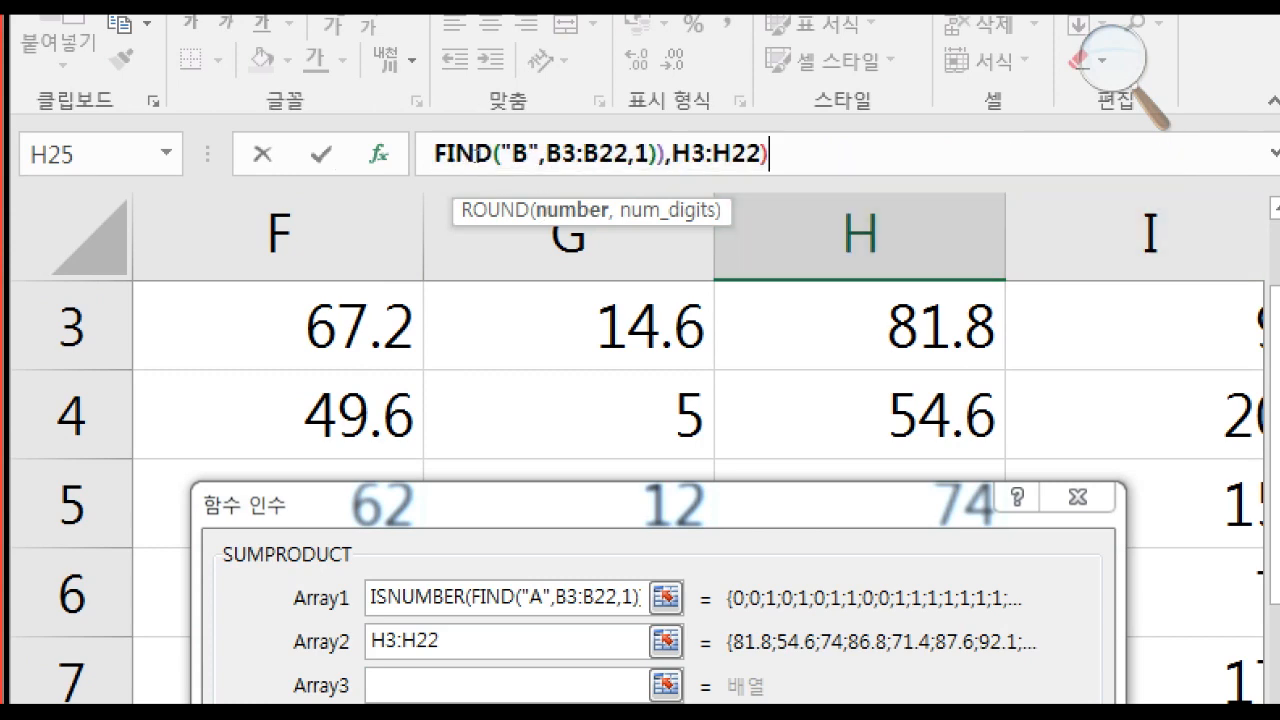
pyautogui.click(480, 640)
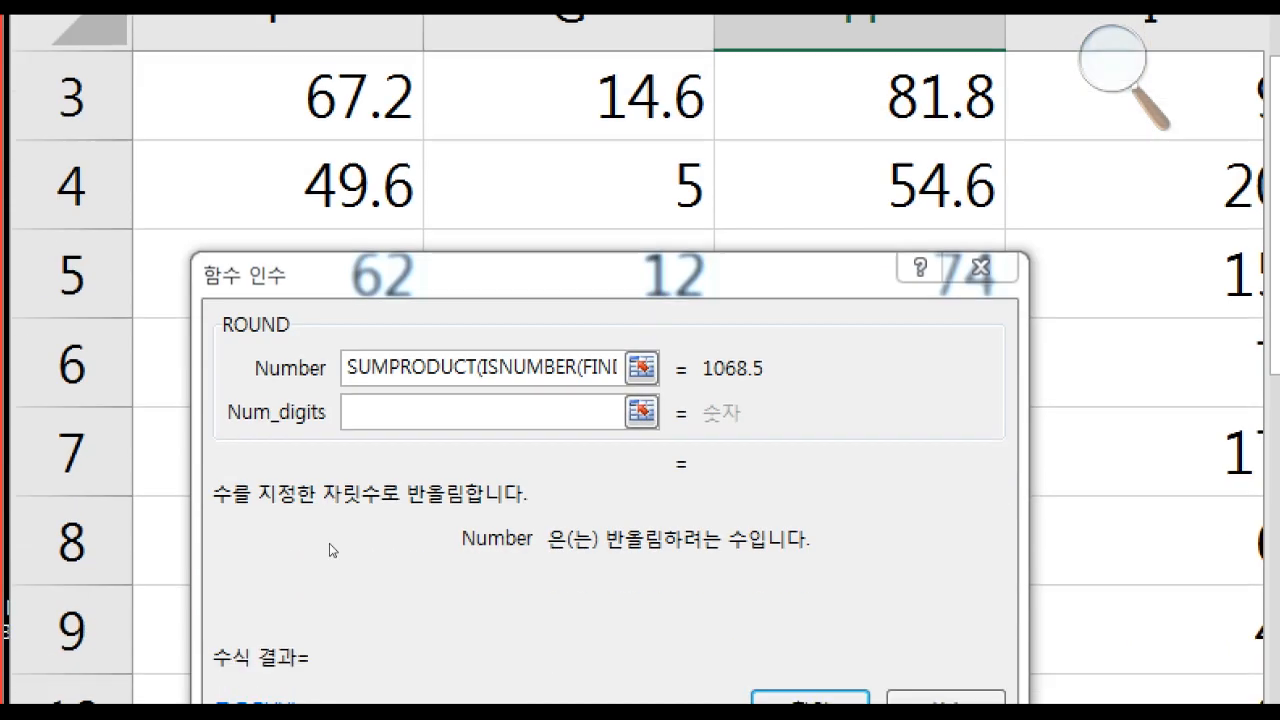
pyautogui.click(231, 402)
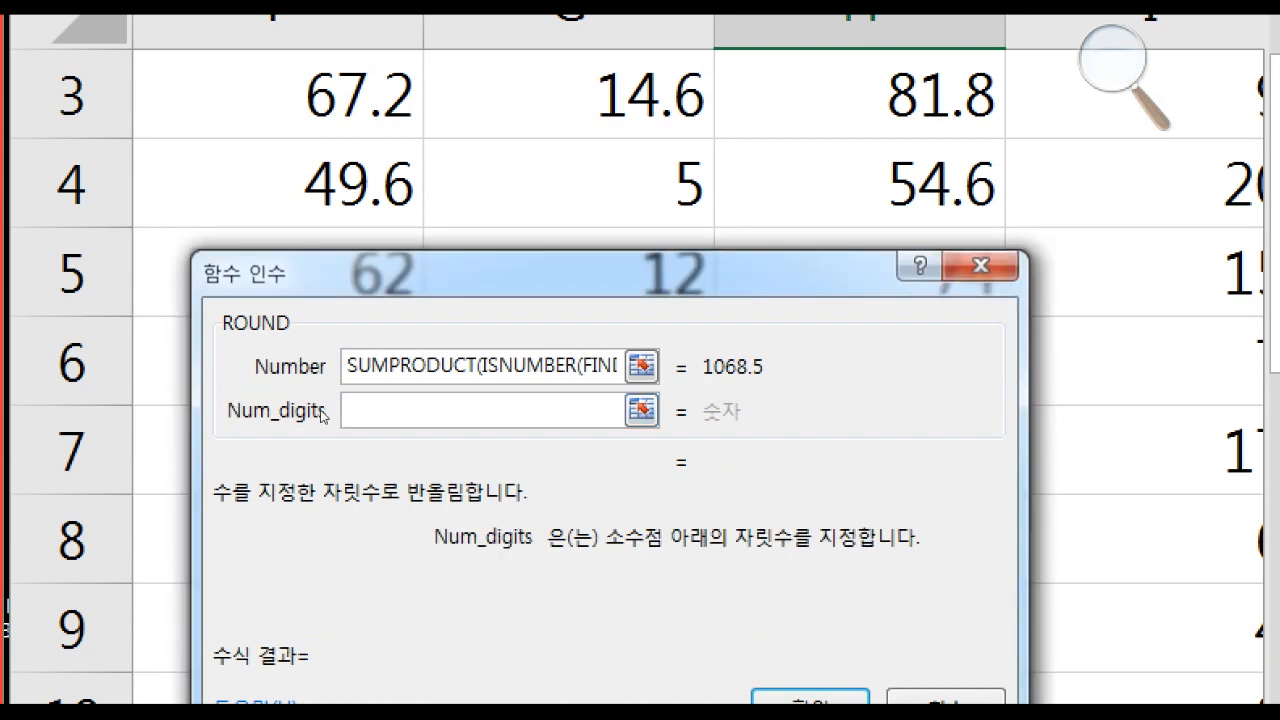
pyautogui.write('0')
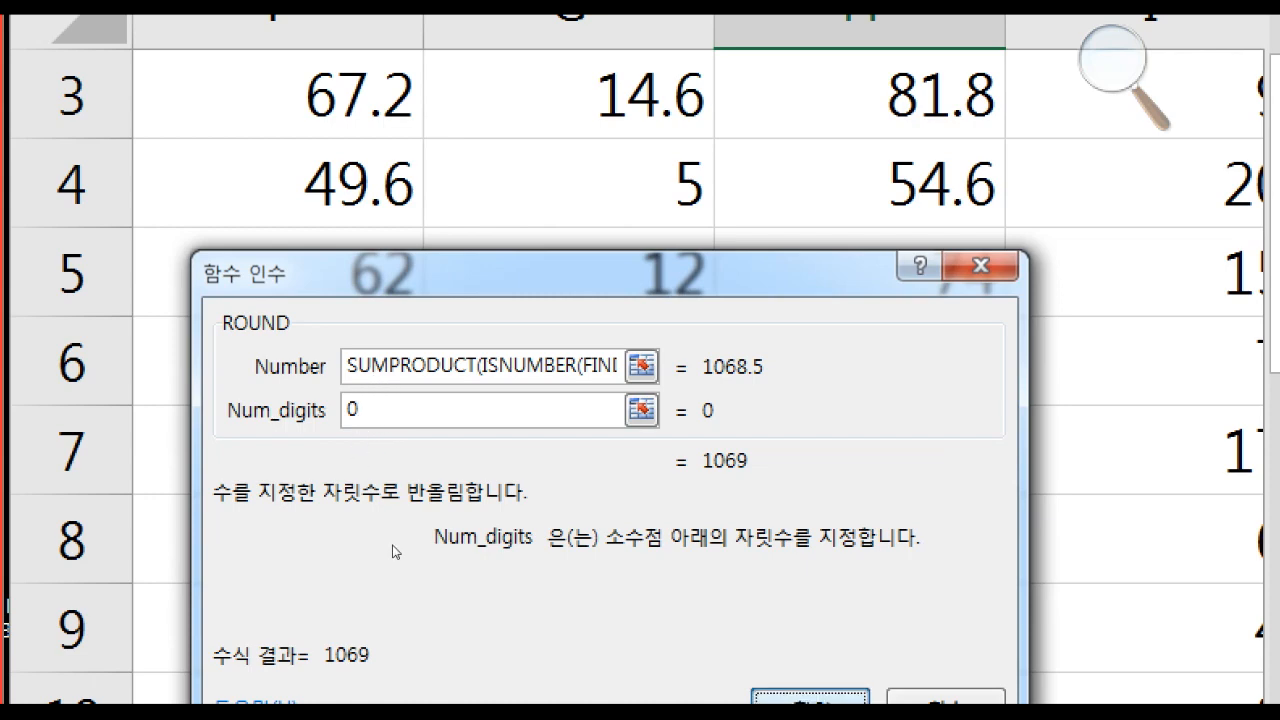
pyautogui.press('Return')
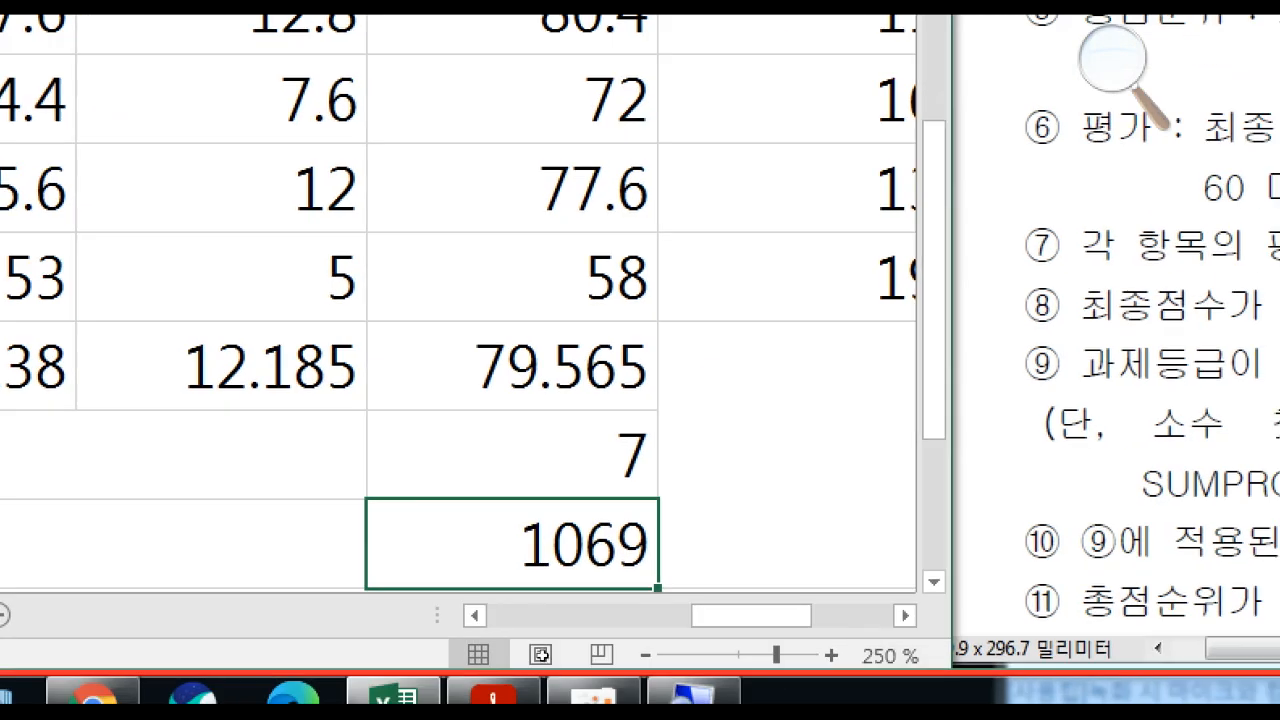
# Examine the PDF's table layout around rows 25 to 29 and the conditions for the item 10 formula text
pyautogui.click(935, 581)
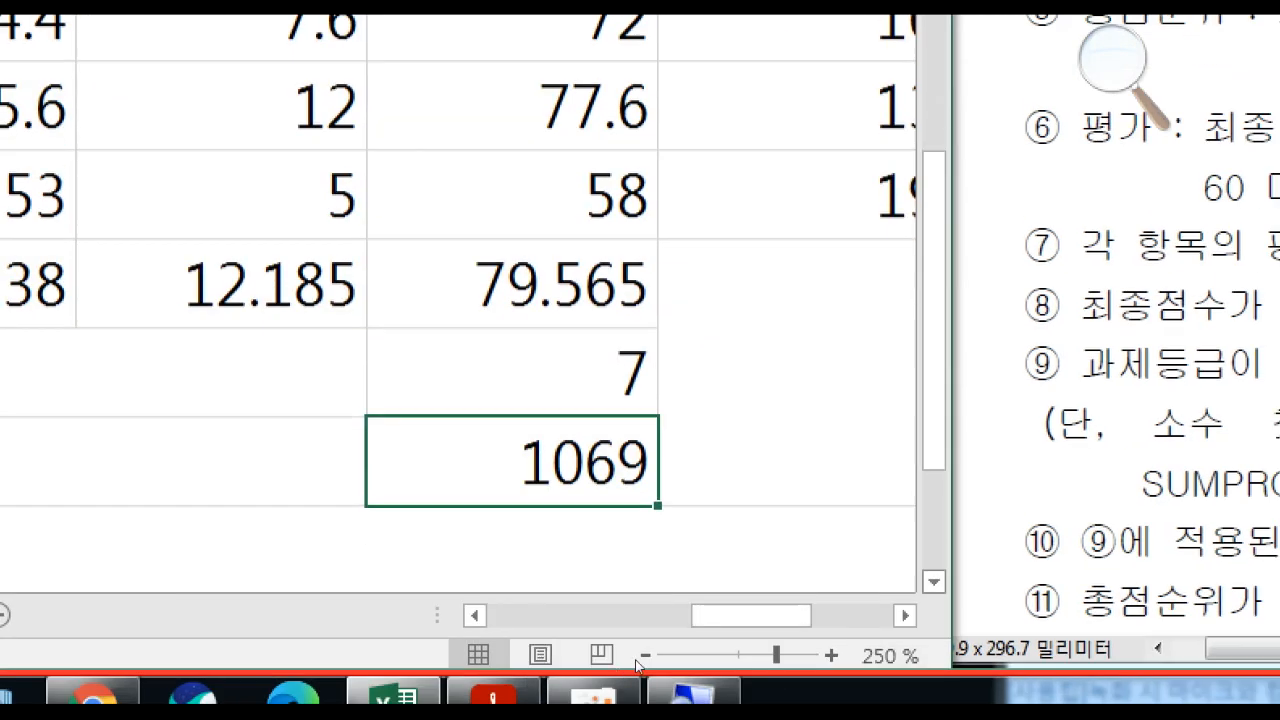
pyautogui.click(935, 581)
pyautogui.moveTo(750, 615); pyautogui.dragTo(548, 615)
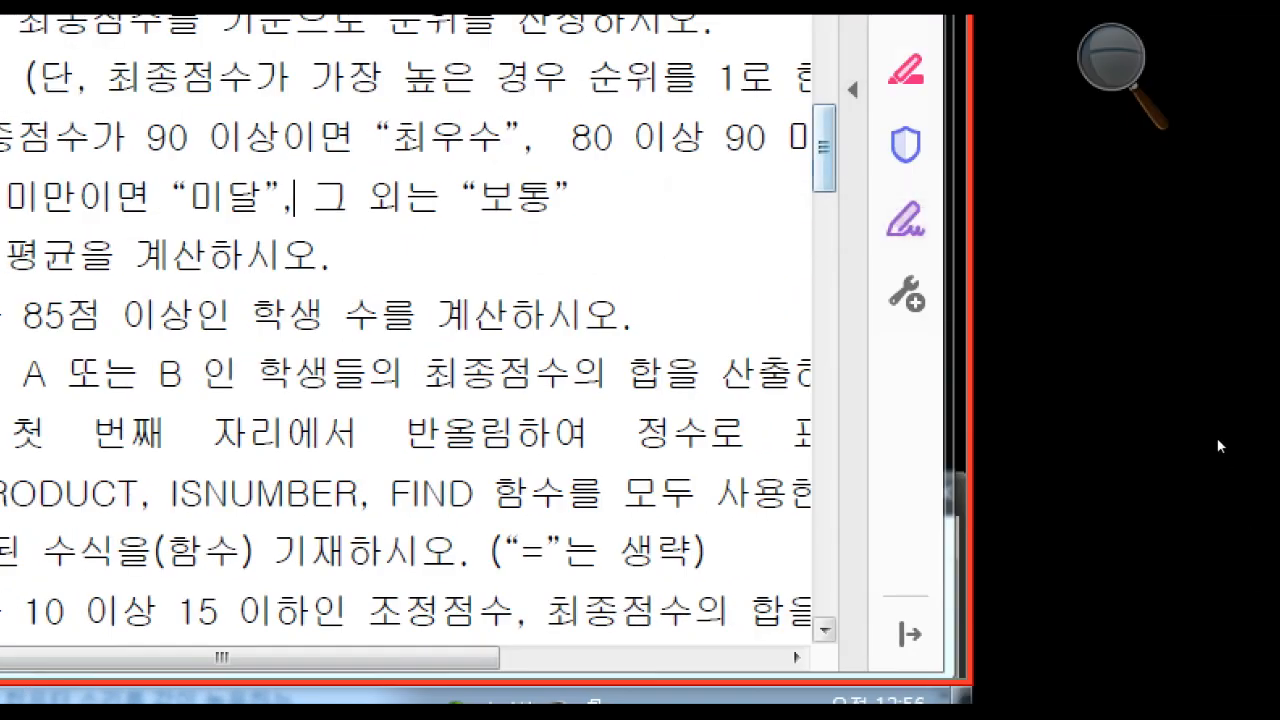
pyautogui.moveTo(1129, 141); pyautogui.dragTo(1129, 96)
pyautogui.moveTo(1215, 413); pyautogui.dragTo(1215, 399)
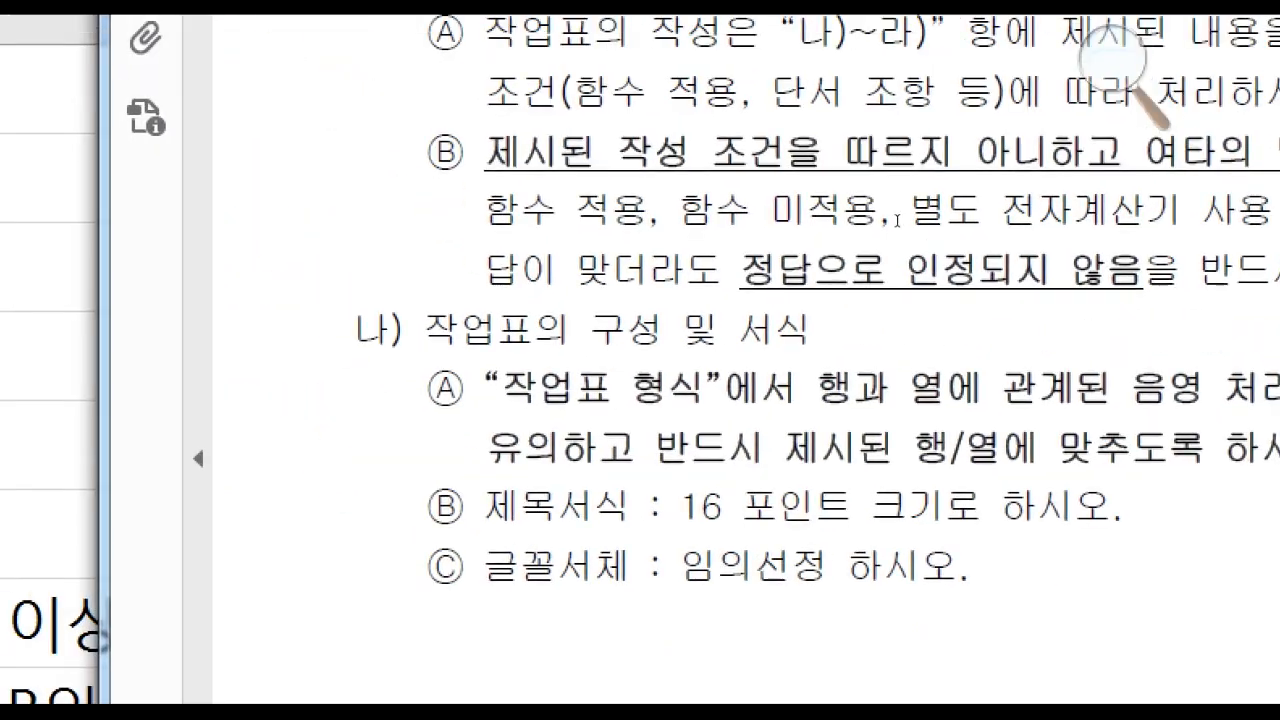
pyautogui.scroll(3, 1010, 271)
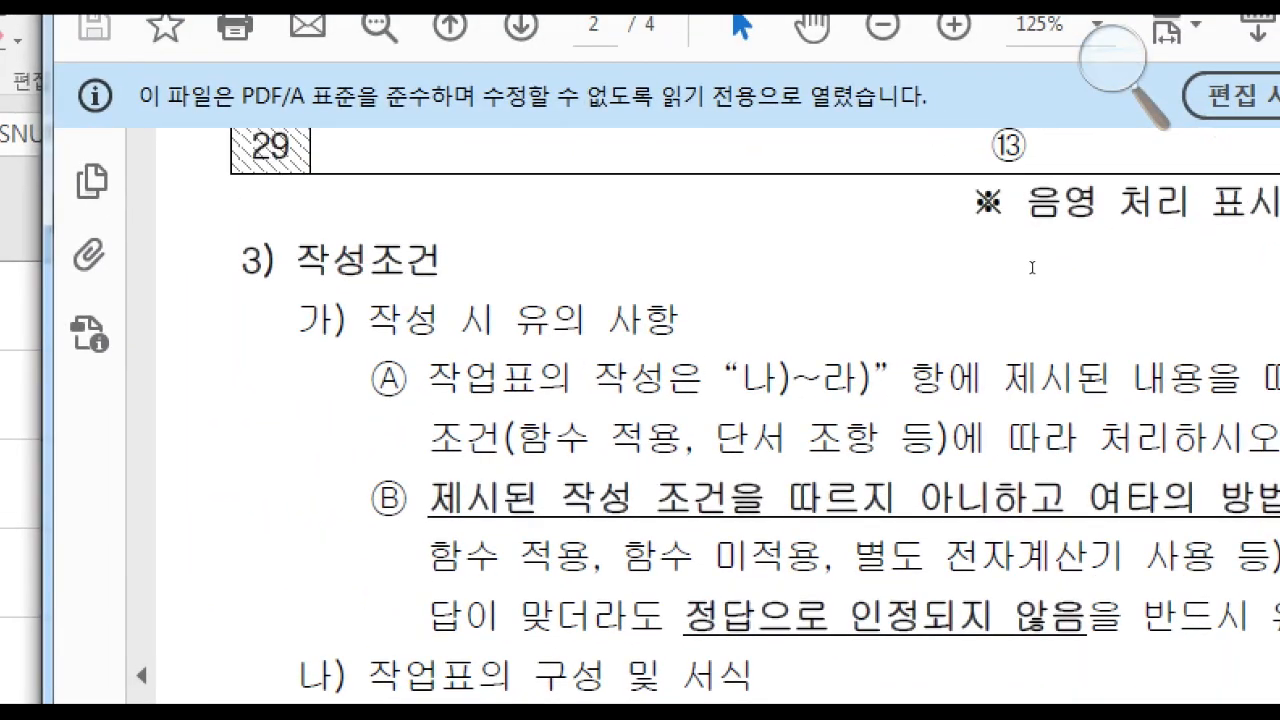
pyautogui.scroll(2, 1033, 267)
pyautogui.scroll(2, 1033, 267)
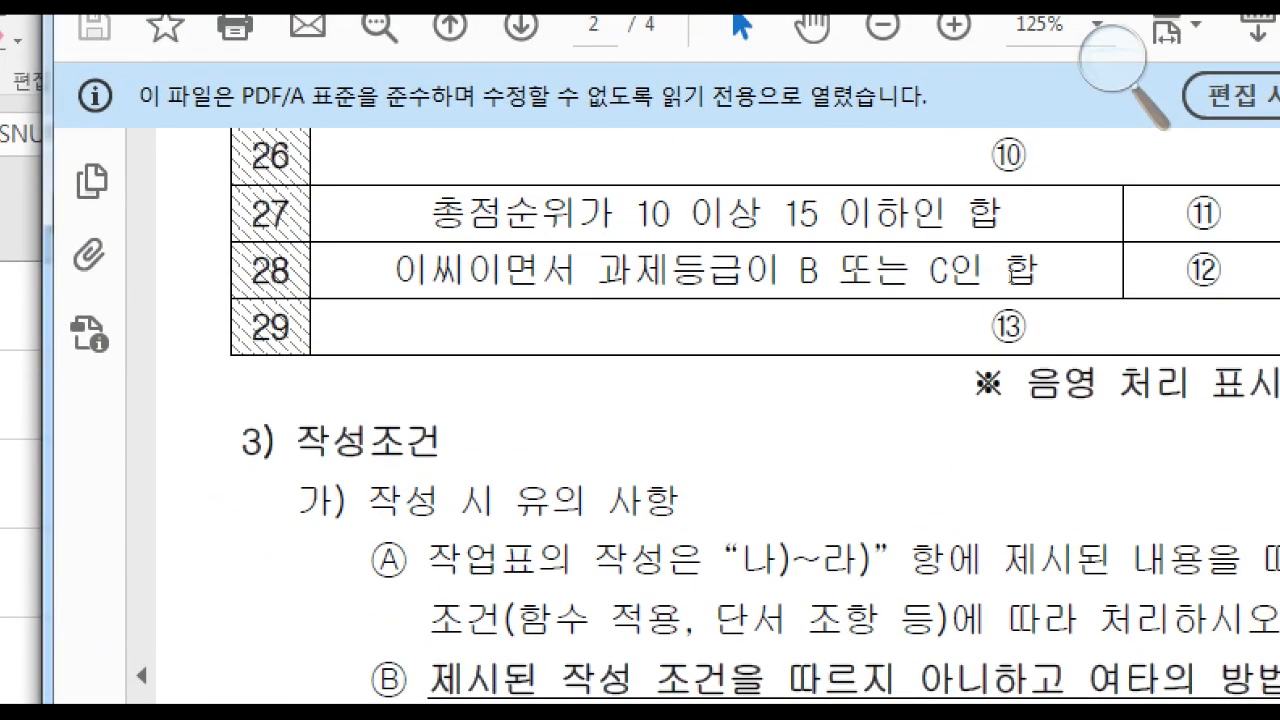
pyautogui.scroll(3, 1033, 267)
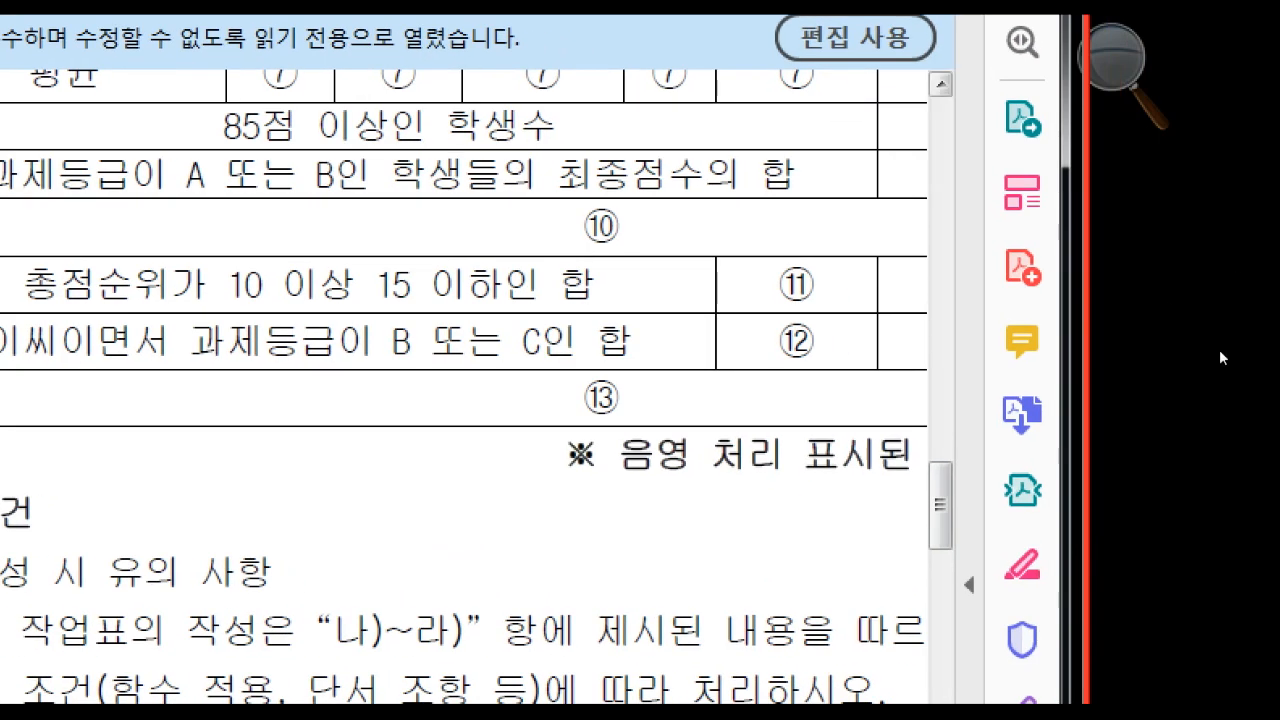
pyautogui.moveTo(1215, 364); pyautogui.dragTo(1213, 464)
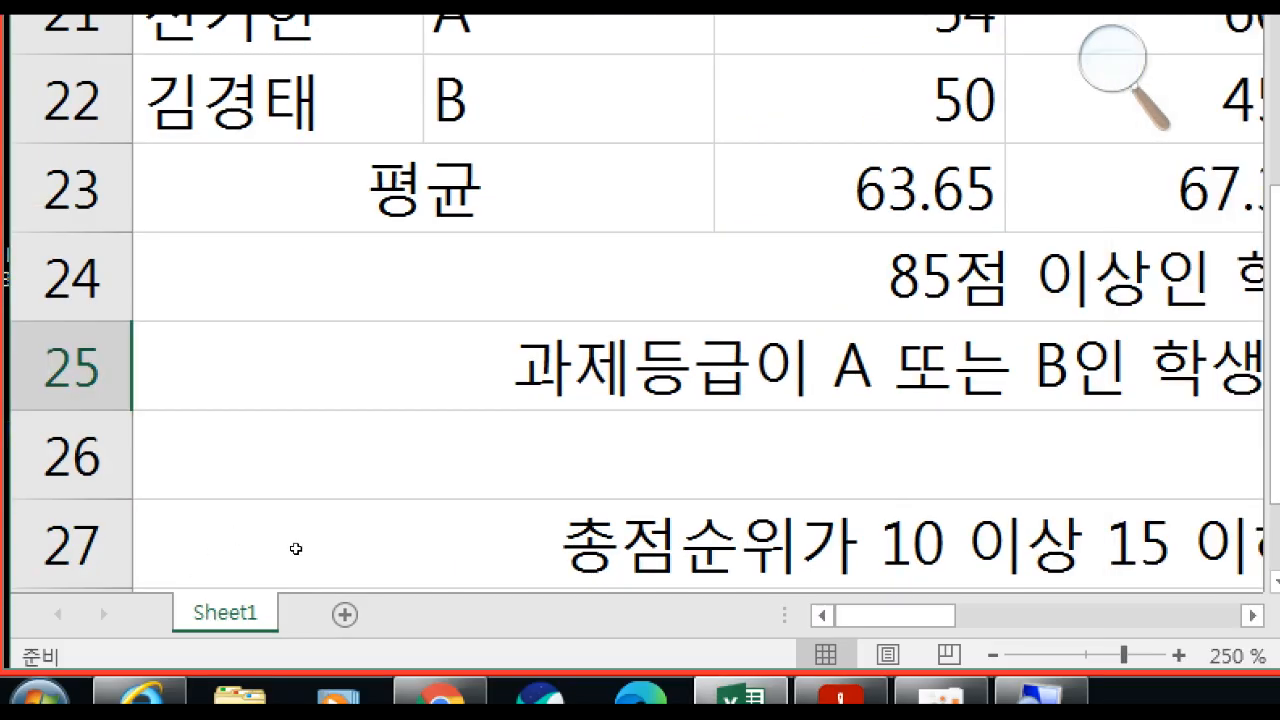
# Inspect the ROUND and SUMPRODUCT formula held in cell H25, above the empty merged row 26
pyautogui.press('Down')
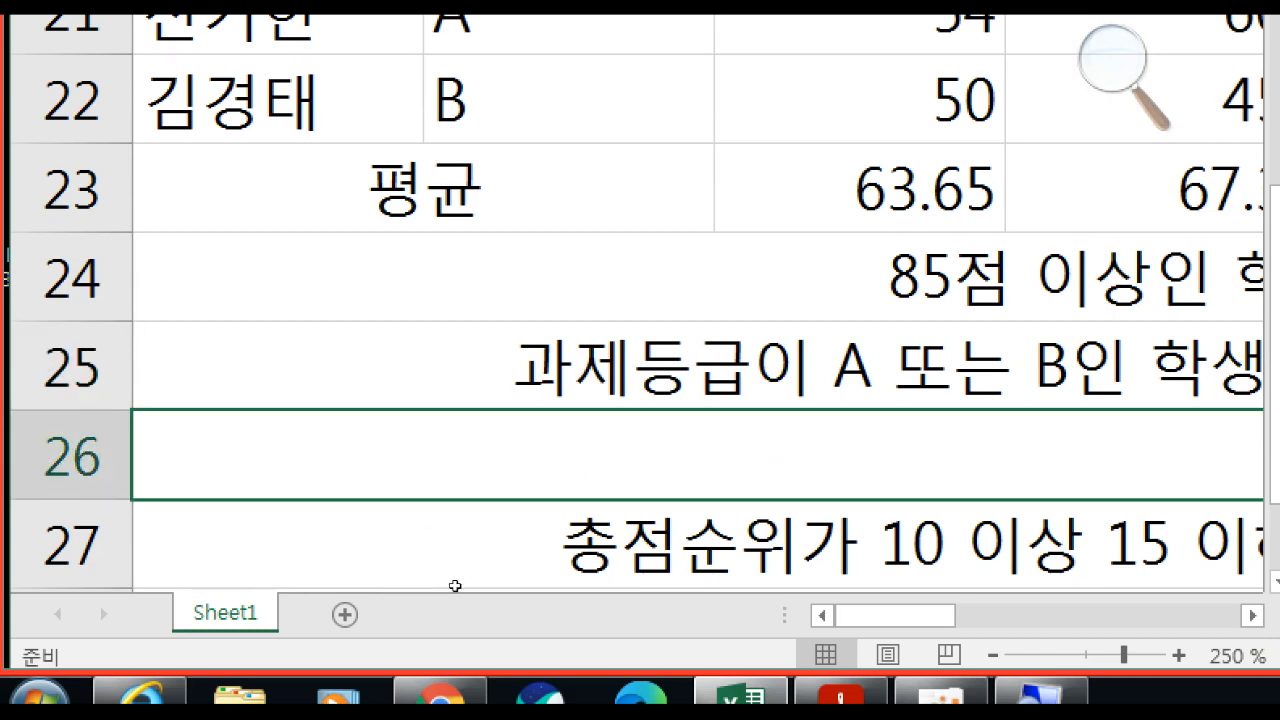
pyautogui.press('Right')
pyautogui.press('Up')
pyautogui.press('Left')
pyautogui.press('Left')
pyautogui.press('Left')
pyautogui.press('Right')
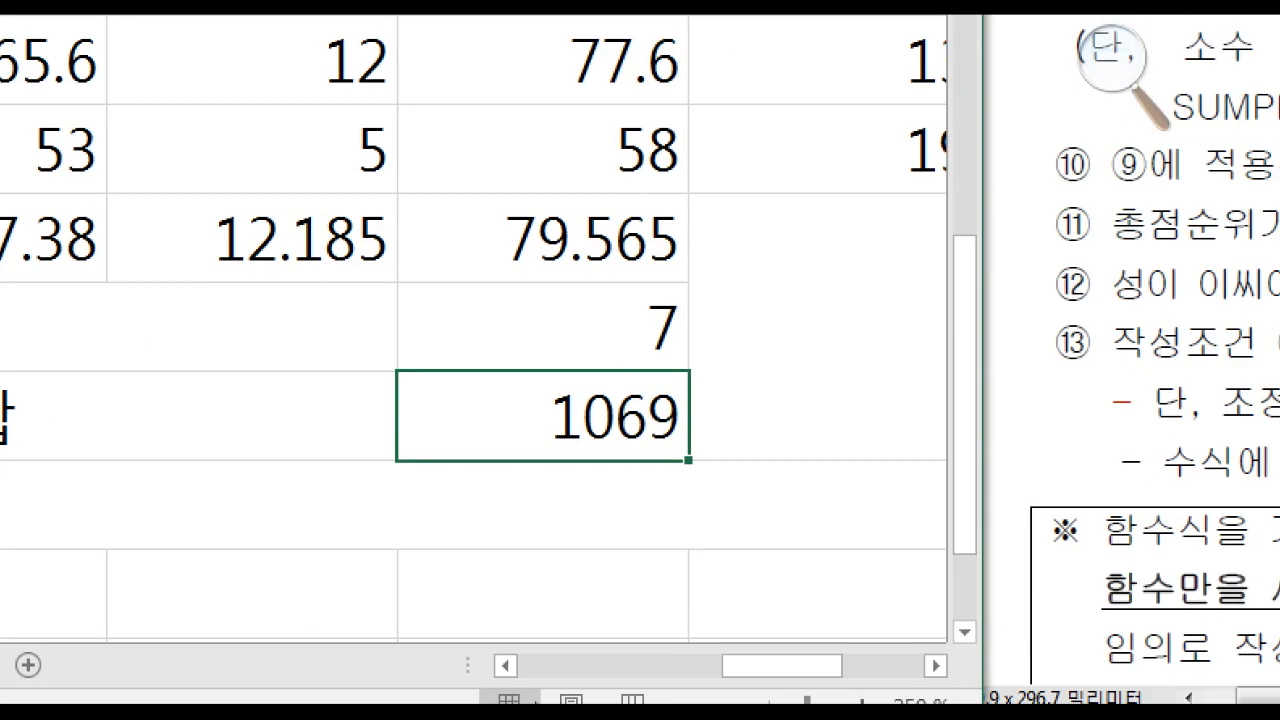
pyautogui.press('F2')
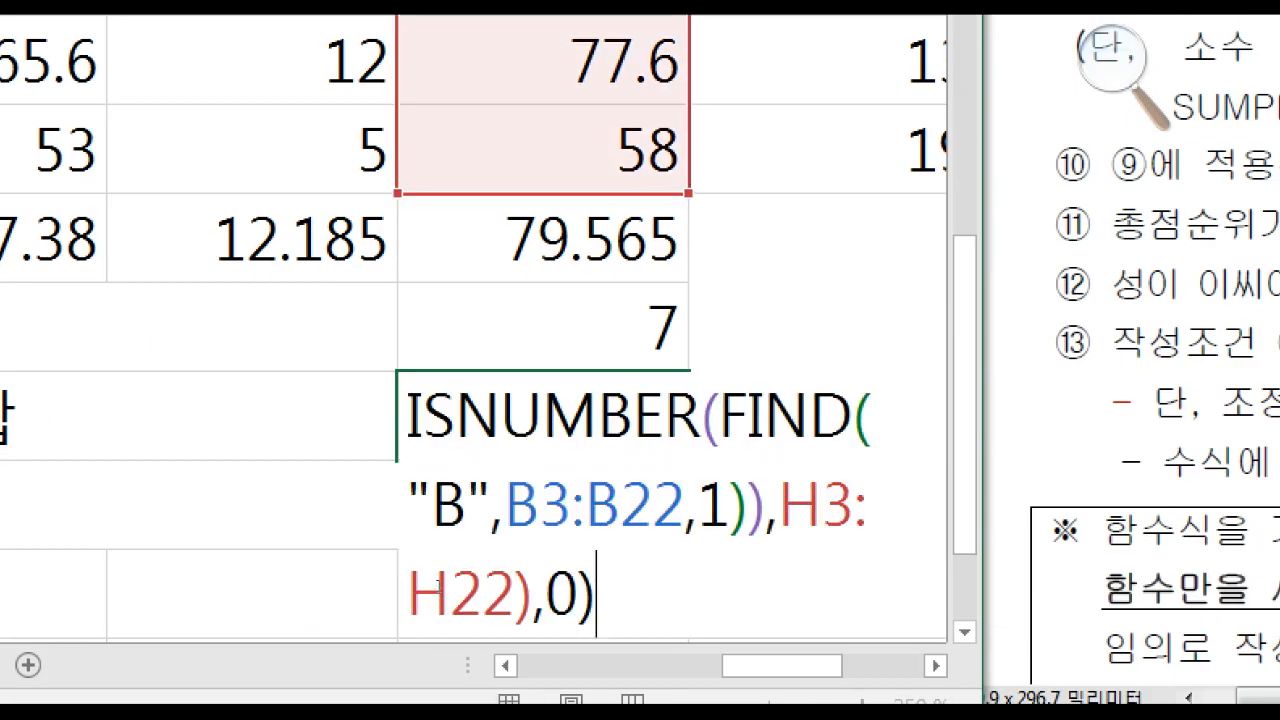
pyautogui.press('F2')
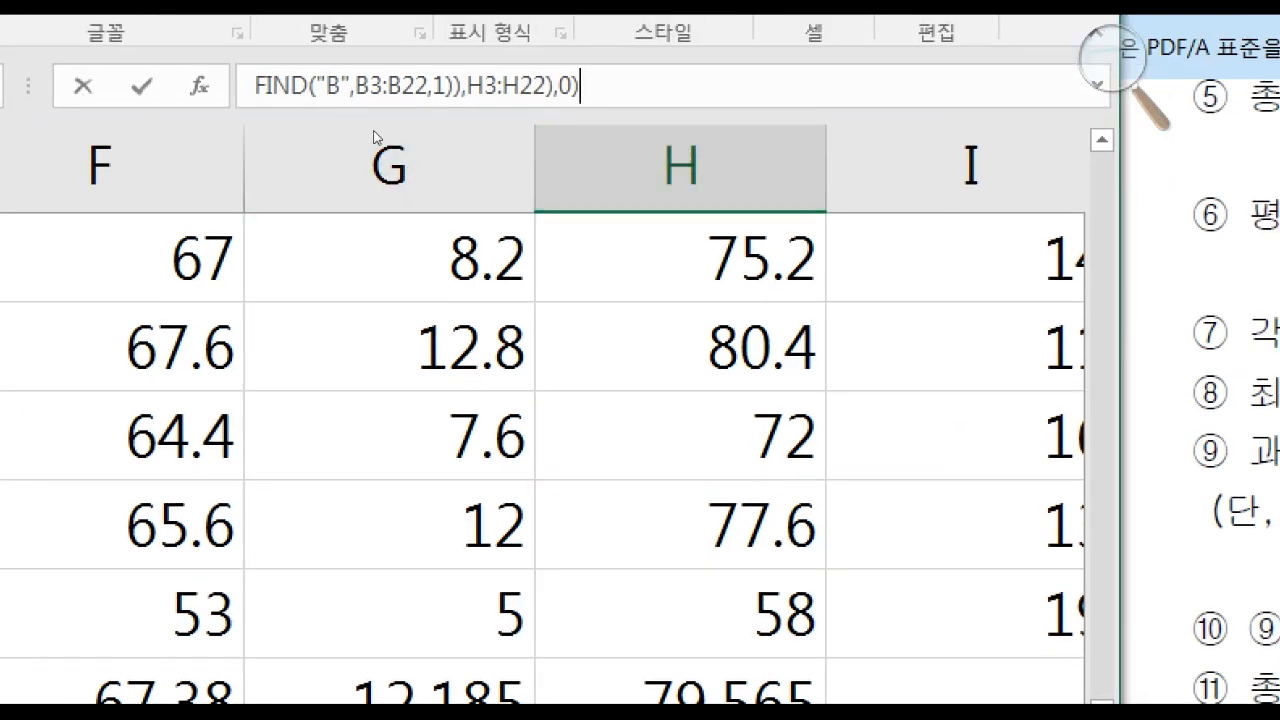
pyautogui.hotkey('ctrl', 'shift', 'Return')
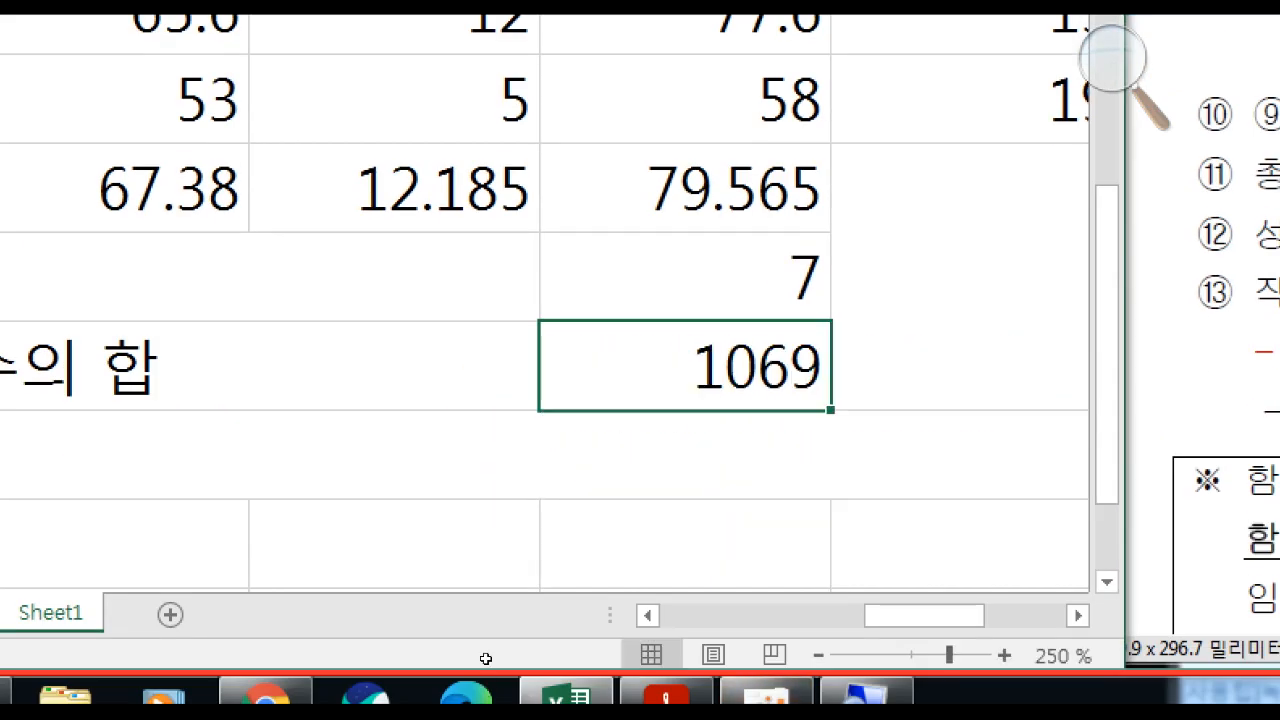
# Copy the entire formula text of cell H25 and leave the cell's contents as they are
pyautogui.press('F2')
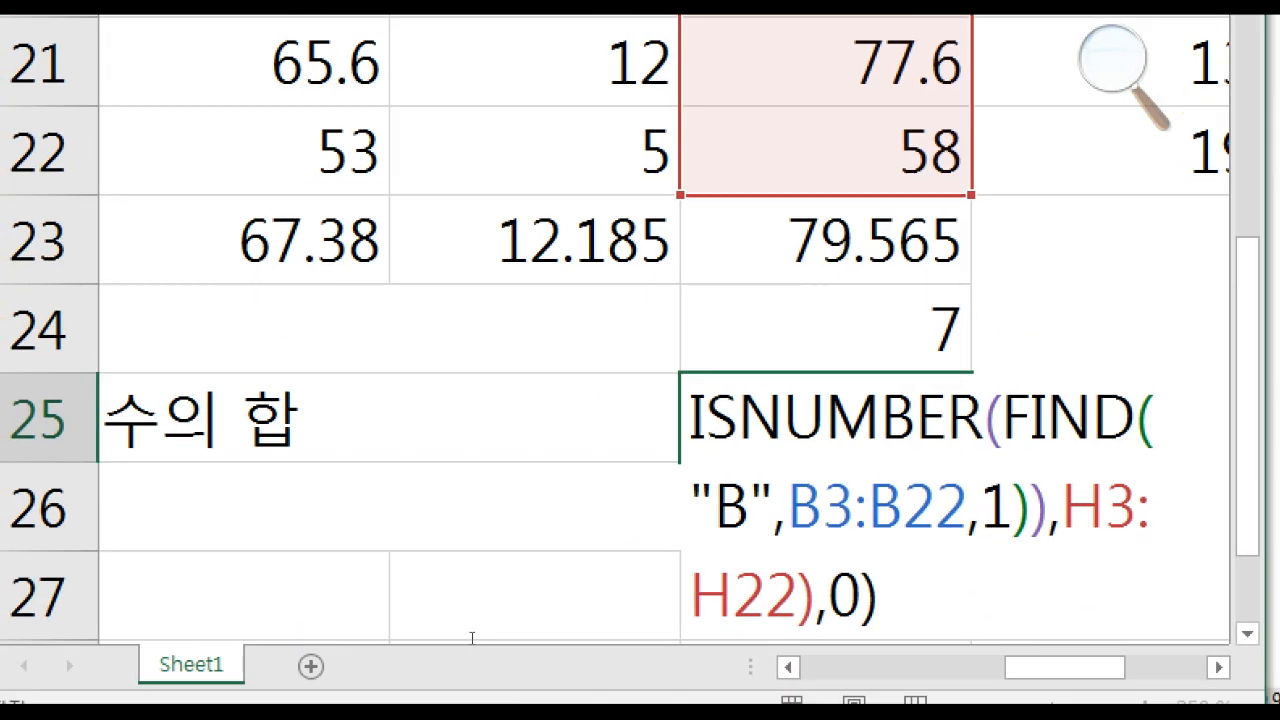
pyautogui.hotkey('ctrl', 'shift', 'Home')
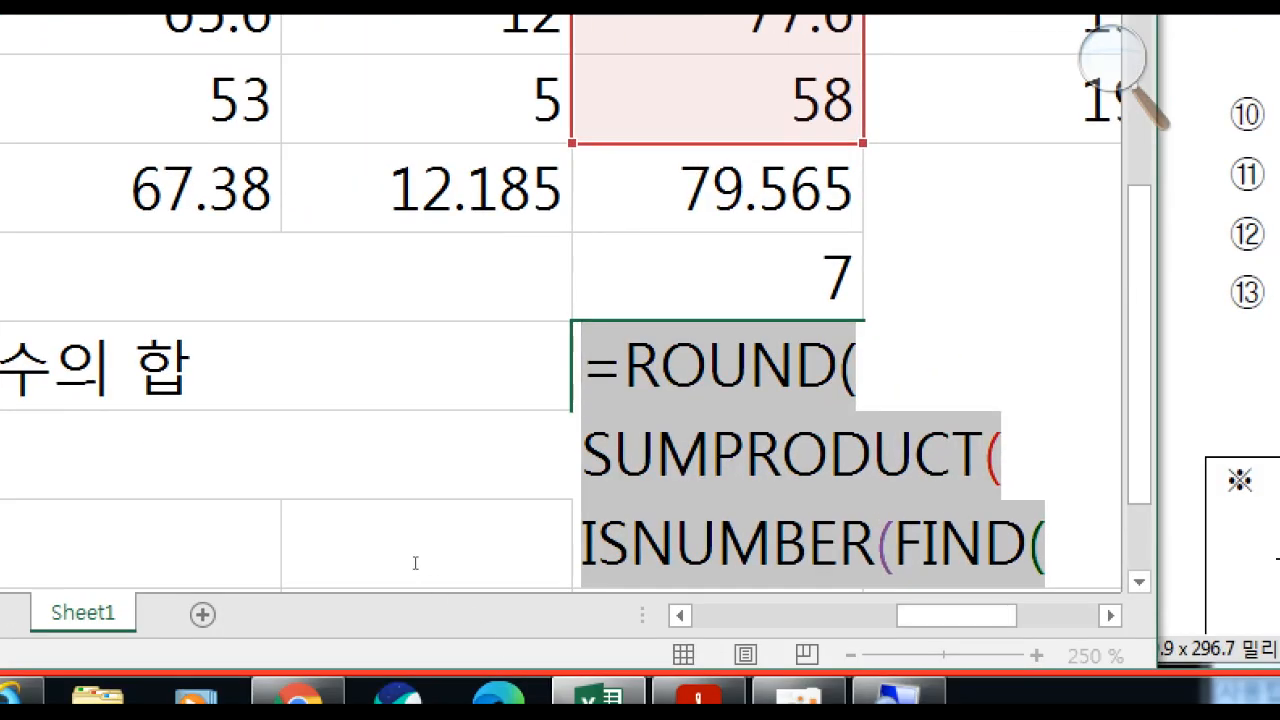
pyautogui.hotkey('shift', 'F10')
pyautogui.press('Down')
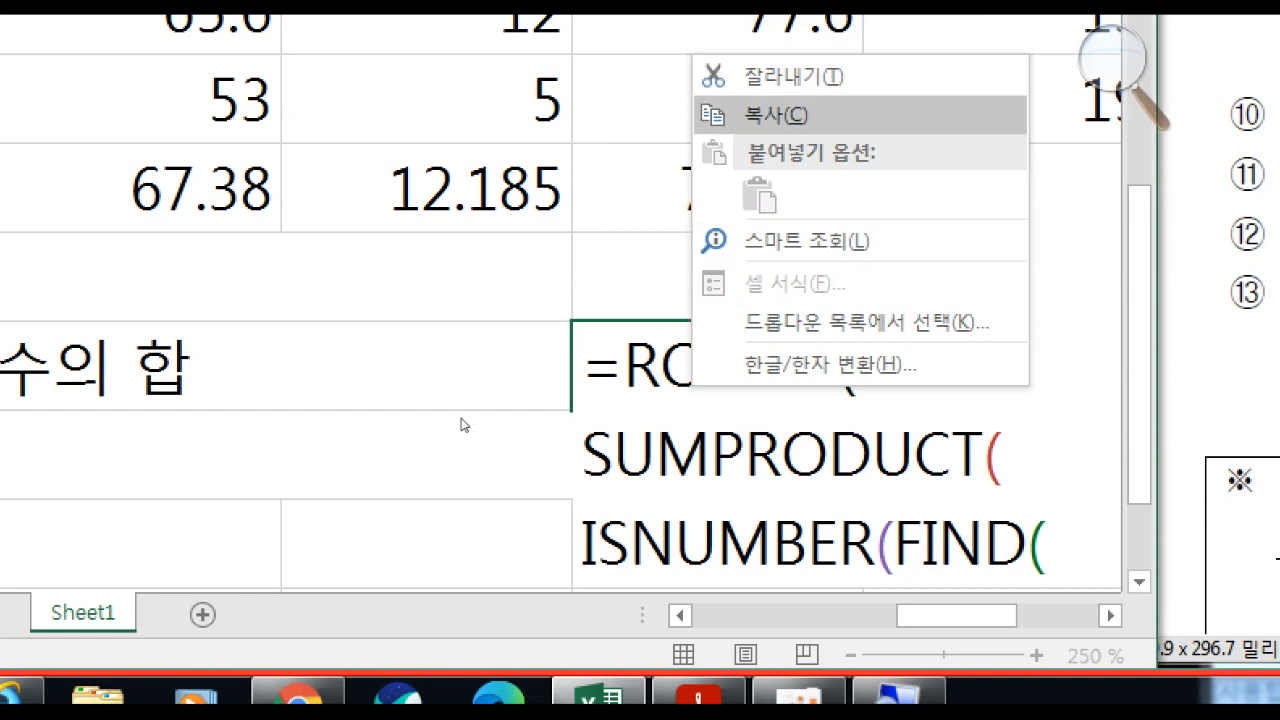
pyautogui.press('Return')
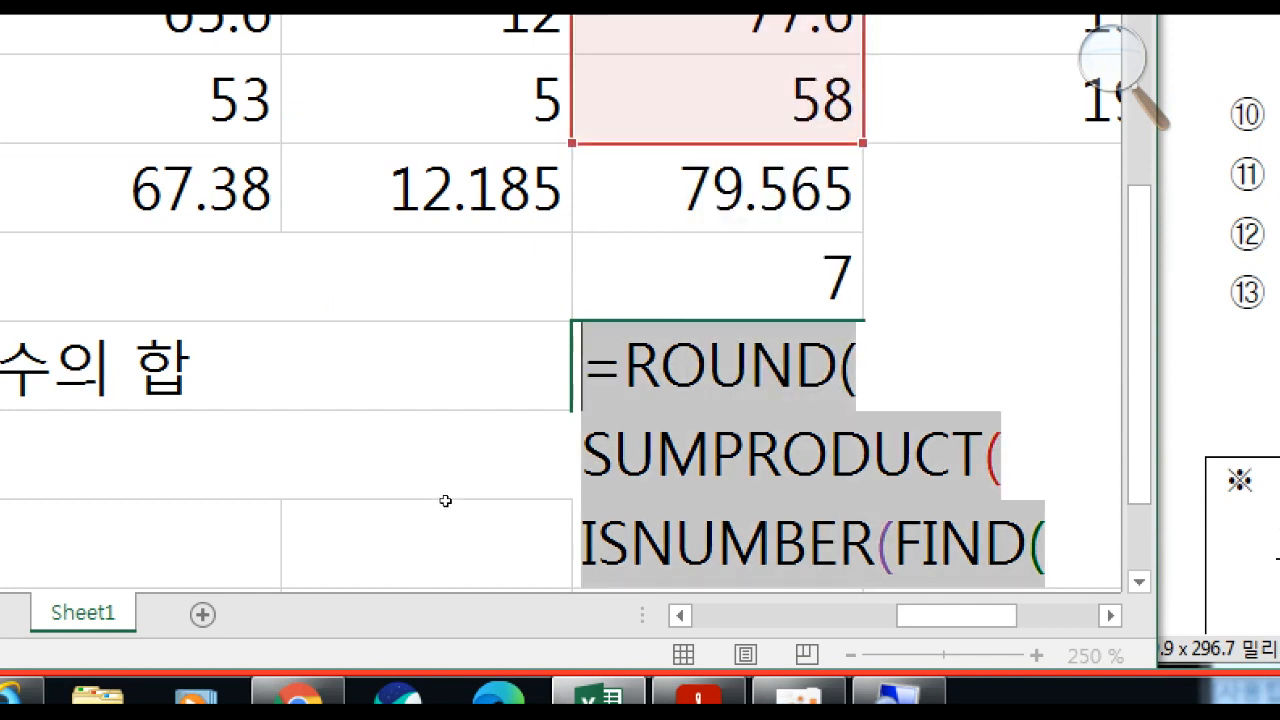
pyautogui.press('Escape')
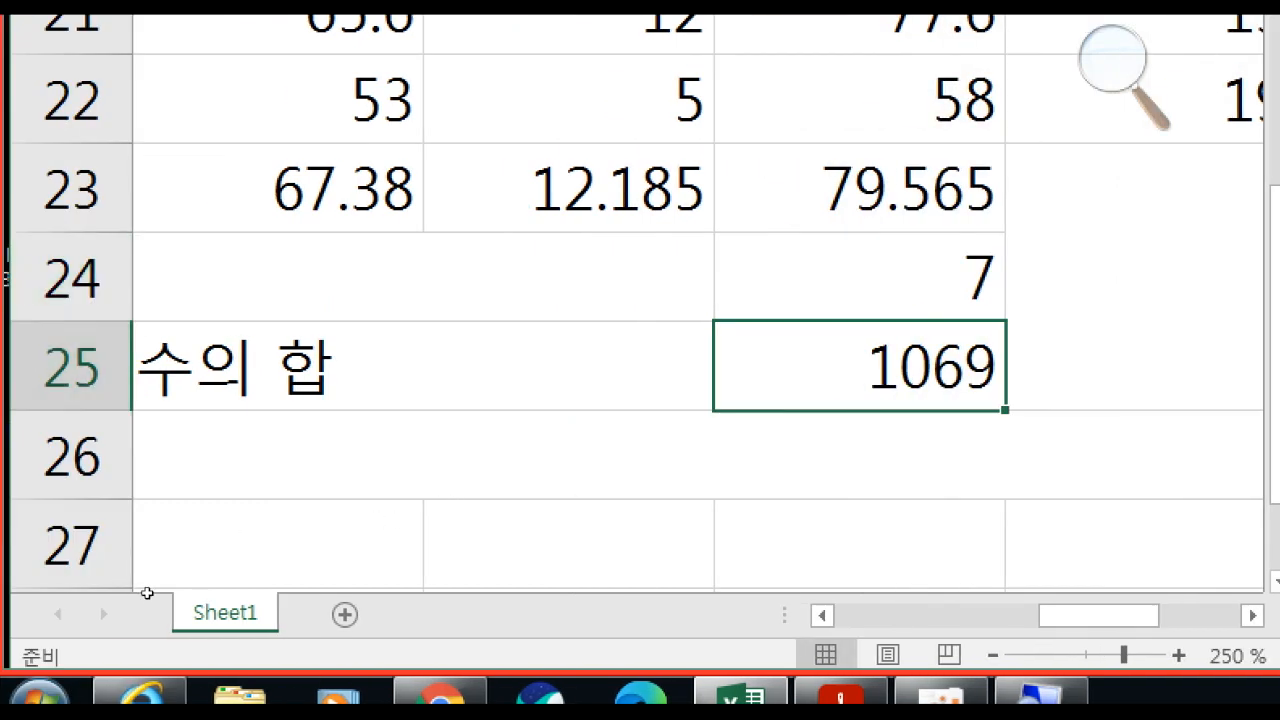
# Paste the copied ROUND and SUMPRODUCT formula as text into merged row 26, prefixed with an apostrophe
pyautogui.click(172, 456)
pyautogui.hscroll(-5, 172, 594)
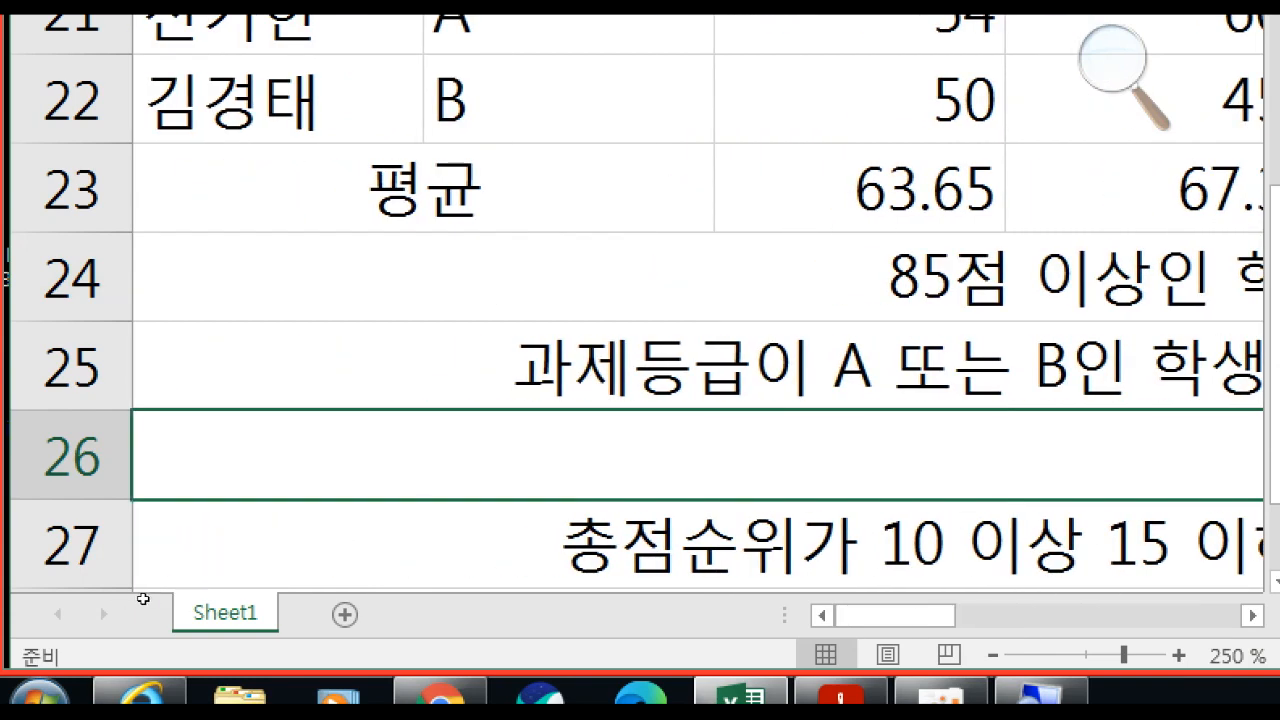
pyautogui.press('F2')
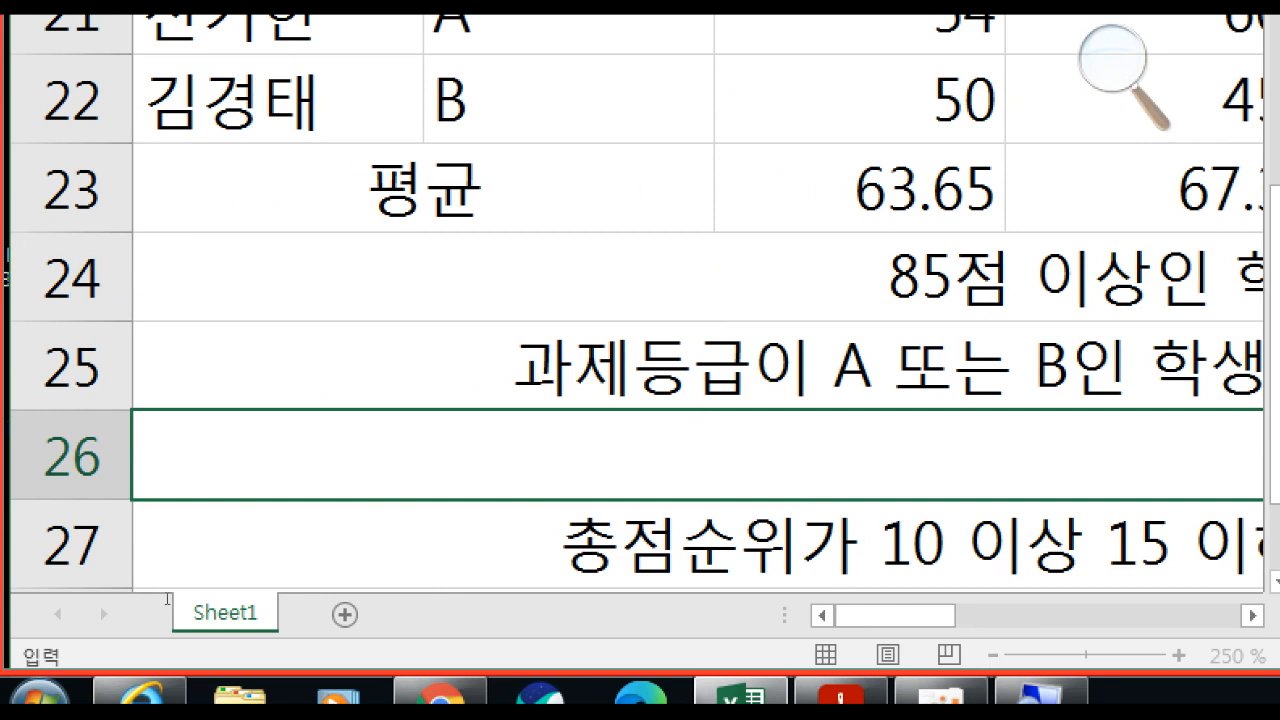
pyautogui.write("'")
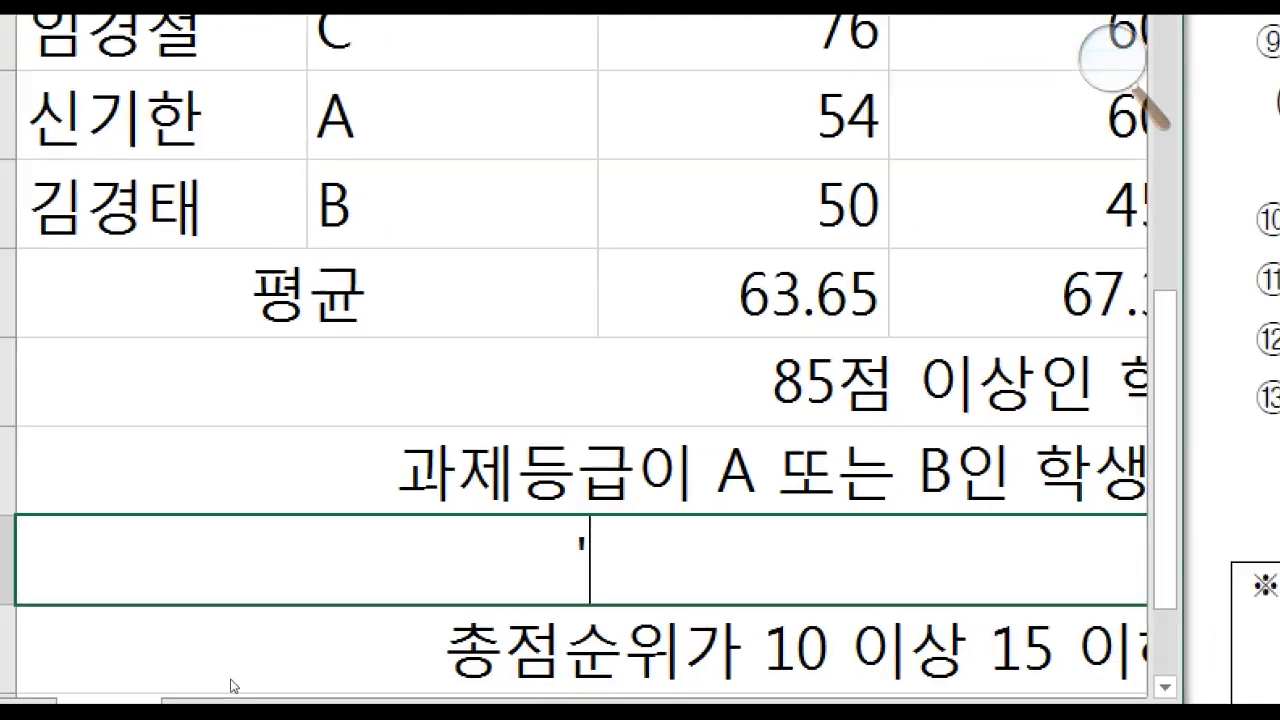
pyautogui.hotkey('ctrl', 'v')
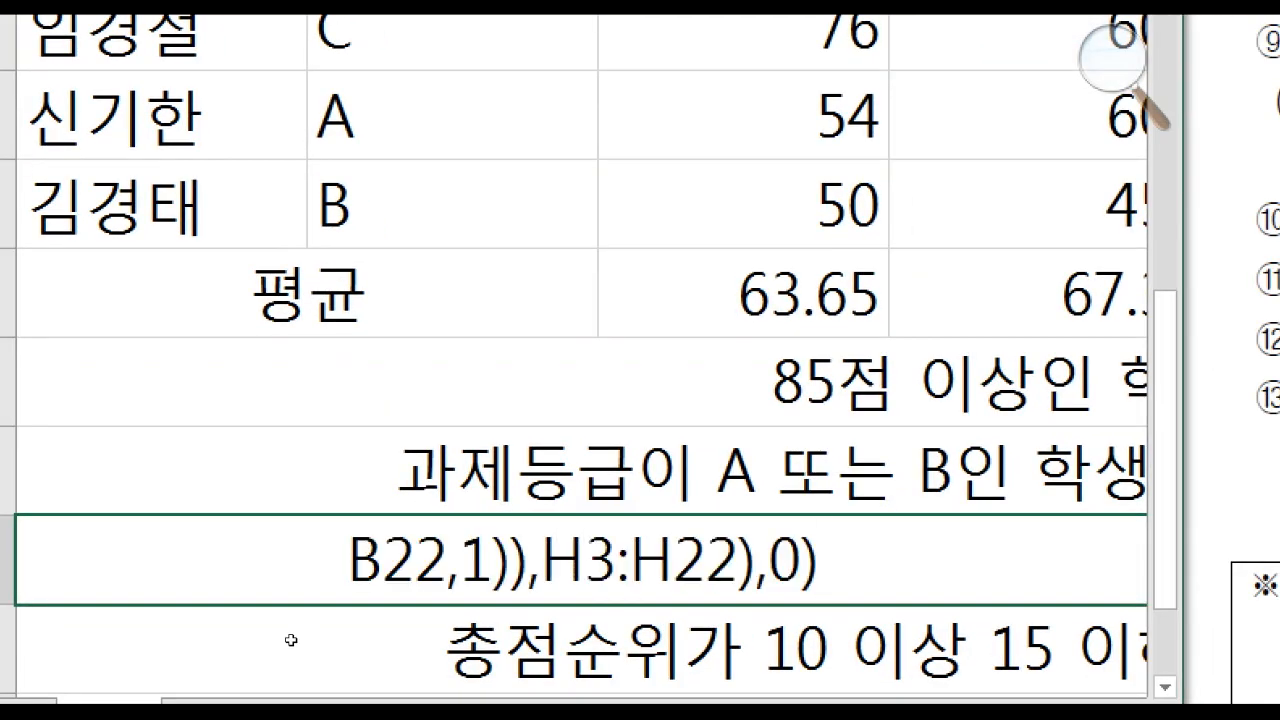
pyautogui.press('Return')
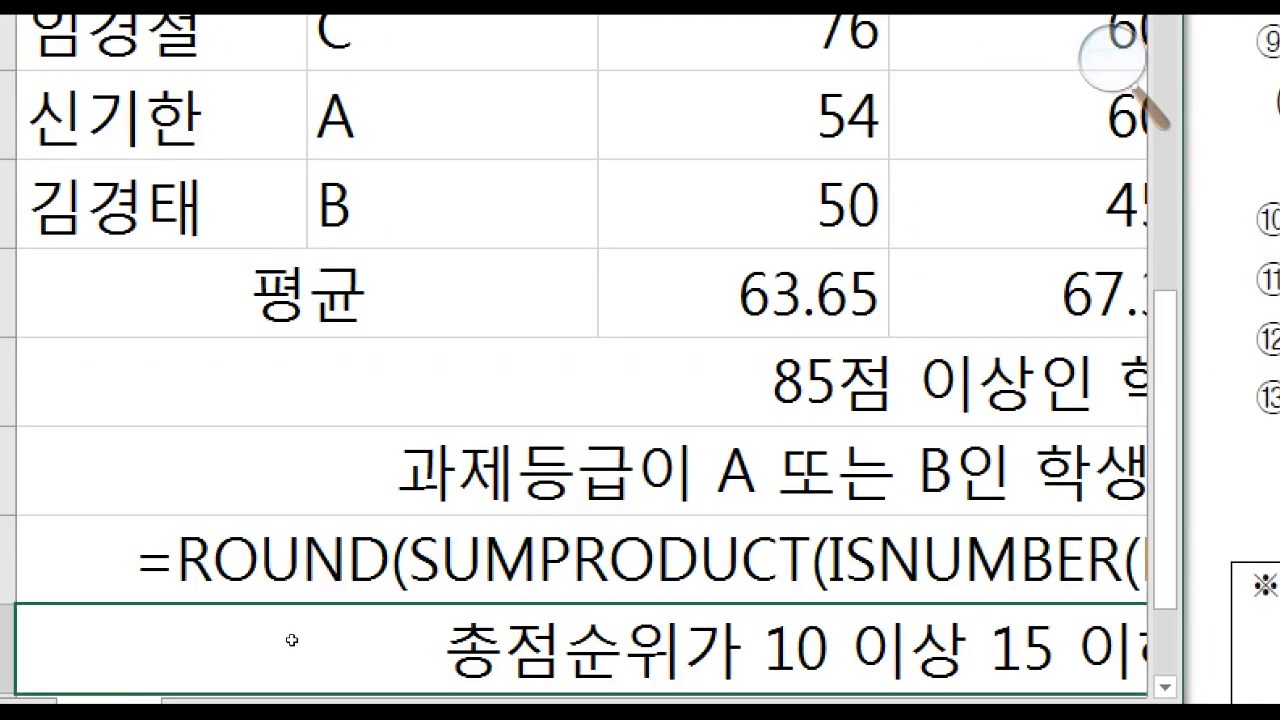
# Remove the apostrophe and equals sign from the start of the formula text in row 26
pyautogui.press('Up')
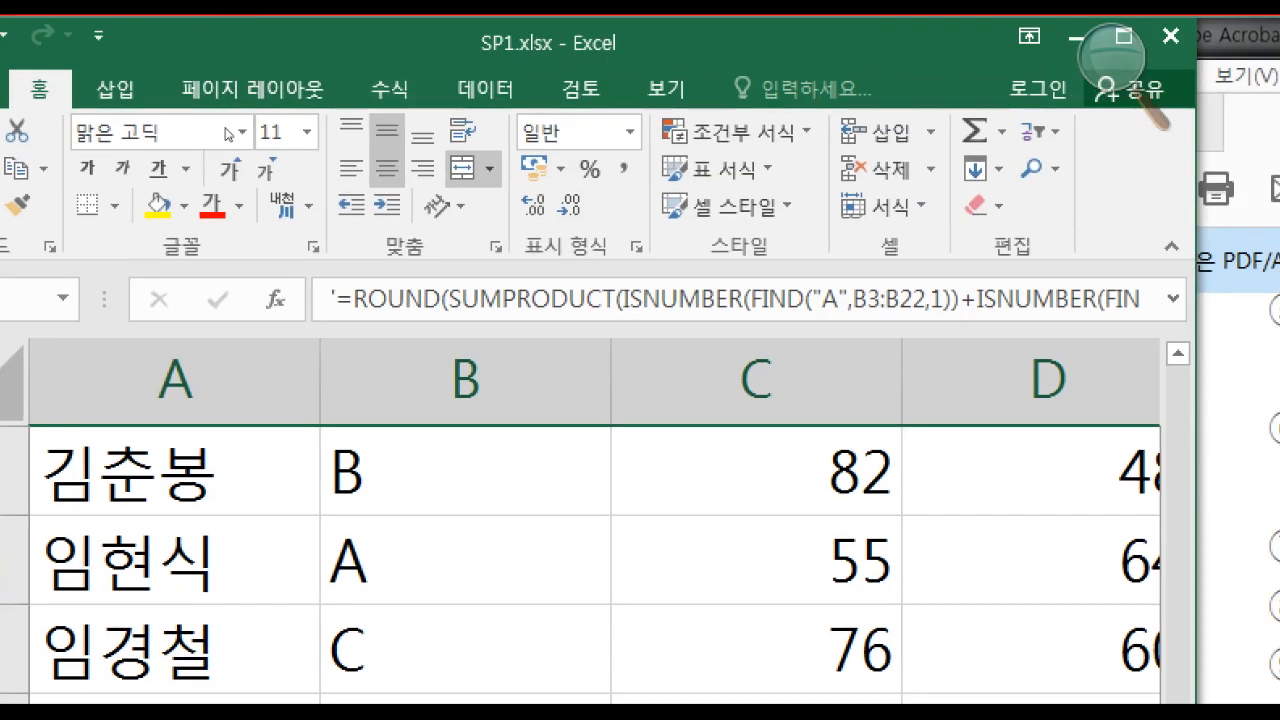
pyautogui.click(355, 299)
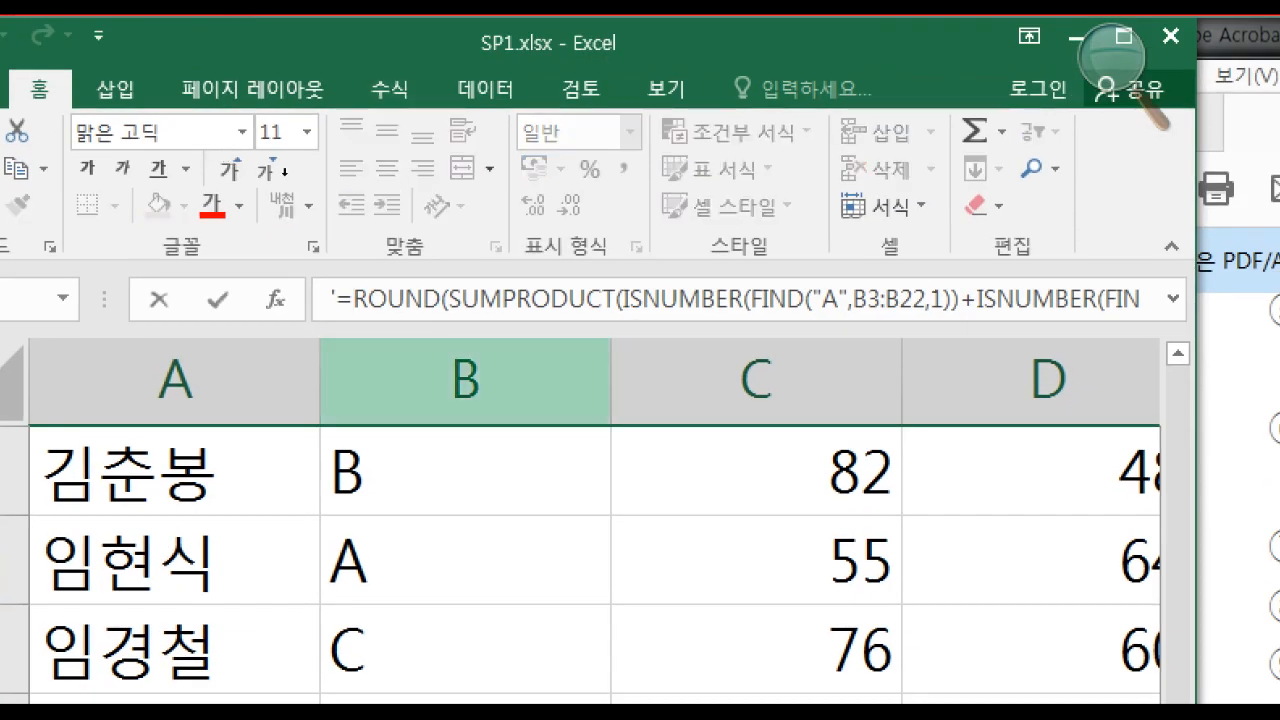
pyautogui.press('BackSpace')
pyautogui.press('Return')
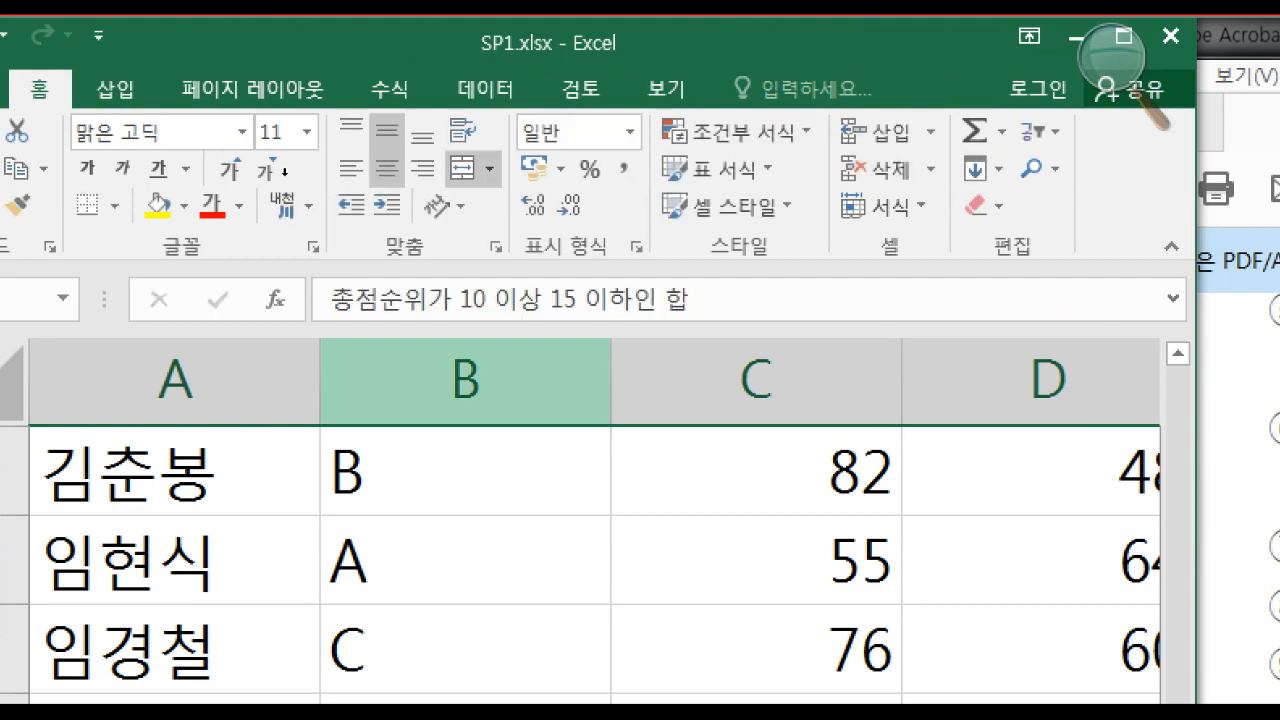
pyautogui.press('Up')
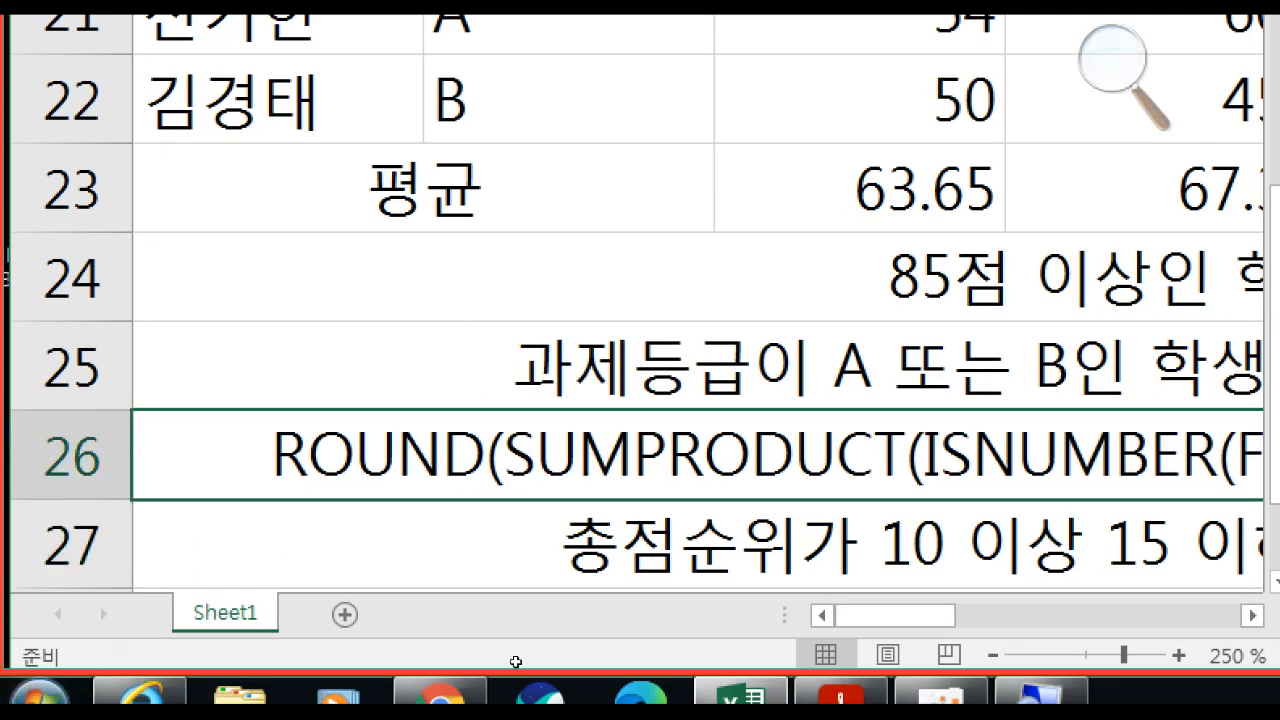
pyautogui.press('Down')
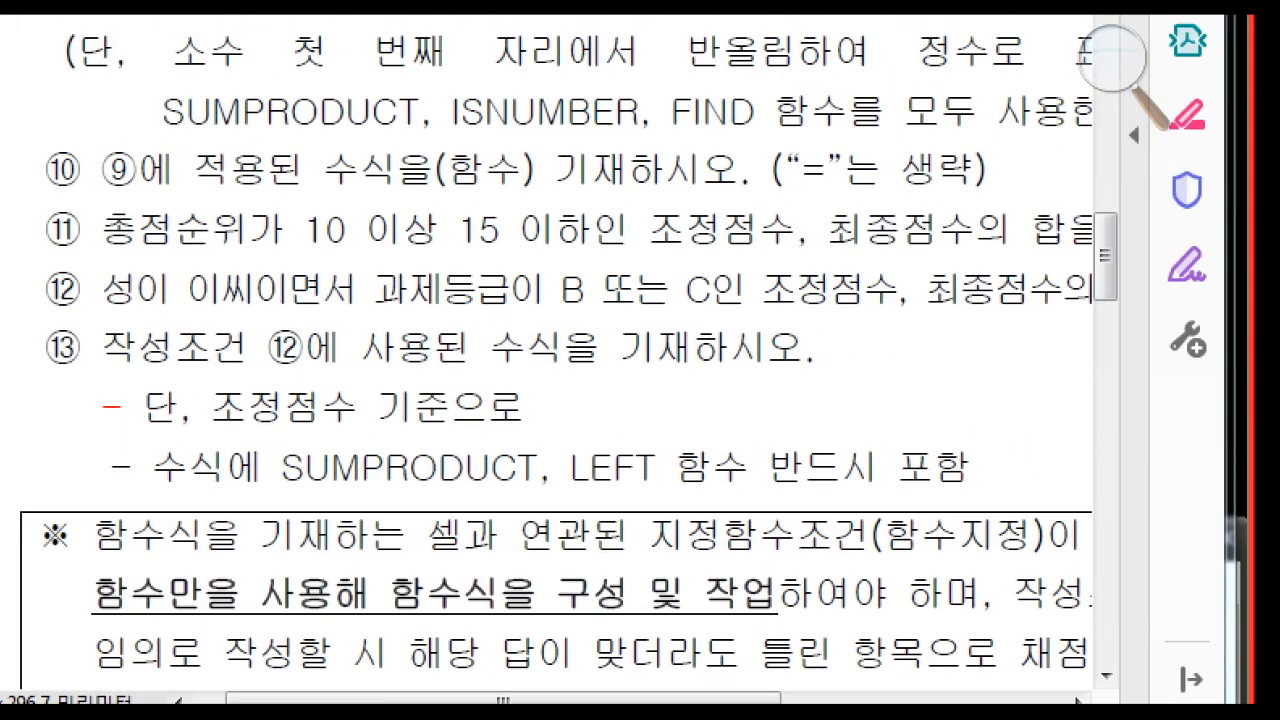
# Examine the PDF's table layout for rows 27 to 29 and the conditions for items 11 to 13
pyautogui.moveTo(1105, 256); pyautogui.dragTo(1105, 91)
pyautogui.moveTo(1218, 390); pyautogui.dragTo(1218, 306)
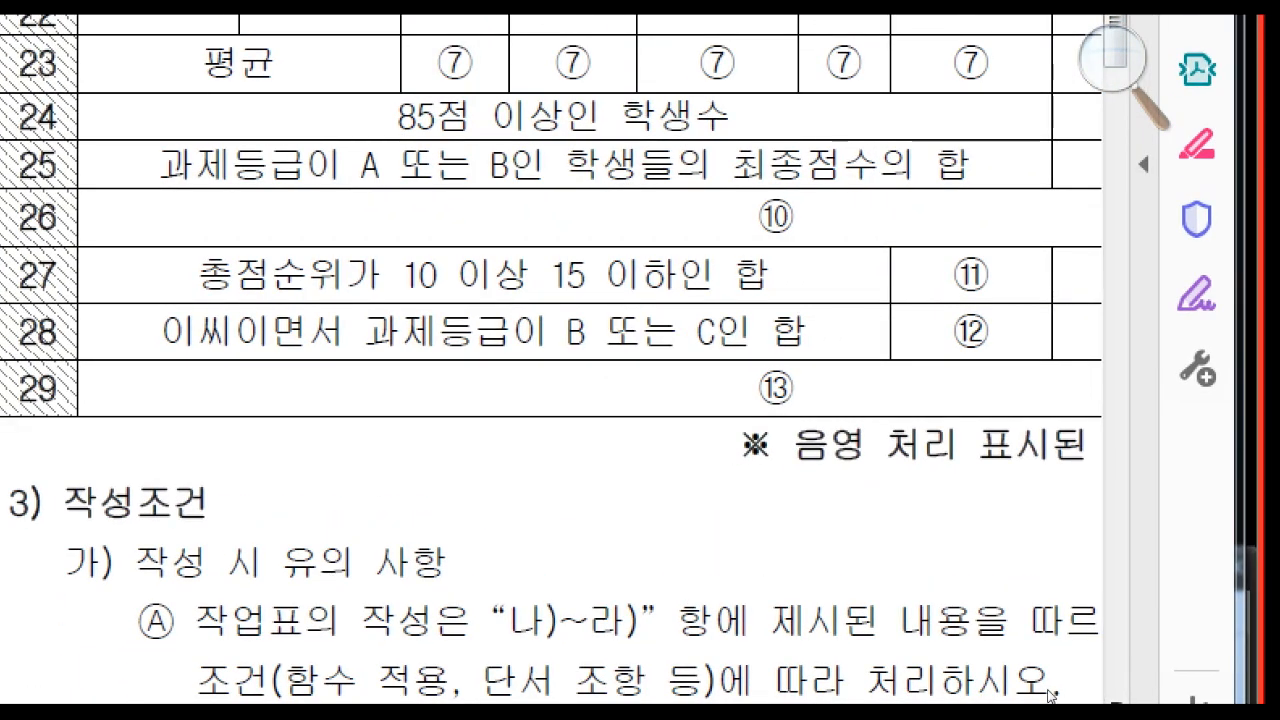
pyautogui.click(1110, 700)
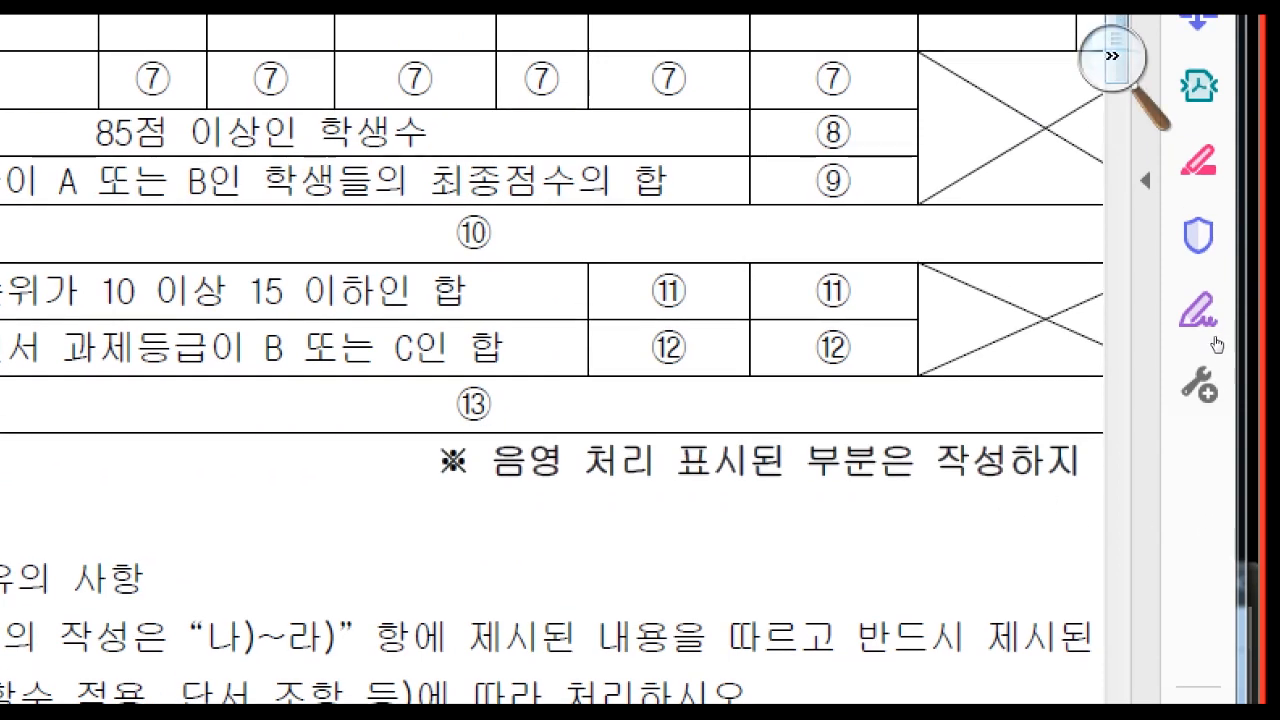
pyautogui.scroll(-5, 1208, 487)
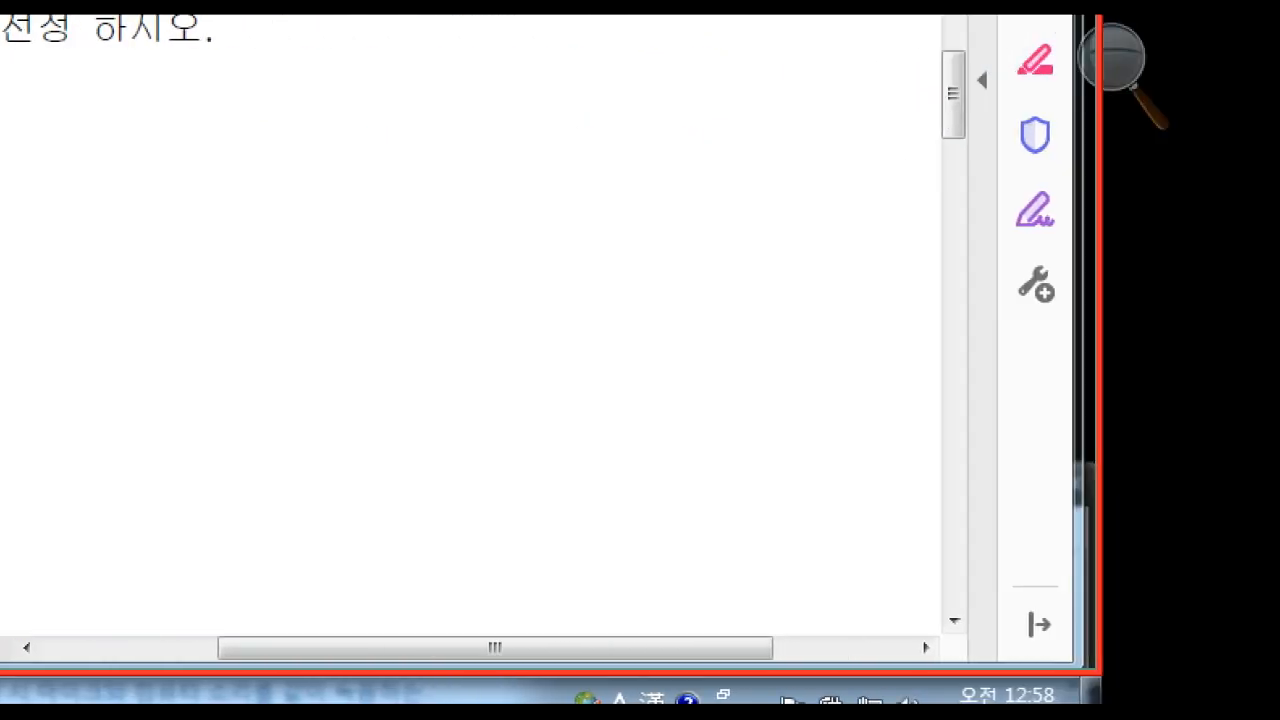
pyautogui.scroll(-5, 1218, 450)
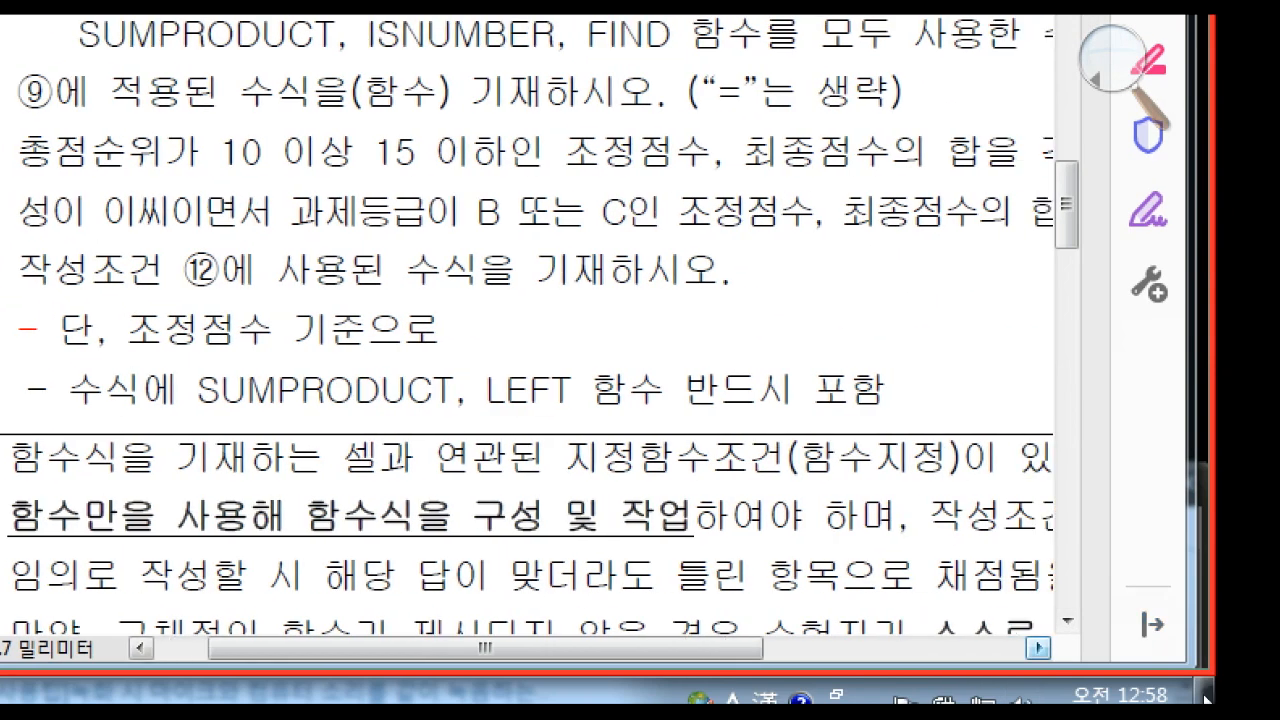
pyautogui.click(1038, 648)
pyautogui.click(1038, 648)
pyautogui.click(1038, 648)
pyautogui.click(1038, 648)
pyautogui.click(1038, 648)
pyautogui.click(1038, 648)
pyautogui.moveTo(740, 648); pyautogui.dragTo(683, 648)
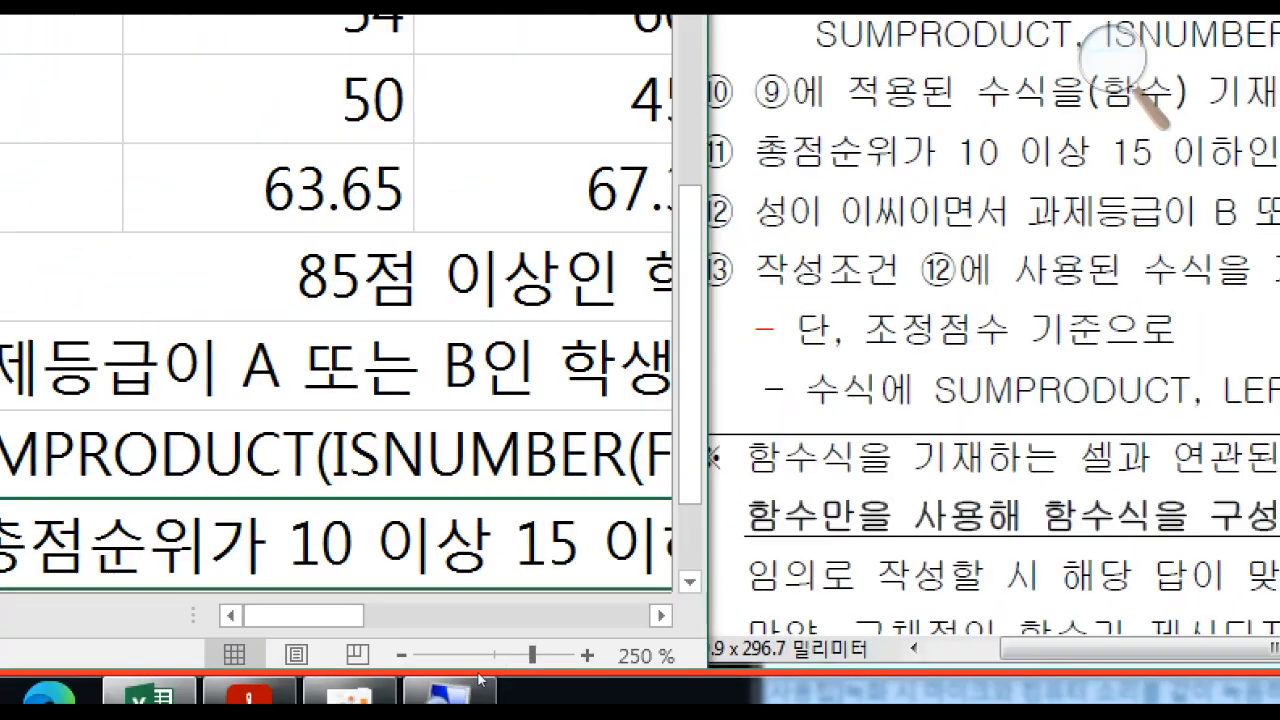
# Start a SUMIFS formula in cell G27 and open its function arguments
pyautogui.moveTo(303, 615); pyautogui.dragTo(465, 615)
pyautogui.click(325, 547)
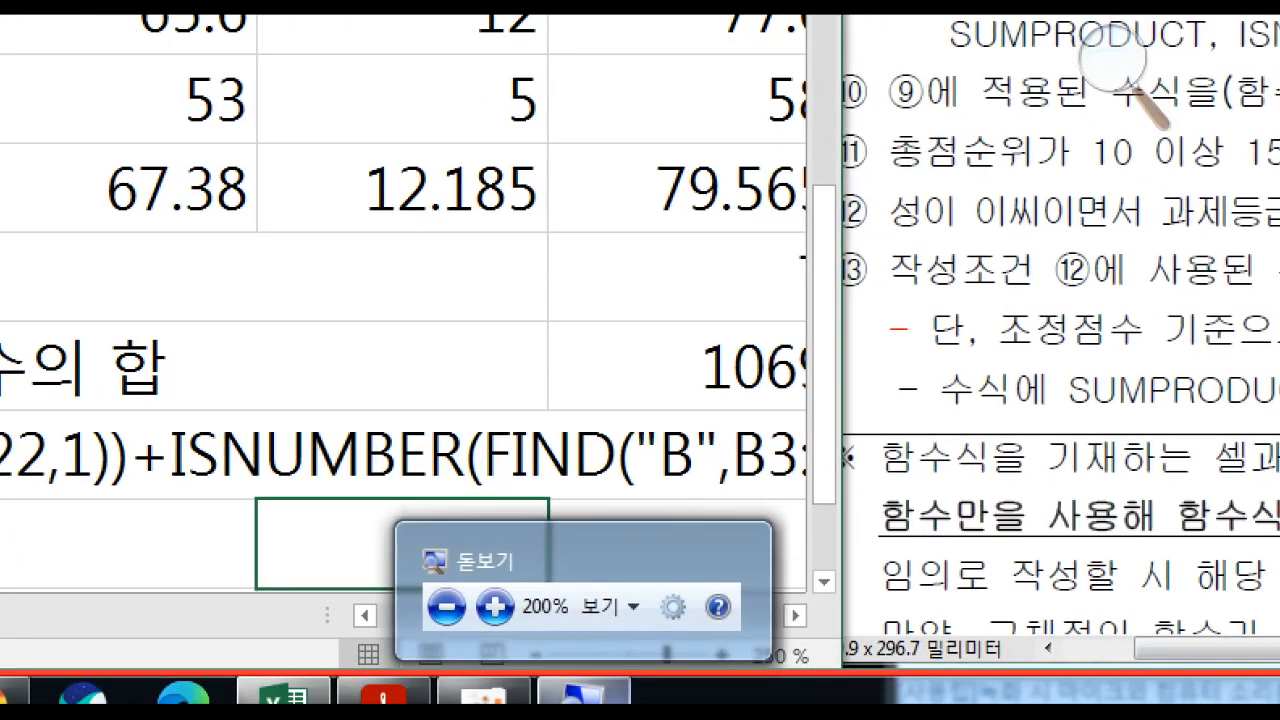
pyautogui.write('=S')
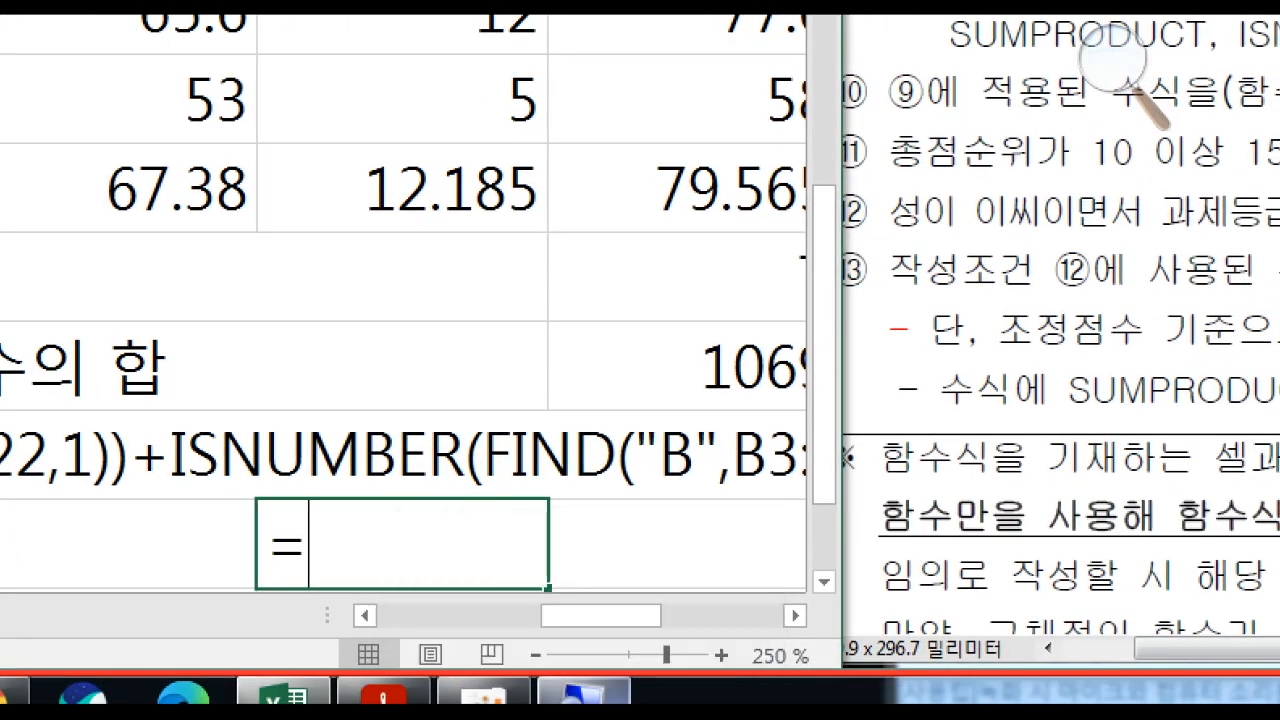
pyautogui.write('UMIF')
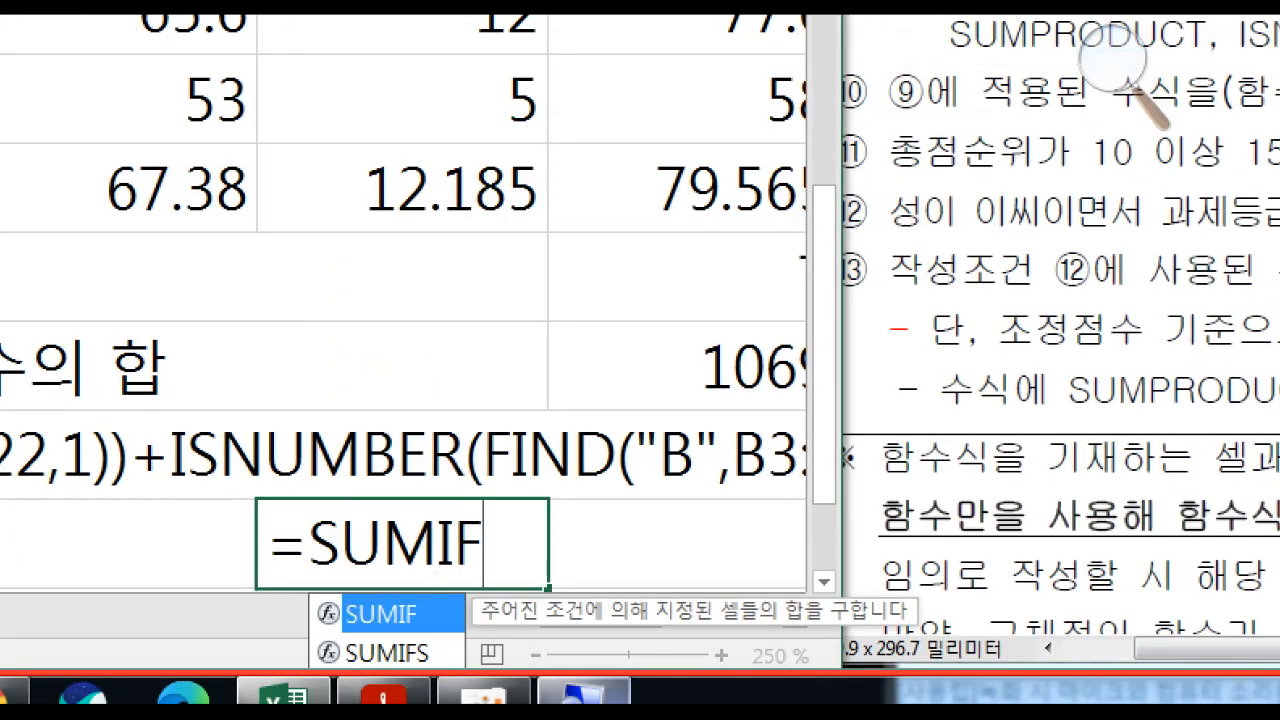
pyautogui.write('S(')
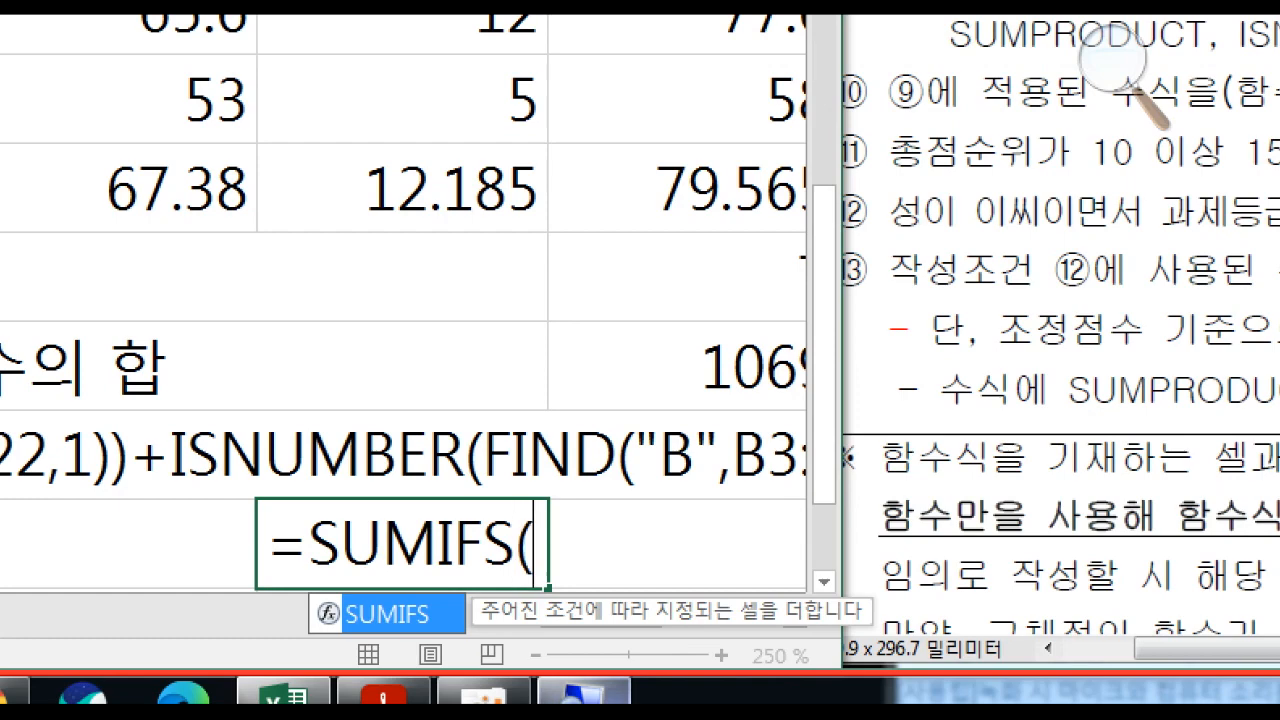
pyautogui.write(')')
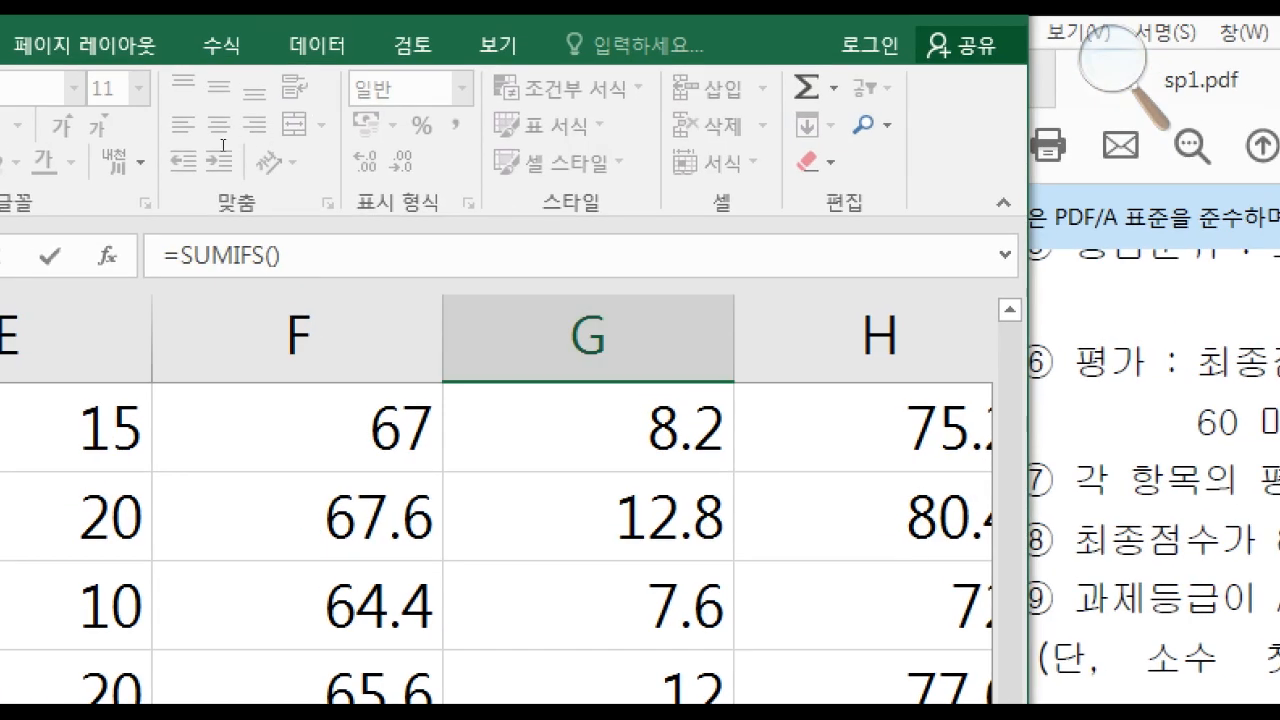
pyautogui.click(108, 256)
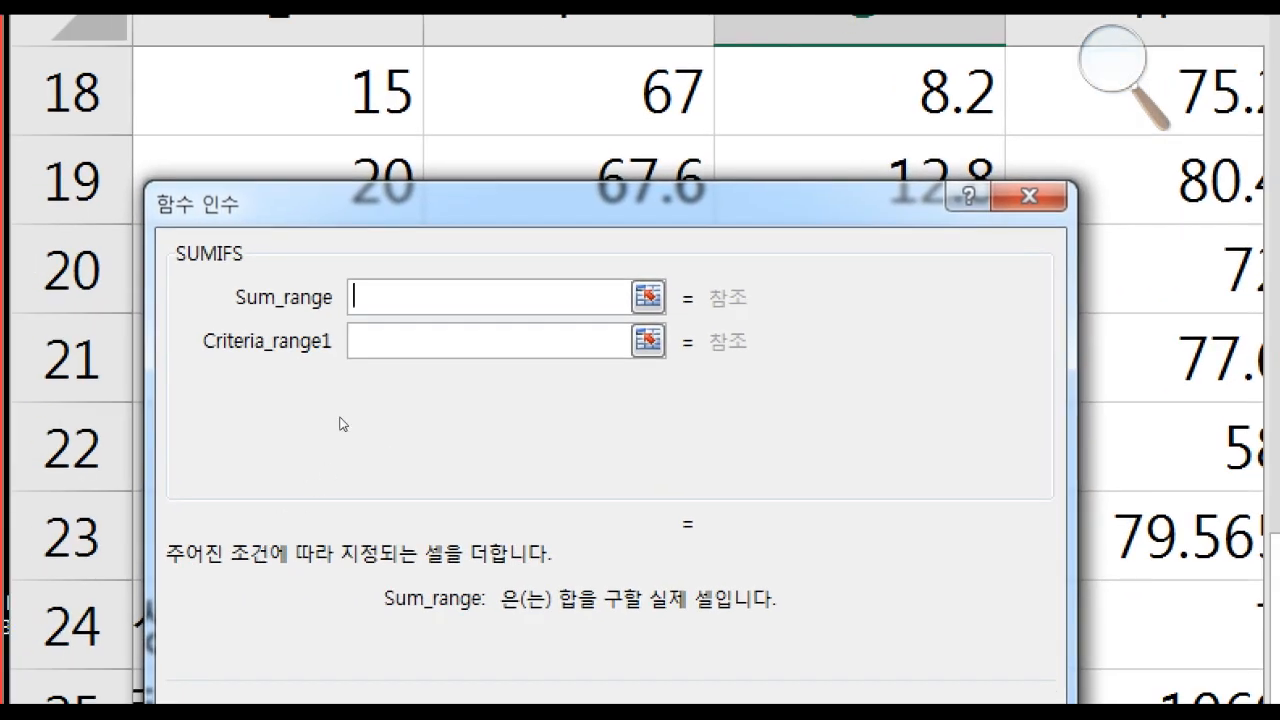
# Set the Sum_range argument of SUMIFS to the 조정점수 scores in G3:G22
pyautogui.moveTo(325, 394); pyautogui.dragTo(392, 471)
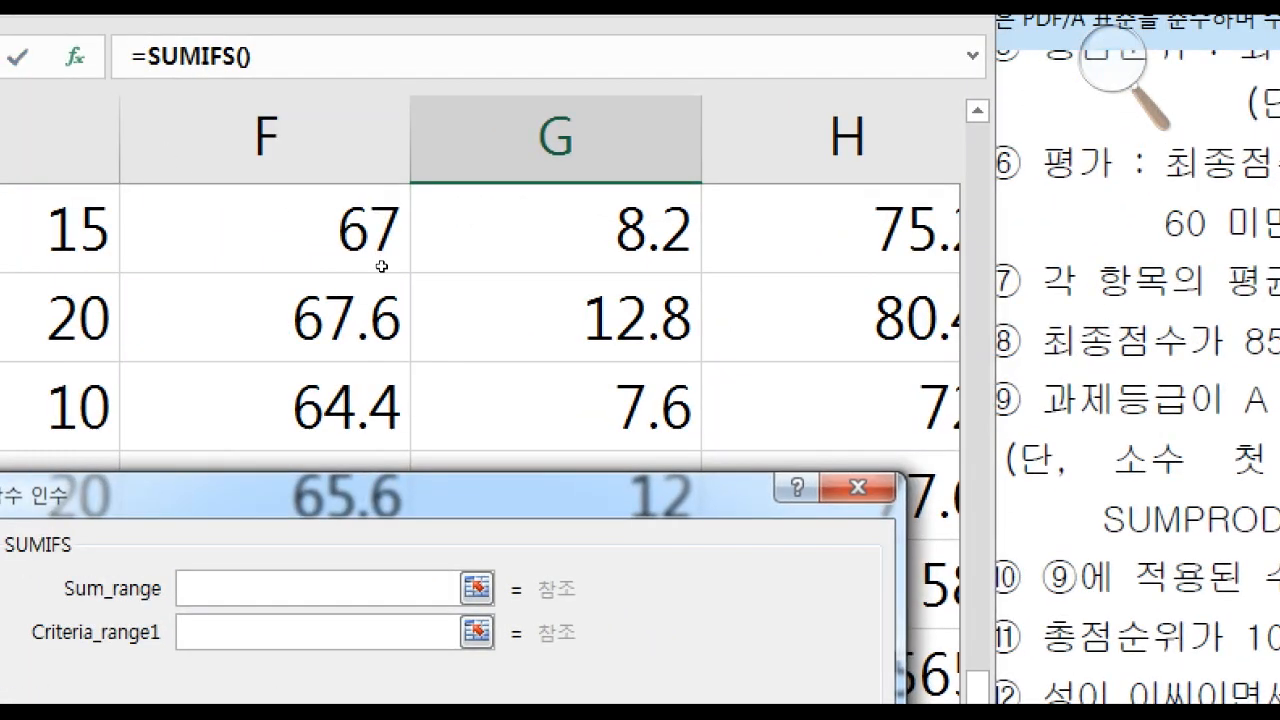
pyautogui.click(436, 250)
pyautogui.press('Up')
pyautogui.press('Up')
pyautogui.press('Up')
pyautogui.press('Up')
pyautogui.press('Up')
pyautogui.press('Up')
pyautogui.press('Up')
pyautogui.press('Up')
pyautogui.press('Up')
pyautogui.press('Up')
pyautogui.press('Up')
pyautogui.press('Up')
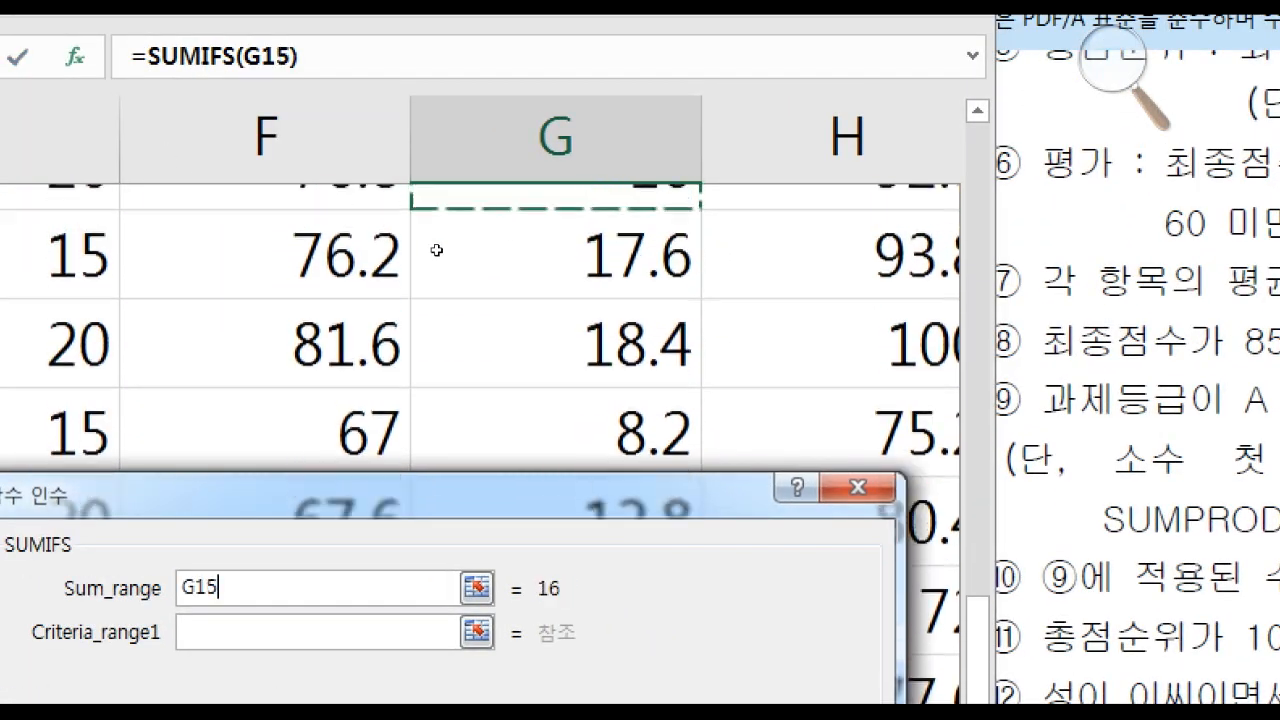
pyautogui.press('Up')
pyautogui.press('Up')
pyautogui.press('Up')
pyautogui.press('Up')
pyautogui.press('Up')
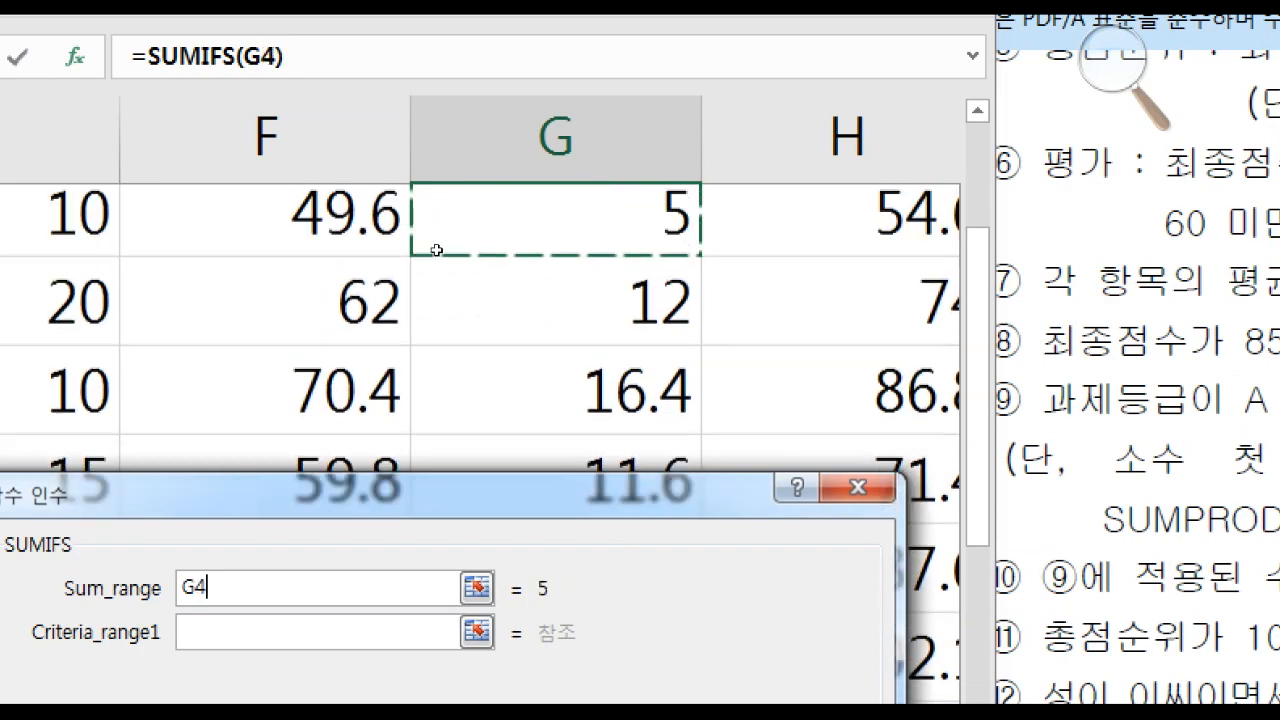
pyautogui.press('Down')
pyautogui.press('Down')
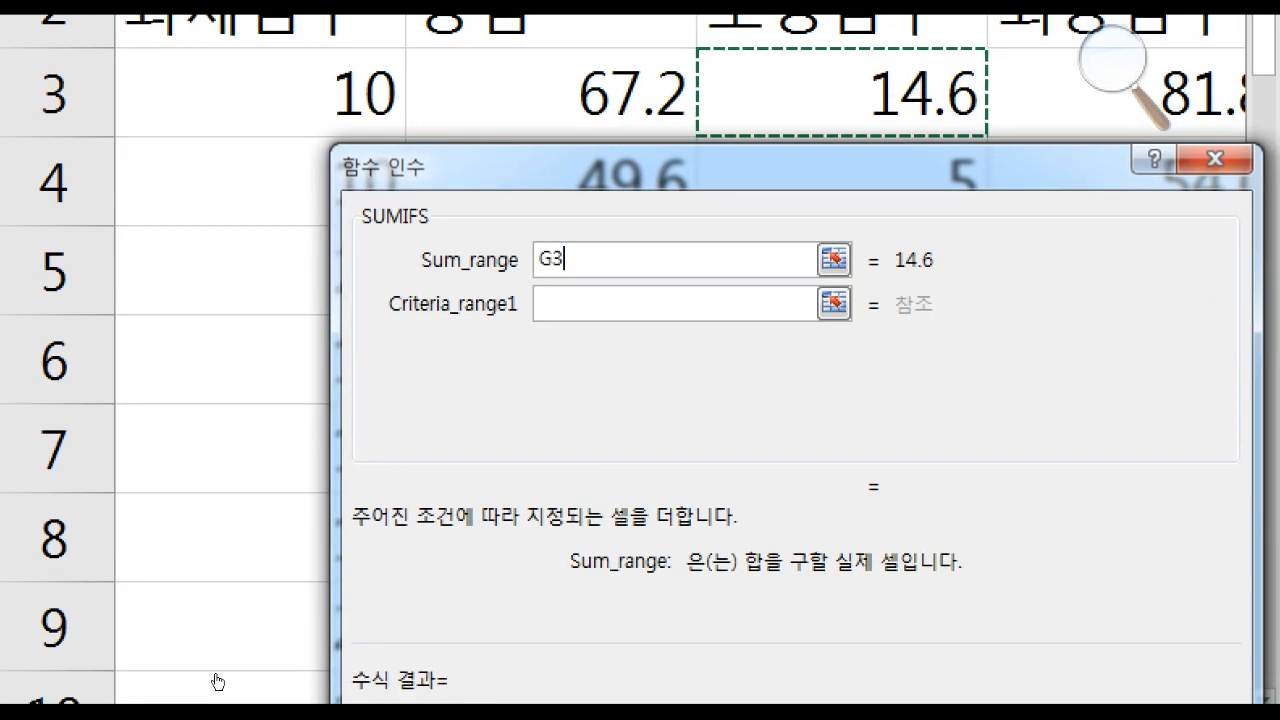
pyautogui.hotkey('shift', 'Down')
pyautogui.hotkey('shift', 'Down')
pyautogui.hotkey('shift', 'Down')
pyautogui.hotkey('shift', 'Down')
pyautogui.hotkey('shift', 'Down')
pyautogui.hotkey('shift', 'Down')
pyautogui.hotkey('shift', 'Down')
pyautogui.hotkey('shift', 'Down')
pyautogui.hotkey('shift', 'Down')
pyautogui.hotkey('shift', 'Down')
pyautogui.hotkey('shift', 'Down')
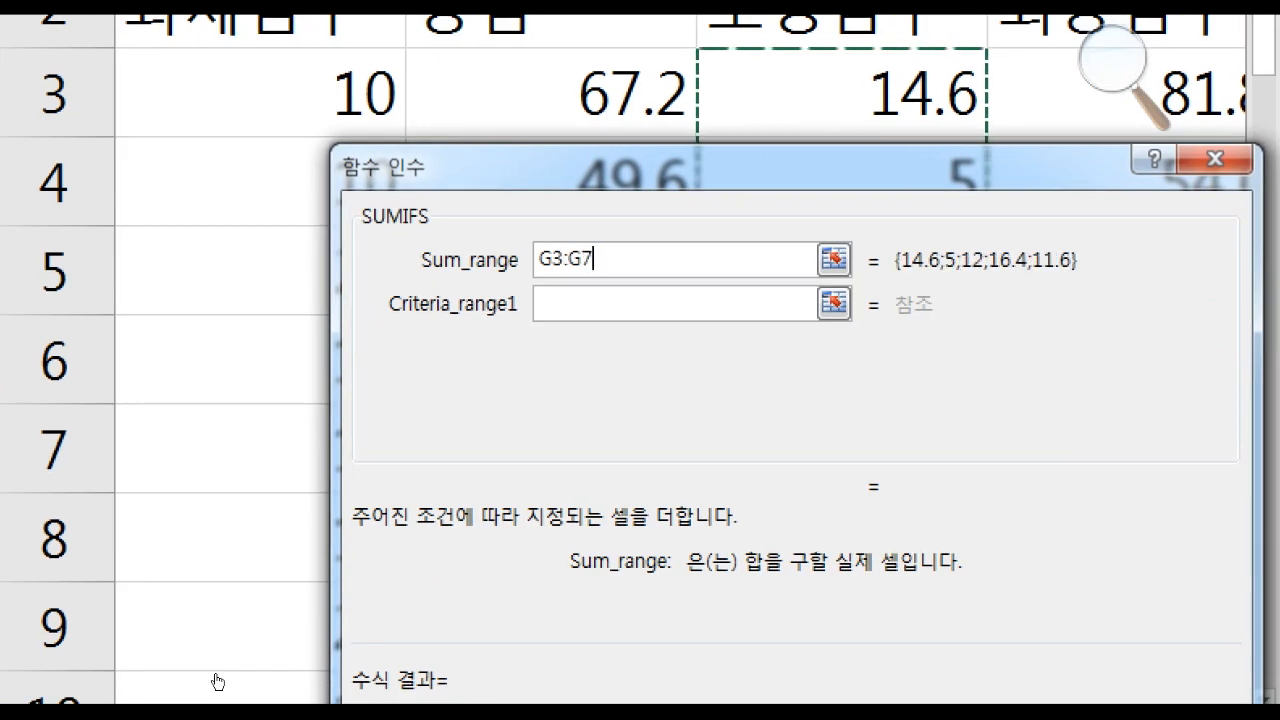
pyautogui.hotkey('shift', 'Down')
pyautogui.hotkey('shift', 'Down')
pyautogui.hotkey('shift', 'Down')
pyautogui.hotkey('shift', 'Down')
pyautogui.hotkey('shift', 'Down')
pyautogui.hotkey('shift', 'Down')
pyautogui.hotkey('shift', 'Down')
pyautogui.hotkey('shift', 'Down')
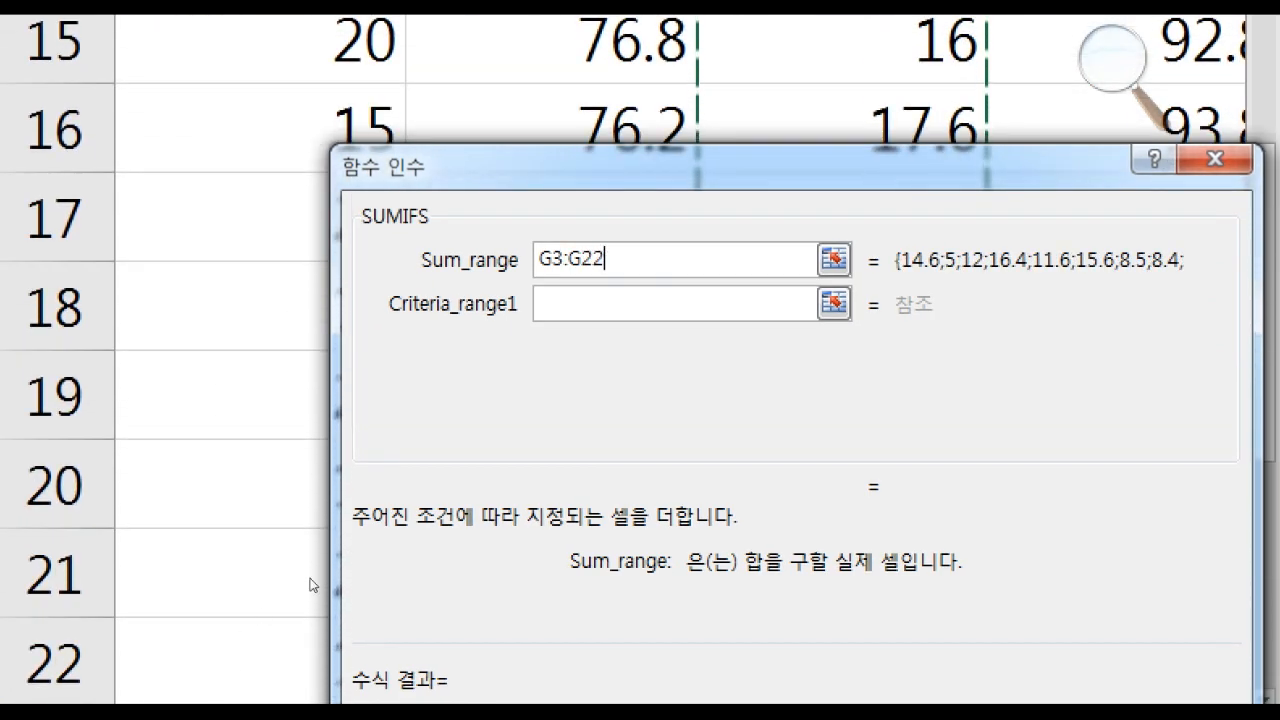
# Set the Criteria_range1 argument of SUMIFS to the 총점순위 ranks in I3:I22
pyautogui.moveTo(407, 395); pyautogui.dragTo(757, 357)
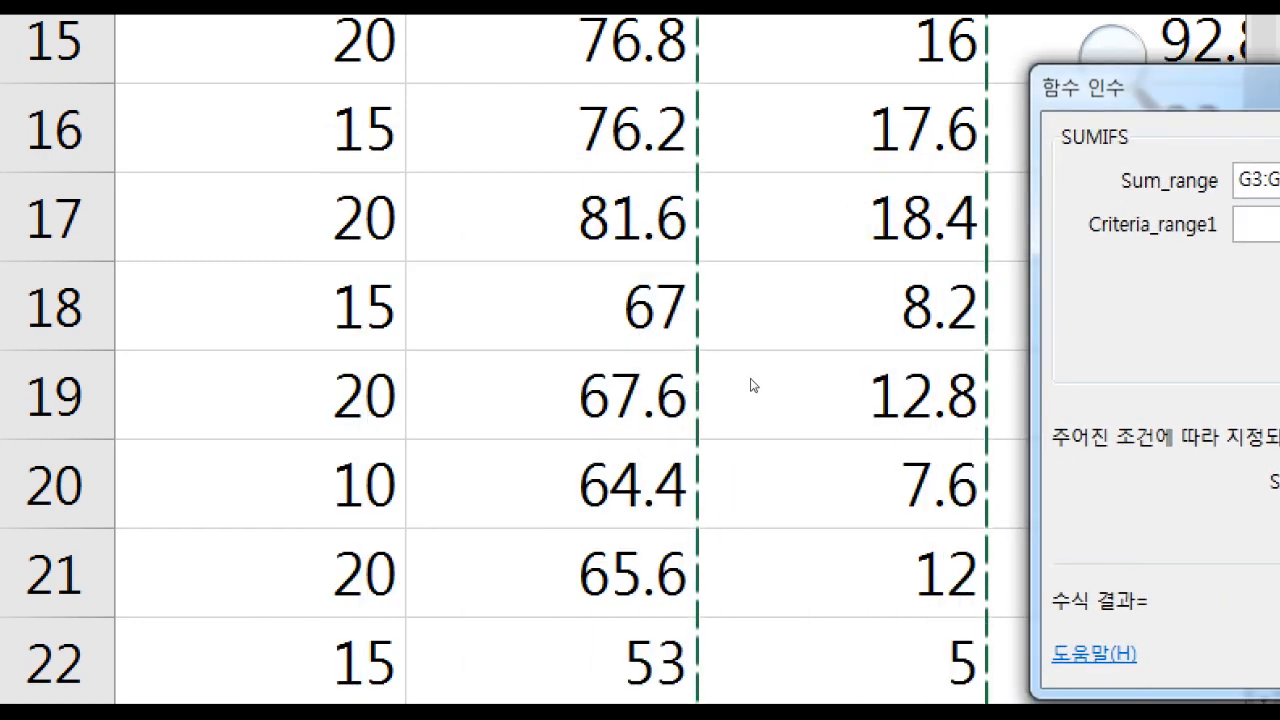
pyautogui.click(1022, 601)
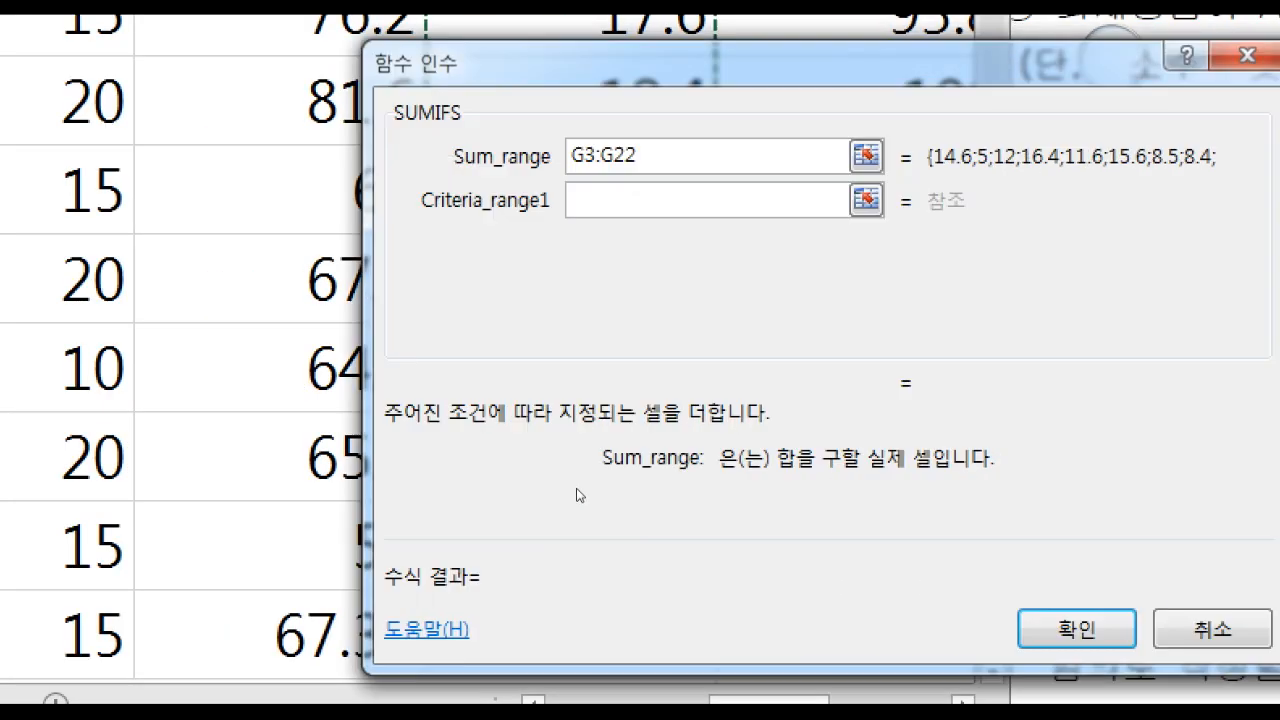
pyautogui.moveTo(576, 489); pyautogui.dragTo(420, 498)
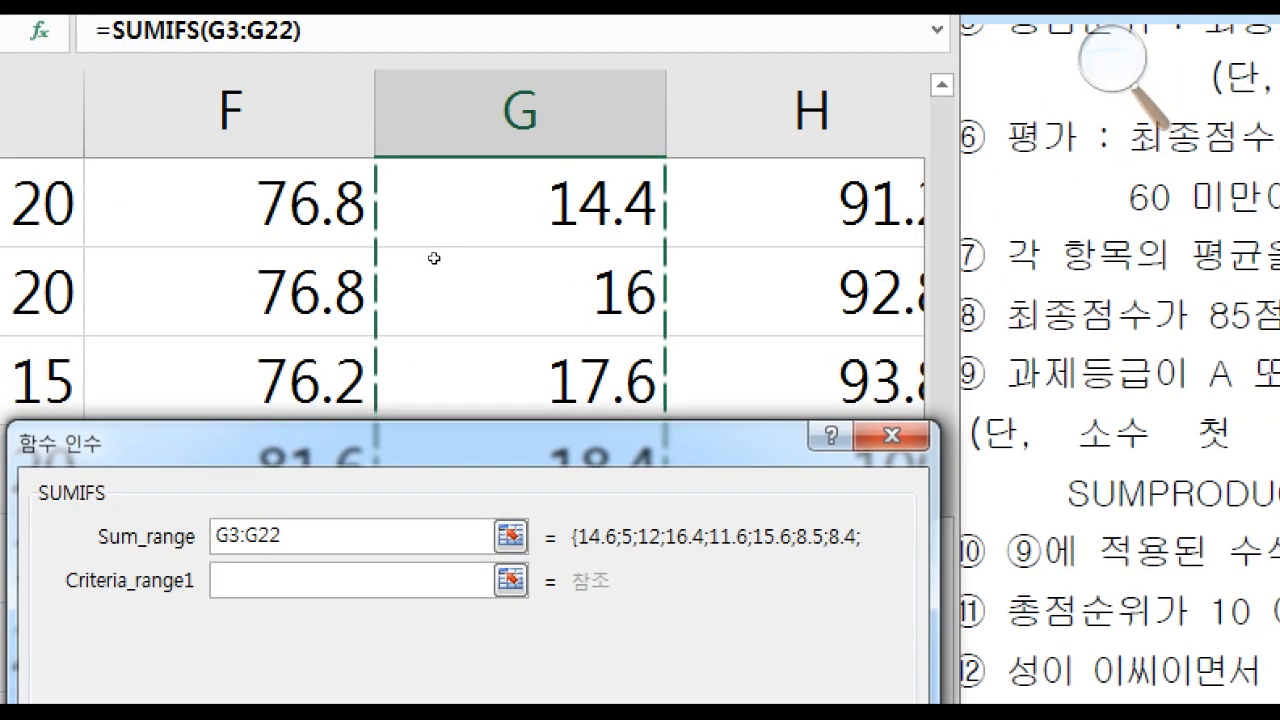
pyautogui.moveTo(466, 442); pyautogui.dragTo(463, 215)
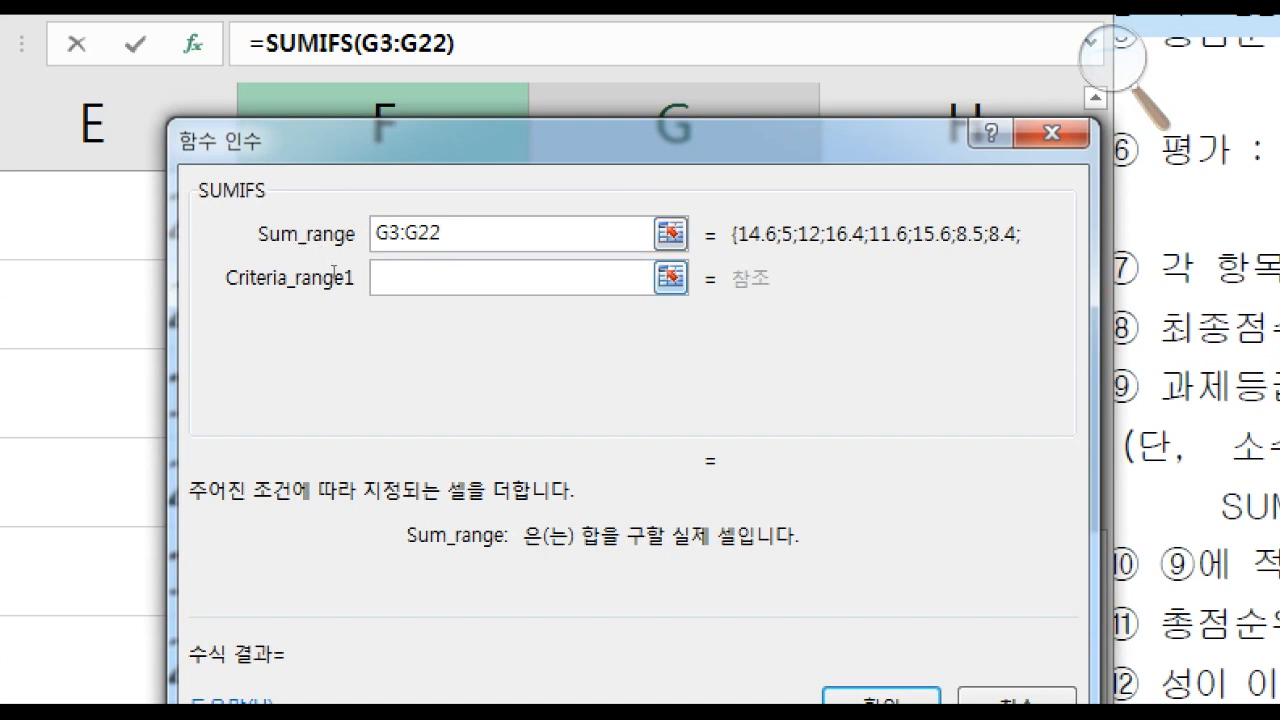
pyautogui.press('Tab')
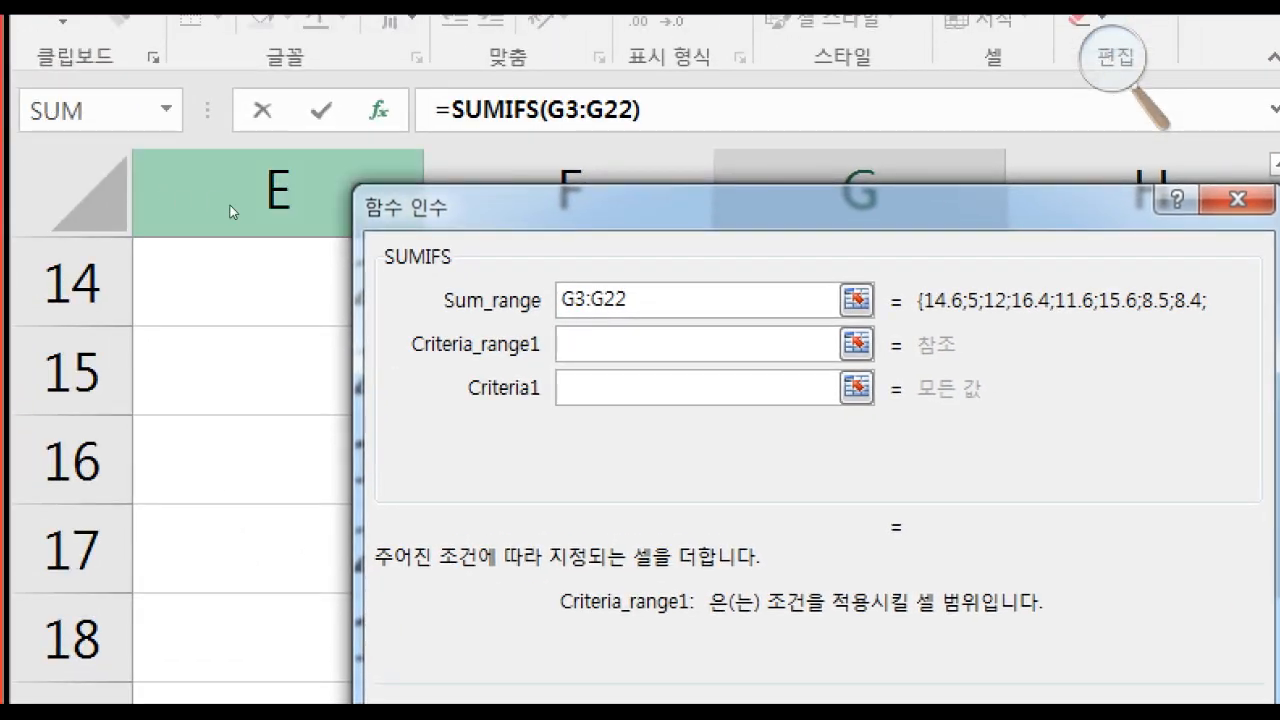
pyautogui.moveTo(230, 205); pyautogui.dragTo(237, 301)
pyautogui.click(402, 235)
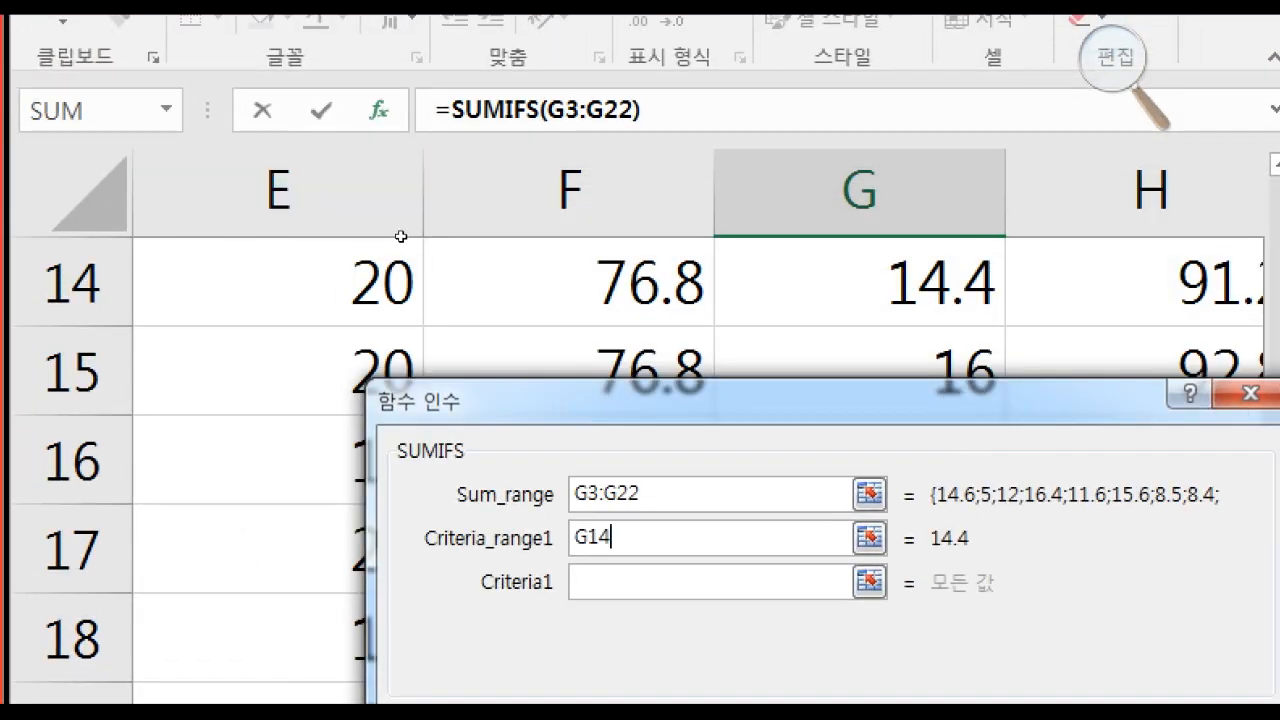
pyautogui.press('Up')
pyautogui.press('Up')
pyautogui.press('Up')
pyautogui.press('Up')
pyautogui.press('Up')
pyautogui.press('Up')
pyautogui.press('Up')
pyautogui.press('Up')
pyautogui.press('Up')
pyautogui.press('Up')
pyautogui.press('Up')
pyautogui.press('Up')
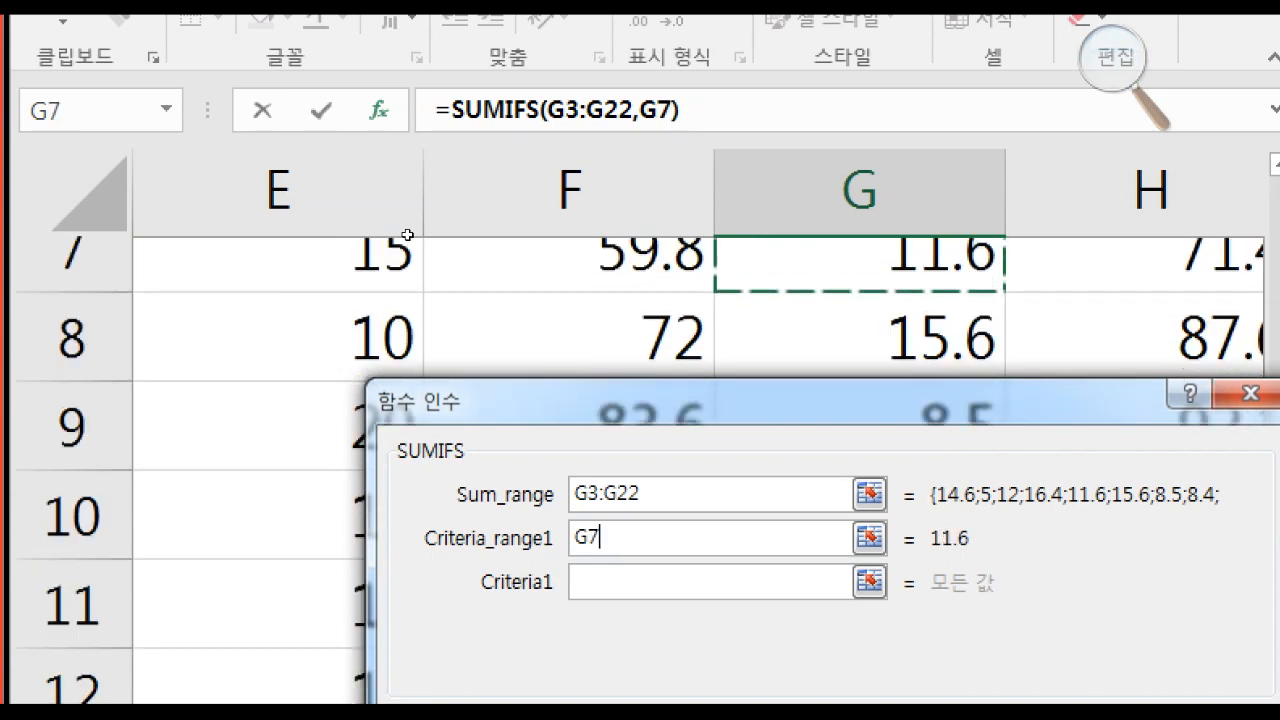
pyautogui.press('Up')
pyautogui.press('Down')
pyautogui.press('Down')
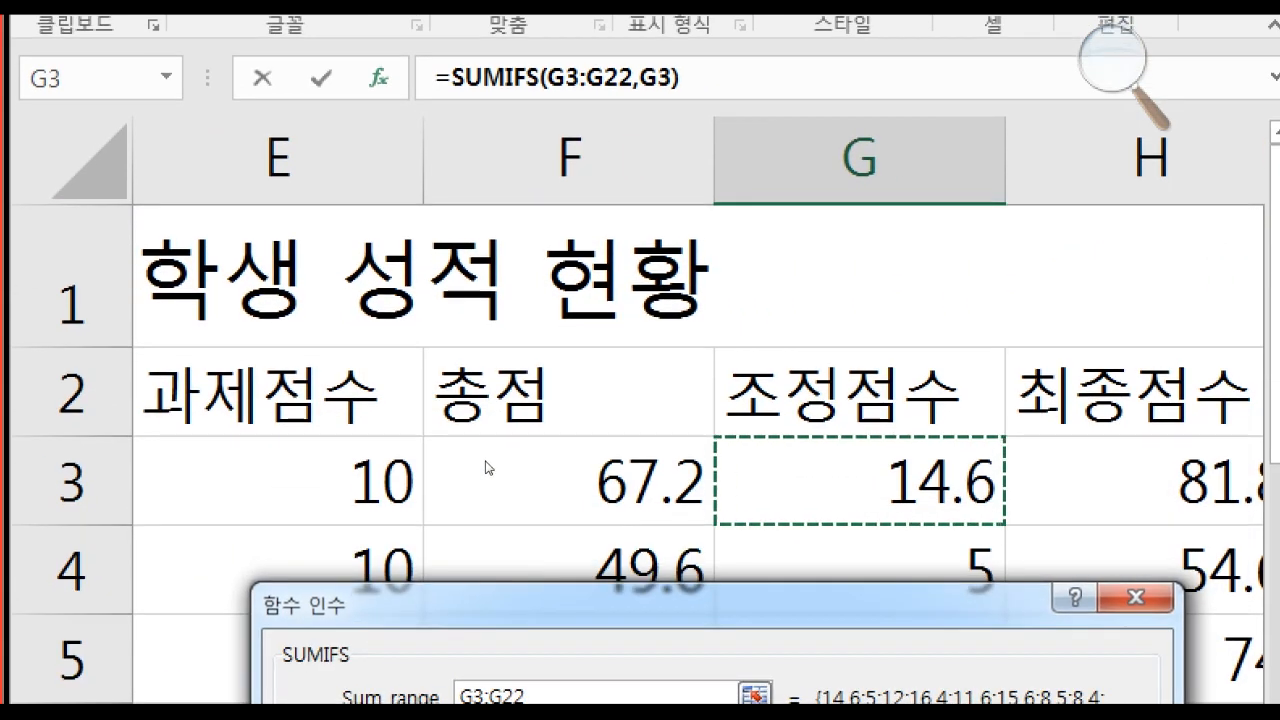
pyautogui.click(487, 499)
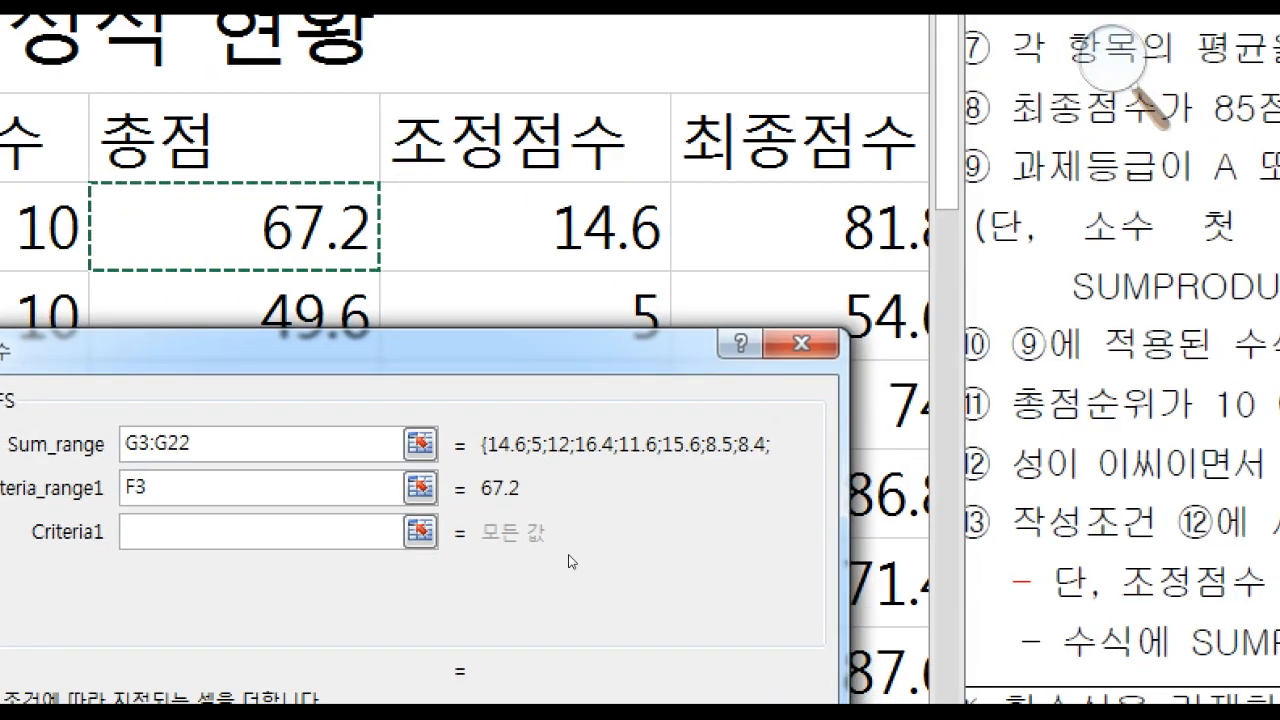
pyautogui.press('Right')
pyautogui.press('Right')
pyautogui.press('Right')
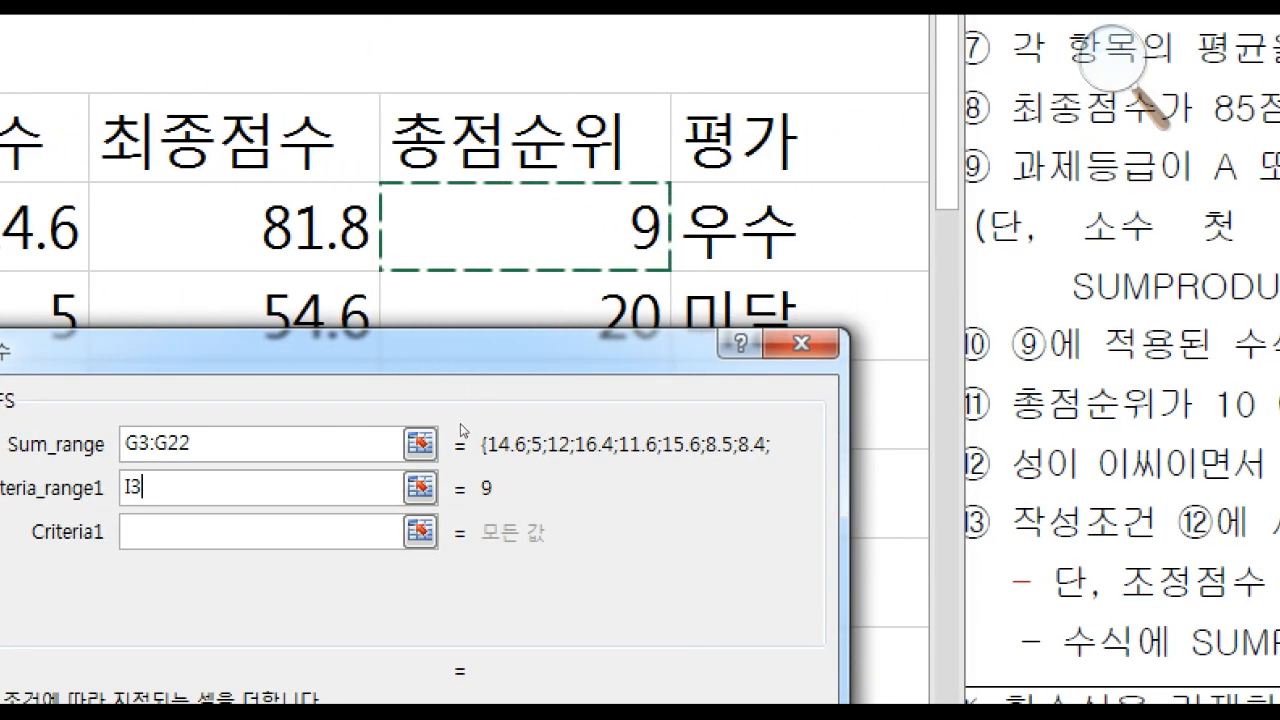
pyautogui.hotkey('shift', 'Down')
pyautogui.hotkey('shift', 'Down')
pyautogui.hotkey('shift', 'Down')
pyautogui.hotkey('shift', 'Down')
pyautogui.hotkey('shift', 'Down')
pyautogui.hotkey('shift', 'Down')
pyautogui.hotkey('shift', 'Down')
pyautogui.hotkey('shift', 'Down')
pyautogui.hotkey('shift', 'Down')
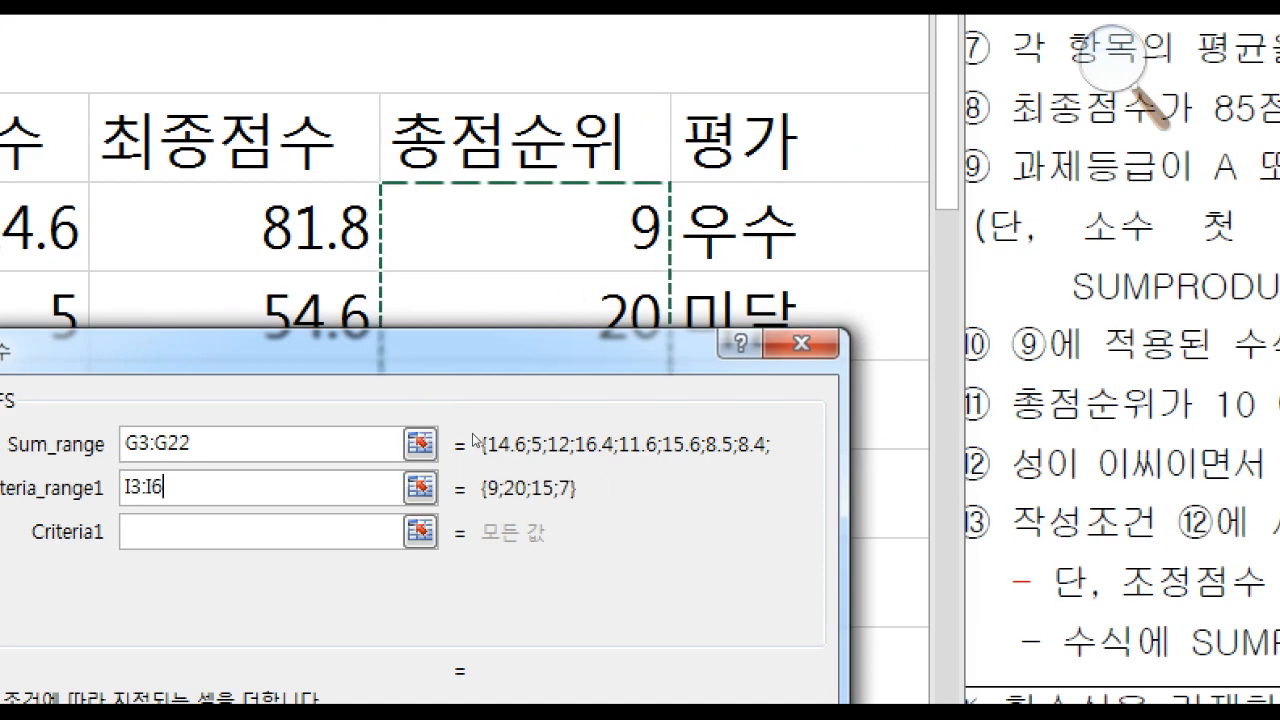
pyautogui.hotkey('shift', 'Down')
pyautogui.hotkey('shift', 'Down')
pyautogui.hotkey('shift', 'Down')
pyautogui.hotkey('shift', 'Down')
pyautogui.hotkey('shift', 'Down')
pyautogui.hotkey('shift', 'Down')
pyautogui.hotkey('shift', 'Down')
pyautogui.hotkey('shift', 'Down')
pyautogui.hotkey('shift', 'Down')
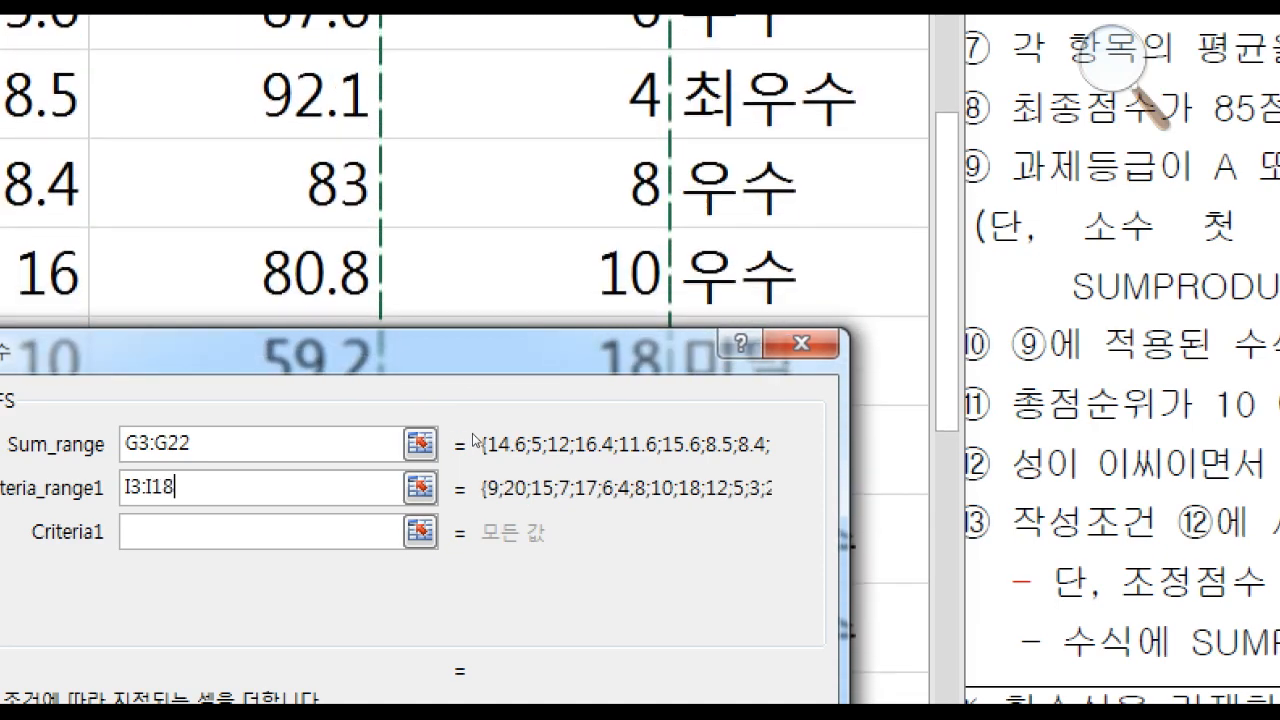
pyautogui.hotkey('shift', 'Down')
pyautogui.moveTo(526, 356); pyautogui.dragTo(1278, 700)
pyautogui.moveTo(745, 640); pyautogui.dragTo(514, 407)
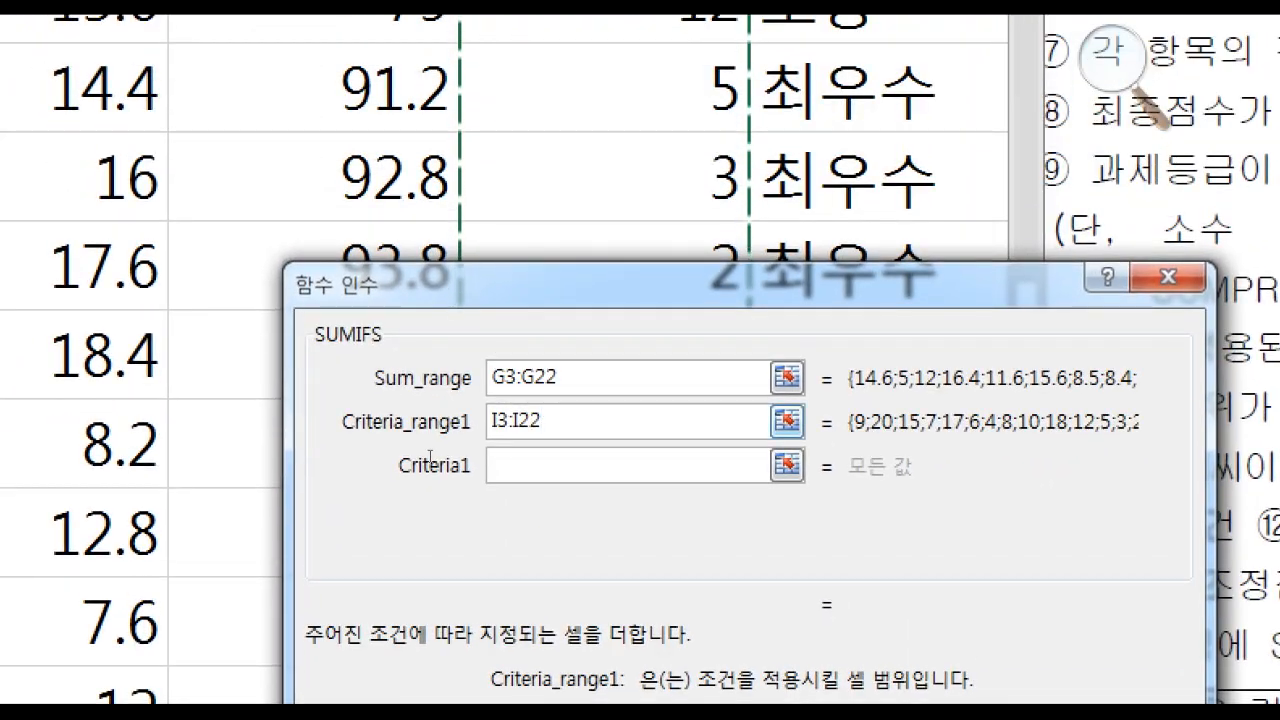
# Set the Criteria1 argument of SUMIFS to ">=10"
pyautogui.press('Tab')
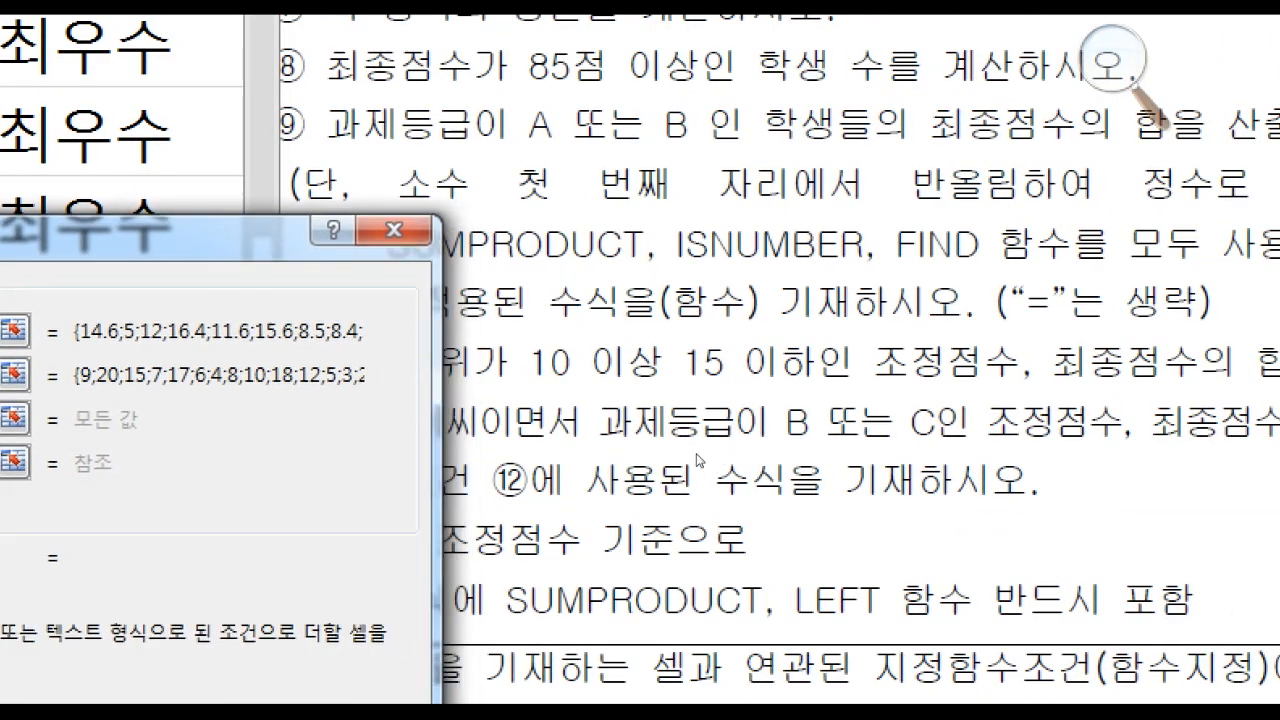
pyautogui.write('>=10')
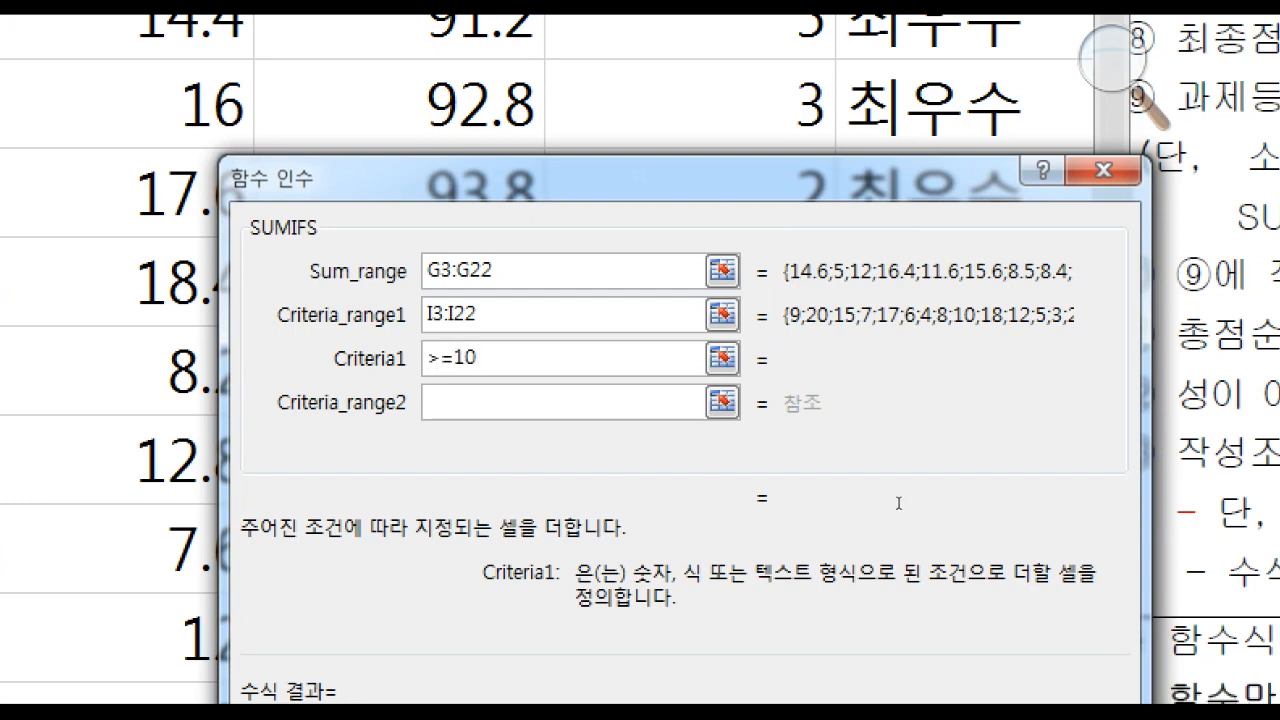
pyautogui.press('Tab')
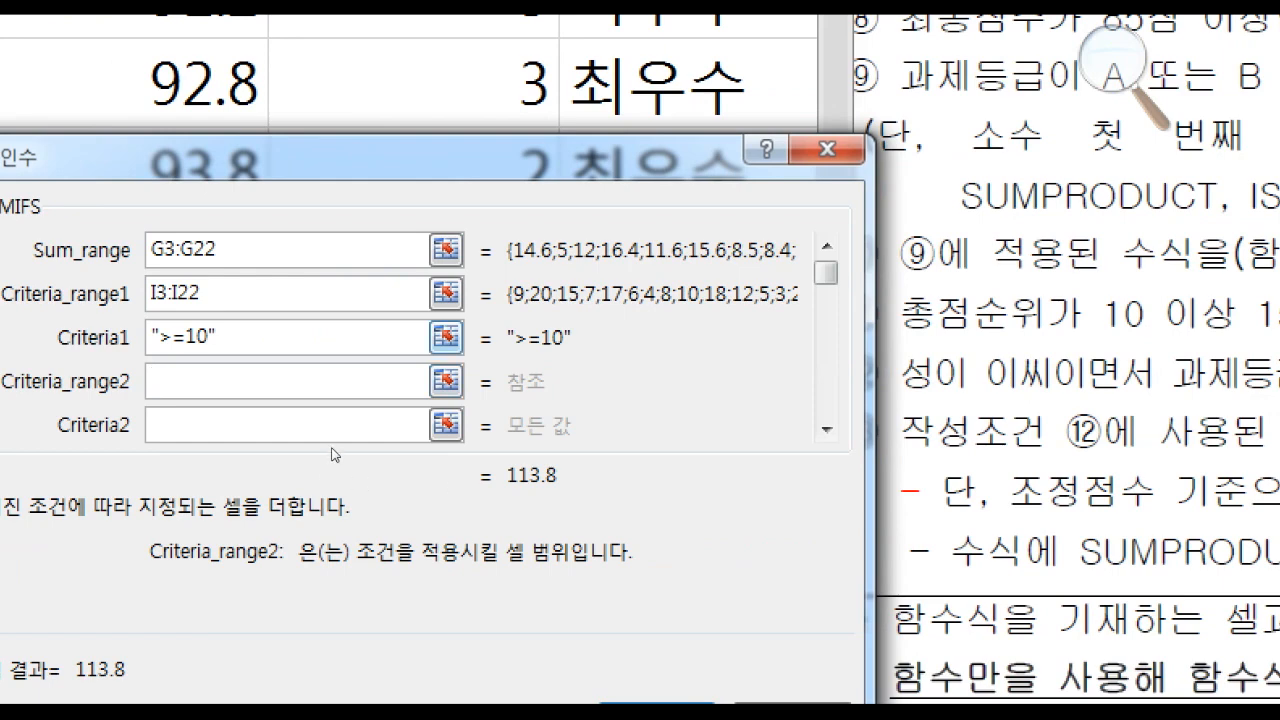
# Add a second condition on the ranks in I3:I22 with the criterion "<=15" and complete the SUMIFS formula
pyautogui.hotkey('shift', 'Tab')
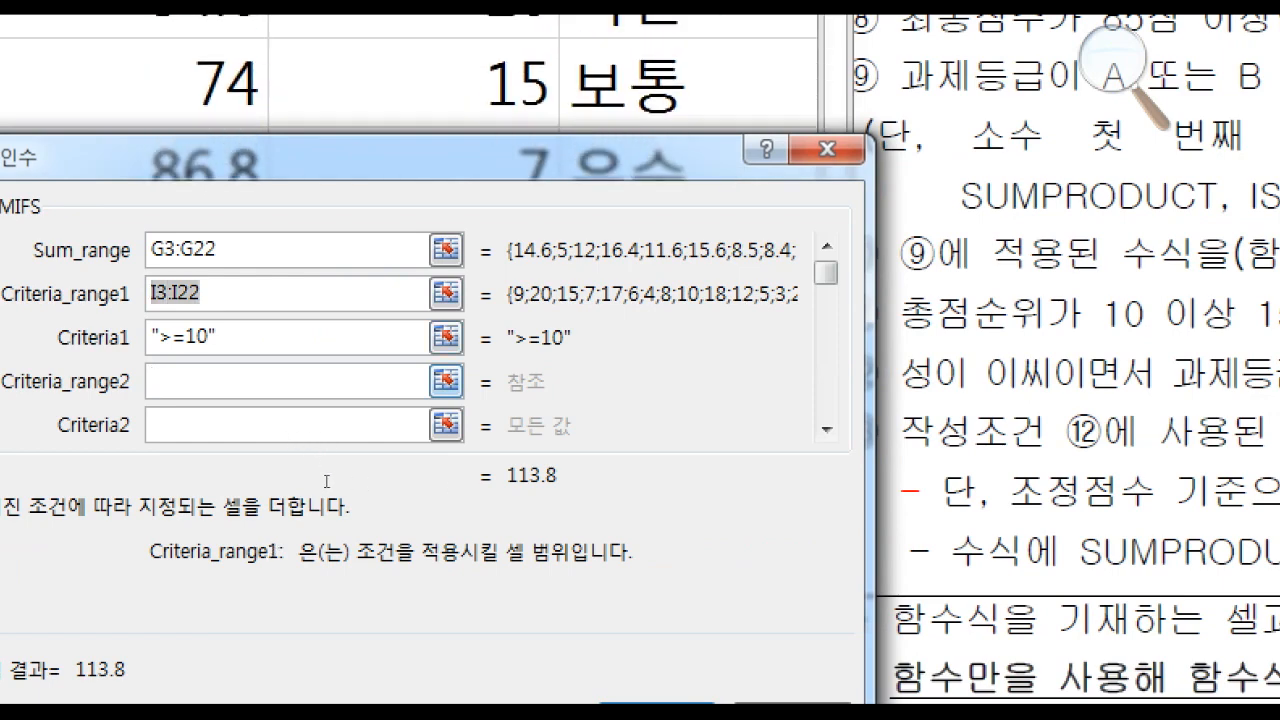
pyautogui.press('Tab')
pyautogui.press('Tab')
pyautogui.hotkey('ctrl', 'v')
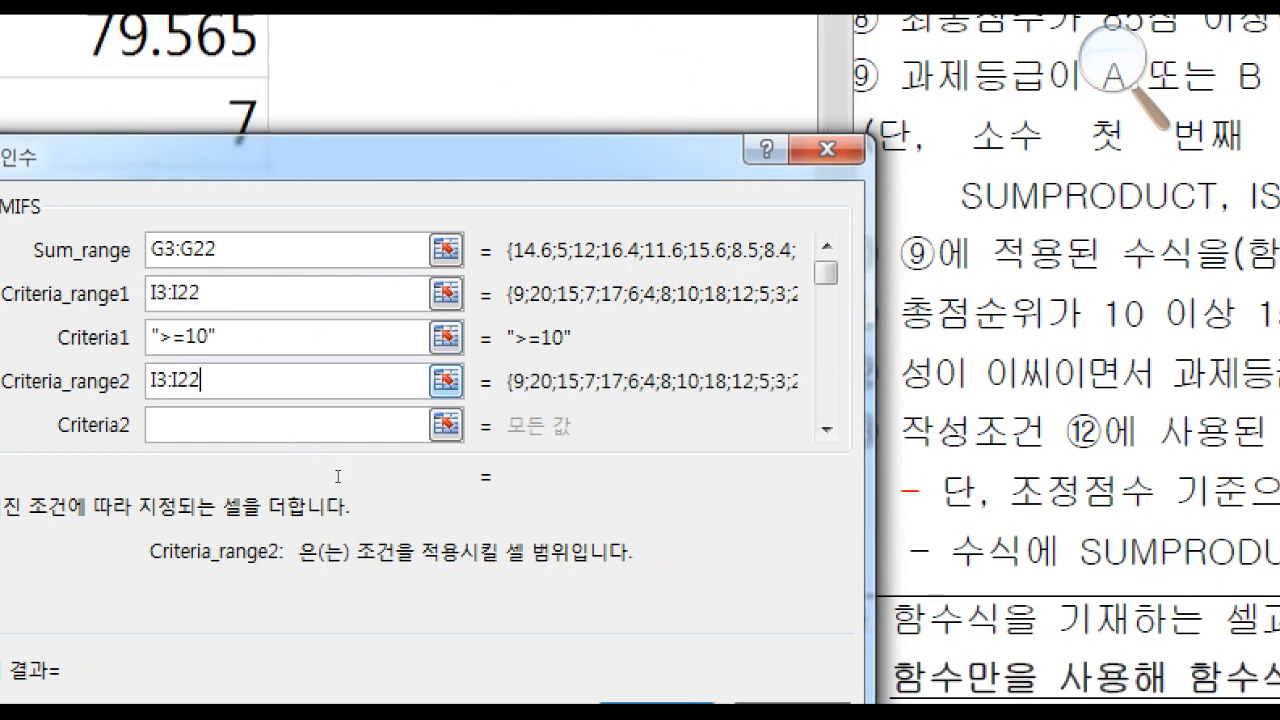
pyautogui.press('Tab')
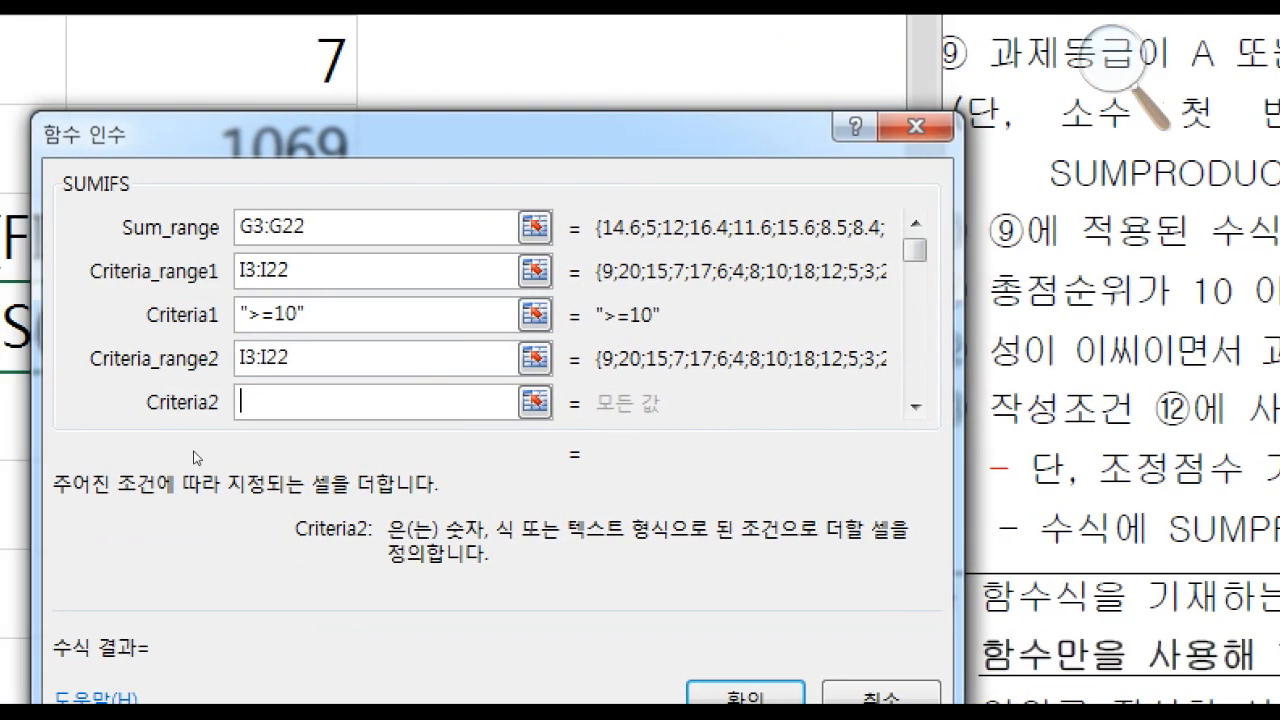
pyautogui.write('<=15')
pyautogui.hotkey('shift', 'Tab')
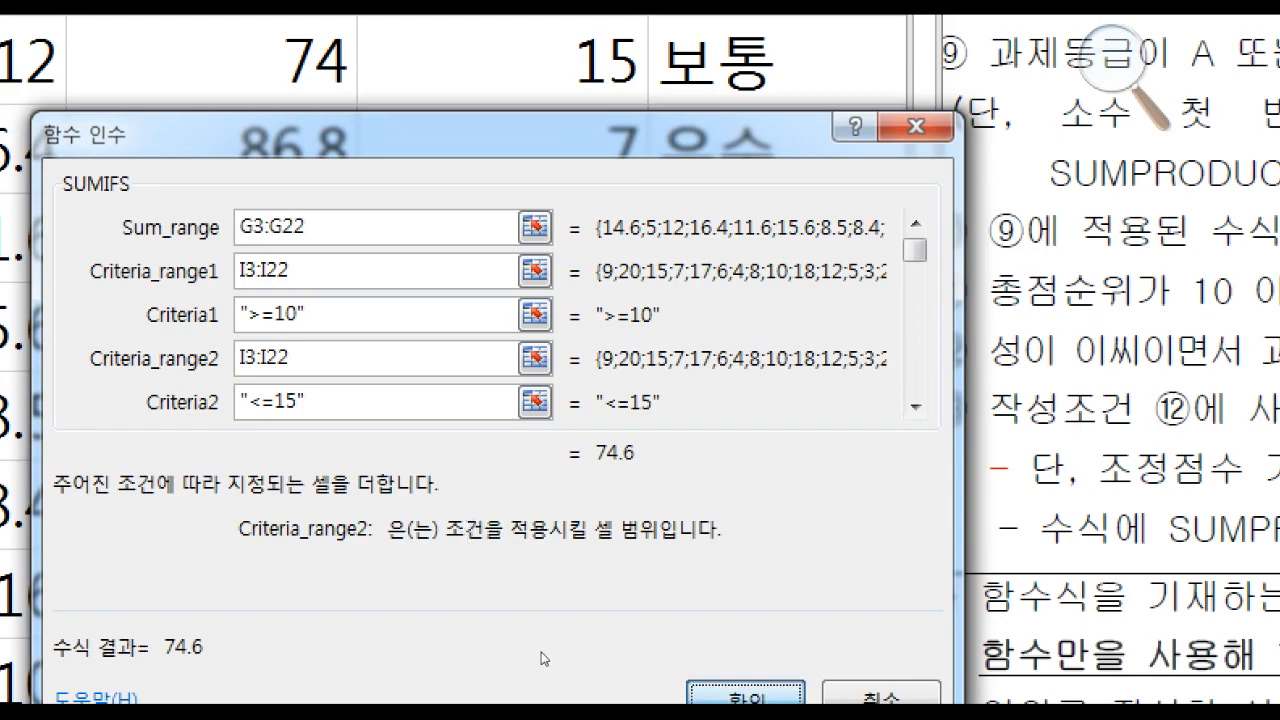
pyautogui.press('Return')
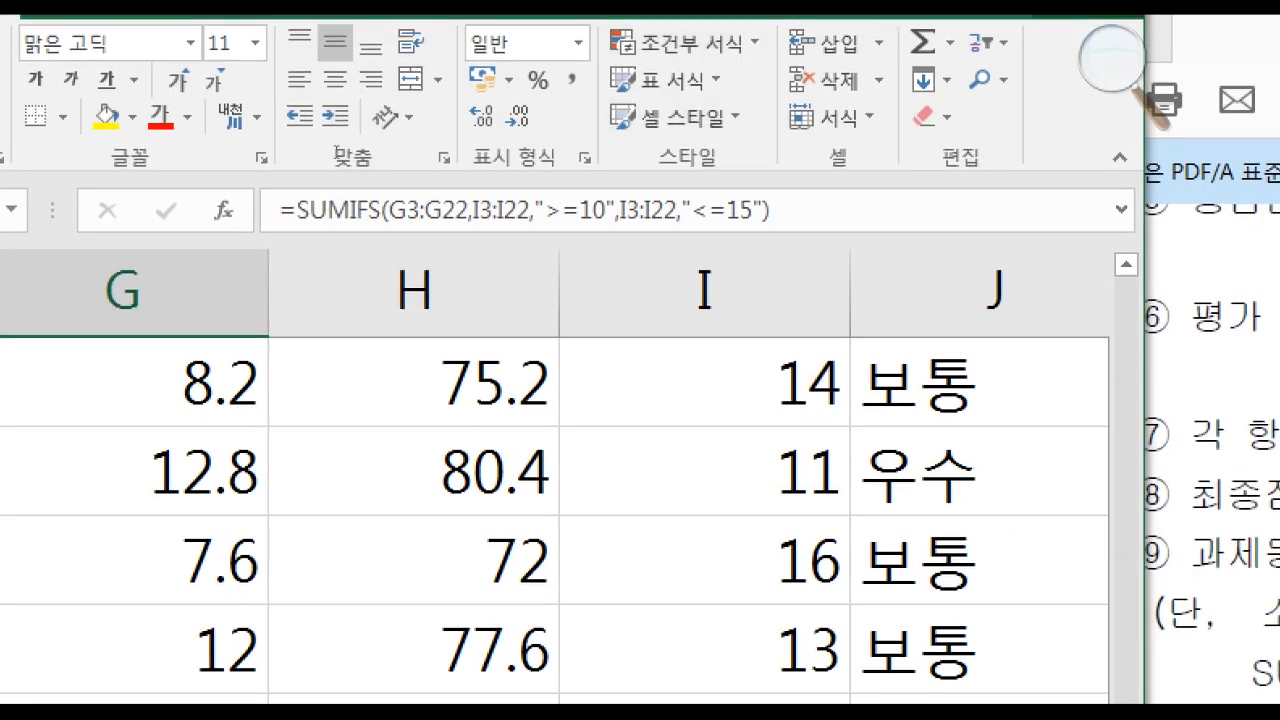
# Make both rank ranges in G27's SUMIFS formula absolute as $I$3:$I$22, leaving the sum range G3:G22 relative
pyautogui.click(504, 210)
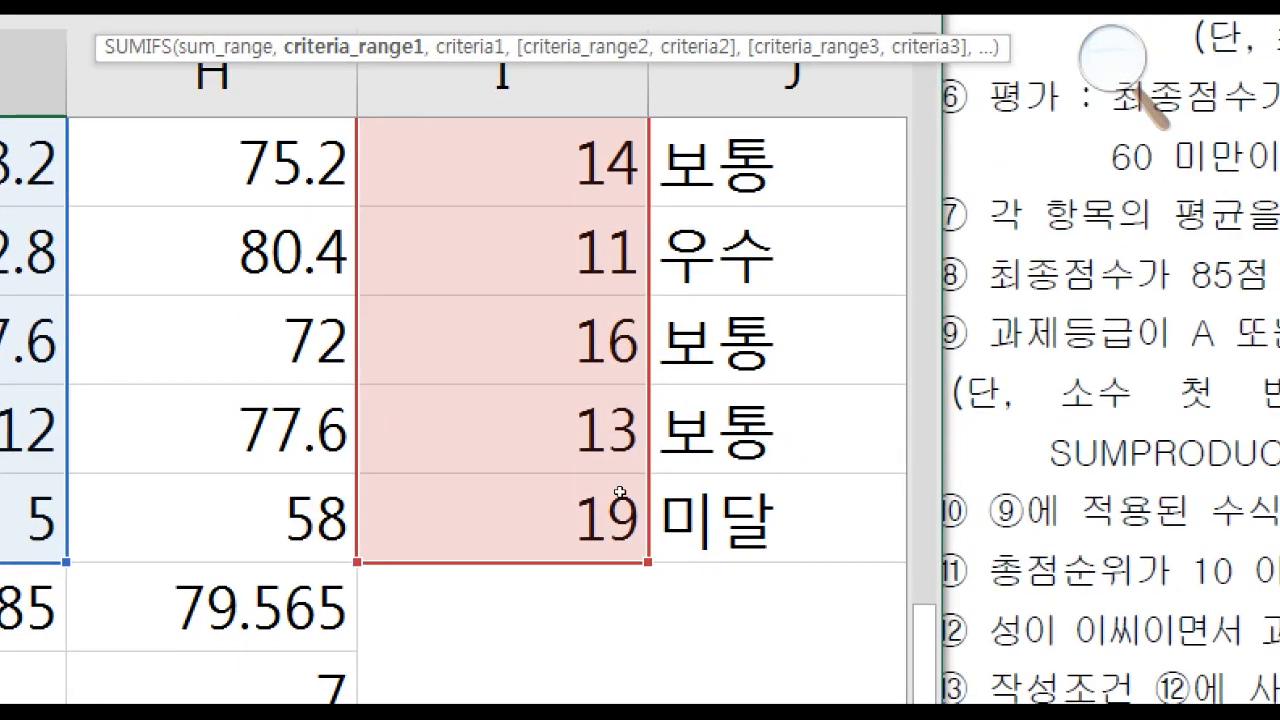
pyautogui.scroll(1, 636, 490)
pyautogui.scroll(4, 633, 393)
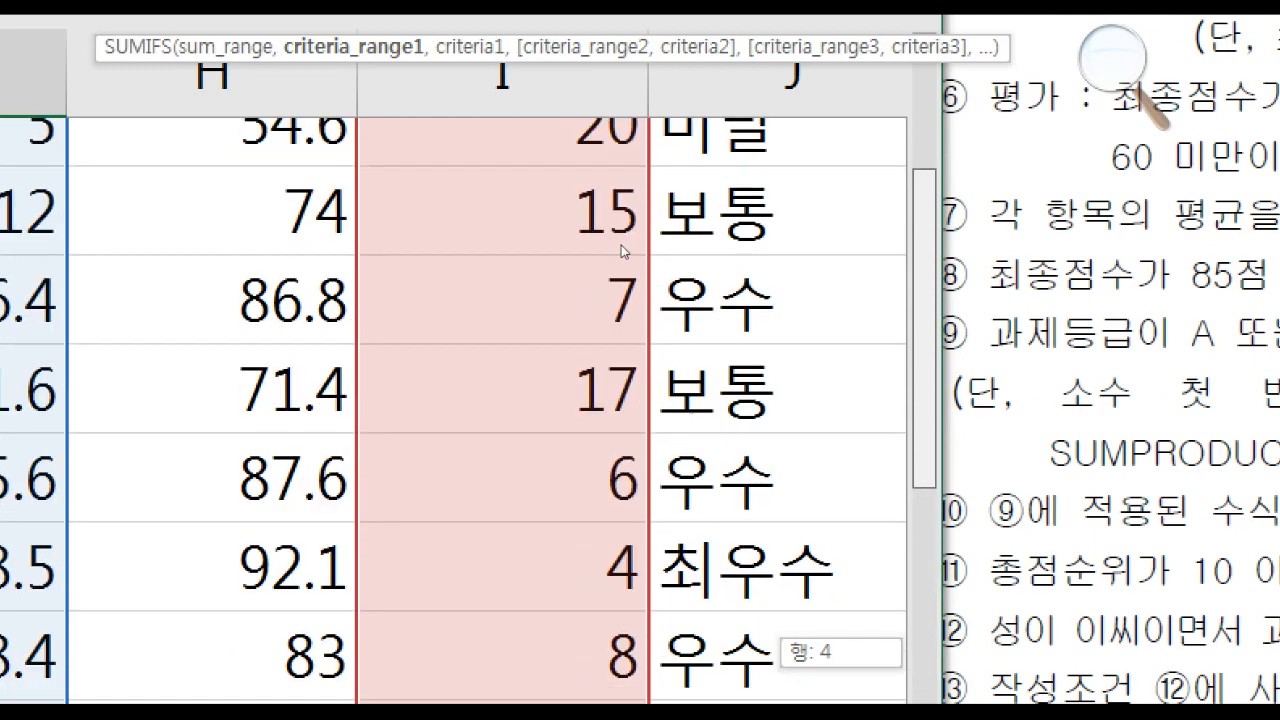
pyautogui.scroll(-4, 620, 215)
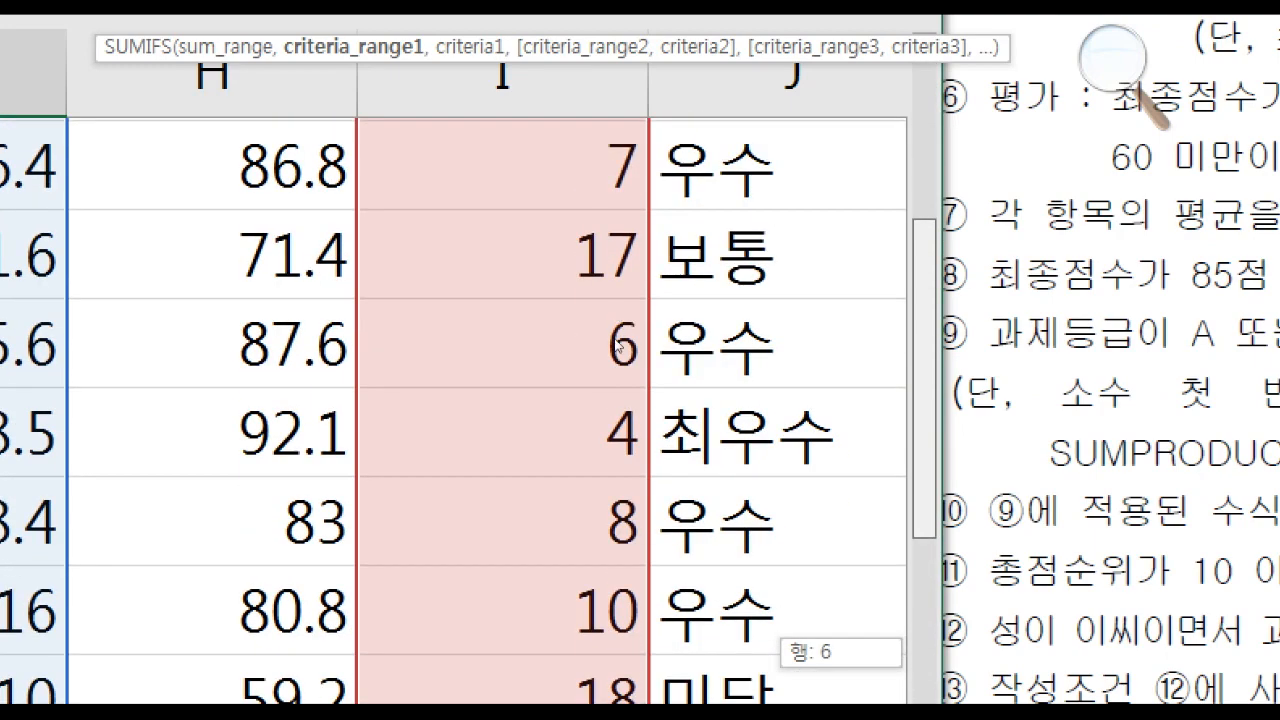
pyautogui.scroll(-1, 613, 420)
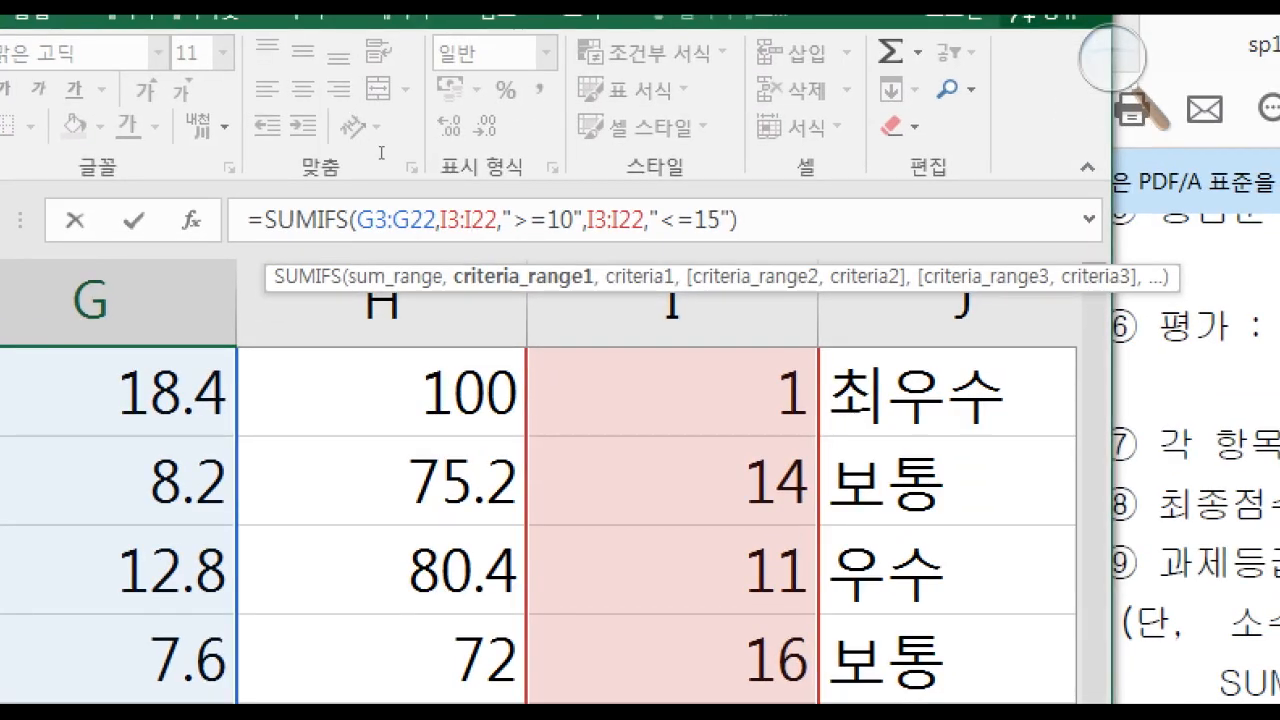
pyautogui.press('F4')
pyautogui.click(448, 219)
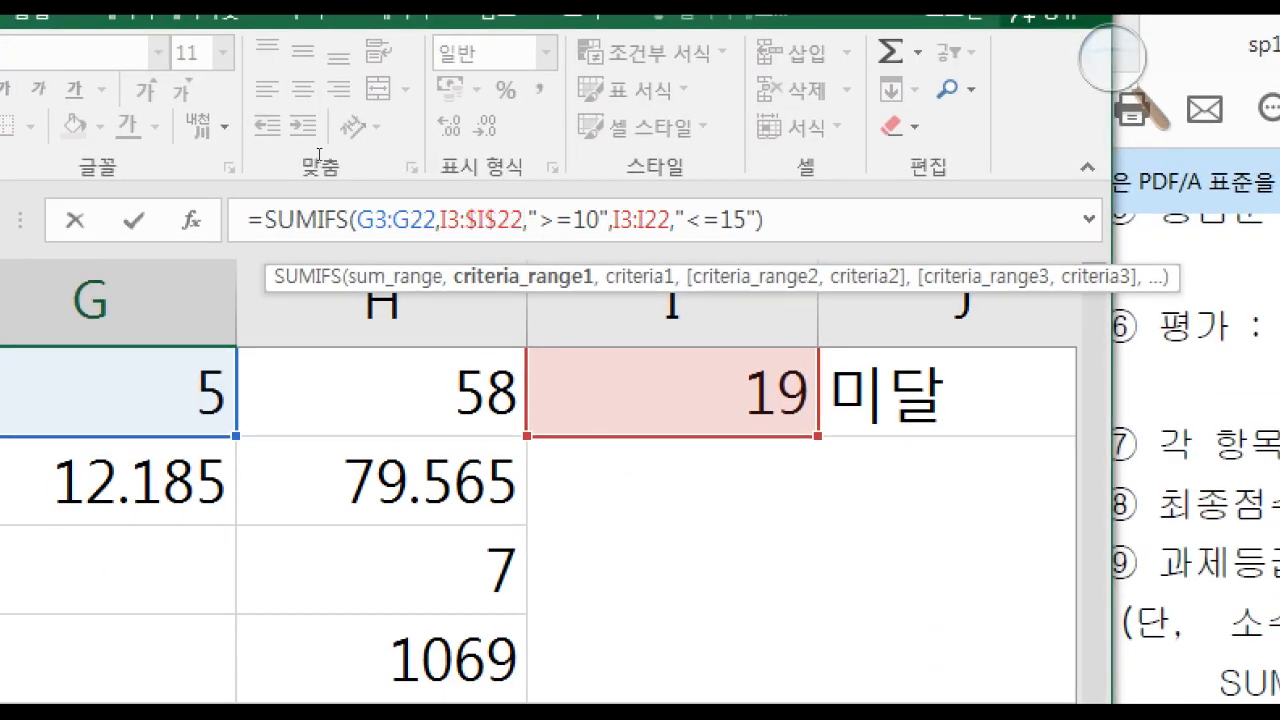
pyautogui.press('F4')
pyautogui.click(650, 219)
pyautogui.press('F4')
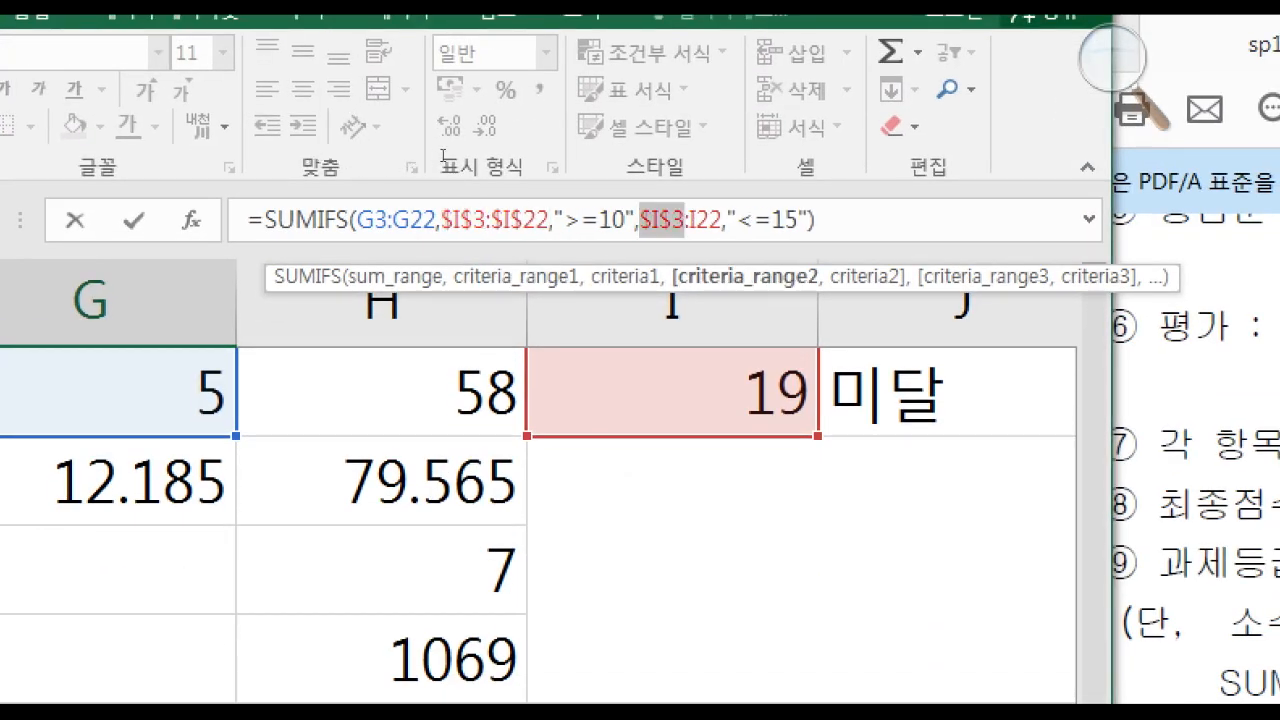
pyautogui.click(702, 219)
pyautogui.press('F4')
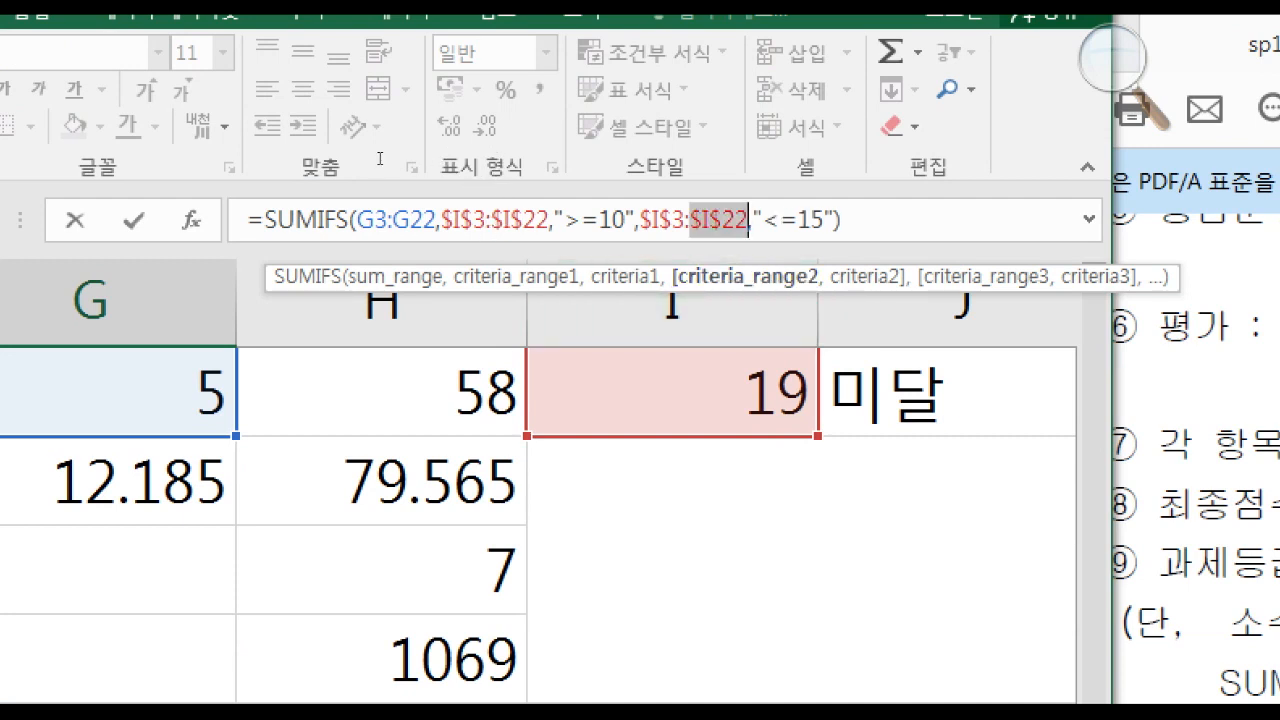
pyautogui.click(423, 219)
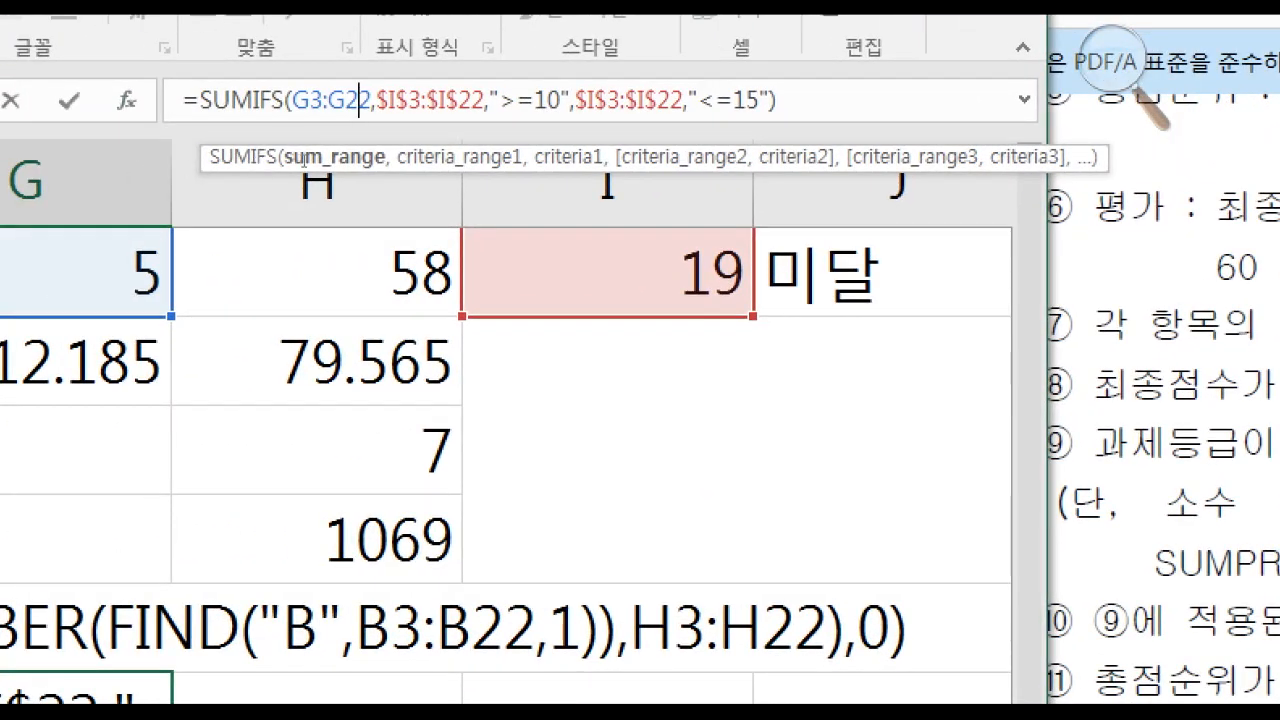
pyautogui.press('Return')
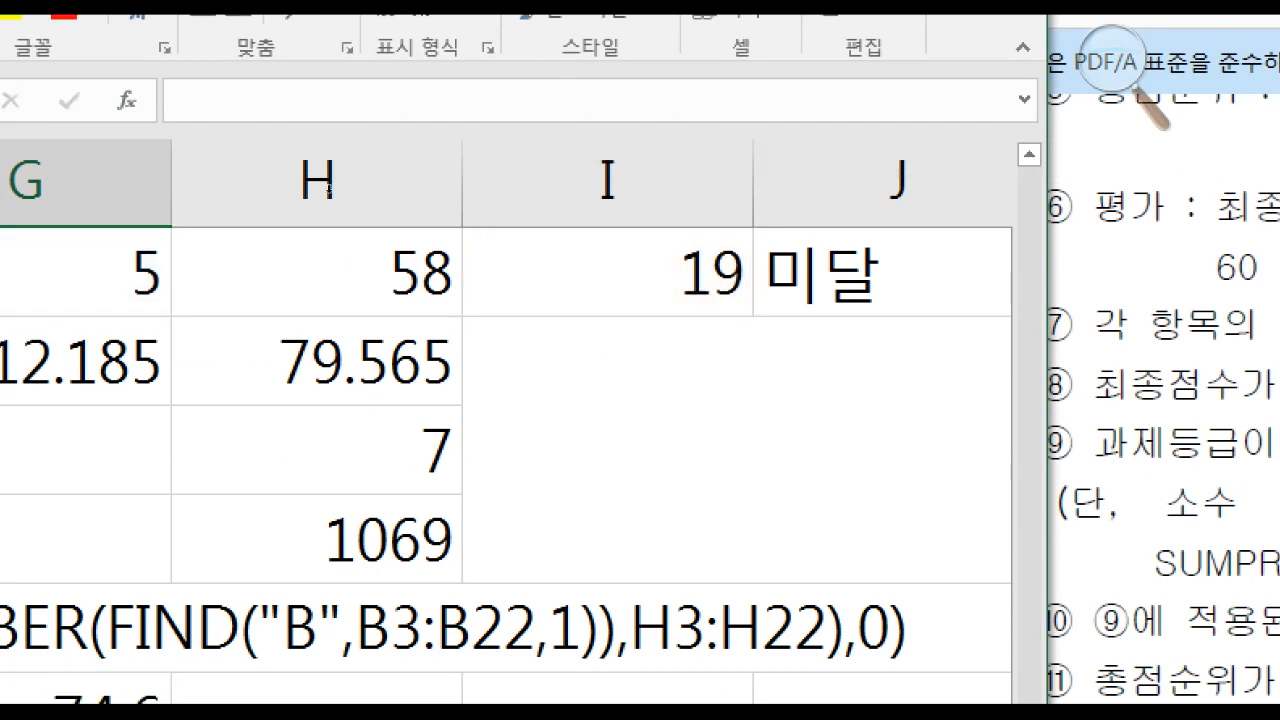
# Fill the SUMIFS formula from G27 across to H27 for the 최종점수 total
pyautogui.click(175, 479)
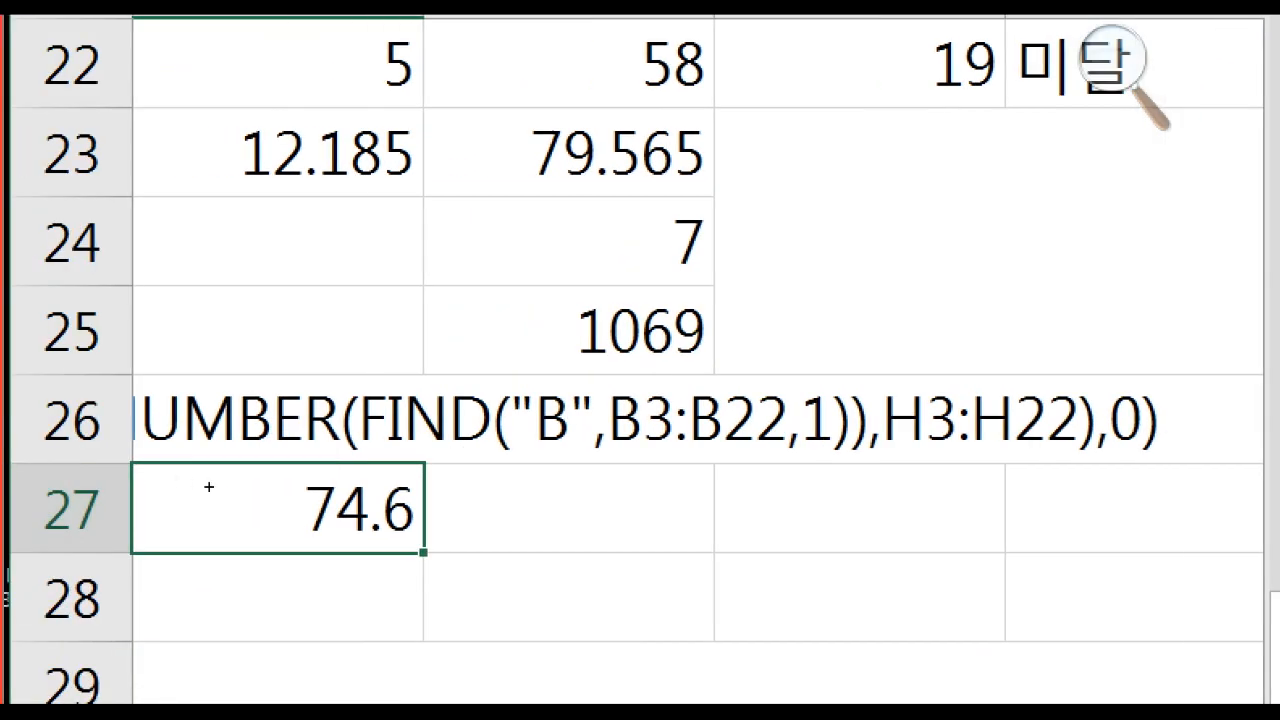
pyautogui.moveTo(423, 552); pyautogui.dragTo(640, 548)
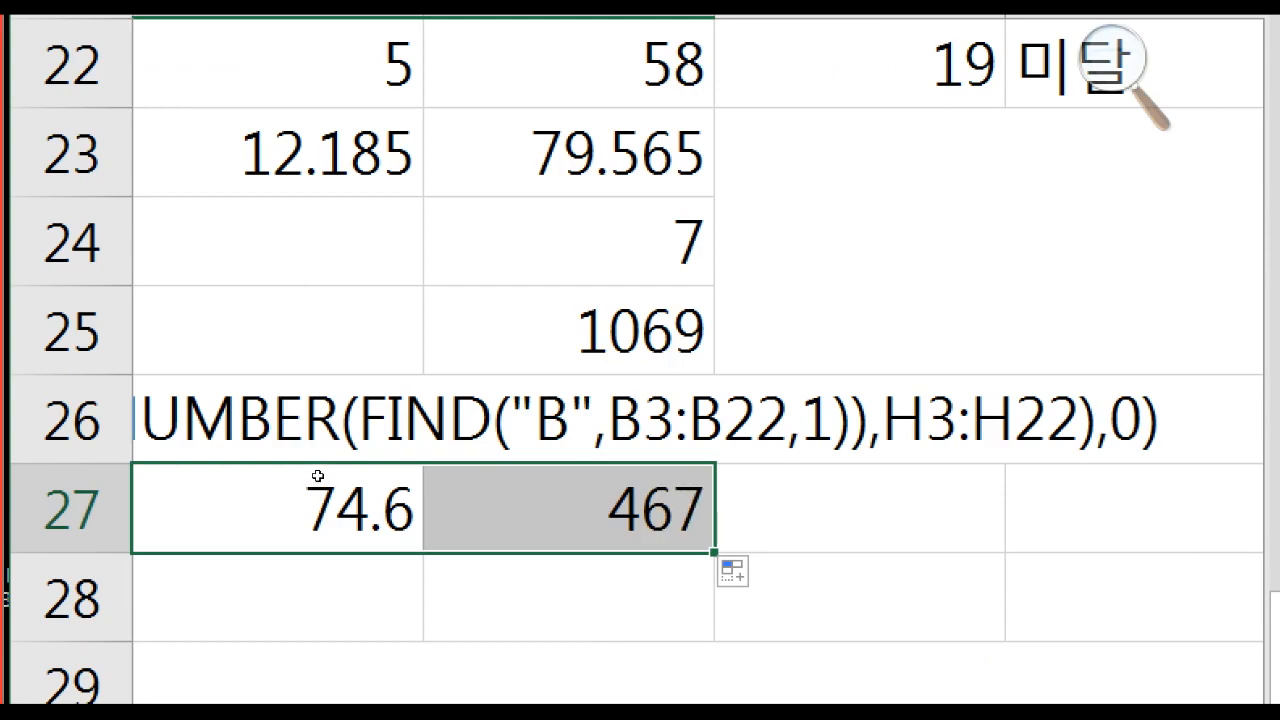
pyautogui.click(620, 508)
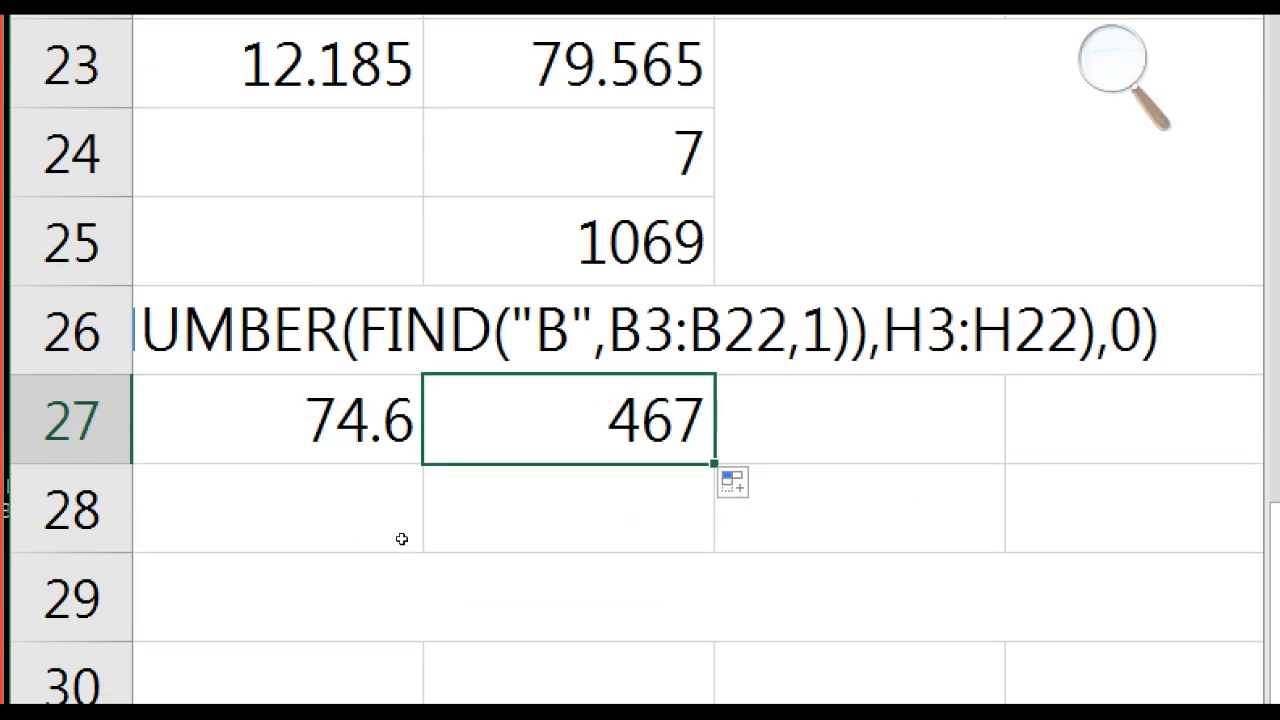
# Examine the PDF's condition for item 12 and its table layout for items 12 and 13
pyautogui.press('Left')
pyautogui.press('Left')
pyautogui.press('Right')
pyautogui.press('Right')
pyautogui.press('Right')
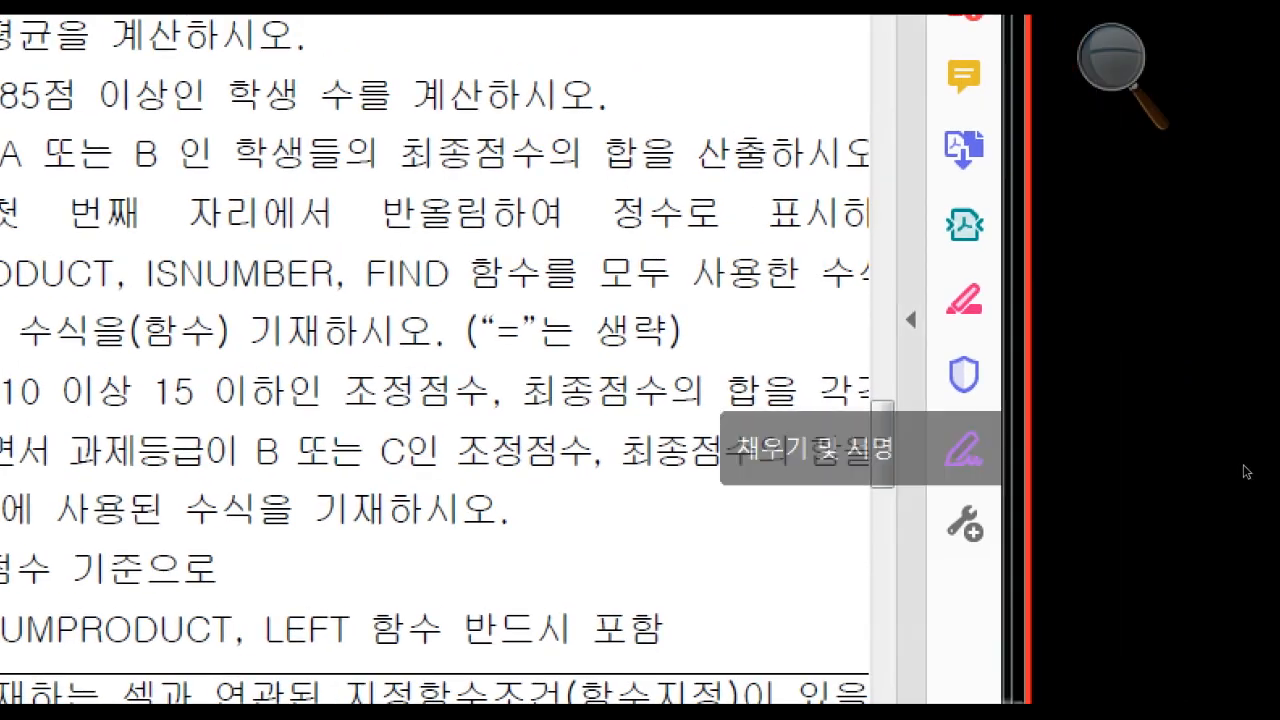
pyautogui.moveTo(1210, 465); pyautogui.dragTo(1212, 331)
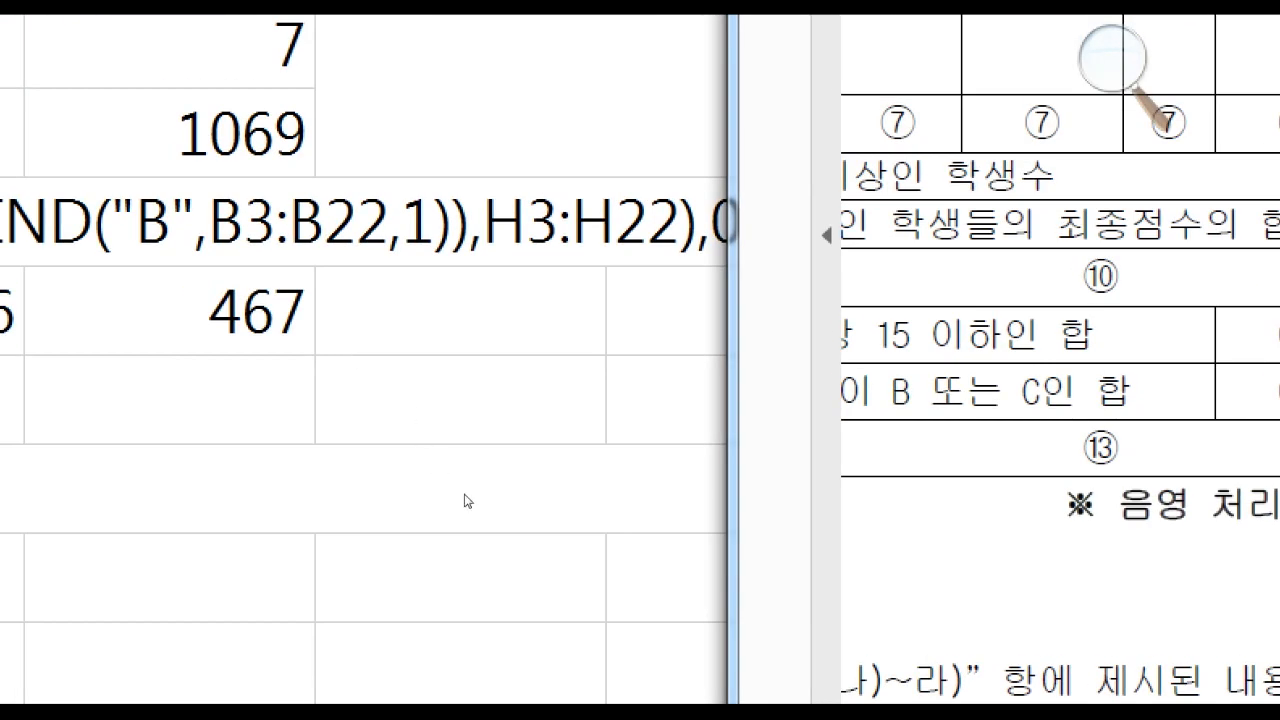
# Check the worksheet cells of rows 27 and 28 against the PDF table's cells marked 12 and 13
pyautogui.click(406, 465)
pyautogui.hotkey('shift', 'Right')
pyautogui.hotkey('shift', 'Down')
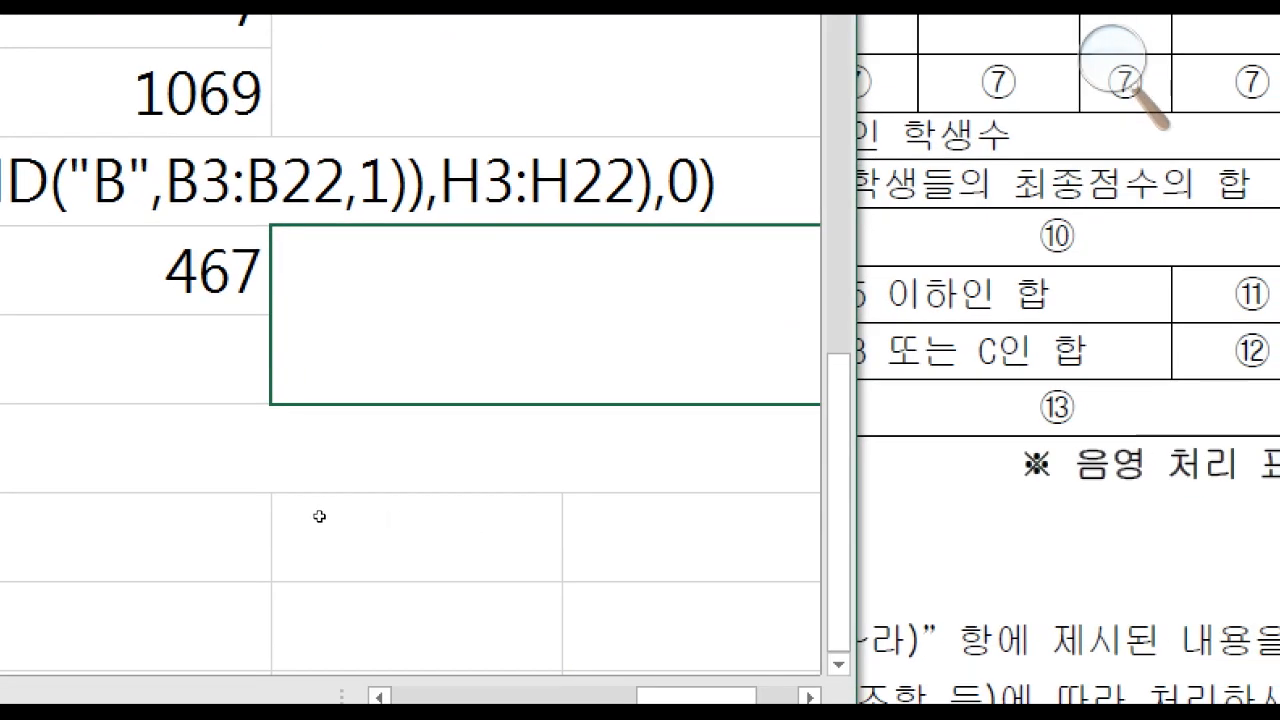
pyautogui.press('Left')
pyautogui.press('Down')
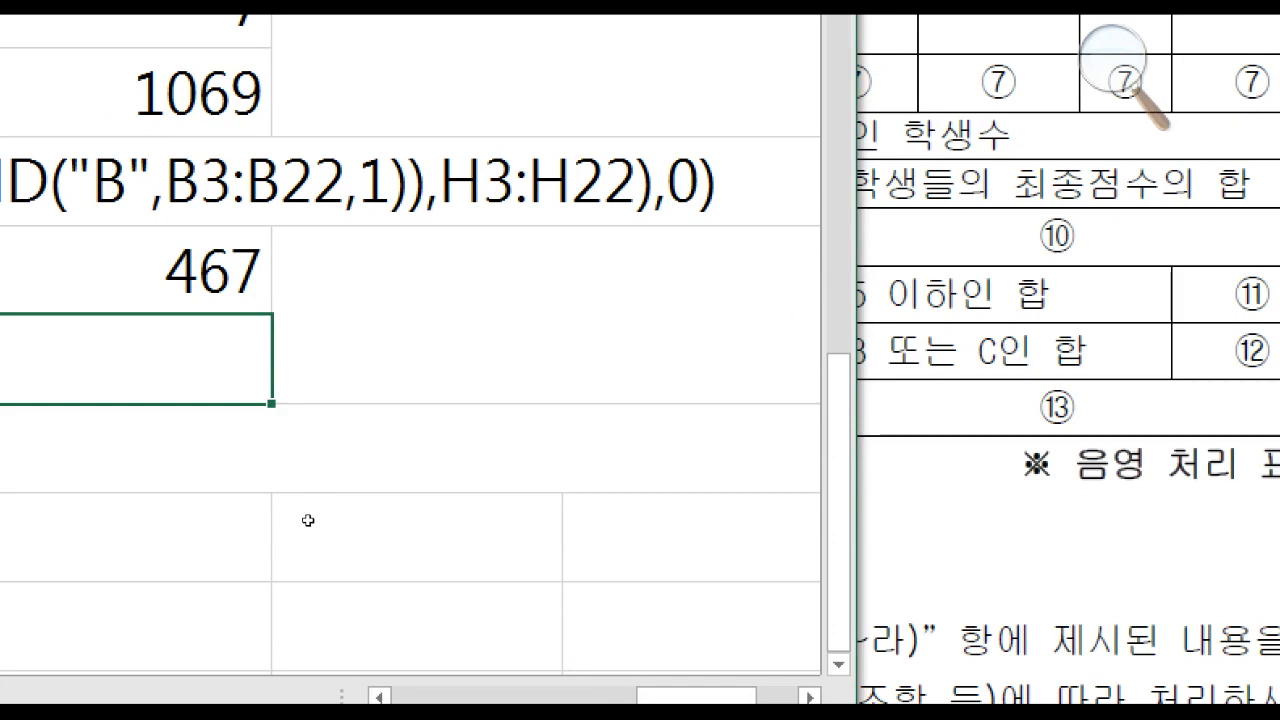
pyautogui.press('Left')
pyautogui.press('Left')
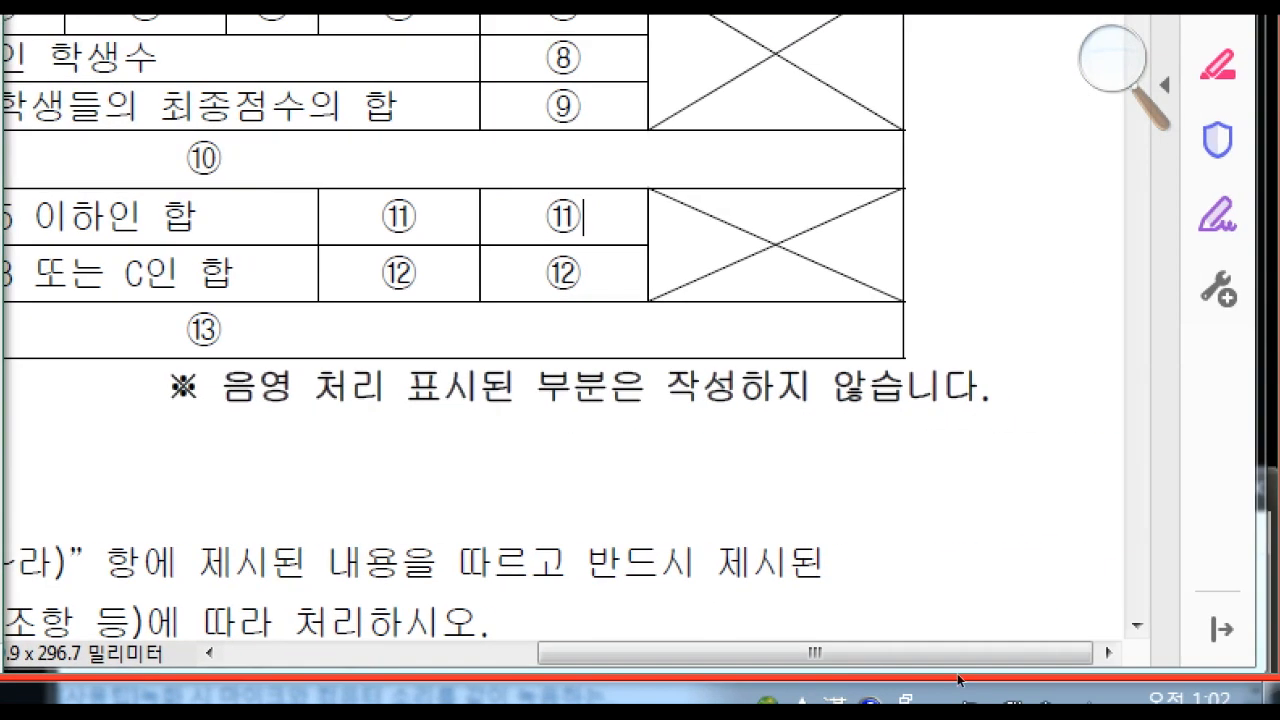
pyautogui.moveTo(380, 273); pyautogui.dragTo(418, 273)
pyautogui.moveTo(546, 273); pyautogui.dragTo(583, 273)
pyautogui.moveTo(340, 333); pyautogui.dragTo(185, 330)
pyautogui.click(186, 330)
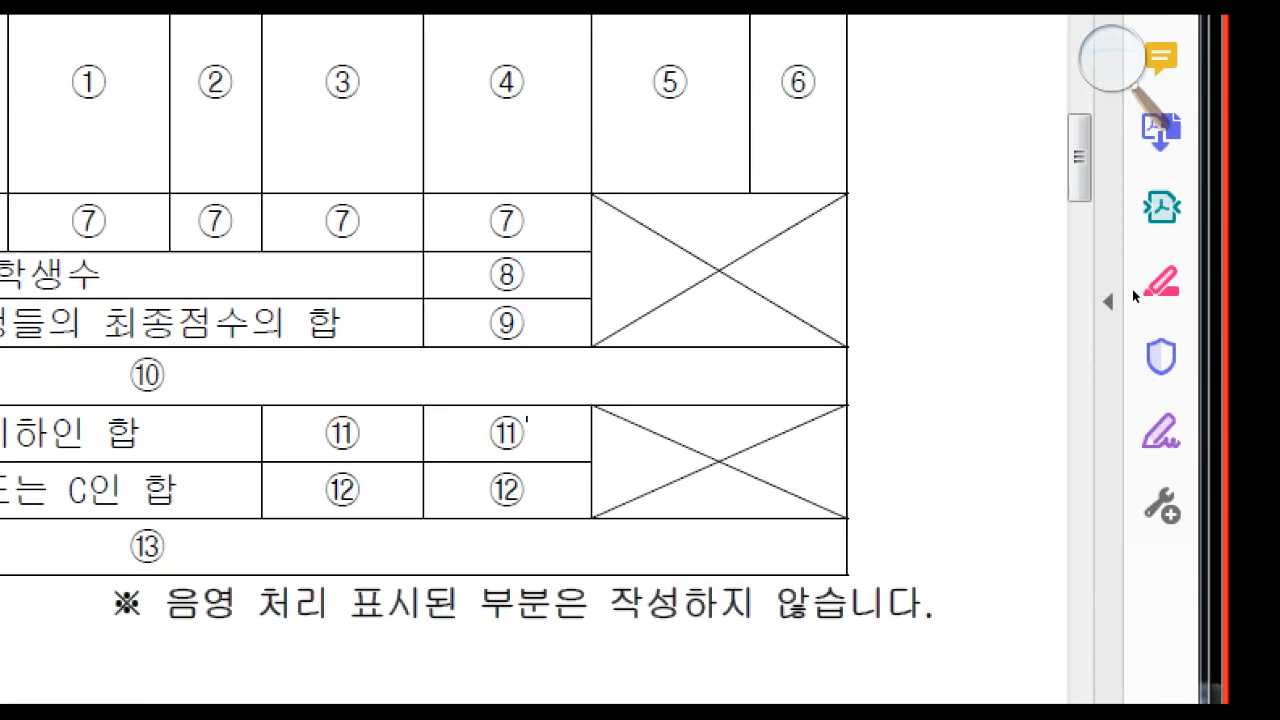
pyautogui.moveTo(1091, 147); pyautogui.dragTo(1091, 435)
pyautogui.moveTo(1201, 493); pyautogui.dragTo(1191, 522)
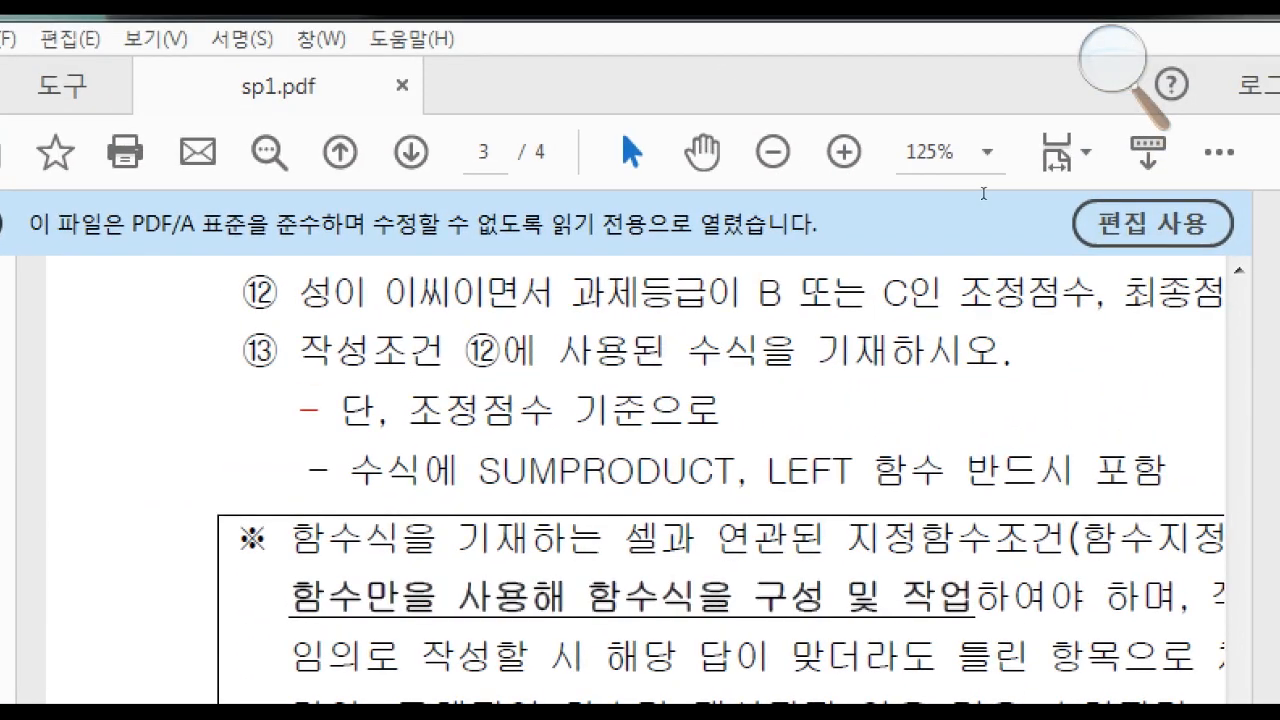
# Read the PDF's conditions for items 12 and 13, including the required SUMPRODUCT and LEFT functions
pyautogui.scroll(1, 298, 293)
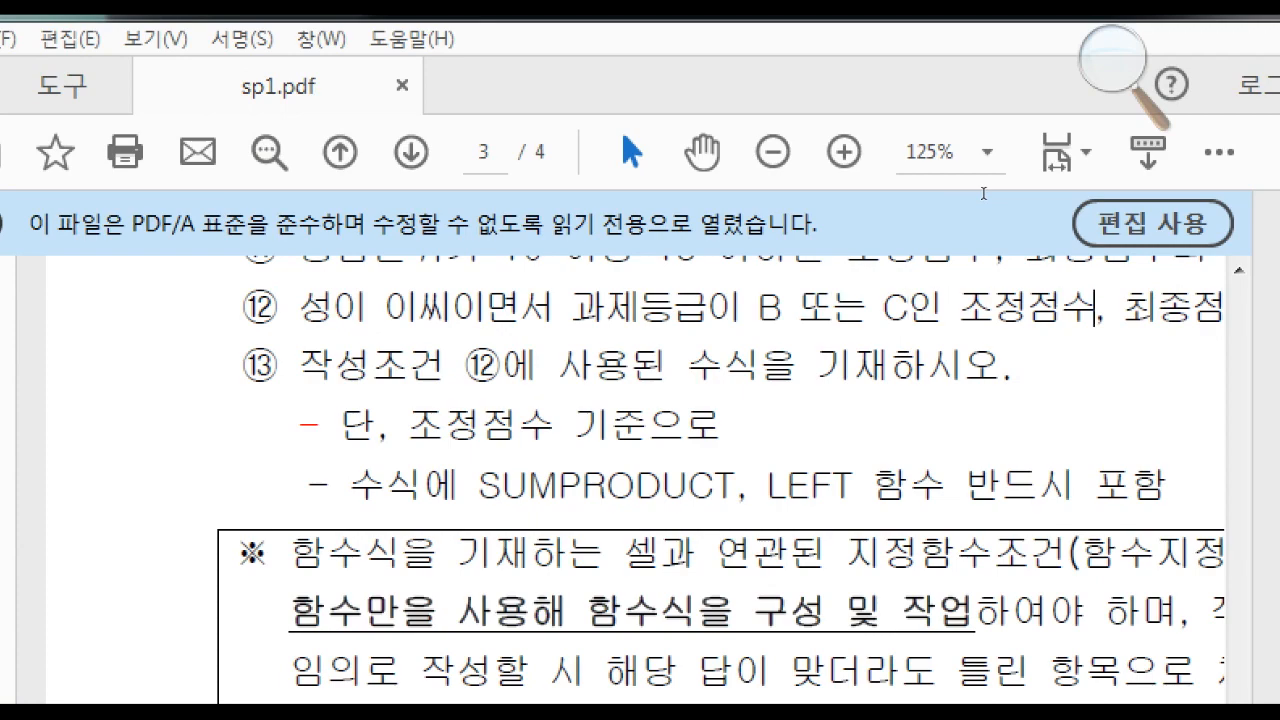
pyautogui.scroll(1, 1032, 243)
pyautogui.scroll(-3, 1028, 250)
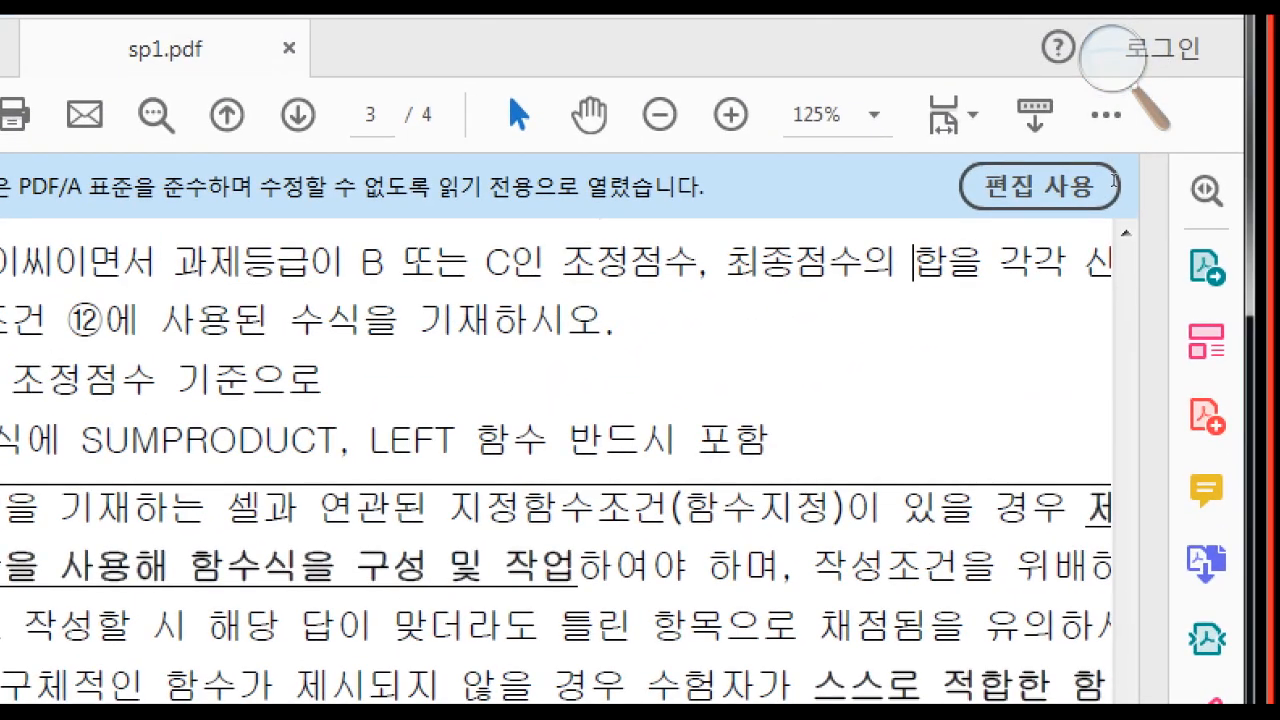
pyautogui.moveTo(913, 262); pyautogui.dragTo(1108, 262)
pyautogui.click(1084, 262)
pyautogui.click(1203, 697)
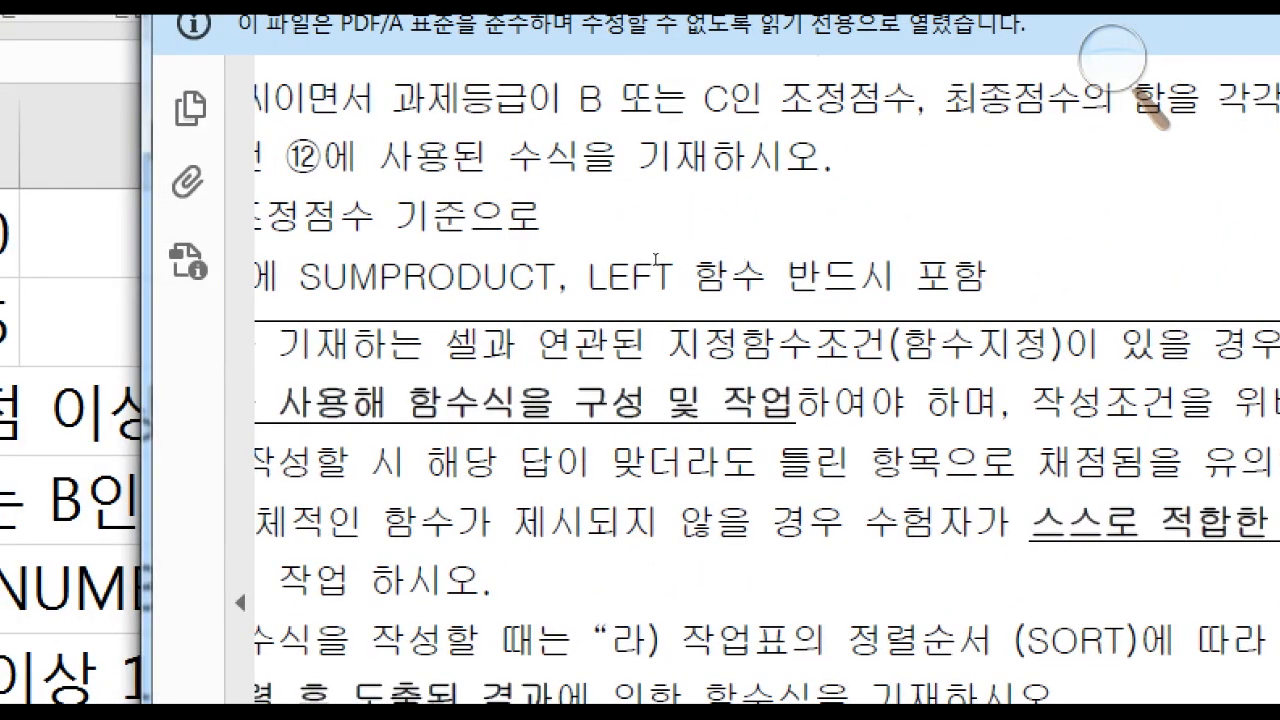
pyautogui.press('Left')
pyautogui.press('Left')
pyautogui.press('Left')
pyautogui.press('Left')
pyautogui.press('Left')
pyautogui.press('Left')
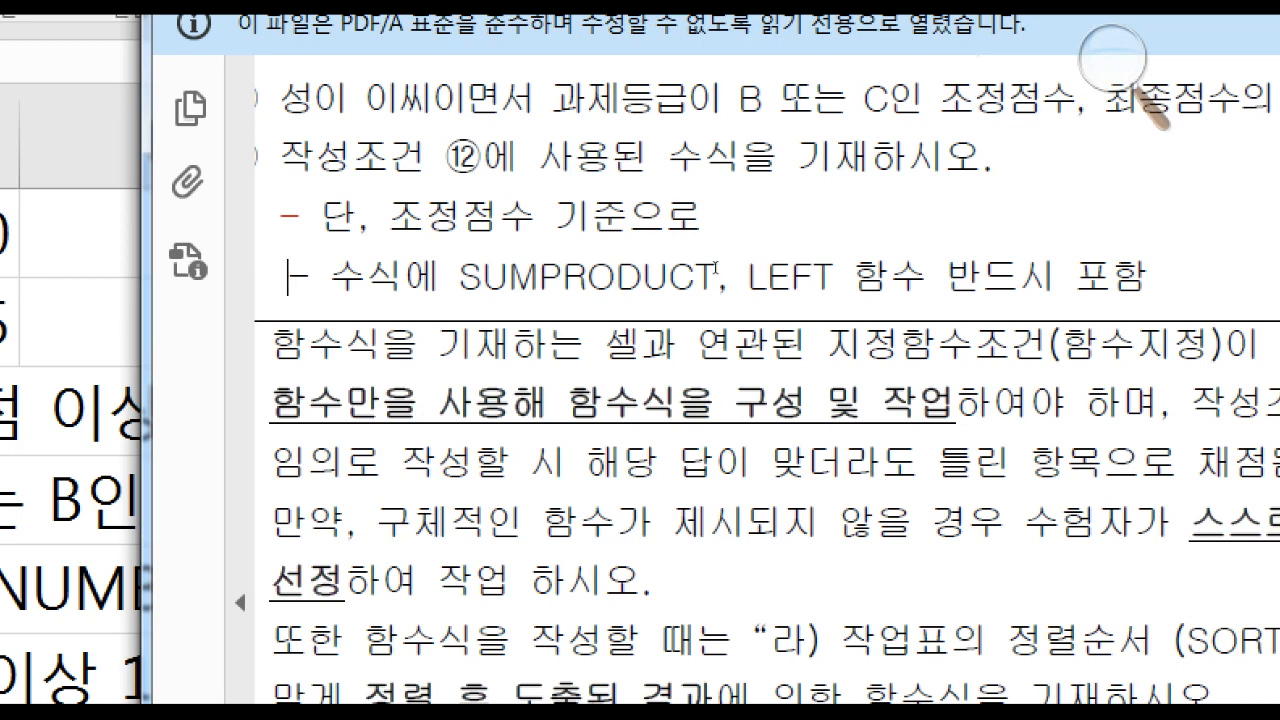
pyautogui.moveTo(306, 276); pyautogui.dragTo(1056, 276)
pyautogui.click(1020, 276)
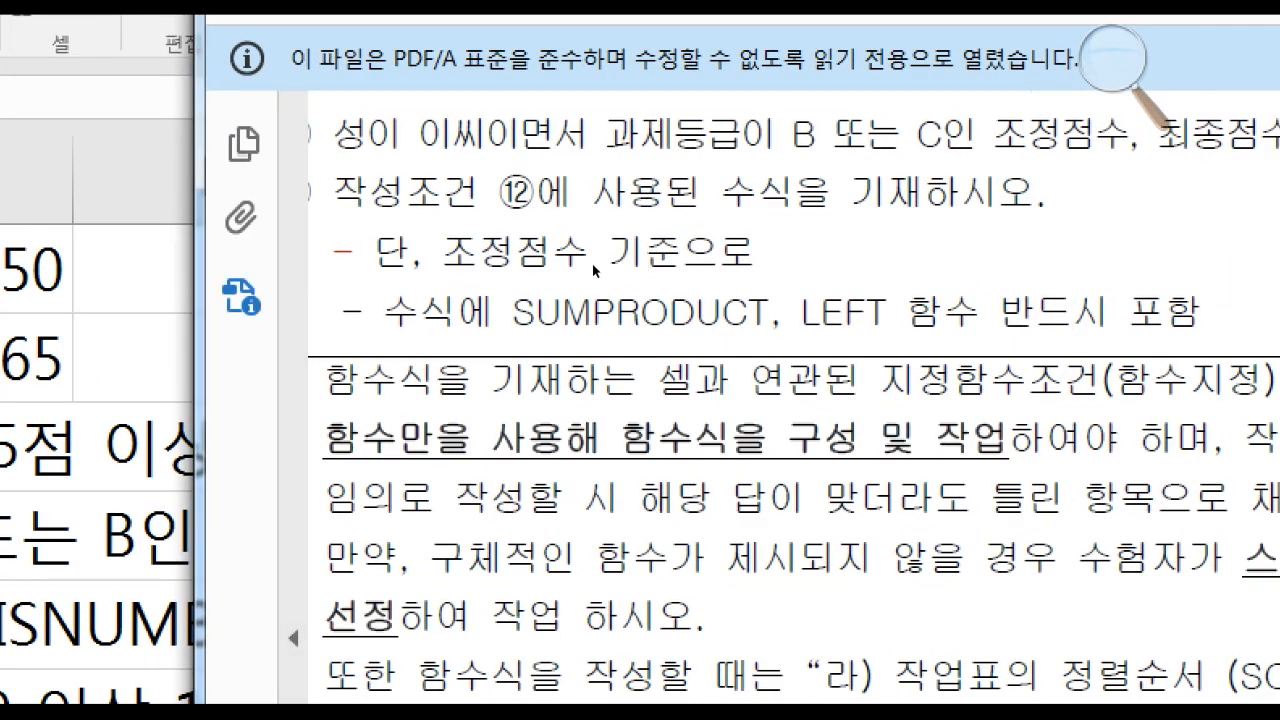
# Switch to the Excel worksheet, start a LEFT formula in G28 and open its function arguments
pyautogui.hotkey('alt', 'Tab')
pyautogui.press('Right')
pyautogui.press('Right')
pyautogui.write('=LEFT')
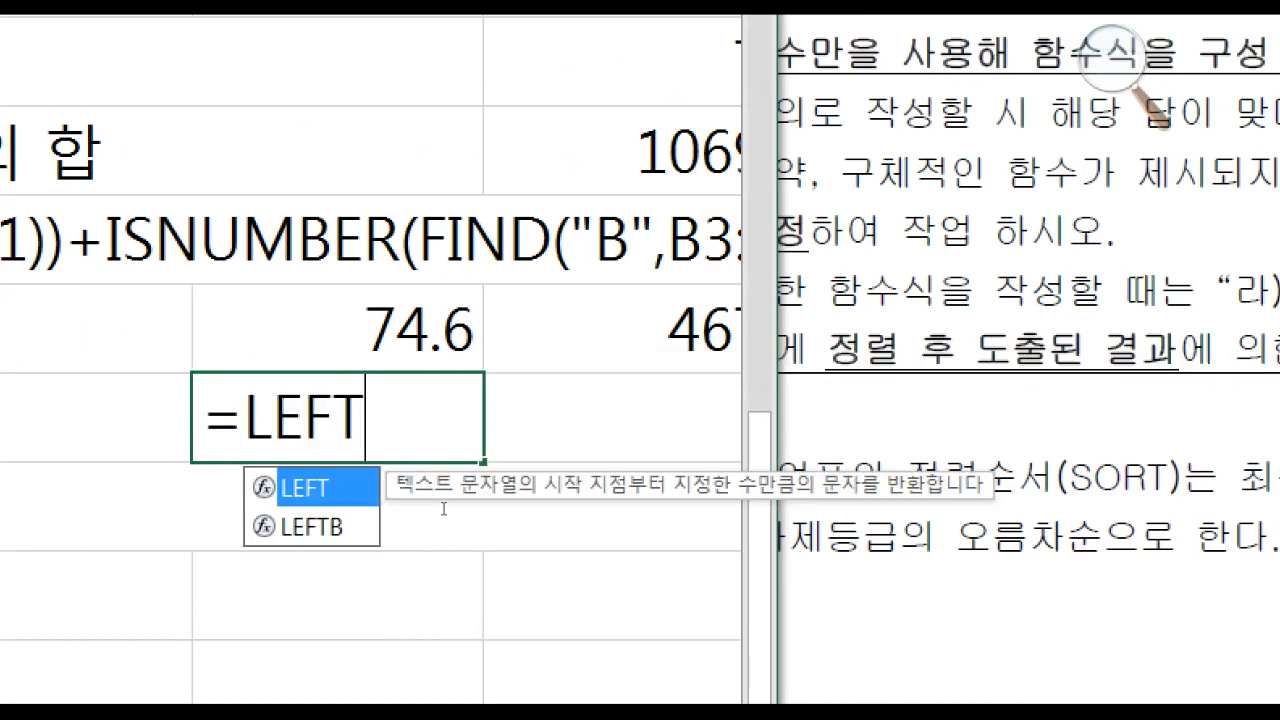
pyautogui.write('()')
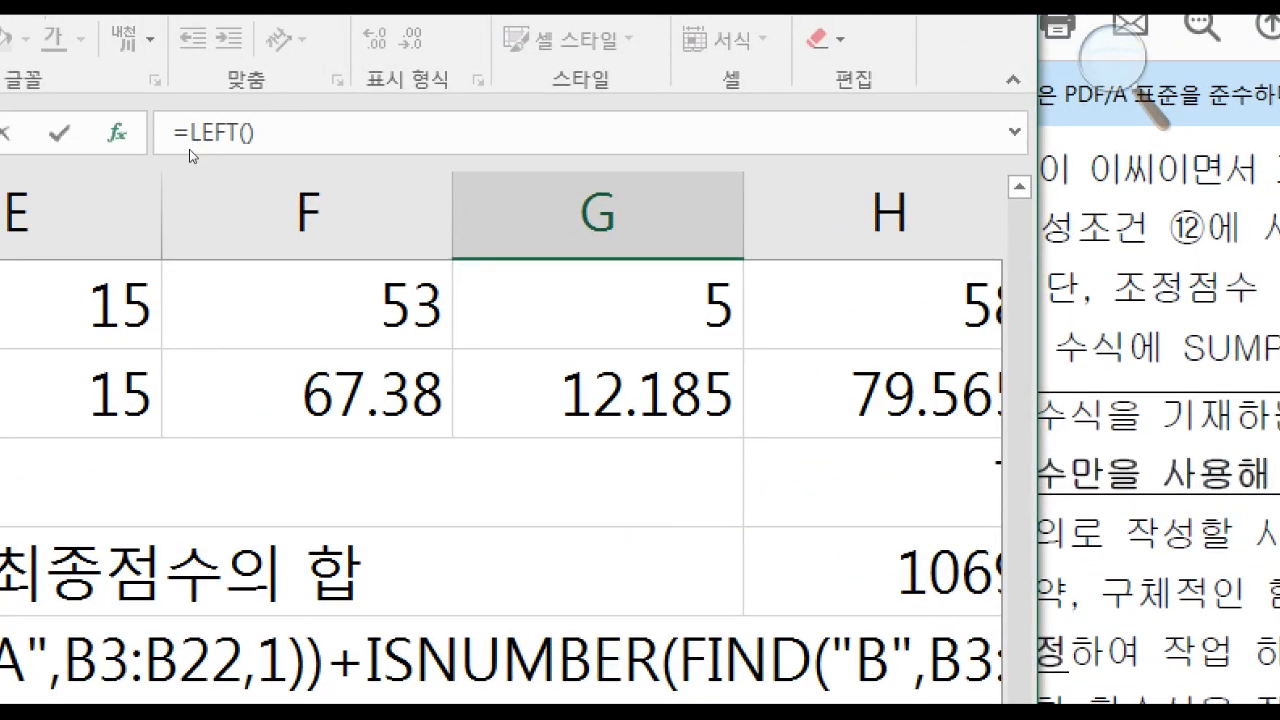
pyautogui.click(117, 133)
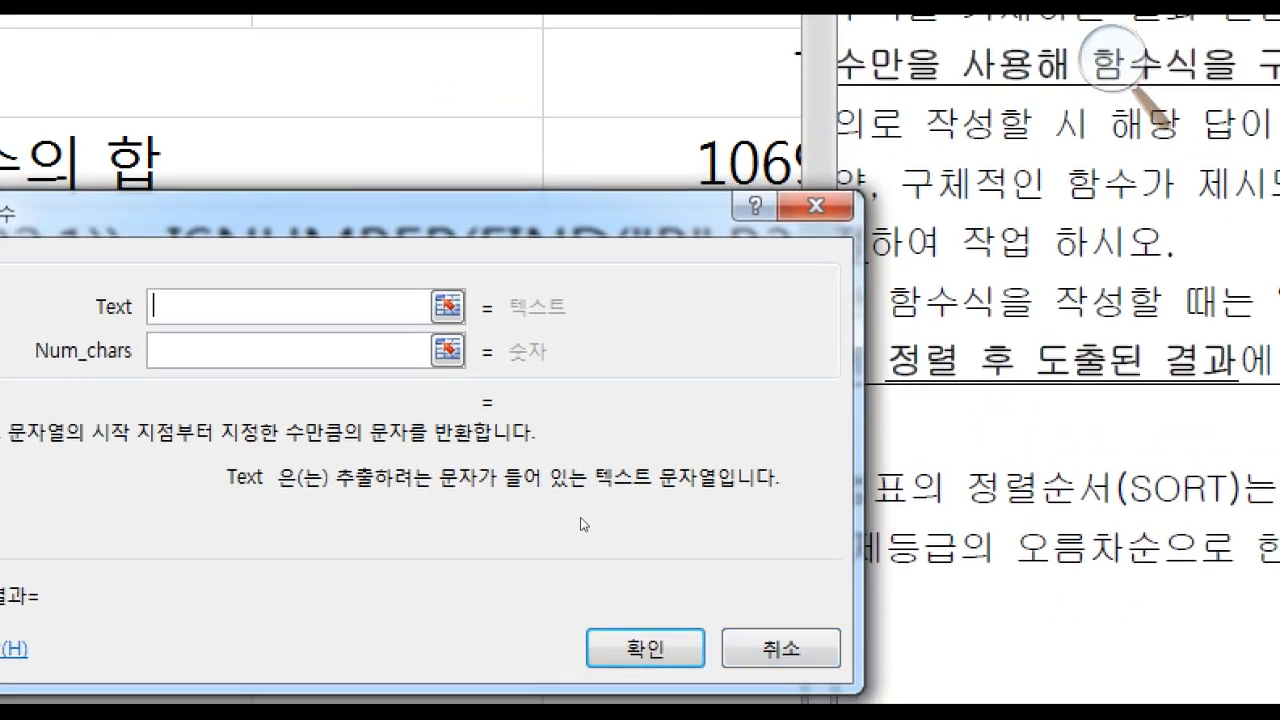
pyautogui.moveTo(538, 445); pyautogui.dragTo(662, 411)
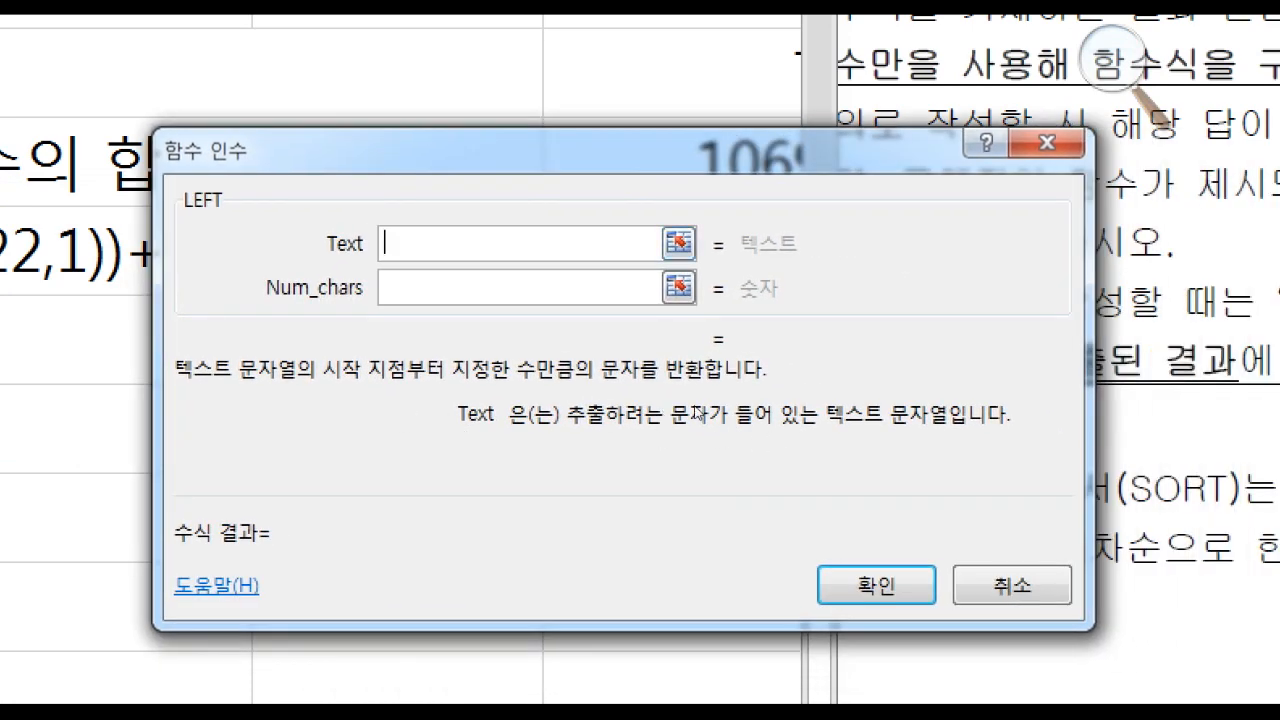
pyautogui.moveTo(697, 412); pyautogui.dragTo(568, 440)
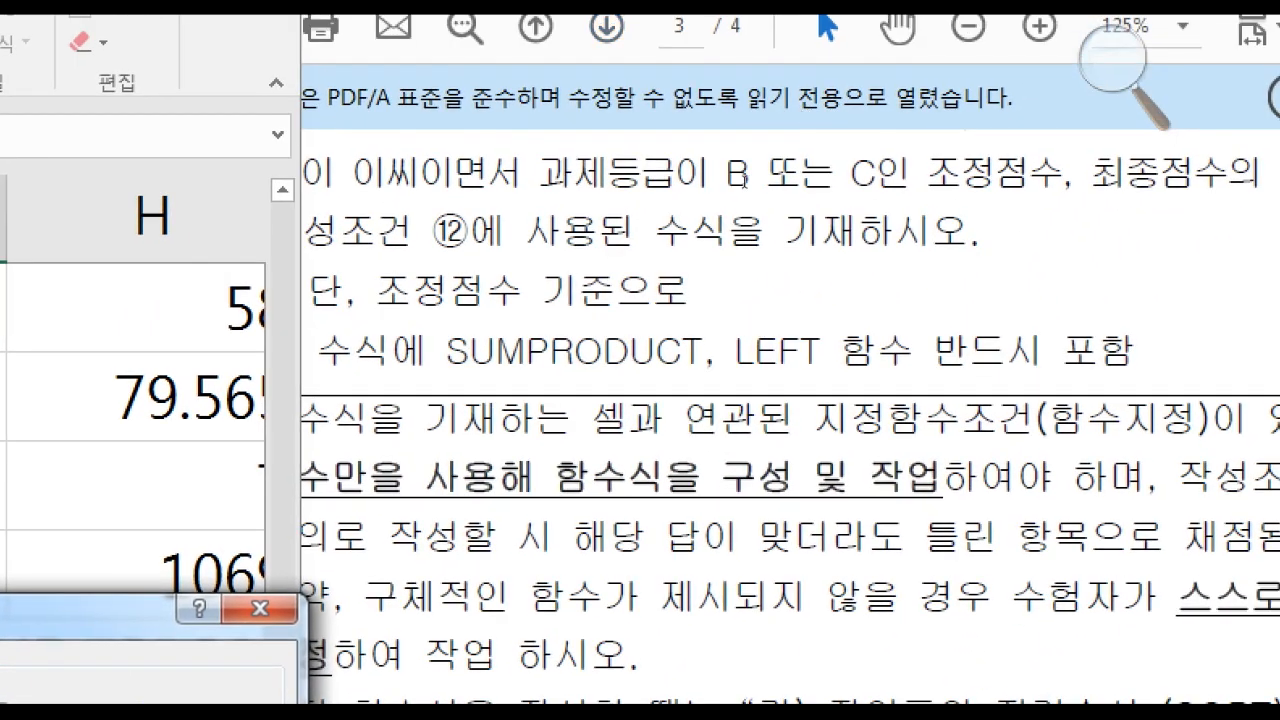
pyautogui.click(738, 178)
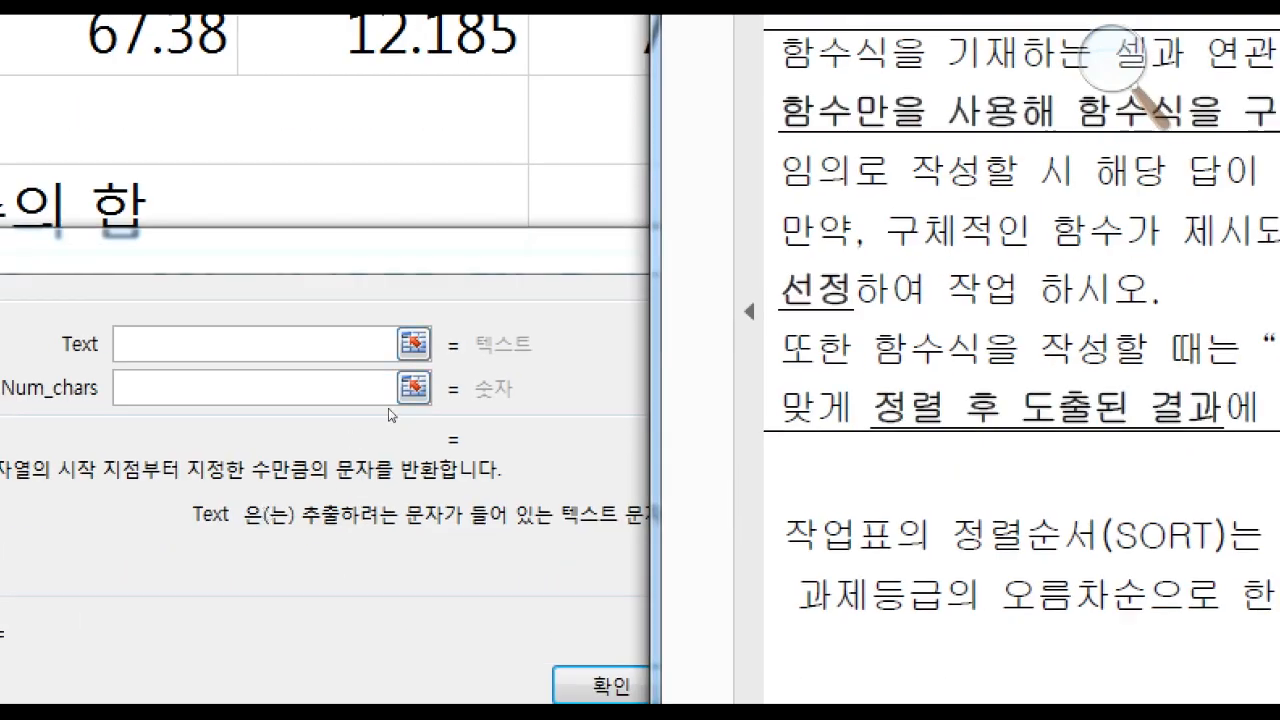
pyautogui.click(392, 414)
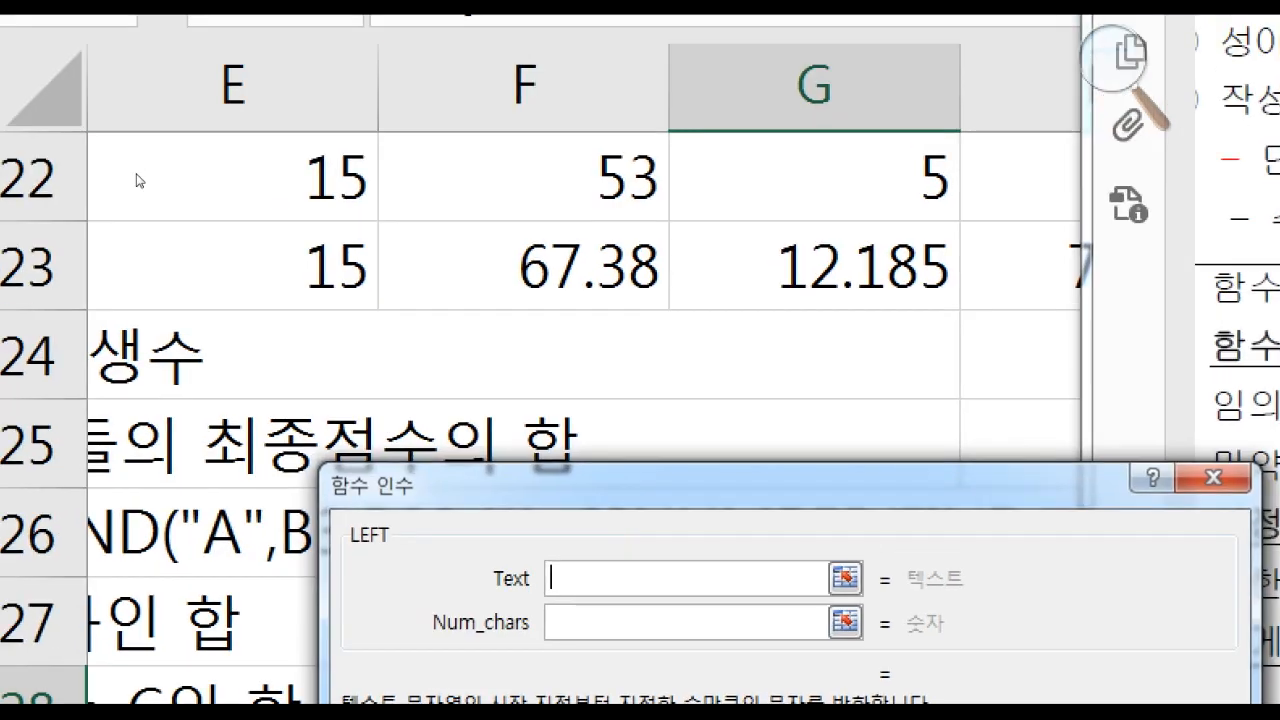
# Set the LEFT function's Text argument to the student names in A3:A22
pyautogui.click(90, 95)
pyautogui.press('Left')
pyautogui.press('Left')
pyautogui.press('Left')
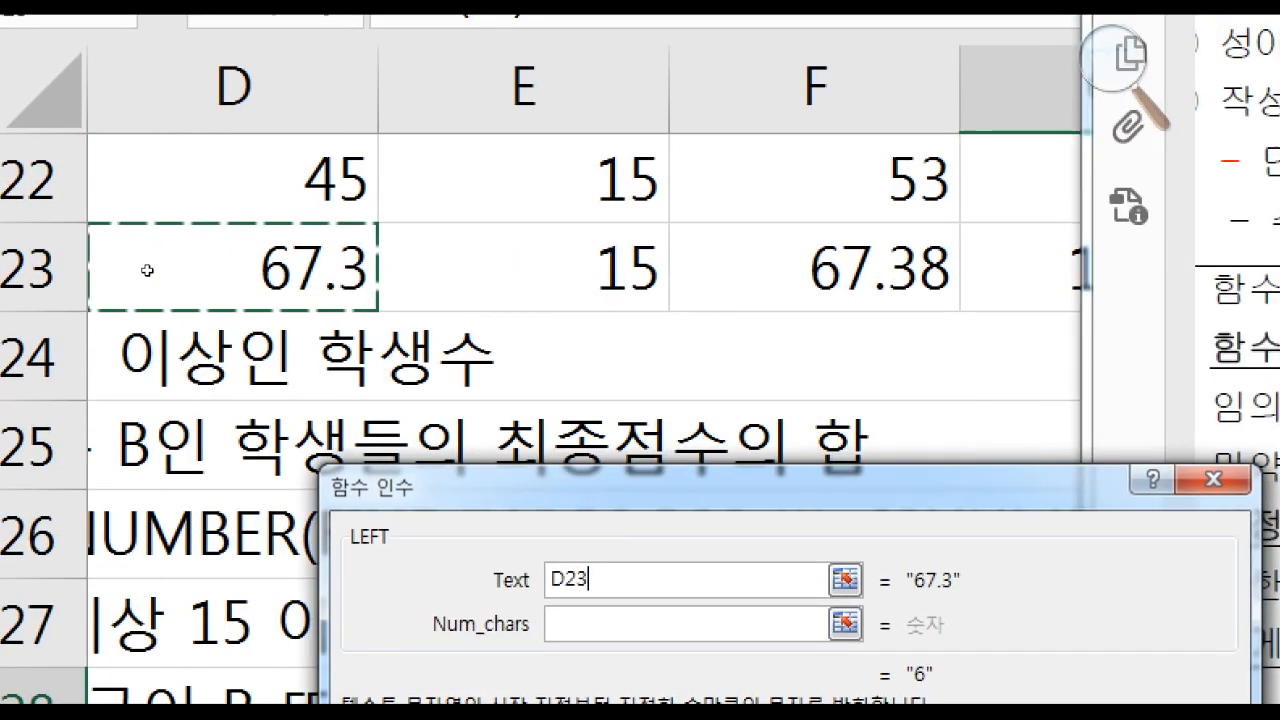
pyautogui.press('Up')
pyautogui.press('Left')
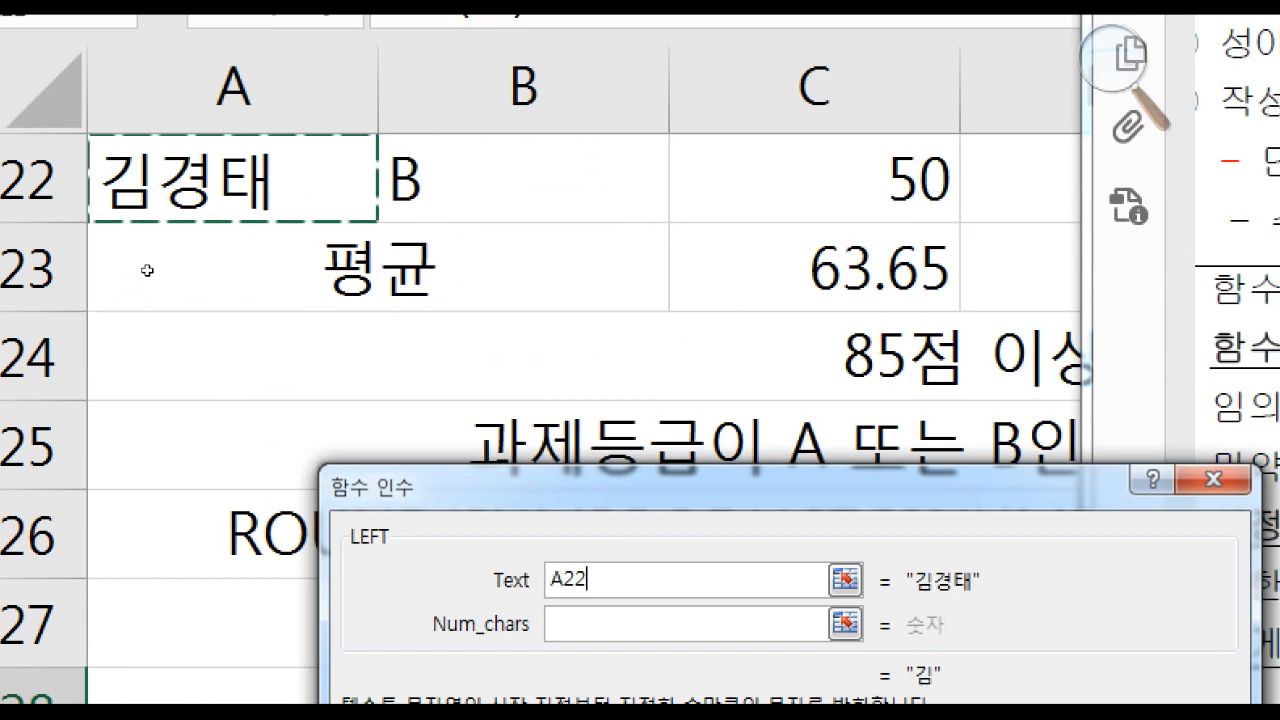
pyautogui.hotkey('shift', 'Up')
pyautogui.hotkey('shift', 'Up')
pyautogui.hotkey('shift', 'Up')
pyautogui.hotkey('shift', 'Up')
pyautogui.hotkey('shift', 'Up')
pyautogui.hotkey('shift', 'Up')
pyautogui.hotkey('shift', 'Up')
pyautogui.hotkey('shift', 'Up')
pyautogui.hotkey('shift', 'Up')
pyautogui.hotkey('shift', 'Up')
pyautogui.hotkey('shift', 'Up')
pyautogui.hotkey('shift', 'Up')
pyautogui.hotkey('shift', 'Up')
pyautogui.hotkey('shift', 'Up')
pyautogui.hotkey('shift', 'Up')
pyautogui.hotkey('shift', 'Up')
pyautogui.hotkey('shift', 'Up')
pyautogui.hotkey('shift', 'Up')
pyautogui.hotkey('shift', 'Up')
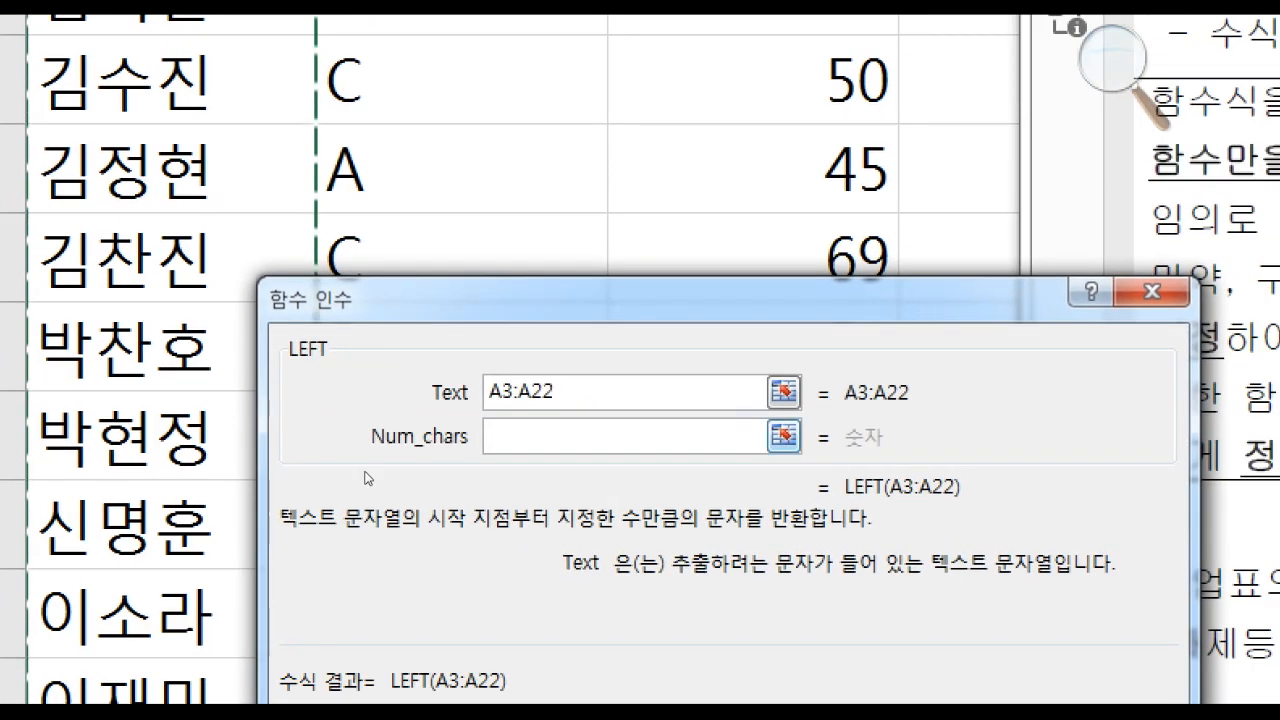
# Make the Text range absolute as $A$3:$A$22 and set Num_chars to 1
pyautogui.press('Tab')
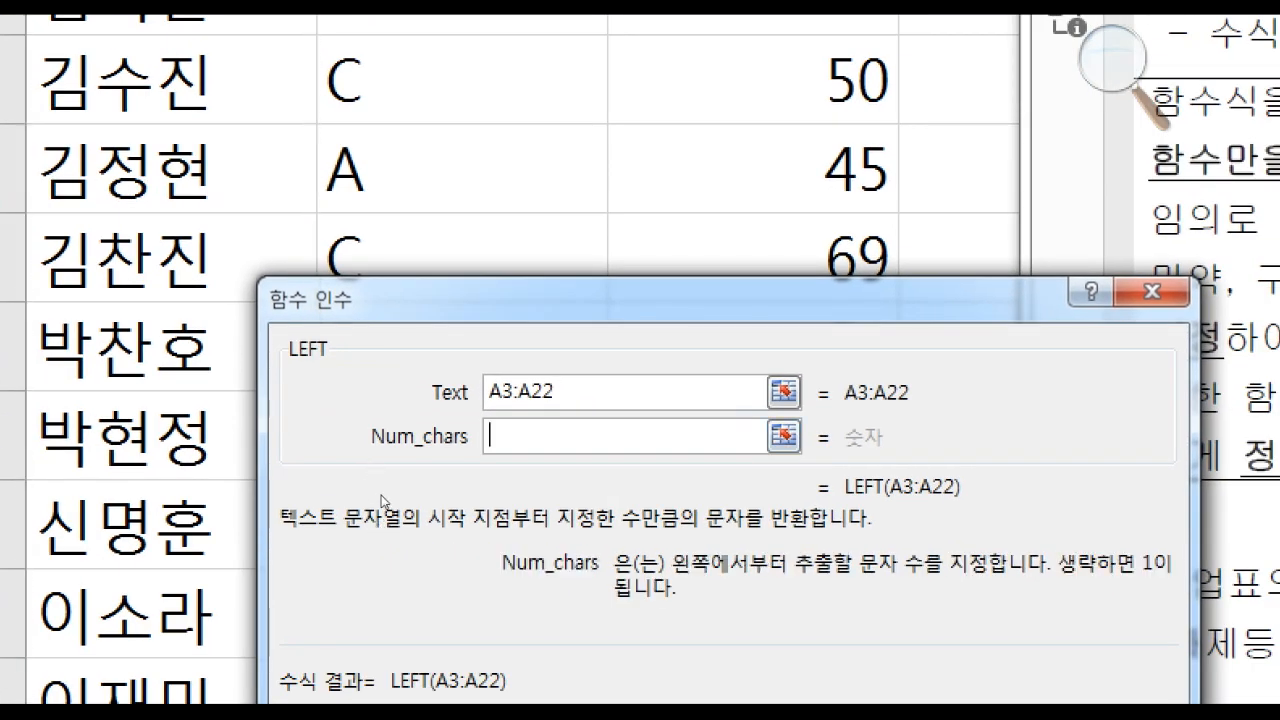
pyautogui.hotkey('shift', 'Tab')
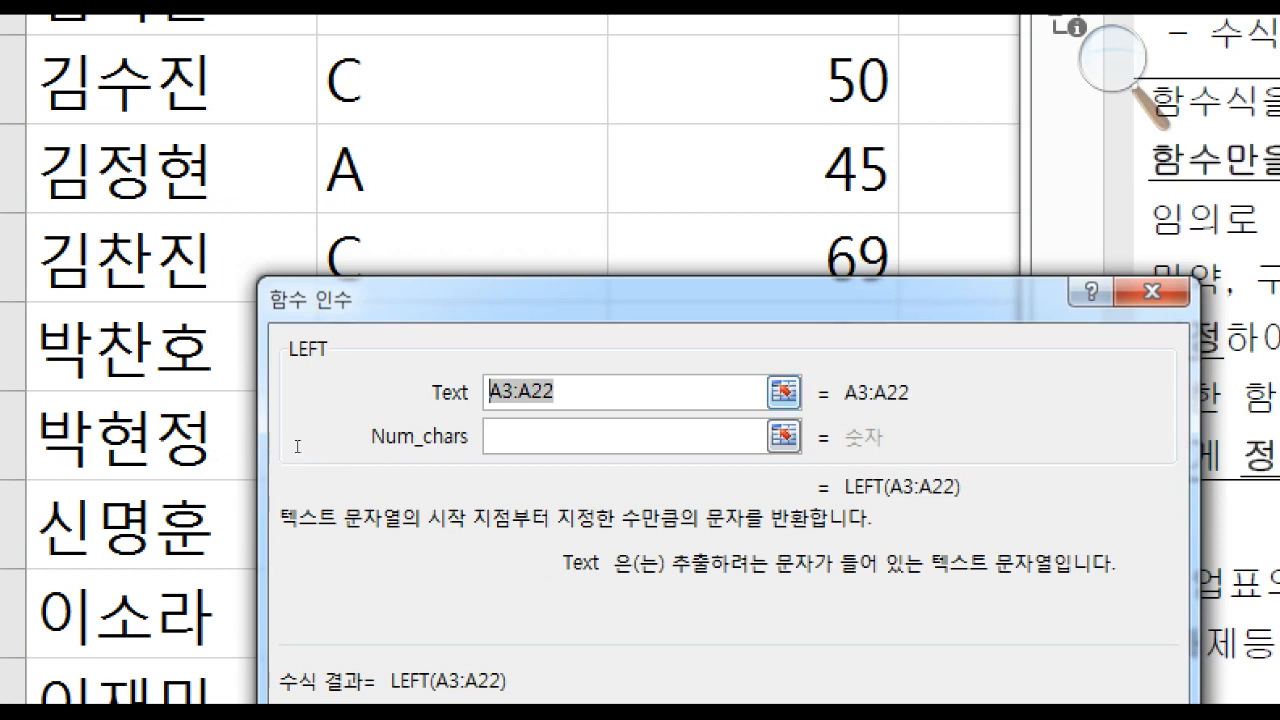
pyautogui.press('F4')
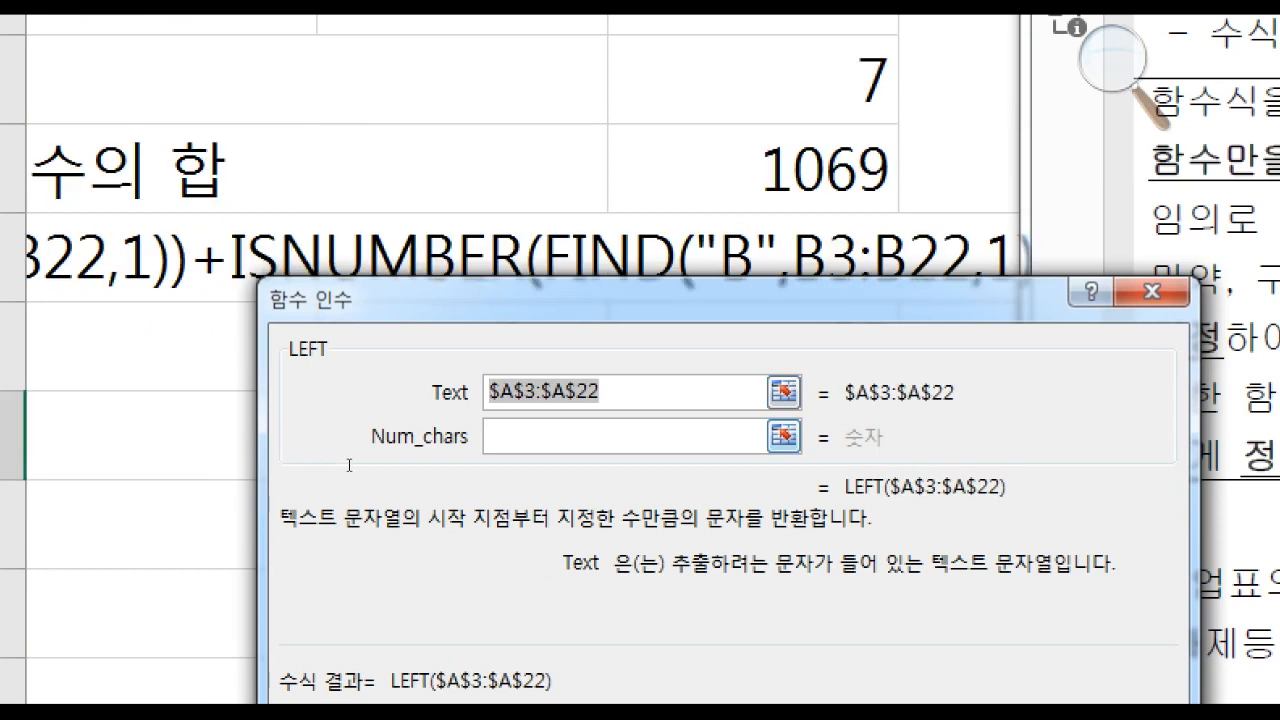
pyautogui.press('Tab')
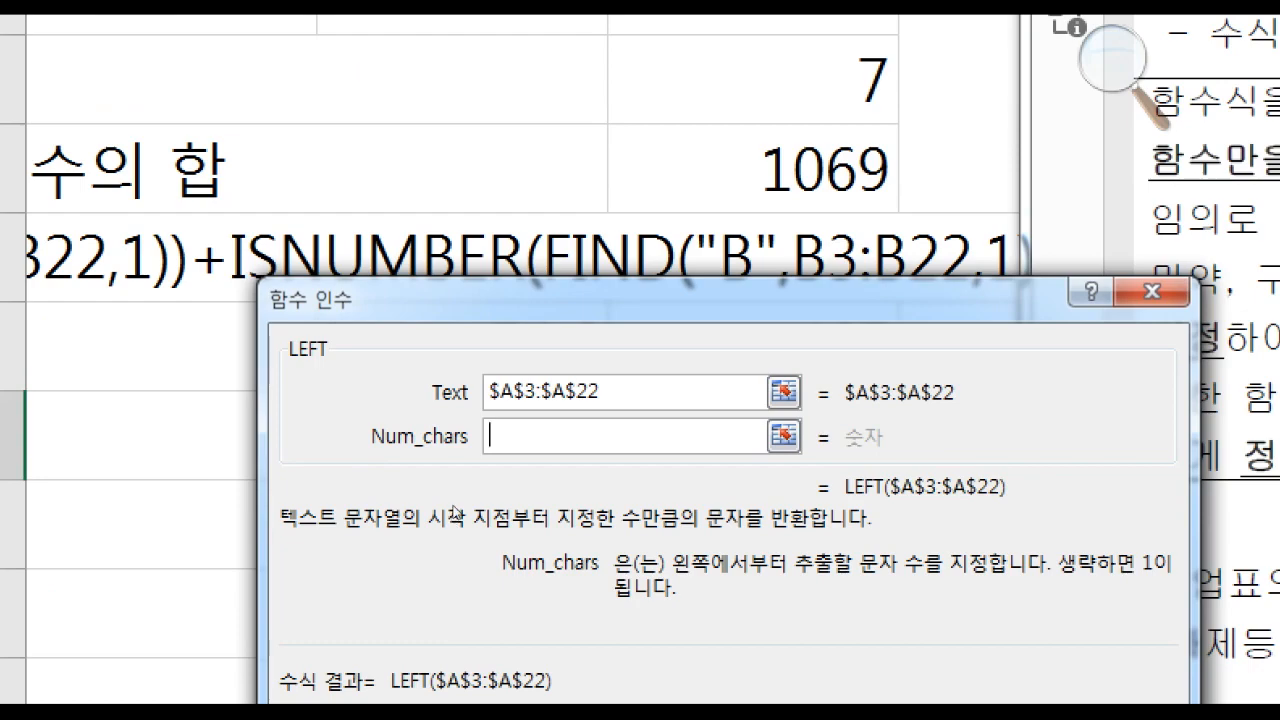
pyautogui.write('1')
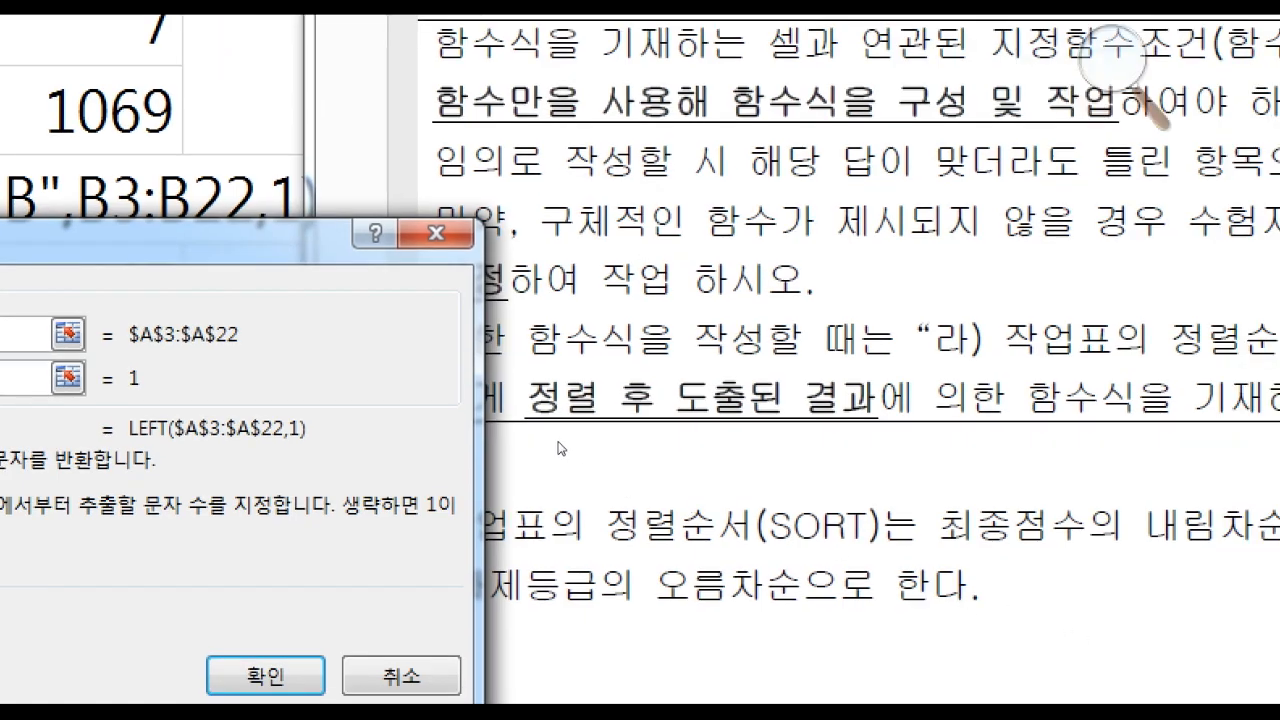
pyautogui.press('Return')
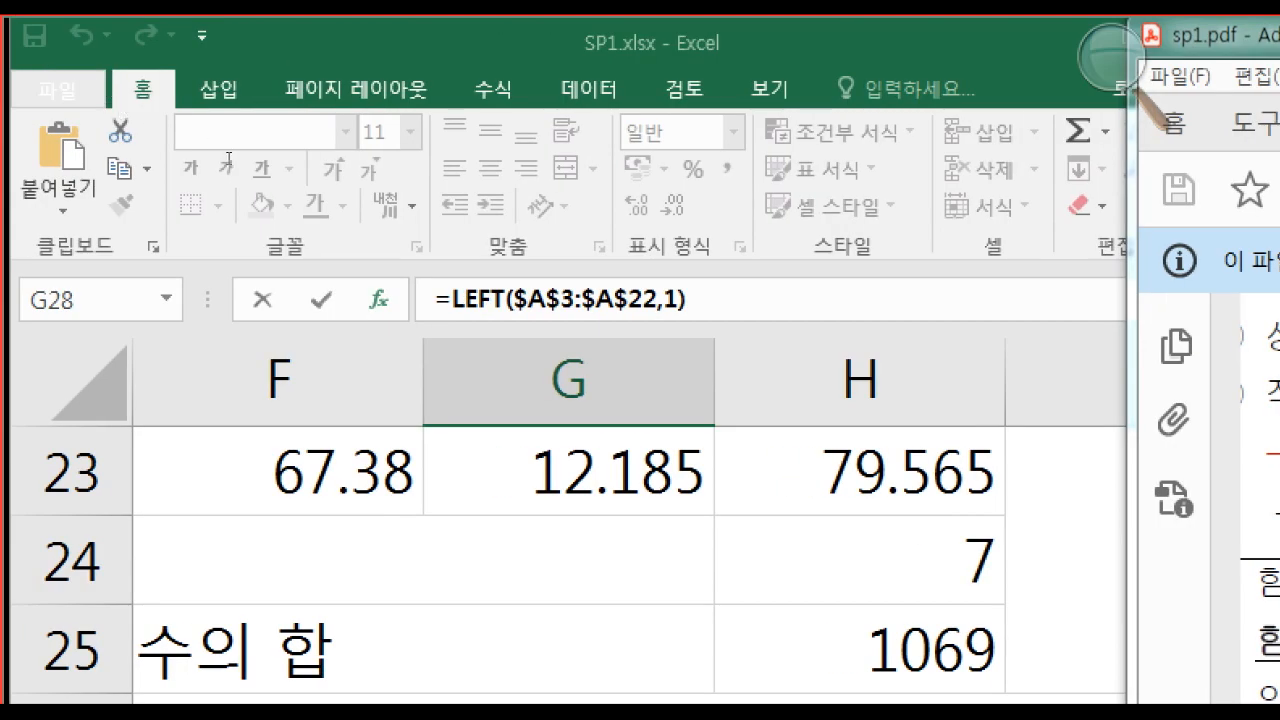
# Extend the G28 formula with a comparison of the LEFT result to "이"
pyautogui.click(343, 155)
pyautogui.write('="D')
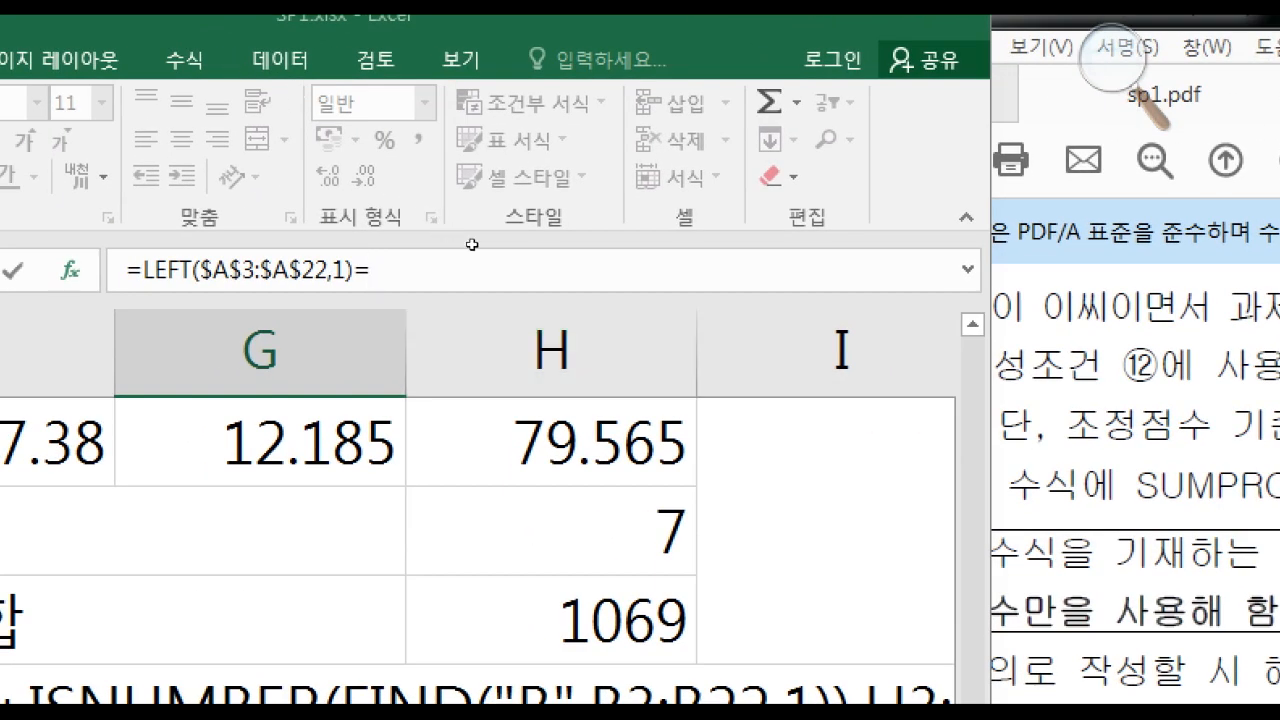
pyautogui.press('BackSpace')
pyautogui.write('이')
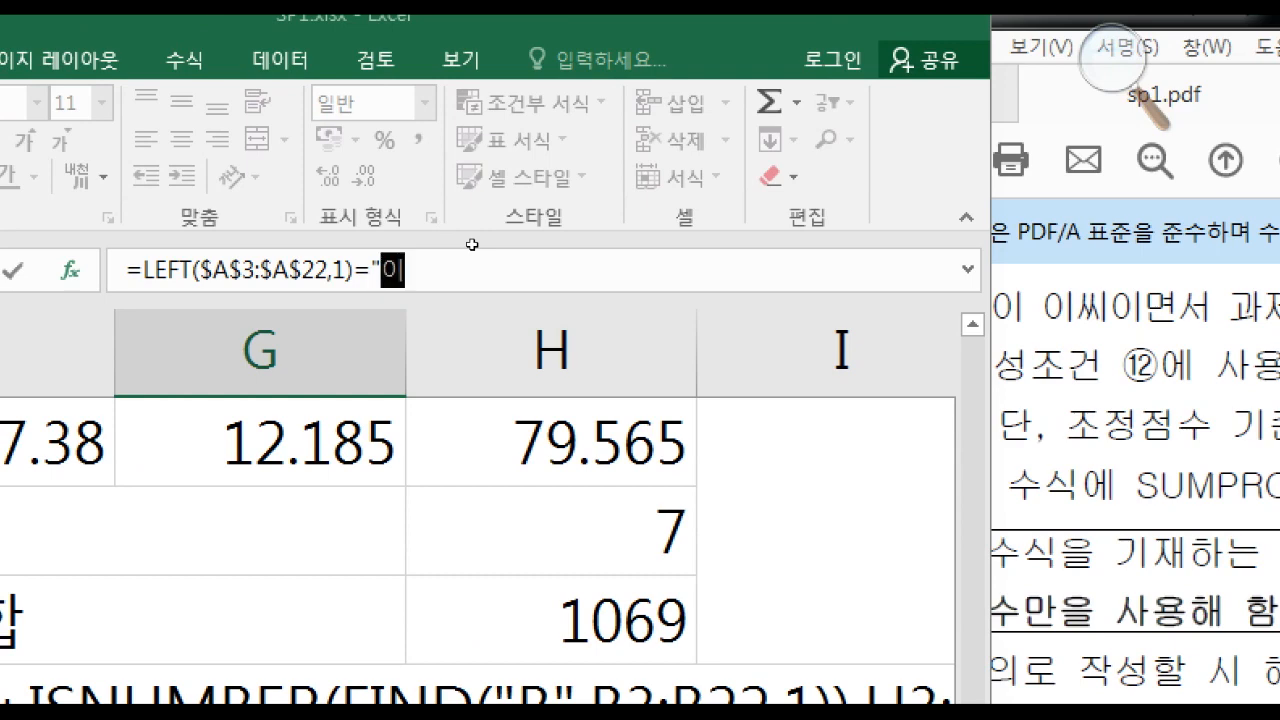
pyautogui.write('"')
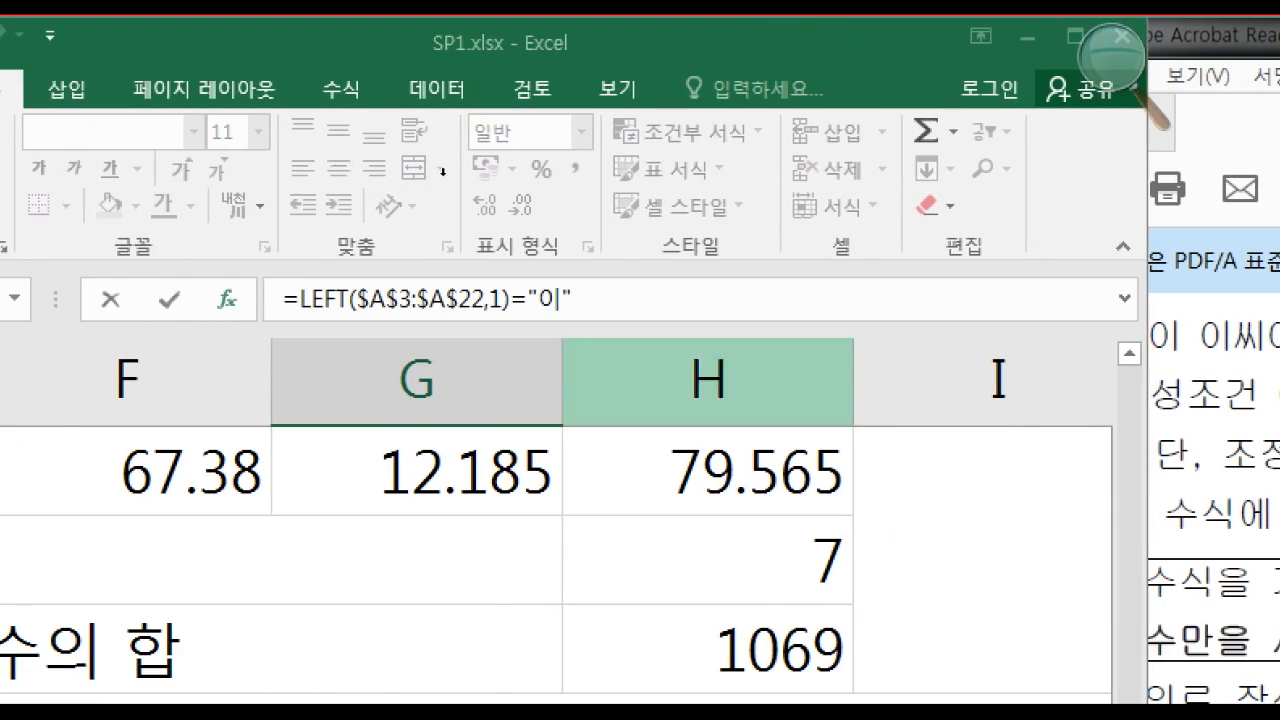
# Enclose the whole surname comparison in parentheses as (LEFT($A$3:$A$22,1)="이")
pyautogui.write(')')
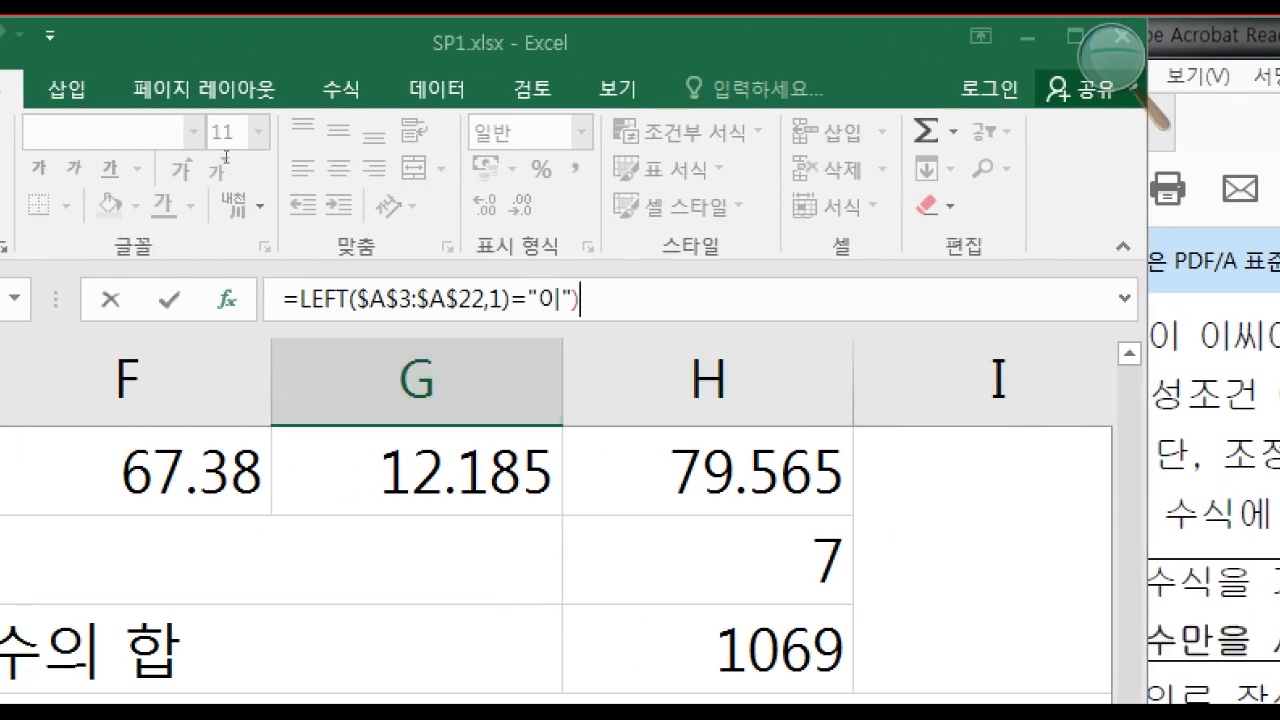
pyautogui.press('Home')
pyautogui.press('Right')
pyautogui.write('(')
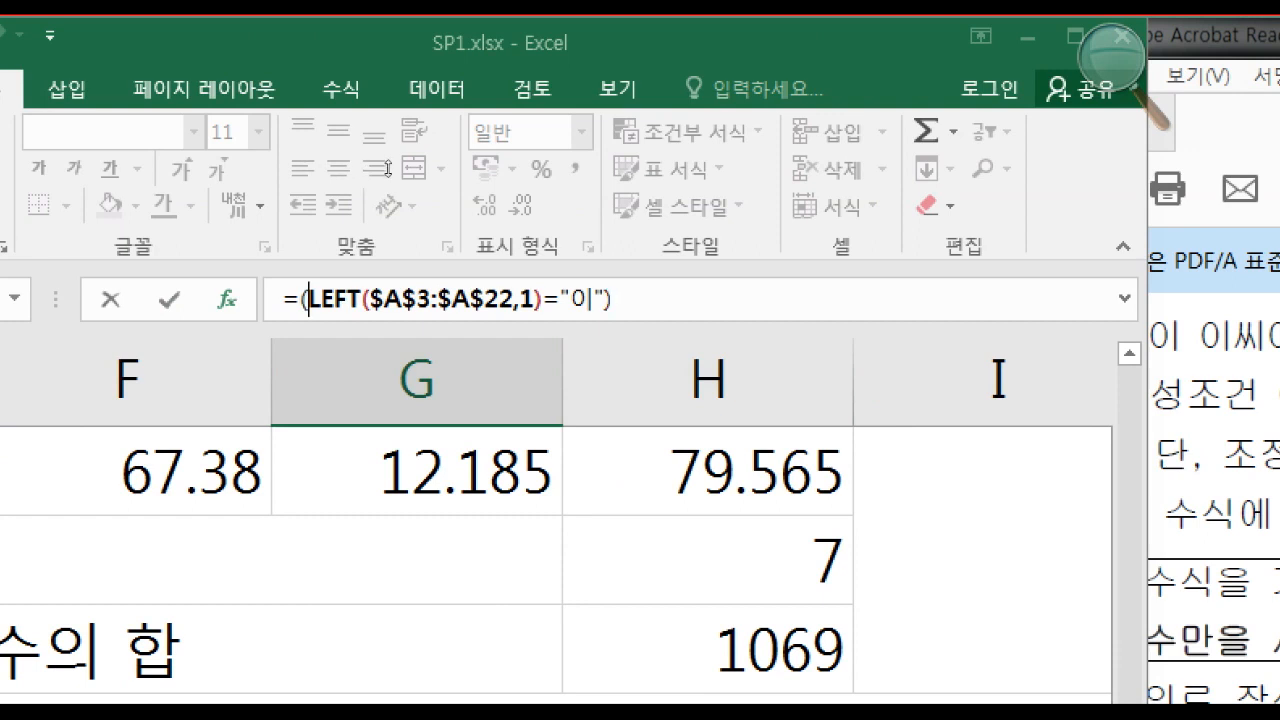
pyautogui.press('End')
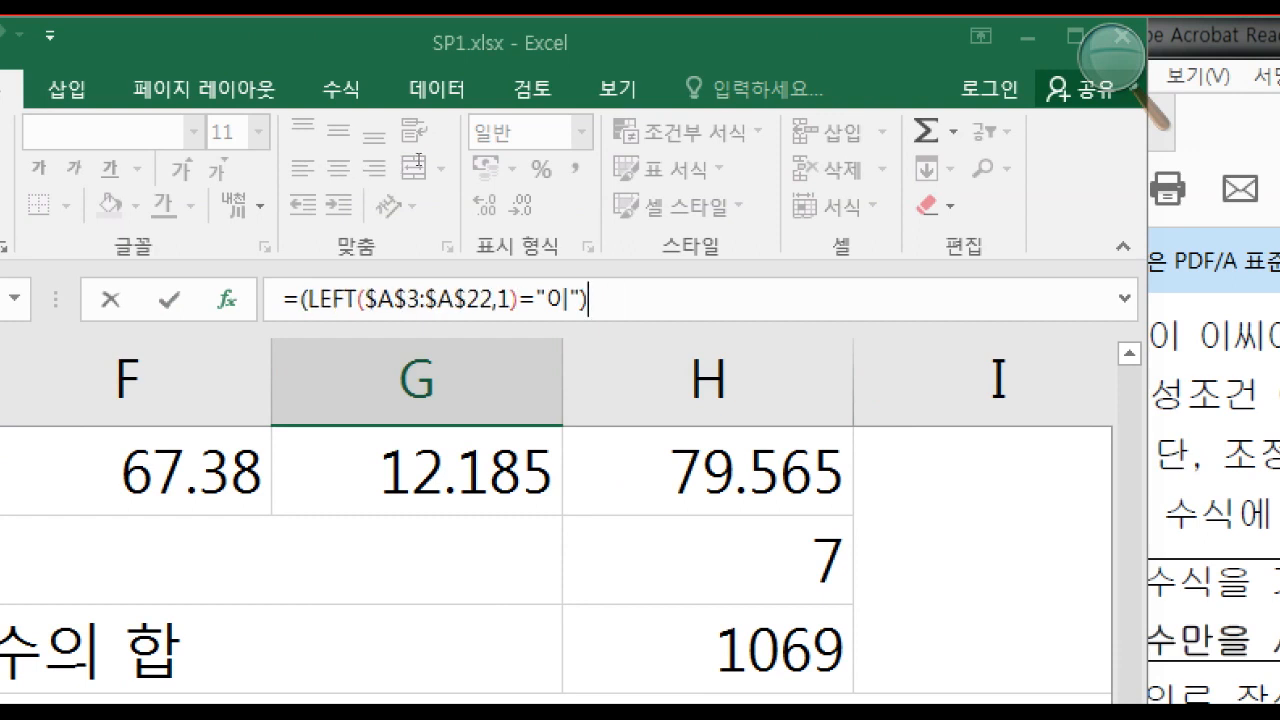
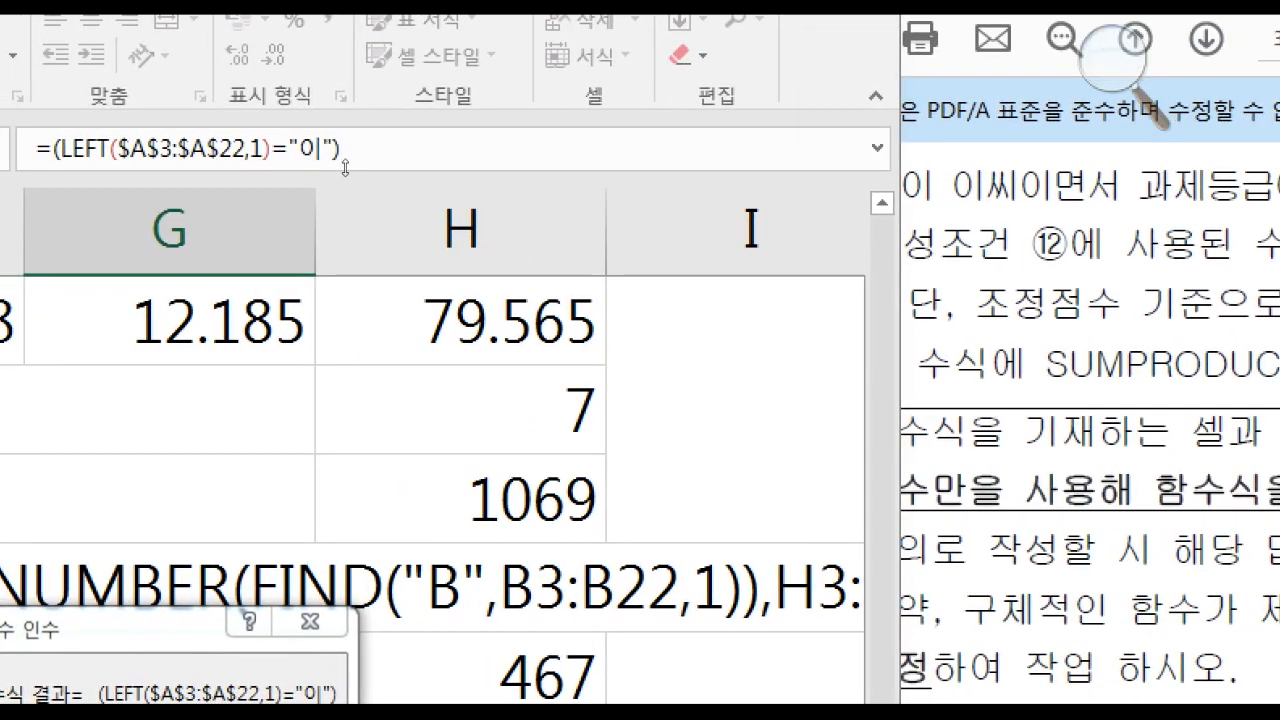
# Multiply the surname condition by a new parenthesised term that references the grades in B3:B22
pyautogui.write('*')
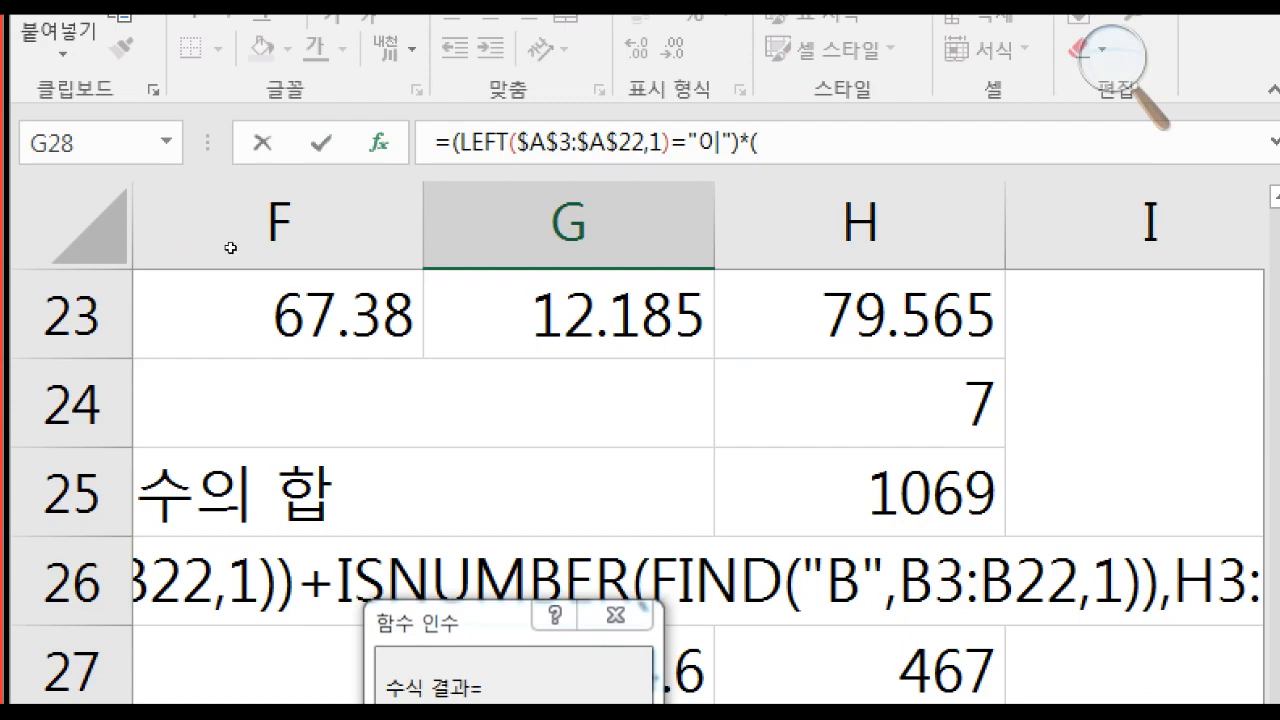
pyautogui.click(535, 294)
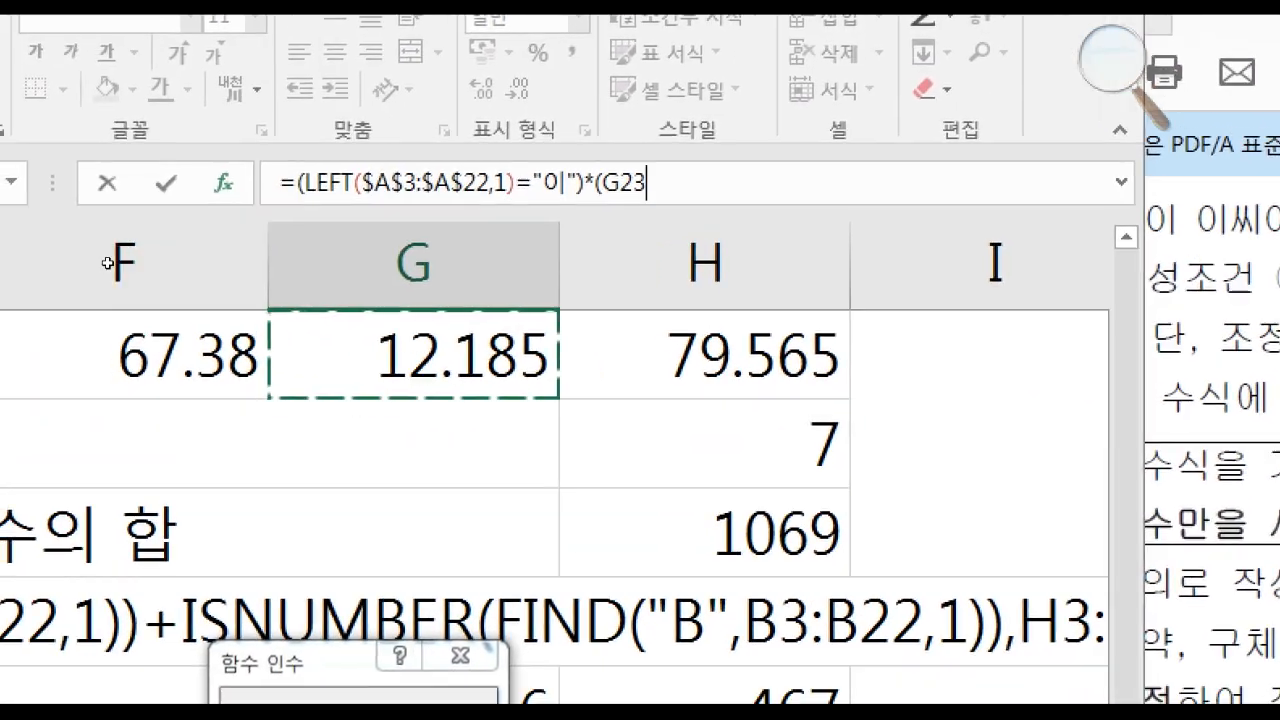
pyautogui.press('Up')
pyautogui.press('Up')
pyautogui.press('Up')
pyautogui.press('Up')
pyautogui.press('Up')
pyautogui.press('Up')
pyautogui.press('Up')
pyautogui.press('Up')
pyautogui.press('Up')
pyautogui.press('Up')
pyautogui.press('Up')
pyautogui.press('Up')
pyautogui.press('Up')
pyautogui.press('Up')
pyautogui.press('Up')
pyautogui.press('Up')
pyautogui.press('Up')
pyautogui.press('Up')
pyautogui.press('Up')
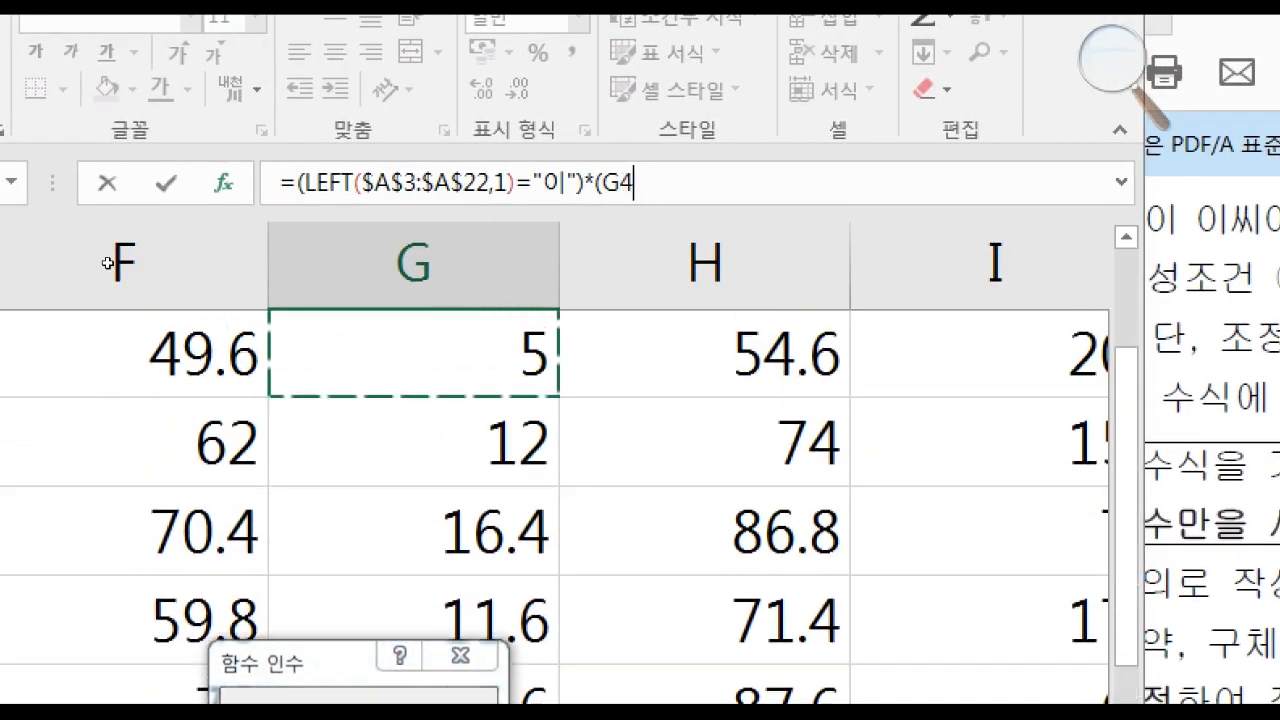
pyautogui.press('Up')
pyautogui.press('Up')
pyautogui.press('Up')
pyautogui.press('Down')
pyautogui.press('Left')
pyautogui.press('Left')
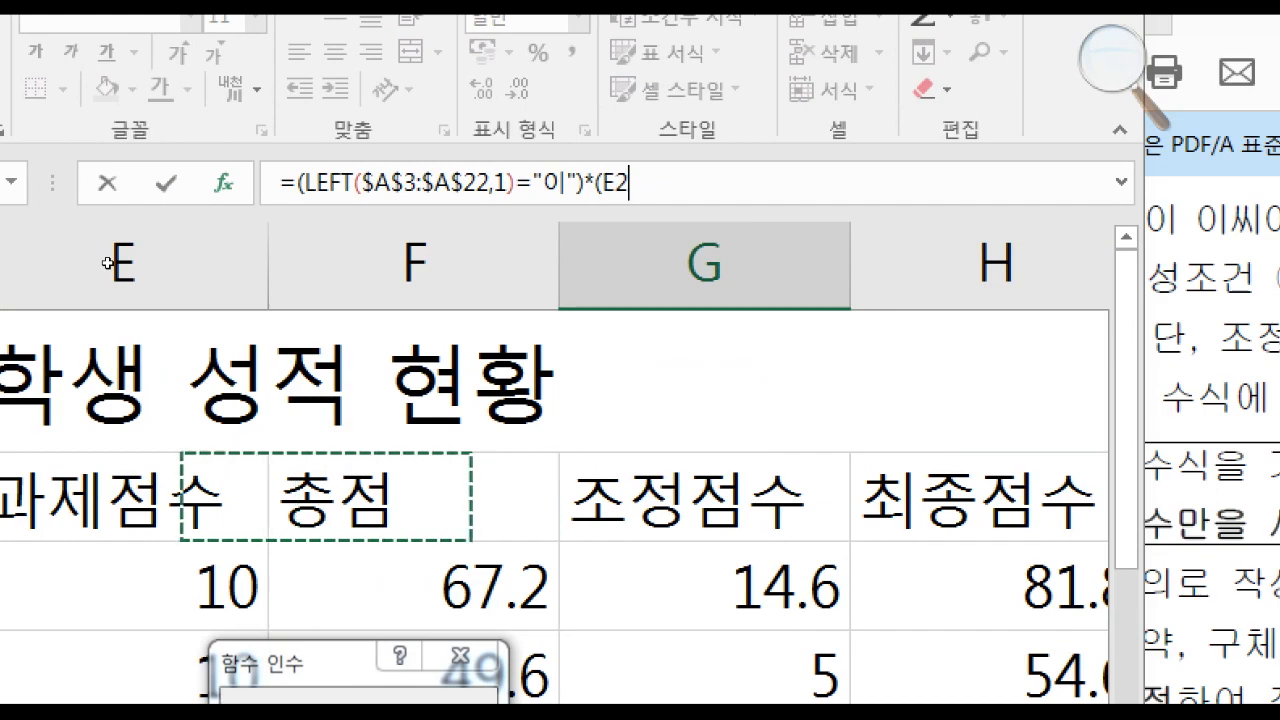
pyautogui.press('Left')
pyautogui.press('Left')
pyautogui.press('Left')
pyautogui.press('Left')
pyautogui.press('Right')
pyautogui.press('Down')
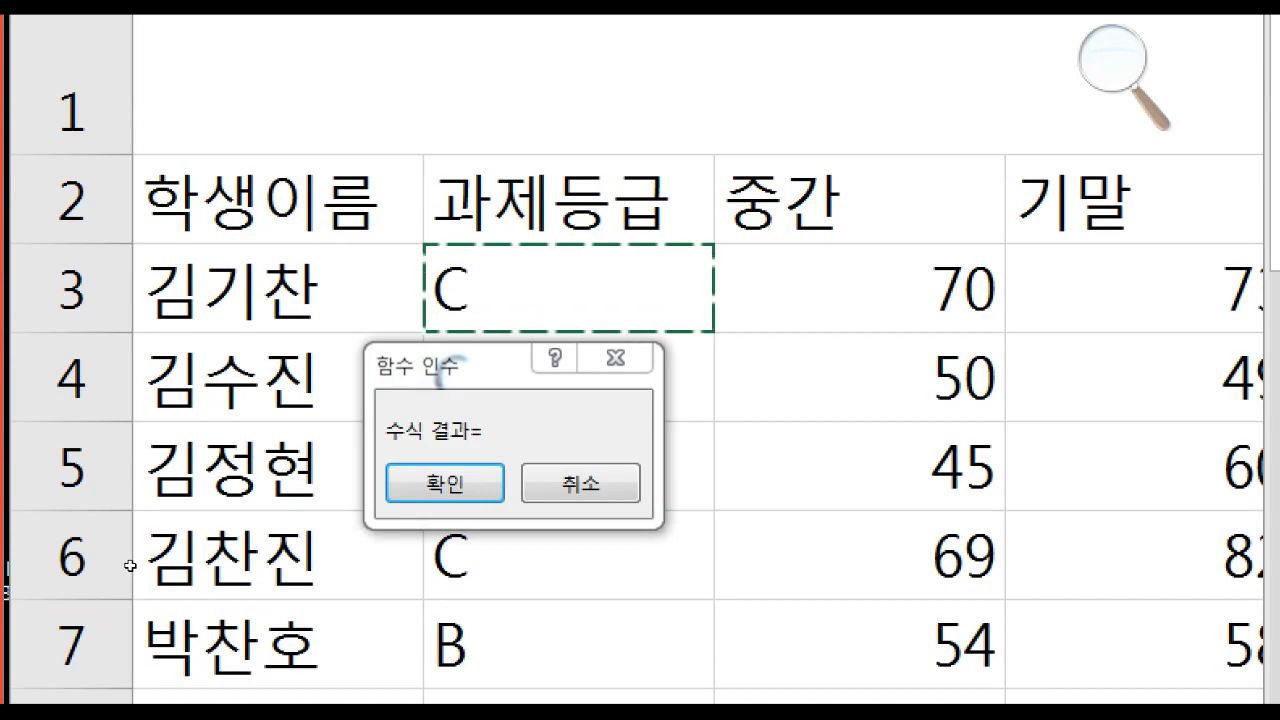
pyautogui.hotkey('shift', 'Down')
pyautogui.hotkey('shift', 'Down')
pyautogui.hotkey('shift', 'Down')
pyautogui.hotkey('shift', 'Down')
pyautogui.hotkey('shift', 'Down')
pyautogui.hotkey('shift', 'Down')
pyautogui.hotkey('shift', 'Down')
pyautogui.hotkey('shift', 'Down')
pyautogui.hotkey('shift', 'Down')
pyautogui.hotkey('shift', 'Down')
pyautogui.hotkey('shift', 'Down')
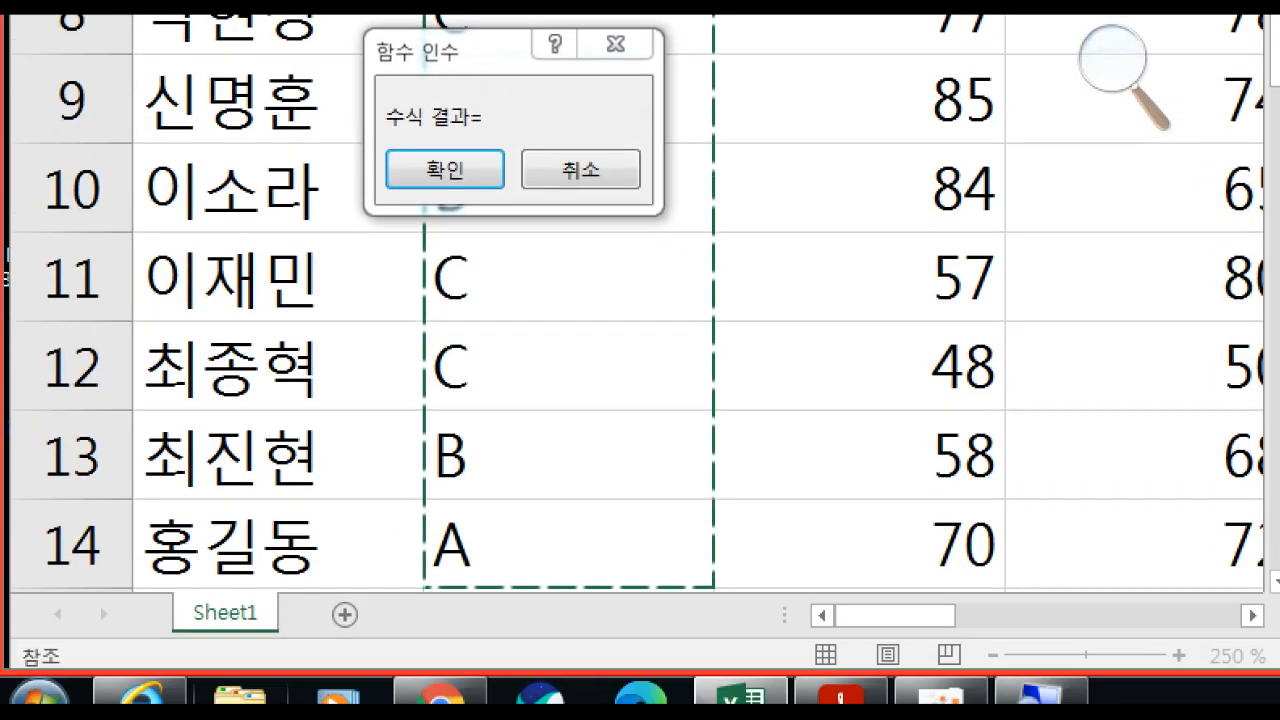
pyautogui.hotkey('shift', 'Down')
pyautogui.hotkey('shift', 'Down')
pyautogui.hotkey('shift', 'Down')
pyautogui.hotkey('shift', 'Down')
pyautogui.hotkey('shift', 'Down')
pyautogui.hotkey('shift', 'Down')
pyautogui.hotkey('shift', 'Down')
pyautogui.hotkey('shift', 'Down')
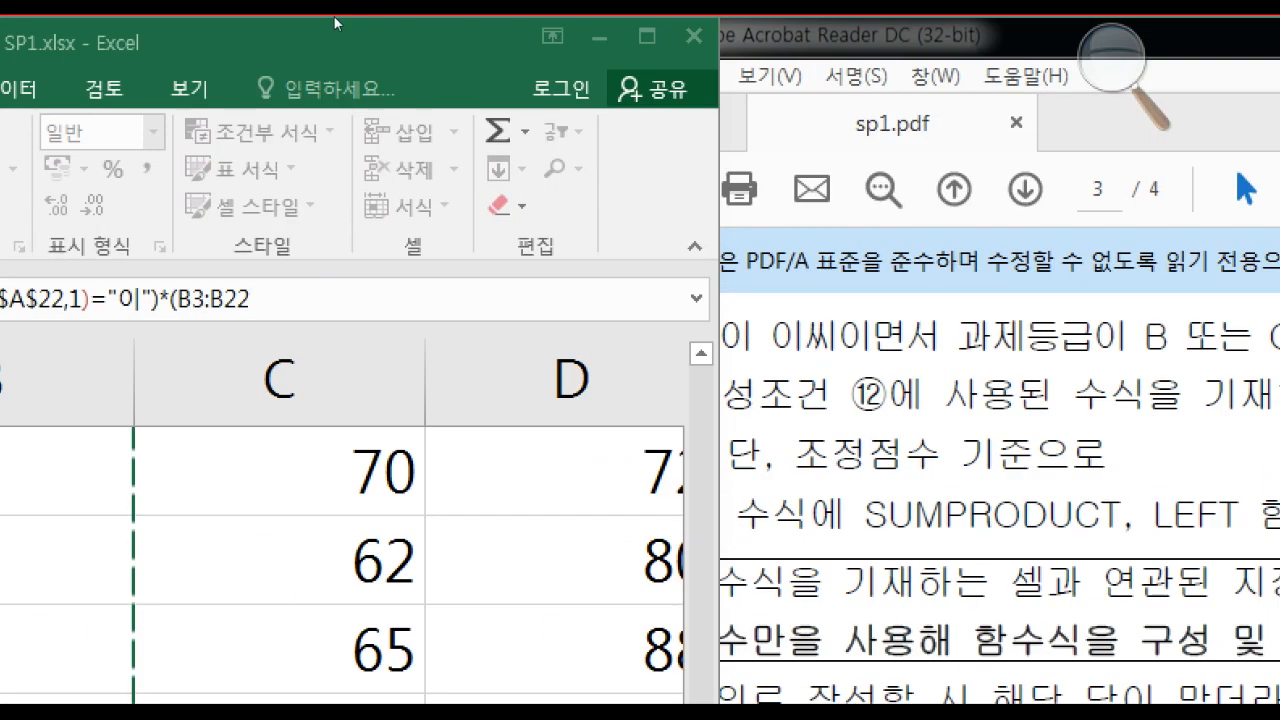
# Compare the B3:B22 grades to "B" and close the condition's parenthesis
pyautogui.write('=')
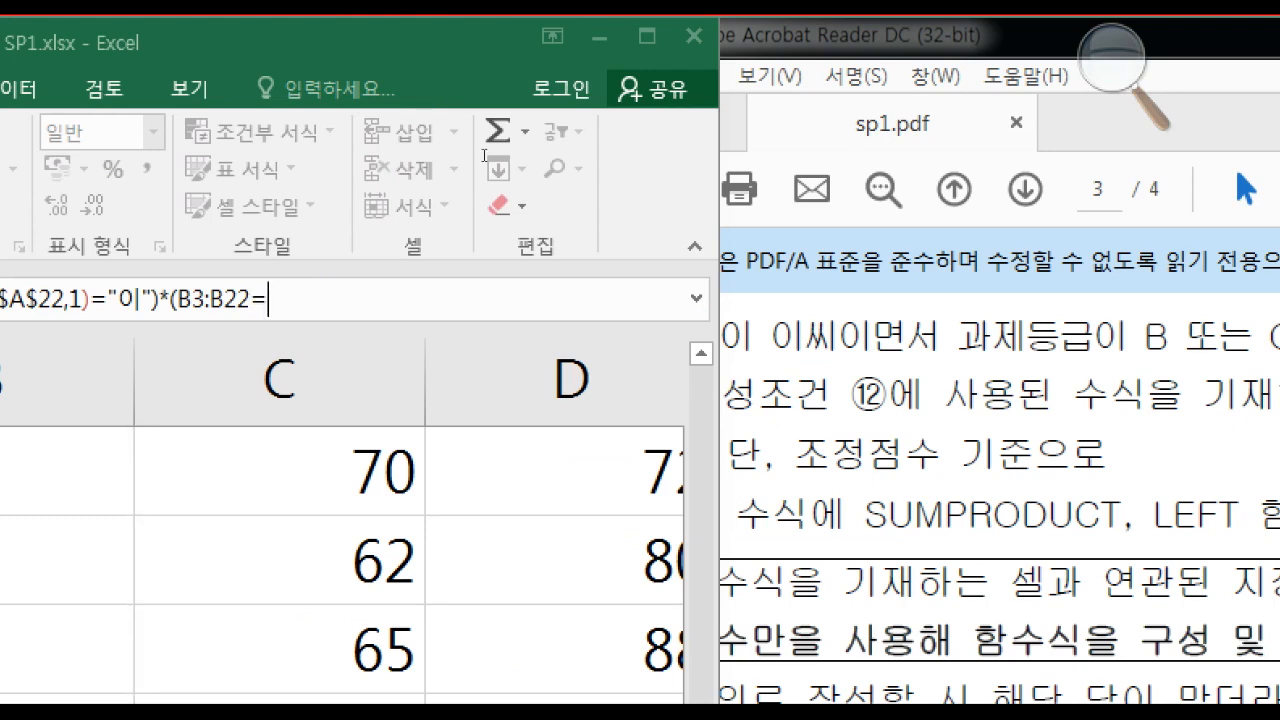
pyautogui.write('"ㅠ')
pyautogui.press('BackSpace')
pyautogui.write('B')
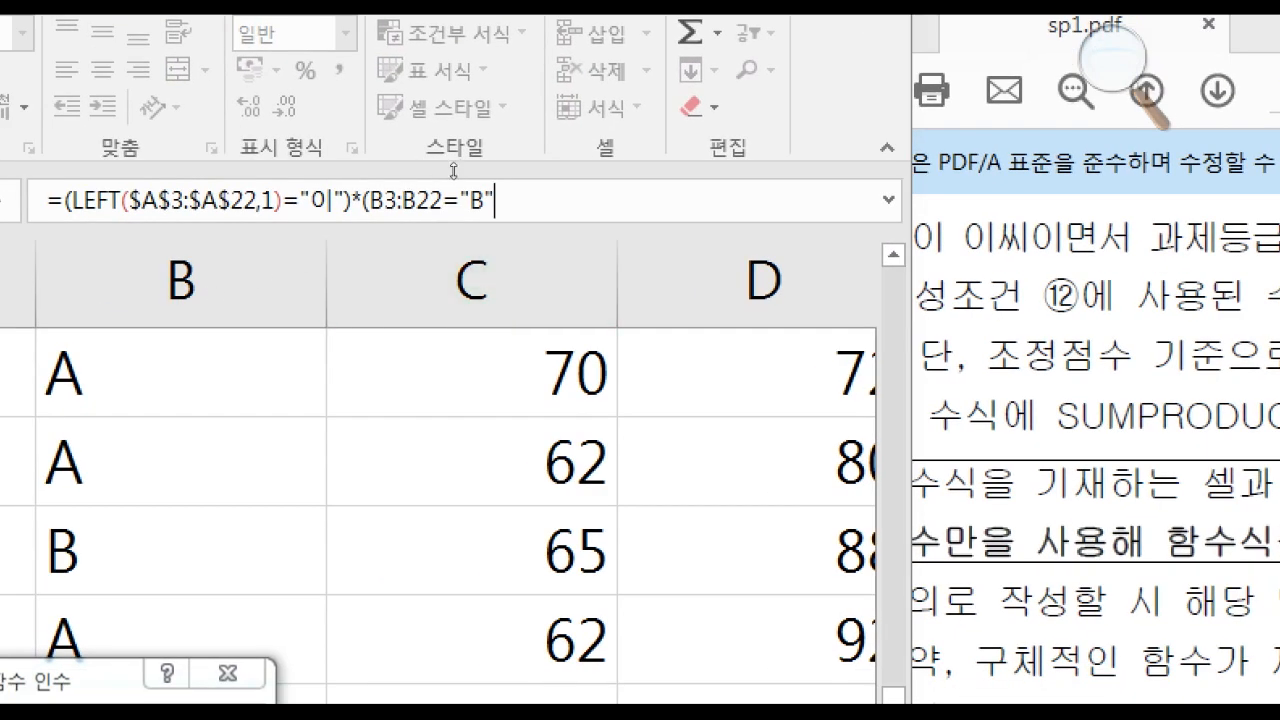
pyautogui.write(')')
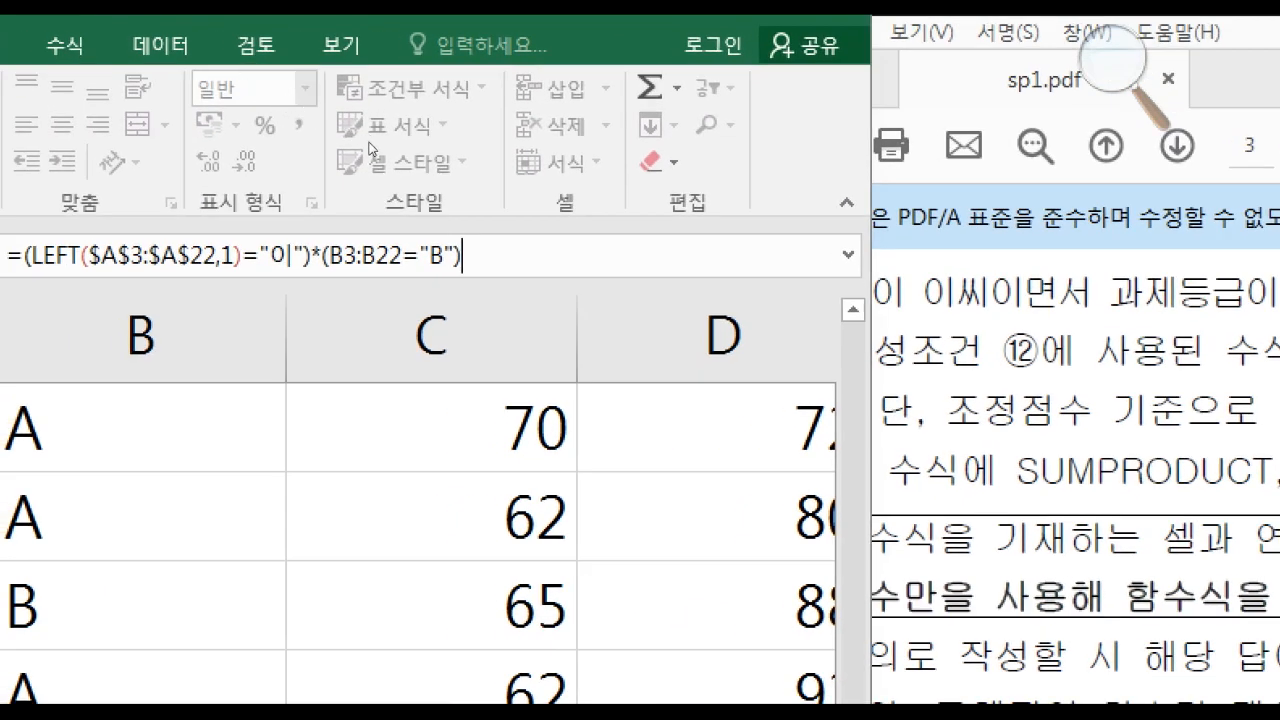
# Make the grade range in the "B" condition absolute as $B$3:$B$22
pyautogui.press('Left')
pyautogui.press('Left')
pyautogui.press('Left')
pyautogui.press('Left')
pyautogui.press('Left')
pyautogui.press('Left')
pyautogui.hotkey('shift', 'Left')
pyautogui.hotkey('shift', 'Left')
pyautogui.hotkey('shift', 'Left')
pyautogui.hotkey('shift', 'Left')
pyautogui.hotkey('shift', 'Left')
pyautogui.hotkey('shift', 'Left')
pyautogui.press('F4')
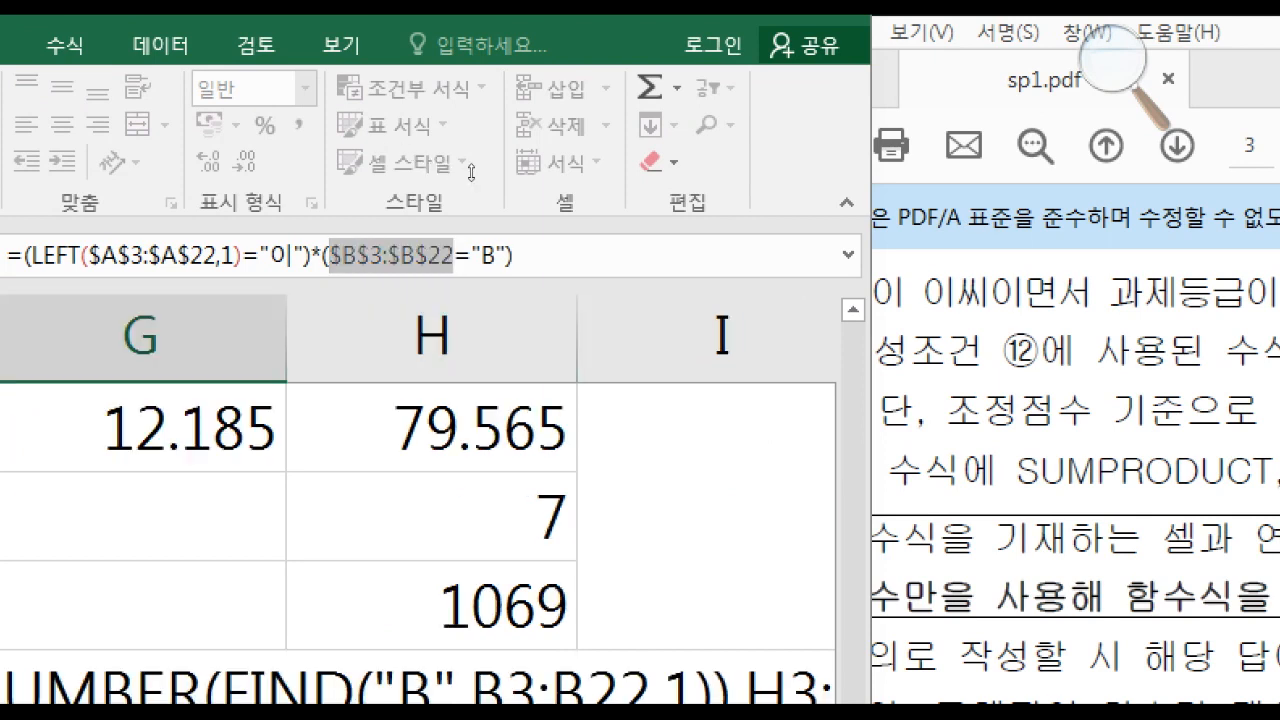
pyautogui.press('End')
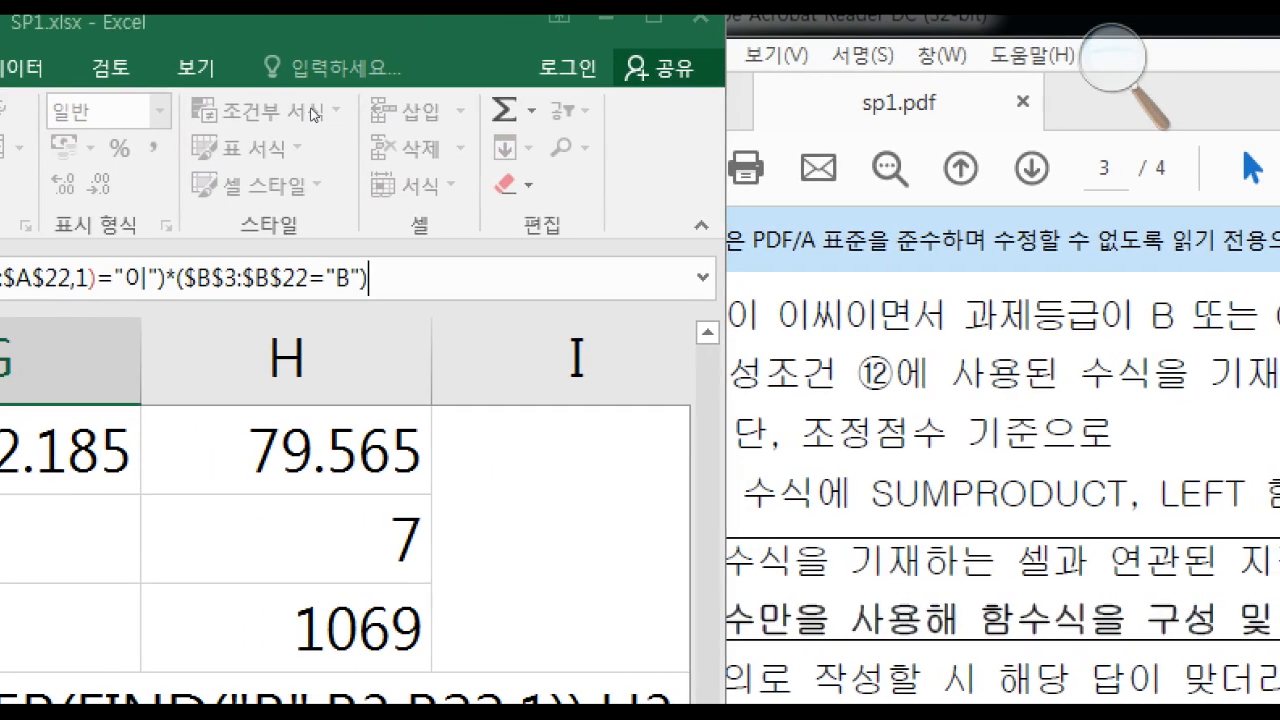
# Add the alternative grade condition +($B$3:$B$22="C") to the formula, reusing a copy of the "B" comparison
pyautogui.write('+')
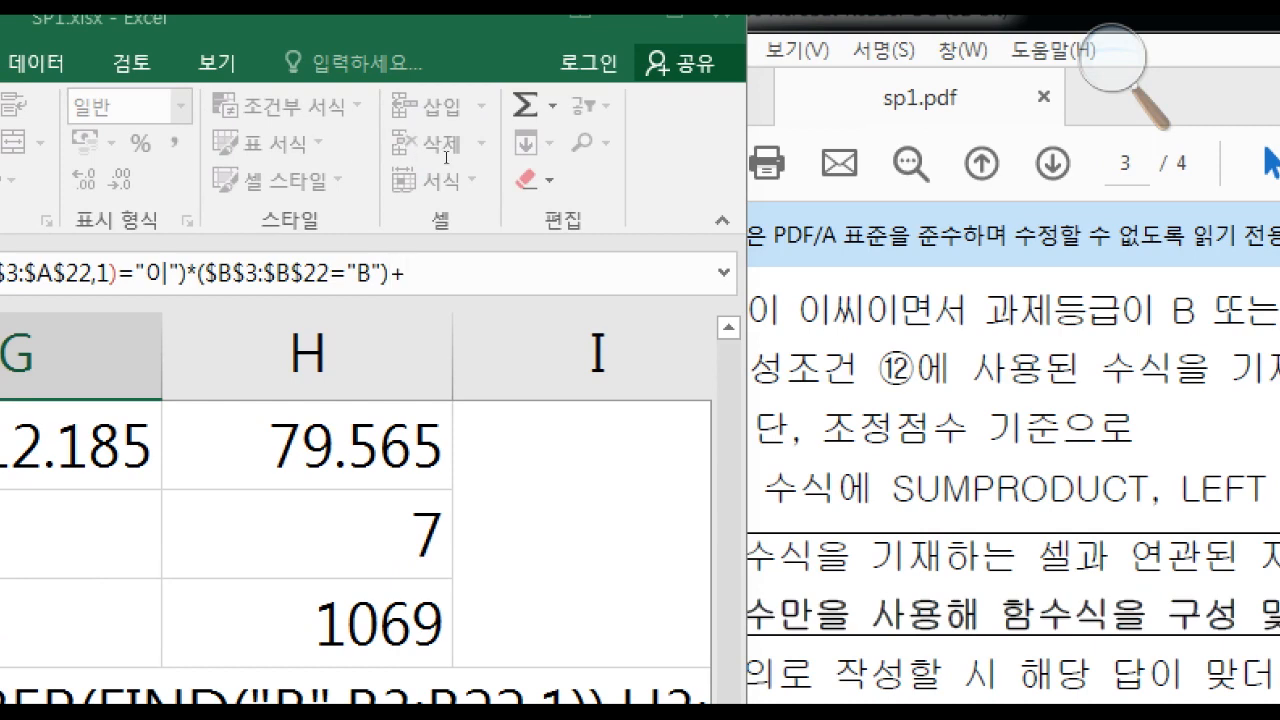
pyautogui.write('(')
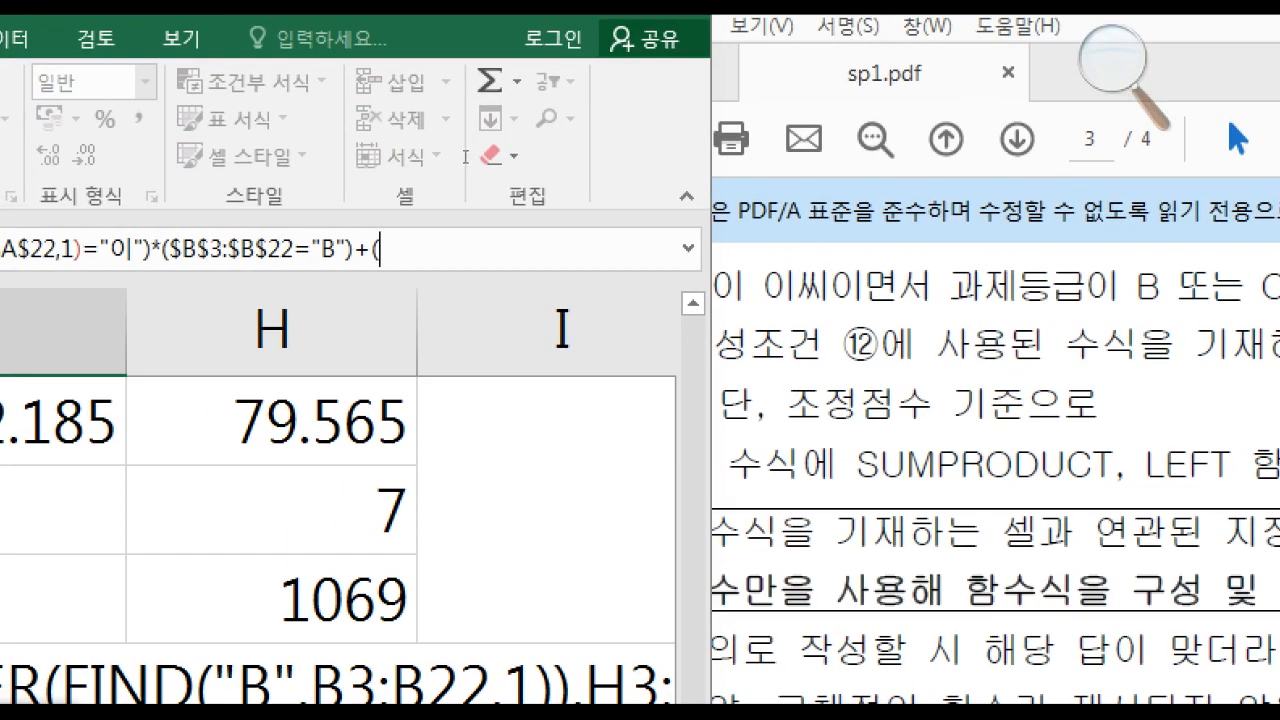
pyautogui.moveTo(463, 156); pyautogui.dragTo(380, 150)
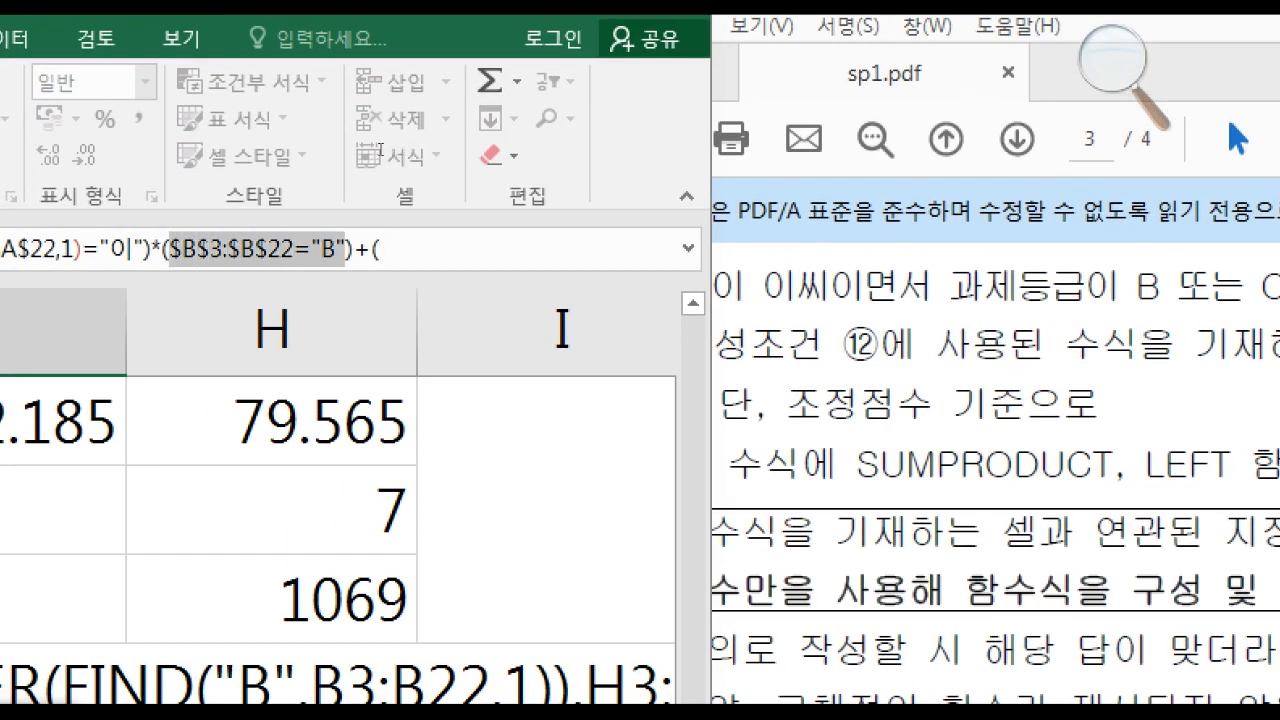
pyautogui.click(503, 157)
pyautogui.hotkey('ctrl', 'v')
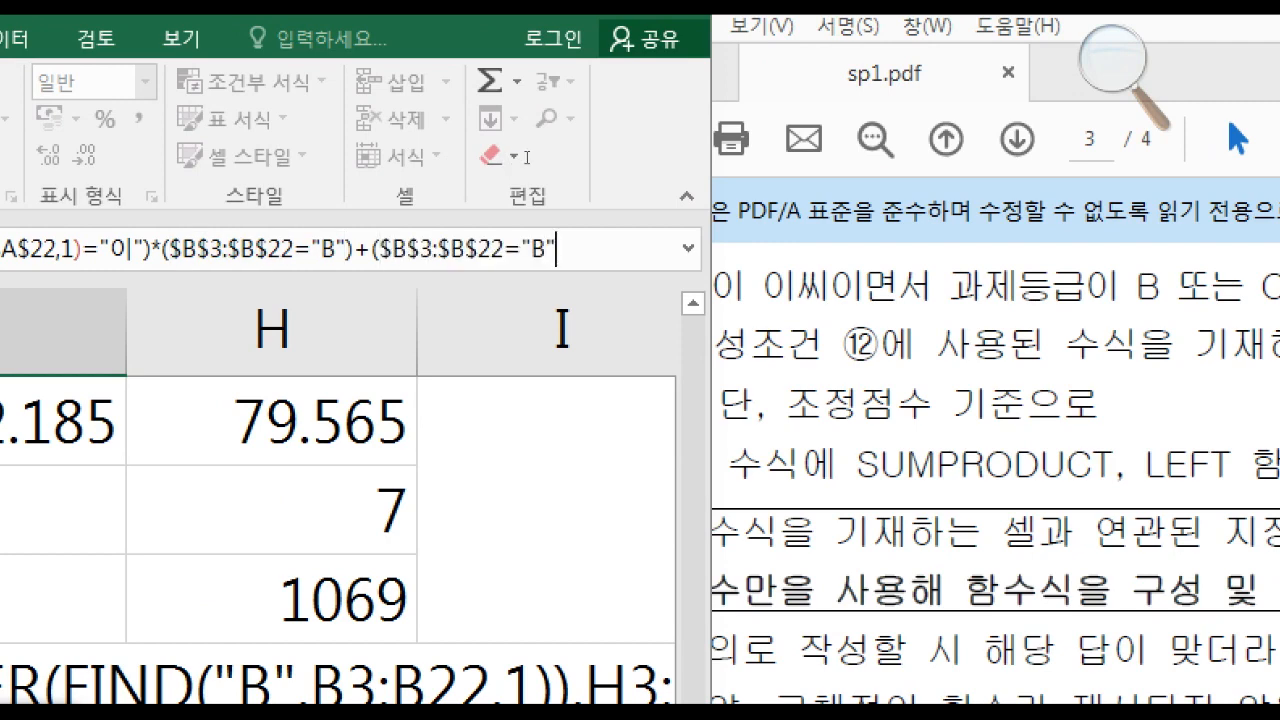
pyautogui.press('Left')
pyautogui.press('BackSpace')
pyautogui.write('C')
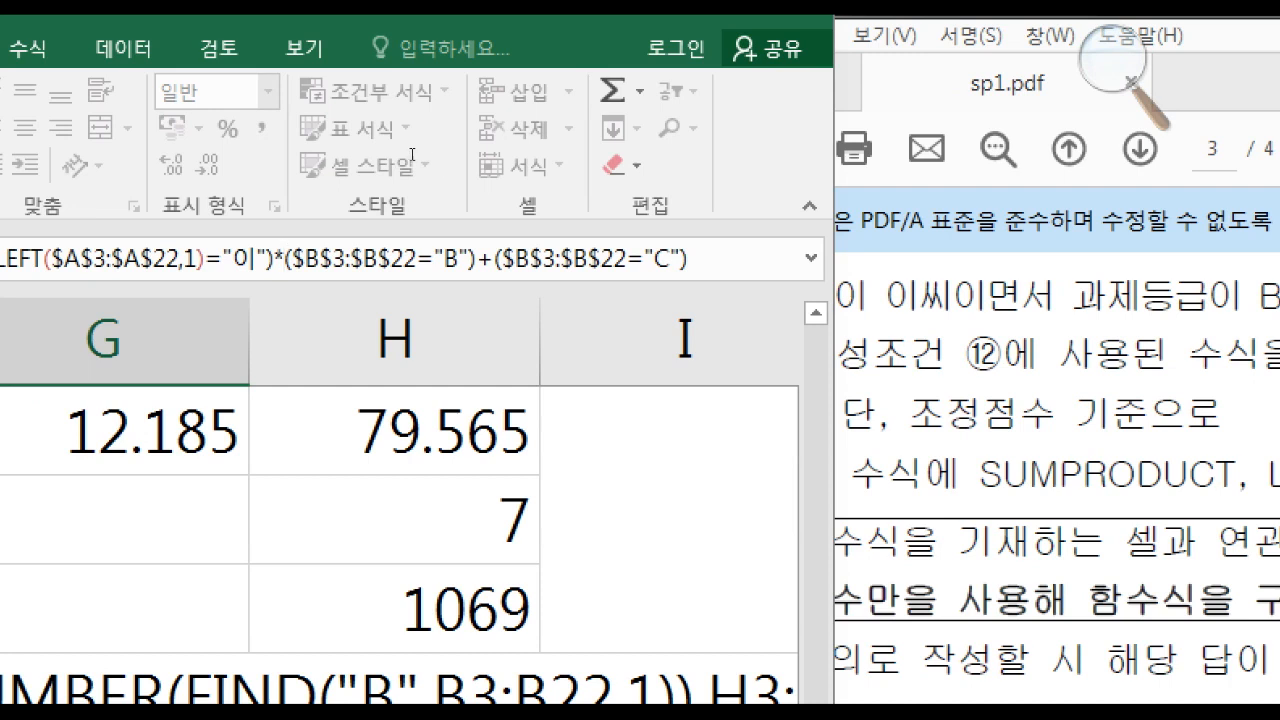
# Enclose the two grade conditions together in an outer pair of parentheses
pyautogui.moveTo(378, 155); pyautogui.dragTo(594, 157)
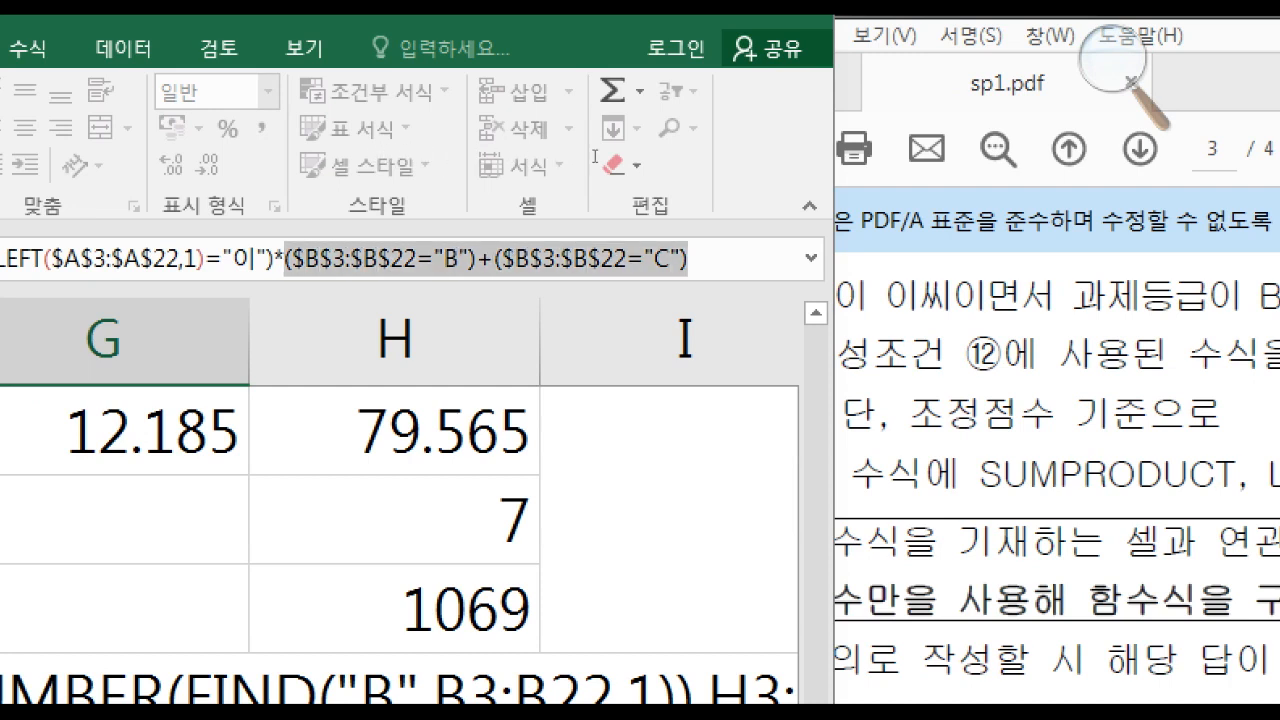
pyautogui.press('Left')
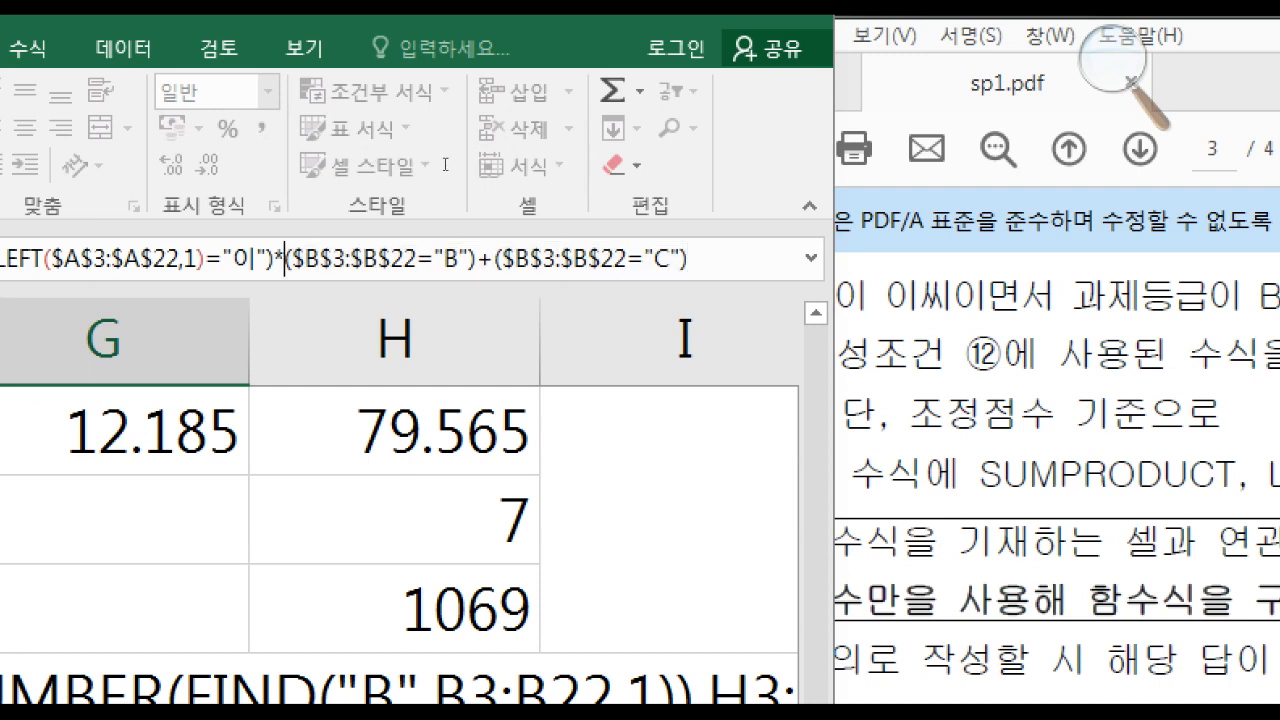
pyautogui.write('(')
pyautogui.press('End')
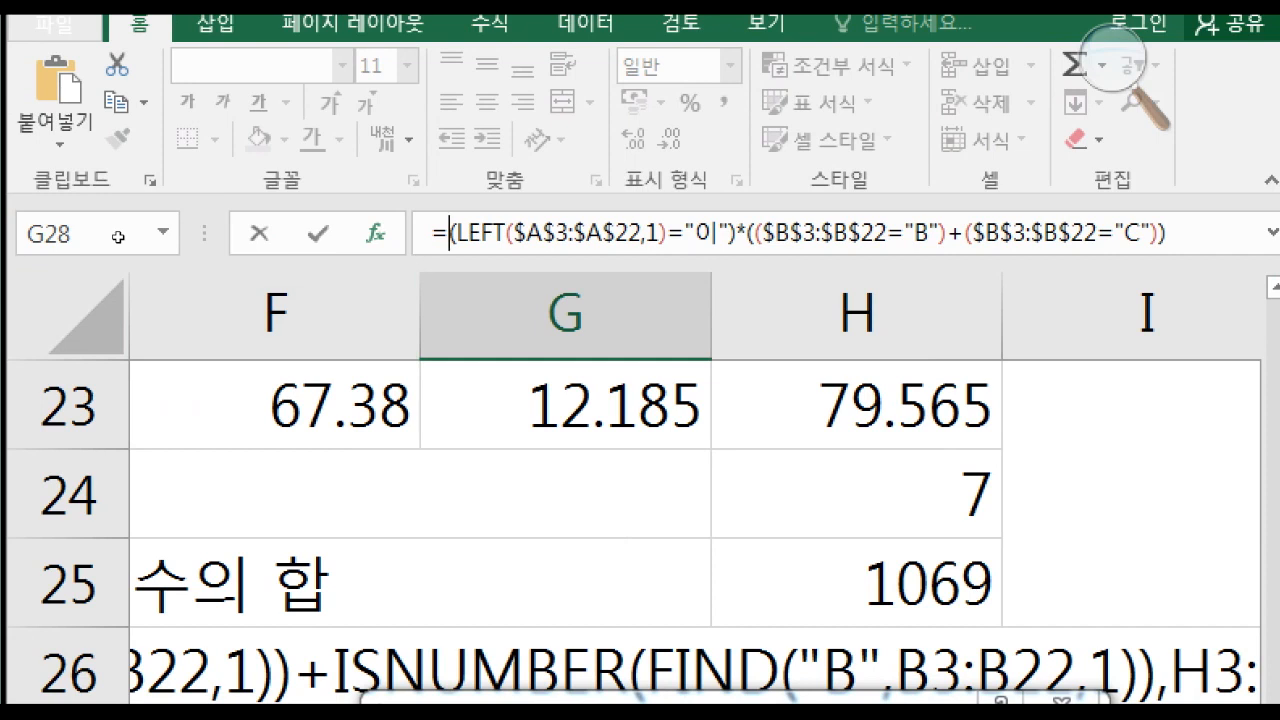
# Wrap the whole condition expression in SUMPRODUCT as its first array and open the function's arguments
pyautogui.write('SU')
pyautogui.write('MPROD')
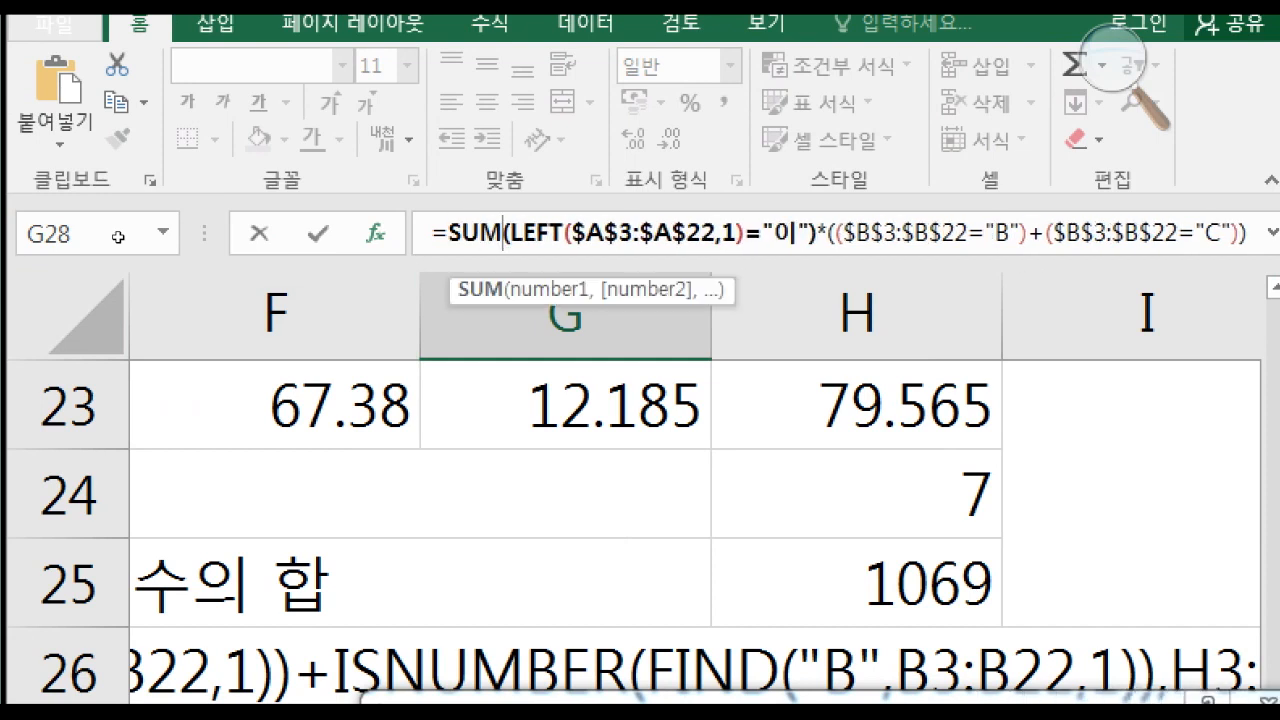
pyautogui.write('UCT')
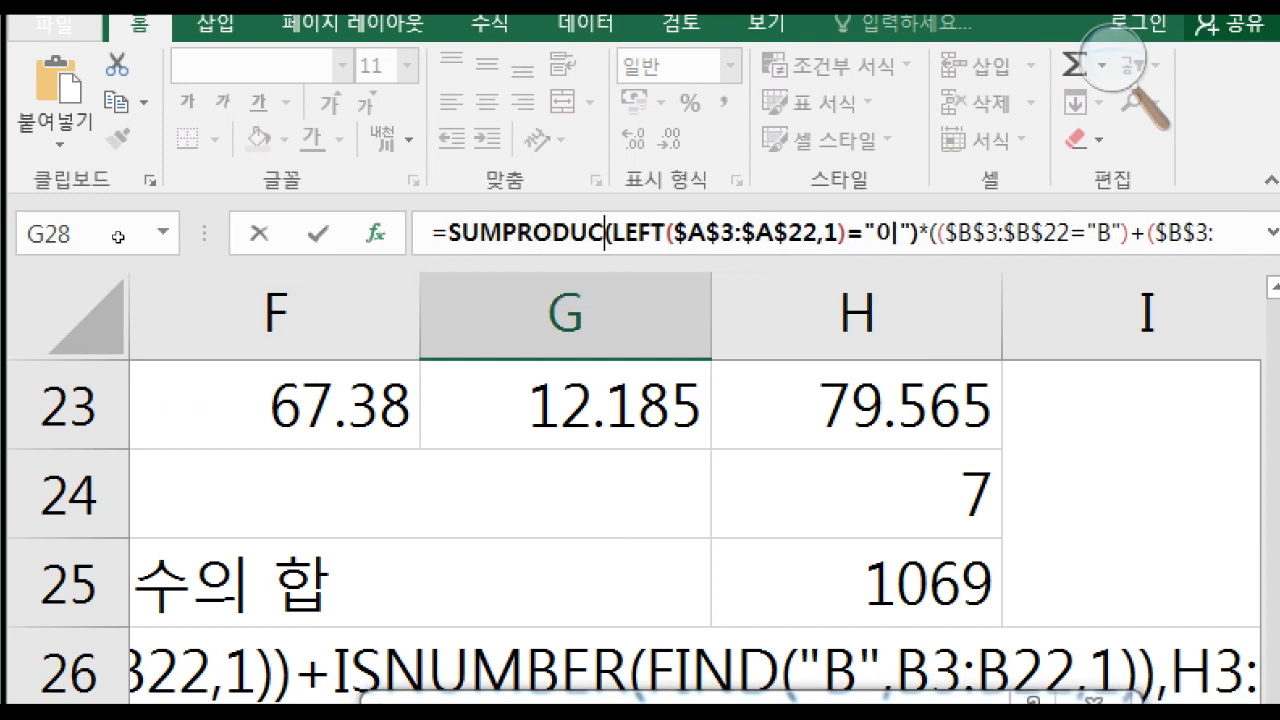
pyautogui.write('(')
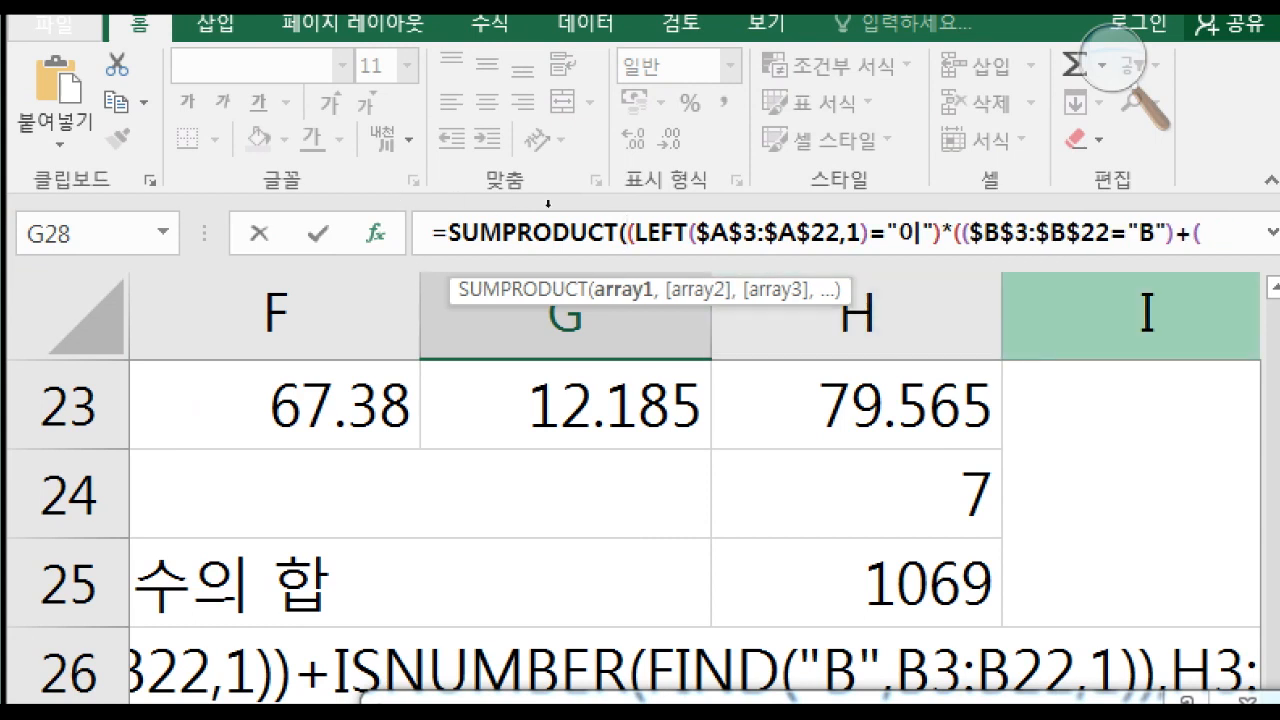
pyautogui.moveTo(621, 156); pyautogui.dragTo(617, 200)
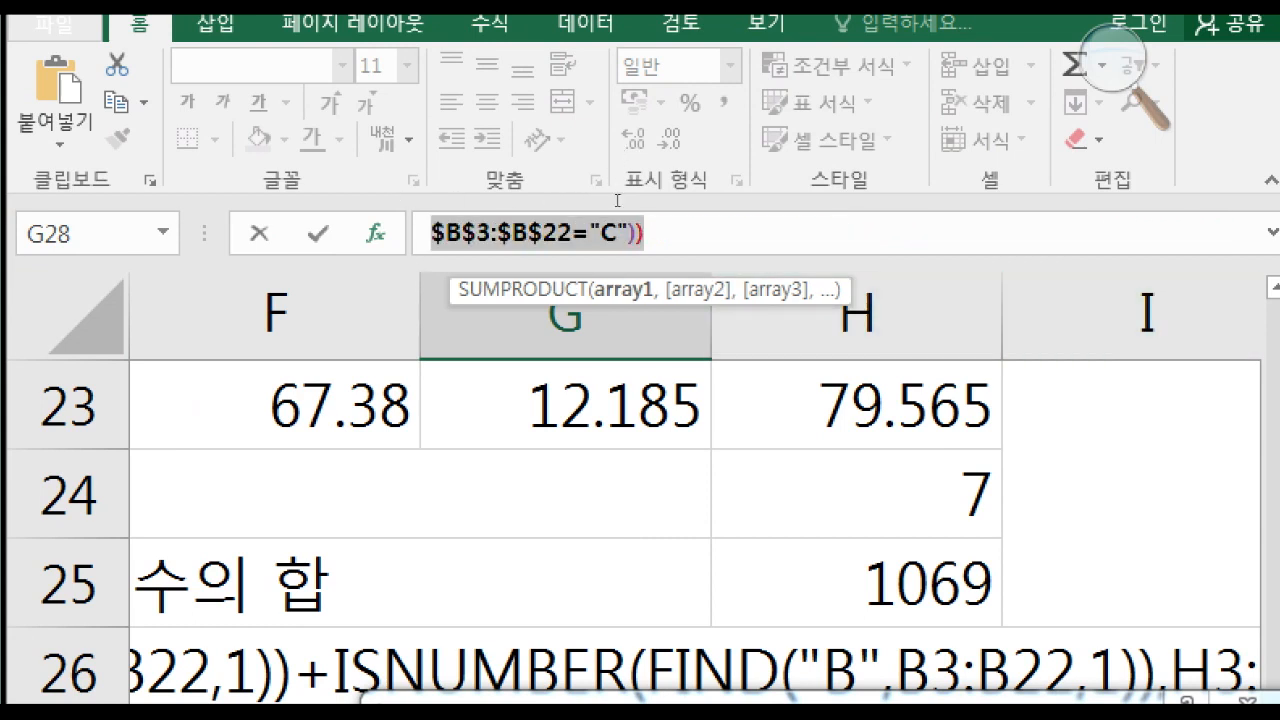
pyautogui.click(530, 157)
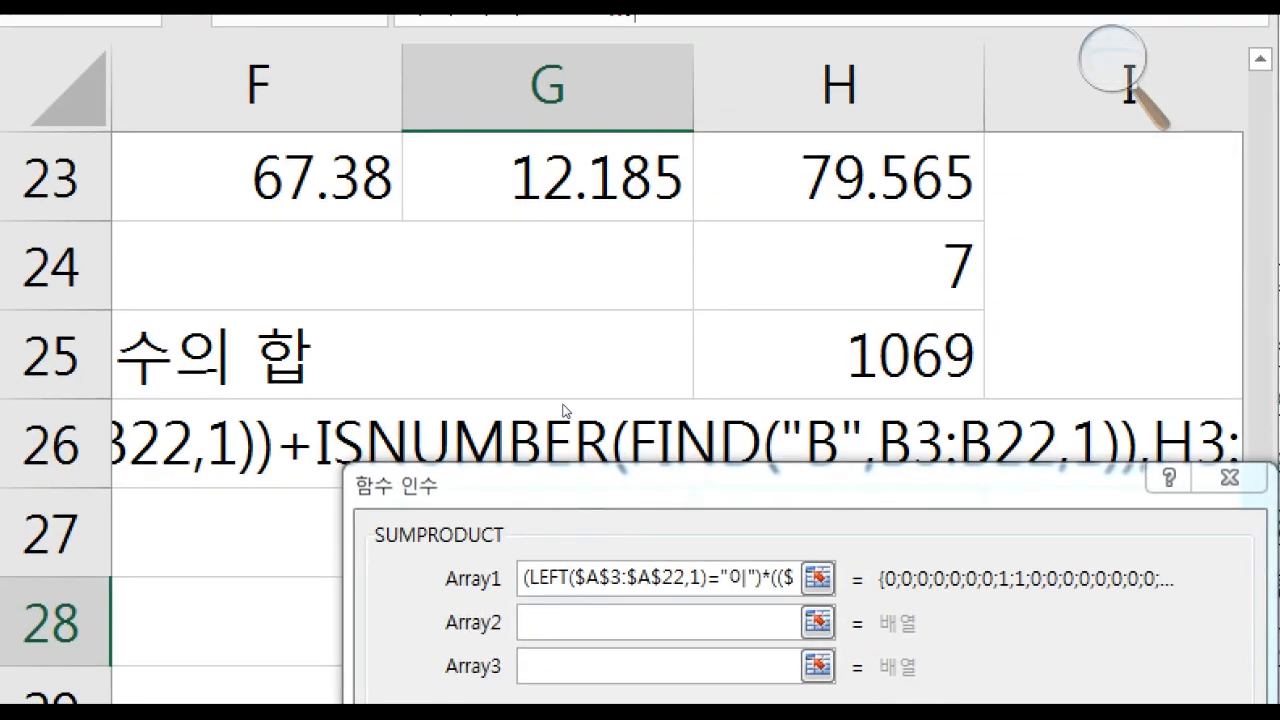
# Set SUMPRODUCT's Array2 argument to the adjusted scores in G3:G22
pyautogui.moveTo(561, 403); pyautogui.dragTo(515, 250)
pyautogui.press('Tab')
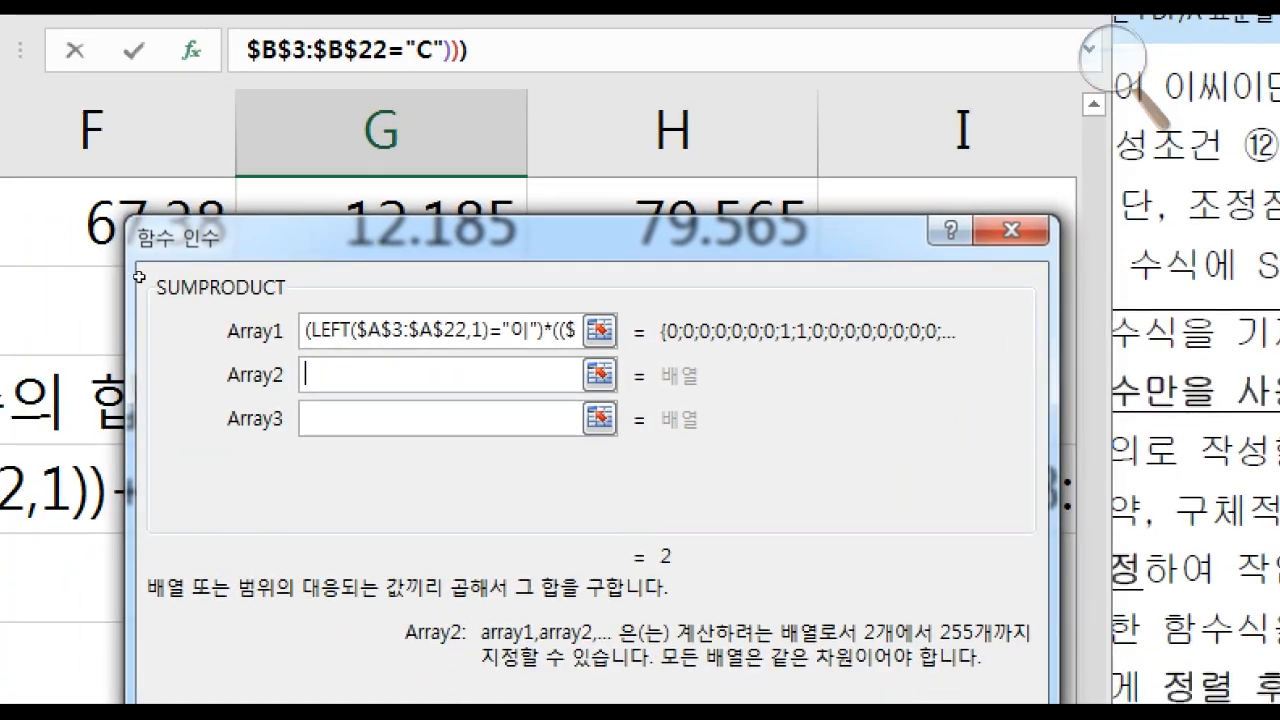
pyautogui.moveTo(365, 292); pyautogui.dragTo(405, 495)
pyautogui.click(314, 255)
pyautogui.press('Up')
pyautogui.press('Up')
pyautogui.press('Up')
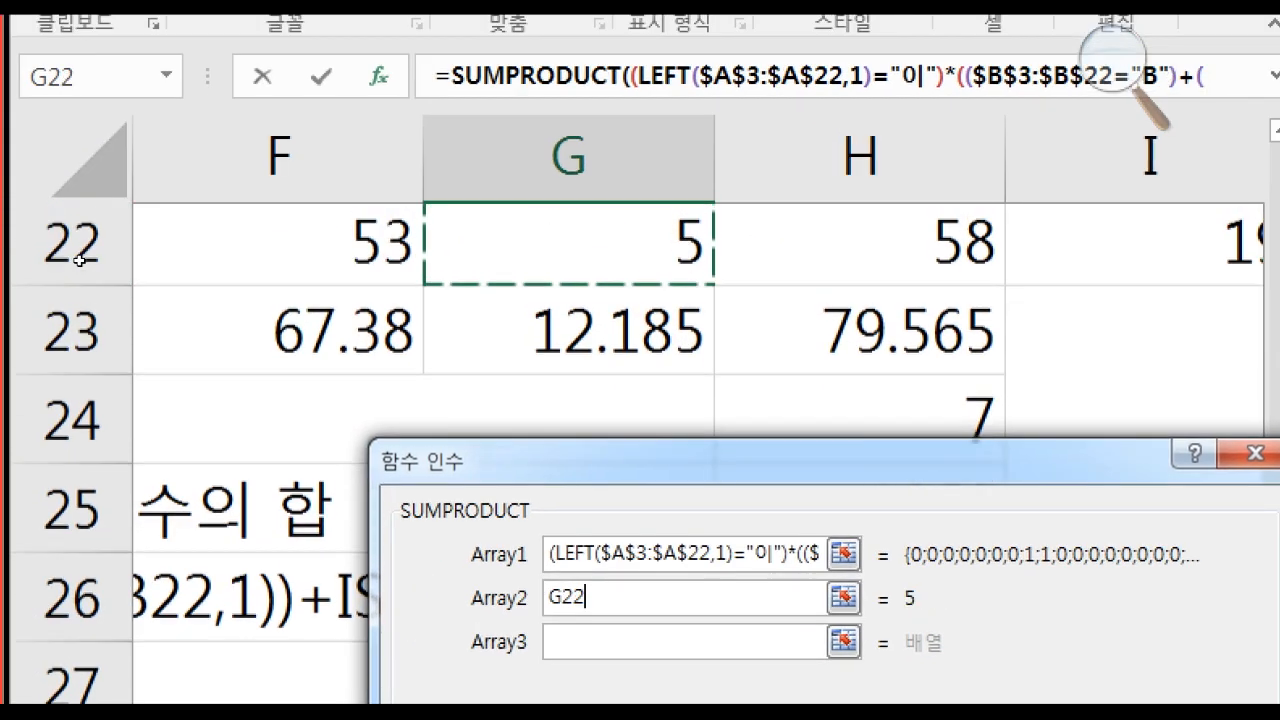
pyautogui.press('Up')
pyautogui.press('Up')
pyautogui.press('Up')
pyautogui.press('Up')
pyautogui.press('Up')
pyautogui.press('Up')
pyautogui.press('Up')
pyautogui.press('Up')
pyautogui.press('Up')
pyautogui.press('Up')
pyautogui.press('Up')
pyautogui.press('Up')
pyautogui.press('Up')
pyautogui.press('Up')
pyautogui.press('Up')
pyautogui.press('Up')
pyautogui.press('Up')
pyautogui.press('Up')
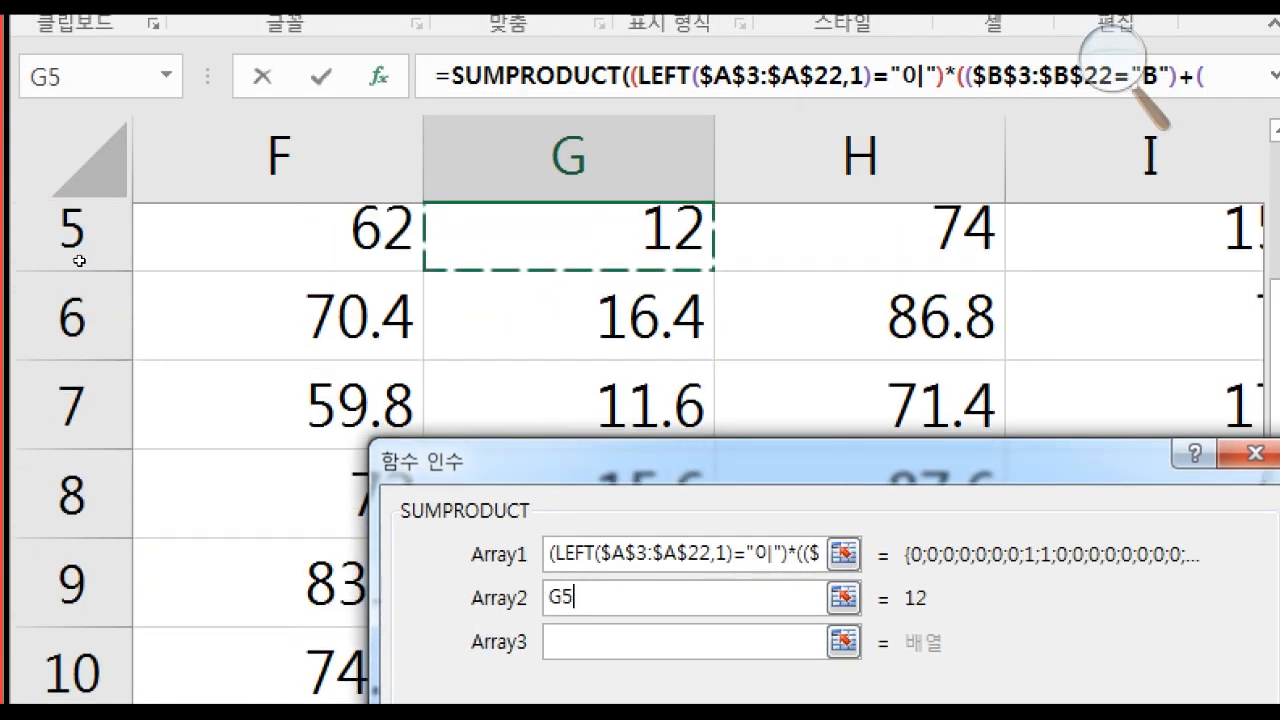
pyautogui.press('Right')
pyautogui.press('Left')
pyautogui.press('Down')
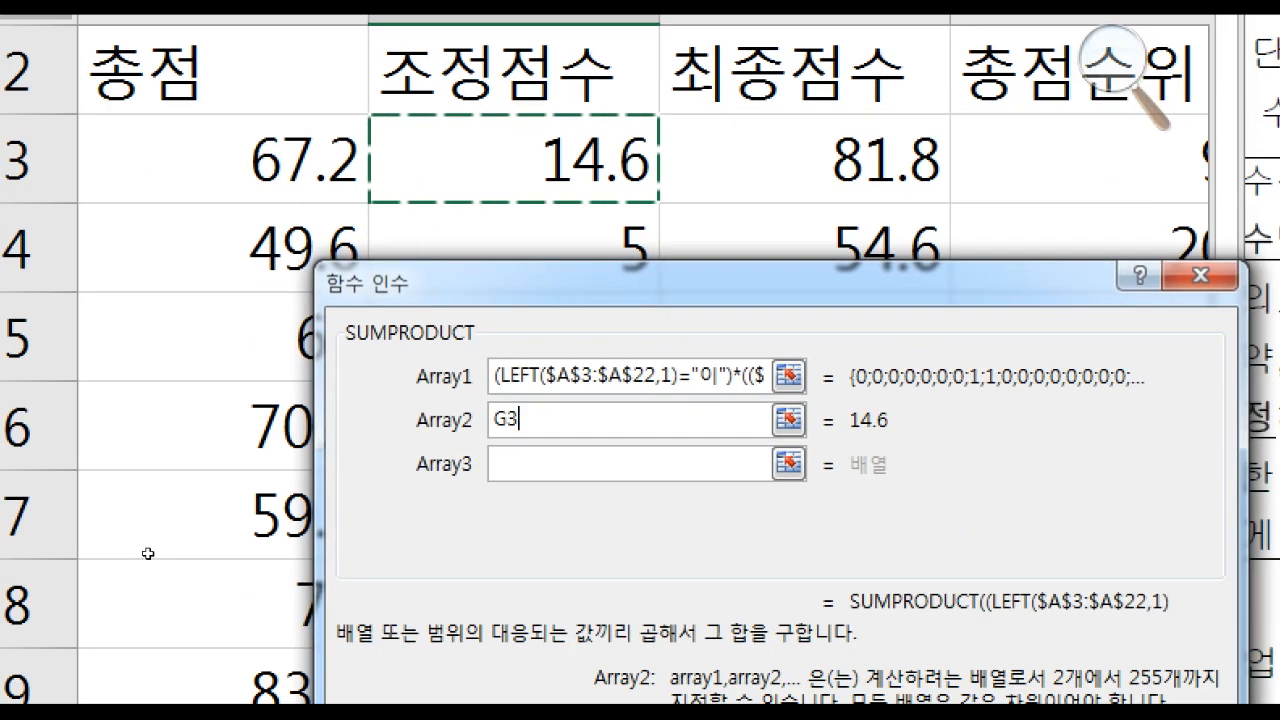
pyautogui.hotkey('shift', 'Down')
pyautogui.hotkey('shift', 'Down')
pyautogui.hotkey('shift', 'Down')
pyautogui.hotkey('shift', 'Down')
pyautogui.hotkey('shift', 'Down')
pyautogui.hotkey('shift', 'Down')
pyautogui.hotkey('shift', 'Down')
pyautogui.hotkey('shift', 'Down')
pyautogui.hotkey('shift', 'Down')
pyautogui.hotkey('shift', 'Down')
pyautogui.hotkey('shift', 'Down')
pyautogui.hotkey('shift', 'Down')
pyautogui.hotkey('shift', 'Down')
pyautogui.hotkey('shift', 'Down')
pyautogui.hotkey('shift', 'Down')
pyautogui.hotkey('shift', 'Down')
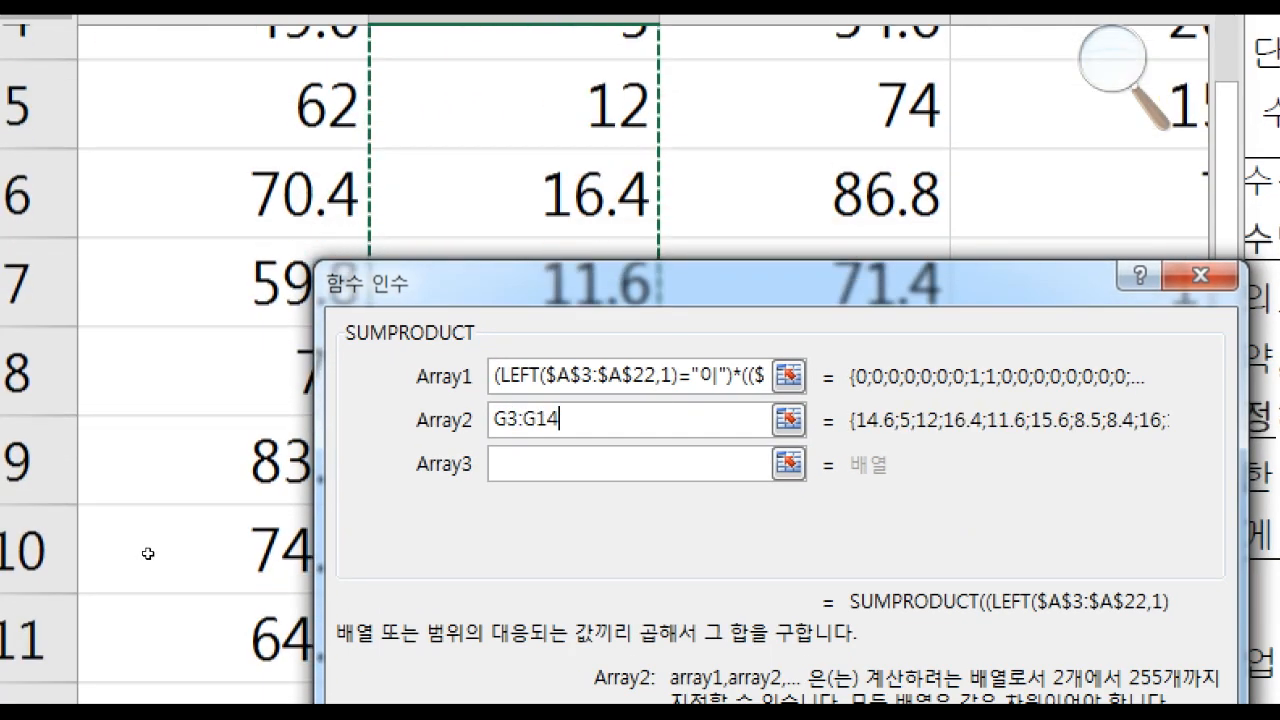
pyautogui.hotkey('shift', 'Down')
pyautogui.hotkey('shift', 'Down')
pyautogui.hotkey('shift', 'Down')
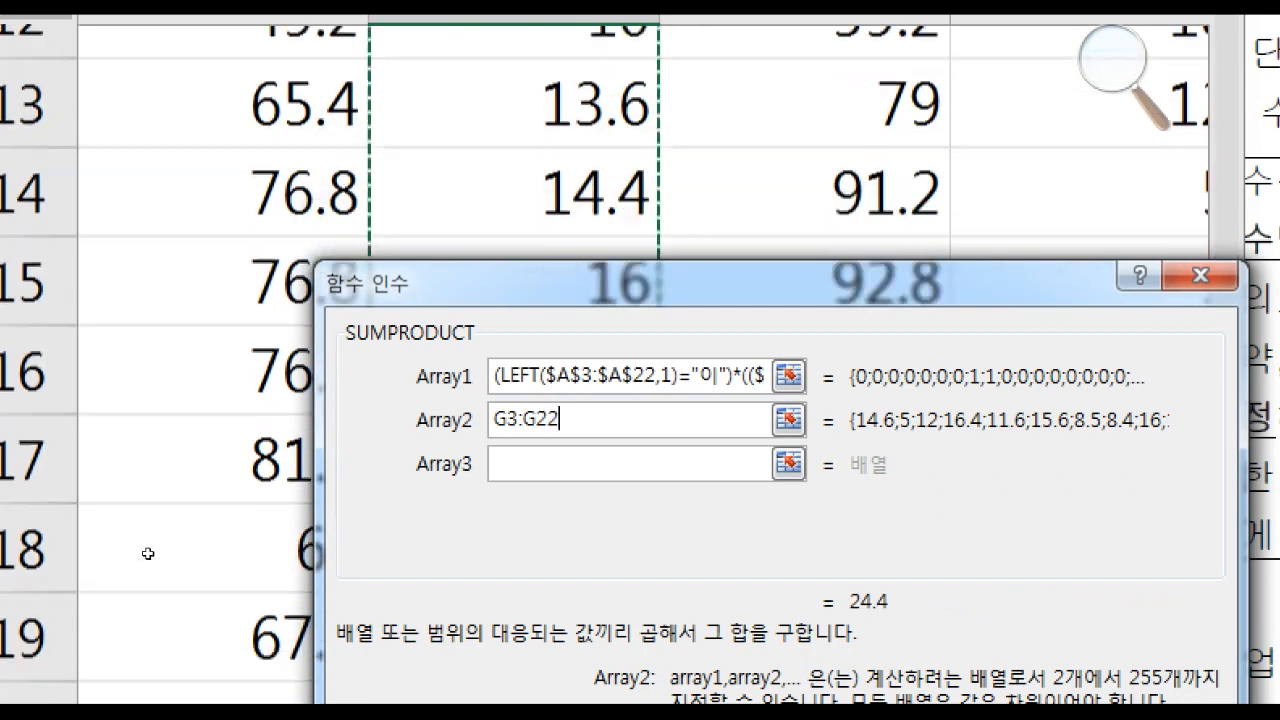
pyautogui.moveTo(321, 361); pyautogui.dragTo(330, 331)
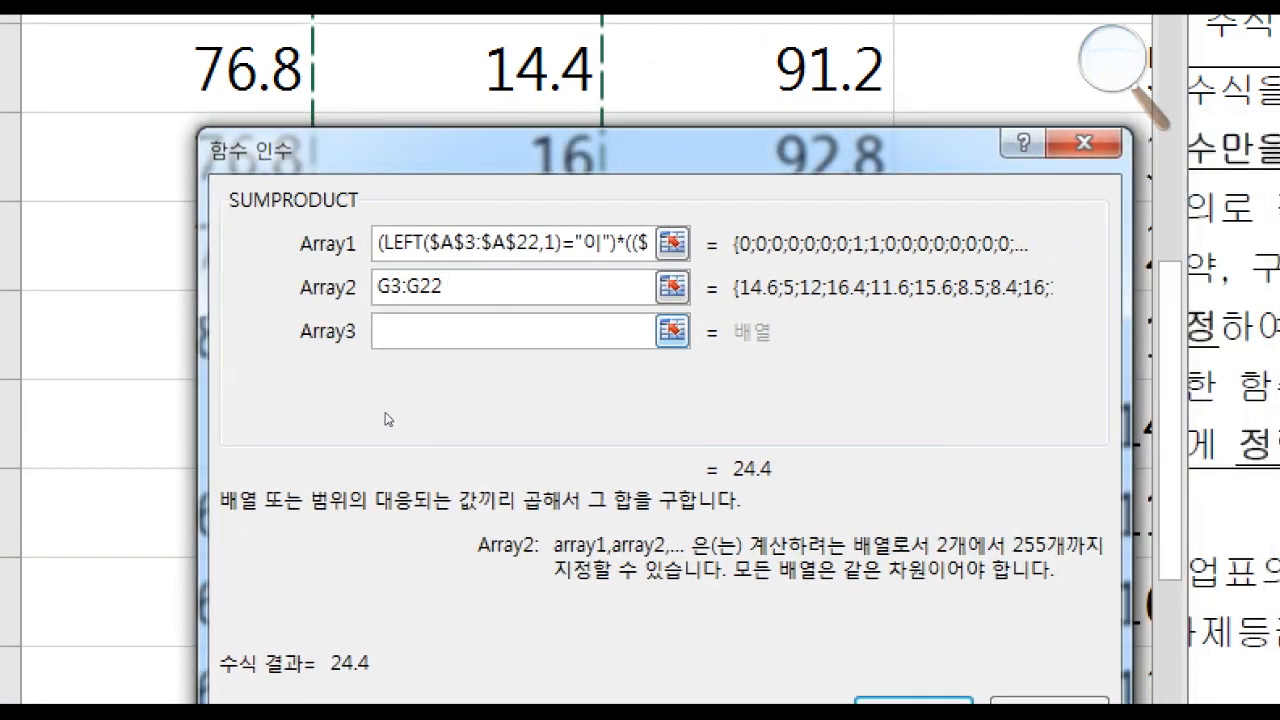
# Confirm the SUMPRODUCT formula in G28 and fill it across to H28
pyautogui.press('Return')
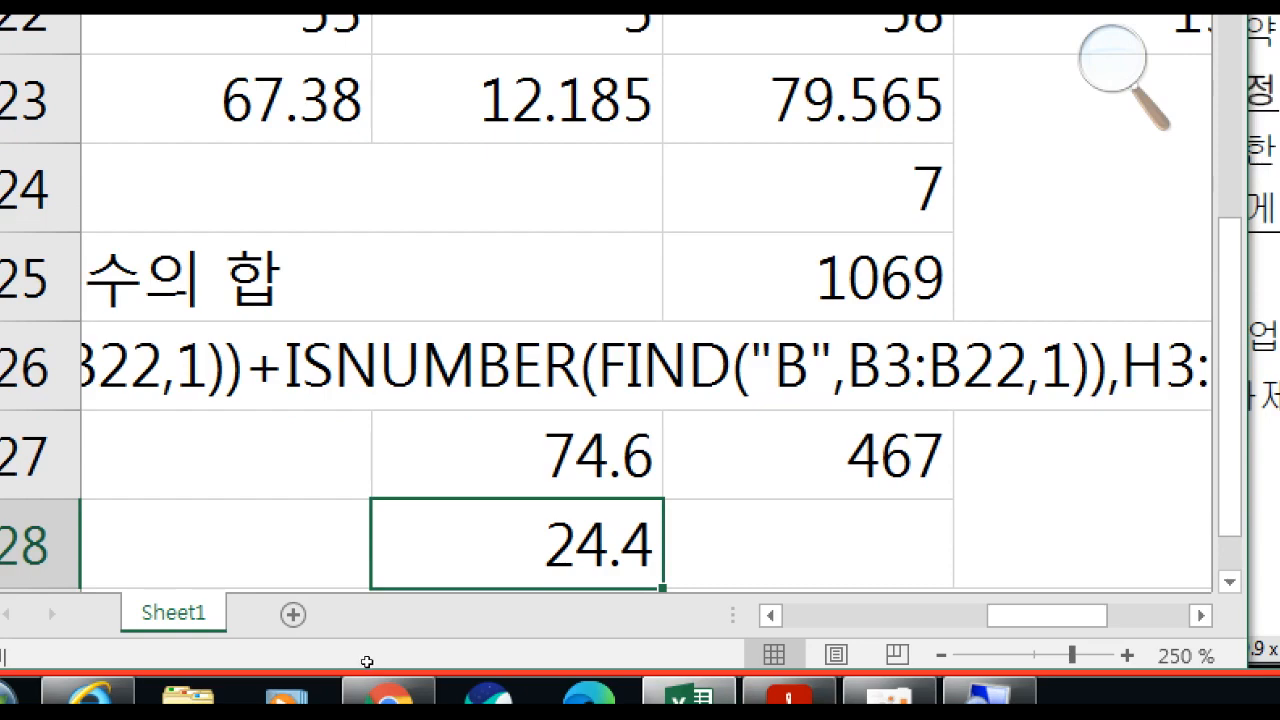
pyautogui.moveTo(355, 662); pyautogui.dragTo(455, 665)
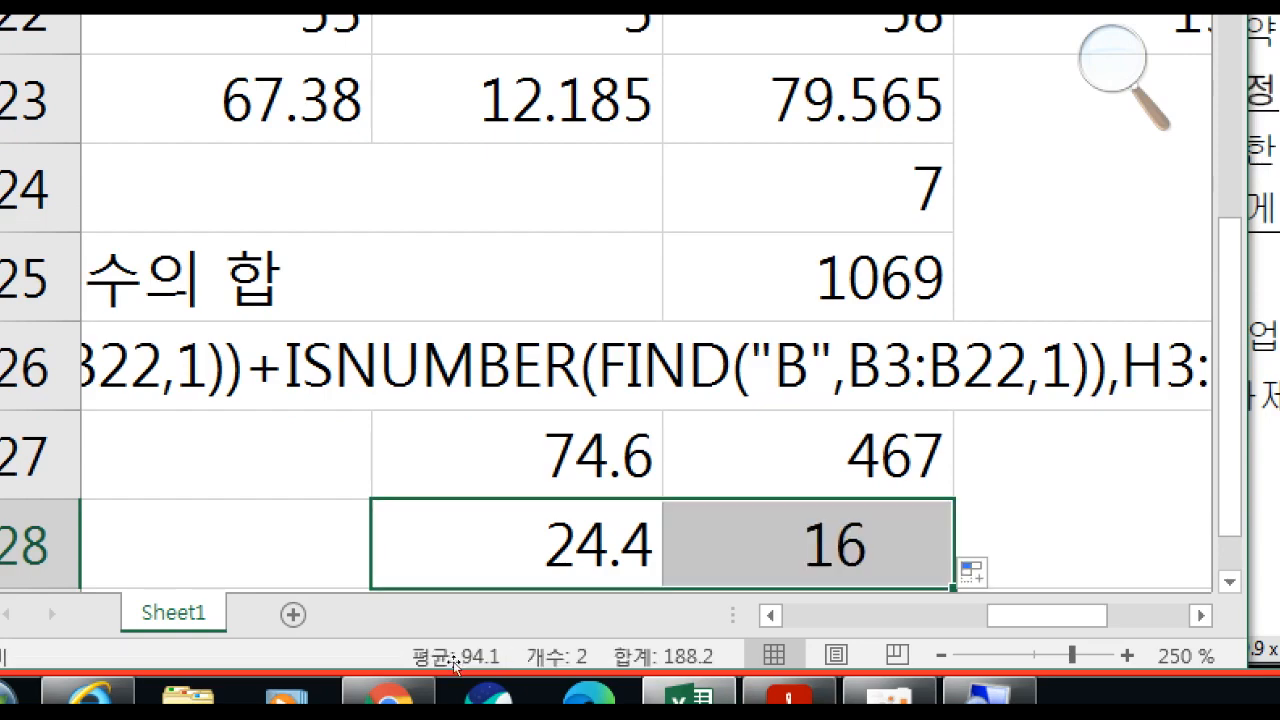
# Open the formula in H28 for editing and examine its full text and referenced ranges
pyautogui.press('Right')
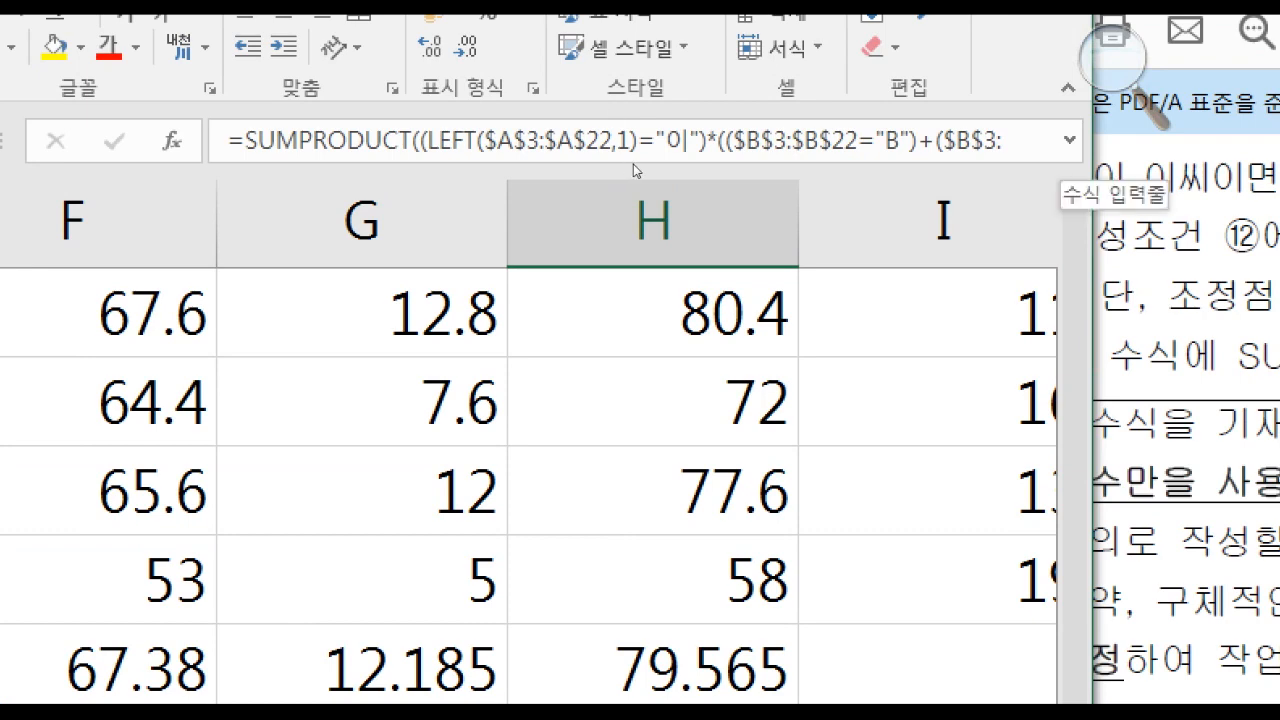
pyautogui.press('F2')
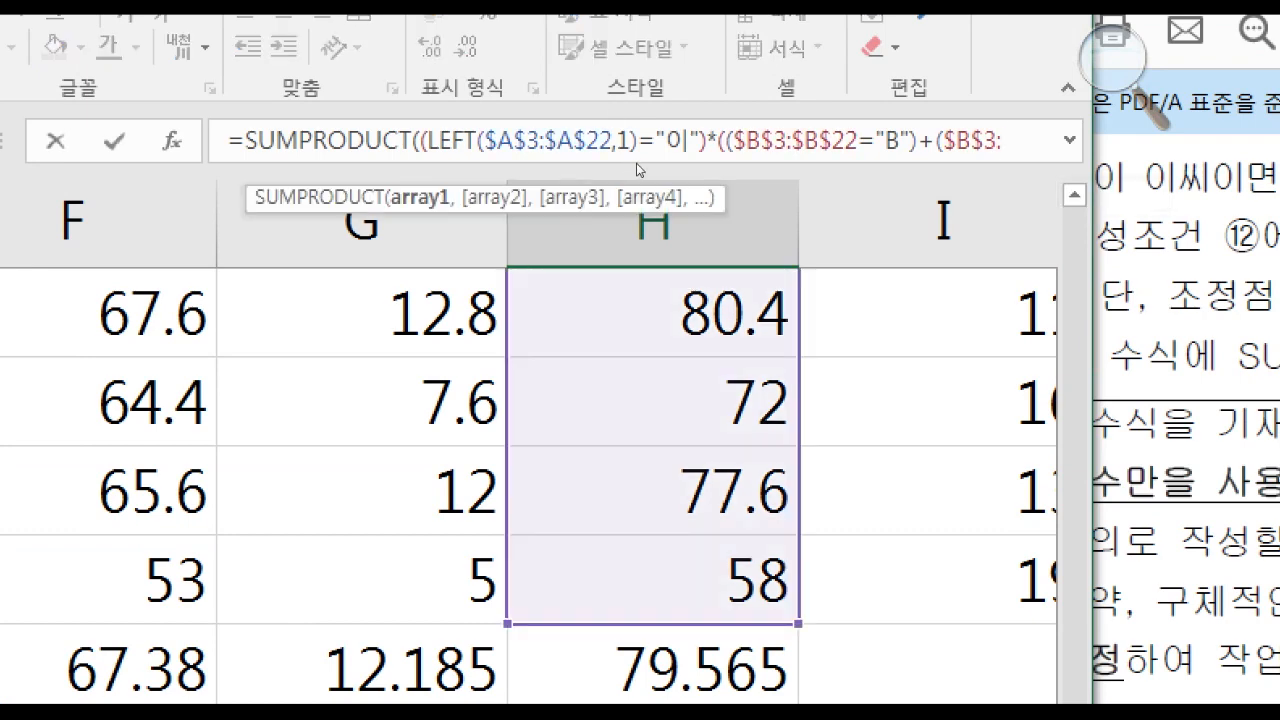
pyautogui.hotkey('ctrl', 'shift', 'u')
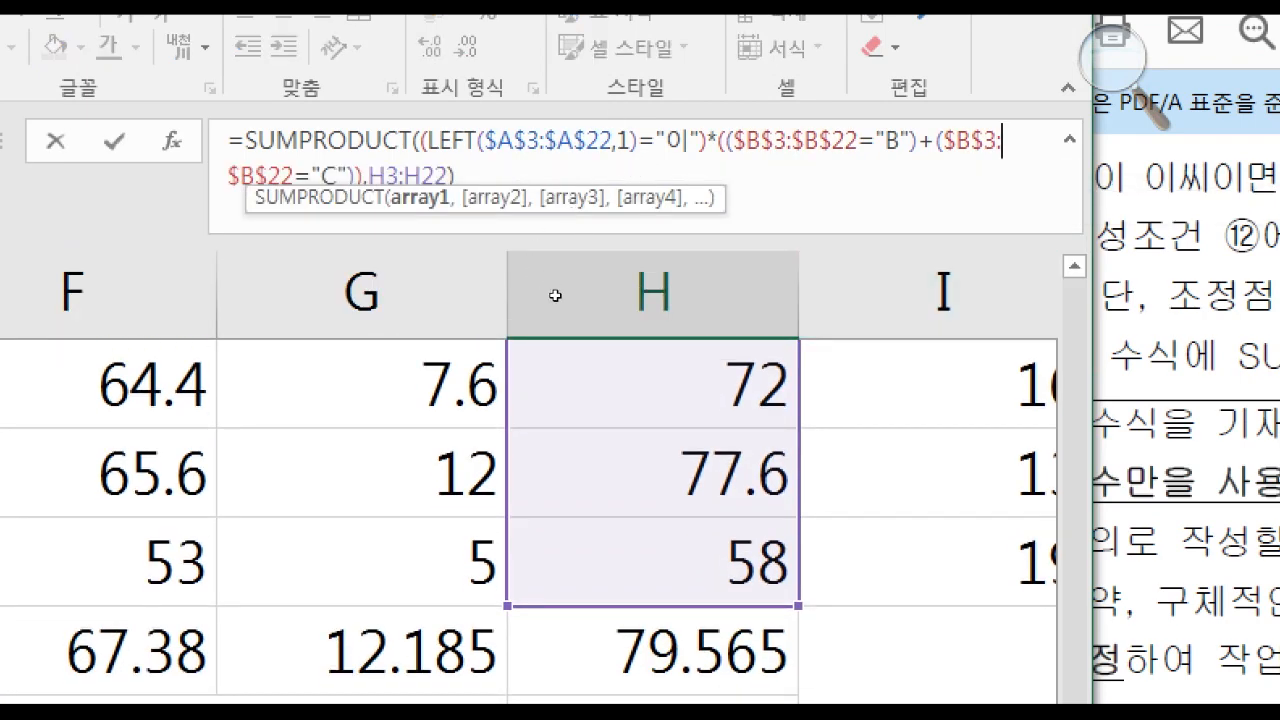
pyautogui.press('End')
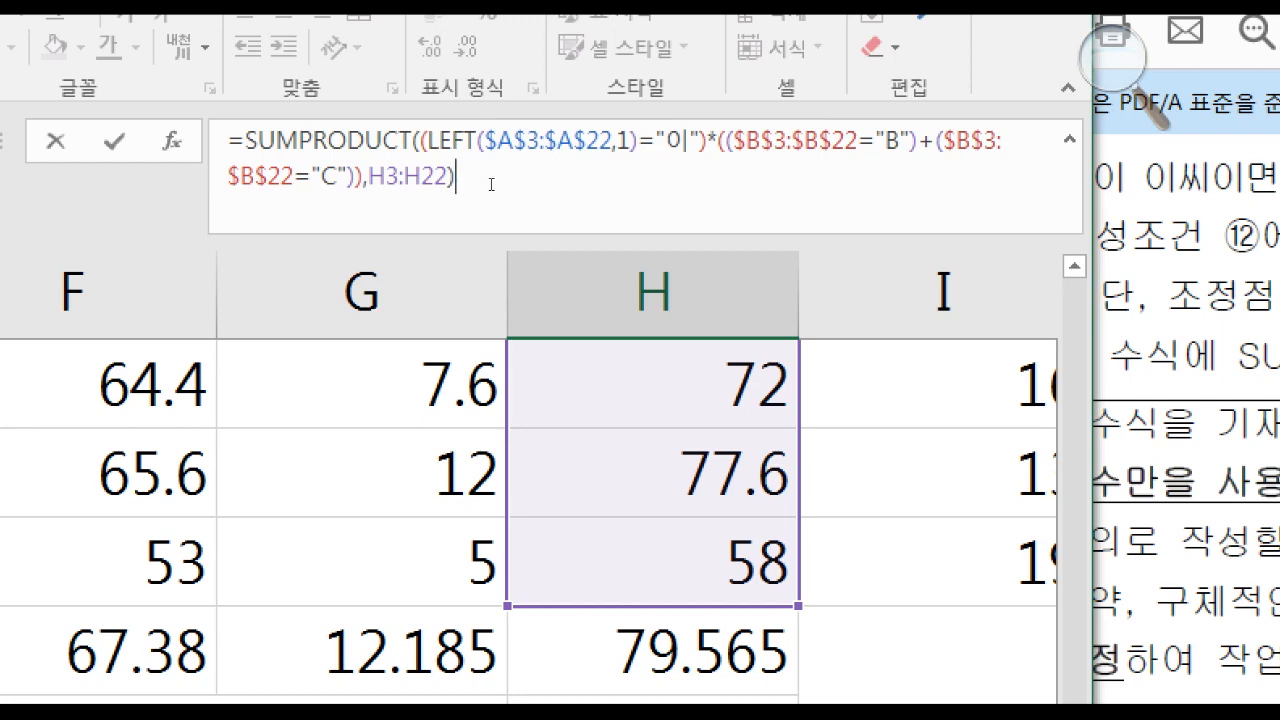
pyautogui.hotkey('ctrl', 'shift', 'u')
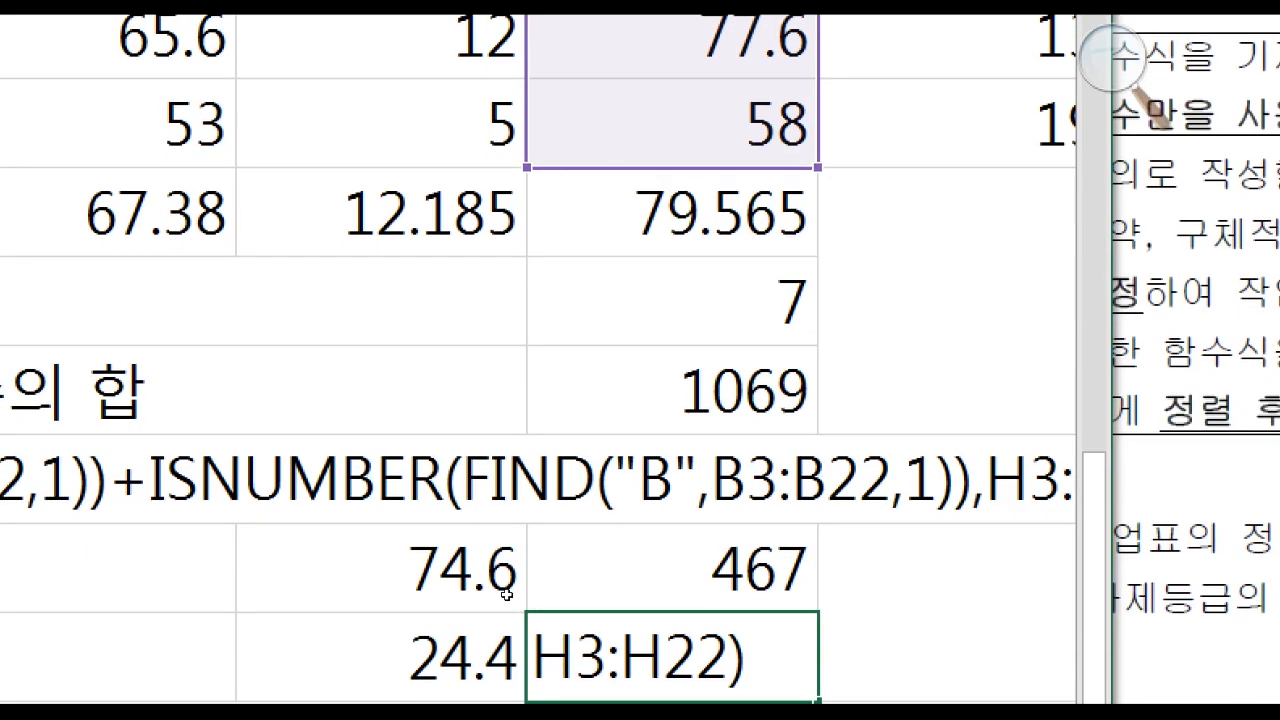
# Enter the final-score sum formula ending in H3:H22 as an array formula in cell H28
pyautogui.hotkey('ctrl', 'shift', 'Return')
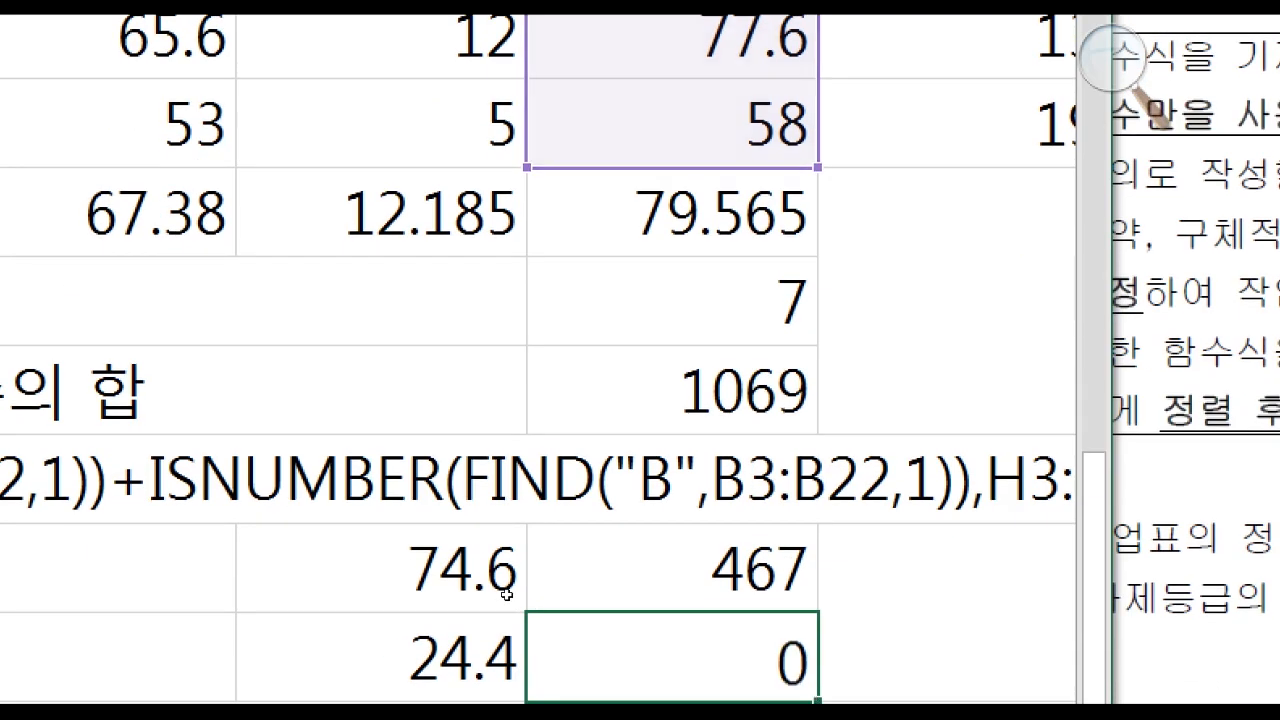
pyautogui.hscroll(-5, 505, 596)
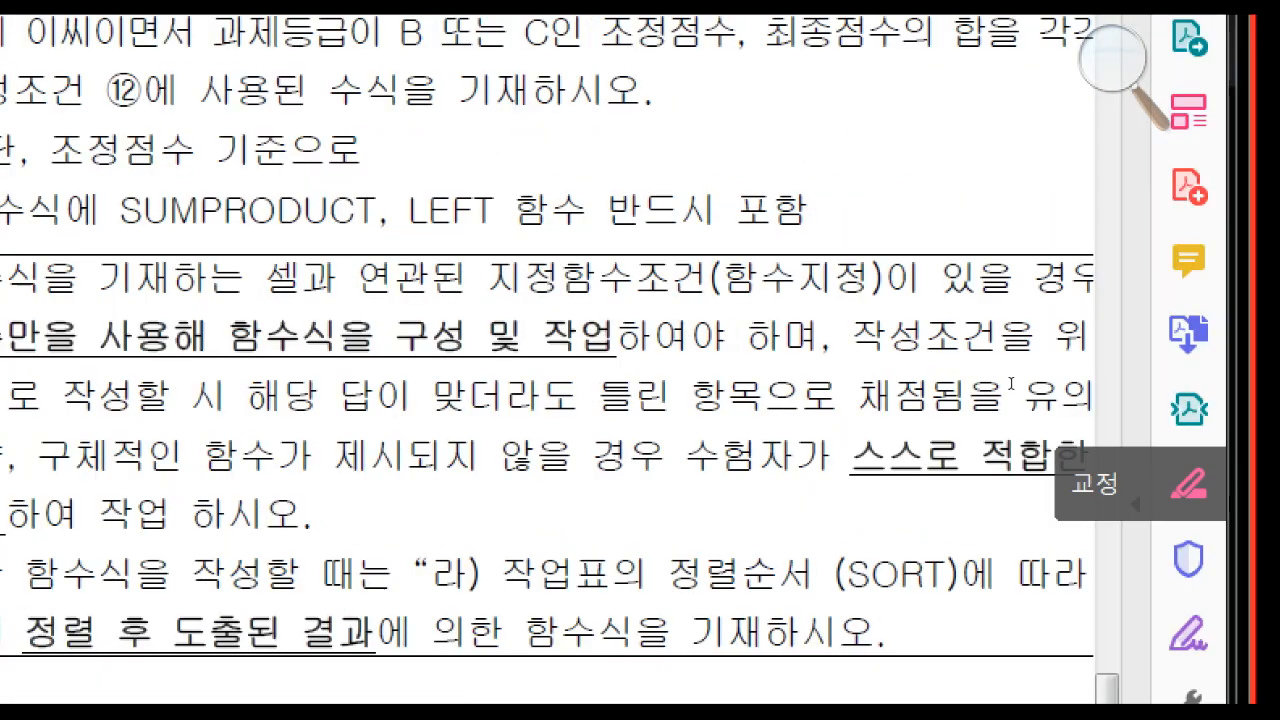
# Switch to the exam PDF and read condition ⑬ on writing out the formula used for condition ⑫
pyautogui.click(598, 395)
pyautogui.scroll(-1, 872, 310)
pyautogui.scroll(2, 910, 314)
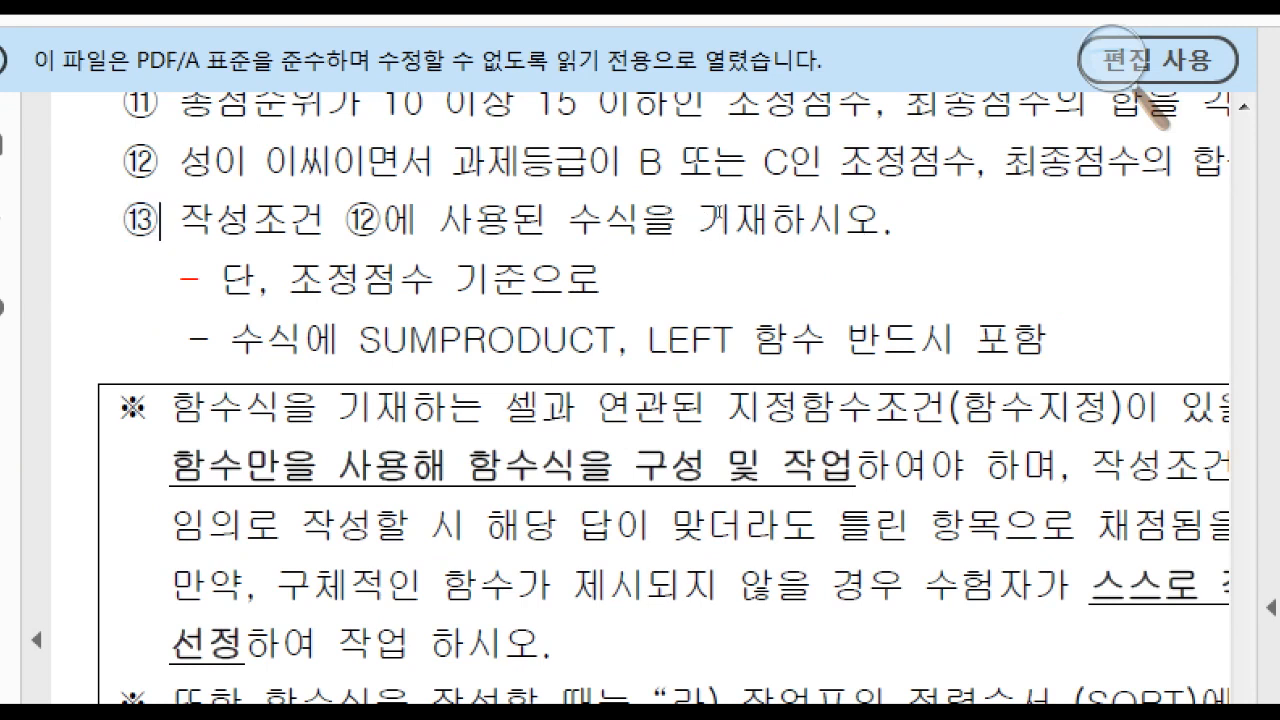
pyautogui.hotkey('ctrl', 'shift', 'Right')
pyautogui.hotkey('ctrl', 'shift', 'Right')
pyautogui.hotkey('ctrl', 'shift', 'Right')
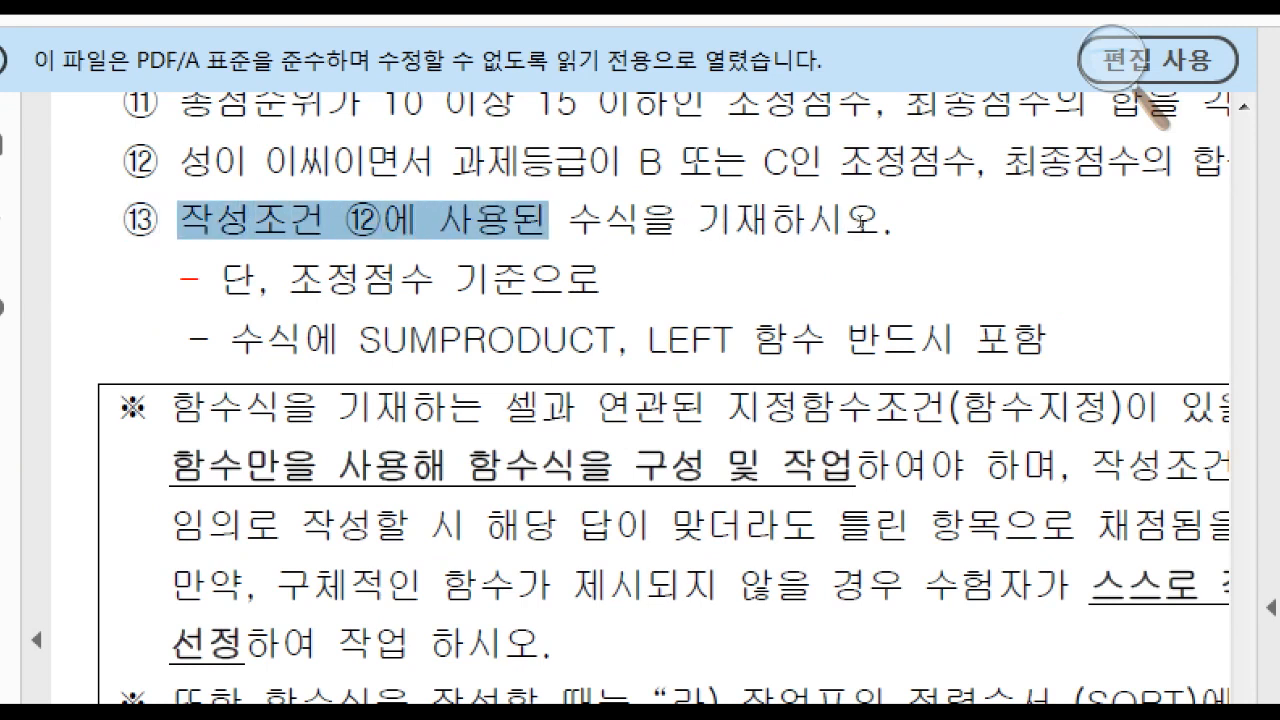
pyautogui.hotkey('ctrl', 'shift', 'Right')
pyautogui.hotkey('ctrl', 'shift', 'Right')
pyautogui.click(808, 221)
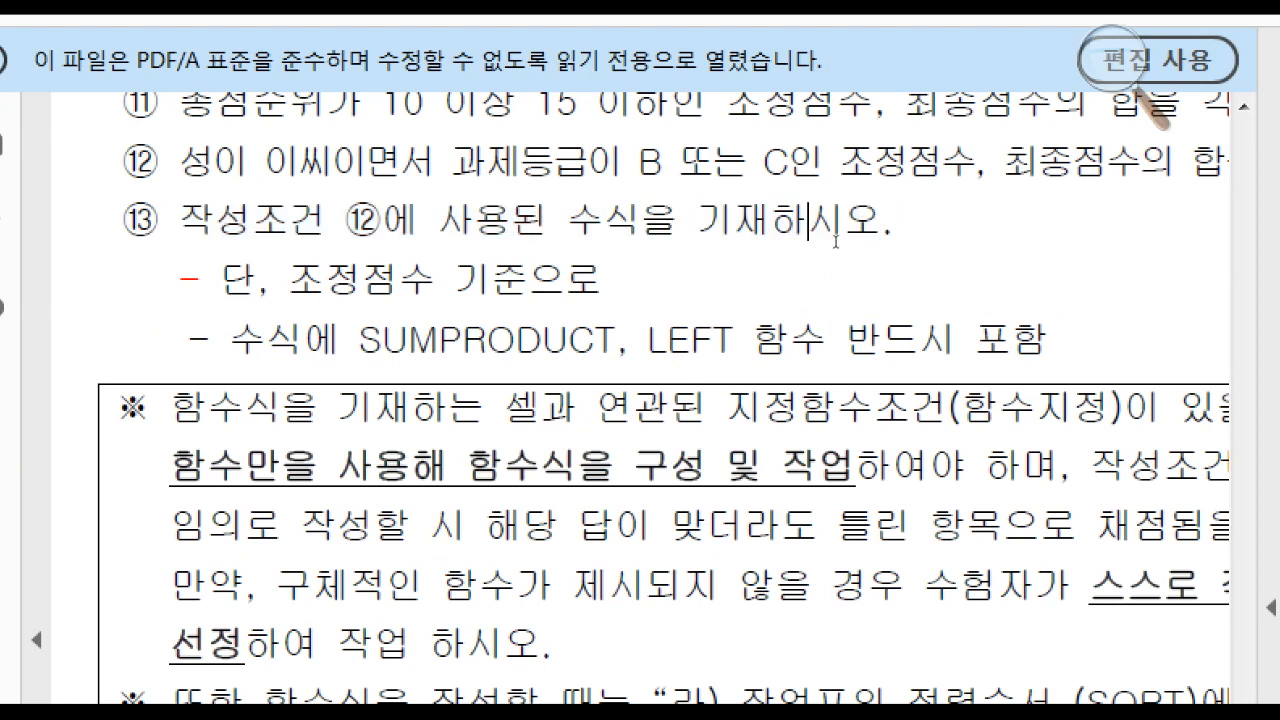
pyautogui.hotkey('ctrl', 'shift', 'Right')
pyautogui.hotkey('ctrl', 'shift', 'Right')
pyautogui.click(880, 250)
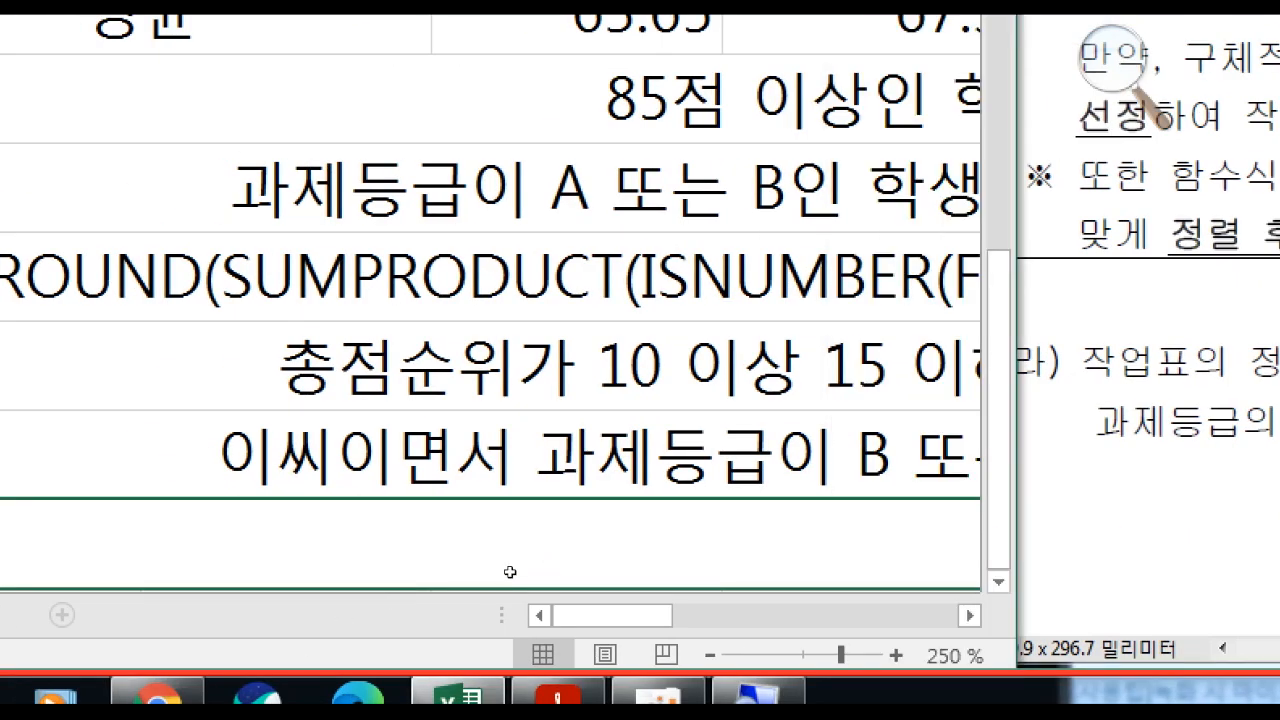
# Switch to Excel and copy the full SUMPRODUCT formula text of the adjusted-score sum in cell G28
pyautogui.press('Up')
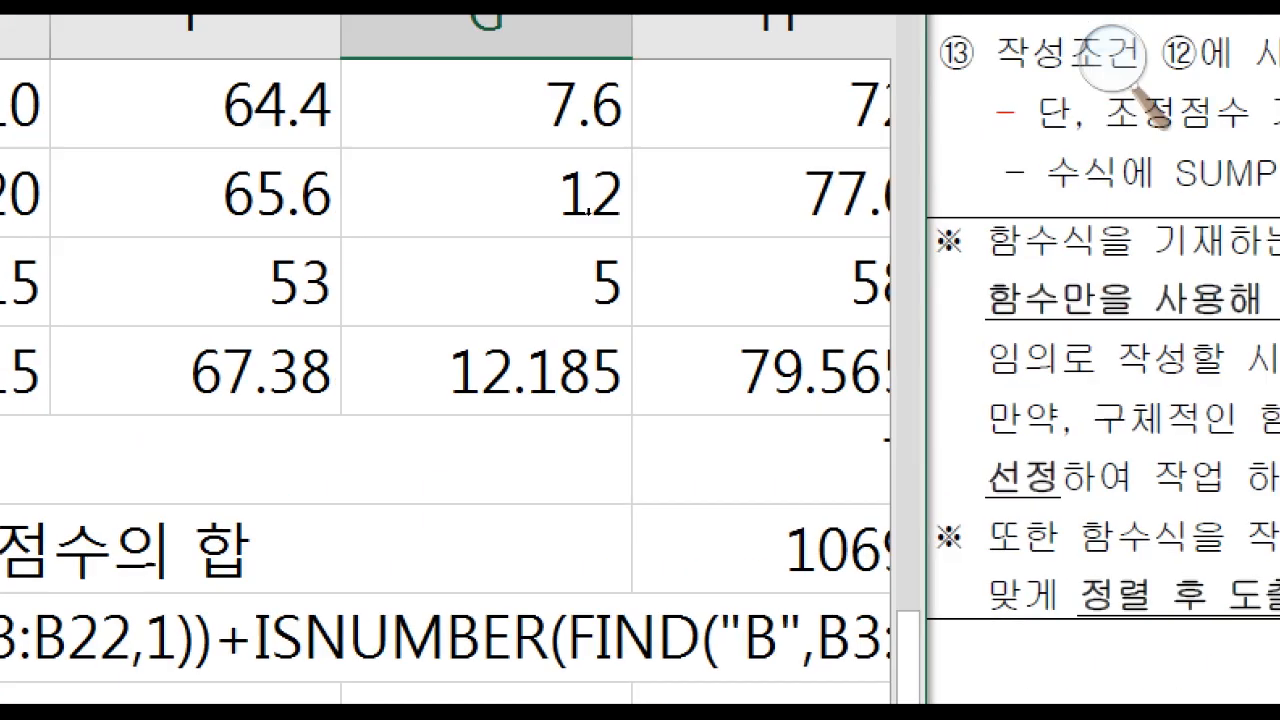
pyautogui.scroll(7, 642, 183)
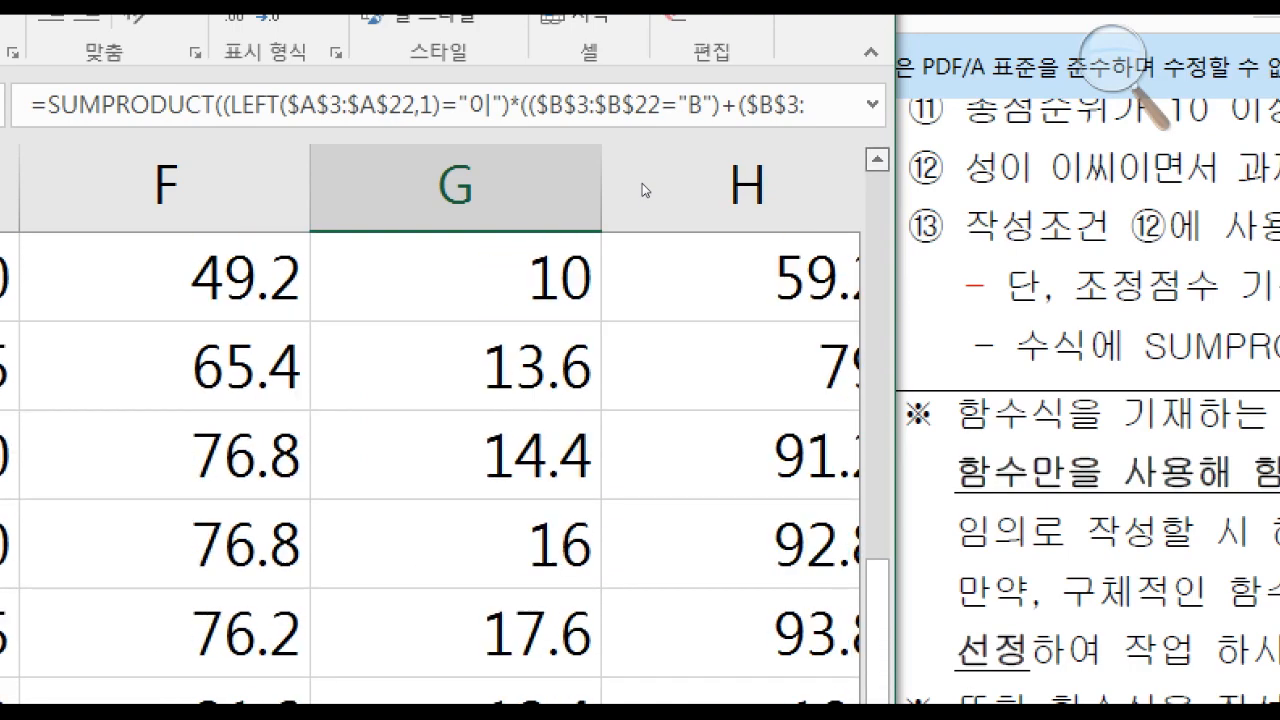
pyautogui.scroll(-5, 629, 314)
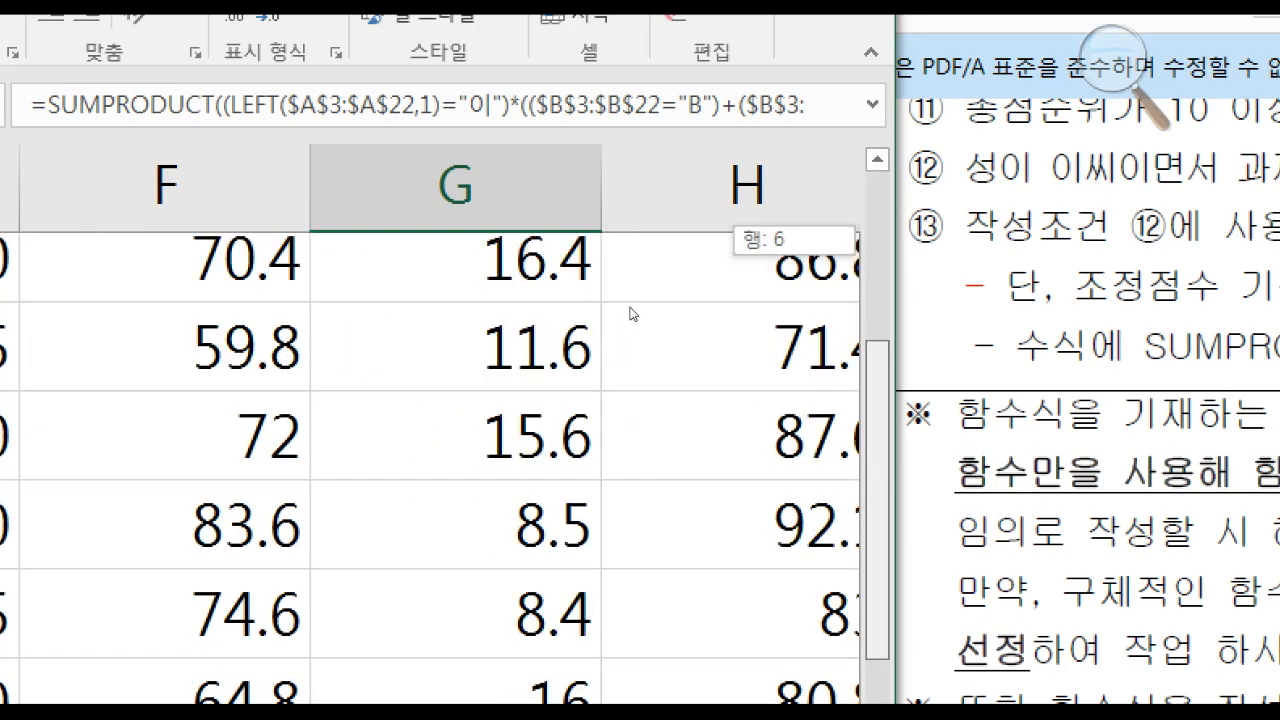
pyautogui.moveTo(629, 454); pyautogui.dragTo(629, 455)
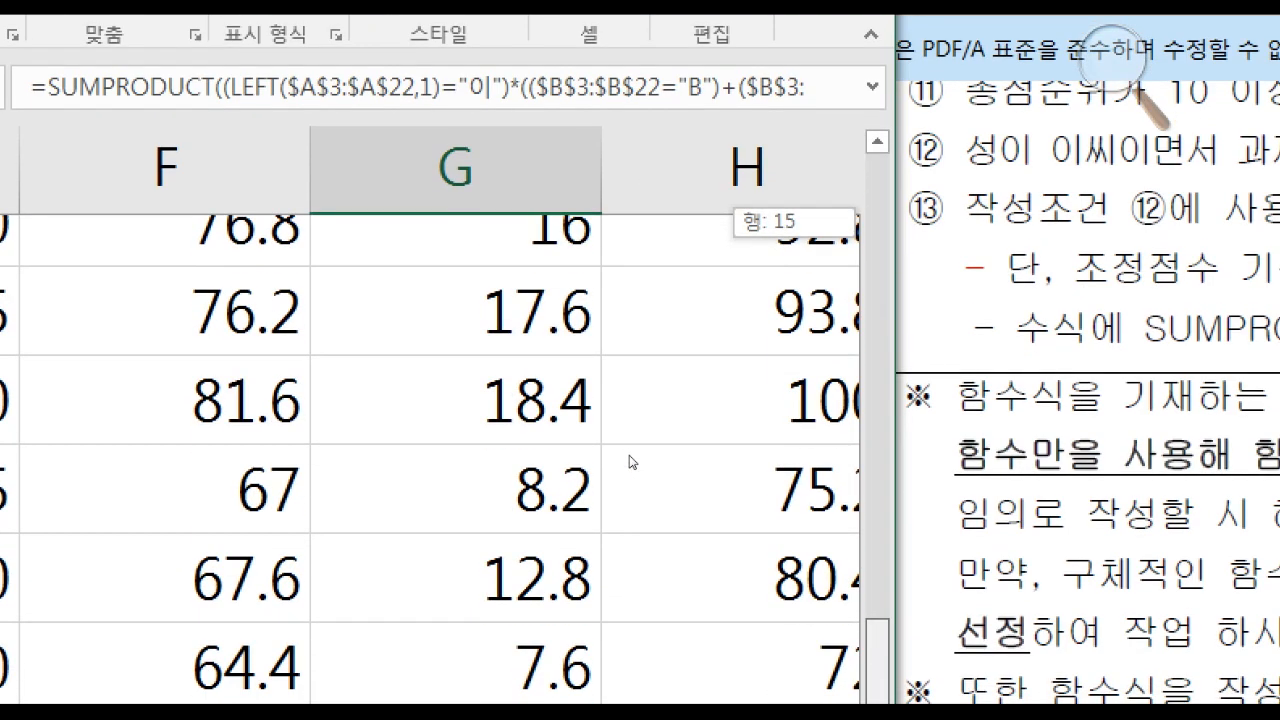
pyautogui.scroll(-1, 629, 462)
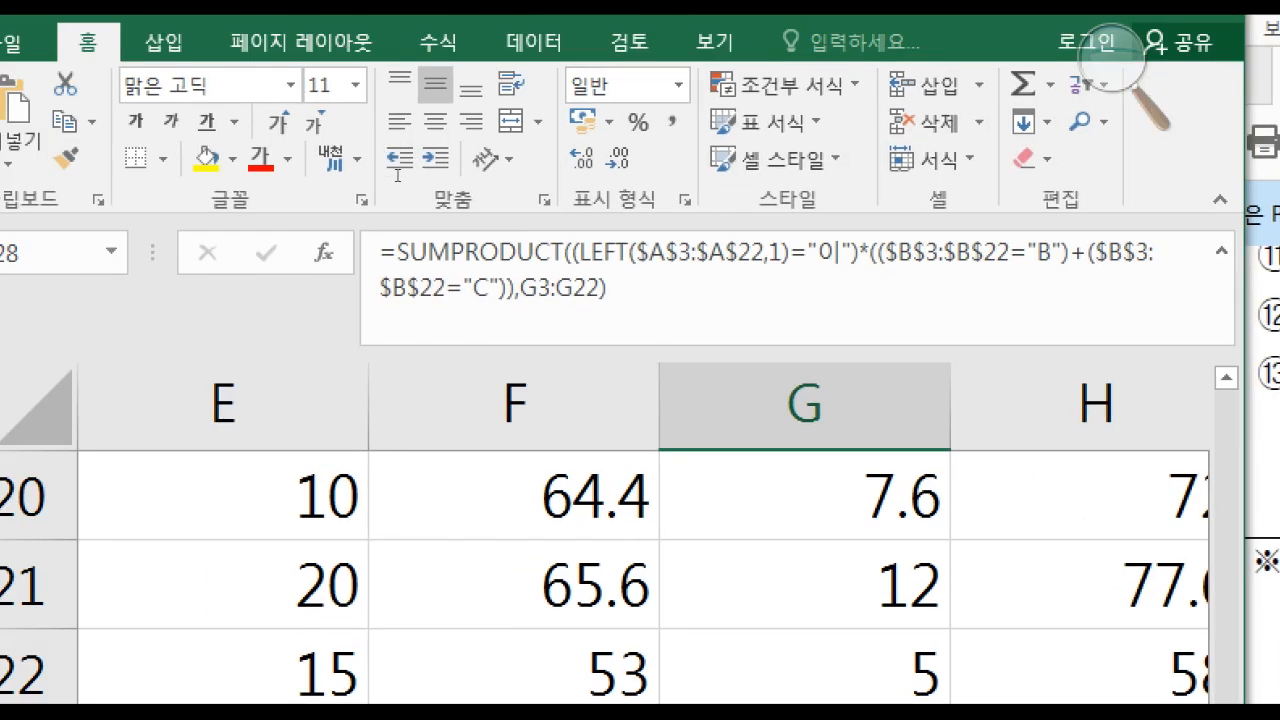
pyautogui.moveTo(398, 175); pyautogui.dragTo(190, 135)
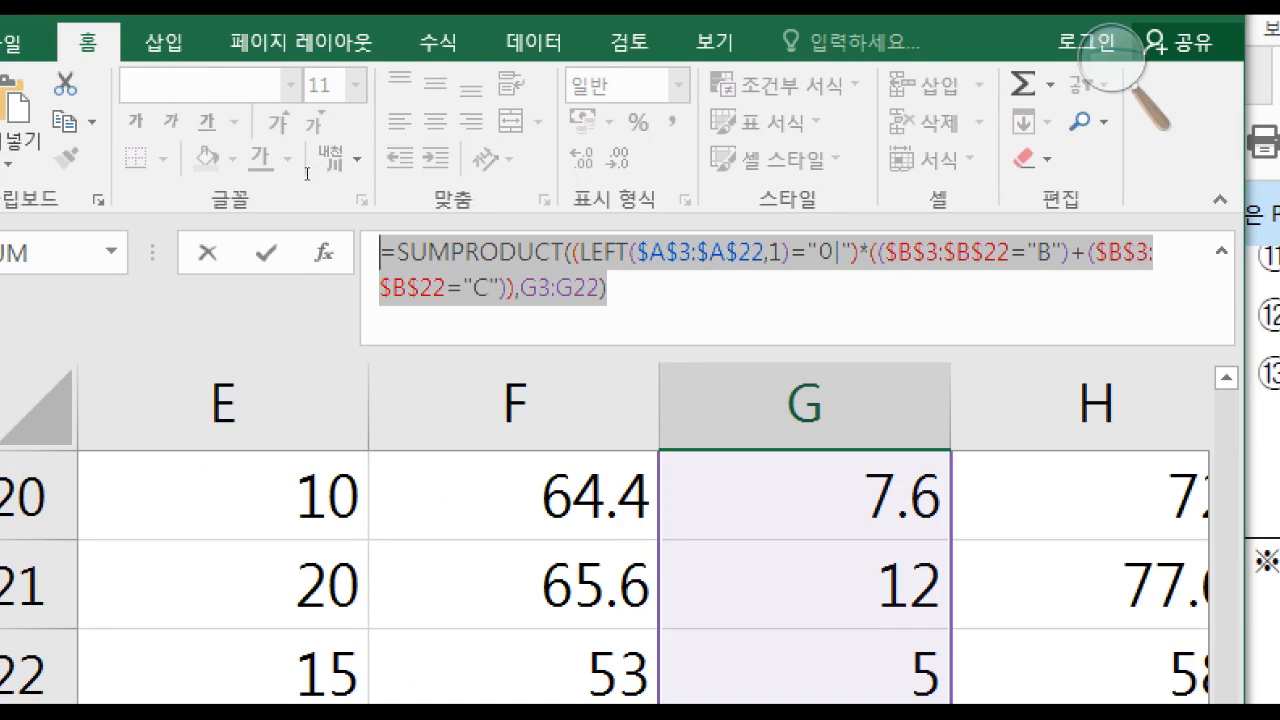
pyautogui.press('Escape')
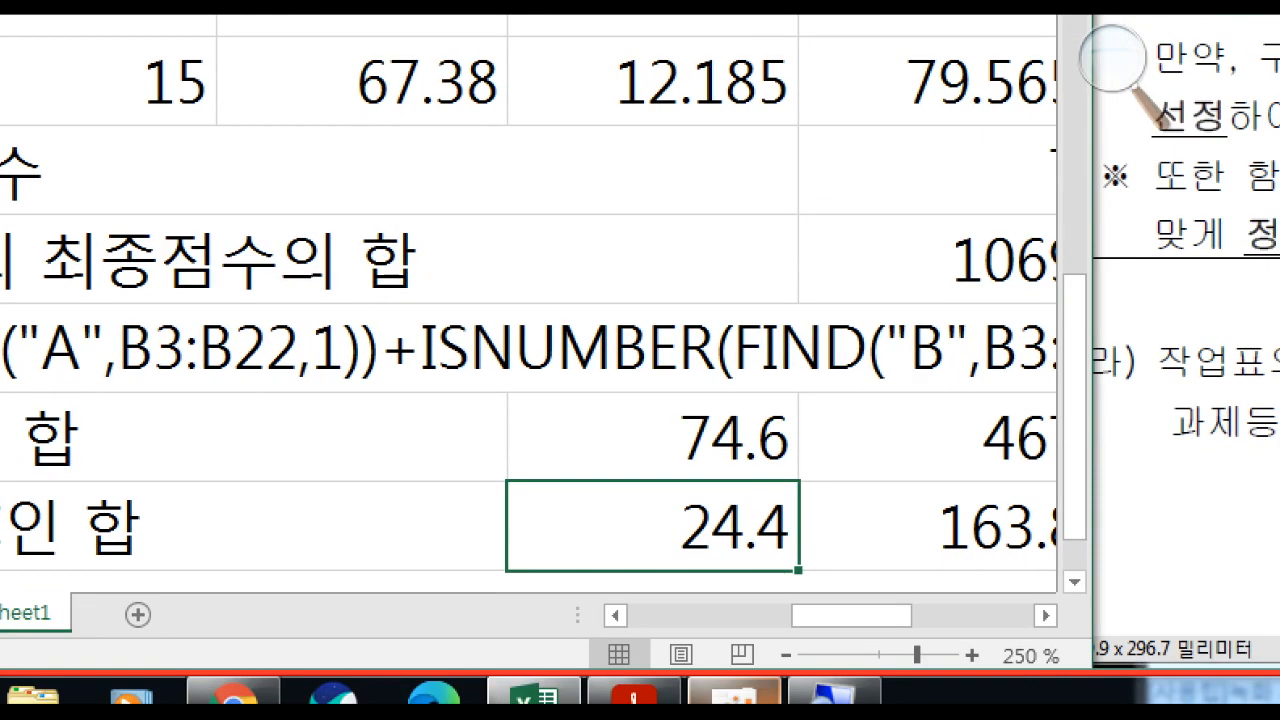
# Paste the copied SUMPRODUCT formula as text, preceded by an apostrophe, into the merged cell in row 29
pyautogui.click(735, 581)
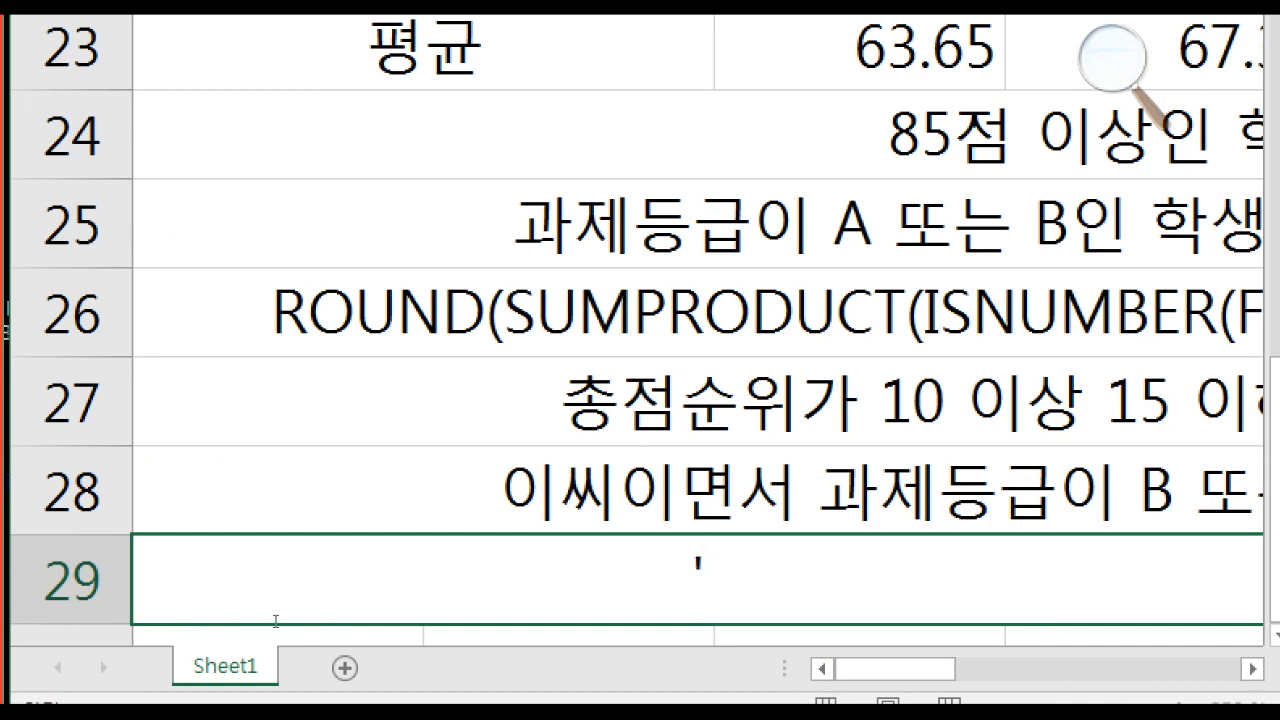
pyautogui.hotkey('ctrl', 'v')
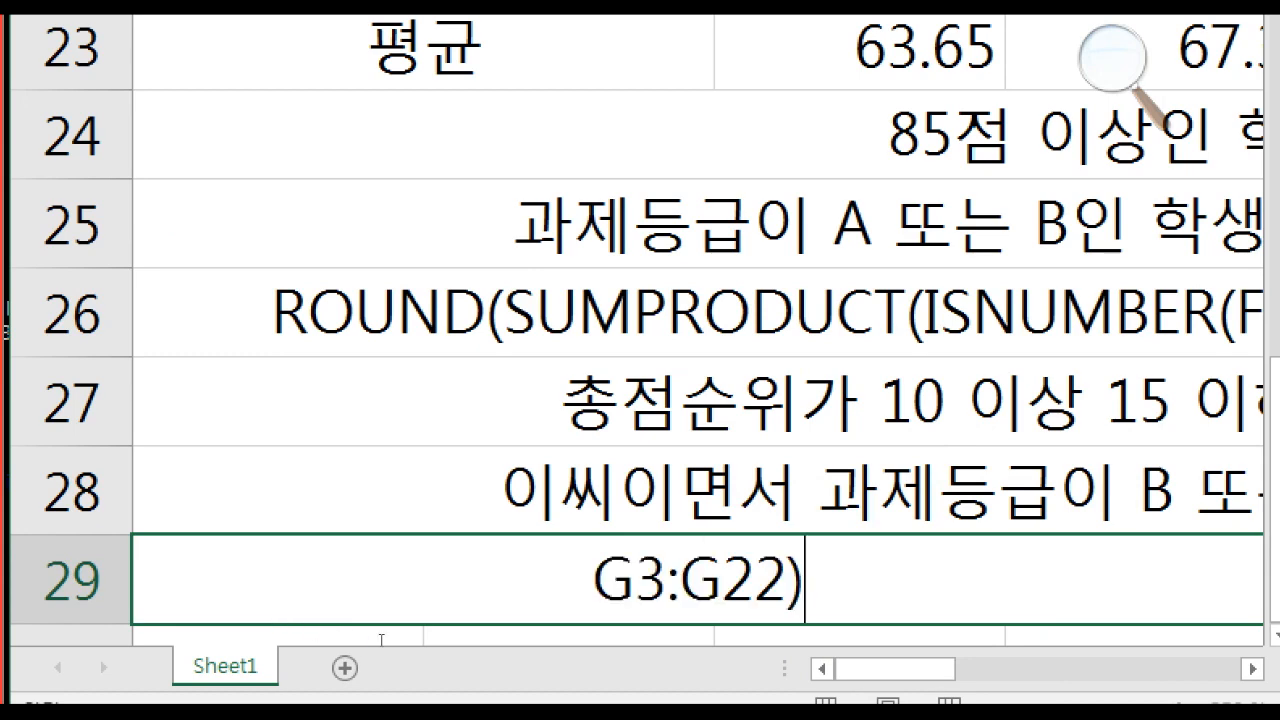
pyautogui.press('Return')
pyautogui.press('Up')
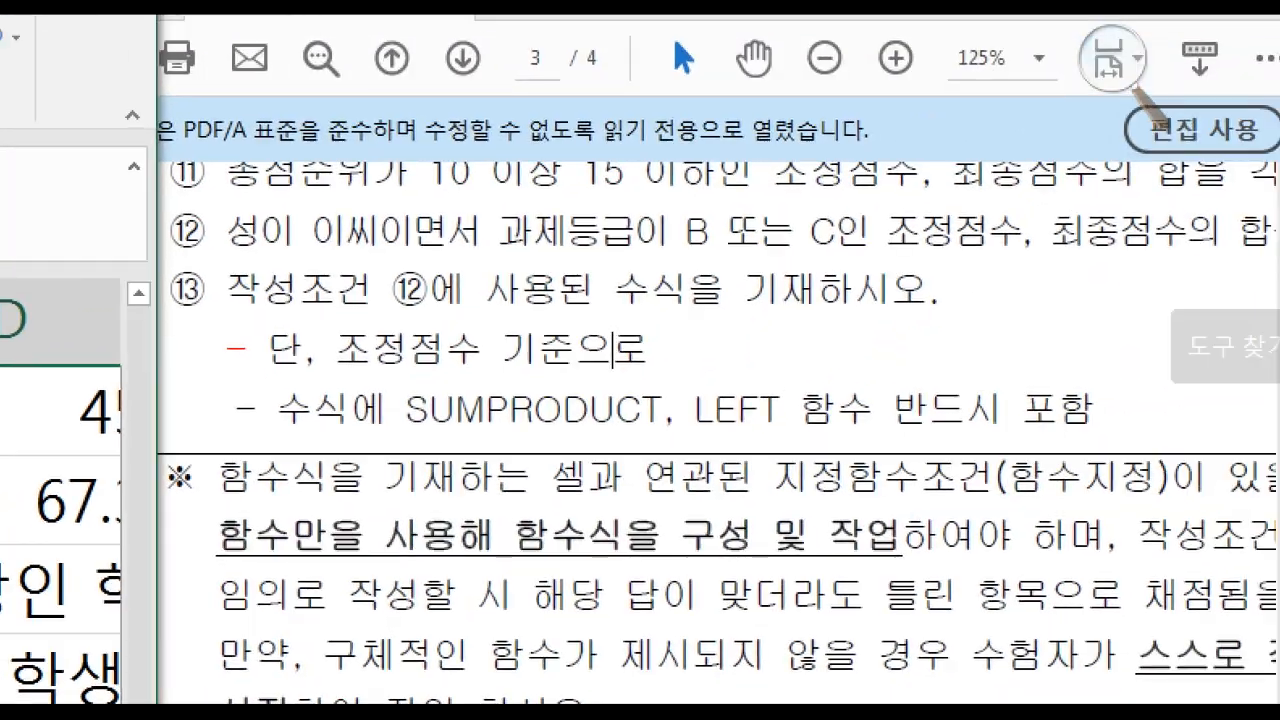
# Switch to the exam PDF and review conditions ⑩ to ⑬, including the required SUMPRODUCT and LEFT functions
pyautogui.click(1058, 231)
pyautogui.scroll(3, 1080, 225)
pyautogui.moveTo(1112, 272); pyautogui.dragTo(262, 272)
pyautogui.moveTo(704, 200); pyautogui.dragTo(671, 210)
pyautogui.click(808, 323)
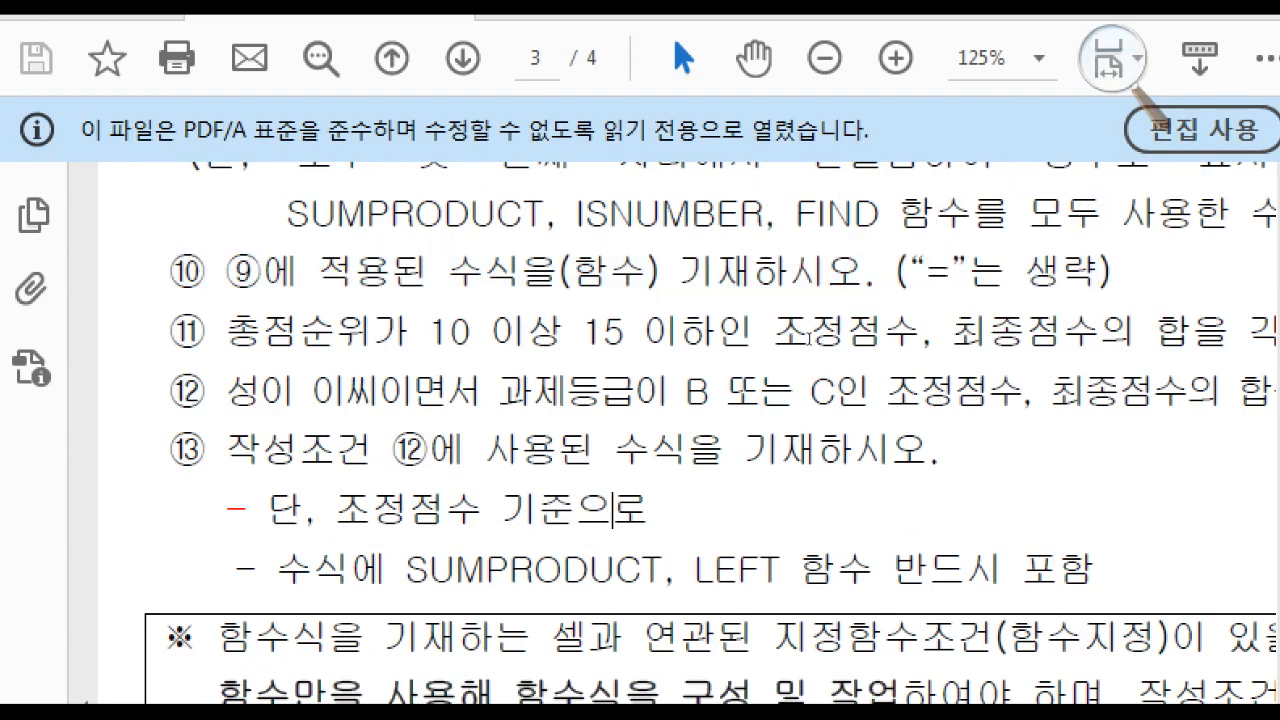
pyautogui.click(514, 570)
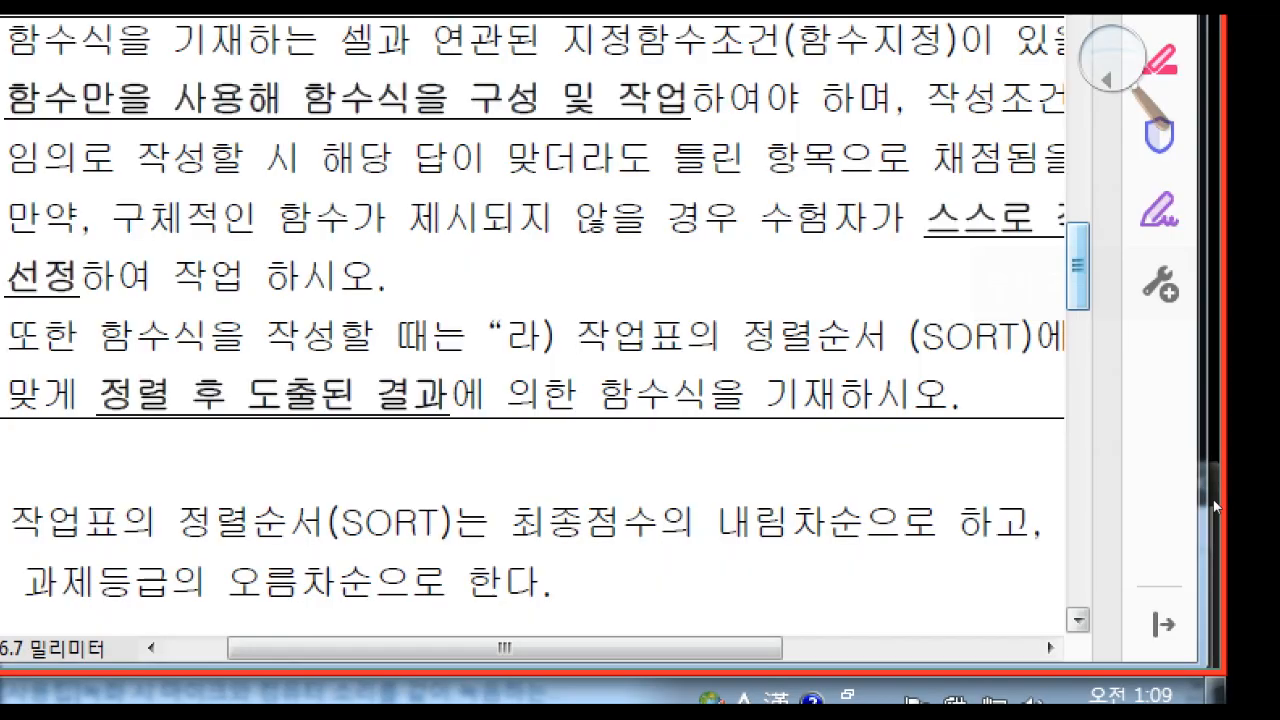
# Read the boxed notes on using only the specified functions and writing formulas based on the sorted results
pyautogui.moveTo(1214, 507)
pyautogui.mouseDown()
pyautogui.moveTo(1226, 342)
pyautogui.moveTo(1213, 525)
pyautogui.moveTo(1211, 490)
pyautogui.mouseUp()
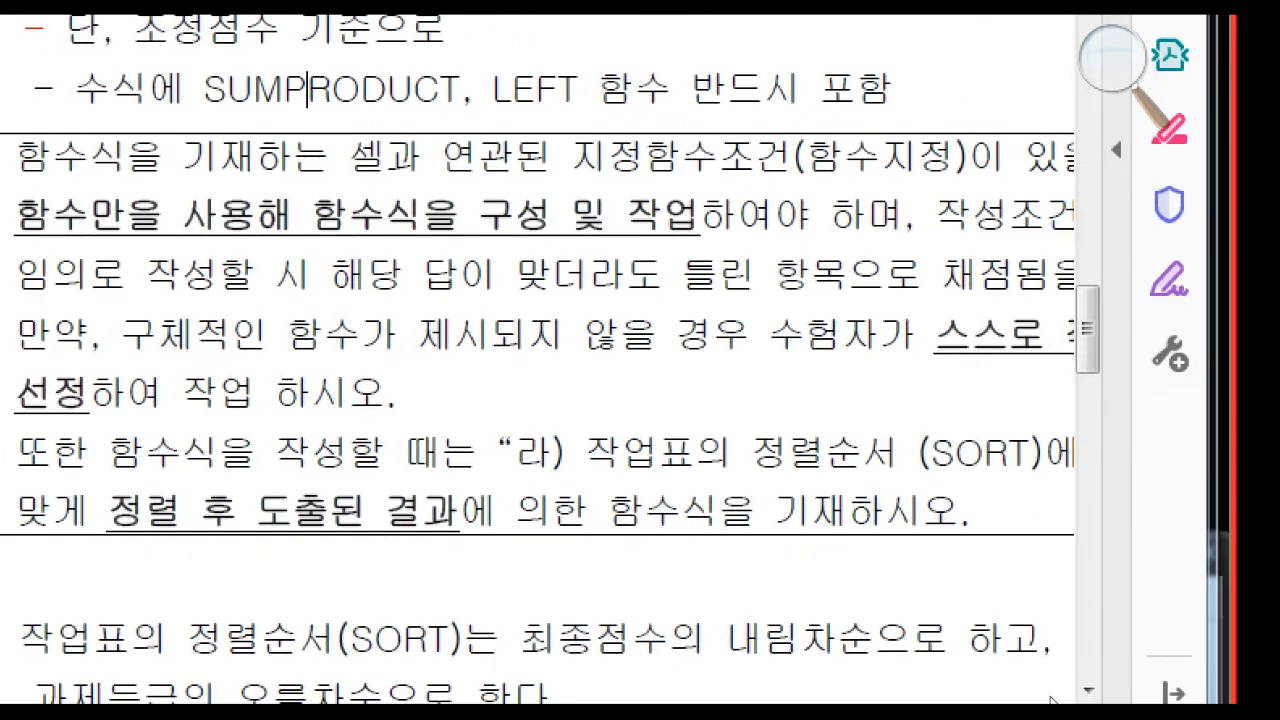
pyautogui.moveTo(1065, 699)
pyautogui.mouseDown()
pyautogui.moveTo(1131, 699)
pyautogui.moveTo(1034, 702)
pyautogui.moveTo(1049, 702)
pyautogui.mouseUp()
pyautogui.moveTo(535, 702)
pyautogui.mouseDown()
pyautogui.moveTo(669, 702)
pyautogui.moveTo(503, 702)
pyautogui.moveTo(705, 695)
pyautogui.moveTo(556, 695)
pyautogui.mouseUp()
pyautogui.hscroll(2, 374, 68)
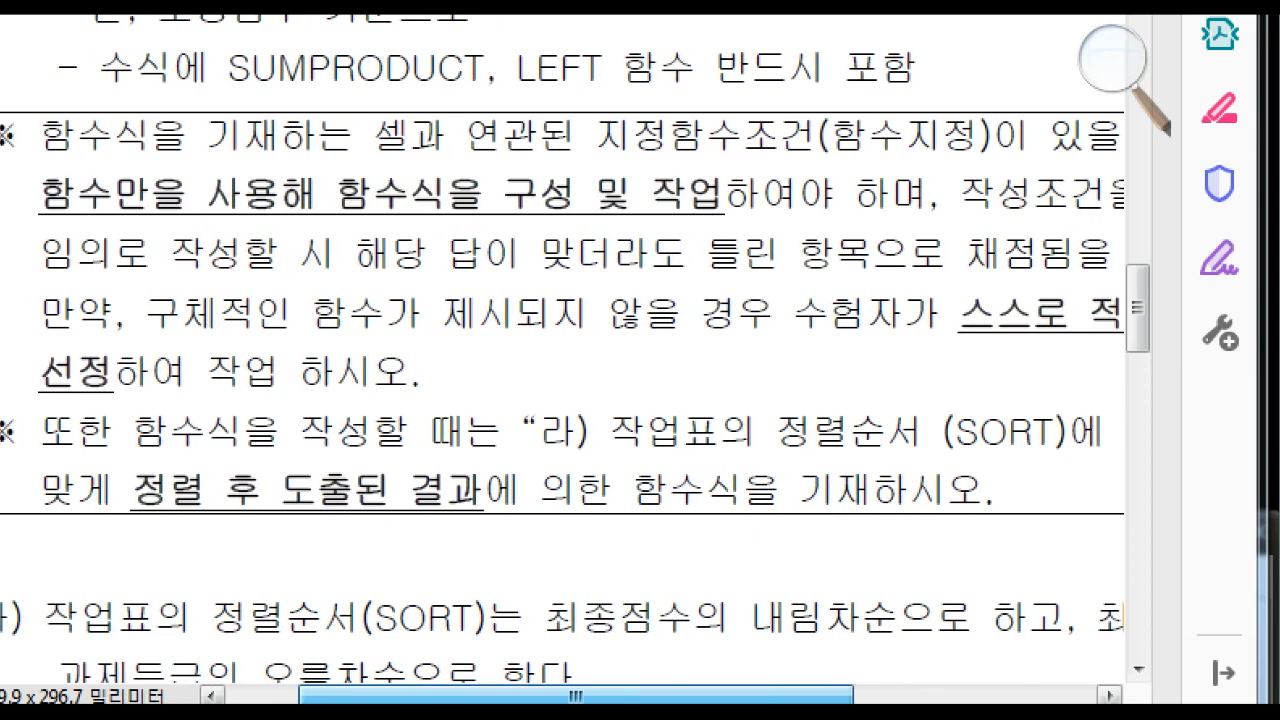
pyautogui.hscroll(3, 333, 68)
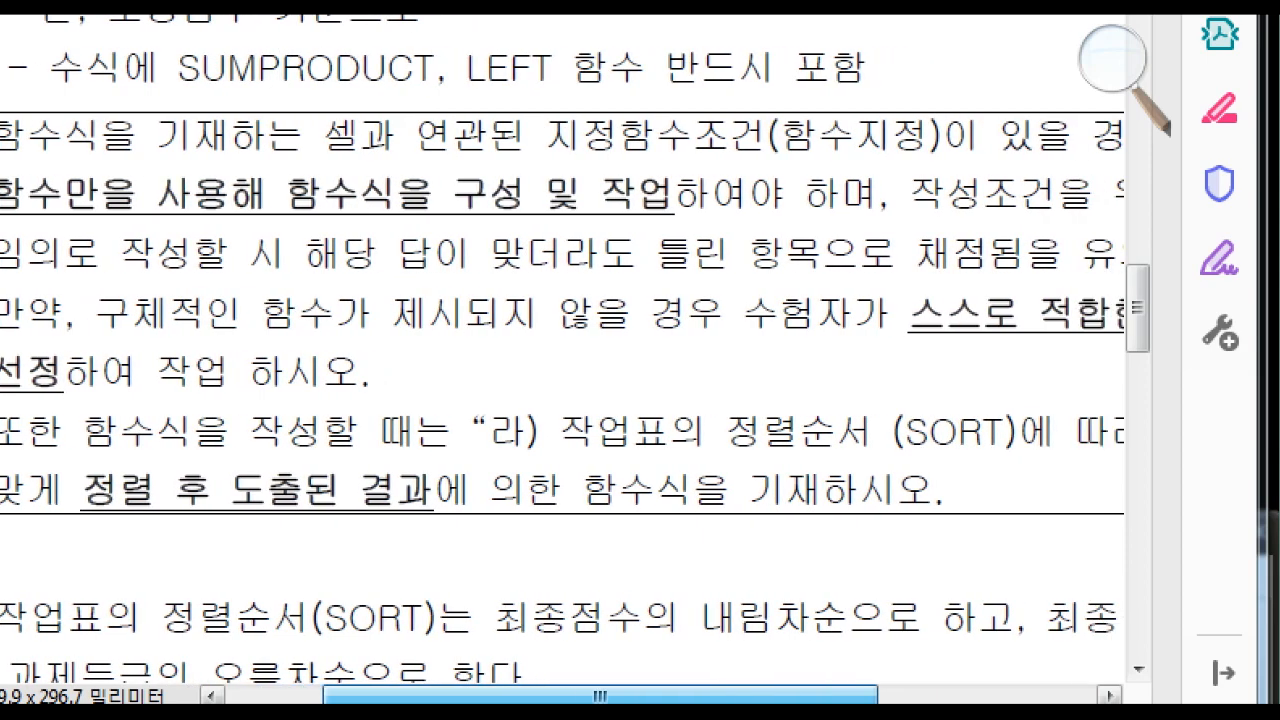
pyautogui.hscroll(8, 282, 68)
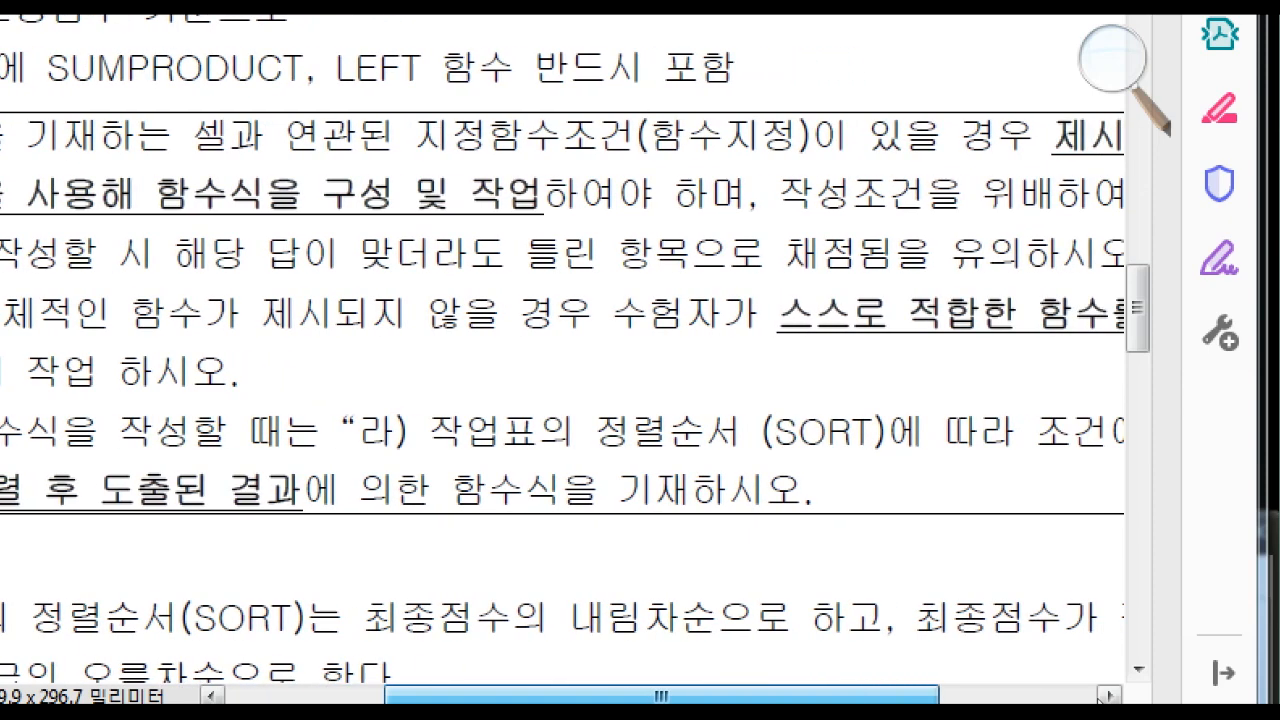
pyautogui.hscroll(4, 565, 360)
pyautogui.hscroll(-15, 565, 360)
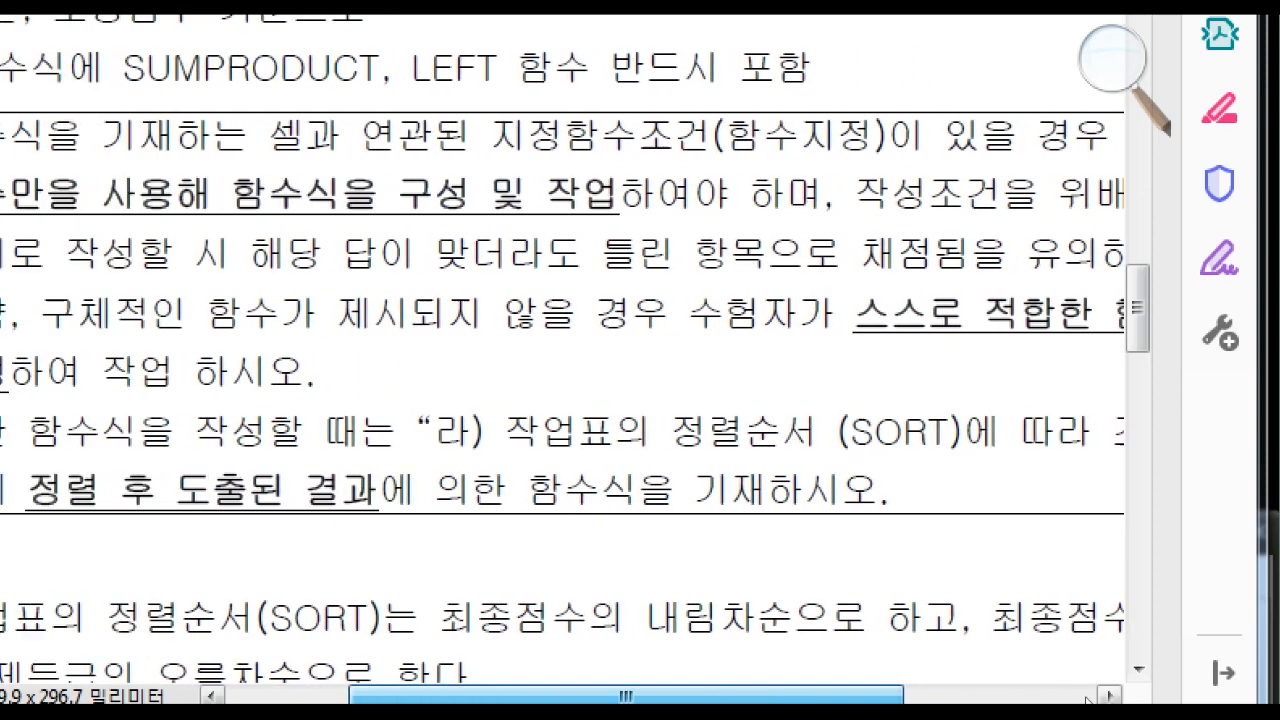
pyautogui.hscroll(1, 400, 68)
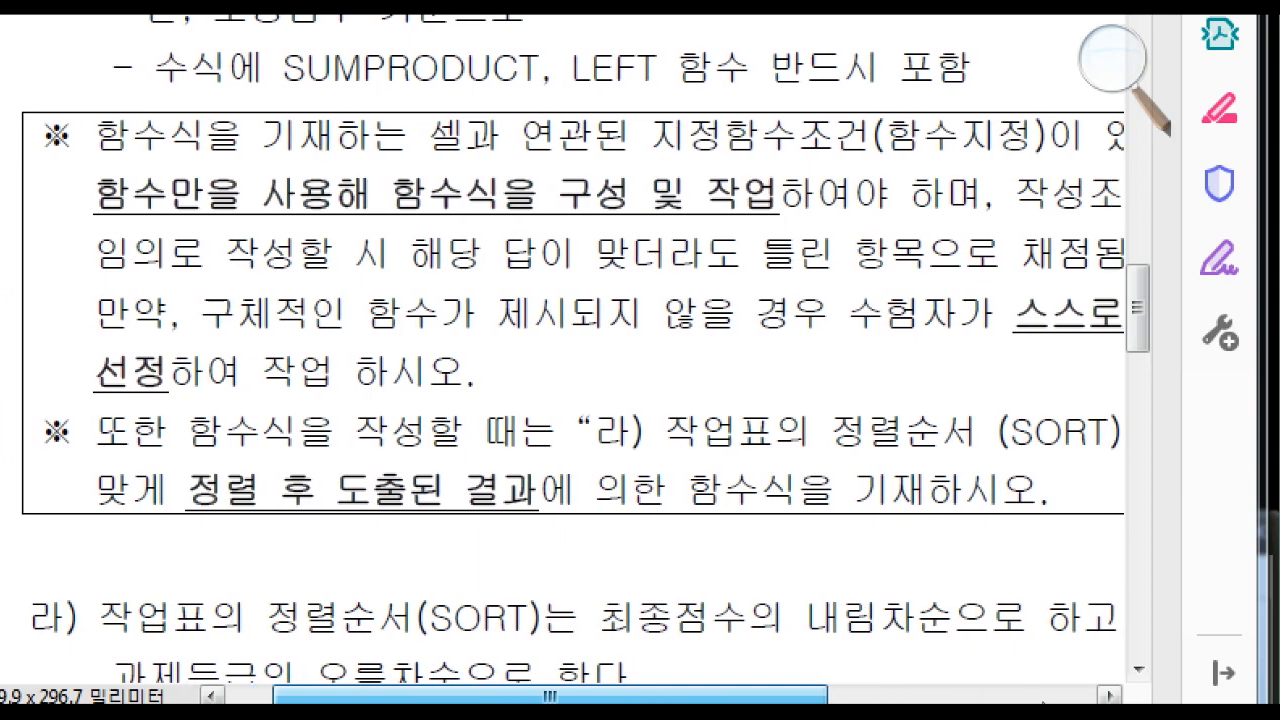
pyautogui.hscroll(3, 562, 360)
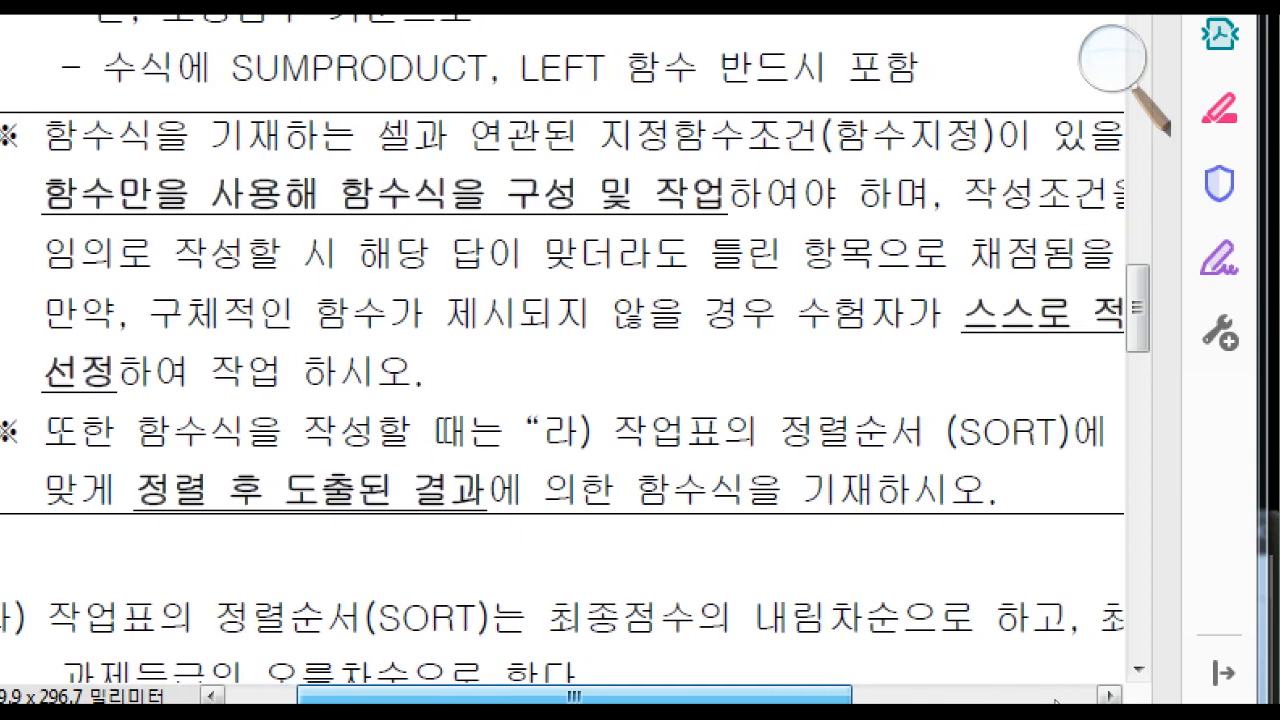
pyautogui.hscroll(8, 1090, 697)
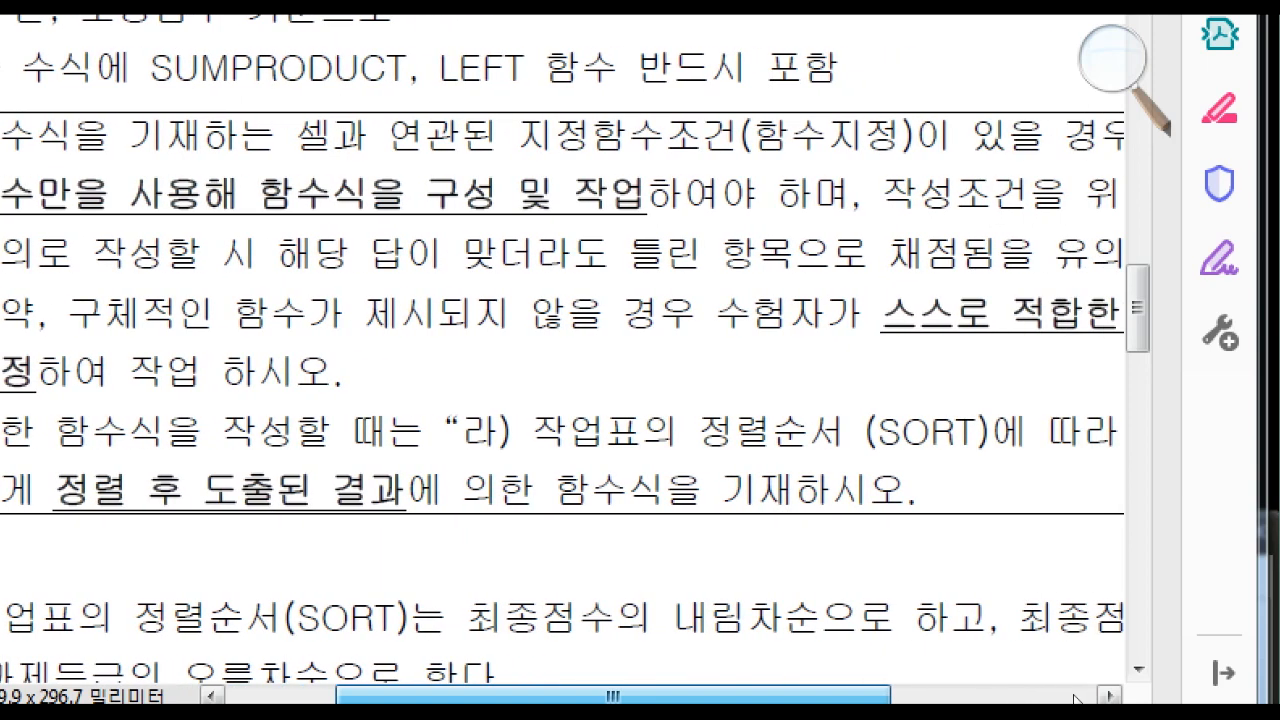
pyautogui.hscroll(-14, 1090, 697)
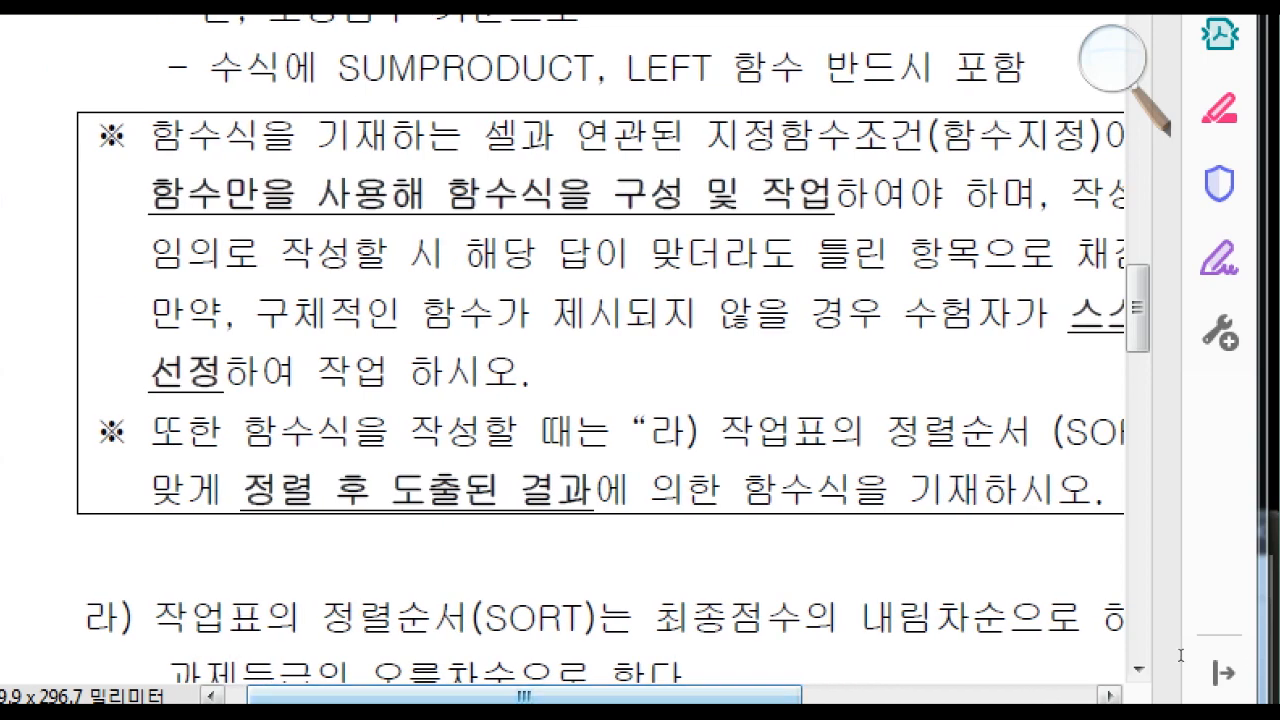
# Examine section 라) for the worksheet's sort order, covering the final-score rule and the tie-break by assignment grade
pyautogui.scroll(-3, 1138, 668)
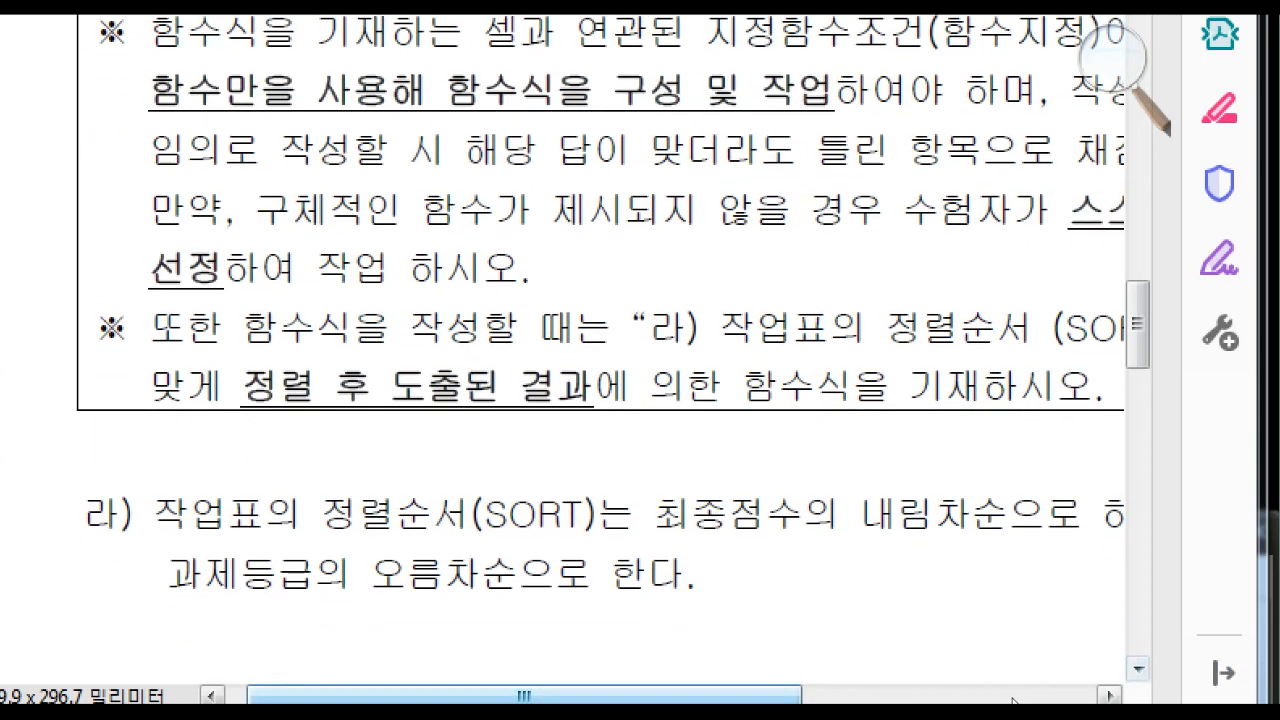
pyautogui.hscroll(5, 1035, 700)
pyautogui.moveTo(955, 626); pyautogui.dragTo(810, 606)
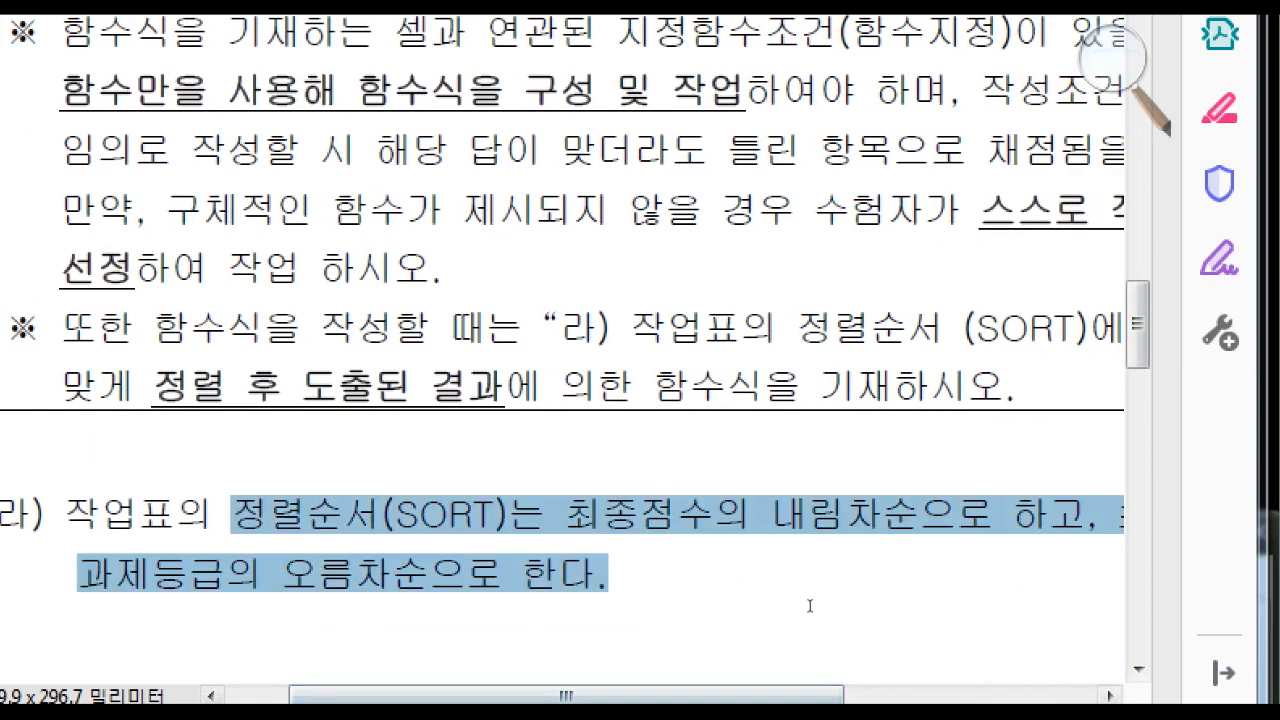
pyautogui.click(731, 606)
pyautogui.hscroll(12, 993, 697)
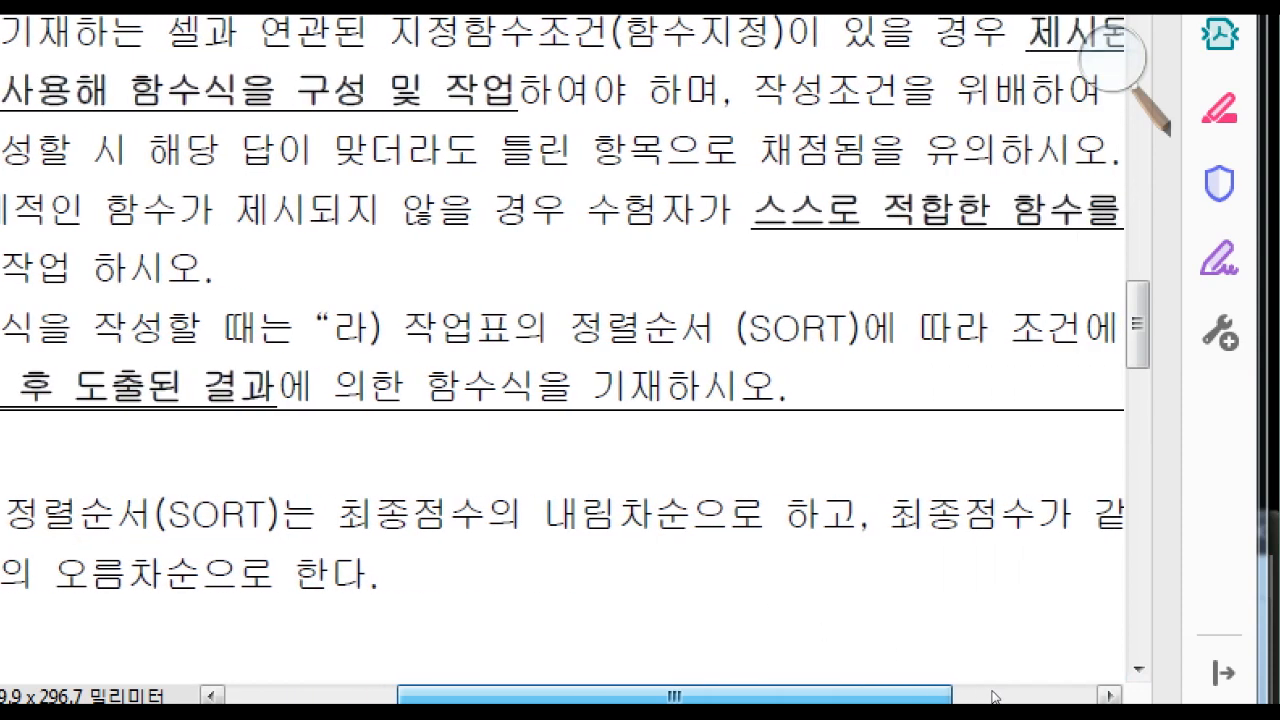
pyautogui.hscroll(5, 993, 697)
pyautogui.hscroll(-8, 988, 695)
pyautogui.hscroll(-6, 988, 693)
pyautogui.hscroll(14, 1010, 692)
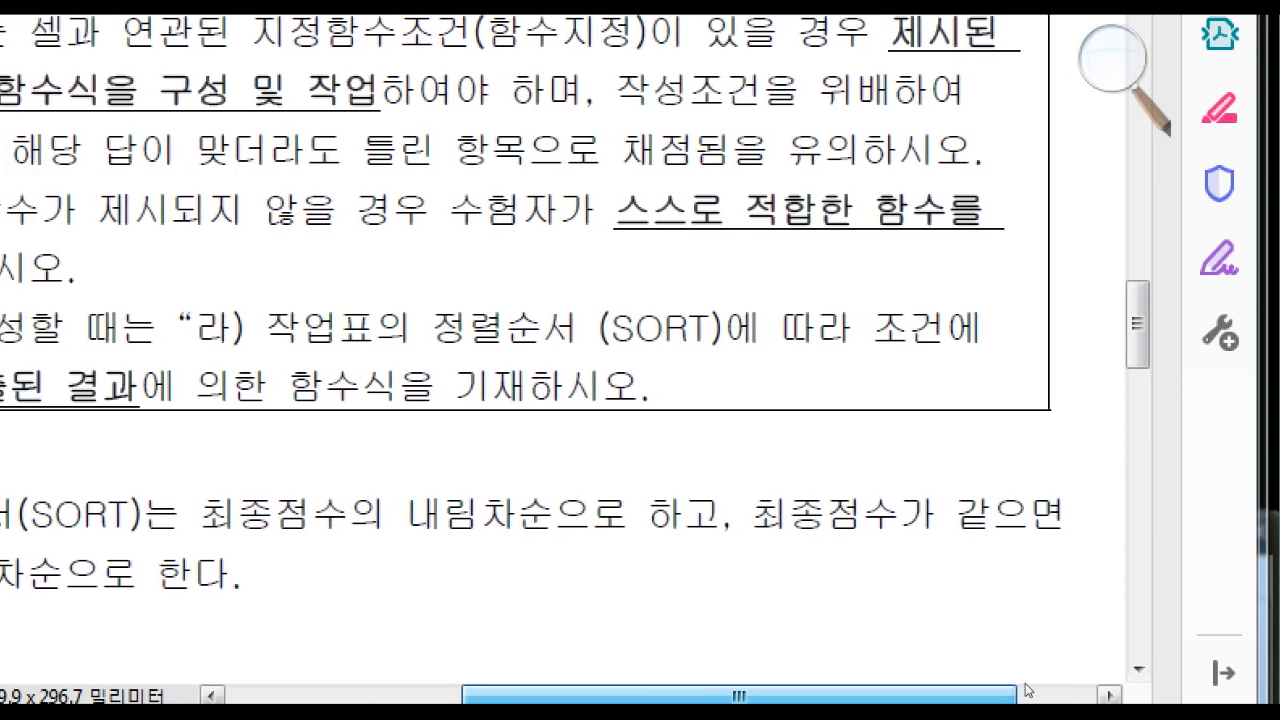
pyautogui.hscroll(-7, 1027, 690)
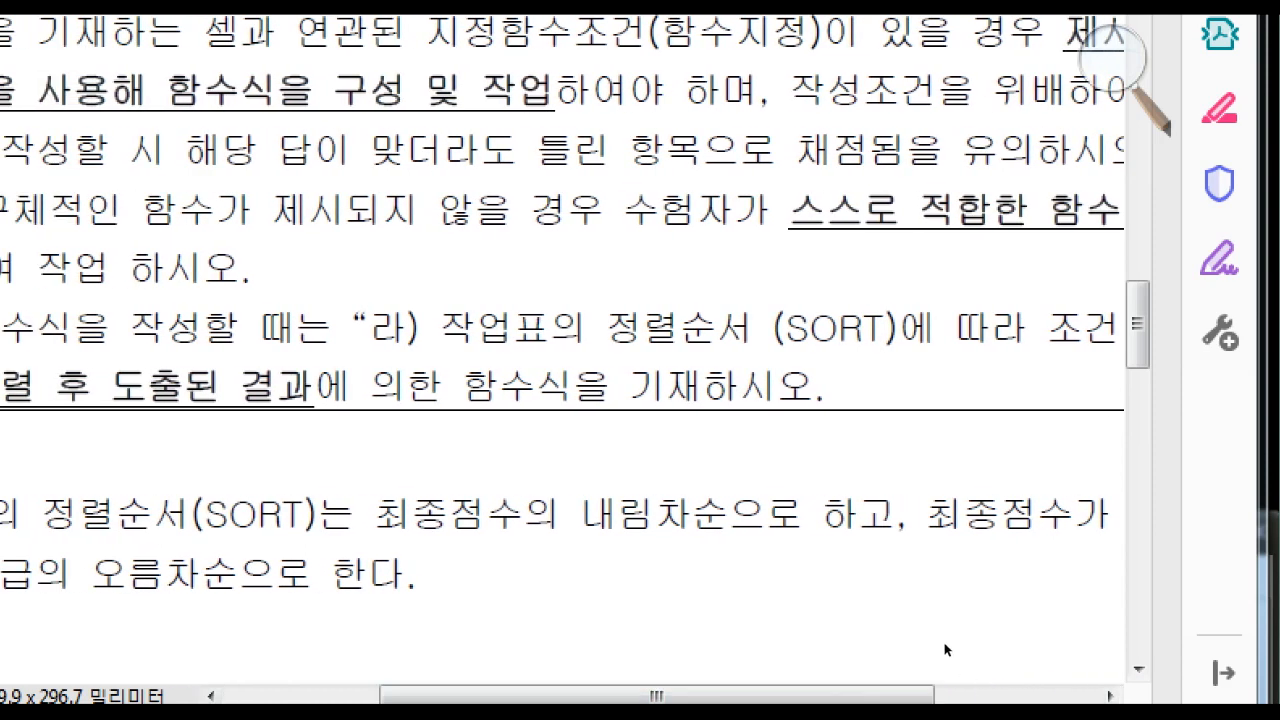
pyautogui.moveTo(375, 515); pyautogui.dragTo(803, 515)
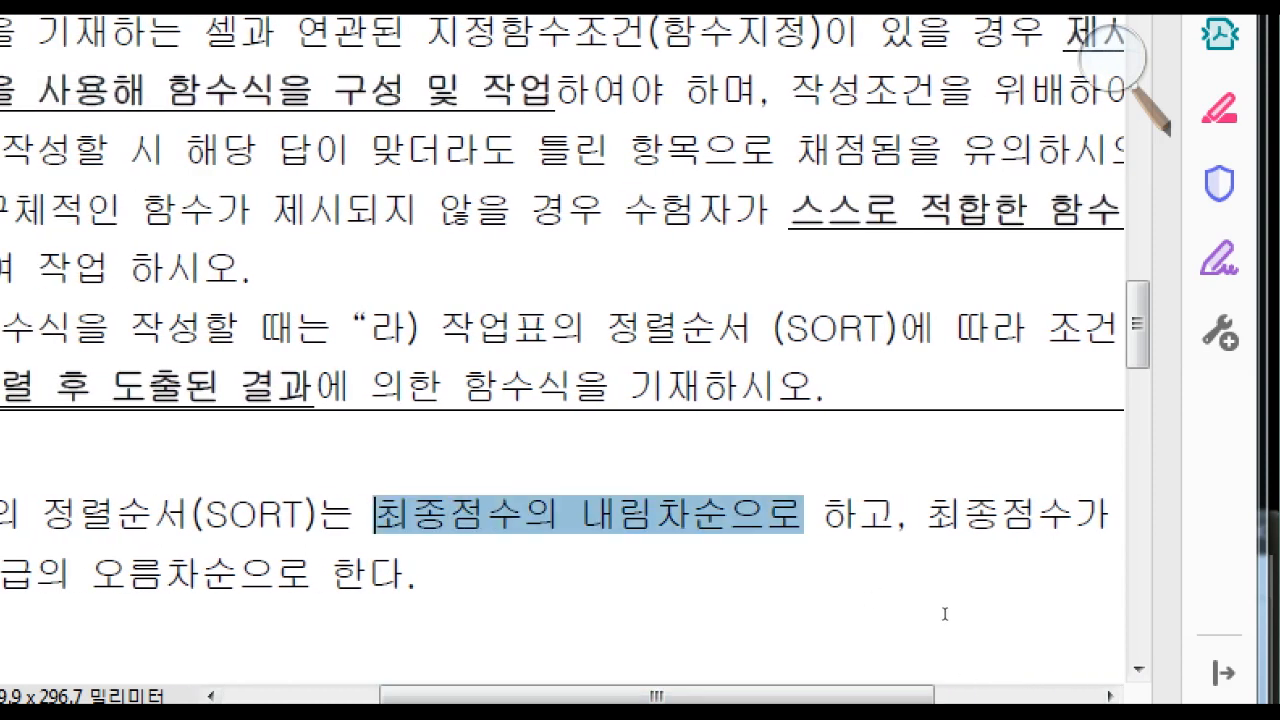
pyautogui.click(1027, 607)
pyautogui.hscroll(9, 1060, 693)
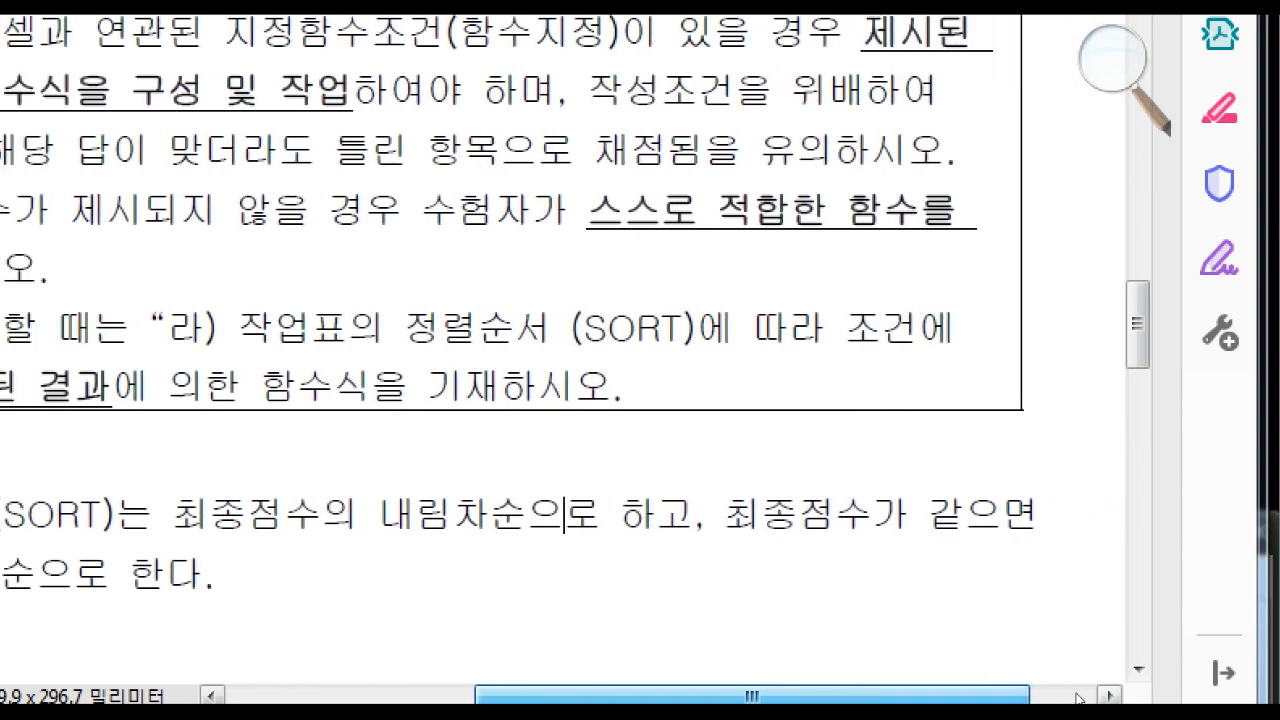
pyautogui.hscroll(-15, 1083, 697)
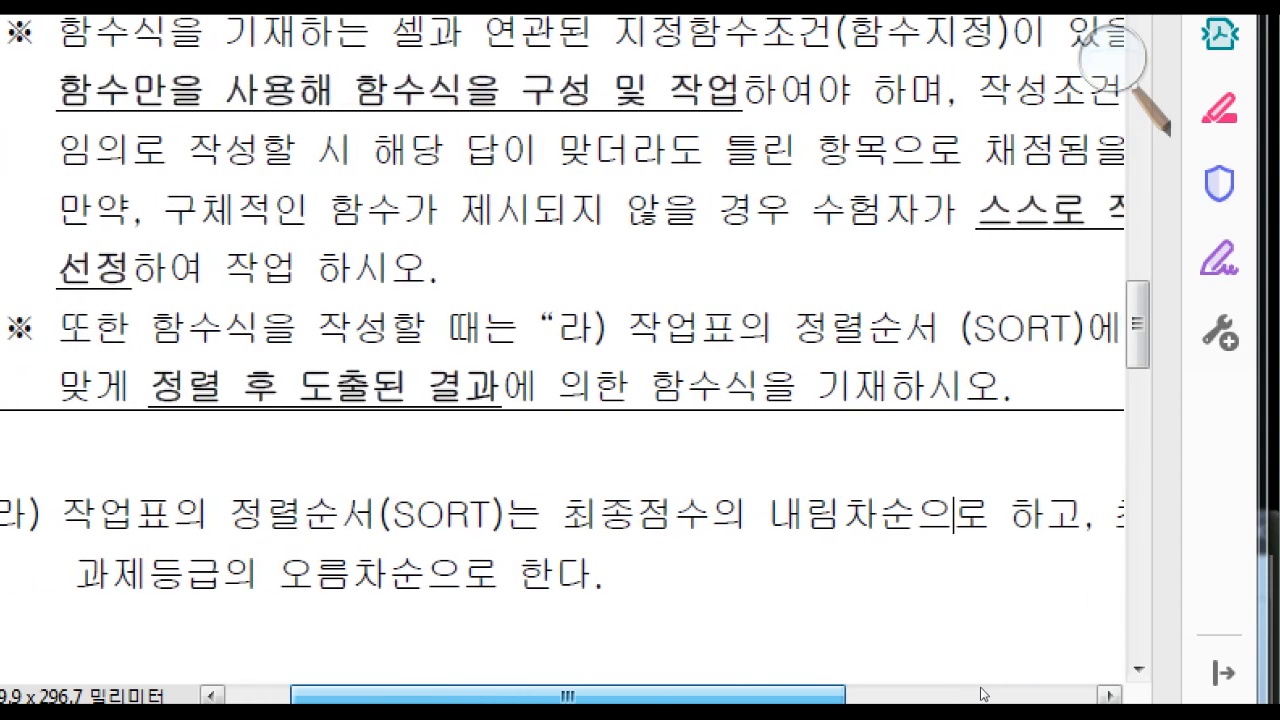
# Recheck conditions ⑧ to ⑬, the boxed notes and the section 라) sort order in the exam PDF
pyautogui.hscroll(1, 985, 694)
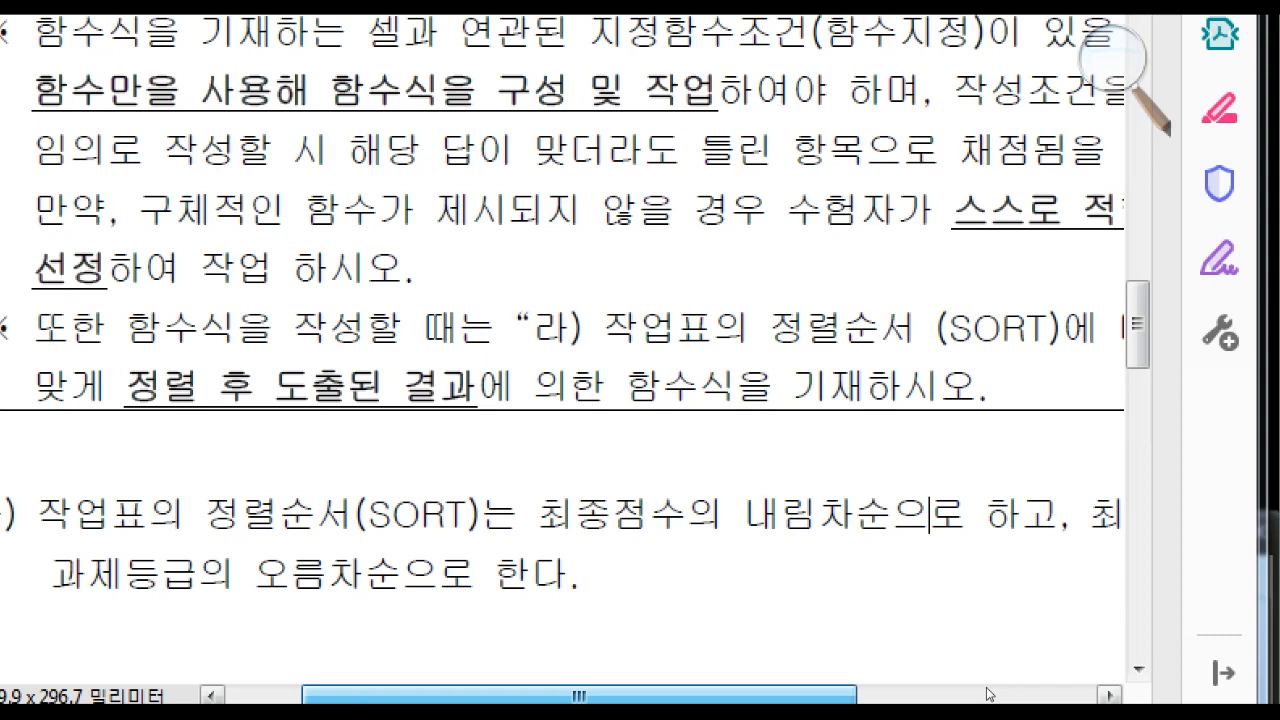
pyautogui.hscroll(-3, 988, 694)
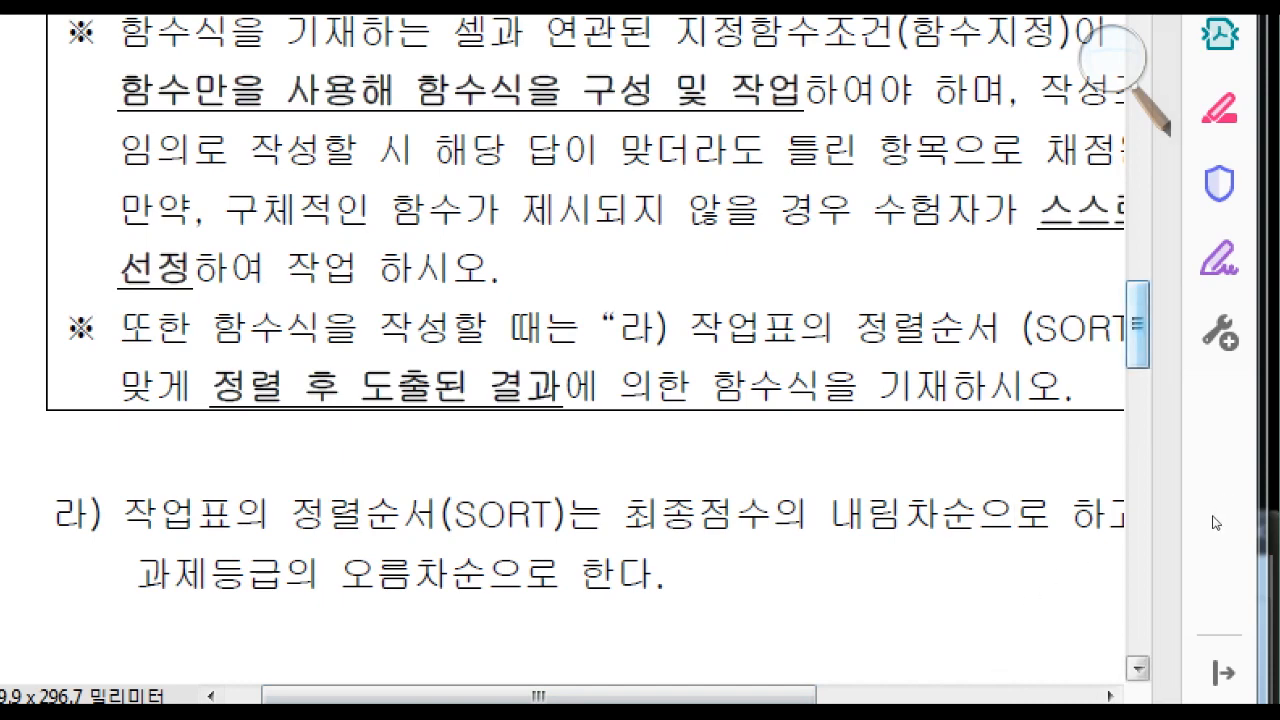
pyautogui.scroll(8, 1213, 485)
pyautogui.scroll(1, 1213, 485)
pyautogui.scroll(-2, 1213, 488)
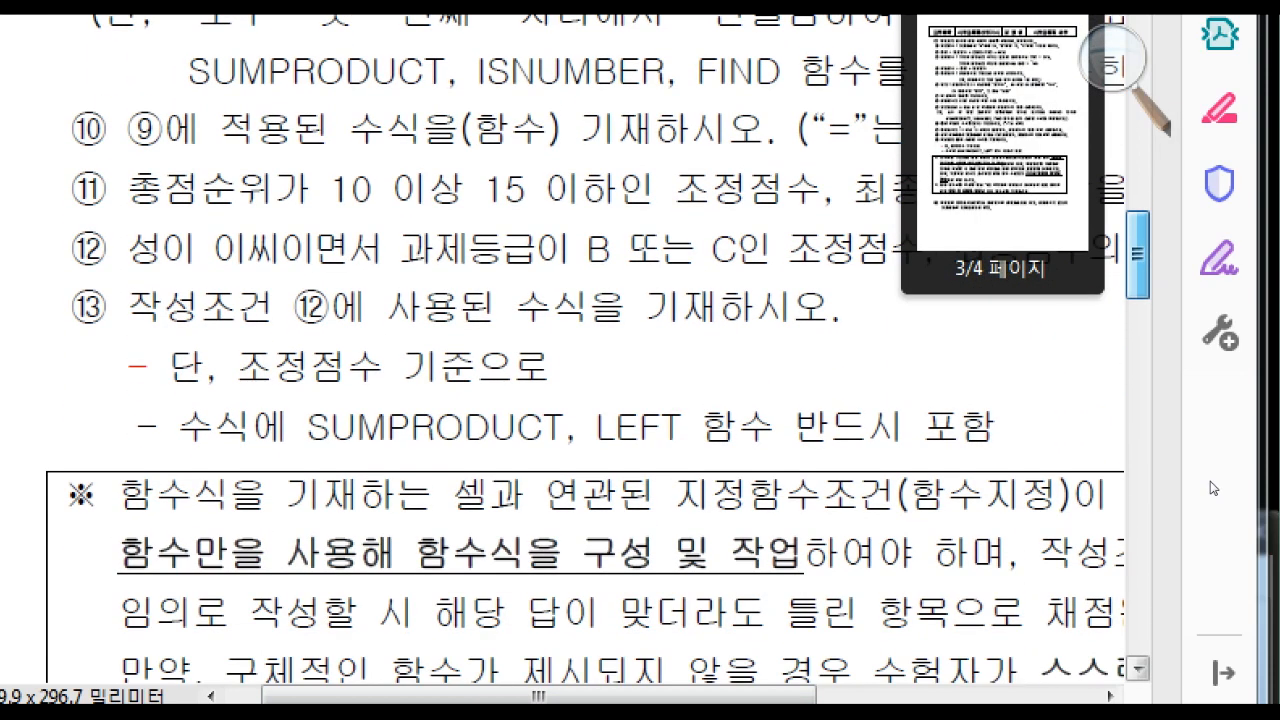
pyautogui.scroll(3, 1213, 488)
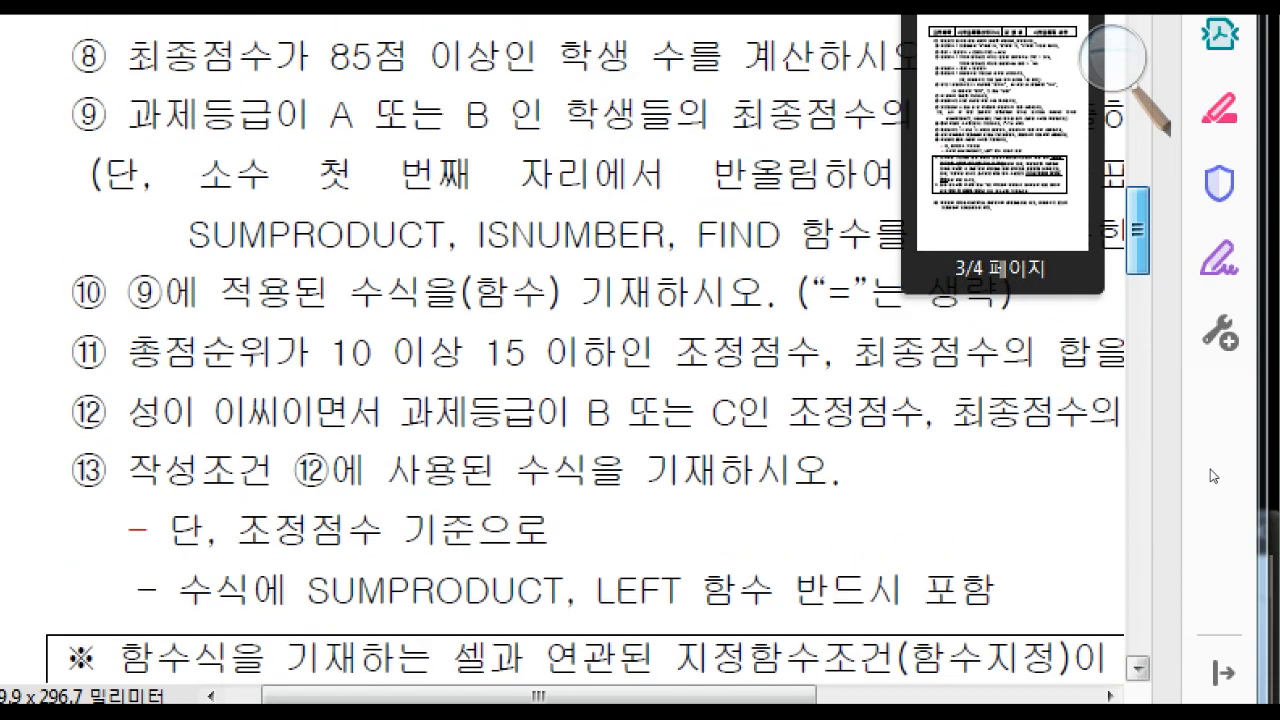
pyautogui.scroll(-8, 1213, 475)
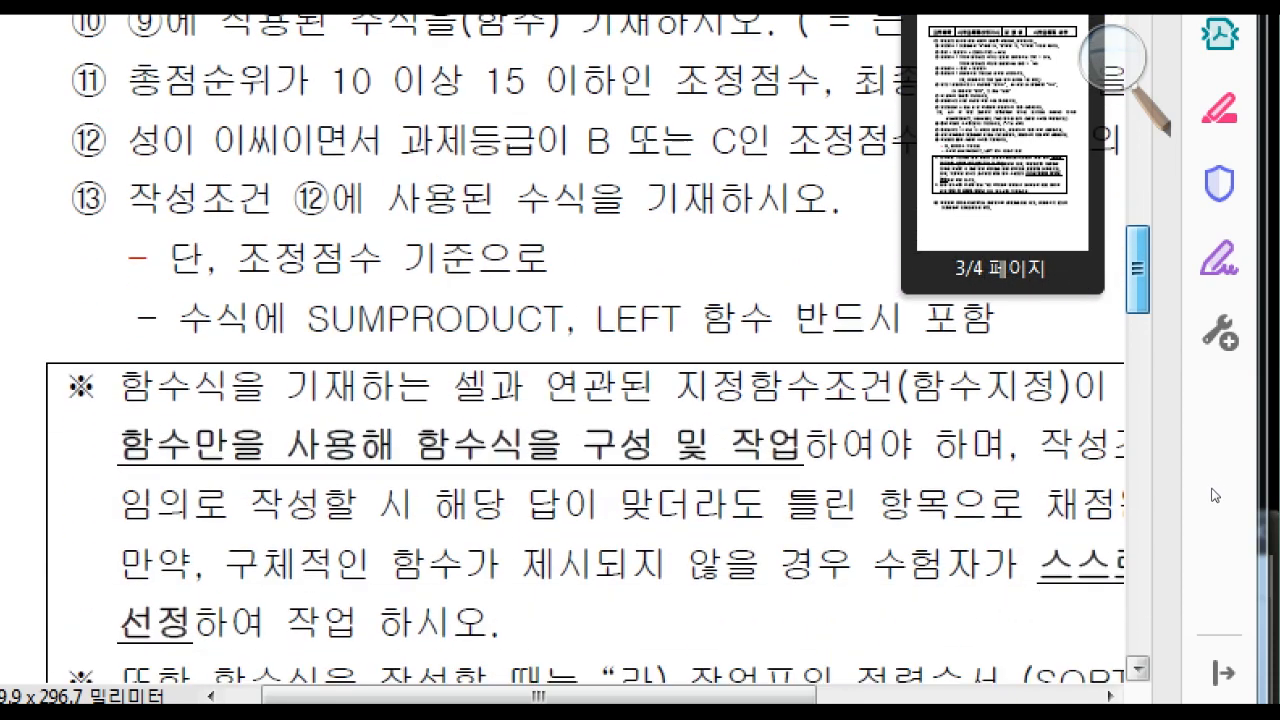
pyautogui.scroll(-4, 1215, 513)
pyautogui.scroll(2, 1213, 518)
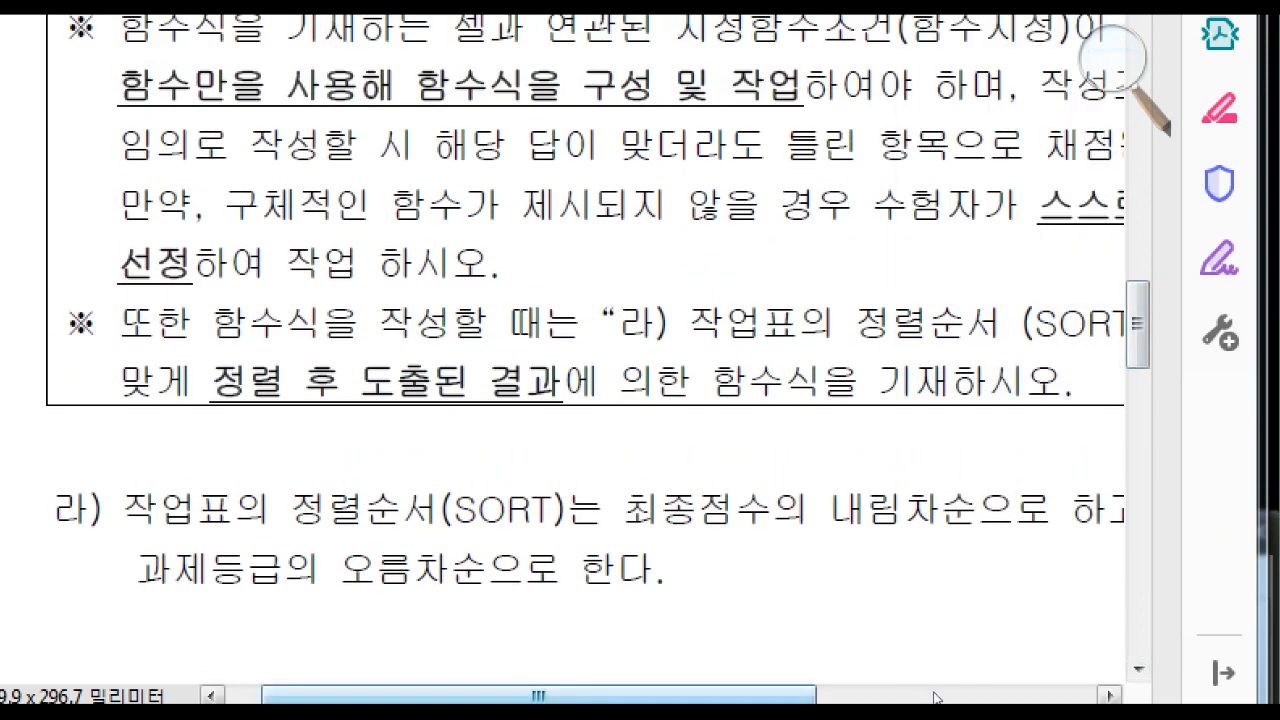
pyautogui.hscroll(3, 945, 697)
pyautogui.hscroll(-3, 950, 700)
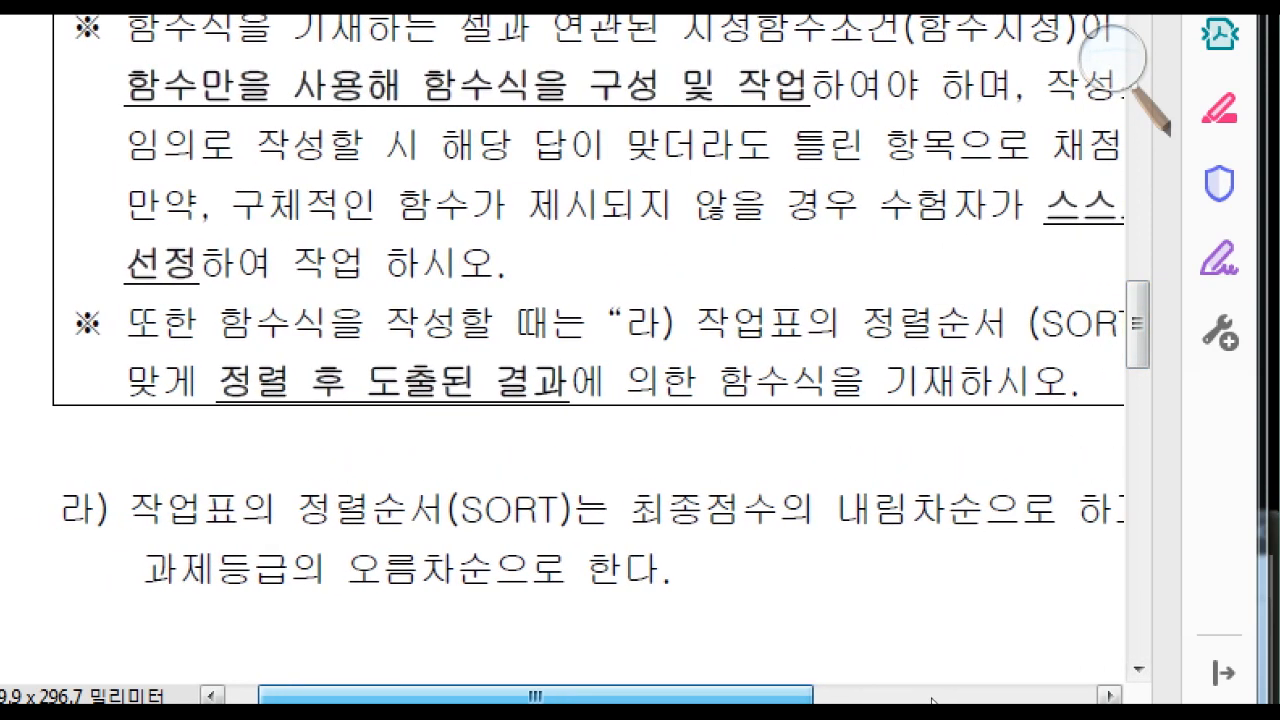
pyautogui.hscroll(1, 937, 700)
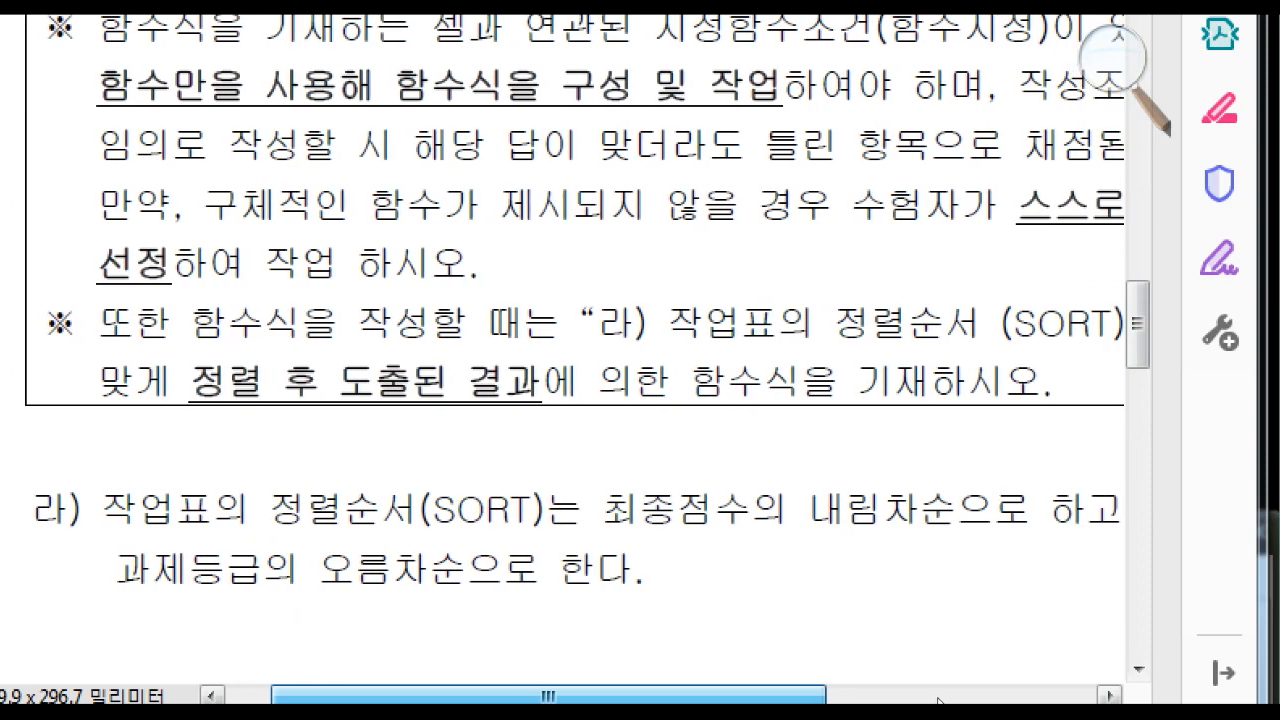
pyautogui.hscroll(-4, 937, 700)
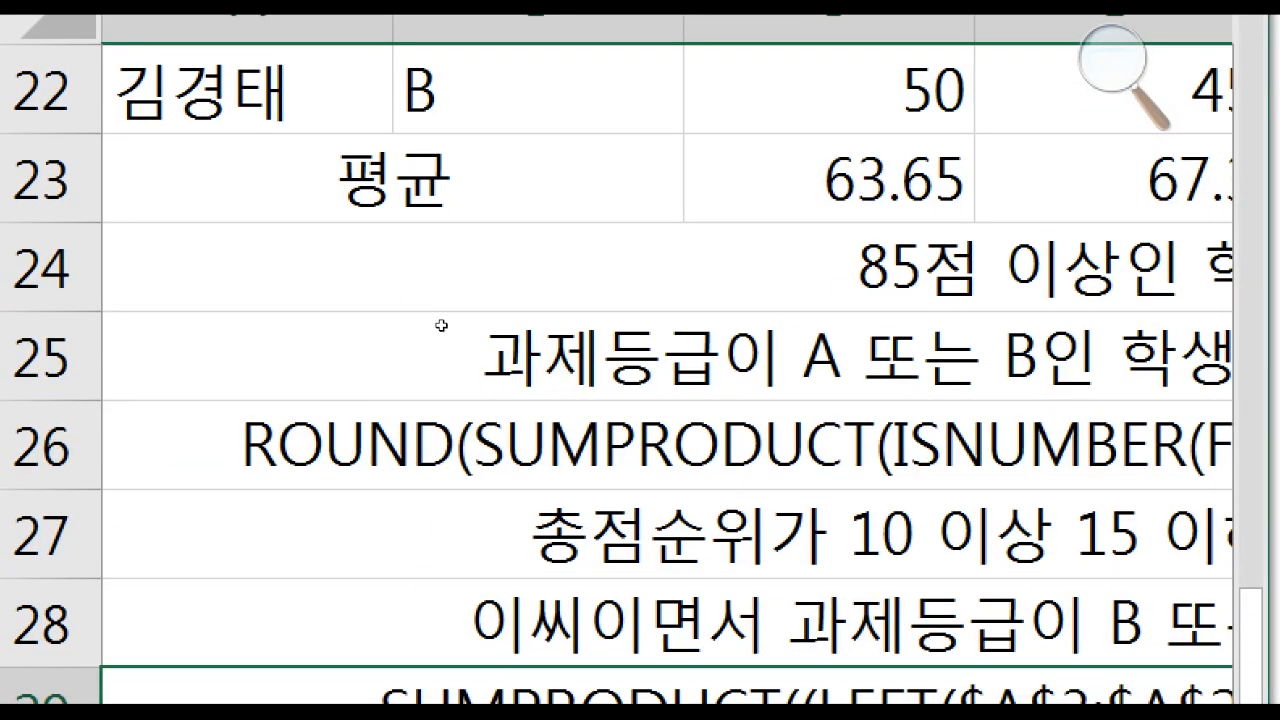
# Switch to the Excel worksheet and highlight cells of the 평균 row, starting from its label in row 23
pyautogui.click(441, 325)
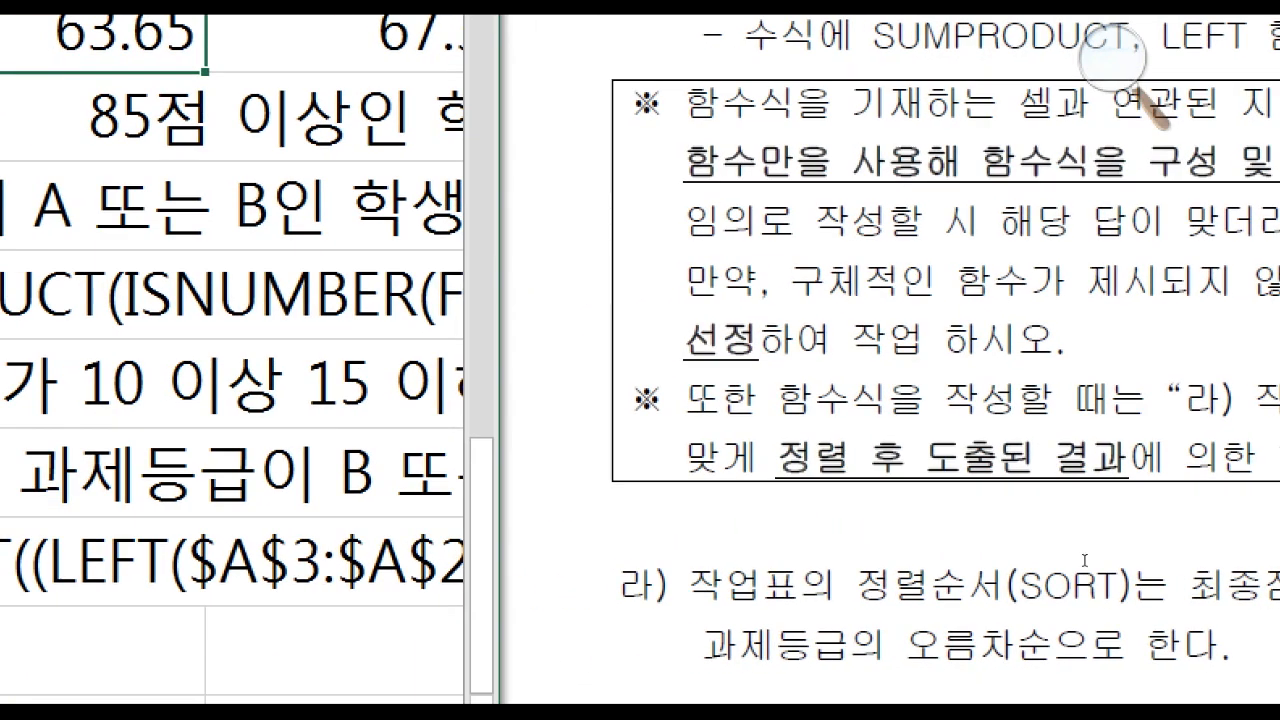
pyautogui.moveTo(640, 556); pyautogui.dragTo(642, 505)
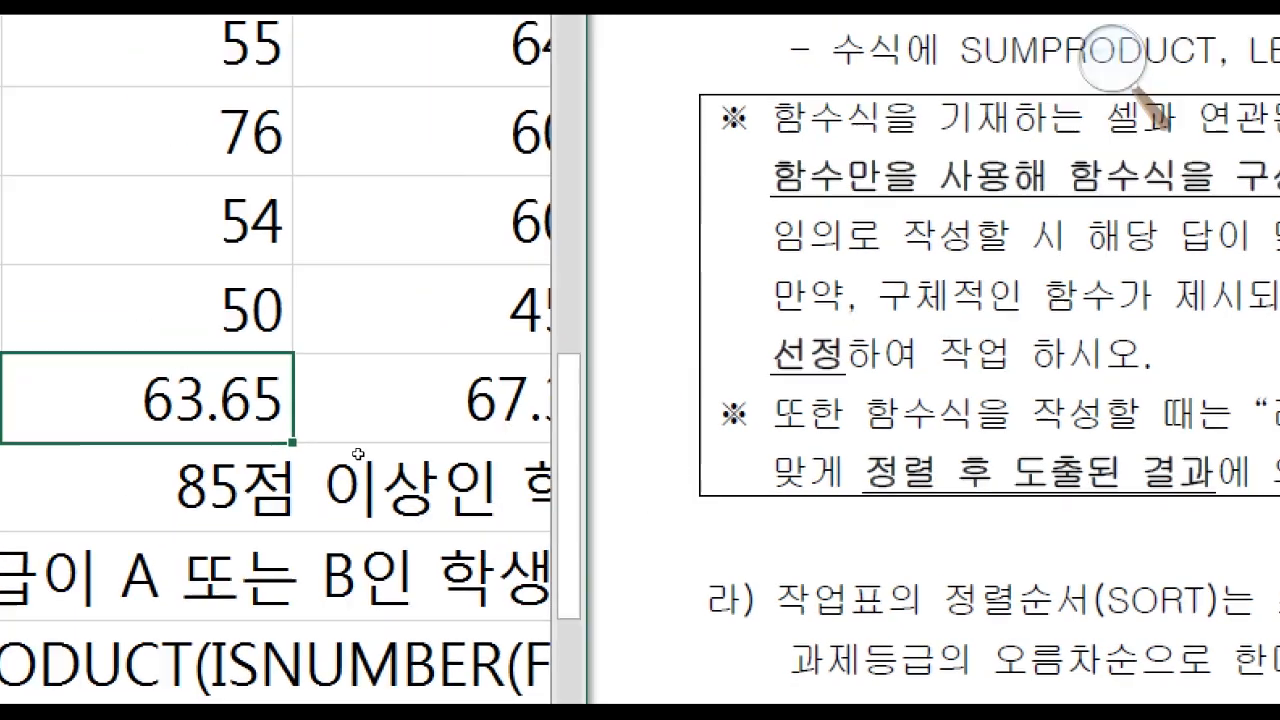
pyautogui.press('Left')
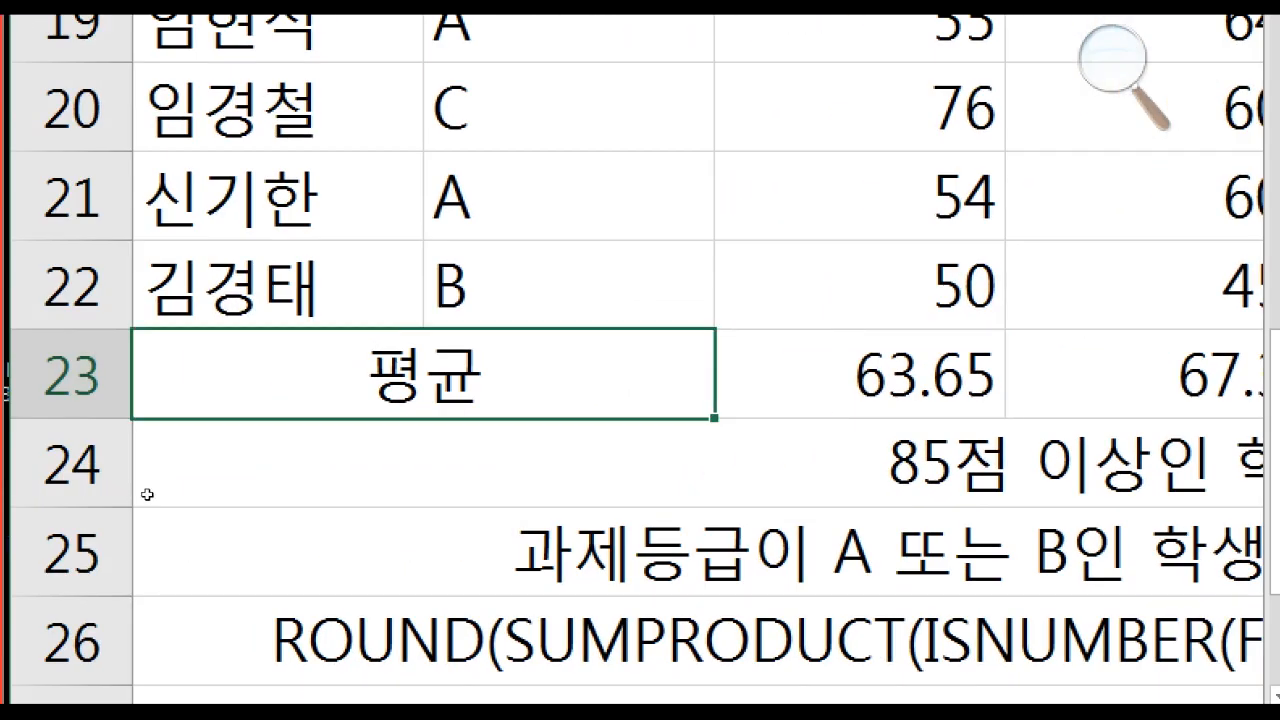
pyautogui.hotkey('shift', 'Right')
pyautogui.hotkey('shift', 'Right')
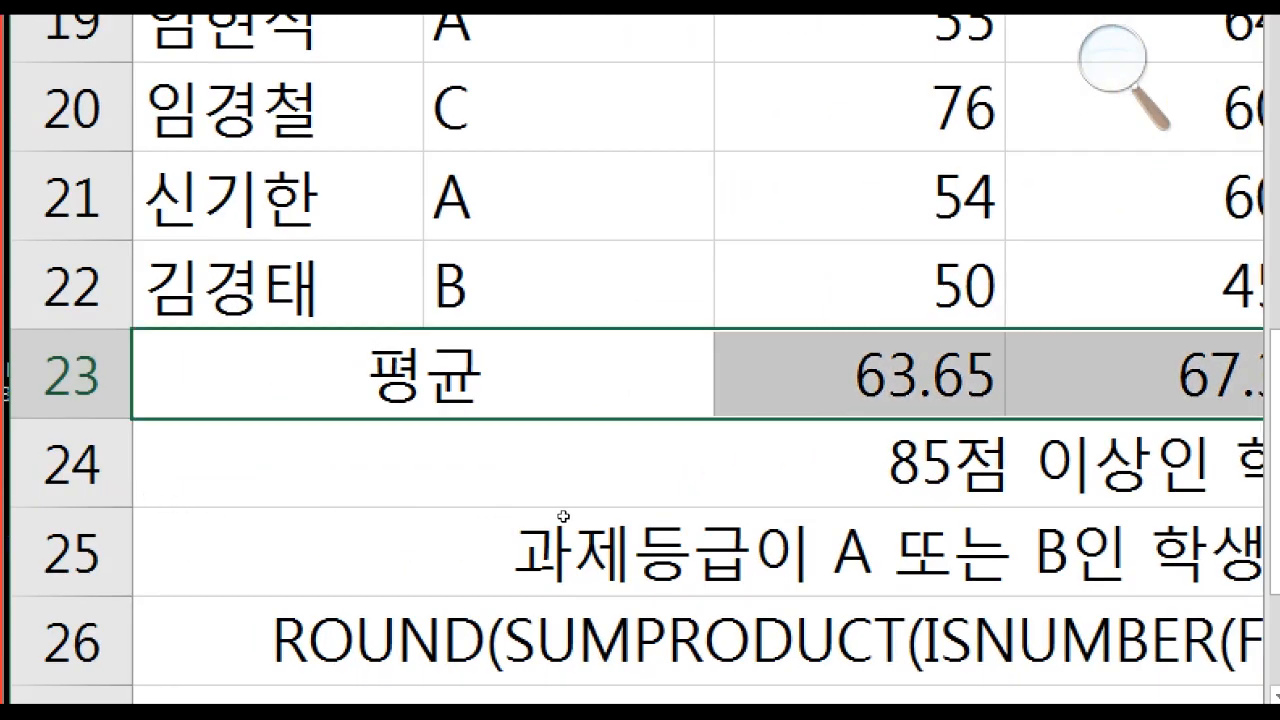
# Select all the student records from A3 to J22, leaving out the header row and the 평균 row
pyautogui.press('Up')
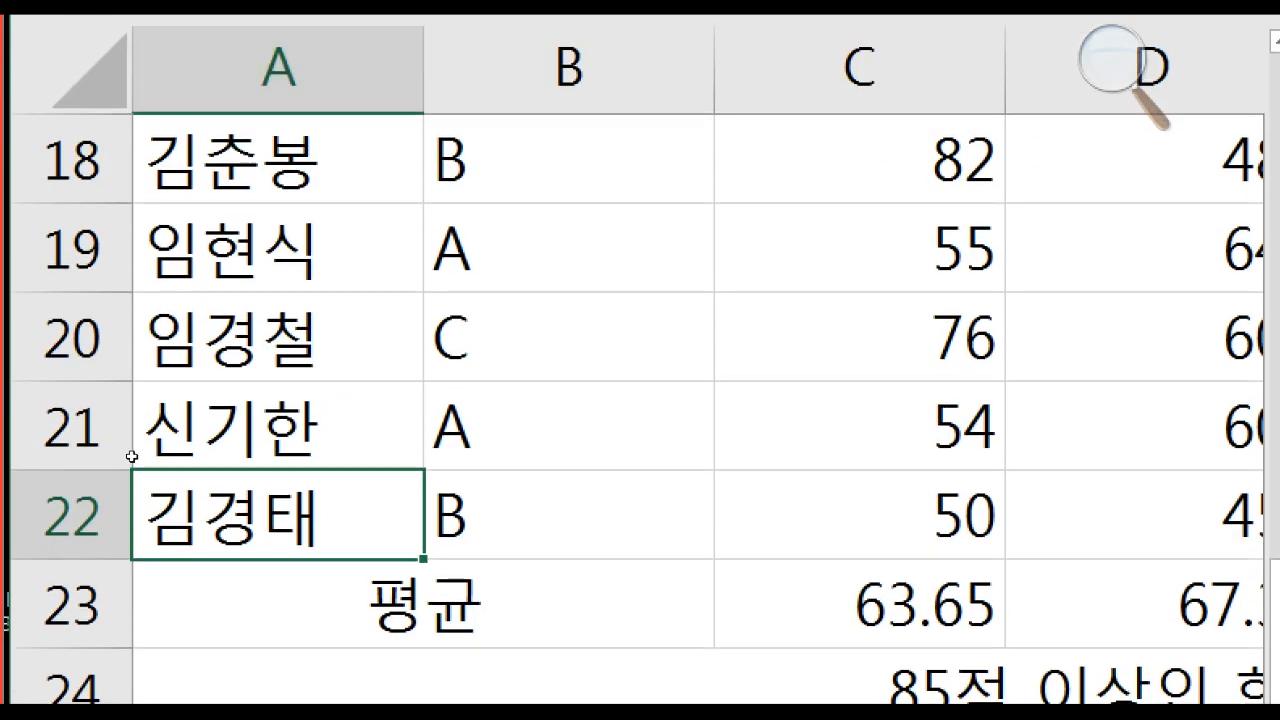
pyautogui.press('Up')
pyautogui.press('Up')
pyautogui.press('Up')
pyautogui.press('Up')
pyautogui.press('Up')
pyautogui.press('Up')
pyautogui.press('Up')
pyautogui.press('Up')
pyautogui.press('Up')
pyautogui.press('Up')
pyautogui.press('Up')
pyautogui.press('Up')
pyautogui.press('Up')
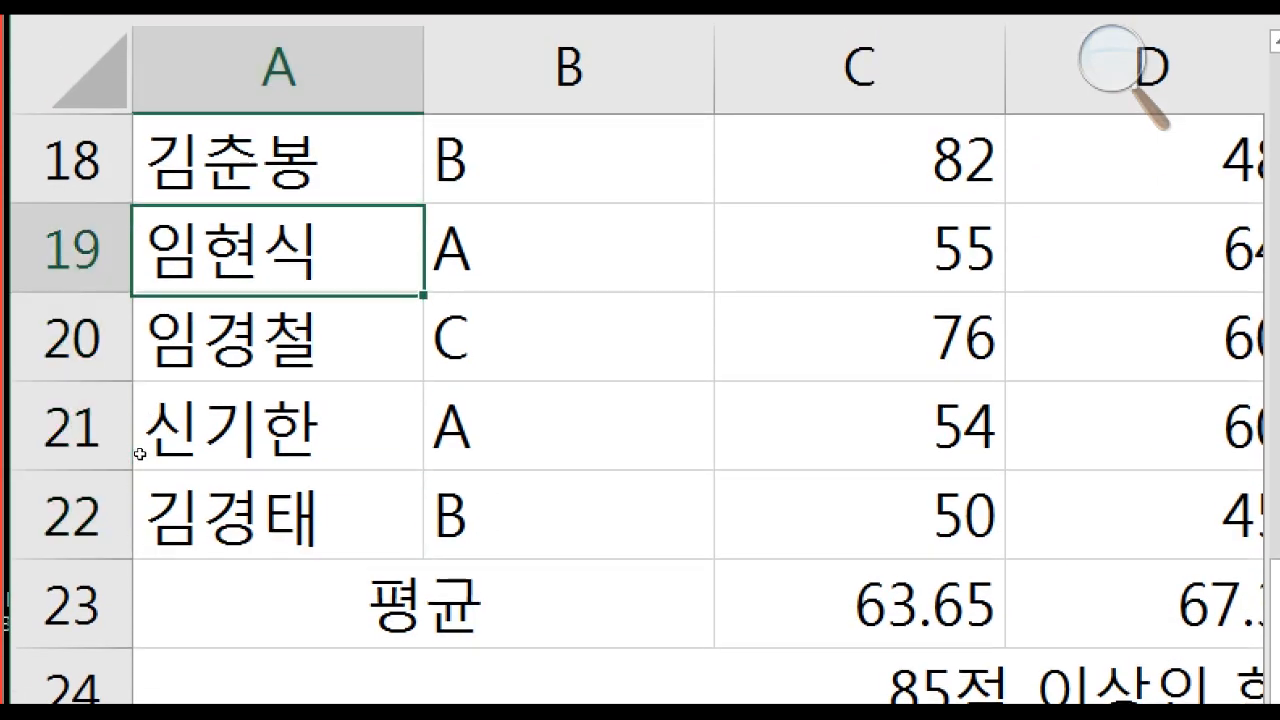
pyautogui.press('Up')
pyautogui.press('Up')
pyautogui.press('Up')
pyautogui.press('Up')
pyautogui.press('Up')
pyautogui.press('Up')
pyautogui.press('Up')
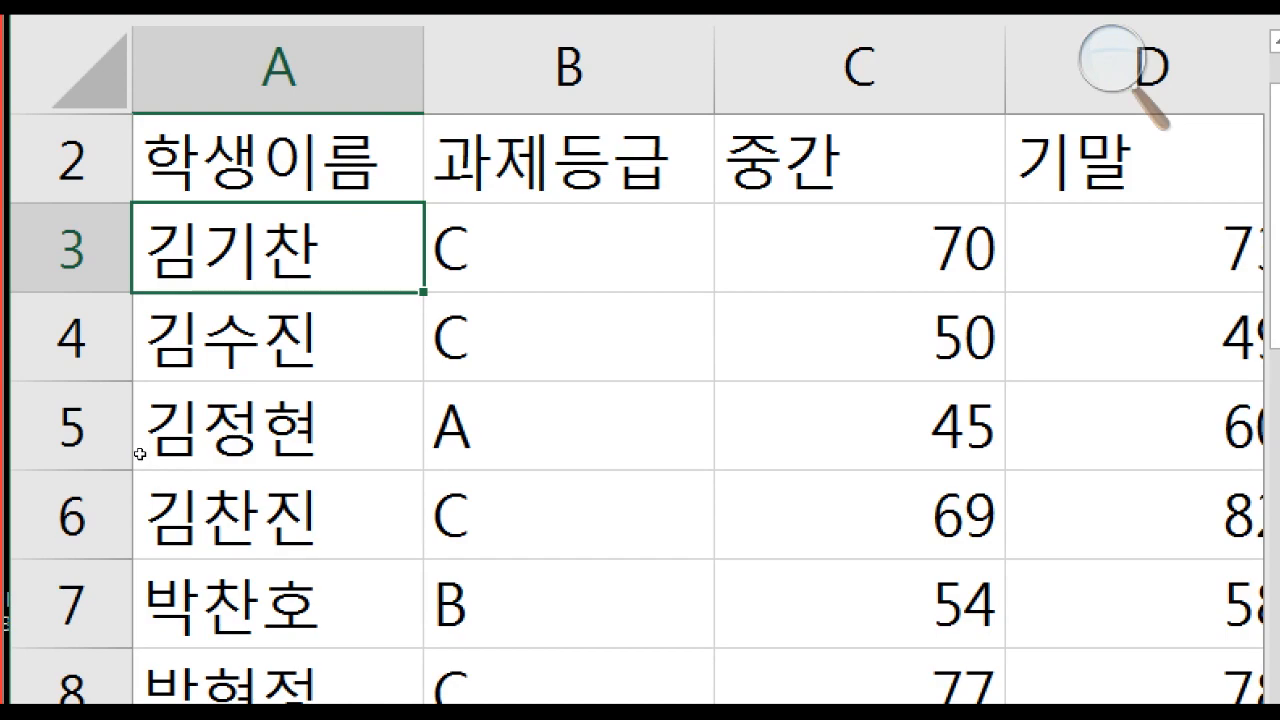
pyautogui.hotkey('shift', 'Right')
pyautogui.hotkey('shift', 'Right')
pyautogui.hotkey('shift', 'Right')
pyautogui.hotkey('shift', 'Right')
pyautogui.hotkey('shift', 'Right')
pyautogui.hotkey('shift', 'Right')
pyautogui.hotkey('shift', 'Right')
pyautogui.hotkey('shift', 'Right')
pyautogui.hotkey('shift', 'Right')
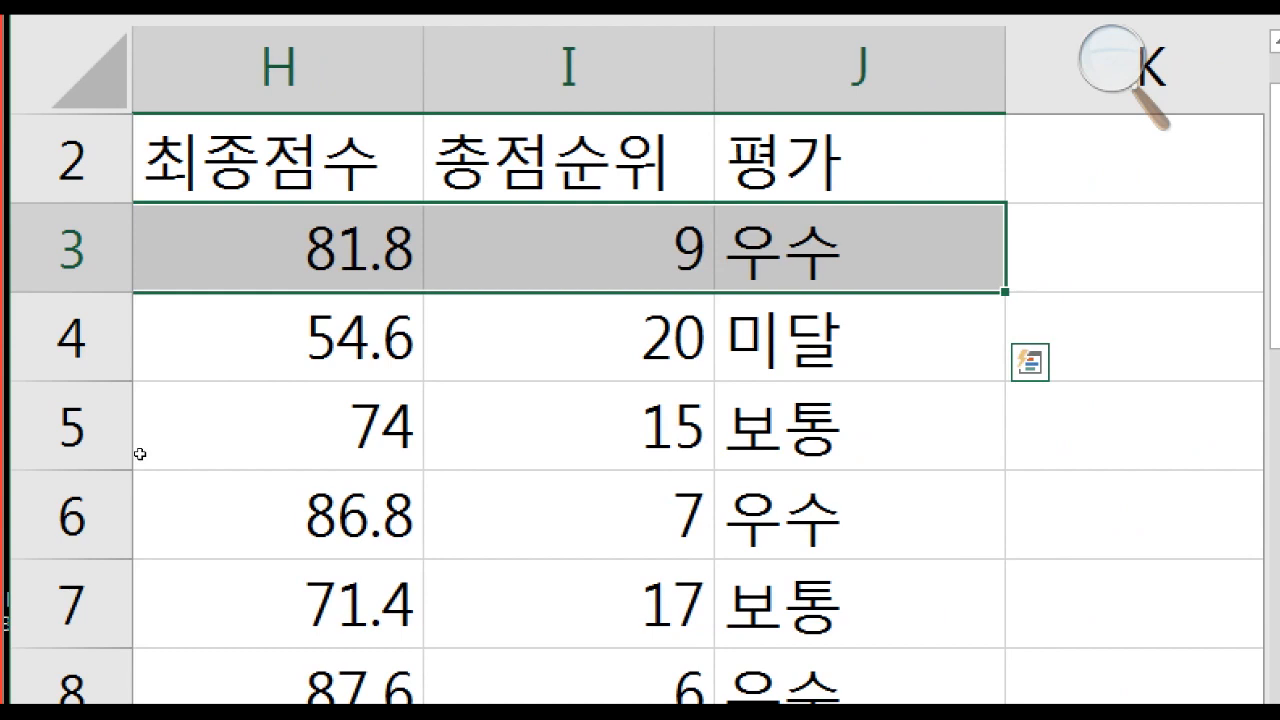
pyautogui.hotkey('shift', 'Down')
pyautogui.hotkey('shift', 'Down')
pyautogui.hotkey('shift', 'Down')
pyautogui.hotkey('shift', 'Down')
pyautogui.hotkey('shift', 'Down')
pyautogui.hotkey('shift', 'Down')
pyautogui.hotkey('shift', 'Down')
pyautogui.hotkey('shift', 'Down')
pyautogui.hotkey('shift', 'Down')
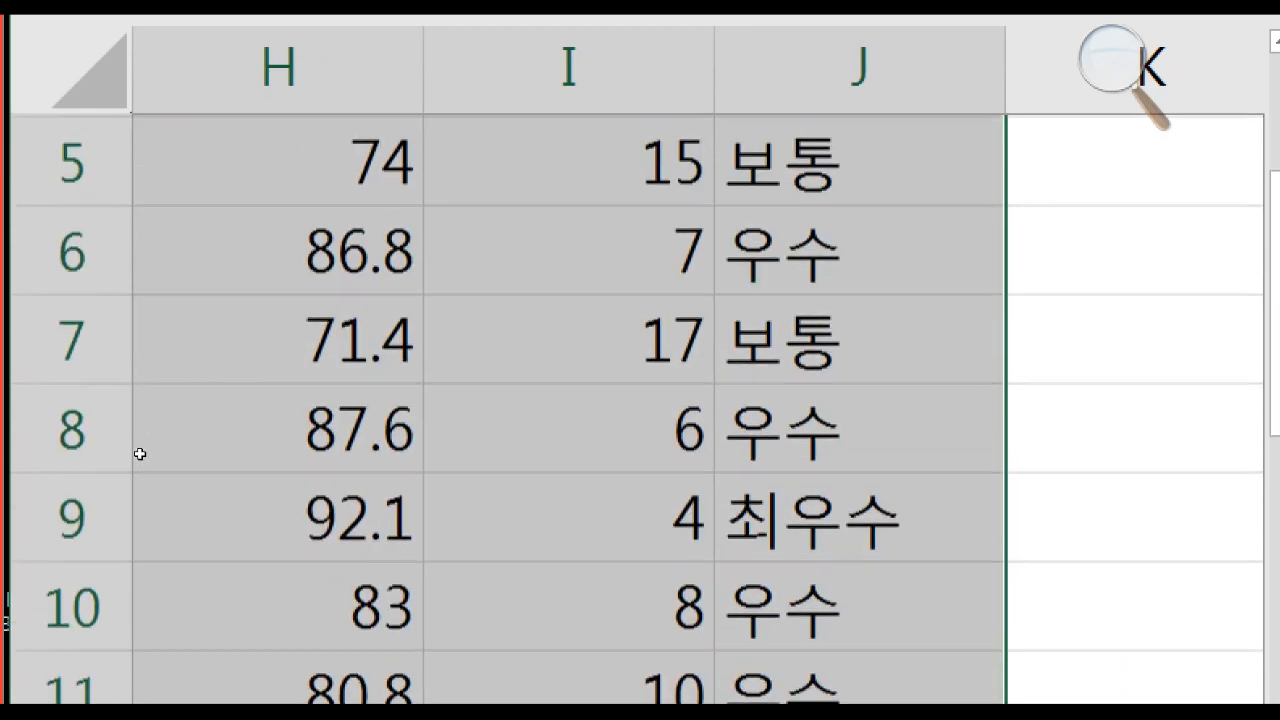
pyautogui.hotkey('shift', 'Down')
pyautogui.hotkey('shift', 'Down')
pyautogui.hotkey('shift', 'Down')
pyautogui.hotkey('shift', 'Down')
pyautogui.hotkey('shift', 'Down')
pyautogui.hotkey('shift', 'Down')
pyautogui.hotkey('shift', 'Down')
pyautogui.hotkey('shift', 'Down')
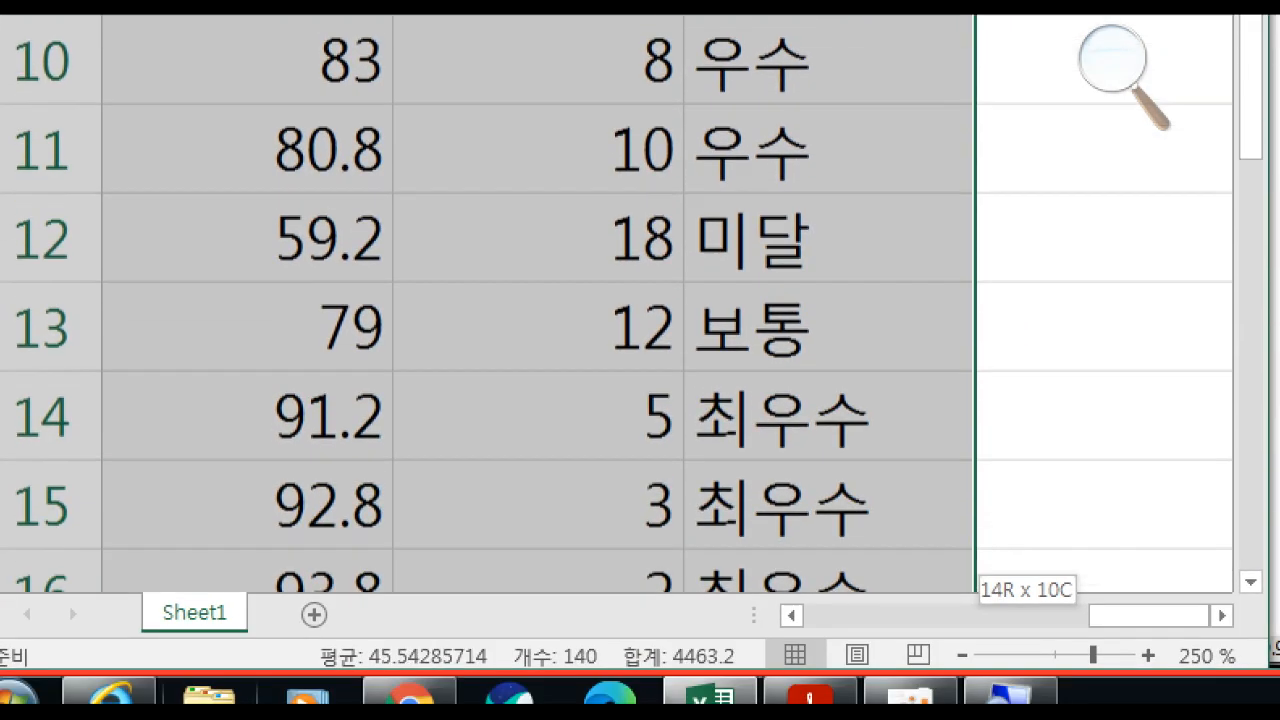
pyautogui.hotkey('shift', 'Down')
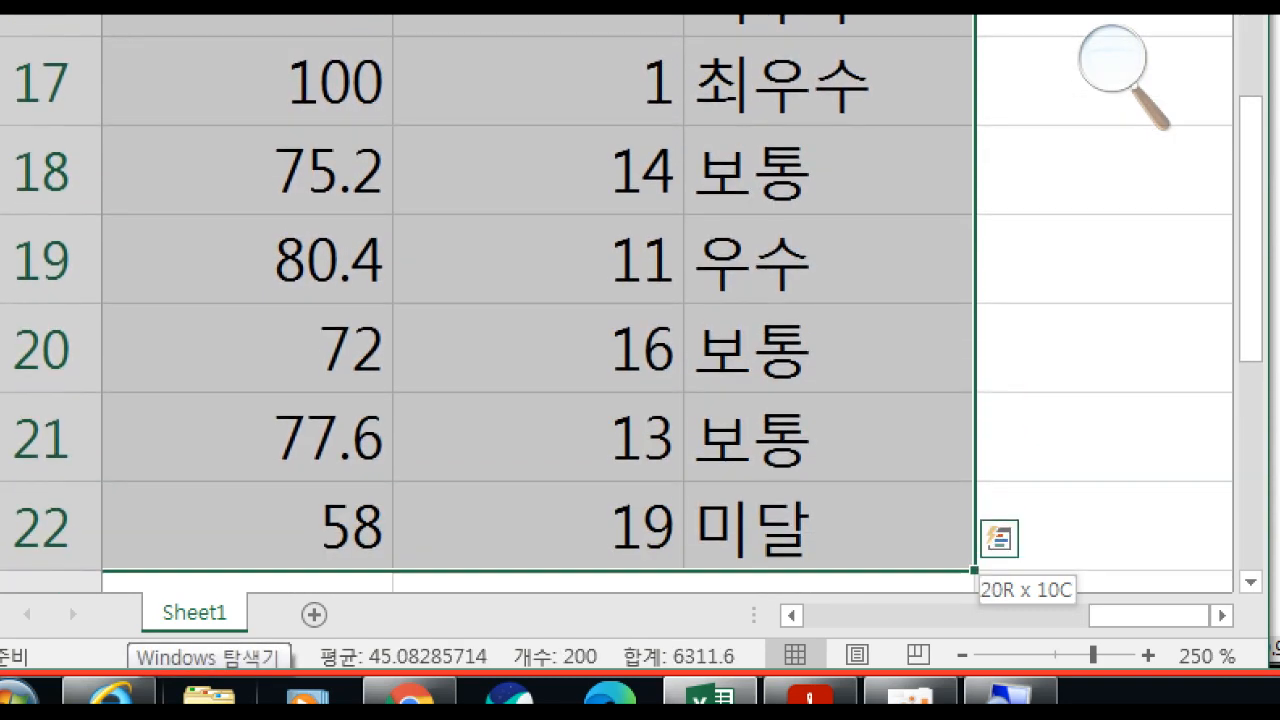
pyautogui.scroll(-1, 637, 665)
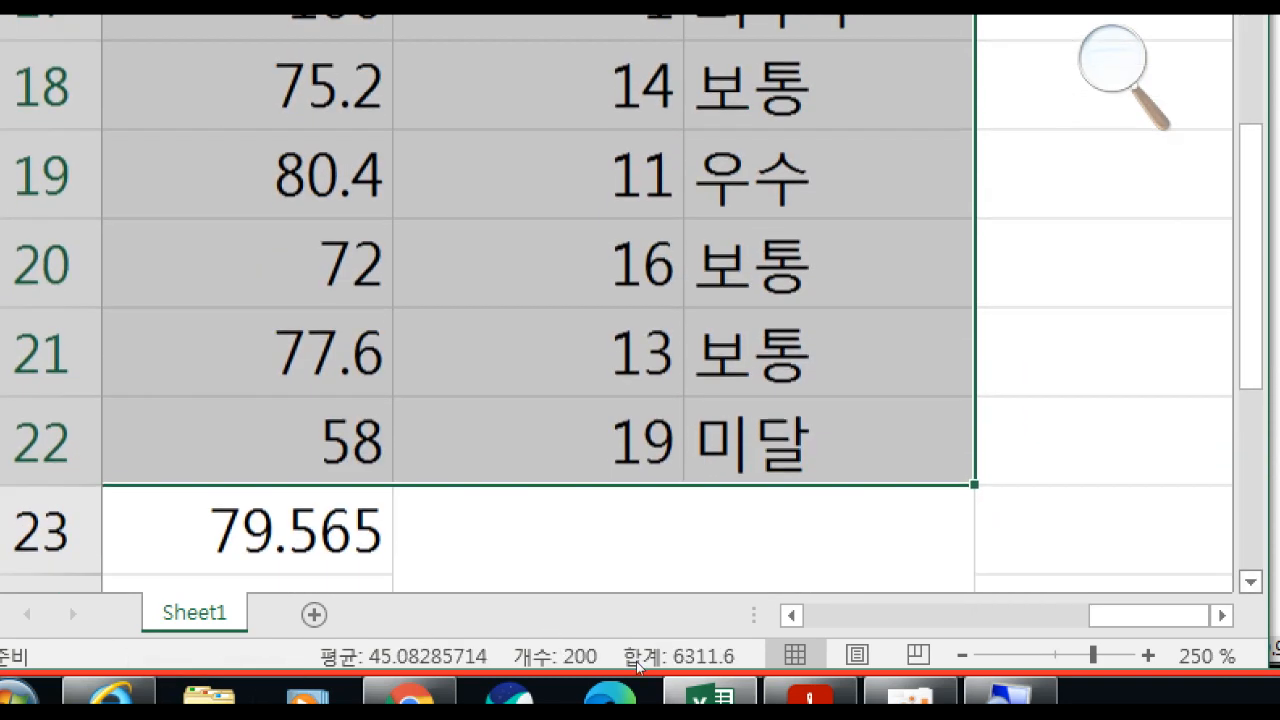
# Sort the selected student records by the values of 최종점수 in descending order (내림차순)
pyautogui.moveTo(1154, 615); pyautogui.dragTo(1032, 615)
pyautogui.moveTo(516, 679); pyautogui.dragTo(393, 681)
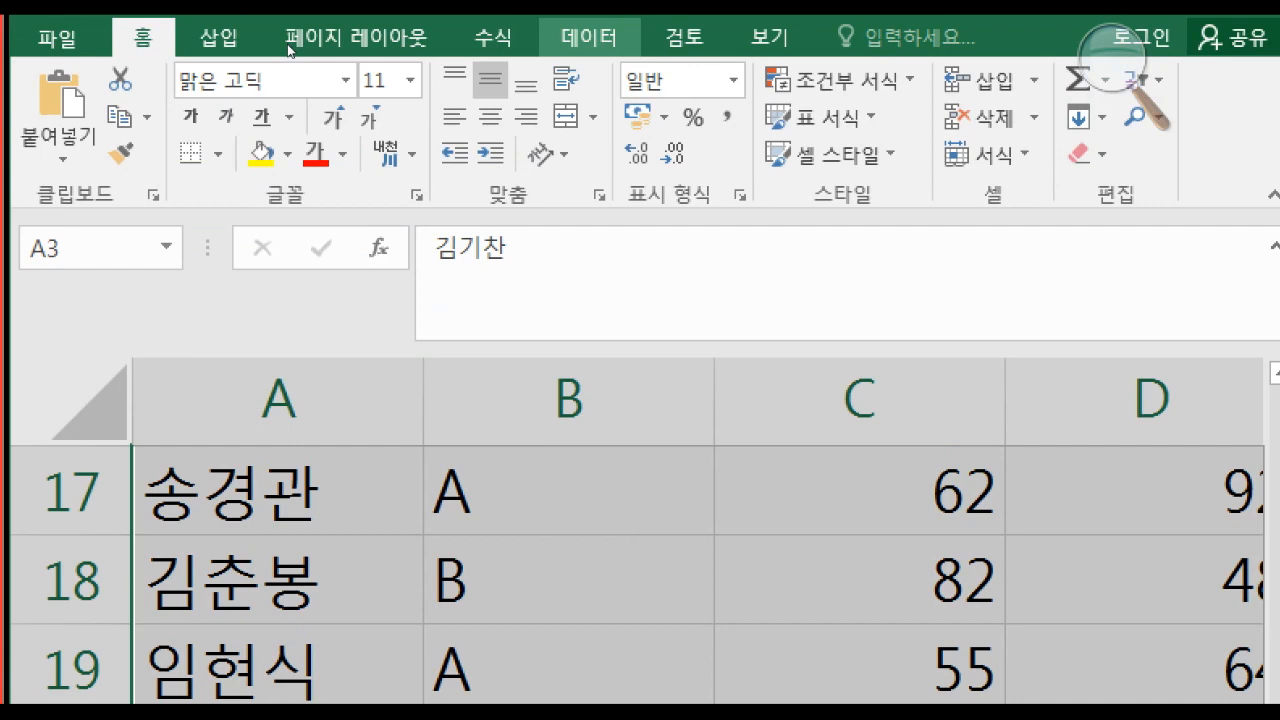
pyautogui.click(588, 38)
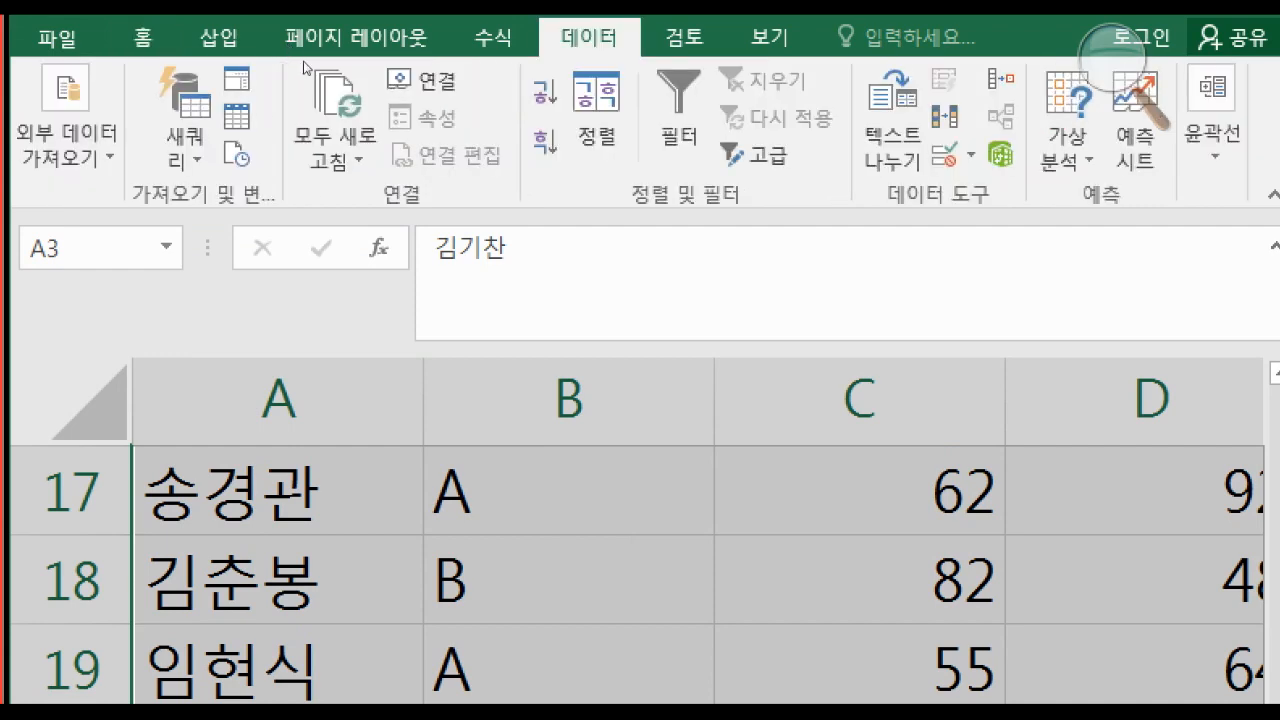
pyautogui.click(597, 108)
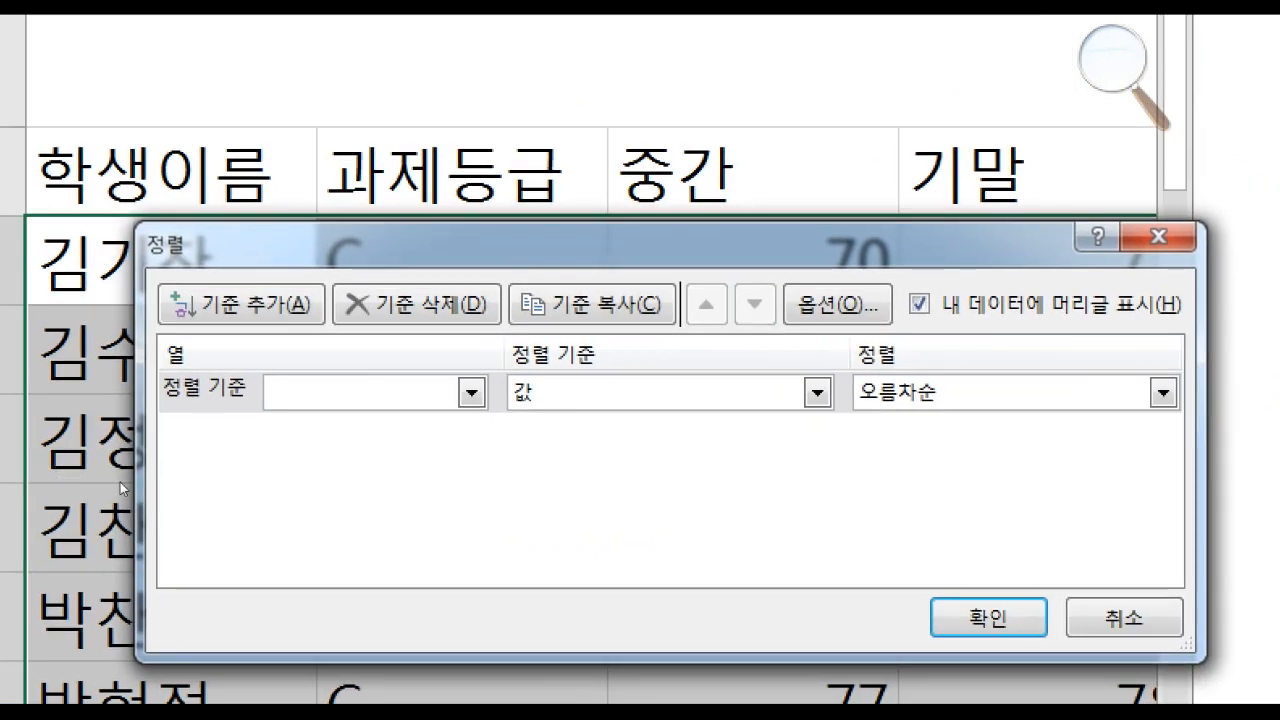
pyautogui.click(471, 392)
pyautogui.press('Down')
pyautogui.press('Return')
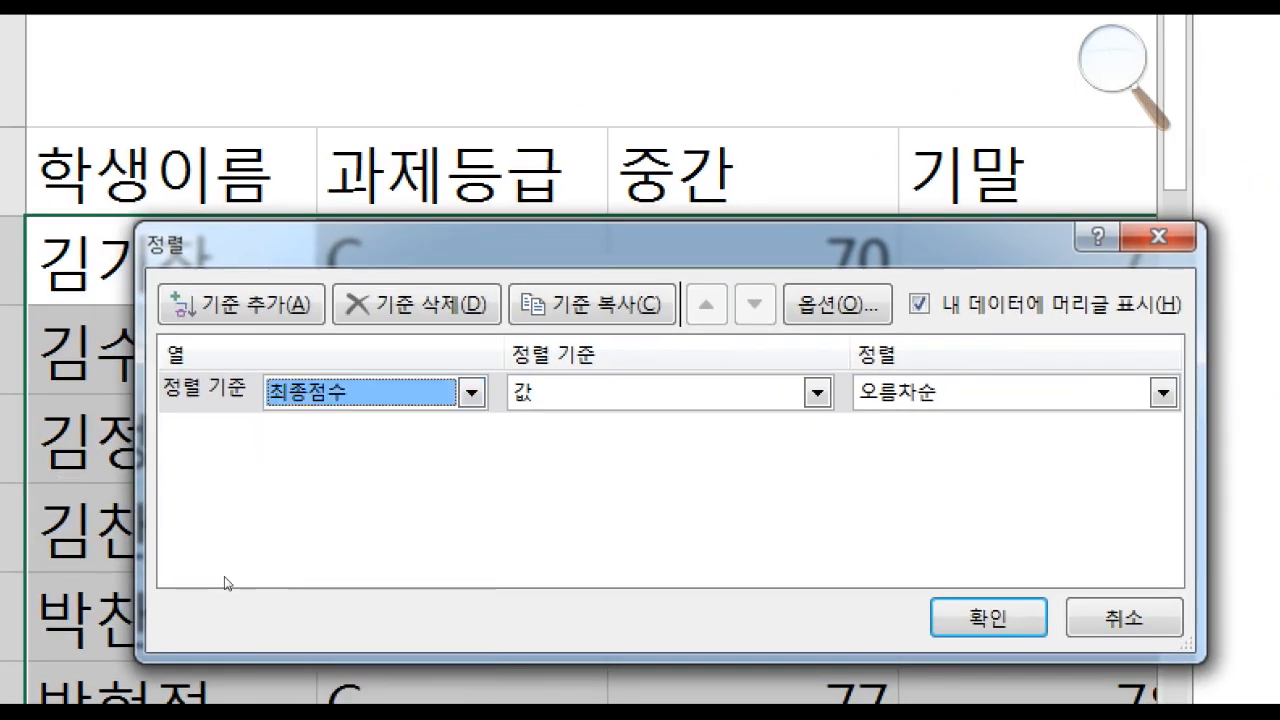
pyautogui.click(1163, 392)
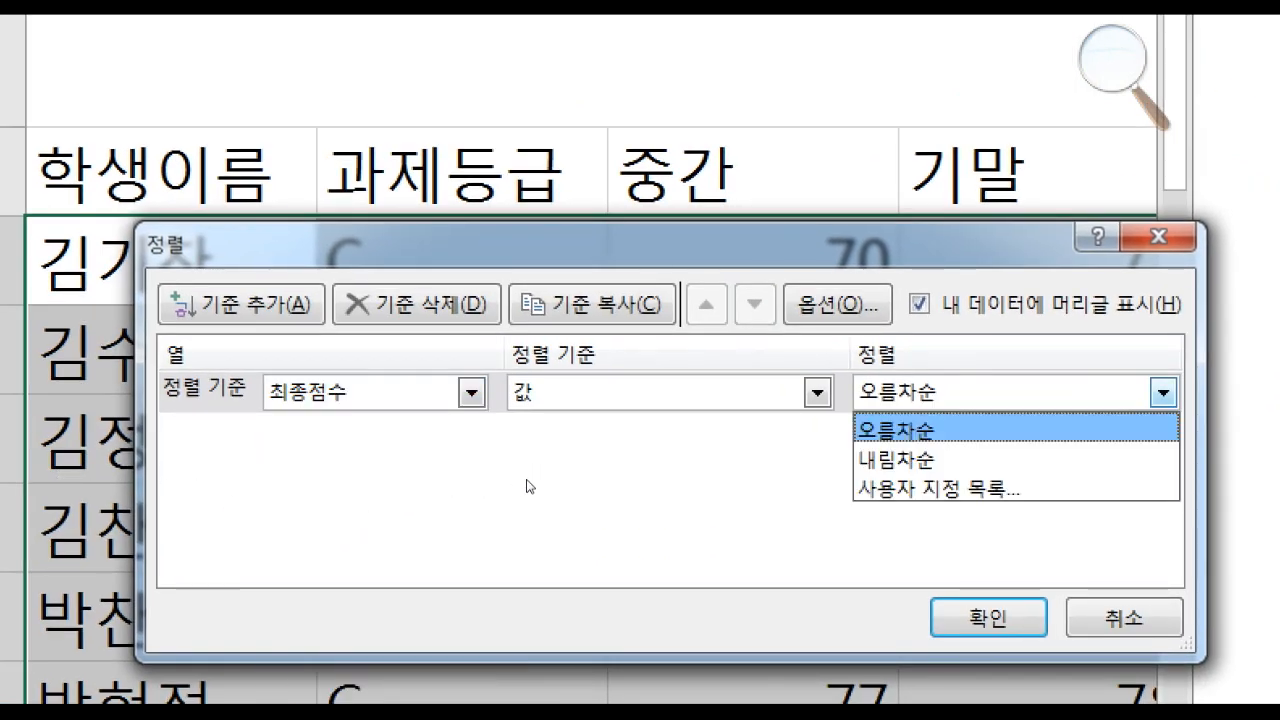
pyautogui.click(1130, 458)
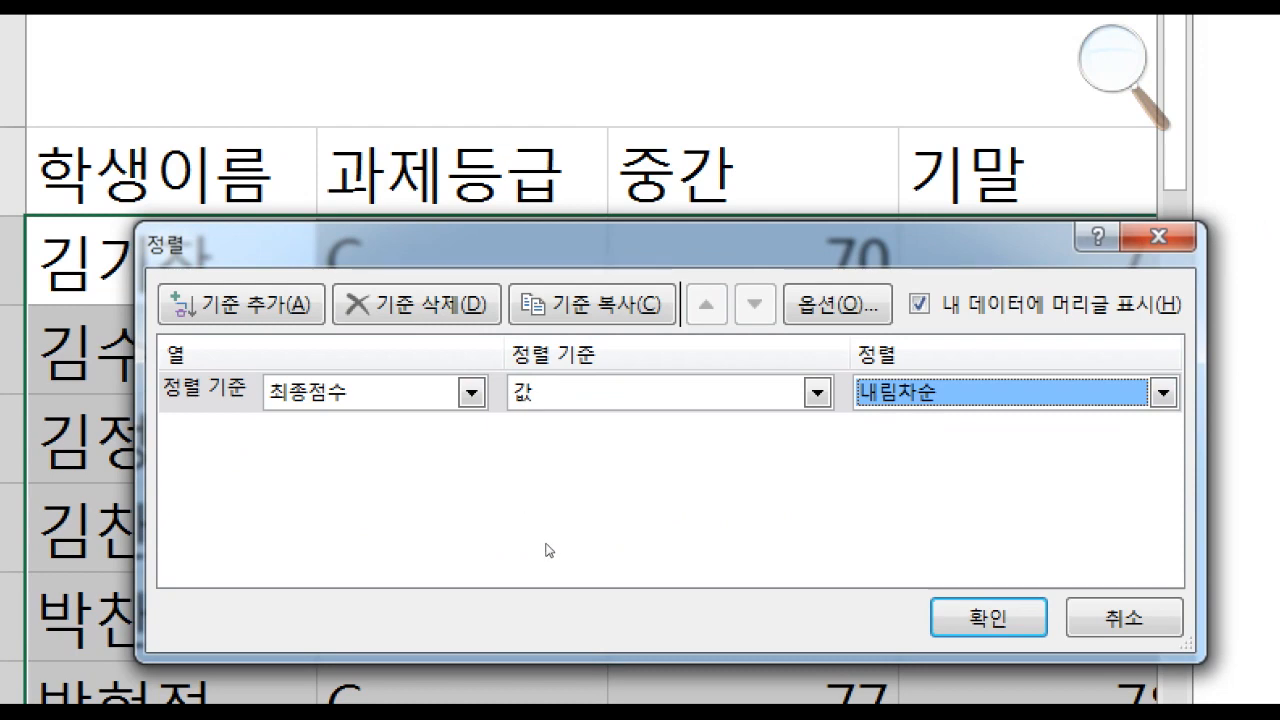
pyautogui.click(988, 618)
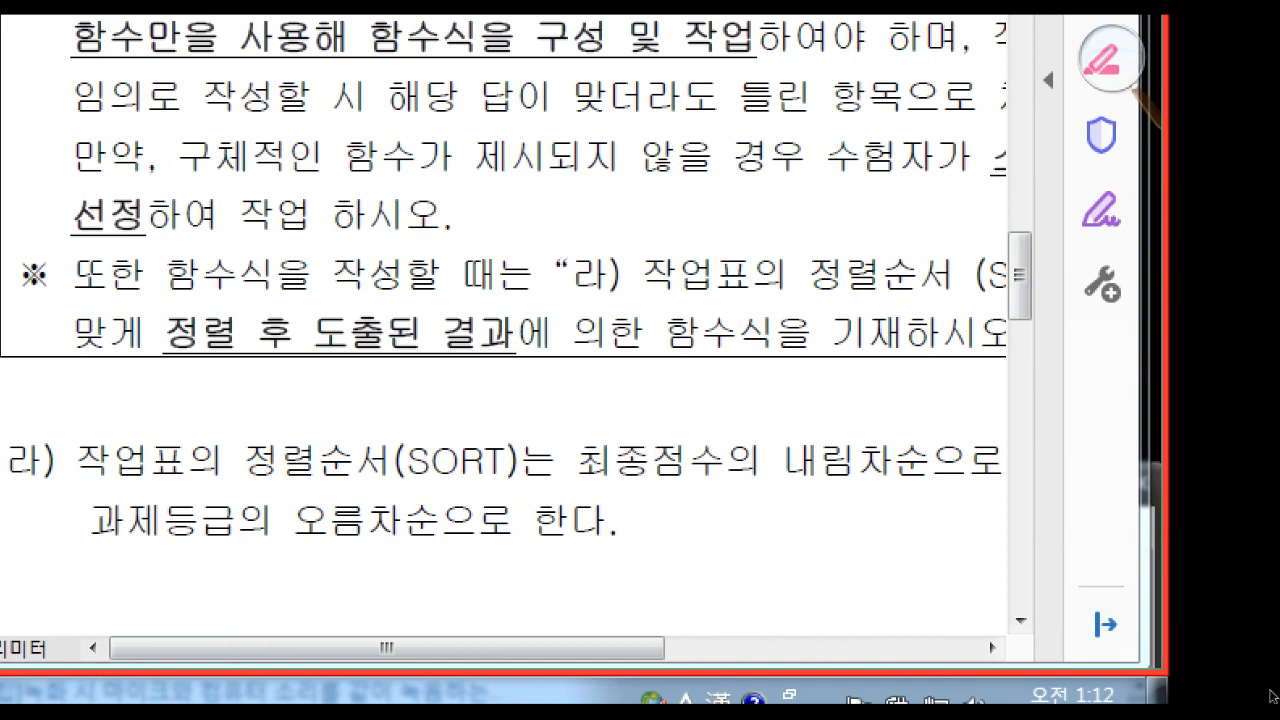
# Read the full sort-order sentence in section 라) of the exam PDF, including the rule for equal final scores
pyautogui.click(991, 648)
pyautogui.click(991, 648)
pyautogui.click(991, 648)
pyautogui.click(991, 648)
pyautogui.moveTo(850, 648); pyautogui.dragTo(771, 648)
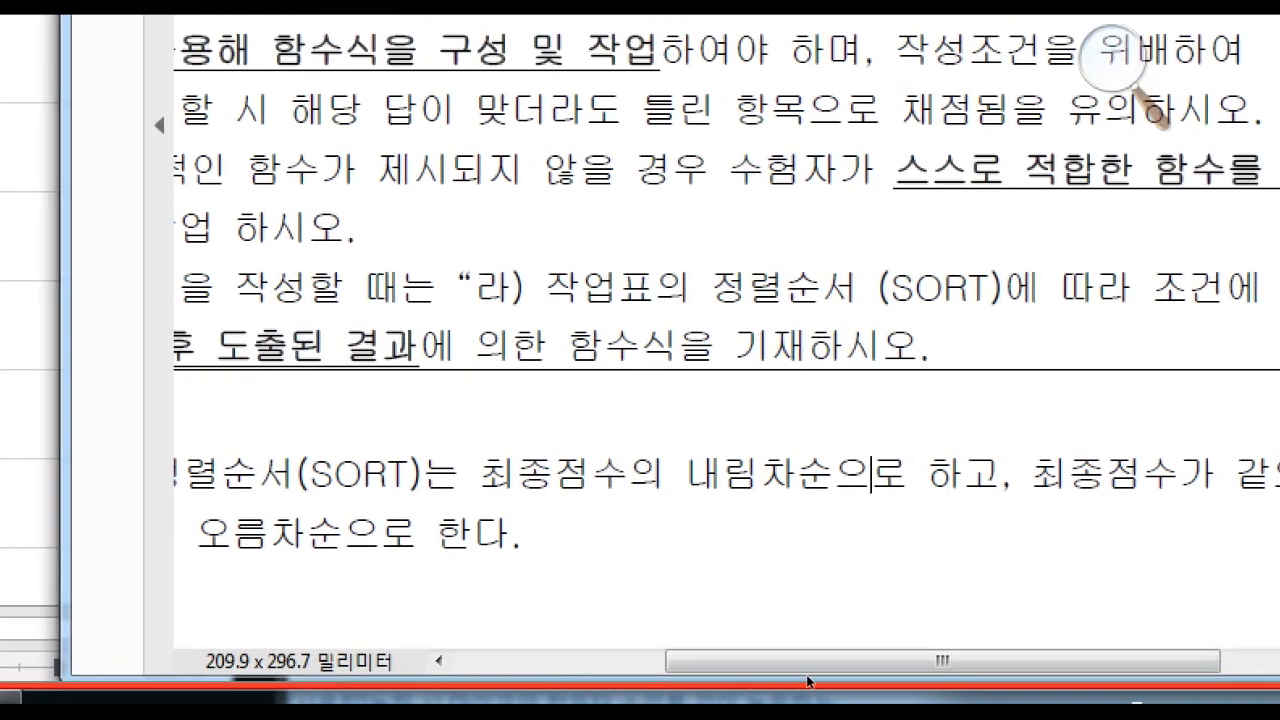
pyautogui.moveTo(940, 661); pyautogui.dragTo(802, 661)
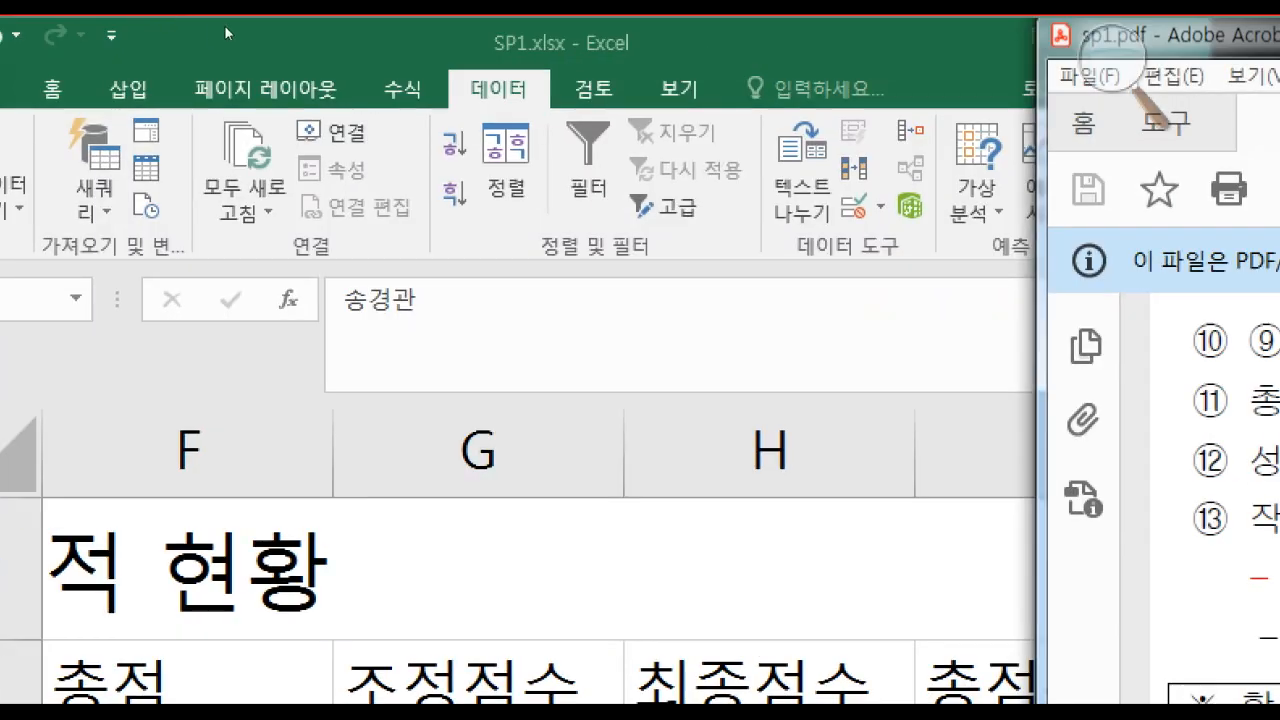
# Switch to the Excel worksheet and add a second sort level by 과제등급 values in ascending order (오름차순), then apply the sort
pyautogui.click(224, 25)
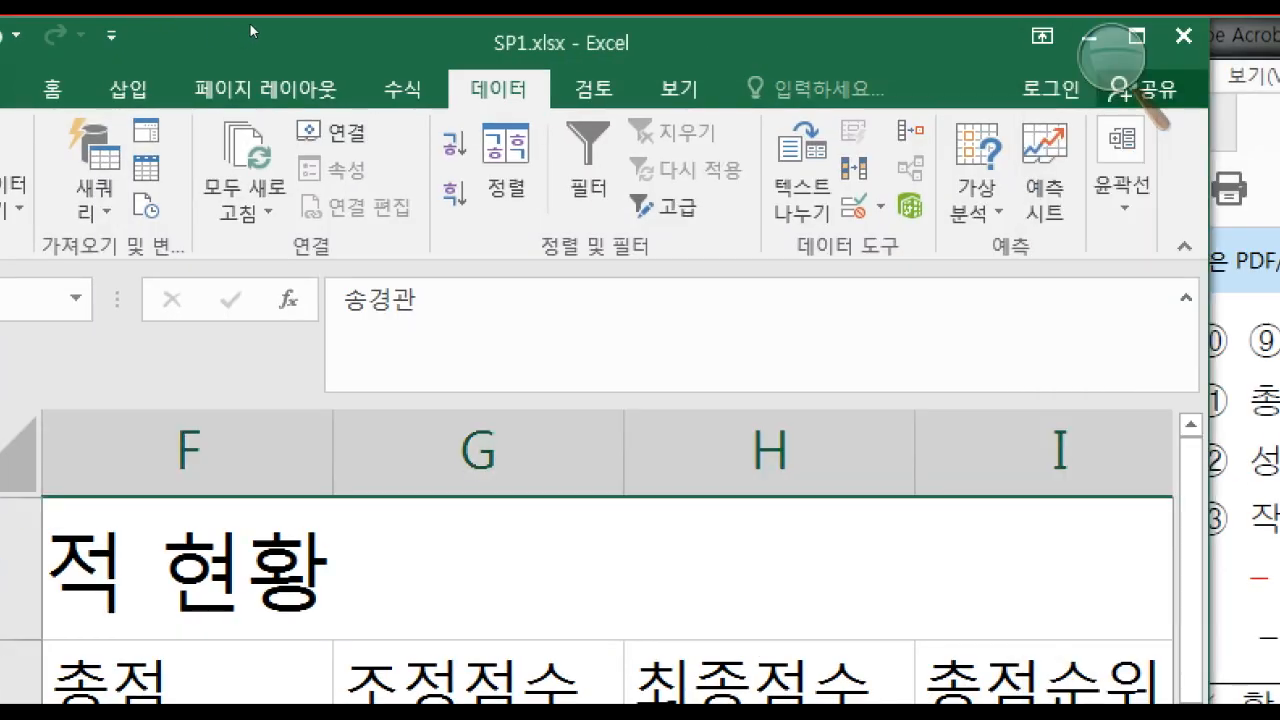
pyautogui.click(506, 162)
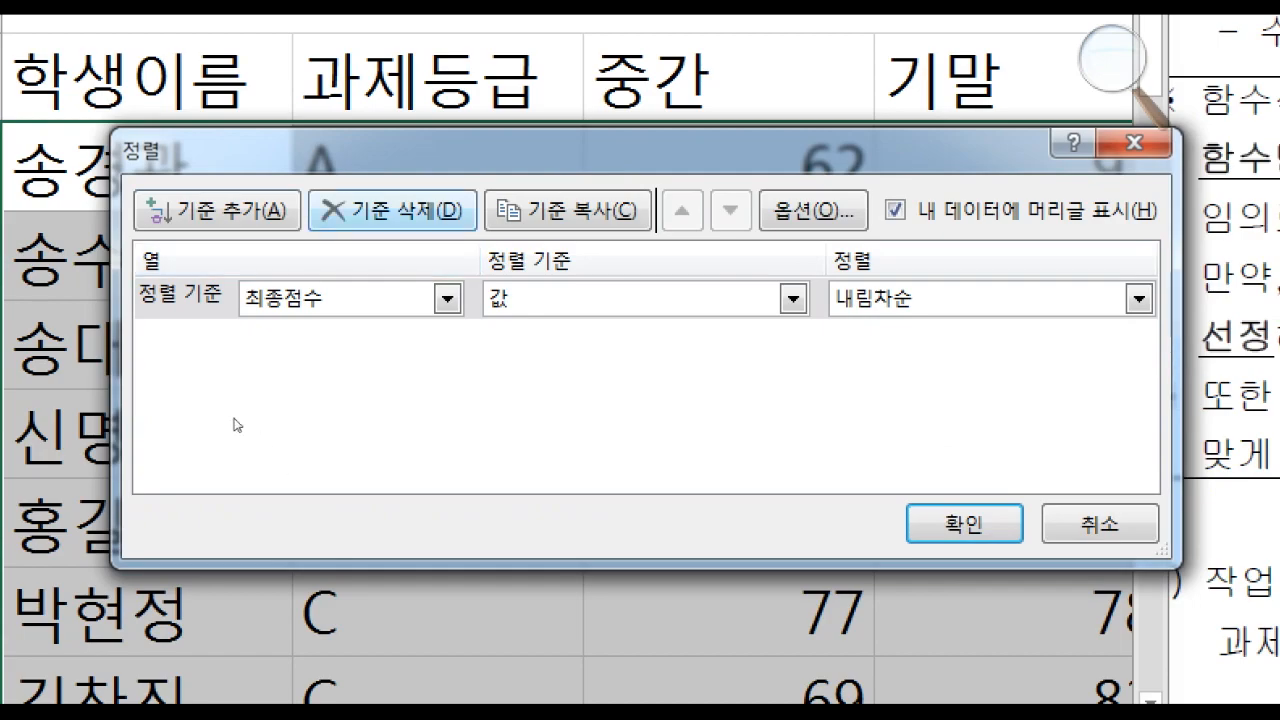
pyautogui.hotkey('alt', 'a')
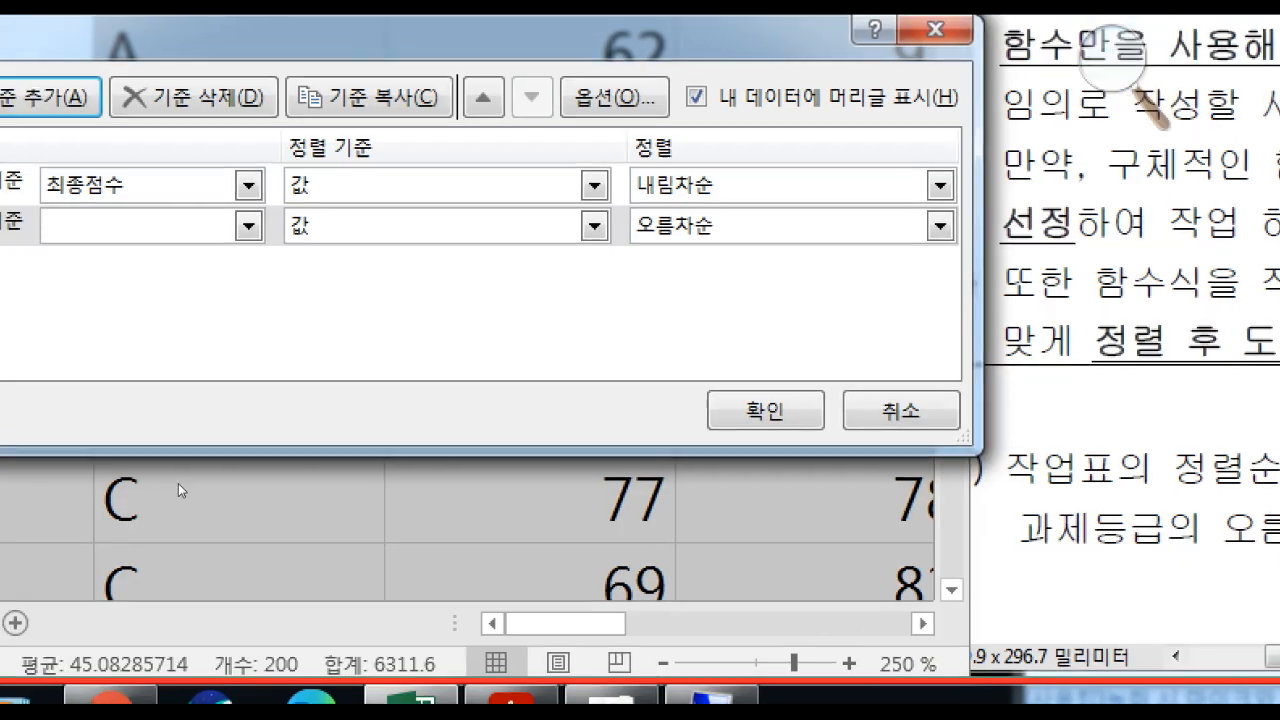
pyautogui.click(202, 218)
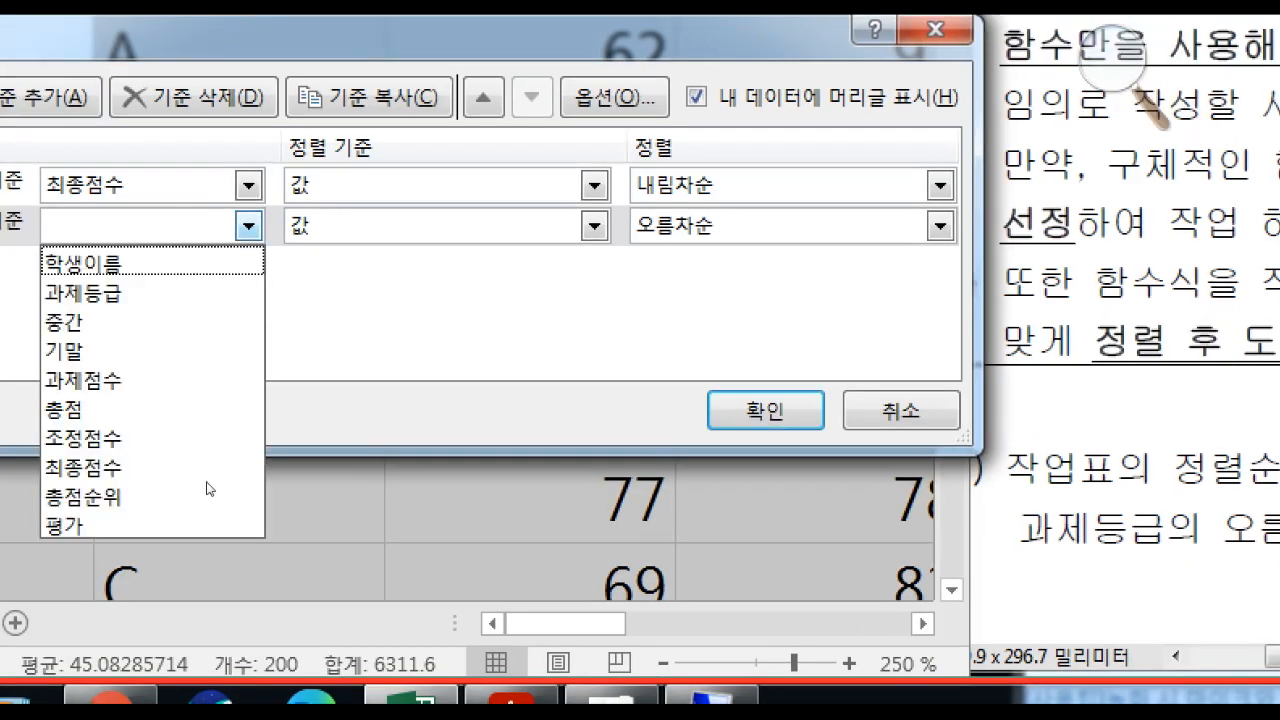
pyautogui.press('Up')
pyautogui.press('Up')
pyautogui.press('Return')
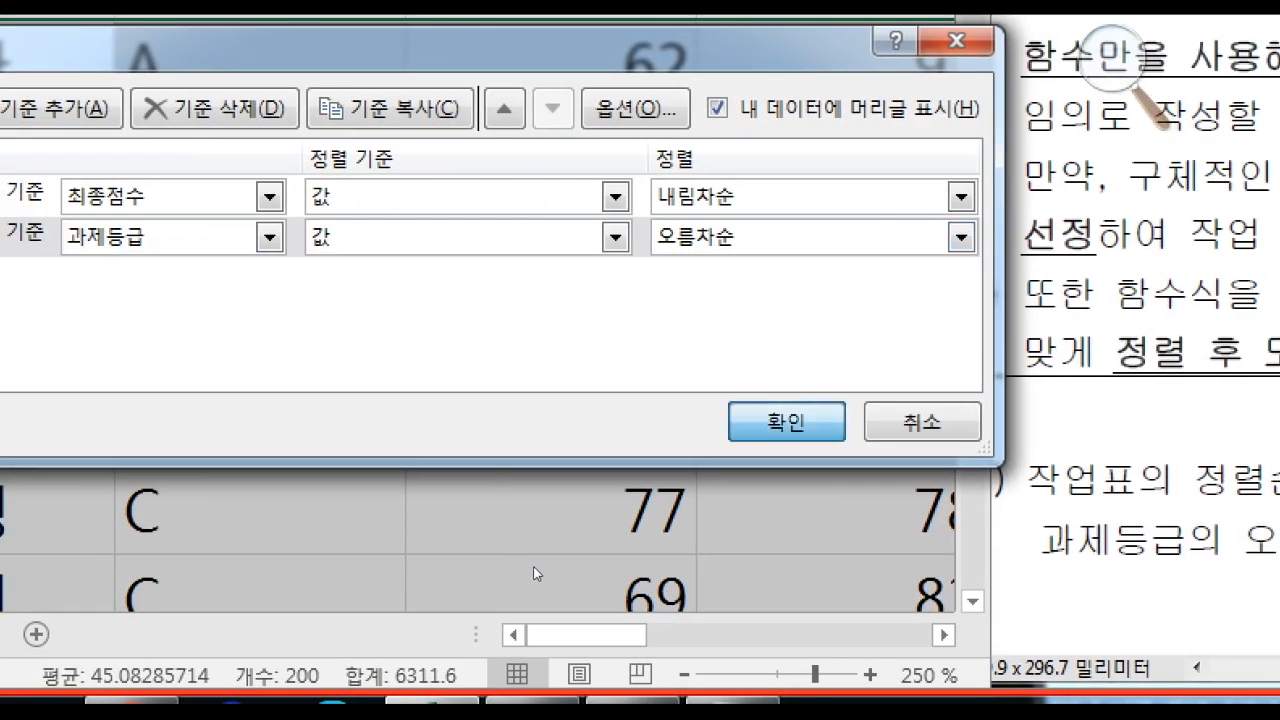
pyautogui.press('Return')
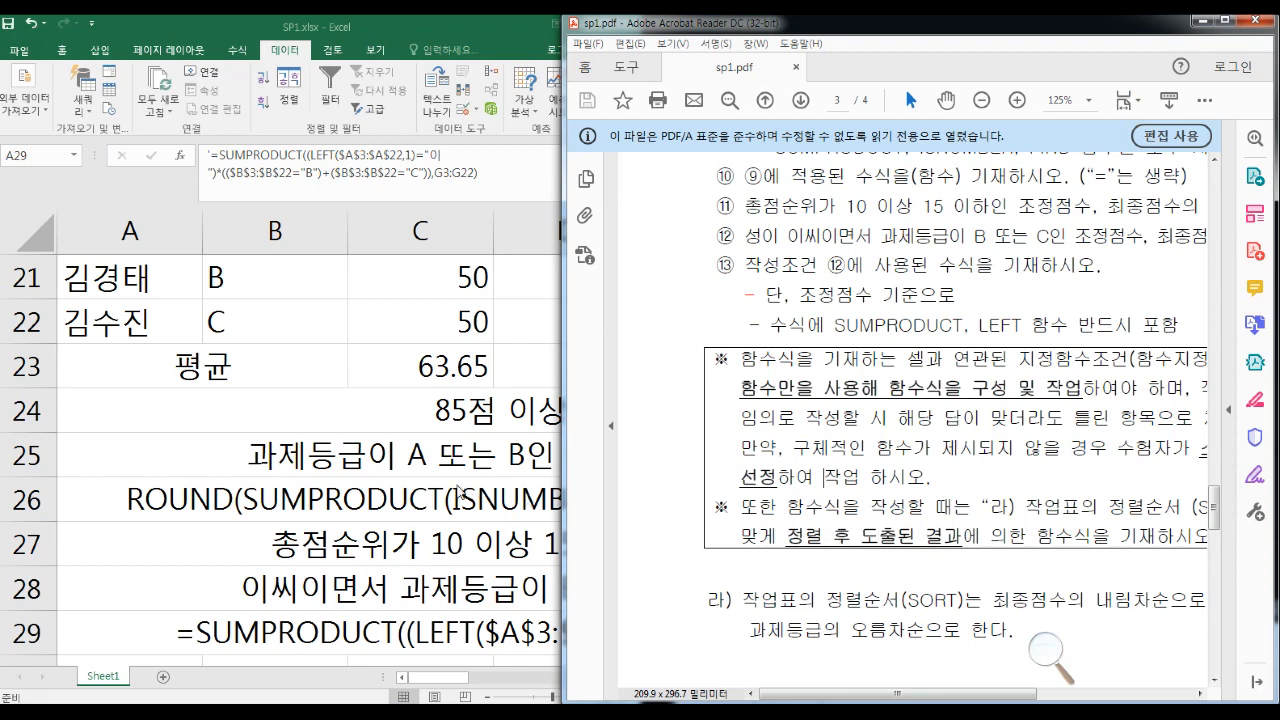
# Look along the formula text in row 26, then copy the ROUND(SUMPRODUCT(...)) formula from cell H25 without changing that cell
pyautogui.click(459, 495)
pyautogui.moveTo(636, 590); pyautogui.dragTo(665, 583)
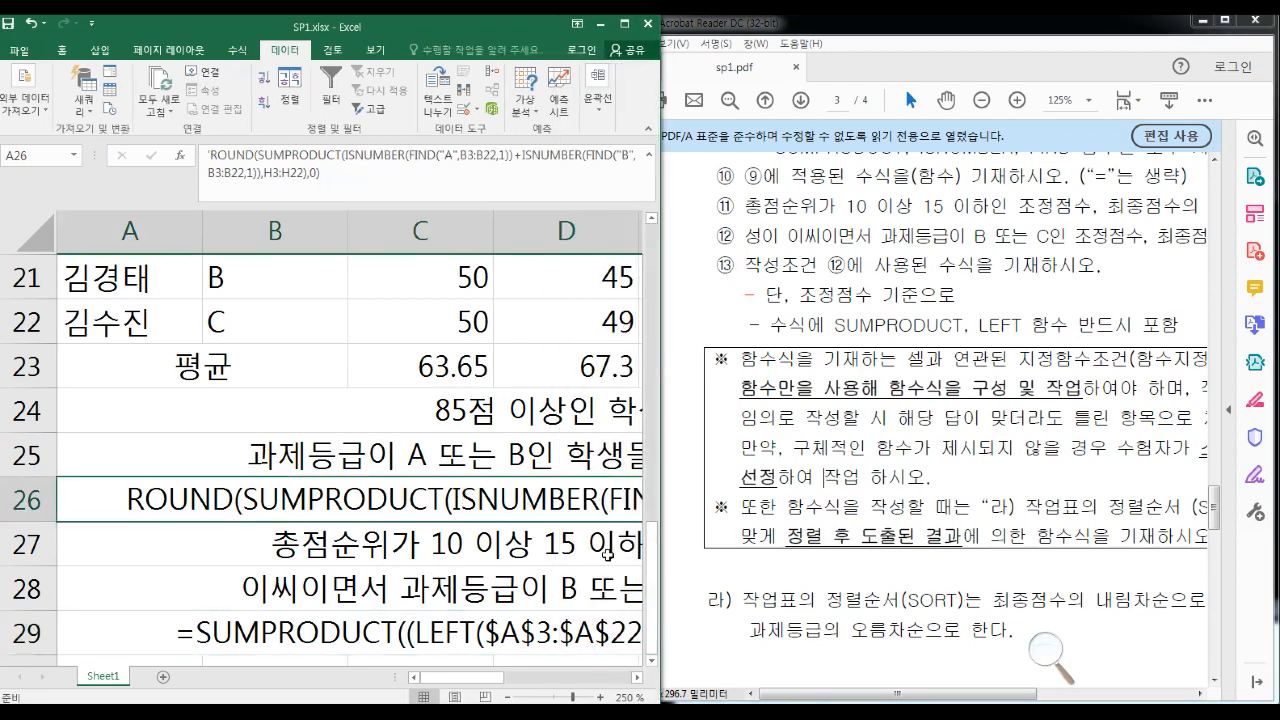
pyautogui.hscroll(6, 595, 545)
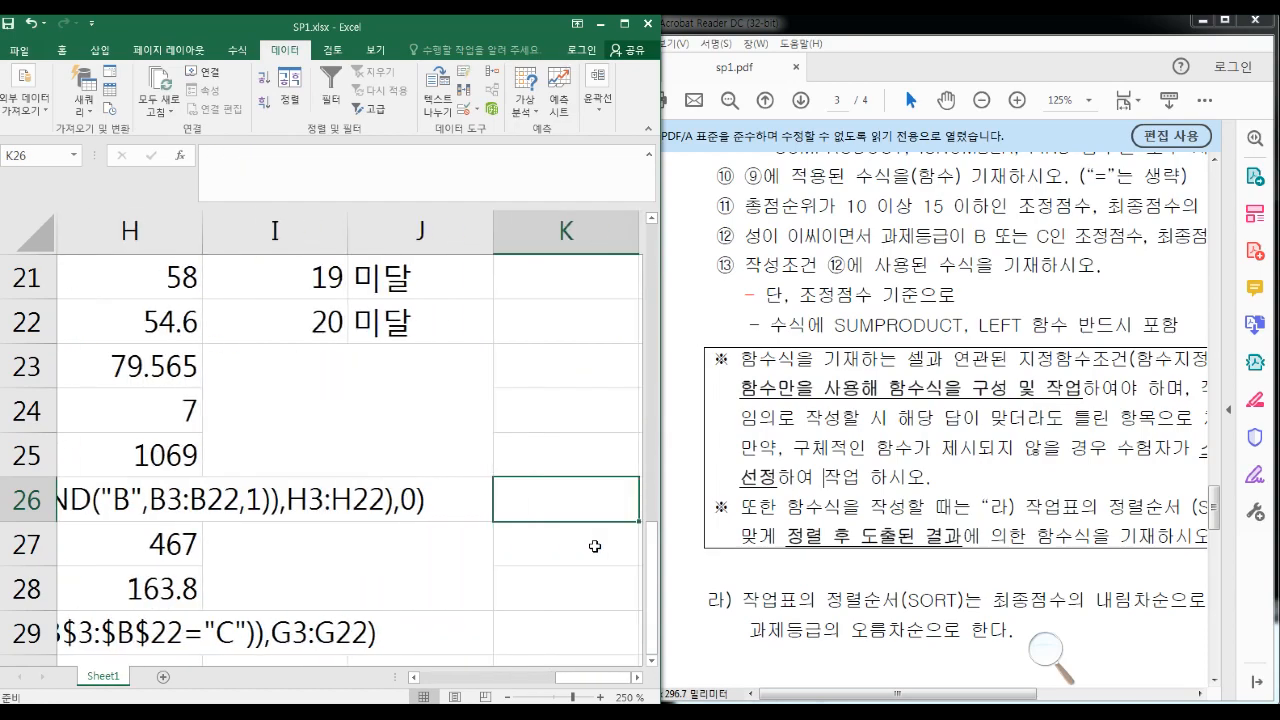
pyautogui.hscroll(-6, 595, 545)
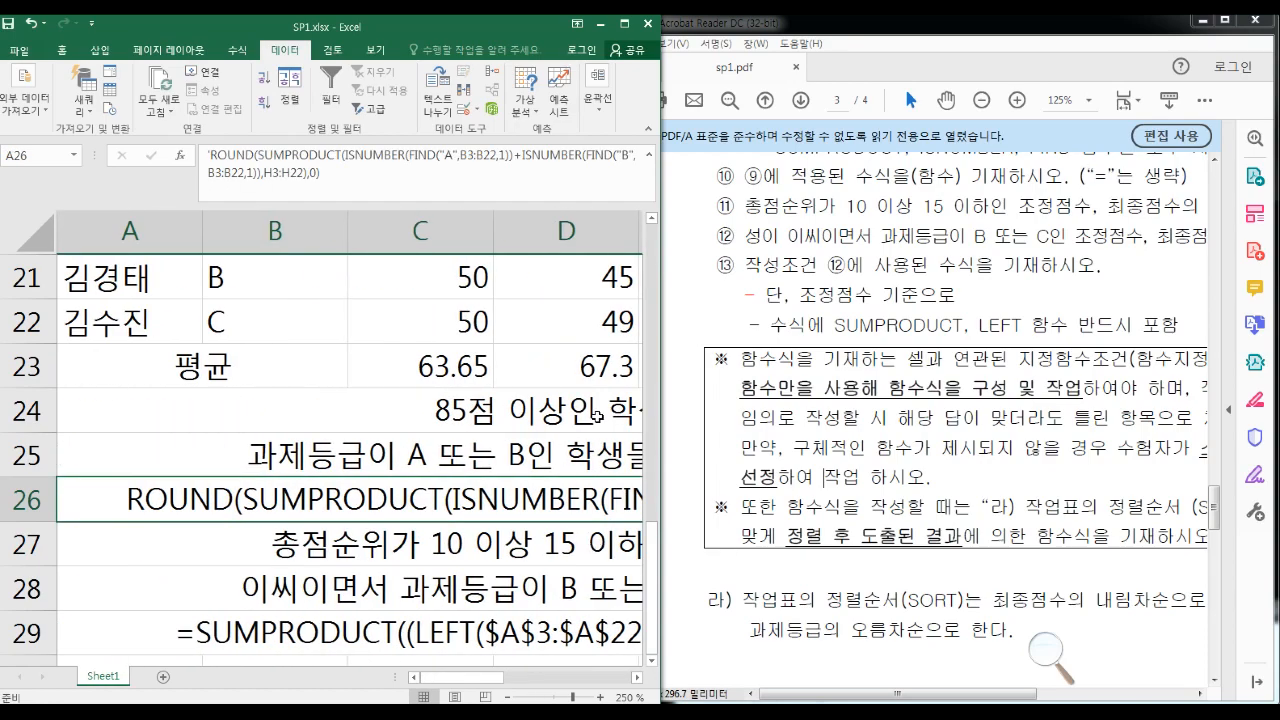
pyautogui.click(1050, 655)
pyautogui.click(1063, 658)
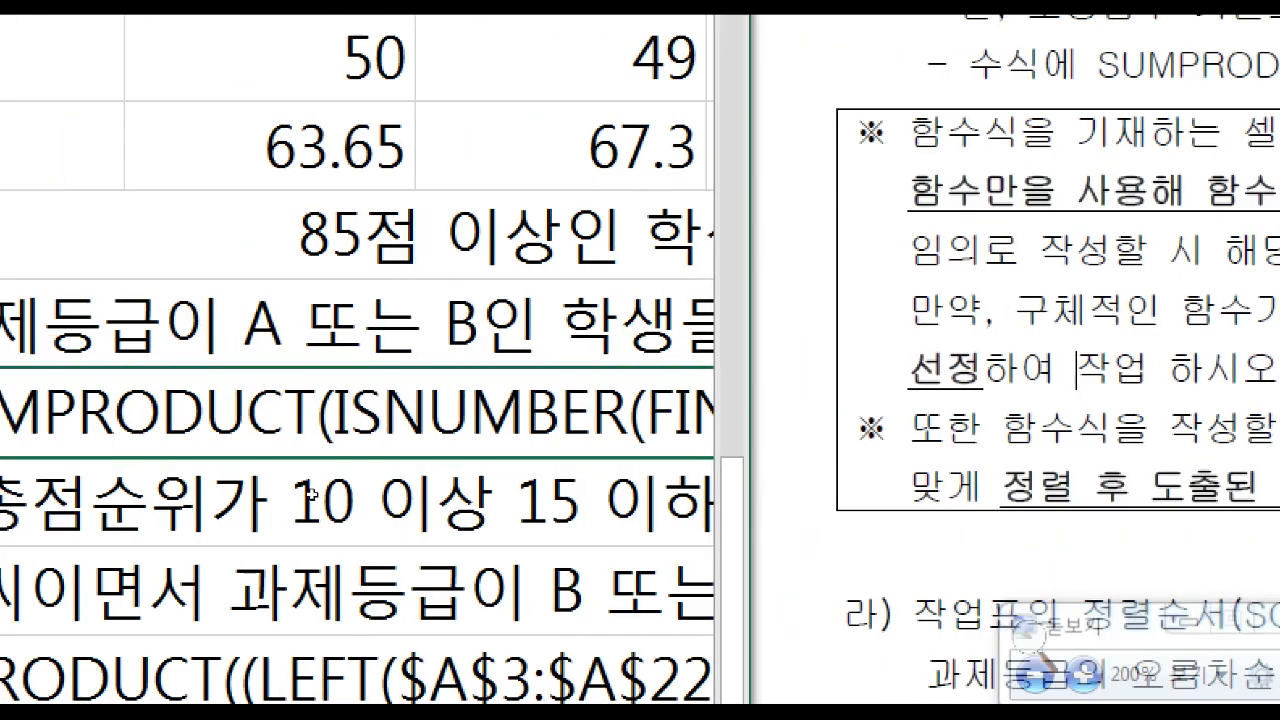
pyautogui.press('Up')
pyautogui.press('Right')
pyautogui.press('Right')
pyautogui.press('Left')
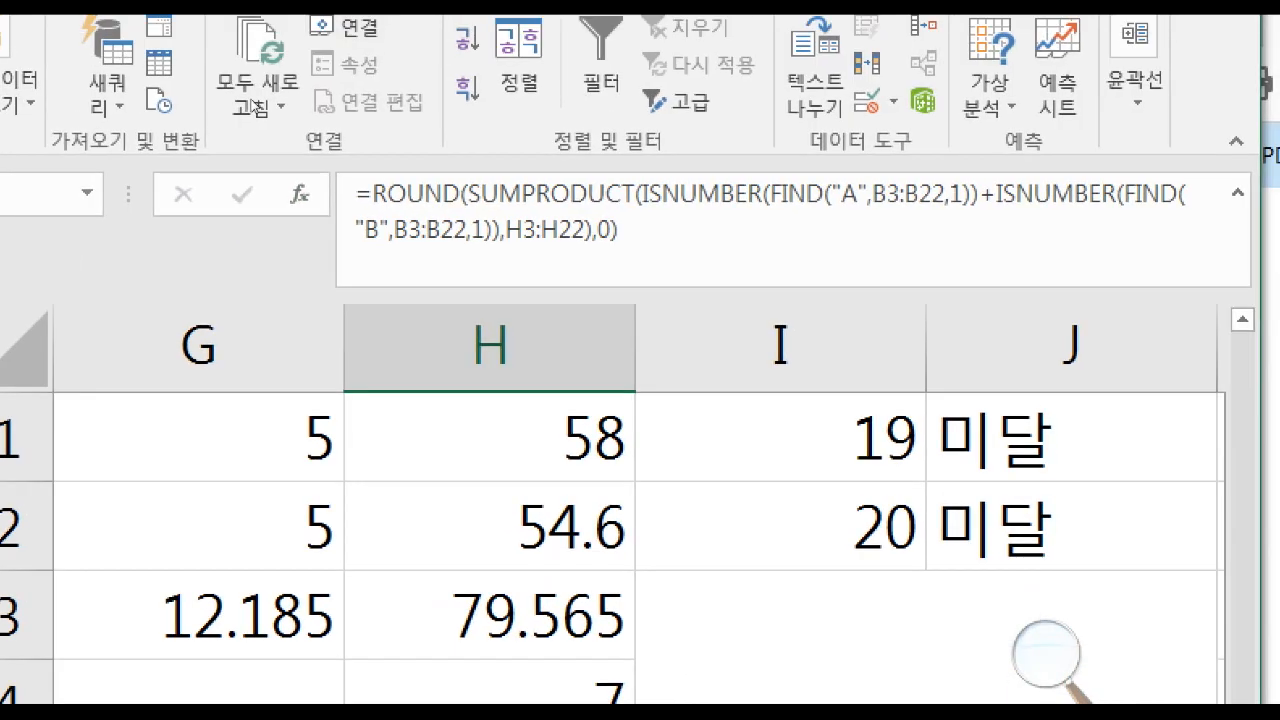
pyautogui.moveTo(620, 232); pyautogui.dragTo(244, 155)
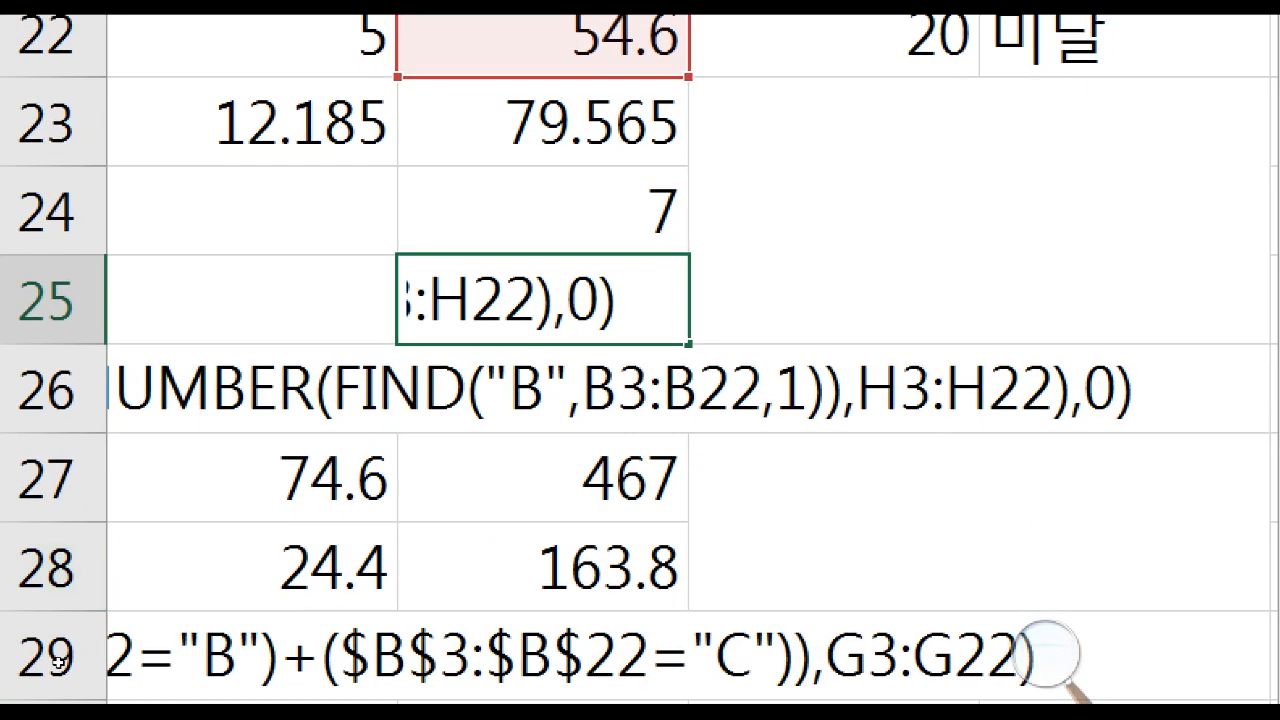
pyautogui.press('Escape')
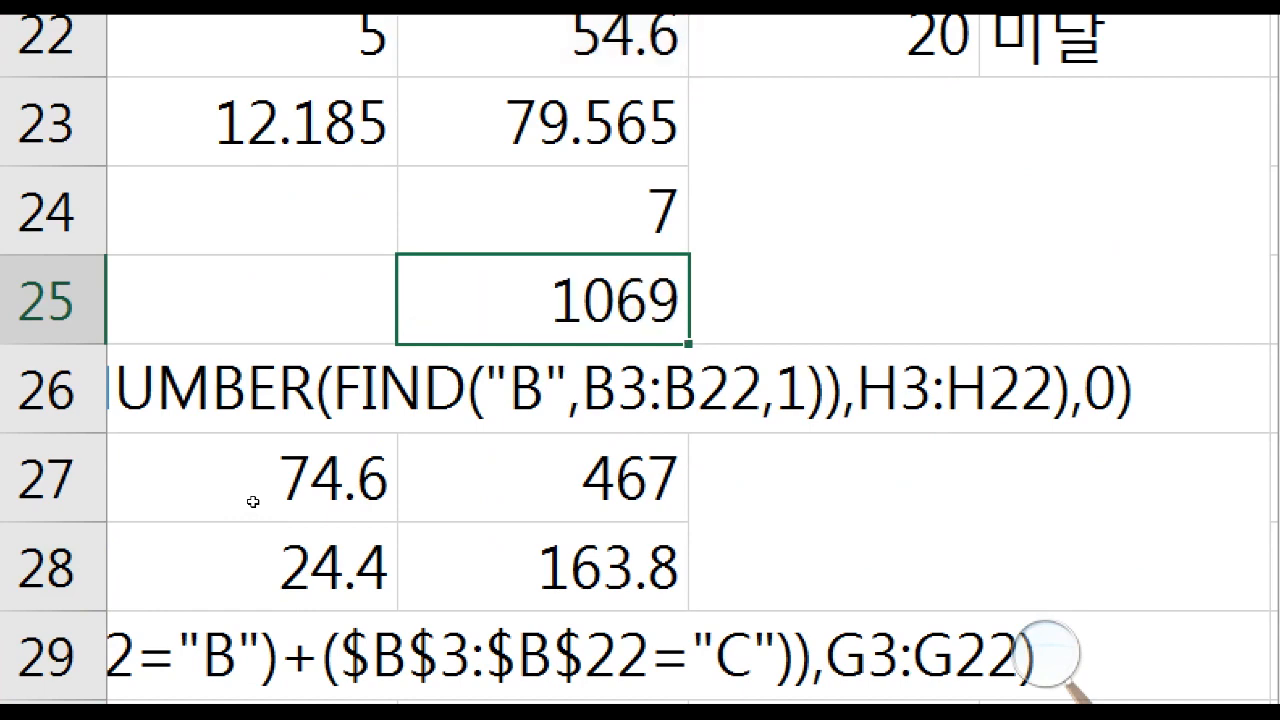
# Replace the content of row 26 with the copied H25 formula, entered as text with a leading apostrophe
pyautogui.press('Down')
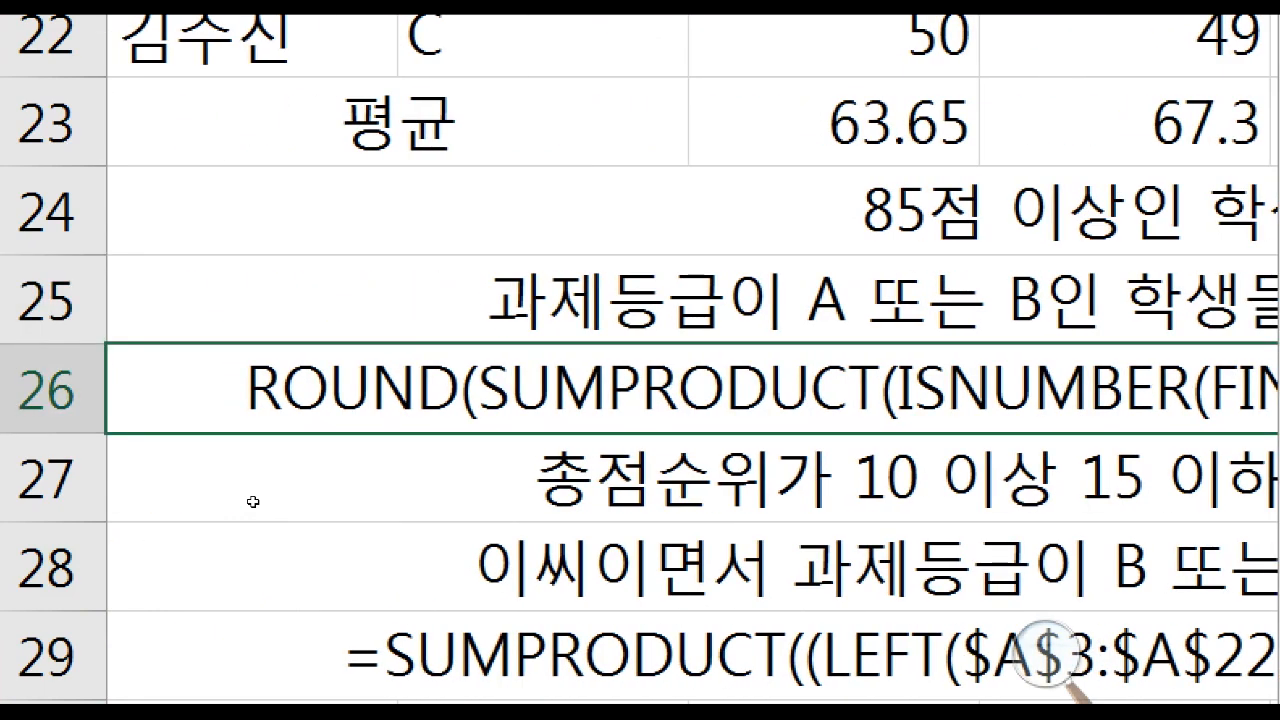
pyautogui.press('Delete')
pyautogui.write("'")
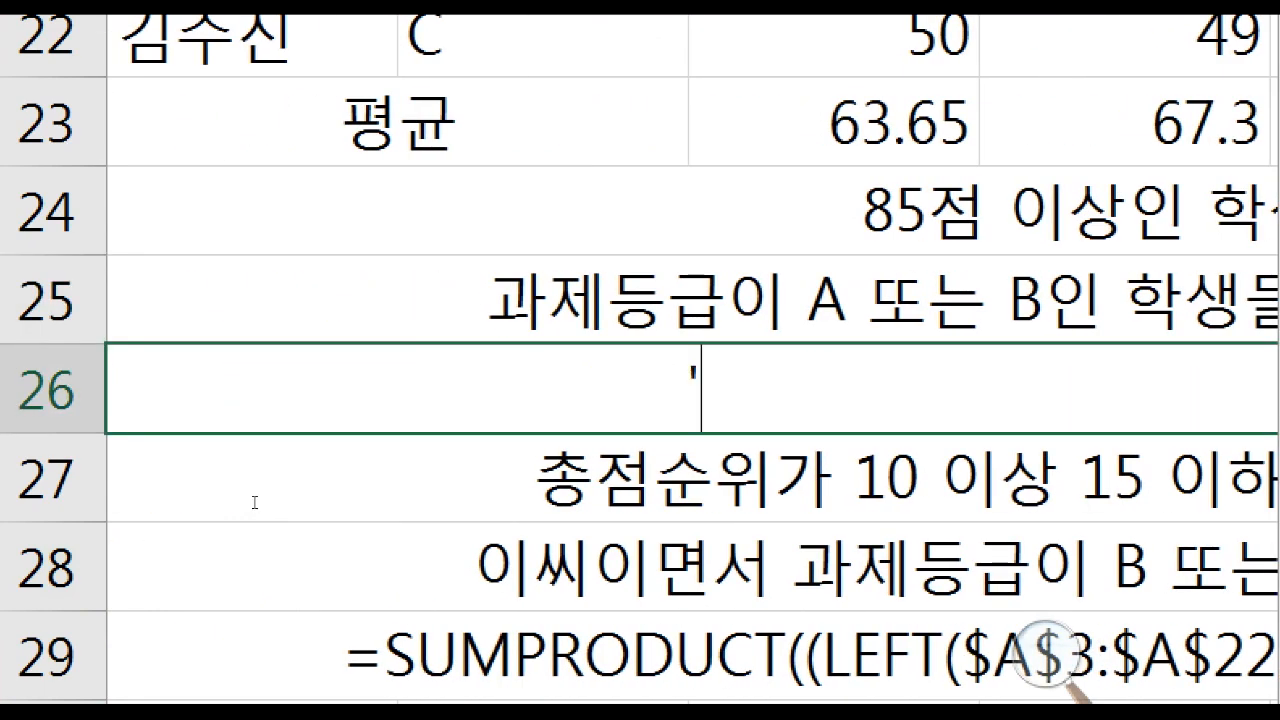
pyautogui.hotkey('ctrl', 'v')
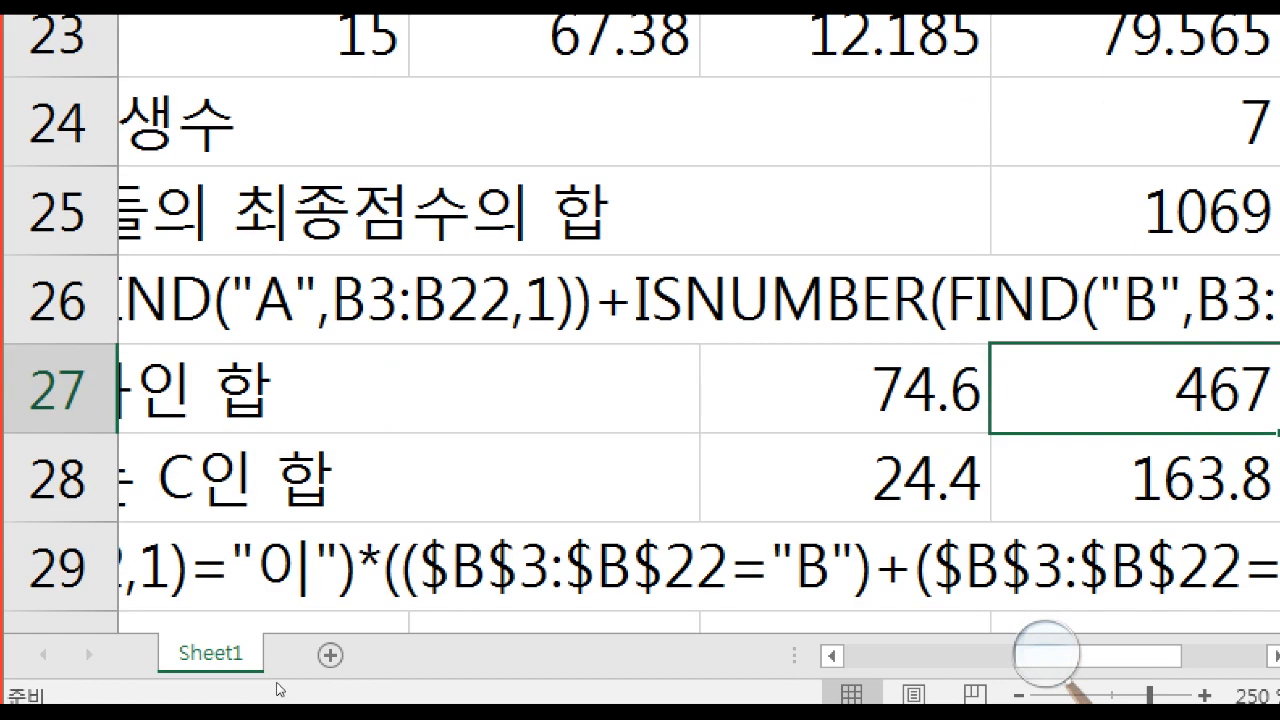
# Remove the equals sign in front of ROUND from the formula text in row 26
pyautogui.press('Down')
pyautogui.press('Down')
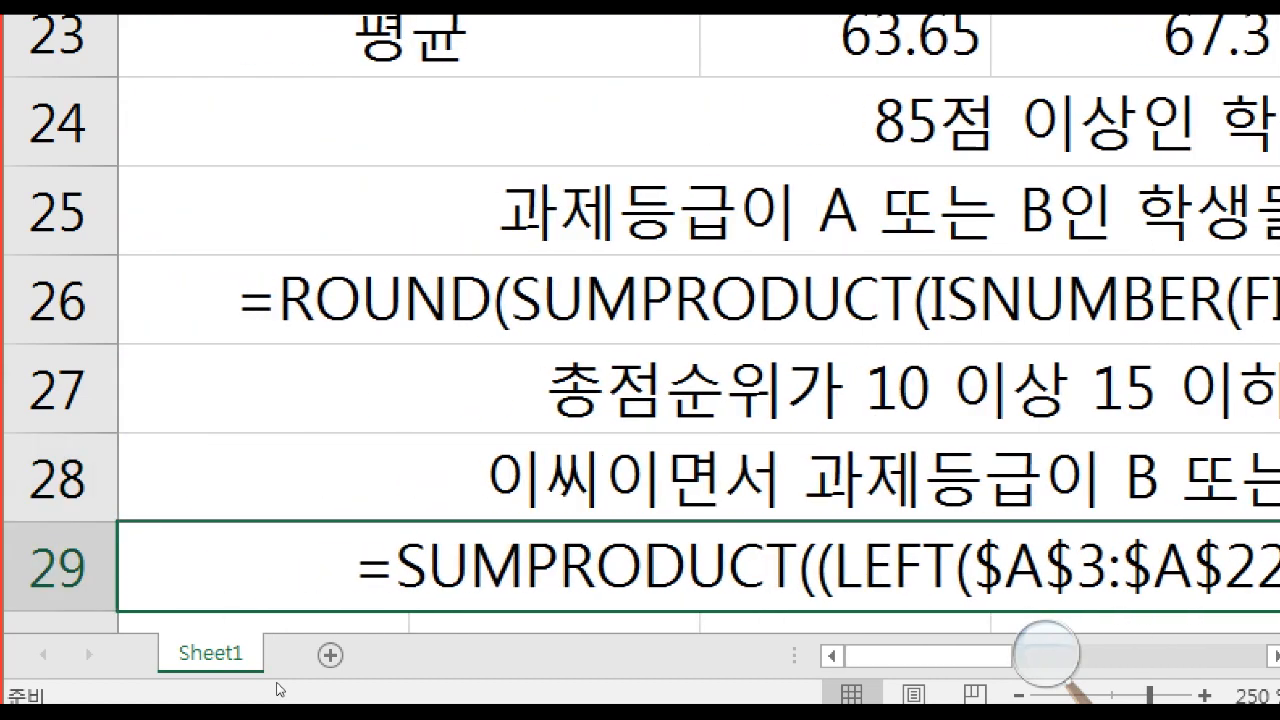
pyautogui.press('Up')
pyautogui.press('Up')
pyautogui.press('Up')
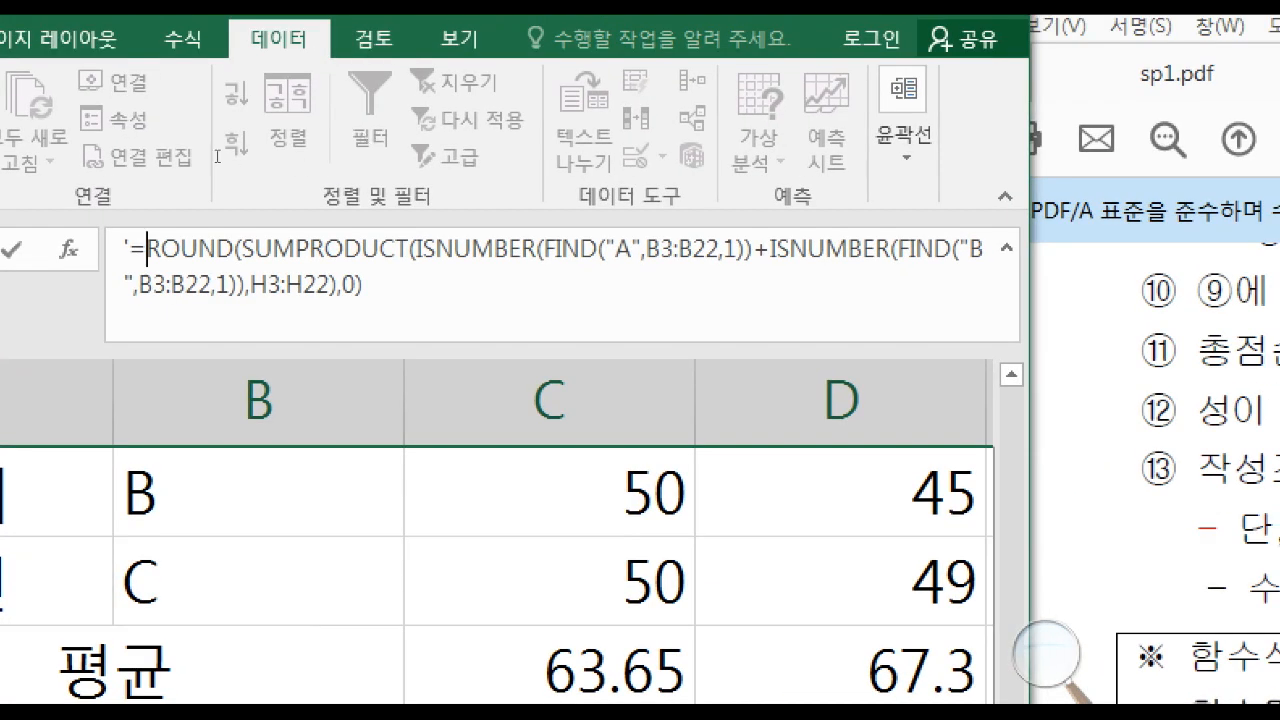
pyautogui.press('Down')
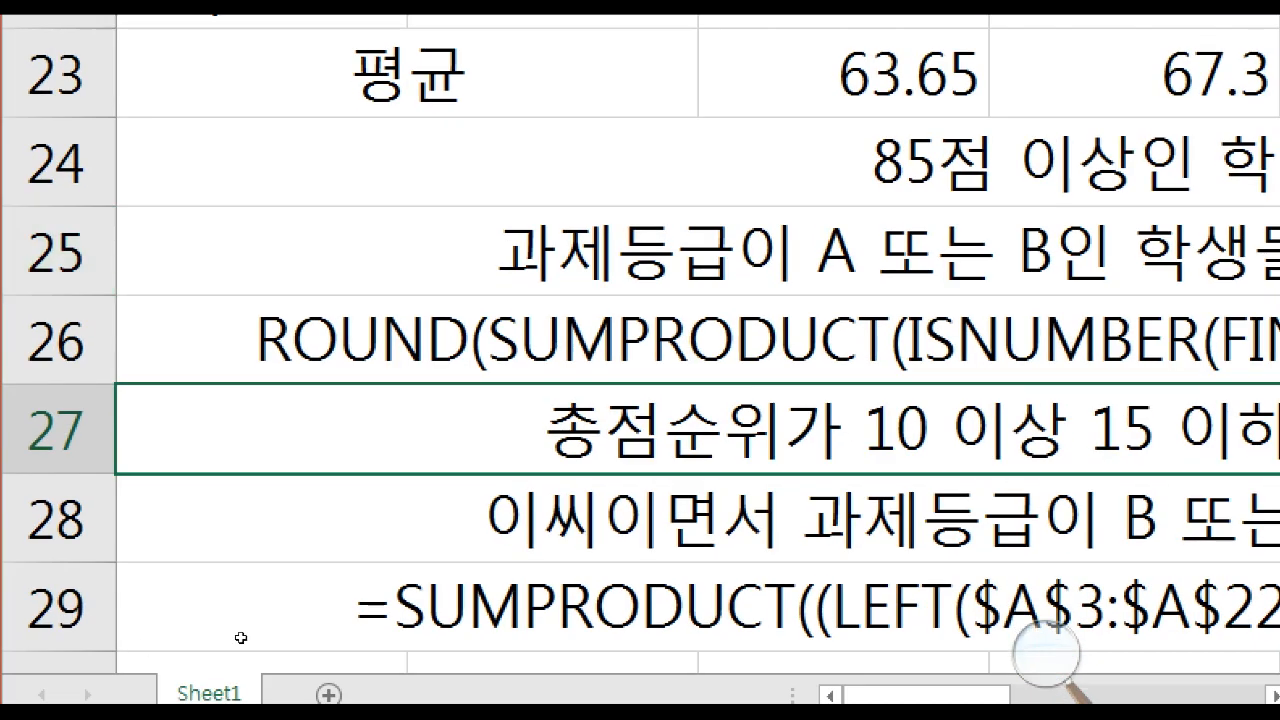
pyautogui.press('Down')
pyautogui.press('Down')
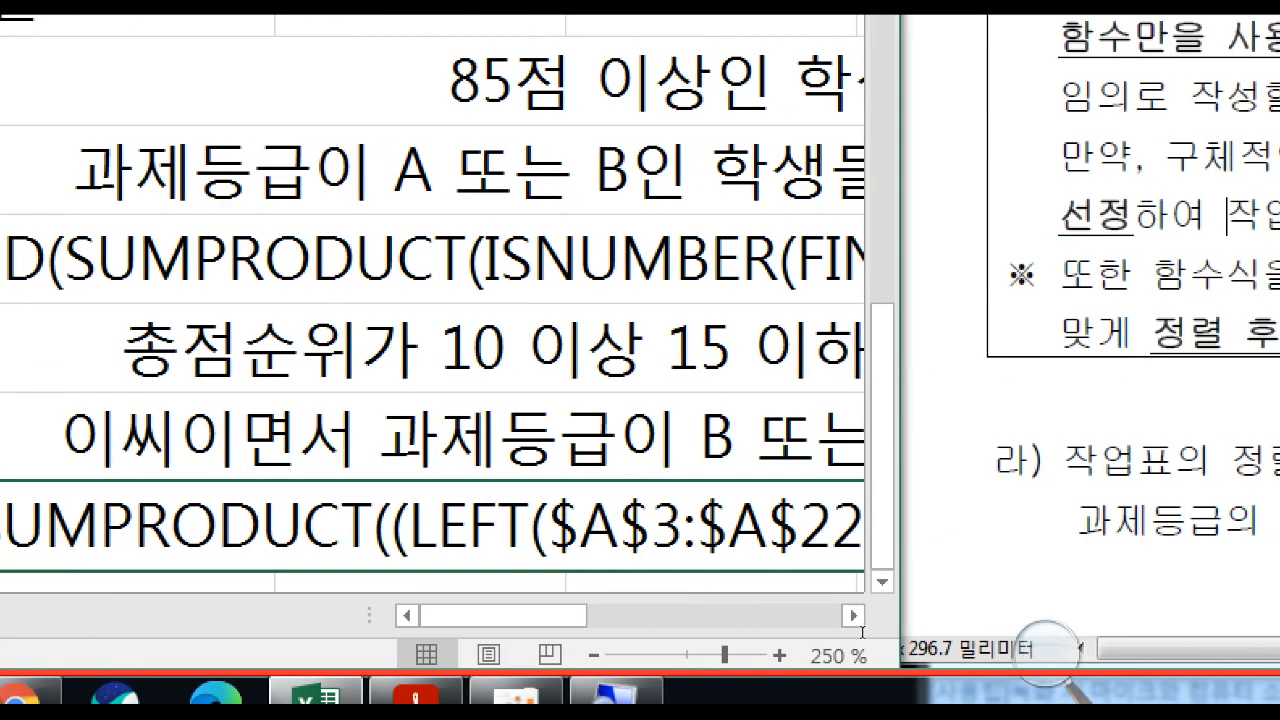
# Copy the SUMPRODUCT formula from cell G28 and enter it in row 29 as text with a leading apostrophe, replacing the old content
pyautogui.press('Up')
pyautogui.press('Right')
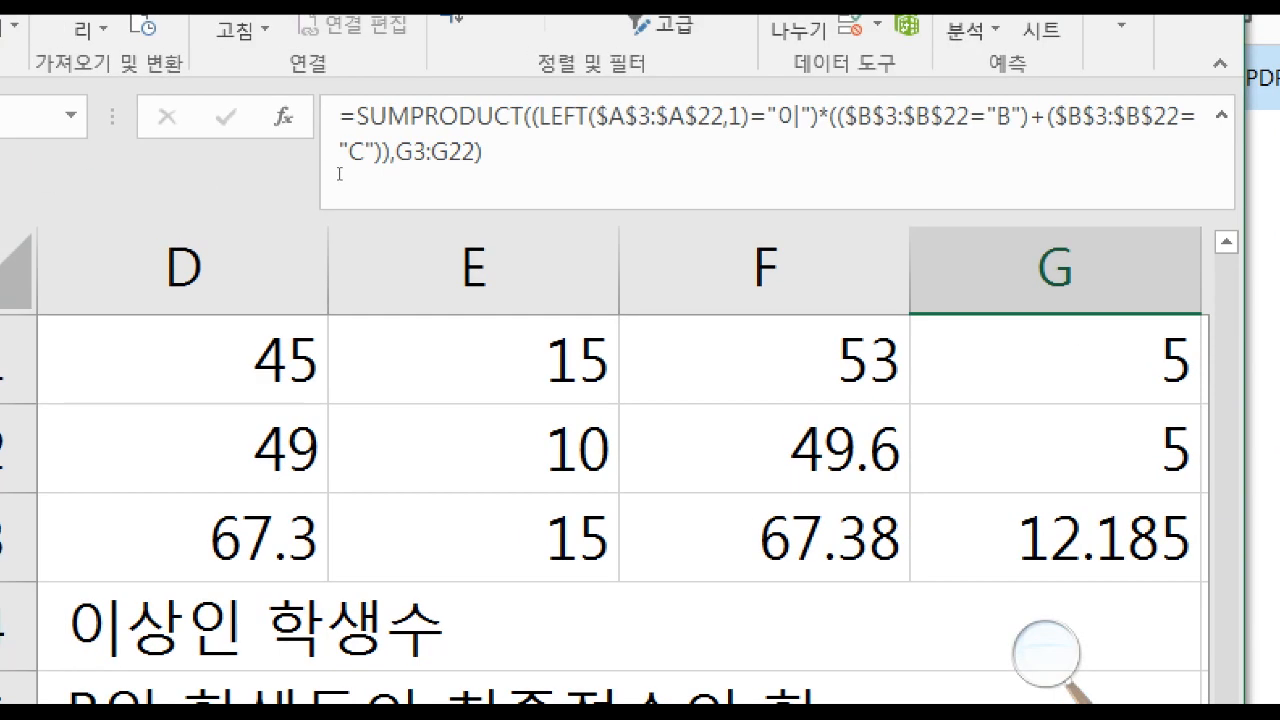
pyautogui.moveTo(339, 174); pyautogui.dragTo(216, 129)
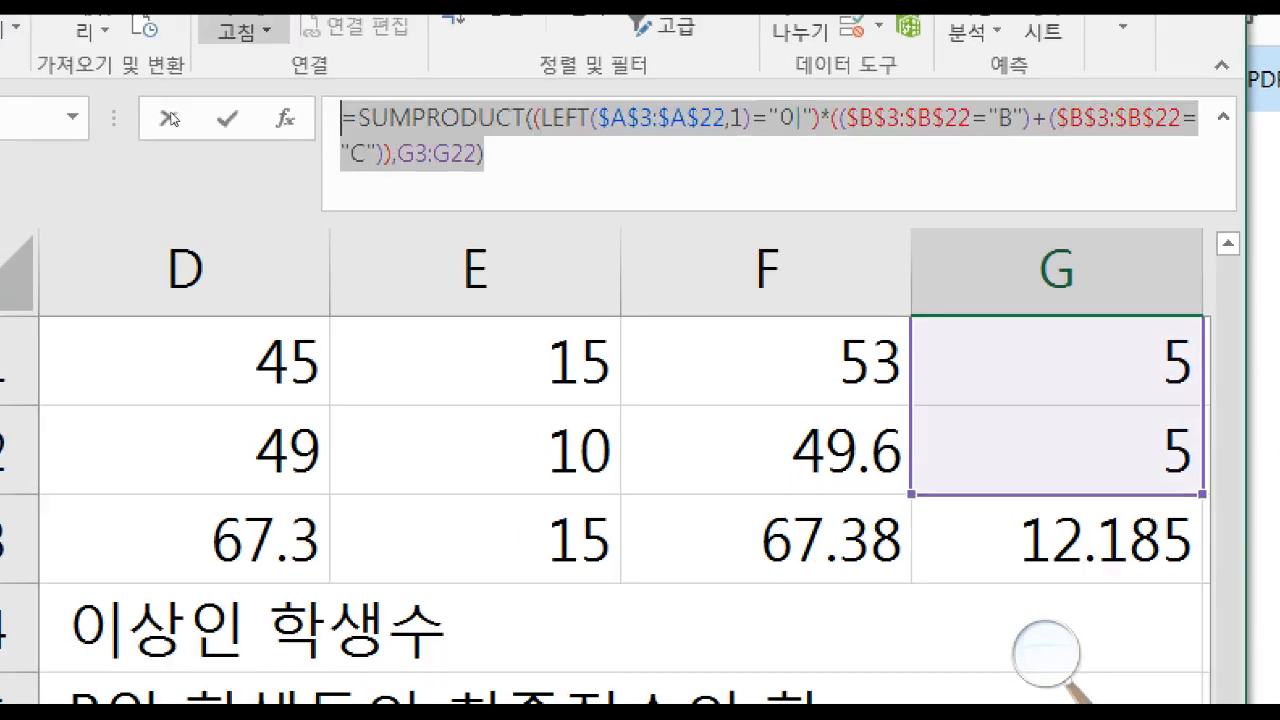
pyautogui.press('Escape')
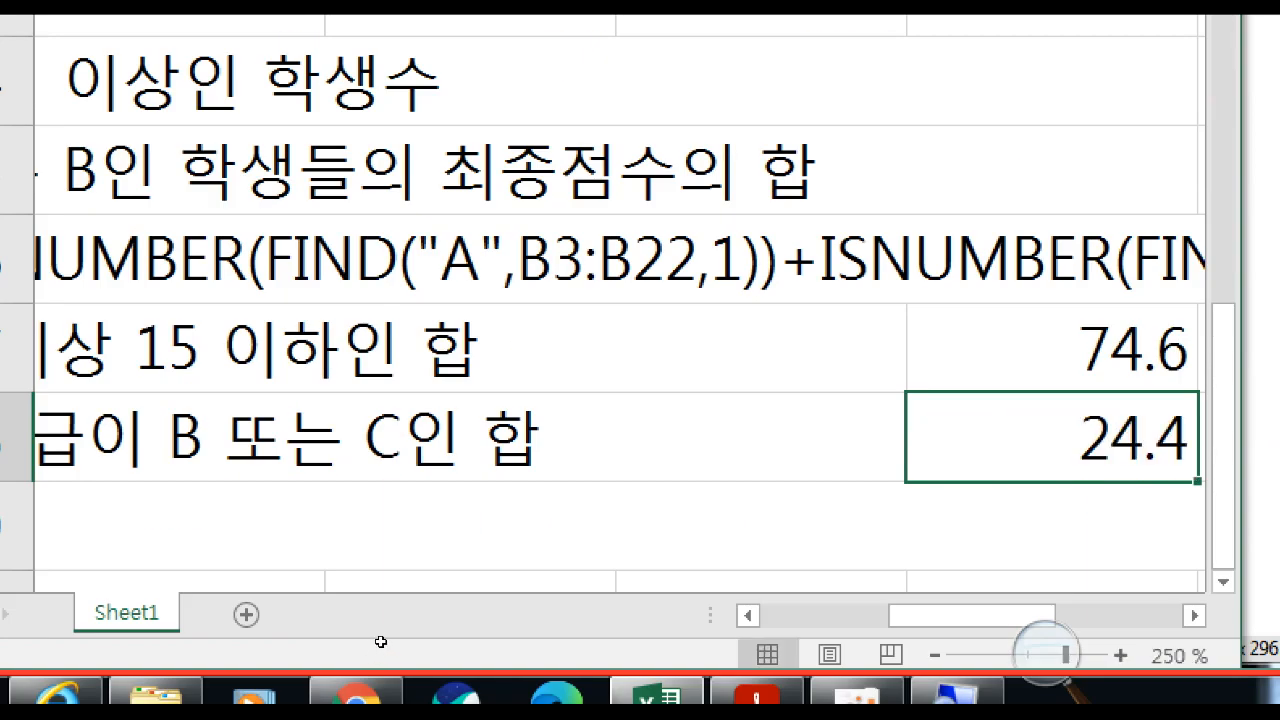
pyautogui.doubleClick(372, 637)
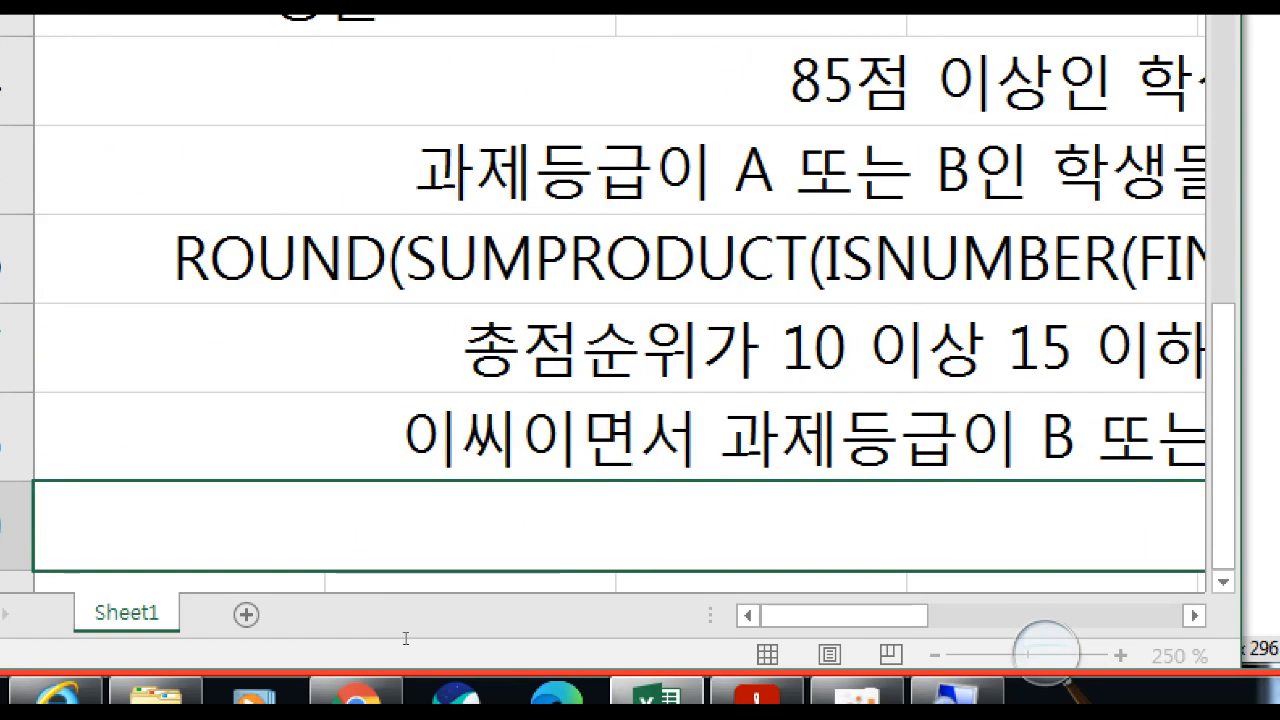
pyautogui.write("'")
pyautogui.hotkey('ctrl', 'v')
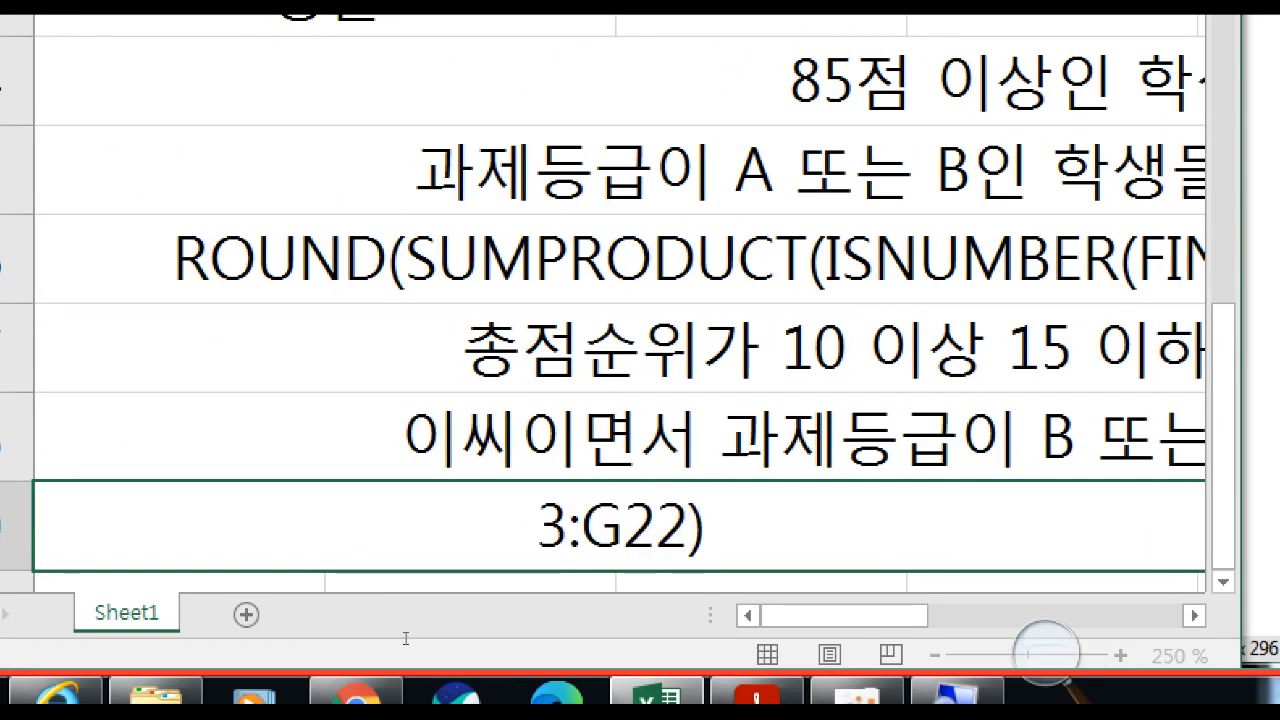
pyautogui.press('Return')
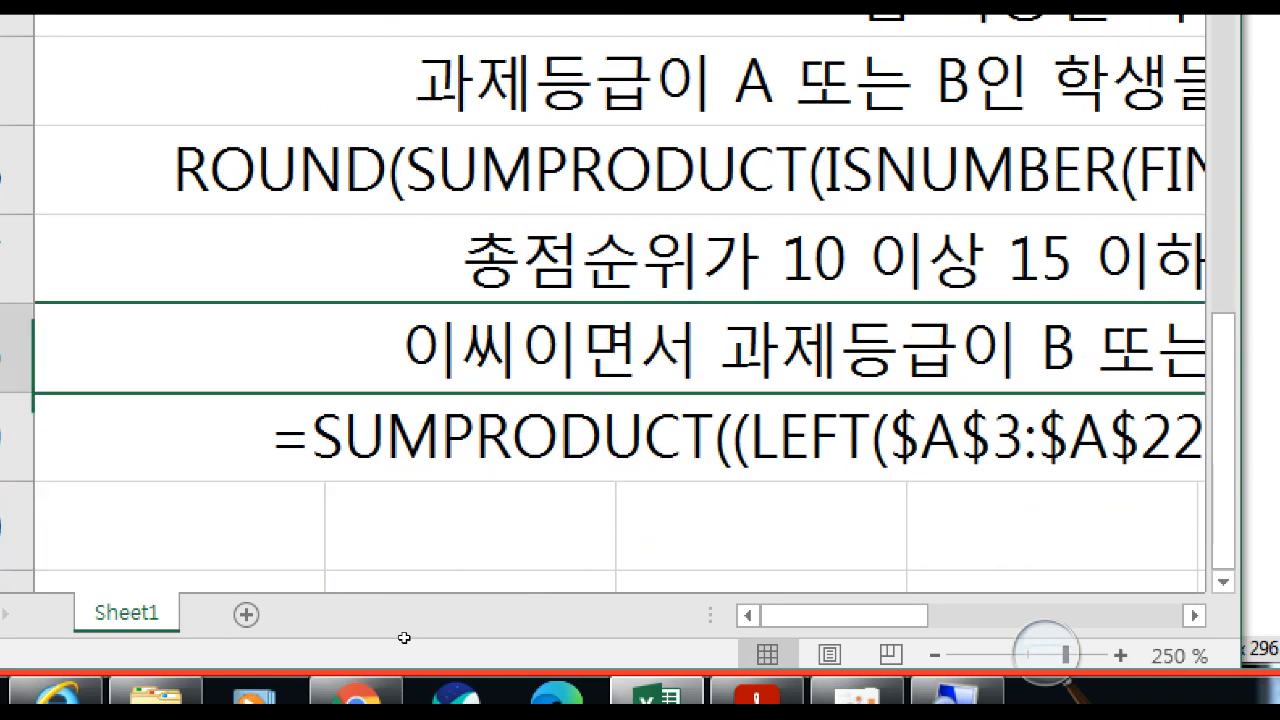
pyautogui.press('Right')
pyautogui.press('Left')
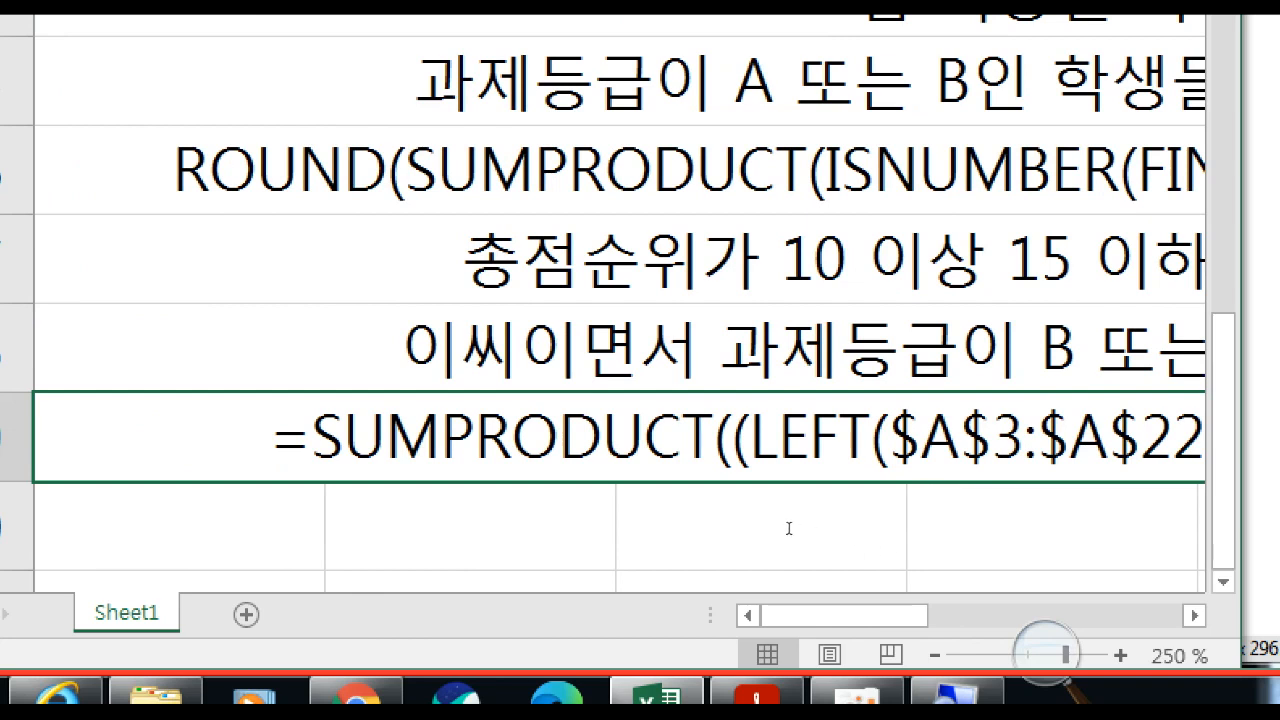
# Check the formula text and labels in rows 26 to 29 of the worksheet against the exam PDF
pyautogui.hotkey('alt', 'Tab')
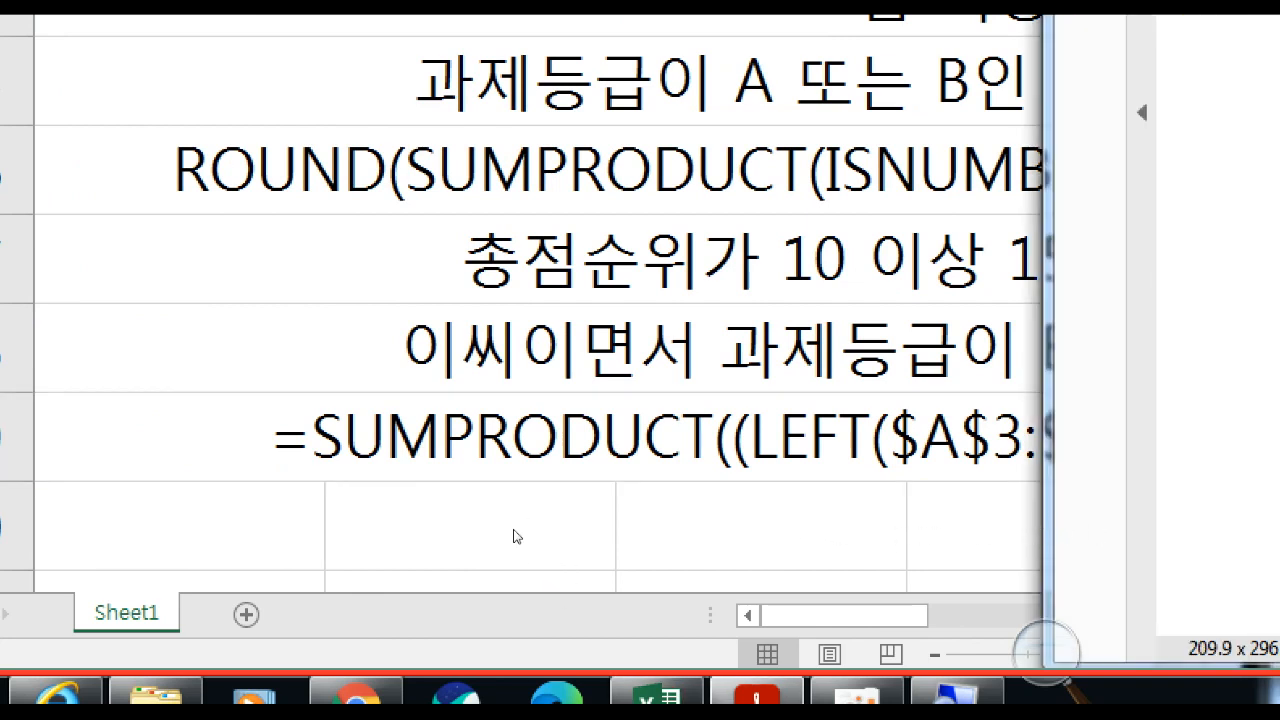
pyautogui.click(452, 457)
pyautogui.press('Up')
pyautogui.press('Up')
pyautogui.press('Up')
pyautogui.press('Down')
pyautogui.press('Down')
pyautogui.press('Down')
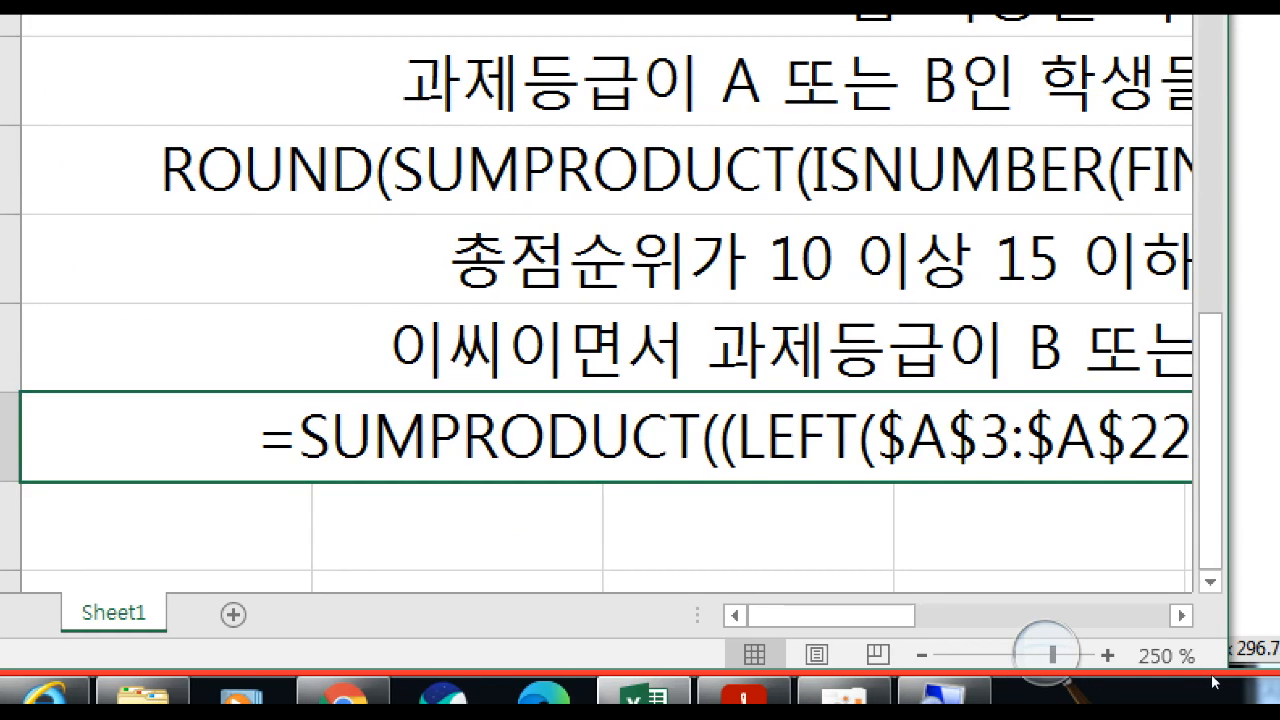
pyautogui.hotkey('alt', 'Tab')
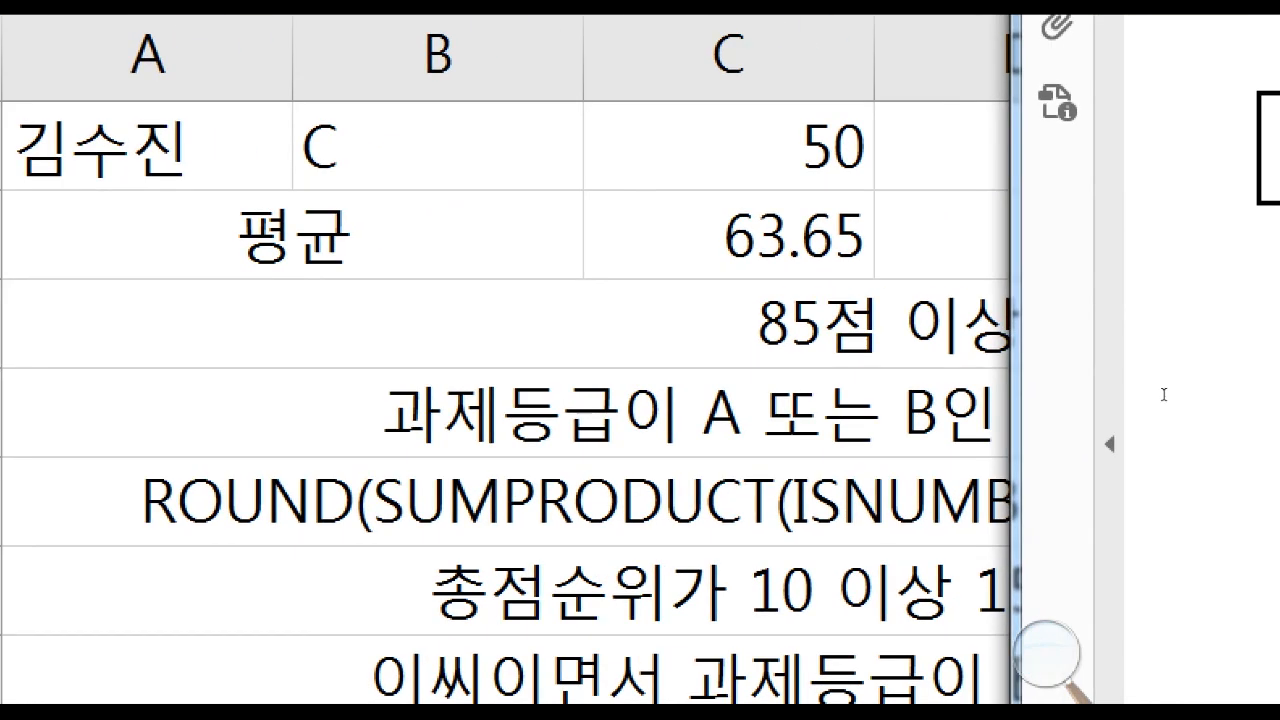
# Switch back to the Excel worksheet and check the header row 2 across to the 평가 column
pyautogui.click(450, 405)
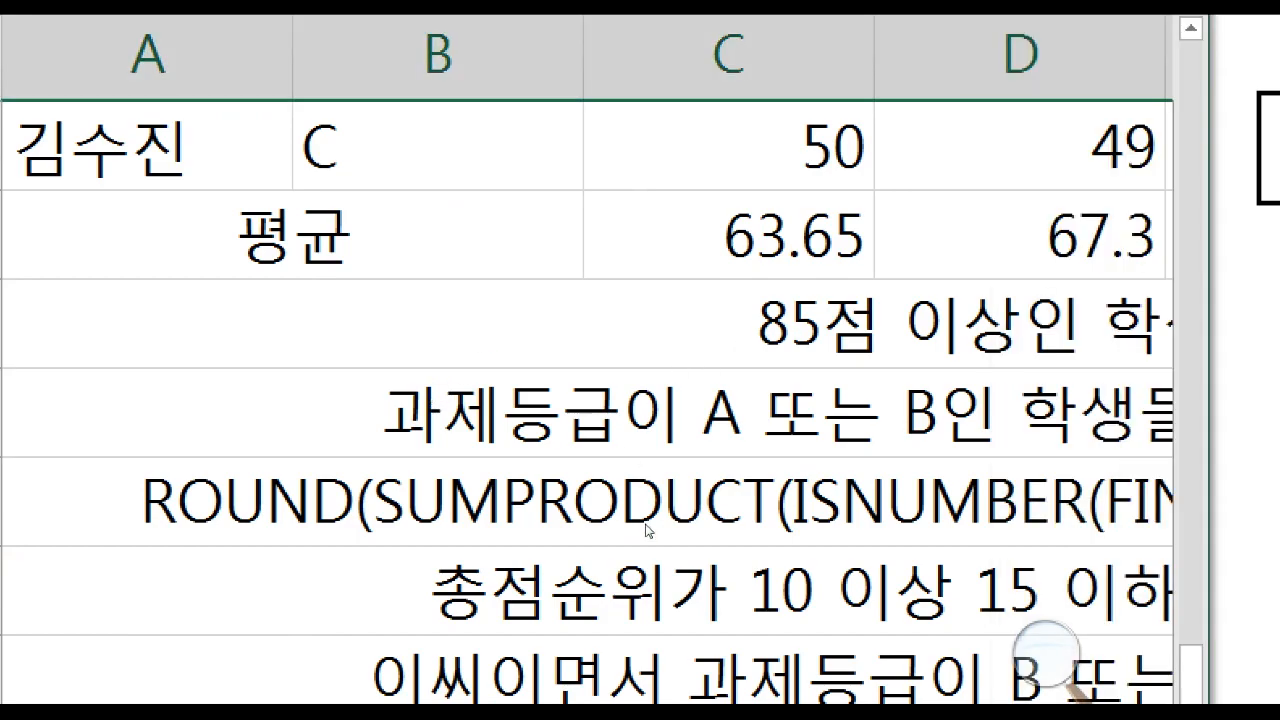
pyautogui.scroll(3, 654, 549)
pyautogui.moveTo(649, 389); pyautogui.dragTo(649, 232)
pyautogui.click(454, 348)
pyautogui.press('Up')
pyautogui.press('Right')
pyautogui.press('Right')
pyautogui.press('Right')
pyautogui.press('Right')
pyautogui.press('Right')
pyautogui.press('Right')
pyautogui.press('Right')
pyautogui.press('Right')
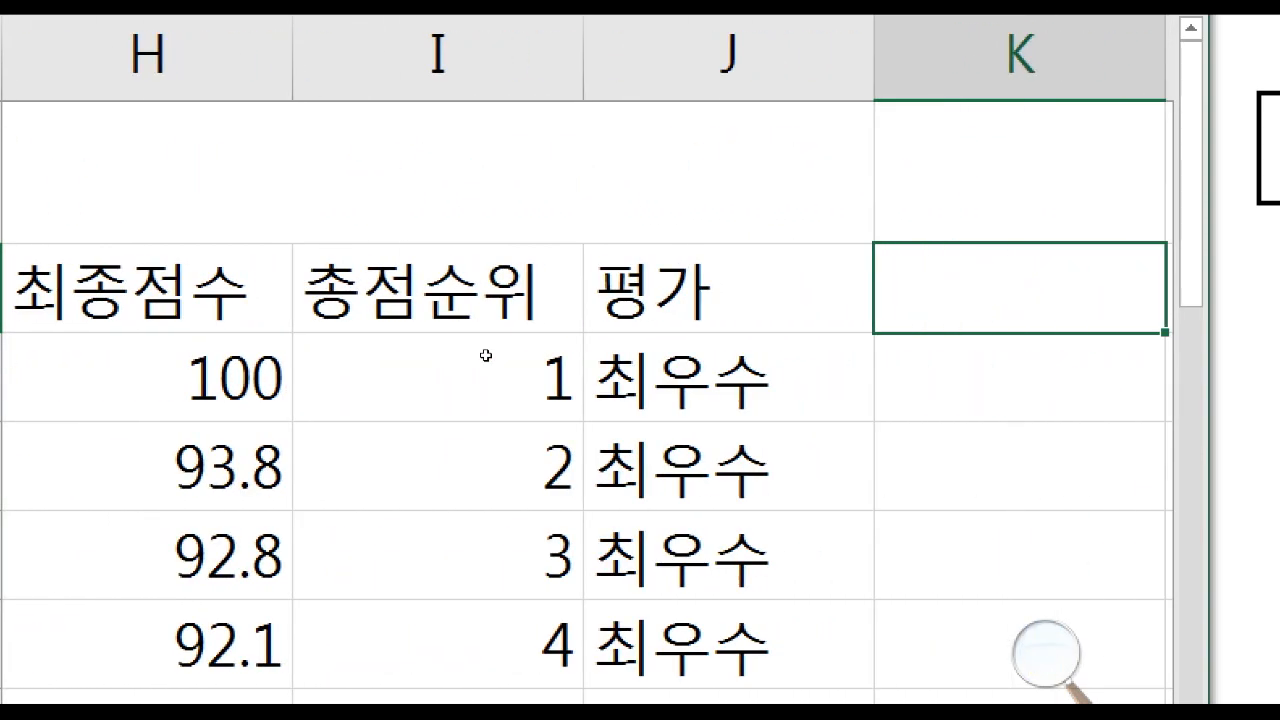
pyautogui.press('Left')
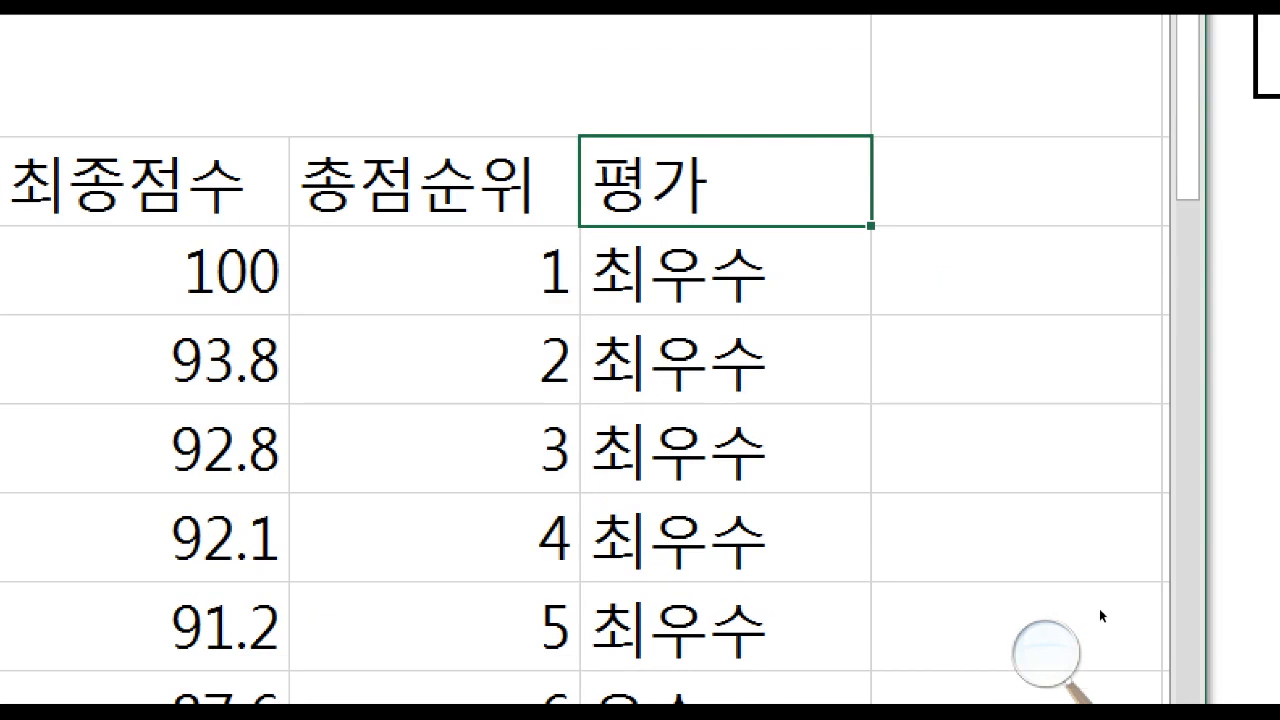
# Switch to the exam PDF and read the worksheet formatting rules placed before the graph section
pyautogui.click(1034, 698)
pyautogui.moveTo(1036, 700); pyautogui.dragTo(1056, 700)
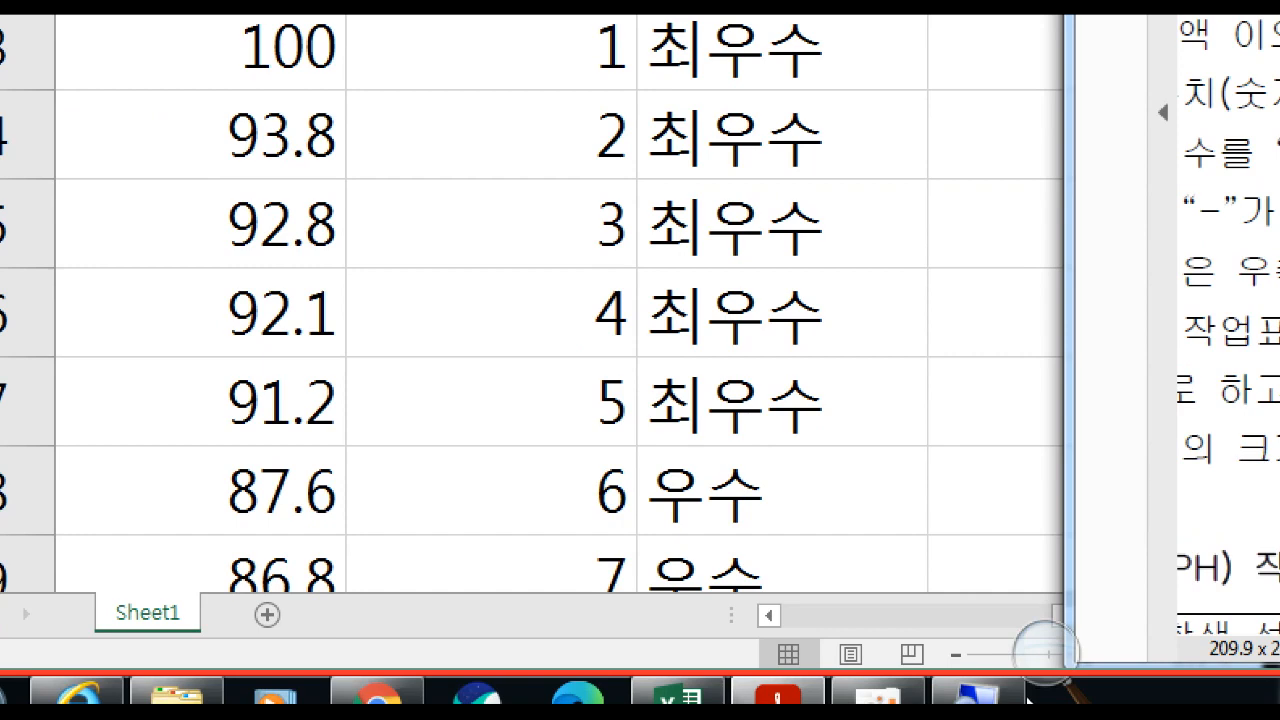
pyautogui.moveTo(1030, 700); pyautogui.dragTo(945, 702)
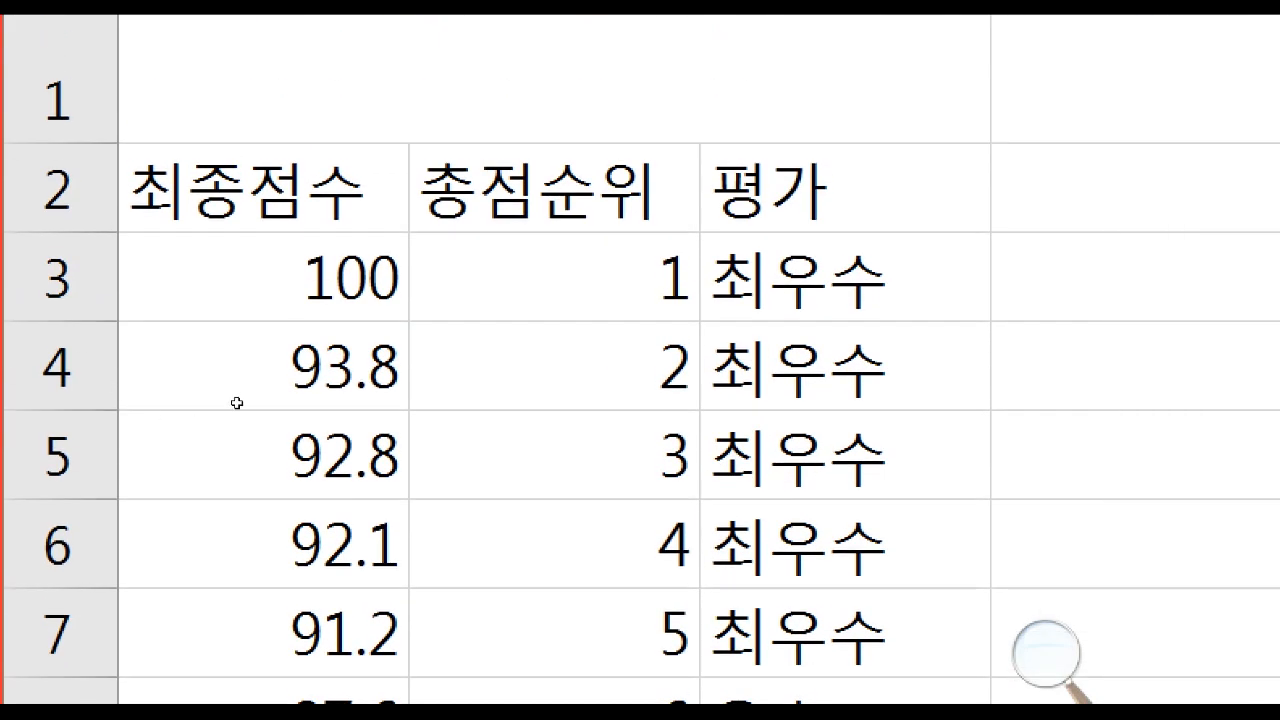
# Check the 총점순위, 최종점수, 조정점수 and 총점 columns of the worksheet for values with decimal places
pyautogui.click(285, 393)
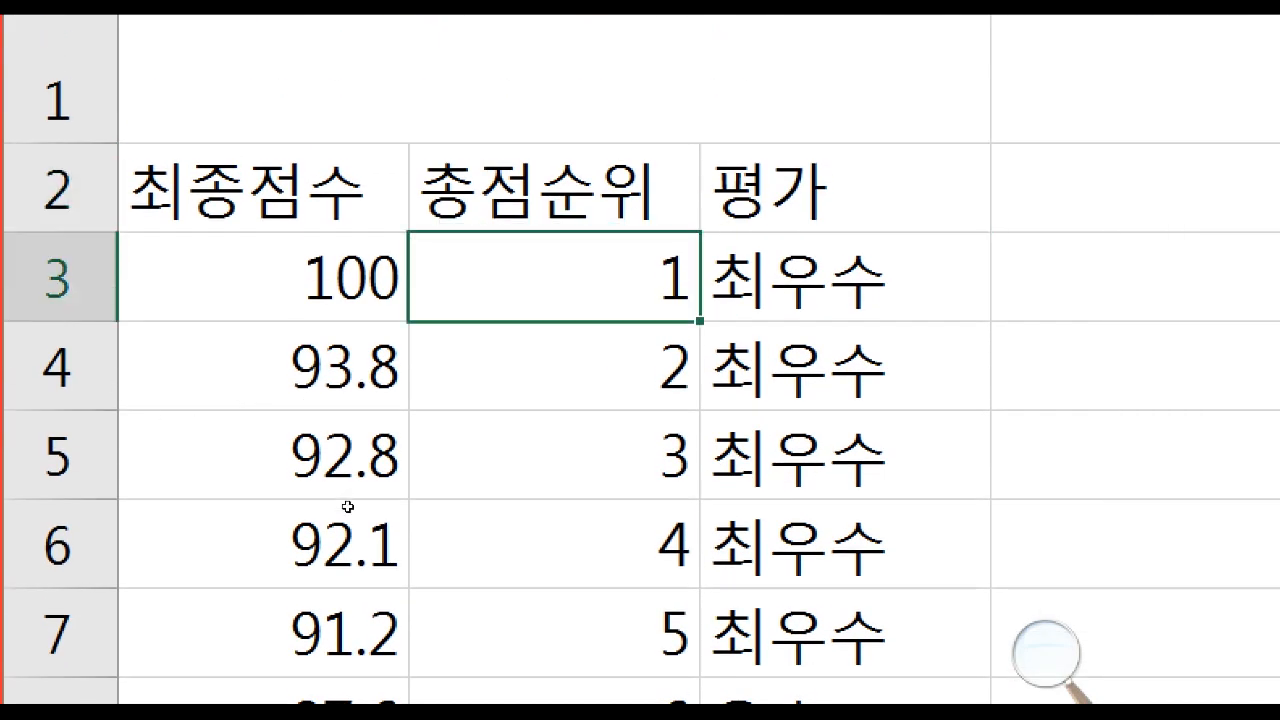
pyautogui.hotkey('shift', 'Down')
pyautogui.hotkey('shift', 'Down')
pyautogui.hotkey('shift', 'Down')
pyautogui.hotkey('shift', 'Down')
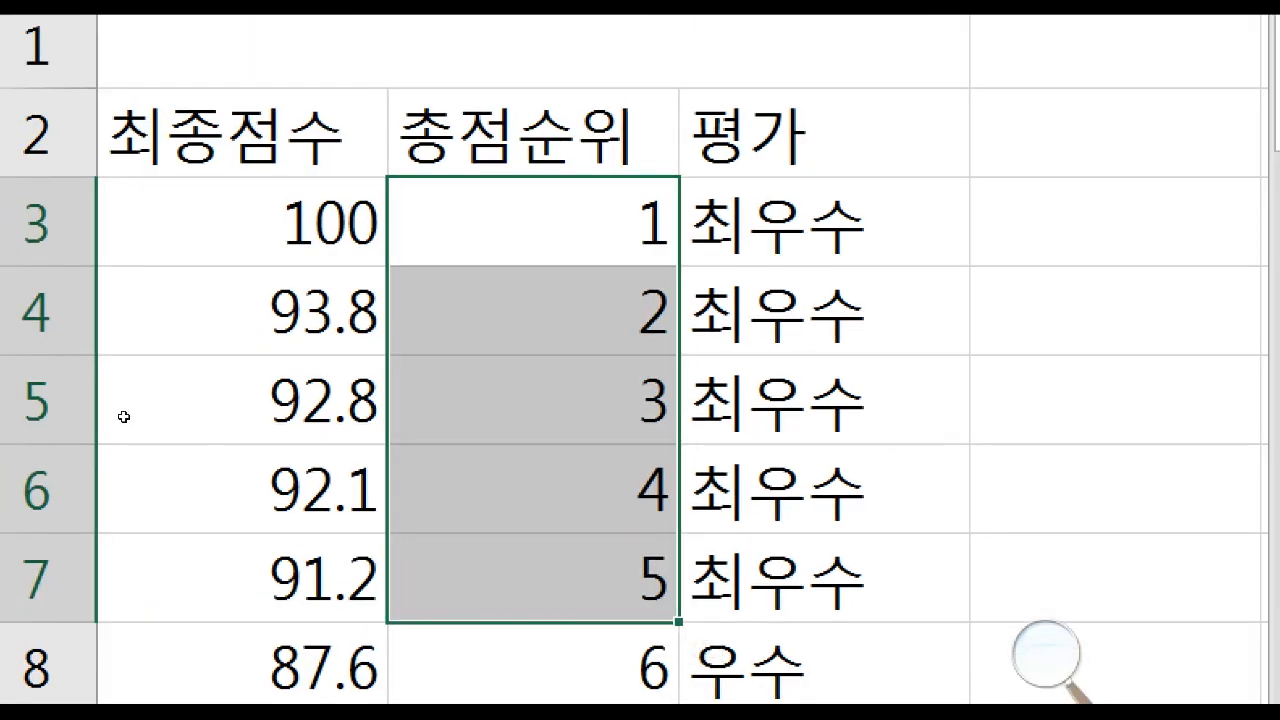
pyautogui.press('Left')
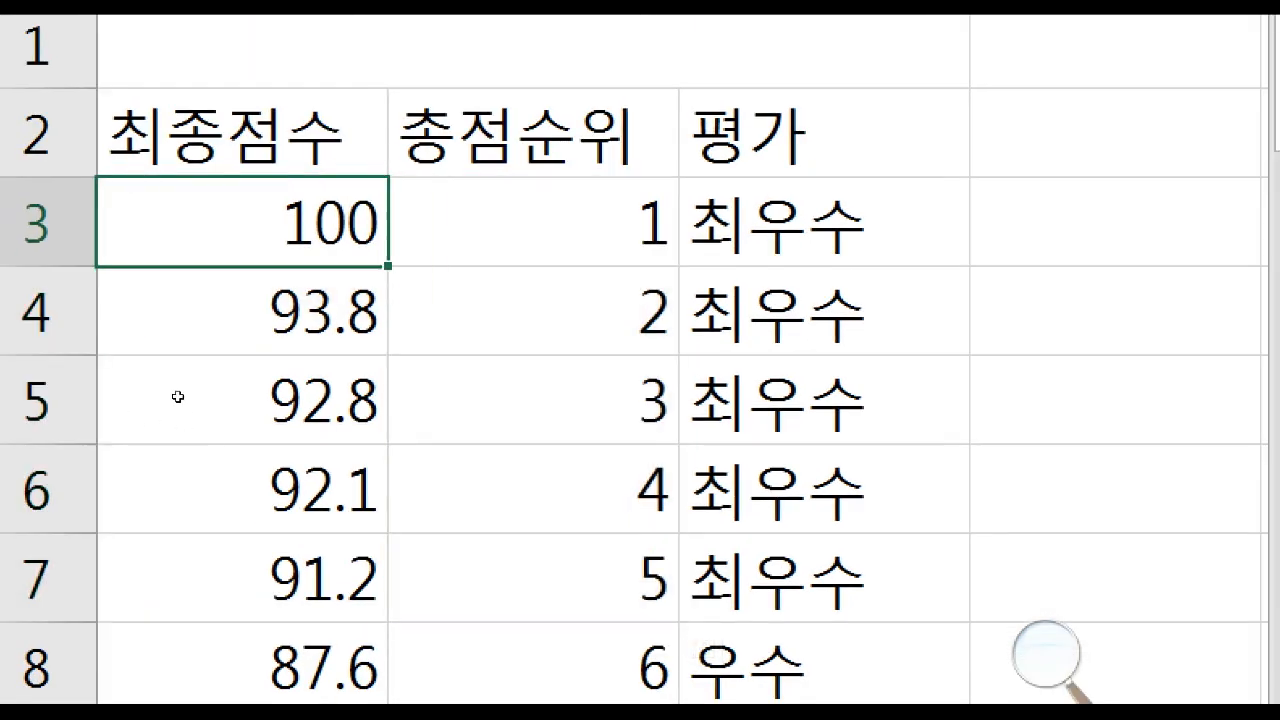
pyautogui.press('Left')
pyautogui.press('Right')
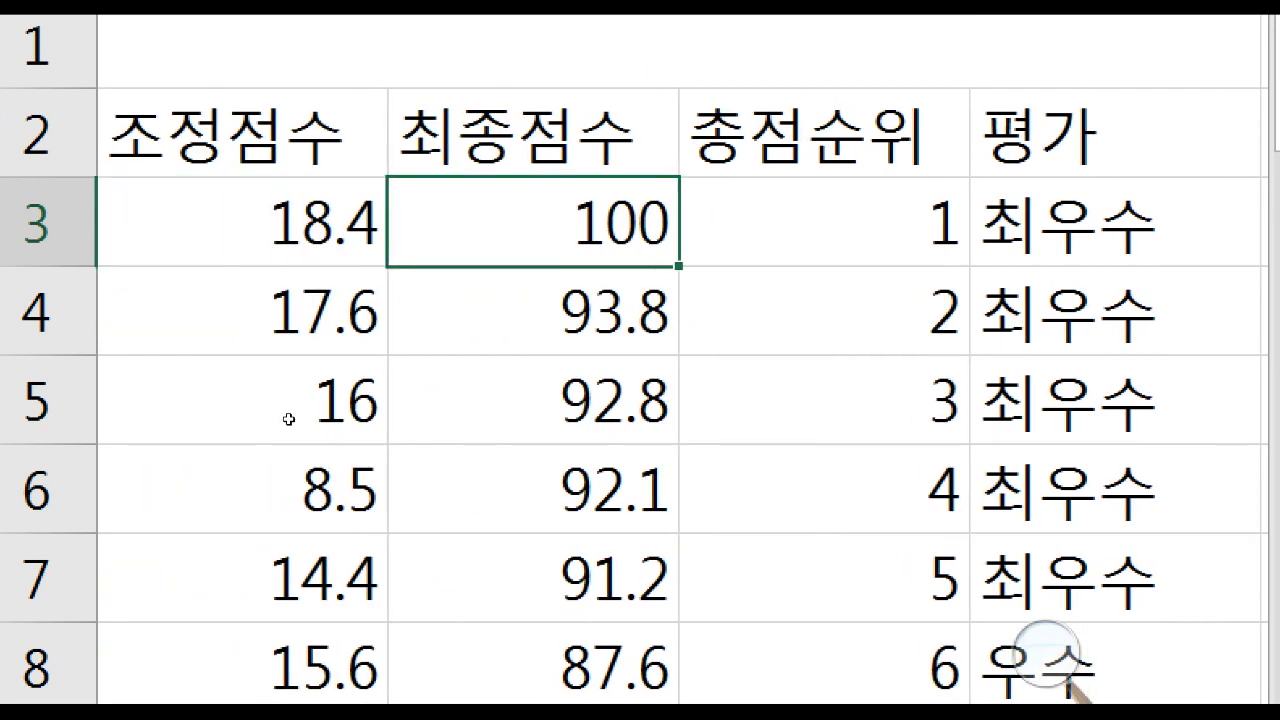
pyautogui.hotkey('shift', 'Down')
pyautogui.hotkey('shift', 'Down')
pyautogui.hotkey('shift', 'Down')
pyautogui.press('Left')
pyautogui.hotkey('shift', 'Down')
pyautogui.hotkey('shift', 'Down')
pyautogui.hotkey('shift', 'Down')
pyautogui.hotkey('shift', 'Up')
pyautogui.hotkey('shift', 'Up')
pyautogui.hotkey('shift', 'Up')
pyautogui.press('Left')
pyautogui.press('Left')
pyautogui.press('Right')
pyautogui.press('Left')
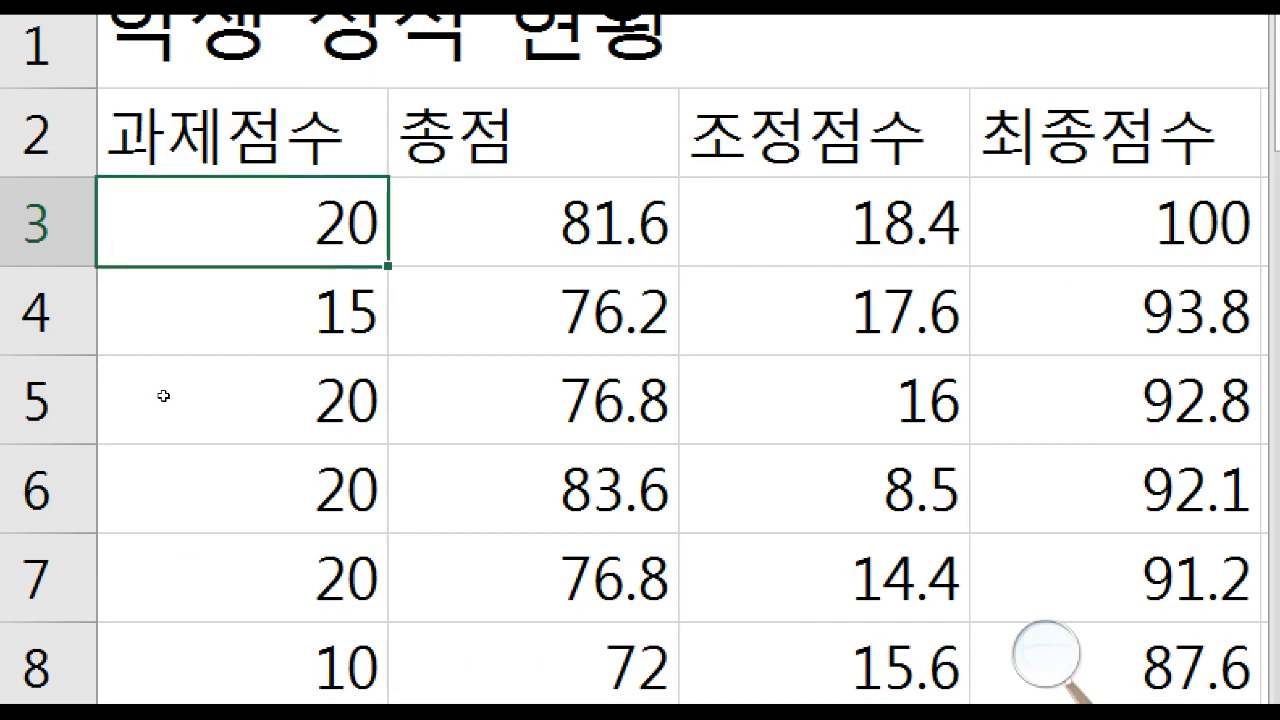
# Check the 과제점수, 기말 and 중간 columns of the student records for values with decimal places
pyautogui.press('Left')
pyautogui.press('Right')
pyautogui.press('Down')
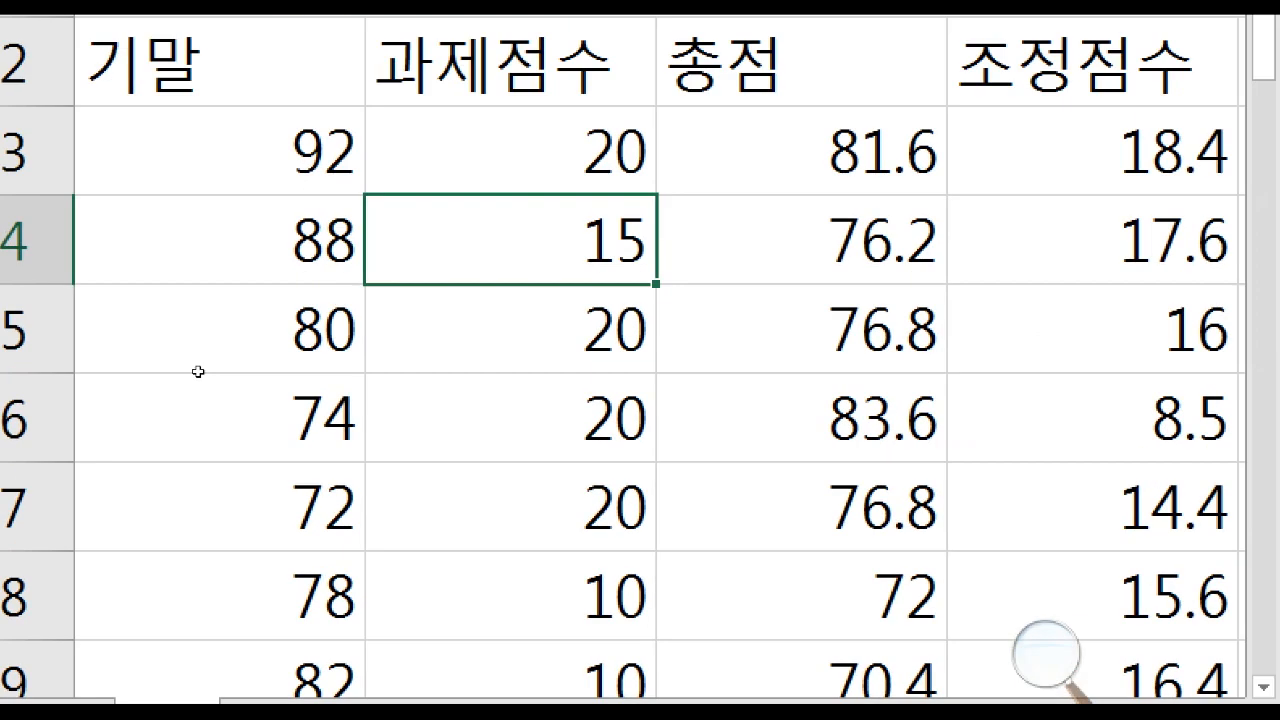
pyautogui.press('Down')
pyautogui.press('Down')
pyautogui.press('Down')
pyautogui.press('Down')
pyautogui.press('Down')
pyautogui.press('Down')
pyautogui.press('Down')
pyautogui.press('Down')
pyautogui.press('Down')
pyautogui.press('Down')
pyautogui.press('Down')
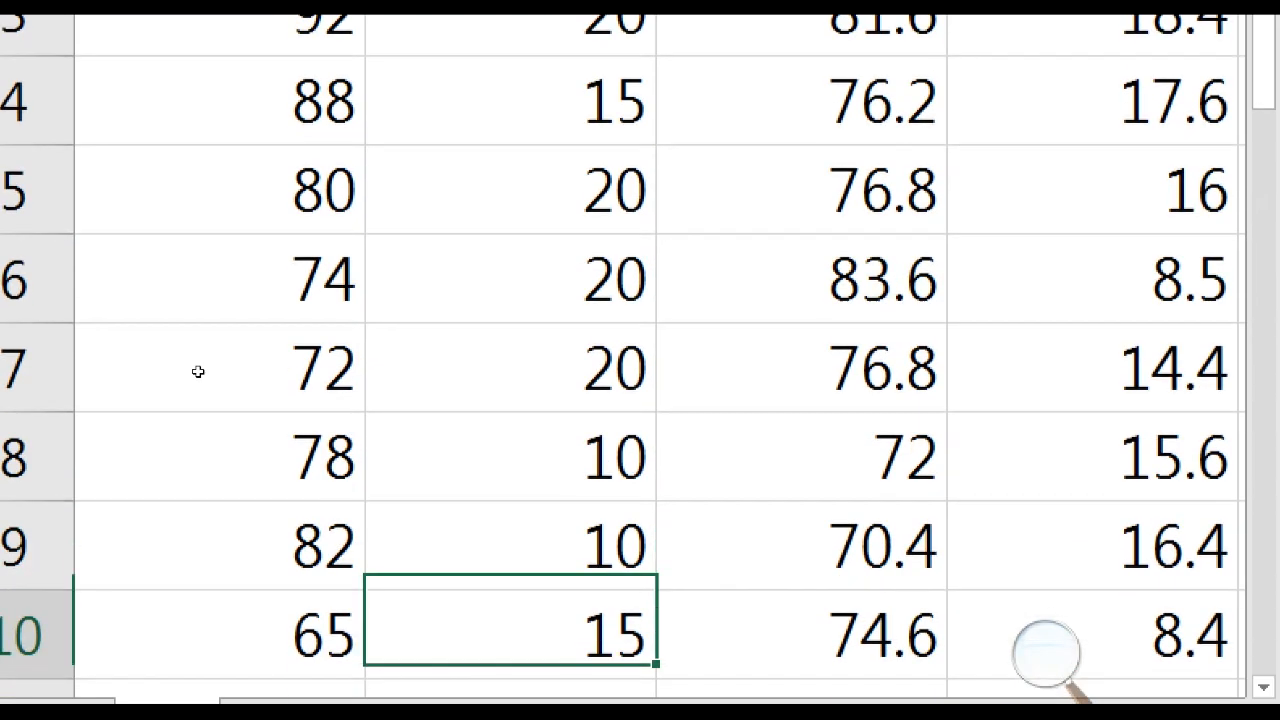
pyautogui.press('Left')
pyautogui.press('Up')
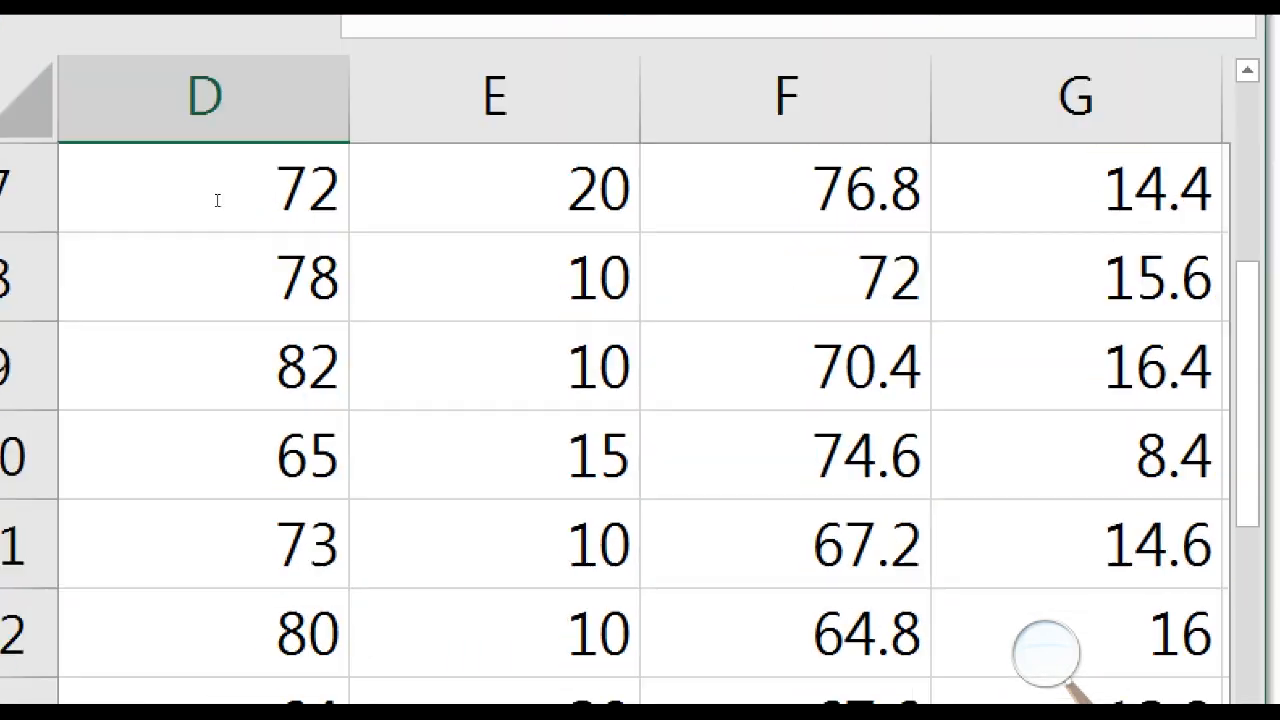
pyautogui.press('Up')
pyautogui.press('Up')
pyautogui.press('Up')
pyautogui.press('Up')
pyautogui.press('Up')
pyautogui.press('Up')
pyautogui.press('Up')
pyautogui.press('Up')
pyautogui.press('Up')
pyautogui.press('Up')
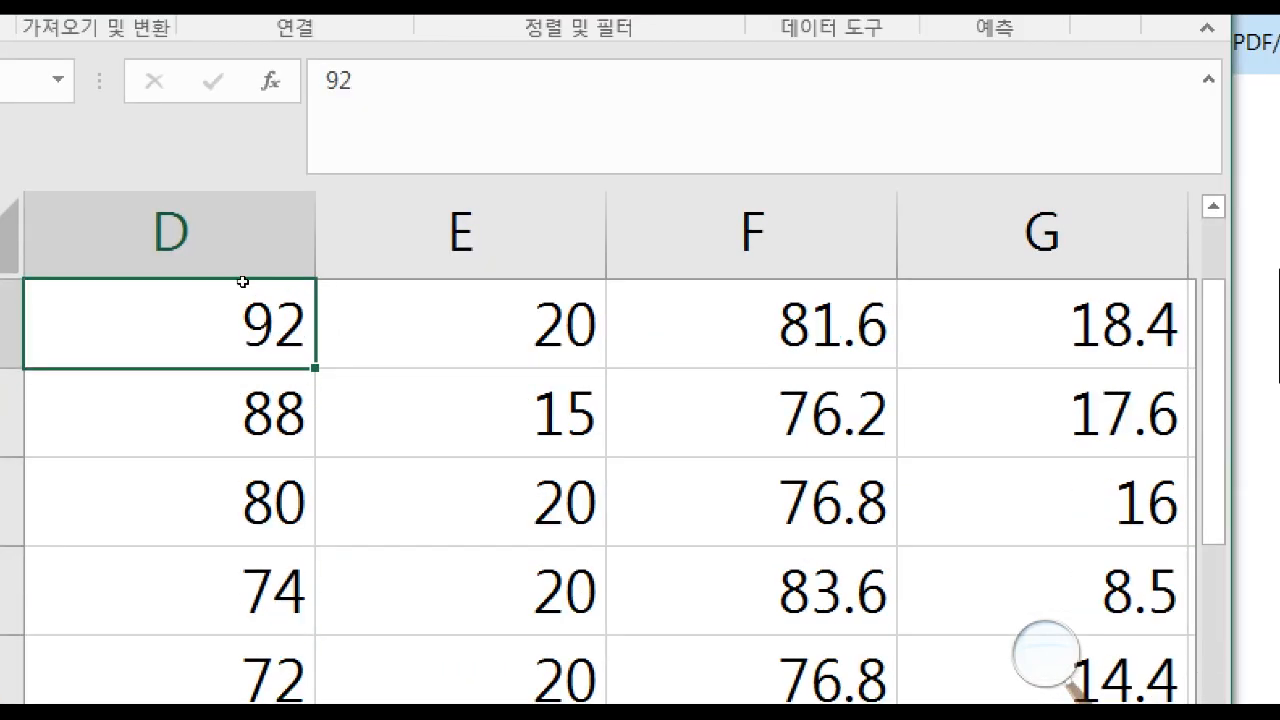
pyautogui.press('Down')
pyautogui.press('Left')
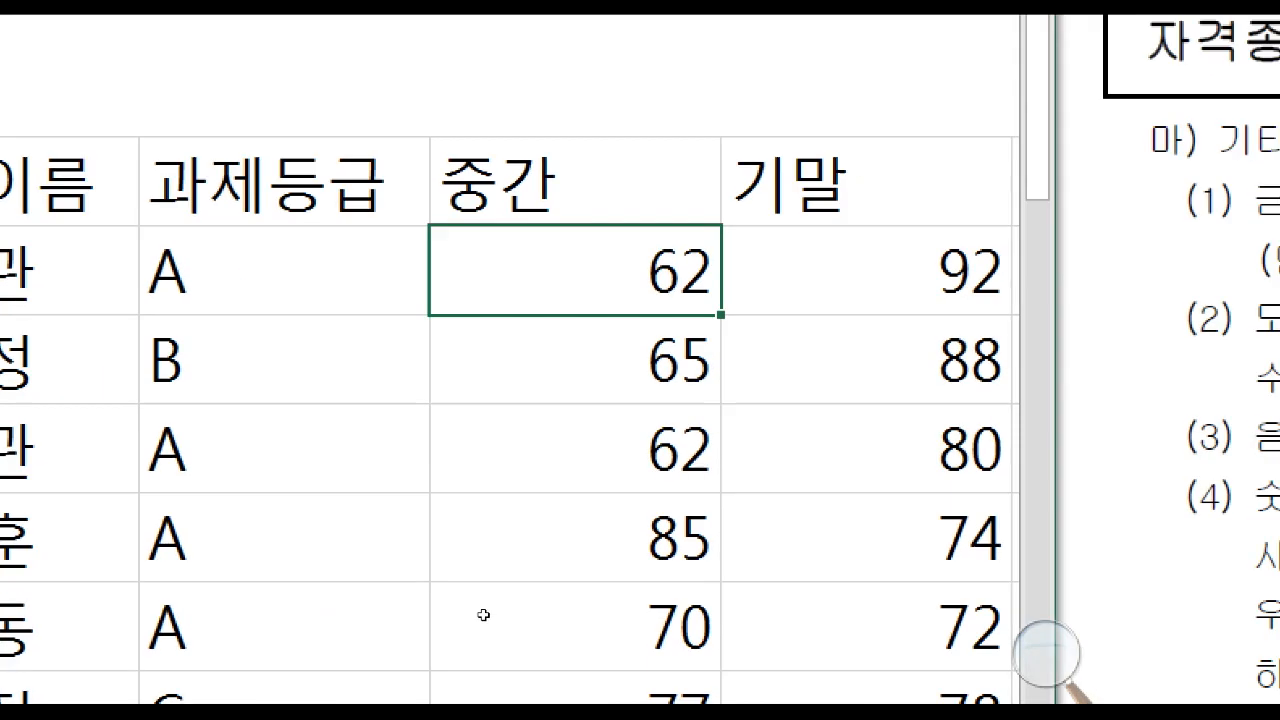
# Select the 총점, 조정점수 and 최종점수 values of all student records, cells F3:H22
pyautogui.moveTo(482, 678); pyautogui.dragTo(566, 679)
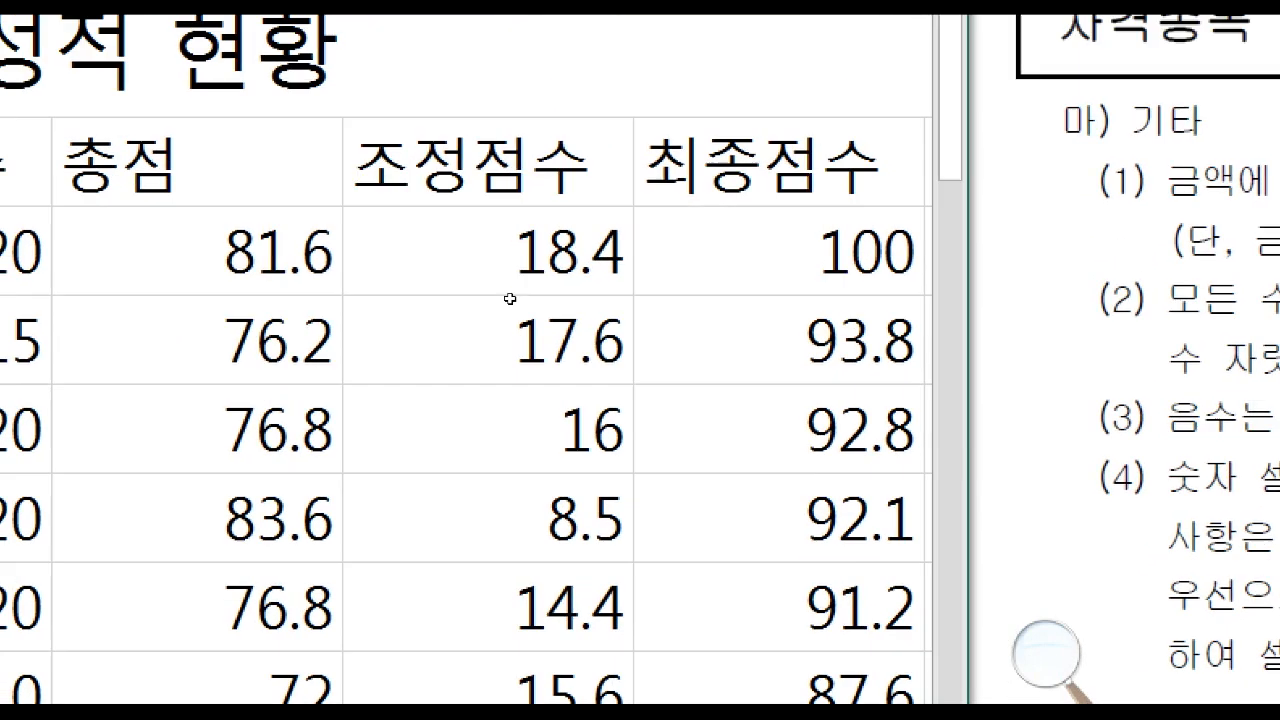
pyautogui.moveTo(280, 150); pyautogui.dragTo(520, 516)
pyautogui.moveTo(557, 628); pyautogui.dragTo(580, 590)
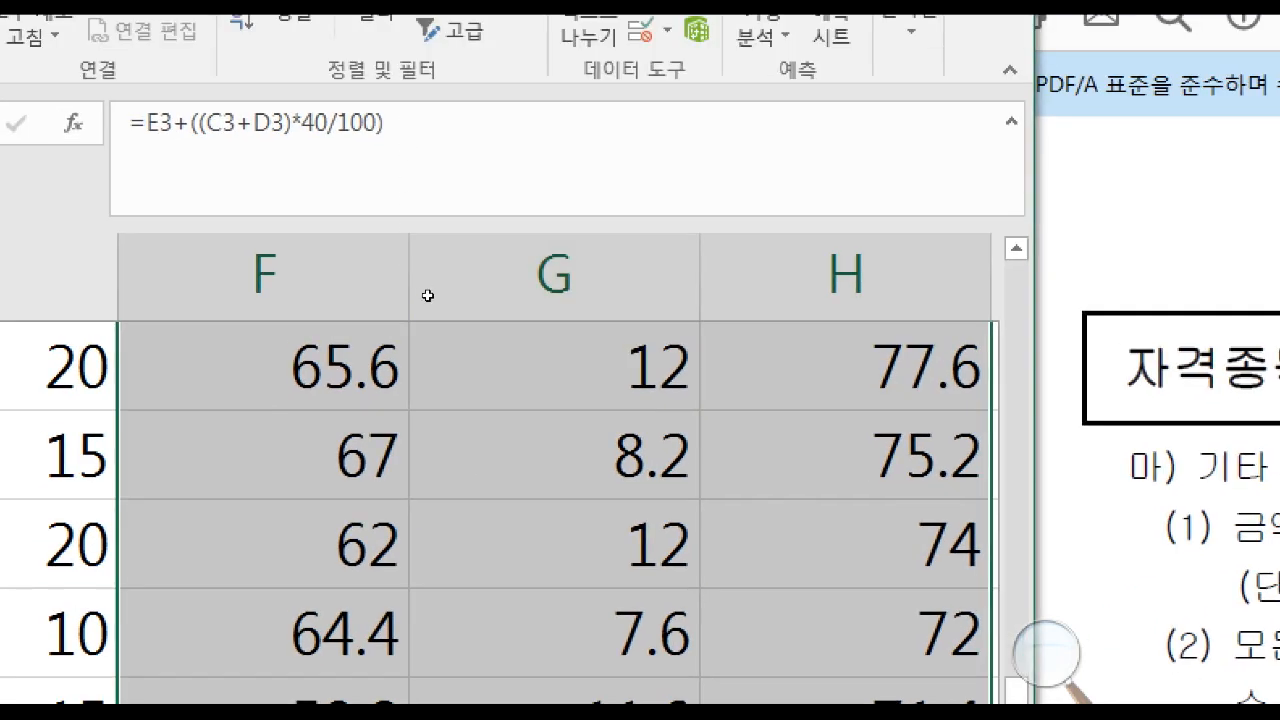
pyautogui.rightClick(426, 303)
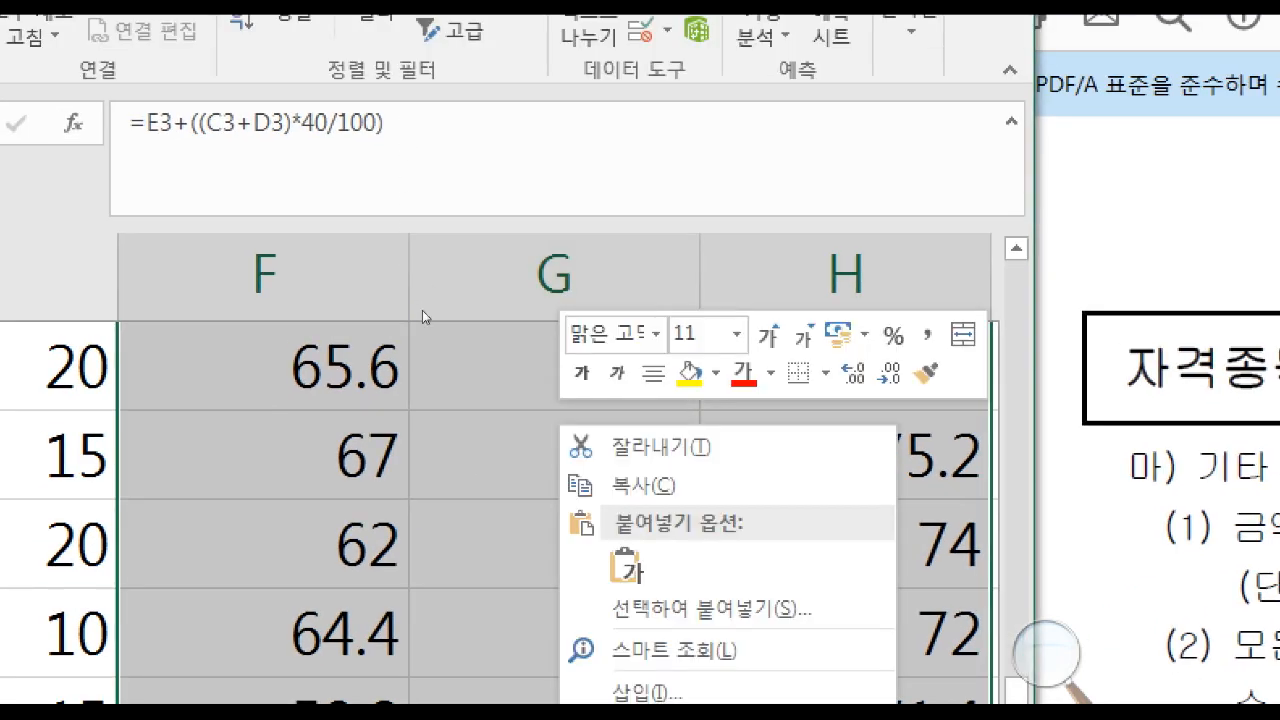
pyautogui.click(628, 699)
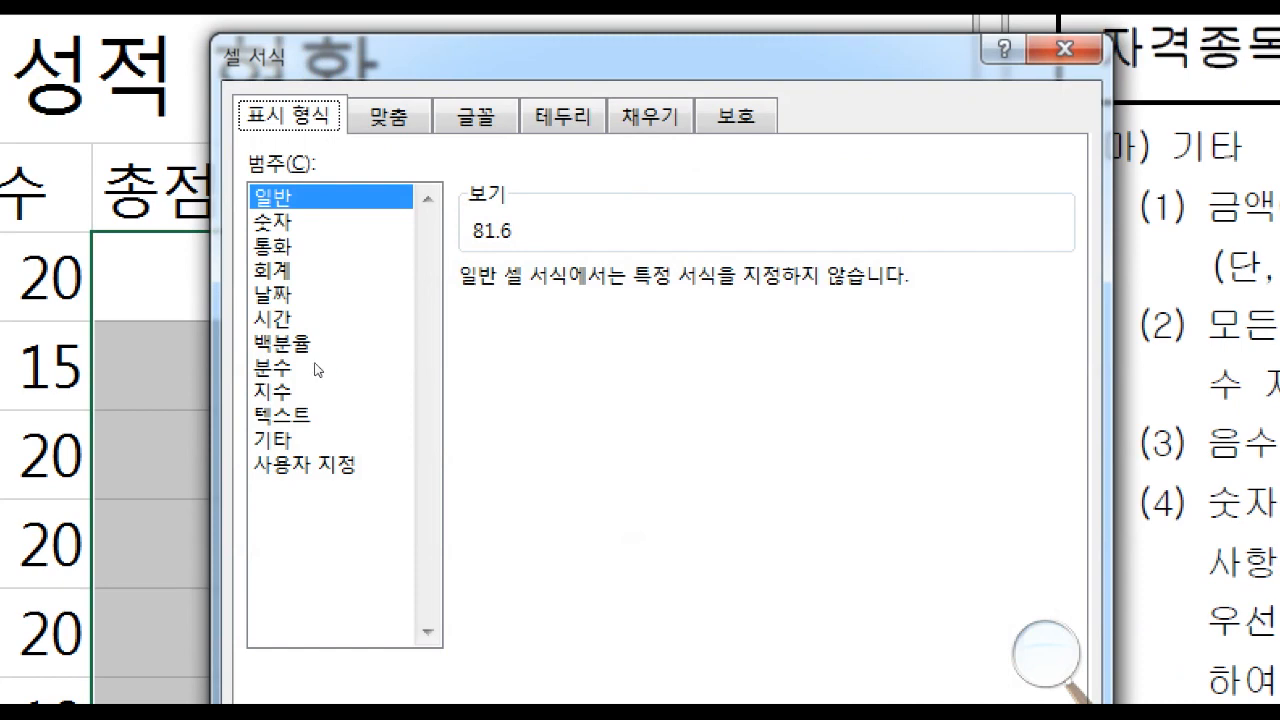
pyautogui.click(273, 222)
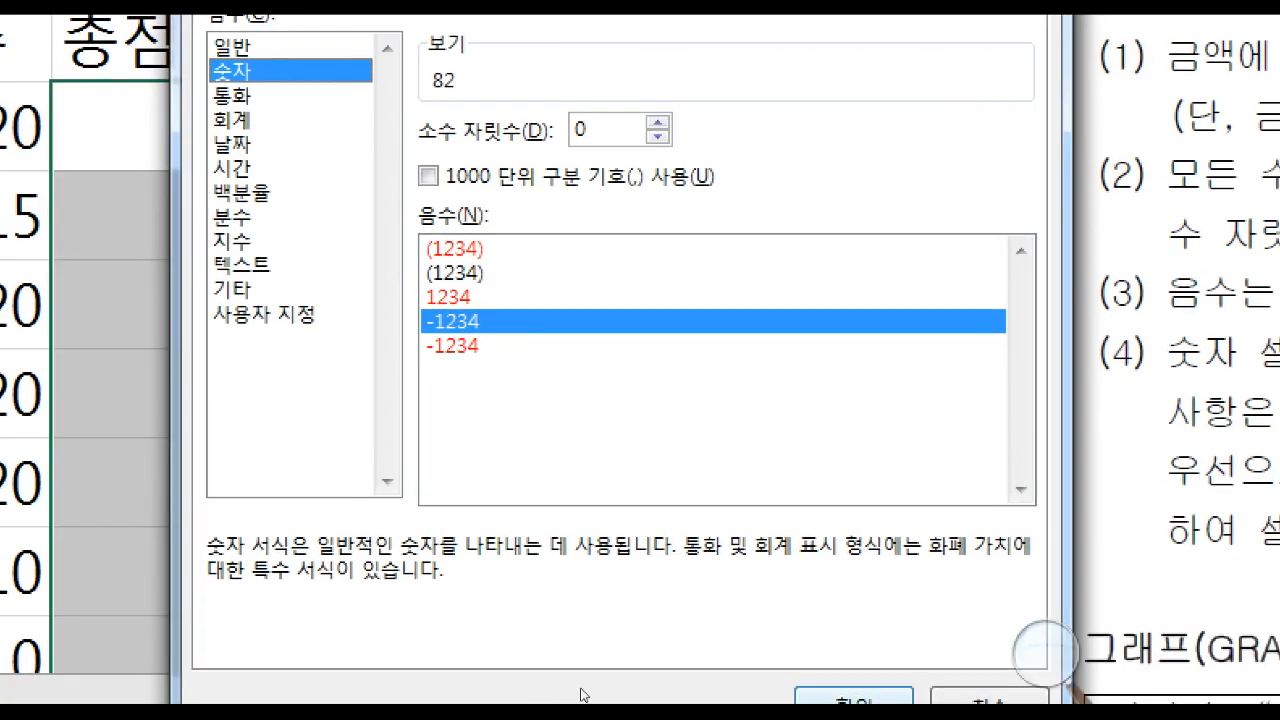
pyautogui.click(989, 698)
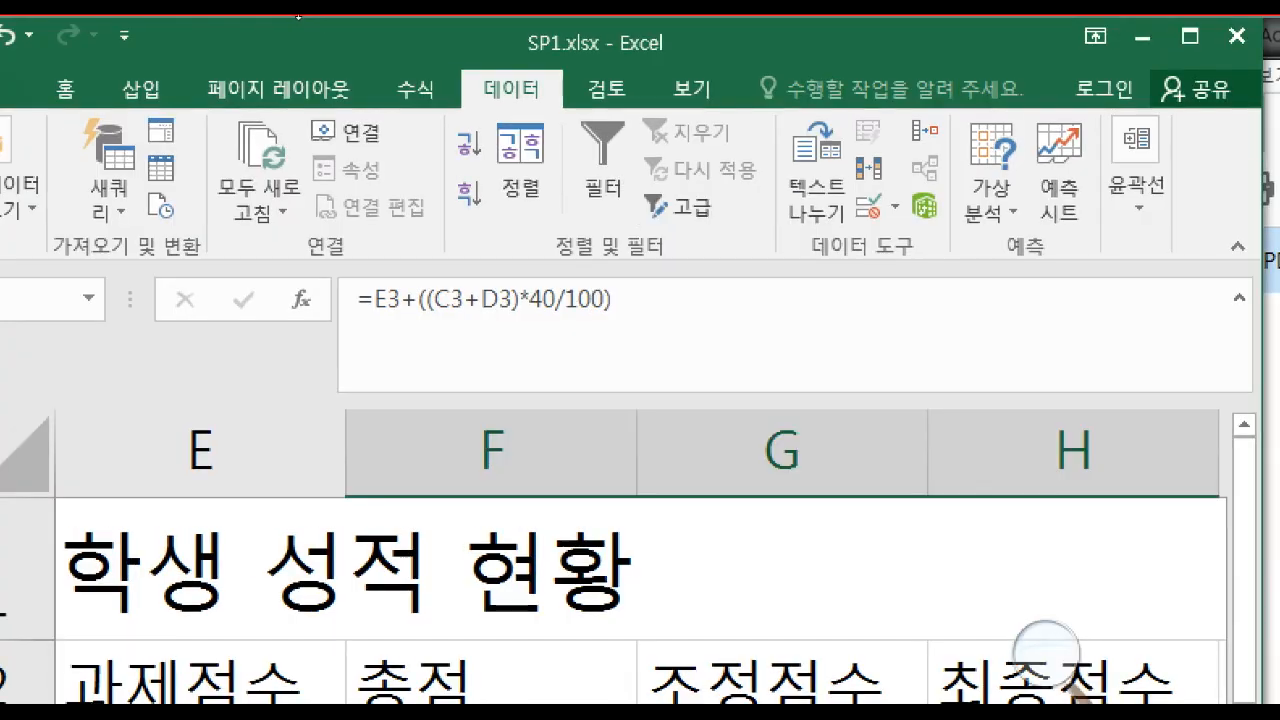
# Decrease the decimals of the selected 총점, 조정점수 and 최종점수 values in F3:H22 so they display as whole numbers
pyautogui.click(128, 89)
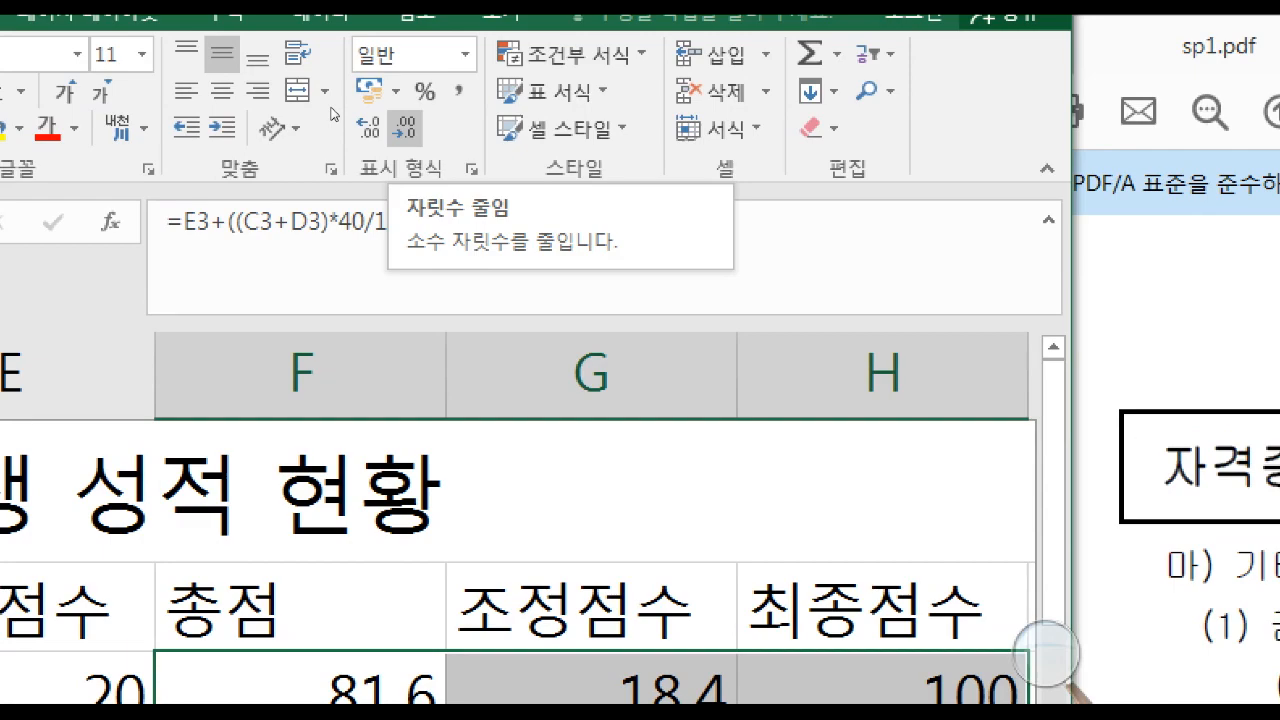
pyautogui.click(404, 127)
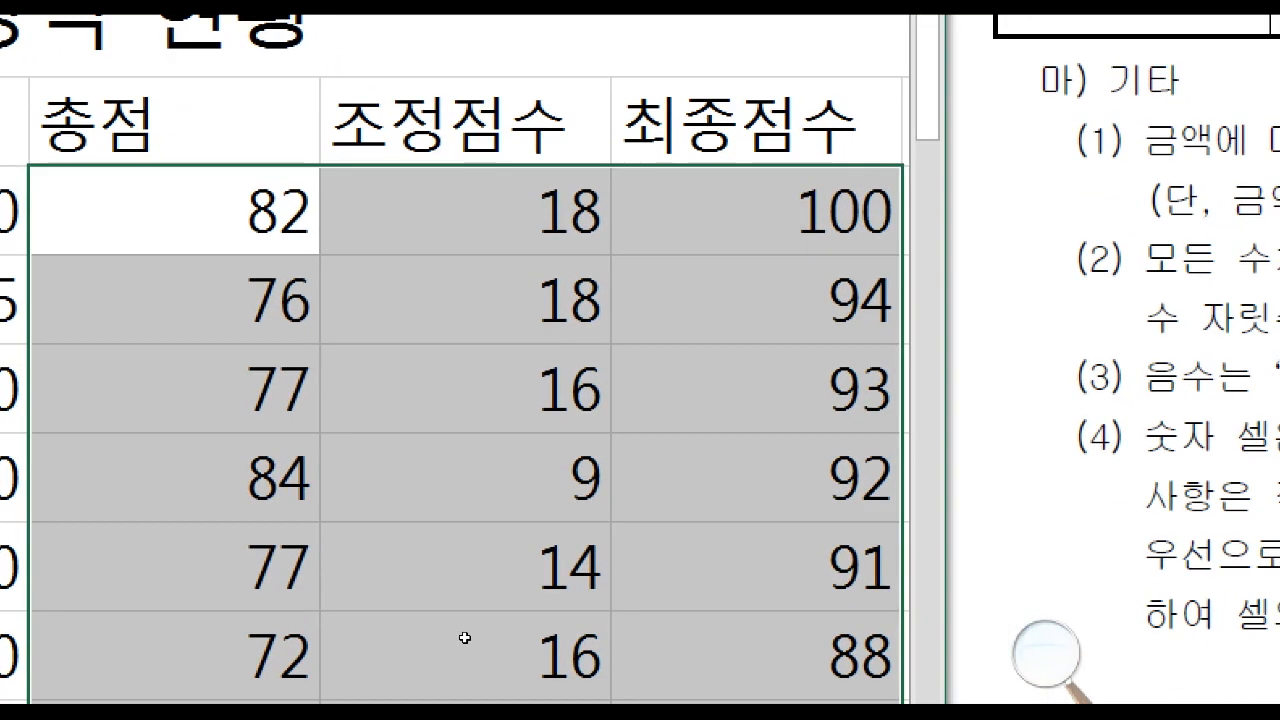
pyautogui.scroll(-2, 648, 347)
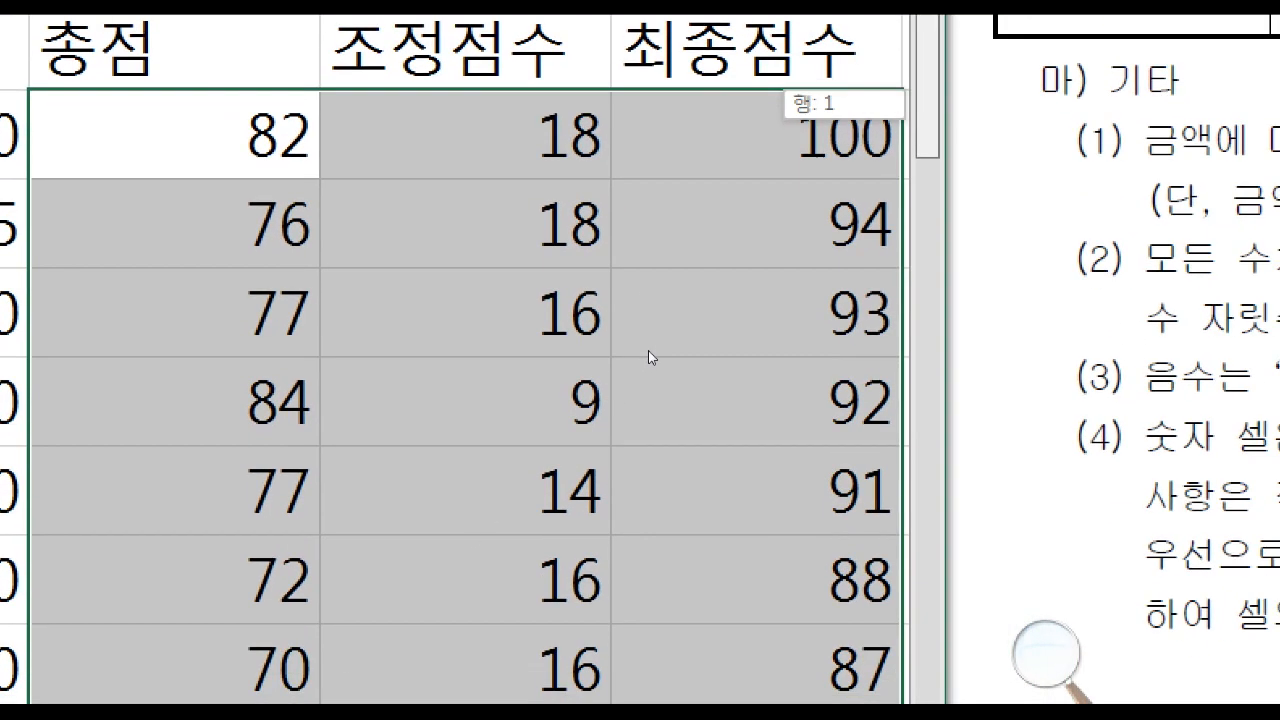
pyautogui.scroll(-4, 647, 403)
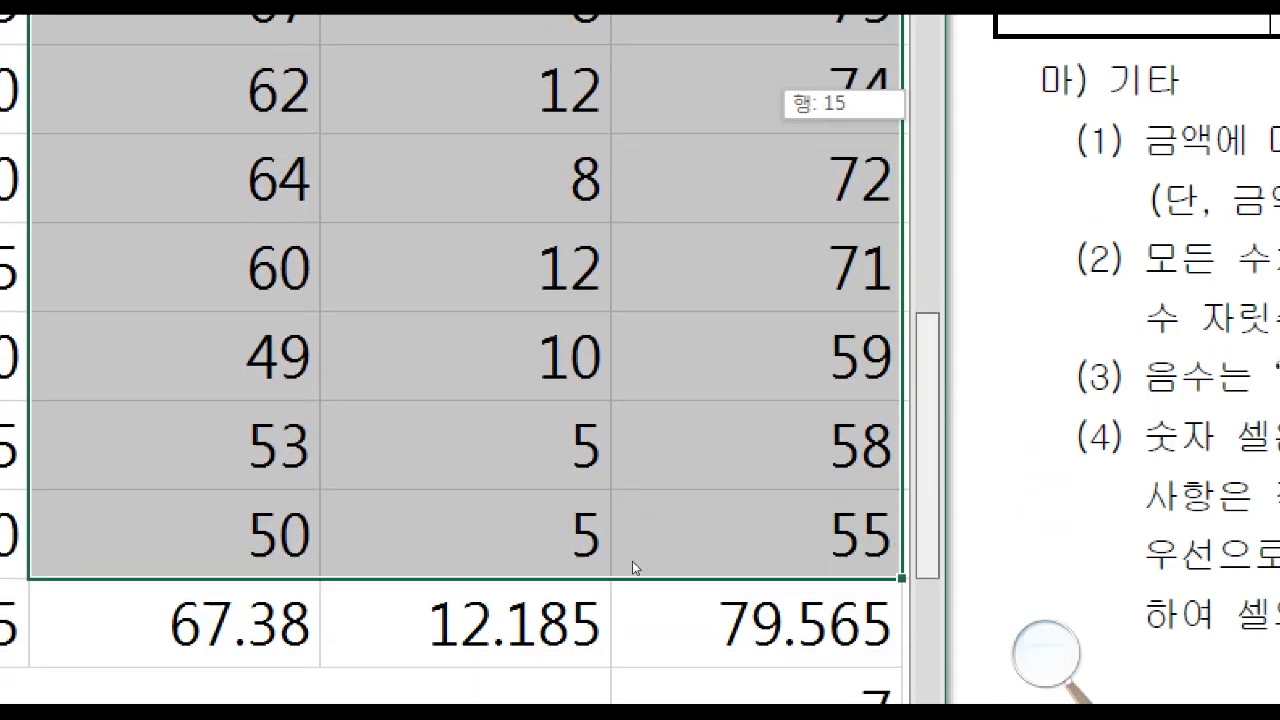
pyautogui.scroll(5, 631, 571)
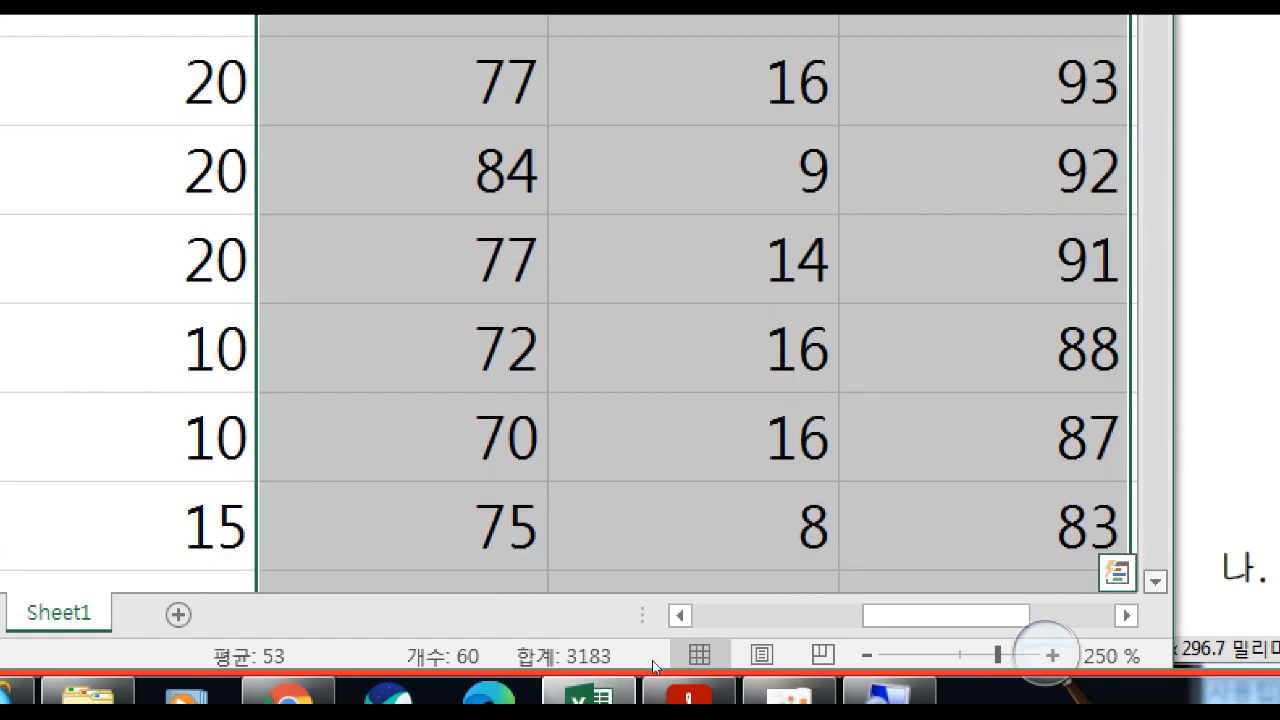
pyautogui.scroll(-4, 655, 666)
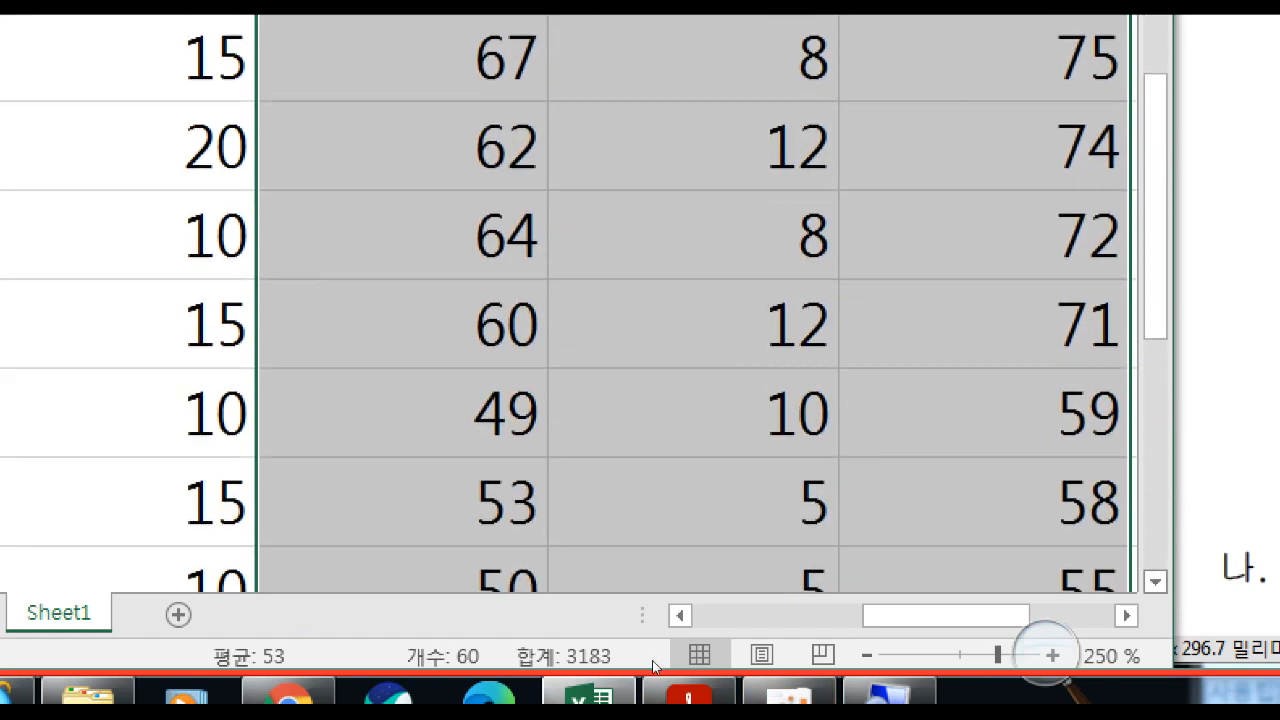
pyautogui.scroll(-2, 655, 667)
# Decrease the decimals of the column averages in F23:H23 until they display with zero decimal places
pyautogui.press('Down')
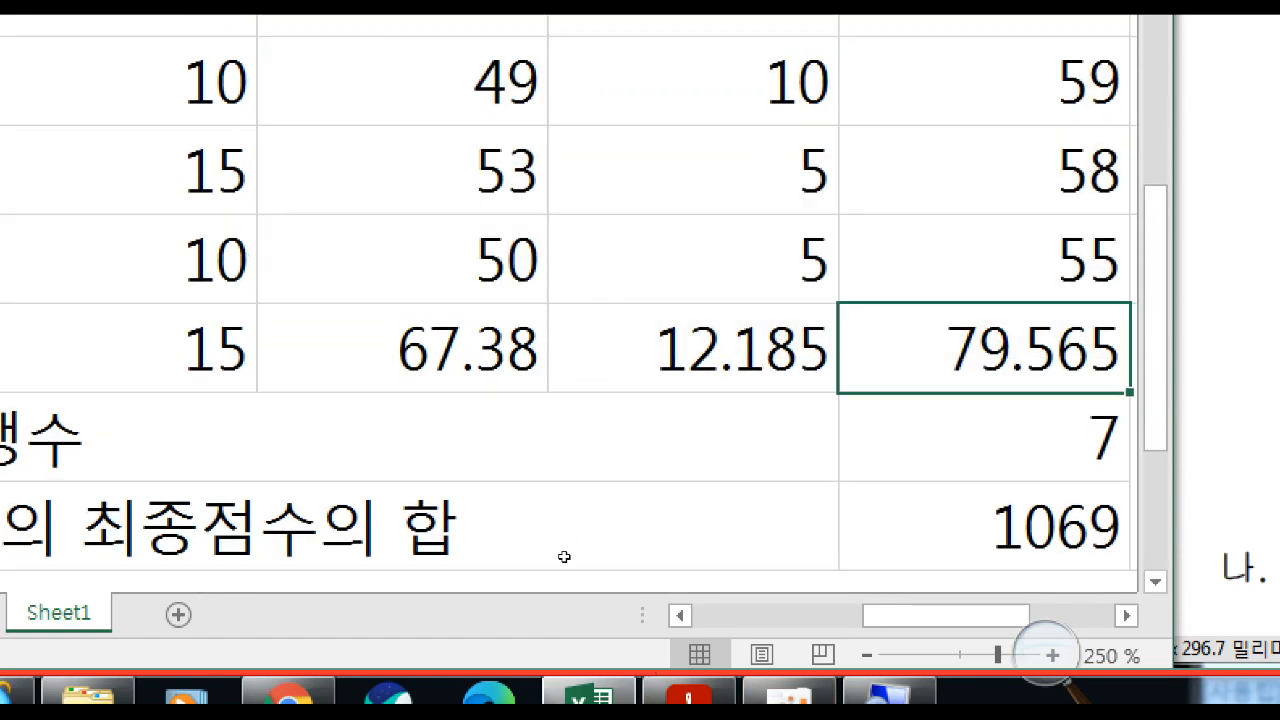
pyautogui.hscroll(2, 564, 557)
pyautogui.hotkey('shift', 'Left')
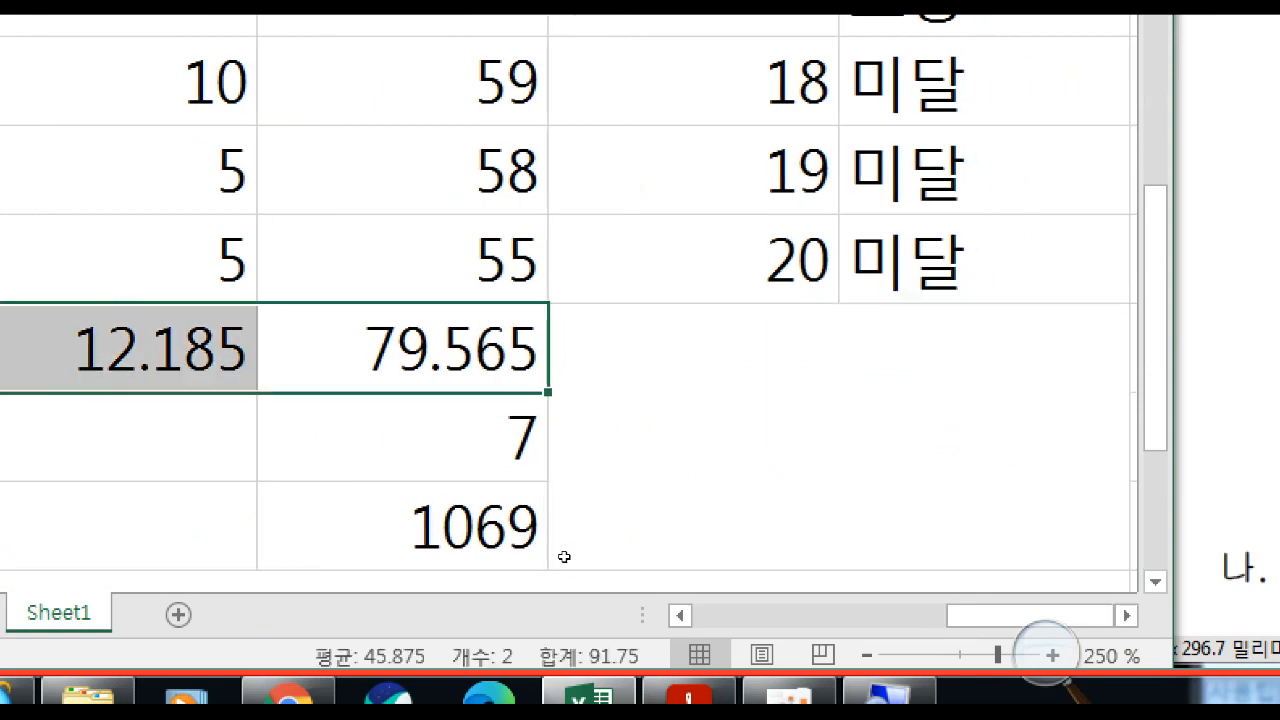
pyautogui.moveTo(90, 352); pyautogui.dragTo(800, 352)
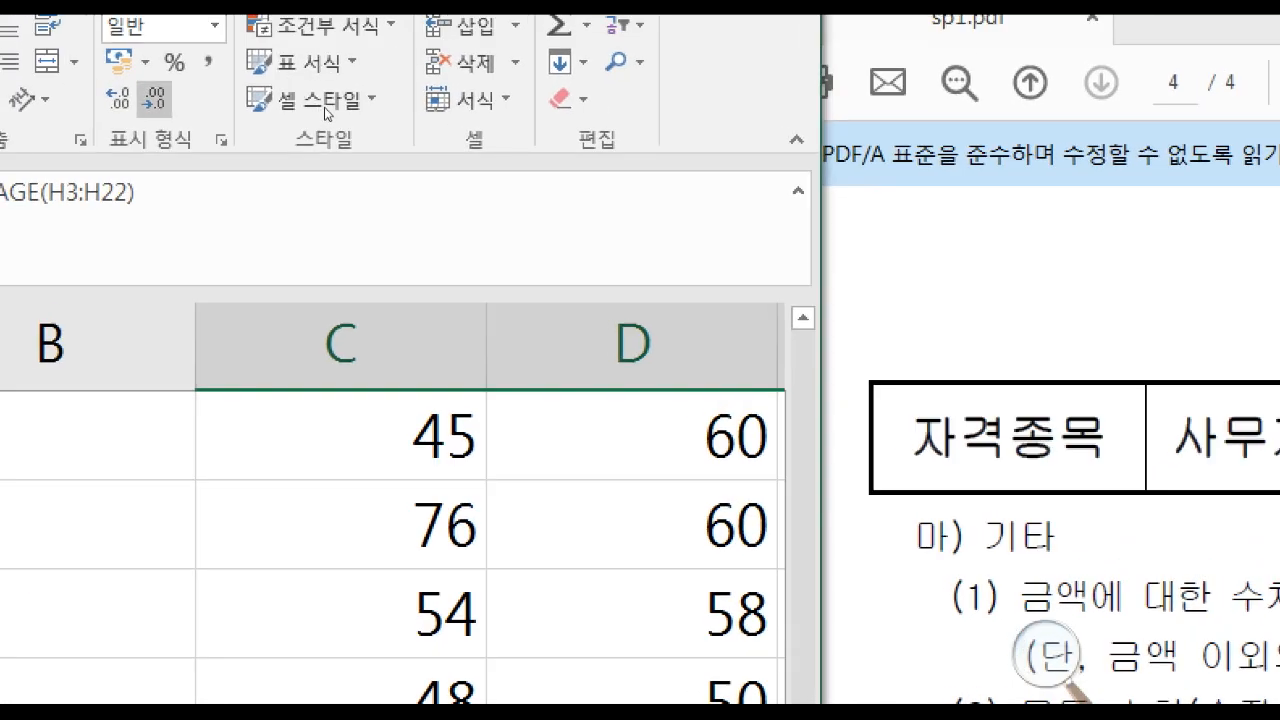
pyautogui.click(153, 98)
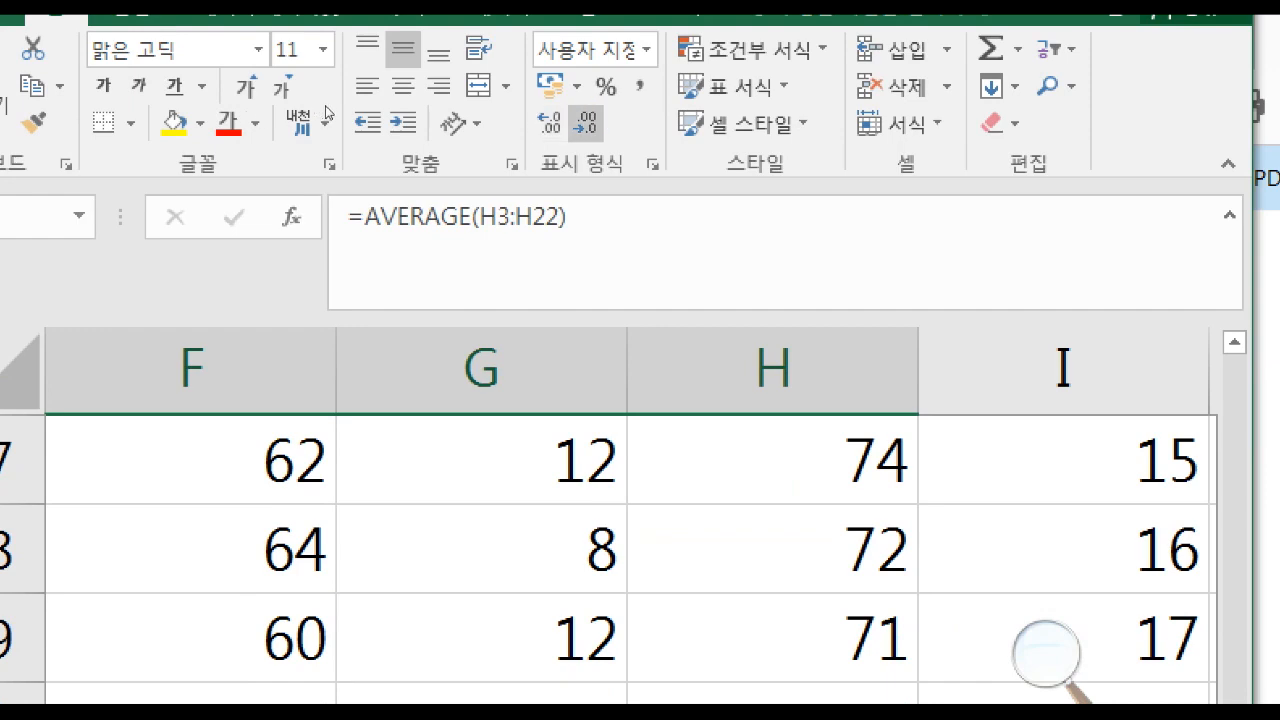
pyautogui.click(586, 123)
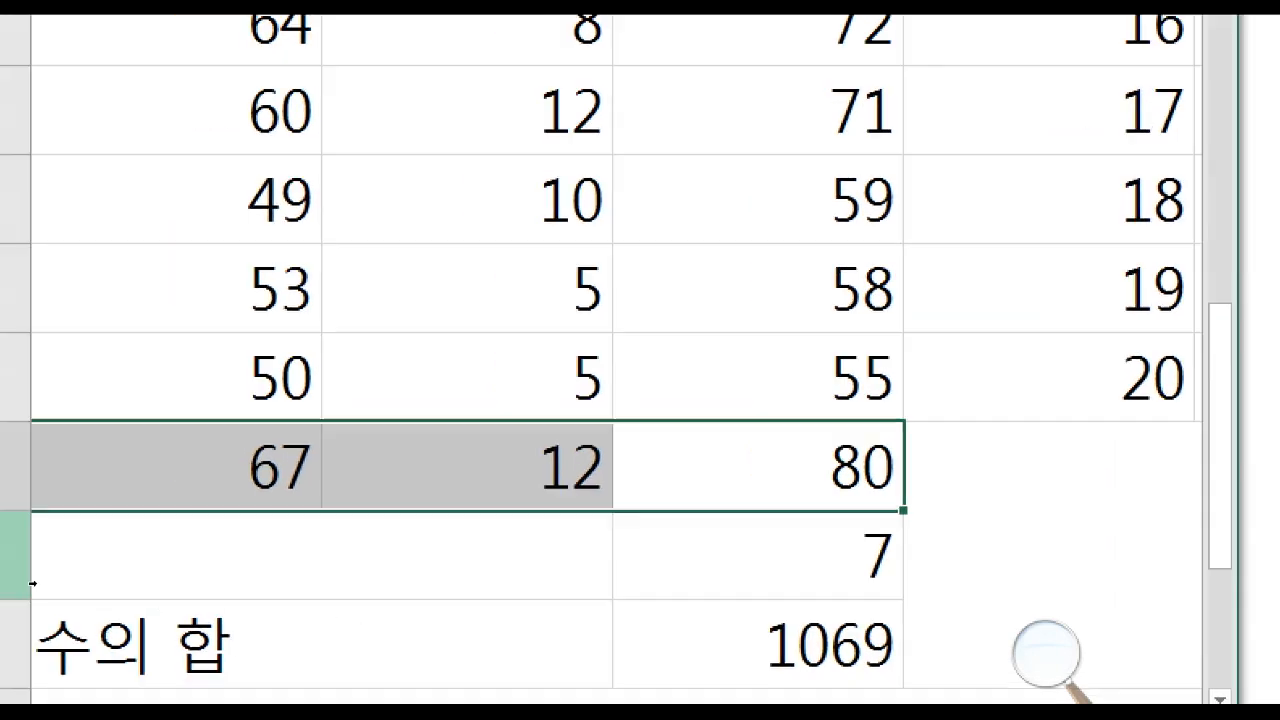
# Check the average row 23 and the summary values below it in column H down to row 28 for decimals
pyautogui.press('Left')
pyautogui.press('Left')
pyautogui.press('Left')
pyautogui.press('Left')
pyautogui.press('Left')
pyautogui.press('Left')
pyautogui.press('Right')
pyautogui.press('Right')
pyautogui.press('Right')
pyautogui.press('Right')
pyautogui.press('Right')
pyautogui.press('Right')
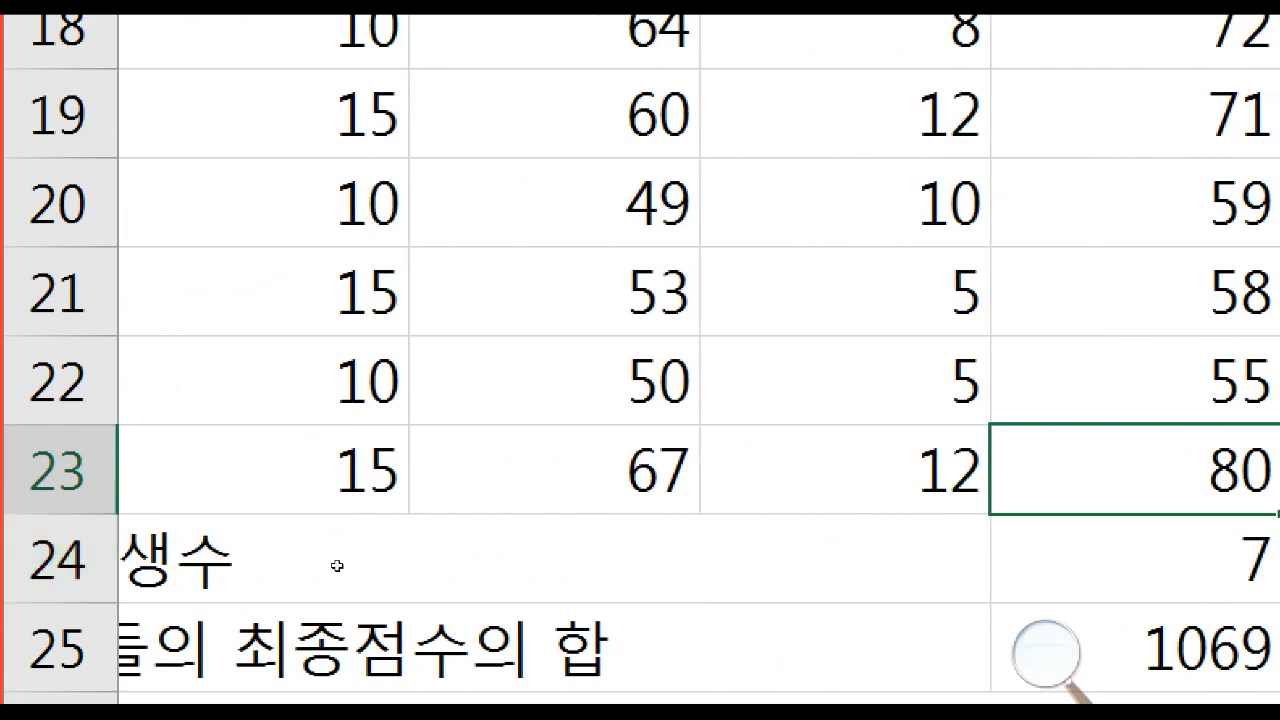
pyautogui.press('Down')
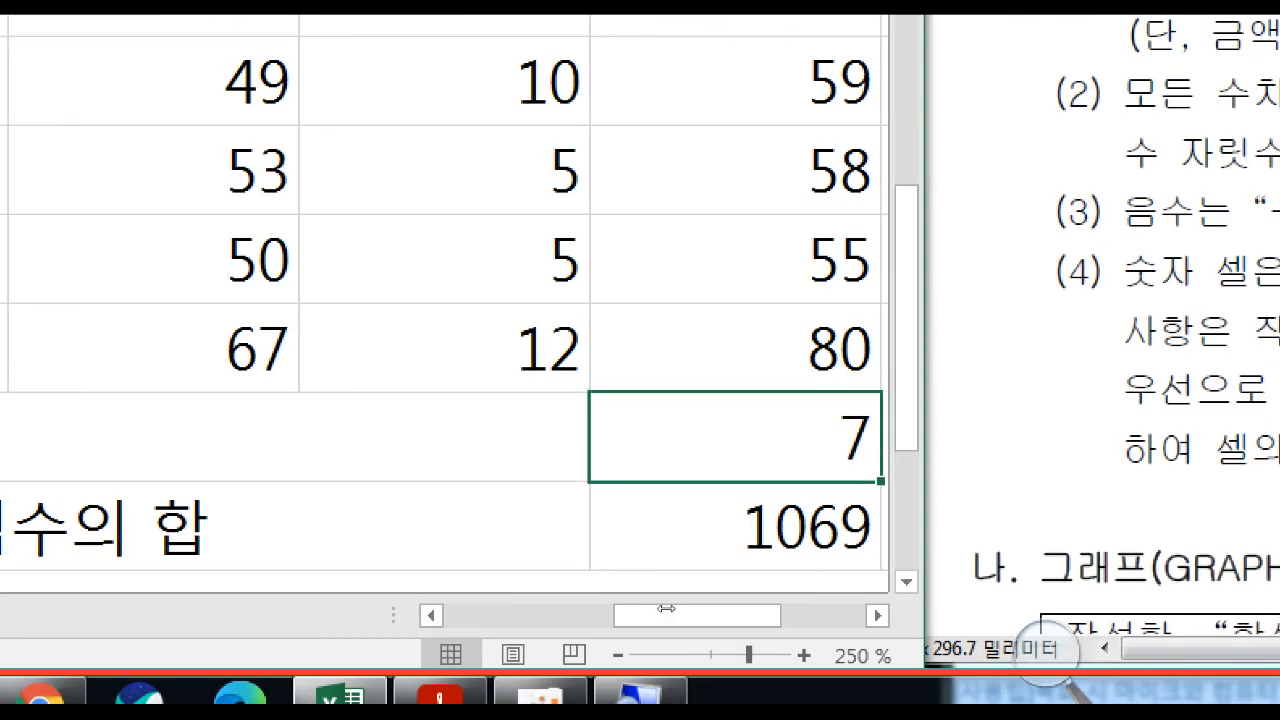
pyautogui.press('Down')
pyautogui.press('Down')
pyautogui.press('Down')
pyautogui.press('Down')
pyautogui.press('Down')
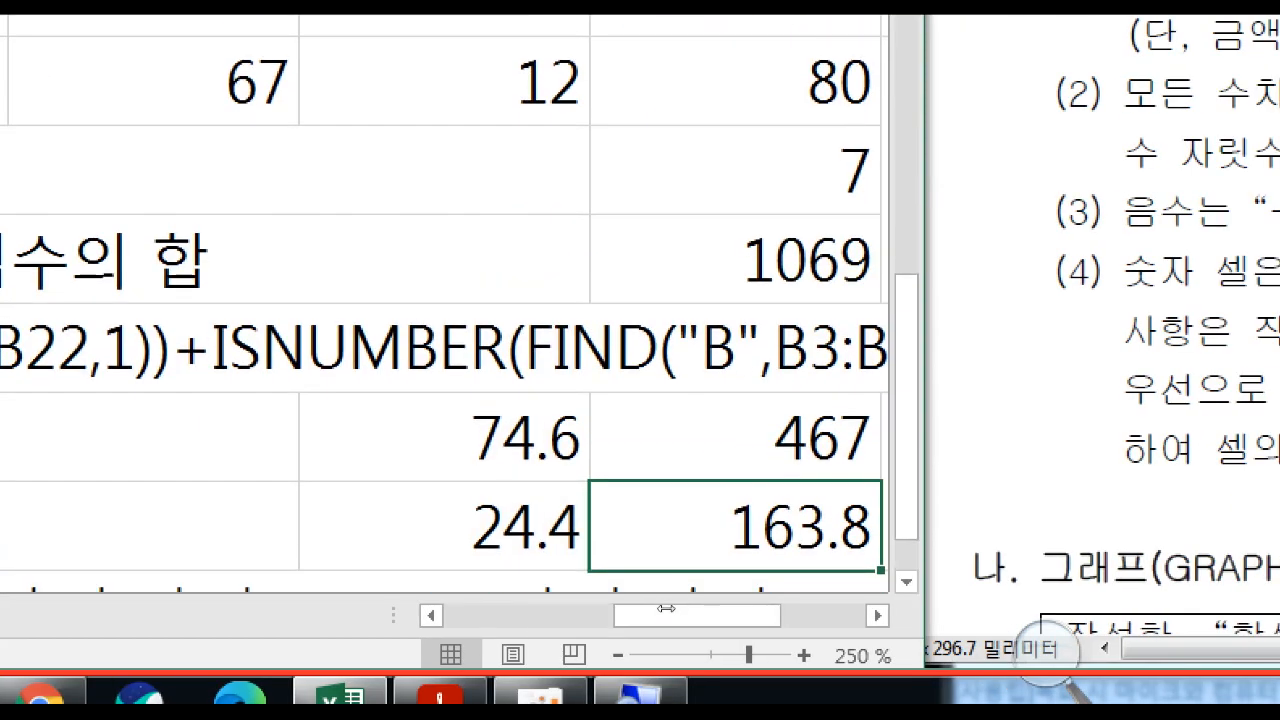
# Decrease the decimals of the sums in G27:G28 and H28 so they display as whole numbers
pyautogui.press('Up')
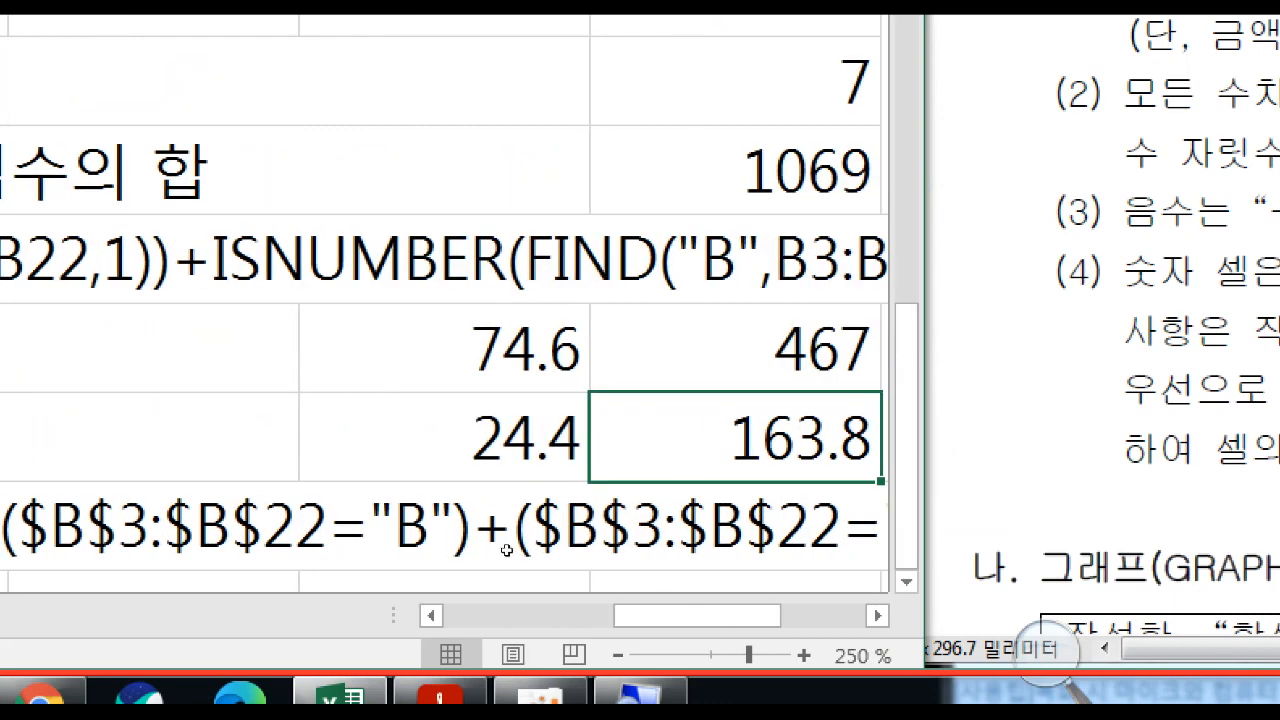
pyautogui.press('Up')
pyautogui.press('Left')
pyautogui.hotkey('shift', 'Down')
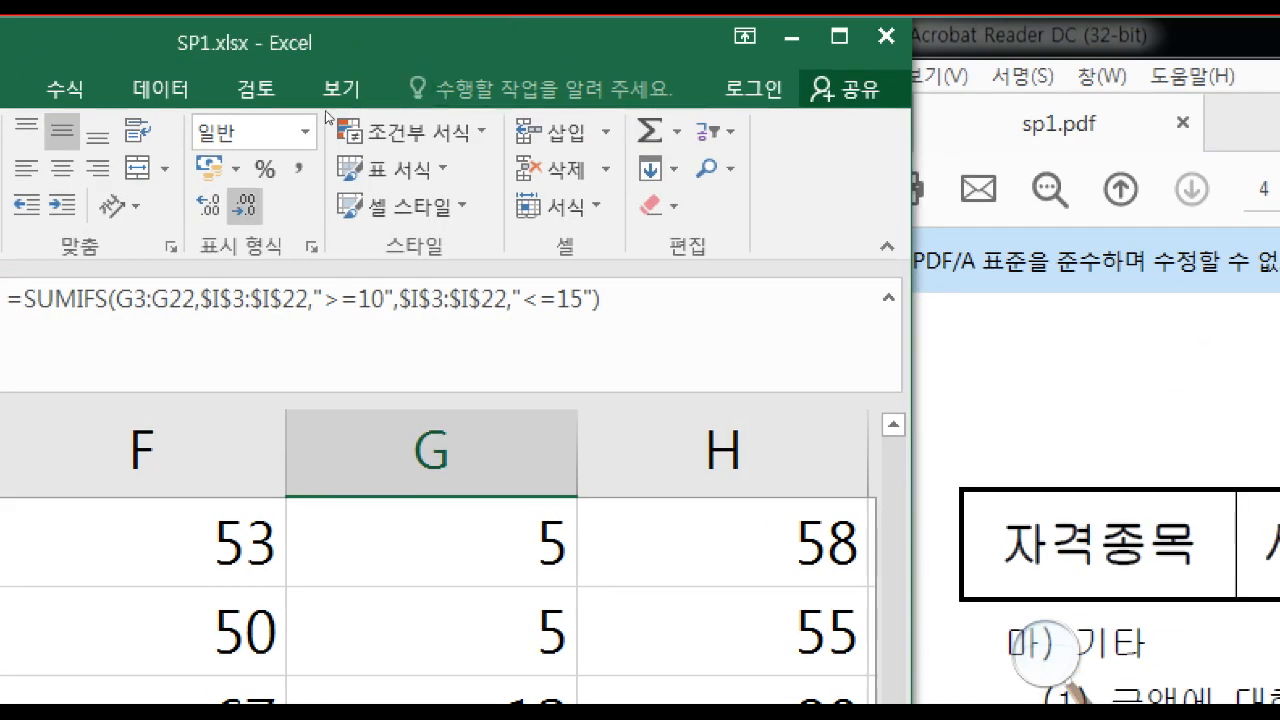
pyautogui.click(245, 206)
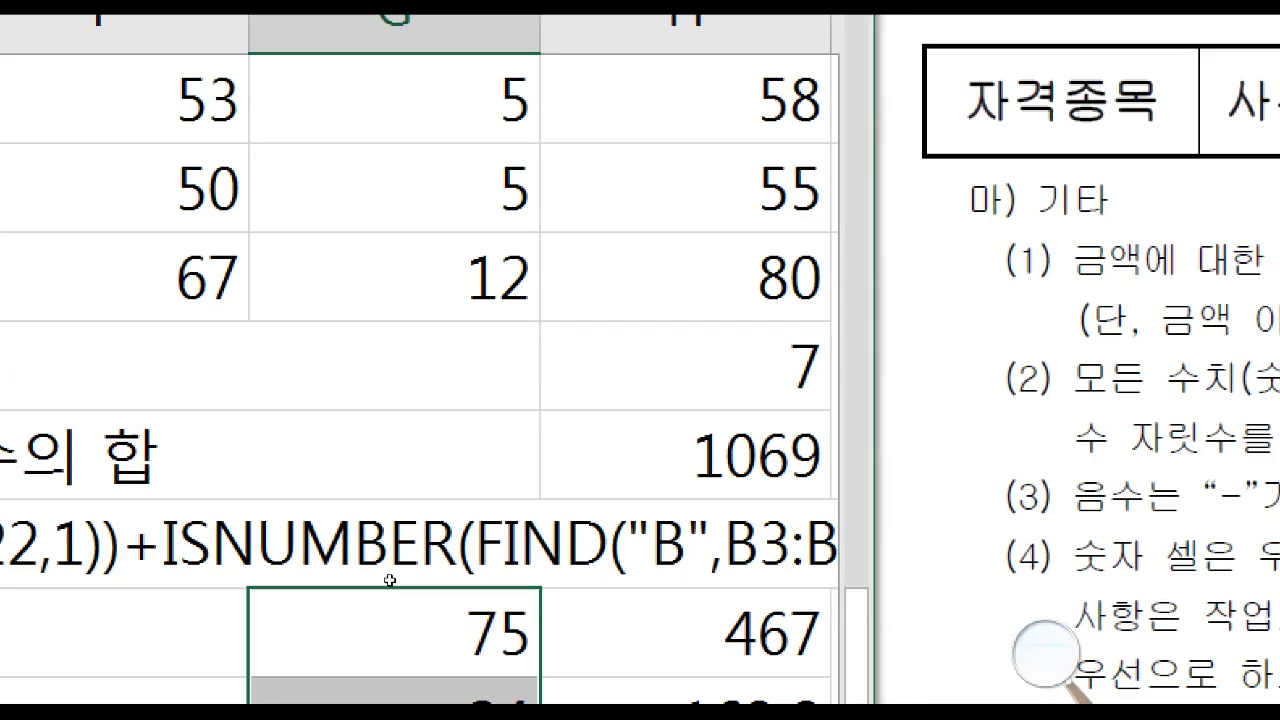
pyautogui.click(660, 636)
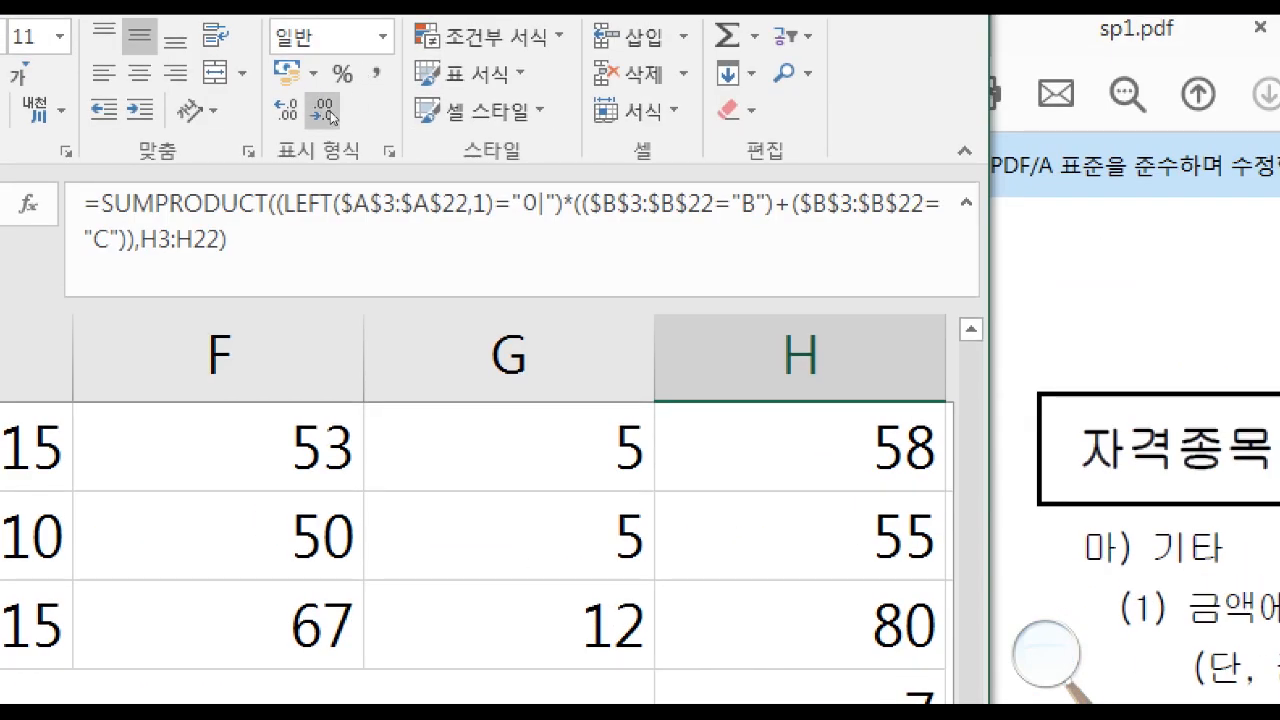
pyautogui.click(330, 114)
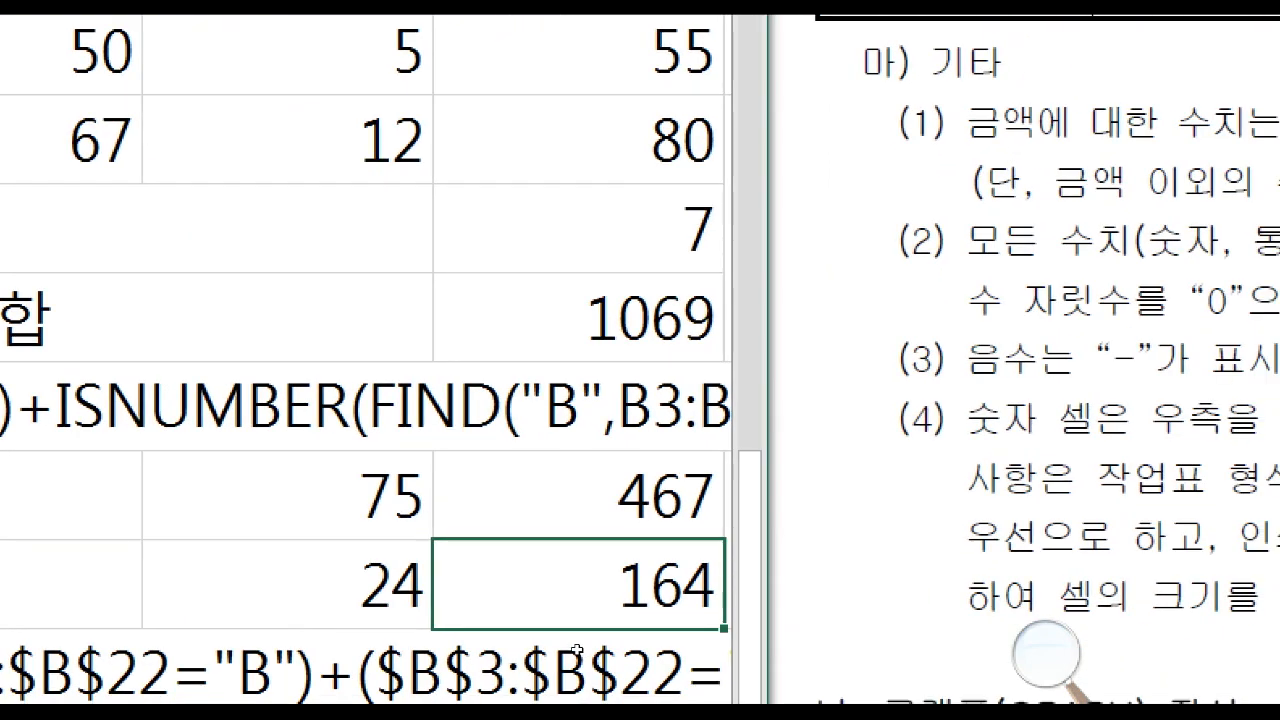
# Check the whole worksheet down to the formula text in row 29, and read alignment rule (4) in the PDF
pyautogui.hscroll(2, 577, 650)
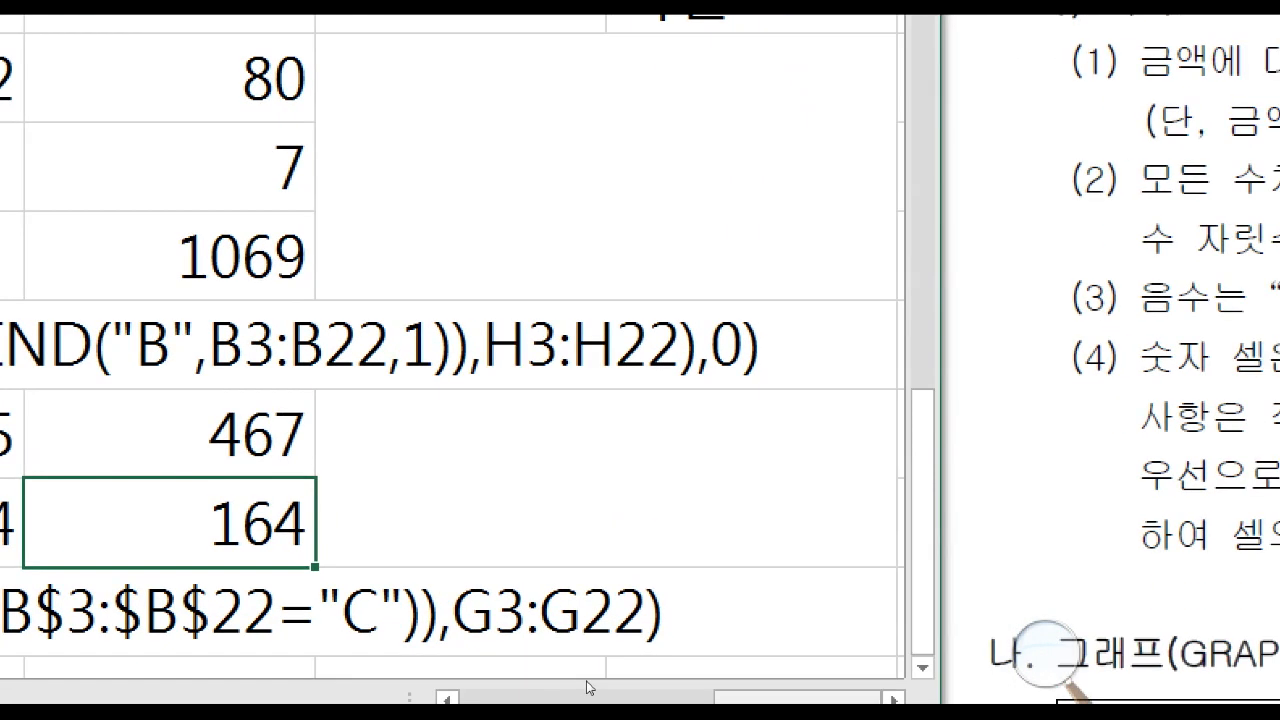
pyautogui.moveTo(589, 686); pyautogui.dragTo(540, 684)
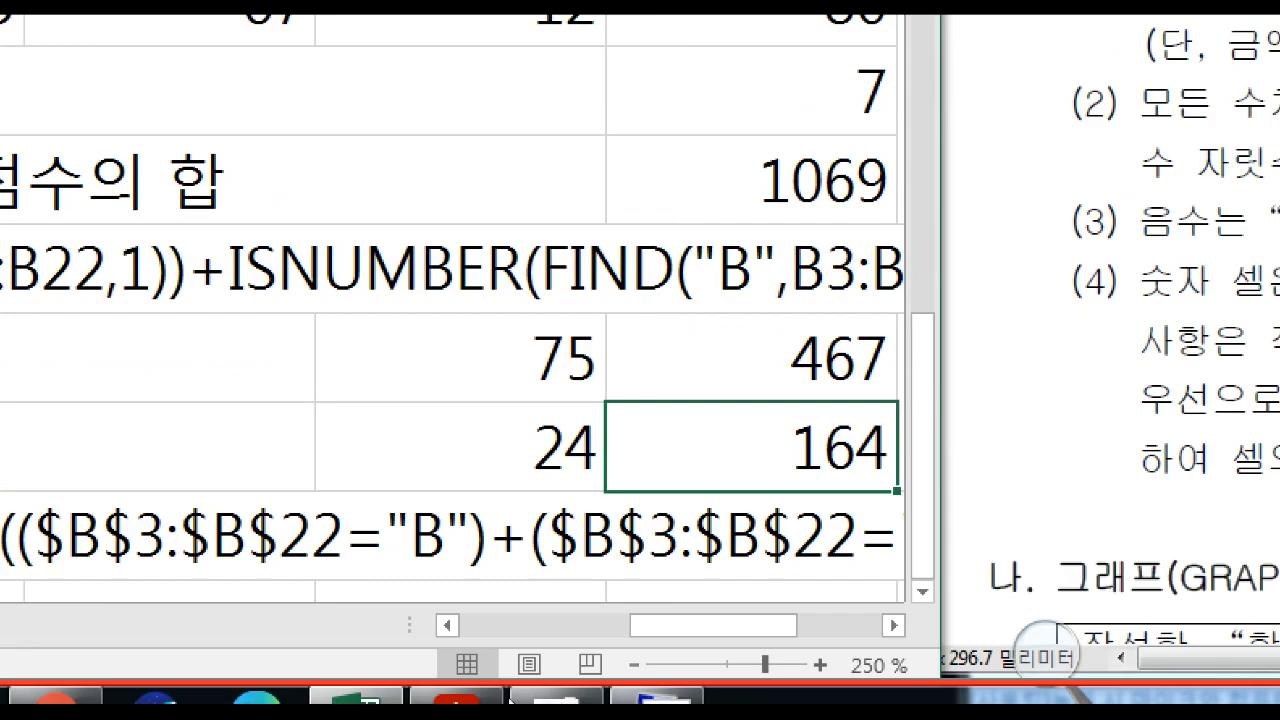
pyautogui.click(634, 665)
pyautogui.click(634, 665)
pyautogui.click(634, 665)
pyautogui.click(634, 665)
pyautogui.click(634, 665)
pyautogui.click(634, 665)
pyautogui.click(634, 665)
pyautogui.click(634, 665)
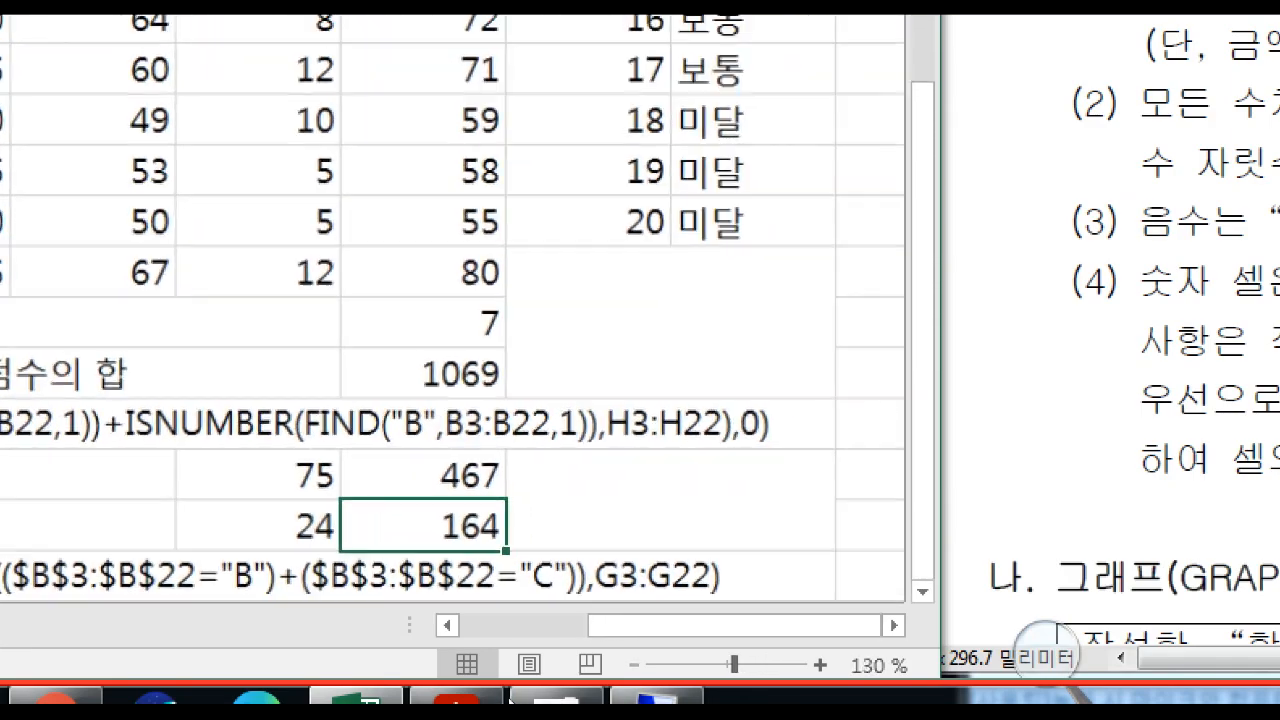
pyautogui.scroll(-6, 508, 697)
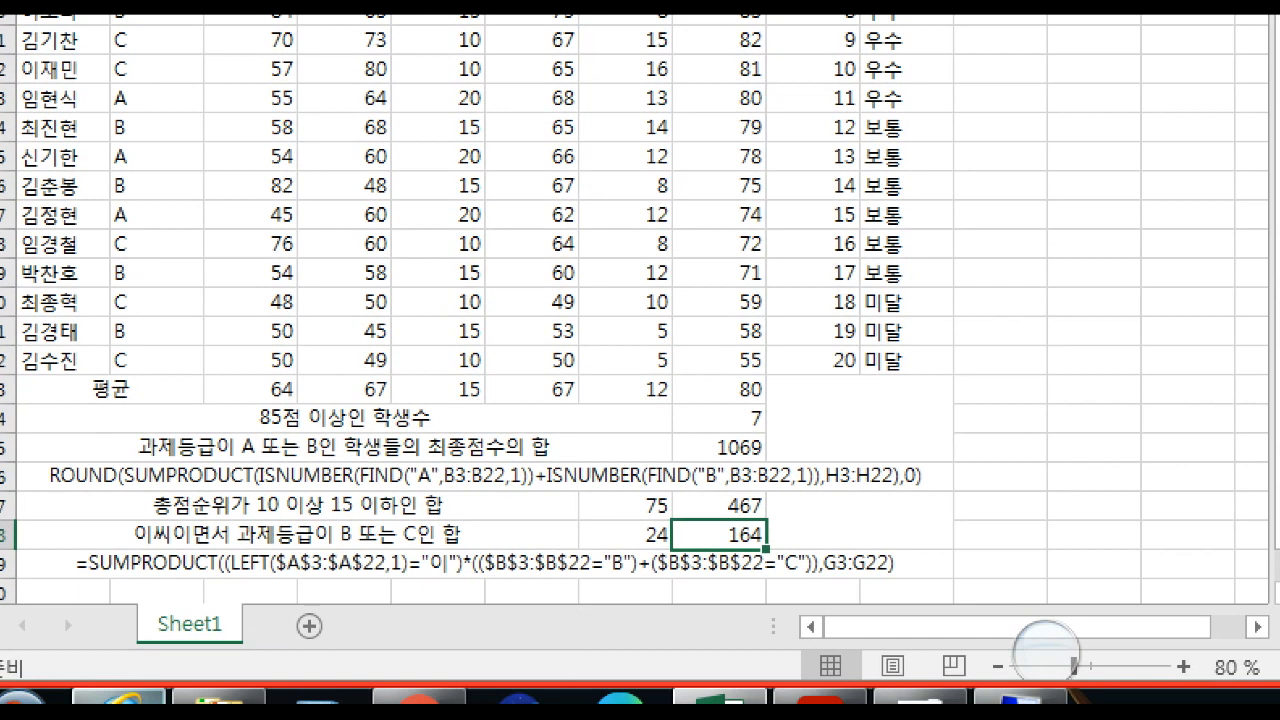
pyautogui.keyDown('ctrl'); pyautogui.scroll(12, 1045, 655); pyautogui.keyUp('ctrl')
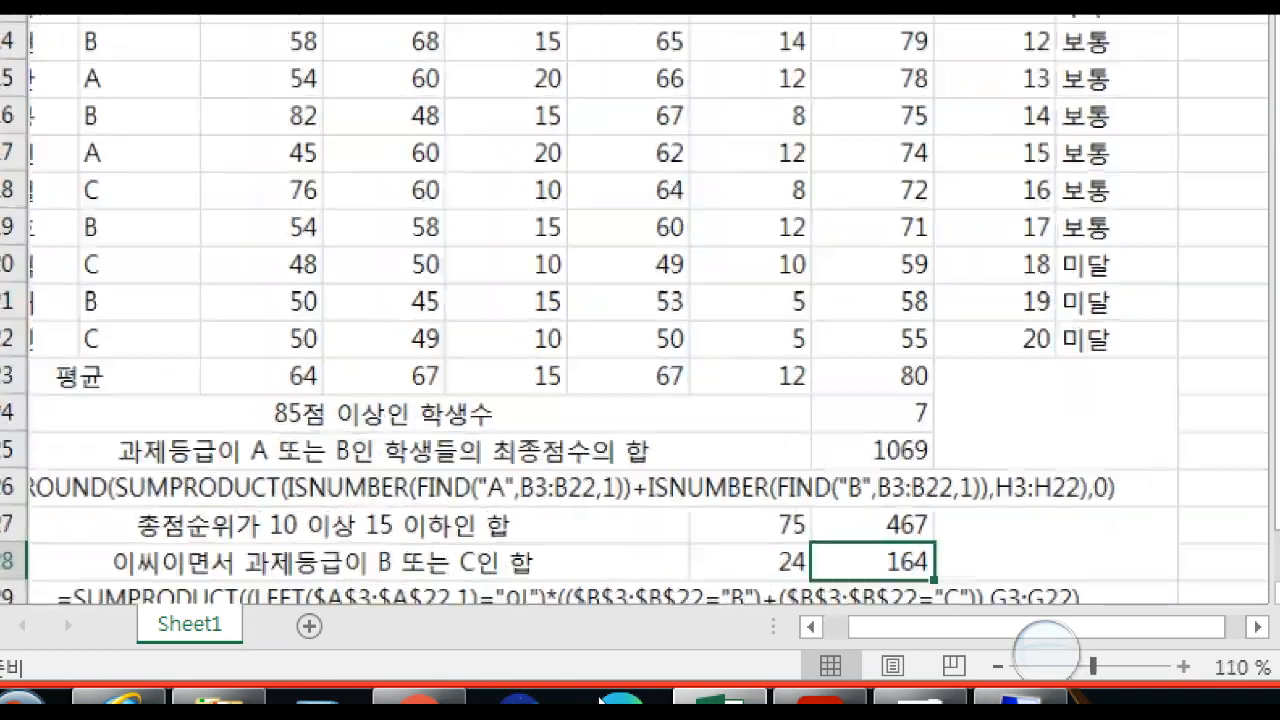
pyautogui.keyDown('ctrl'); pyautogui.scroll(1, 1045, 655); pyautogui.keyUp('ctrl')
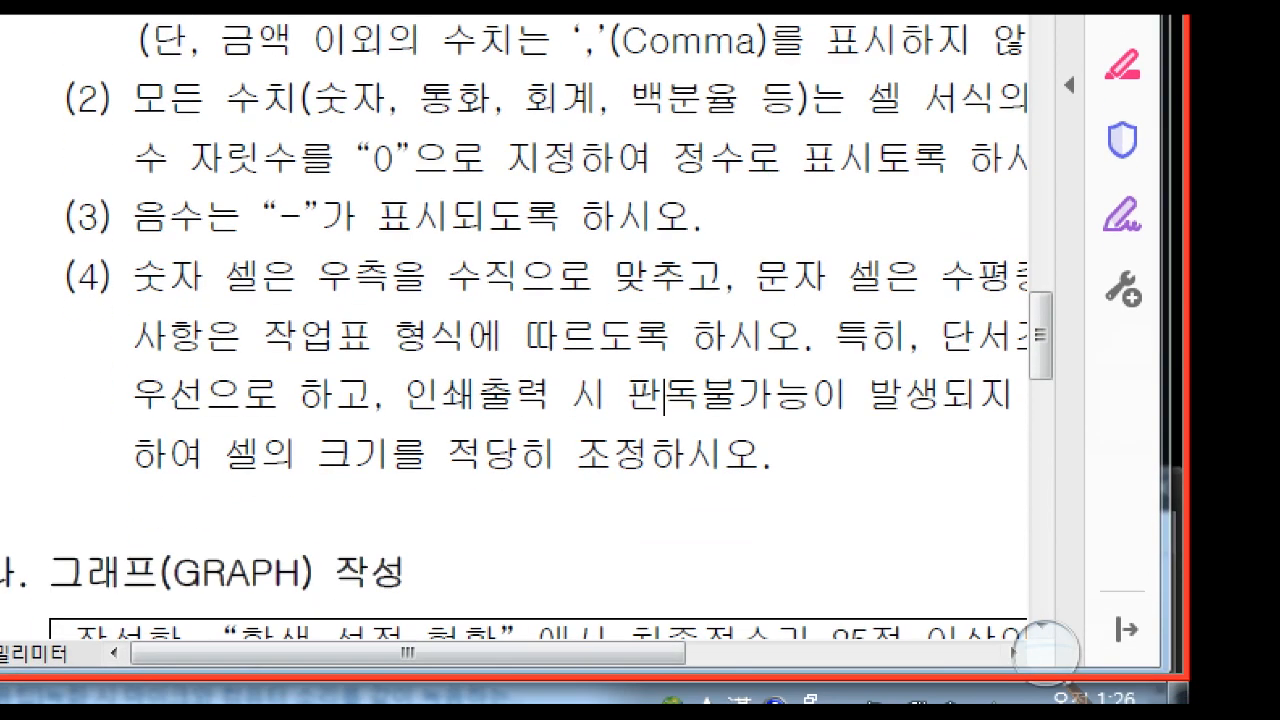
pyautogui.moveTo(407, 653)
pyautogui.mouseDown()
pyautogui.moveTo(608, 653)
pyautogui.moveTo(421, 653)
pyautogui.moveTo(563, 653)
pyautogui.moveTo(432, 653)
pyautogui.mouseUp()
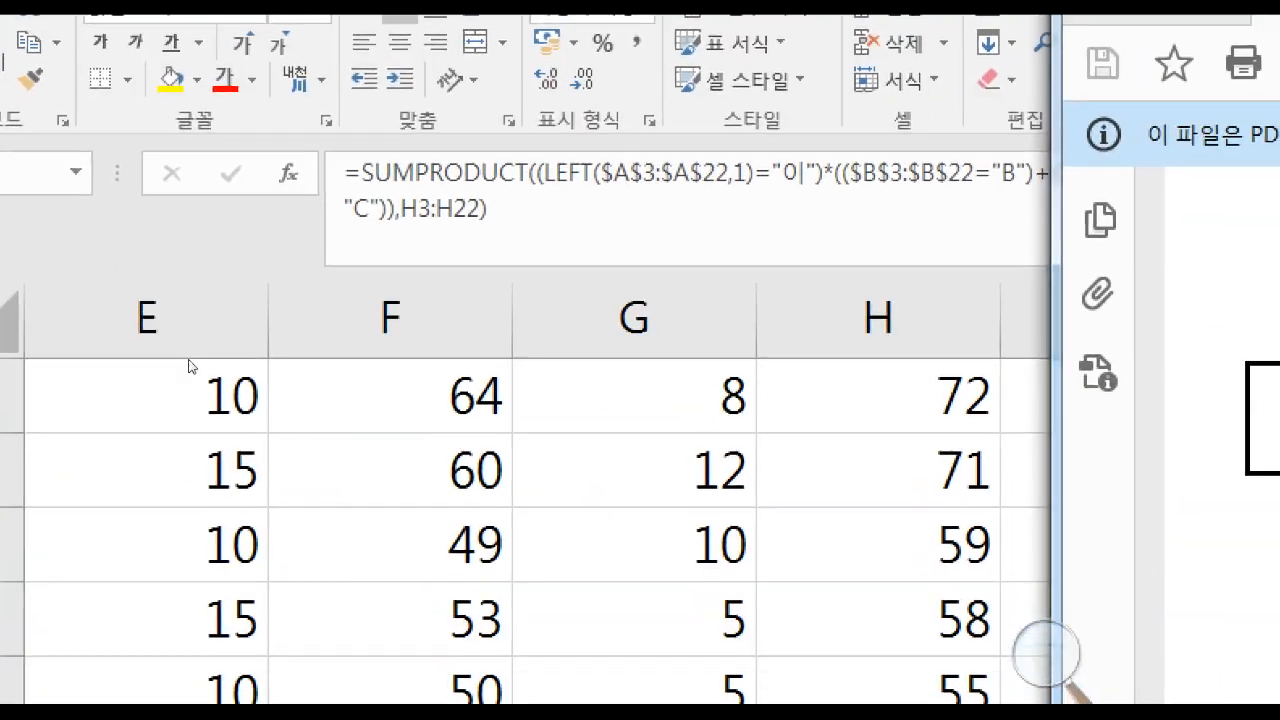
# Centre the column headings in row 2 horizontally, from 학생이름 in A2 through 평가 in J2
pyautogui.click(197, 303)
pyautogui.click(323, 306)
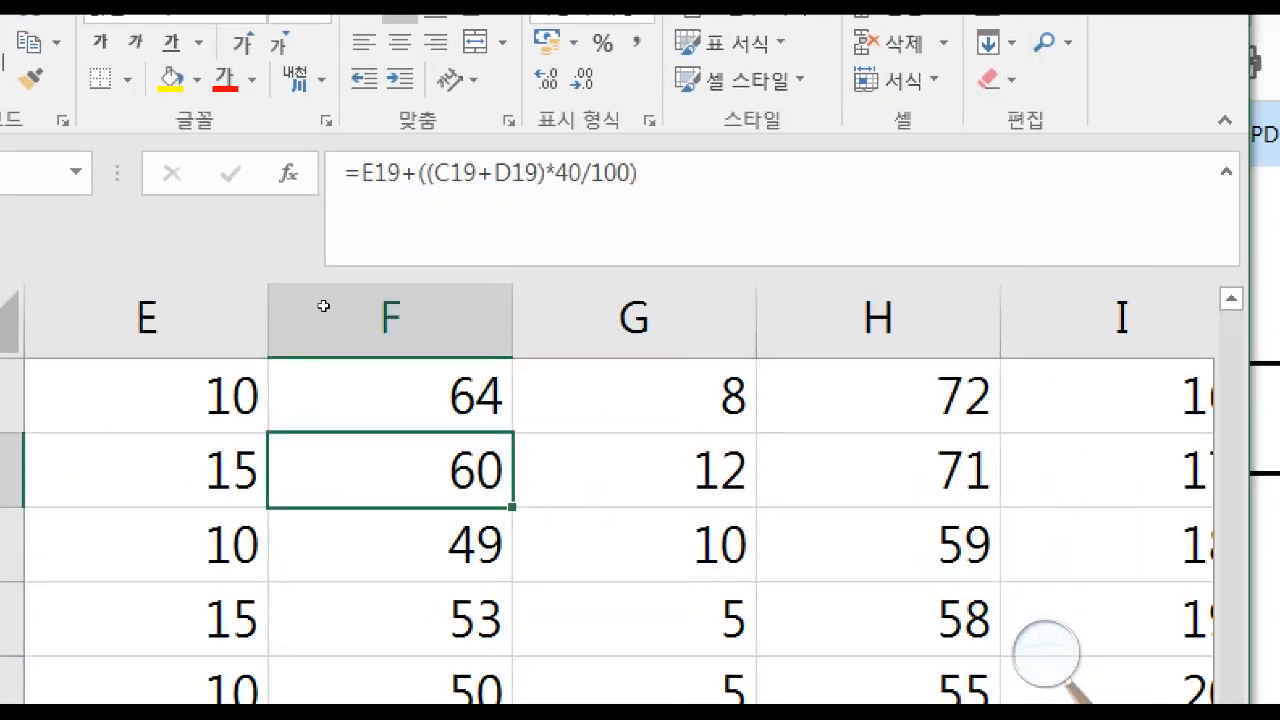
pyautogui.press('Up')
pyautogui.press('Up')
pyautogui.press('Left')
pyautogui.press('Left')
pyautogui.press('Up')
pyautogui.press('Up')
pyautogui.press('Left')
pyautogui.press('Left')
pyautogui.press('Up')
pyautogui.press('Up')
pyautogui.press('Left')
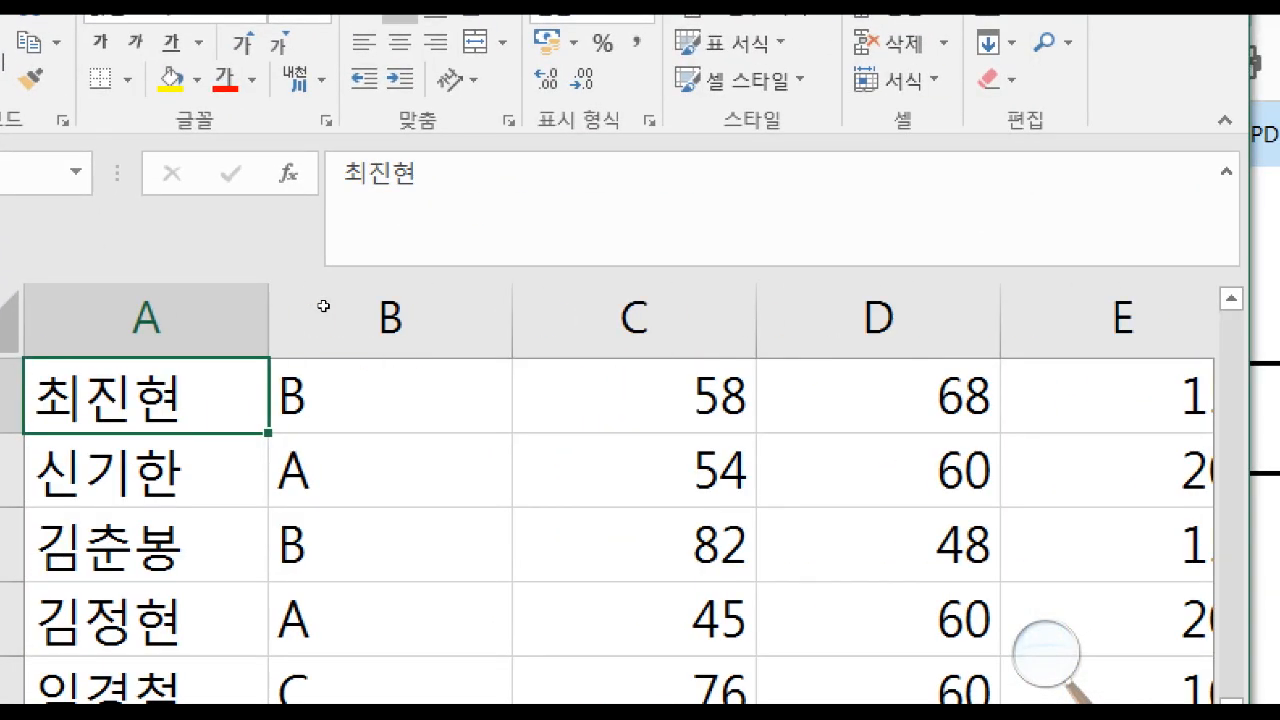
pyautogui.press('Up')
pyautogui.press('Up')
pyautogui.press('Up')
pyautogui.press('Up')
pyautogui.press('Up')
pyautogui.press('Up')
pyautogui.press('Up')
pyautogui.press('Up')
pyautogui.press('Up')
pyautogui.press('Up')
pyautogui.press('Up')
pyautogui.press('Up')
pyautogui.press('Up')
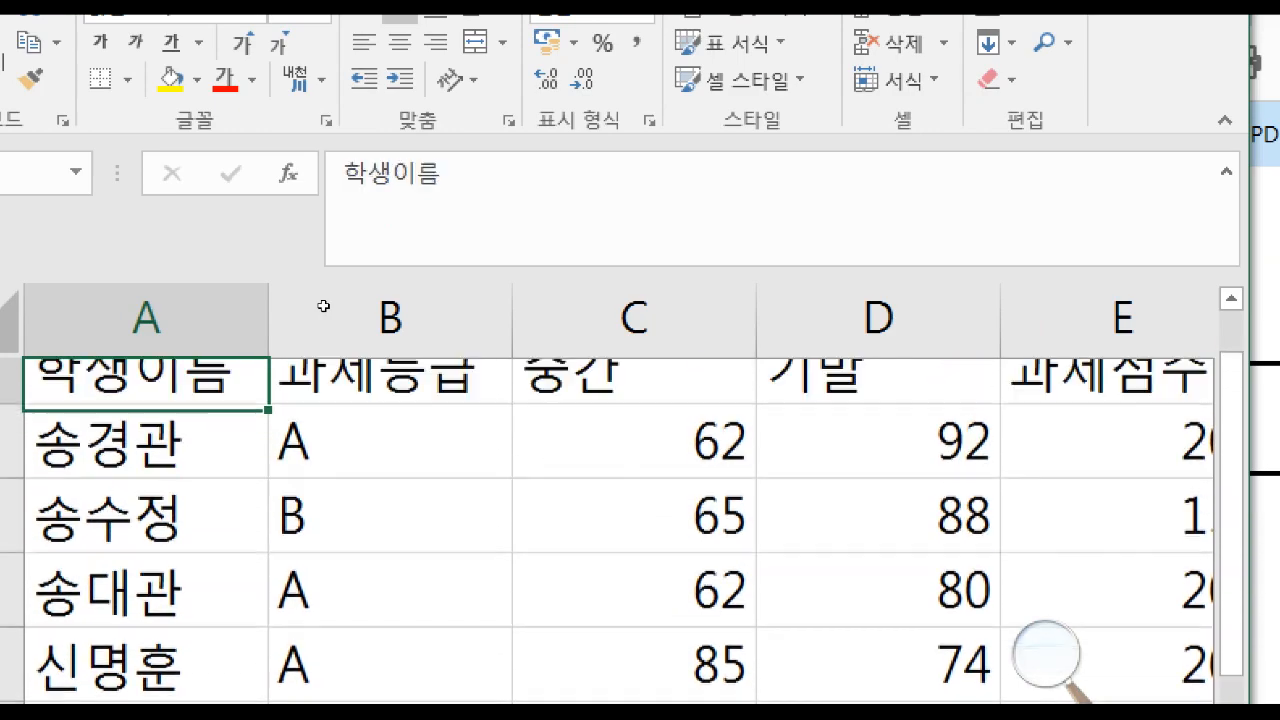
pyautogui.press('Down')
pyautogui.hotkey('shift', 'Right')
pyautogui.hotkey('shift', 'Right')
pyautogui.hotkey('shift', 'Right')
pyautogui.hotkey('shift', 'Right')
pyautogui.hotkey('shift', 'Right')
pyautogui.hotkey('shift', 'Right')
pyautogui.hotkey('shift', 'Right')
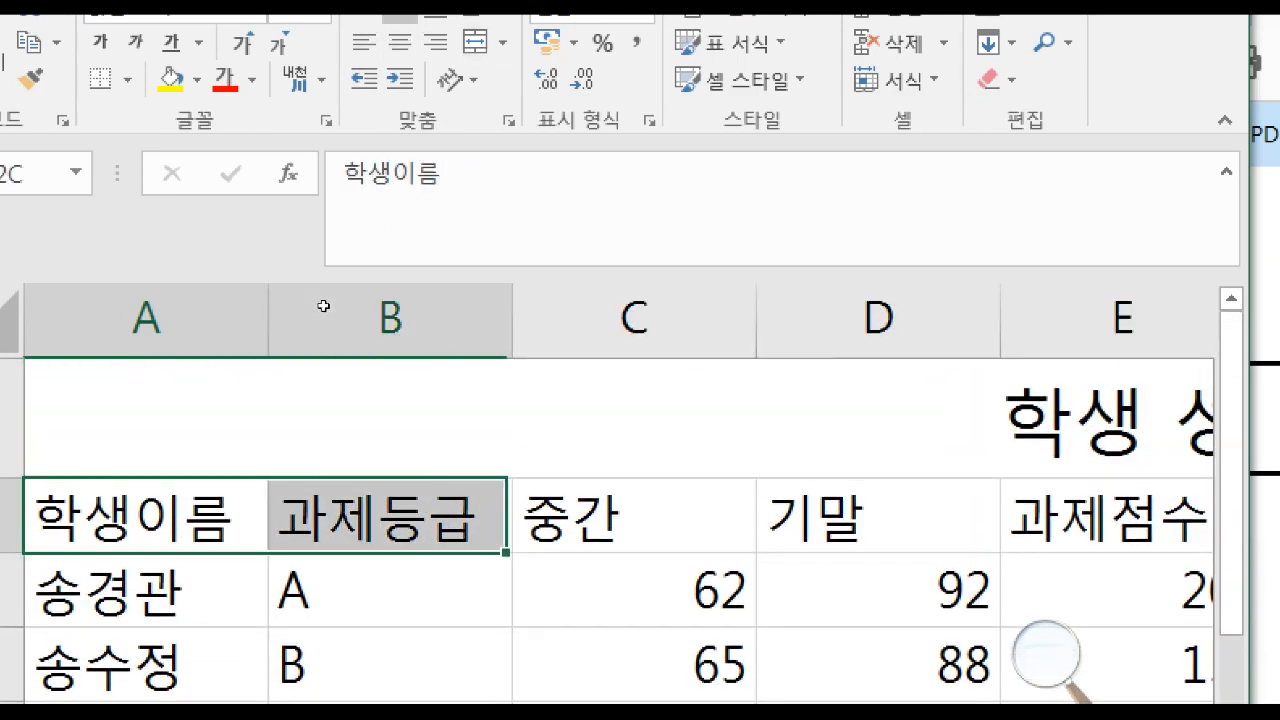
pyautogui.hotkey('shift', 'Right')
pyautogui.hotkey('shift', 'Right')
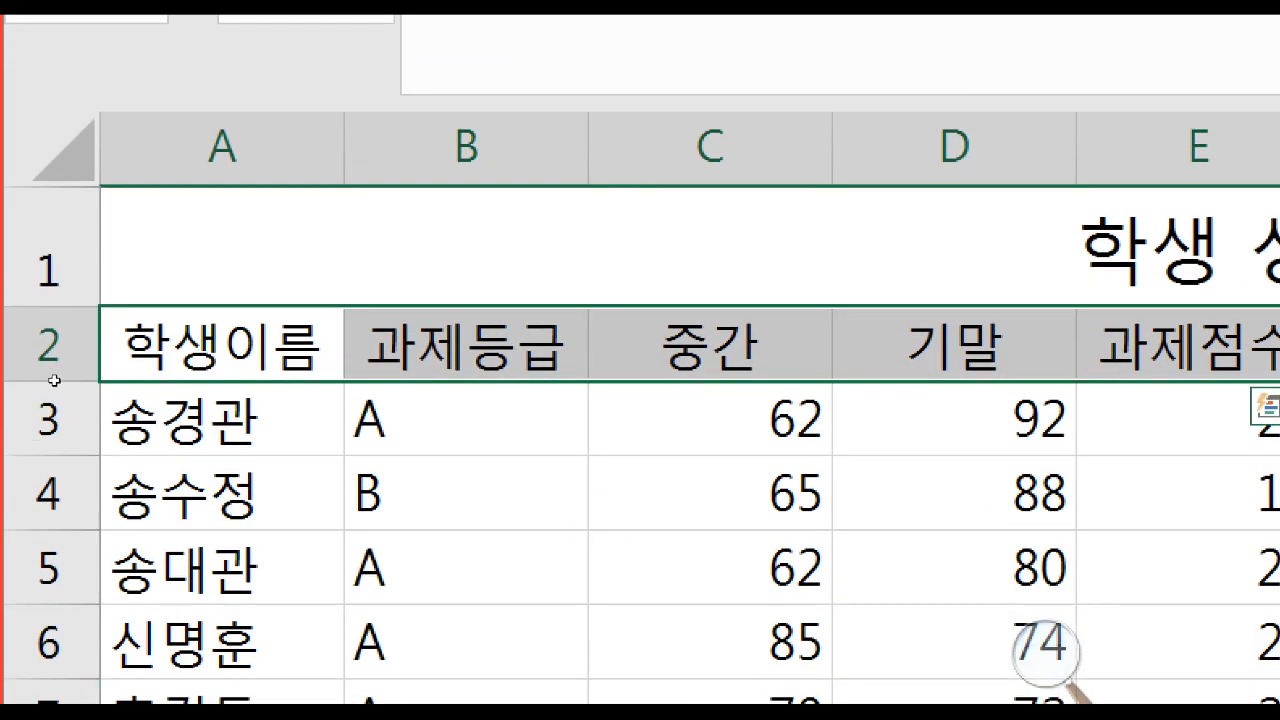
# Centre the student names in A3:A22 horizontally
pyautogui.click(125, 447)
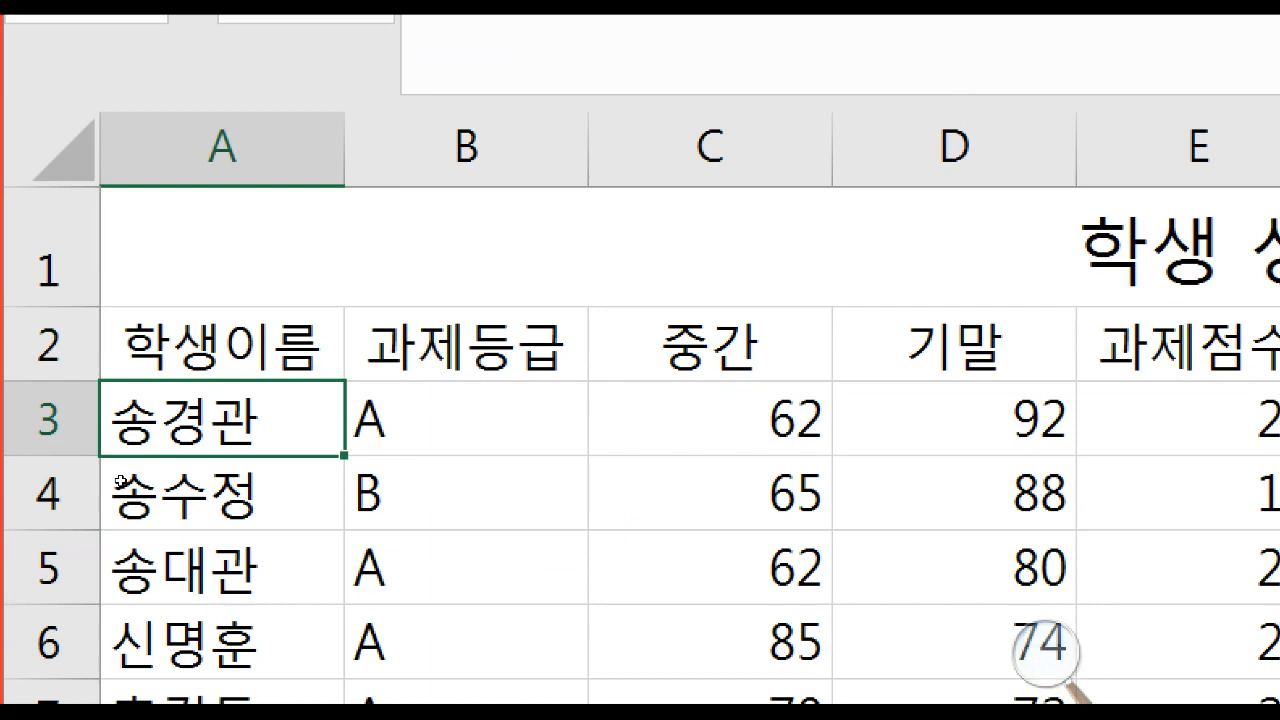
pyautogui.hotkey('shift', 'Down')
pyautogui.hotkey('shift', 'Down')
pyautogui.hotkey('shift', 'Down')
pyautogui.hotkey('ctrl', 'shift', 'Down')
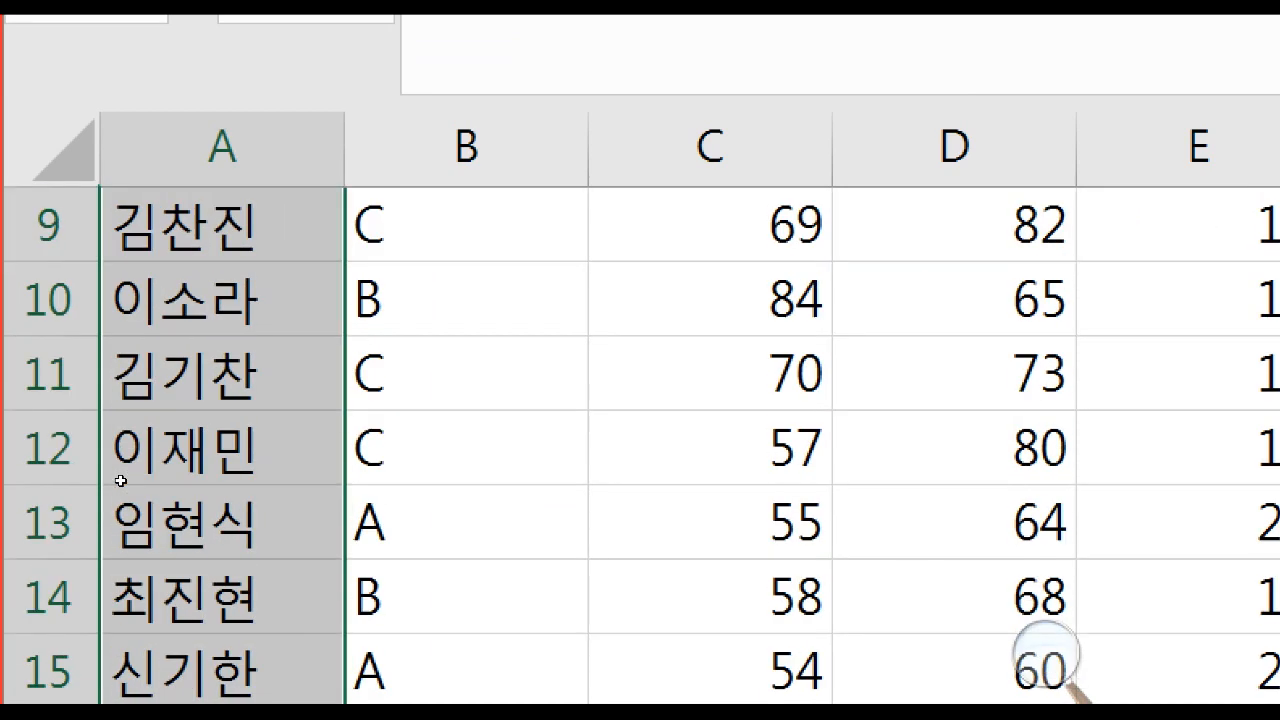
pyautogui.hotkey('ctrl', 'shift', 'Right')
pyautogui.hotkey('shift', 'Up')
pyautogui.hotkey('shift', 'Up')
pyautogui.hotkey('shift', 'Left')
pyautogui.hotkey('shift', 'Left')
pyautogui.hotkey('shift', 'Left')
pyautogui.hotkey('shift', 'Left')
pyautogui.hotkey('shift', 'Left')
pyautogui.hotkey('shift', 'Left')
pyautogui.hotkey('shift', 'Left')
pyautogui.hotkey('shift', 'Left')
pyautogui.hotkey('shift', 'Left')
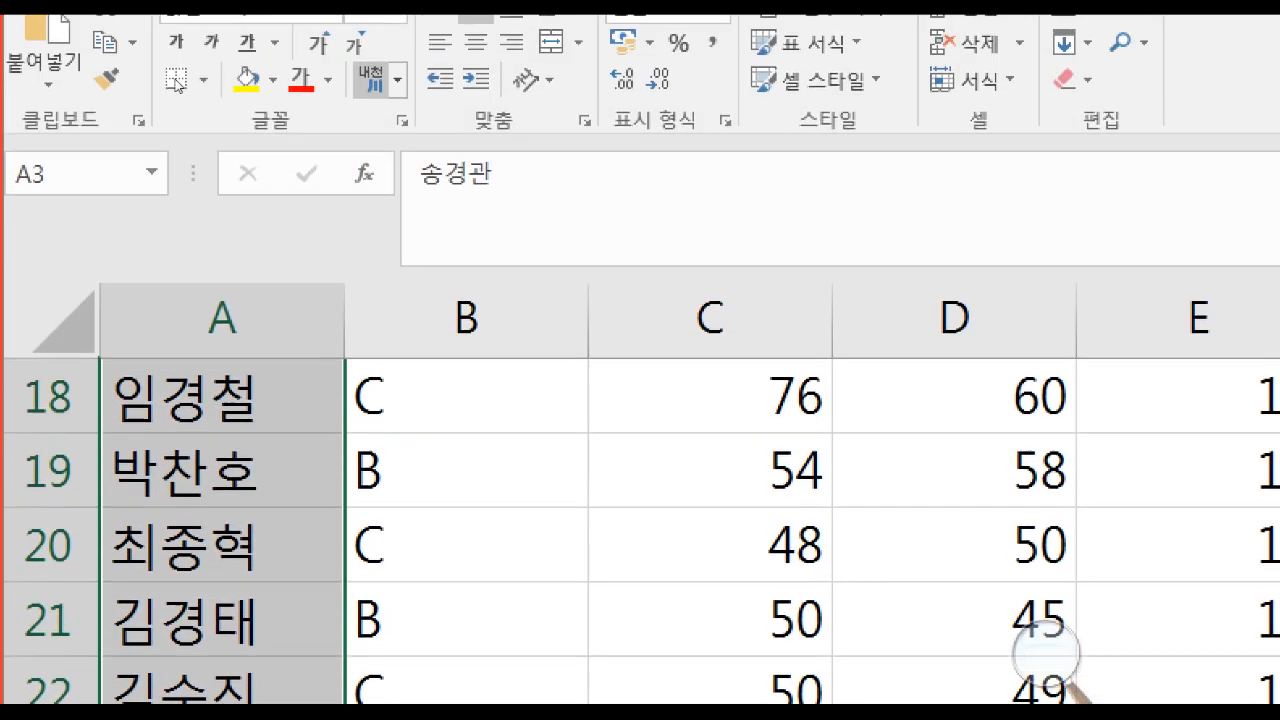
pyautogui.scroll(6, 1045, 655)
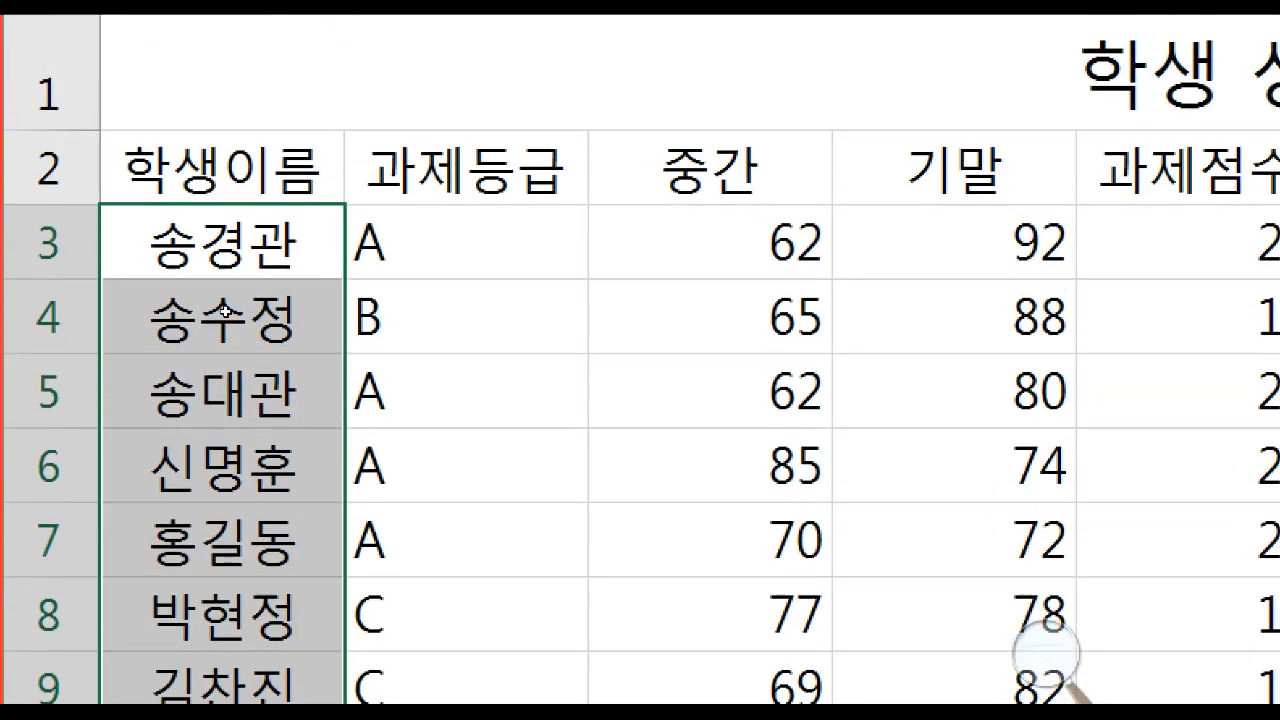
# Centre the 과제등급 letters in B3:B22 horizontally
pyautogui.click(470, 243)
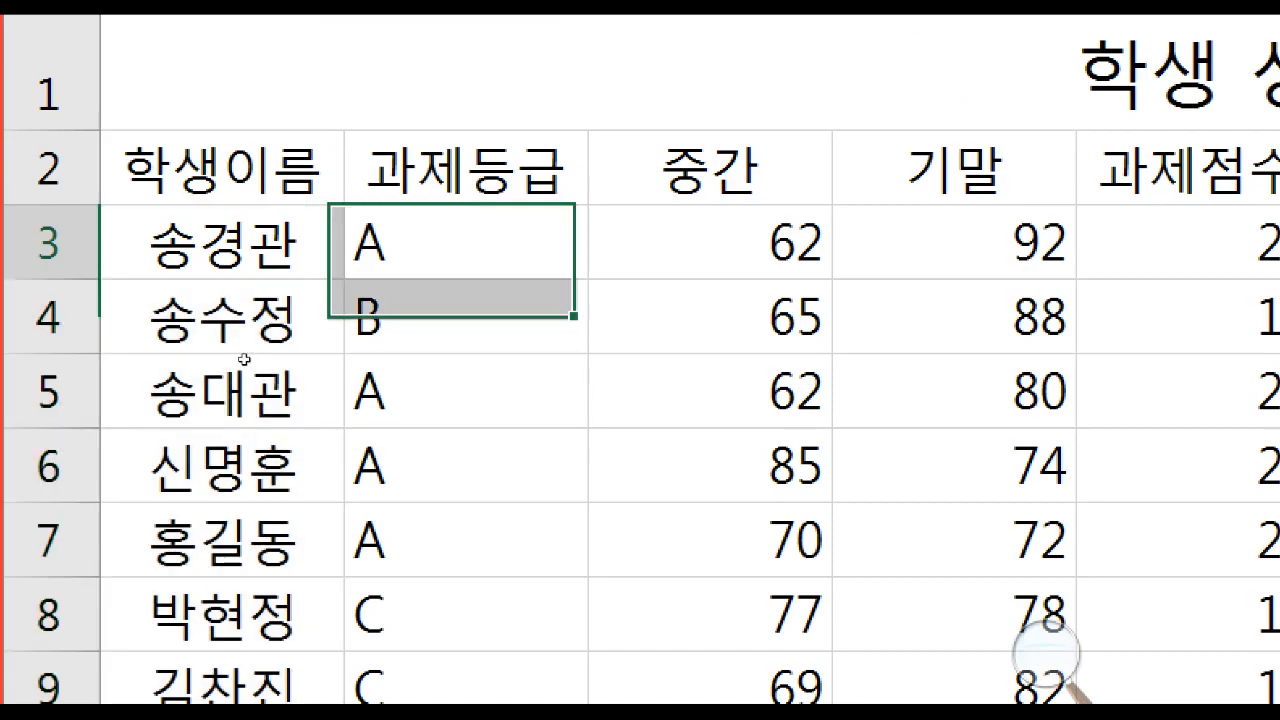
pyautogui.moveTo(470, 415); pyautogui.dragTo(448, 268)
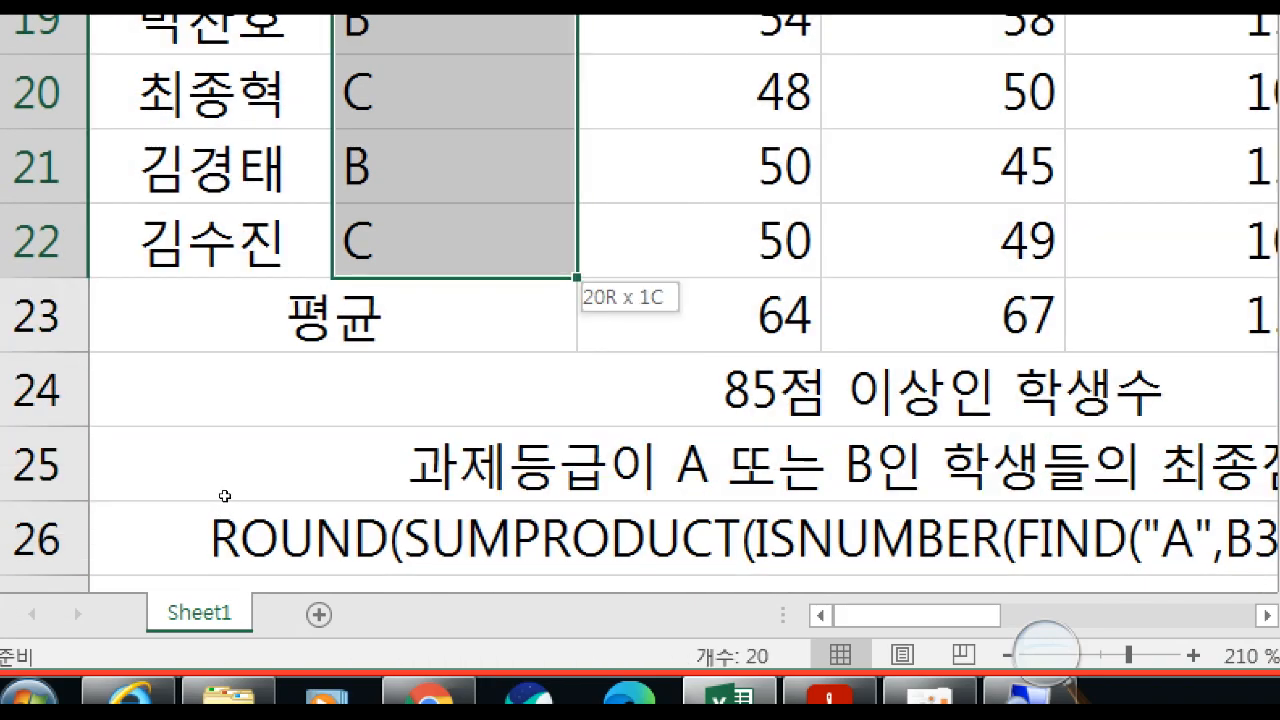
pyautogui.scroll(4, 225, 496)
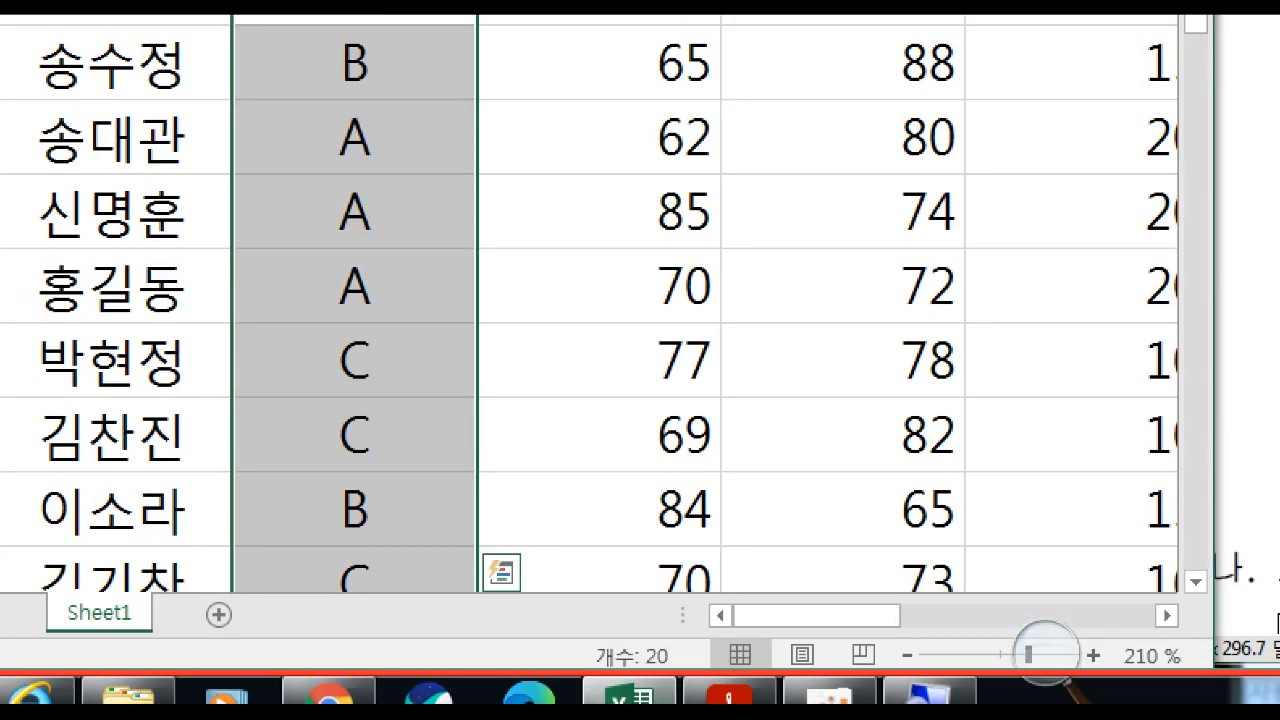
# Check the alignment of the lower student rows, the 평균 row 23 and the summary rows below it
pyautogui.click(422, 610)
pyautogui.scroll(-3, 500, 665)
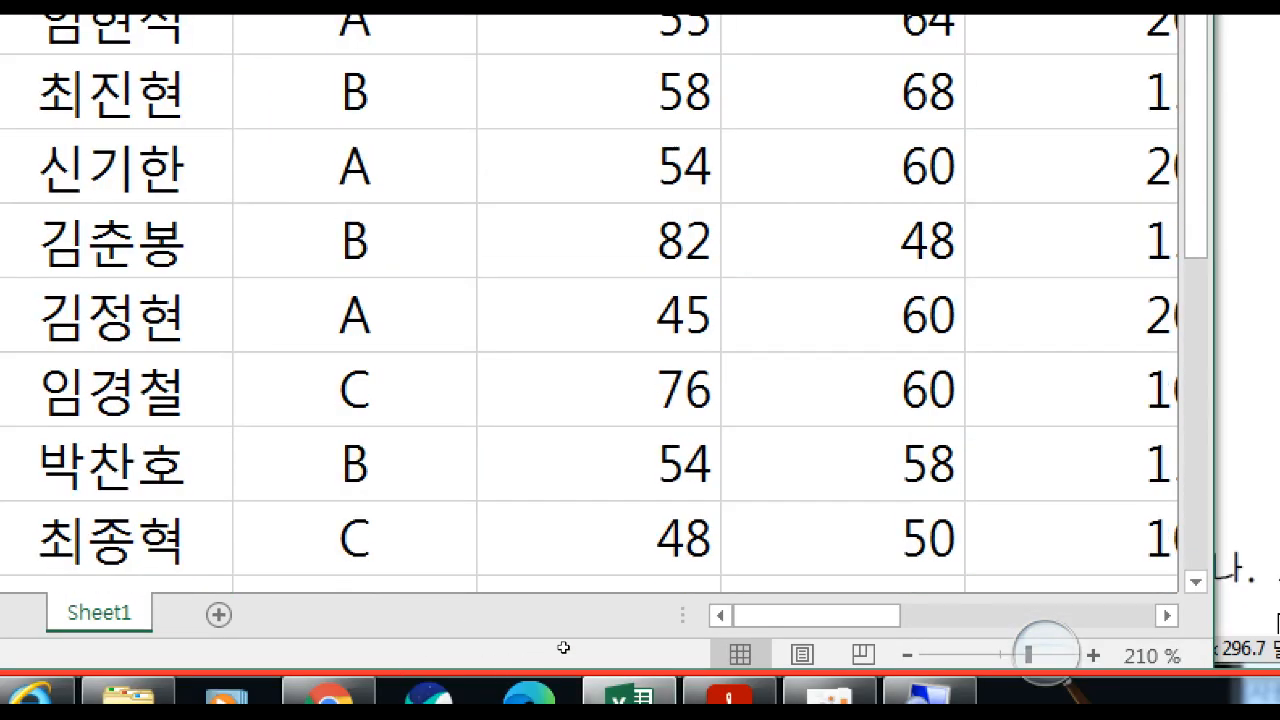
pyautogui.scroll(-3, 655, 636)
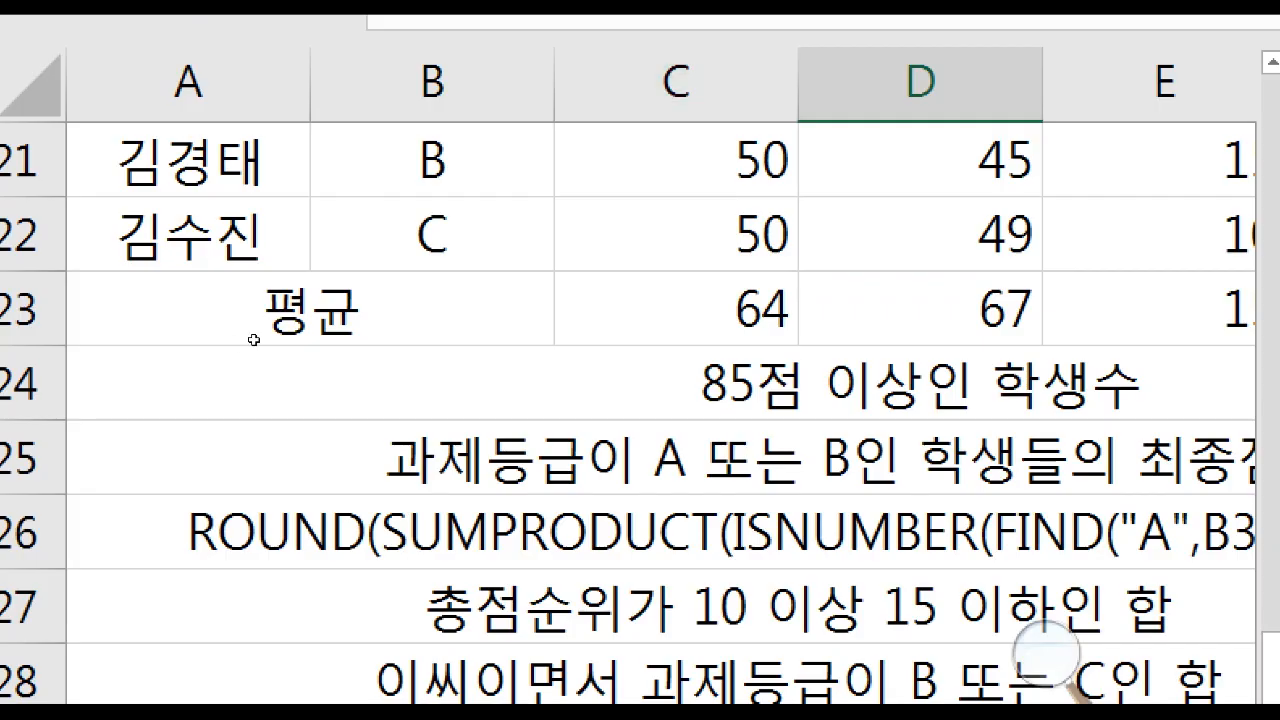
pyautogui.click(290, 340)
pyautogui.press('Right')
pyautogui.press('Right')
pyautogui.press('Right')
pyautogui.press('Right')
pyautogui.press('Right')
pyautogui.press('Right')
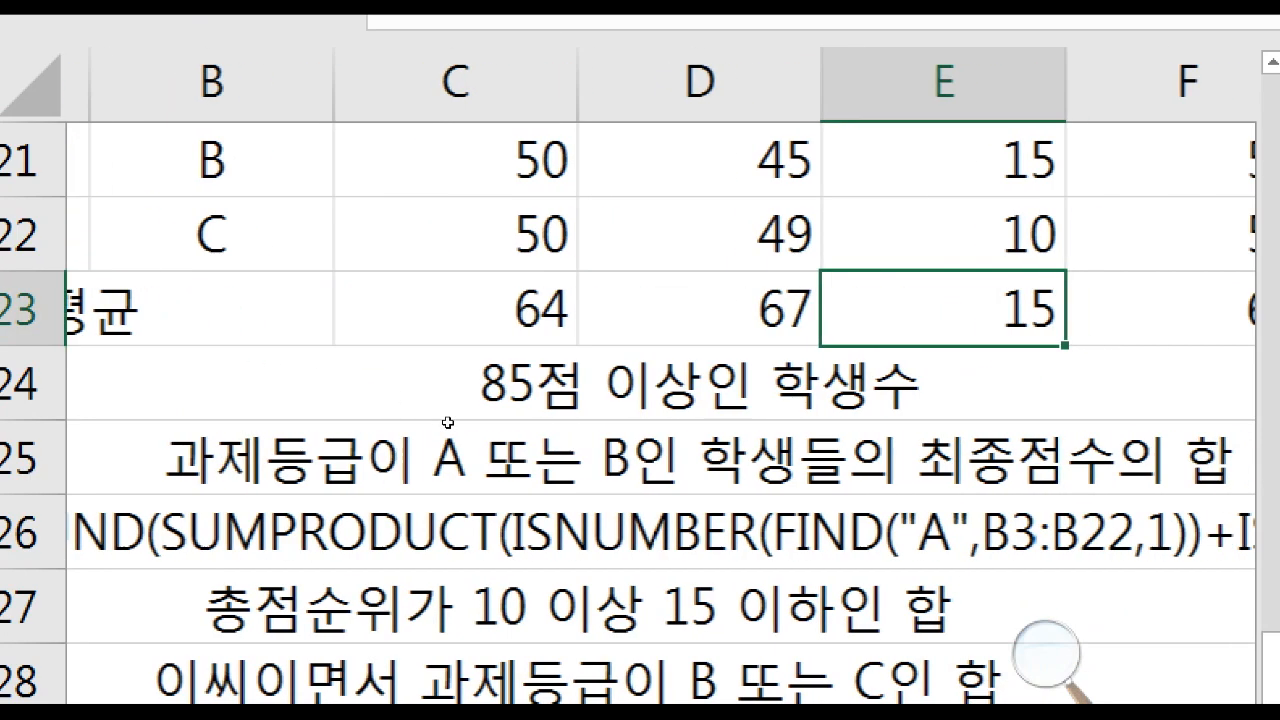
pyautogui.press('Right')
pyautogui.press('Left')
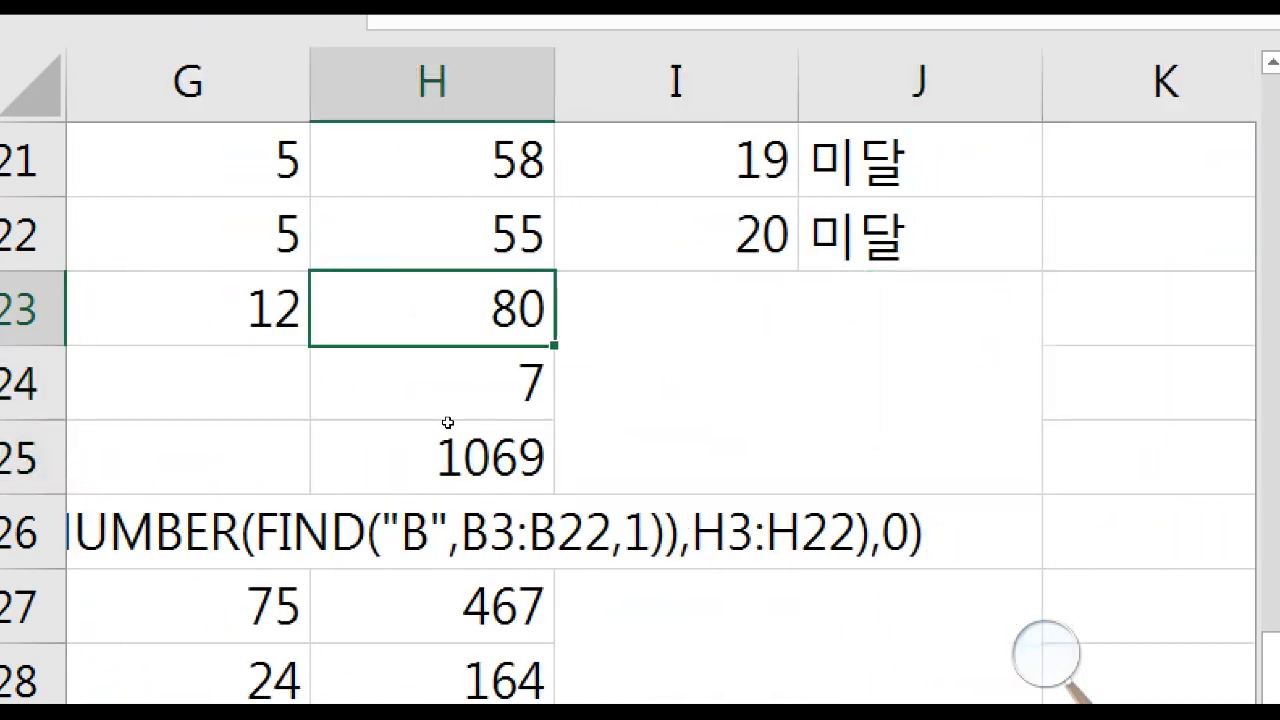
# Centre the 평가 results in J3:J22 horizontally
pyautogui.press('Up')
pyautogui.press('Up')
pyautogui.press('Up')
pyautogui.press('Right')
pyautogui.press('Up')
pyautogui.press('Up')
pyautogui.press('Up')
pyautogui.press('Up')
pyautogui.press('Up')
pyautogui.press('Up')
pyautogui.press('Up')
pyautogui.press('Up')
pyautogui.press('Up')
pyautogui.press('Up')
pyautogui.press('Up')
pyautogui.press('Up')
pyautogui.press('Up')
pyautogui.press('Up')
pyautogui.press('Up')
pyautogui.press('Up')
pyautogui.press('Up')
pyautogui.press('Up')
pyautogui.press('Up')
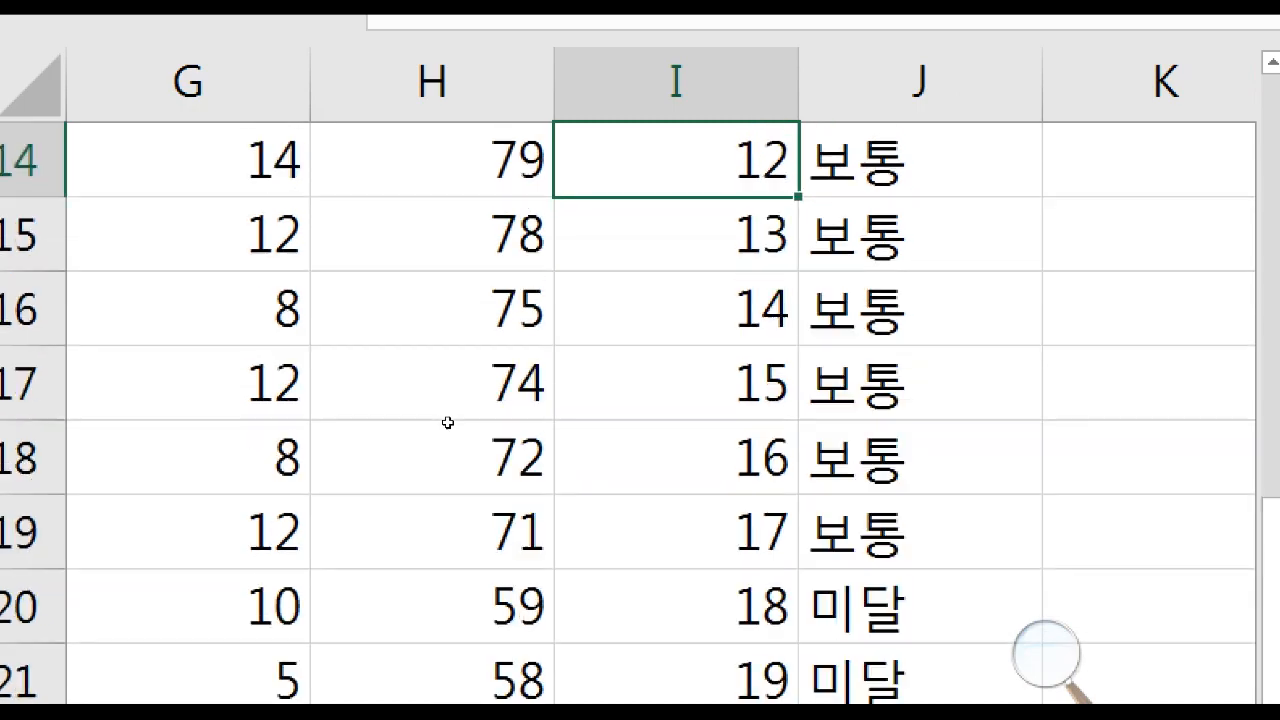
pyautogui.press('Down')
pyautogui.press('Down')
pyautogui.press('Right')
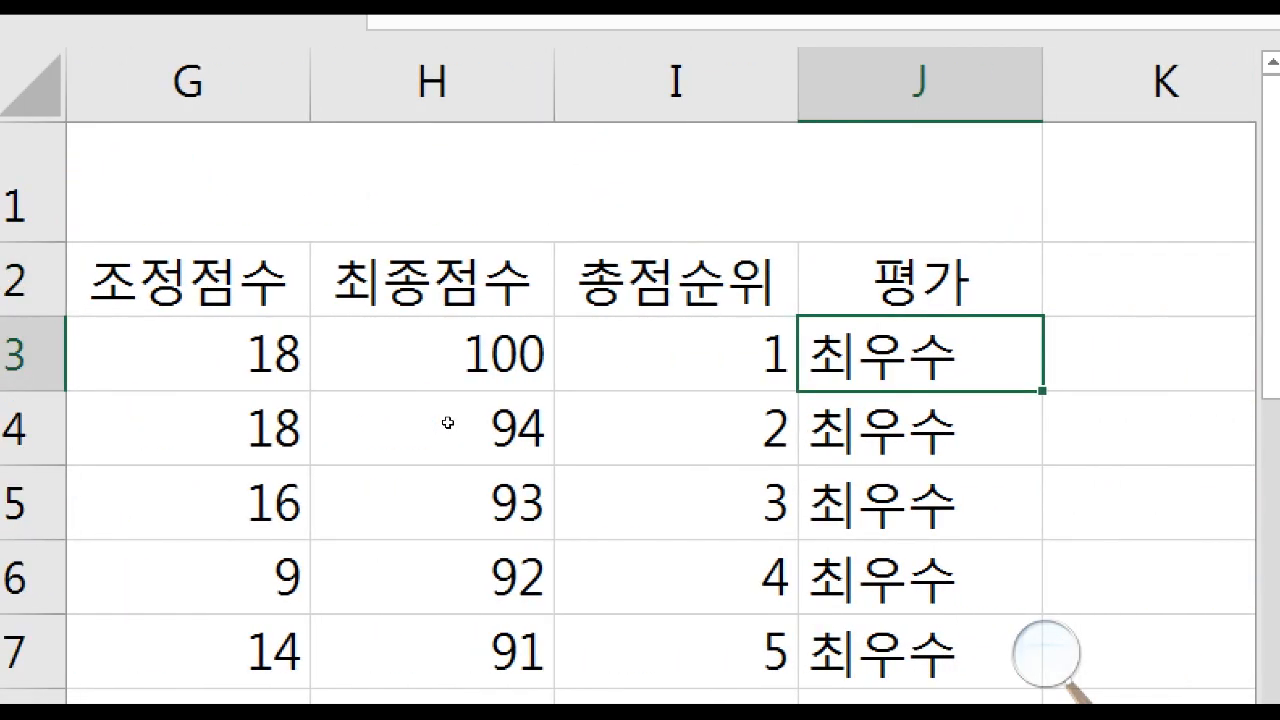
pyautogui.hotkey('shift', 'Down')
pyautogui.hotkey('shift', 'Down')
pyautogui.hotkey('shift', 'Down')
pyautogui.hotkey('shift', 'Down')
pyautogui.hotkey('shift', 'Down')
pyautogui.hotkey('shift', 'Down')
pyautogui.hotkey('shift', 'Down')
pyautogui.hotkey('shift', 'Down')
pyautogui.hotkey('shift', 'Down')
pyautogui.hotkey('shift', 'Down')
pyautogui.hotkey('shift', 'Down')
pyautogui.hotkey('shift', 'Down')
pyautogui.hotkey('shift', 'Down')
pyautogui.hotkey('shift', 'Down')
pyautogui.hotkey('shift', 'Down')
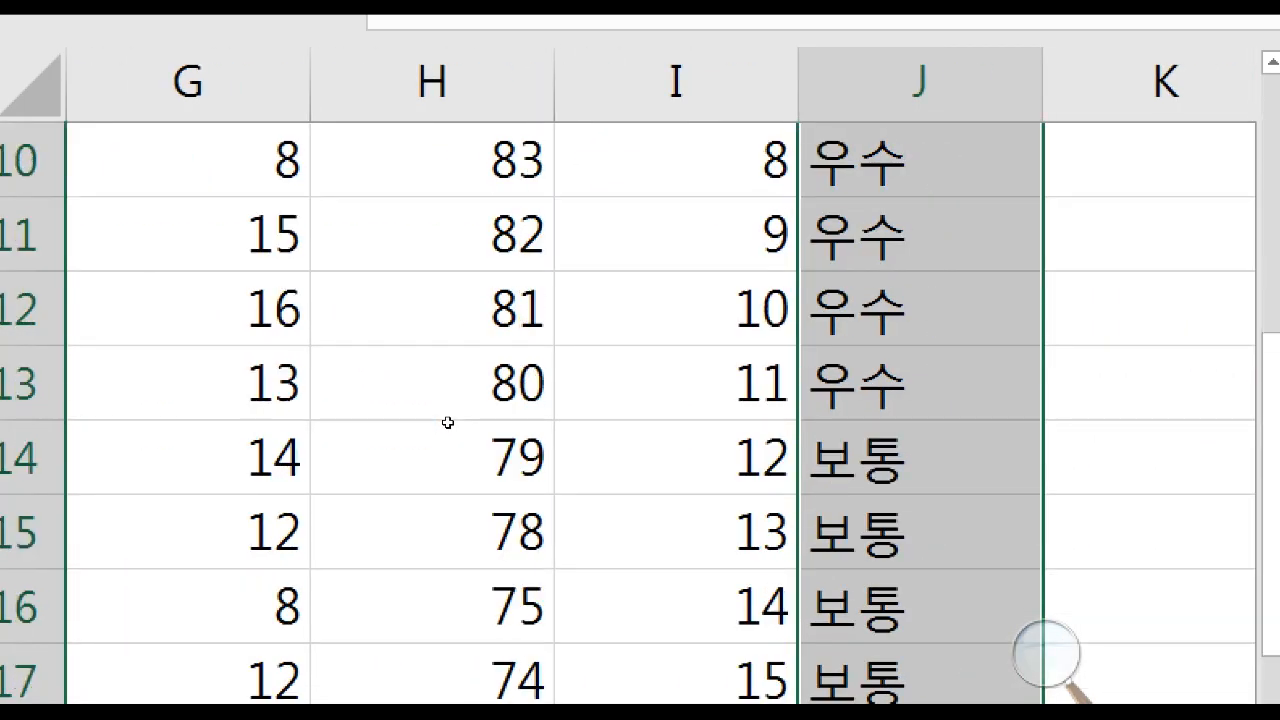
pyautogui.hotkey('shift', 'Down')
pyautogui.hotkey('shift', 'Down')
pyautogui.hotkey('shift', 'Down')
pyautogui.hotkey('shift', 'Down')
pyautogui.hotkey('shift', 'Down')
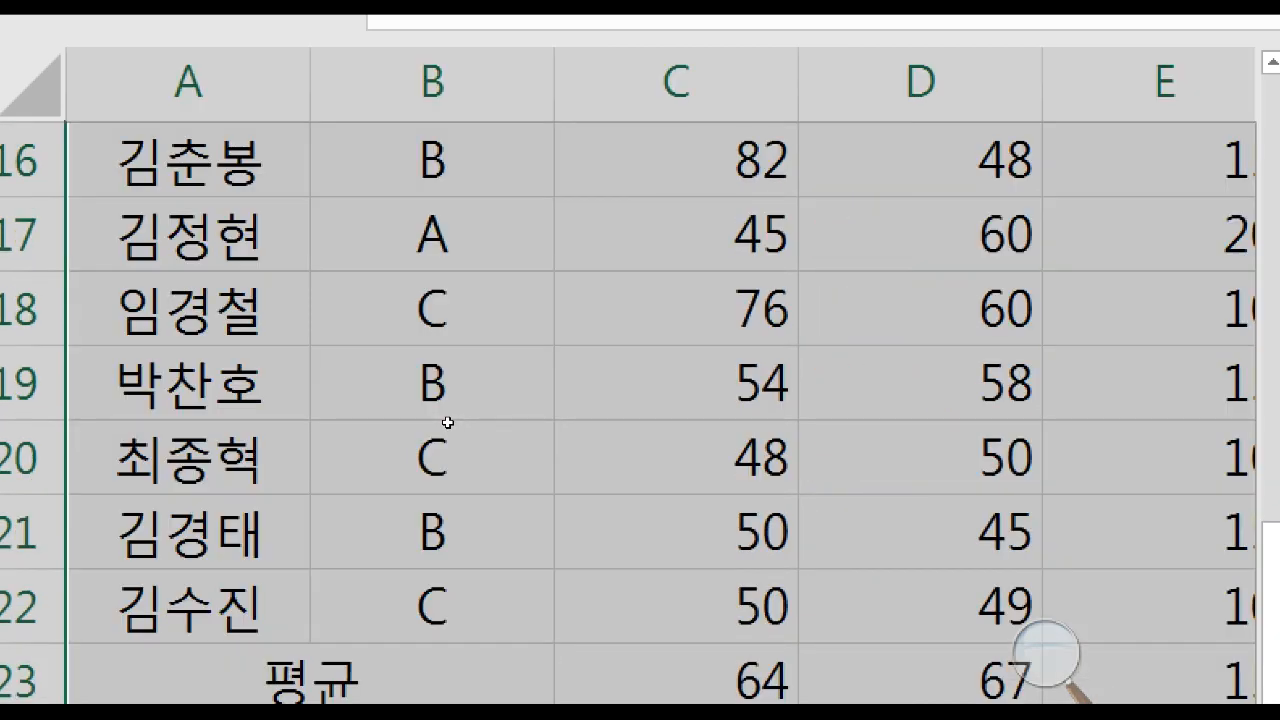
pyautogui.hotkey('shift', 'Up')
pyautogui.hotkey('shift', 'Up')
pyautogui.hotkey('shift', 'Right')
pyautogui.hotkey('shift', 'Right')
pyautogui.hotkey('shift', 'Right')
pyautogui.hotkey('shift', 'Right')
pyautogui.hotkey('shift', 'Right')
pyautogui.hotkey('shift', 'Right')
pyautogui.hotkey('shift', 'Right')
pyautogui.hotkey('shift', 'Right')
pyautogui.hotkey('shift', 'Right')
pyautogui.hotkey('shift', 'Down')
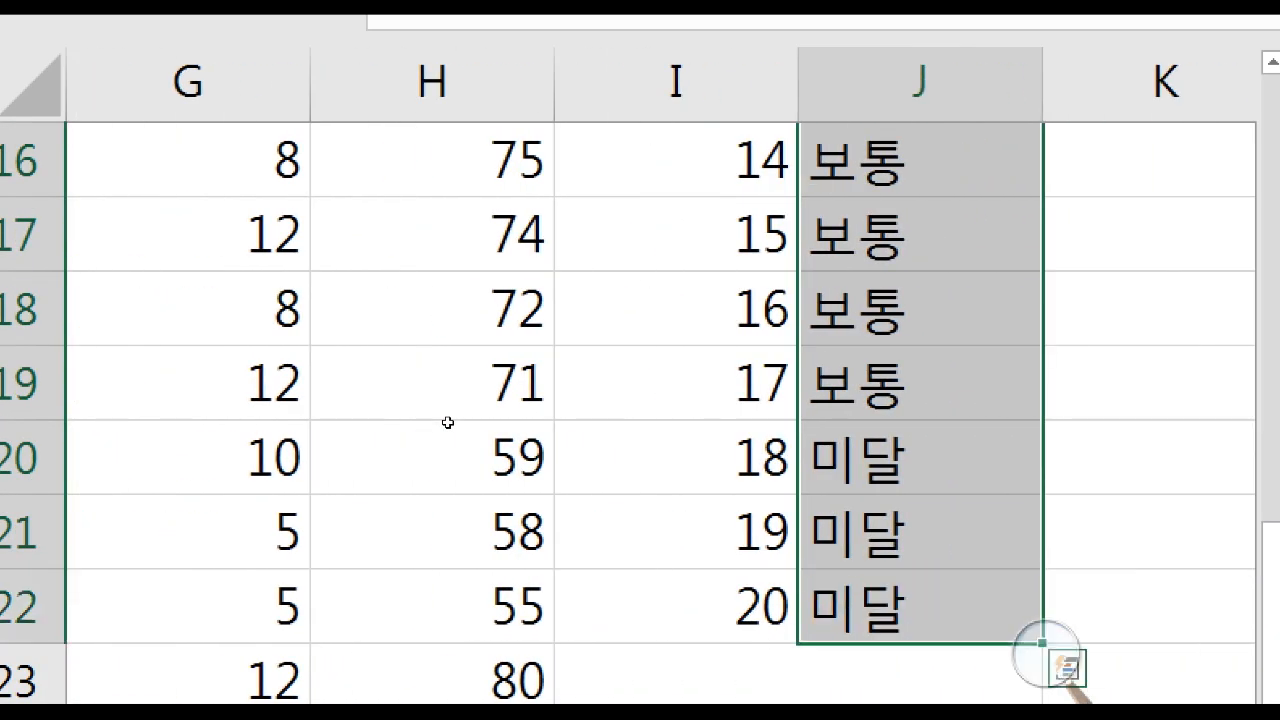
pyautogui.click(481, 169)
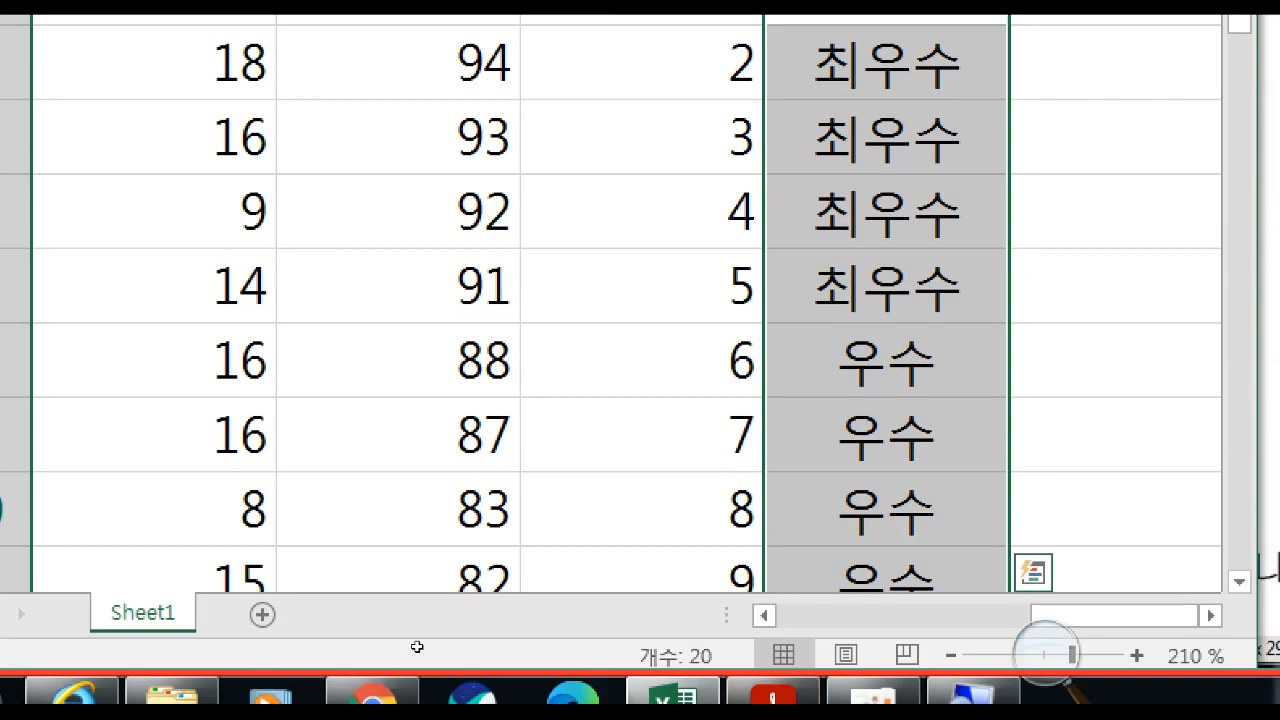
# Check the alignment of the 최종점수, 총점순위 and 평가 columns down through row 19
pyautogui.click(894, 575)
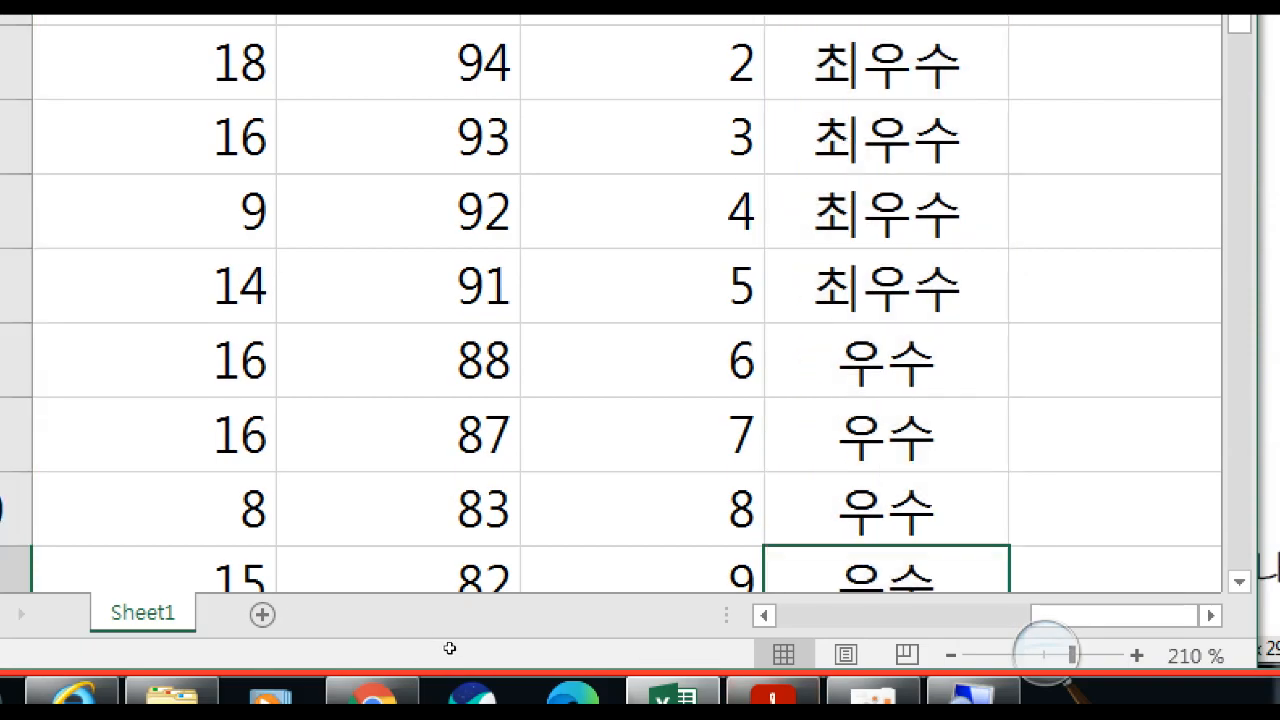
pyautogui.press('Down')
pyautogui.press('Down')
pyautogui.press('Left')
pyautogui.press('Down')
pyautogui.press('Left')
pyautogui.press('Down')
pyautogui.press('Down')
pyautogui.press('Down')
pyautogui.press('Down')
pyautogui.press('Down')
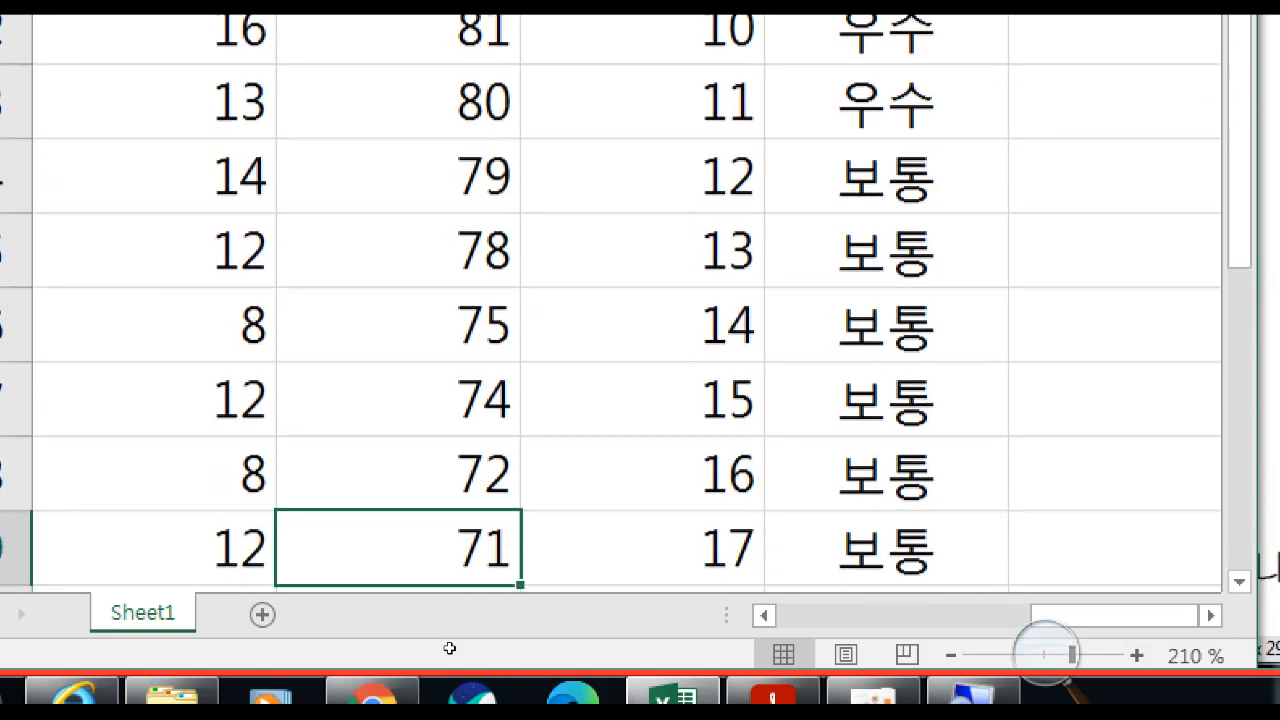
# Check the alignment of the last student rows, the summary rows 23 to 27, and the 총점순위 and 평가 columns
pyautogui.press('Down')
pyautogui.press('Down')
pyautogui.press('Down')
pyautogui.press('Down')
pyautogui.press('Down')
pyautogui.press('Down')
pyautogui.press('Down')
pyautogui.press('Down')
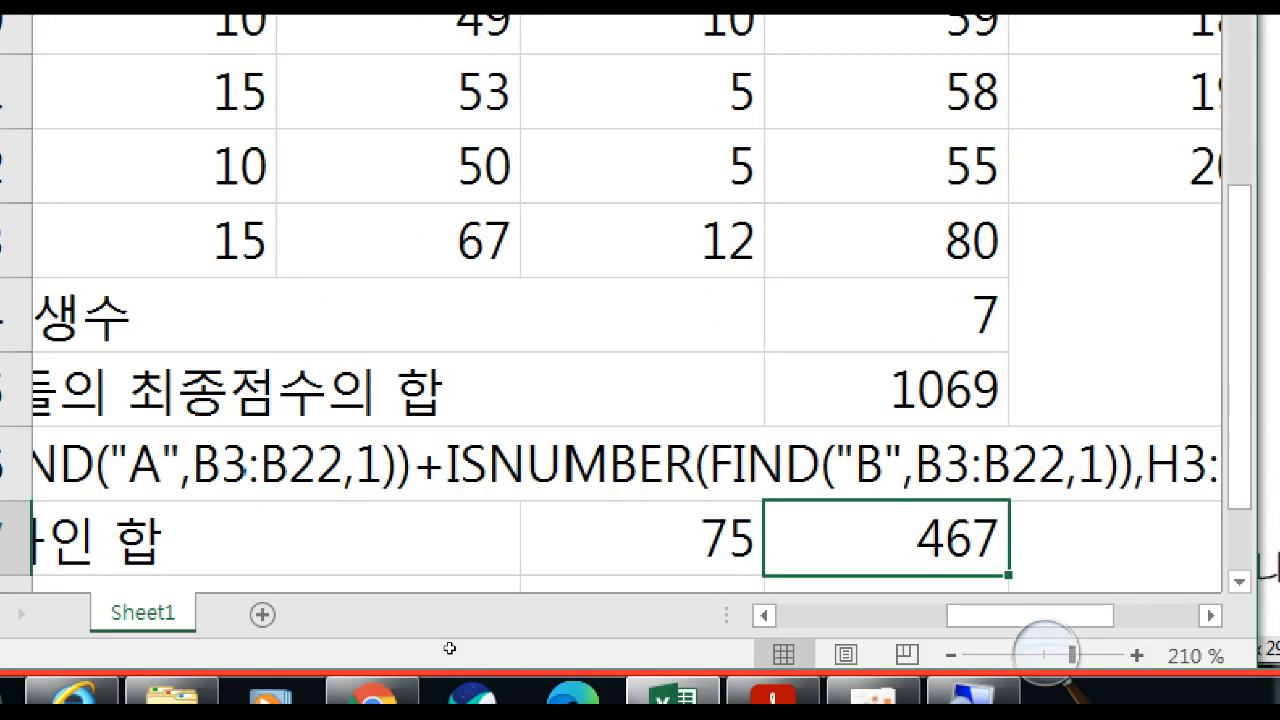
pyautogui.press('Up')
pyautogui.press('Up')
pyautogui.press('Up')
pyautogui.press('Up')
pyautogui.press('Up')
pyautogui.press('Up')
pyautogui.press('Right')
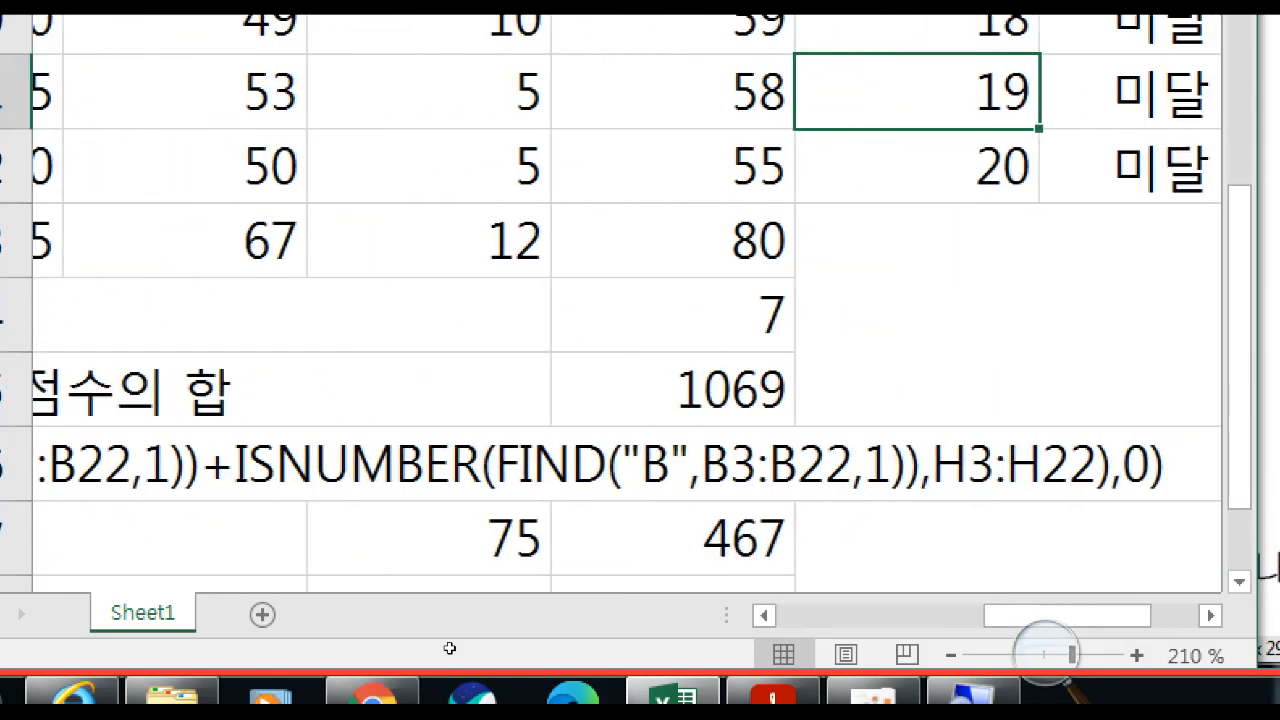
pyautogui.press('Right')
pyautogui.press('Left')
pyautogui.press('Left')
pyautogui.press('Left')
pyautogui.press('Left')
pyautogui.press('Left')
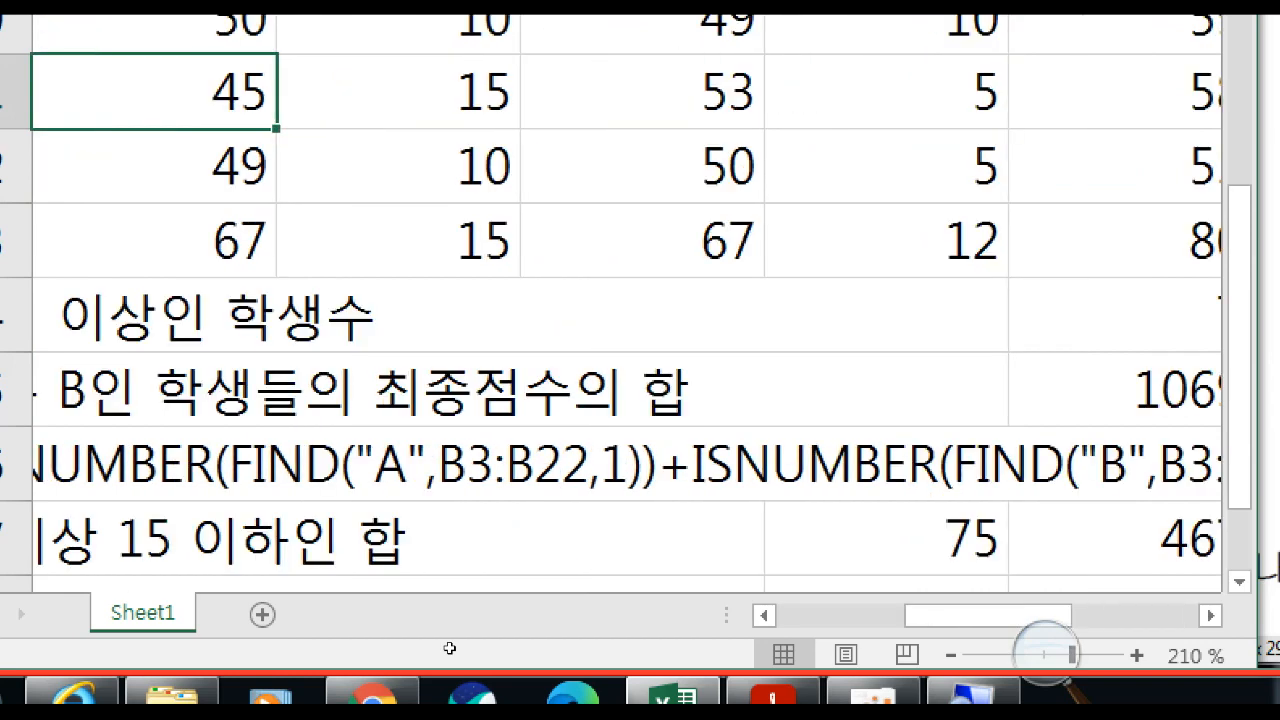
pyautogui.press('Right')
pyautogui.press('Right')
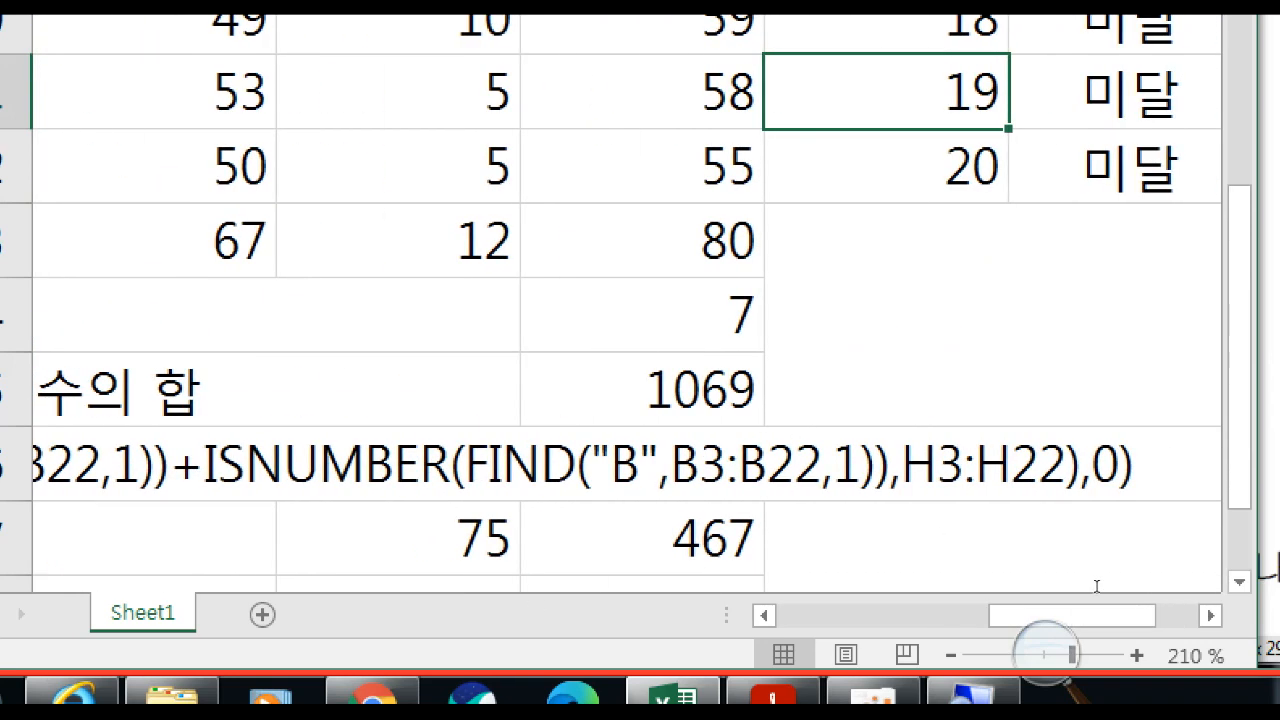
pyautogui.hotkey('alt', 'Tab')
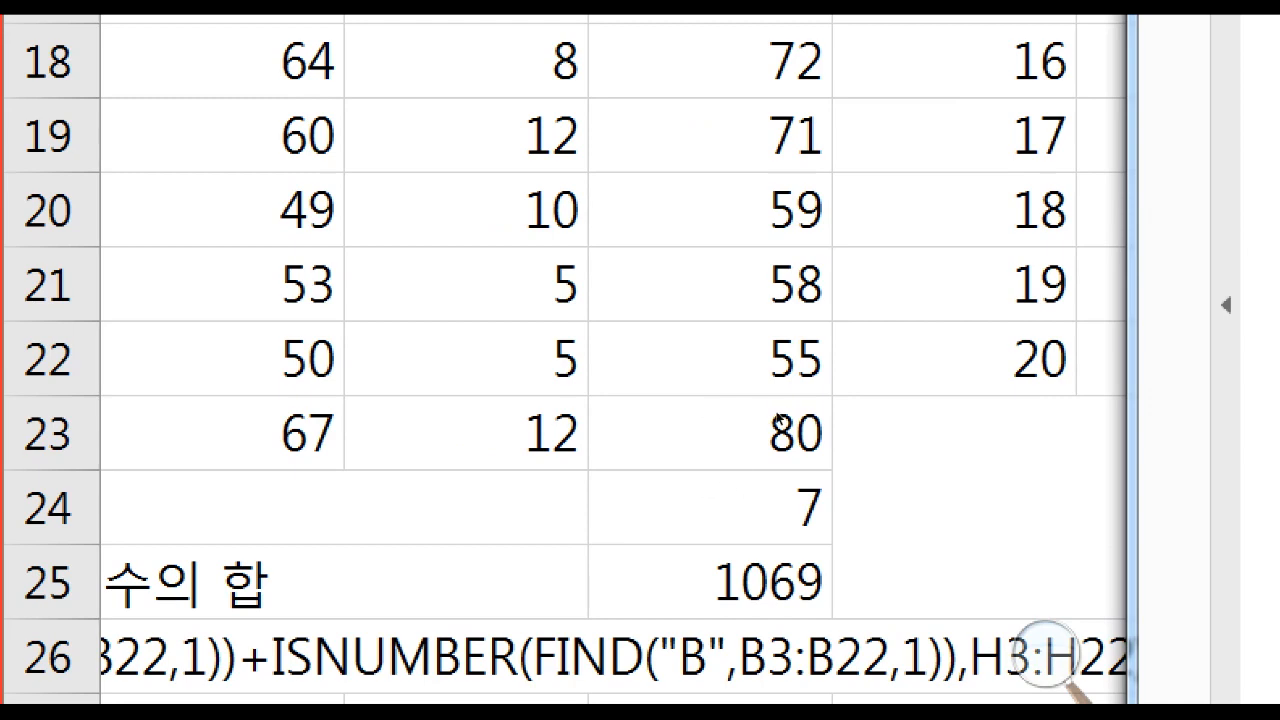
# Apply all borders to the whole table from the header row 2 down to row 29, columns A to J
pyautogui.click(954, 285)
pyautogui.click(1180, 460)
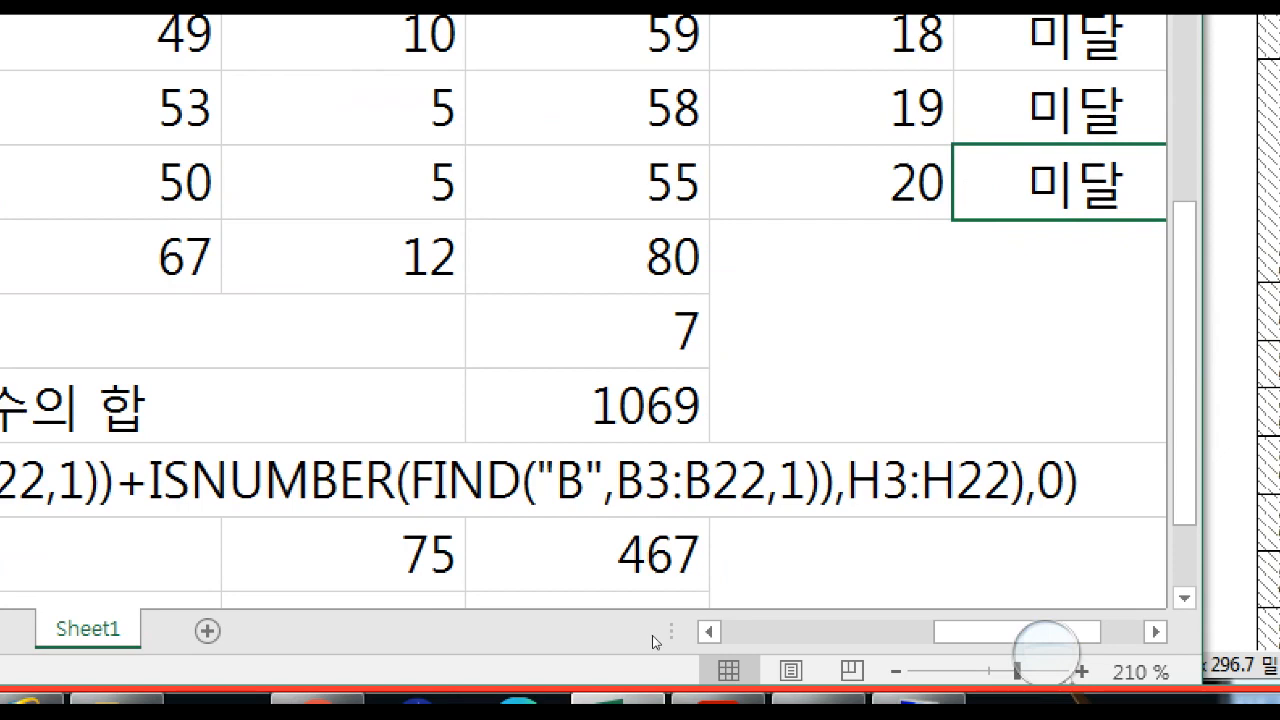
pyautogui.scroll(-5, 650, 645)
pyautogui.scroll(5, 652, 620)
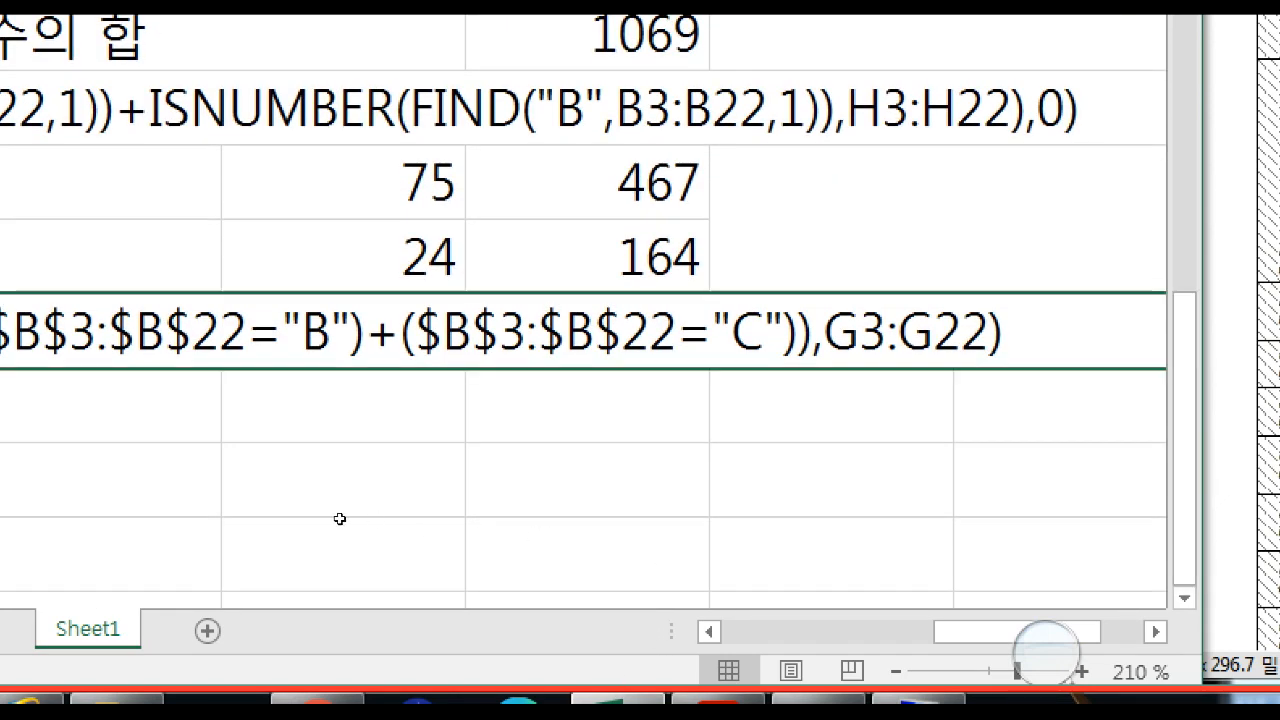
pyautogui.moveTo(124, 532); pyautogui.dragTo(108, 324)
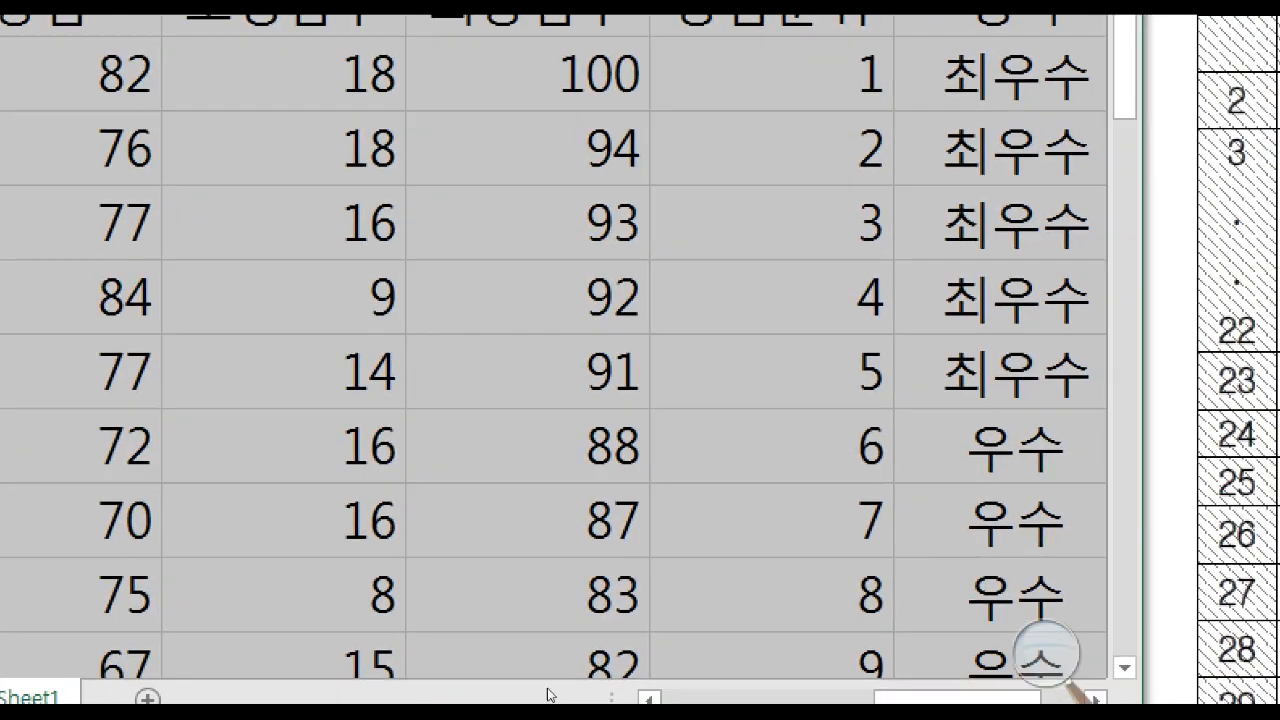
pyautogui.moveTo(930, 697); pyautogui.dragTo(397, 678)
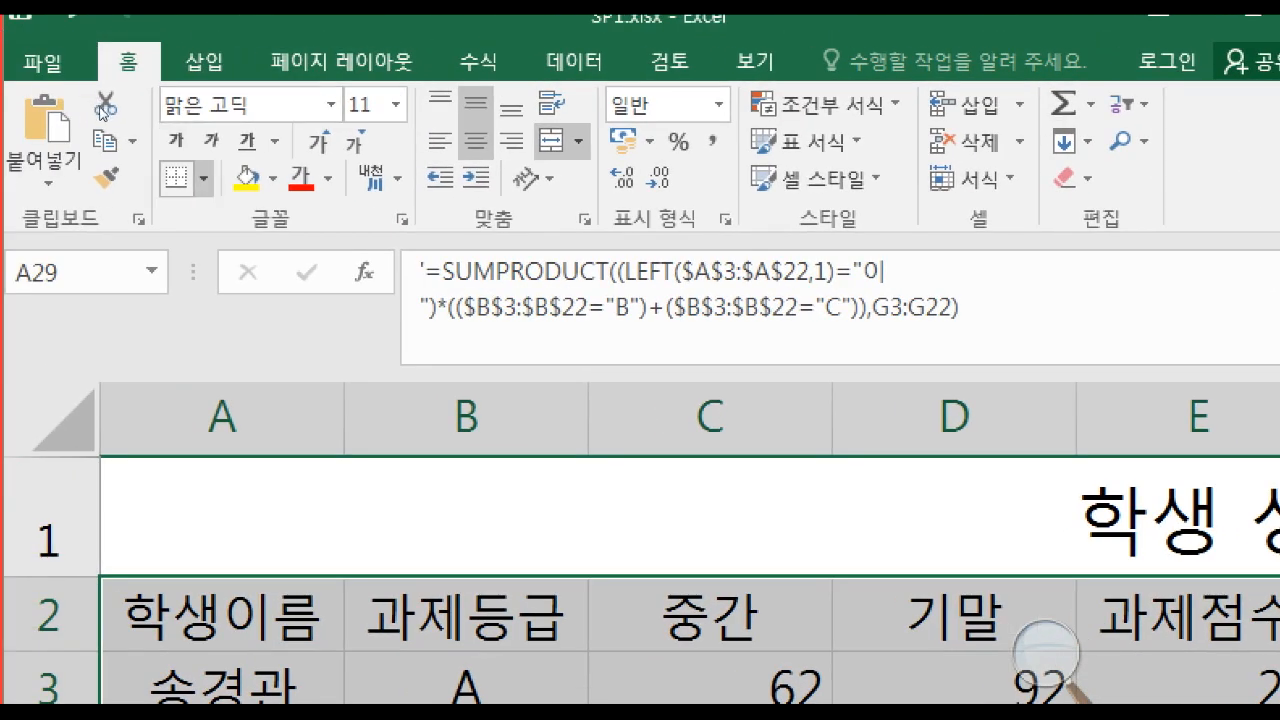
pyautogui.click(203, 178)
pyautogui.click(260, 454)
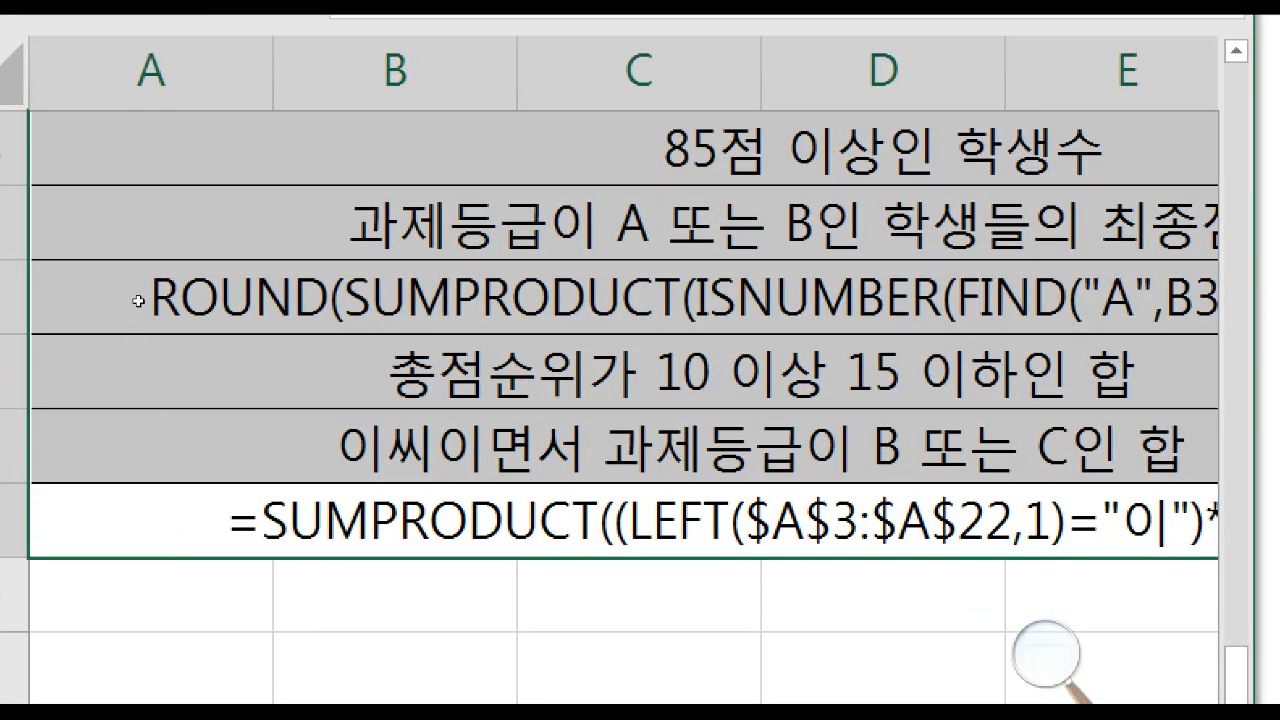
# Check the table's borders from the summary rows up through the student rows to A3
pyautogui.press('Up')
pyautogui.press('Up')
pyautogui.press('Up')
pyautogui.press('Up')
pyautogui.press('Up')
pyautogui.press('Up')
pyautogui.press('Up')
pyautogui.press('Up')
pyautogui.press('Up')
pyautogui.press('Up')
pyautogui.press('Up')
pyautogui.press('Up')
pyautogui.press('Up')
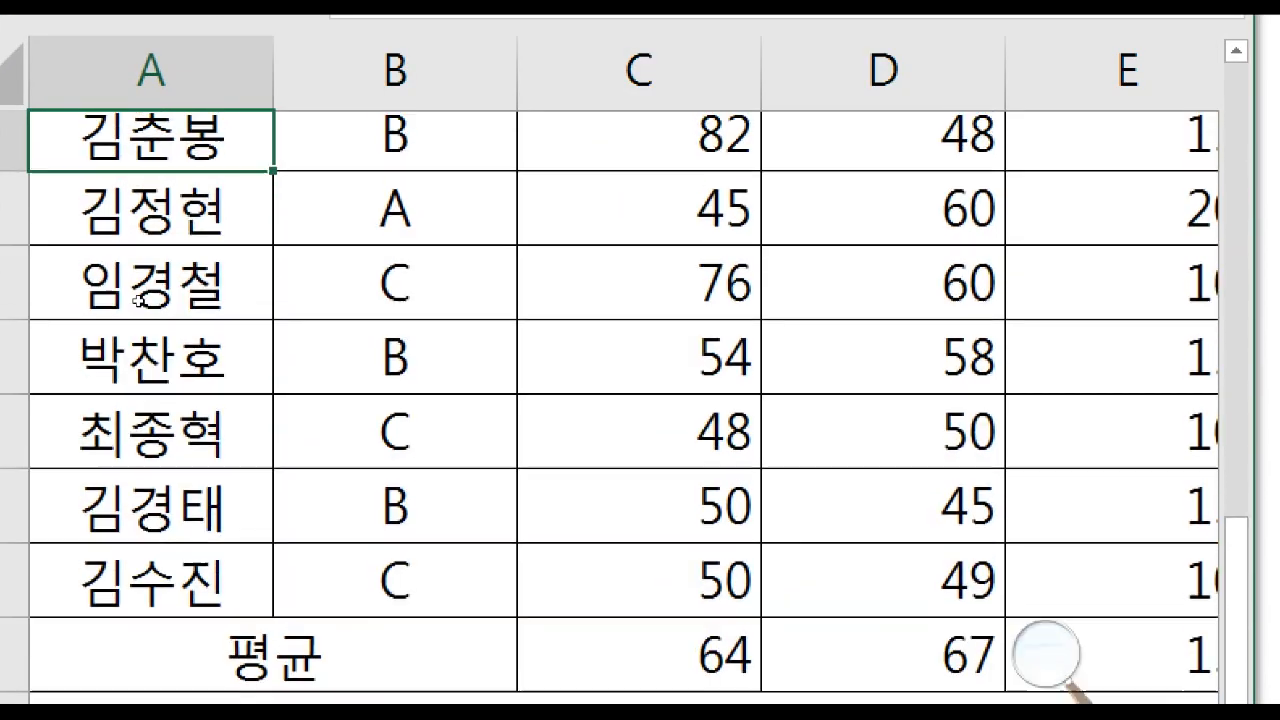
pyautogui.press('Up')
pyautogui.press('Up')
pyautogui.press('Up')
pyautogui.press('Up')
pyautogui.press('Up')
pyautogui.press('Up')
pyautogui.press('Up')
pyautogui.press('Up')
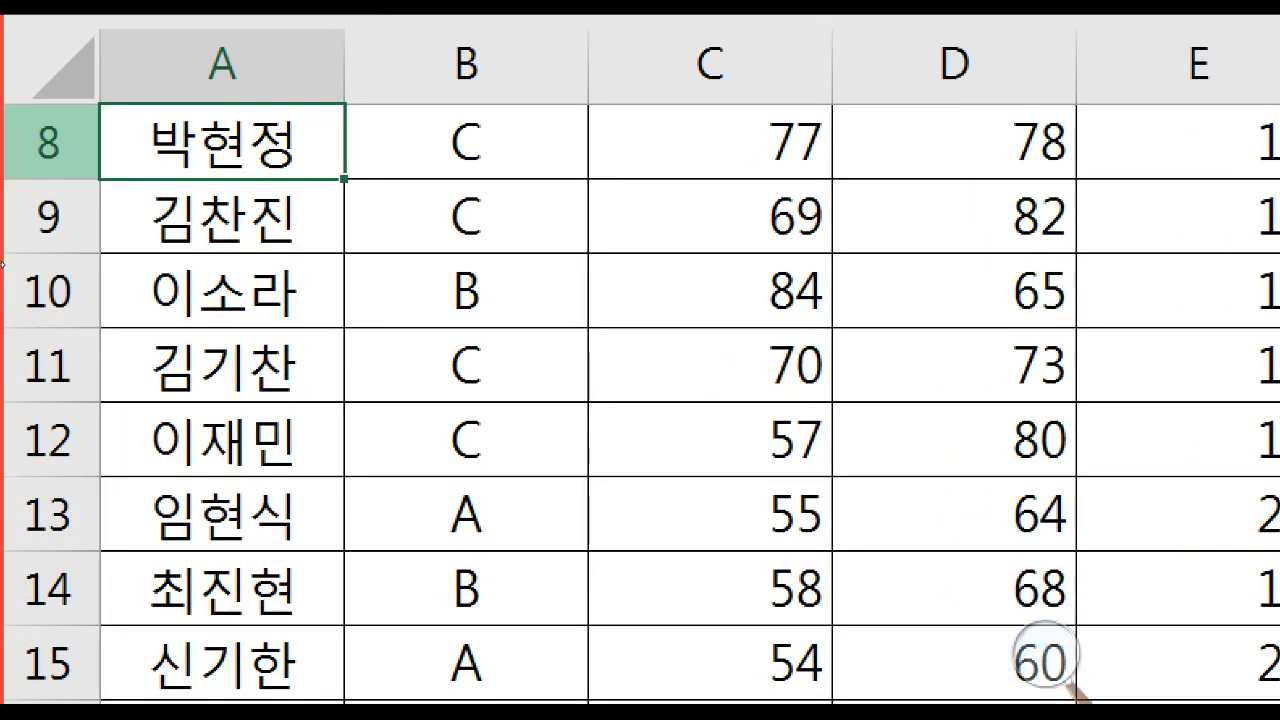
pyautogui.press('Up')
pyautogui.press('Up')
pyautogui.press('Up')
pyautogui.press('Up')
pyautogui.press('Up')
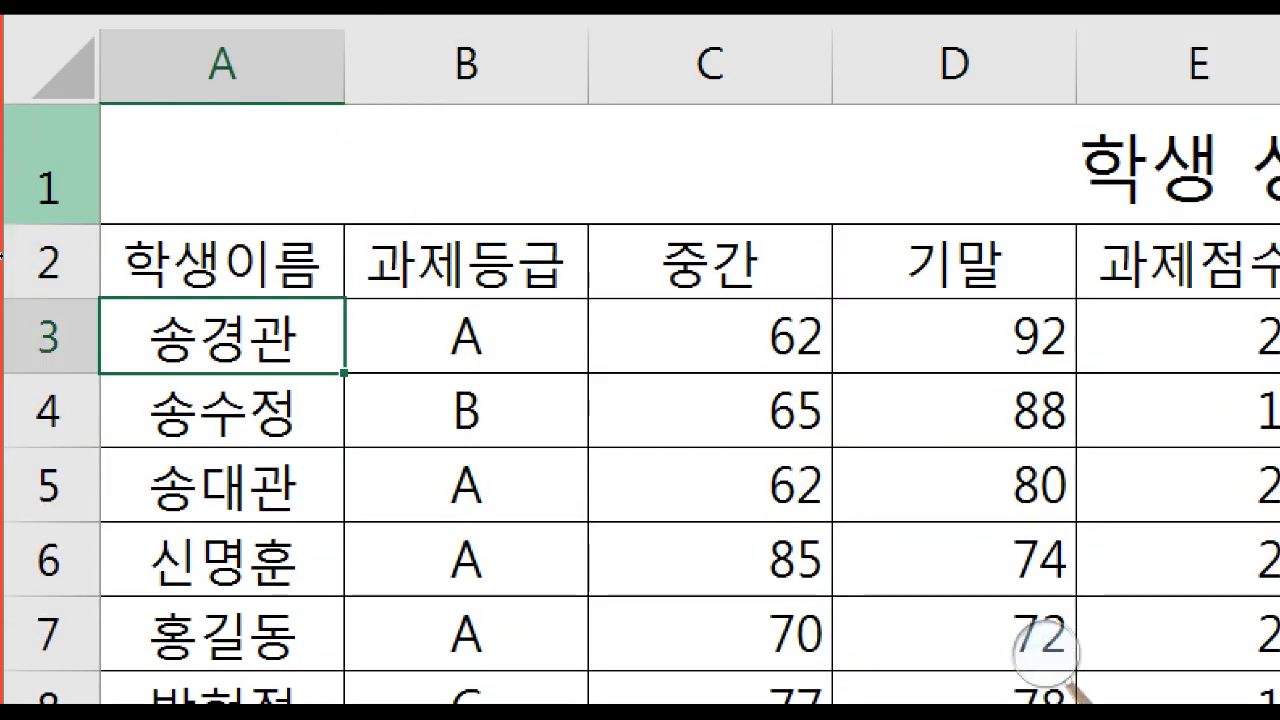
# Remove the inner horizontal borders from the student rows A3:J22, keeping their outline and vertical lines
pyautogui.hotkey('shift', 'Right')
pyautogui.hotkey('shift', 'Down')
pyautogui.hotkey('shift', 'Down')
pyautogui.hotkey('shift', 'Down')
pyautogui.hotkey('shift', 'Down')
pyautogui.hotkey('shift', 'Down')
pyautogui.hotkey('shift', 'Down')
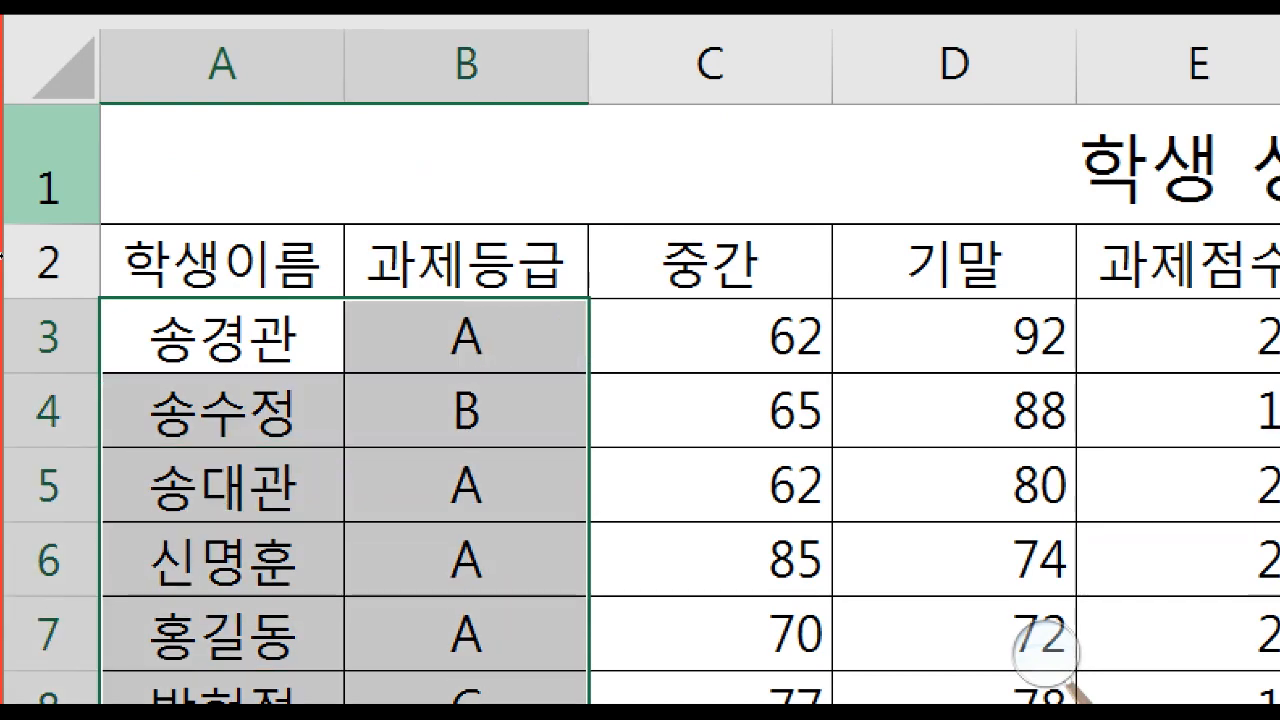
pyautogui.hotkey('shift', 'Left')
pyautogui.hotkey('shift', 'Down')
pyautogui.hotkey('shift', 'Down')
pyautogui.hotkey('shift', 'Down')
pyautogui.hotkey('shift', 'Down')
pyautogui.hotkey('shift', 'Down')
pyautogui.hotkey('shift', 'Down')
pyautogui.hotkey('shift', 'Down')
pyautogui.hotkey('shift', 'Down')
pyautogui.hotkey('shift', 'Down')
pyautogui.hotkey('shift', 'Down')
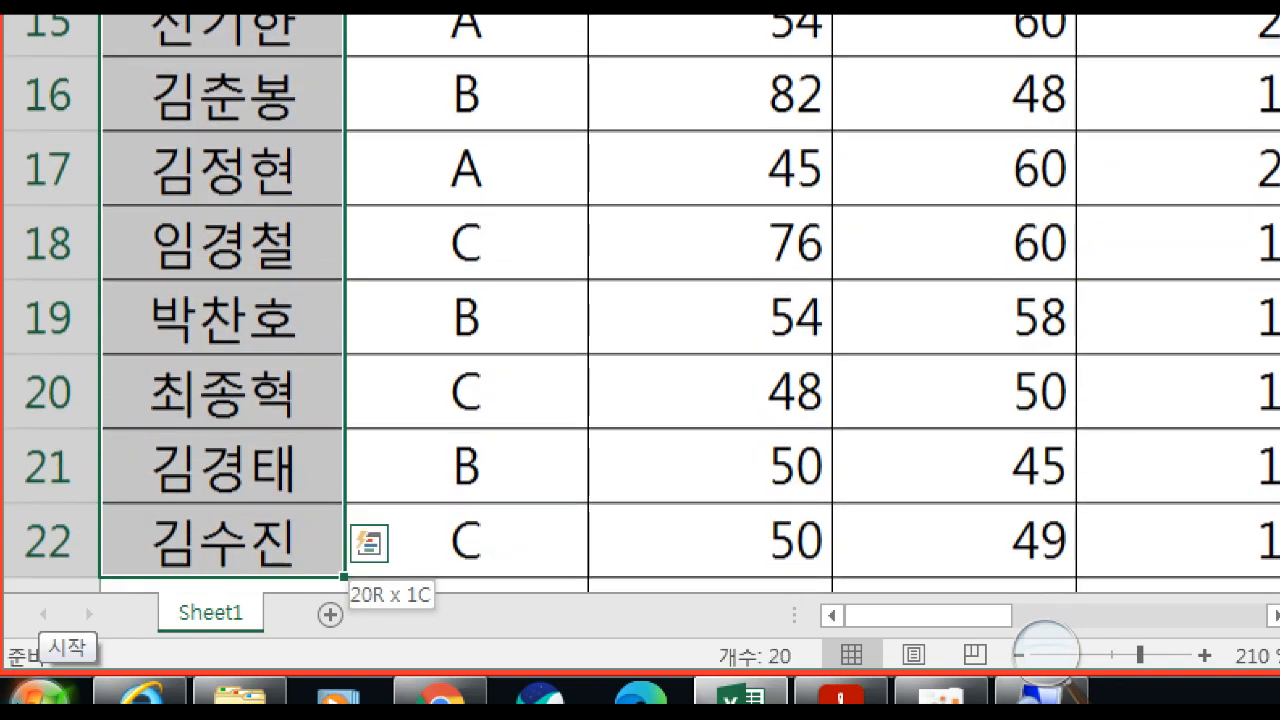
pyautogui.hotkey('shift', 'Right')
pyautogui.hotkey('shift', 'Down')
pyautogui.hotkey('shift', 'Up')
pyautogui.hotkey('shift', 'Right')
pyautogui.hotkey('shift', 'Right')
pyautogui.hotkey('shift', 'Right')
pyautogui.hotkey('shift', 'Right')
pyautogui.hotkey('shift', 'Right')
pyautogui.hotkey('shift', 'Right')
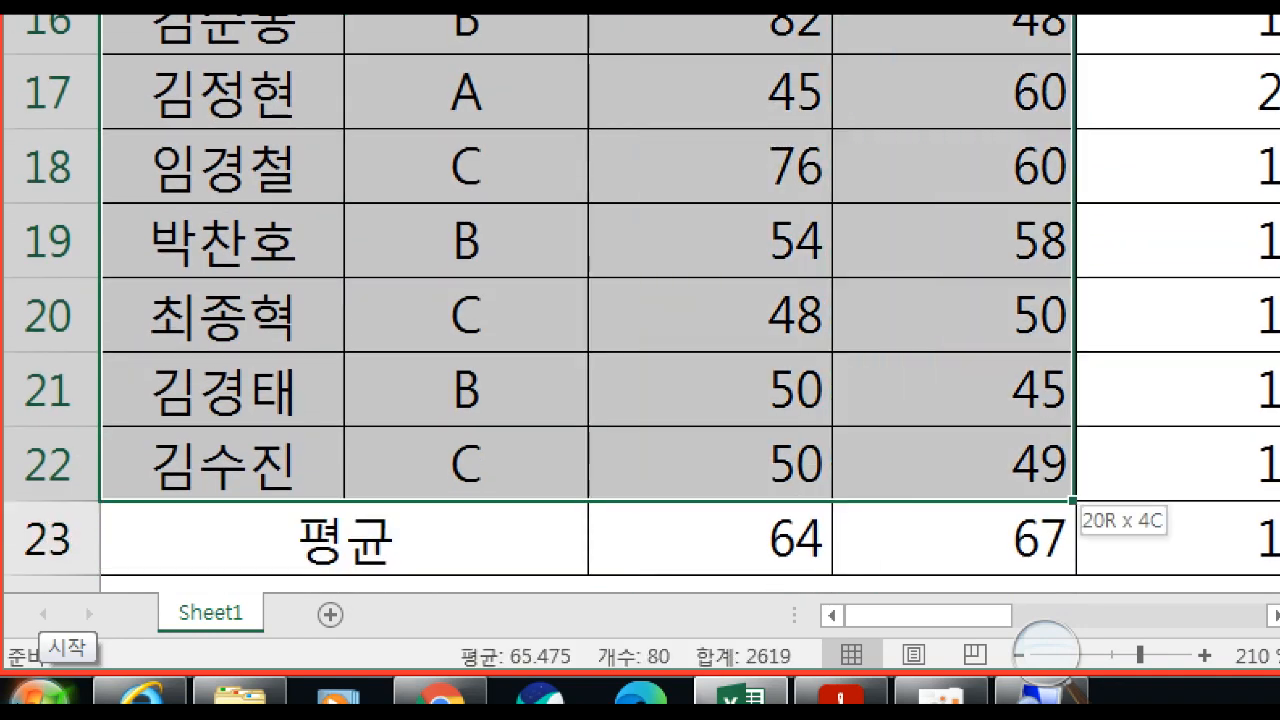
pyautogui.hotkey('shift', 'Right')
pyautogui.hotkey('shift', 'Right')
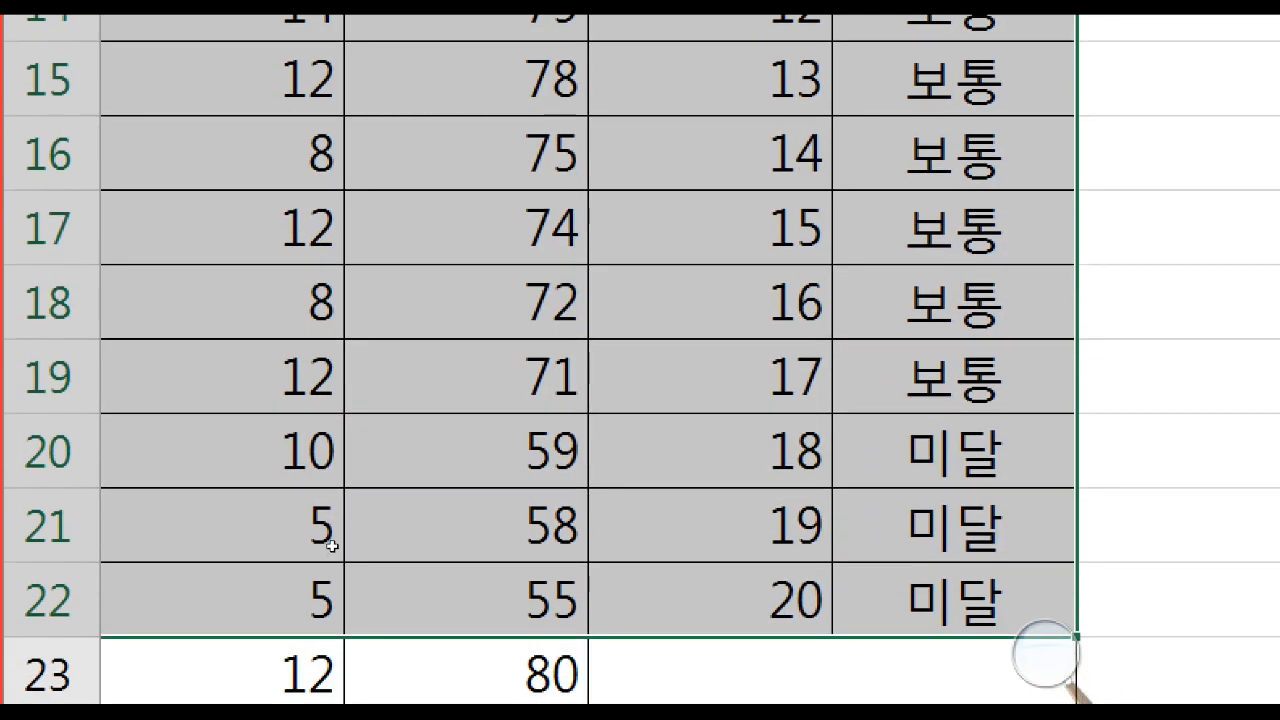
pyautogui.rightClick(332, 546)
pyautogui.click(386, 456)
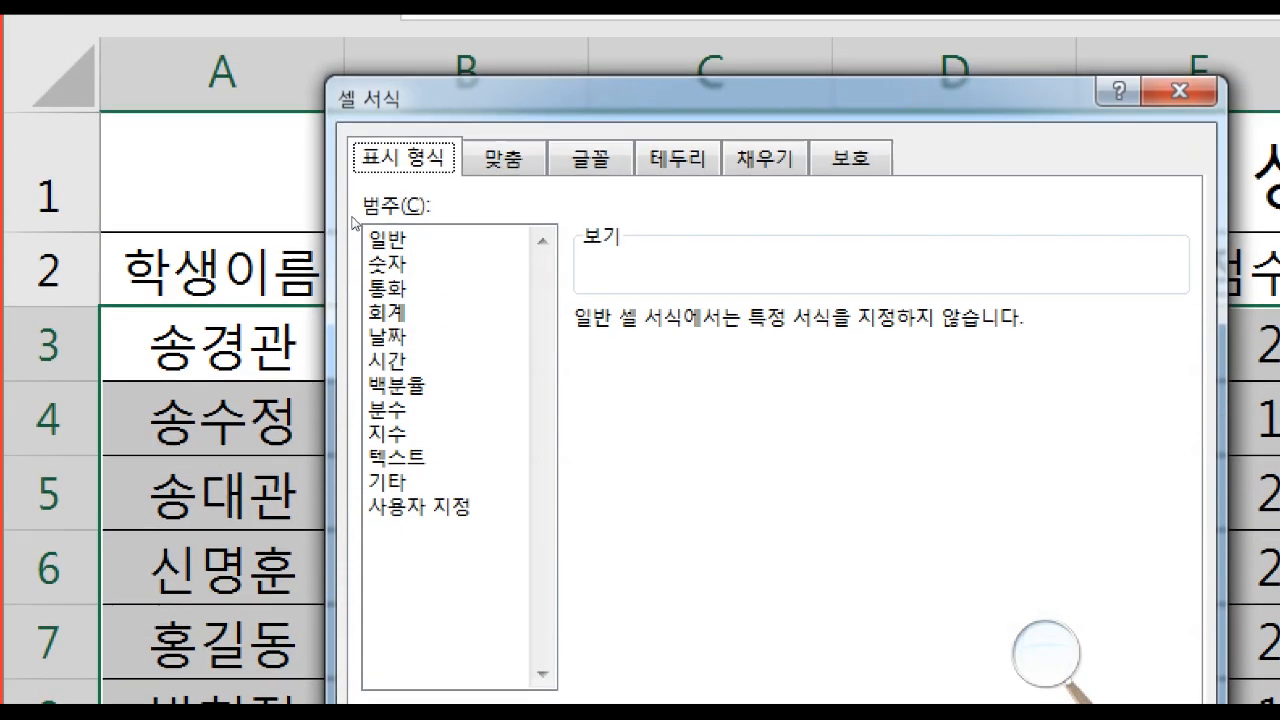
pyautogui.click(678, 159)
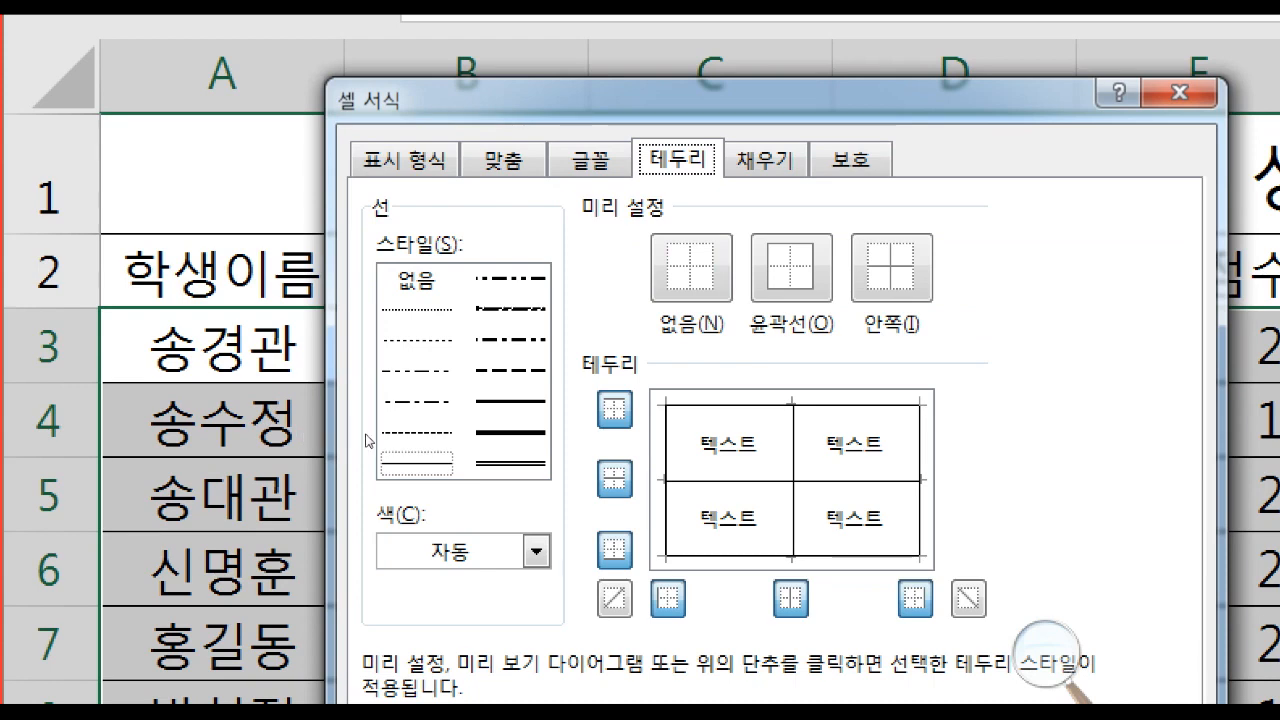
pyautogui.click(615, 479)
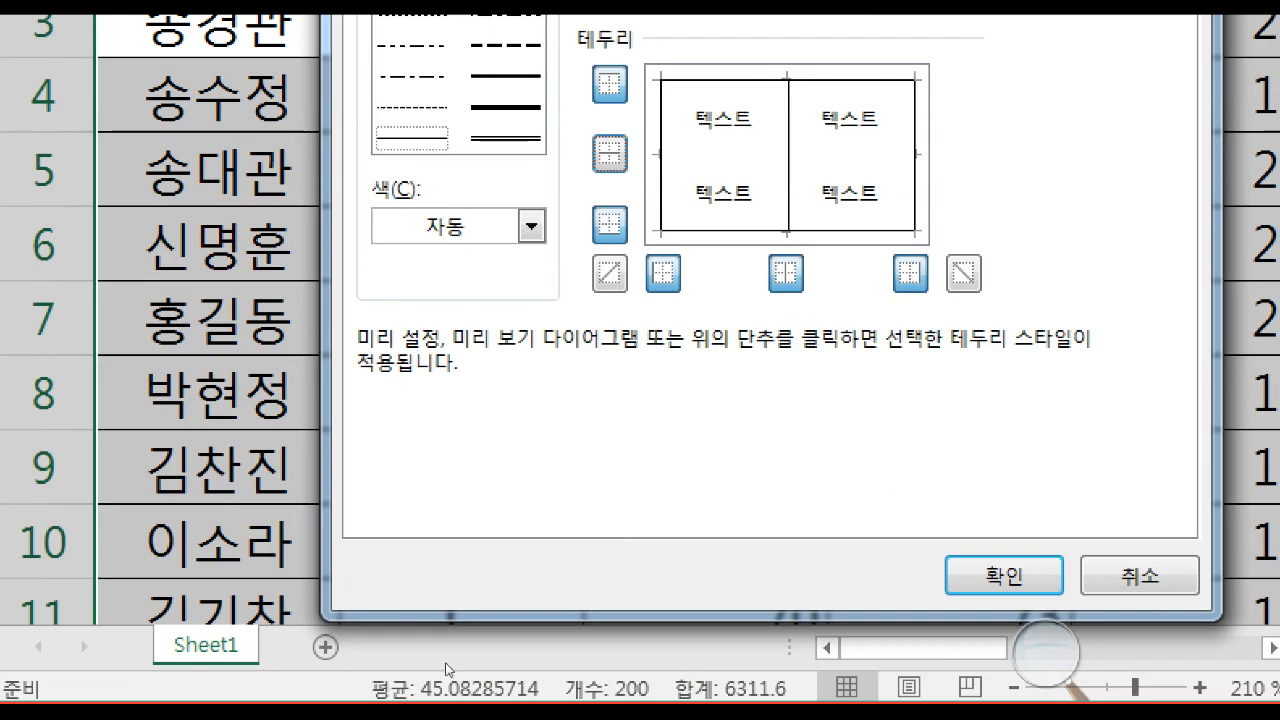
pyautogui.click(1004, 576)
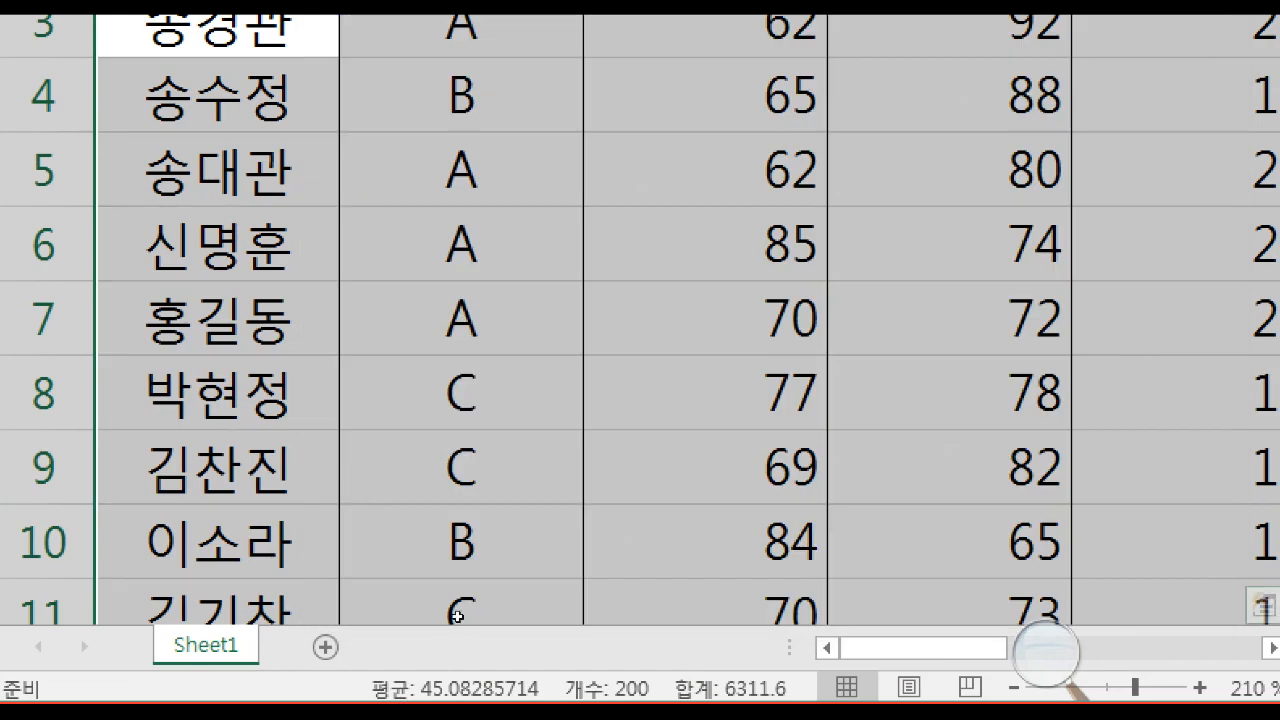
pyautogui.click(218, 244)
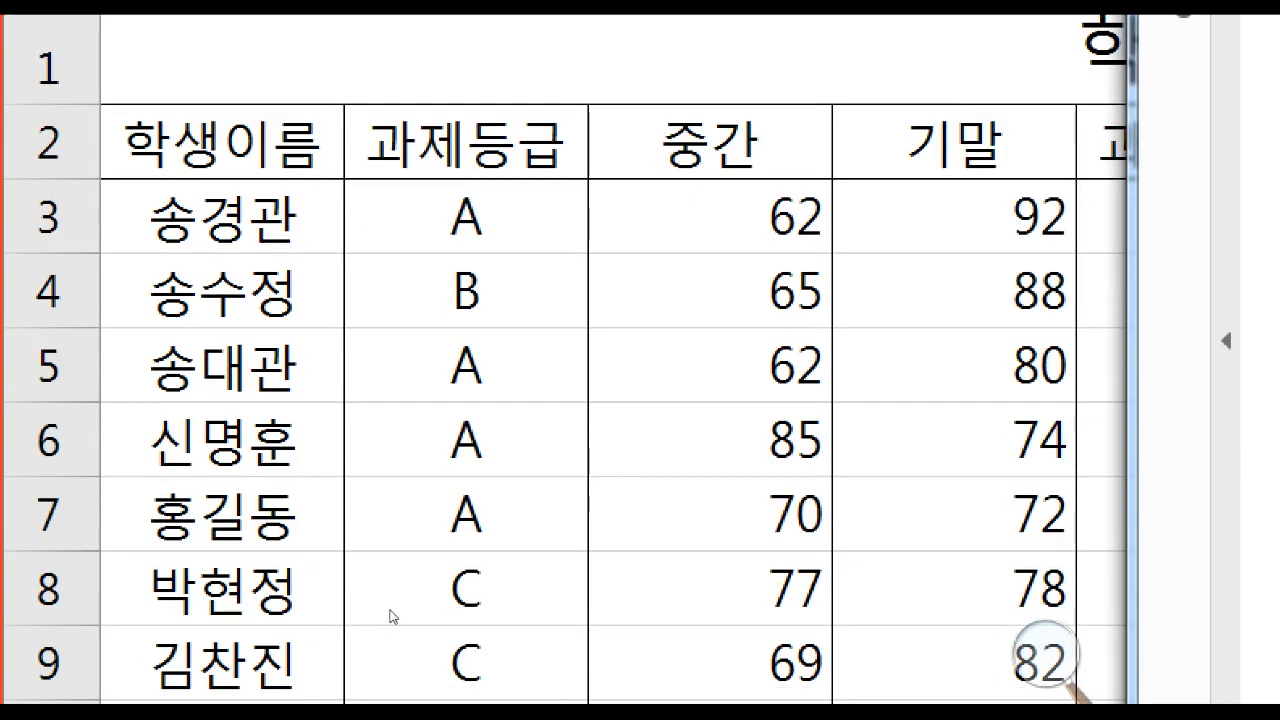
# Examine the borders of the lower rows through row 29 and the empty area beneath the table
pyautogui.click(392, 612)
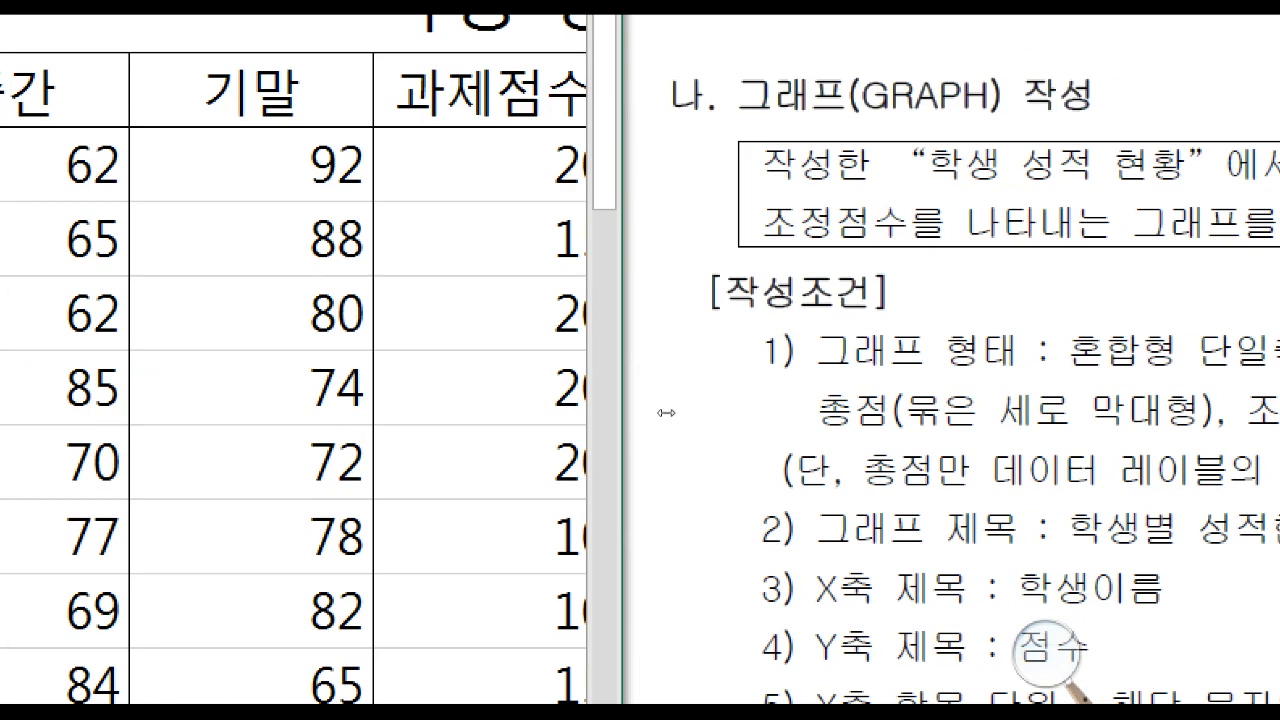
pyautogui.moveTo(654, 373); pyautogui.dragTo(643, 680)
pyautogui.click(107, 627)
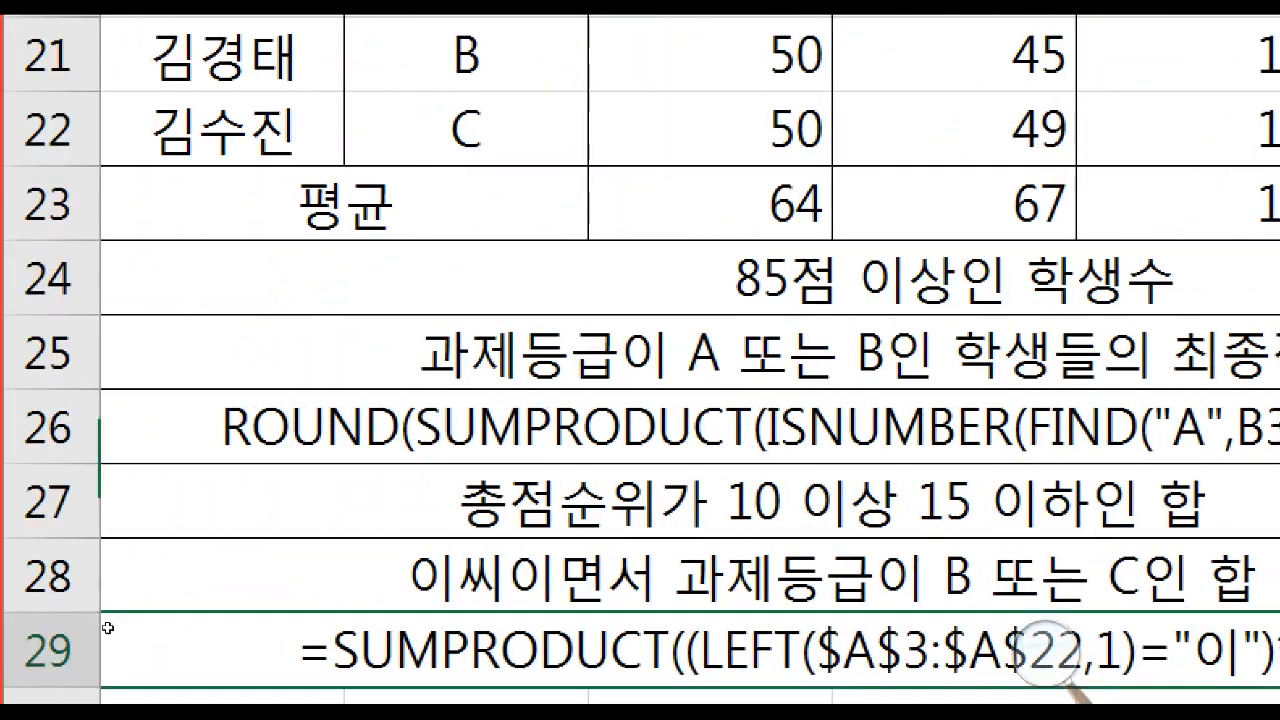
pyautogui.press('Down')
pyautogui.press('Down')
pyautogui.press('Down')
pyautogui.press('Down')
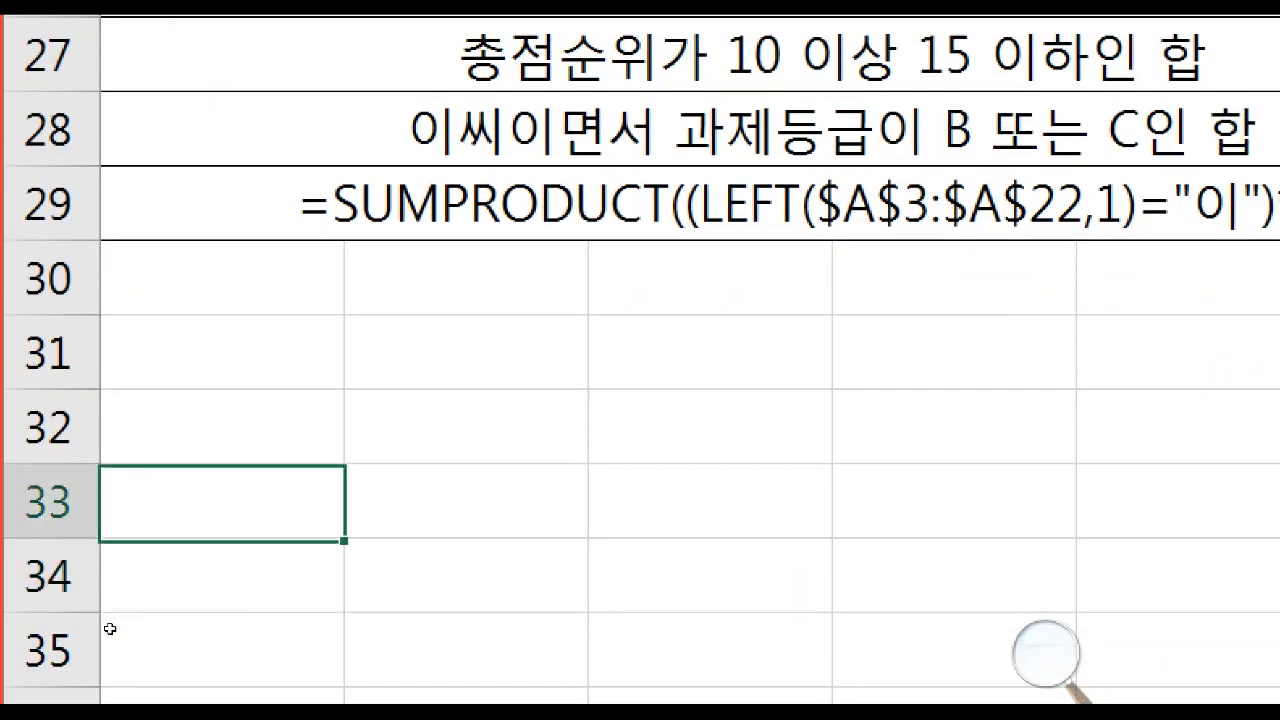
pyautogui.press('Up')
pyautogui.press('Up')
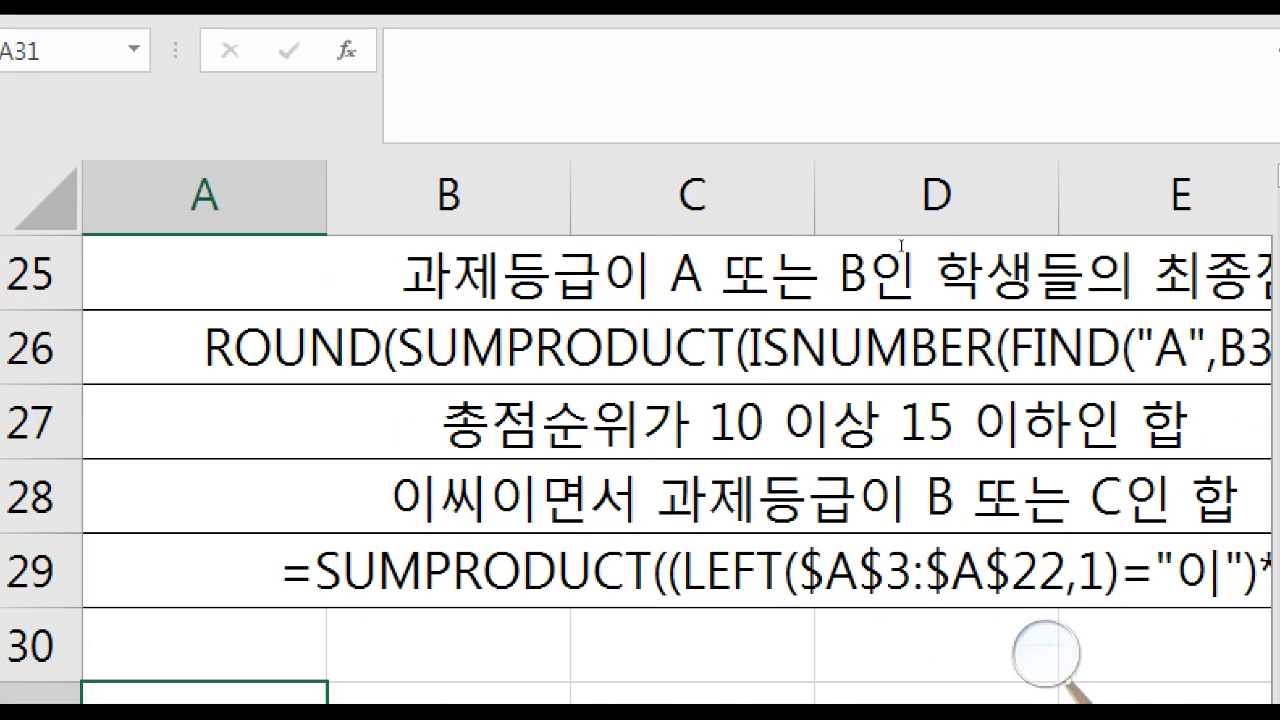
# Read the 그래프(GRAPH) 작성 section in the PDF, covering the required data, graph type and titles
pyautogui.click(850, 250)
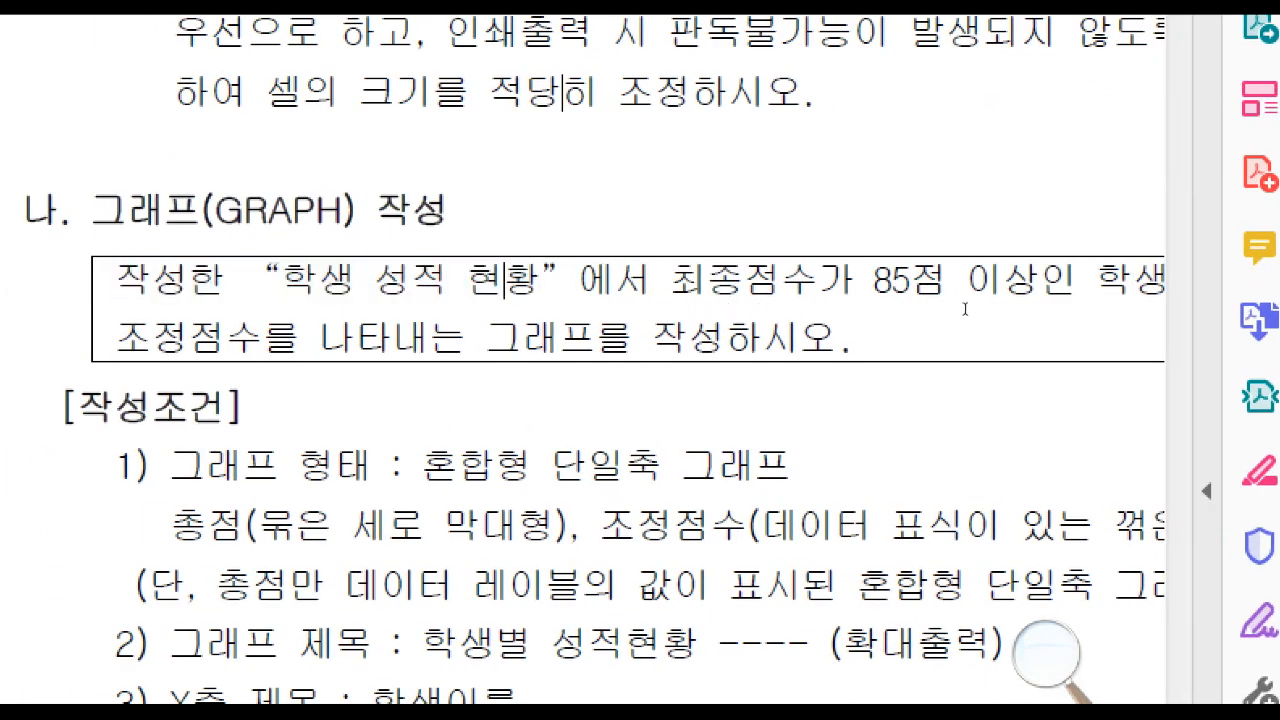
pyautogui.moveTo(1124, 308); pyautogui.dragTo(1221, 357)
pyautogui.click(1057, 343)
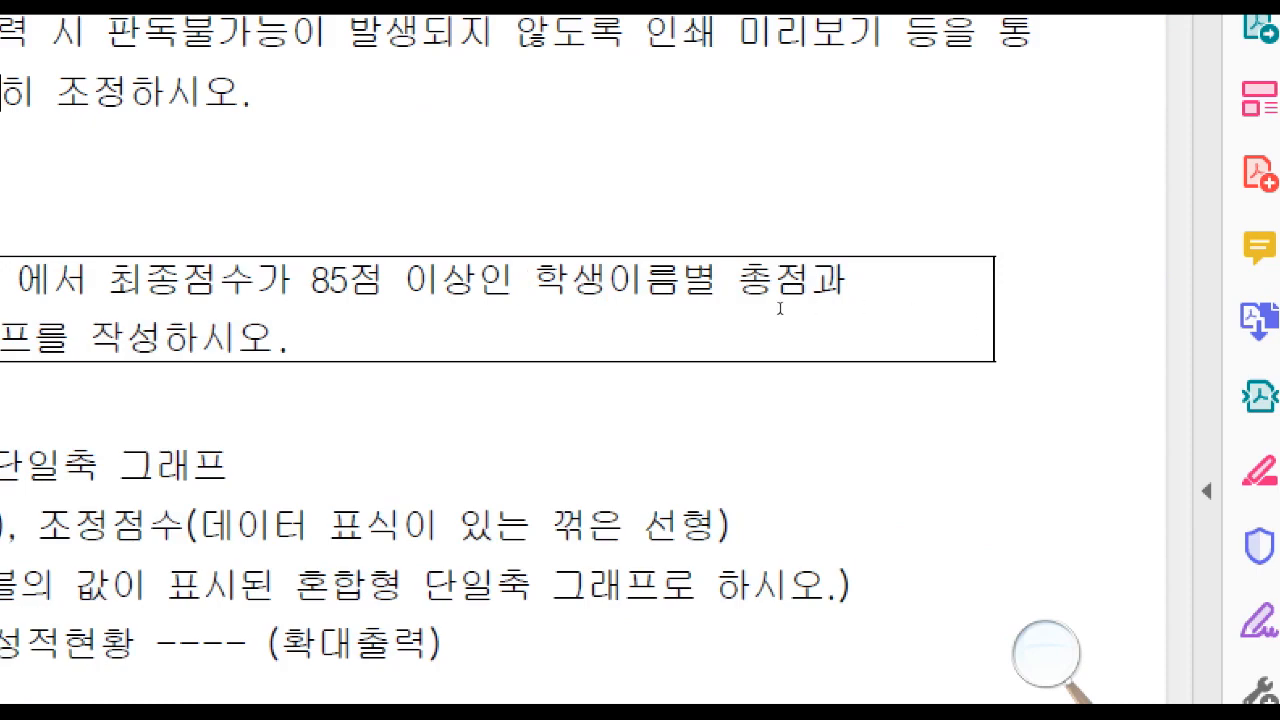
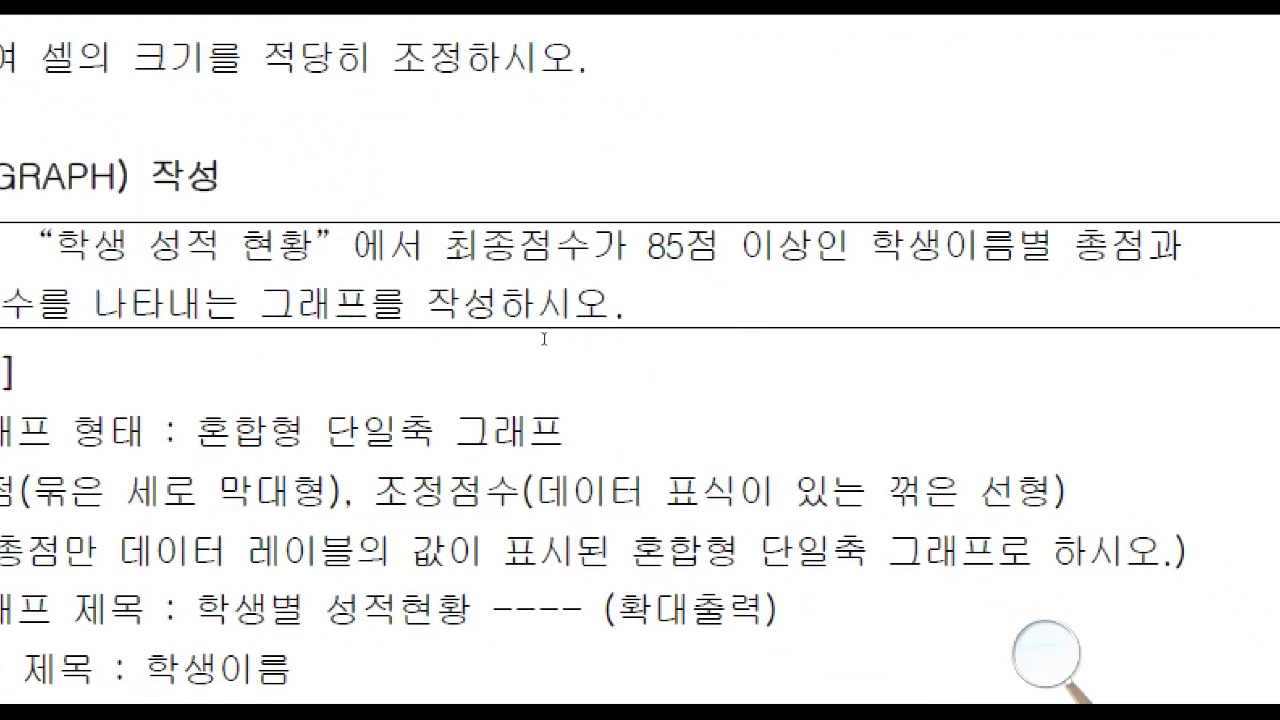
pyautogui.click(198, 574)
pyautogui.click(686, 502)
# Insert an empty 2-D clustered column chart (묶은 세로 막대형) and place it in the blank rows below row 29
pyautogui.click(262, 410)
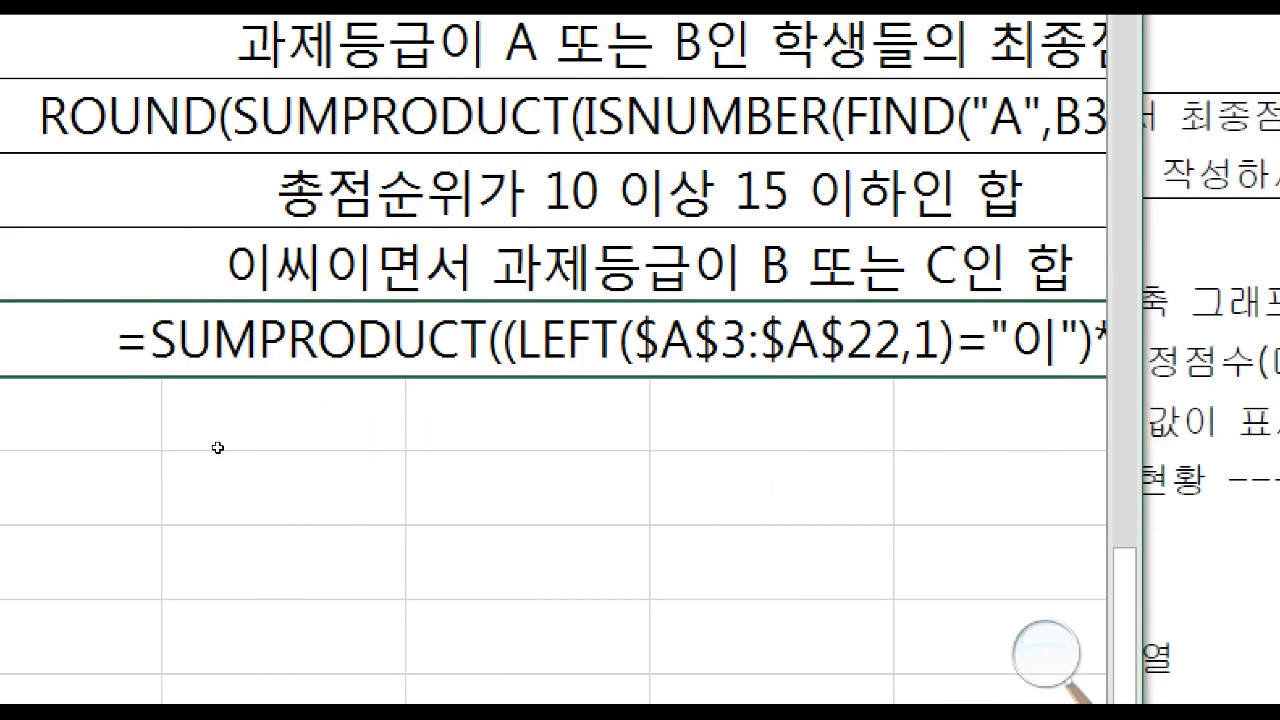
pyautogui.click(217, 447)
pyautogui.click(135, 495)
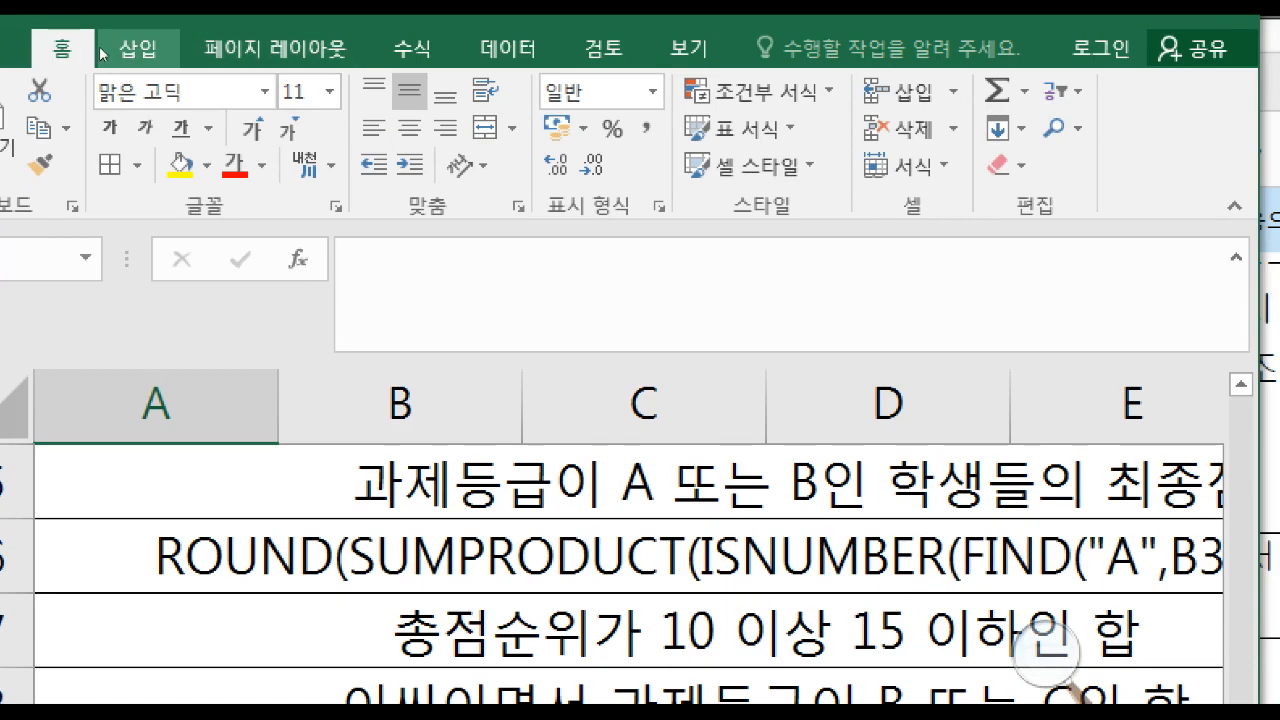
pyautogui.click(139, 48)
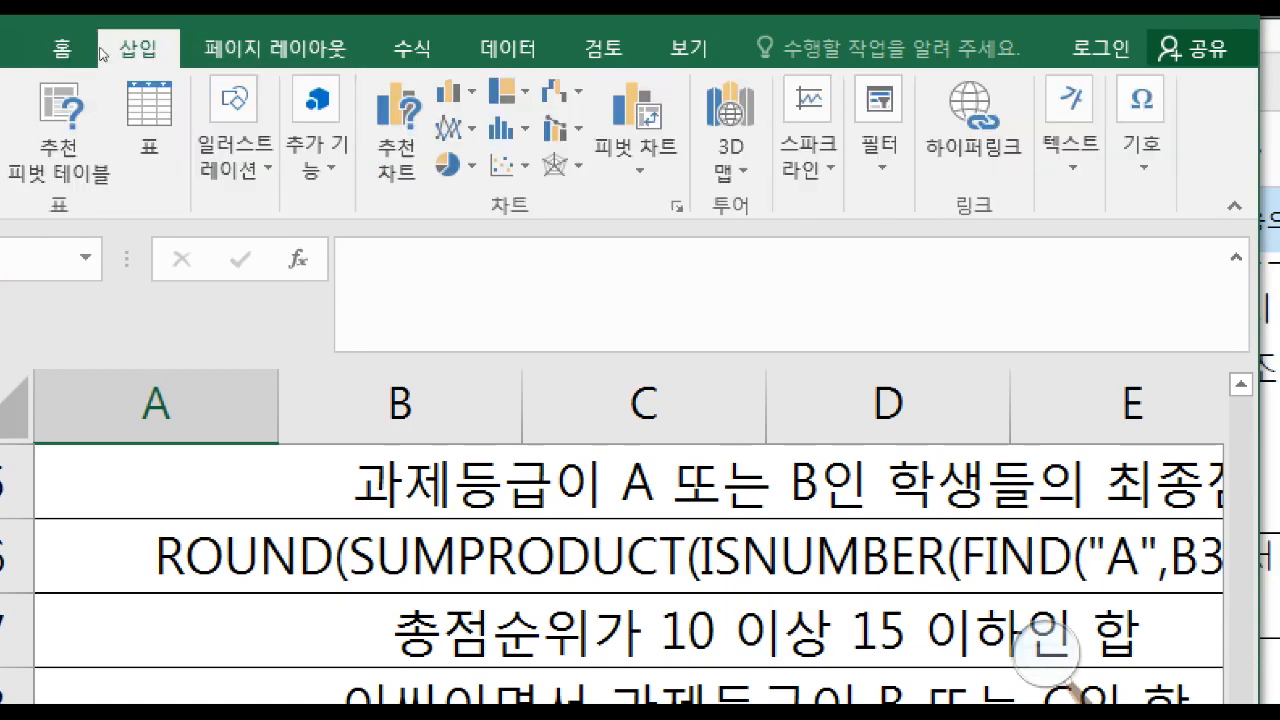
pyautogui.click(456, 92)
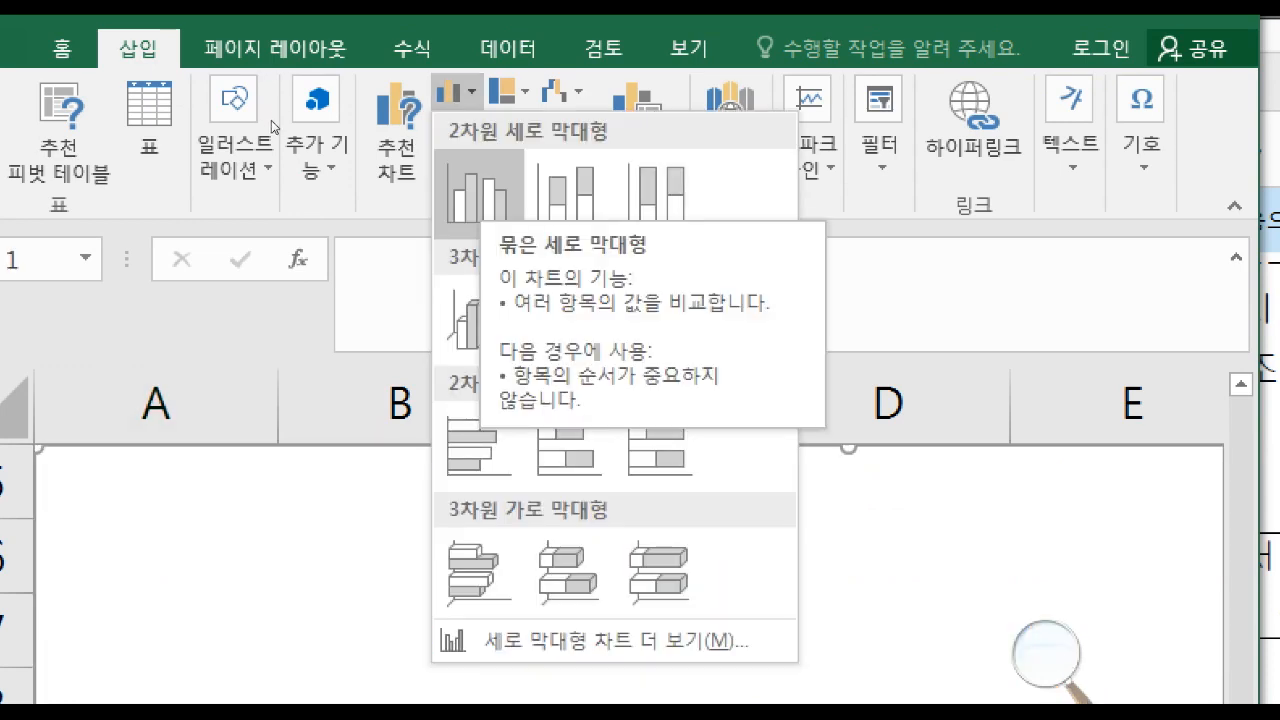
pyautogui.click(479, 192)
pyautogui.moveTo(289, 380); pyautogui.dragTo(315, 524)
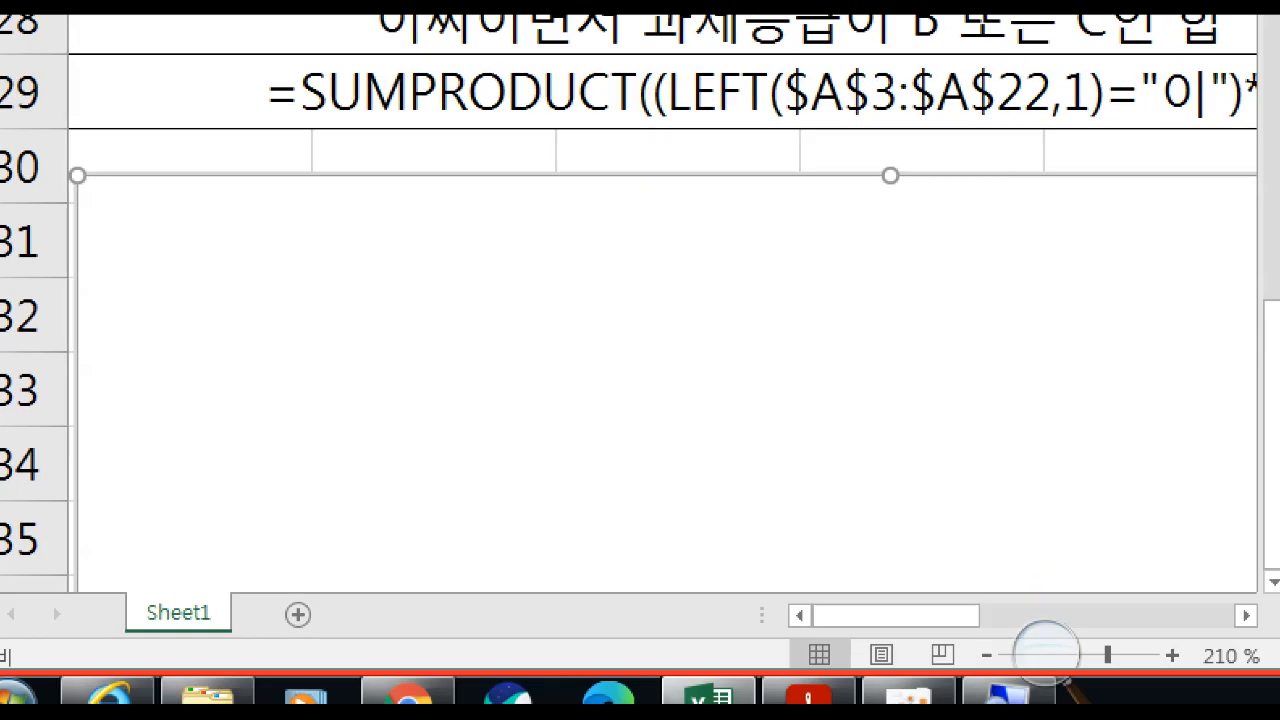
# Add a new data series to the empty chart and take its name from the 총점 header in cell F2
pyautogui.rightClick(278, 690)
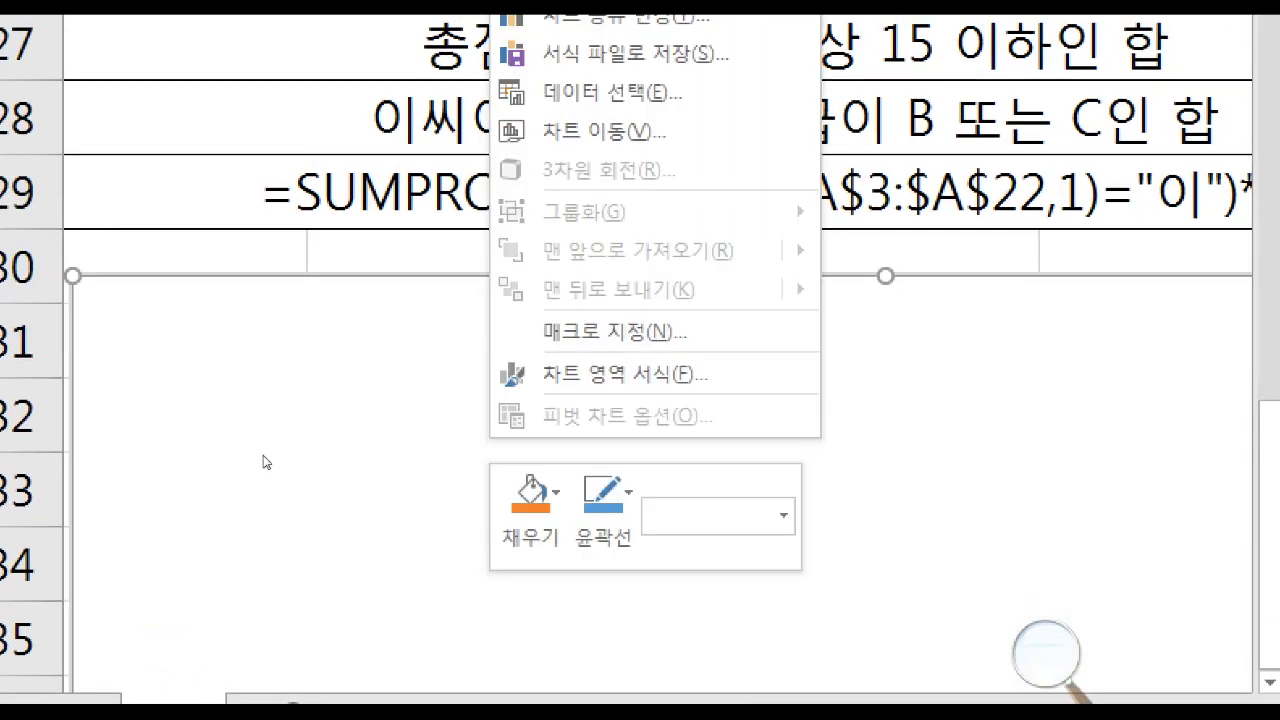
pyautogui.click(305, 372)
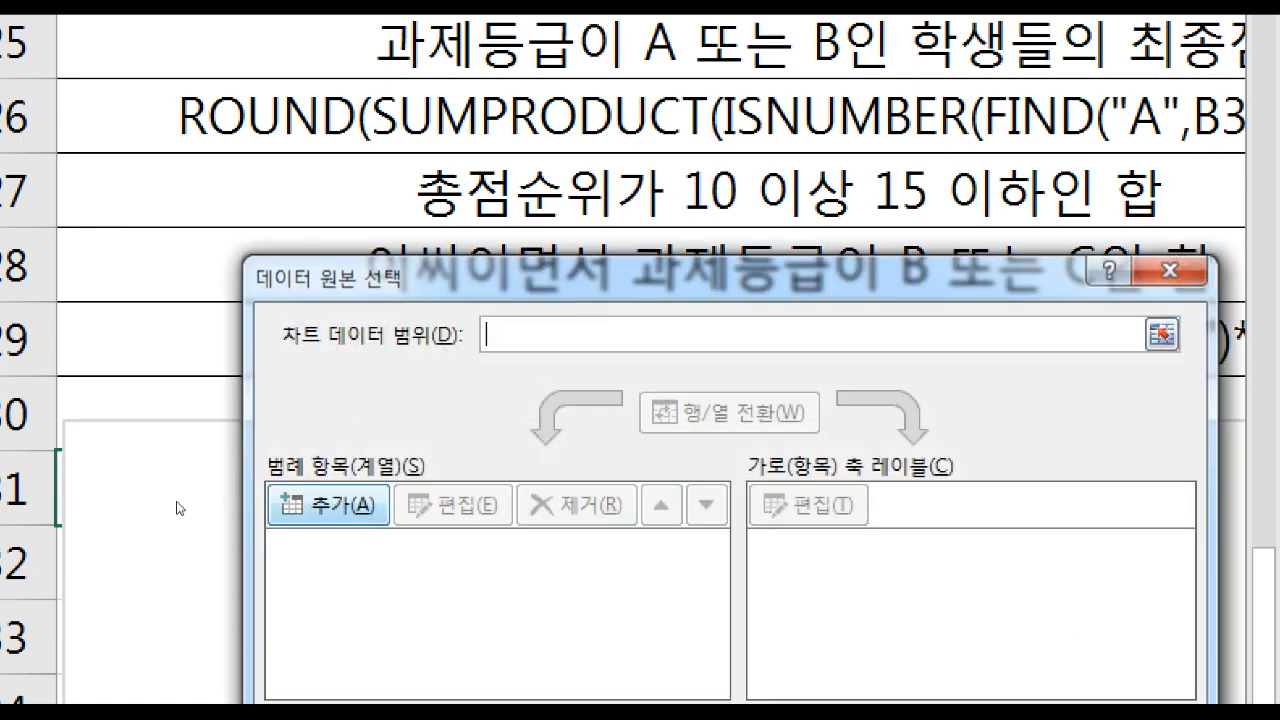
pyautogui.click(327, 505)
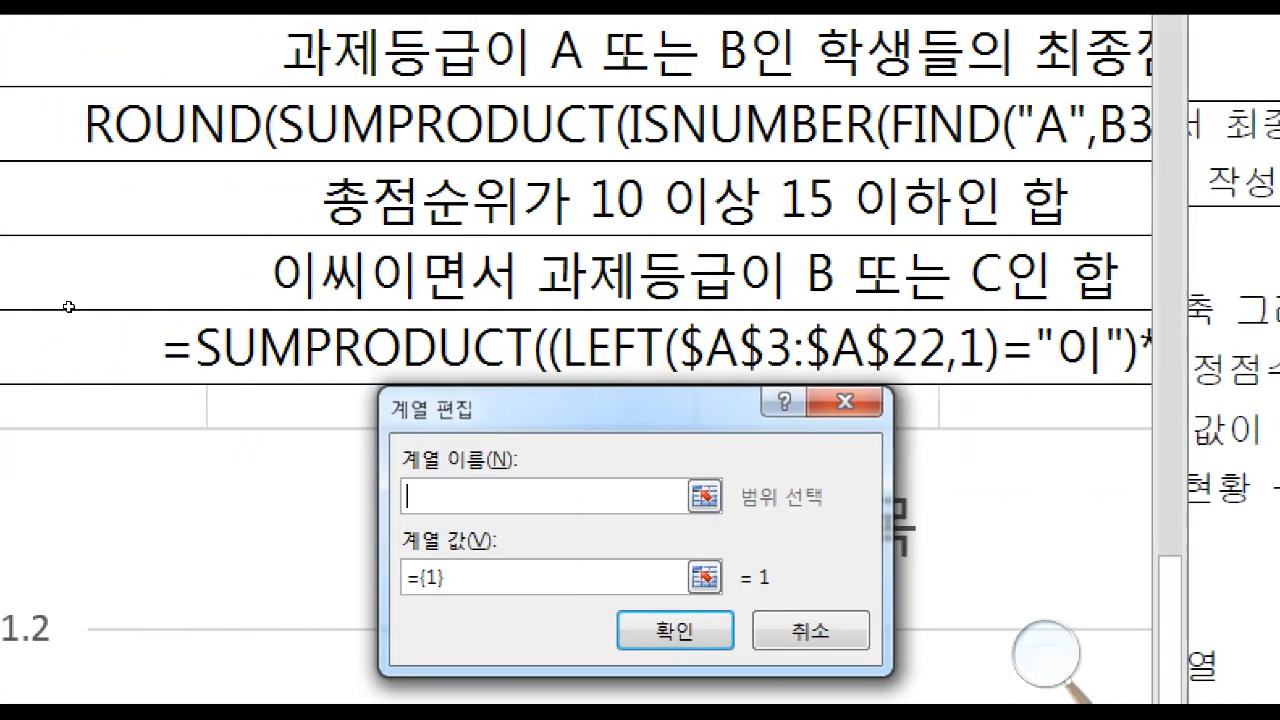
pyautogui.press('Up')
pyautogui.press('Up')
pyautogui.press('Up')
pyautogui.press('Up')
pyautogui.press('Up')
pyautogui.press('Up')
pyautogui.press('Up')
pyautogui.press('Up')
pyautogui.press('Up')
pyautogui.press('Up')
pyautogui.press('Up')
pyautogui.press('Up')
pyautogui.press('Up')
pyautogui.press('Up')
pyautogui.press('Up')
pyautogui.press('Up')
pyautogui.press('Up')
pyautogui.press('Up')
pyautogui.press('Up')
pyautogui.press('Up')
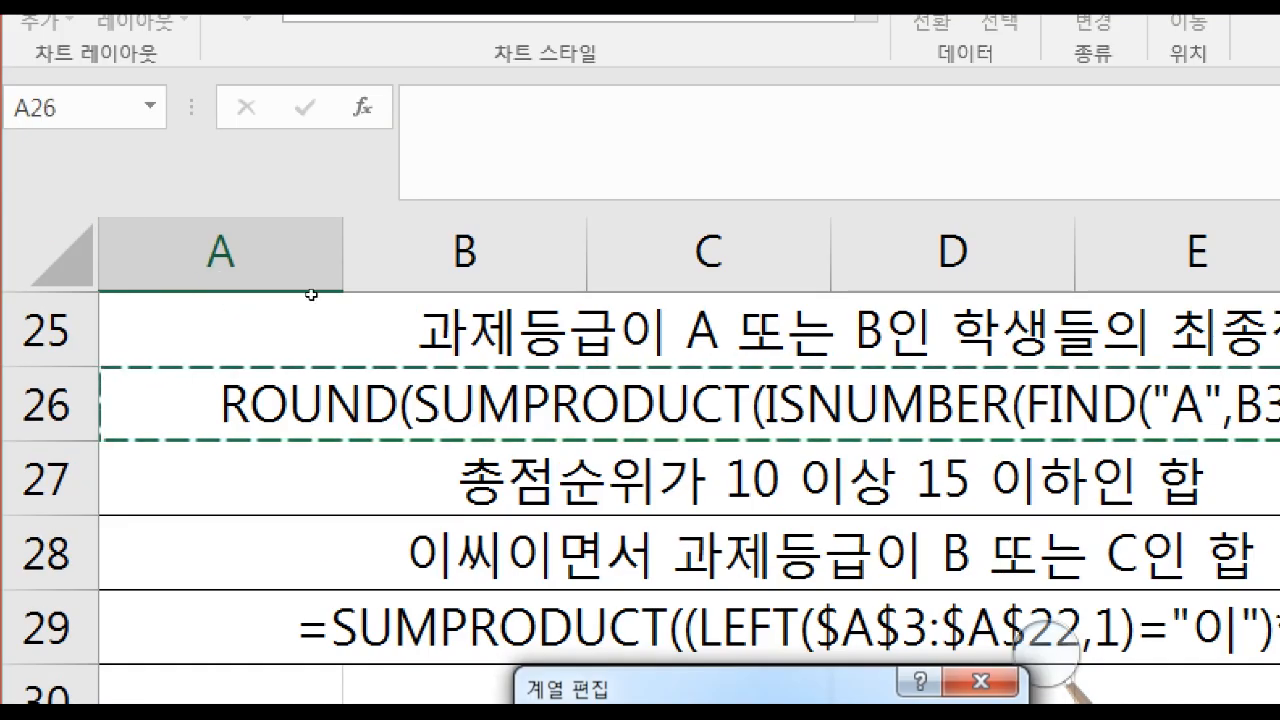
pyautogui.press('Up')
pyautogui.press('Up')
pyautogui.press('Up')
pyautogui.press('Up')
pyautogui.press('Up')
pyautogui.press('Up')
pyautogui.press('Up')
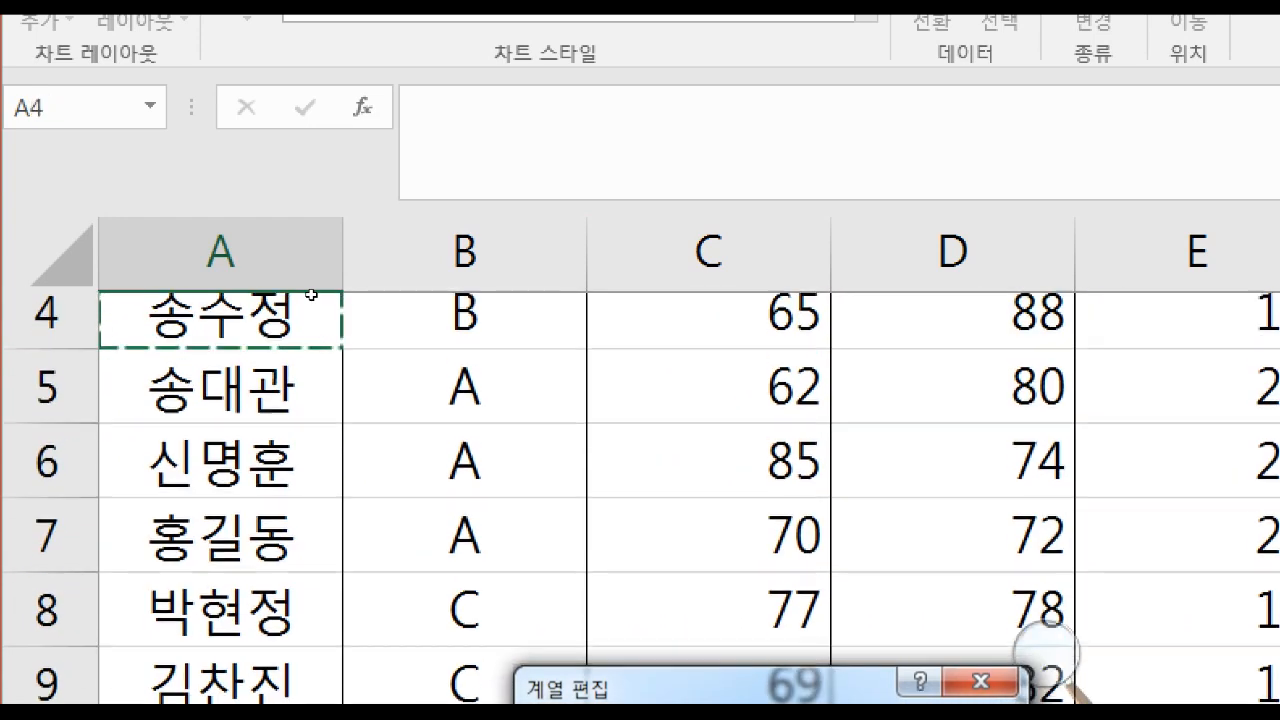
pyautogui.press('Down')
pyautogui.press('Right')
pyautogui.press('Right')
pyautogui.press('Right')
pyautogui.press('Right')
pyautogui.press('Right')
pyautogui.press('Right')
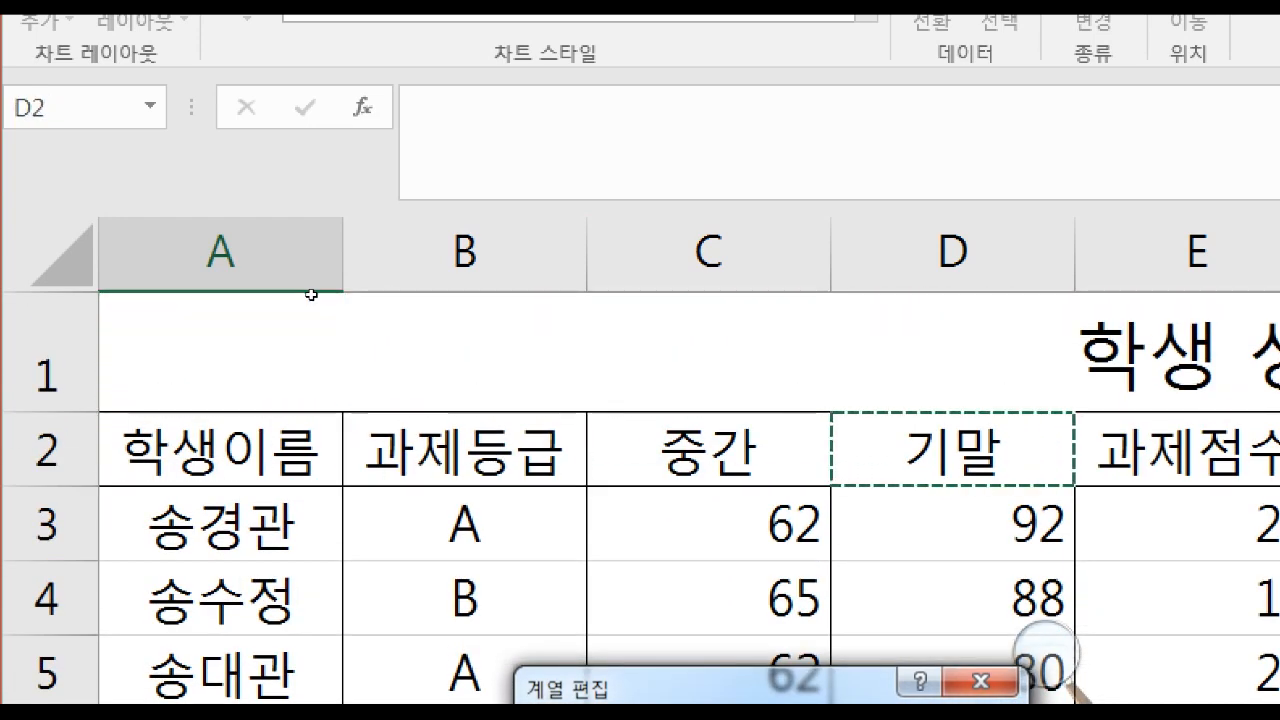
pyautogui.press('Left')
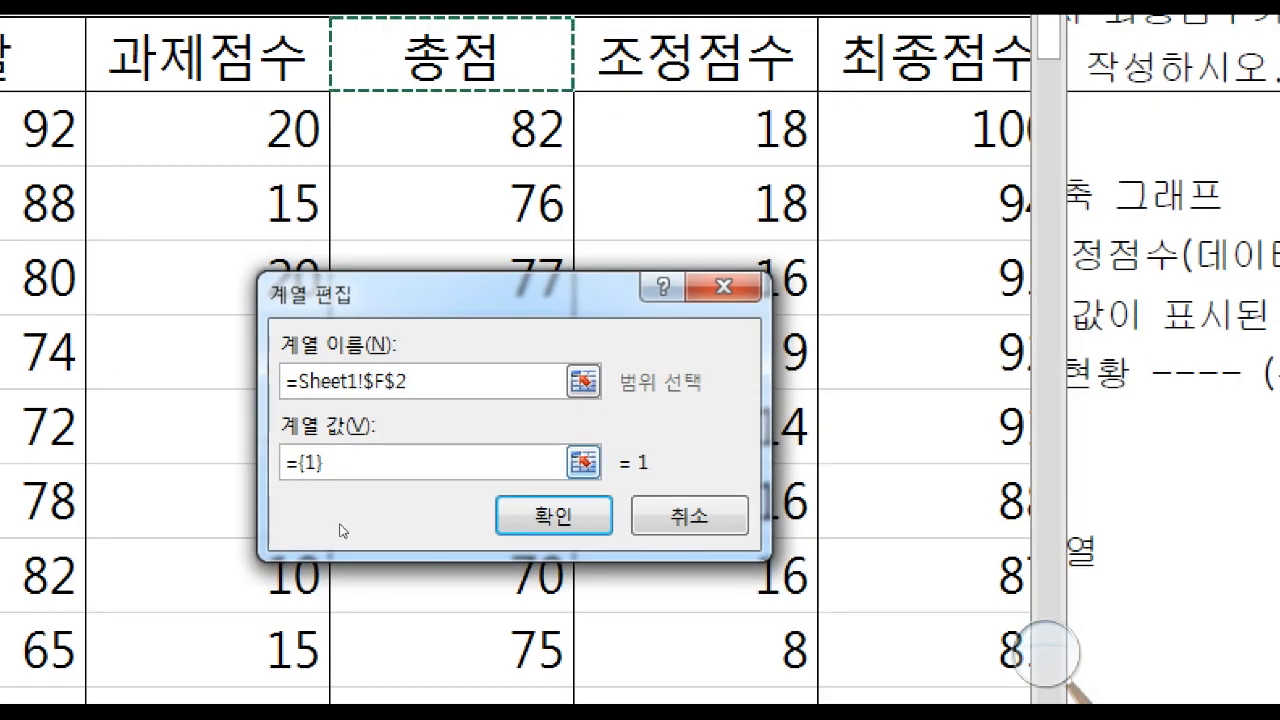
# Set the 총점 series values to the range F3:F9 and accept the series
pyautogui.click(341, 464)
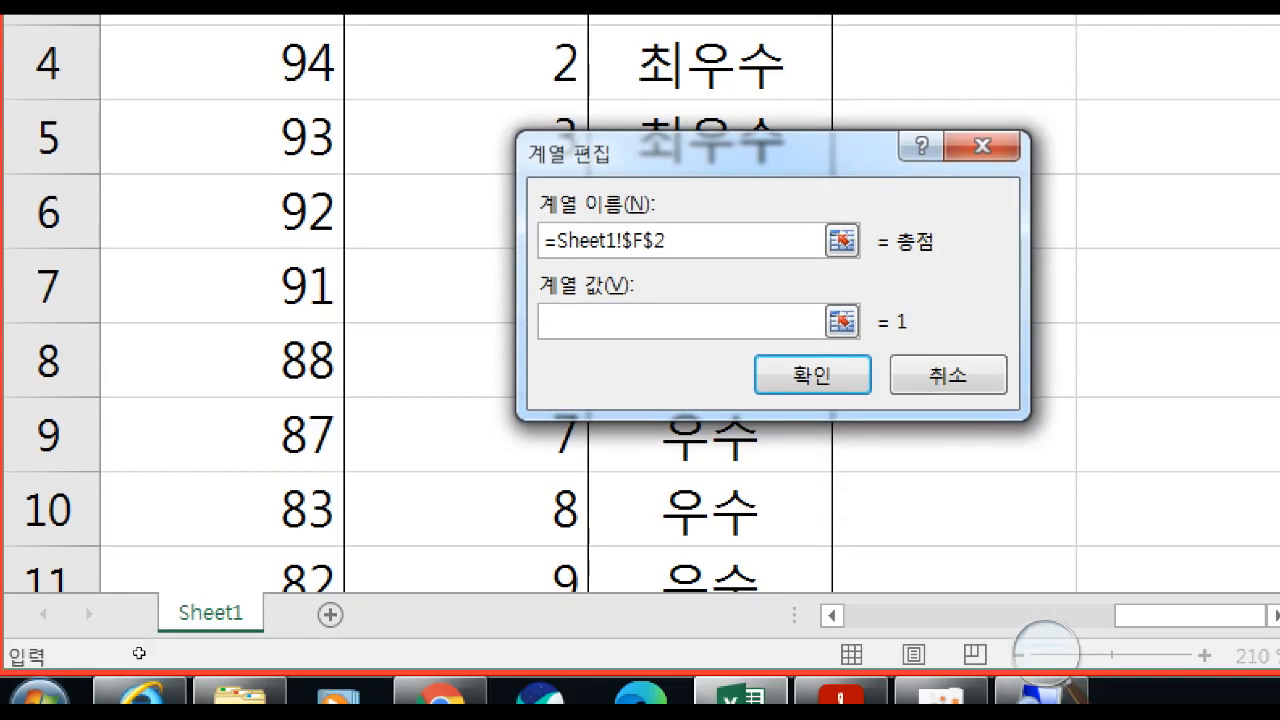
pyautogui.click(155, 684)
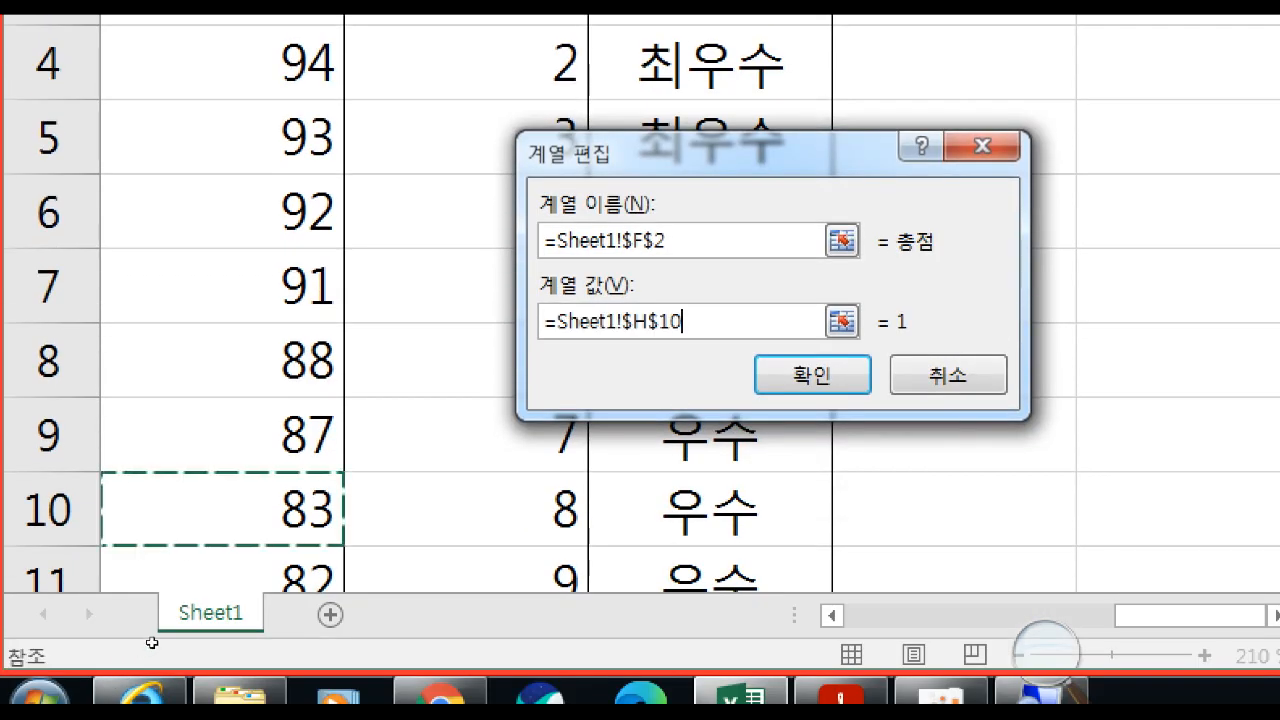
pyautogui.press('Down')
pyautogui.press('Up')
pyautogui.press('Up')
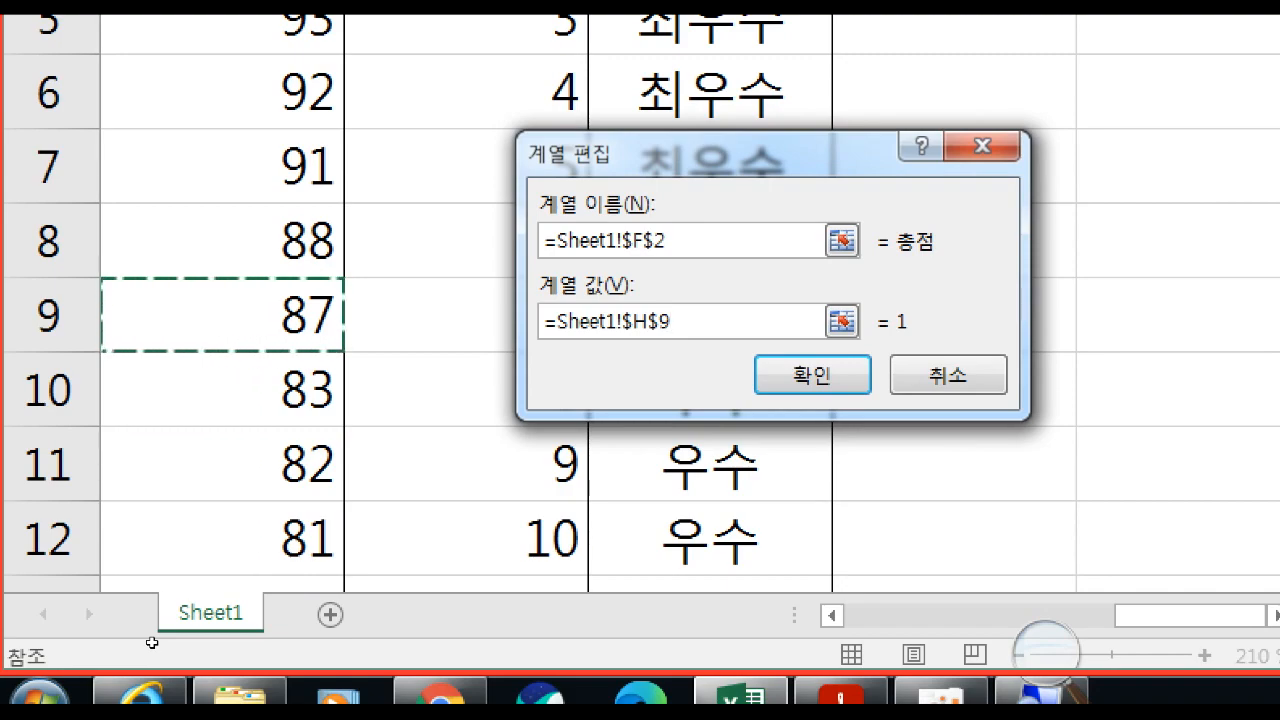
pyautogui.press('Left')
pyautogui.press('Left')
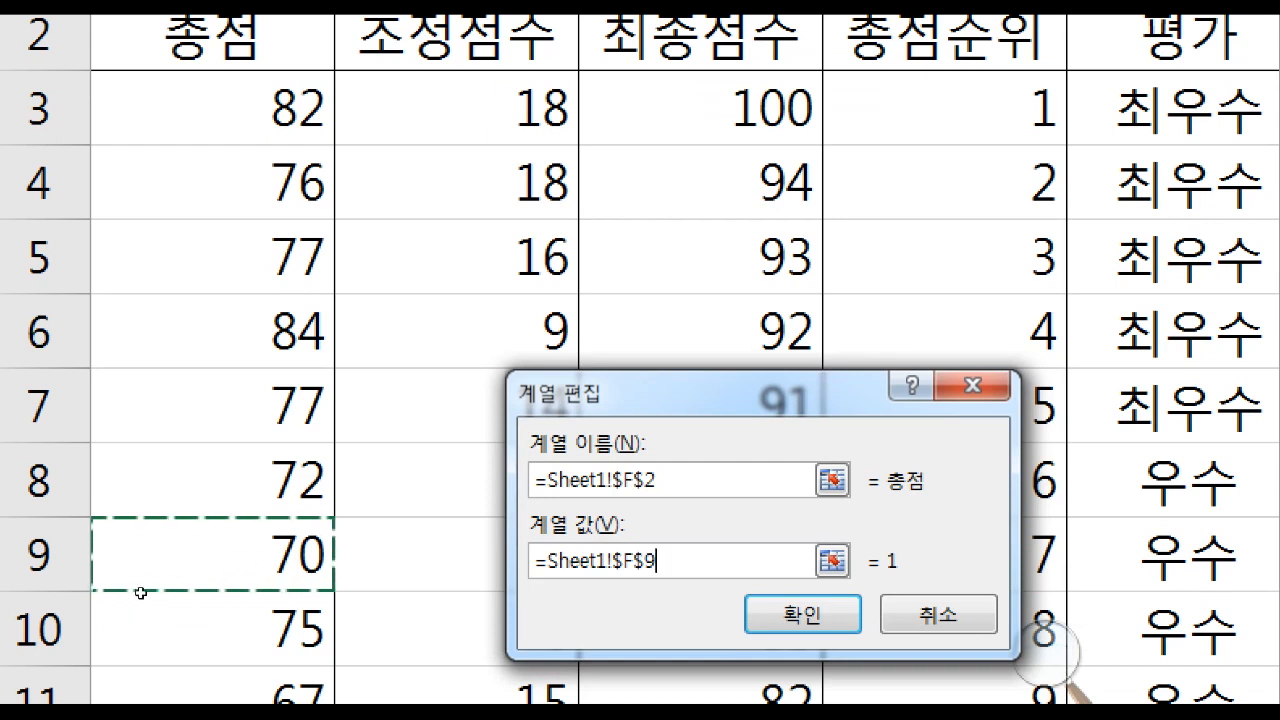
pyautogui.hotkey('shift', 'Up')
pyautogui.hotkey('shift', 'Up')
pyautogui.hotkey('shift', 'Up')
pyautogui.hotkey('shift', 'Up')
pyautogui.hotkey('shift', 'Up')
pyautogui.hotkey('shift', 'Up')
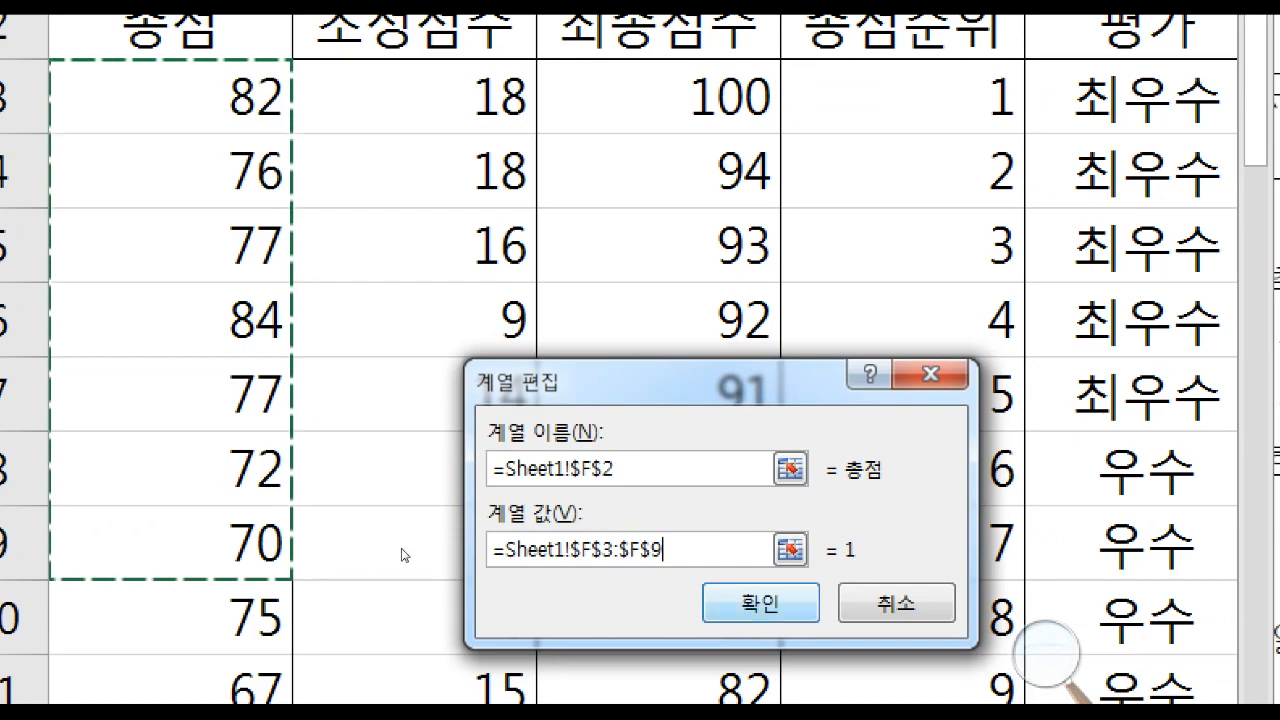
pyautogui.press('Return')
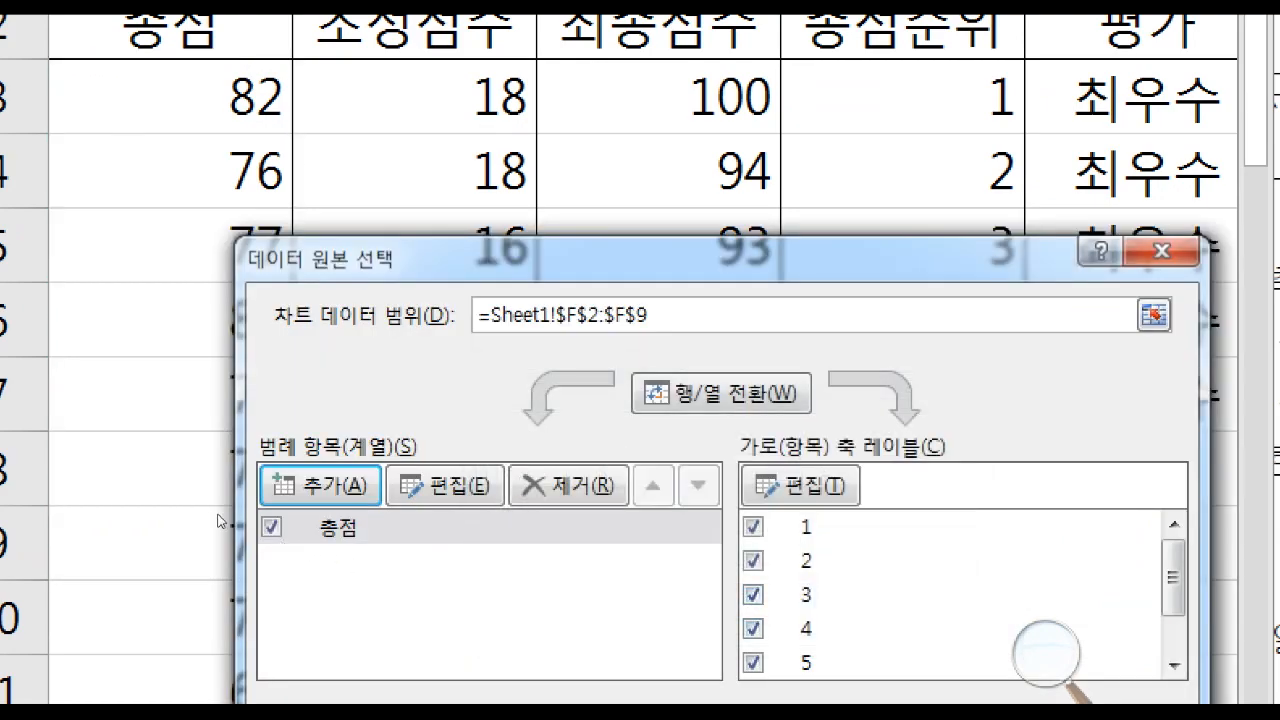
# Add a second data series and take its name from the 조정점수 header in cell G2
pyautogui.hotkey('alt', 'a')
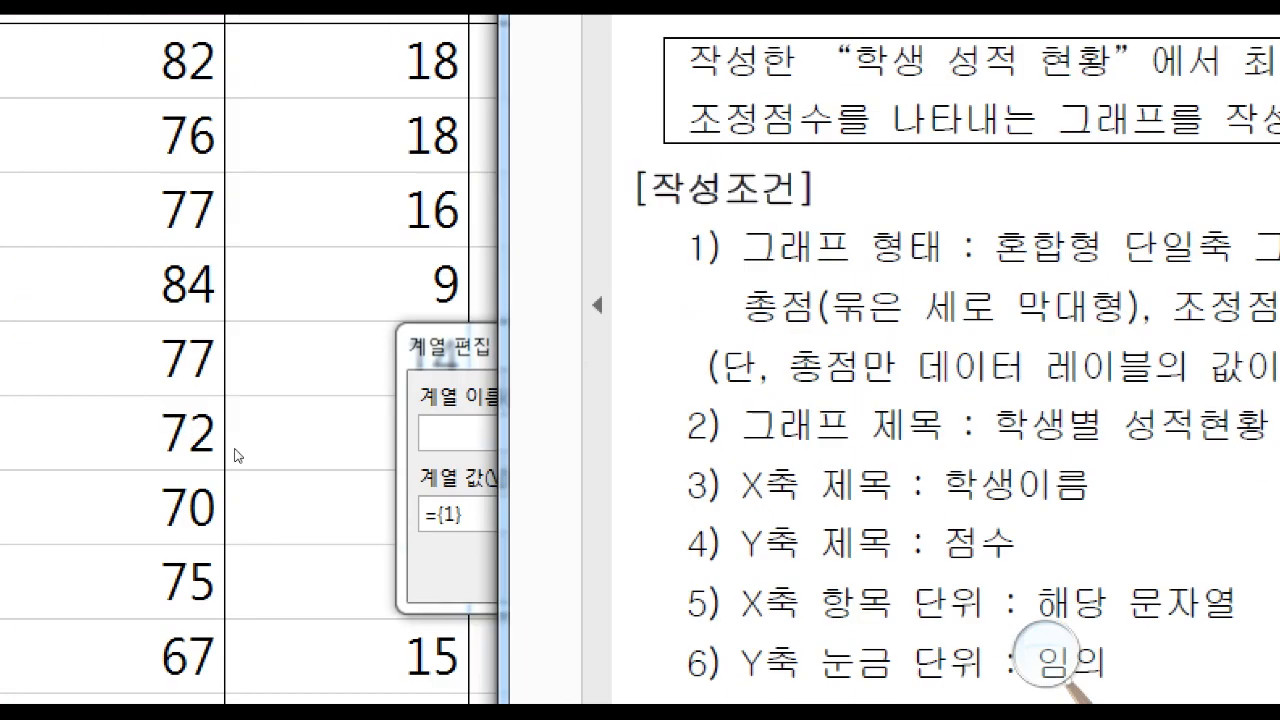
pyautogui.click(290, 451)
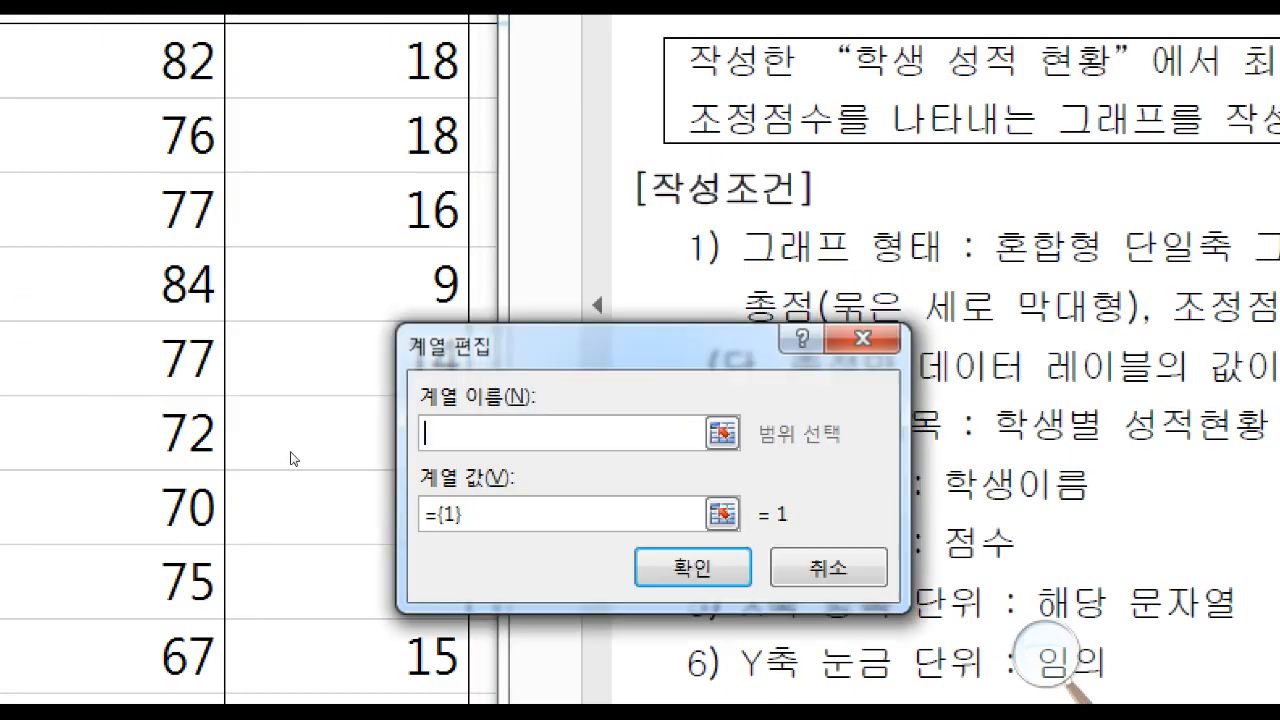
pyautogui.click(300, 325)
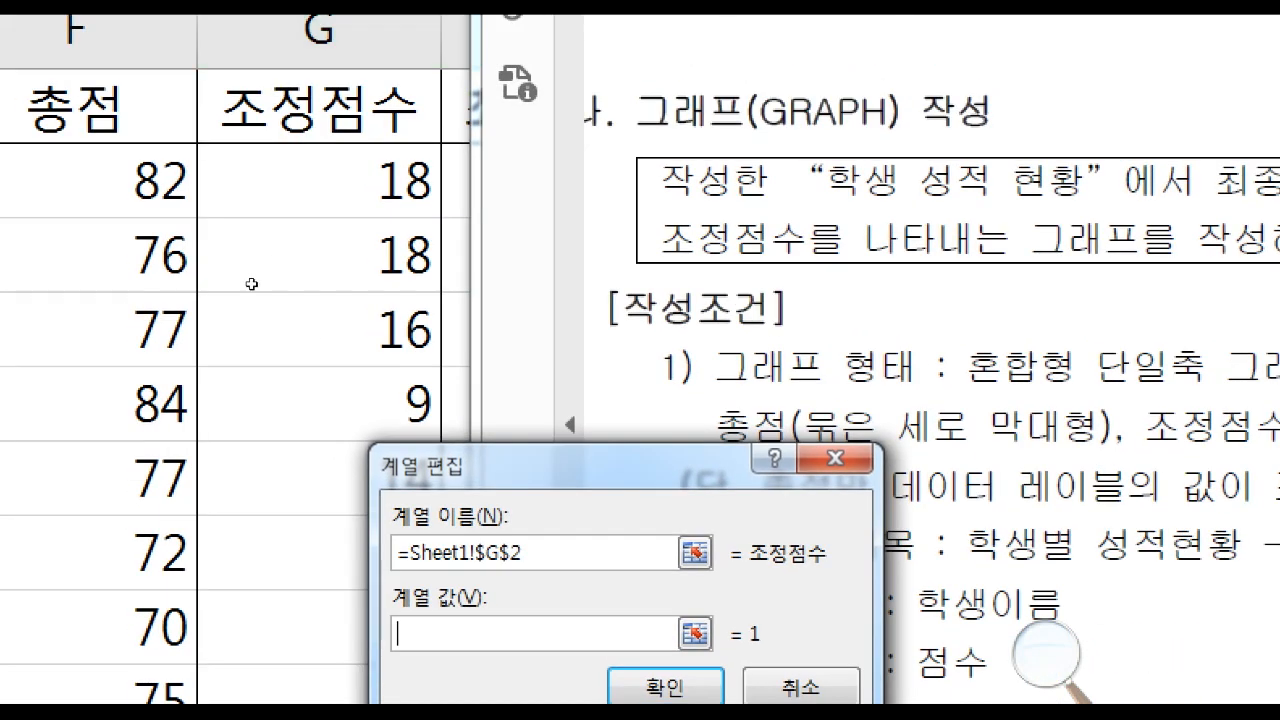
# Set the 조정점수 series values to the range G3:G9 and accept the series
pyautogui.click(250, 279)
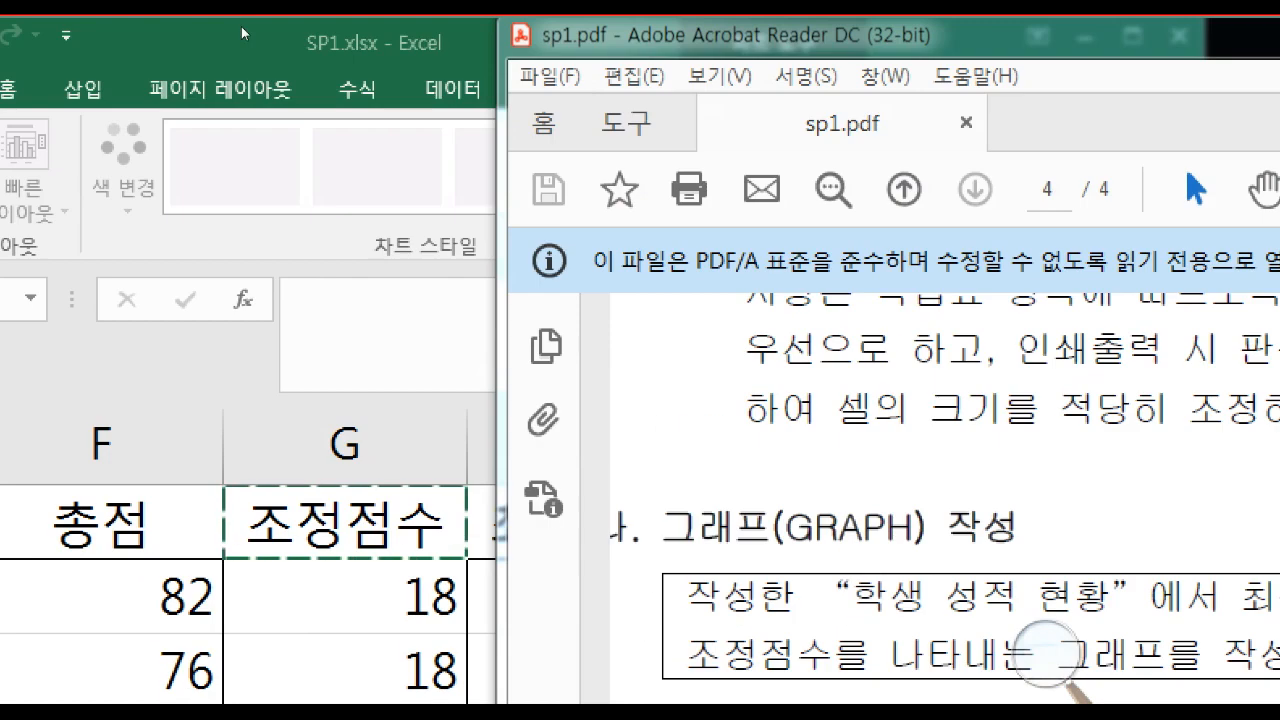
pyautogui.click(241, 29)
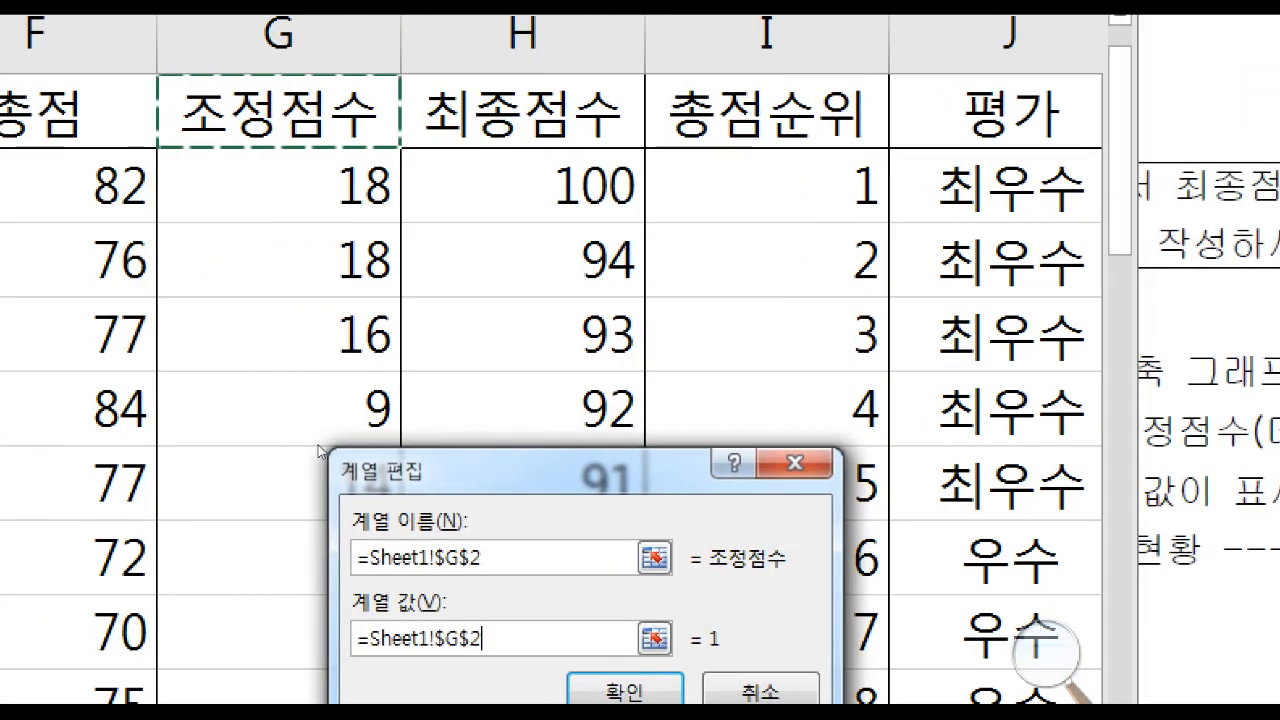
pyautogui.moveTo(341, 452); pyautogui.dragTo(544, 440)
pyautogui.click(221, 664)
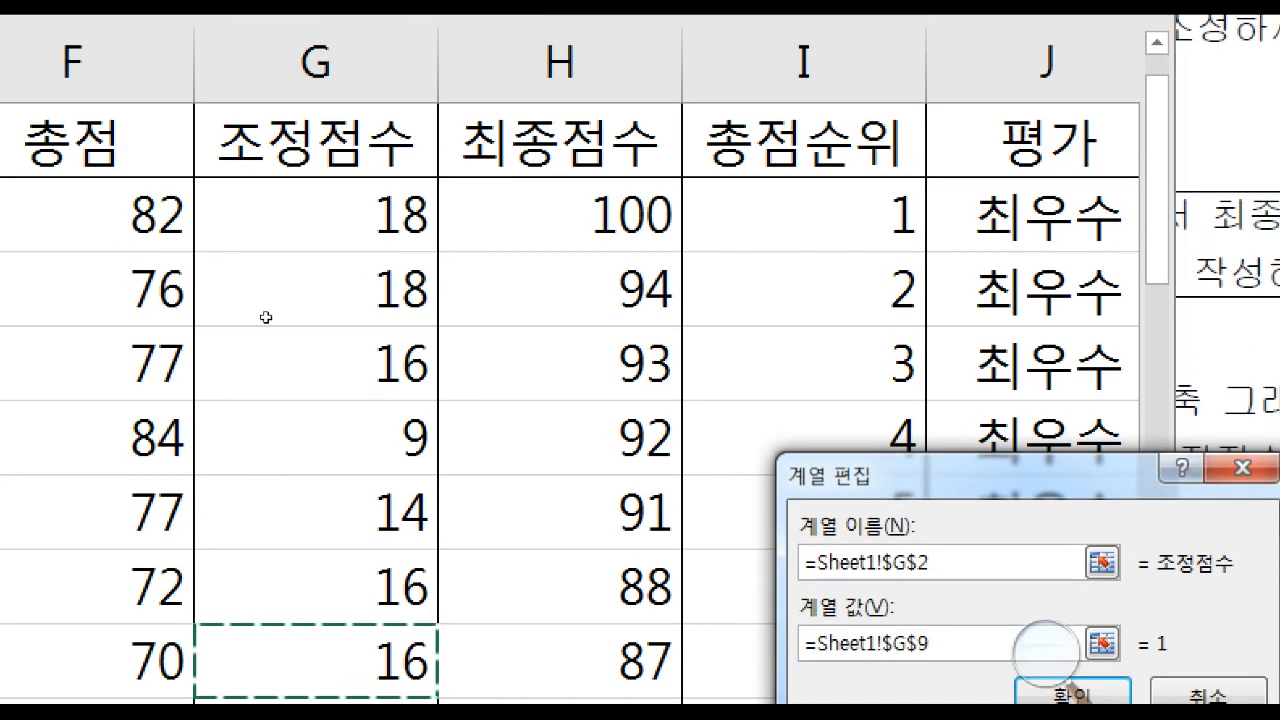
pyautogui.hotkey('shift', 'Up')
pyautogui.hotkey('shift', 'Up')
pyautogui.hotkey('shift', 'Up')
pyautogui.hotkey('shift', 'Up')
pyautogui.hotkey('shift', 'Up')
pyautogui.hotkey('shift', 'Up')
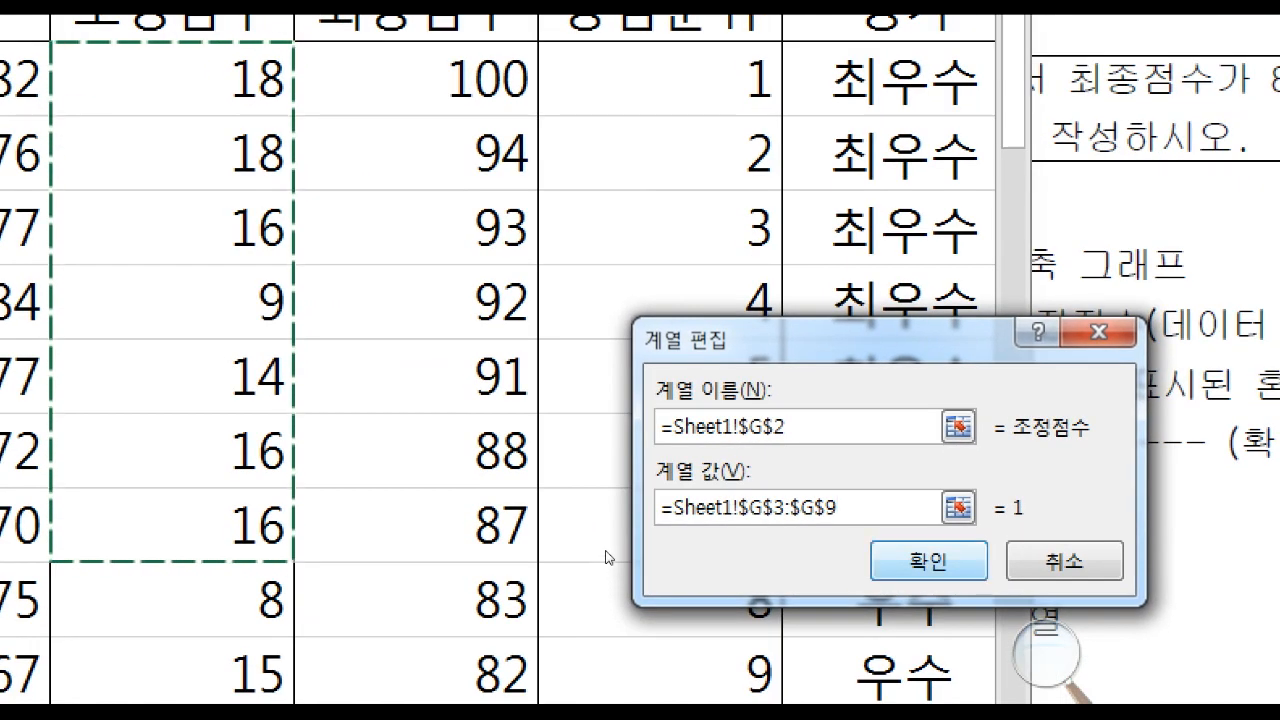
pyautogui.press('Return')
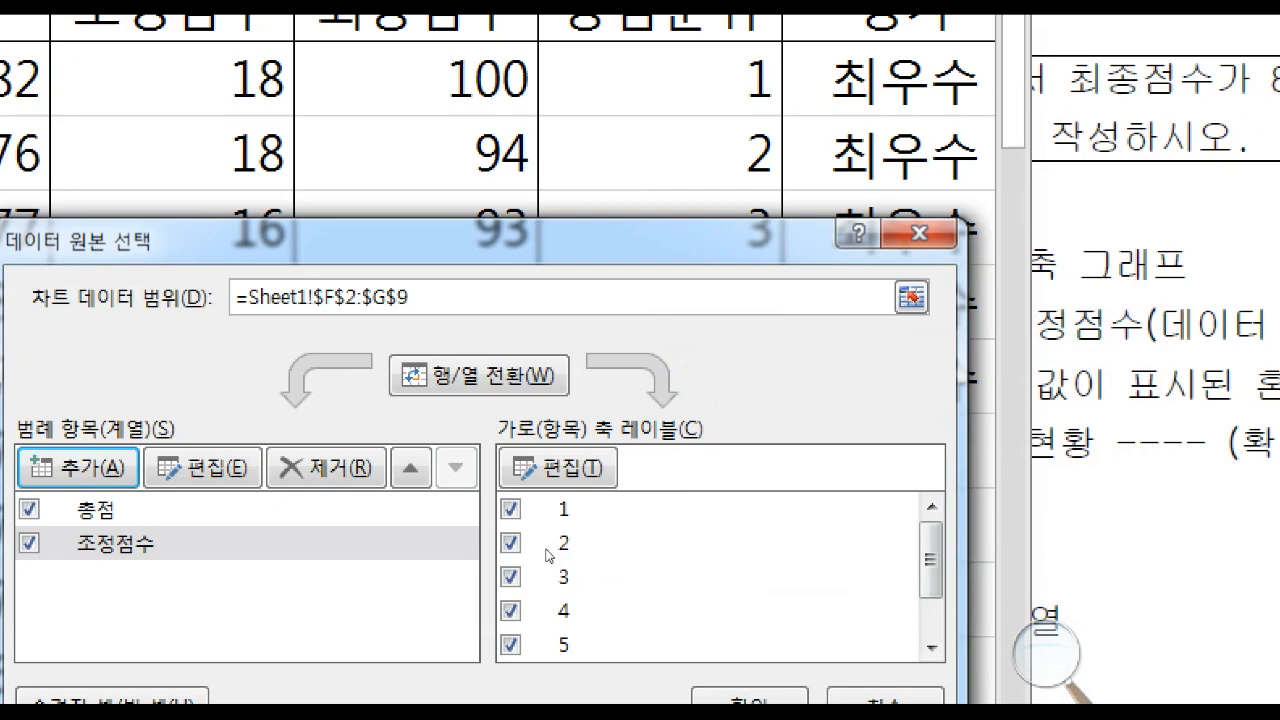
# Set the horizontal axis labels to the student names in A3:A9 and apply the chart's data source
pyautogui.click(557, 467)
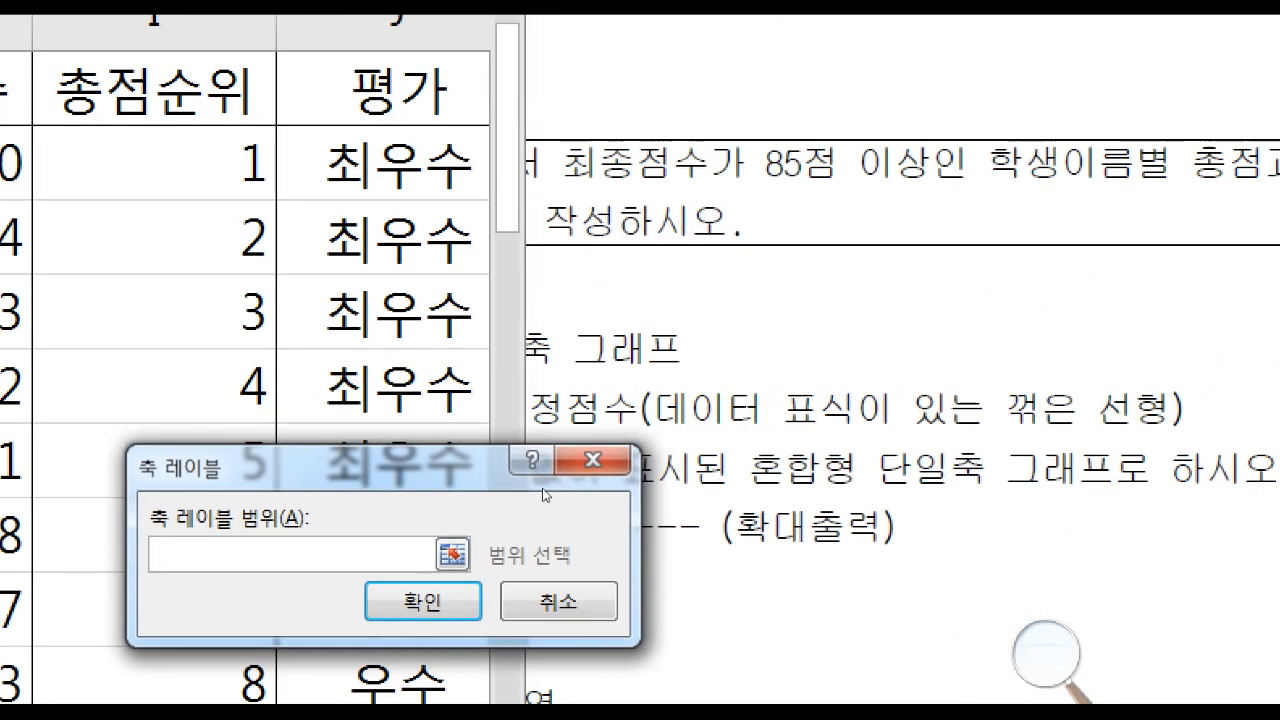
pyautogui.click(807, 334)
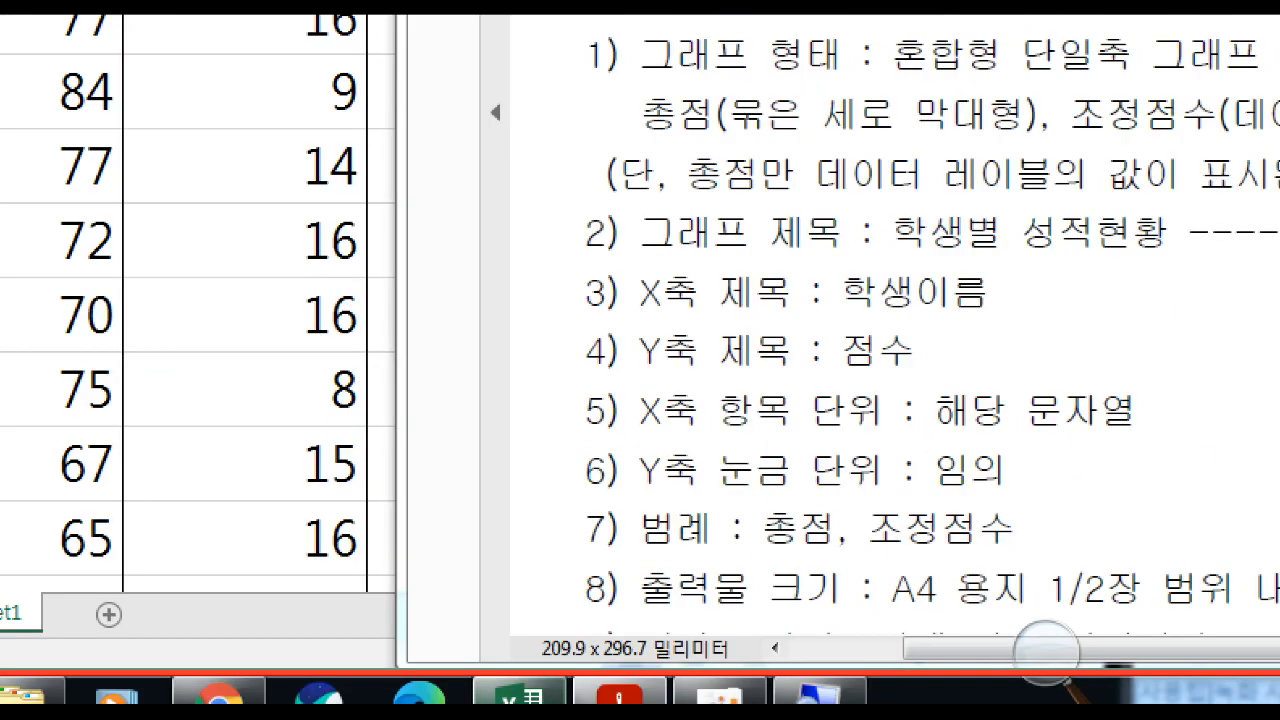
pyautogui.click(516, 692)
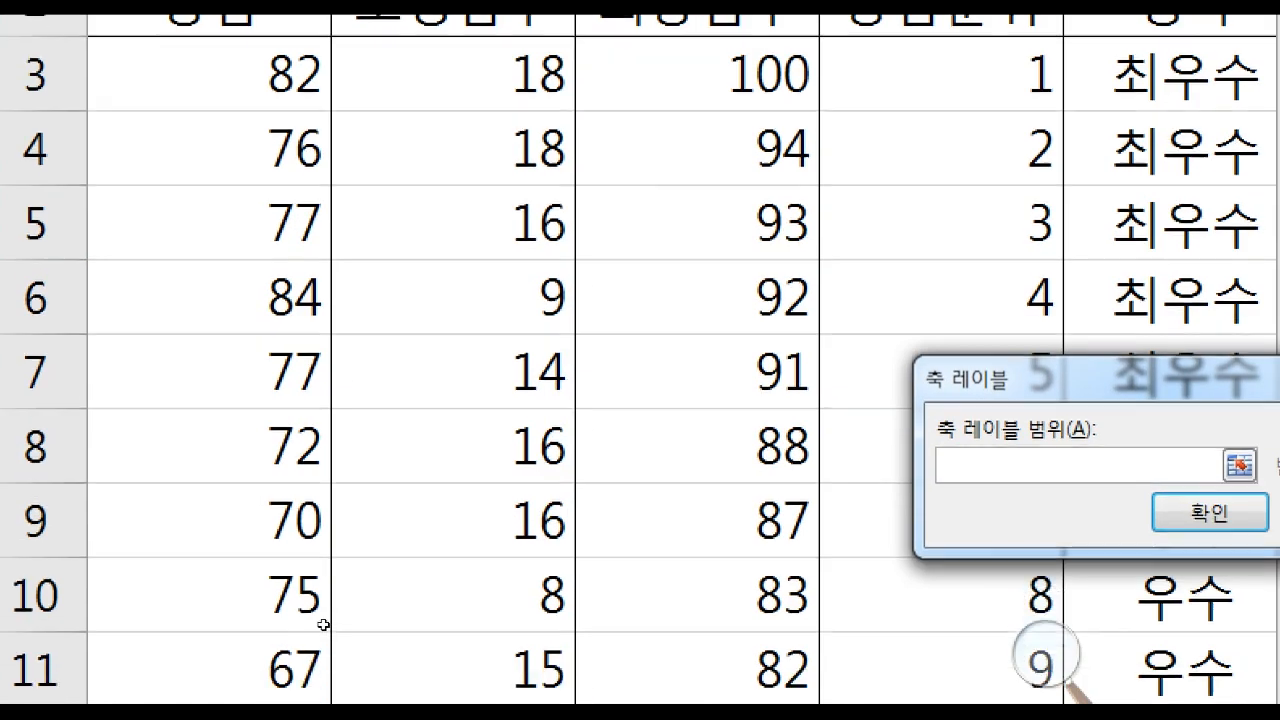
pyautogui.click(378, 525)
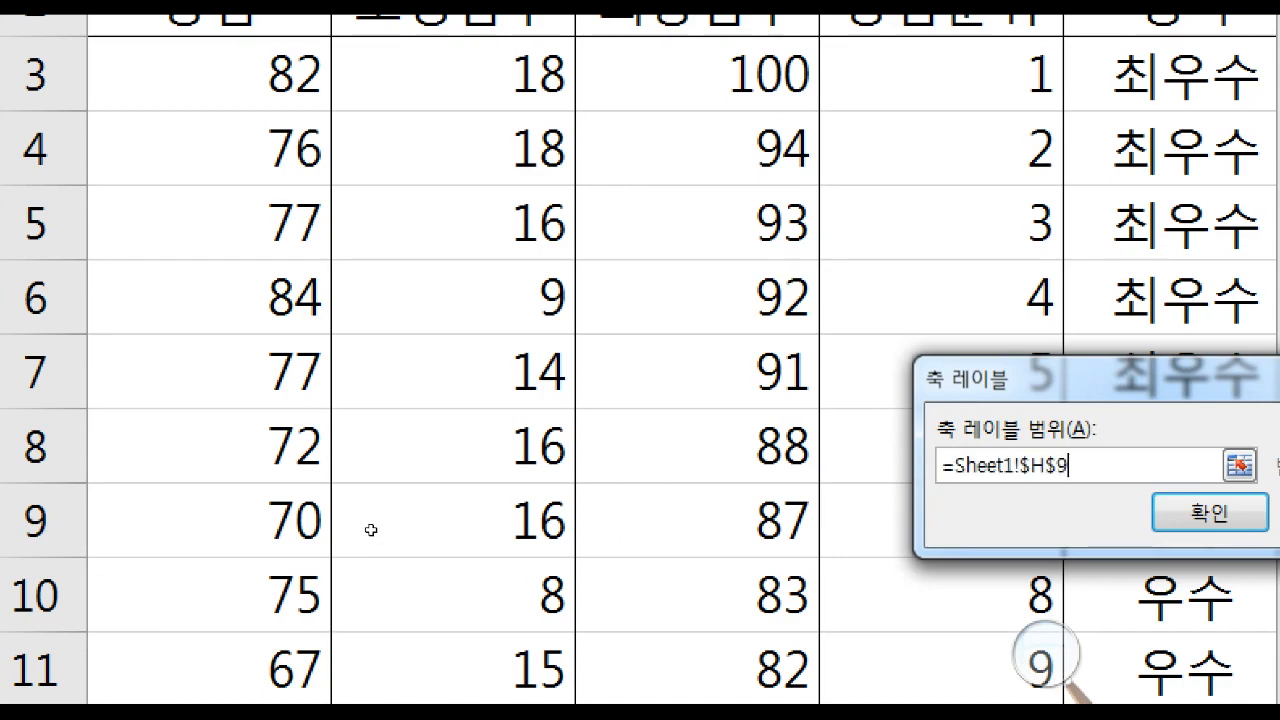
pyautogui.press('Left')
pyautogui.press('Left')
pyautogui.press('Left')
pyautogui.press('Left')
pyautogui.press('Left')
pyautogui.press('Left')
pyautogui.press('Left')
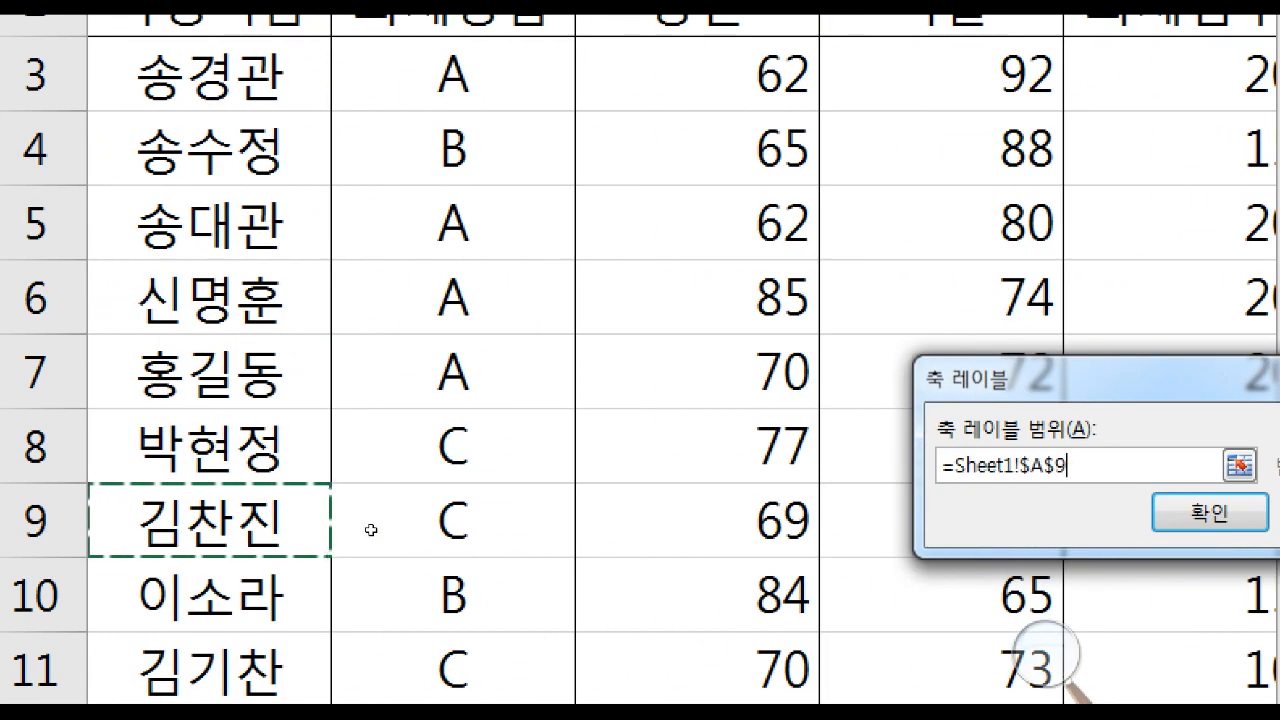
pyautogui.hotkey('shift', 'Up')
pyautogui.hotkey('shift', 'Up')
pyautogui.hotkey('shift', 'Up')
pyautogui.hotkey('shift', 'Up')
pyautogui.hotkey('shift', 'Up')
pyautogui.hotkey('shift', 'Up')
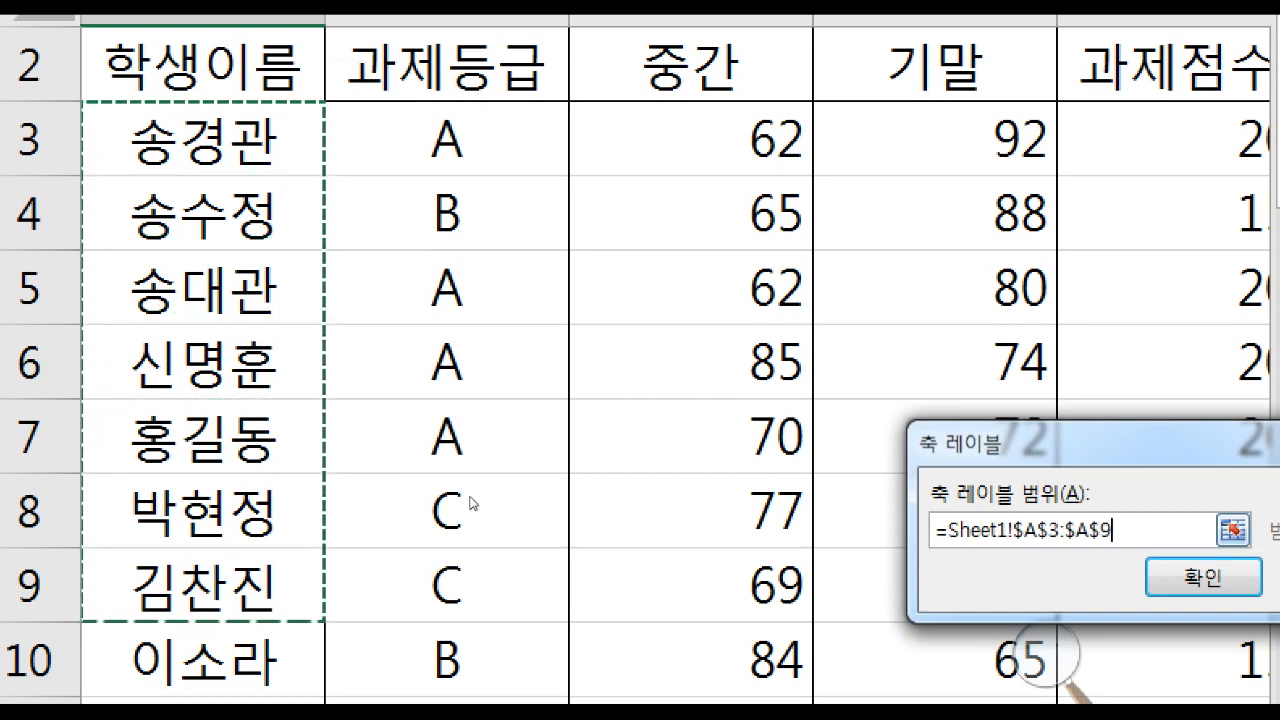
pyautogui.press('Return')
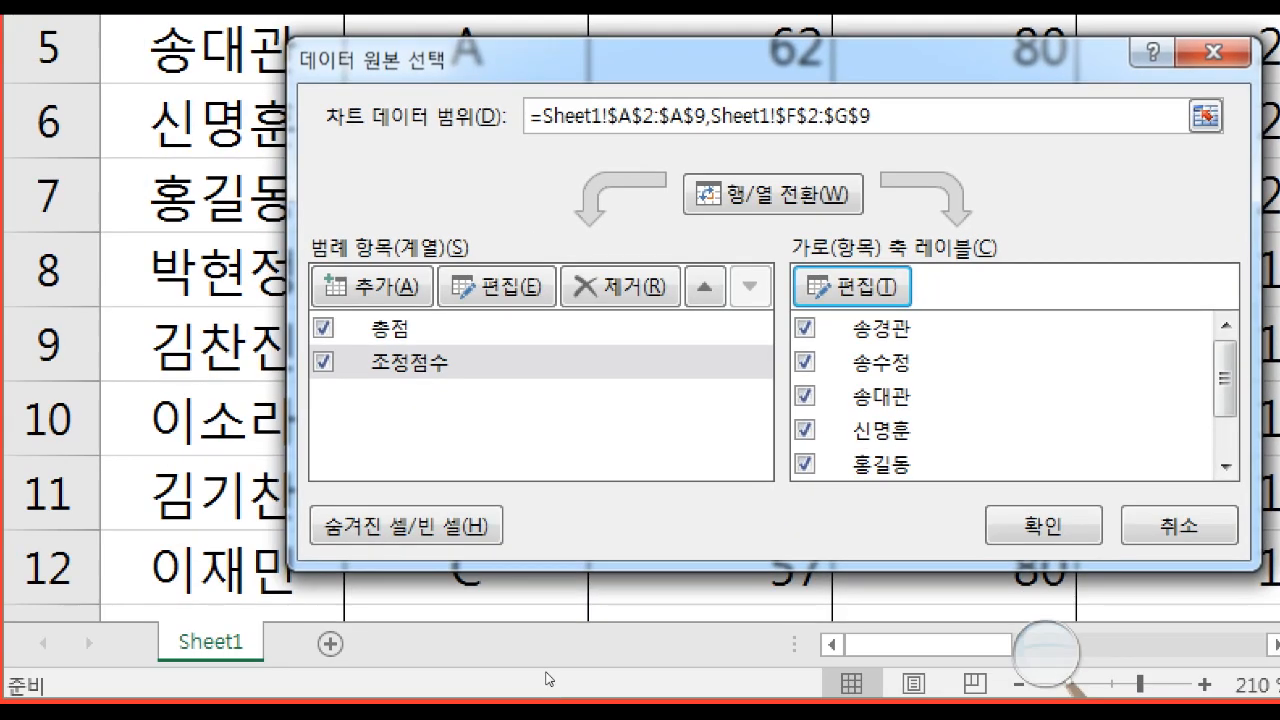
pyautogui.press('Return')
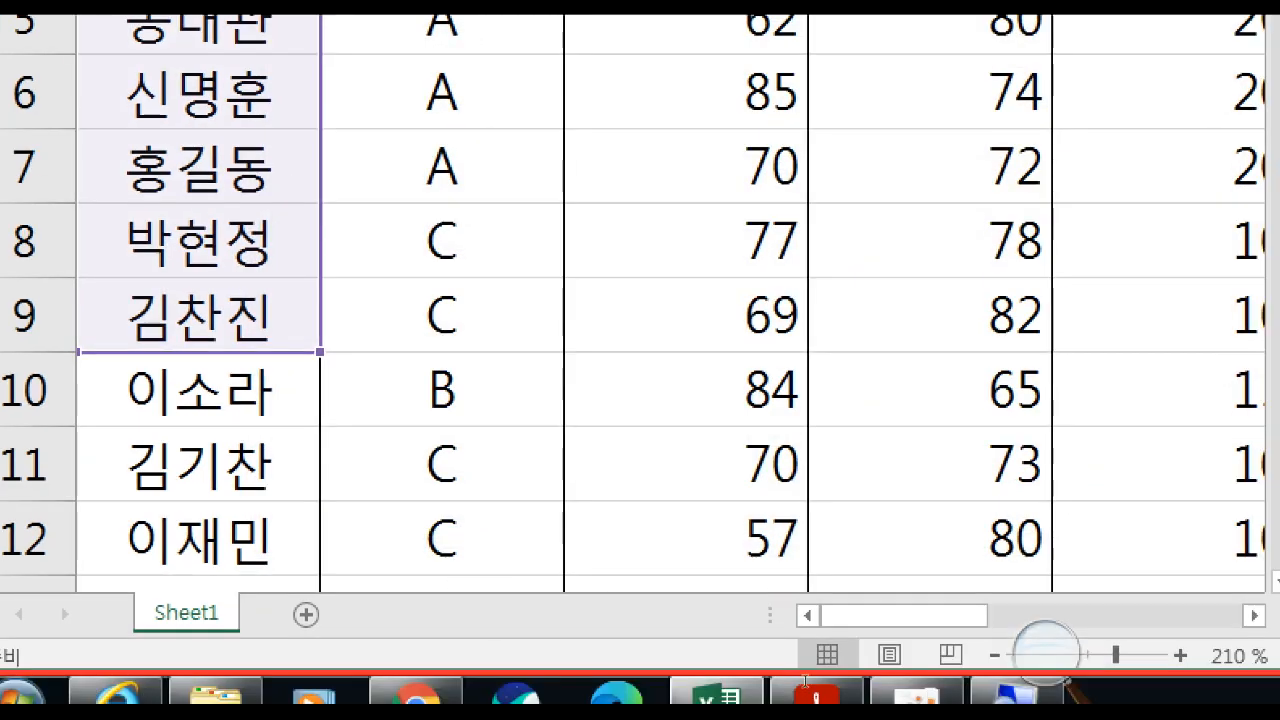
# Open the series chart type settings for the chart's 총점 columns
pyautogui.scroll(-3, 649, 658)
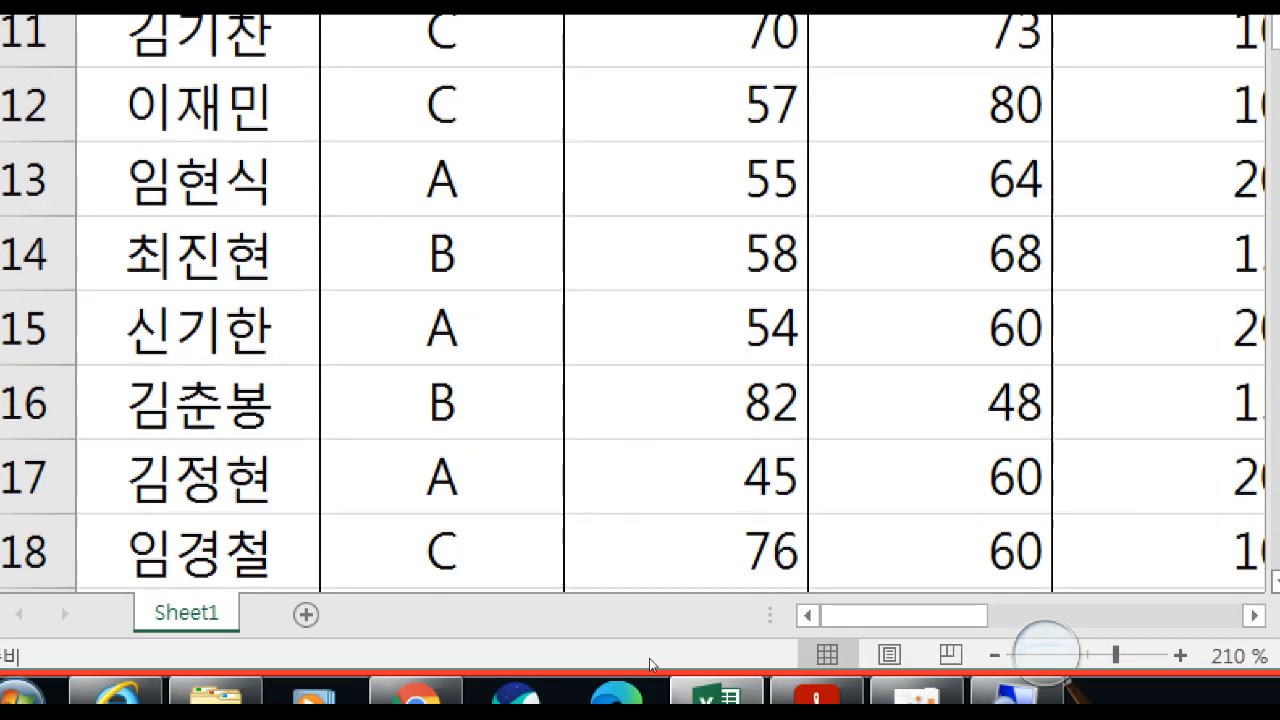
pyautogui.scroll(-4, 649, 658)
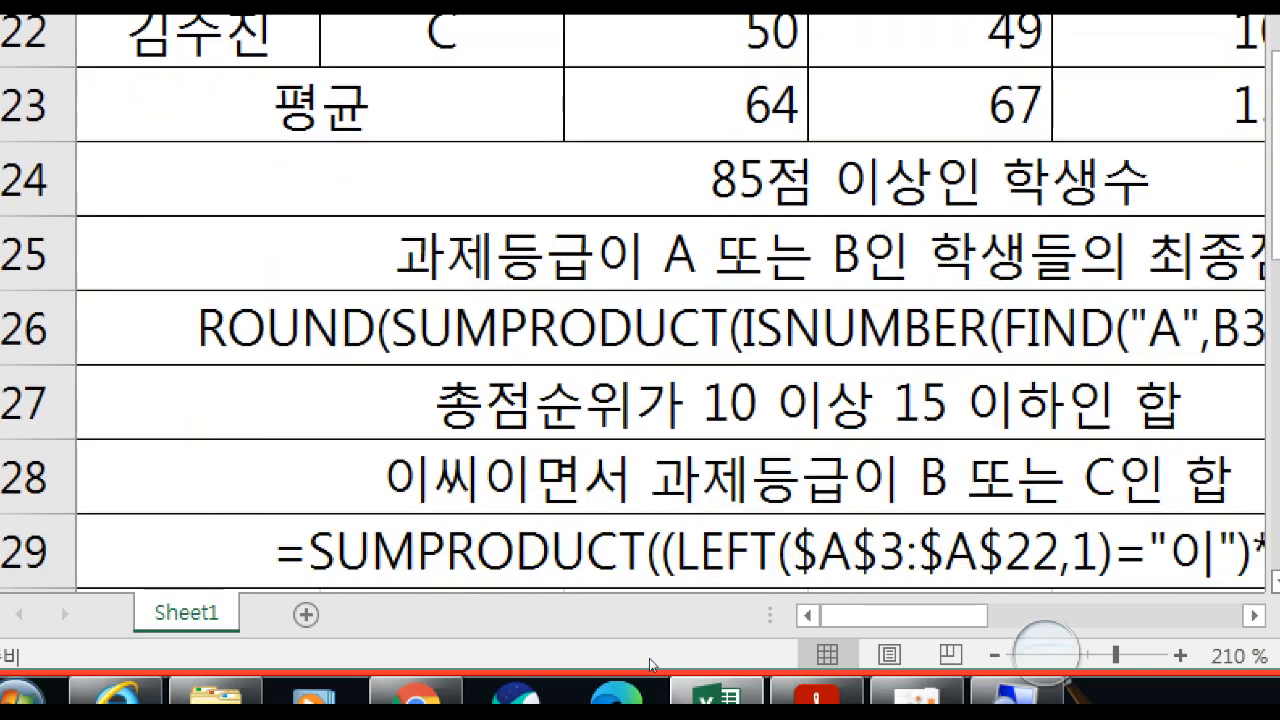
pyautogui.scroll(-2, 649, 658)
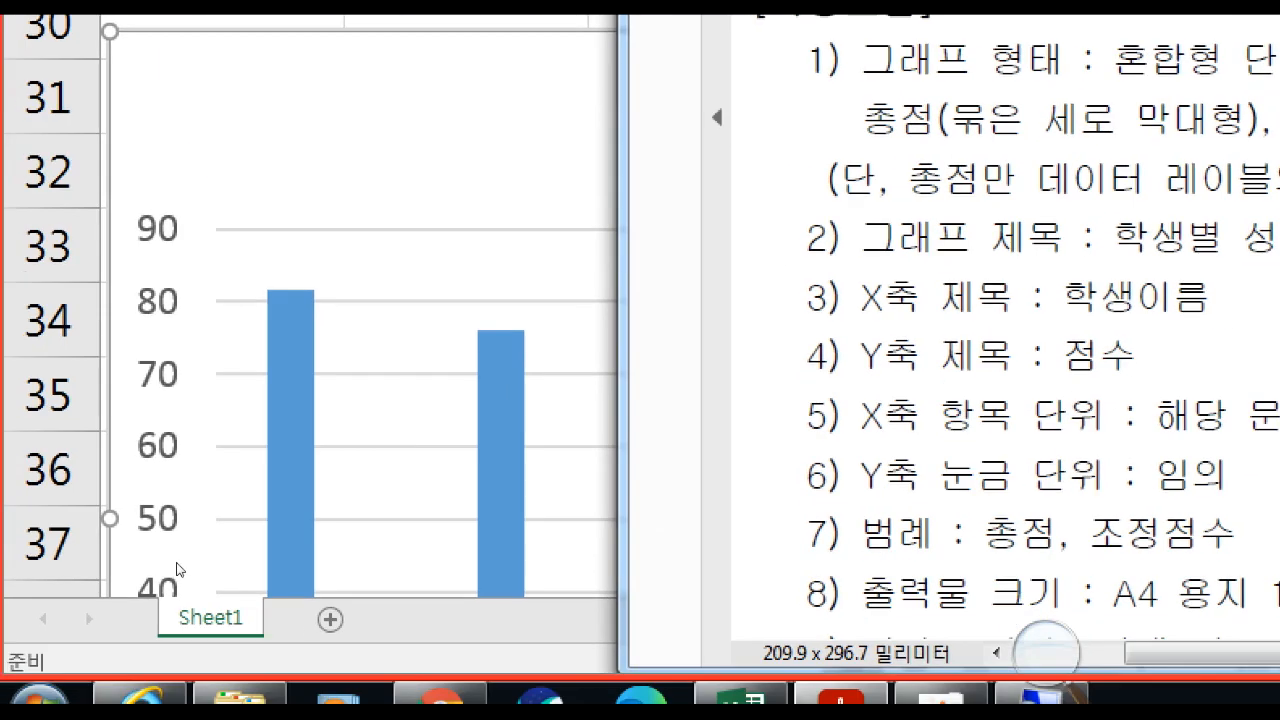
pyautogui.click(203, 512)
pyautogui.scroll(2, 274, 606)
pyautogui.scroll(-4, 275, 606)
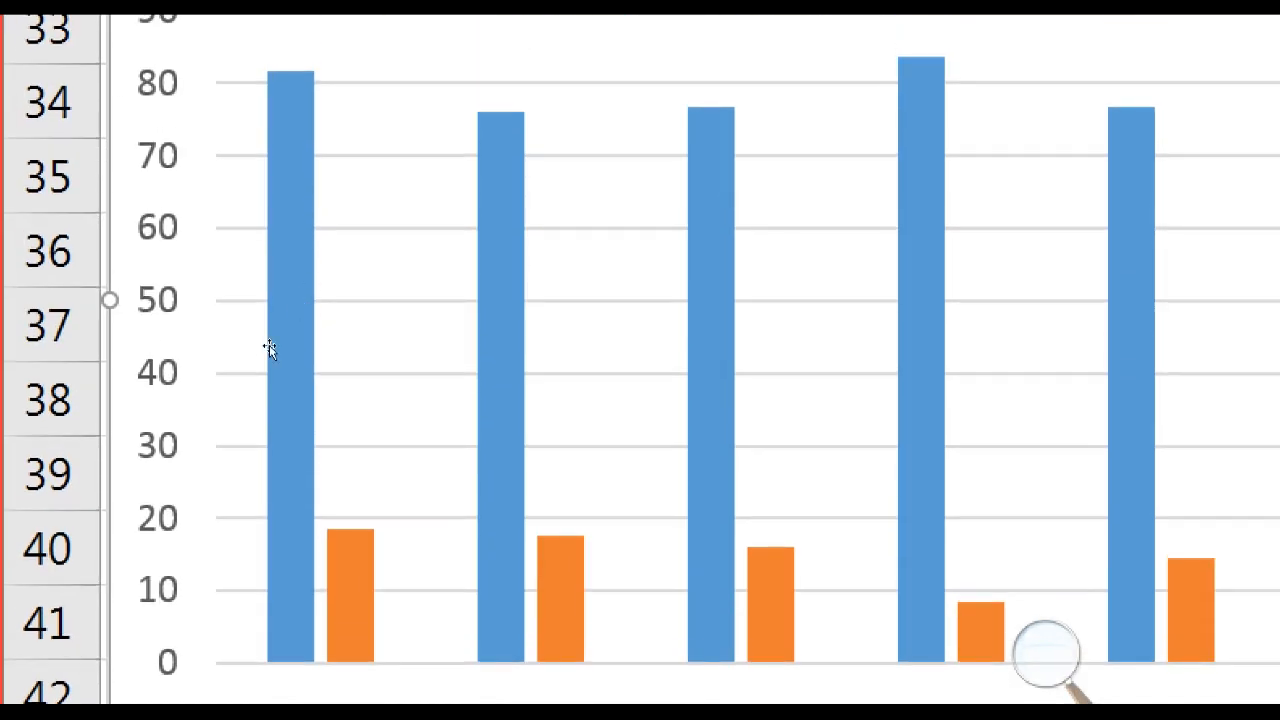
pyautogui.click(254, 376)
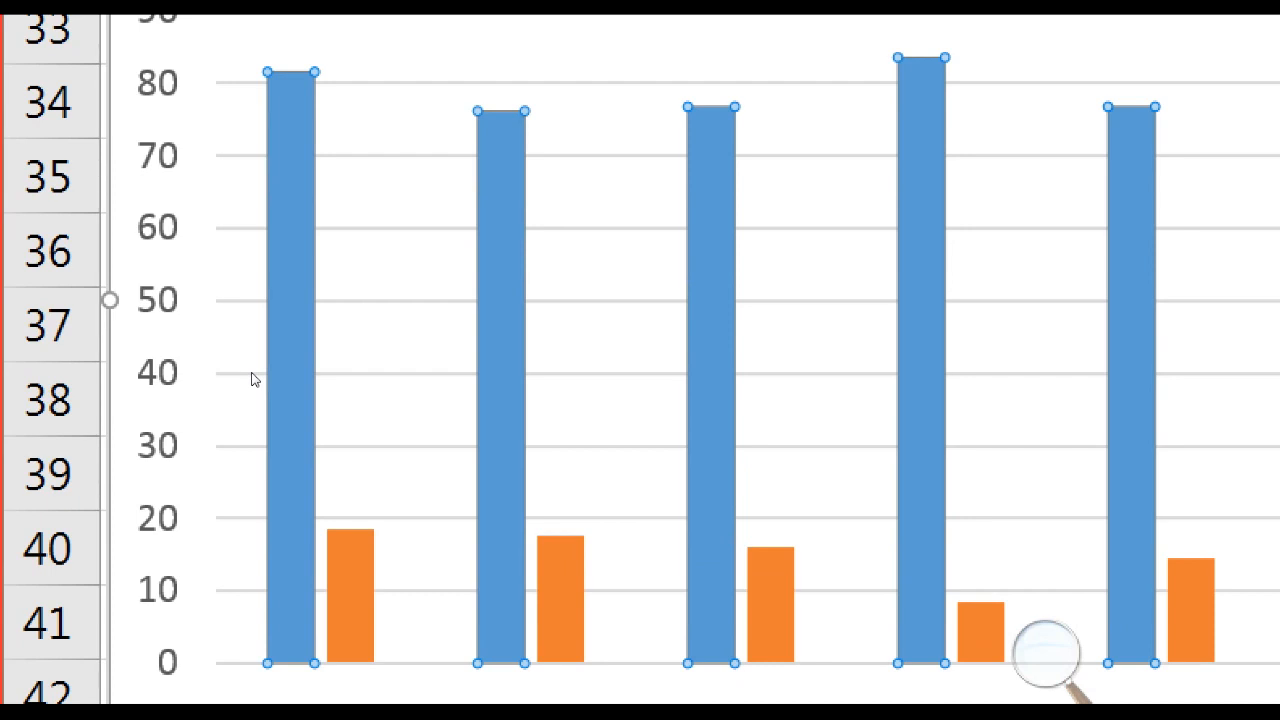
pyautogui.hotkey('shift', 'F10')
pyautogui.press('Down')
pyautogui.press('Down')
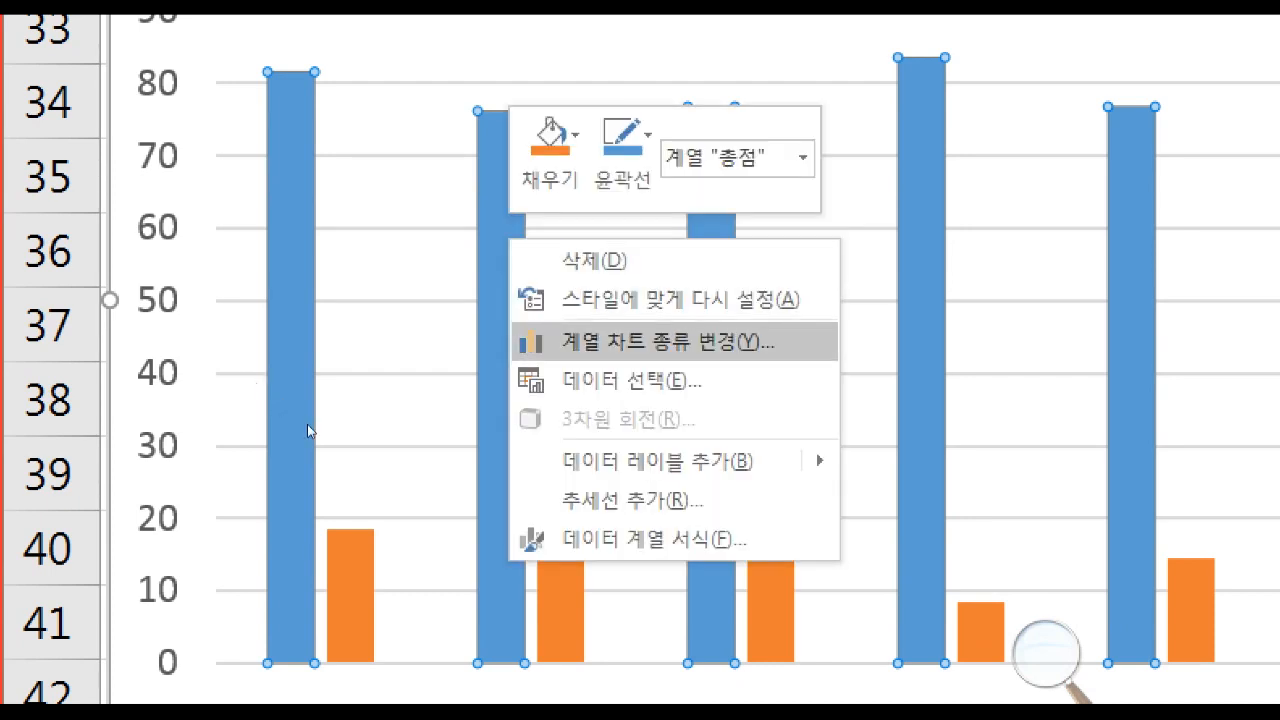
pyautogui.press('Return')
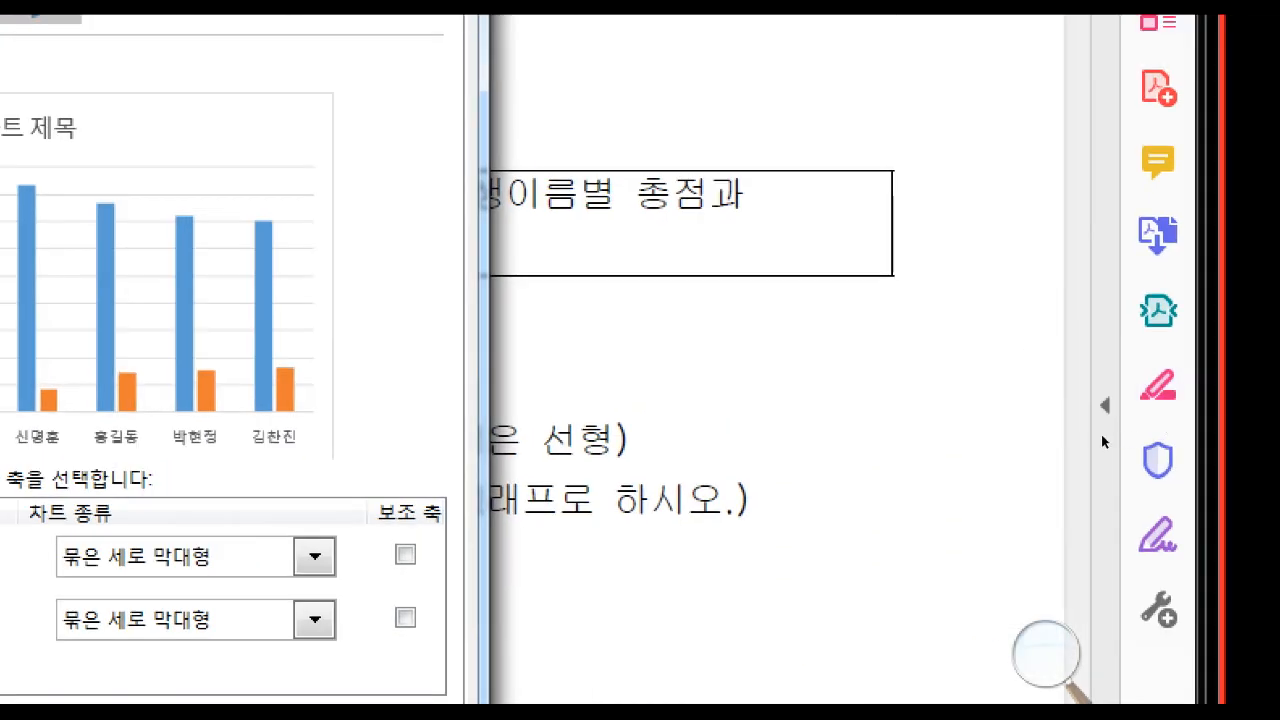
# Check the required graph type in the PDF and change the 조정점수 series to a line with markers (표식이 있는 꺾은선형)
pyautogui.click(772, 503)
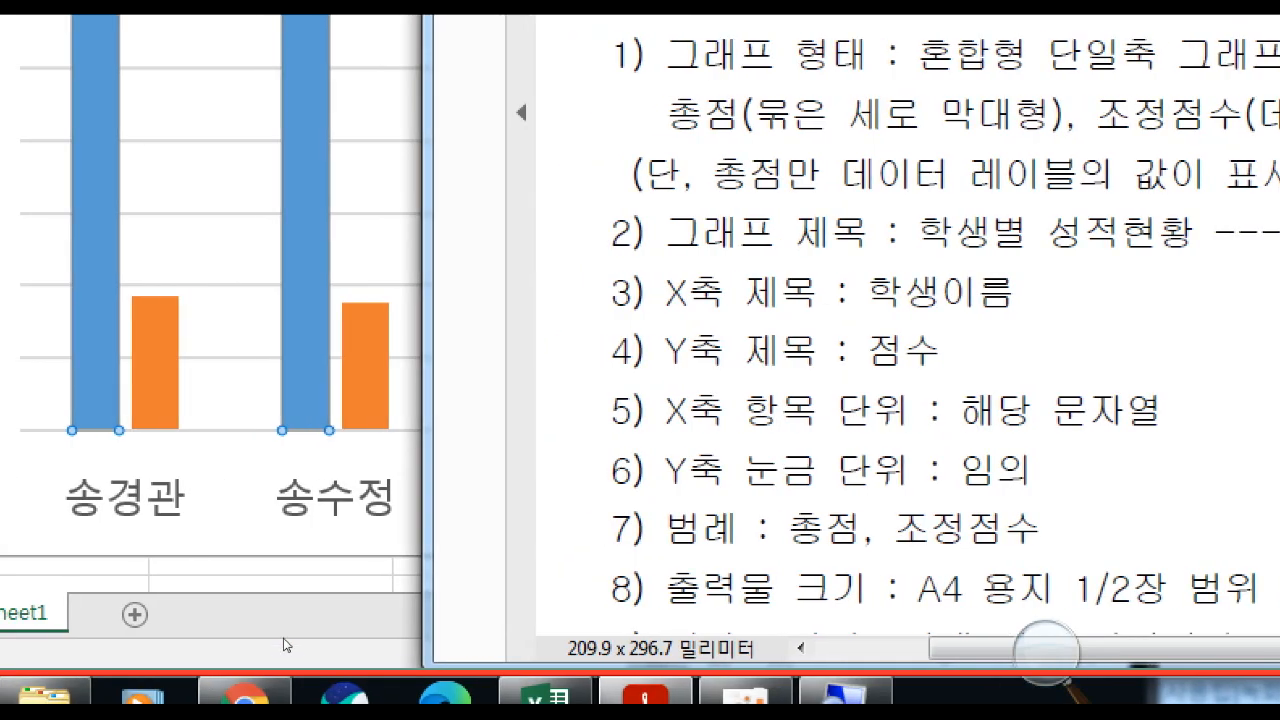
pyautogui.click(287, 646)
pyautogui.click(1272, 410)
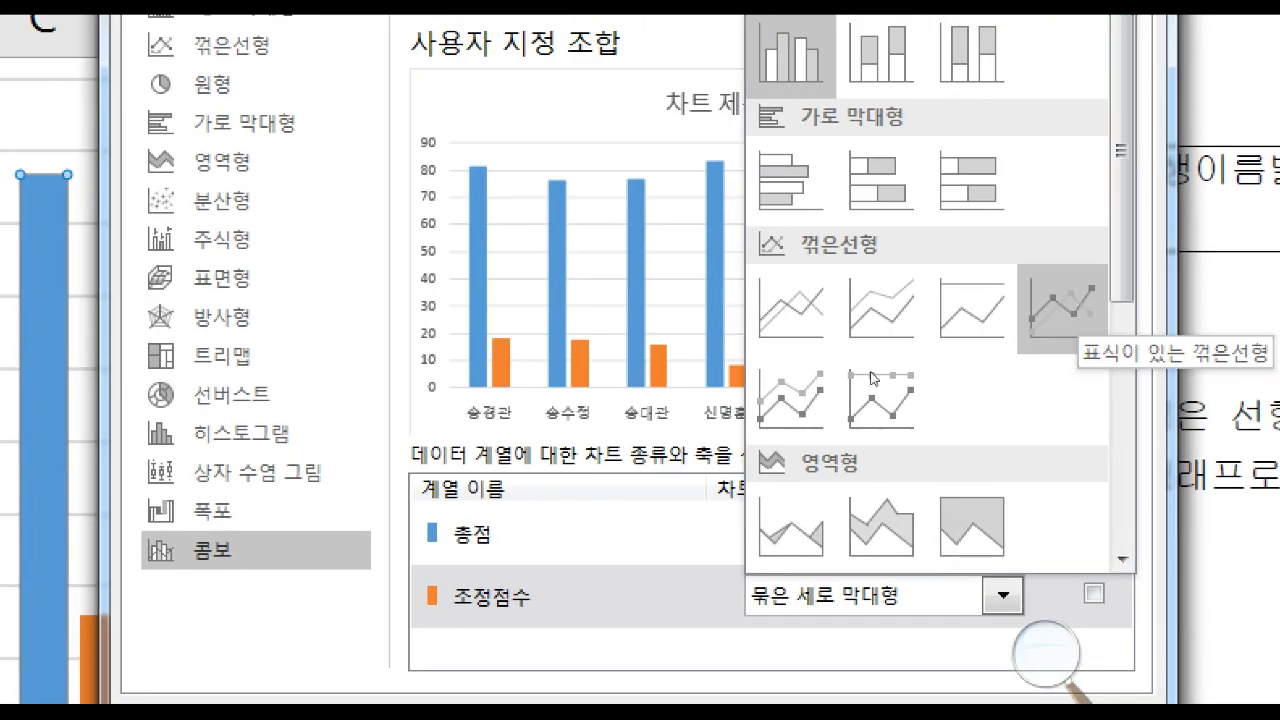
pyautogui.click(1062, 308)
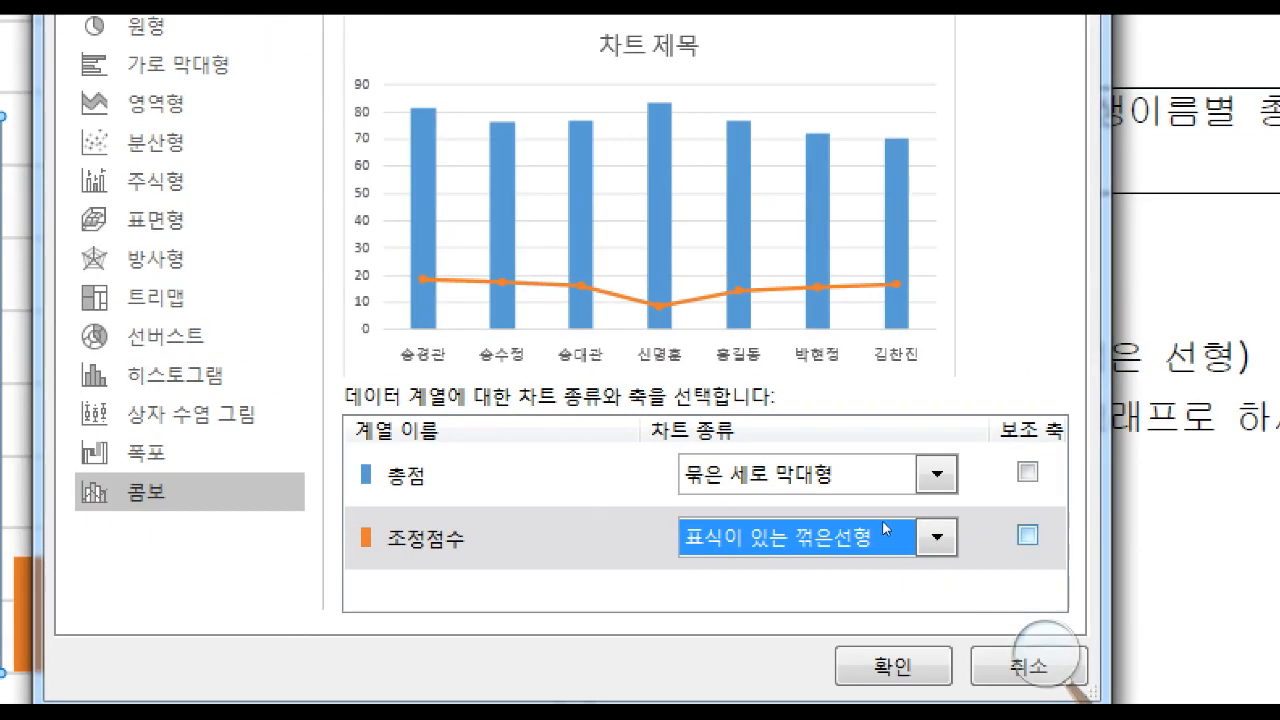
# Try the secondary axis for 조정점수, return the series to the primary axis per the PDF, and apply the combo chart
pyautogui.click(1027, 535)
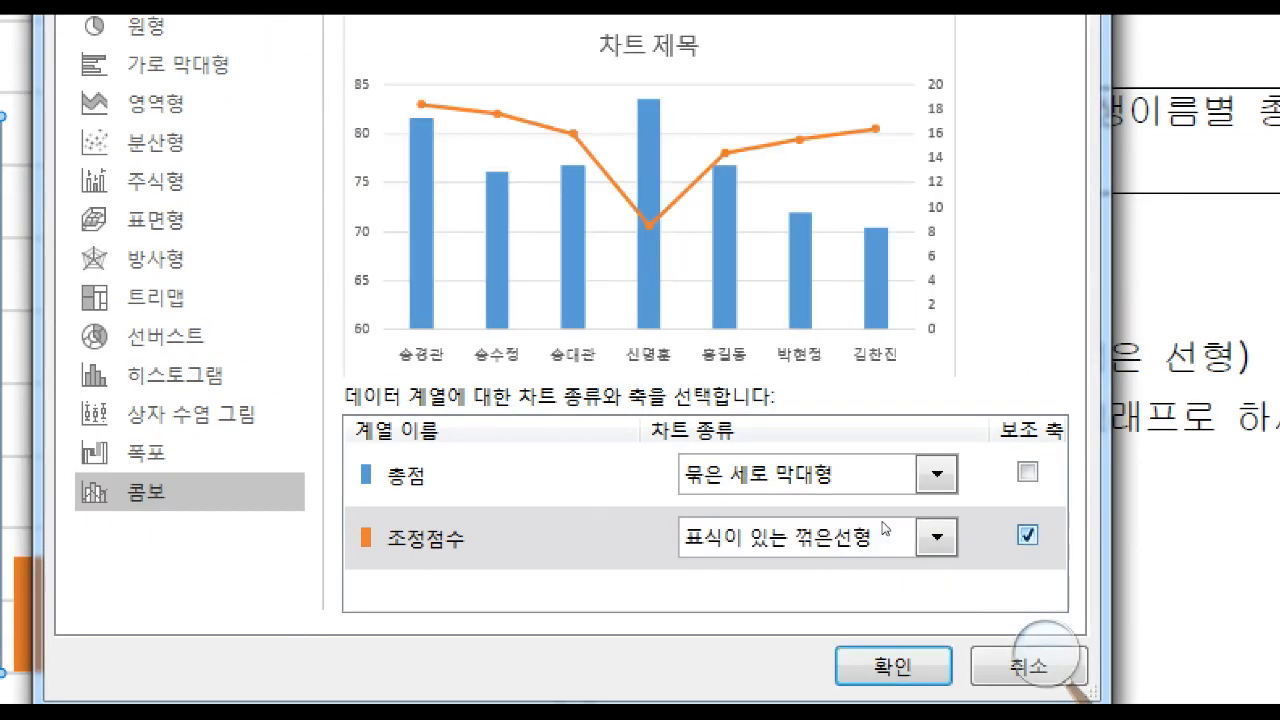
pyautogui.click(1027, 535)
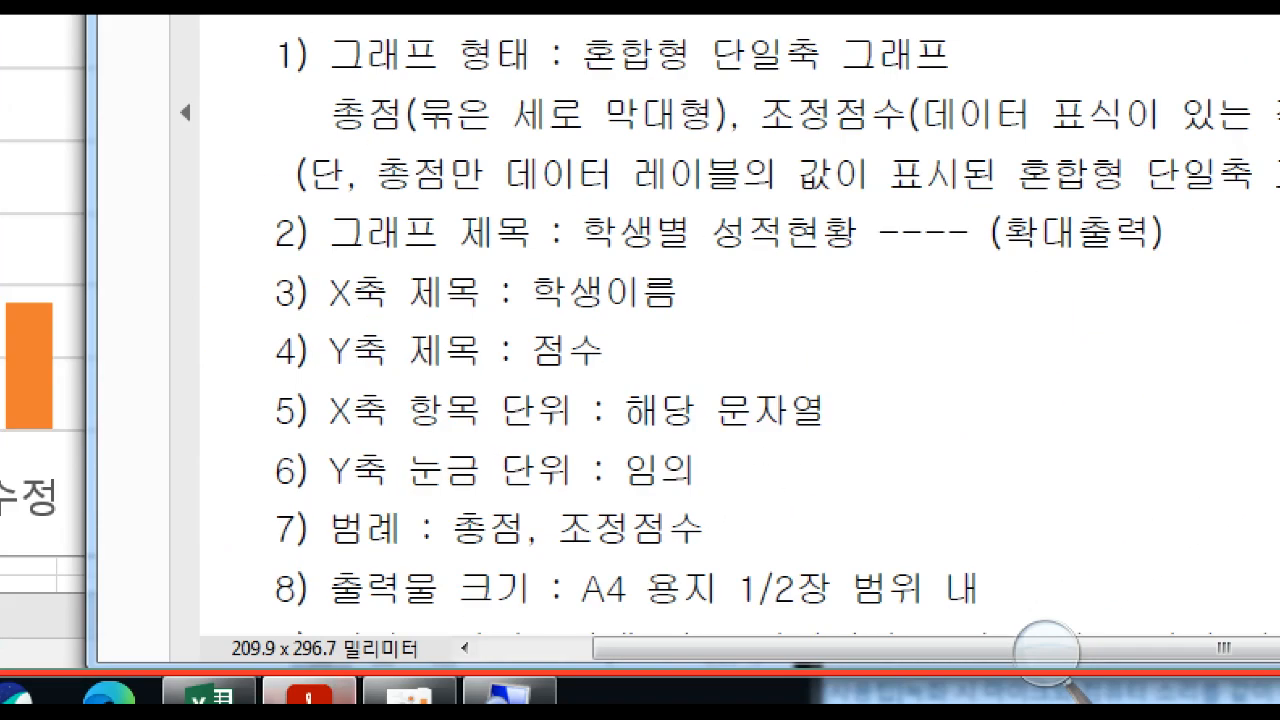
pyautogui.click(208, 690)
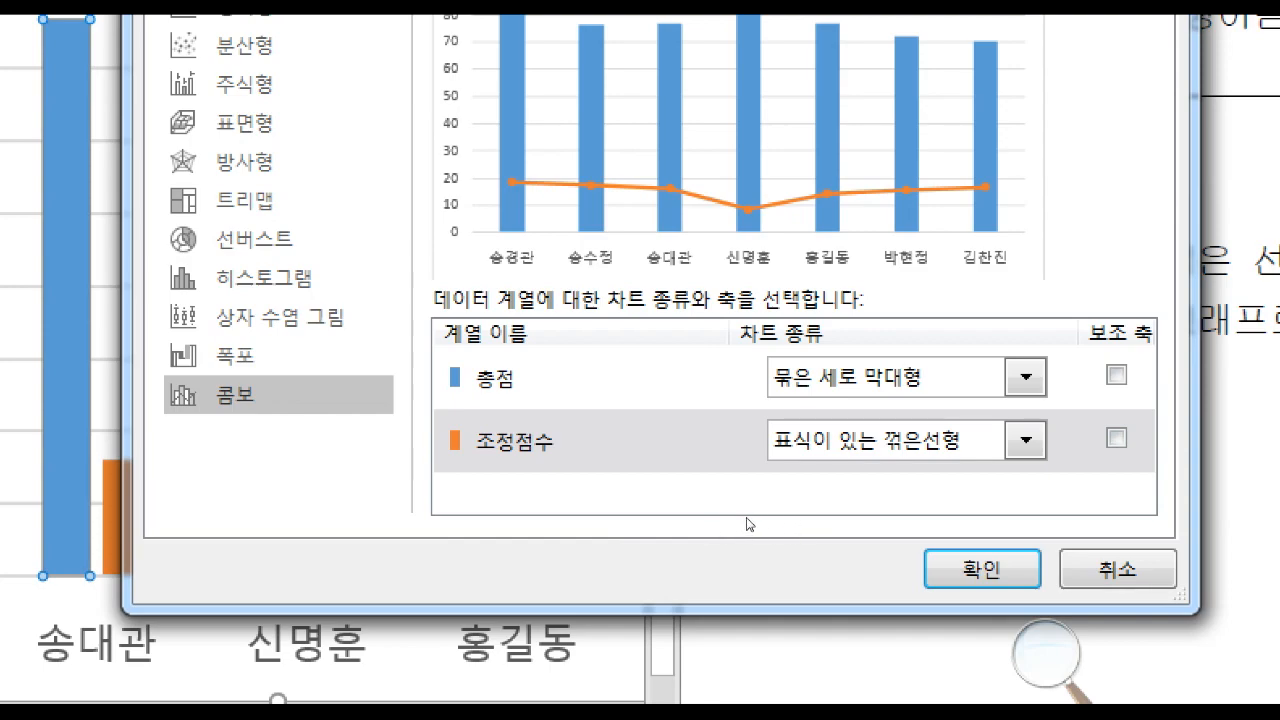
pyautogui.click(982, 569)
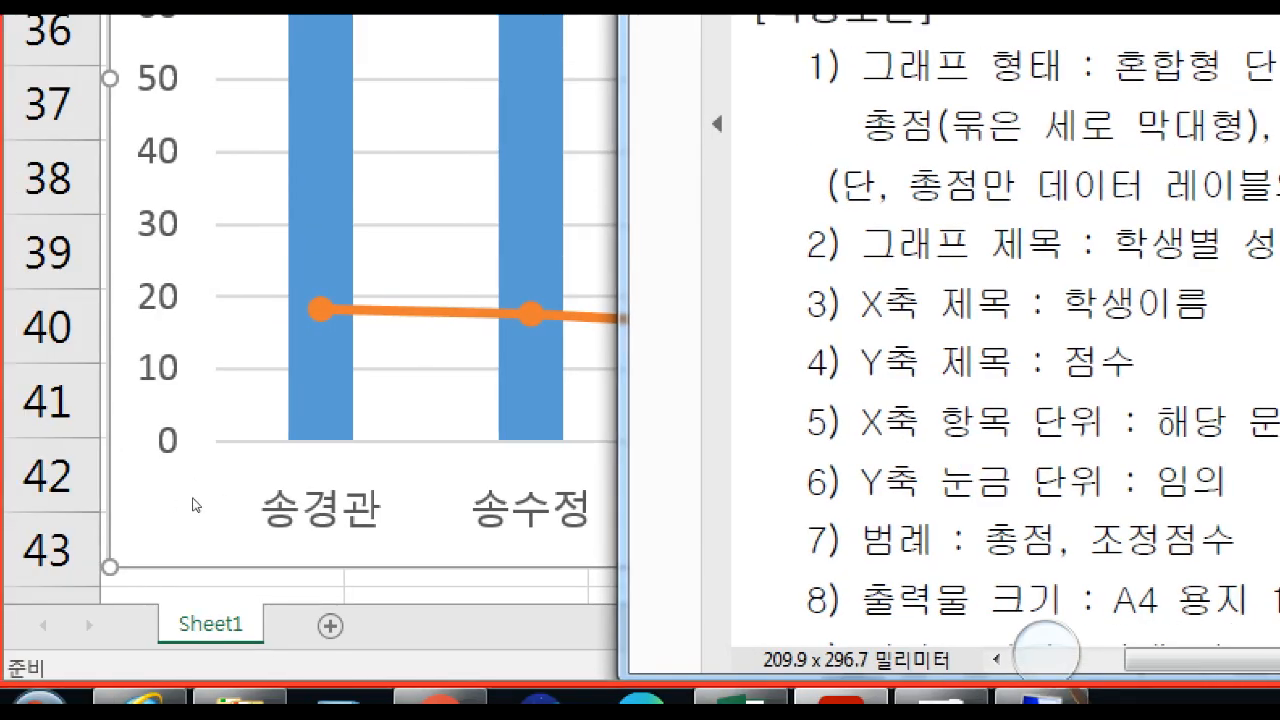
# Add data labels to the 총점 columns of the chart
pyautogui.click(168, 492)
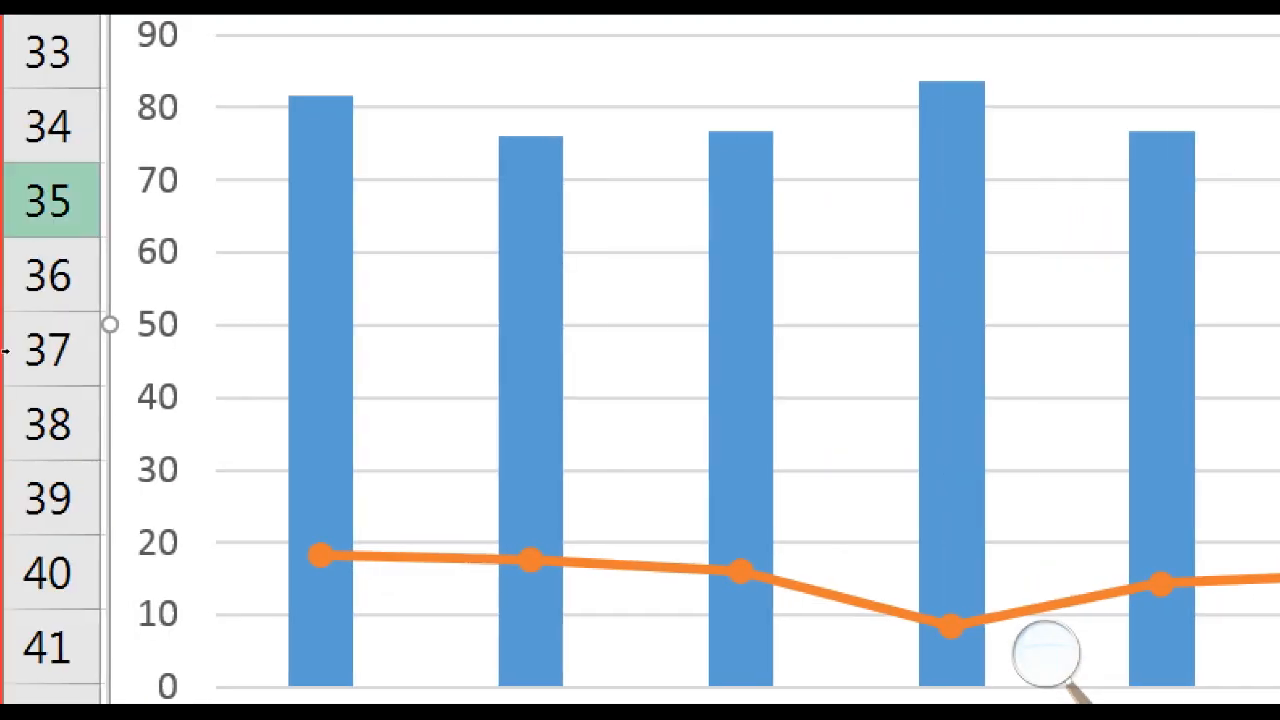
pyautogui.rightClick(155, 408)
pyautogui.press('Return')
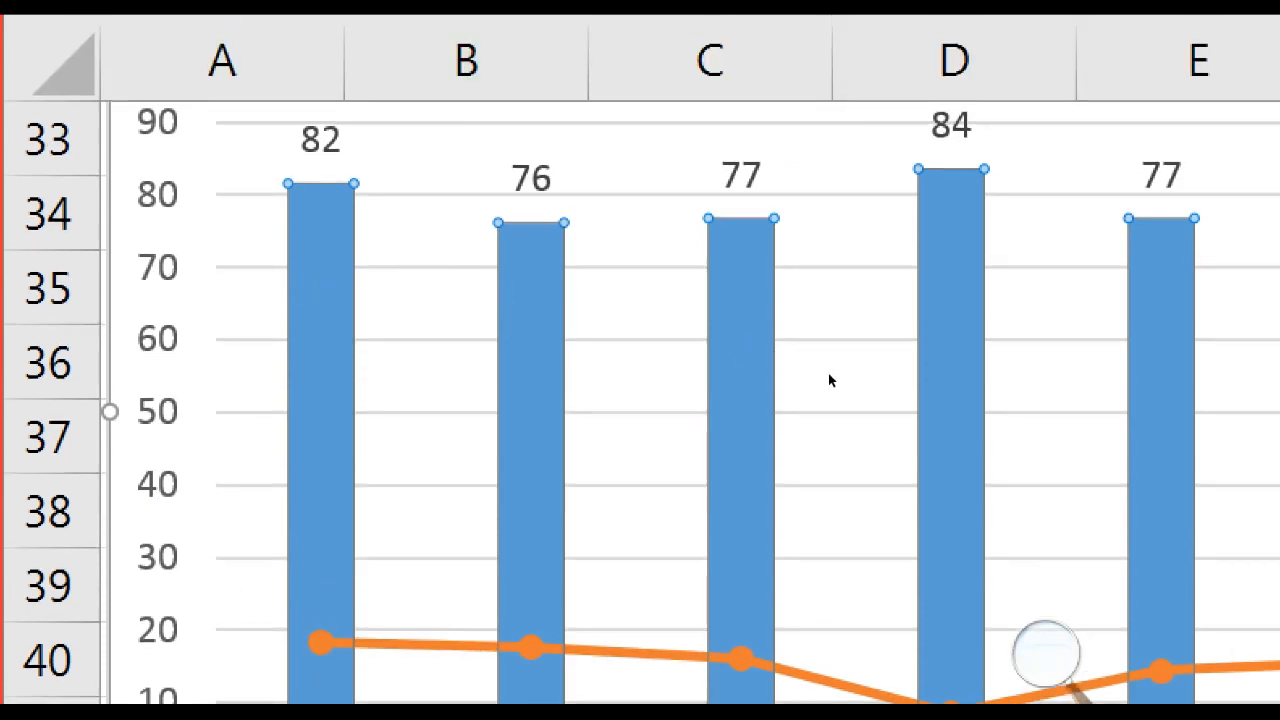
# Check the graph title in the PDF and replace the chart's placeholder title with 학생별 성적 현황
pyautogui.hotkey('alt', 'Tab')
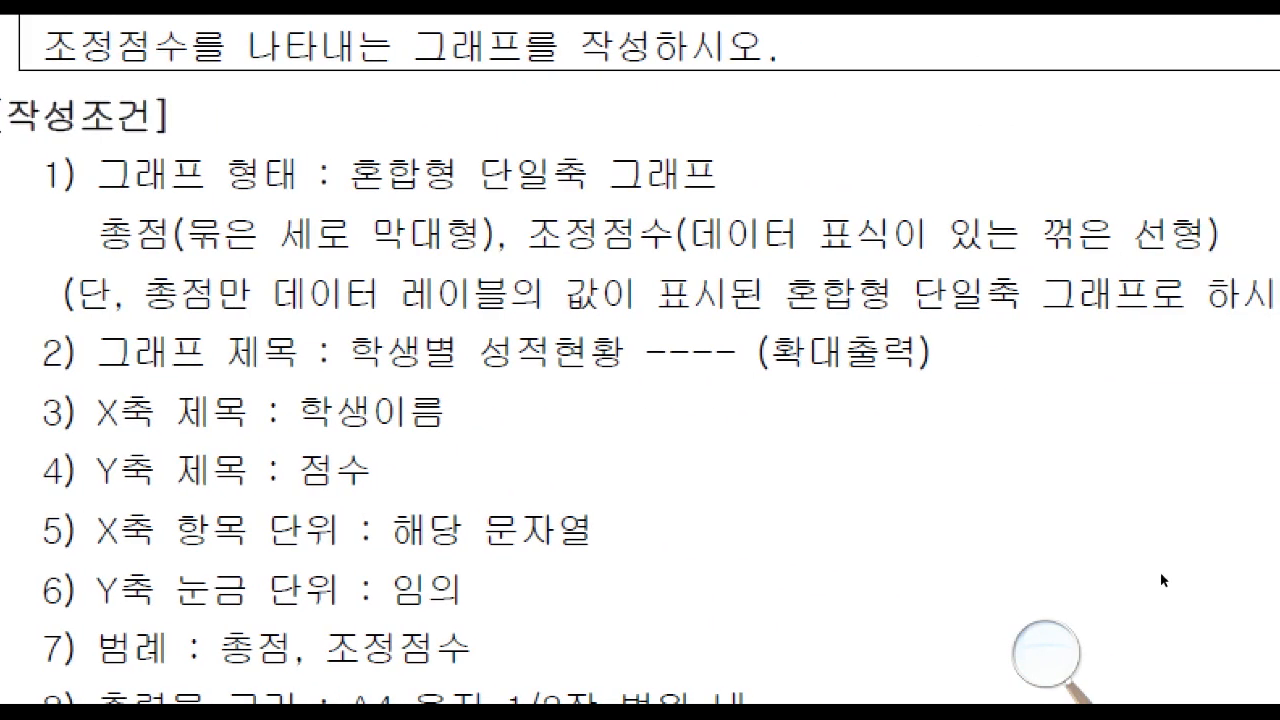
pyautogui.moveTo(456, 486); pyautogui.dragTo(640, 502)
pyautogui.click(642, 504)
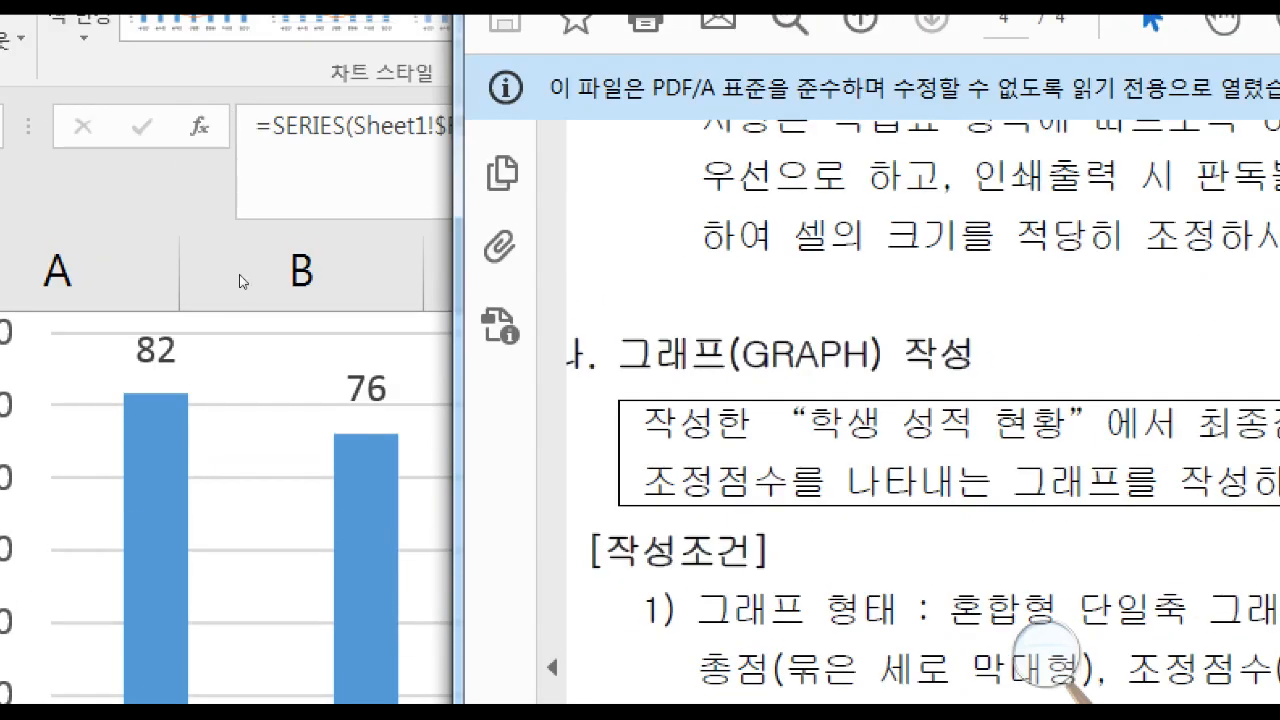
pyautogui.click(240, 282)
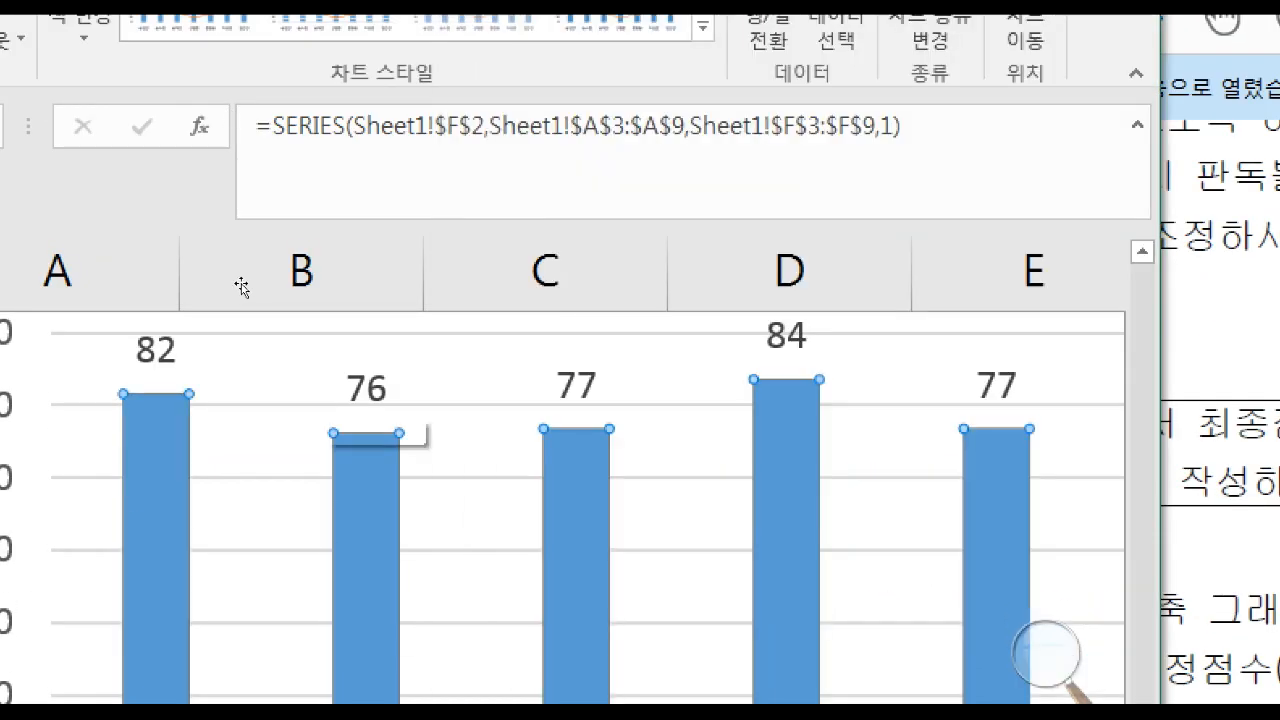
pyautogui.scroll(1, 369, 404)
pyautogui.click(469, 322)
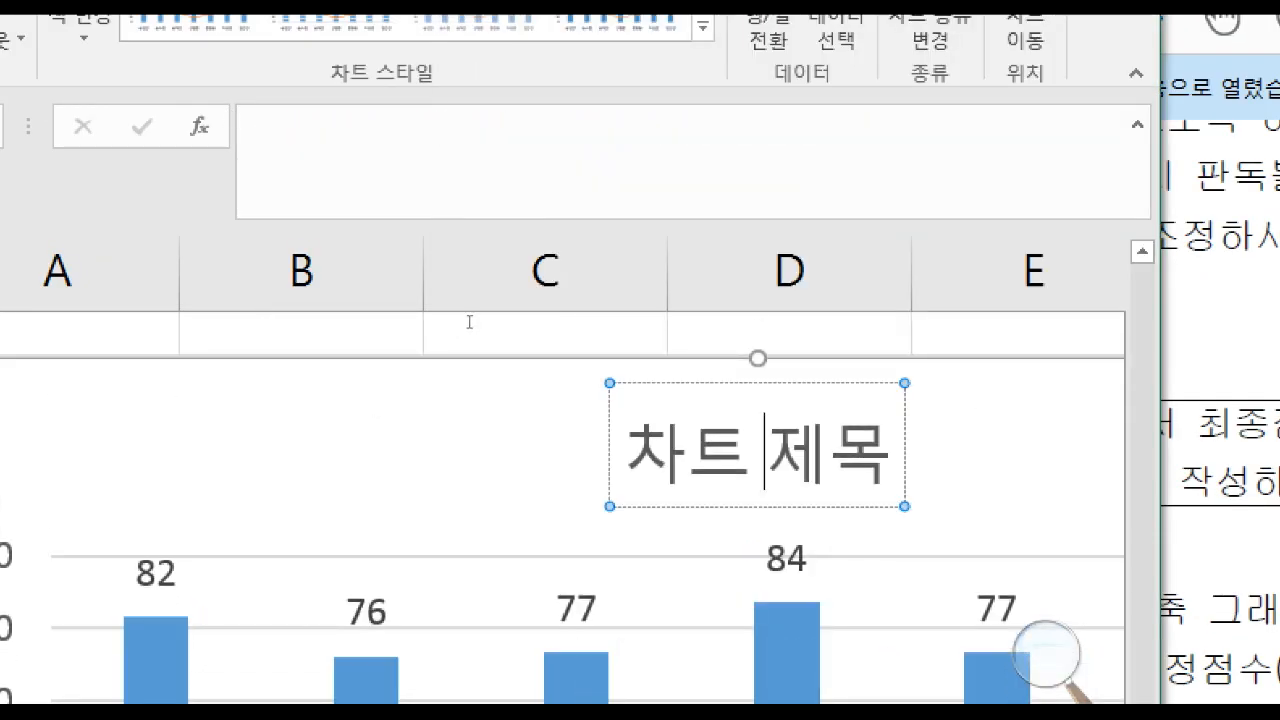
pyautogui.hotkey('ctrl', 'a')
pyautogui.write('GKRT')
pyautogui.press('BackSpace')
pyautogui.press('BackSpace')
pyautogui.press('BackSpace')
pyautogui.press('BackSpace')
pyautogui.press('Hangul')
pyautogui.write('학생별 성적')
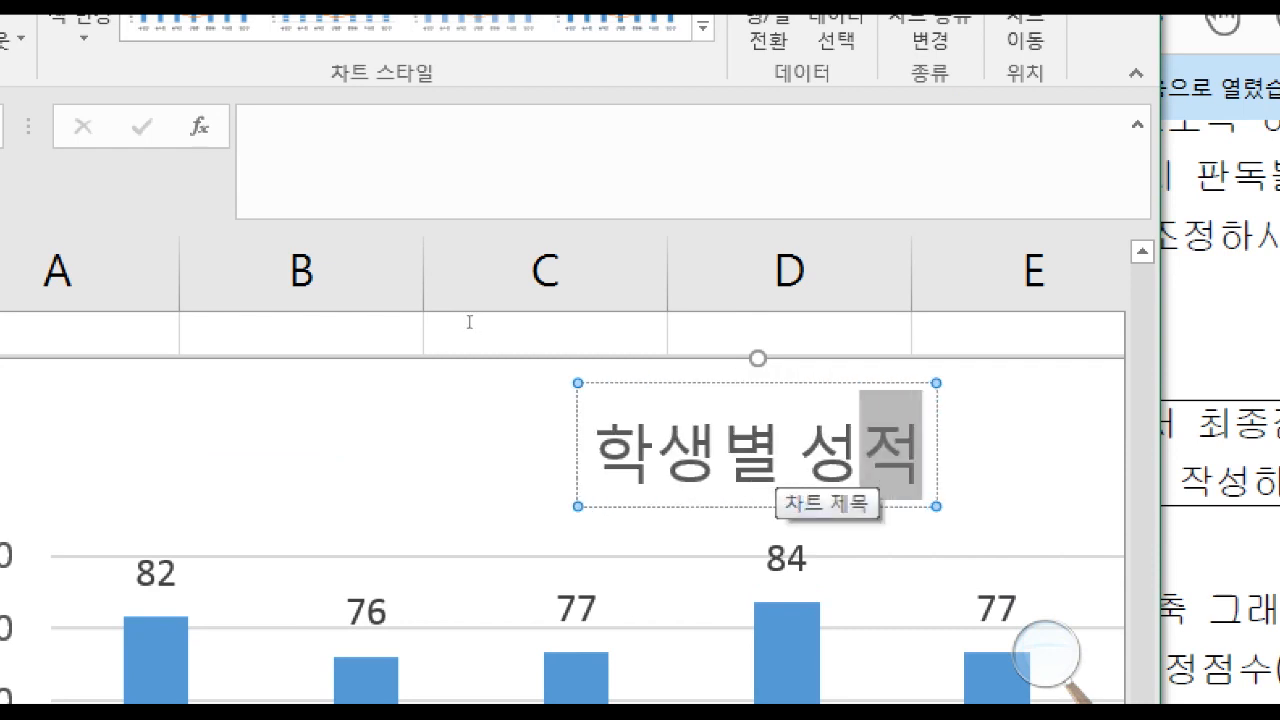
pyautogui.write(' 현황')
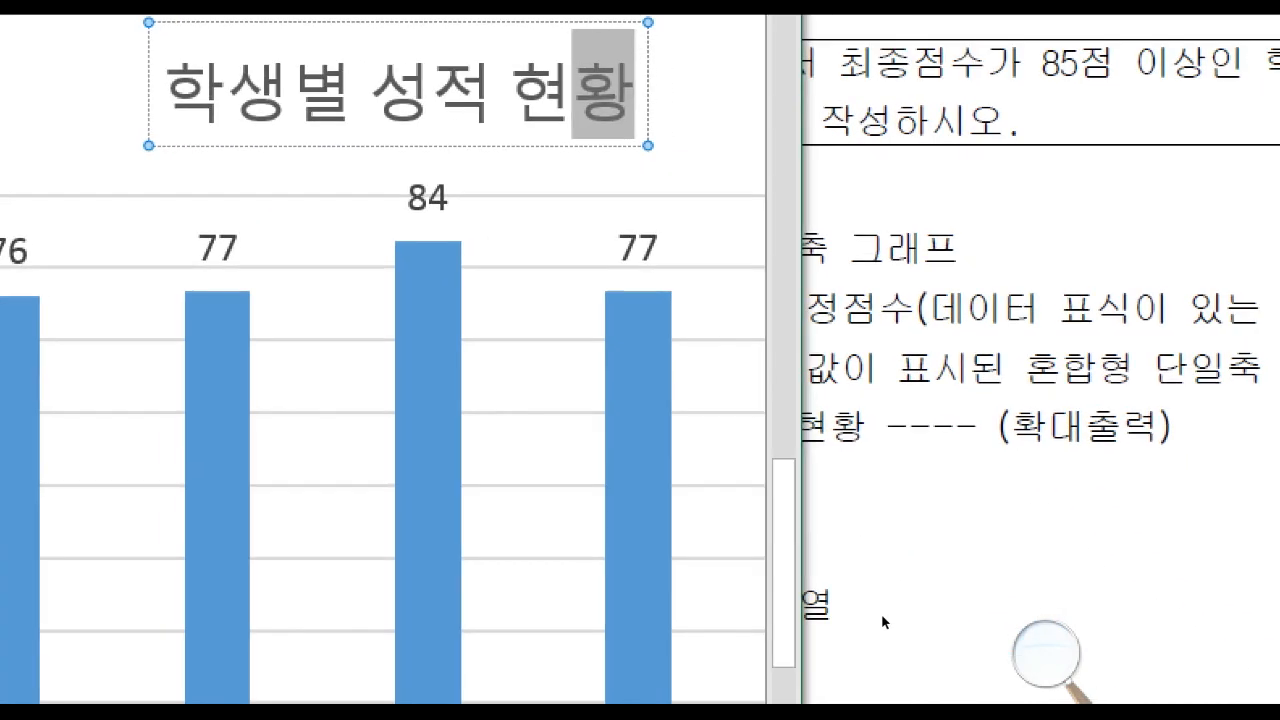
# Compare the chart title with the PDF and remove its second space so it reads 학생별 성적현황
pyautogui.click(889, 628)
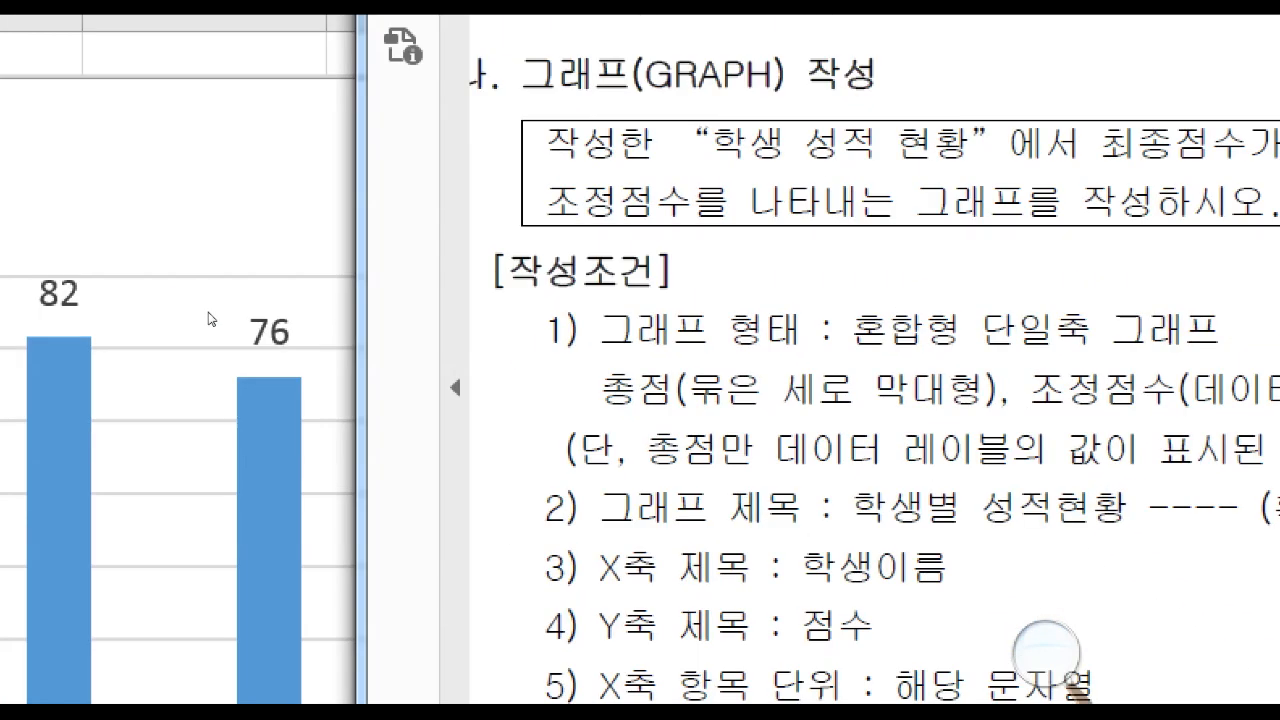
pyautogui.click(208, 314)
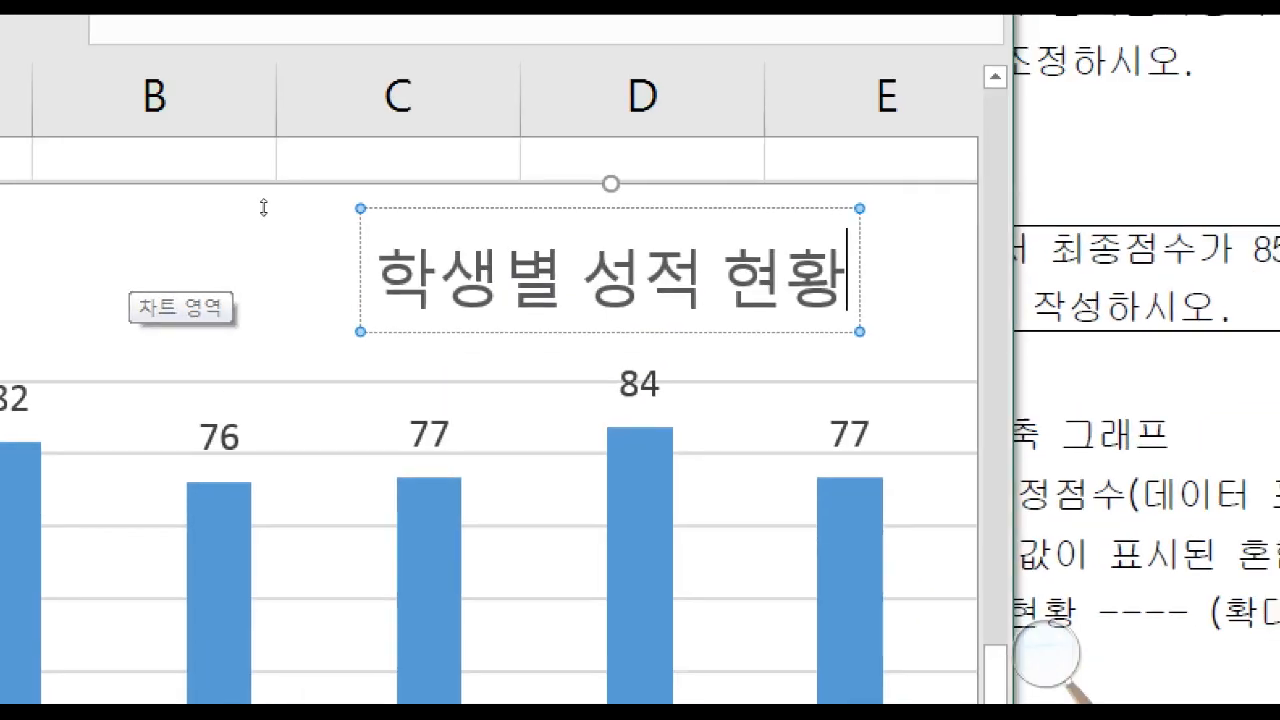
pyautogui.press('Left')
pyautogui.press('Left')
pyautogui.press('Left')
pyautogui.press('Delete')
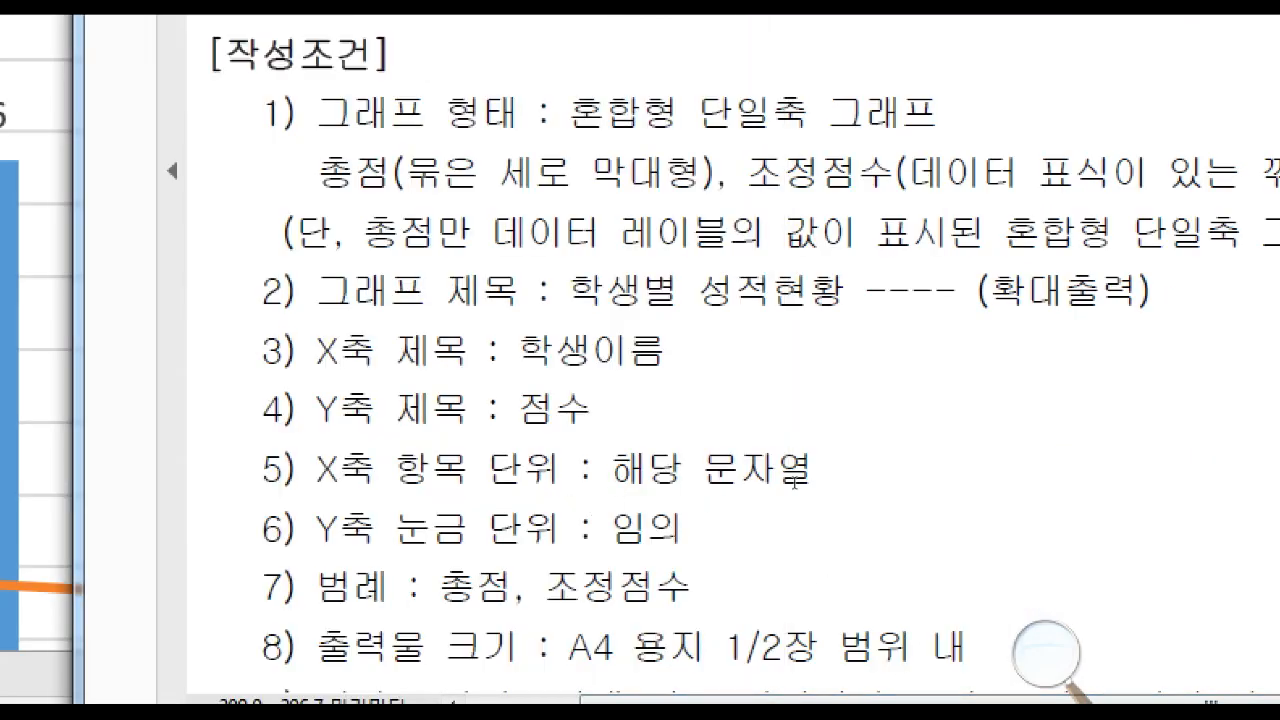
pyautogui.click(279, 322)
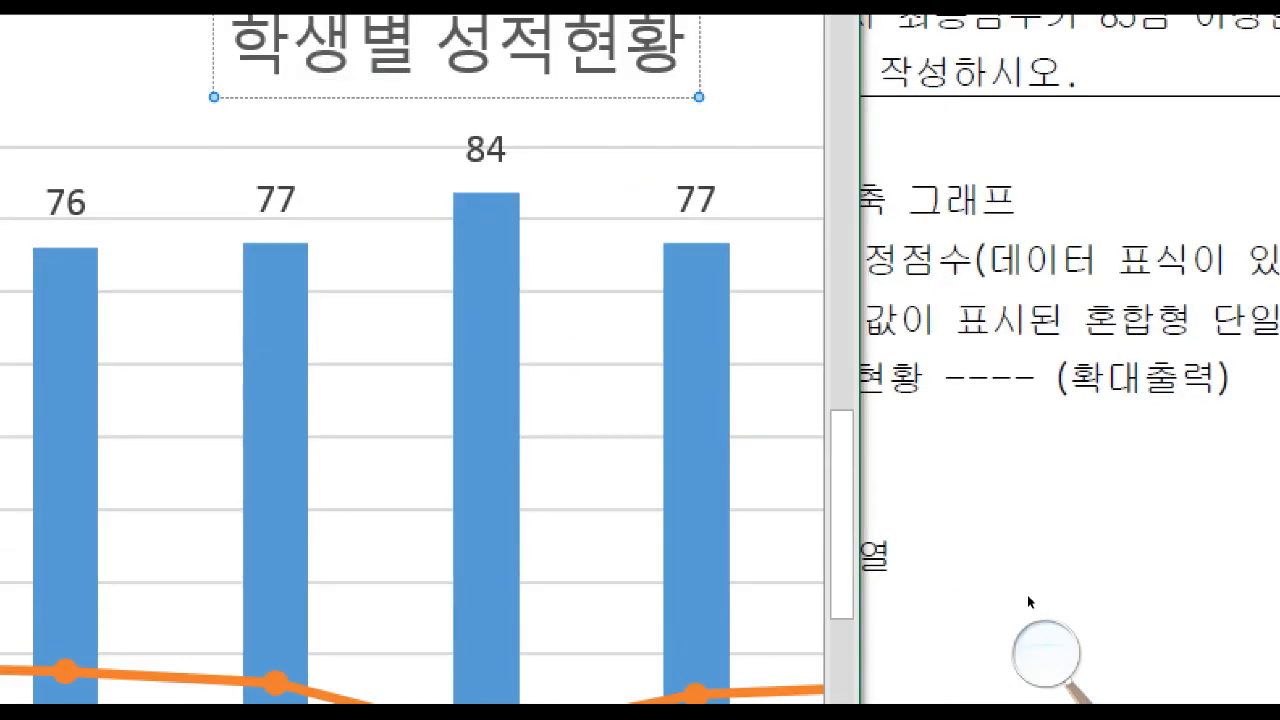
# Check the X-axis title requirement in the PDF and add a primary horizontal axis title to the Excel chart
pyautogui.click(1031, 603)
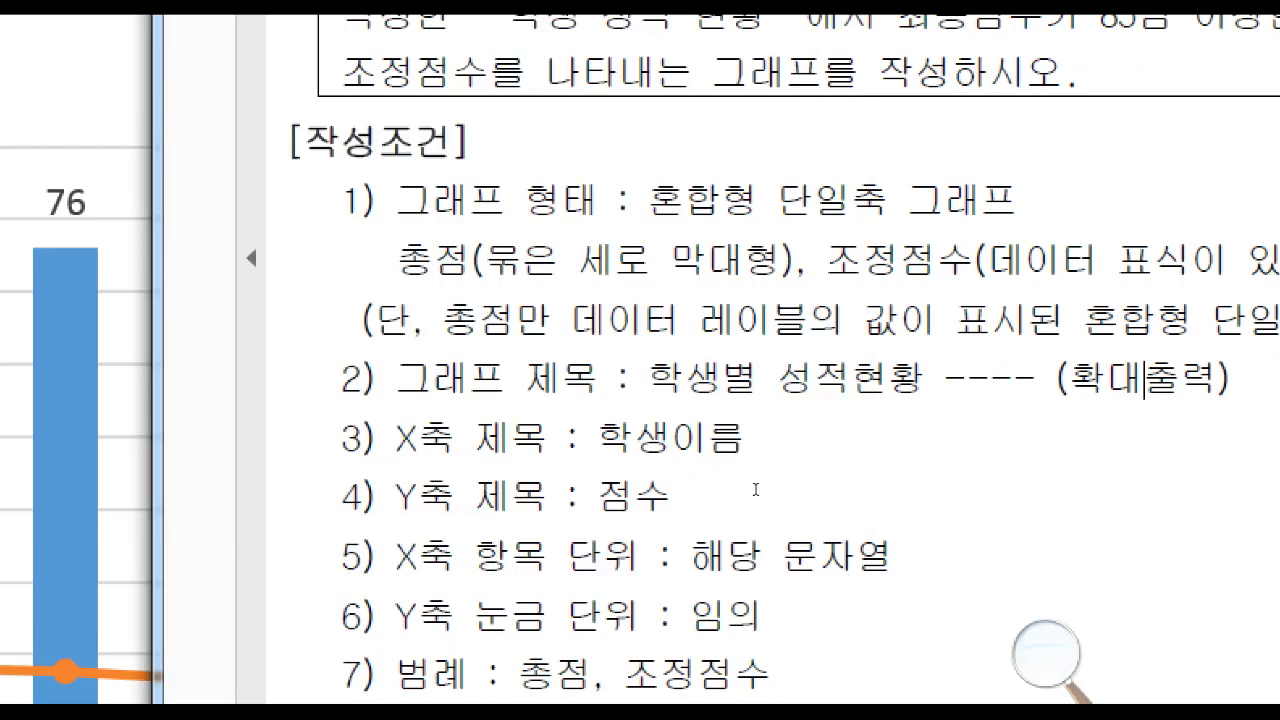
pyautogui.doubleClick(444, 516)
pyautogui.click(584, 522)
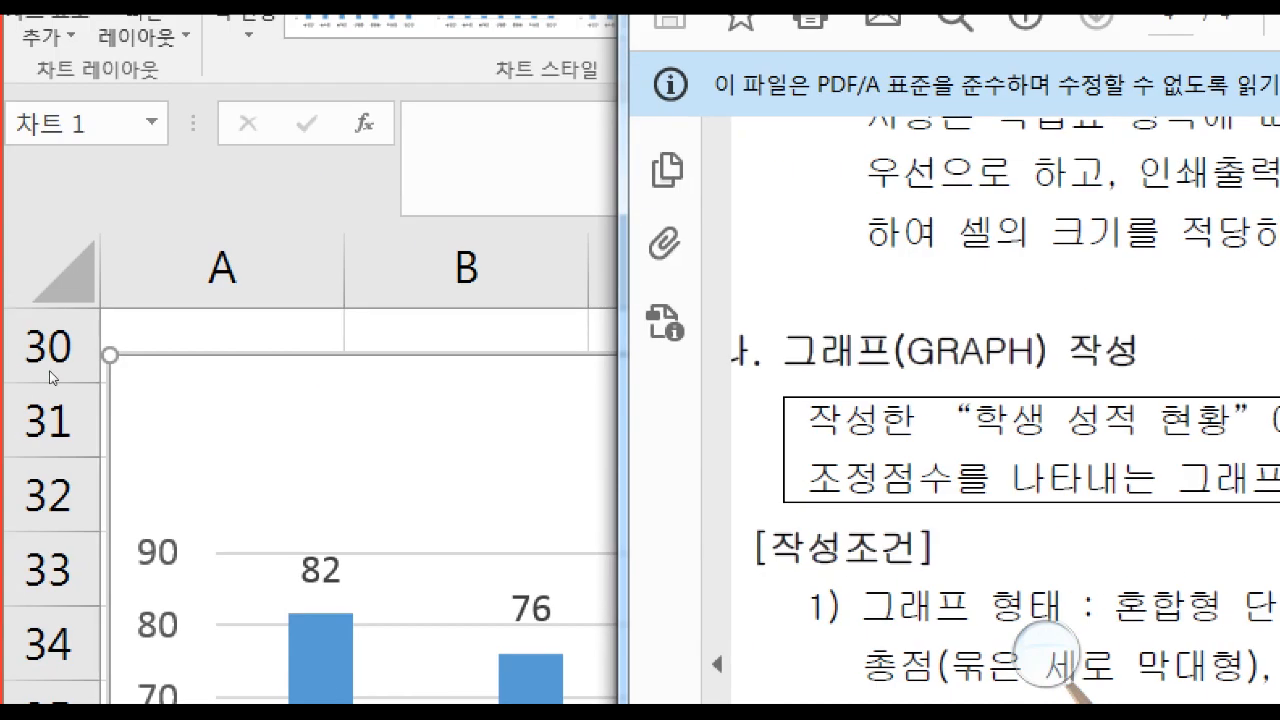
pyautogui.click(152, 416)
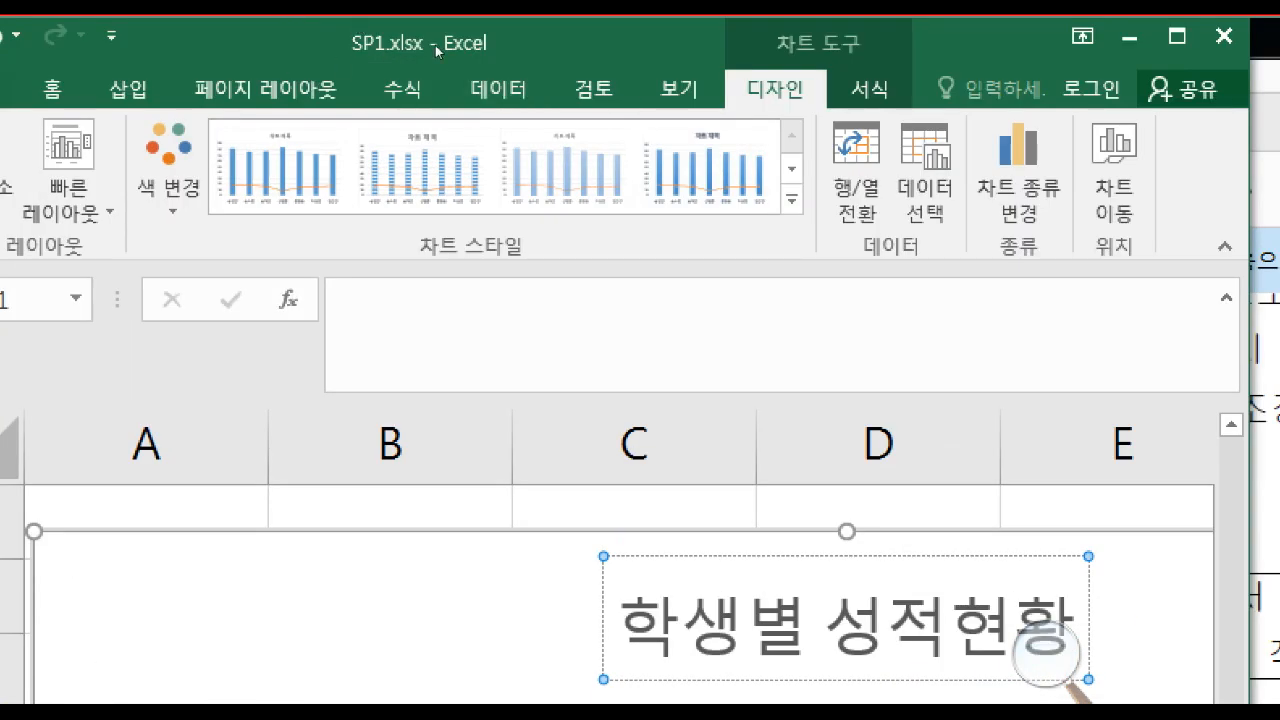
pyautogui.click(22, 130)
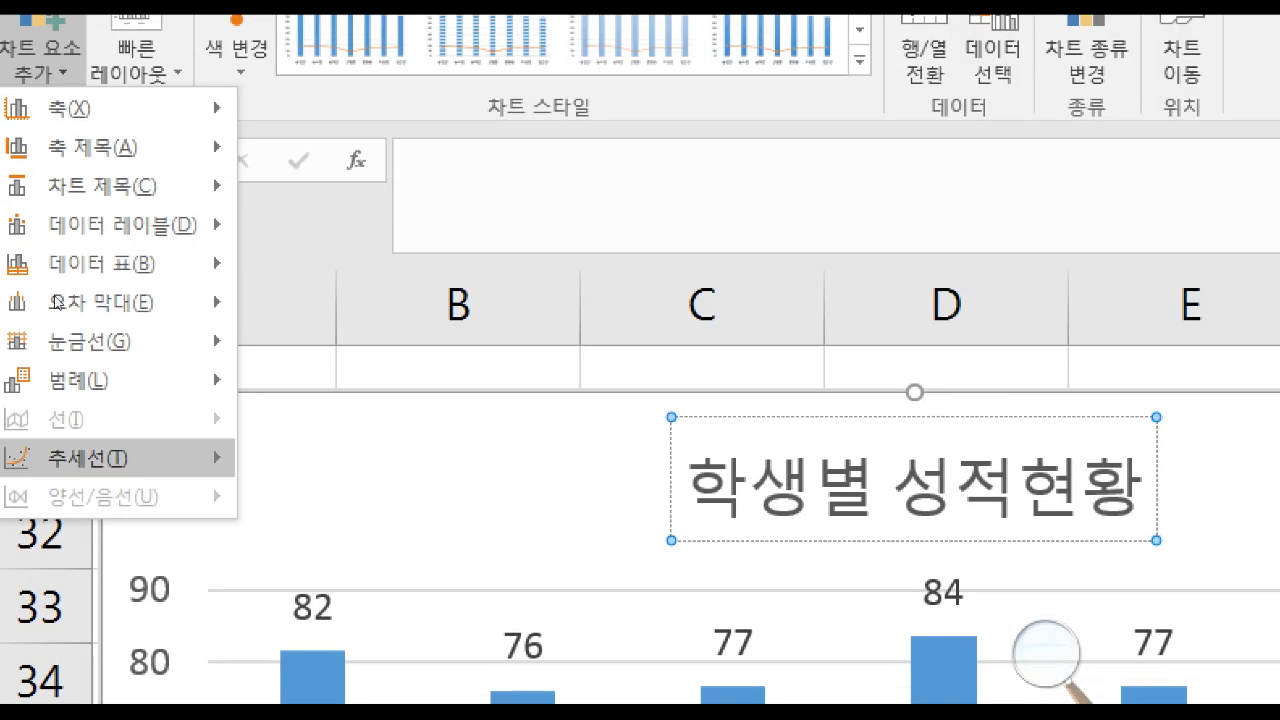
pyautogui.moveTo(141, 154)
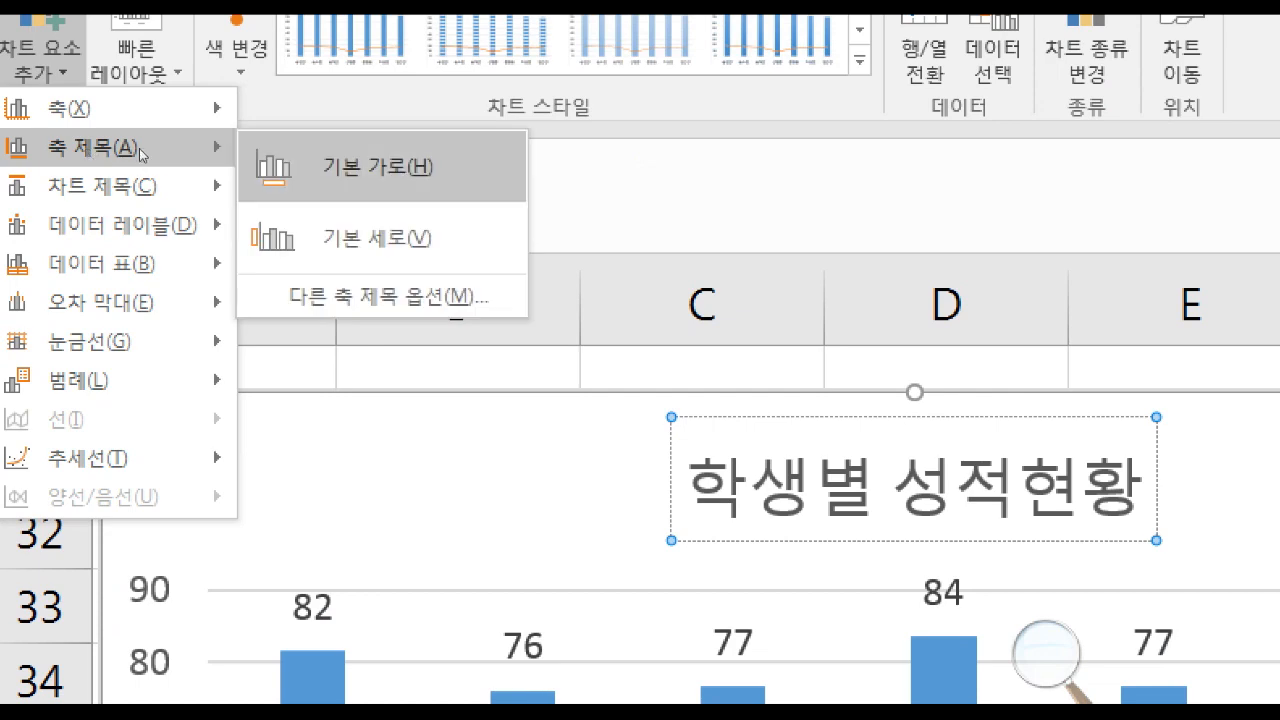
pyautogui.click(240, 166)
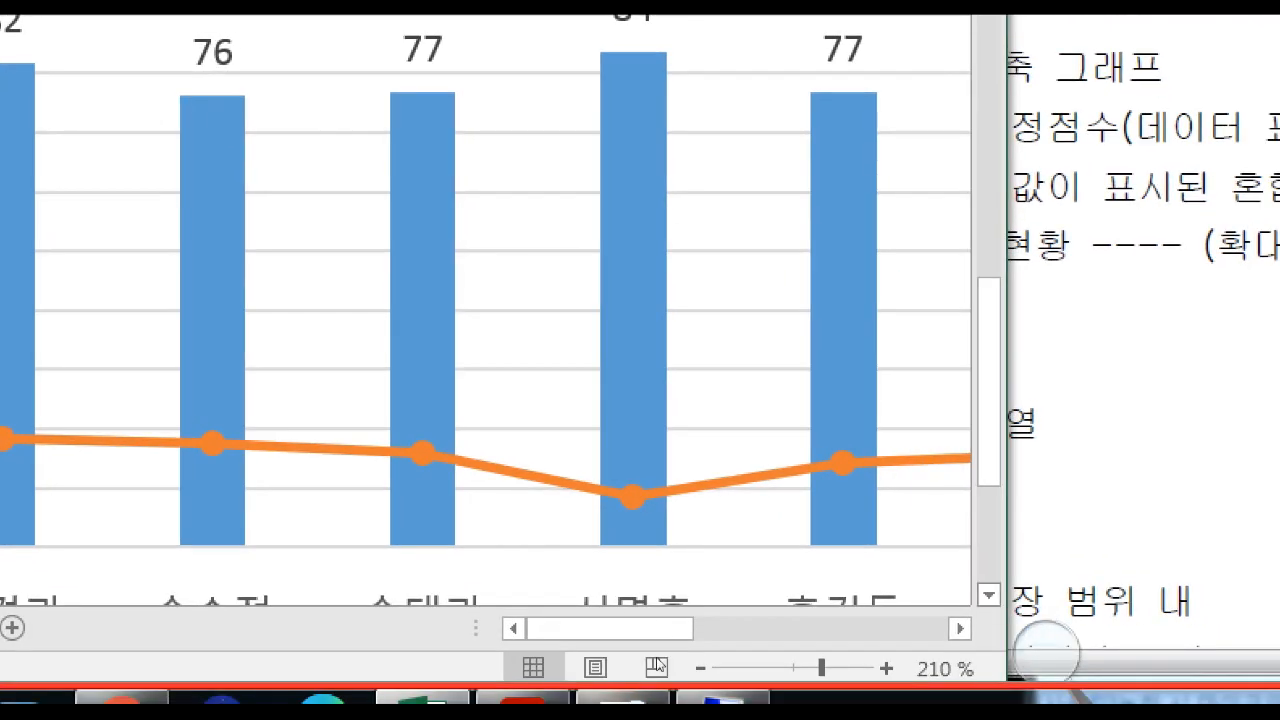
# Replace the text of the horizontal axis title with 학생이름
pyautogui.scroll(-5, 456, 597)
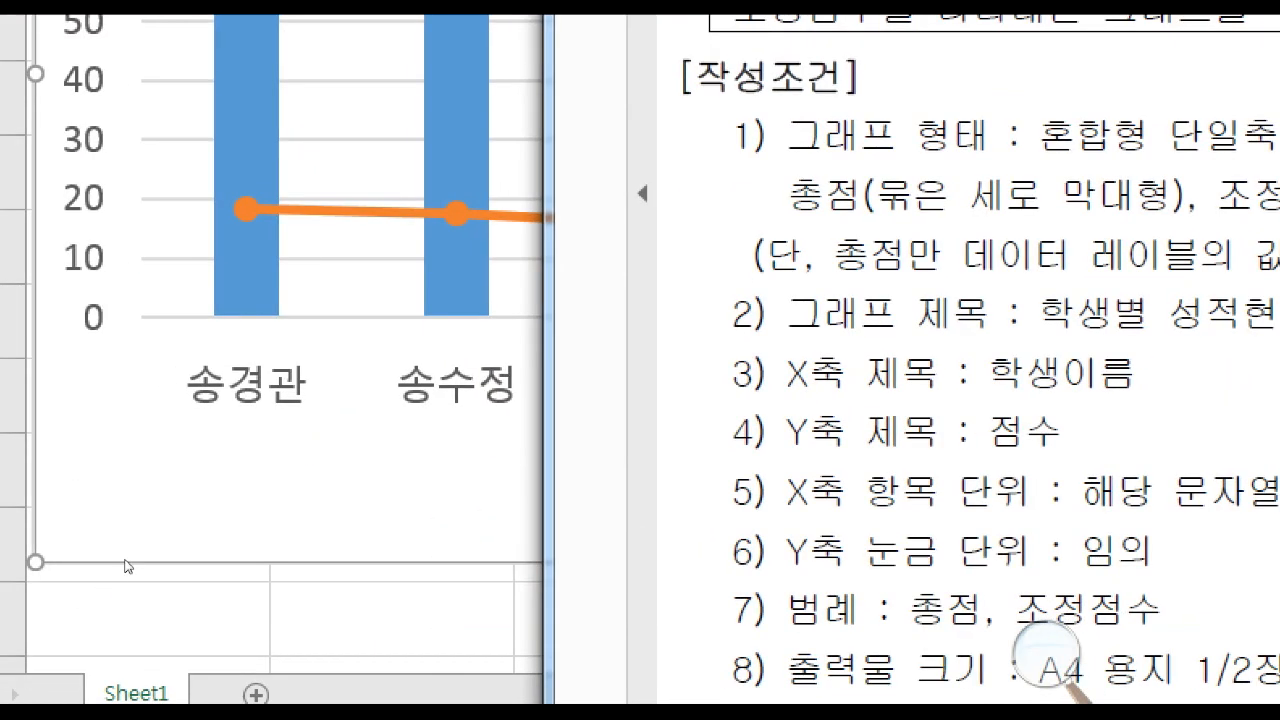
pyautogui.click(128, 563)
pyautogui.click(471, 563)
pyautogui.click(484, 563)
pyautogui.hotkey('ctrl', 'a')
pyautogui.write('학생')
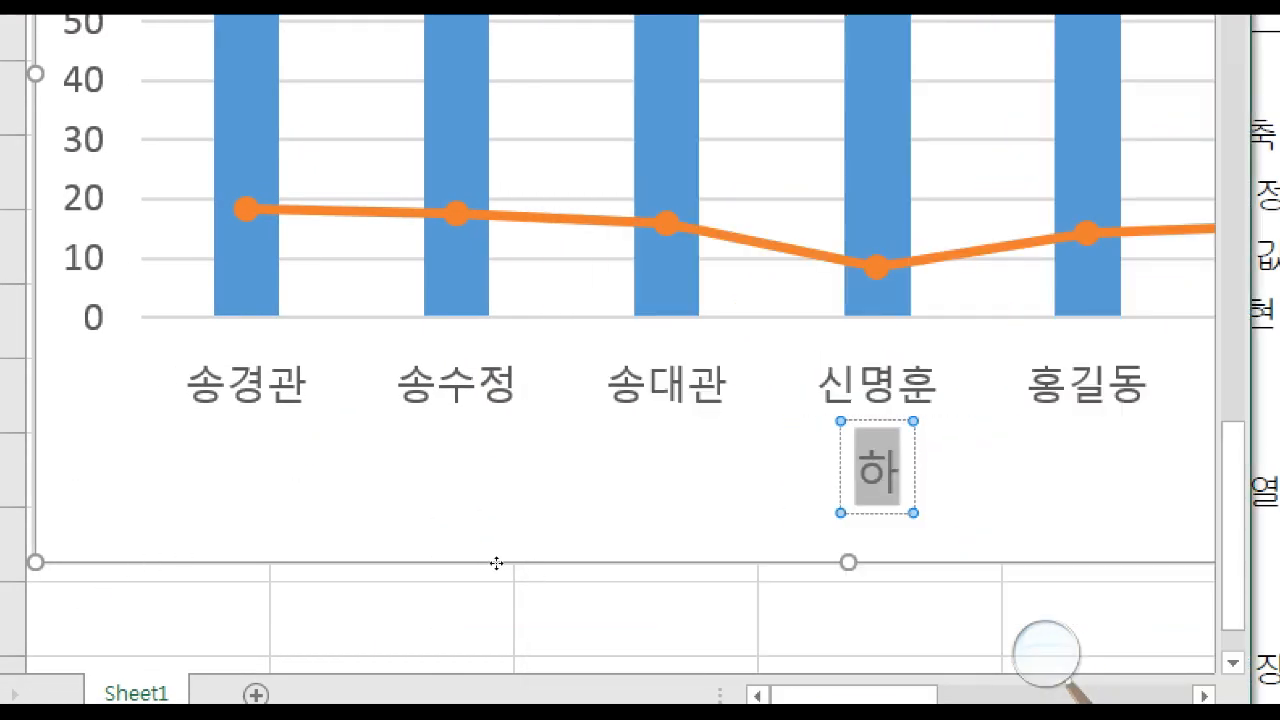
pyautogui.write('이름')
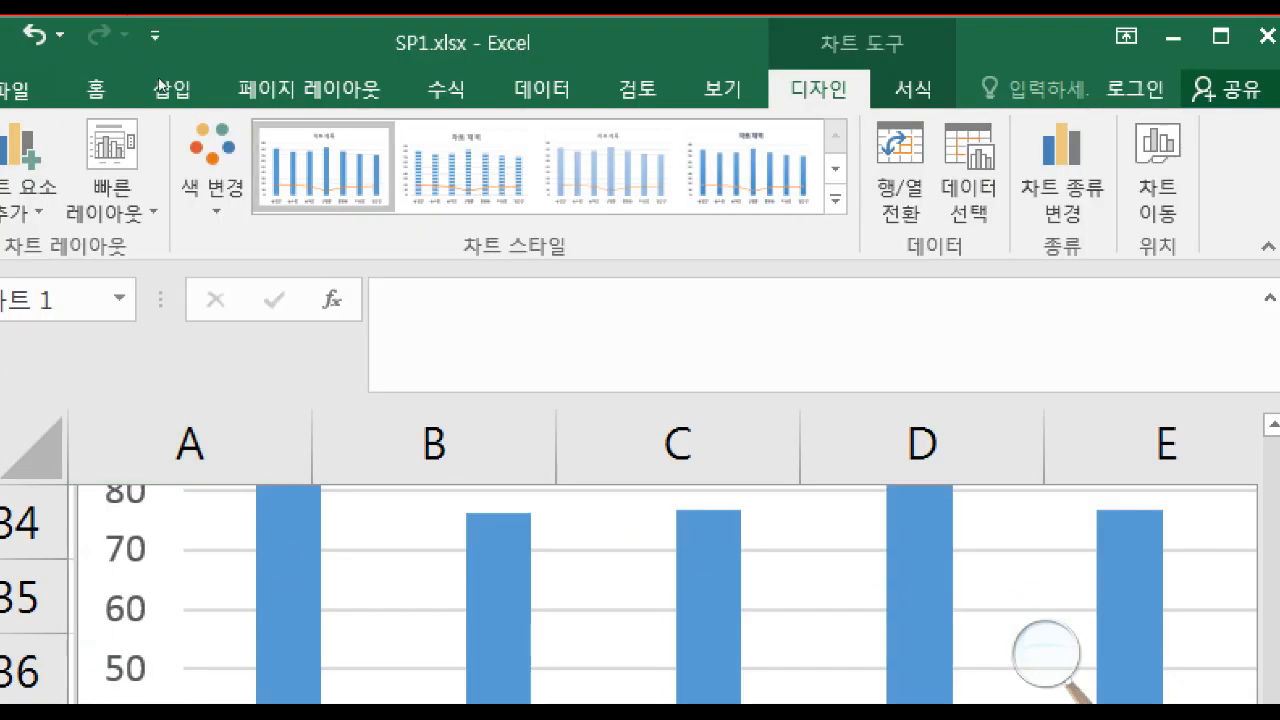
# Add a primary vertical axis title to the Excel chart and replace its placeholder text with 점수
pyautogui.click(18, 170)
pyautogui.moveTo(100, 286)
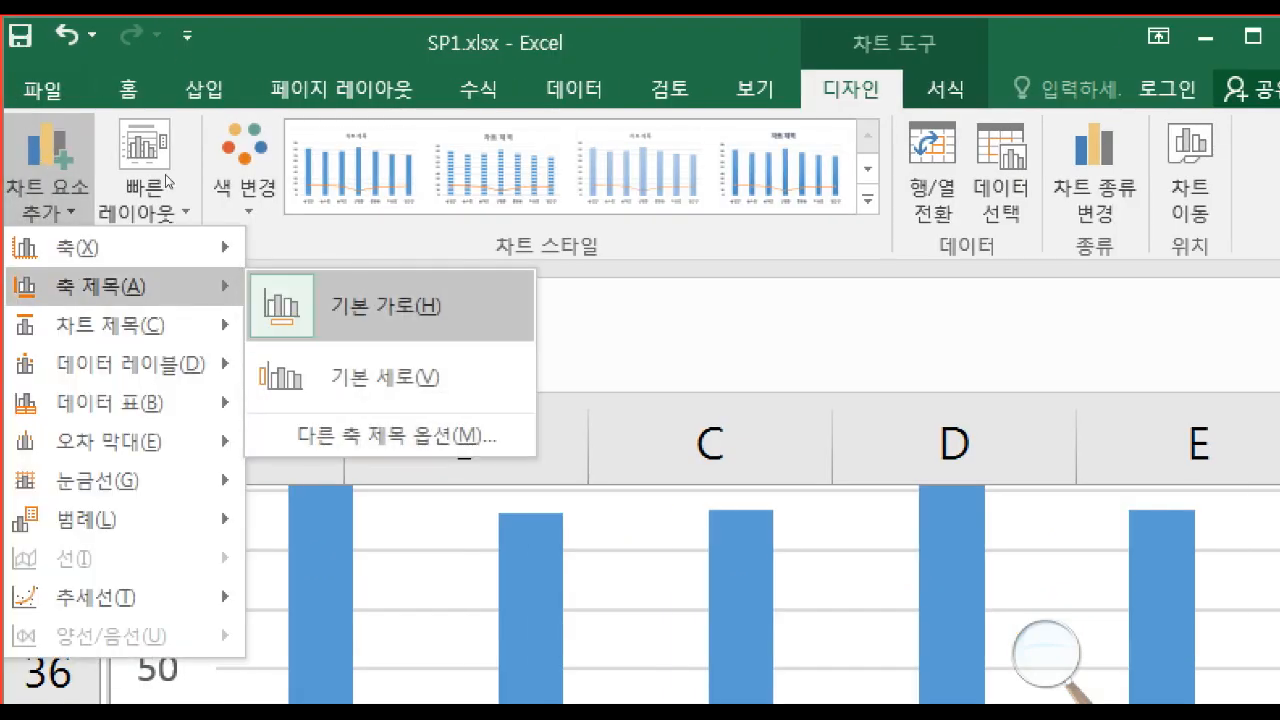
pyautogui.click(385, 377)
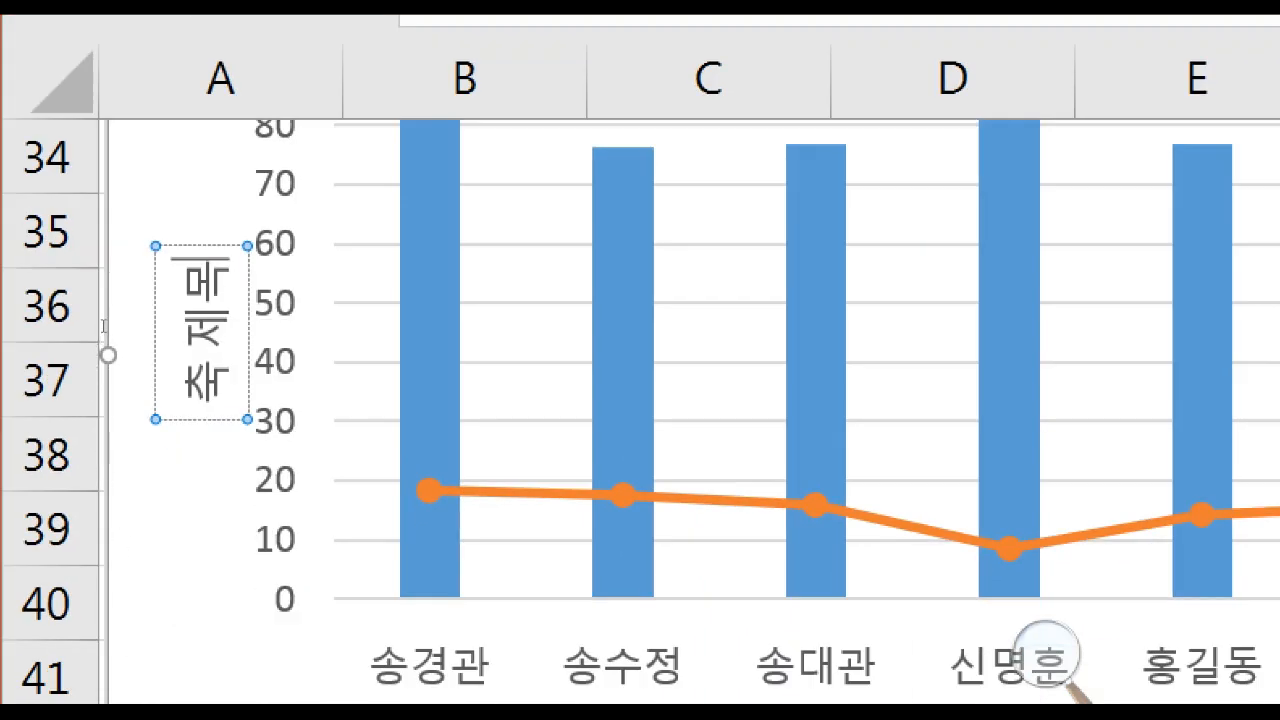
pyautogui.press('BackSpace')
pyautogui.press('BackSpace')
pyautogui.press('BackSpace')
pyautogui.press('BackSpace')
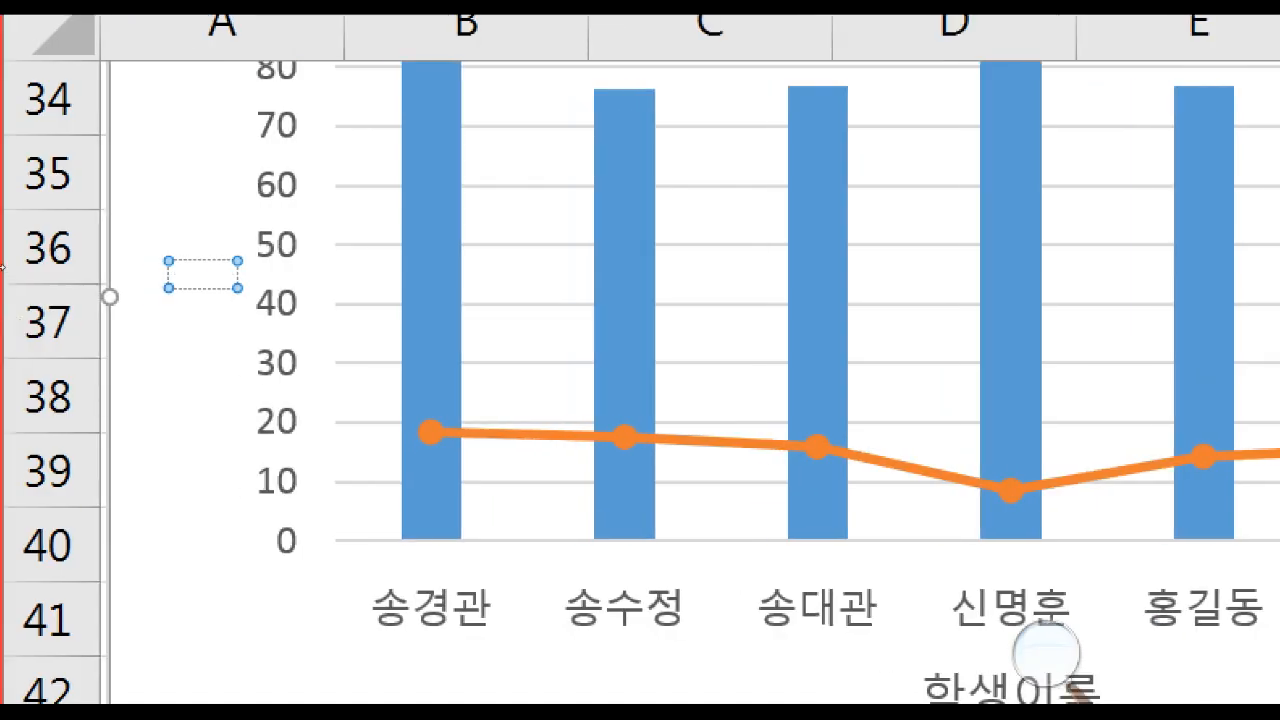
pyautogui.write('점수')
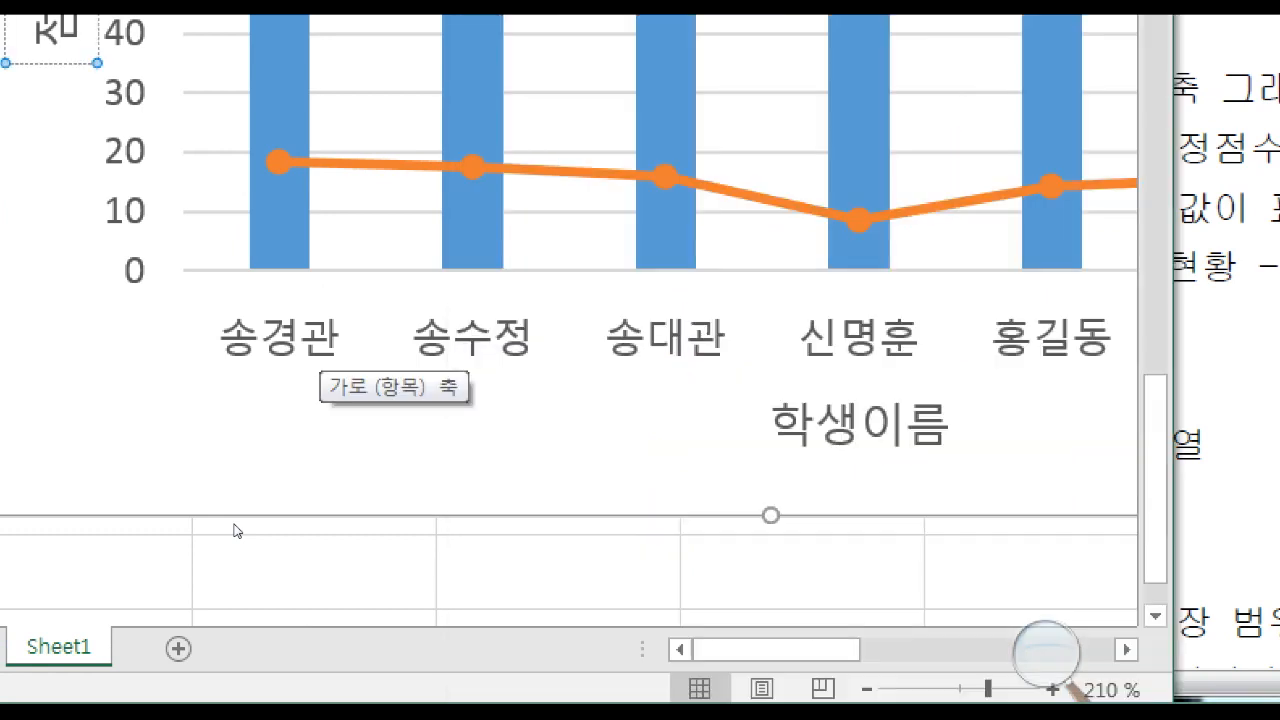
# Check the X-axis item unit requirement in the PDF's chart conditions
pyautogui.click(322, 356)
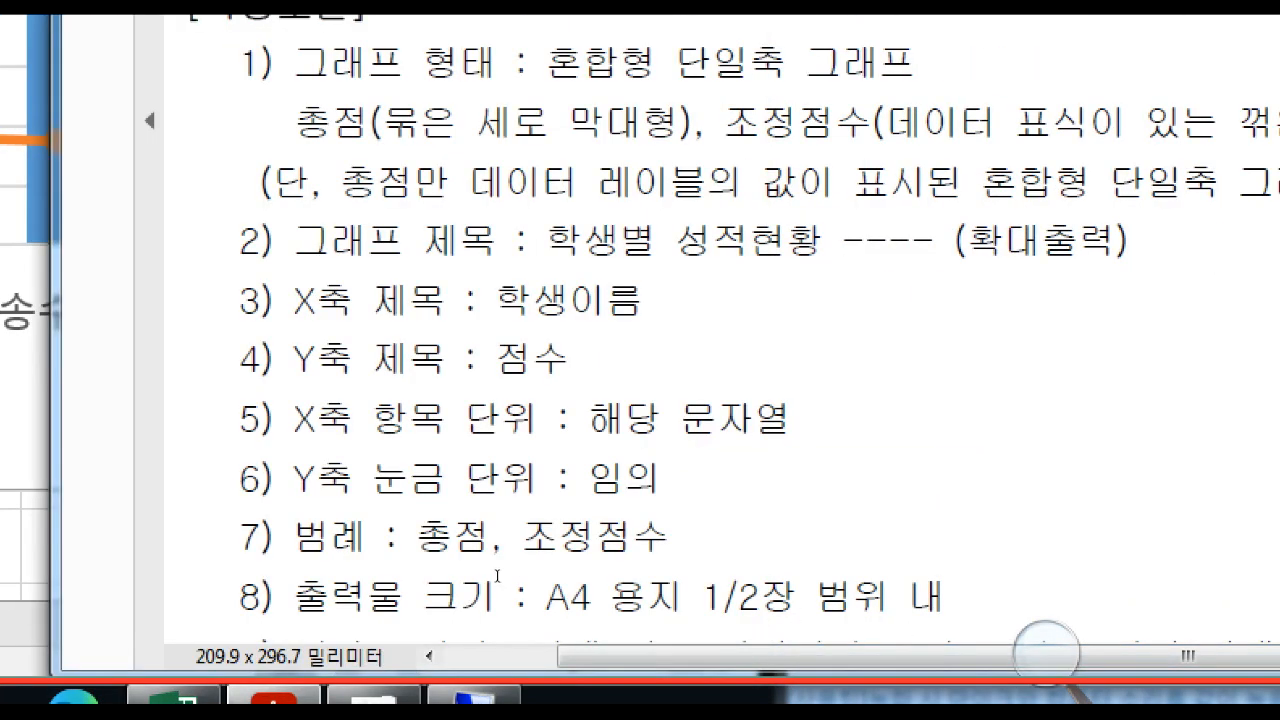
pyautogui.moveTo(789, 418); pyautogui.dragTo(294, 418)
pyautogui.click(317, 418)
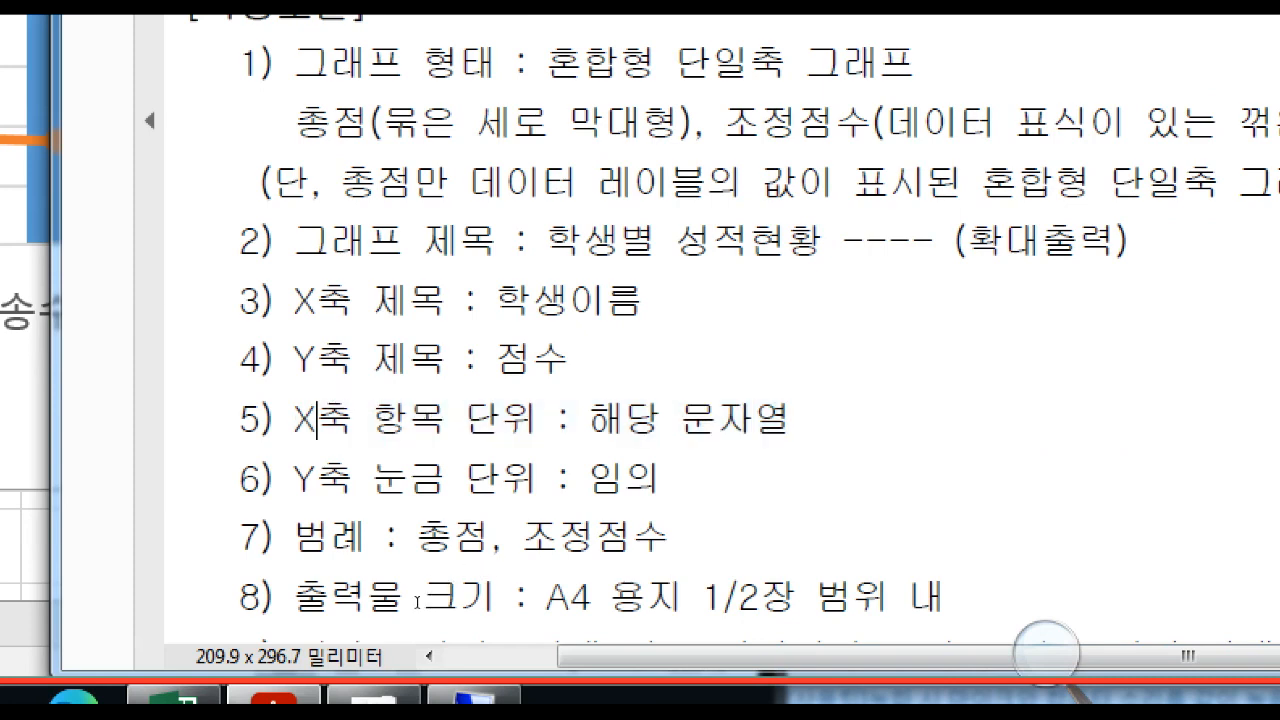